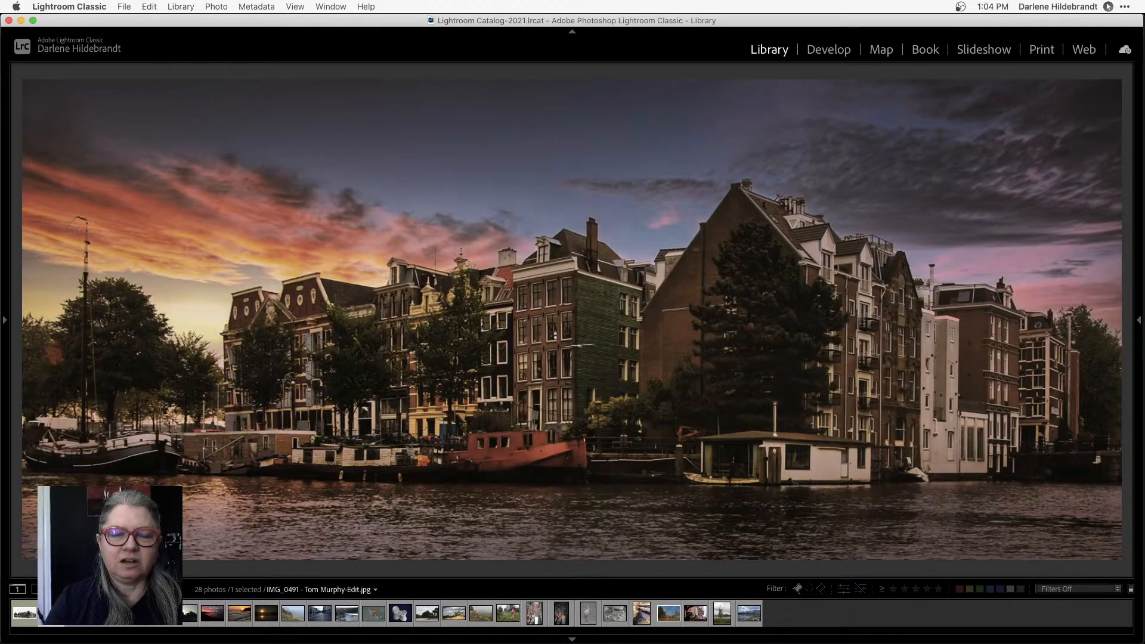
Reset all develop settings on the original, unedited-sky version of the canal photo
key("Left")
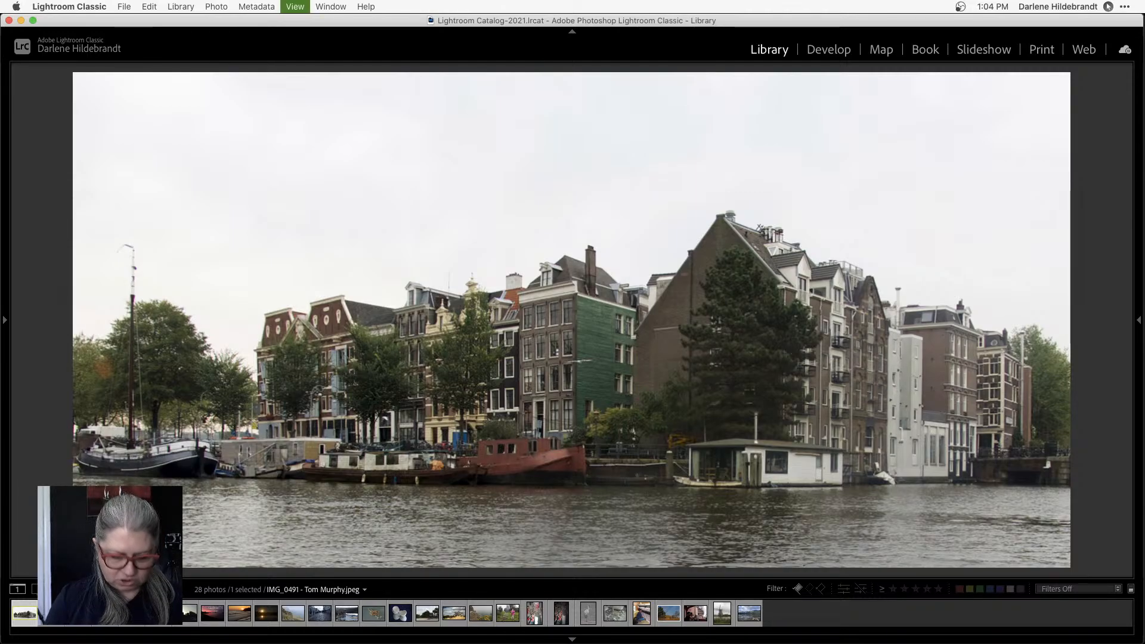
key("d")
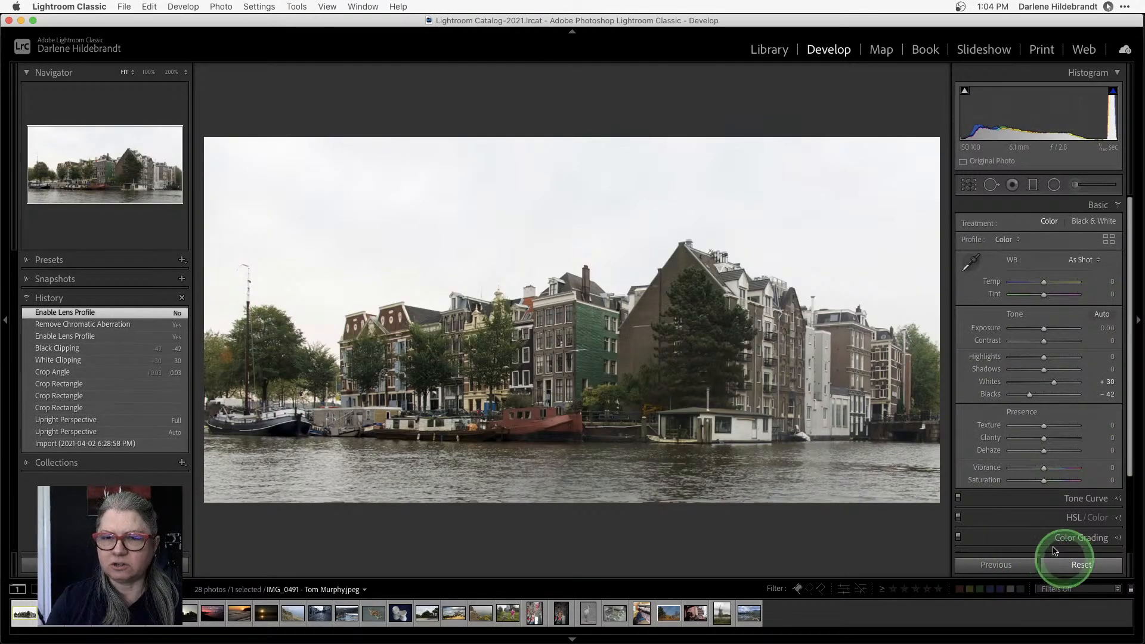
left_click(1054, 558)
left_click(1016, 357)
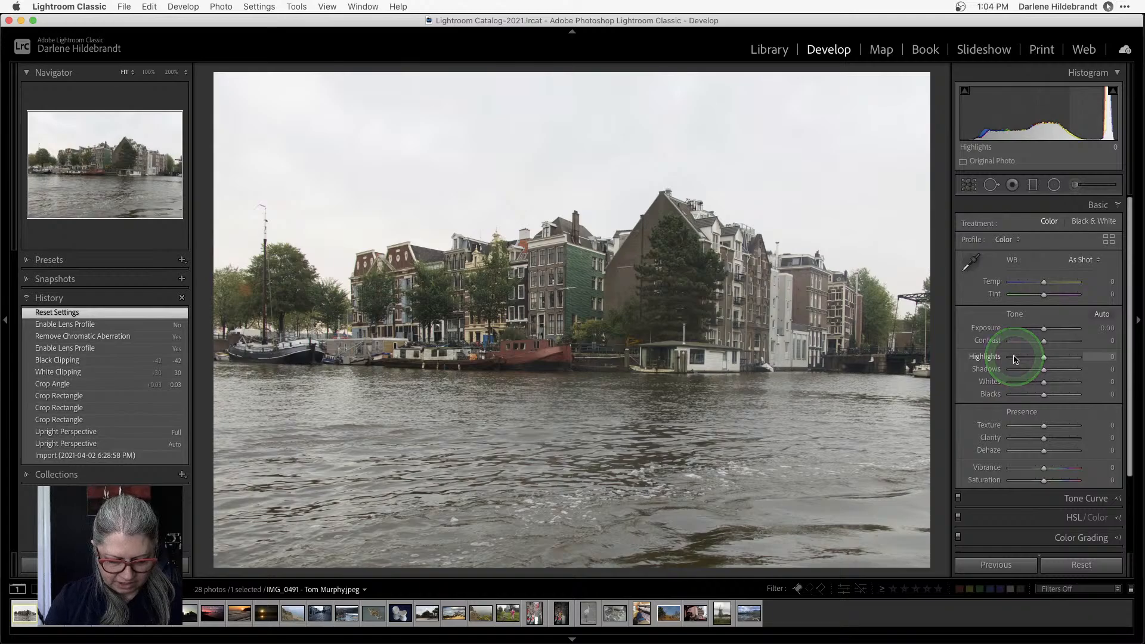
Compare the reset original with the finished sunset-sky version in the Library, and return to the original
key("e")
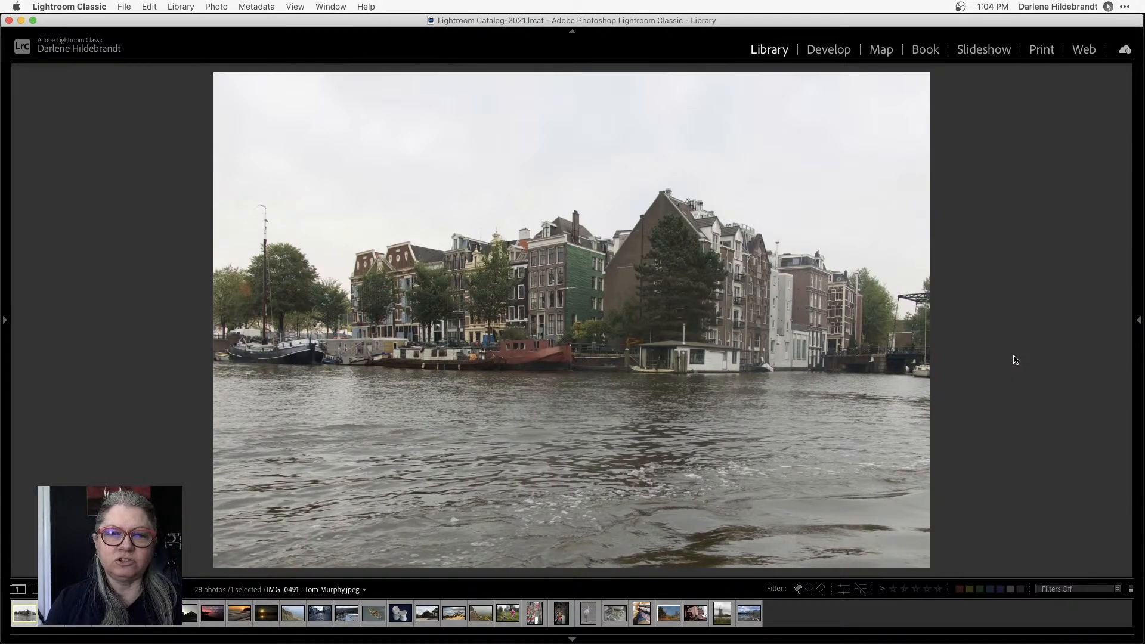
key("Right")
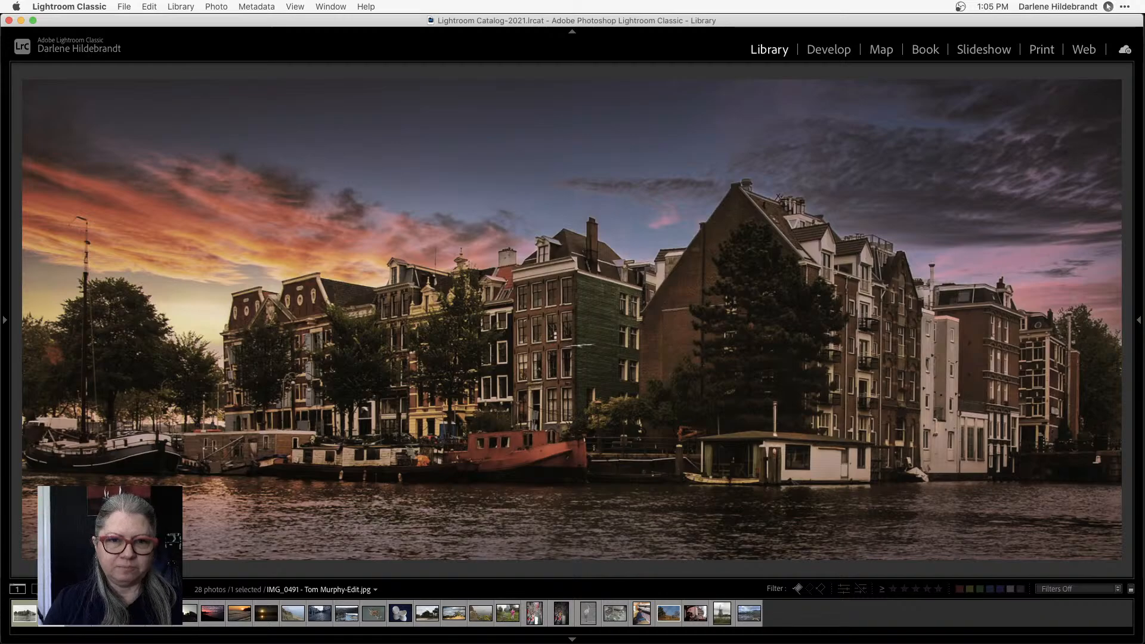
key("Left")
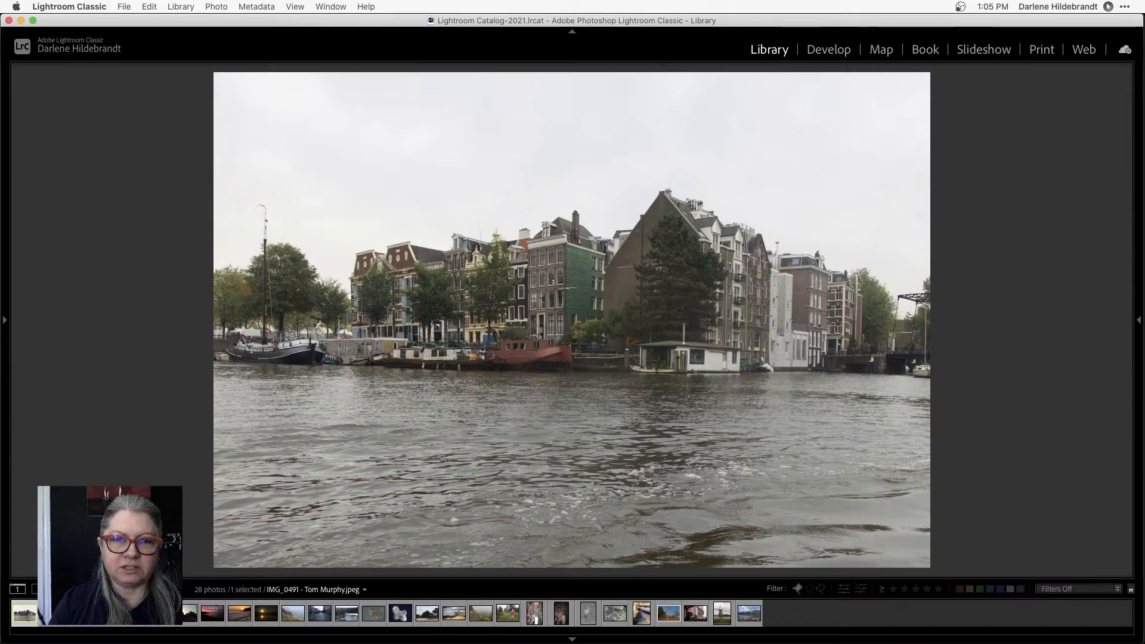
Auto-straighten the original canal photo with the Crop & Straighten tool in the Develop module
key("d")
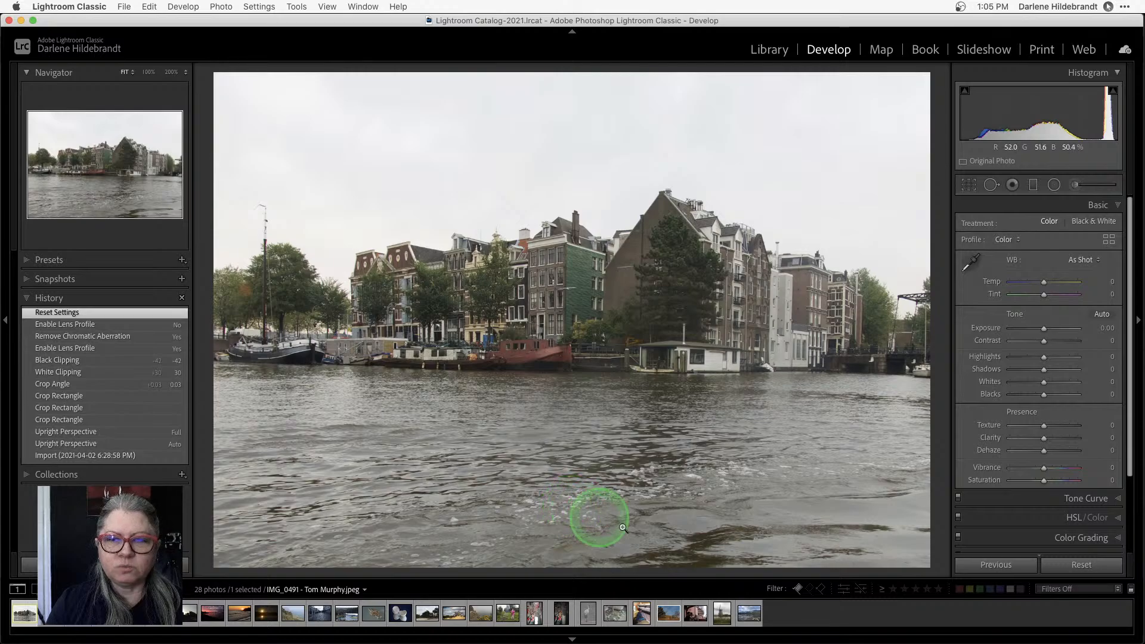
key("r")
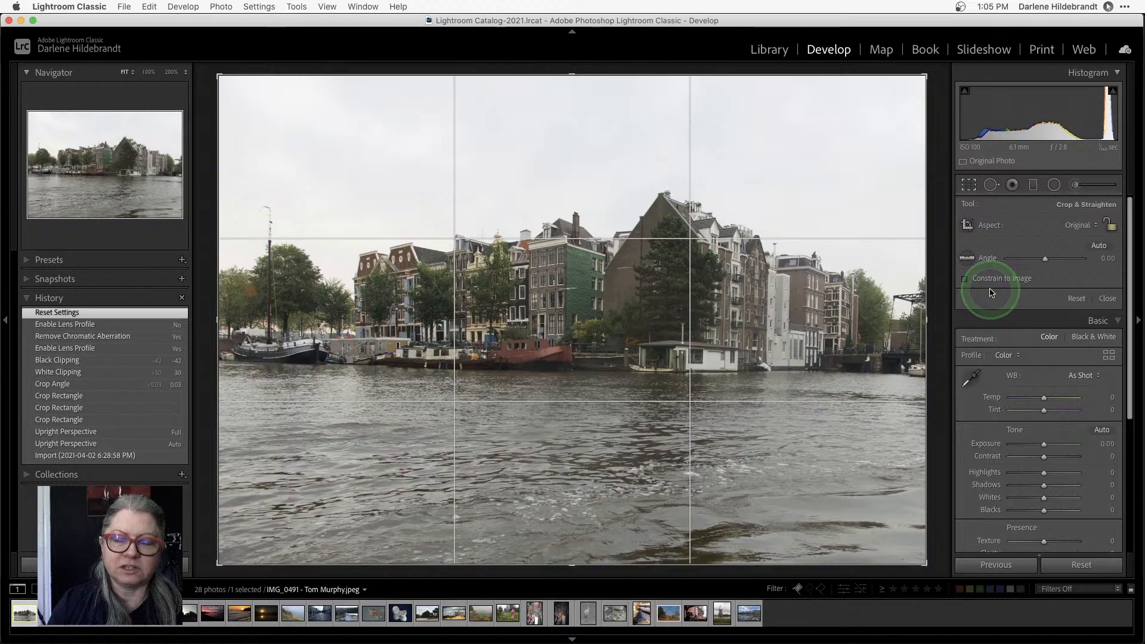
key("r")
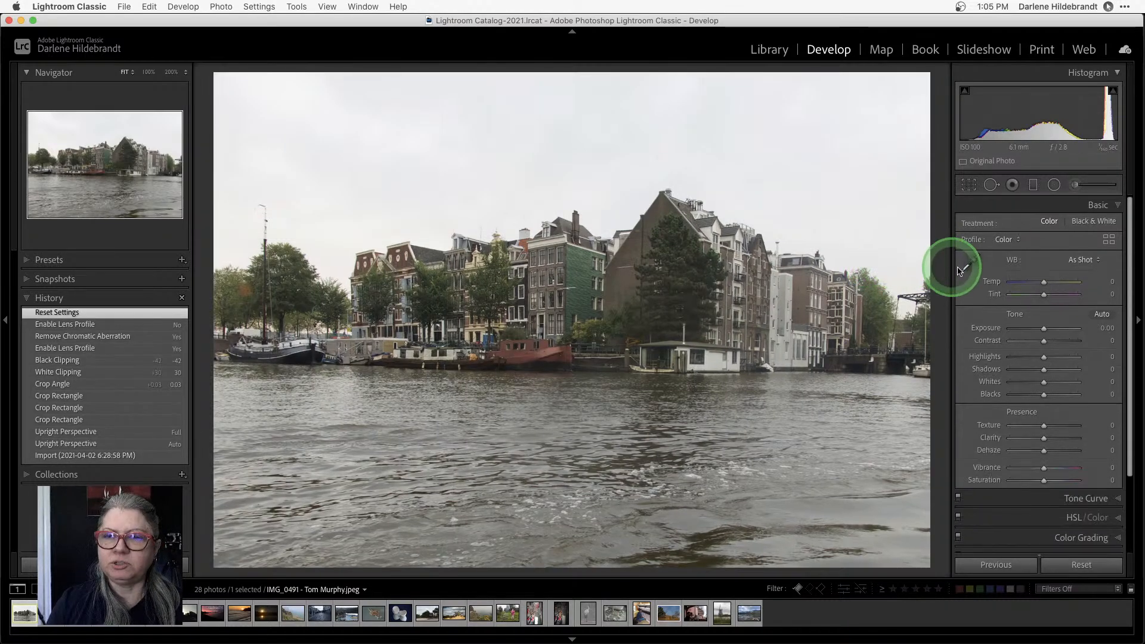
left_click(967, 187)
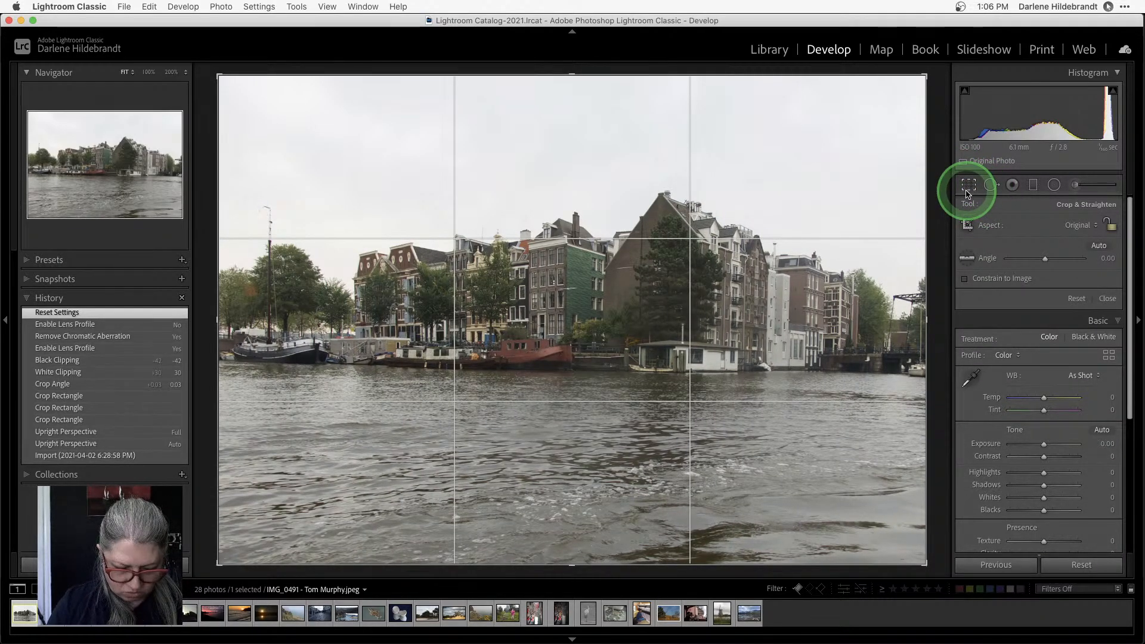
left_click(967, 187)
left_click(967, 188)
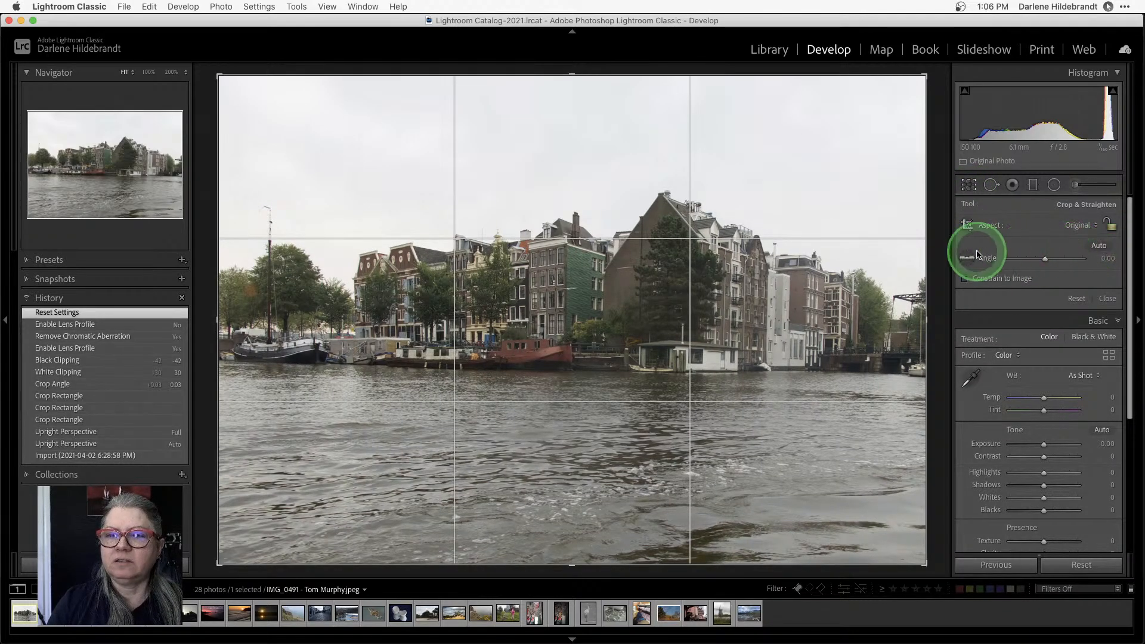
left_click(1097, 247)
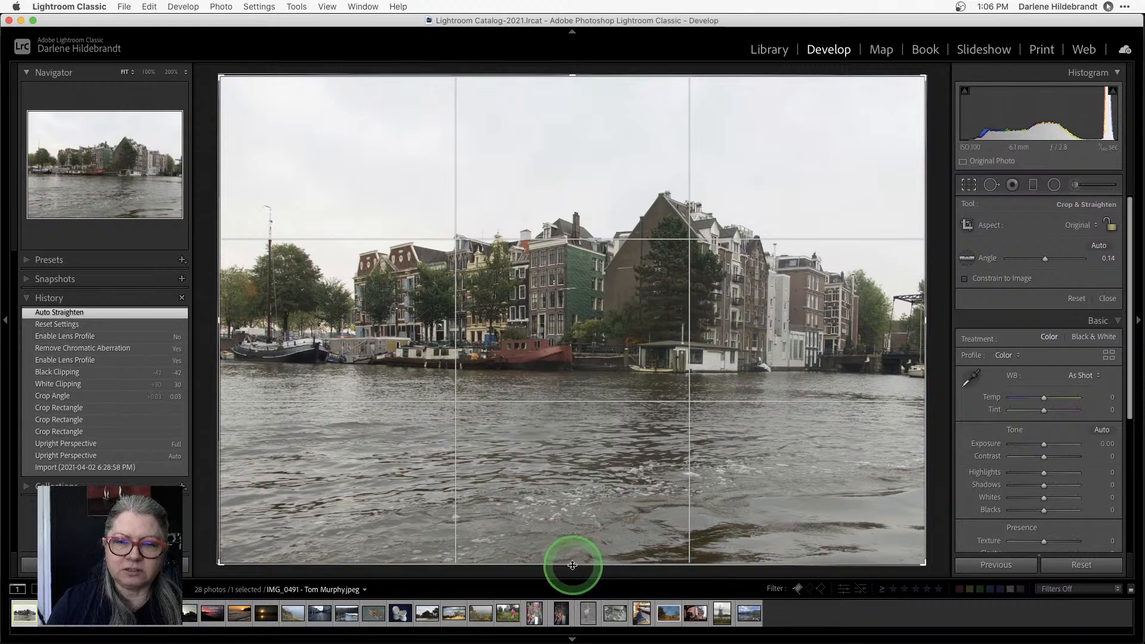
Try cropping the foreground water with the aspect ratio unlocked, restore the full frame, and test resizing from a corner with the ratio locked
left_click_drag(572, 563, 574, 502)
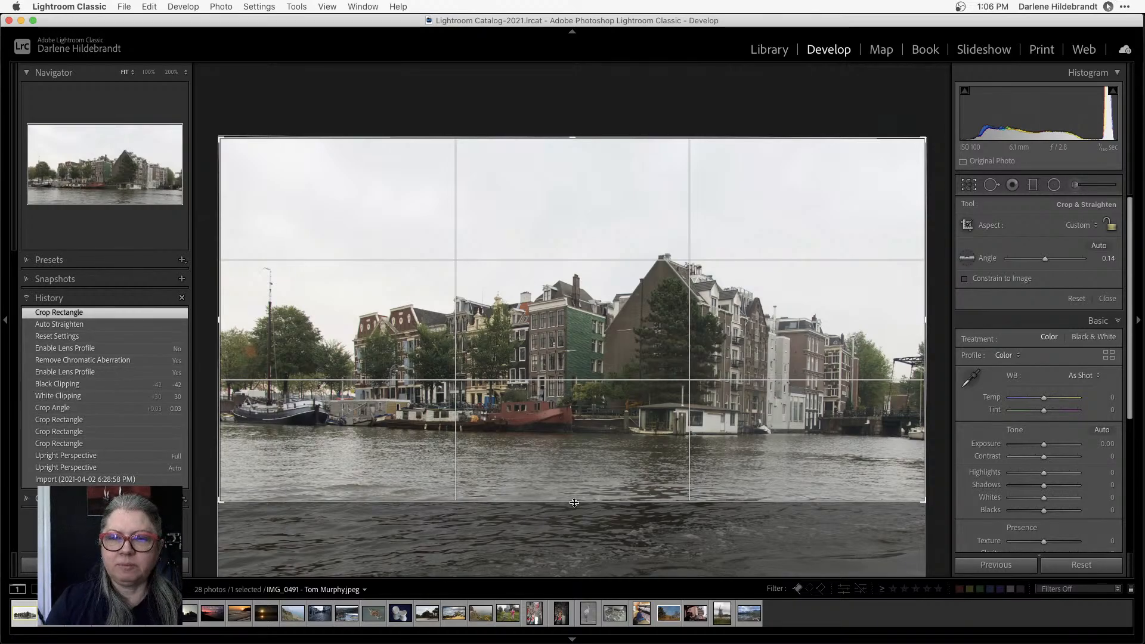
left_click_drag(574, 503, 575, 565)
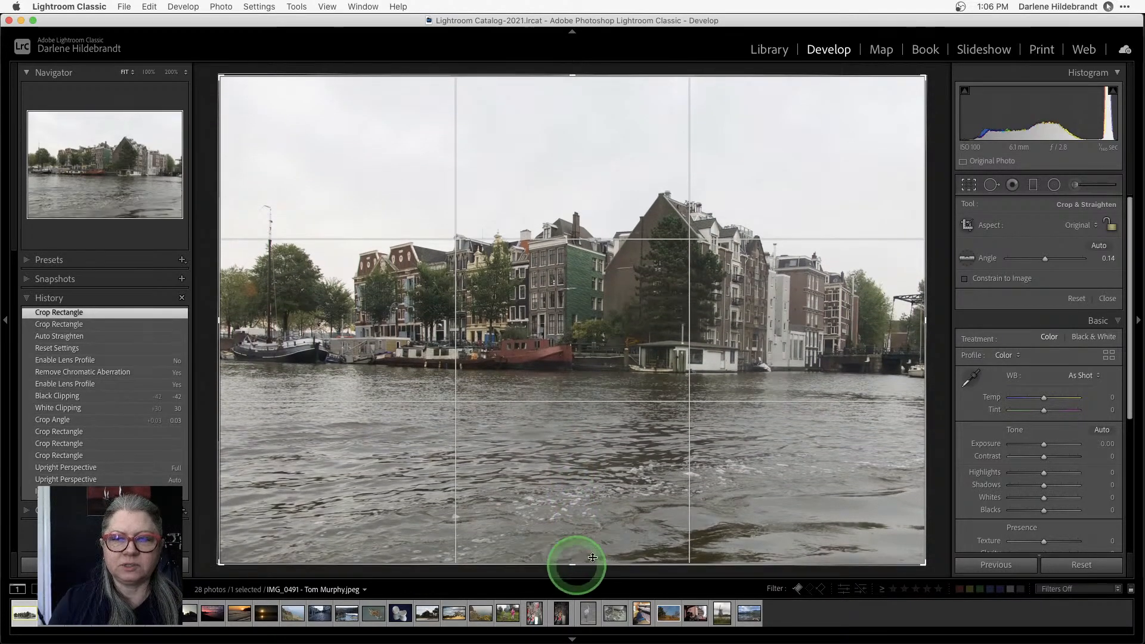
left_click(1112, 226)
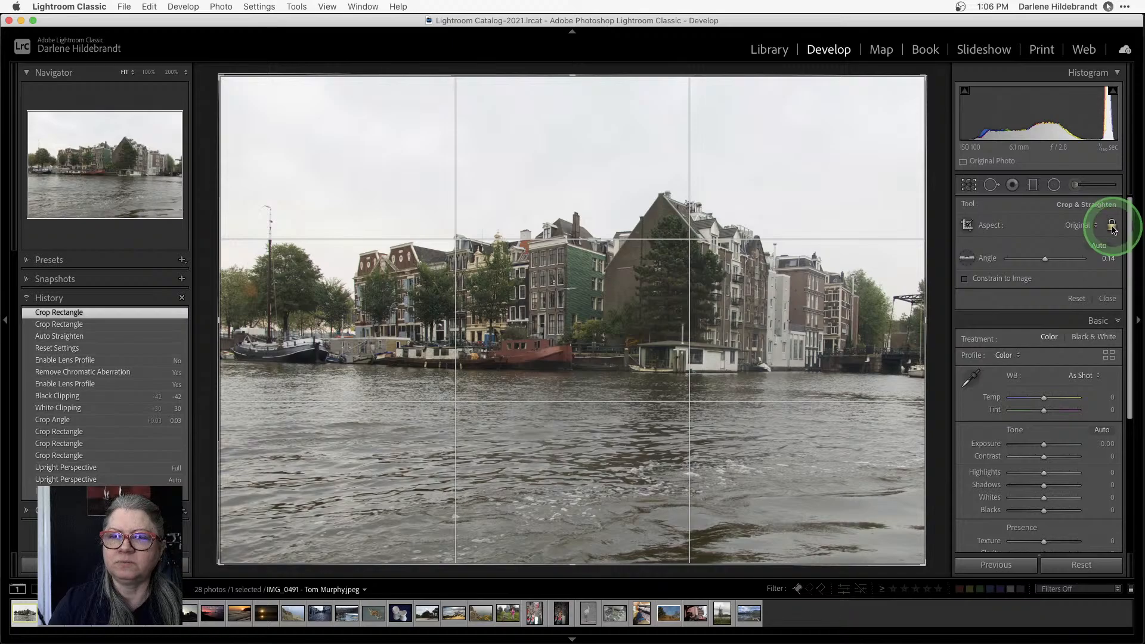
left_click_drag(924, 563, 948, 551)
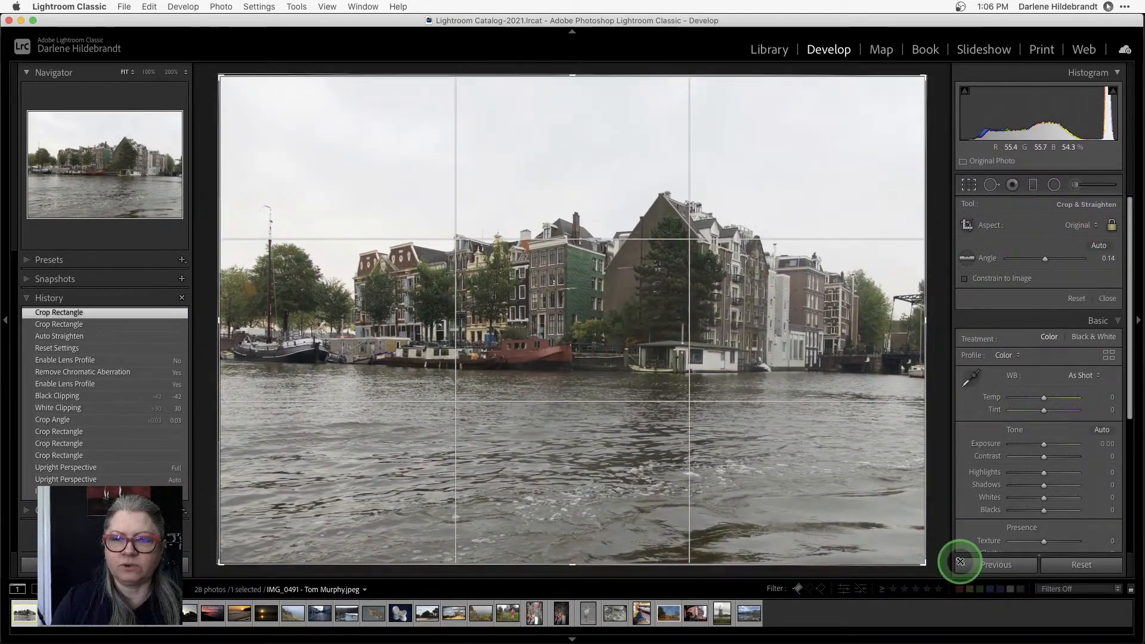
left_click(1112, 227)
Crop away the foreground water and the bridge at the photo's right edge, rotate the crop to an angle of -0.39, and apply it
left_click_drag(577, 582, 571, 493)
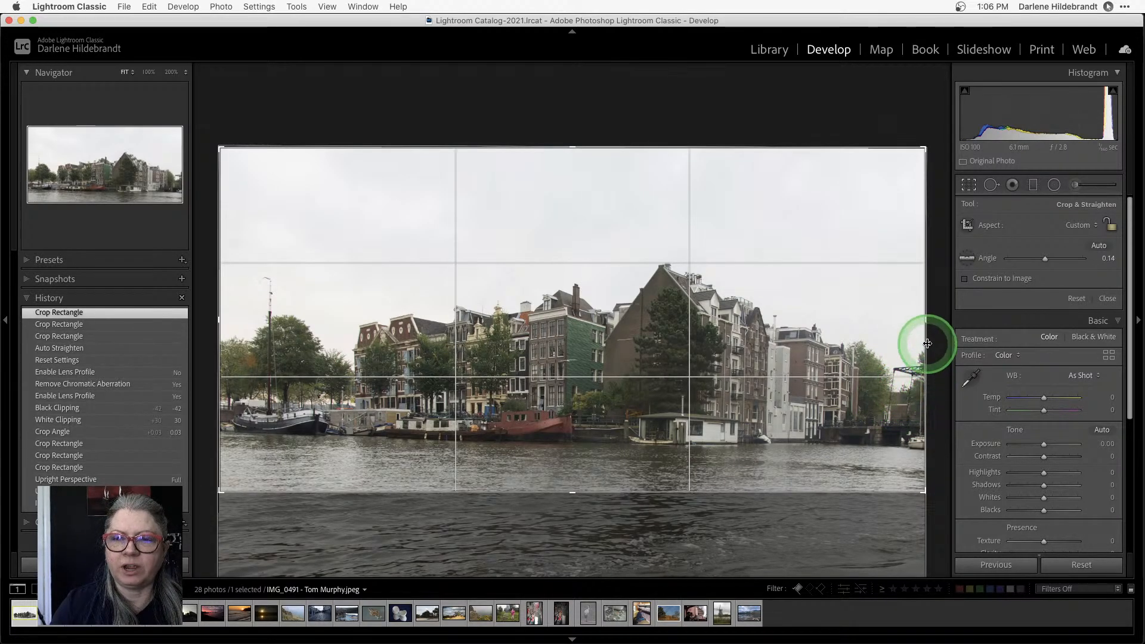
left_click_drag(927, 344, 906, 343)
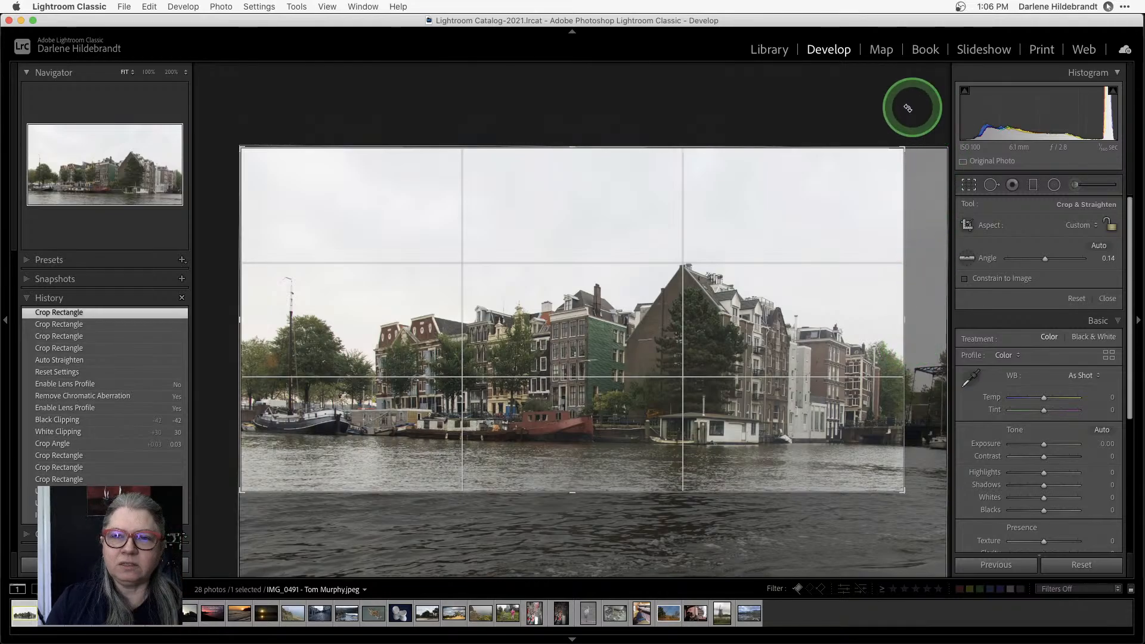
left_click_drag(915, 131, 914, 128)
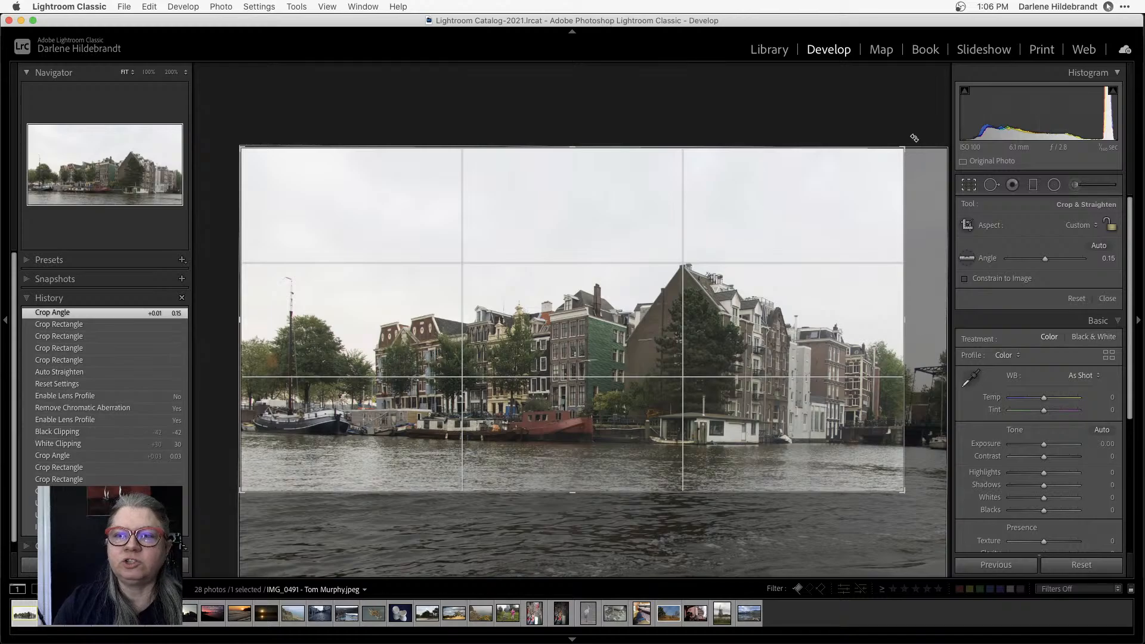
left_click_drag(914, 138, 910, 136)
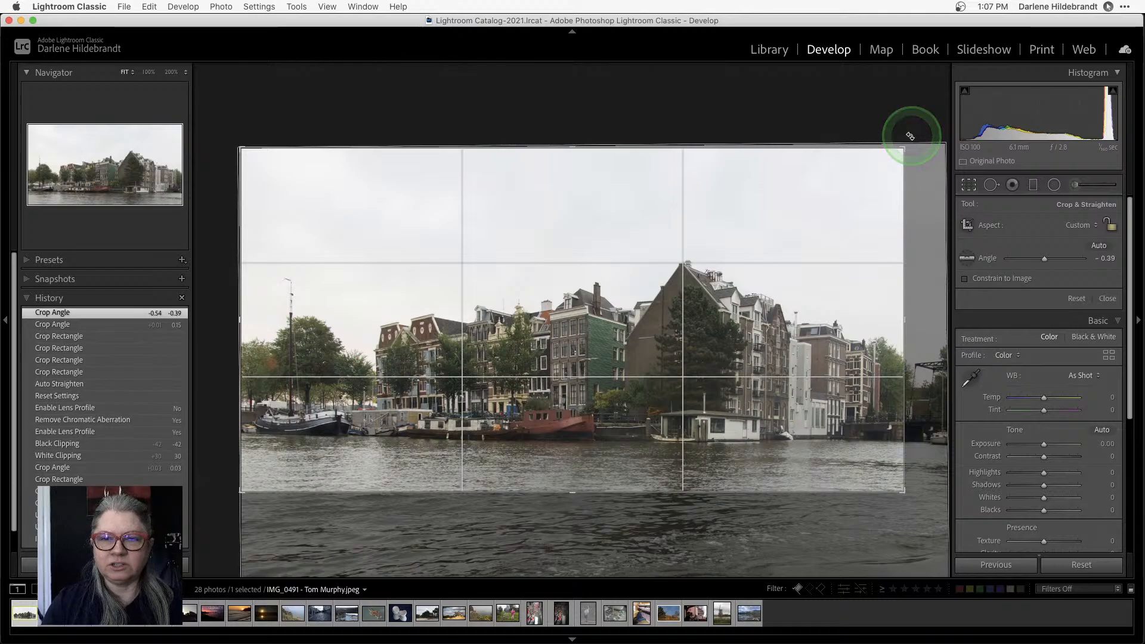
key("Return")
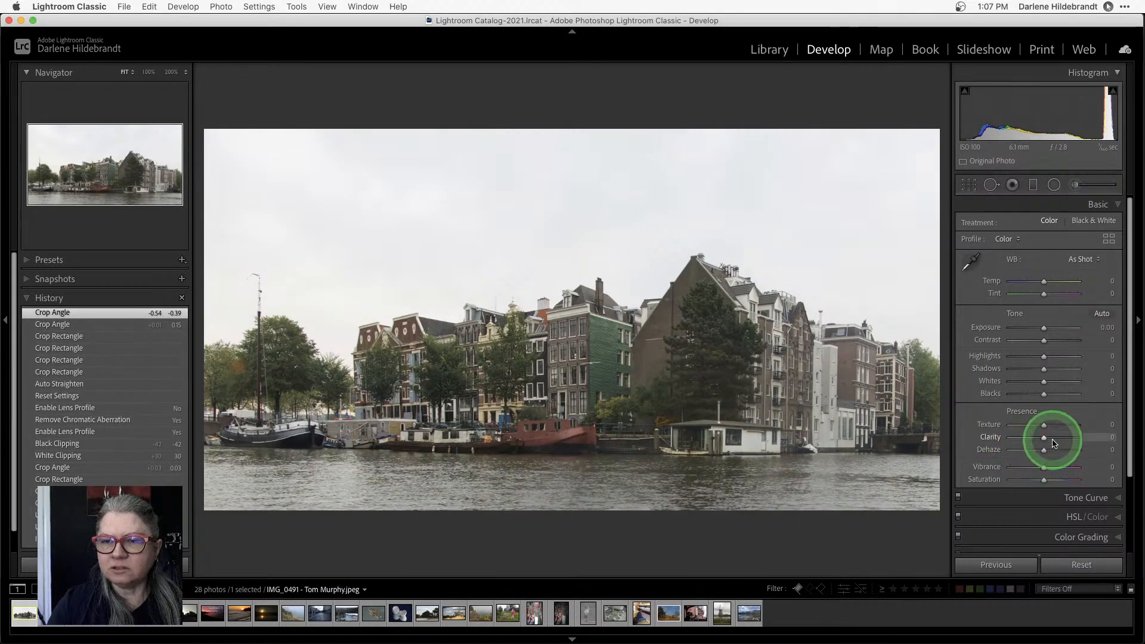
Check that Solo Mode is enabled for the Develop panels, and test it by expanding the Transform and Detail sections in turn
scroll(1051, 441, "down", 5)
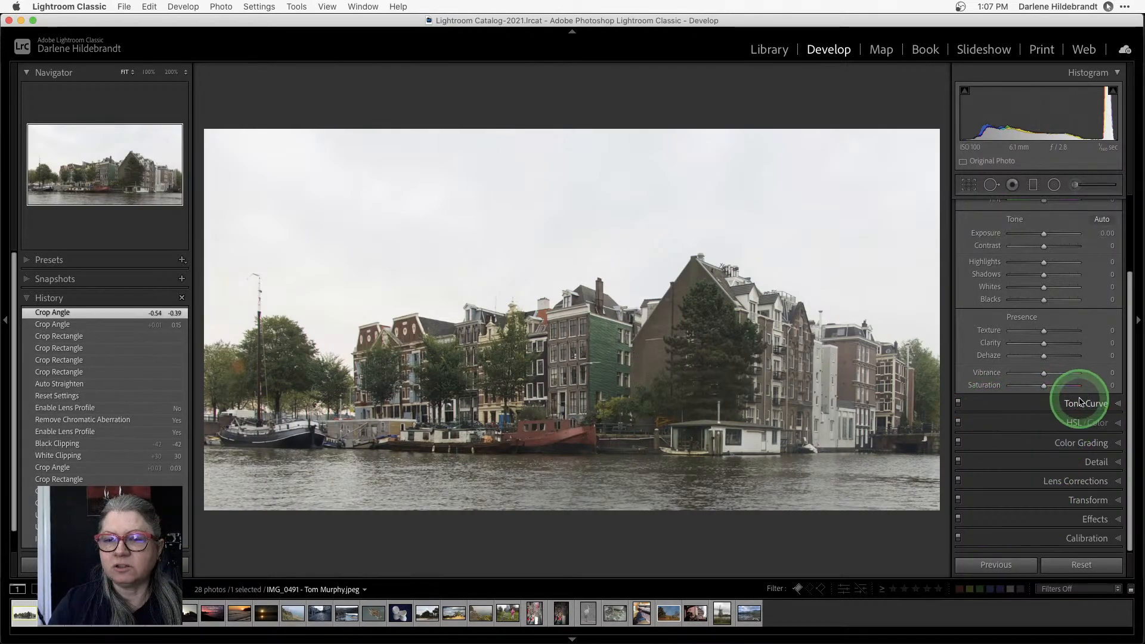
right_click(1042, 405)
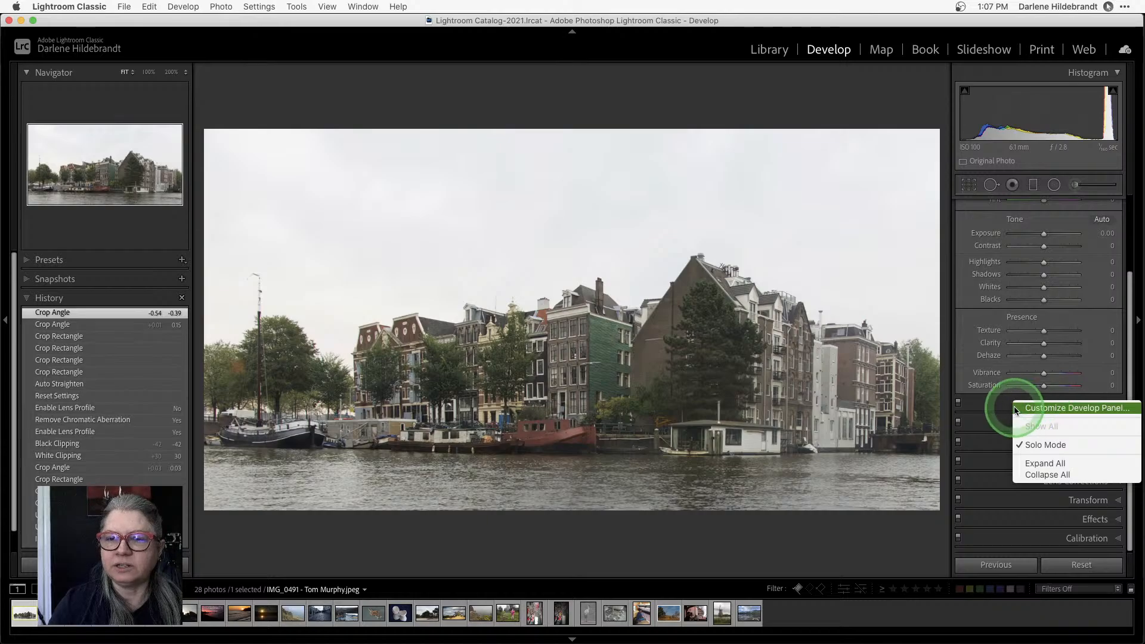
left_click(982, 406)
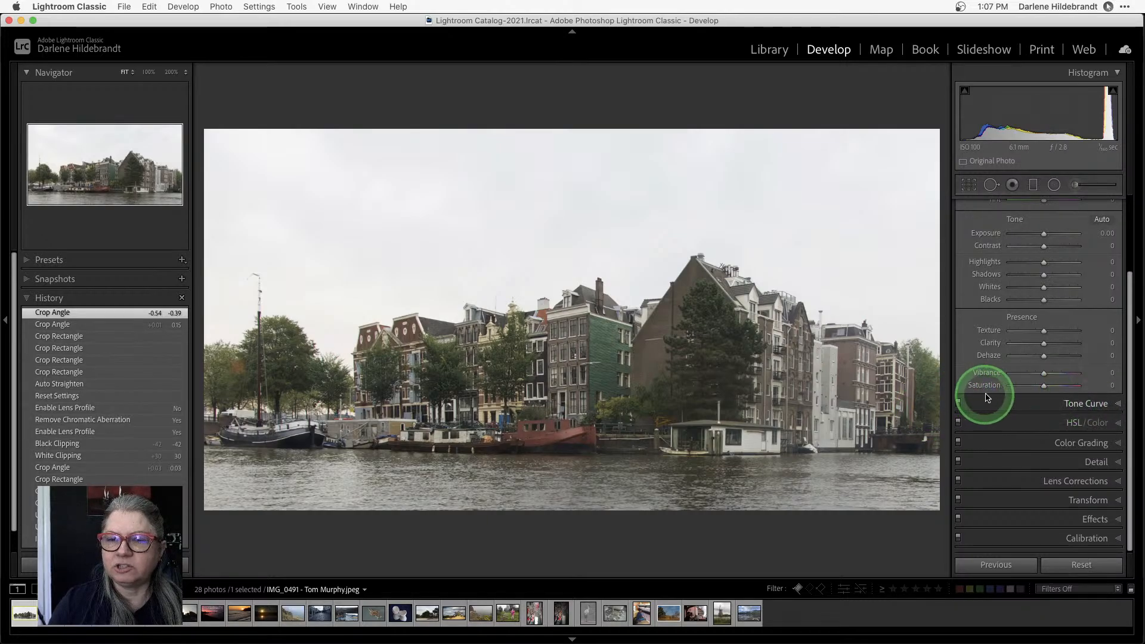
right_click(1007, 404)
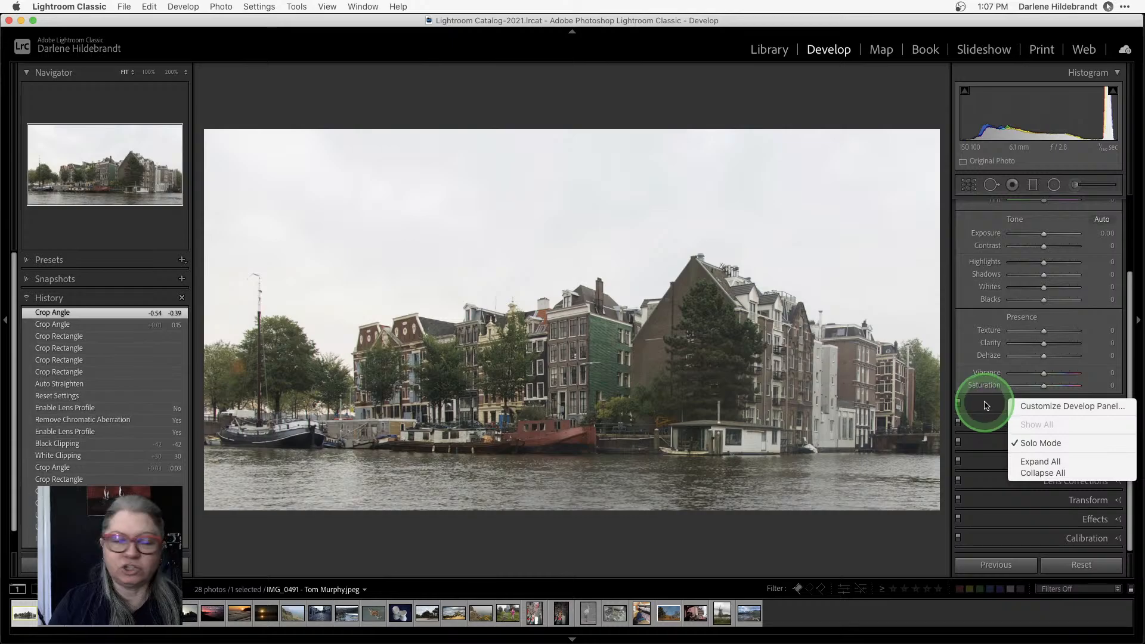
left_click(985, 406)
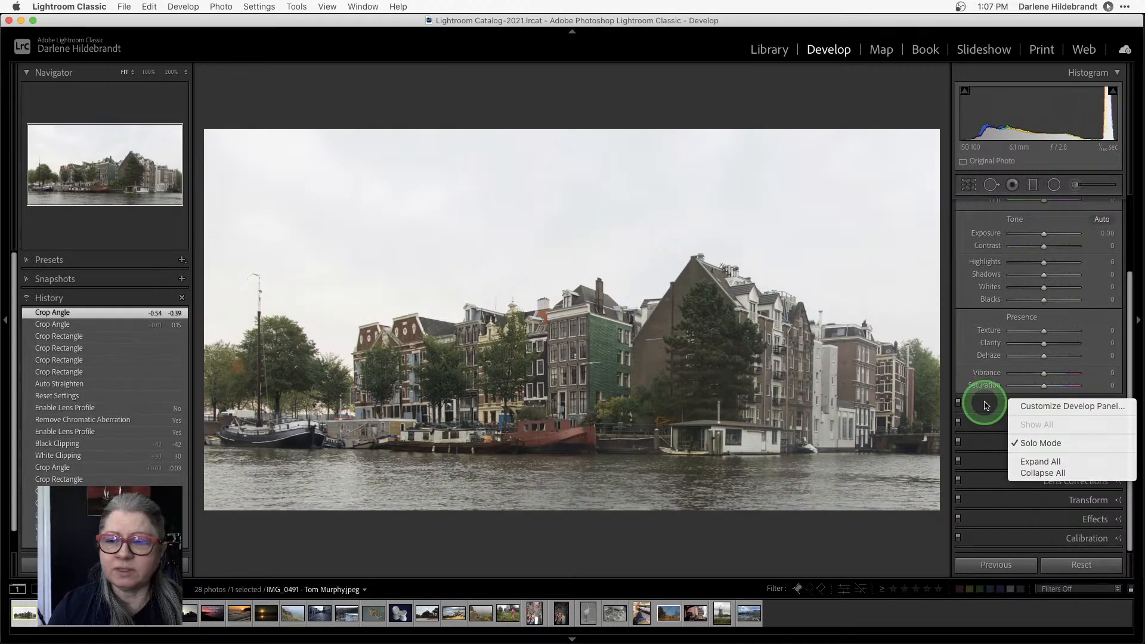
left_click(1074, 501)
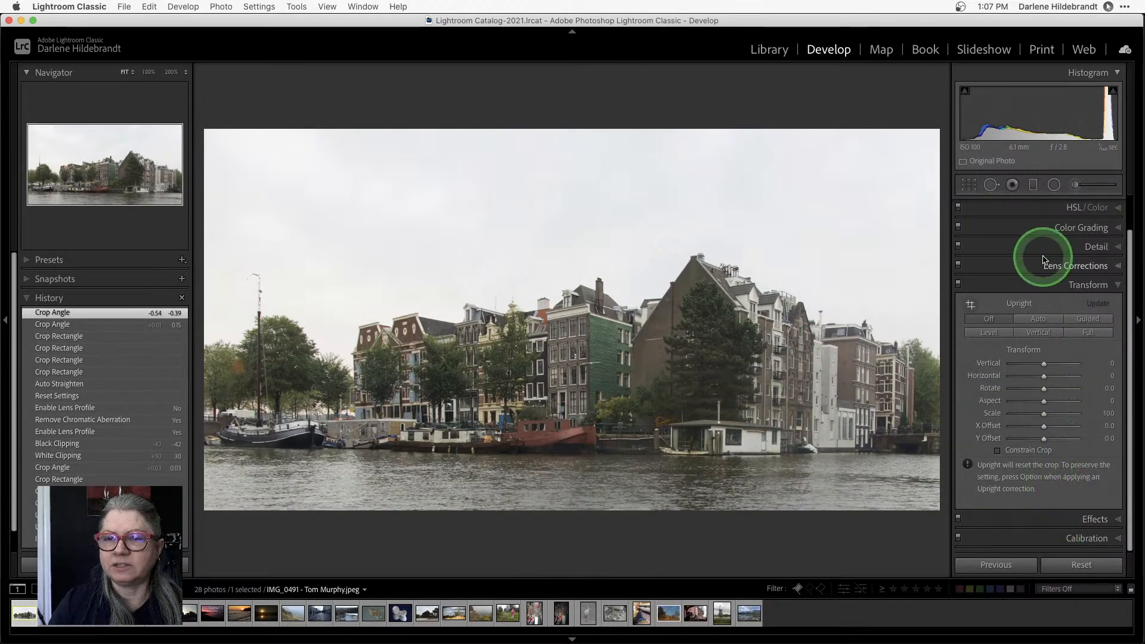
left_click(1095, 246)
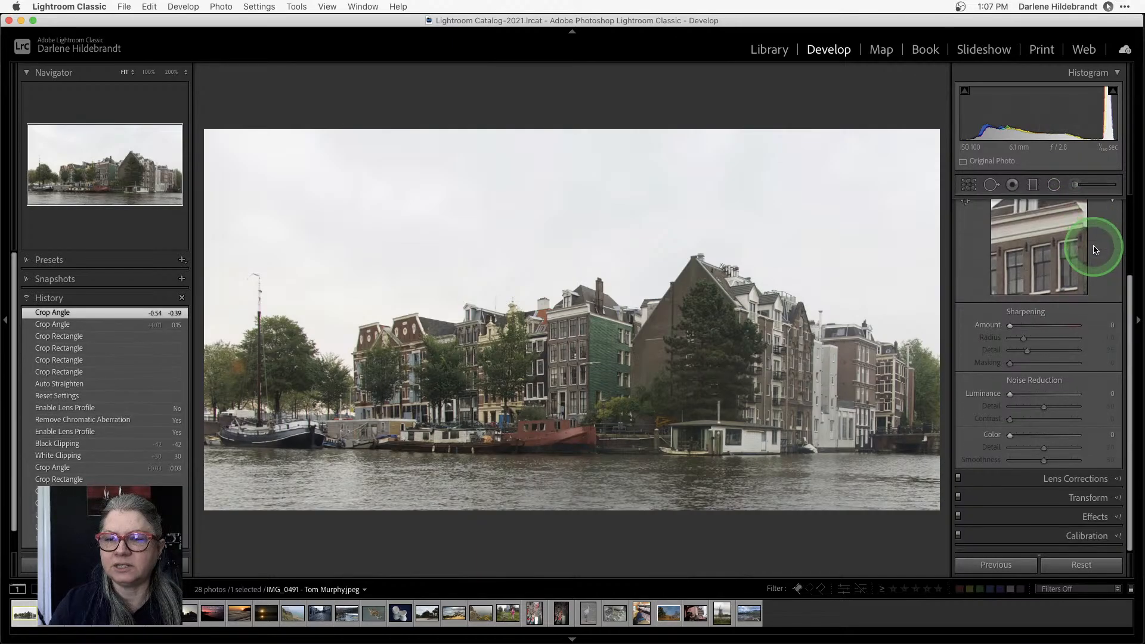
Try the Auto Upright perspective correction on the cropped photo, and switch Upright off again
left_click(1058, 499)
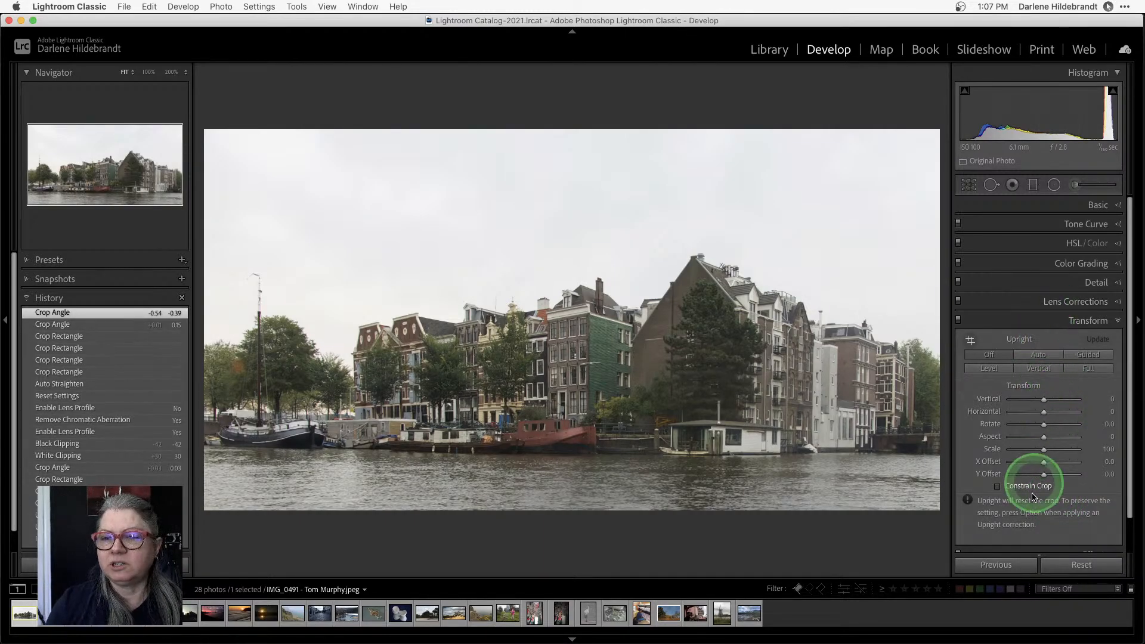
scroll(1036, 437, "down", 2)
scroll(1035, 438, "down", 1)
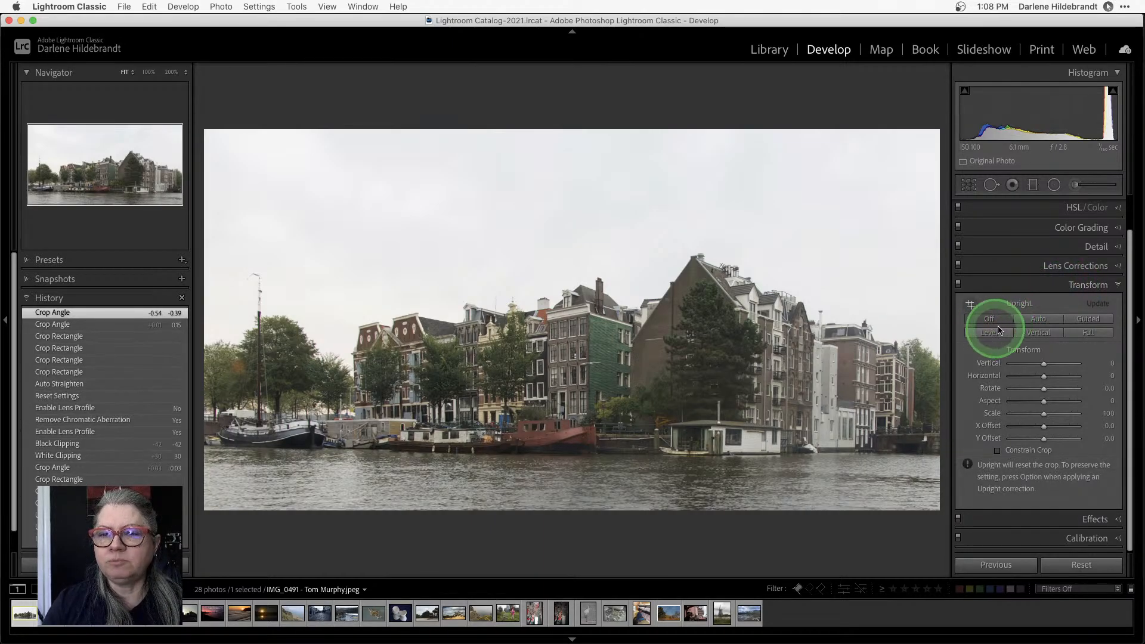
left_click(1038, 321)
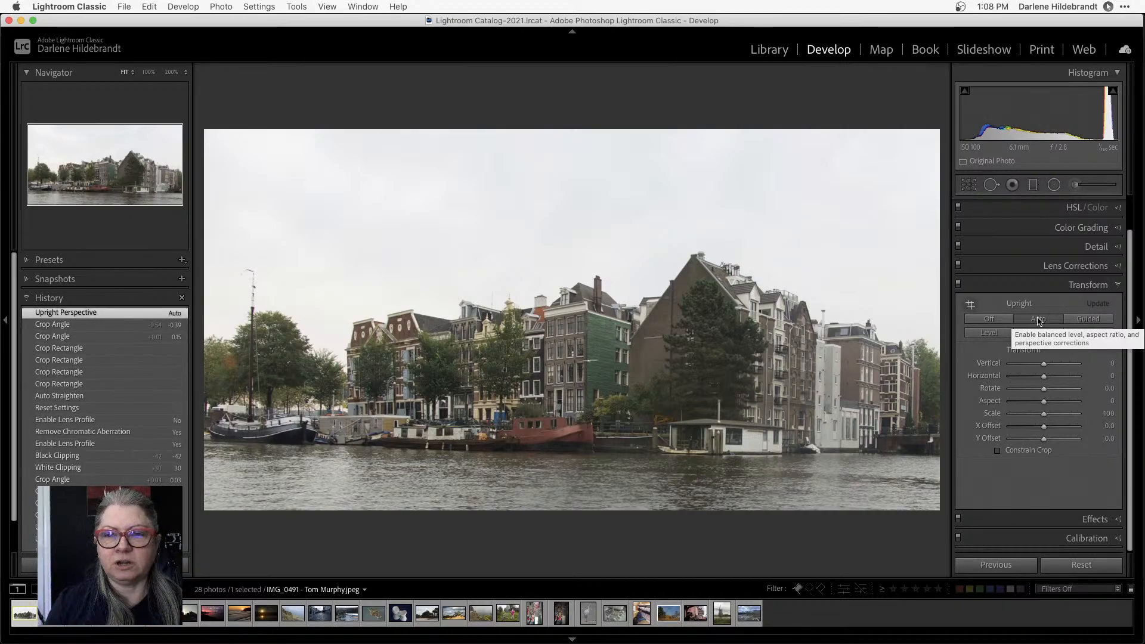
left_click(988, 321)
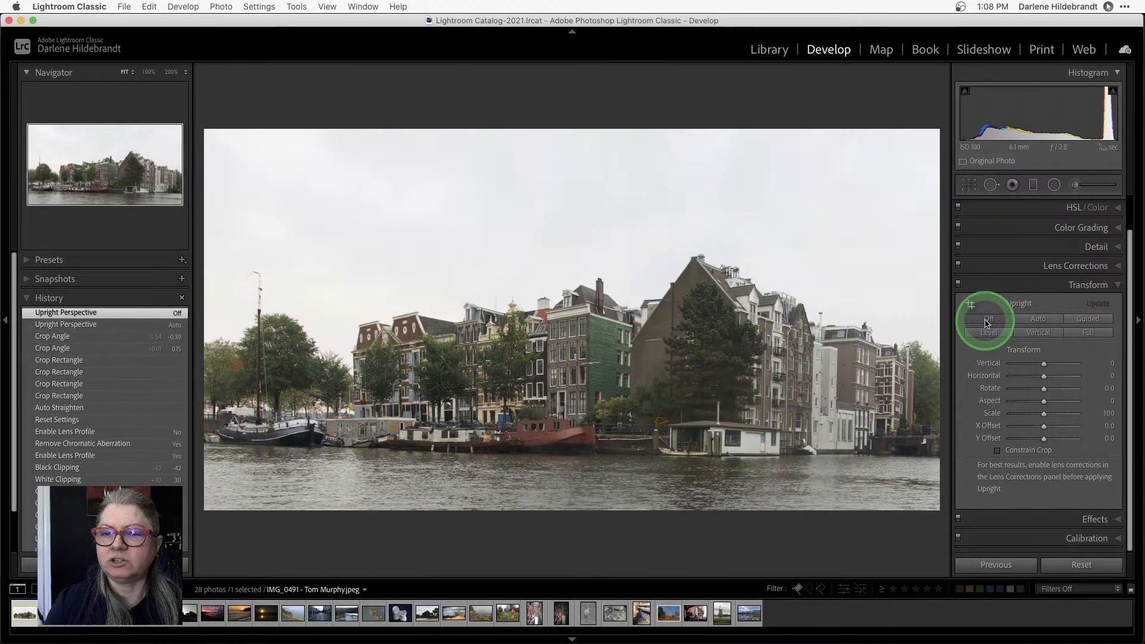
Apply the Level Upright correction to the cropped canal photo
left_click(988, 334)
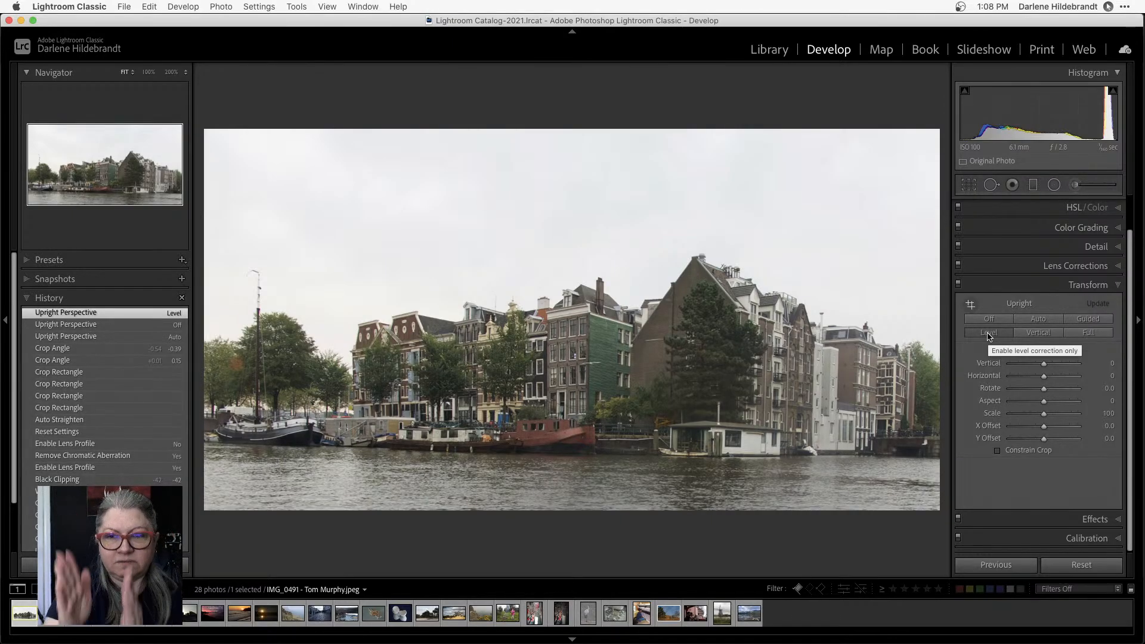
left_click(989, 336)
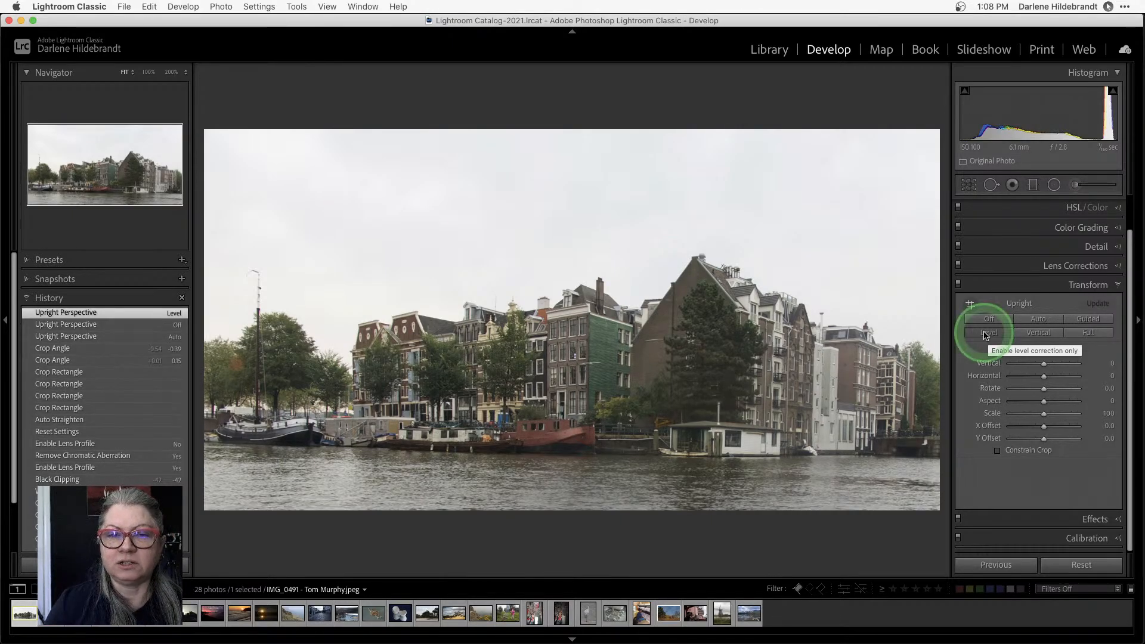
left_click(1030, 335)
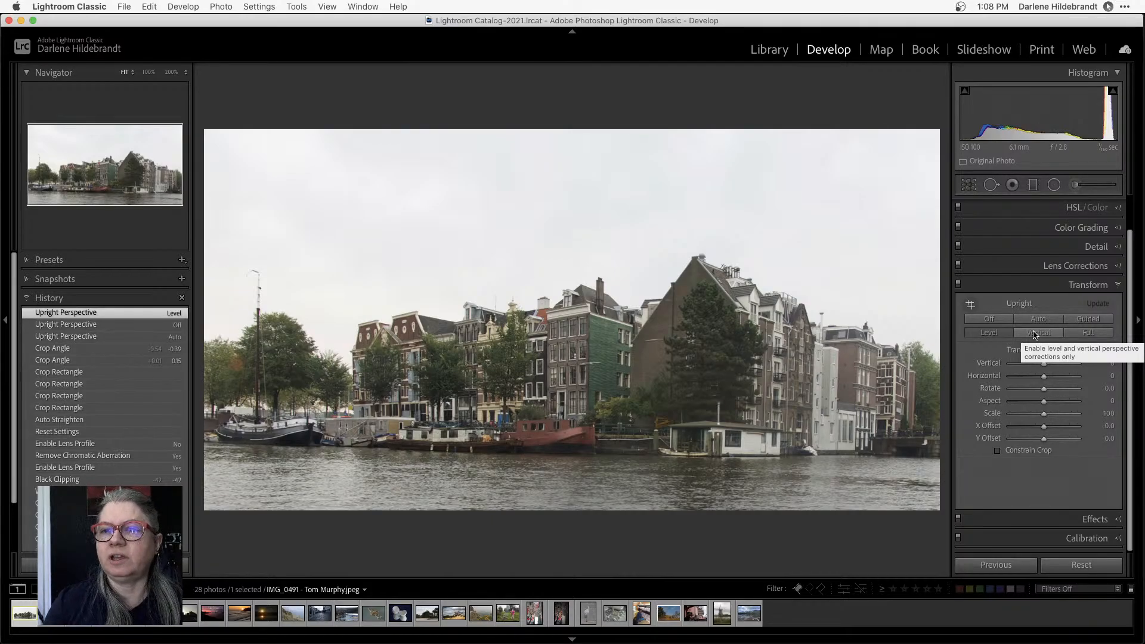
Try the Vertical Upright correction on the cropped photo, switch Upright off, and apply the Full Upright correction
left_click(1035, 334)
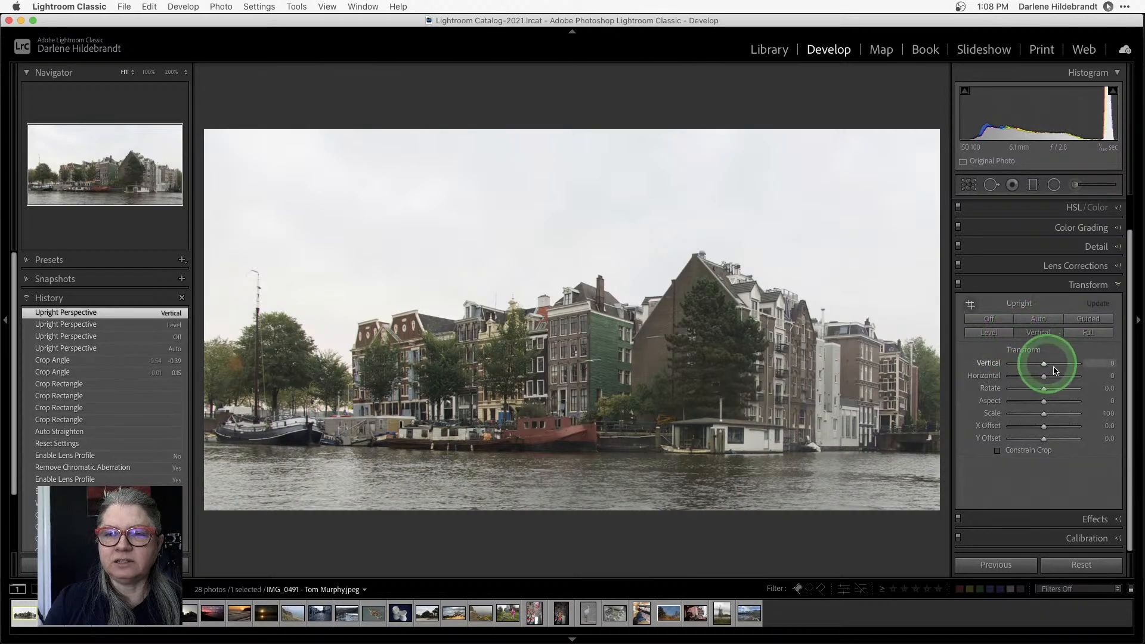
left_click(989, 319)
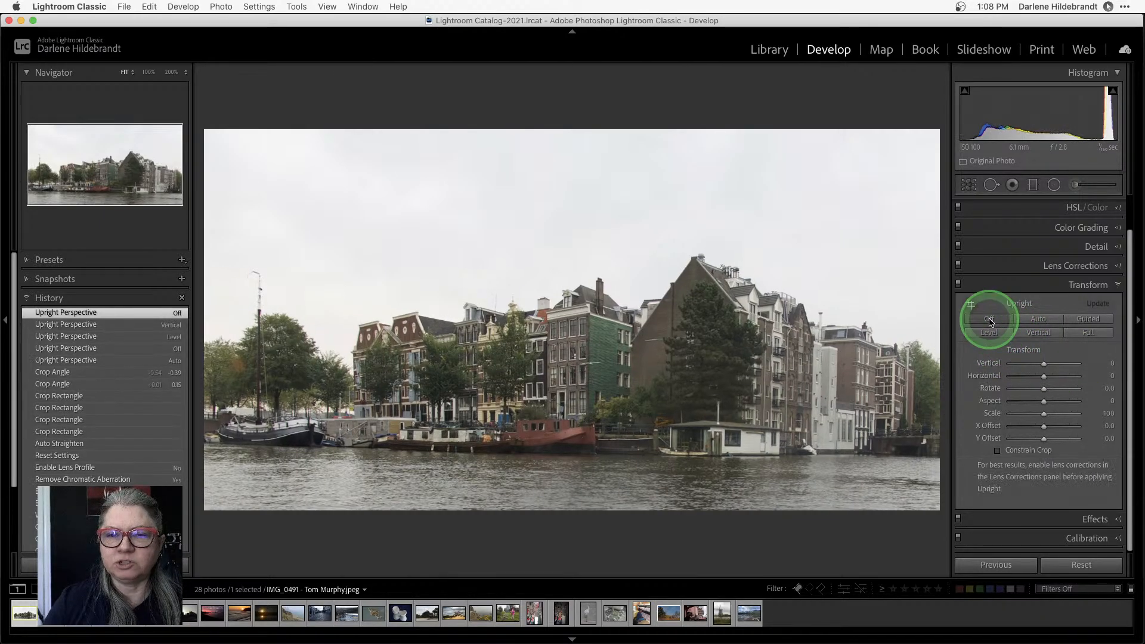
left_click(1088, 333)
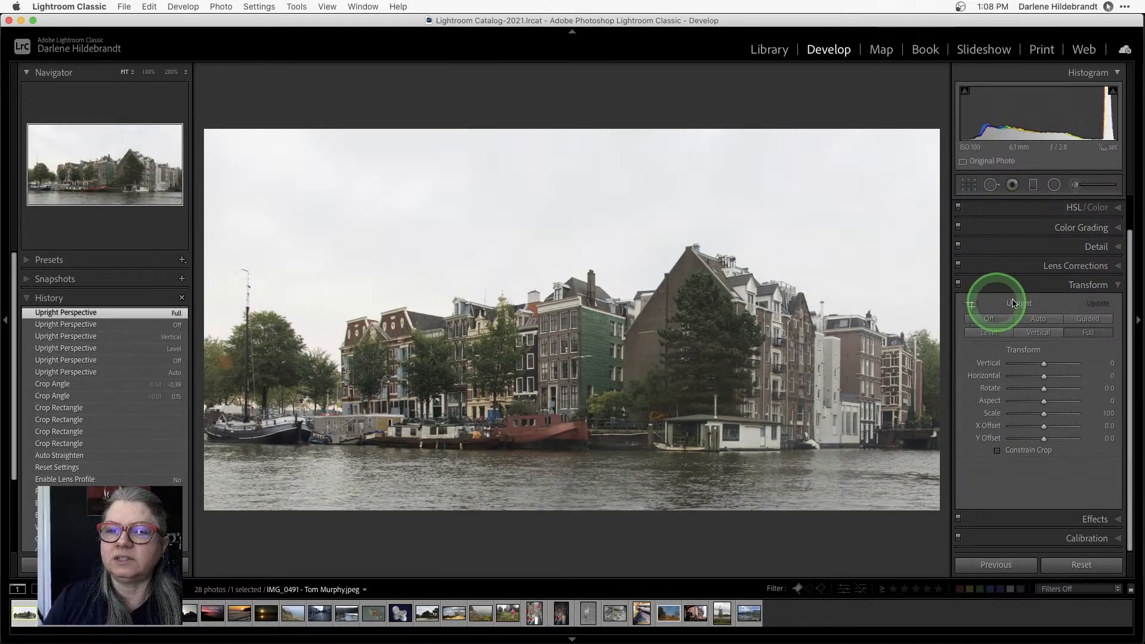
Compare the photo with the Transform corrections off and on, leaving them enabled
left_click(958, 286)
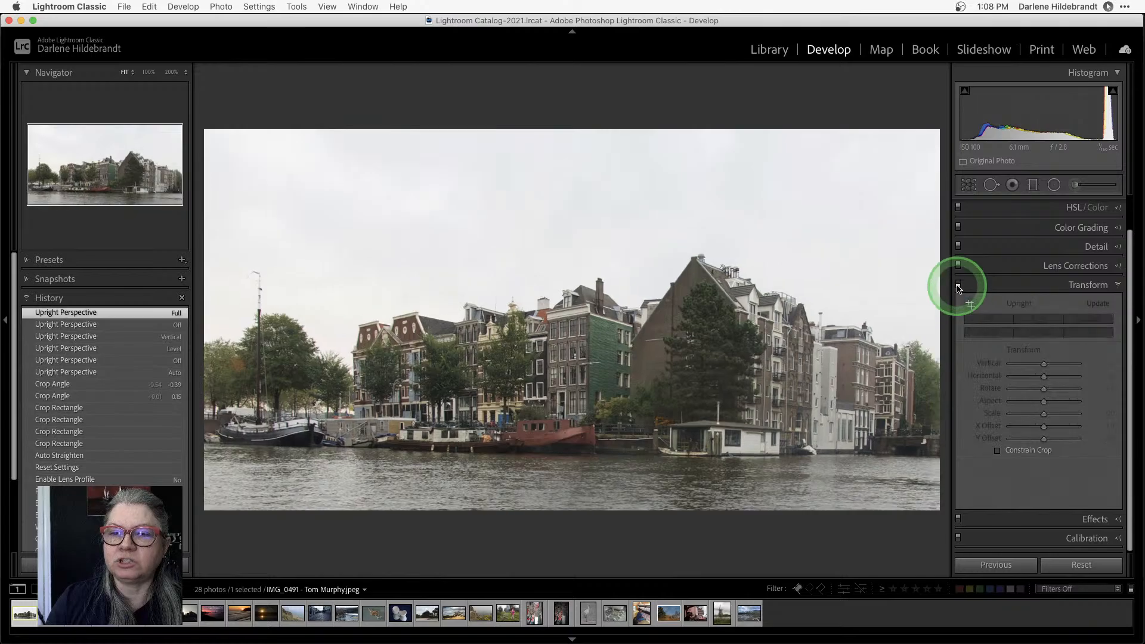
left_click(958, 287)
left_click(958, 287)
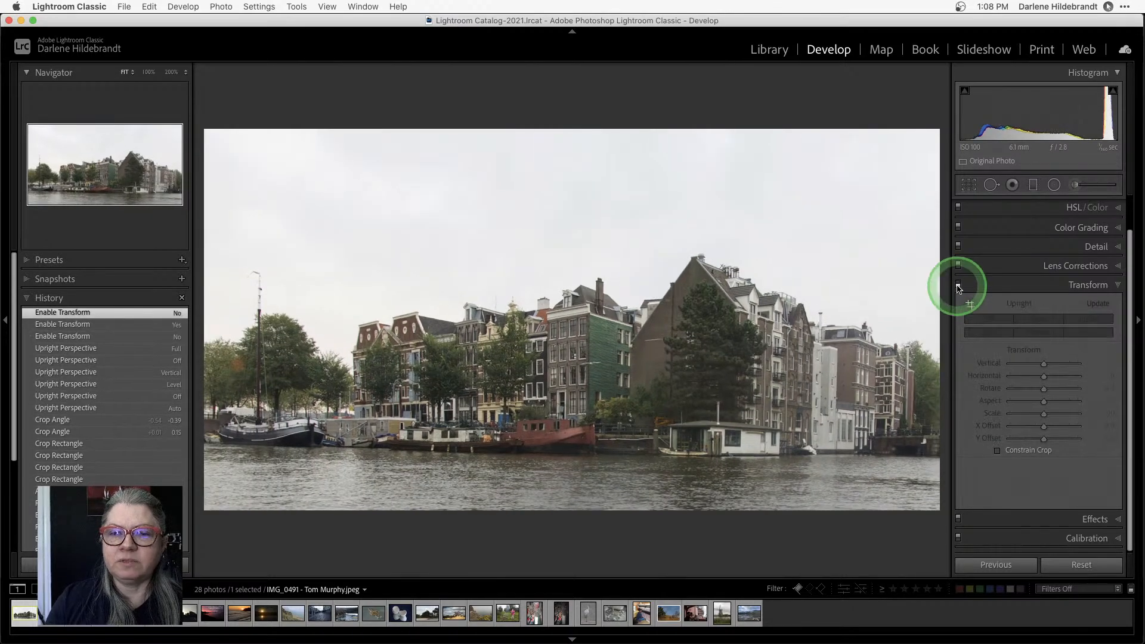
left_click(958, 286)
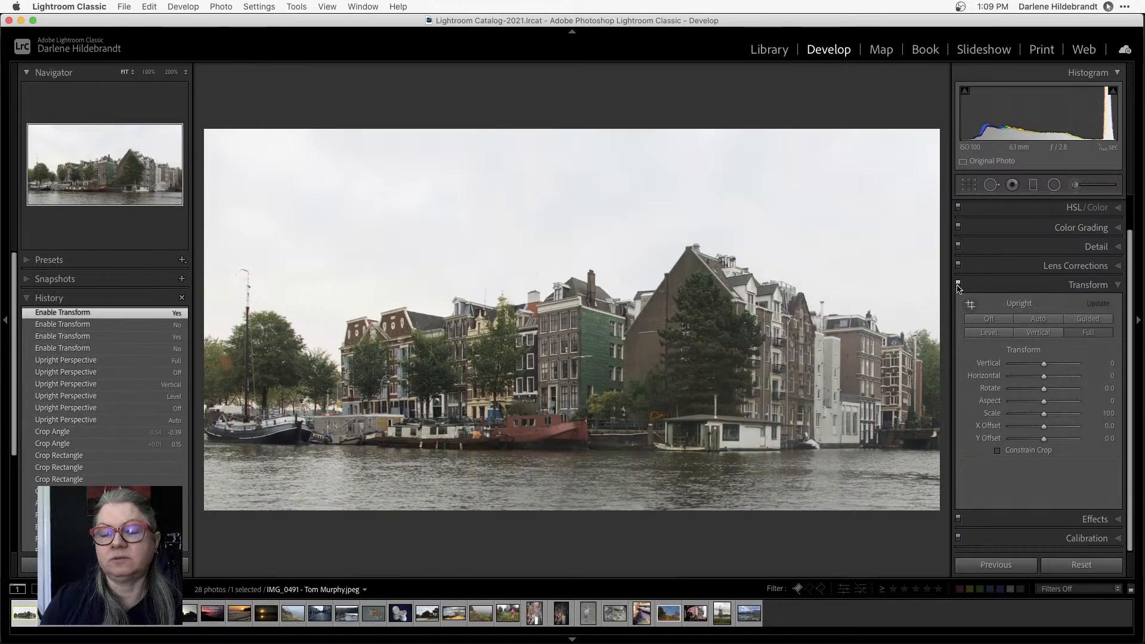
left_click(959, 286)
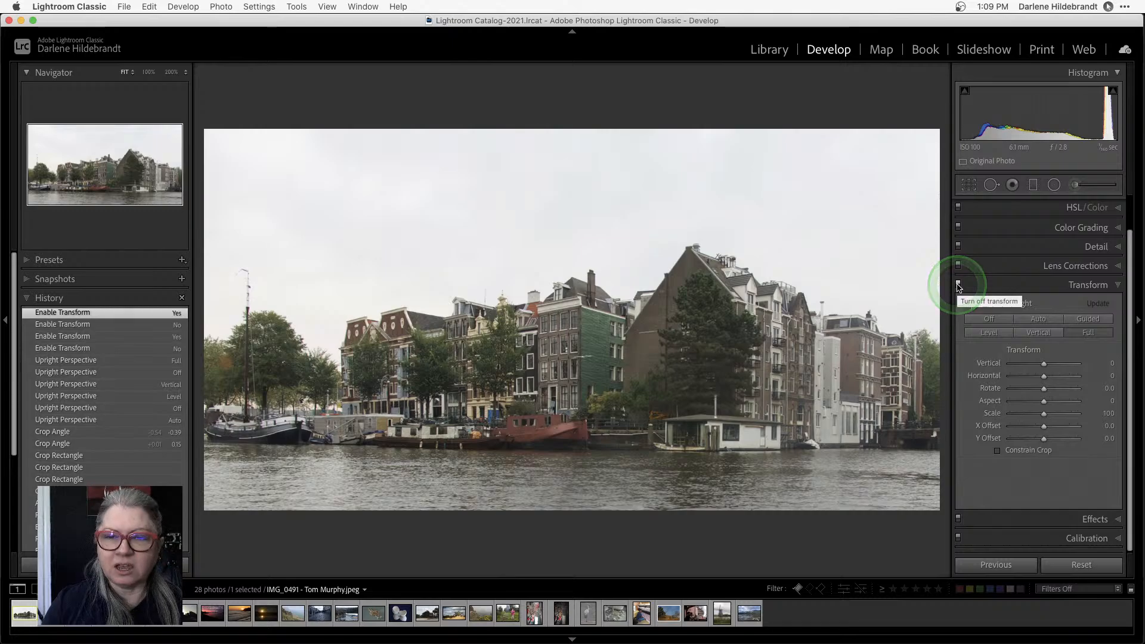
Adjust the crop's right edge to trim away the remaining bridge, and apply the crop
key("r")
mouse_move(901, 348)
left_mouse_down()
mouse_move(894, 328)
mouse_move(906, 327)
left_mouse_up()
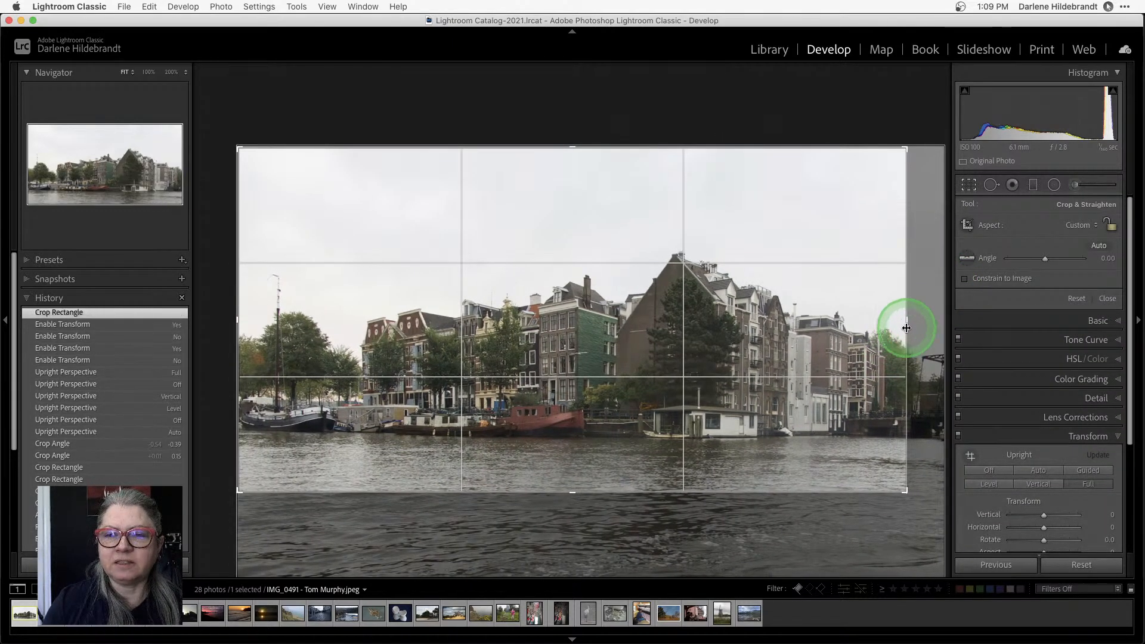
key("Return")
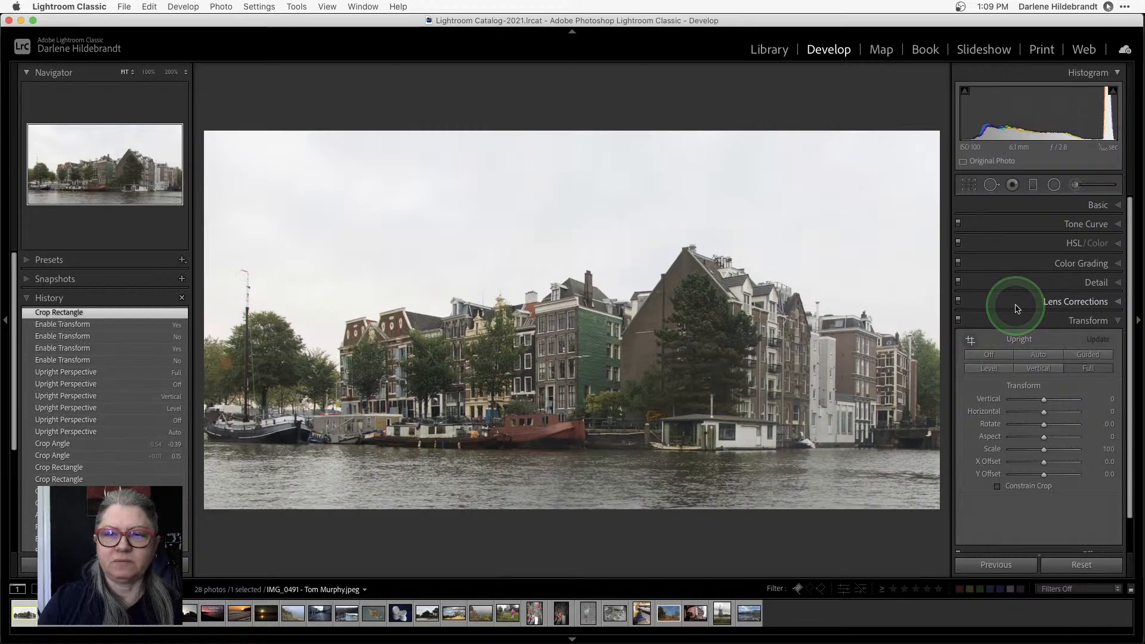
Enable Remove Chromatic Aberration in the photo's lens correction profile settings
left_click(1023, 315)
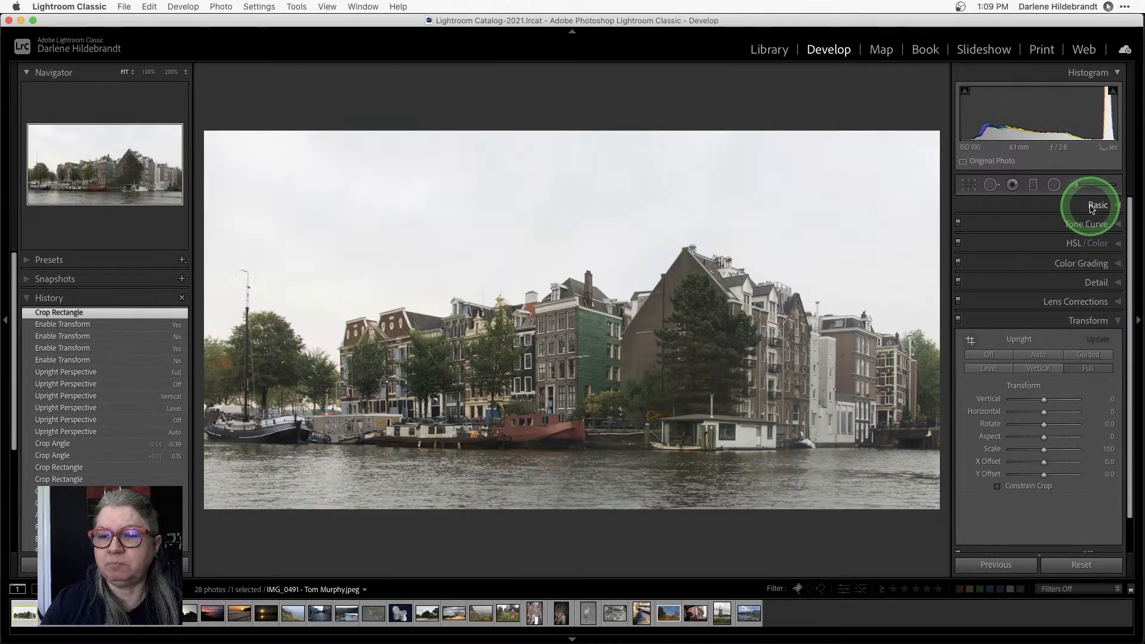
left_click(1056, 302)
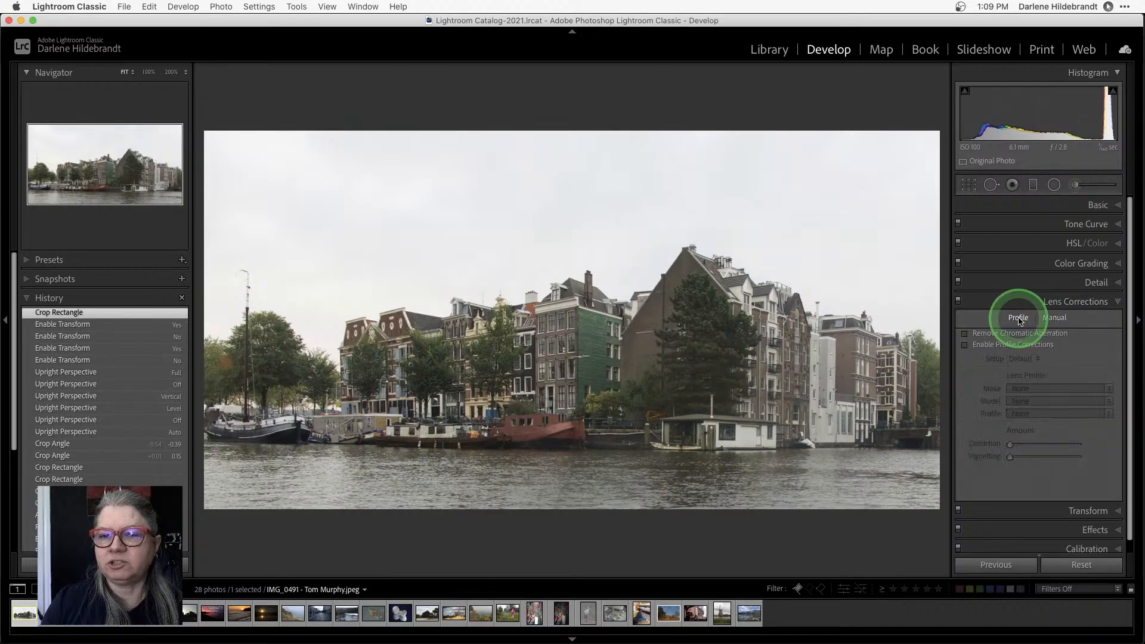
left_click(964, 334)
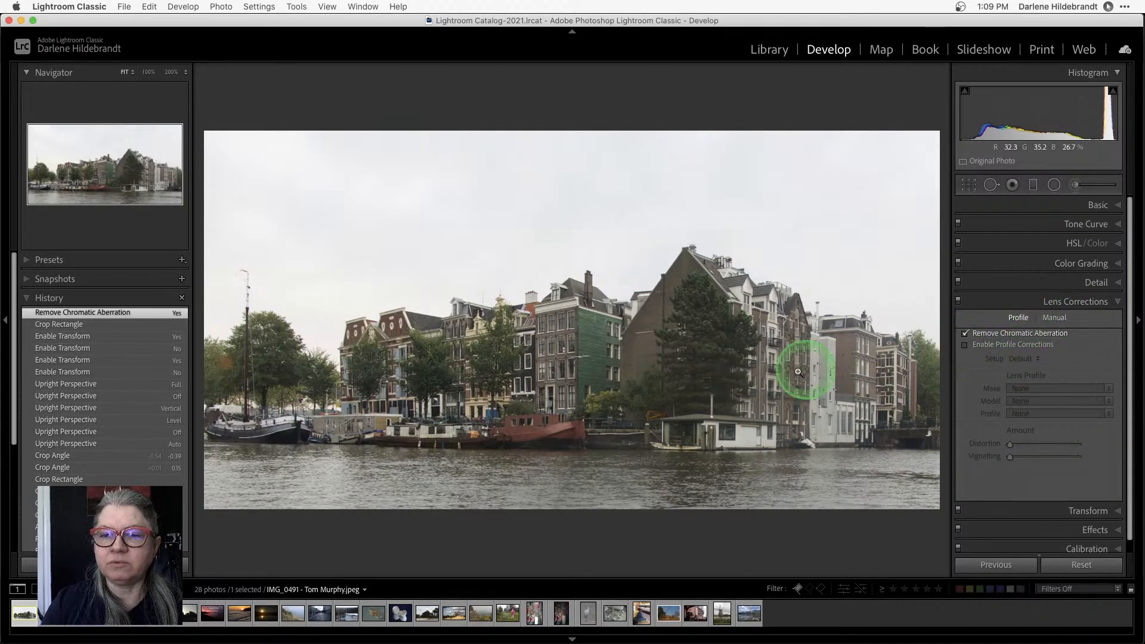
Magnify the photo to 200% and examine the edges of the mast, trees and gabled rooftops for color fringing
left_click(242, 327)
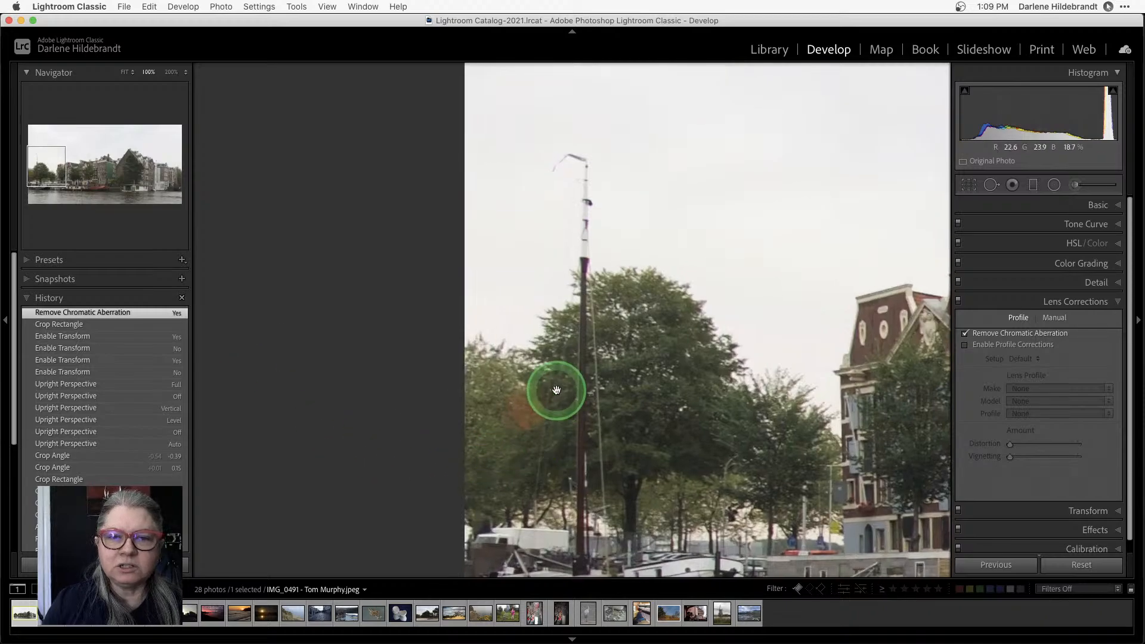
left_click(170, 72)
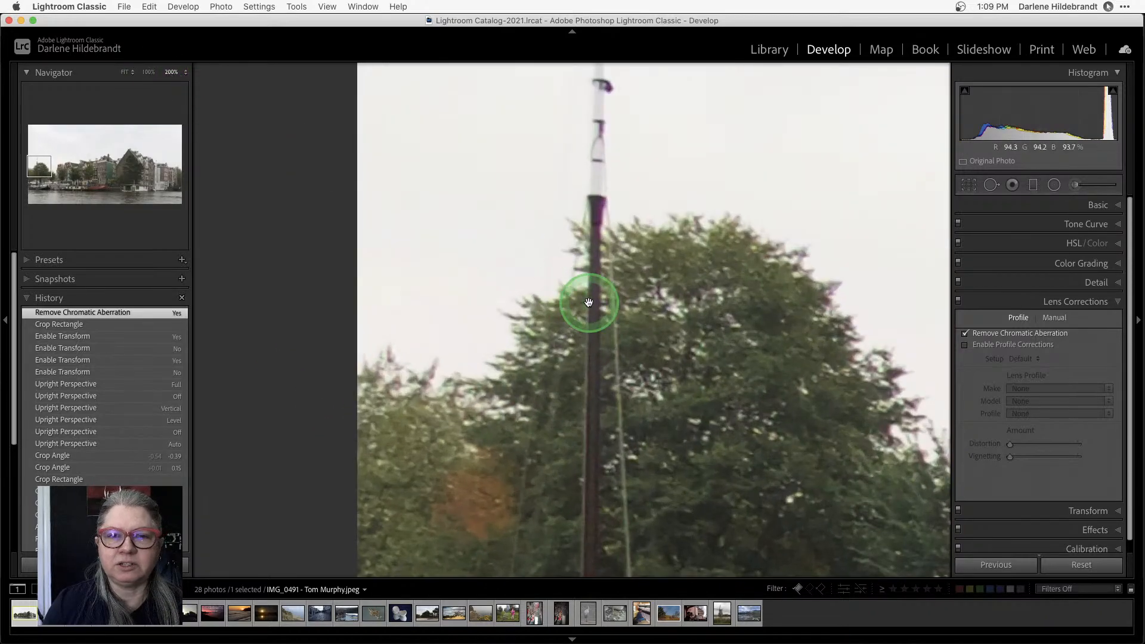
right_click(696, 416)
left_click(633, 396)
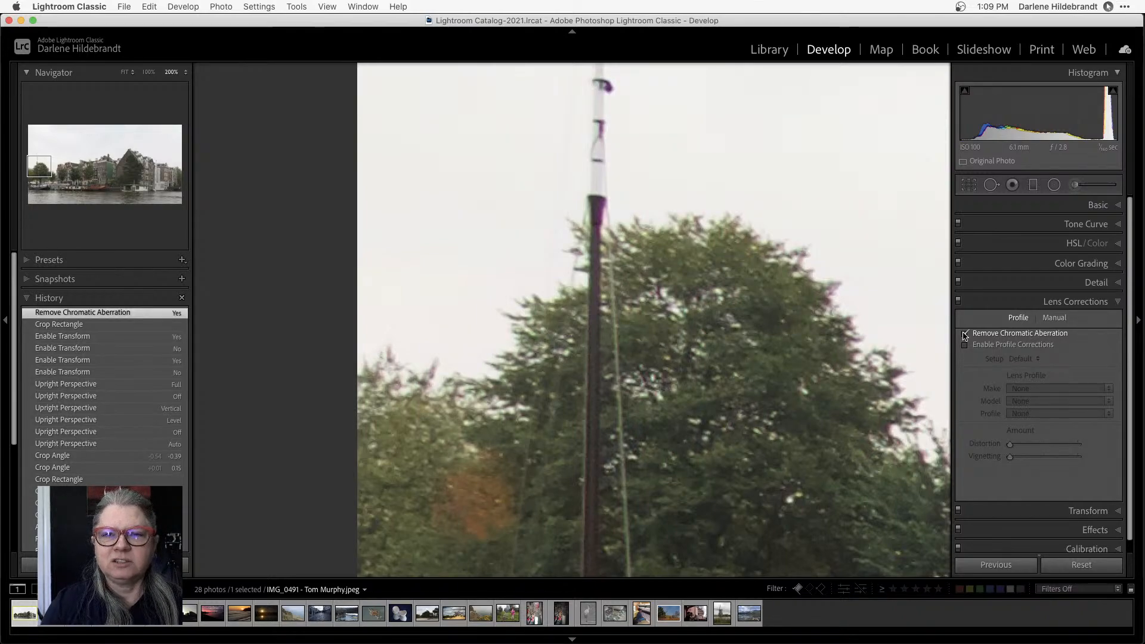
left_click_drag(721, 342, 503, 334)
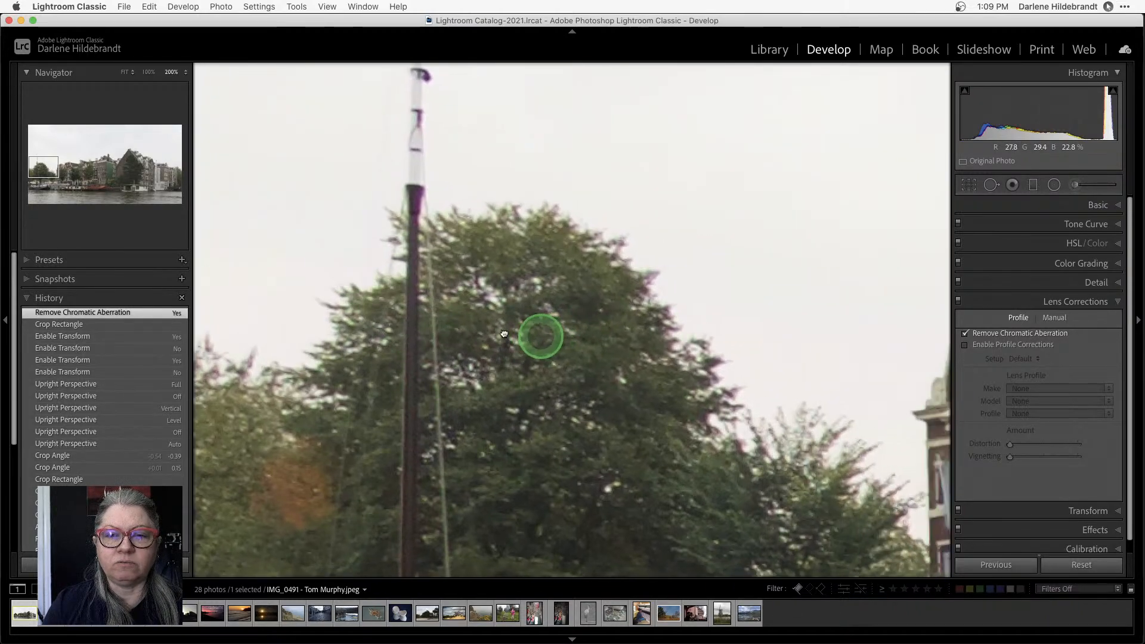
left_click_drag(831, 307, 605, 354)
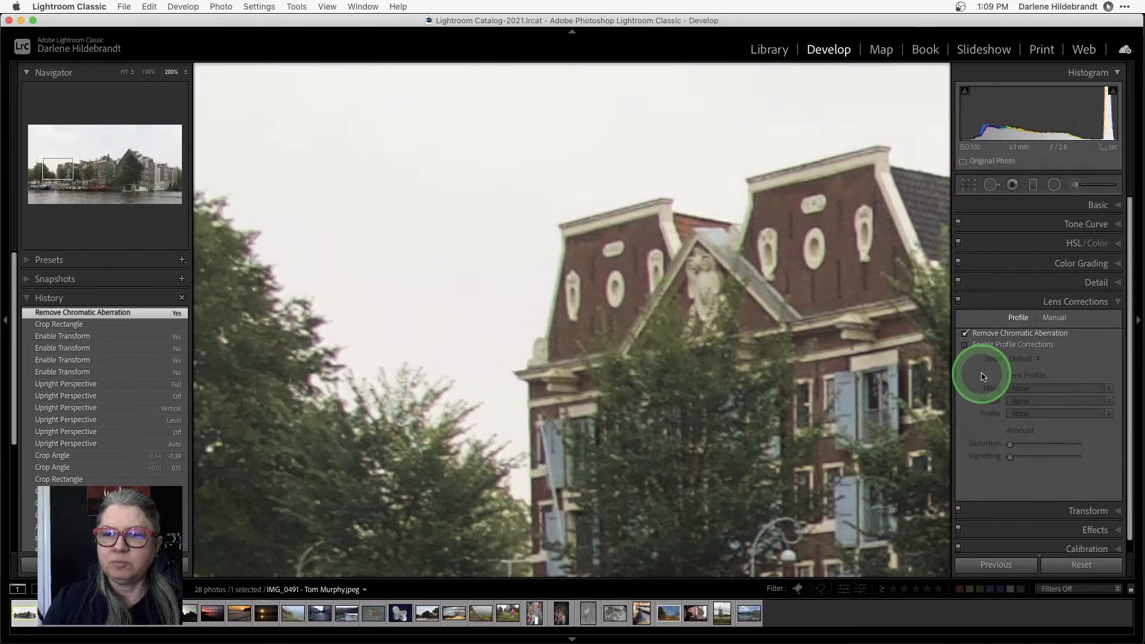
Switch Remove Chromatic Aberration off, inspect edges across the photo from the mast to the far-right buildings for fringing, and switch it back on
left_click(965, 333)
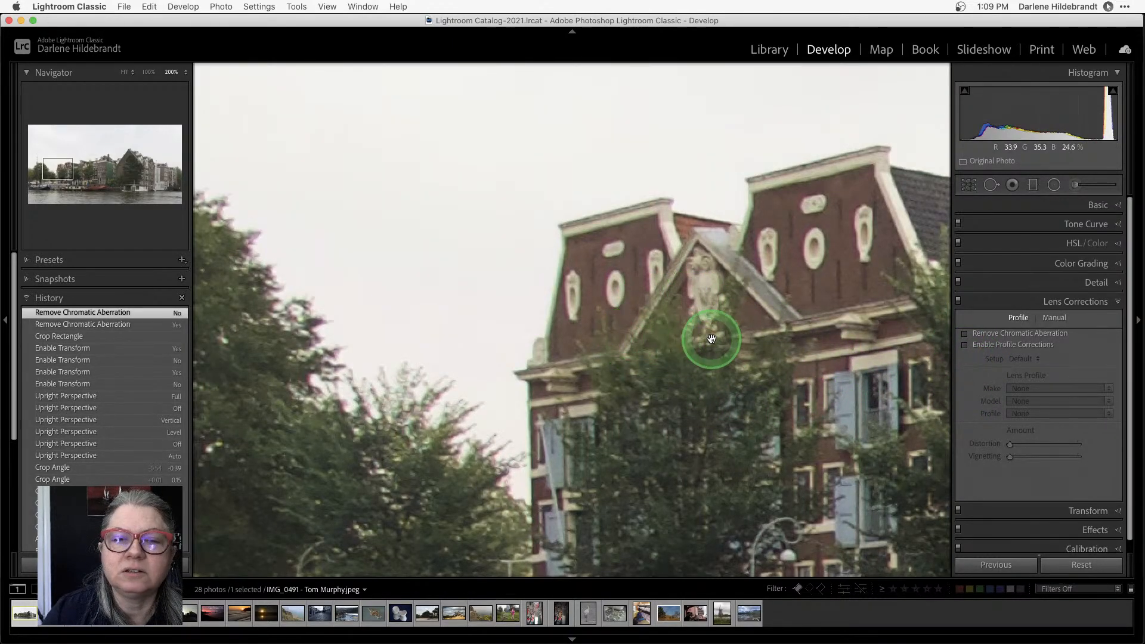
left_click_drag(586, 337, 867, 361)
left_click_drag(546, 353, 637, 385)
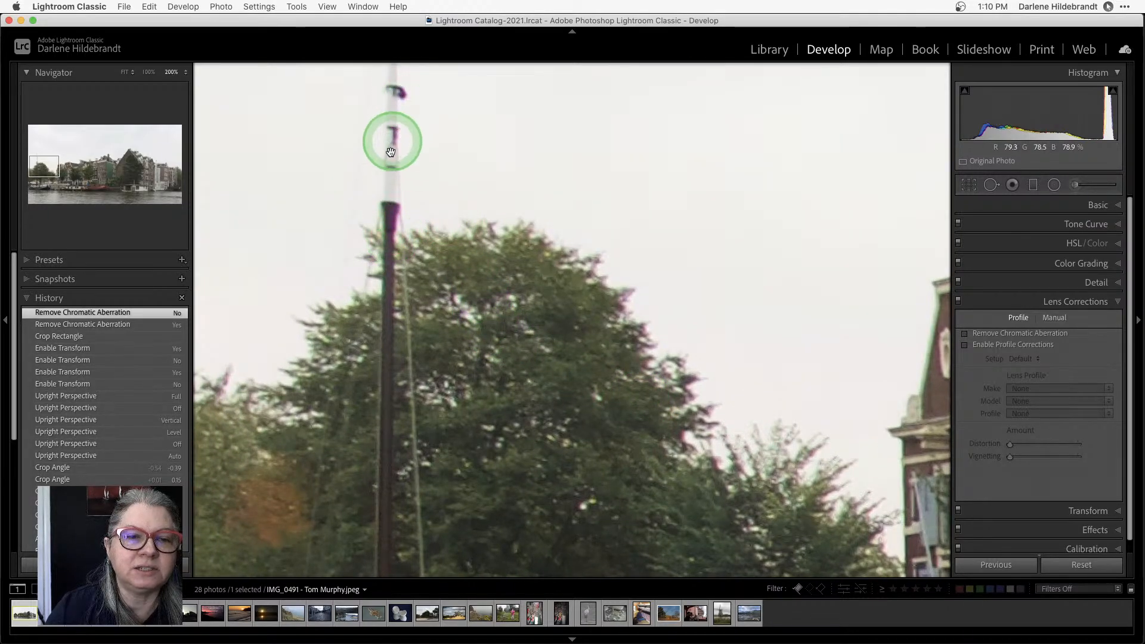
left_click_drag(726, 314, 316, 294)
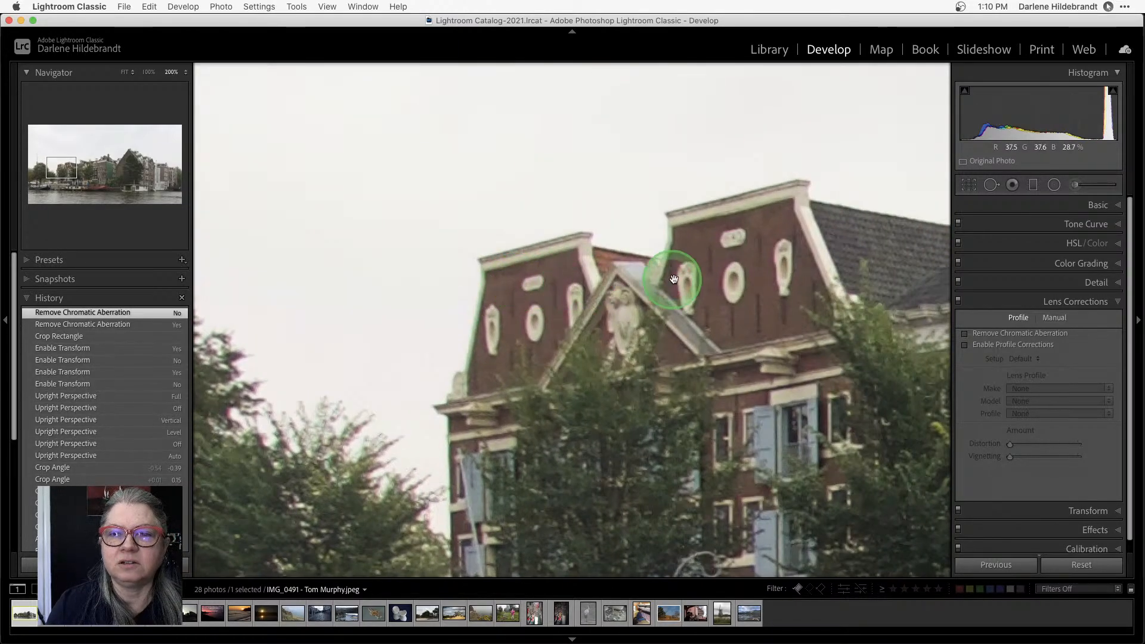
left_click_drag(674, 279, 213, 278)
left_click_drag(632, 270, 211, 267)
left_click_drag(732, 215, 320, 220)
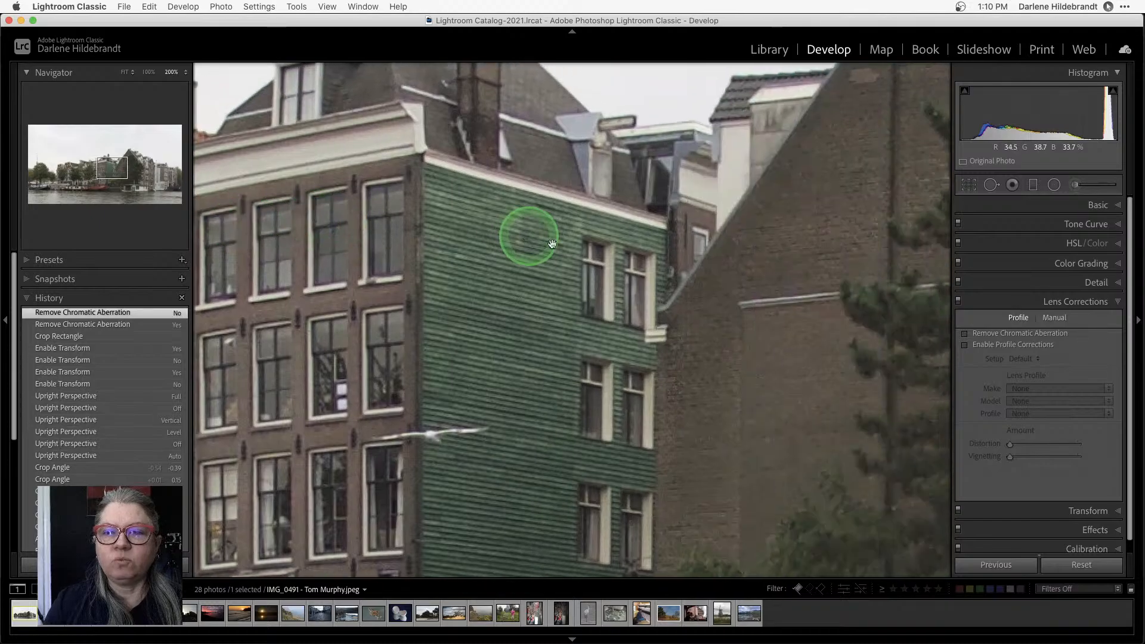
left_click_drag(650, 307, 290, 310)
left_click_drag(562, 327, 274, 371)
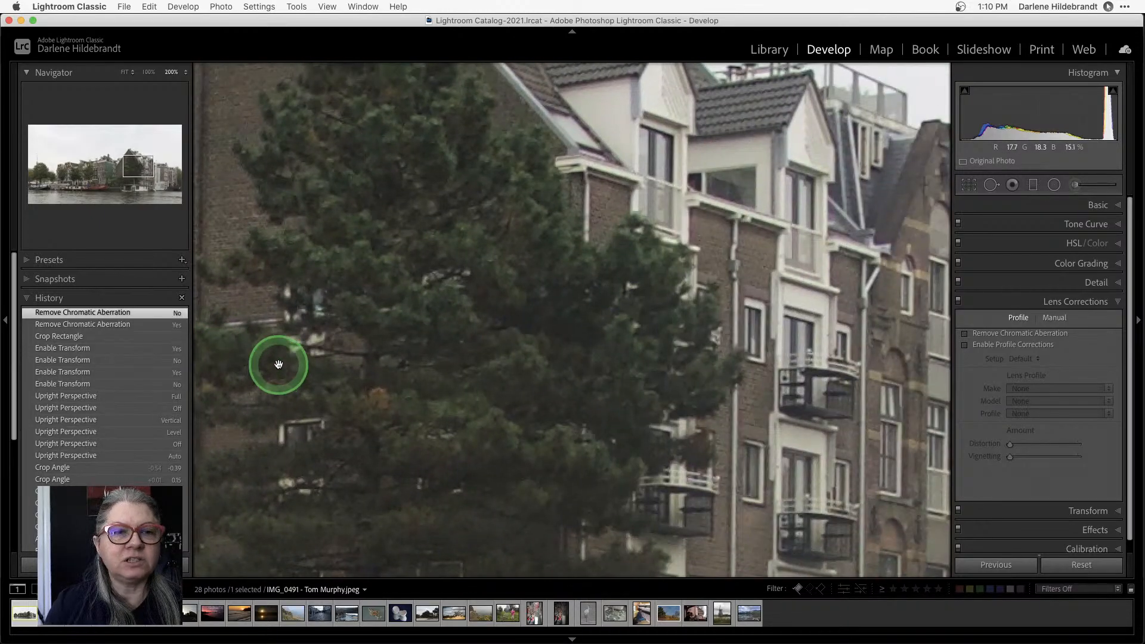
left_click_drag(102, 143, 167, 171)
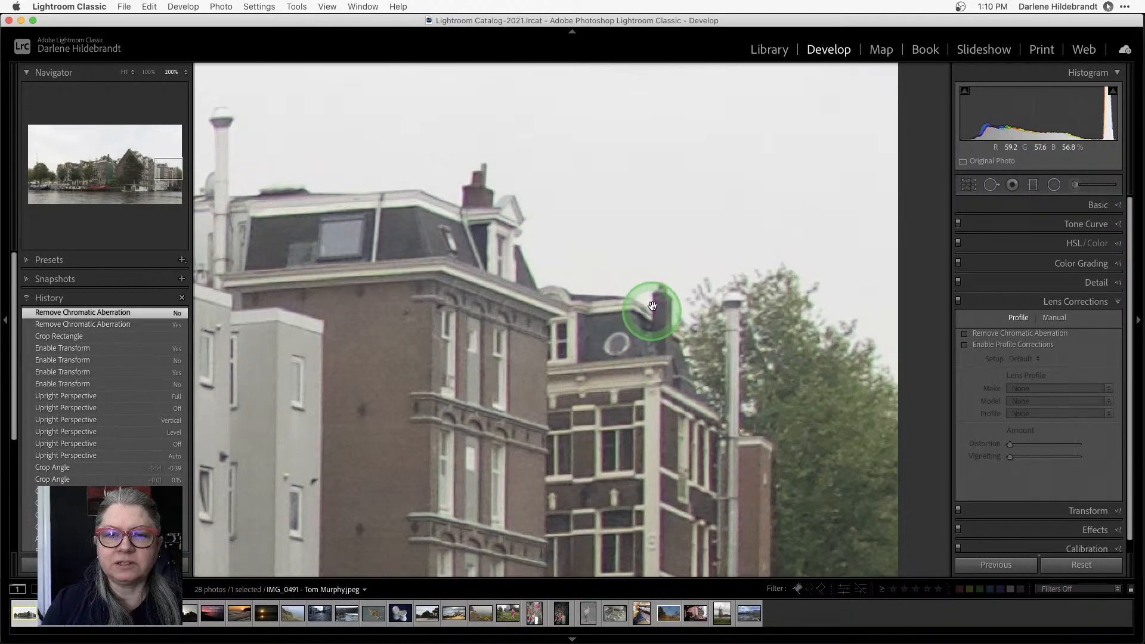
left_click(966, 338)
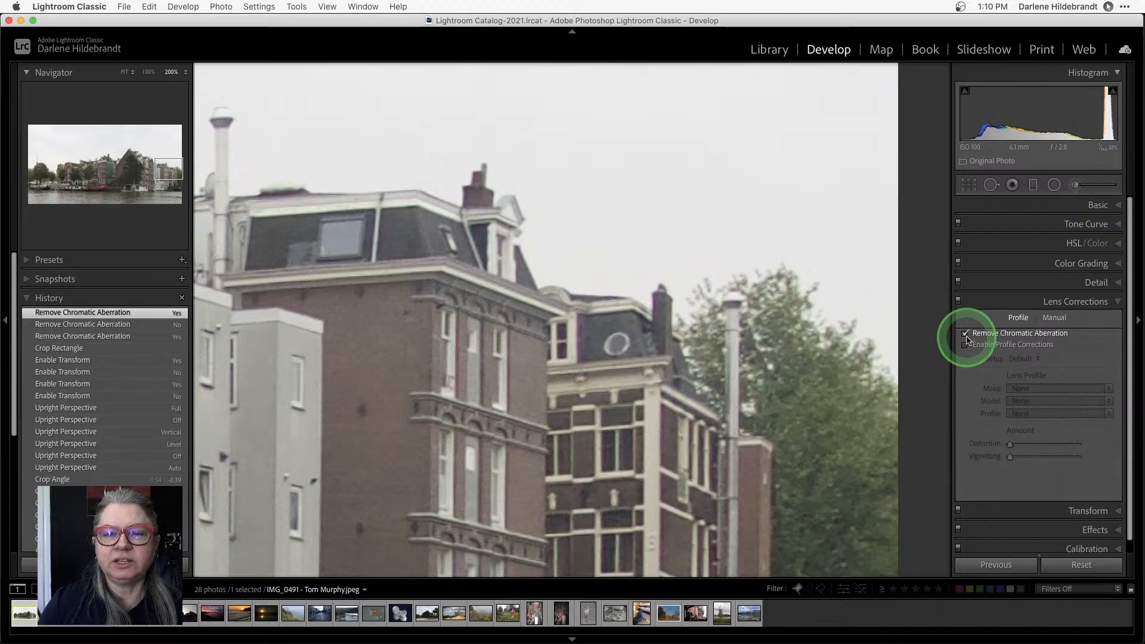
Sample the purple fringe at the dark chimney's edge with the manual Defringe color selector, and exit the selector
left_click(1056, 319)
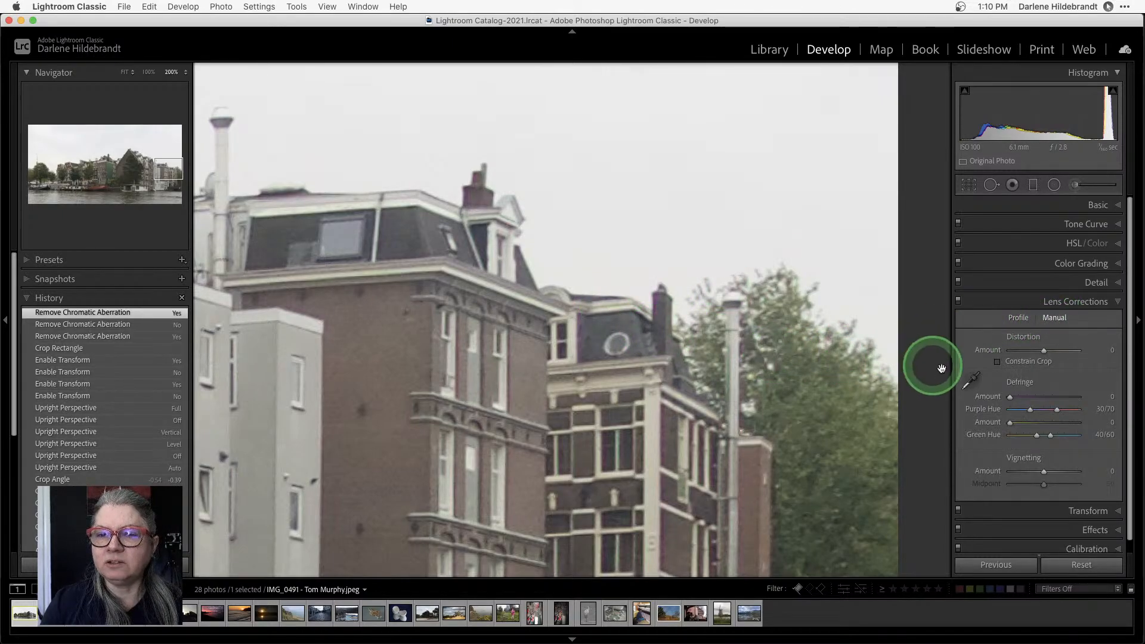
left_click(963, 386)
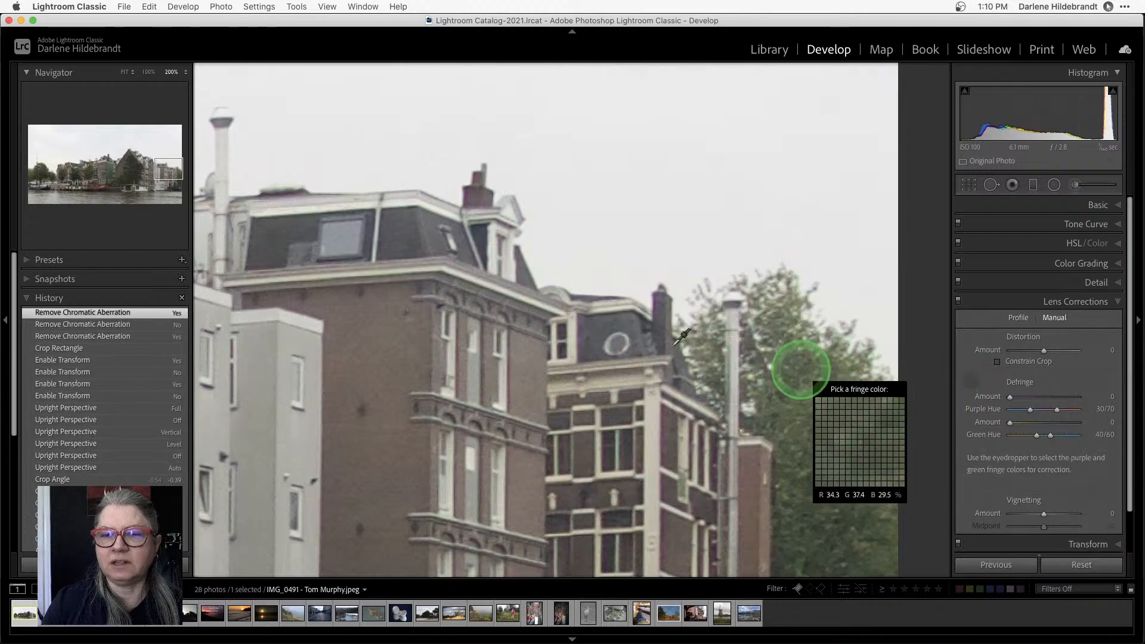
left_click(656, 298)
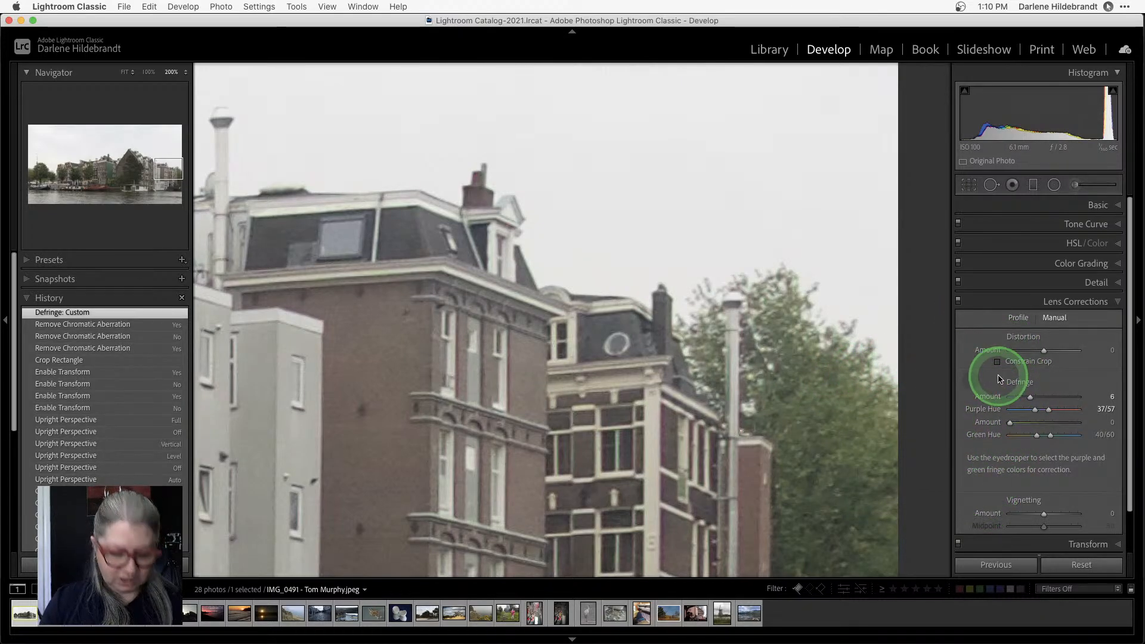
key("Escape")
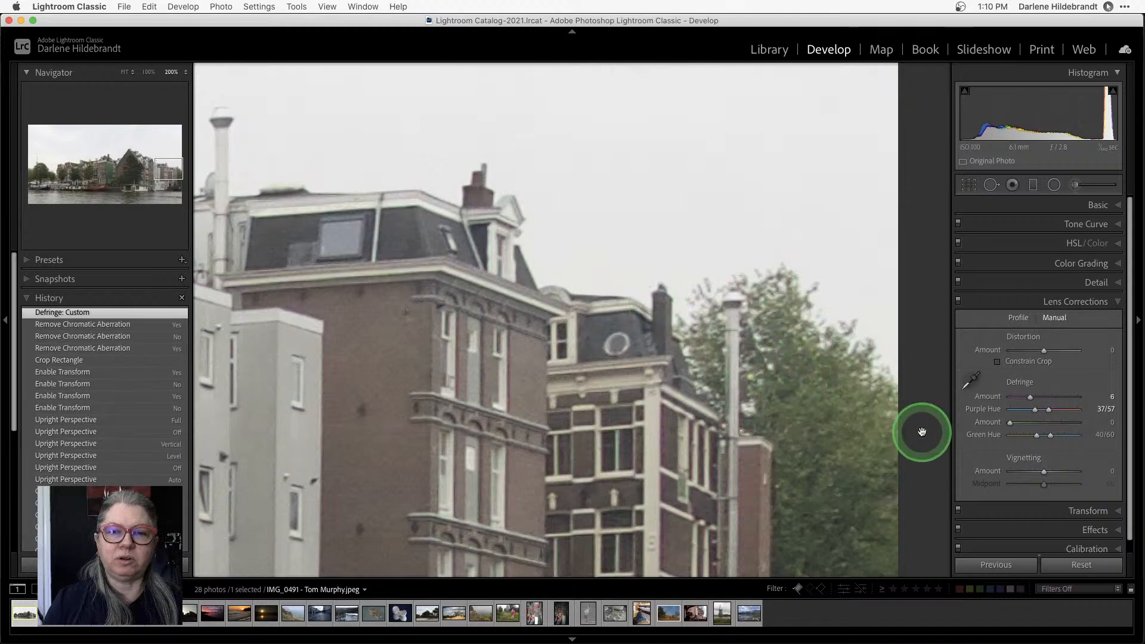
Compare the rooftops with Lens Corrections off and on, leave them enabled, and return to the fitted view of the whole photo
left_click(962, 303)
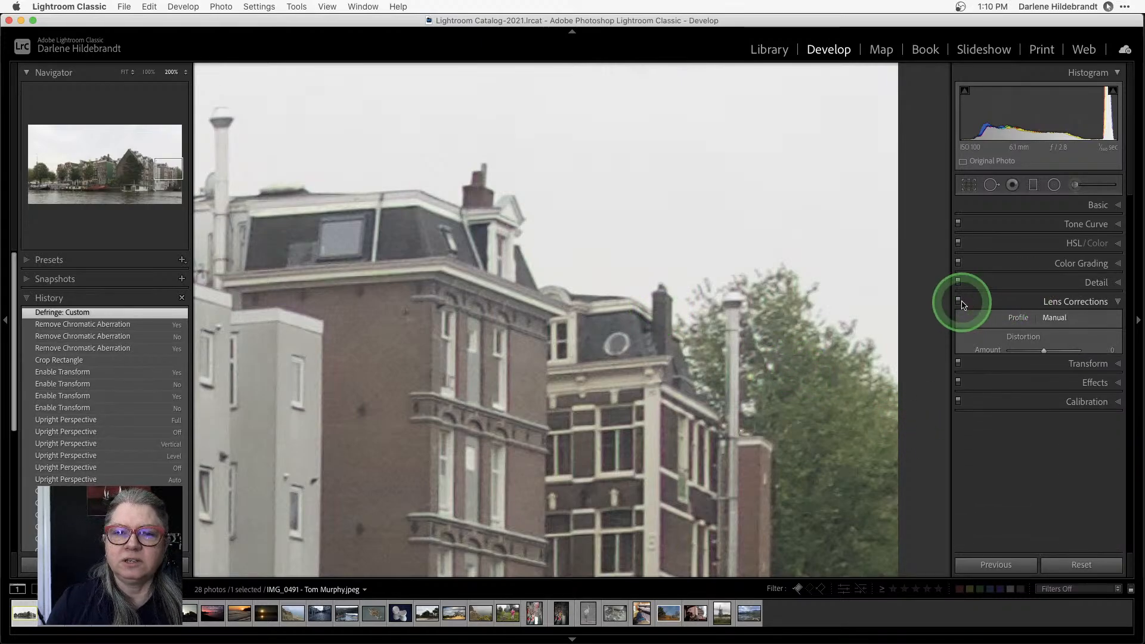
left_click(959, 303)
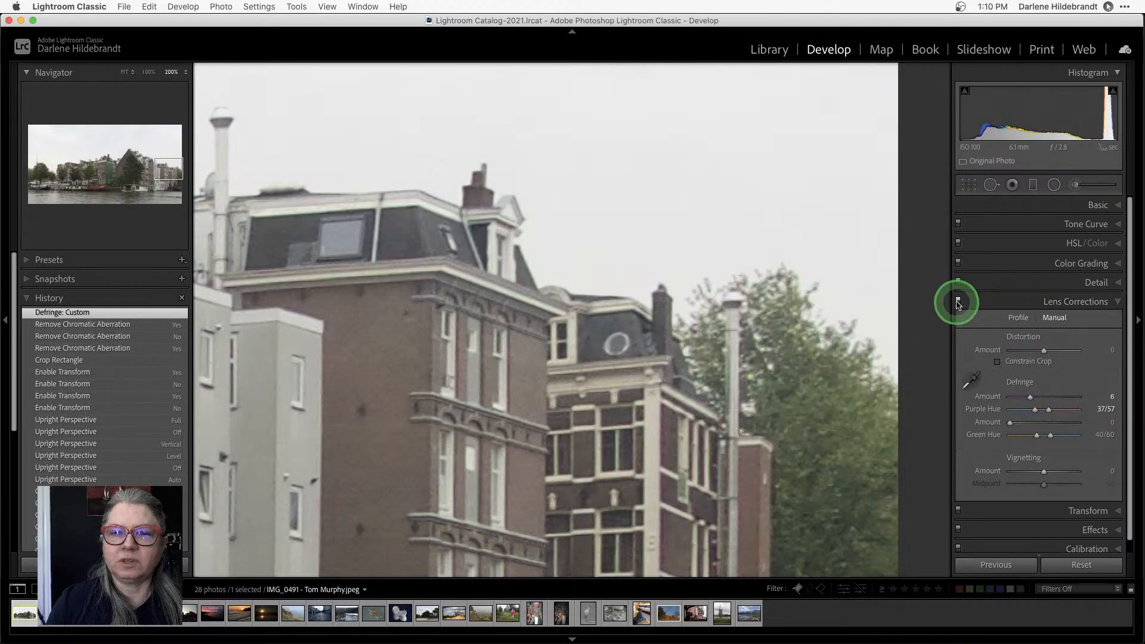
left_click(958, 301)
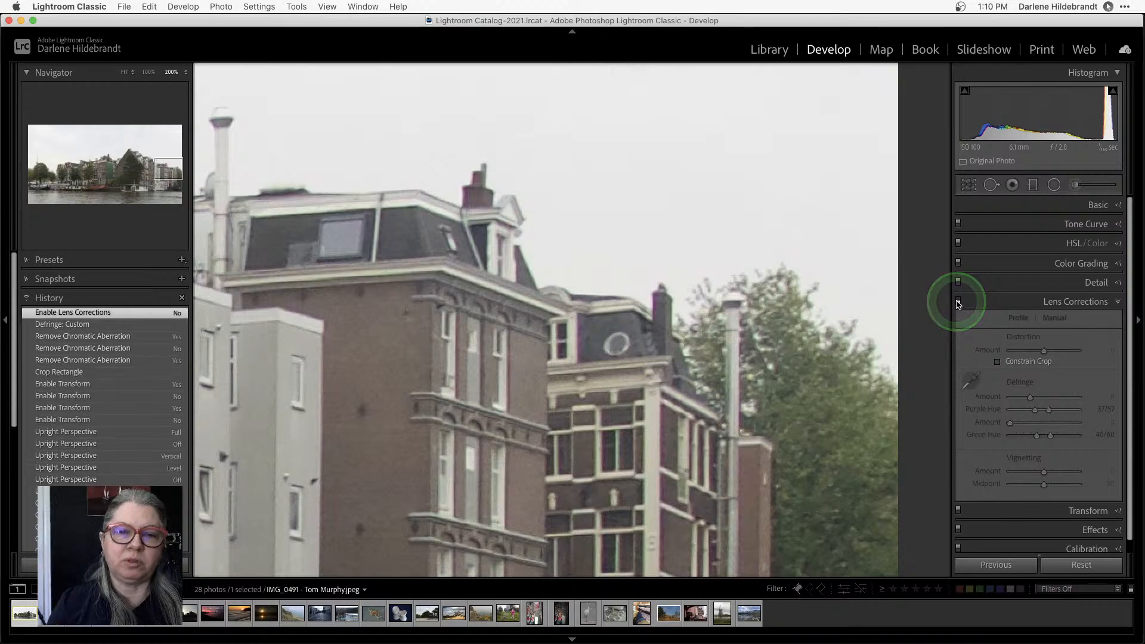
left_click(958, 301)
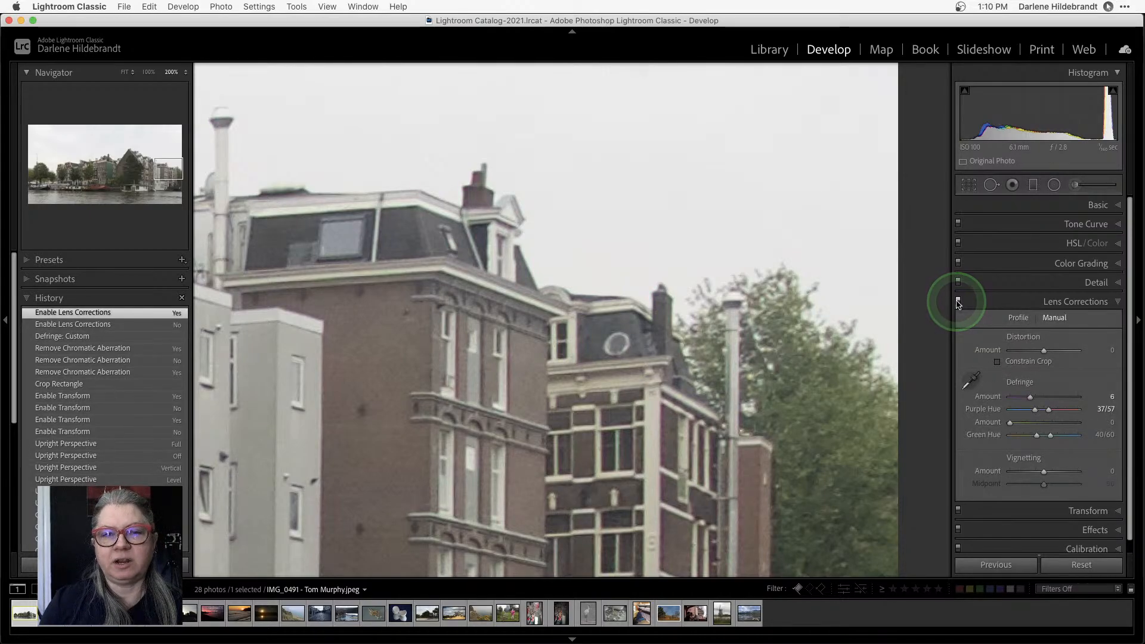
left_click(675, 292)
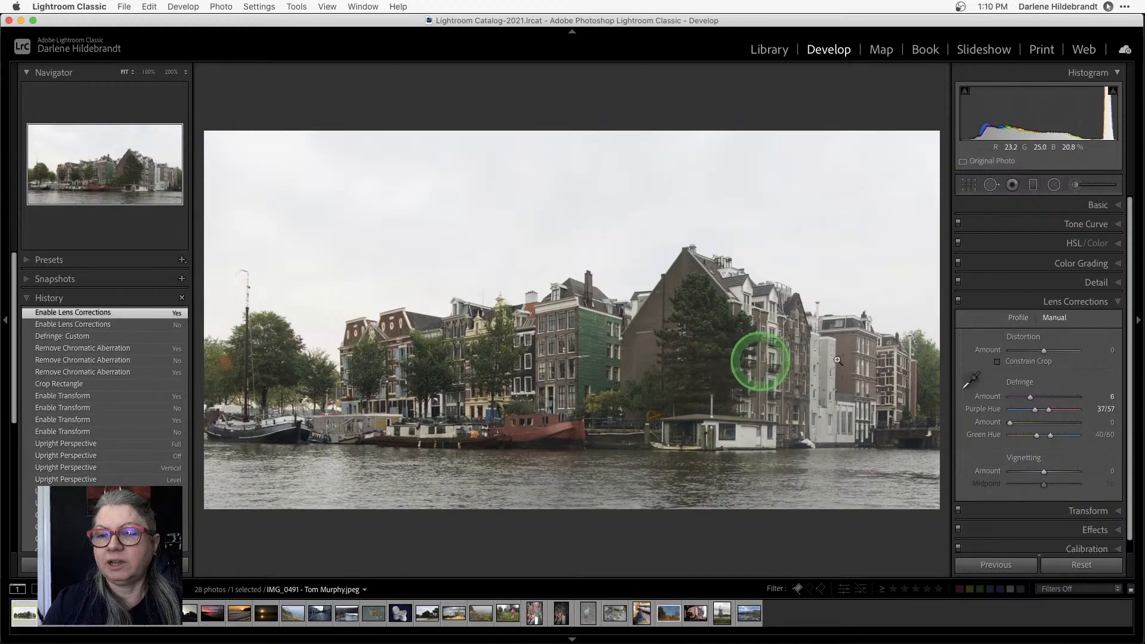
Raise the photo's Whites to +59 and turn on the clipping indicators
left_click(1091, 206)
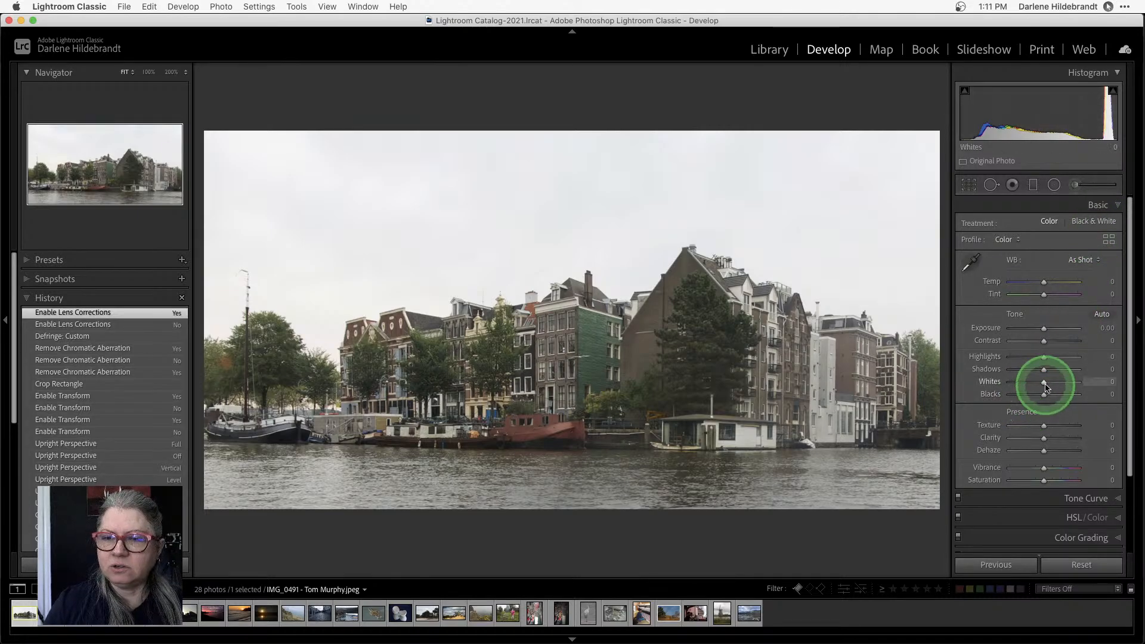
left_click_drag(1043, 385, 1066, 382)
key("j")
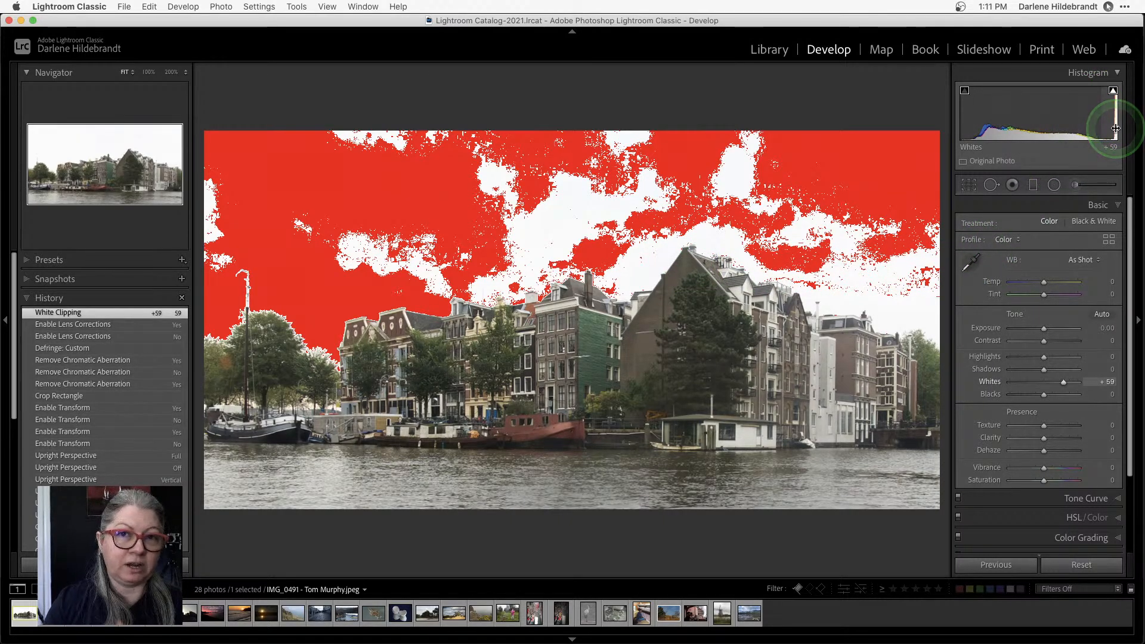
Reset the photo's Whites to 0, try Highlights at −100, and settle on Highlights −37
left_click(1063, 384)
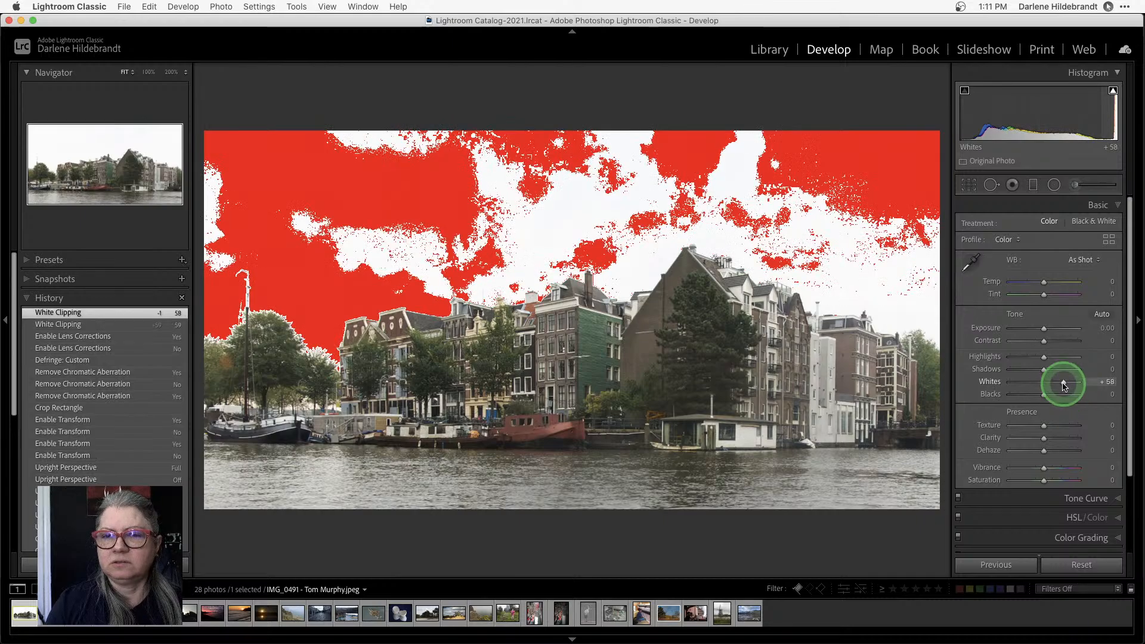
left_click_drag(1063, 384, 1040, 380)
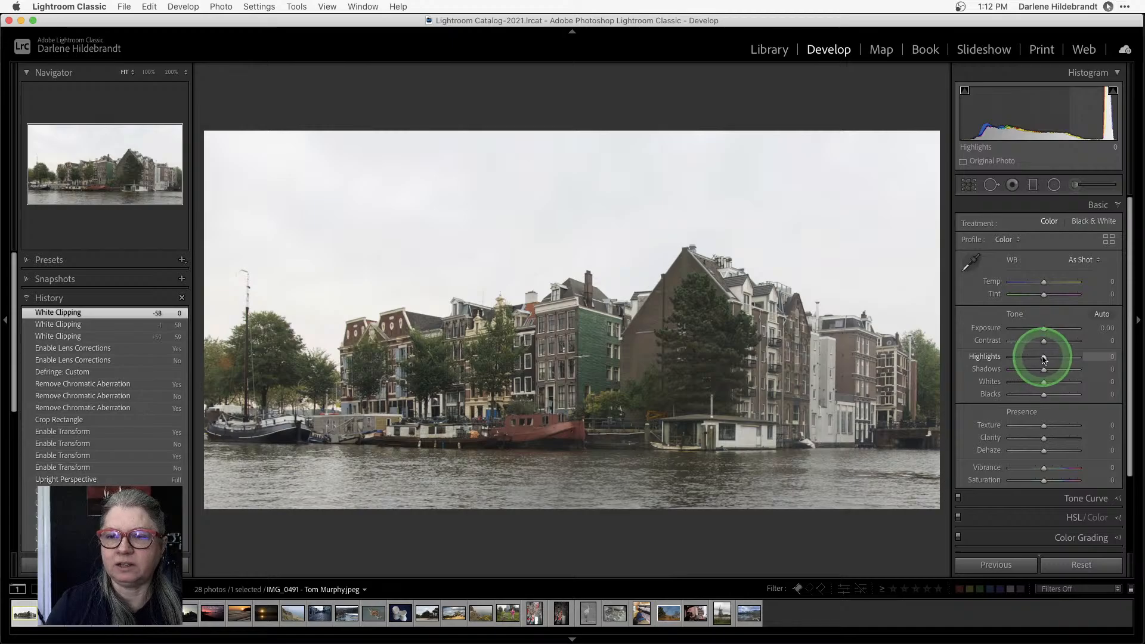
left_click_drag(1043, 358, 1007, 355)
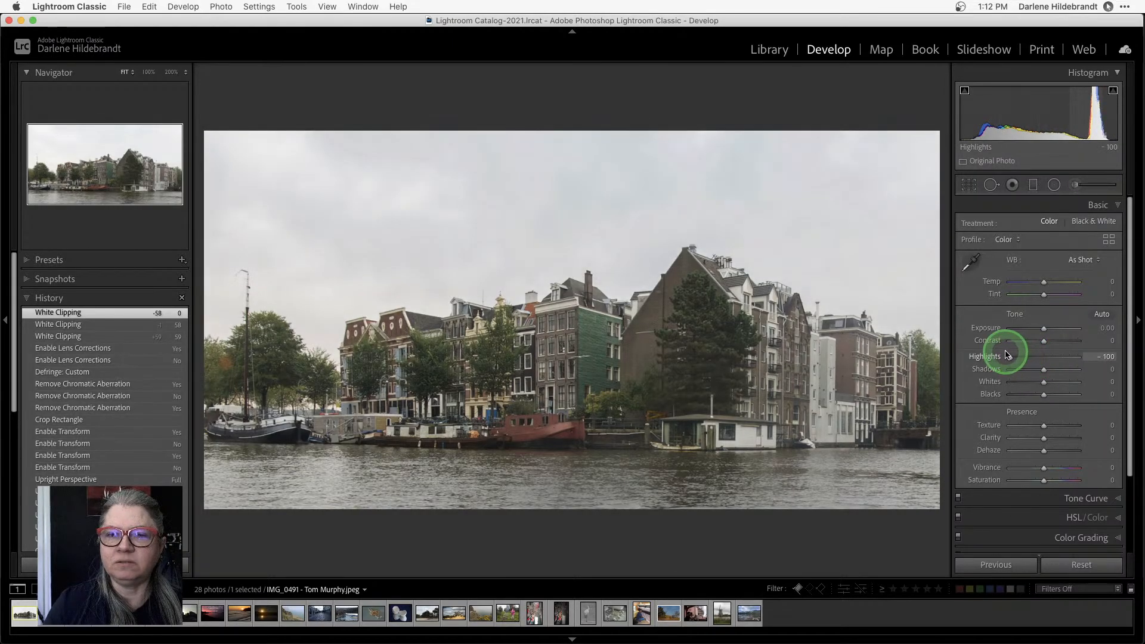
mouse_move(861, 350)
left_mouse_down()
mouse_move(1083, 352)
mouse_move(882, 347)
left_mouse_up()
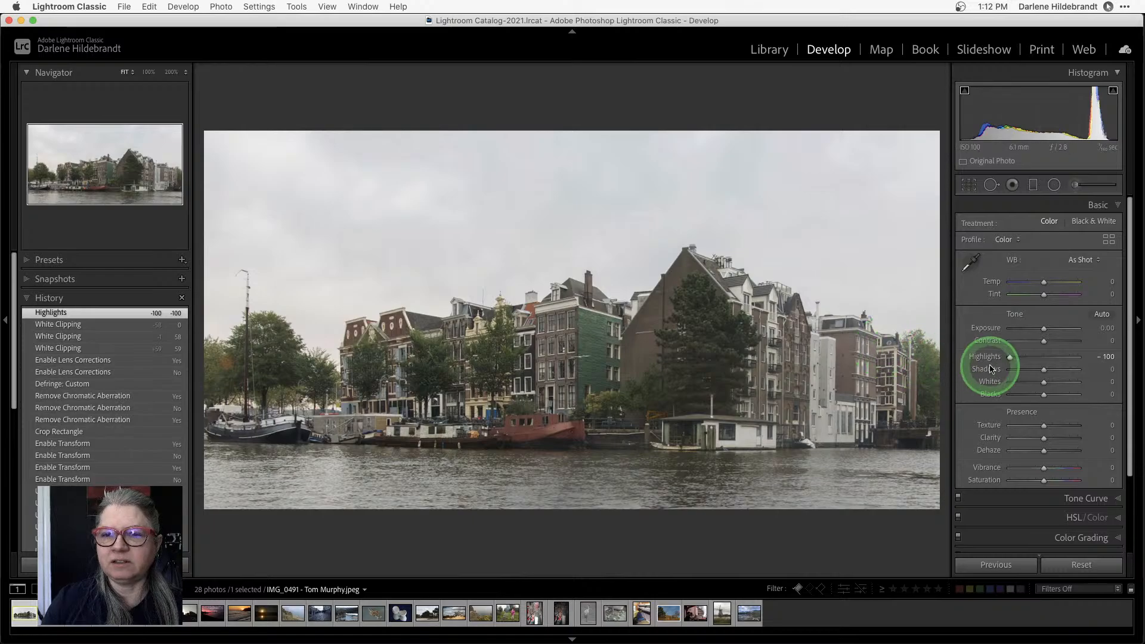
mouse_move(1010, 356)
left_mouse_down()
mouse_move(1028, 352)
mouse_move(951, 353)
mouse_move(1031, 361)
left_mouse_up()
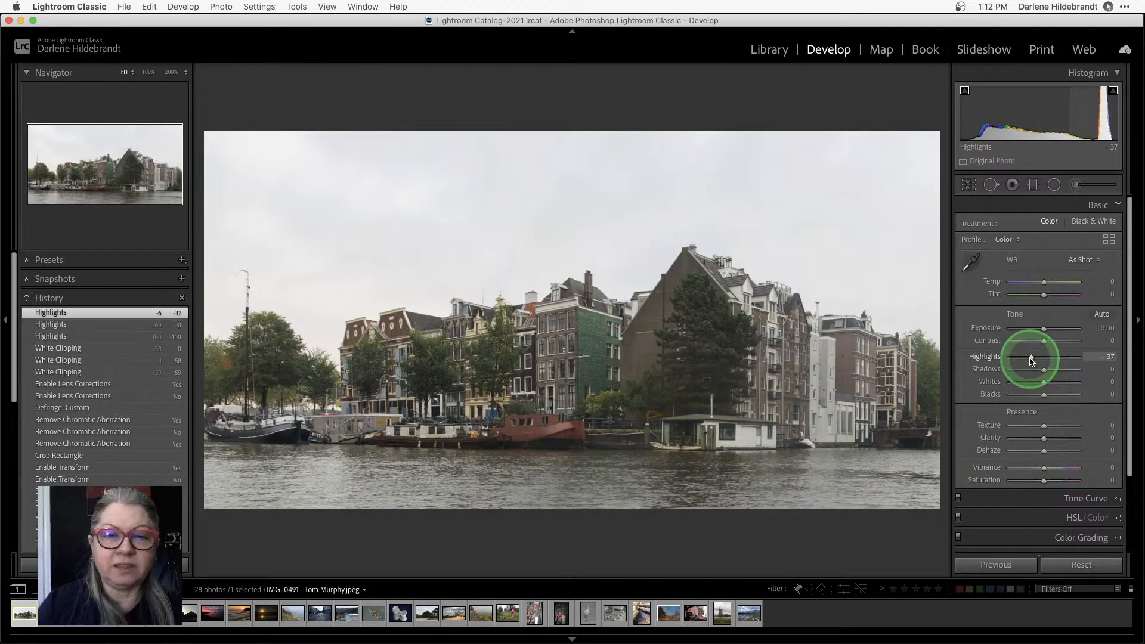
Apply the automatic Blacks value, preview the shadow clipping, and fine-tune Blacks to −62
double_click(983, 396, "shift")
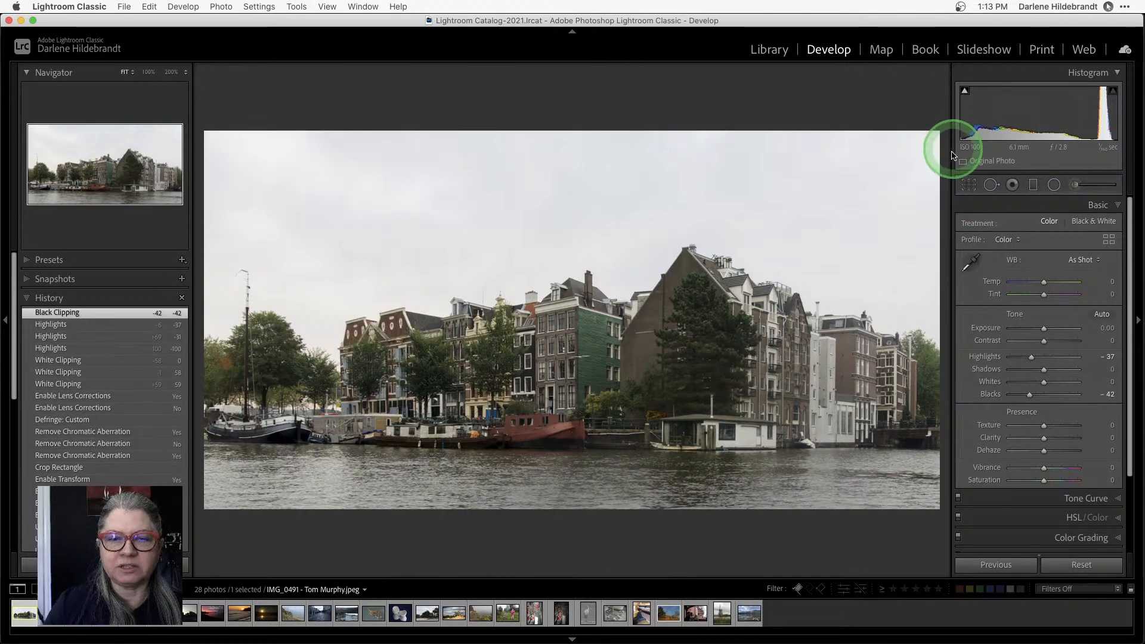
left_click(1030, 396, "alt")
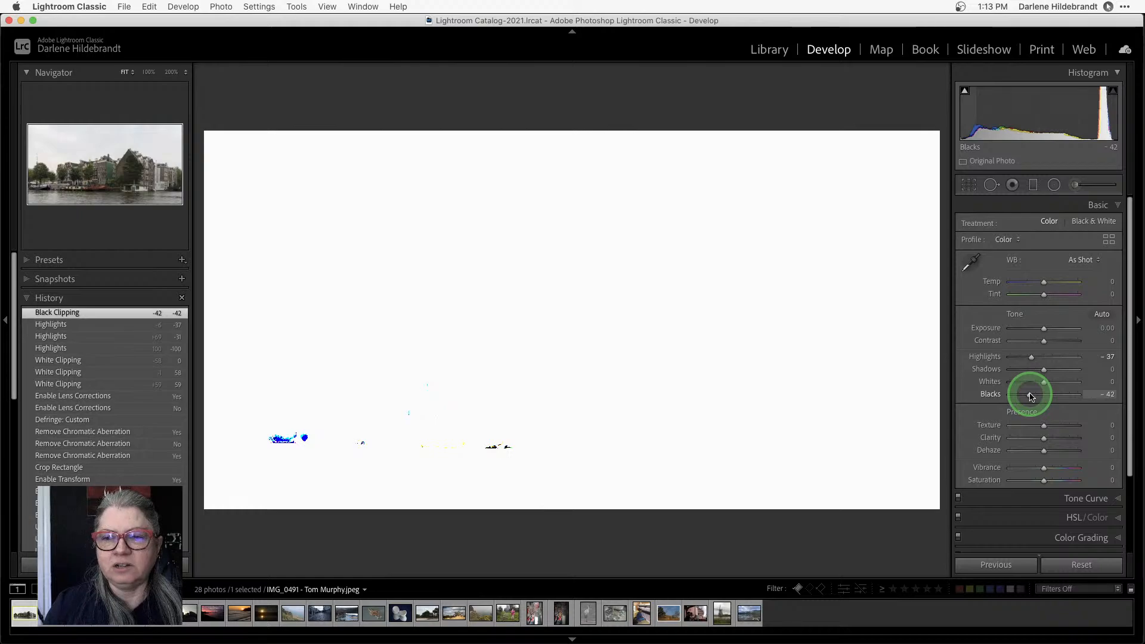
mouse_move(1031, 396)
left_mouse_down()
mouse_move(1014, 394)
mouse_move(1024, 398)
left_mouse_up()
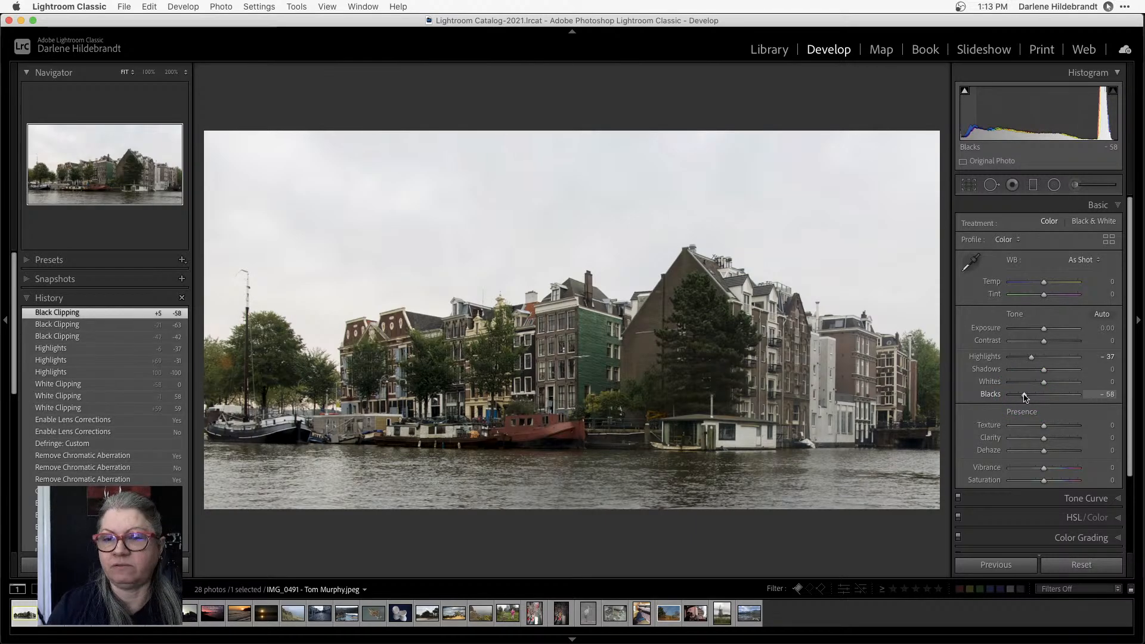
left_click(1024, 396)
left_click_drag(1022, 395, 1022, 395)
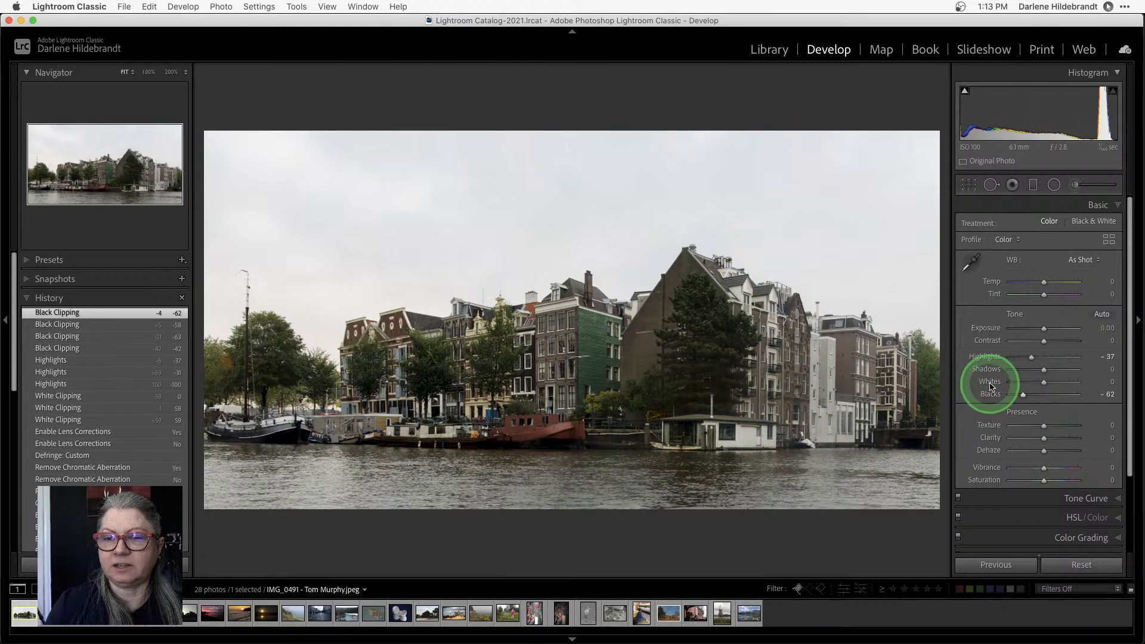
Try the automatic Whites value with Highlights at −100, and reset Whites to 0
double_click(991, 381, "shift")
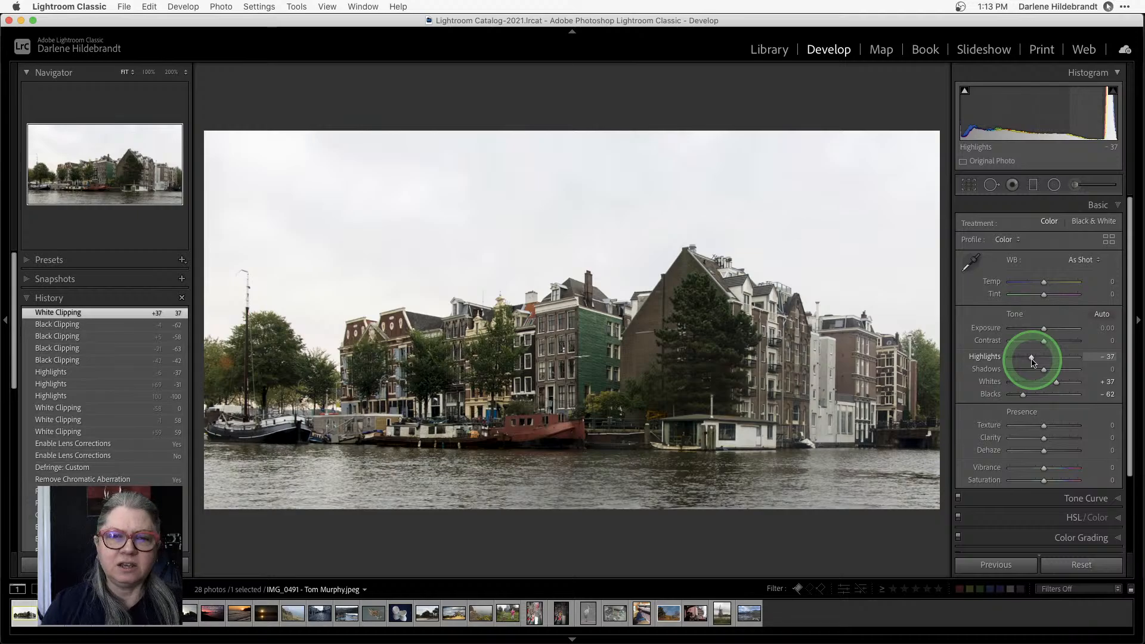
left_click_drag(1033, 361, 894, 359)
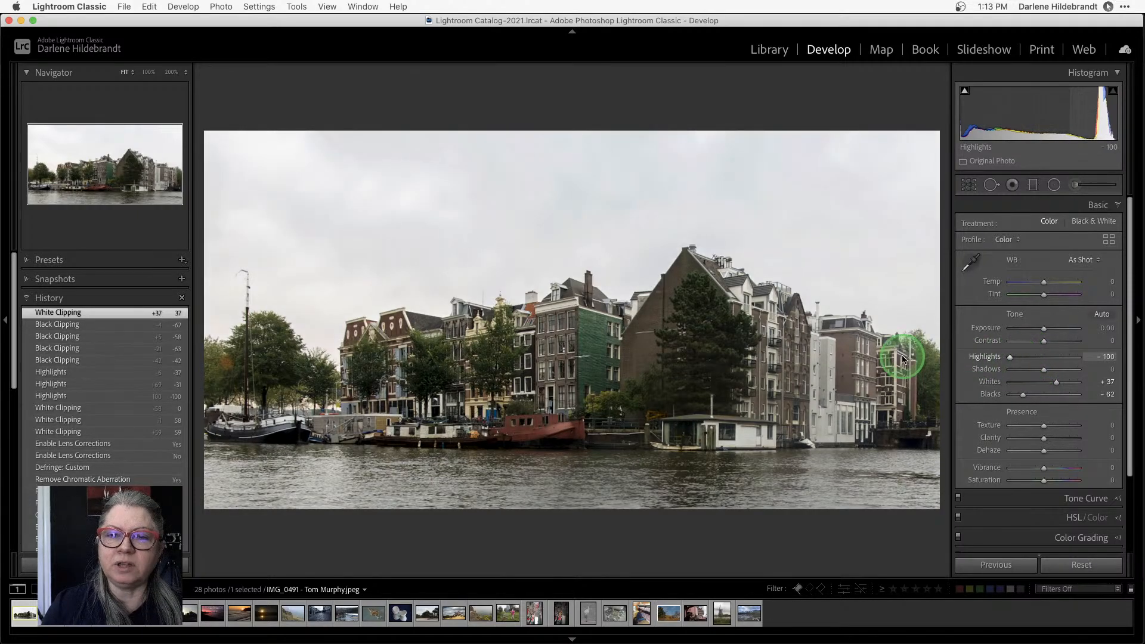
double_click(982, 382)
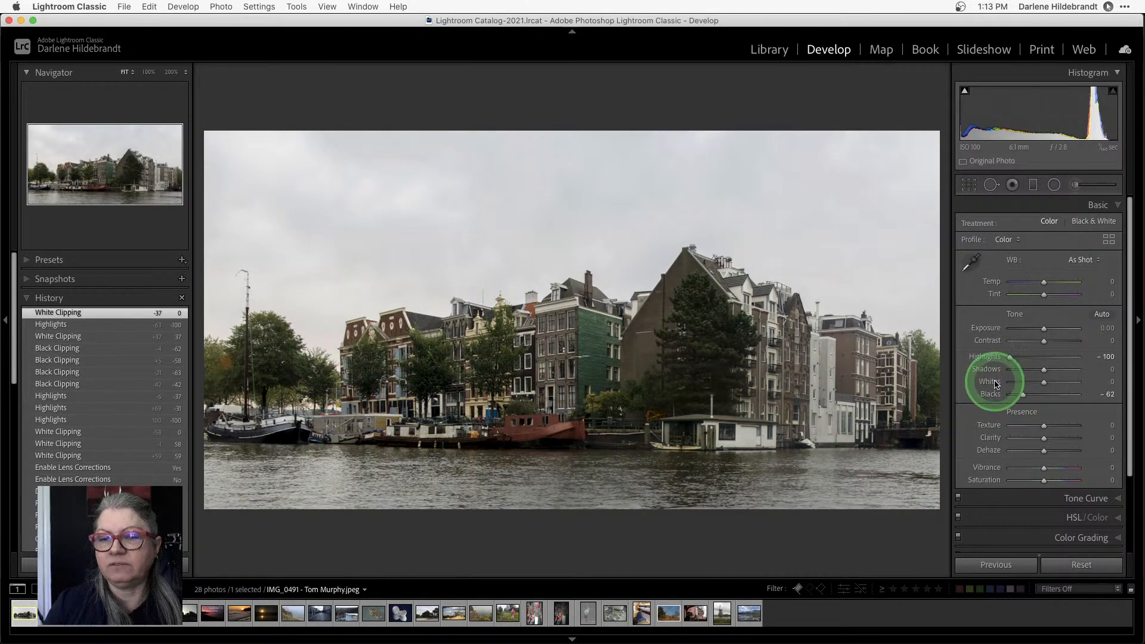
Set Whites to +33 and Highlights to −55, and compare the result with the Before view
left_click_drag(1043, 382, 1025, 358)
key("alt")
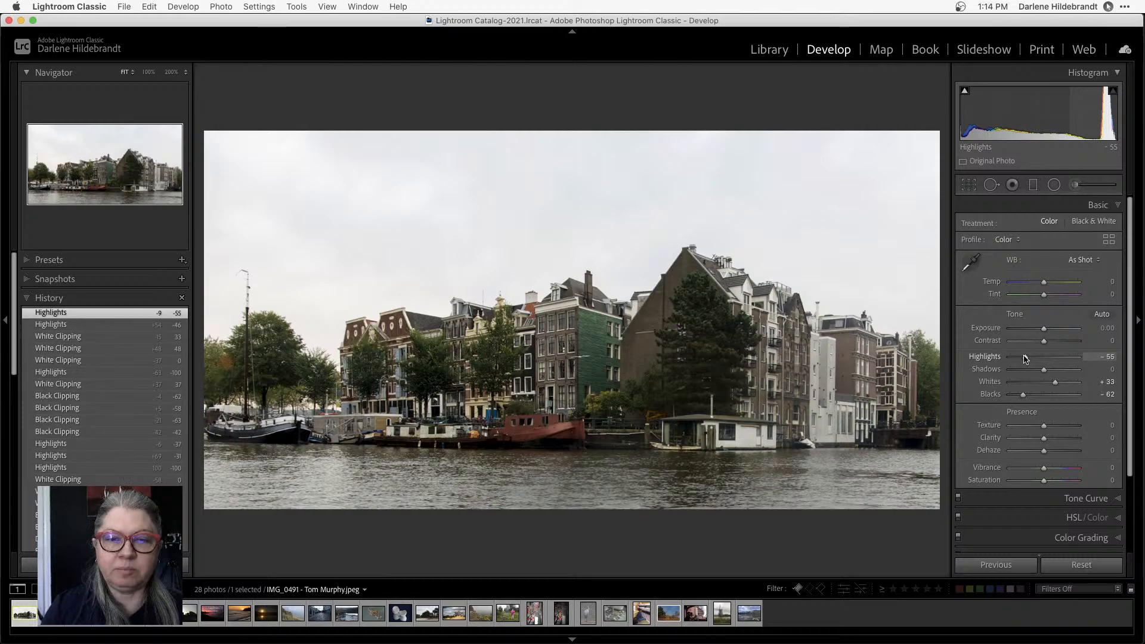
key("backslash")
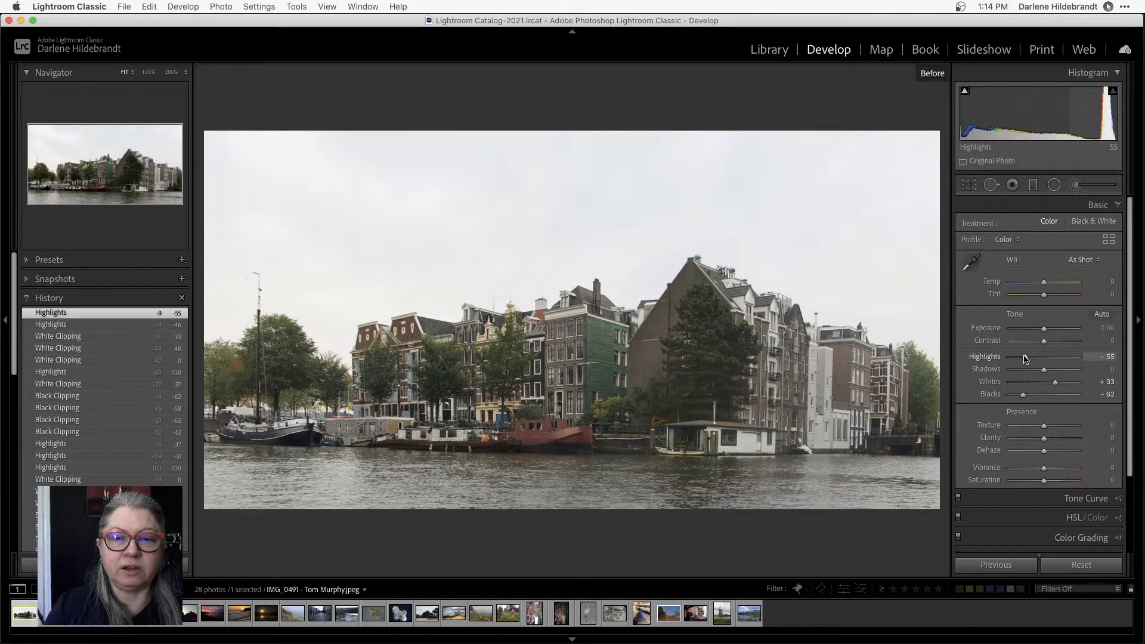
key("backslash")
key("backslash")
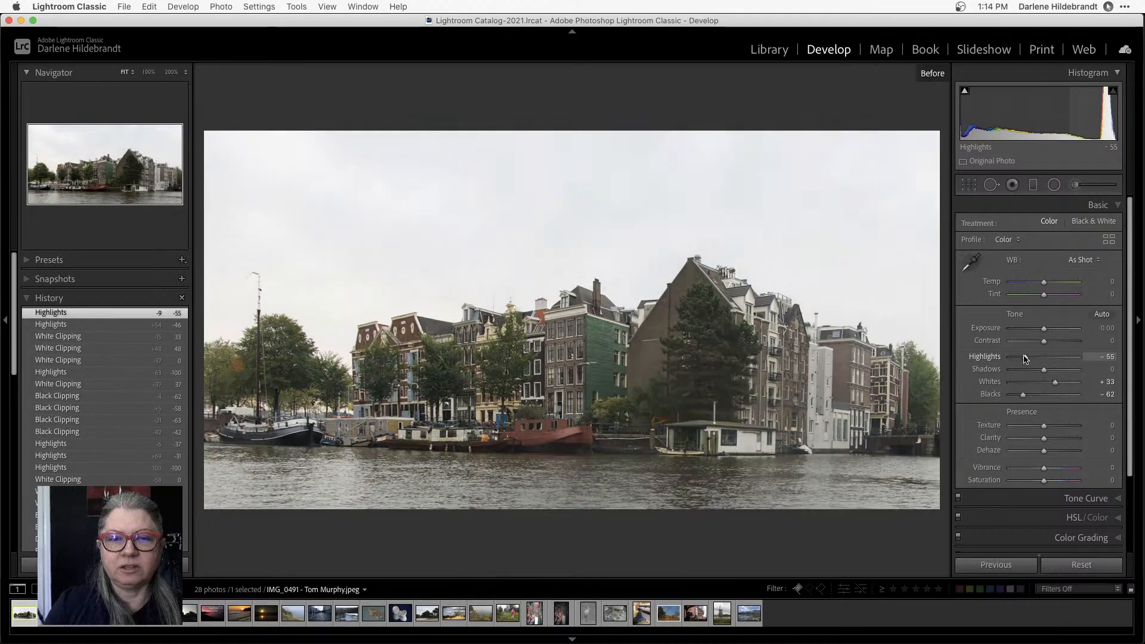
key("backslash")
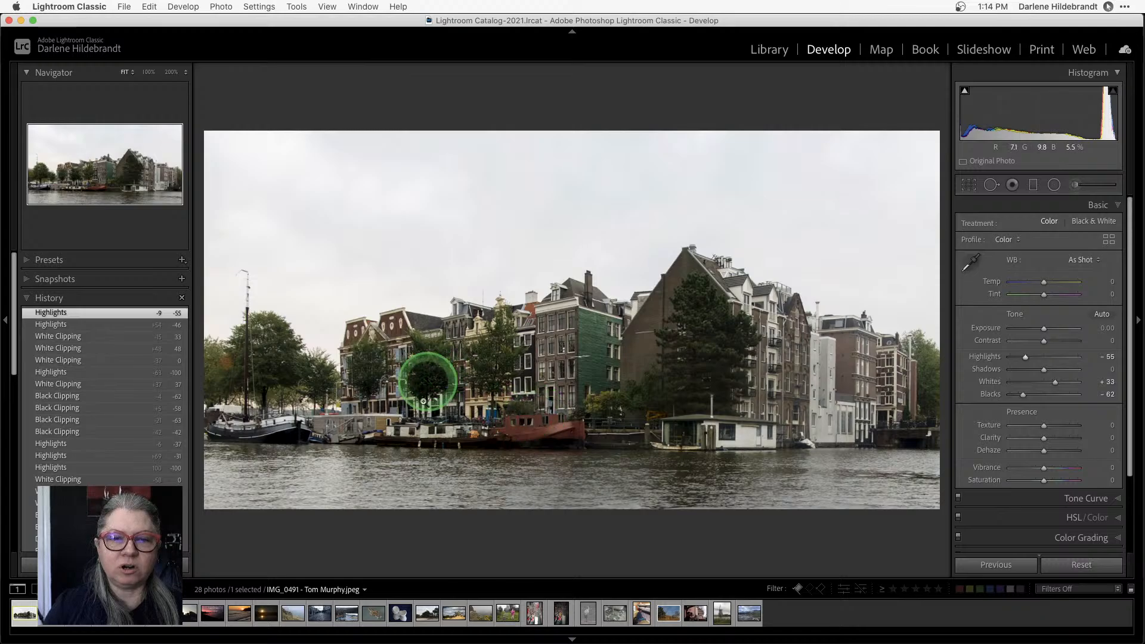
Set Shadows to +4, Exposure to +0.40 and Highlights to −61
left_click(1044, 370)
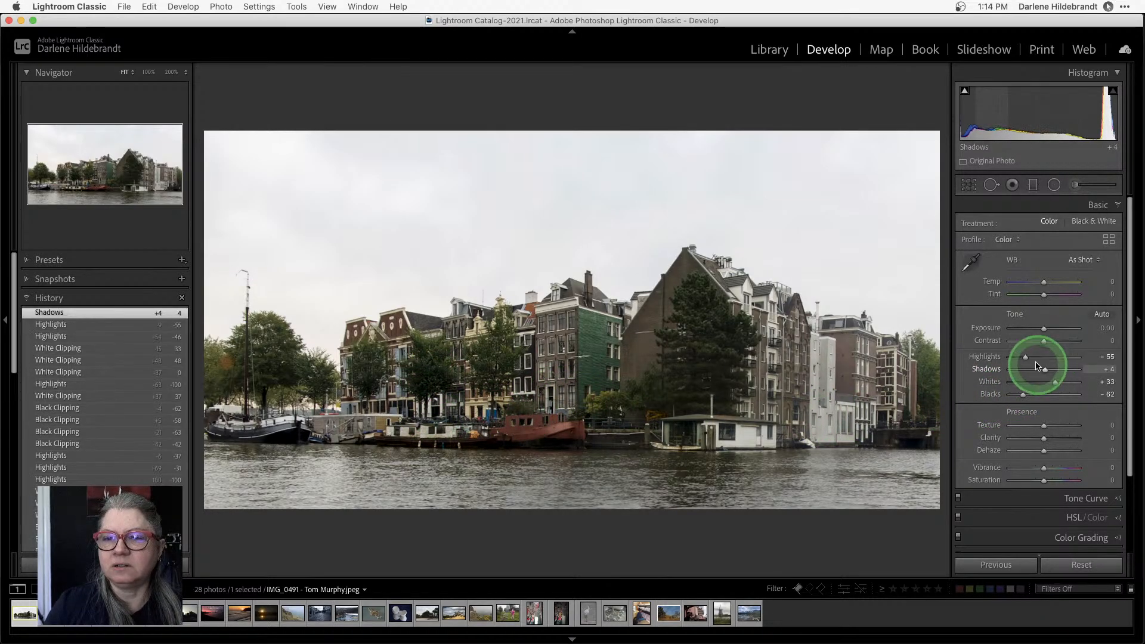
left_click_drag(1041, 336, 1022, 359)
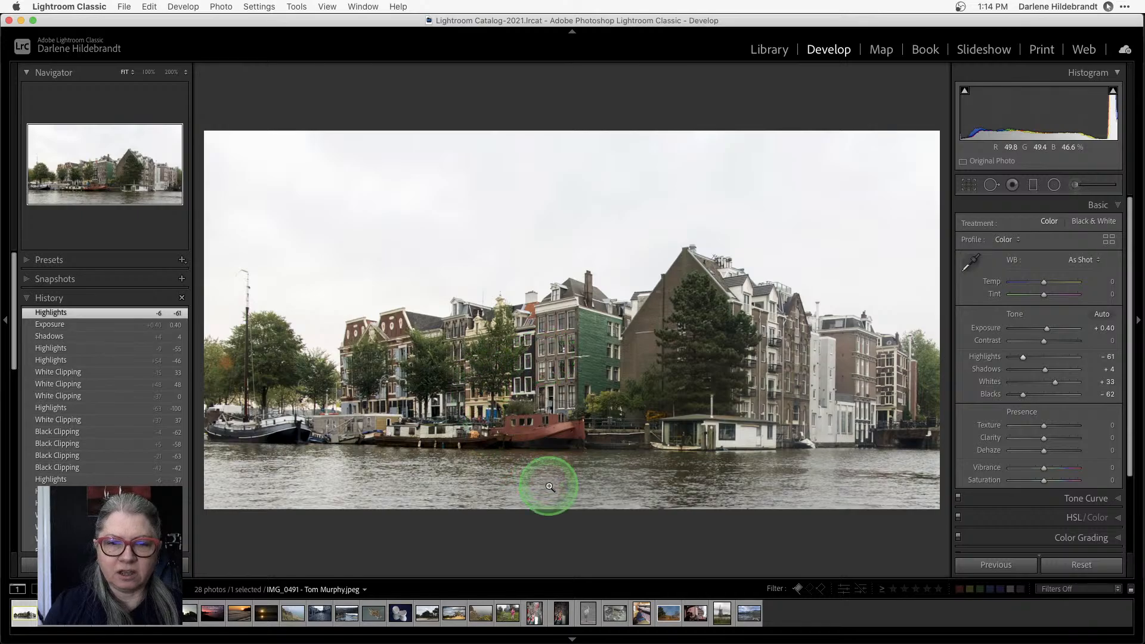
Add a graduated filter over the water, reset its effect settings, and set its Exposure to −0.50
key("k")
mouse_move(617, 482)
left_mouse_down()
mouse_move(582, 473)
mouse_move(532, 485)
mouse_move(563, 486)
mouse_move(566, 442)
left_mouse_up()
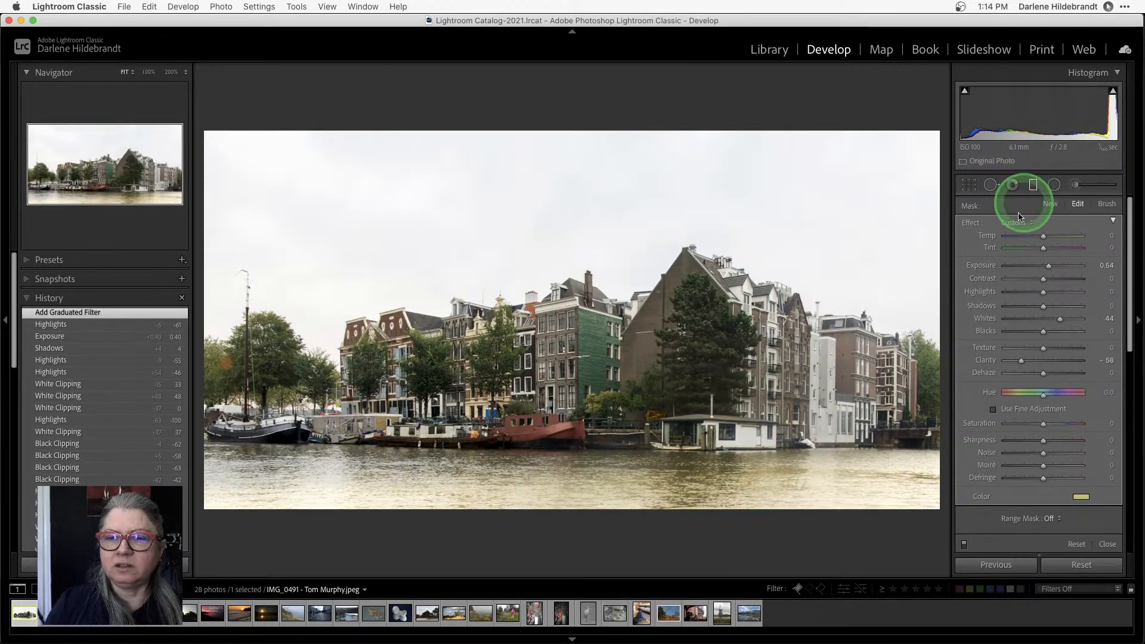
left_click_drag(792, 457, 826, 455)
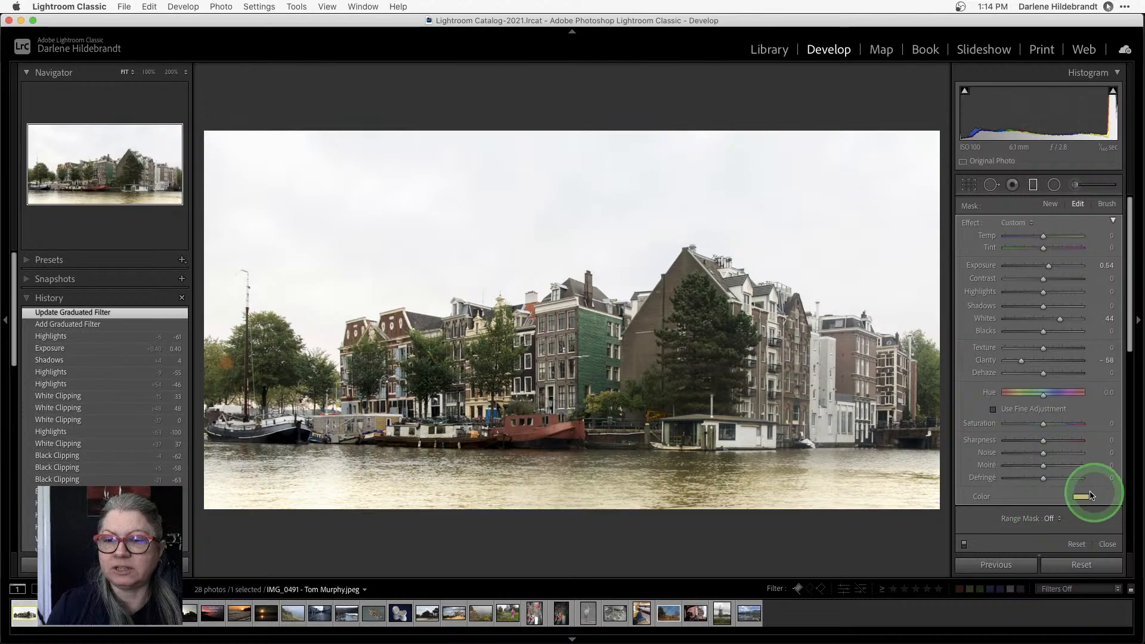
double_click(971, 224)
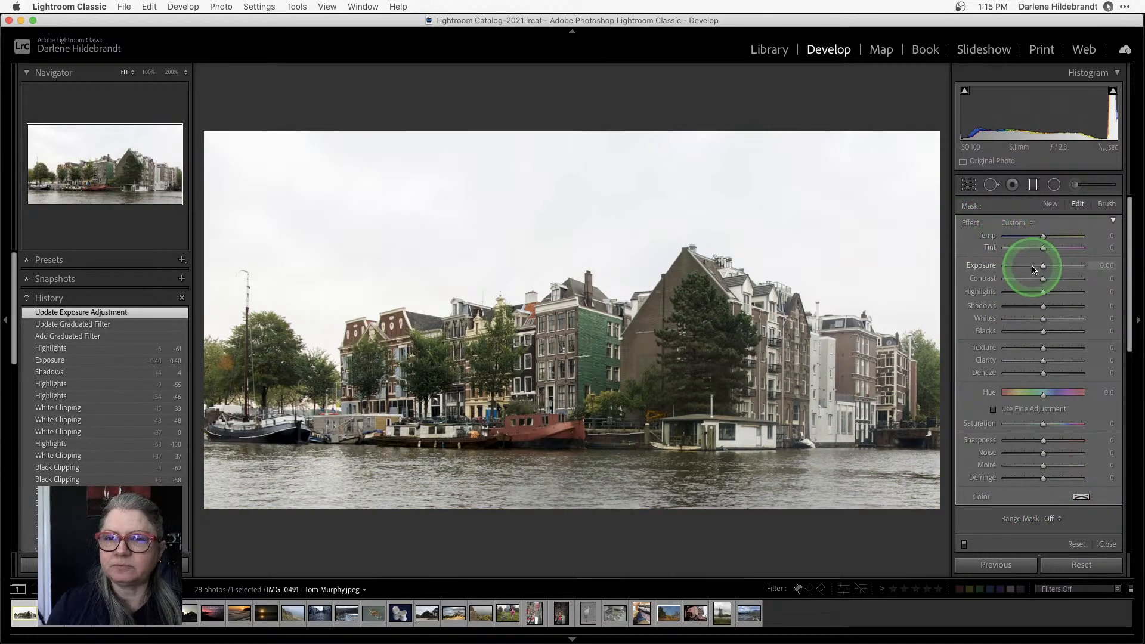
left_click_drag(1043, 265, 1038, 268)
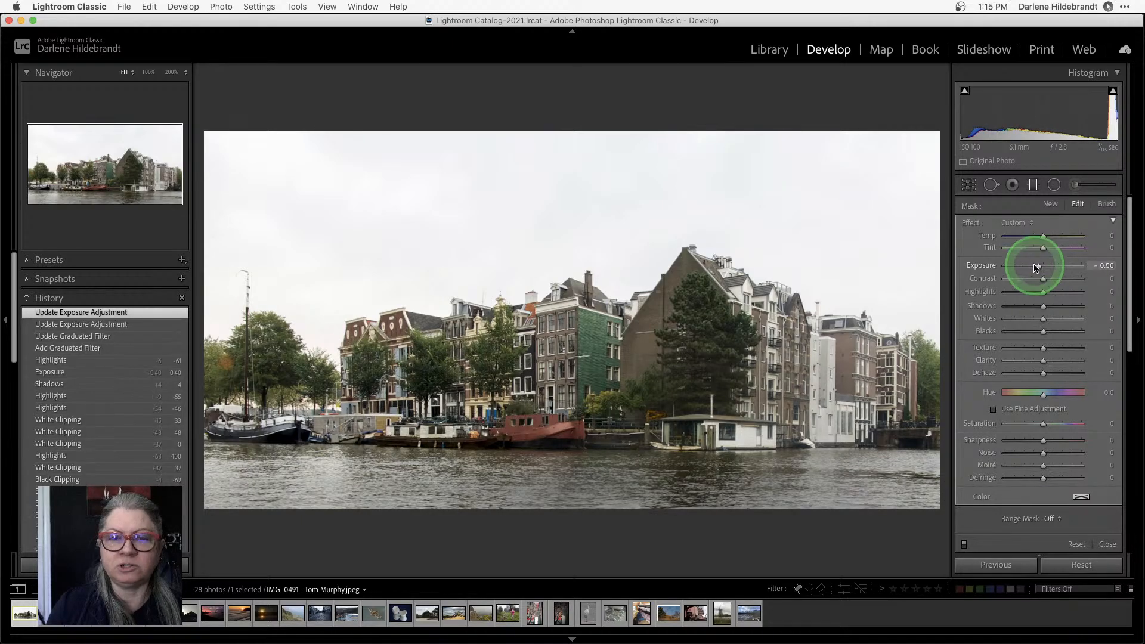
Move the graduated filter into the sky, set its Exposure to −2.90, and try wider and narrower transitions
left_click_drag(571, 451, 562, 238)
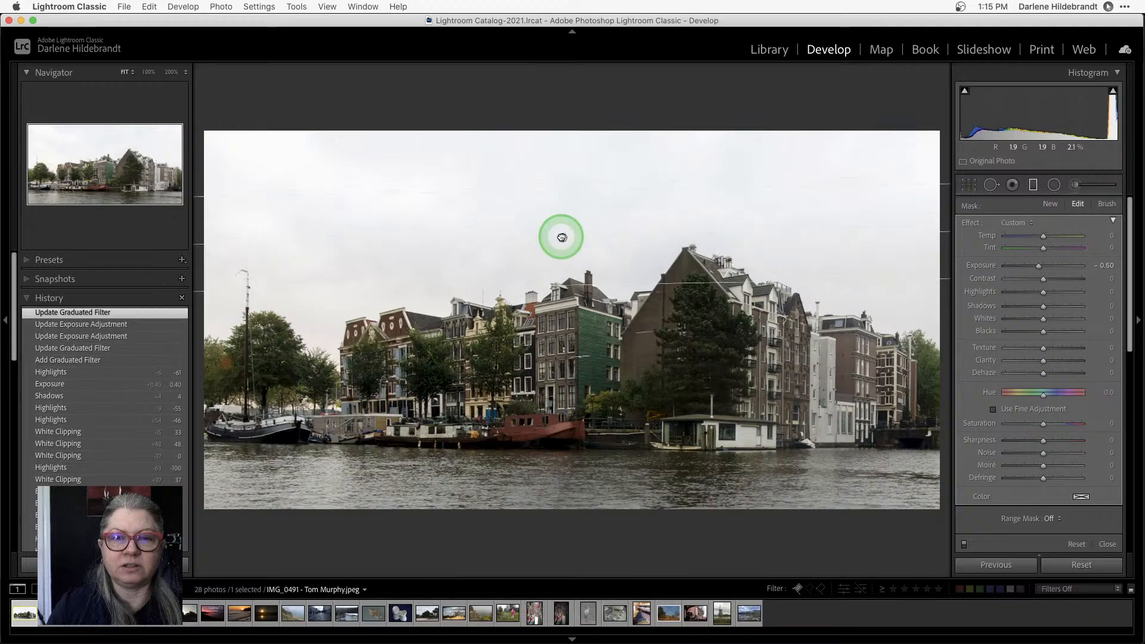
left_click_drag(564, 190, 563, 256)
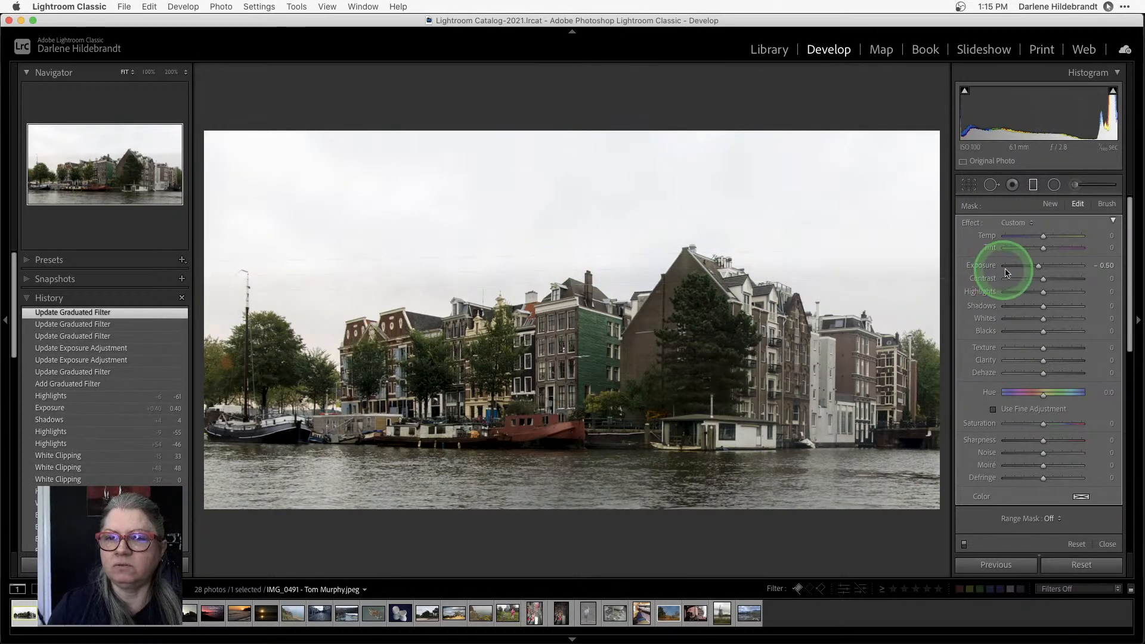
left_click_drag(1039, 266, 1016, 266)
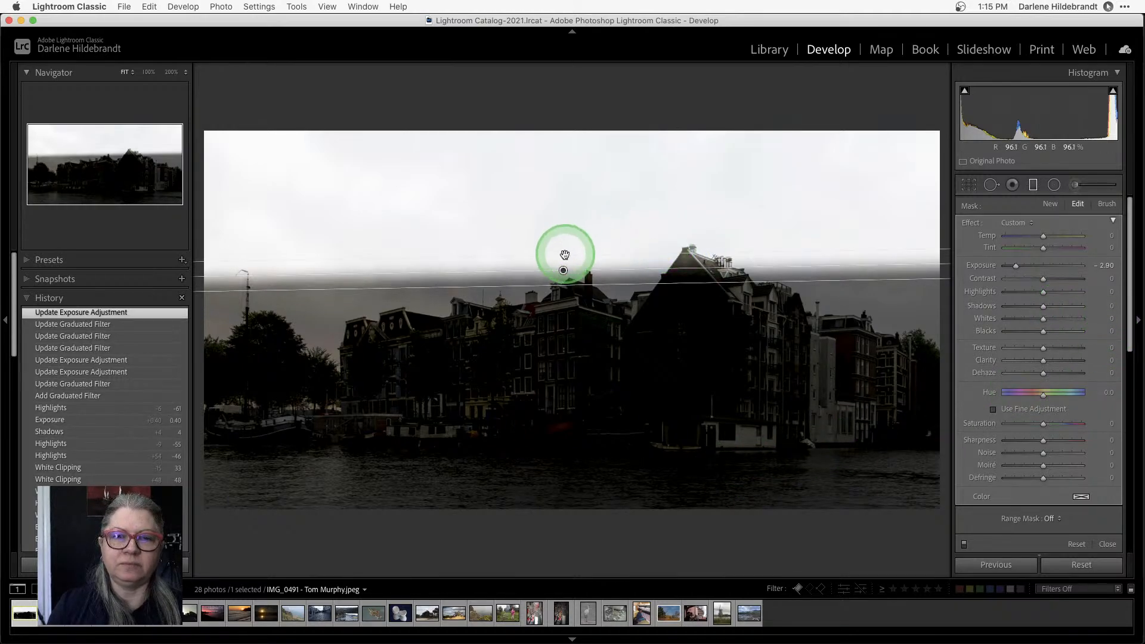
left_click_drag(565, 255, 565, 156)
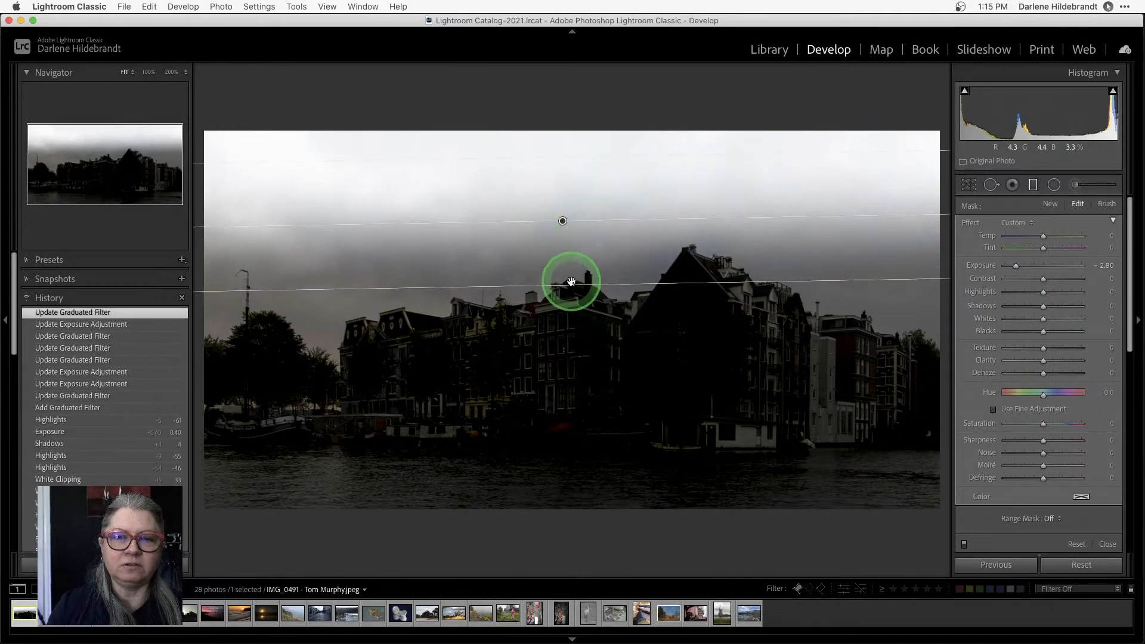
left_click_drag(571, 291, 570, 367)
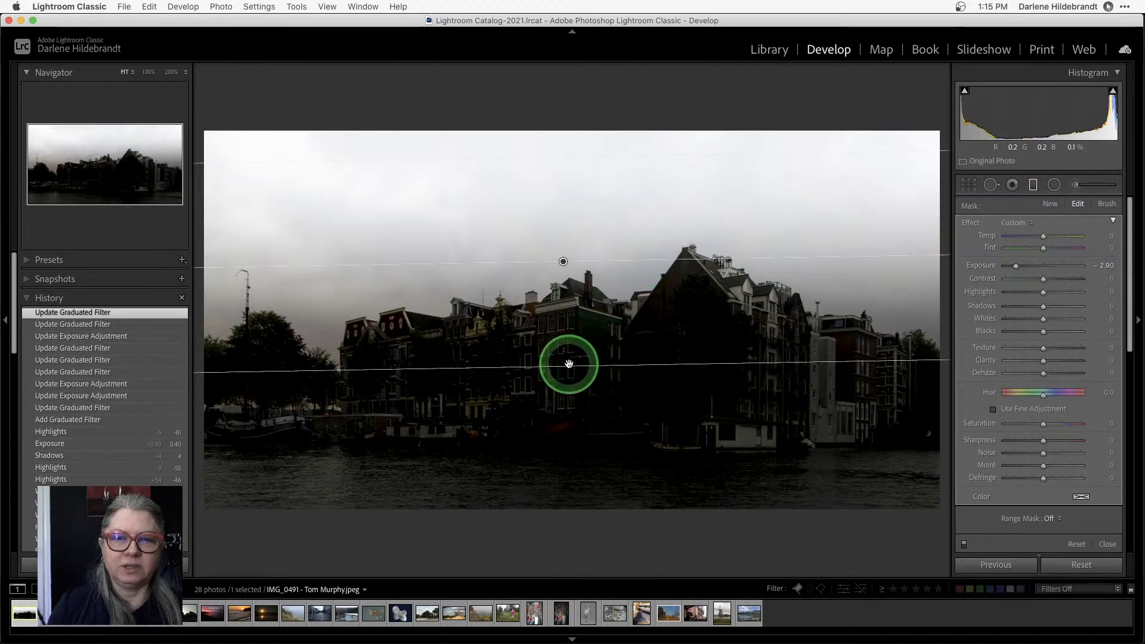
left_click_drag(567, 365, 562, 221)
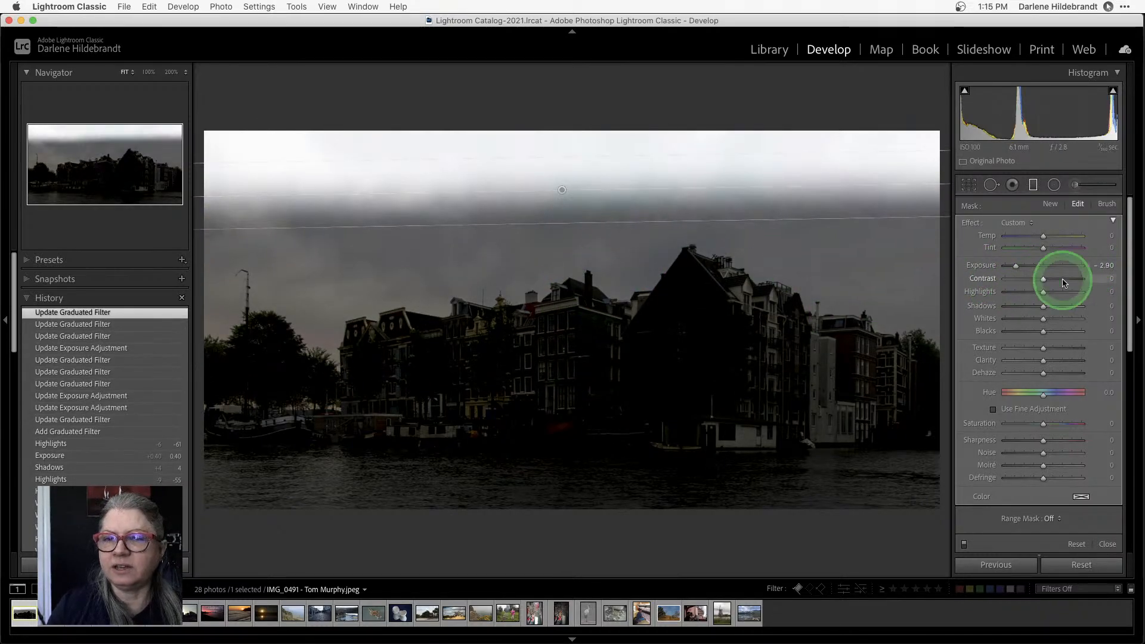
Set the graduated filter's Exposure to −0.72, move it back over the water with a slight rotation, and close the filter tool
left_click(1034, 266)
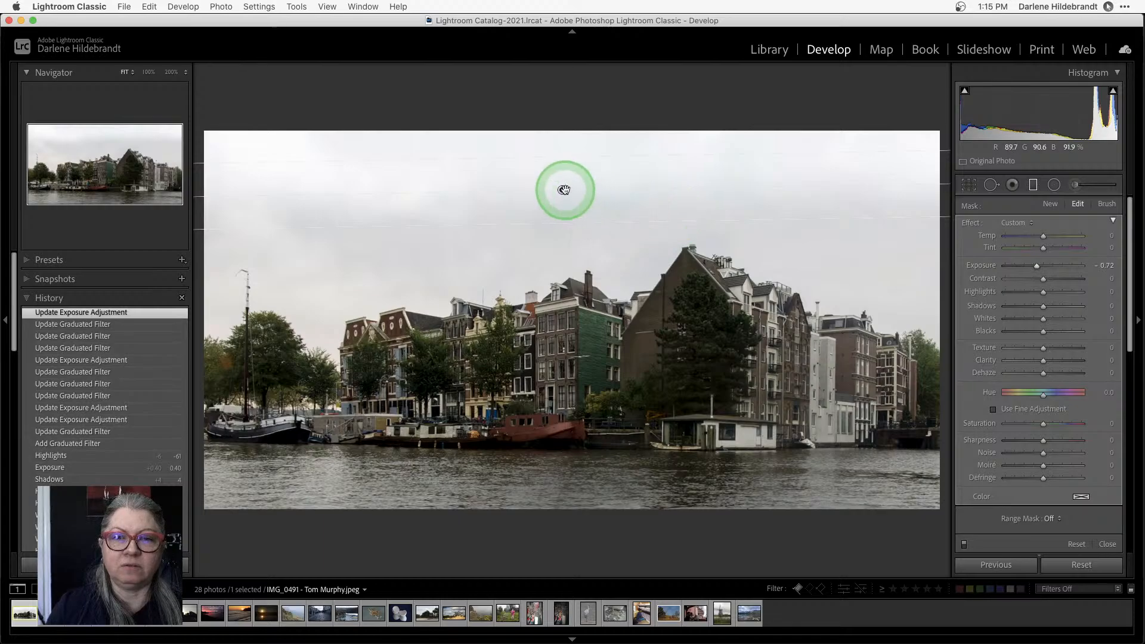
left_click_drag(565, 243, 566, 471)
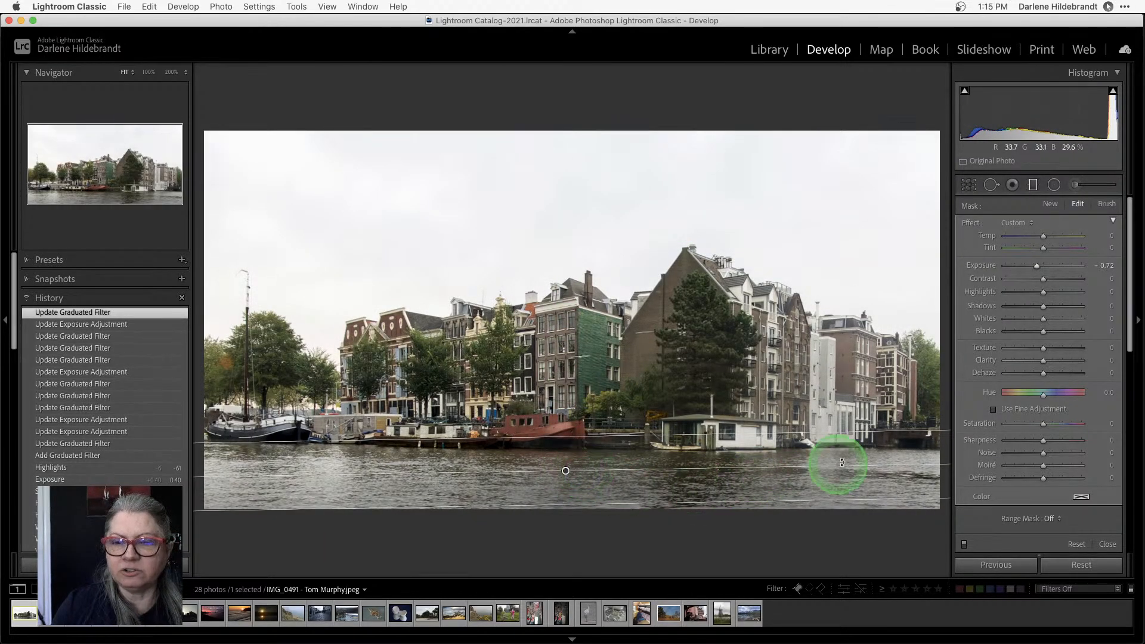
left_click_drag(843, 464, 848, 468)
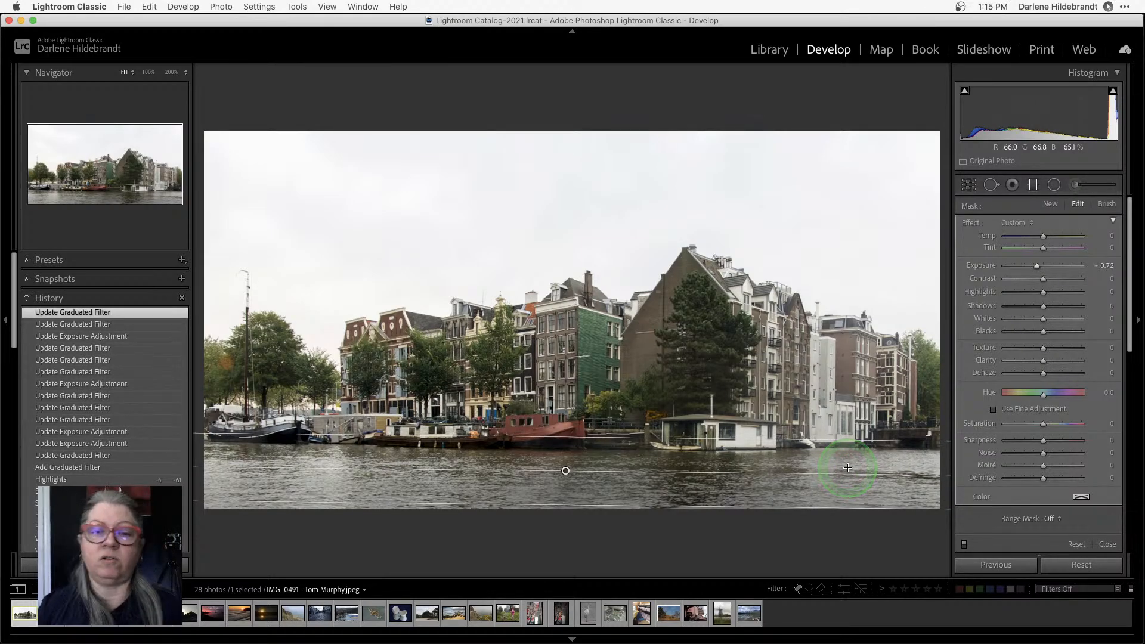
left_click(849, 464)
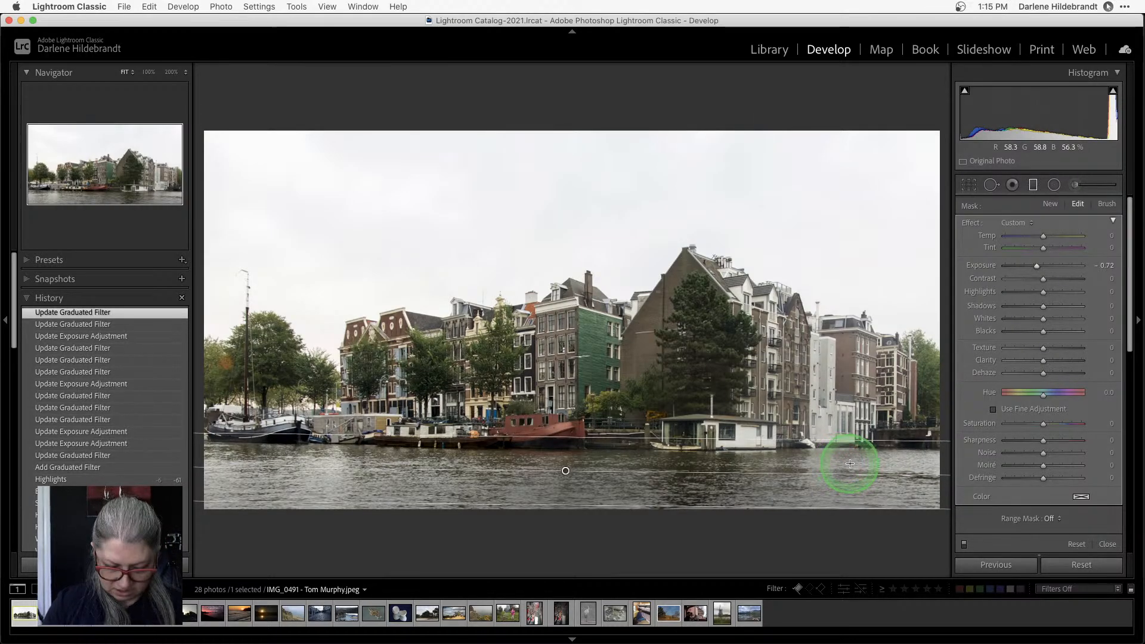
key("m")
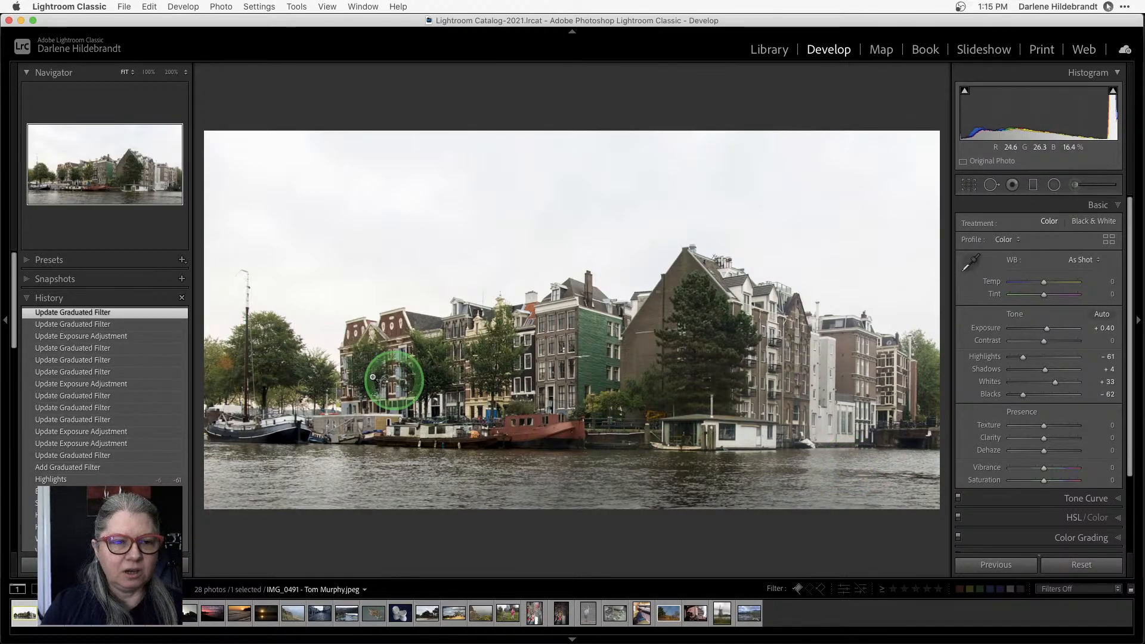
Apply the Edge darken low preset from DPM Edge Vignettes 8 and look through the other develop presets
left_click(27, 261)
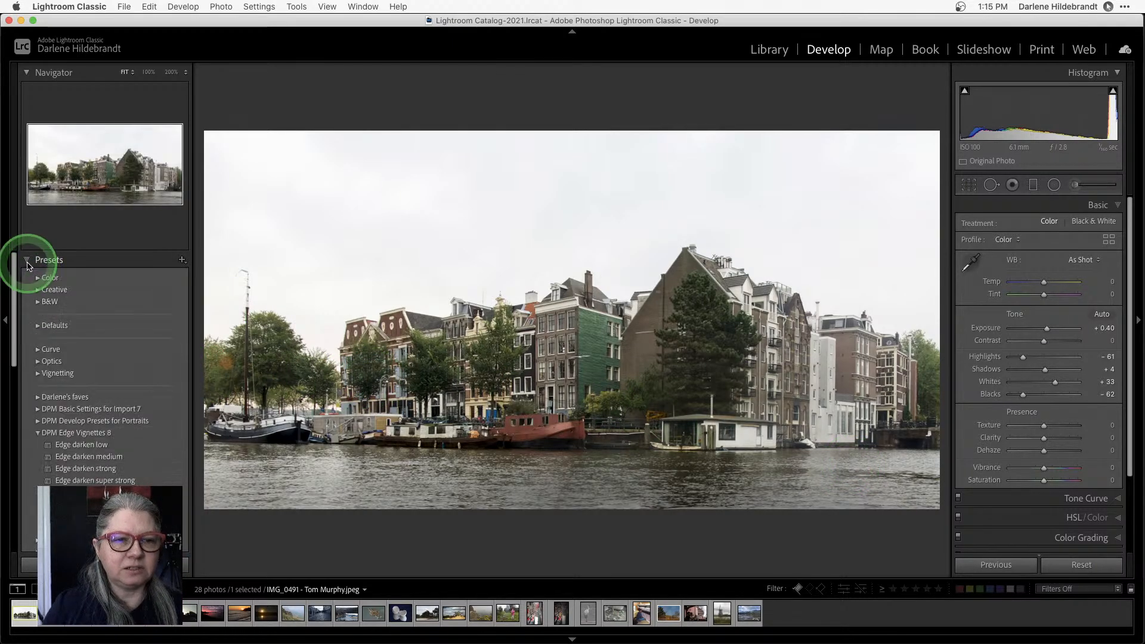
scroll(77, 390, "down", 3)
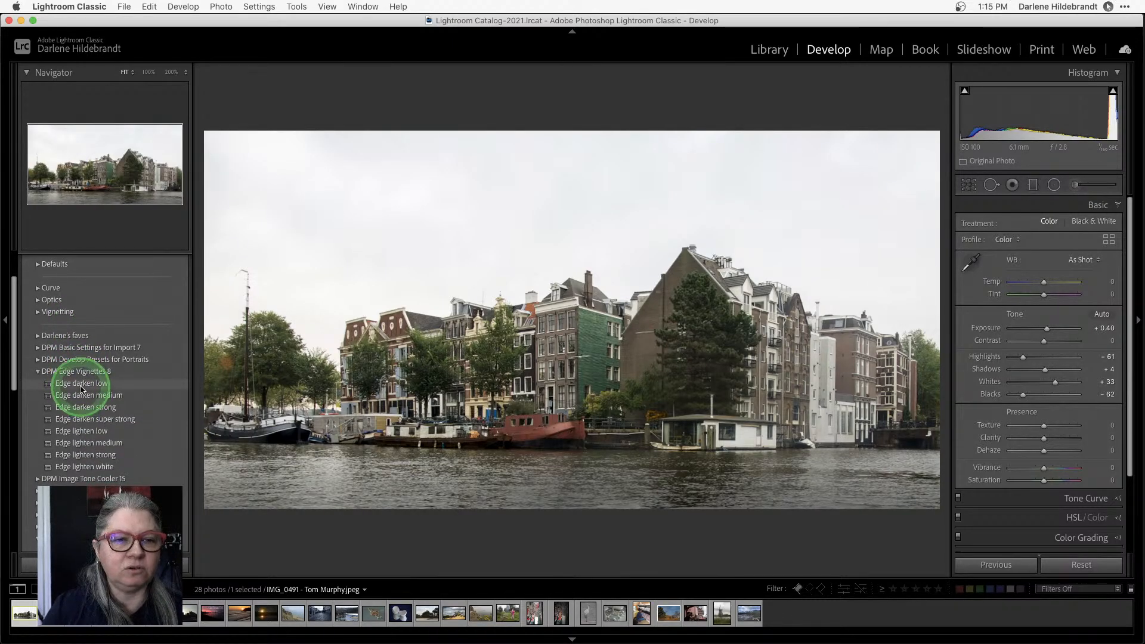
left_click(80, 388)
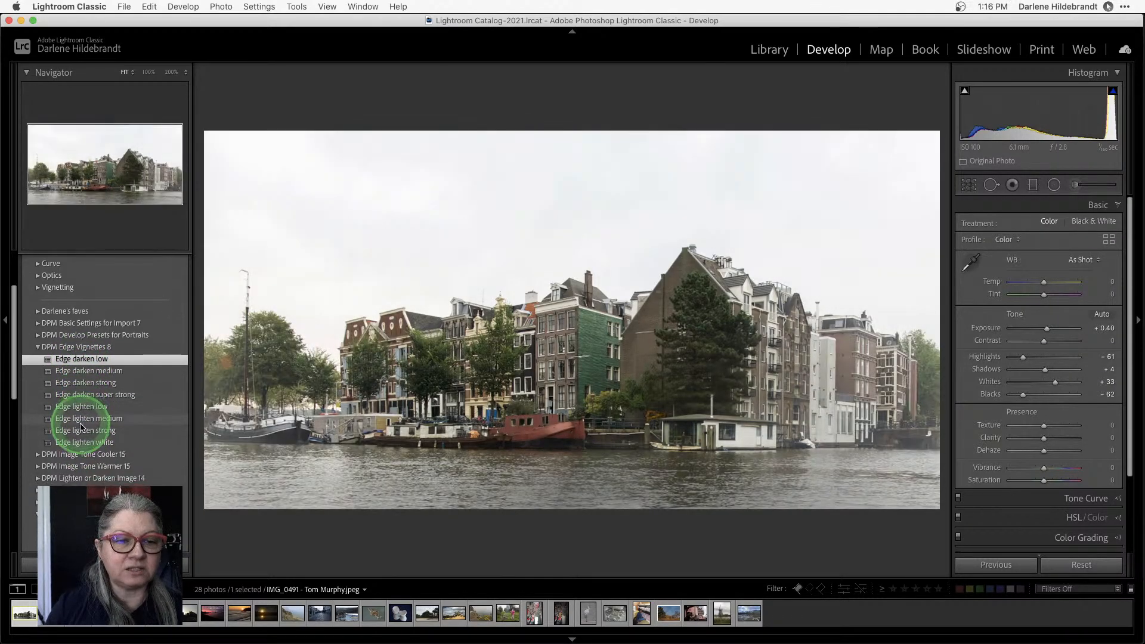
scroll(82, 442, "down", 5)
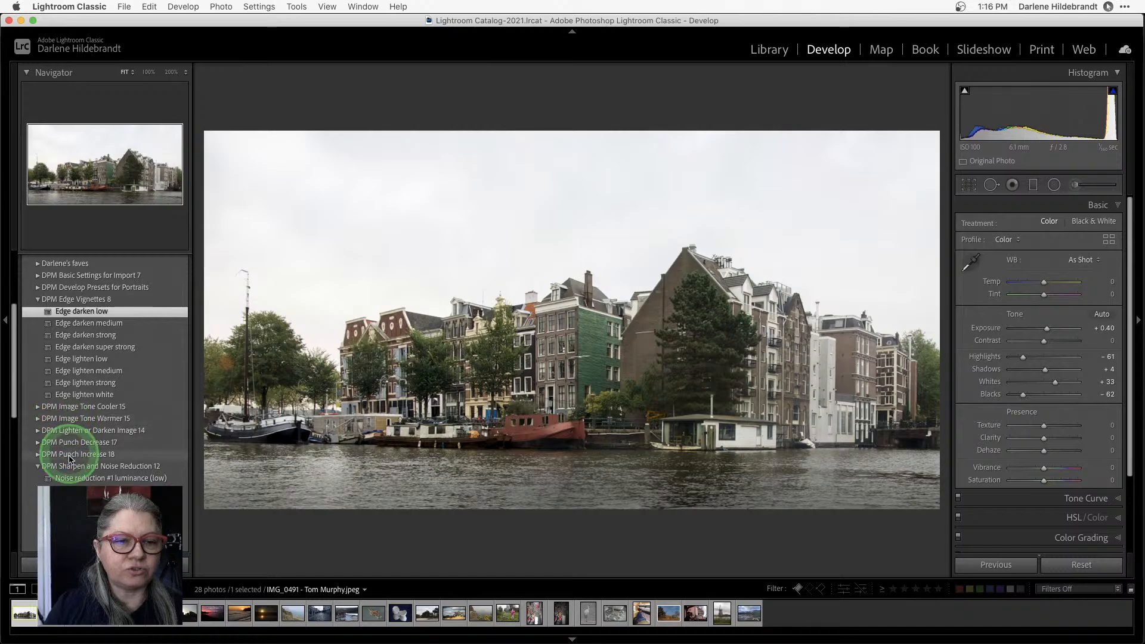
scroll(71, 491, "down", 6)
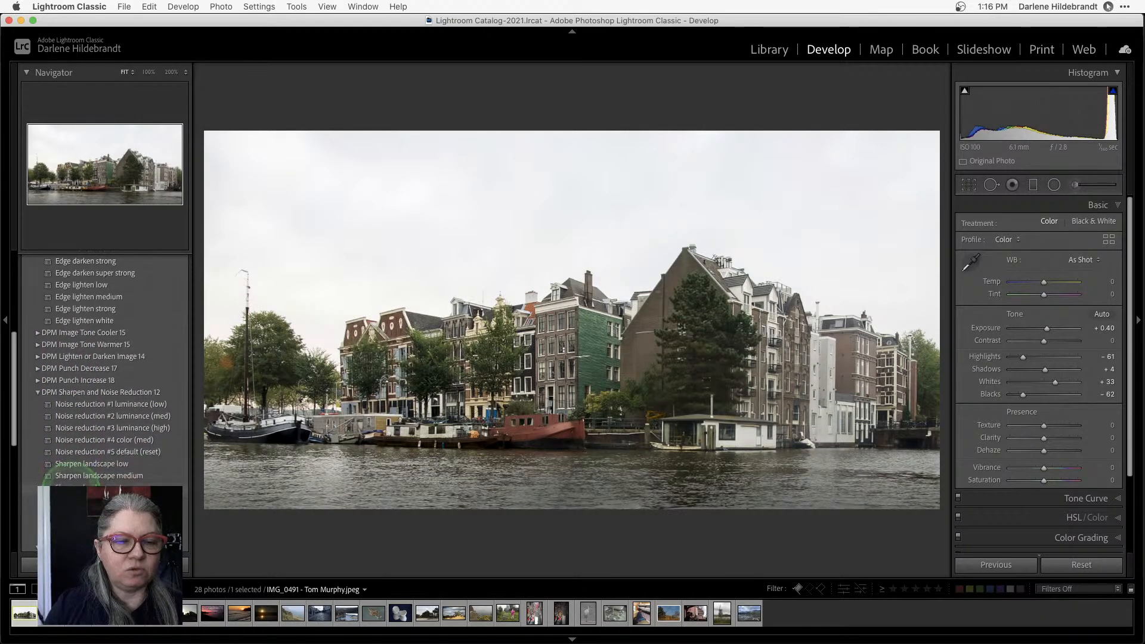
scroll(71, 490, "up", 5)
scroll(104, 370, "up", 5)
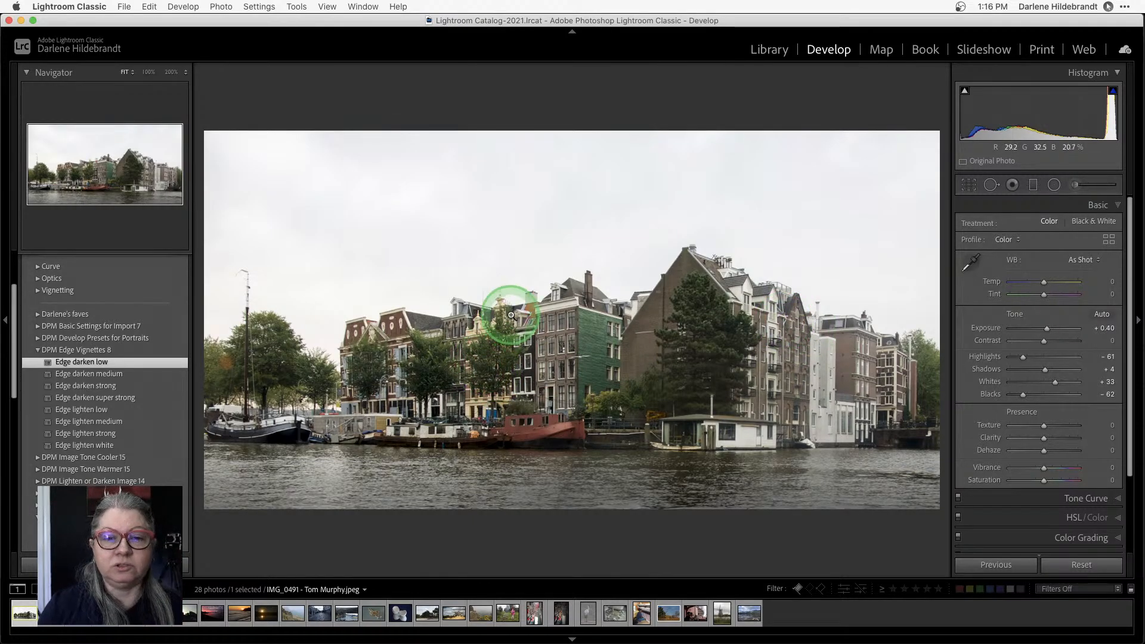
Send the photo to Luminar AI as a copy with Lightroom adjustments, using TIFF, Adobe RGB (1998), 16 bits and 240 resolution
right_click(535, 301)
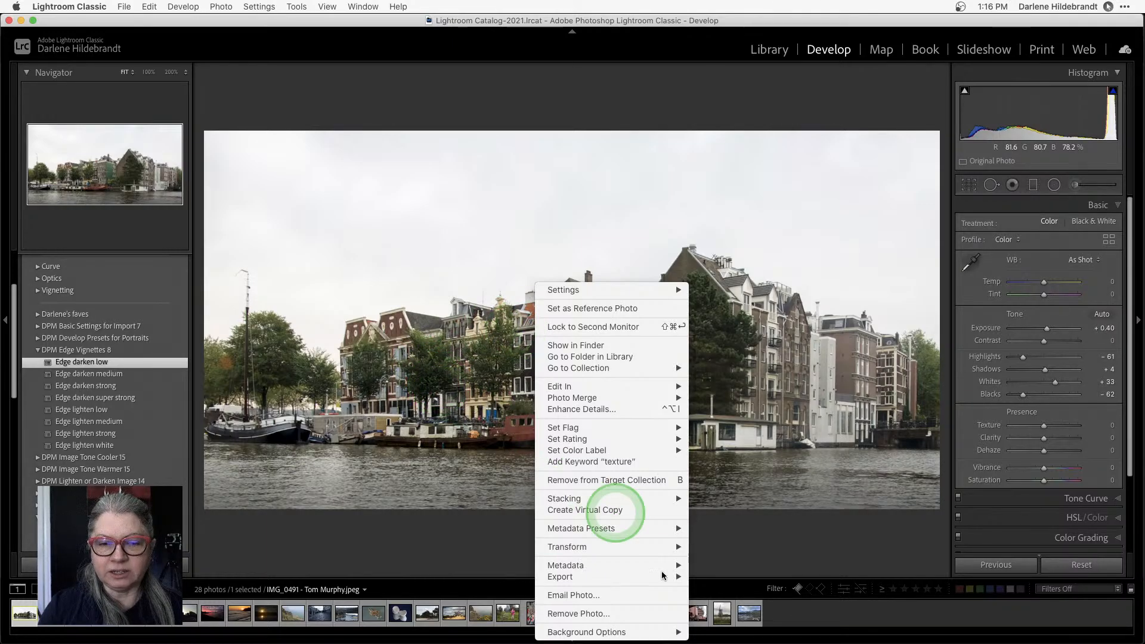
mouse_move(663, 577)
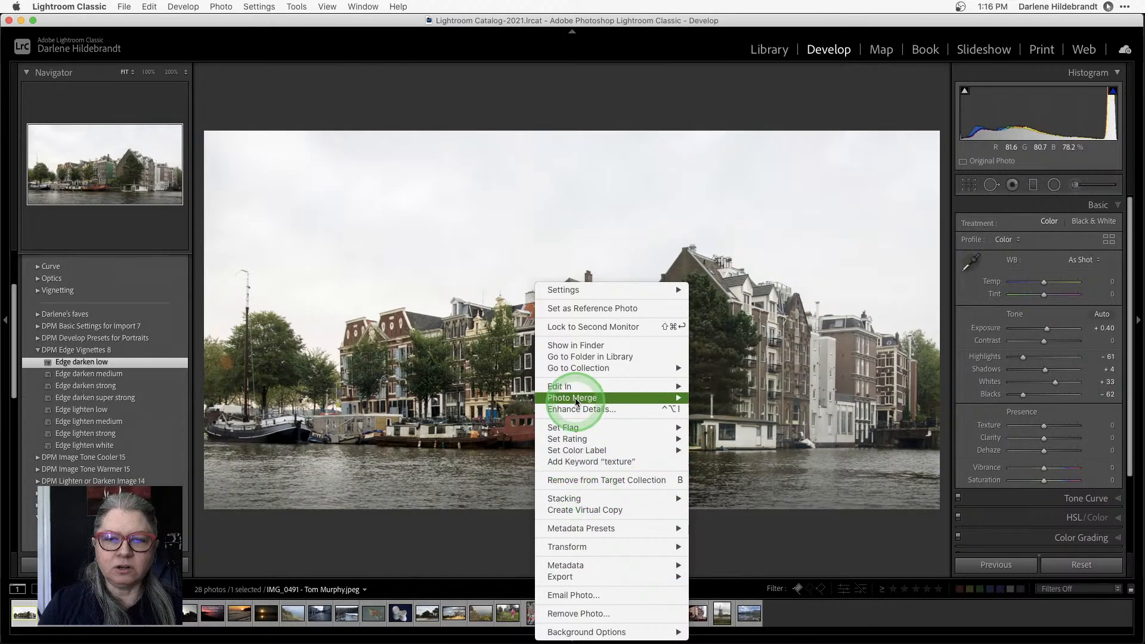
mouse_move(577, 389)
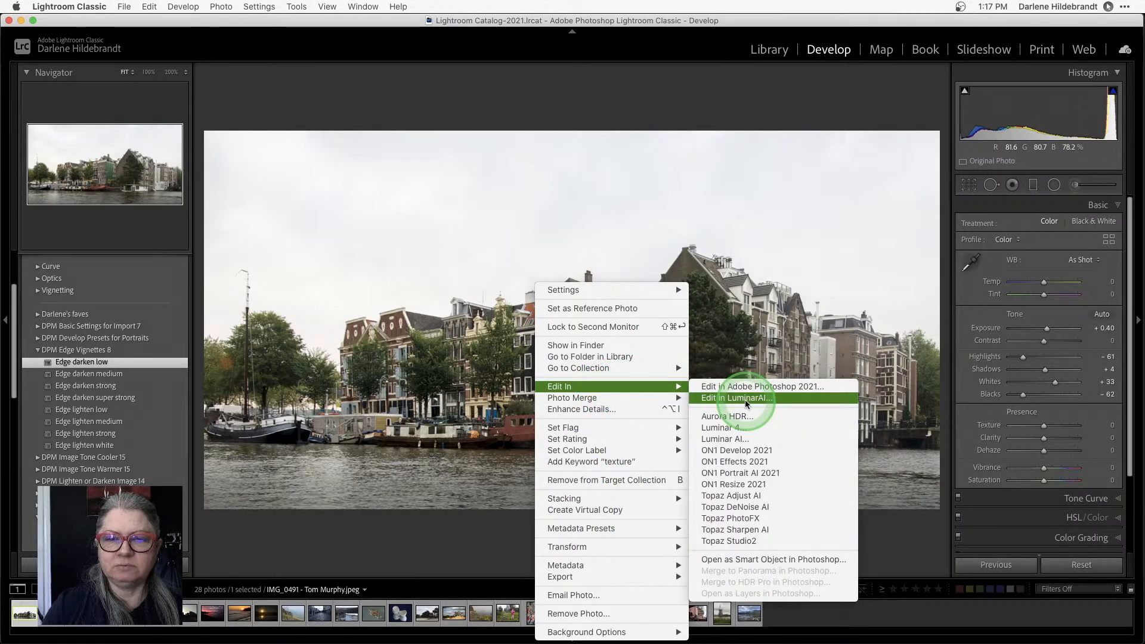
left_click(727, 440)
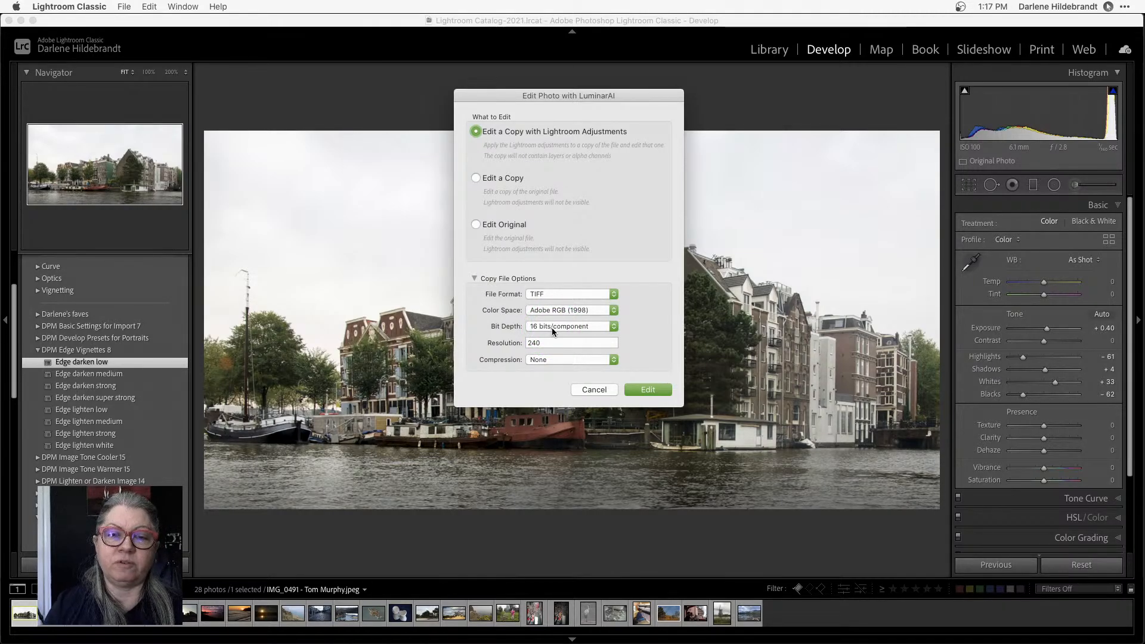
left_click(558, 310)
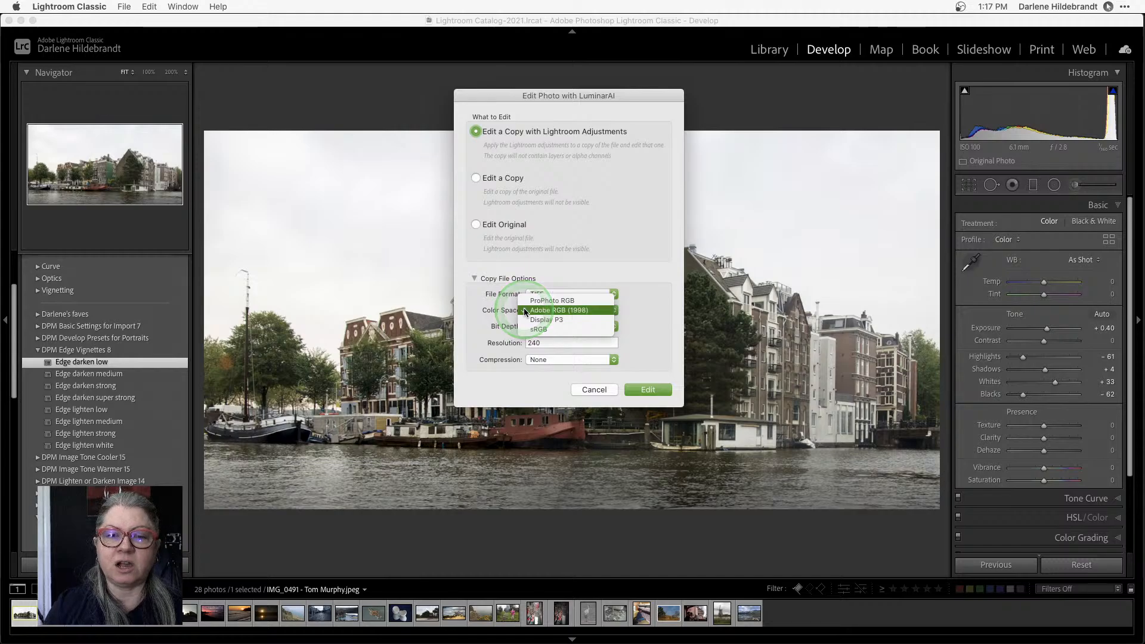
left_click(484, 310)
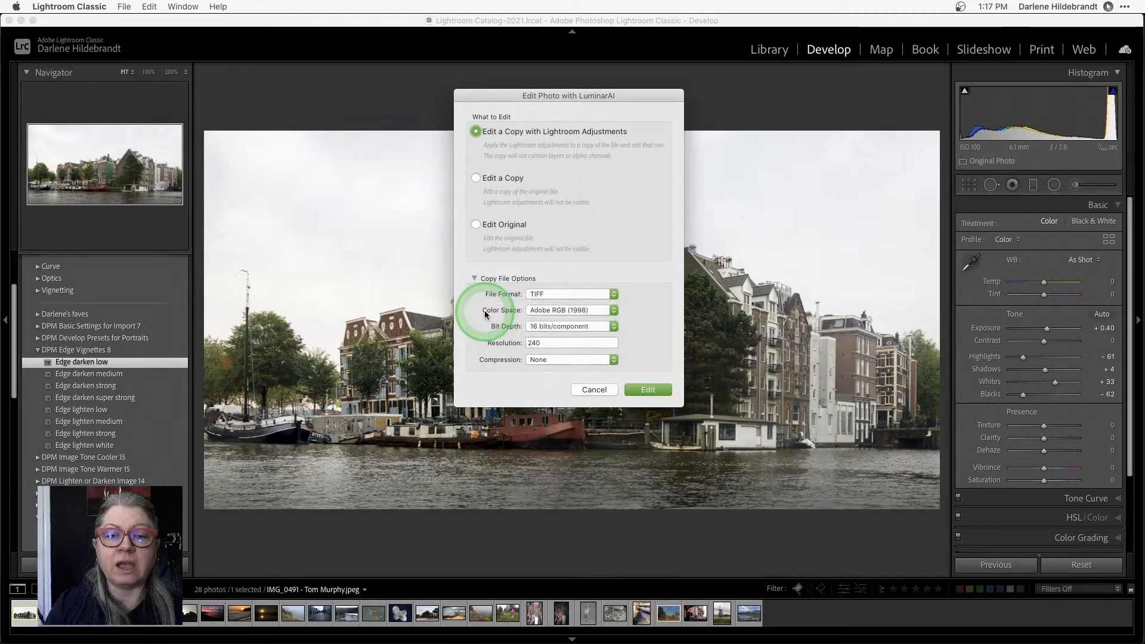
left_click(663, 392)
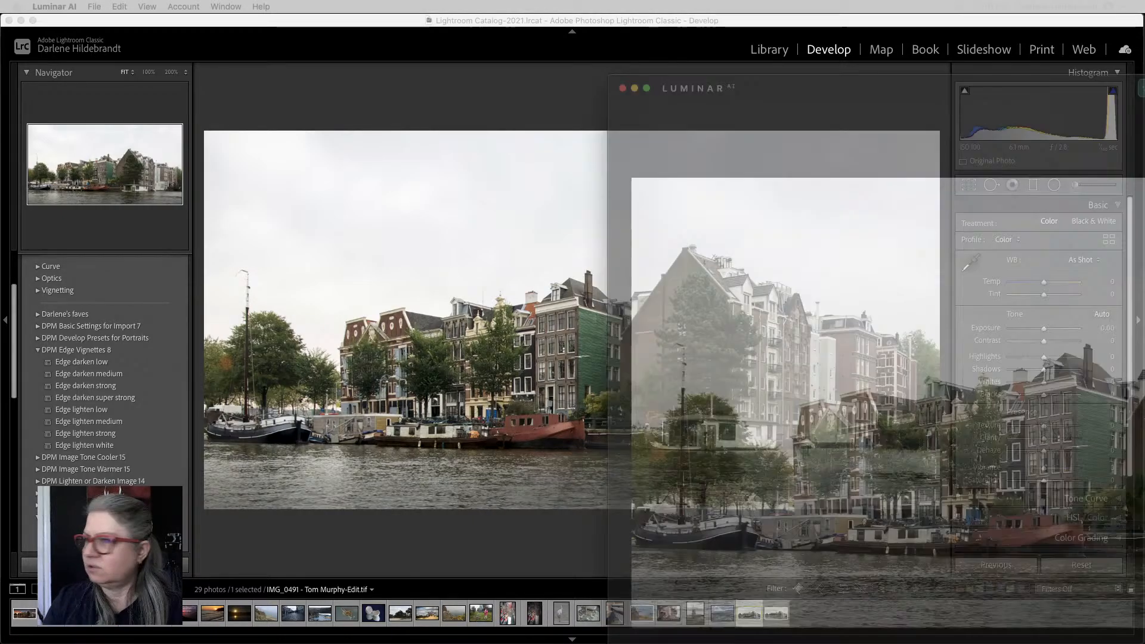
Move the Luminar AI window so it fills the screen and switch from templates to the editing tools
left_click_drag(1144, 94, 743, 51)
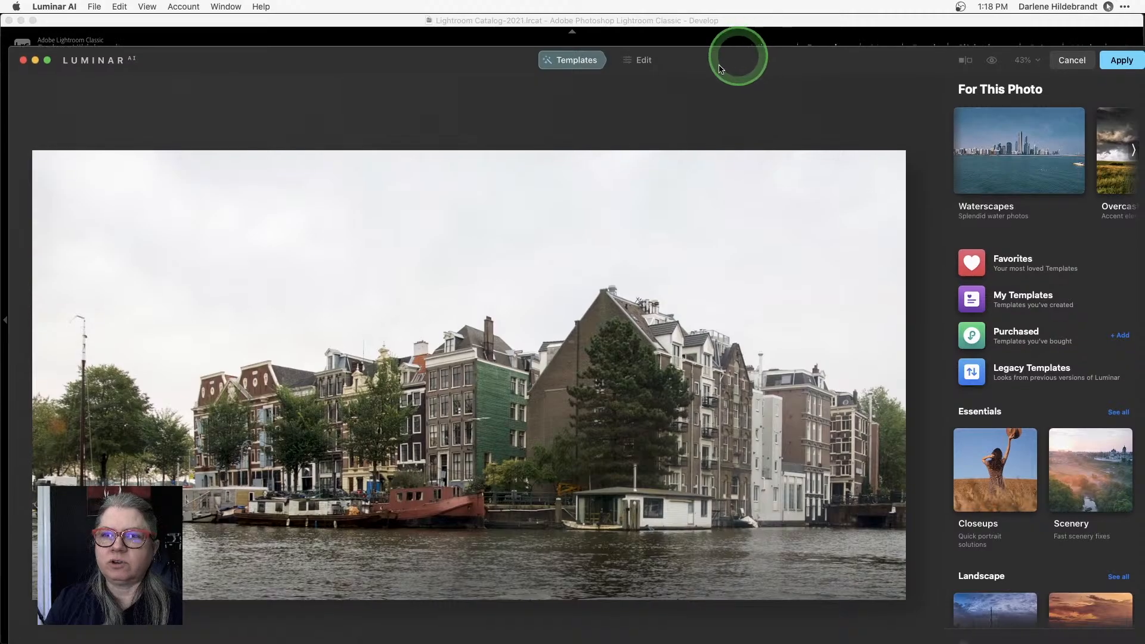
left_click_drag(170, 70, 167, 25)
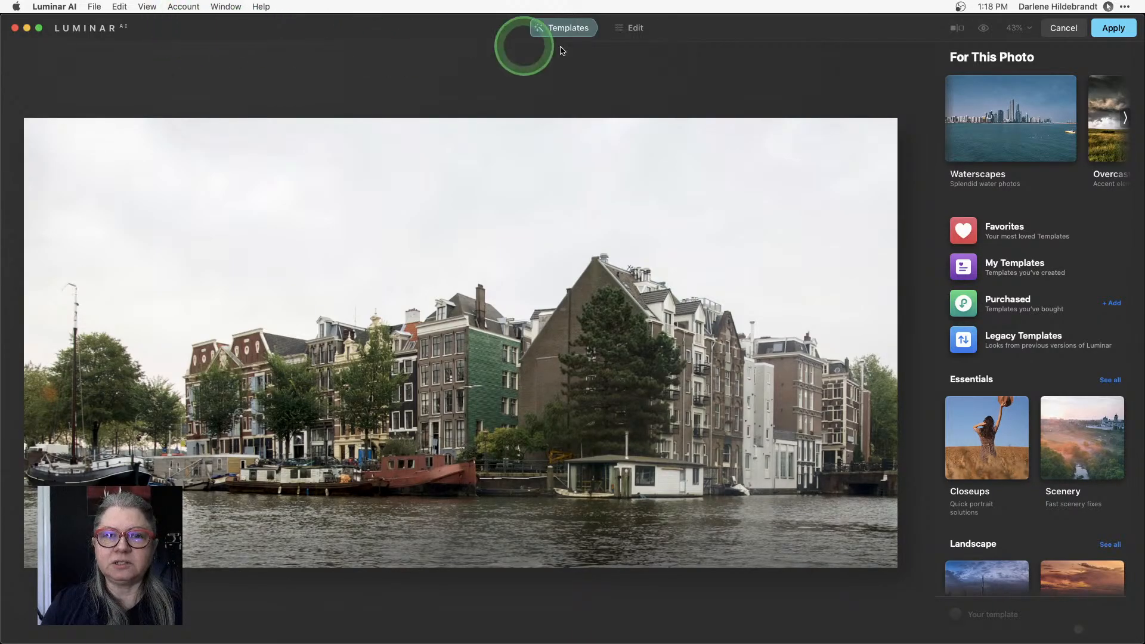
left_click(636, 28)
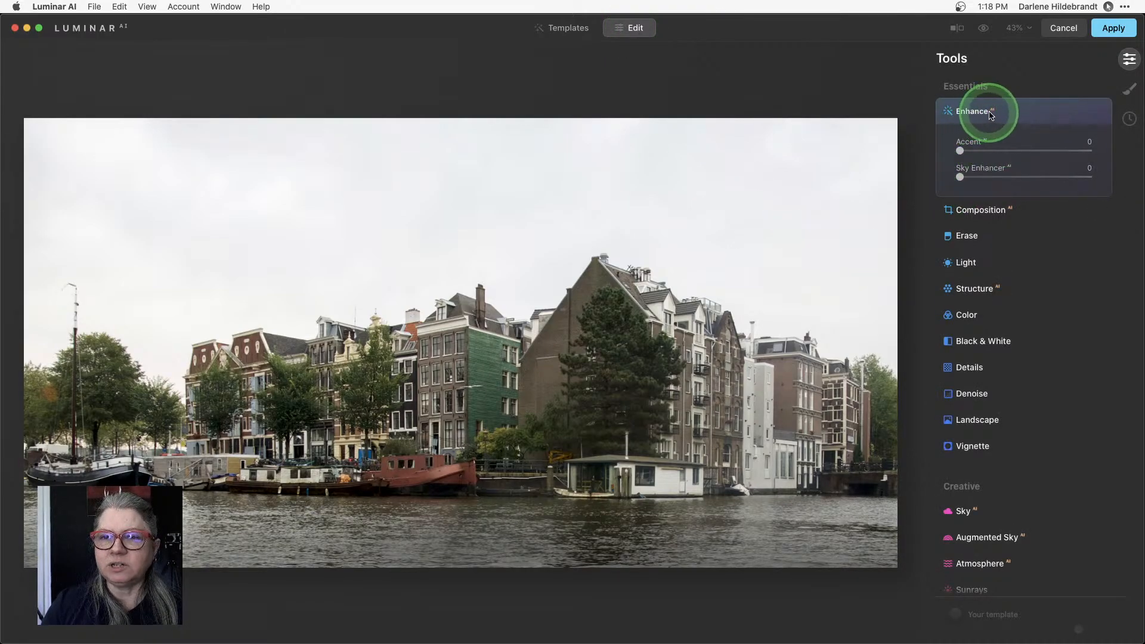
Try Enhance Accent at 85, inspect the sky at 100% zoom, and return to the full view
left_click_drag(960, 151, 1070, 151)
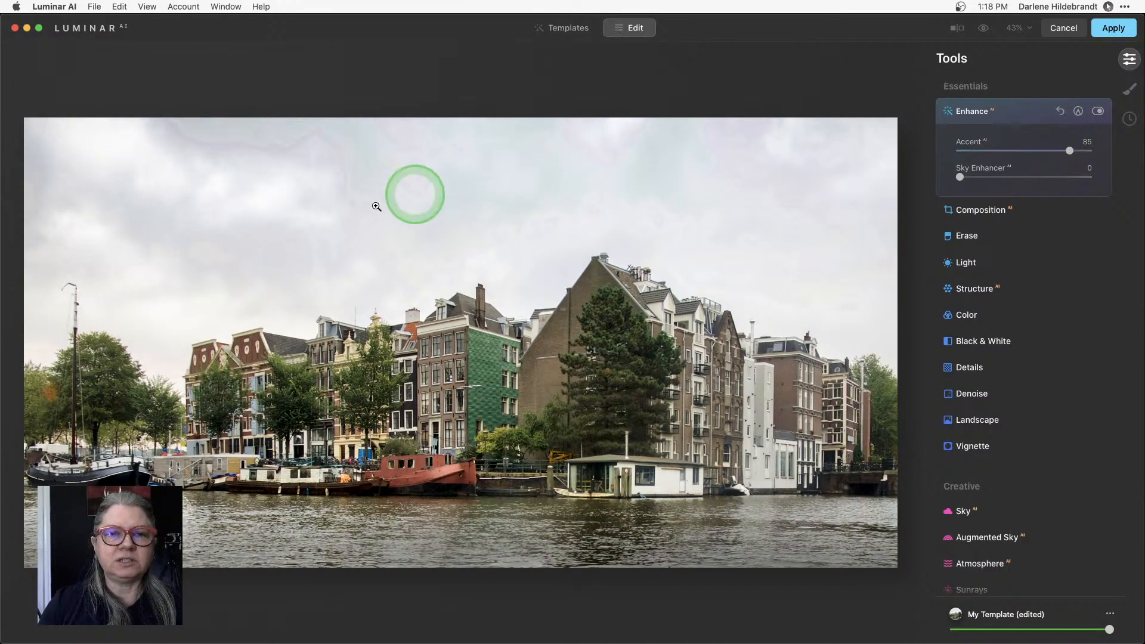
left_click(363, 184)
left_click_drag(357, 239, 383, 315)
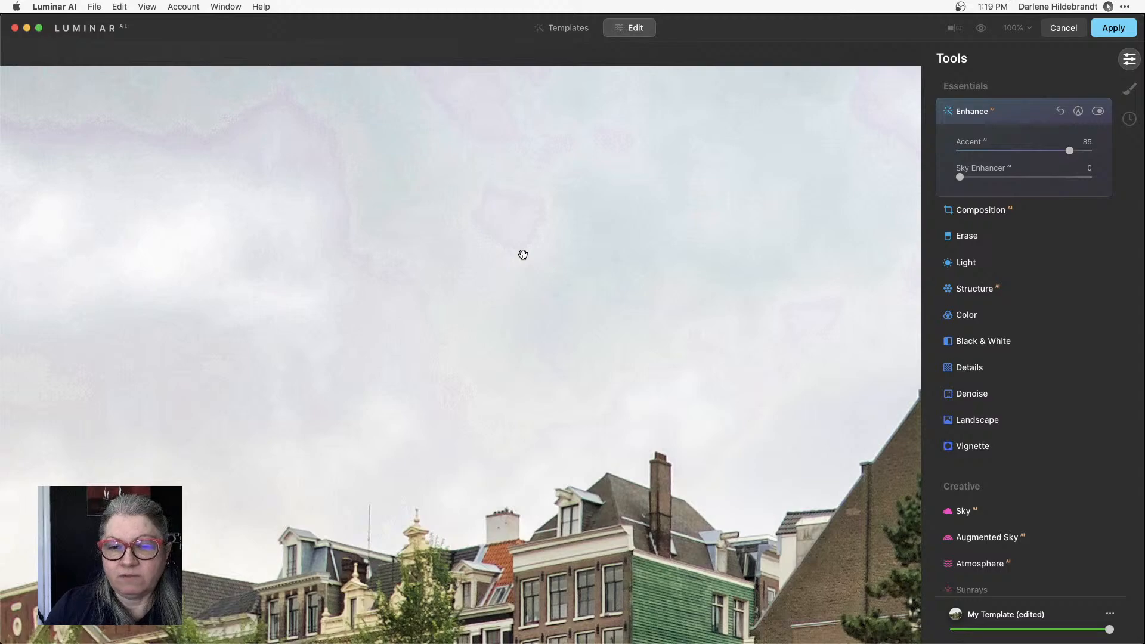
left_click(523, 255)
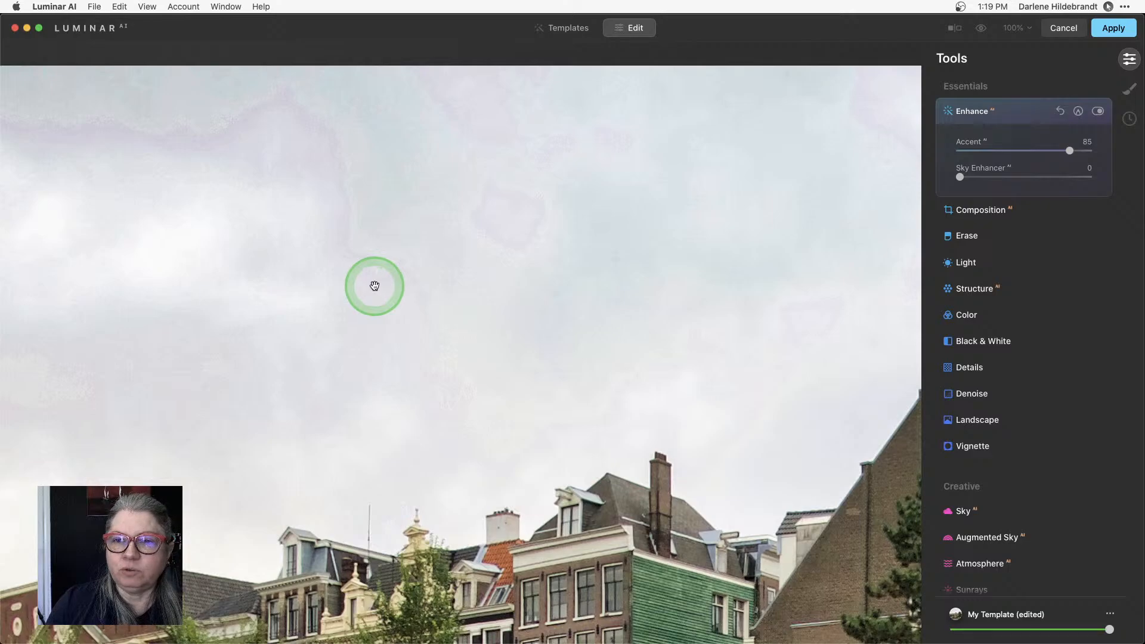
key("super+0")
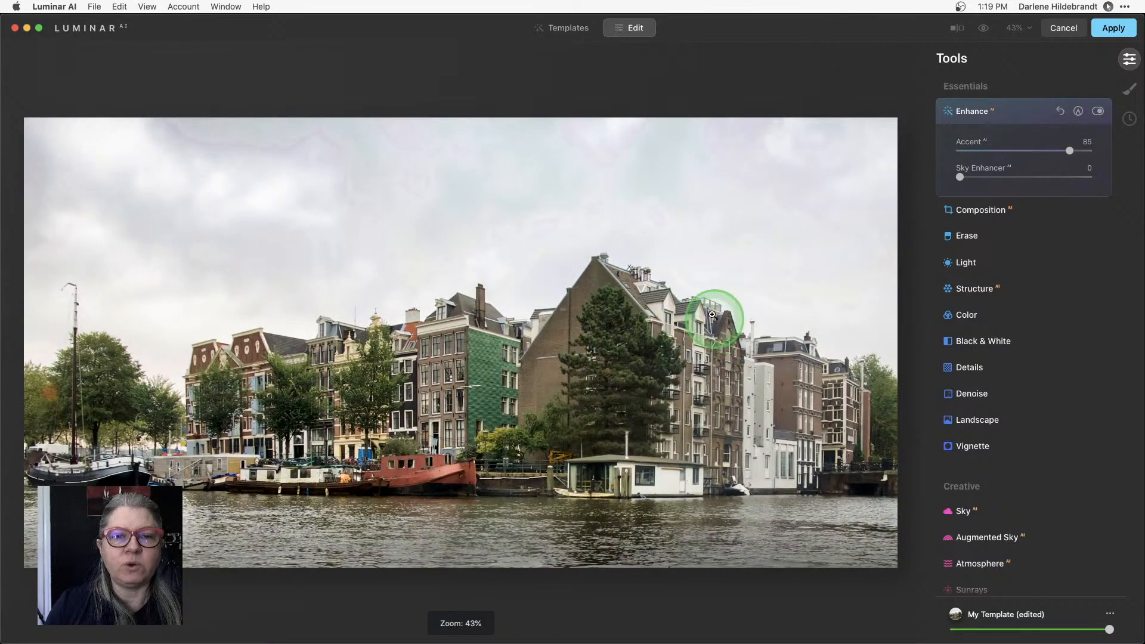
Reduce the Enhance Accent to 19, raise it moderately again, and collapse the Enhance tool
left_click_drag(1024, 153, 987, 153)
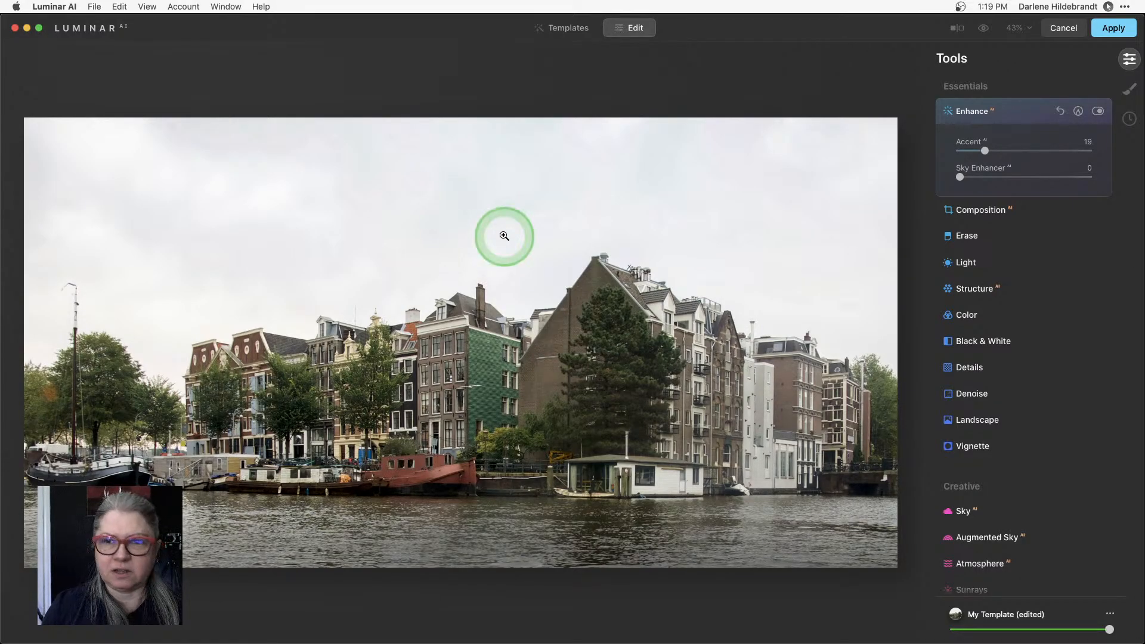
left_click_drag(984, 151, 1008, 152)
left_click(1008, 111)
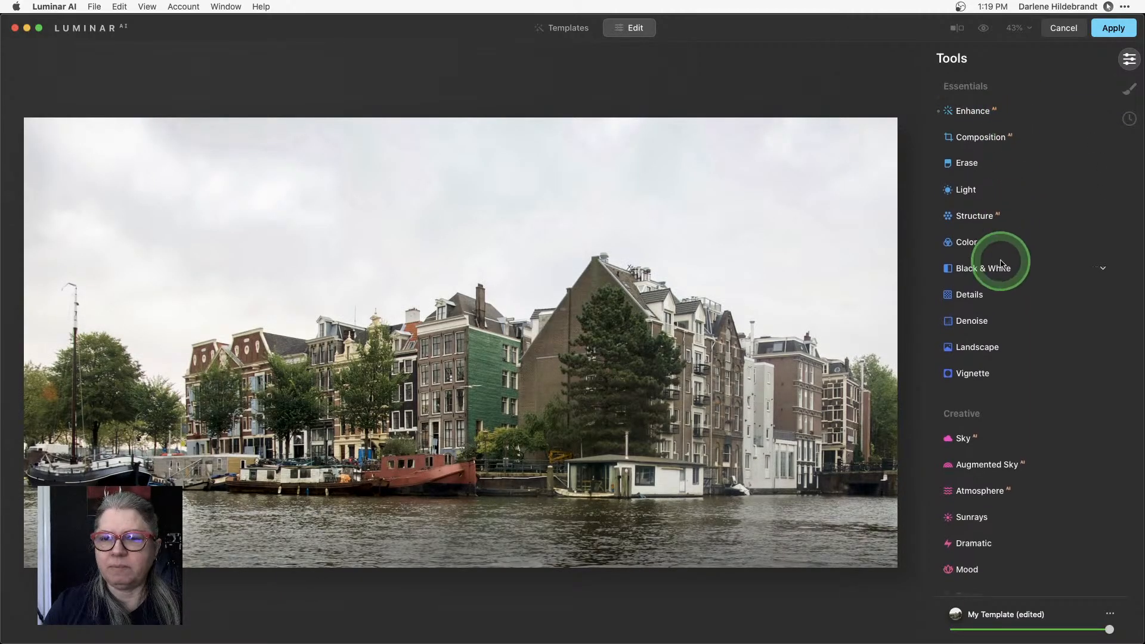
Open the Sky AI tool and show the Custom category in its sky selection
scroll(1003, 264, "down", 3)
scroll(1002, 264, "down", 3)
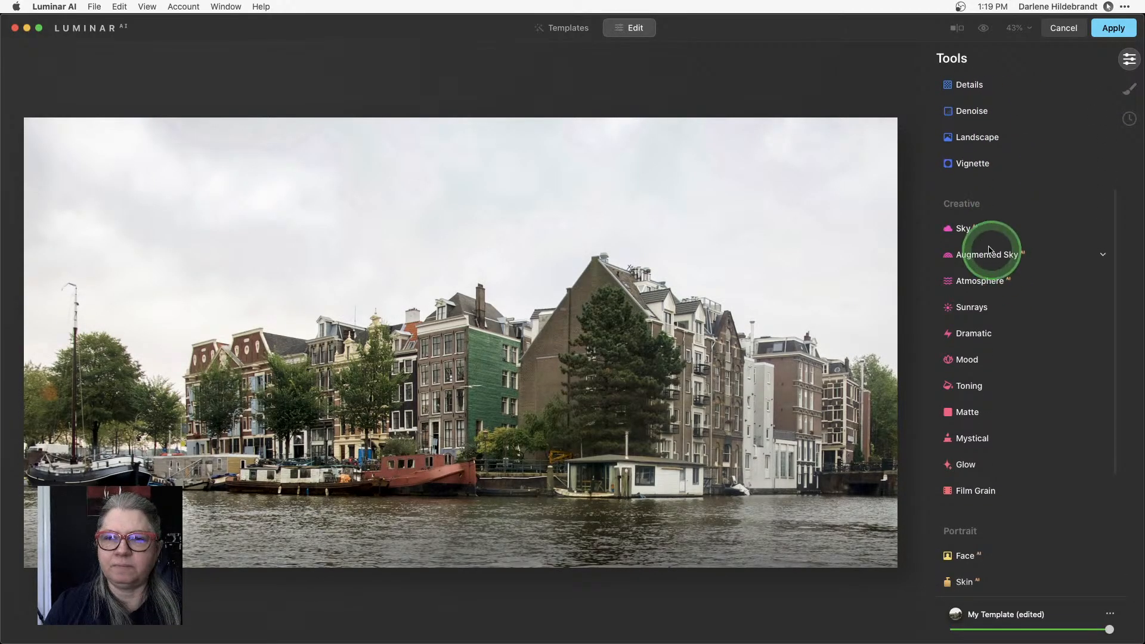
left_click(954, 232)
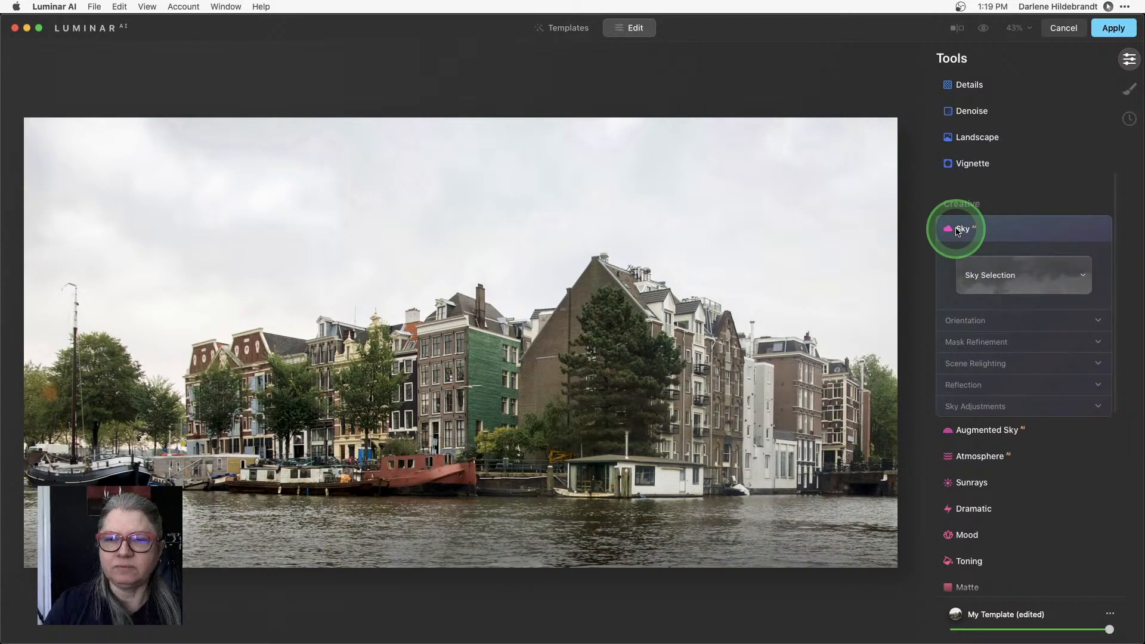
scroll(956, 231, "down", 2)
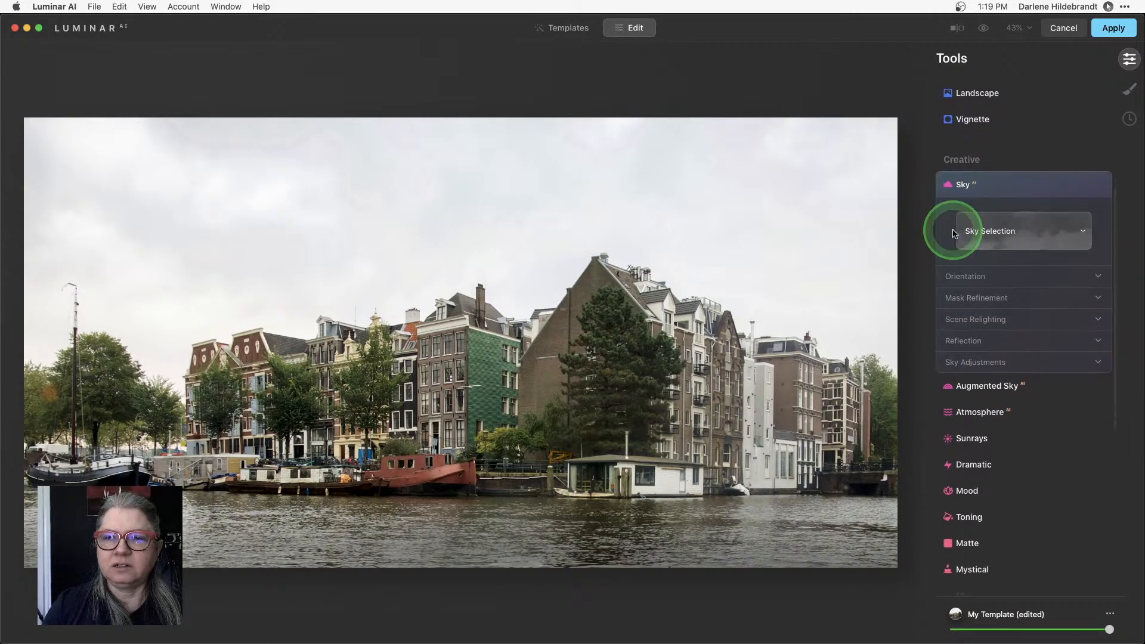
left_click(1006, 235)
left_click(997, 268)
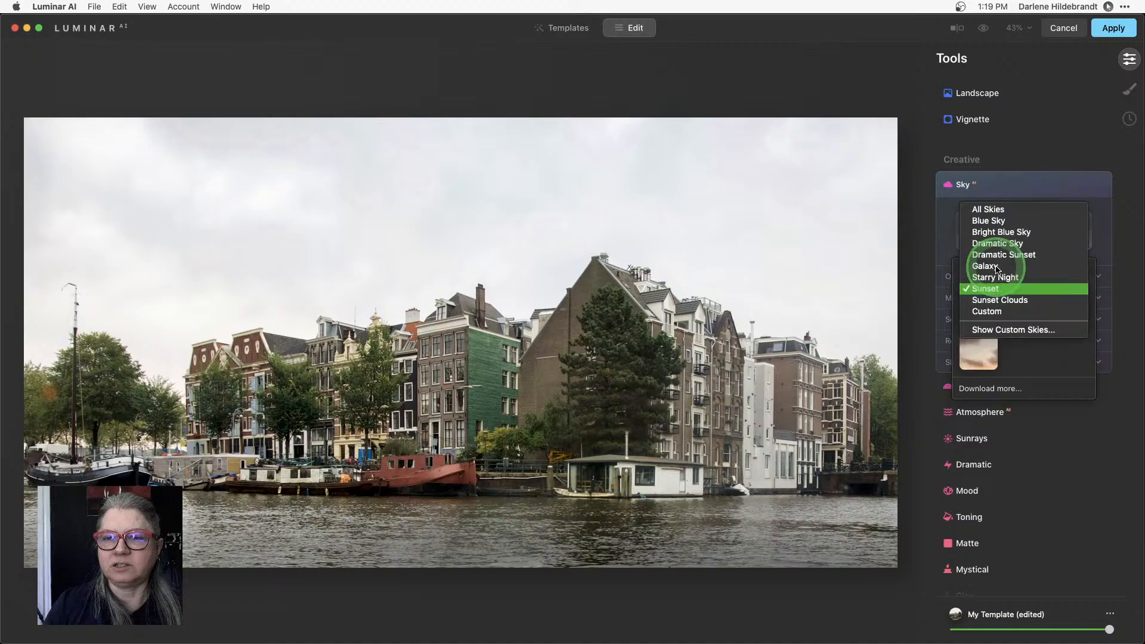
left_click(985, 311)
left_click(1036, 328)
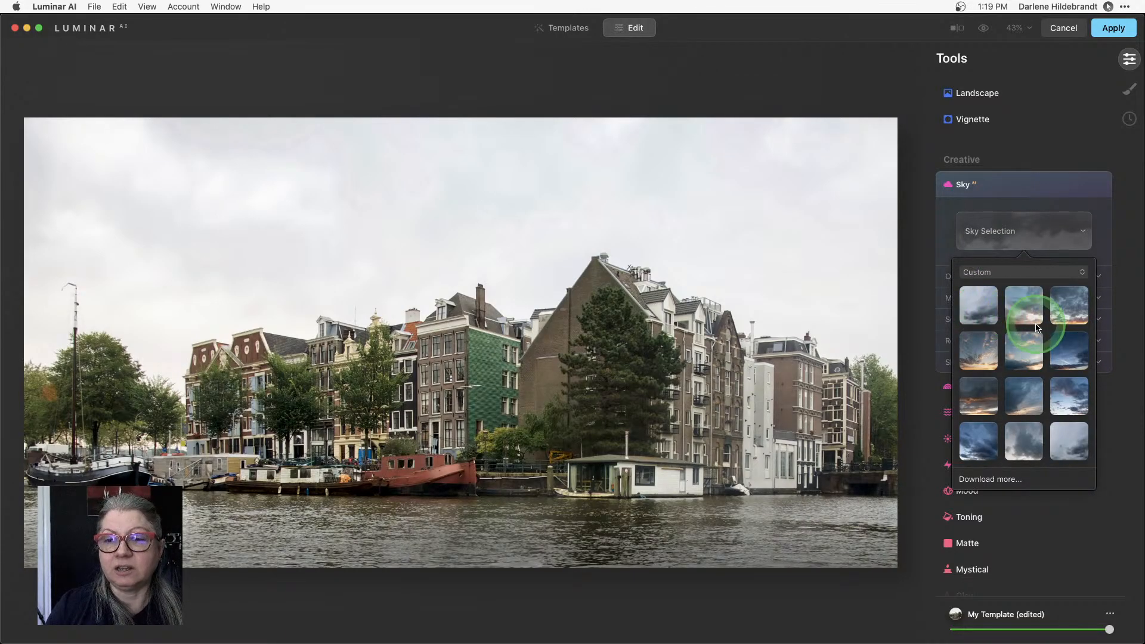
Browse the custom skies and choose Stunning Skies 9 as the replacement sky
scroll(1021, 341, "down", 15)
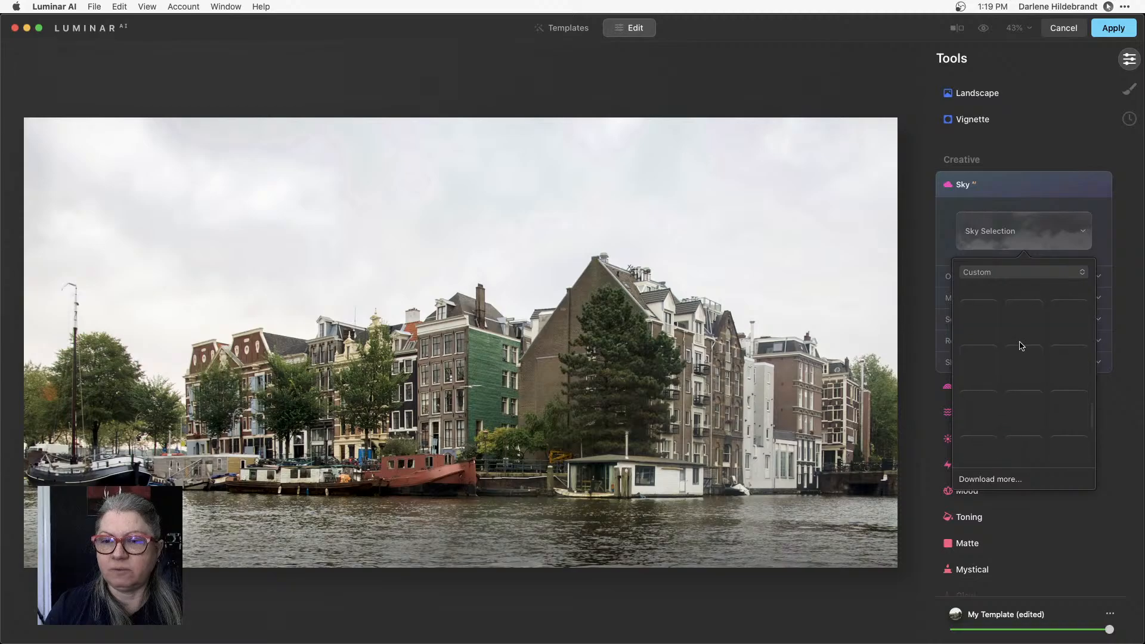
scroll(1018, 344, "down", 5)
left_click(1054, 429)
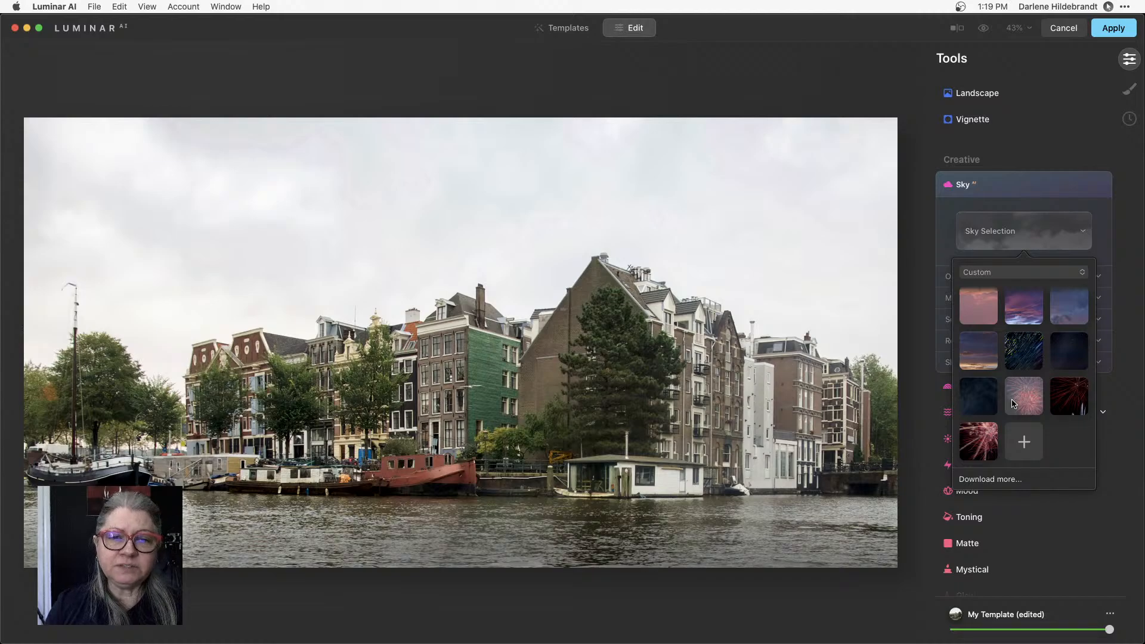
left_click(1013, 402)
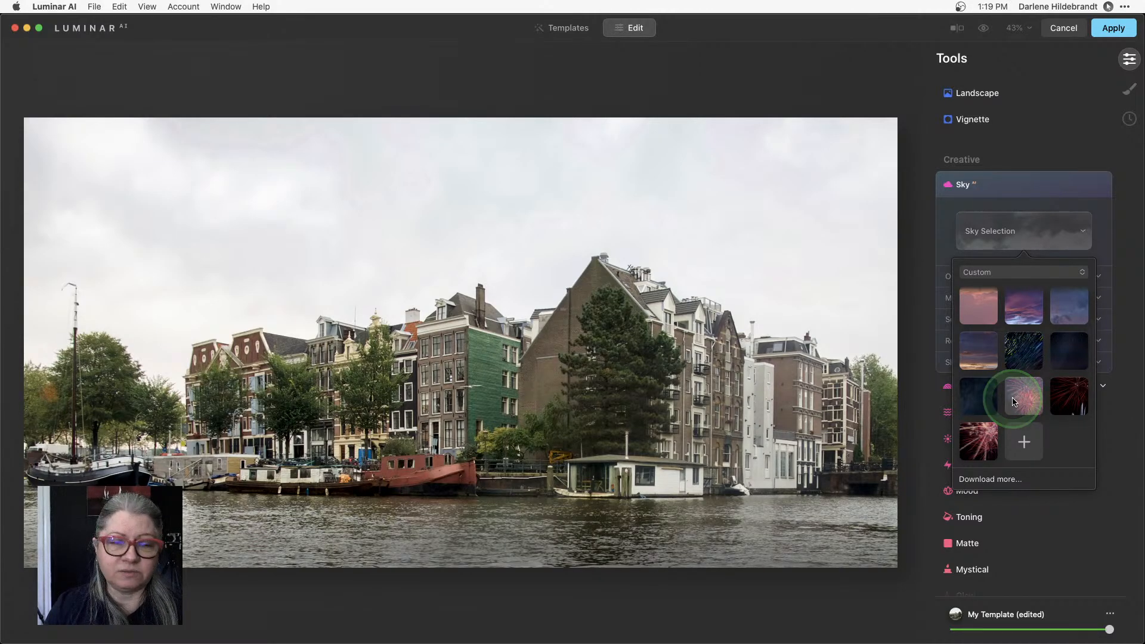
scroll(1026, 368, "up", 10)
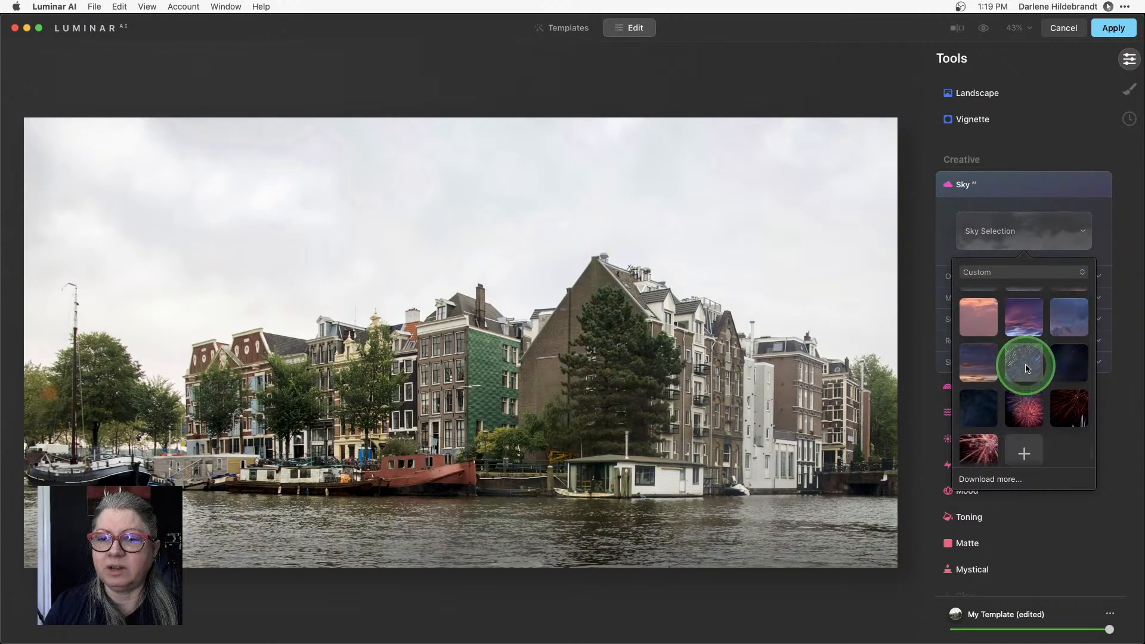
scroll(1025, 368, "up", 10)
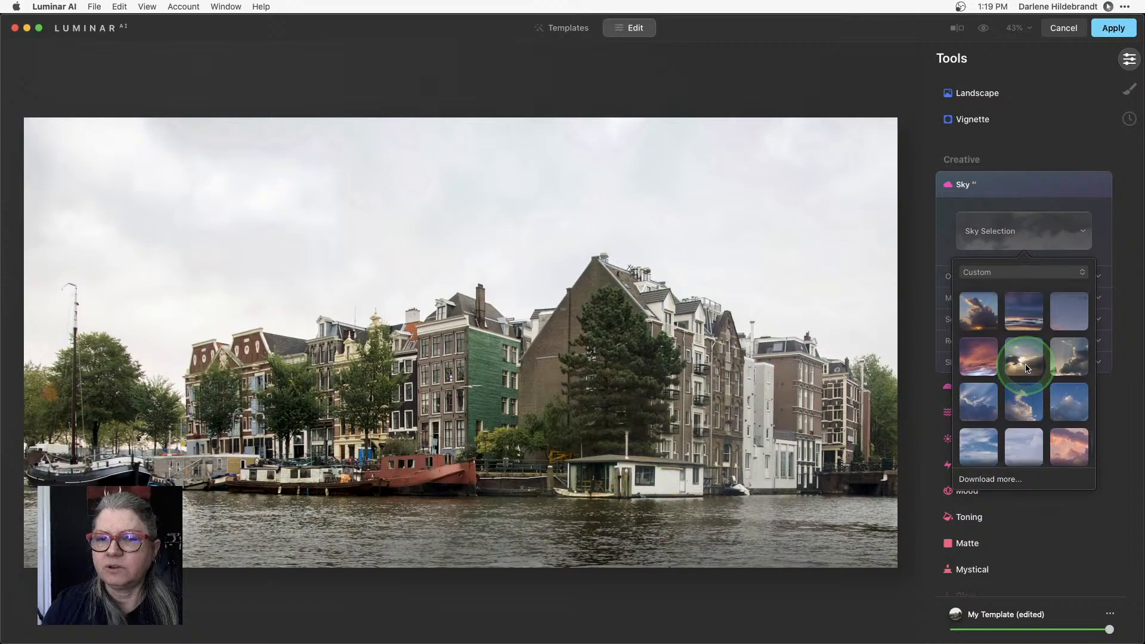
scroll(1026, 368, "up", 10)
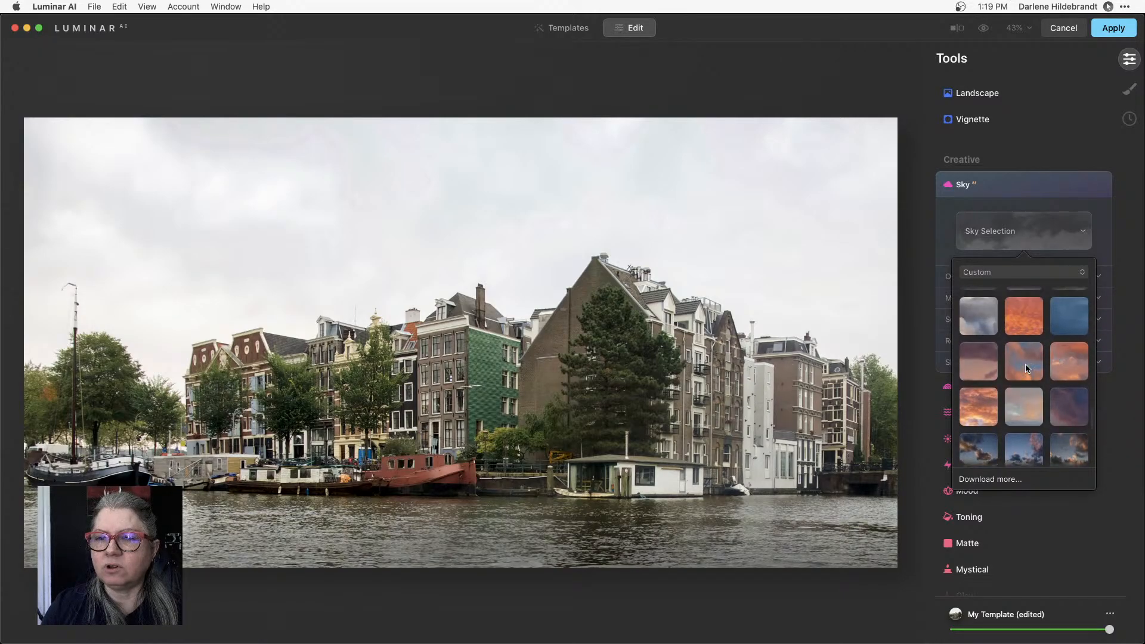
scroll(1026, 368, "up", 10)
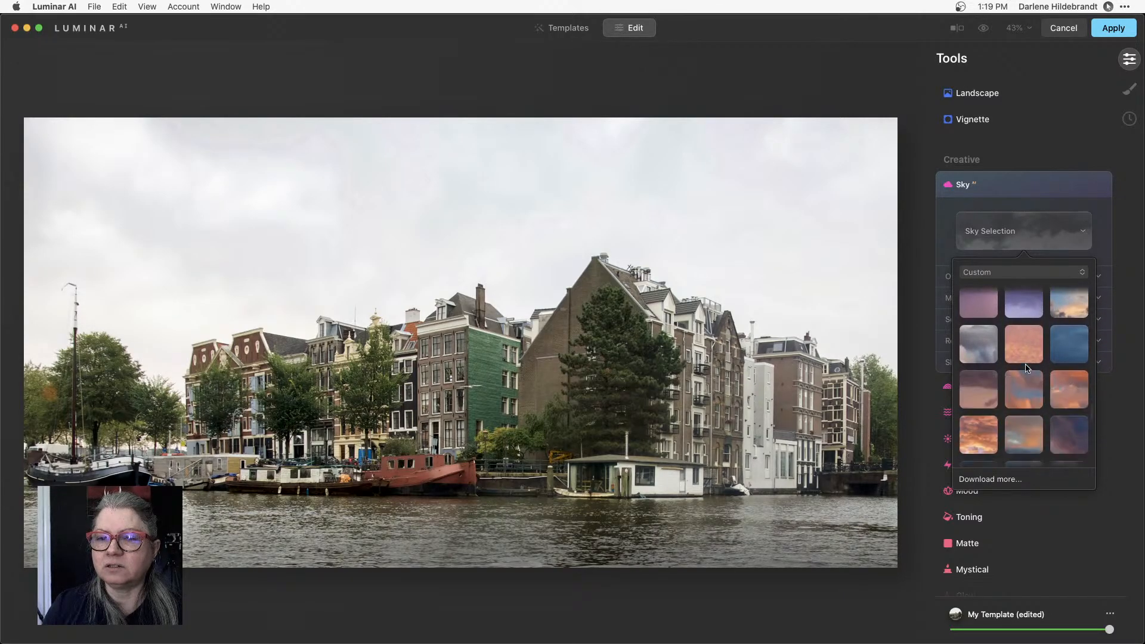
left_click(1049, 365)
scroll(1050, 367, "down", 1)
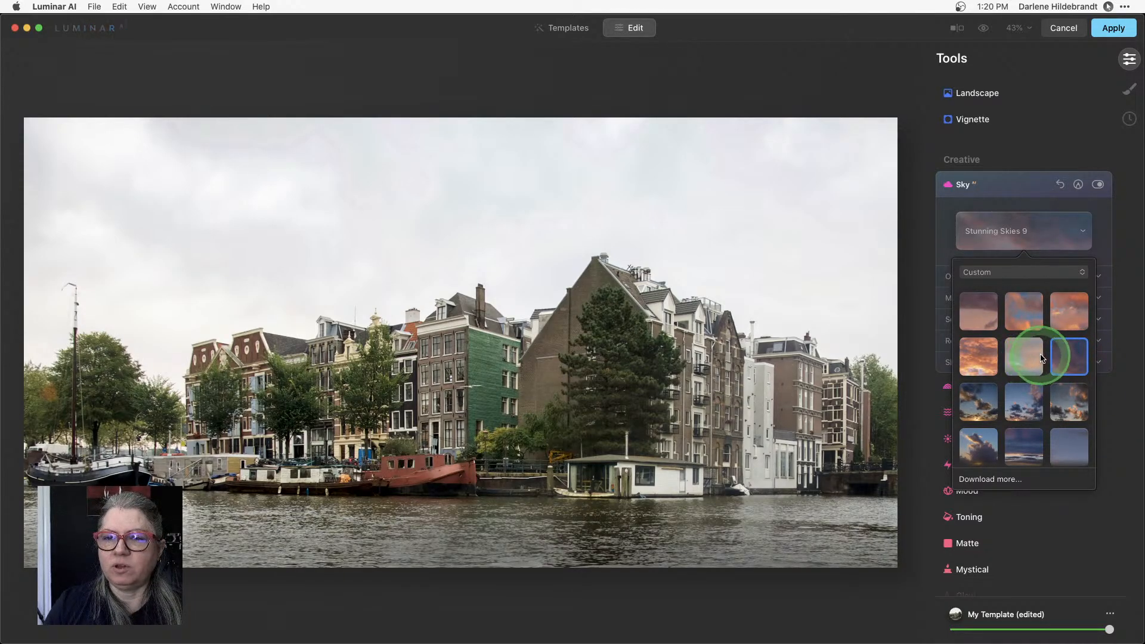
Replace the sky with the sunset image from the custom DPM-sky-replacement-pack-one set and close the sky list
scroll(1038, 364, "down", 5)
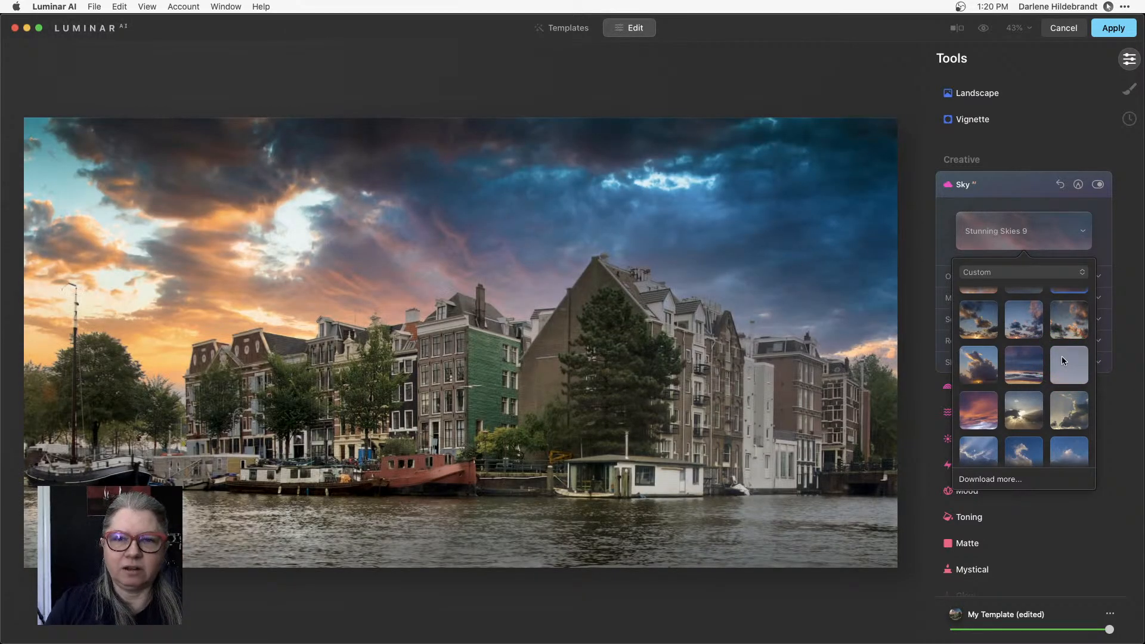
left_click(1062, 356)
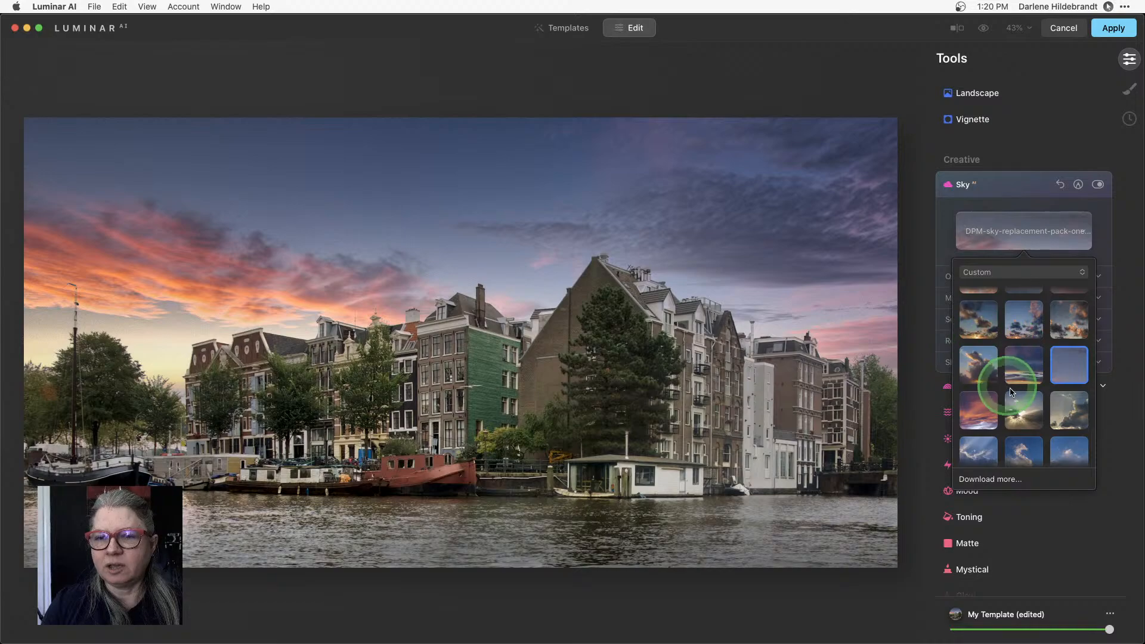
left_click(946, 224)
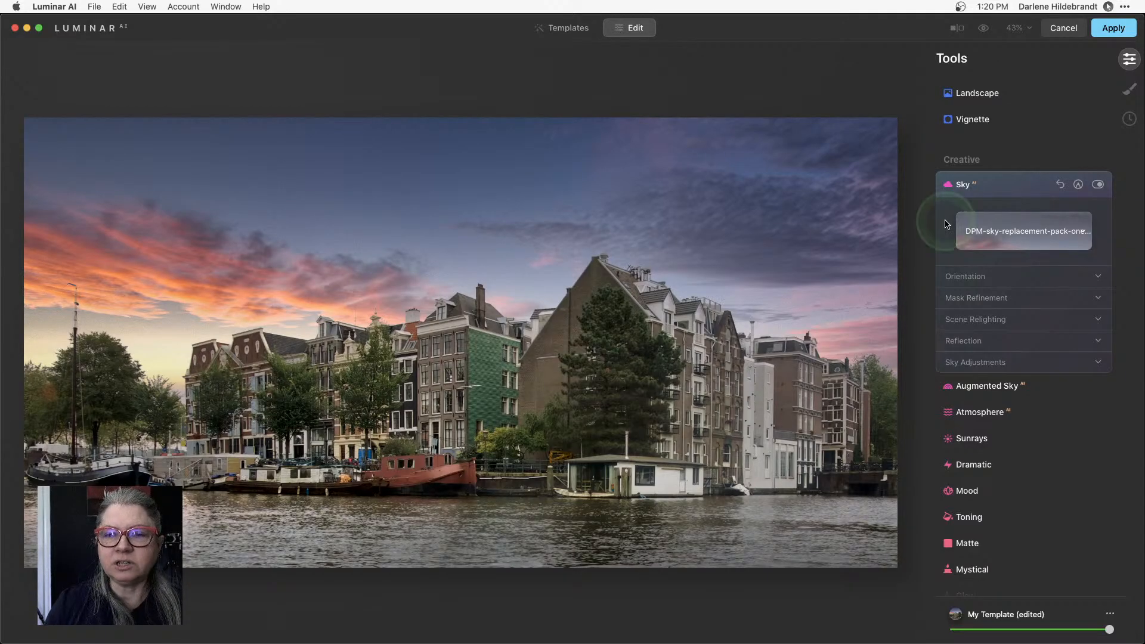
Refine the replacement sky's mask around the trees and rooftops at 100% zoom, setting Global to 19 and Close Gaps to 15
left_click(103, 359)
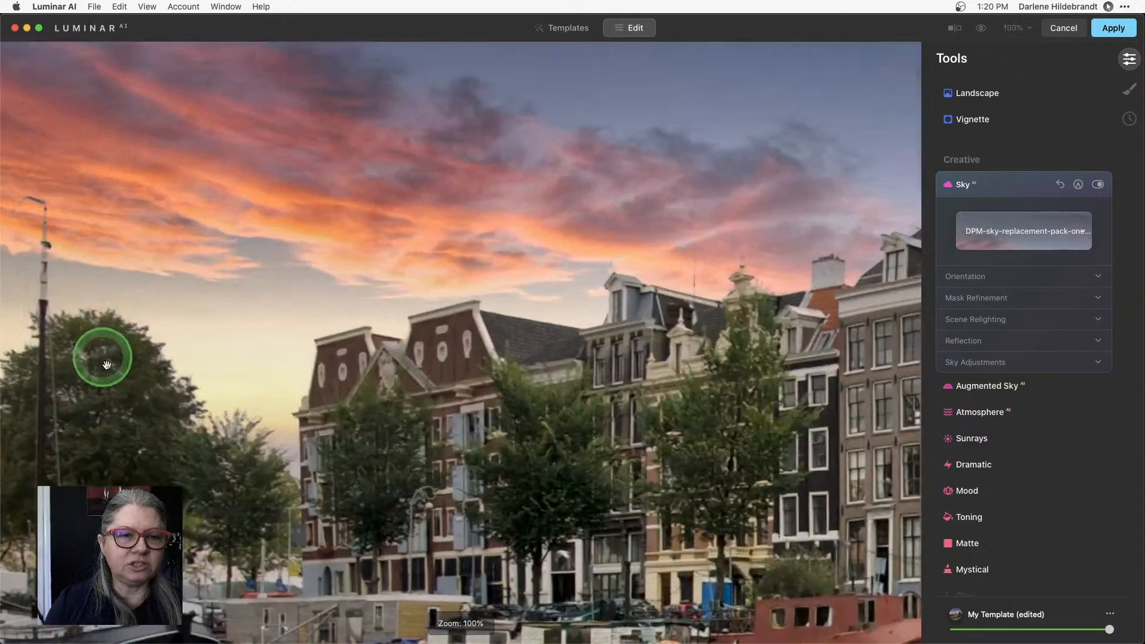
left_click_drag(132, 442, 201, 331)
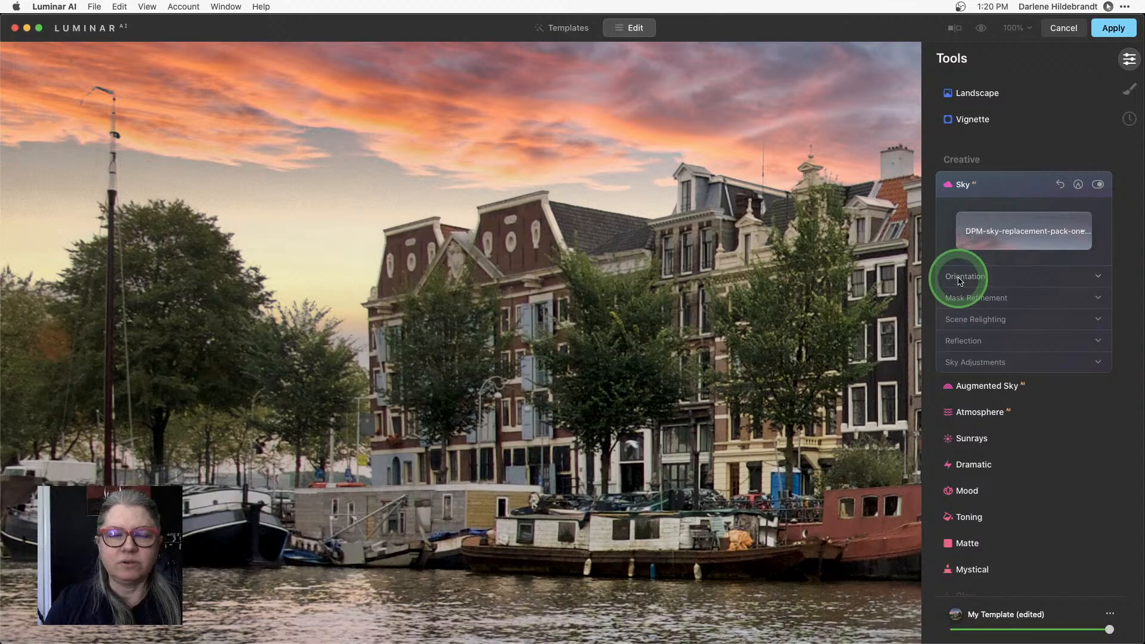
left_click(961, 298)
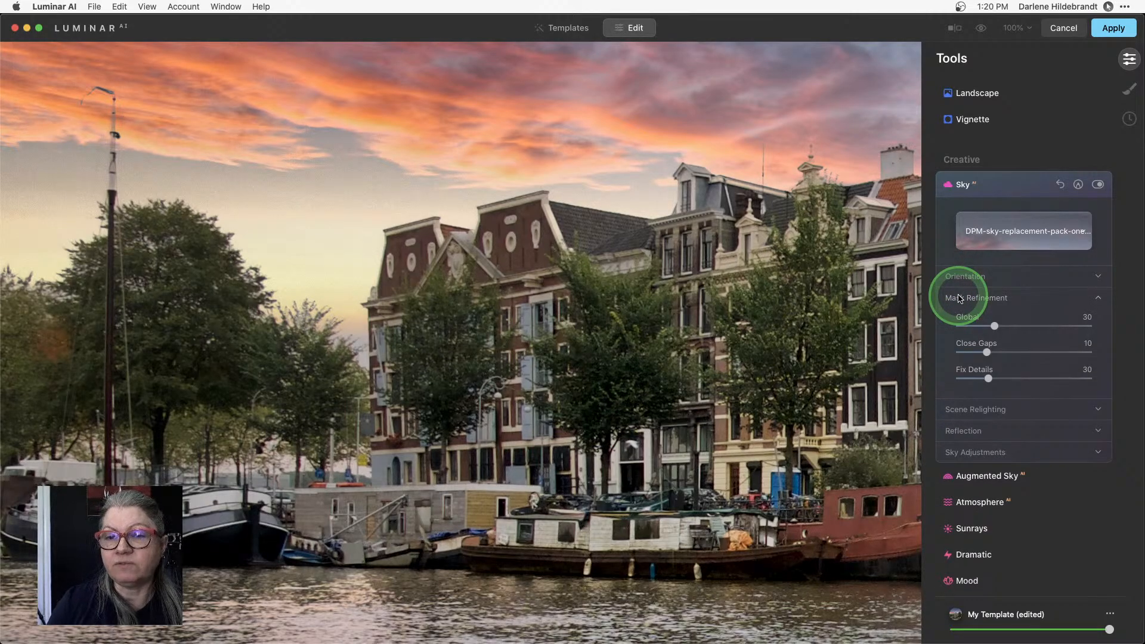
scroll(975, 298, "up", 1)
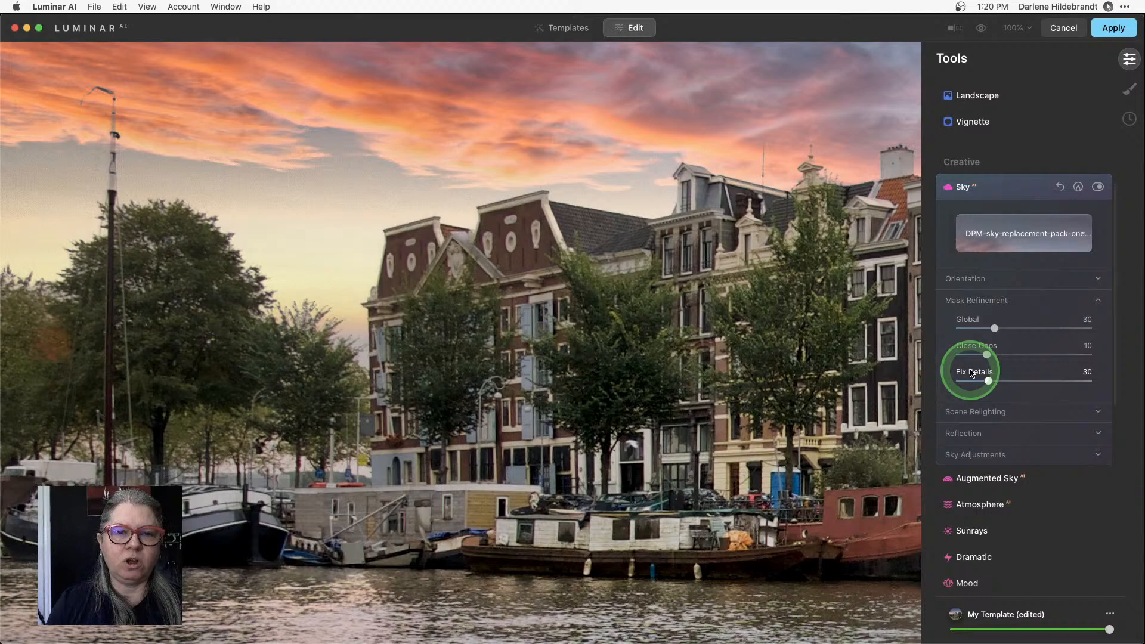
left_click_drag(993, 328, 1068, 327)
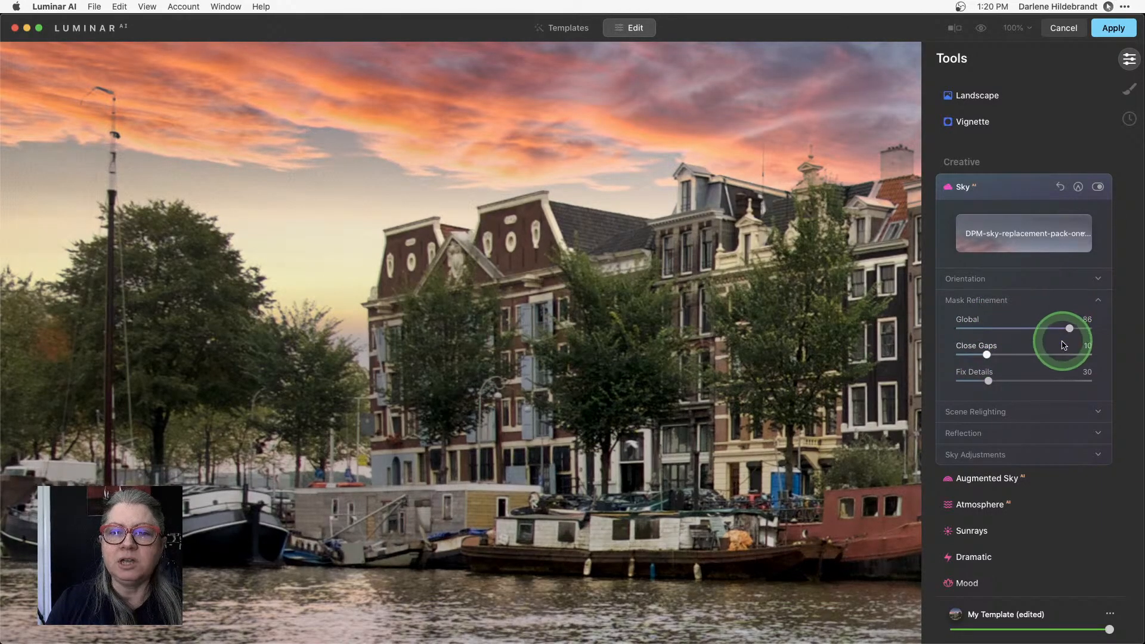
left_click_drag(835, 225, 664, 248)
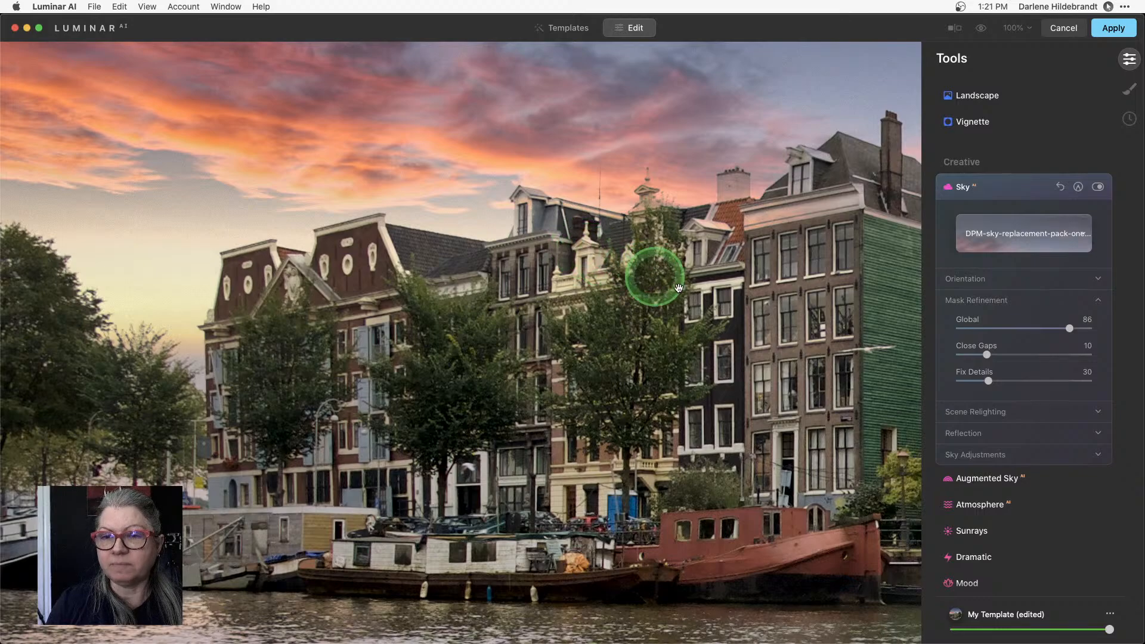
left_click_drag(969, 330, 987, 331)
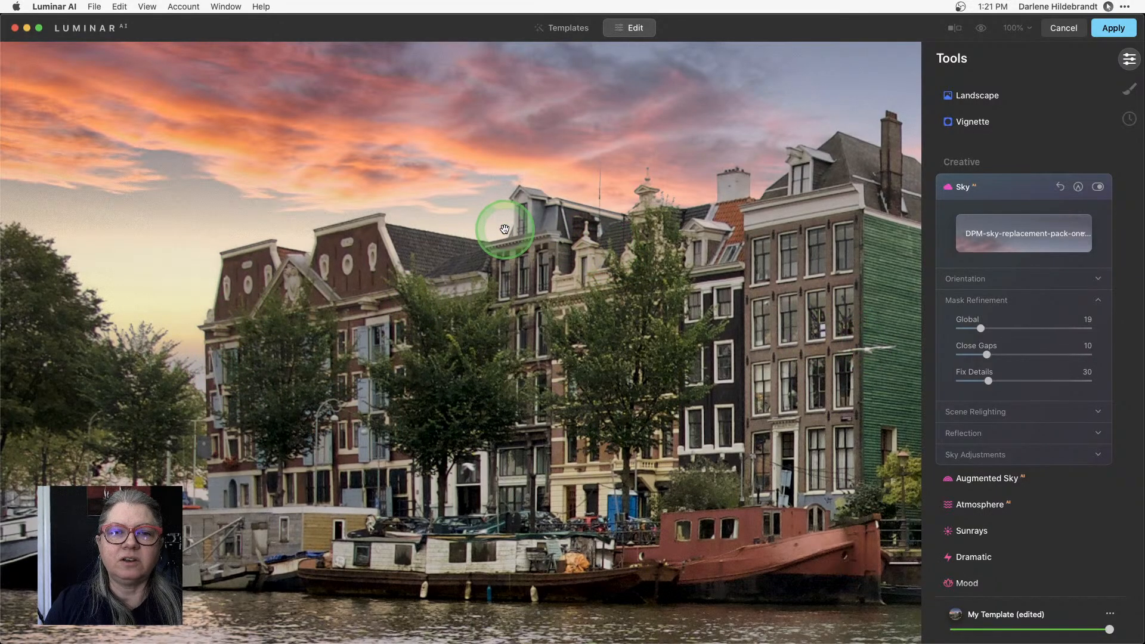
left_click_drag(264, 303, 347, 307)
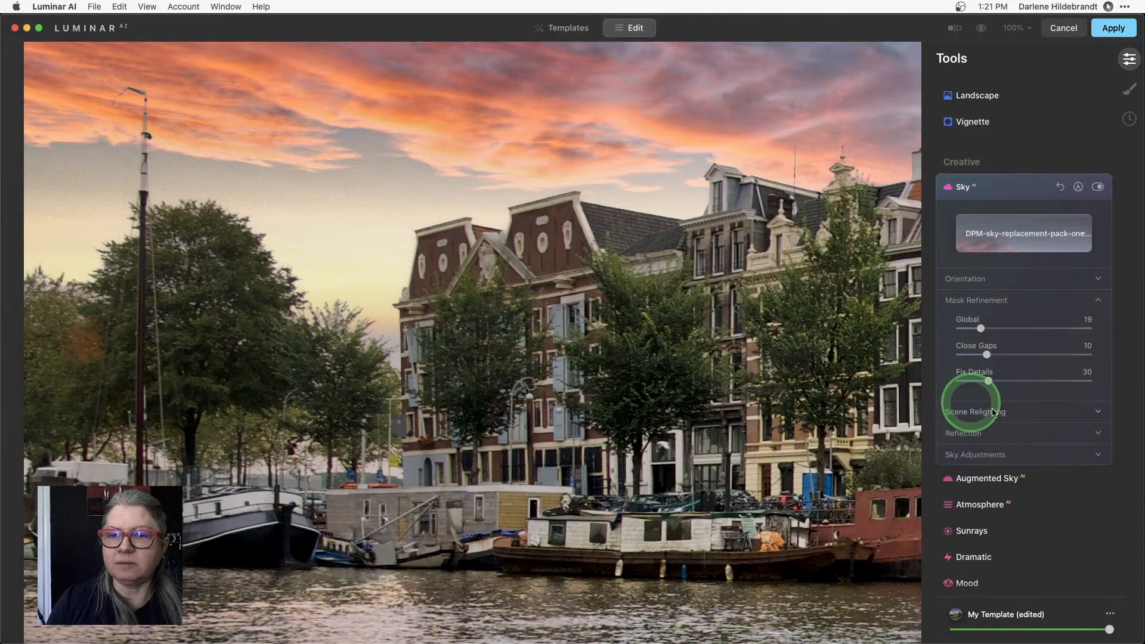
left_click_drag(987, 354, 1008, 356)
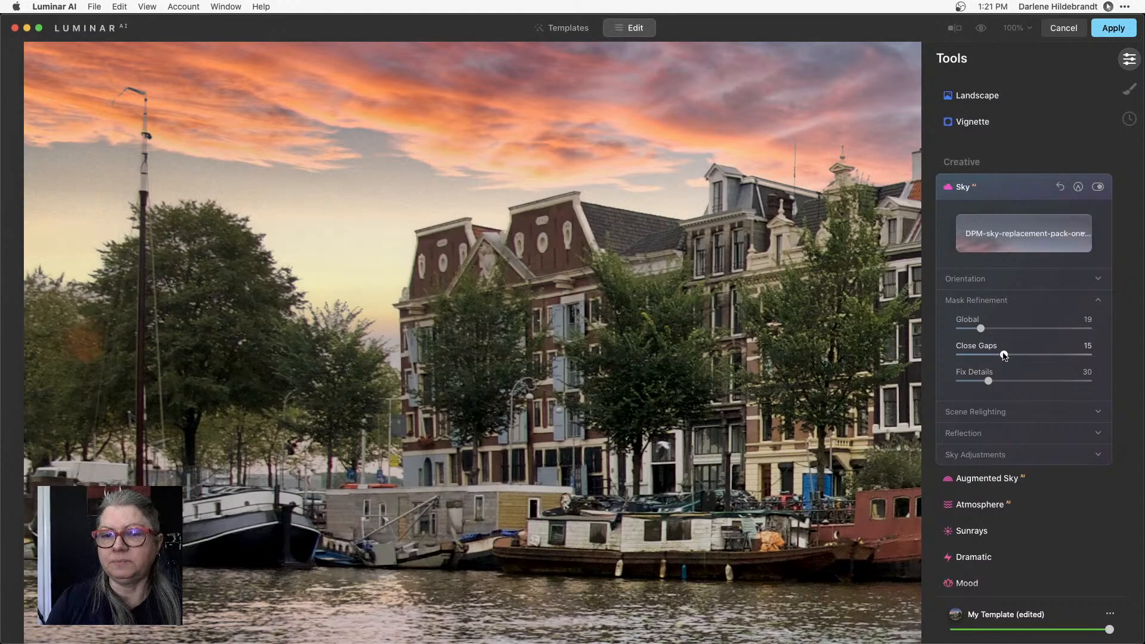
Return to the full photo view, show the sky's Orientation settings and collapse Mask Refinement
double_click(644, 260)
left_click(965, 280)
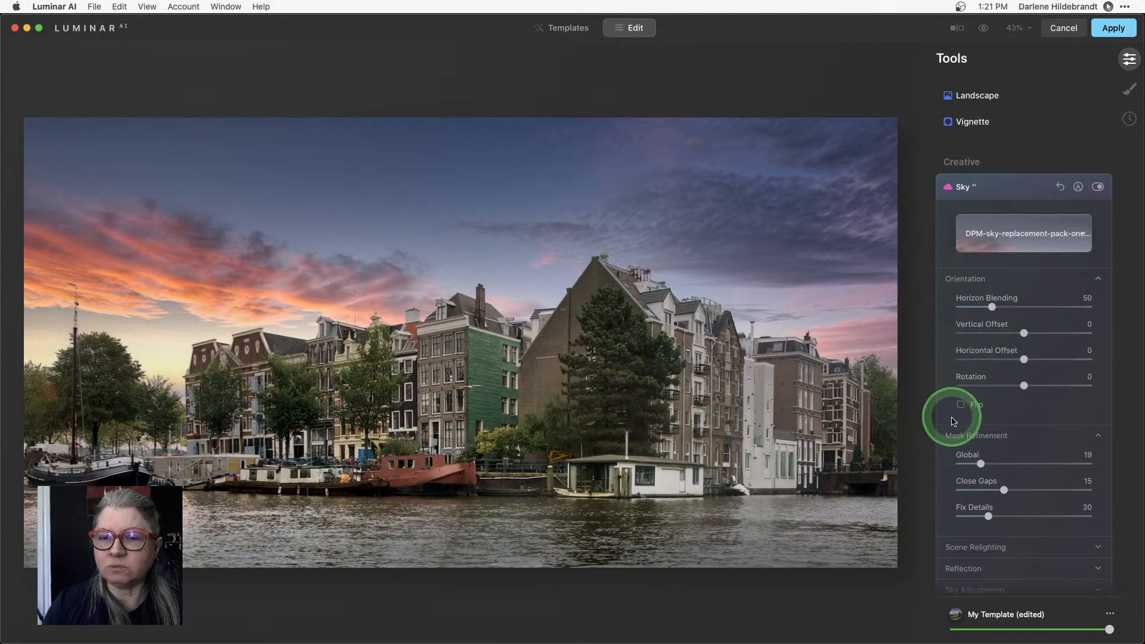
left_click(955, 437)
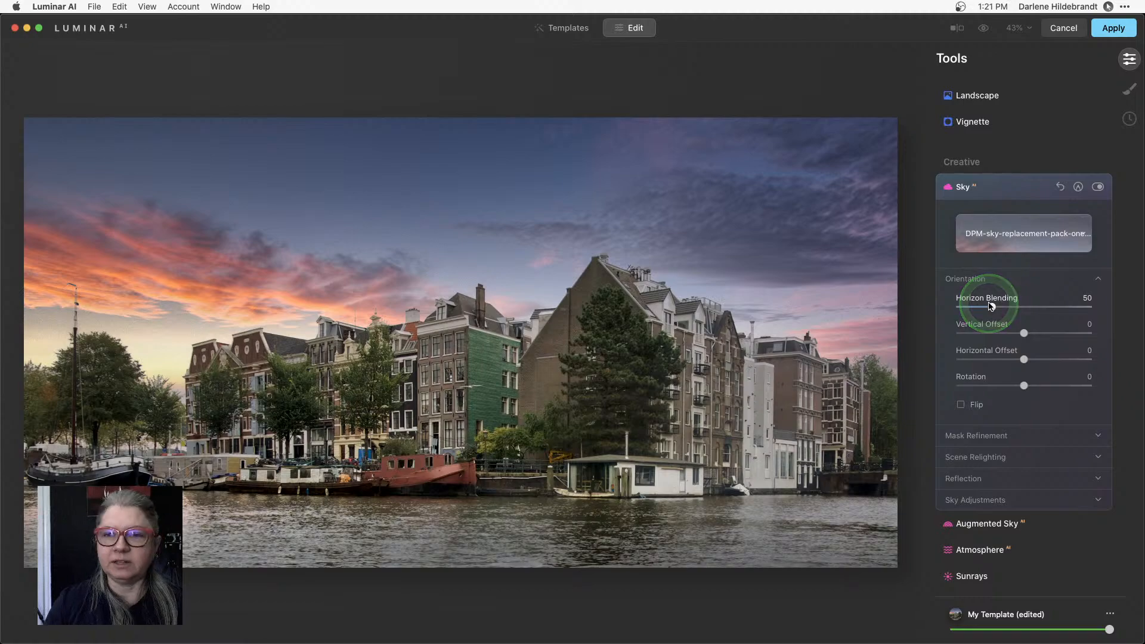
Try a Vertical Offset of 37 with Horizon Blending at 128, 169 and 15, and reset both settings to default
left_click_drag(1024, 333, 1048, 334)
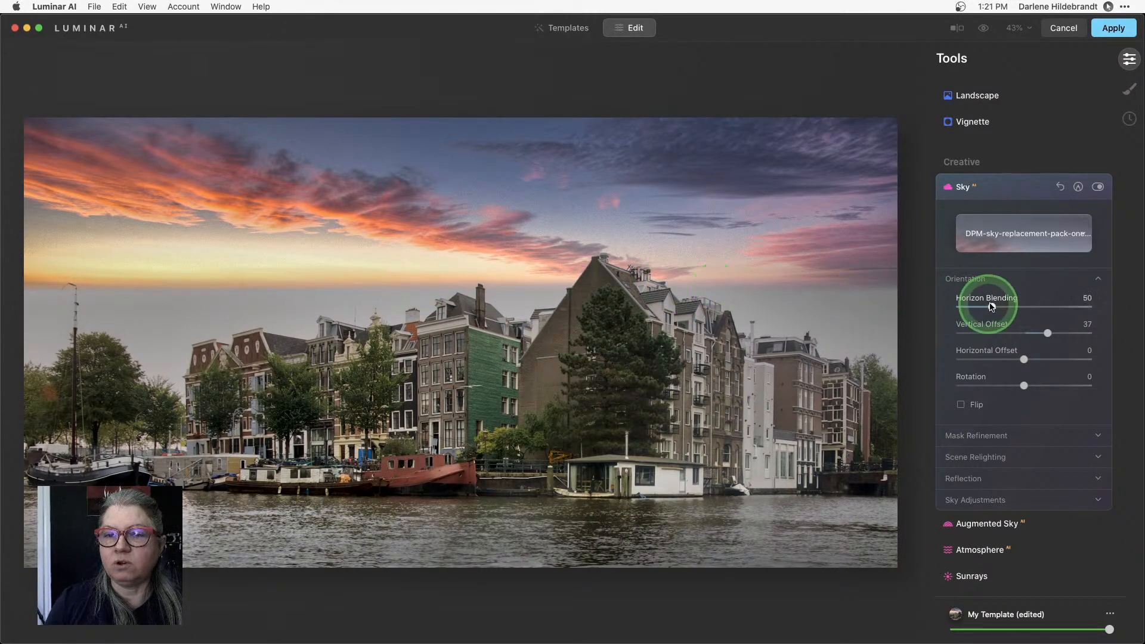
left_click(1045, 308)
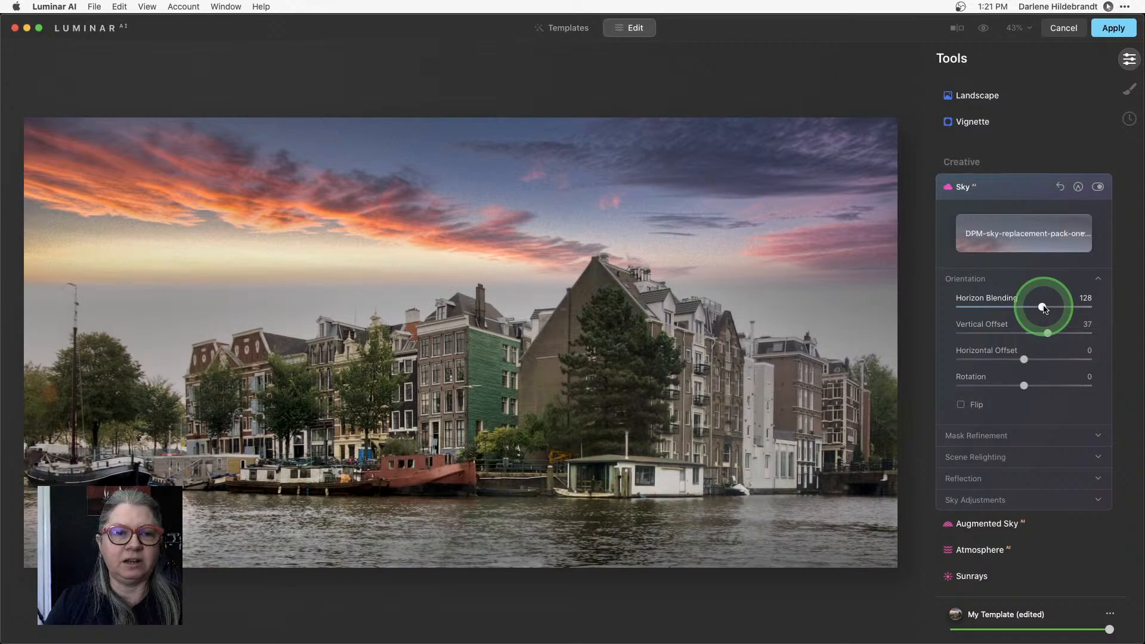
left_click_drag(1045, 308, 1072, 308)
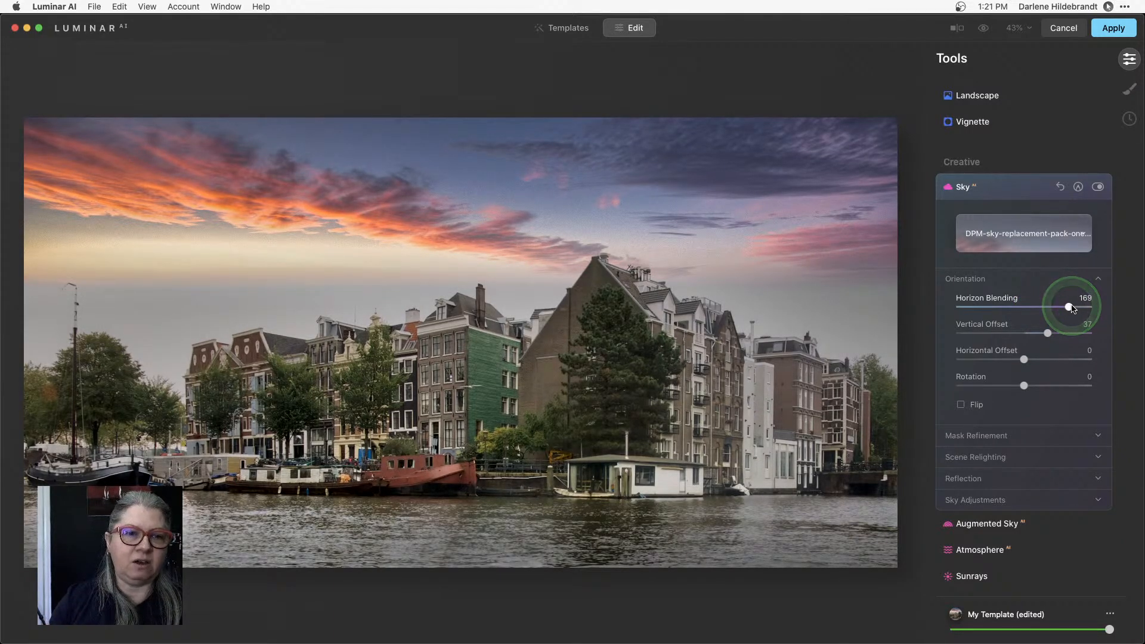
scroll(1007, 309, "up", 1)
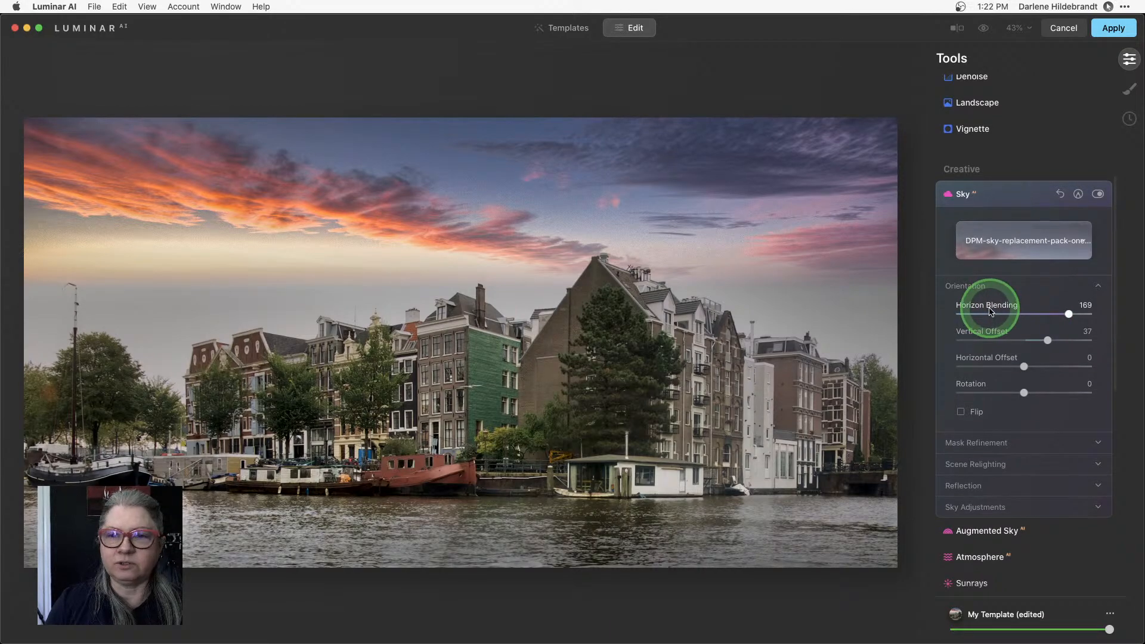
left_click_drag(990, 311, 967, 318)
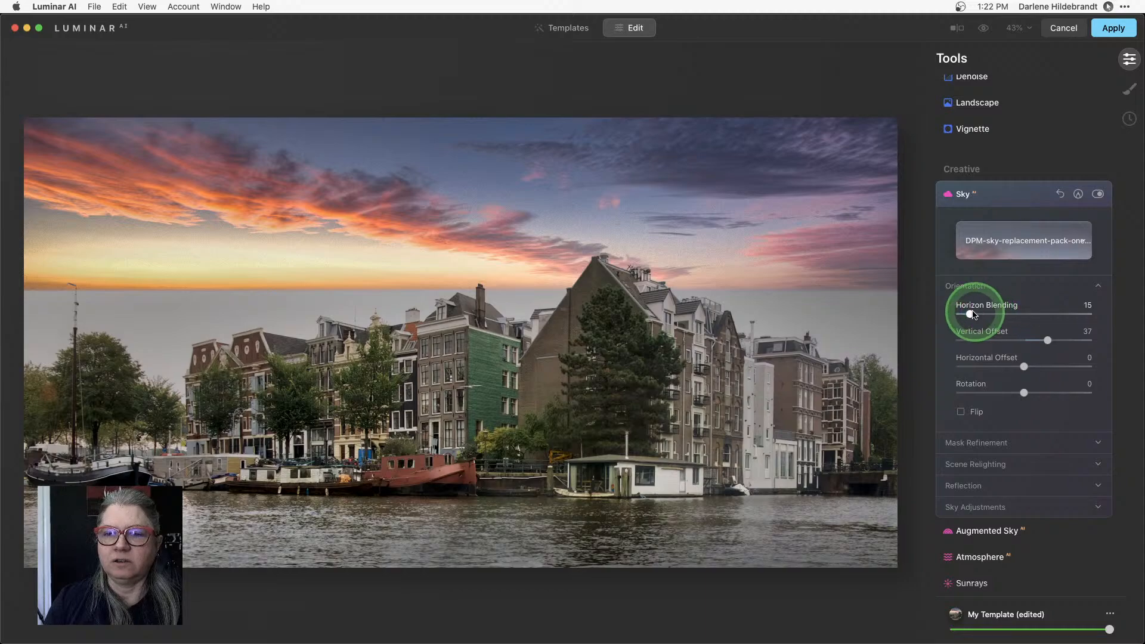
double_click(973, 315)
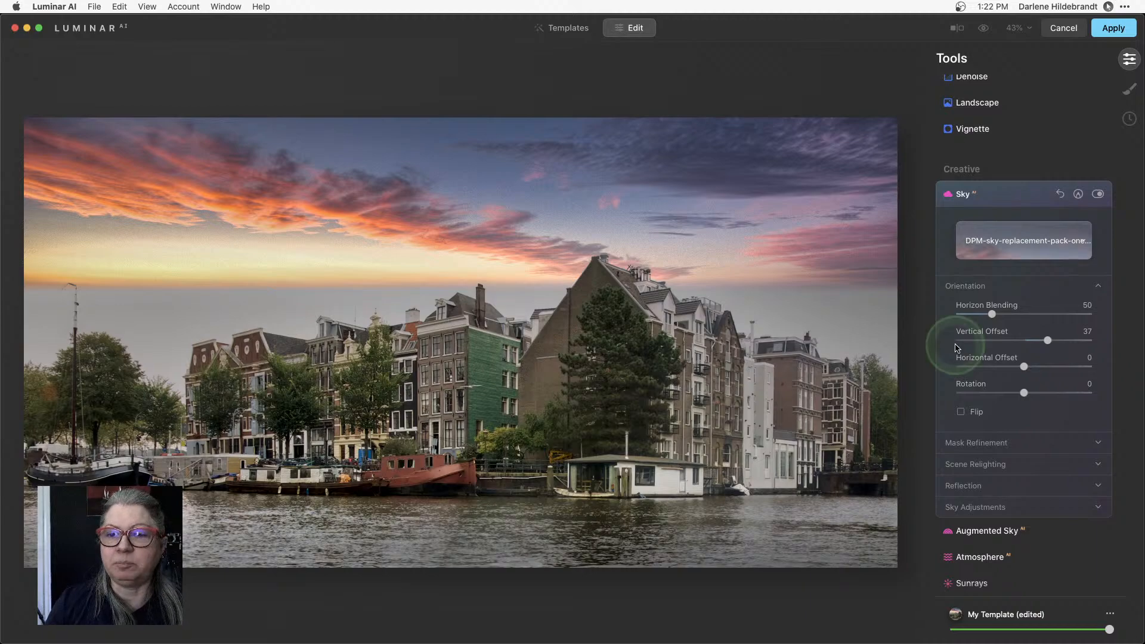
double_click(1044, 344)
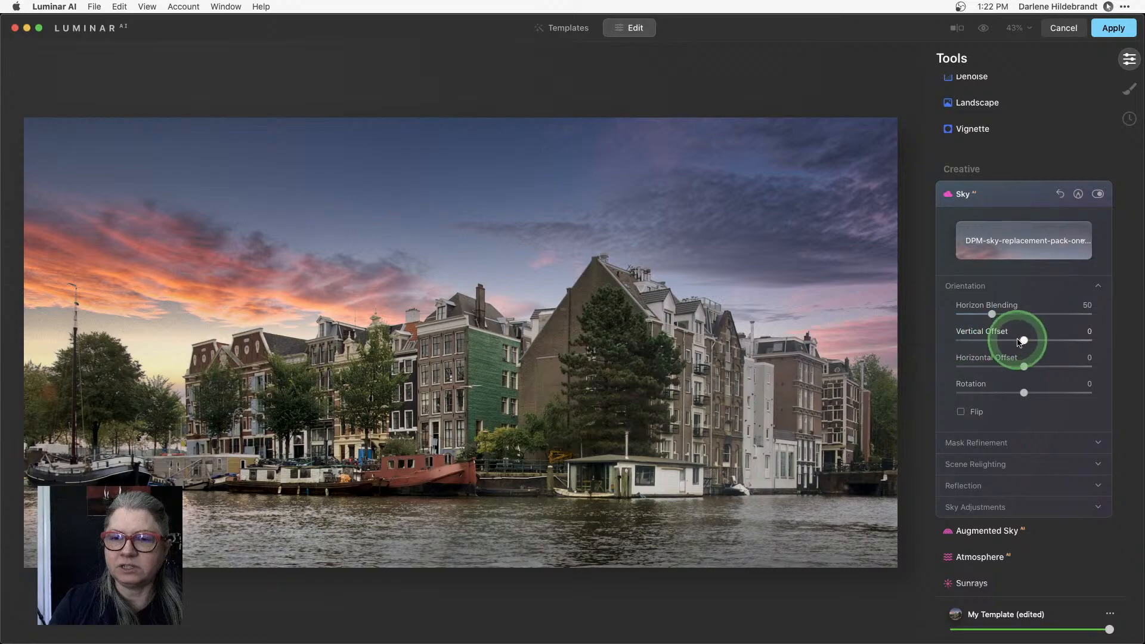
Set the sky's Horizon Blending to 59, Vertical Offset to 0 and Horizontal Offset to -20
left_click_drag(1025, 342, 1021, 340)
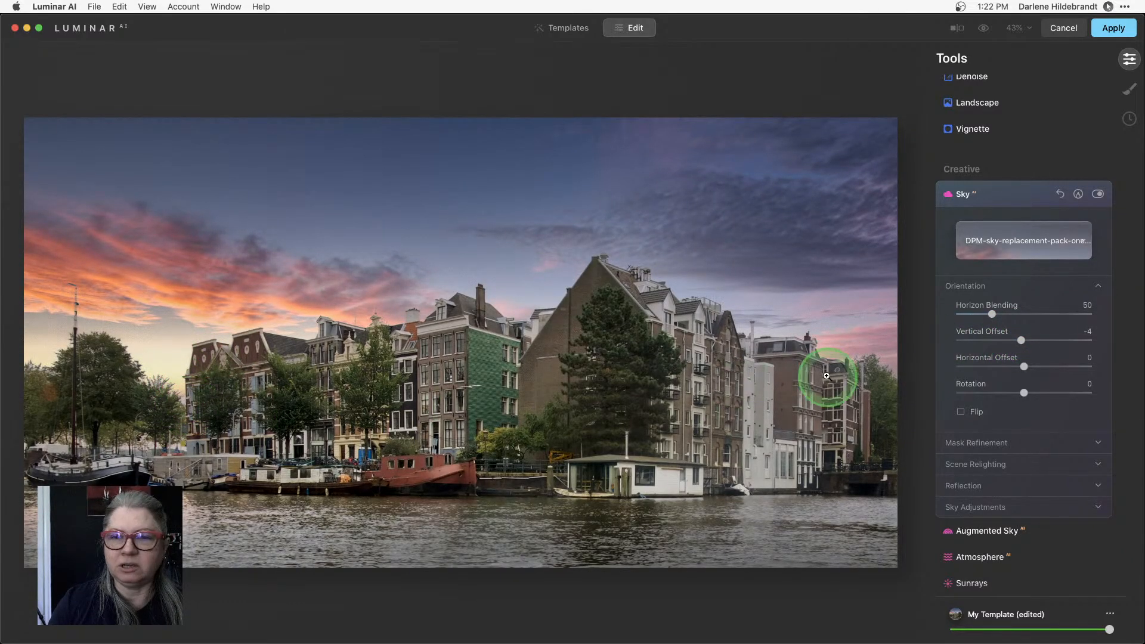
left_click_drag(992, 314, 999, 316)
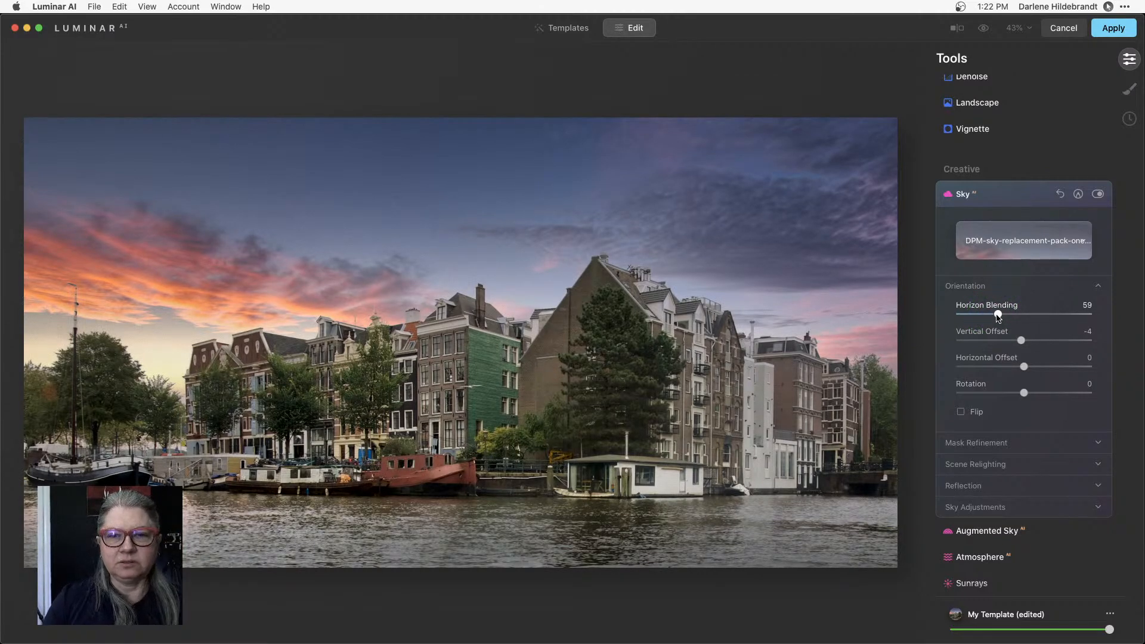
left_click(1023, 366)
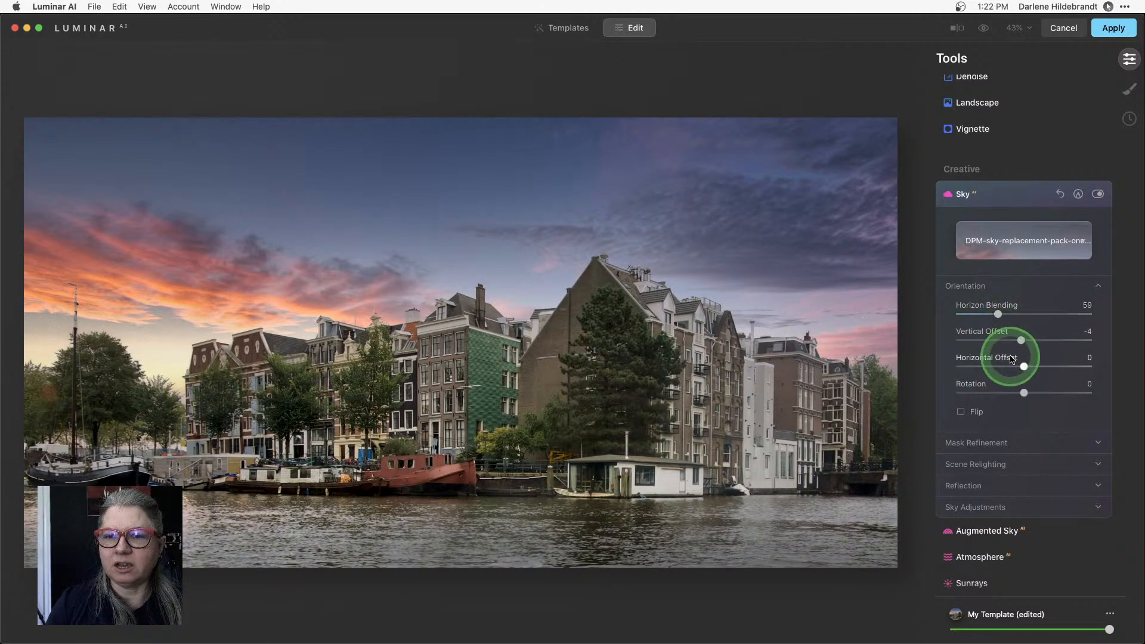
left_click_drag(1023, 366, 1023, 343)
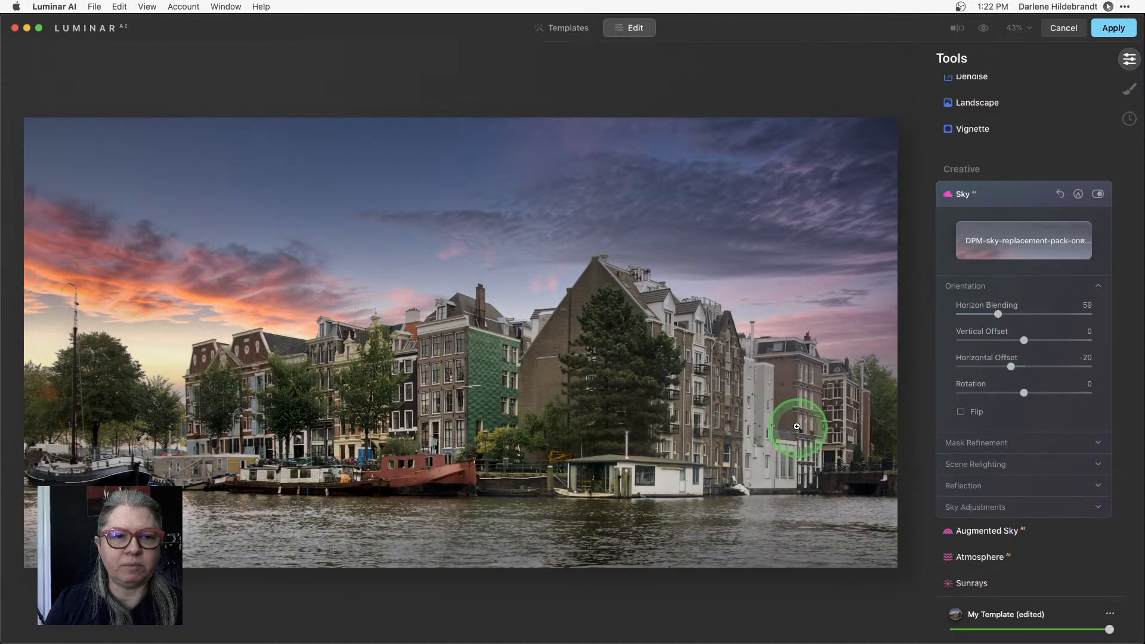
Try the Rotation and Flip options on the sky and restore its unrotated, unflipped orientation
left_click_drag(1023, 392, 988, 392)
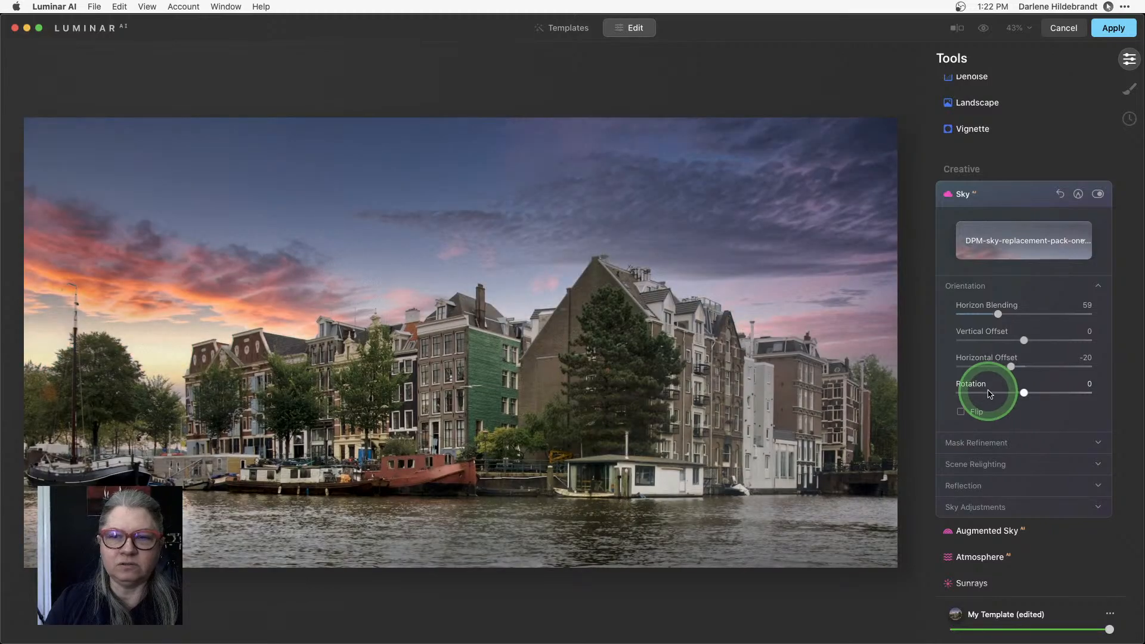
left_click(960, 416)
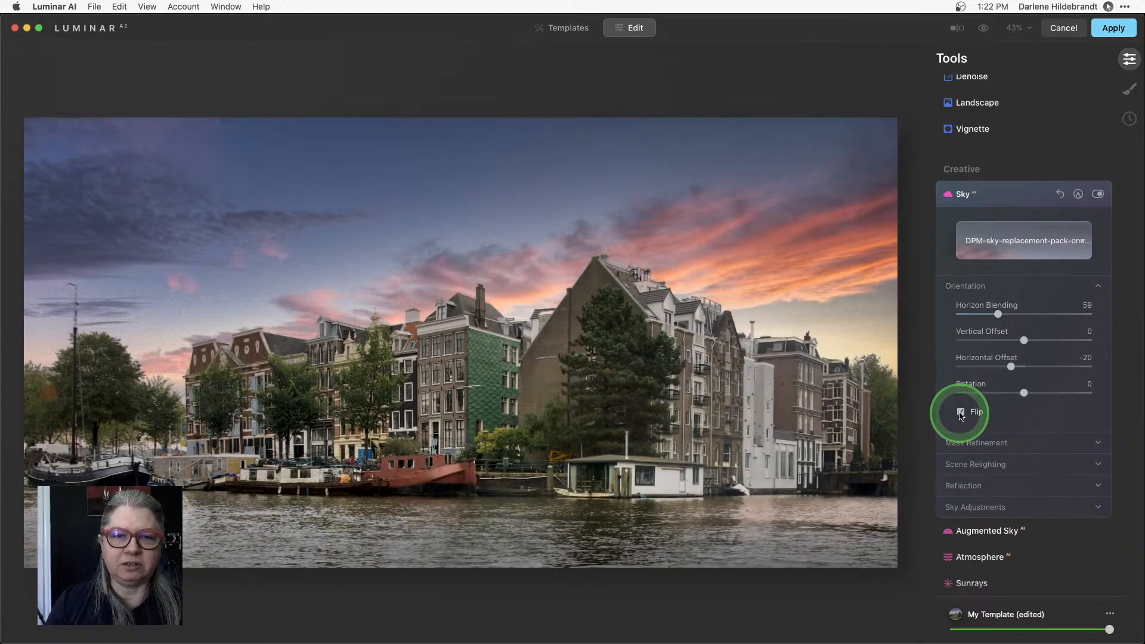
left_click(961, 413)
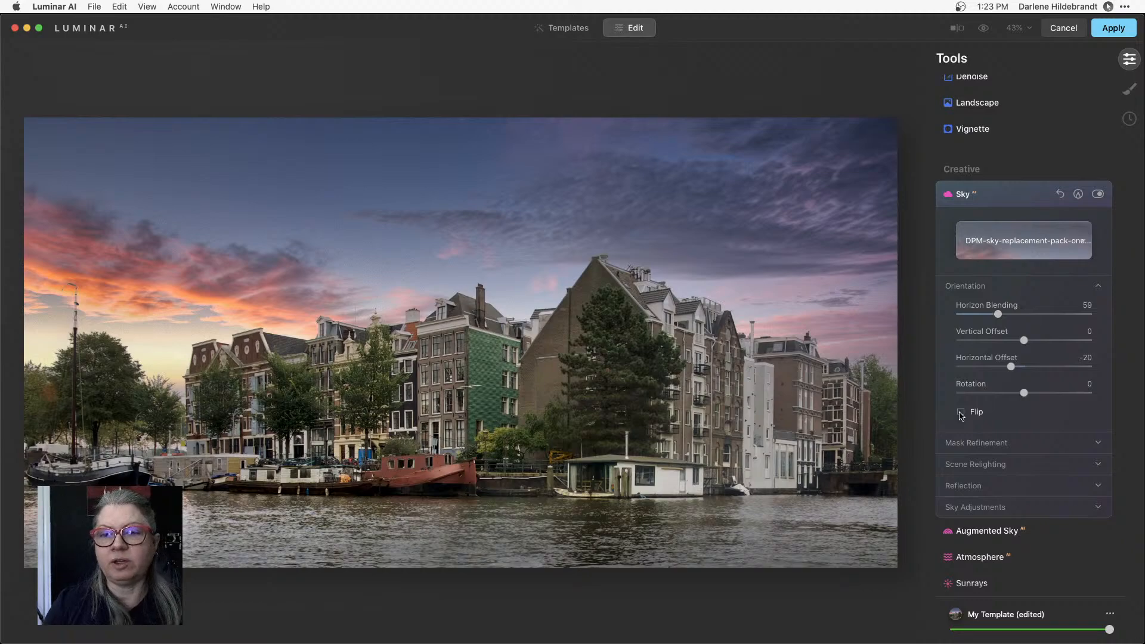
left_click(961, 412)
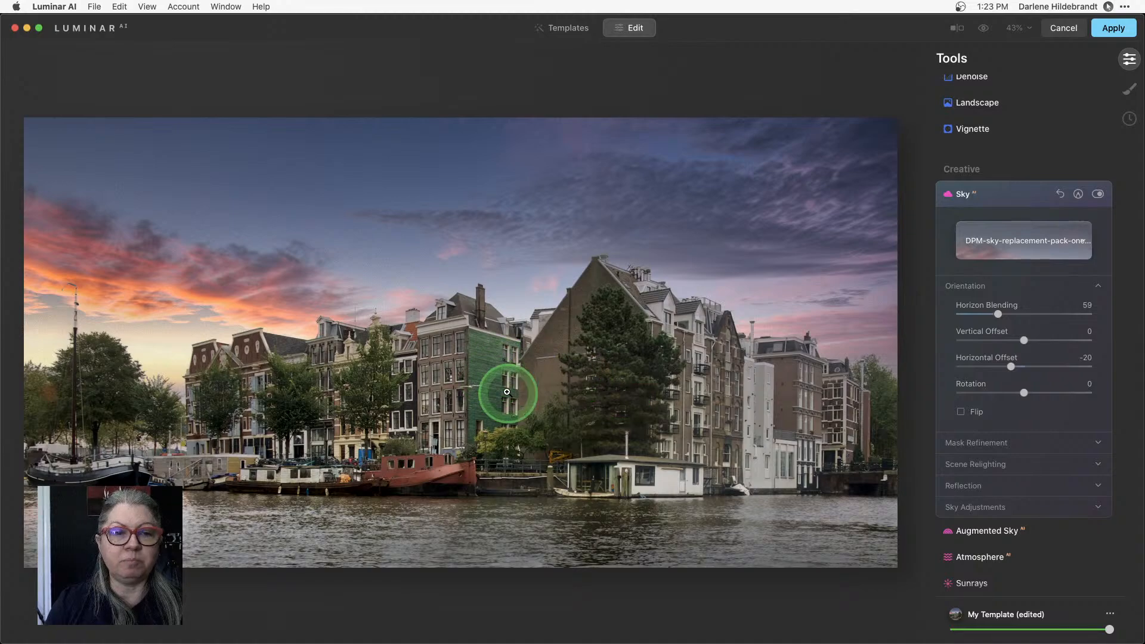
Relight the scene to match the sky with Relight Strength 78 and Relight Saturation 35
left_click(963, 463)
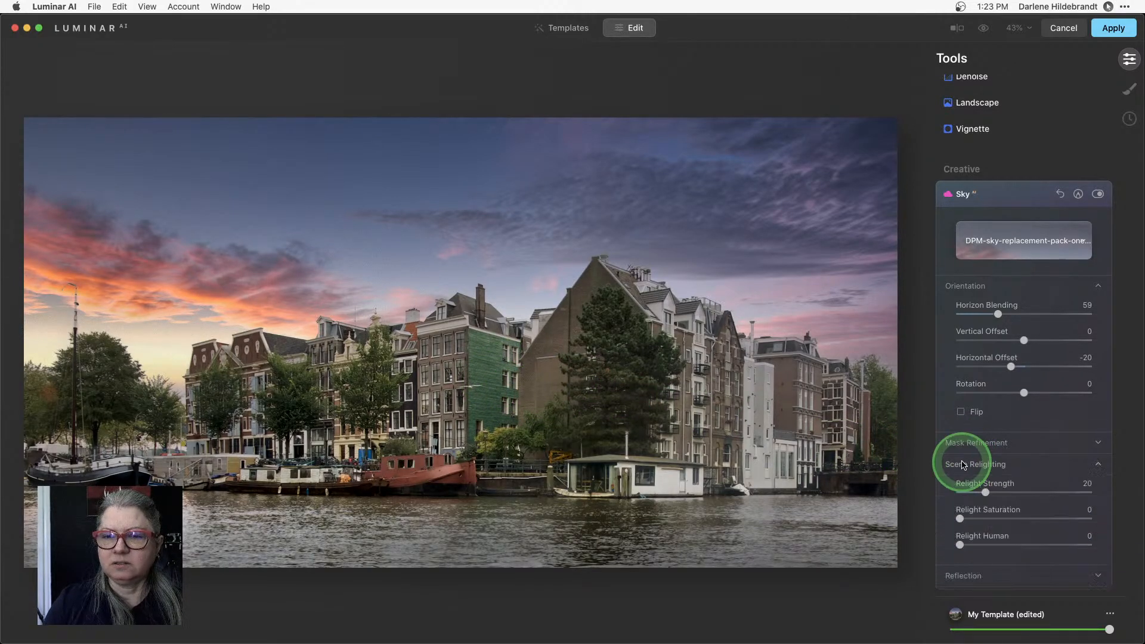
scroll(961, 463, "down", 3)
scroll(962, 463, "down", 3)
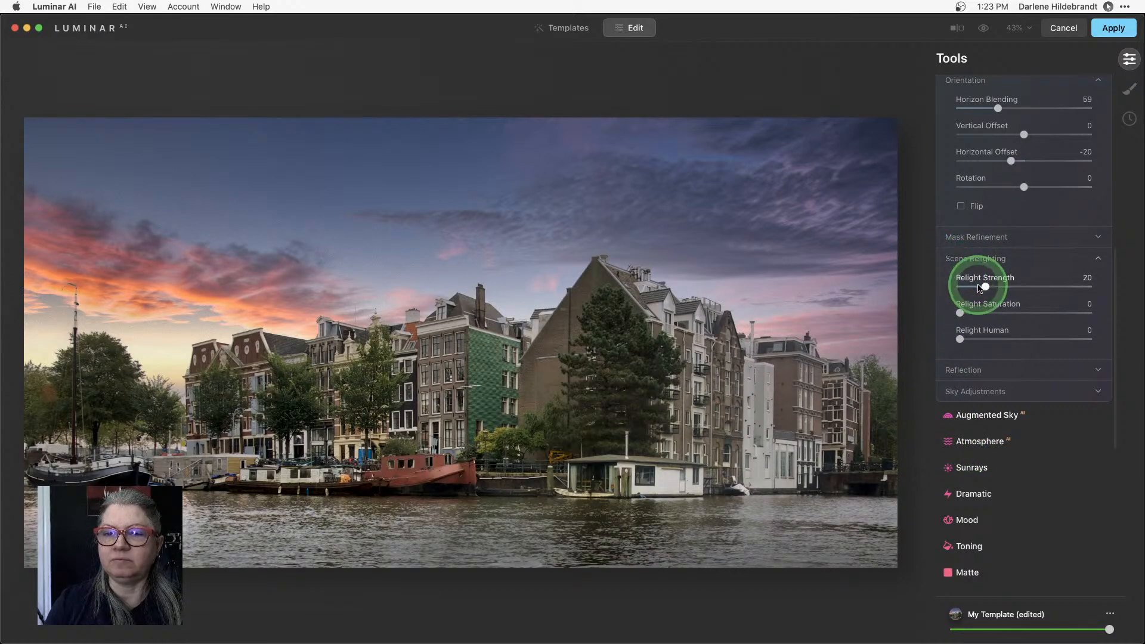
left_click_drag(986, 288, 1098, 285)
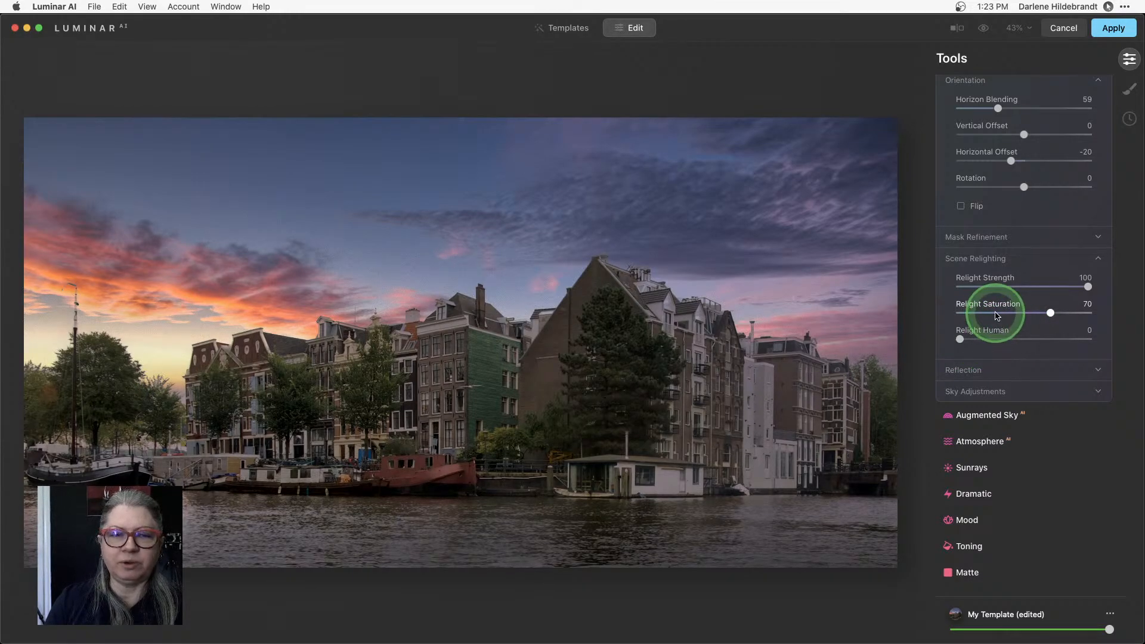
left_click_drag(1050, 313, 1057, 286)
left_click(1043, 287)
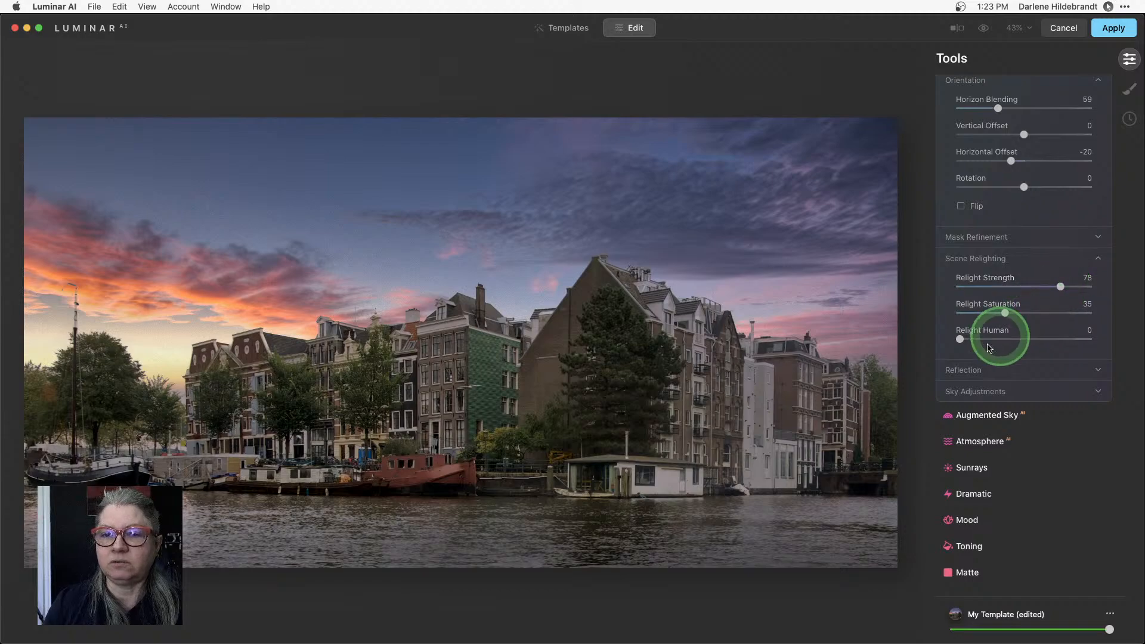
Set the sky's Reflection Amount in the water to 80 after trying 100 and temporarily flipping the sky
left_click(961, 393)
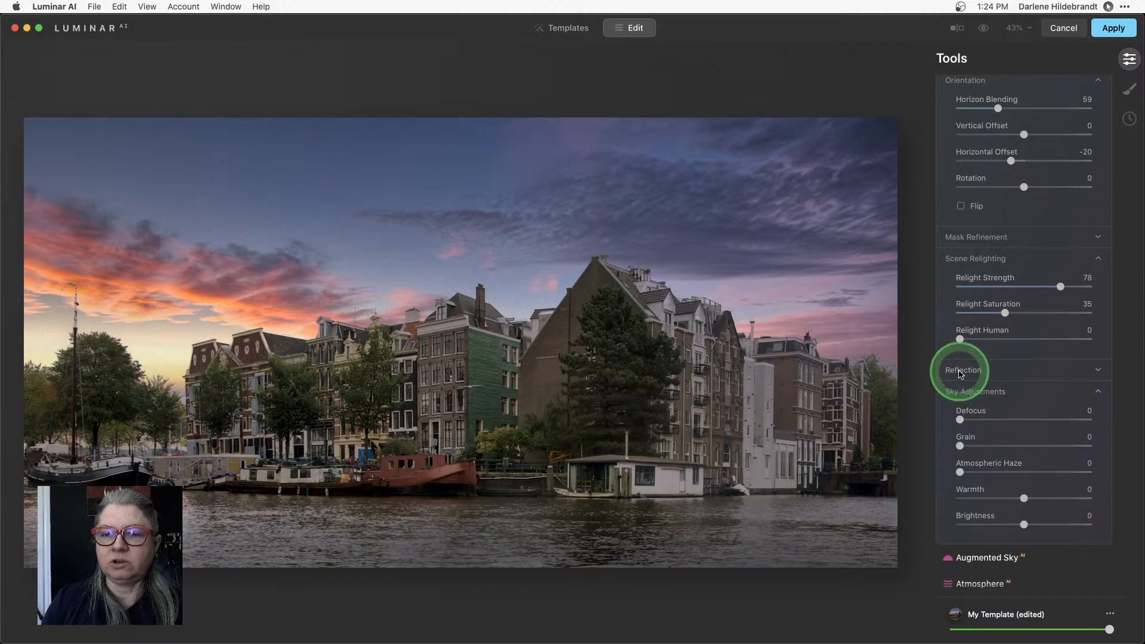
left_click(960, 371)
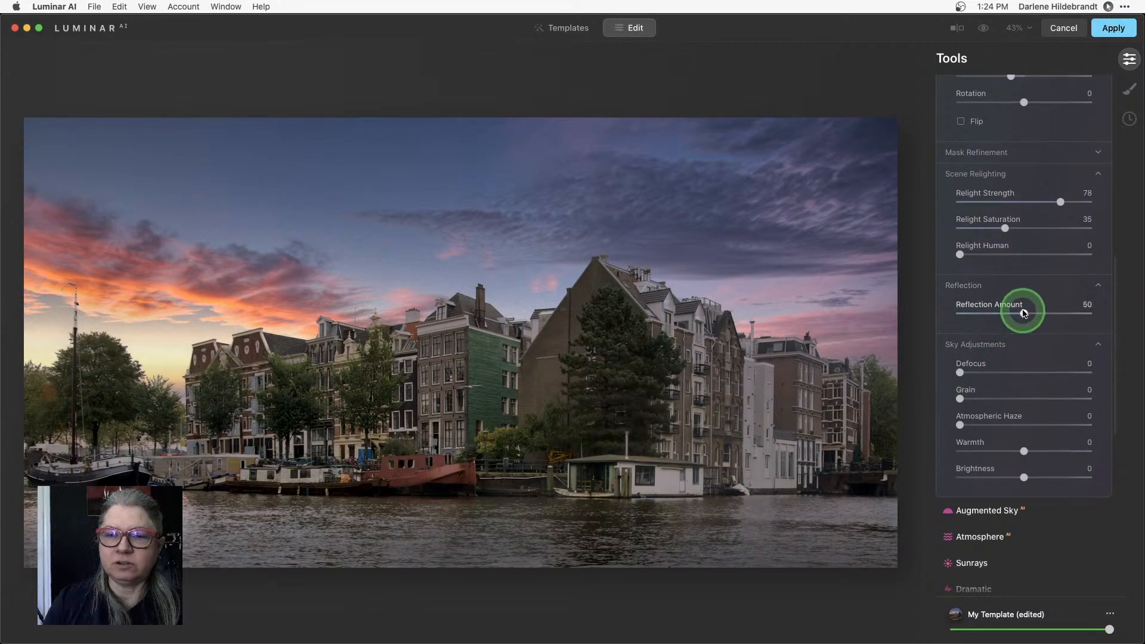
left_click_drag(1023, 312, 1103, 315)
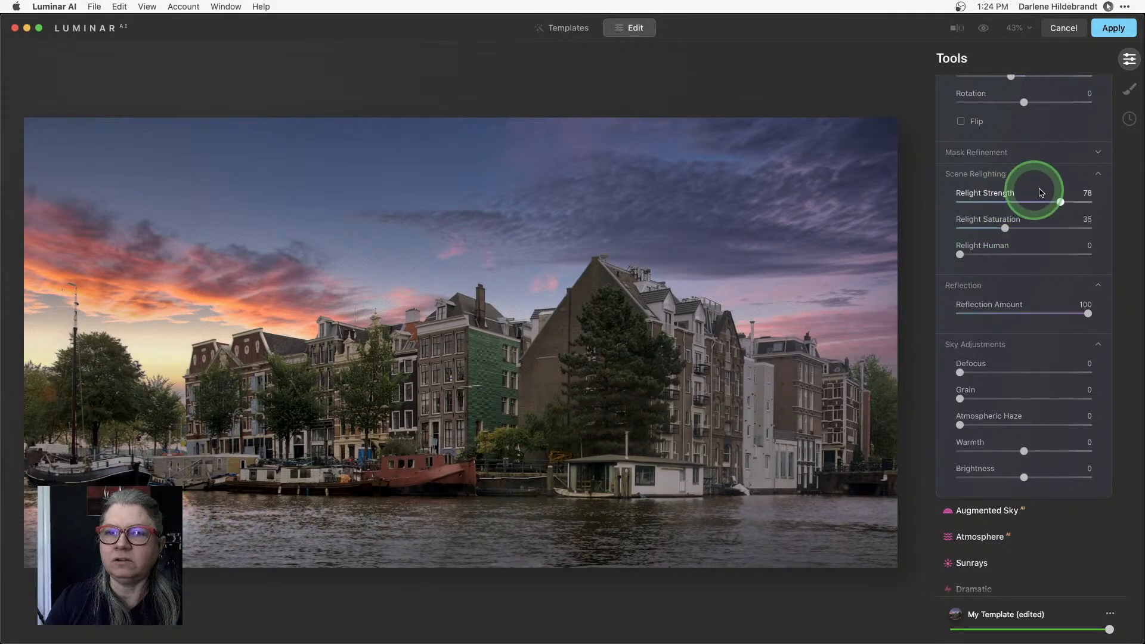
left_click(960, 122)
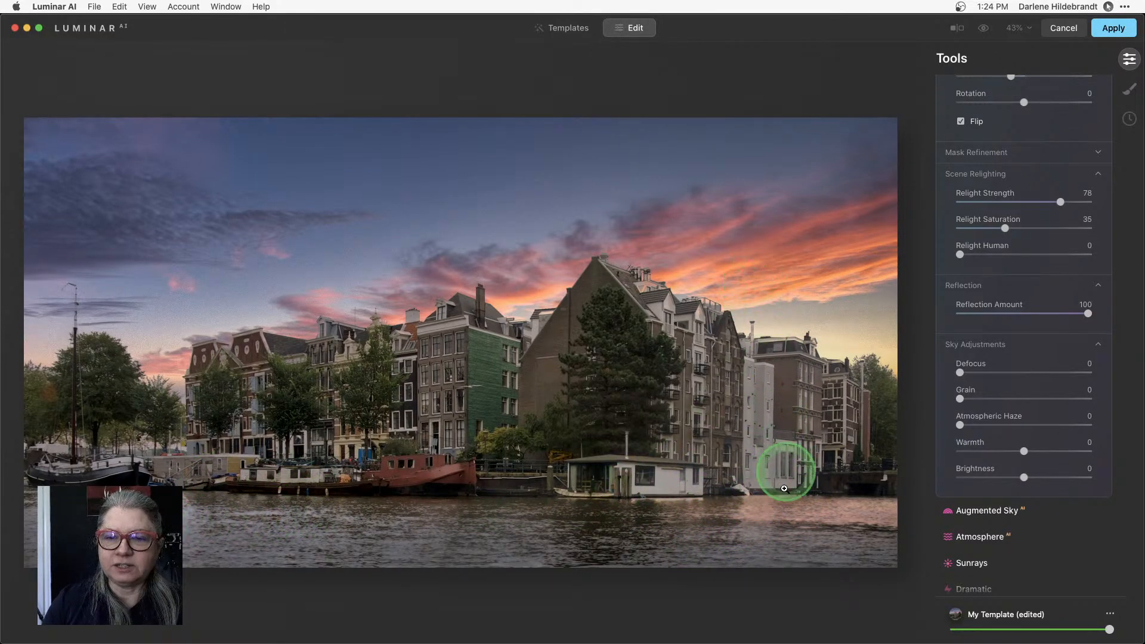
left_click(960, 122)
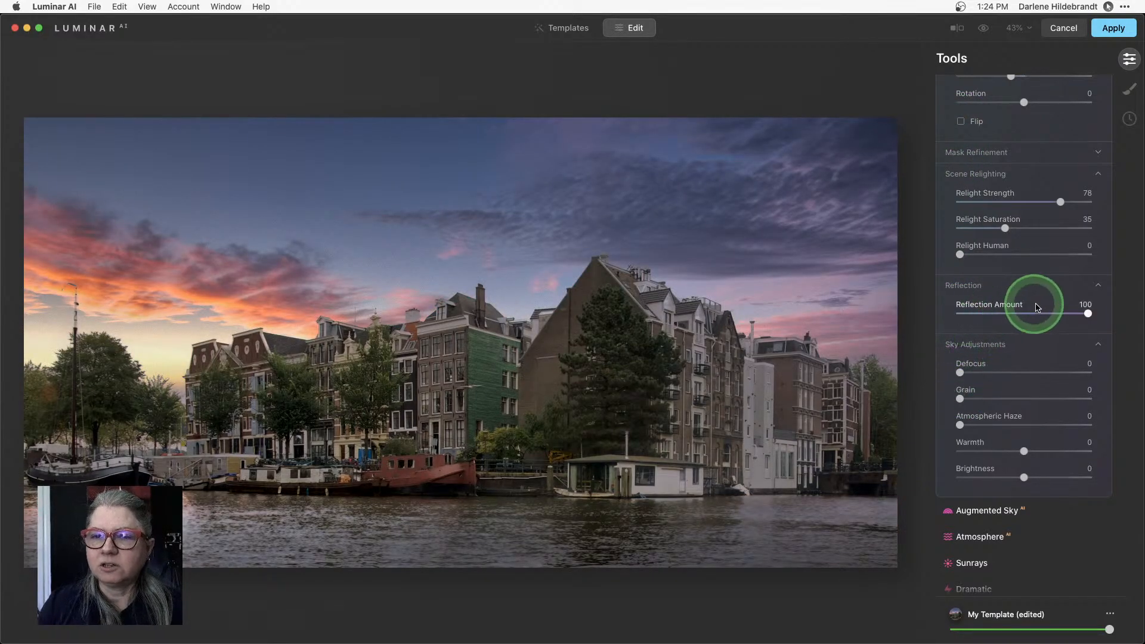
left_click_drag(1088, 313, 1069, 313)
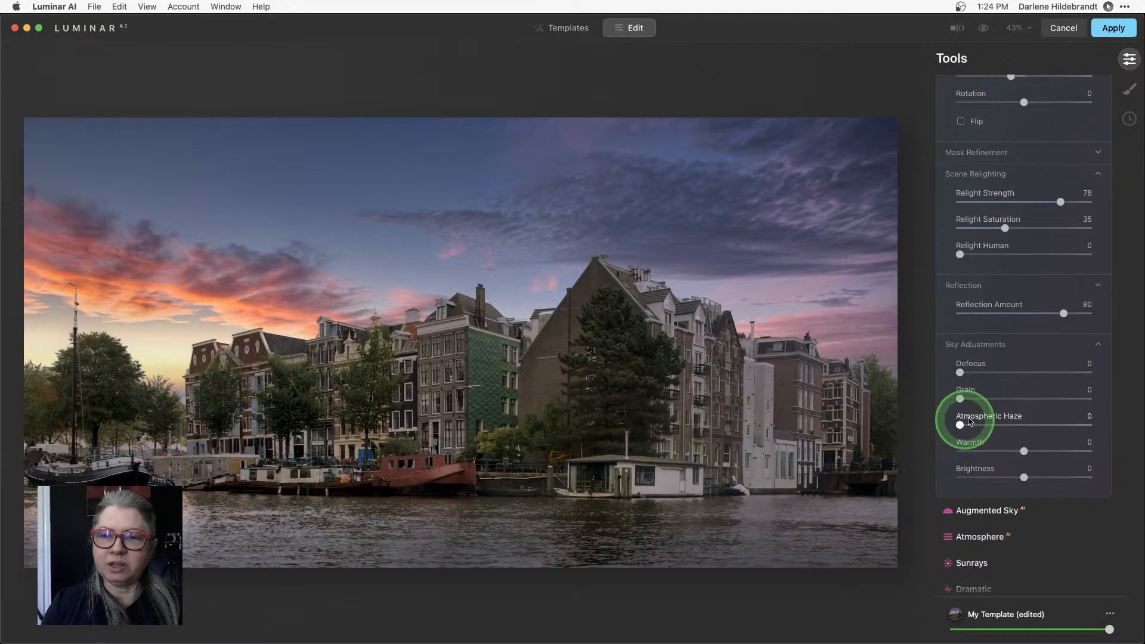
Try Atmospheric Haze 59, Warmth -42 and Brightness 30 on the sky, with Relight Strength 96 and Relight Saturation 85
left_click_drag(960, 425, 1059, 424)
left_click_drag(1065, 422, 1071, 418)
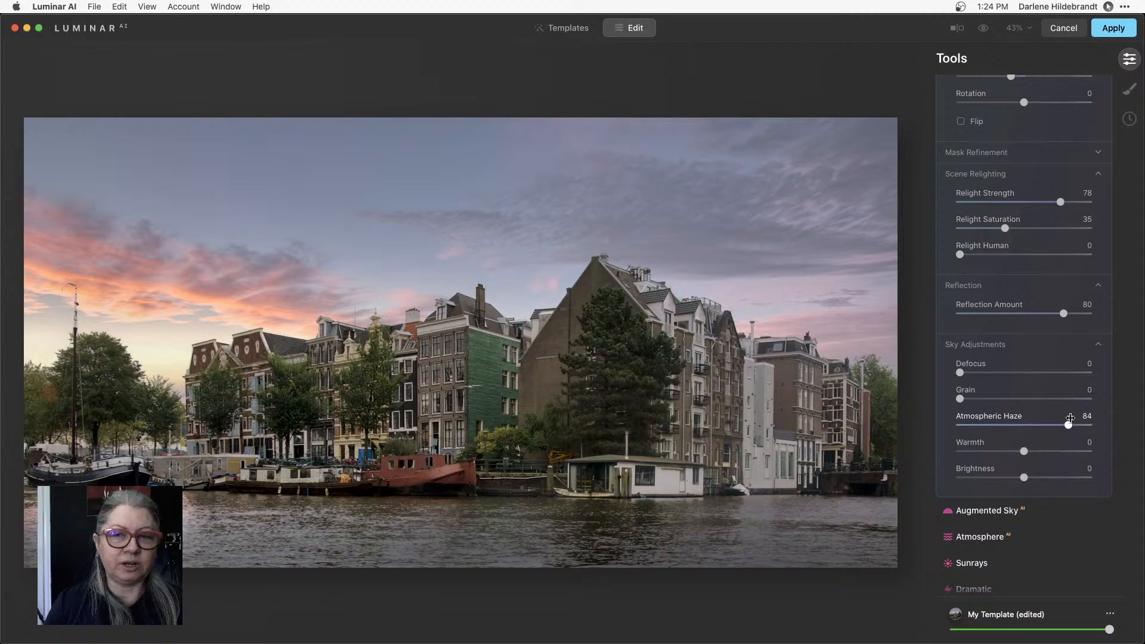
left_click(1070, 418)
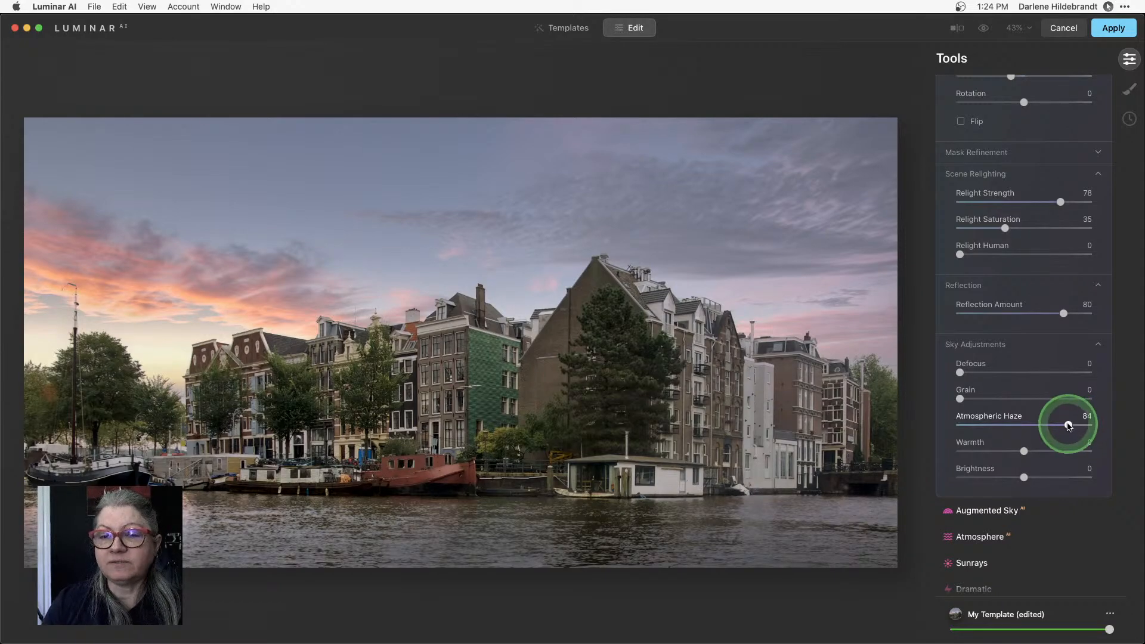
mouse_move(1070, 427)
left_mouse_down()
mouse_move(930, 427)
mouse_move(1049, 427)
left_mouse_up()
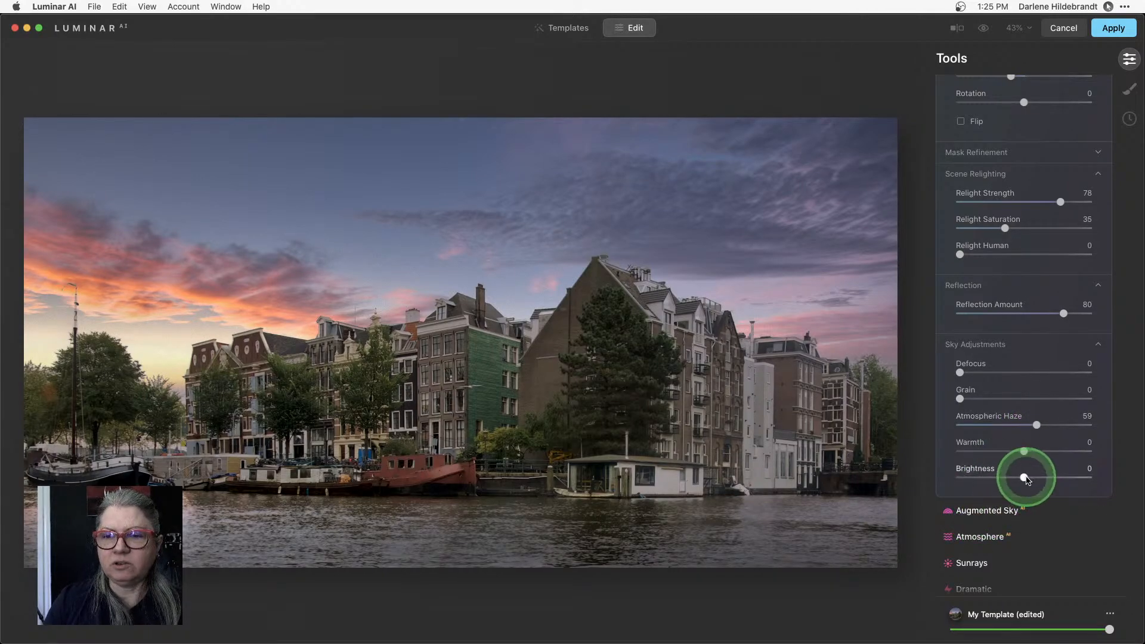
left_click_drag(1025, 477, 1001, 456)
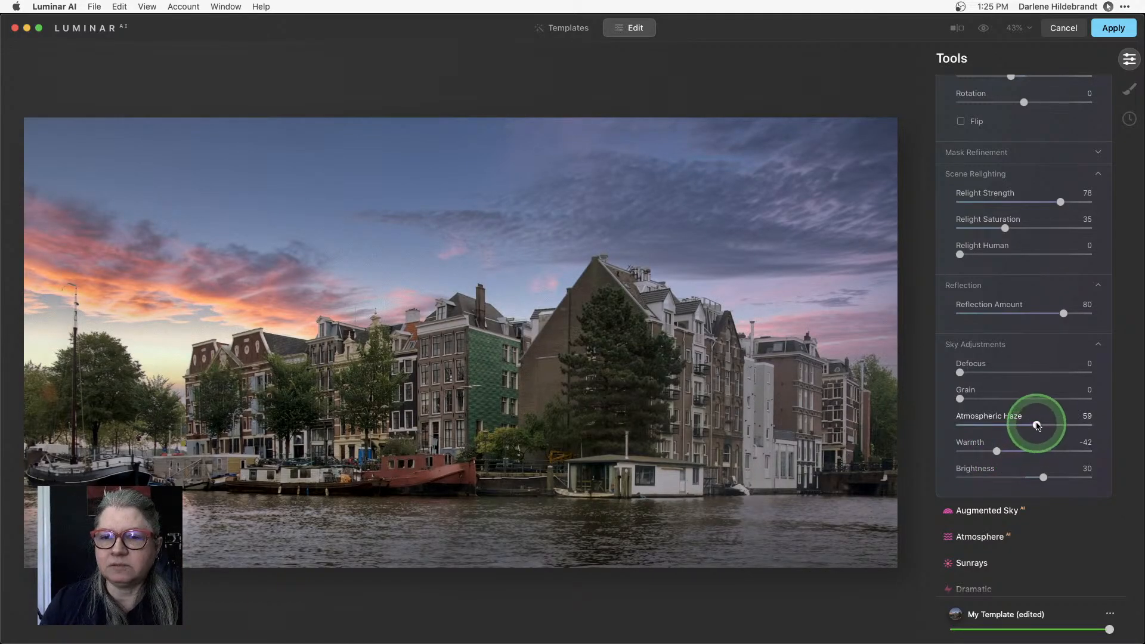
left_click_drag(1053, 207, 1084, 200)
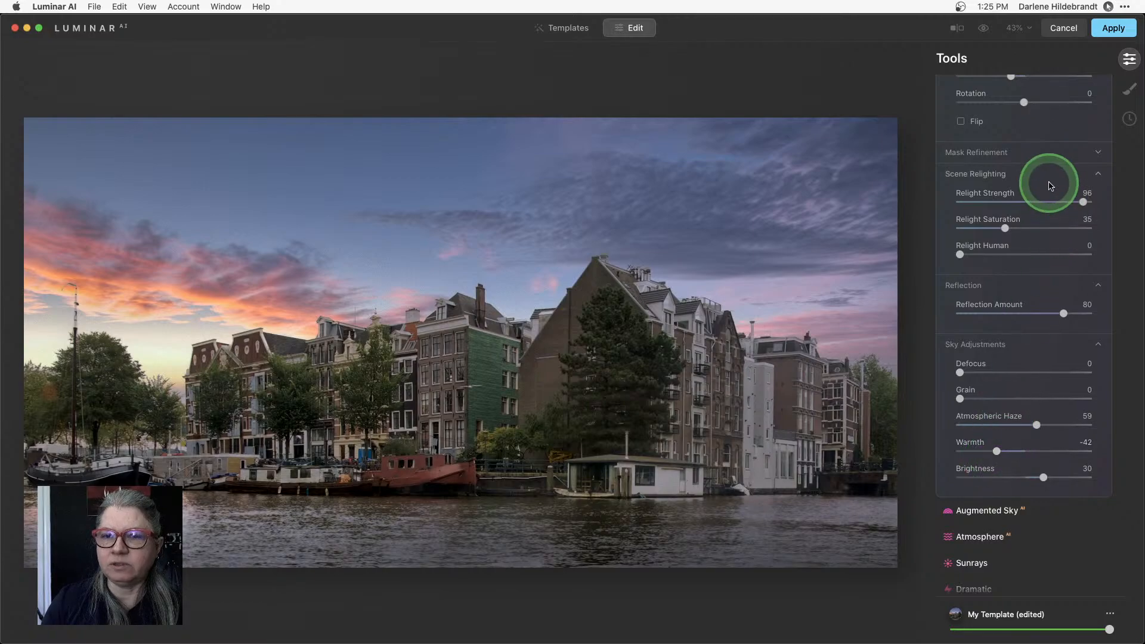
left_click(1070, 228)
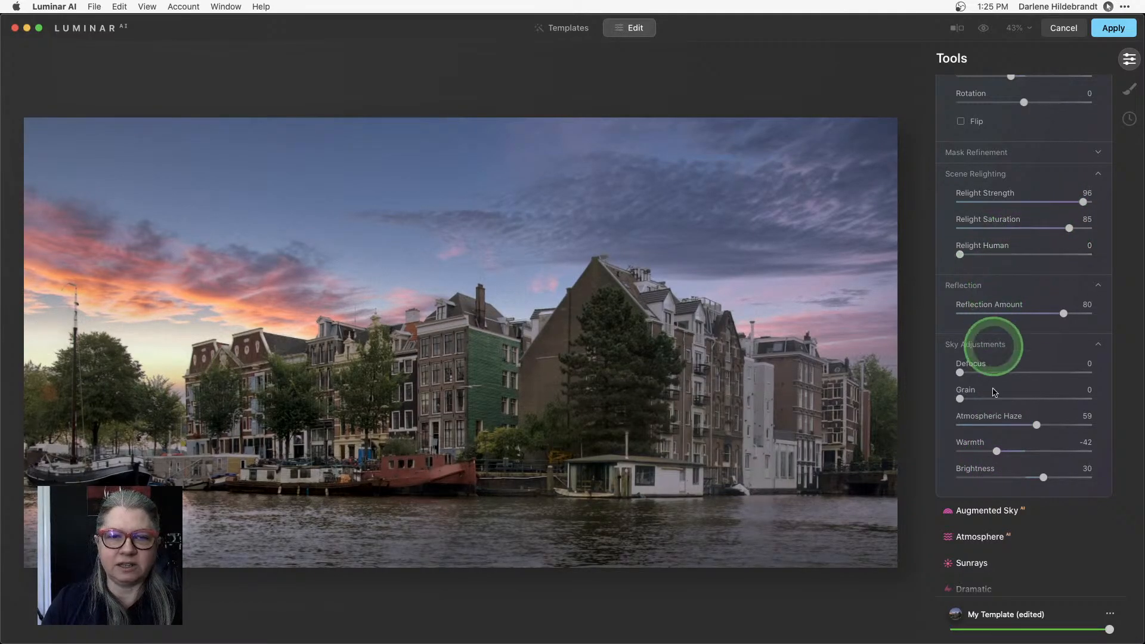
Refine the sky adjustments to Atmospheric Haze 53, Warmth -30 and Brightness 0
mouse_move(1043, 477)
left_mouse_down()
mouse_move(1078, 471)
mouse_move(941, 473)
mouse_move(1062, 475)
left_mouse_up()
left_click_drag(1036, 425, 1007, 452)
left_click_drag(1062, 477, 1038, 477)
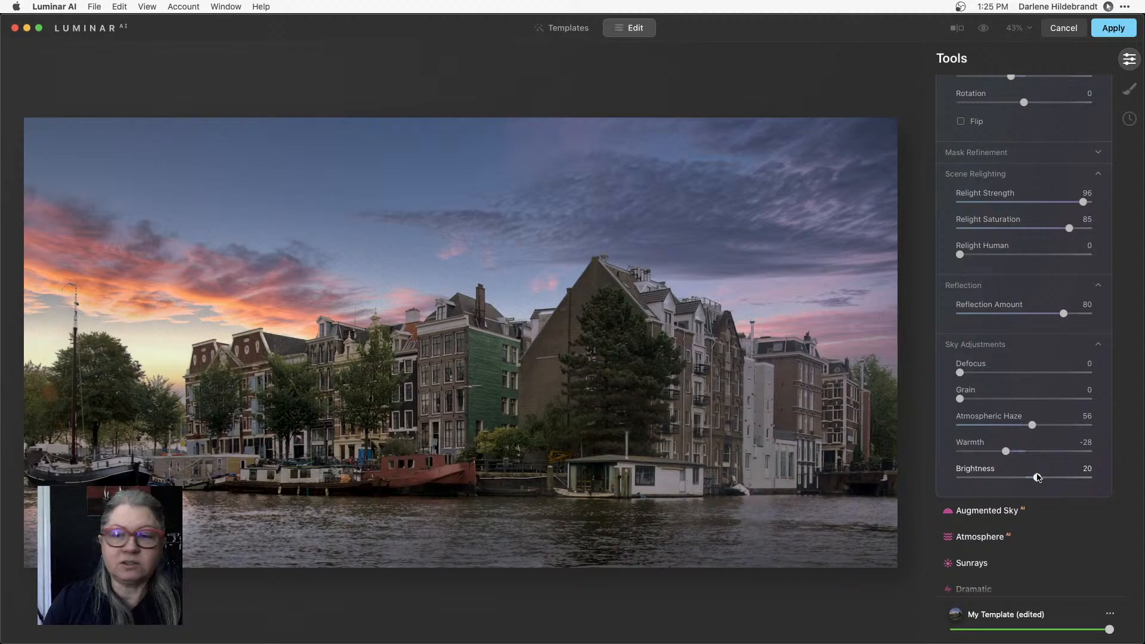
left_click_drag(1006, 451, 1010, 451)
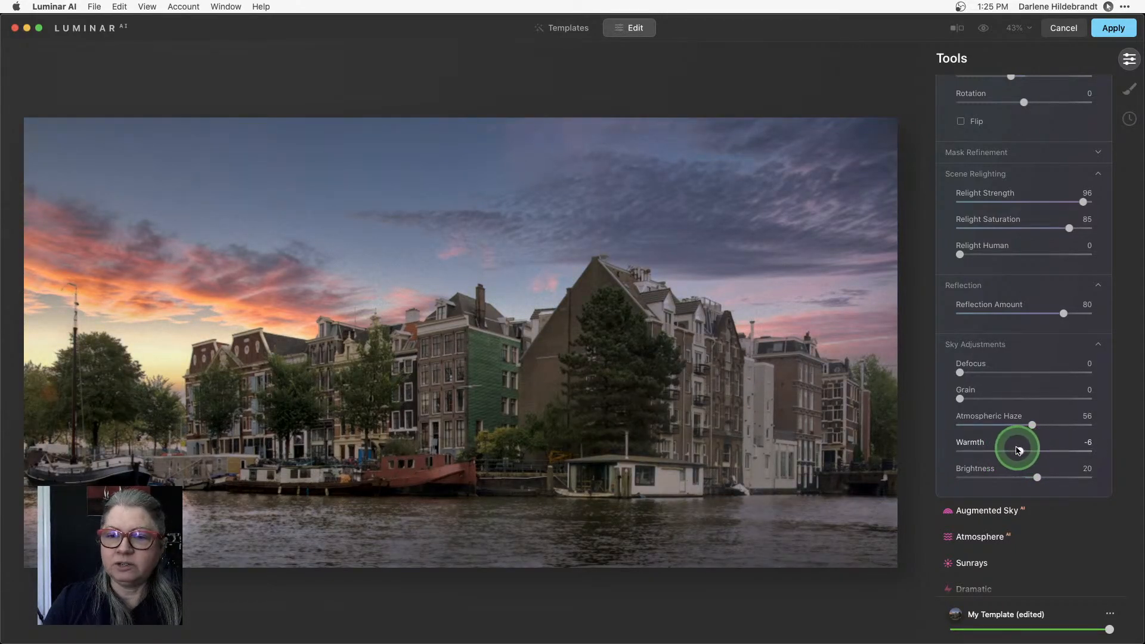
left_click_drag(1005, 451, 1029, 425)
left_click_drag(1037, 478, 1038, 479)
Set the scene's Relight Strength to 69 and Relight Saturation to 62, and close the Sky tool
left_click(1047, 203)
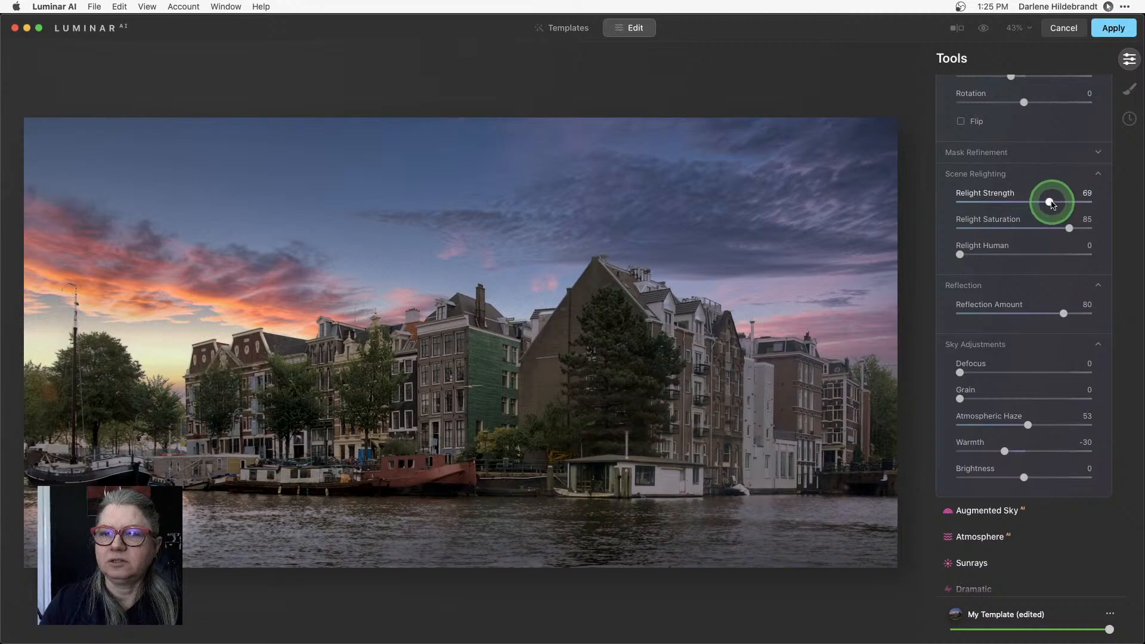
left_click(1042, 229)
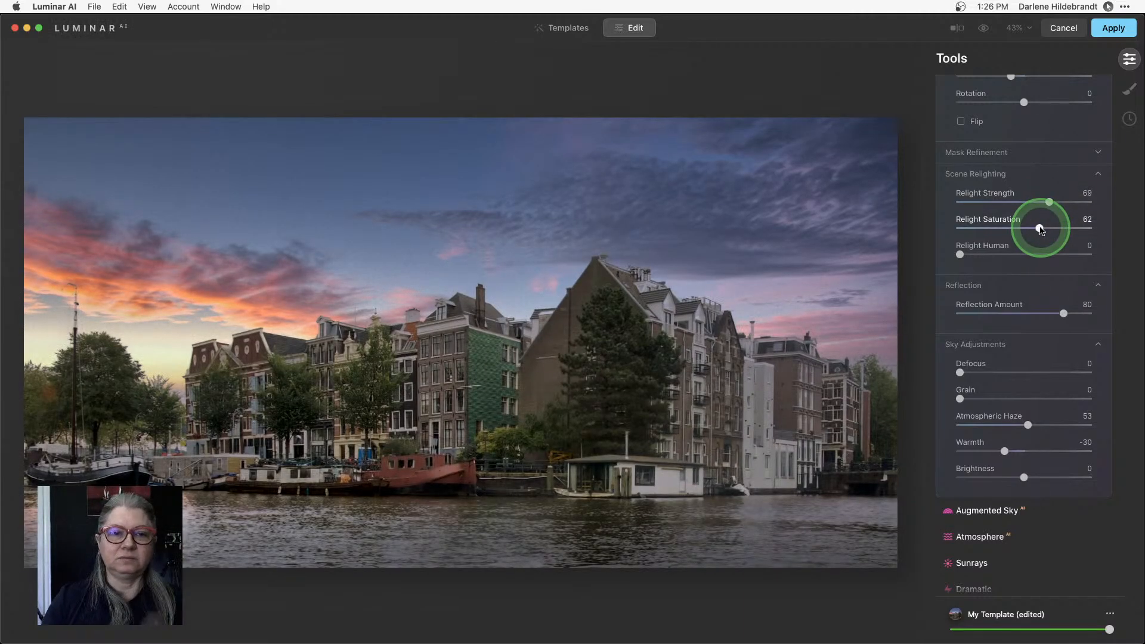
scroll(966, 146, "up", 5)
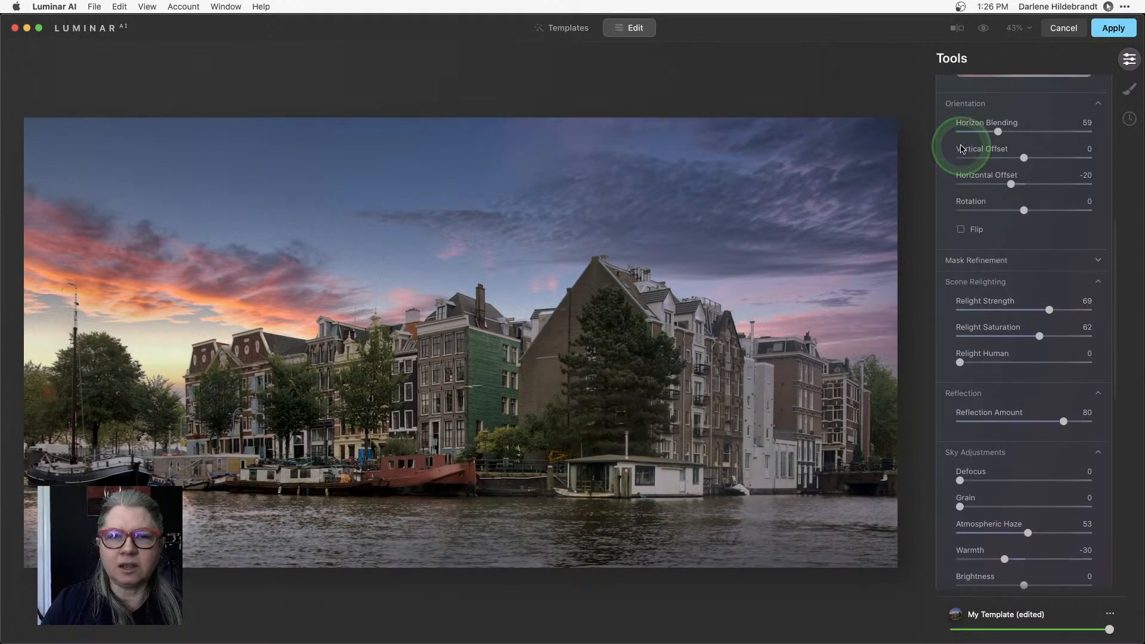
scroll(981, 153, "up", 5)
left_click(994, 167)
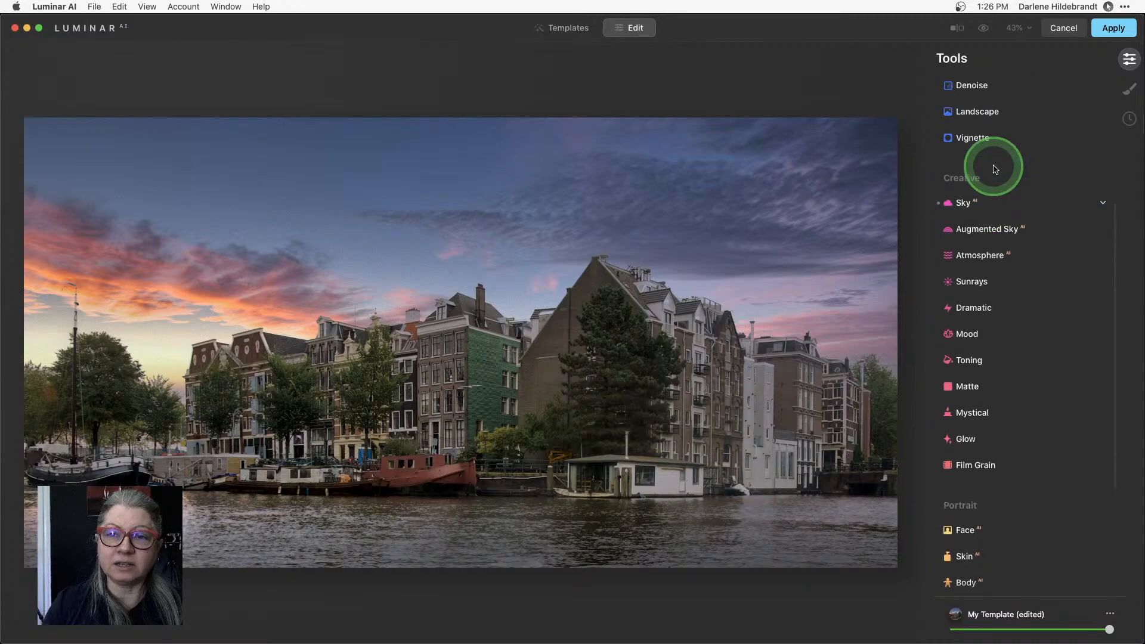
Enhance the photo with Accent 54 and Sky Enhancer 11, after trying Sky Enhancer at 76
scroll(995, 169, "up", 4)
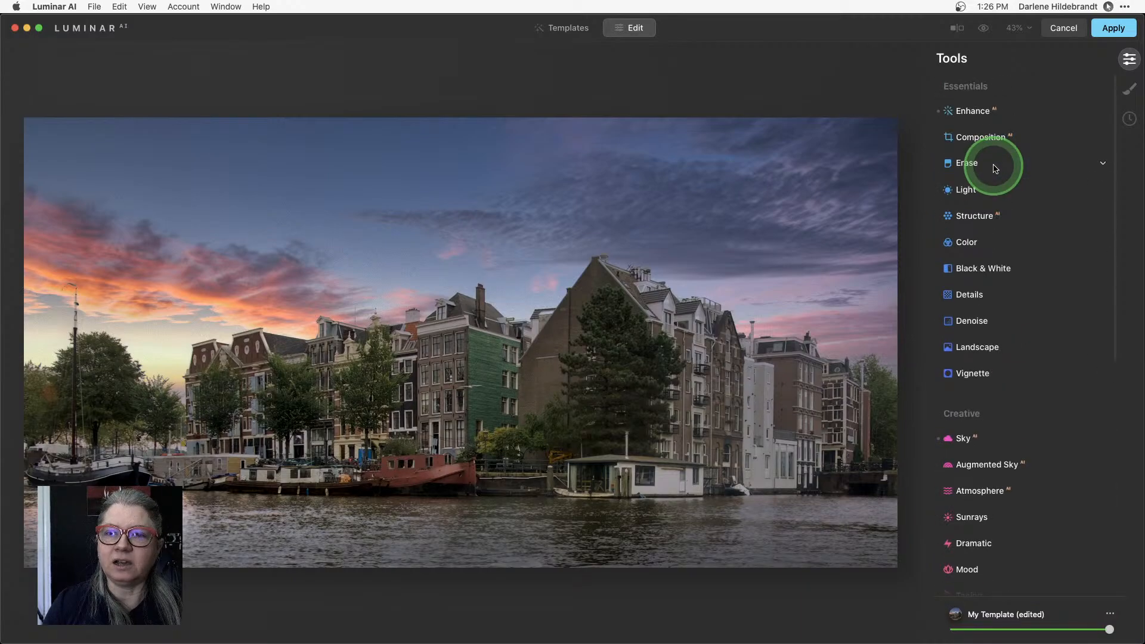
left_click(1020, 115)
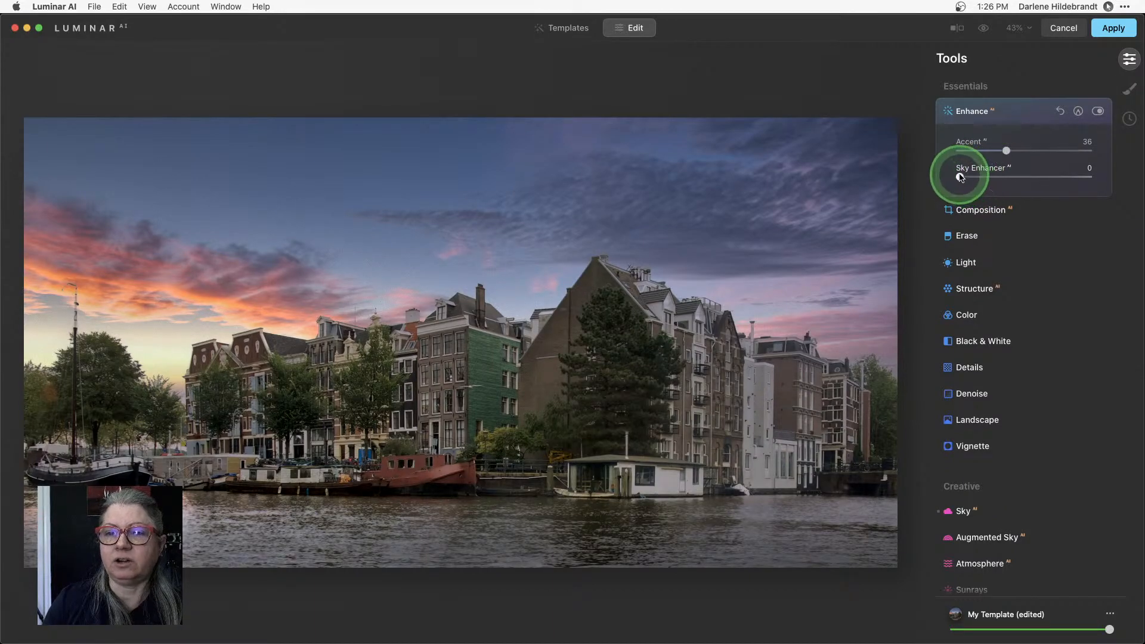
left_click_drag(960, 177, 1060, 178)
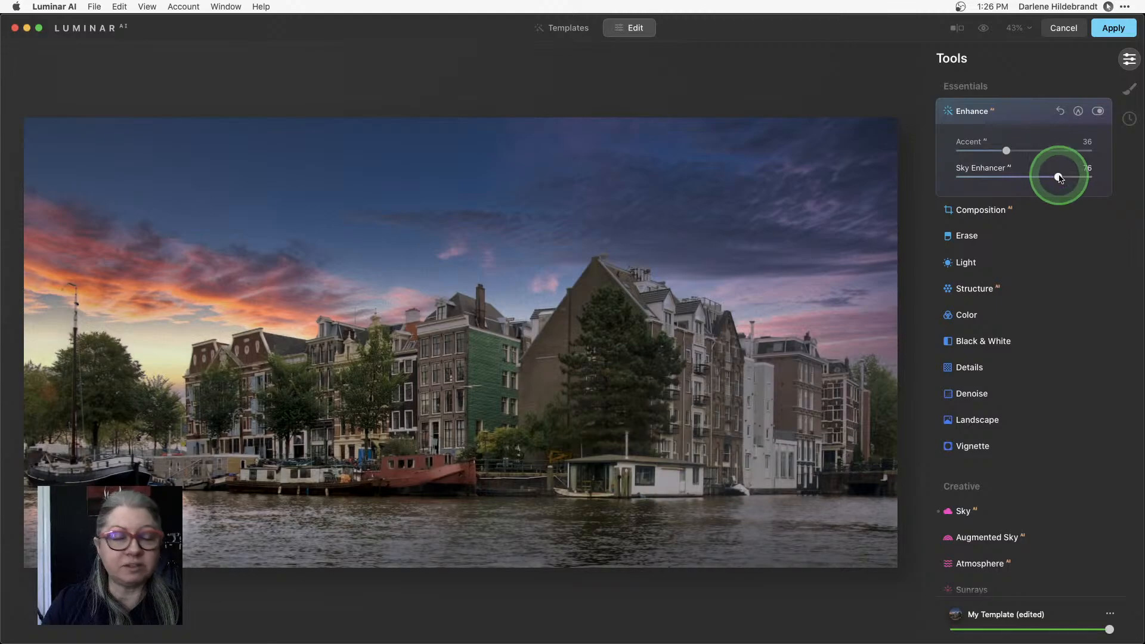
left_click_drag(1059, 178, 930, 176)
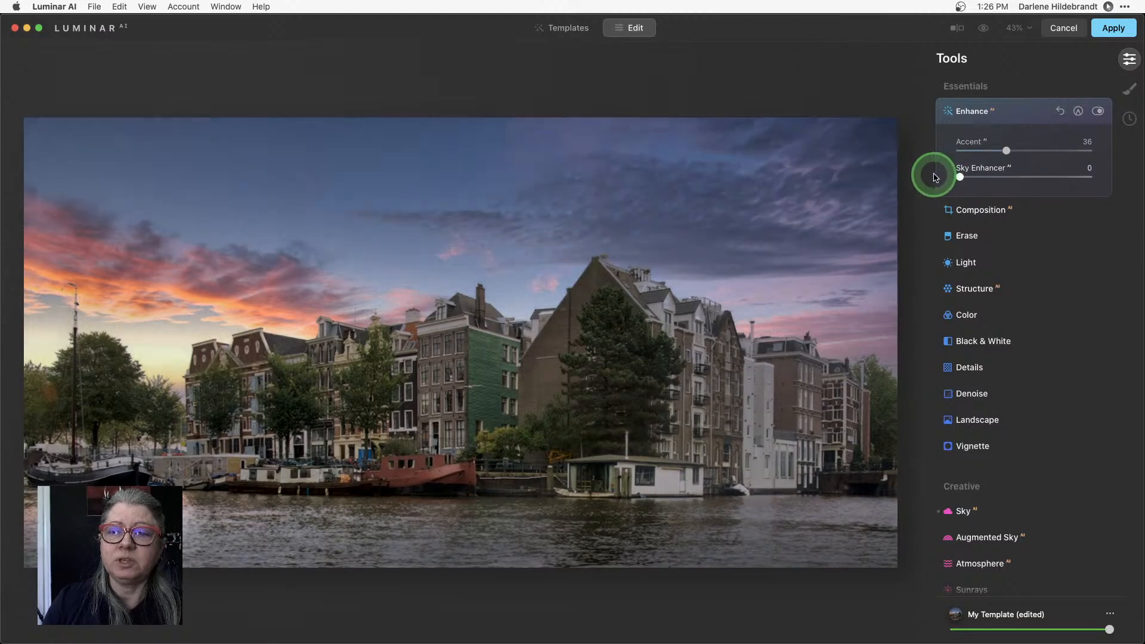
left_click_drag(1007, 150, 1034, 152)
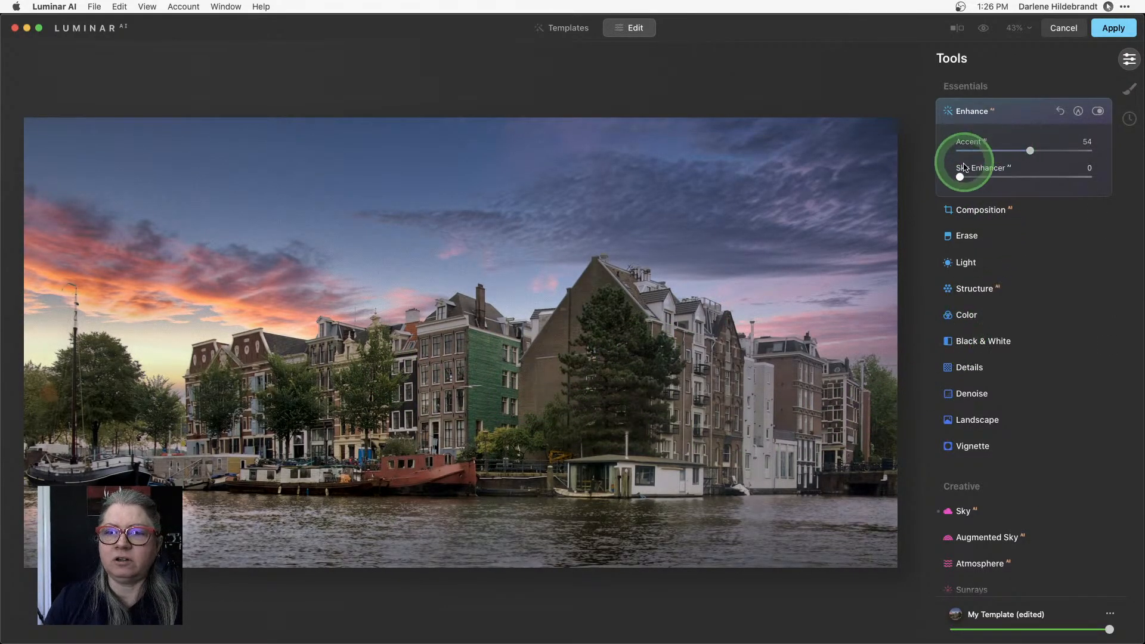
left_click_drag(959, 176, 979, 176)
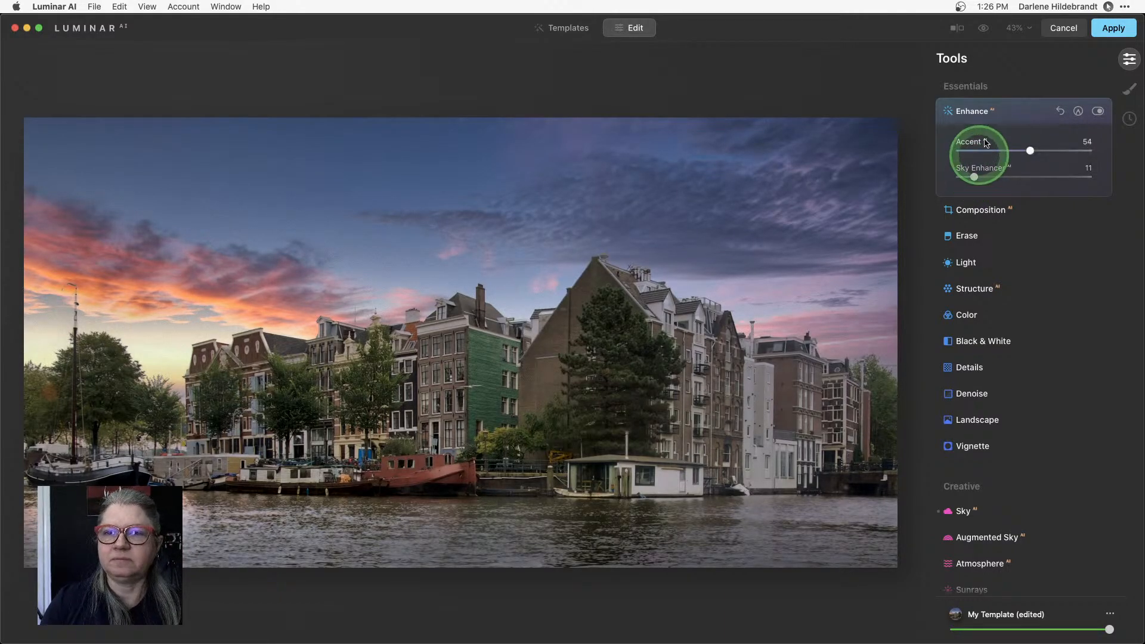
left_click(1024, 108)
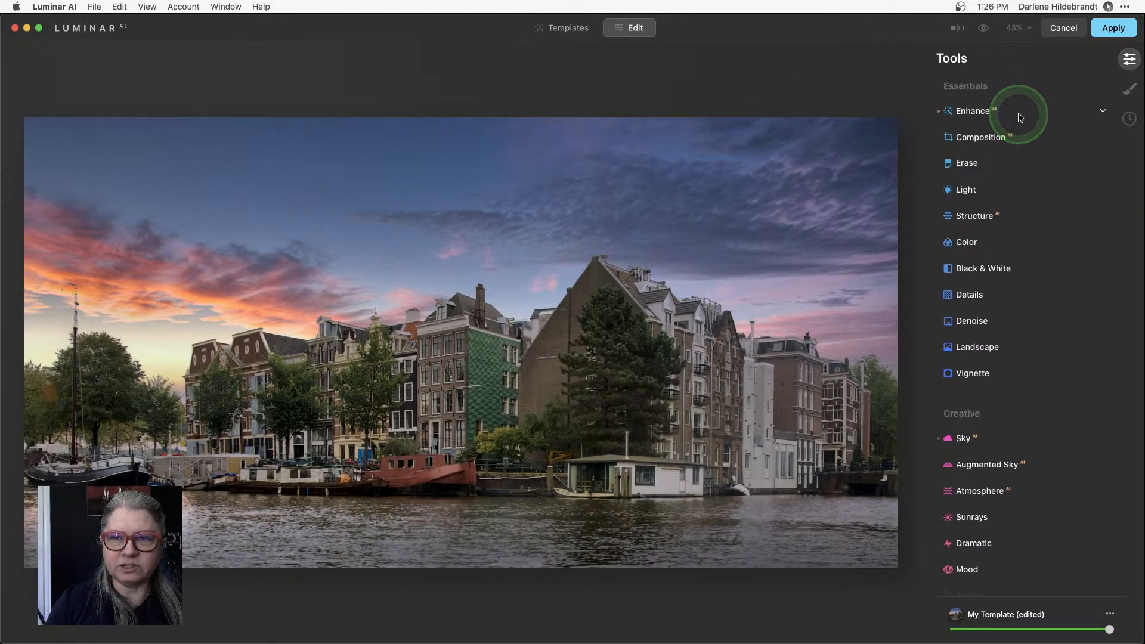
Compare the original and edited photo in the split before/after view, and return to the normal view
left_click(958, 28)
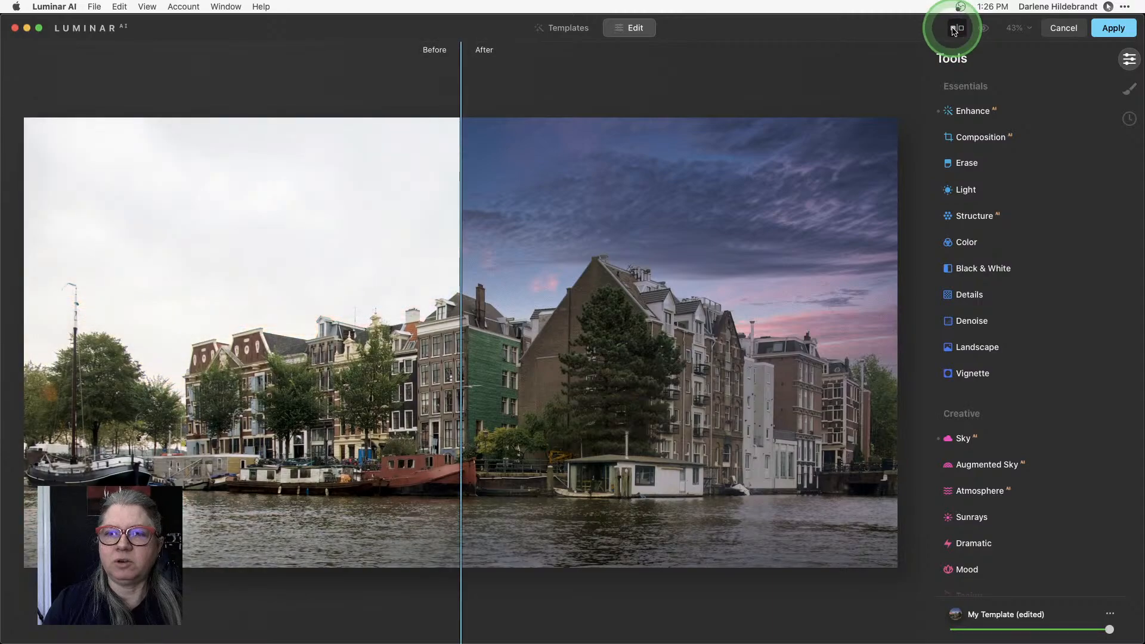
left_click_drag(451, 224, 46, 291)
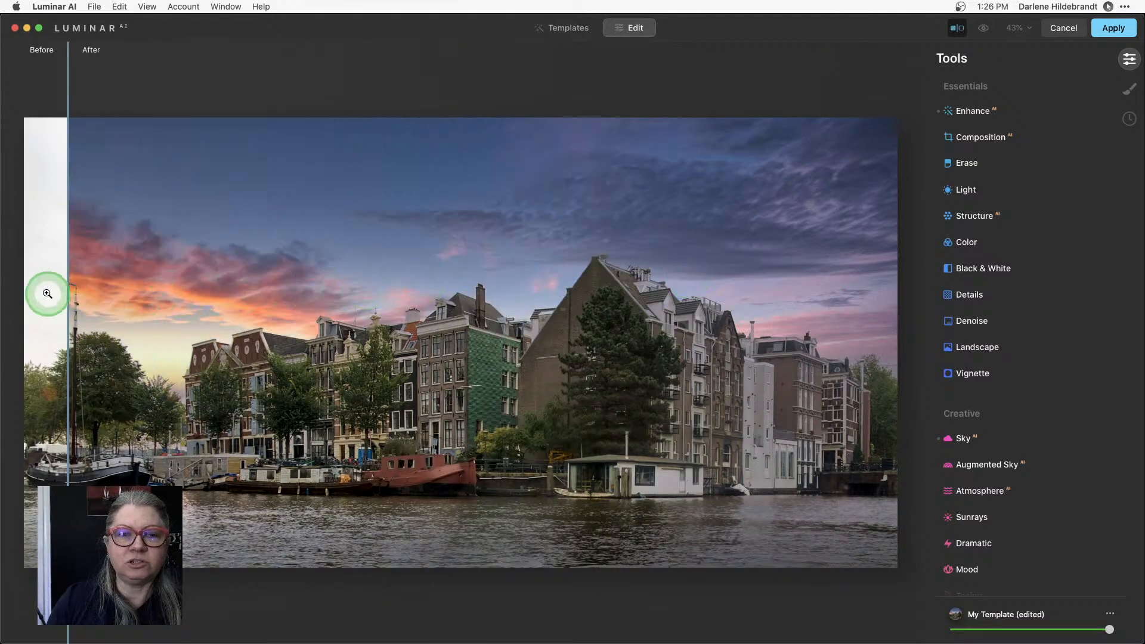
left_click(956, 28)
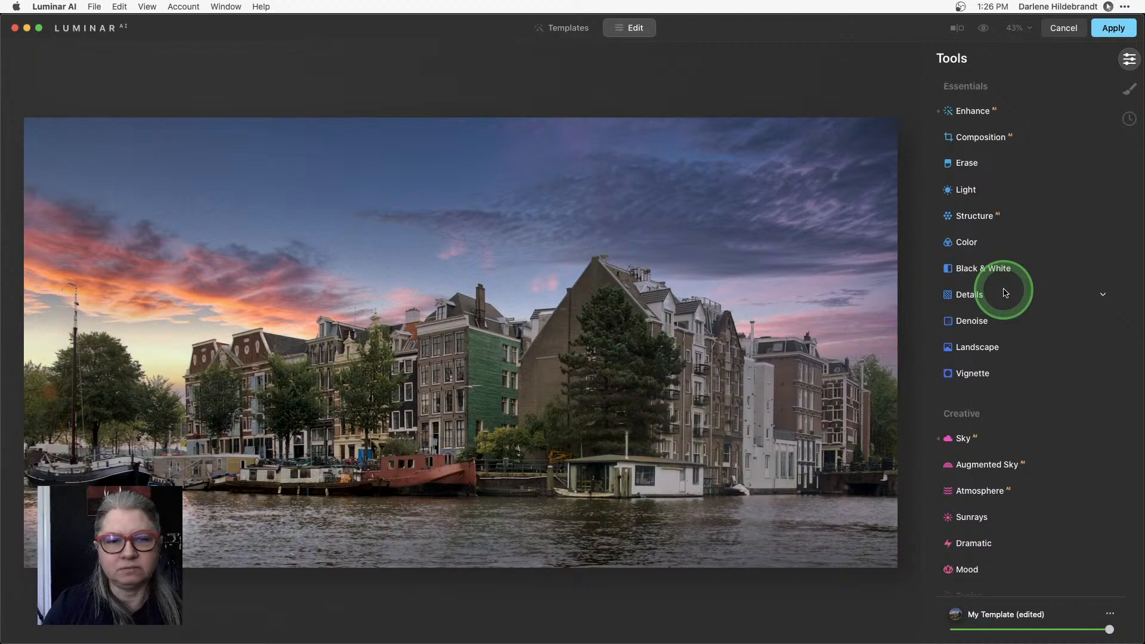
Apply the Smokey LUT with the Mood tool at Amount 18, and toggle the tool's effect to compare
scroll(1006, 293, "down", 5)
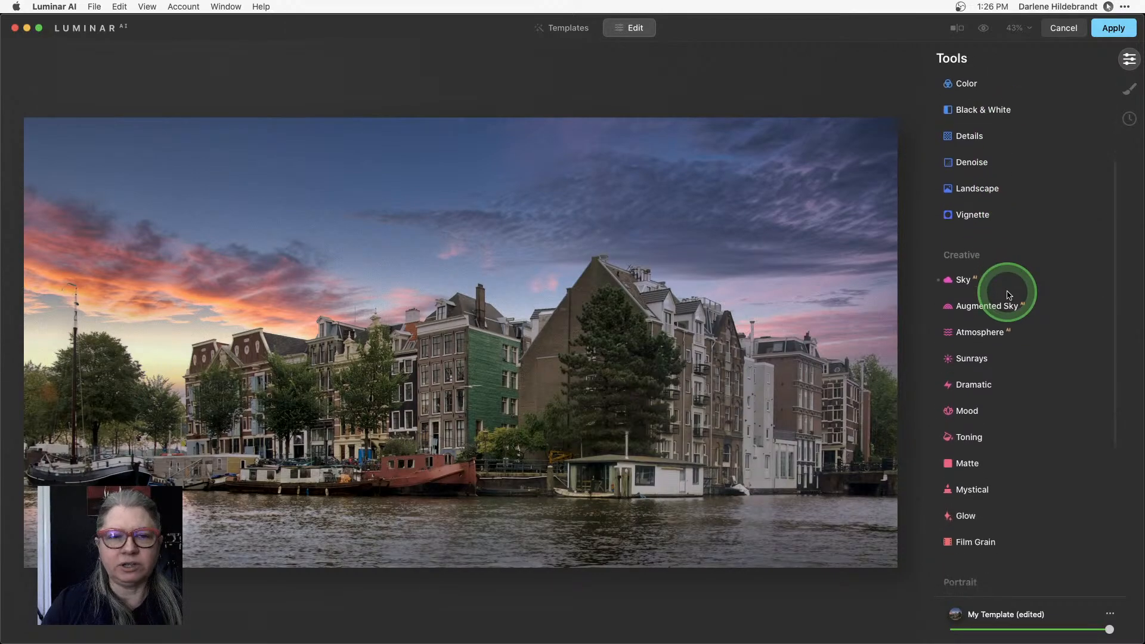
scroll(1006, 290, "down", 1)
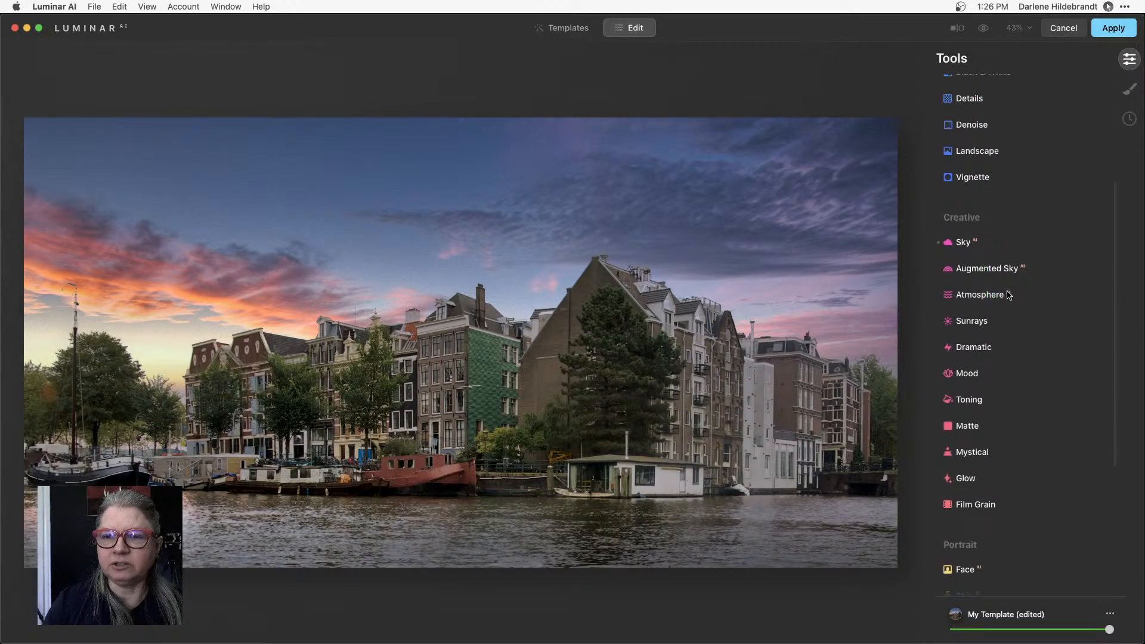
left_click(967, 373)
scroll(970, 374, "down", 4)
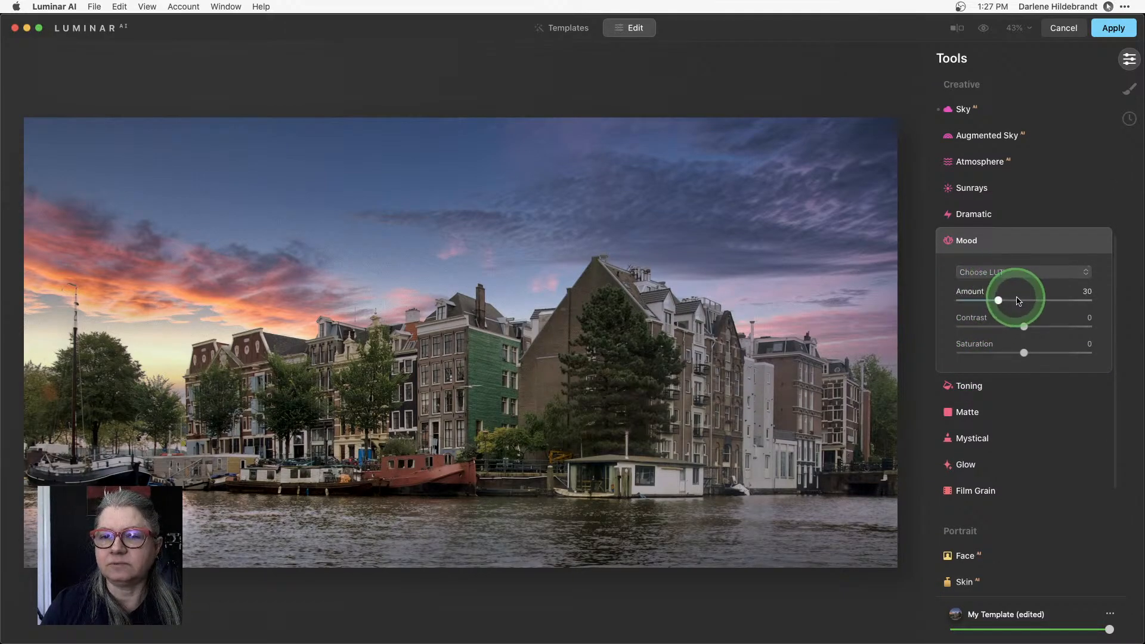
left_click(1000, 273)
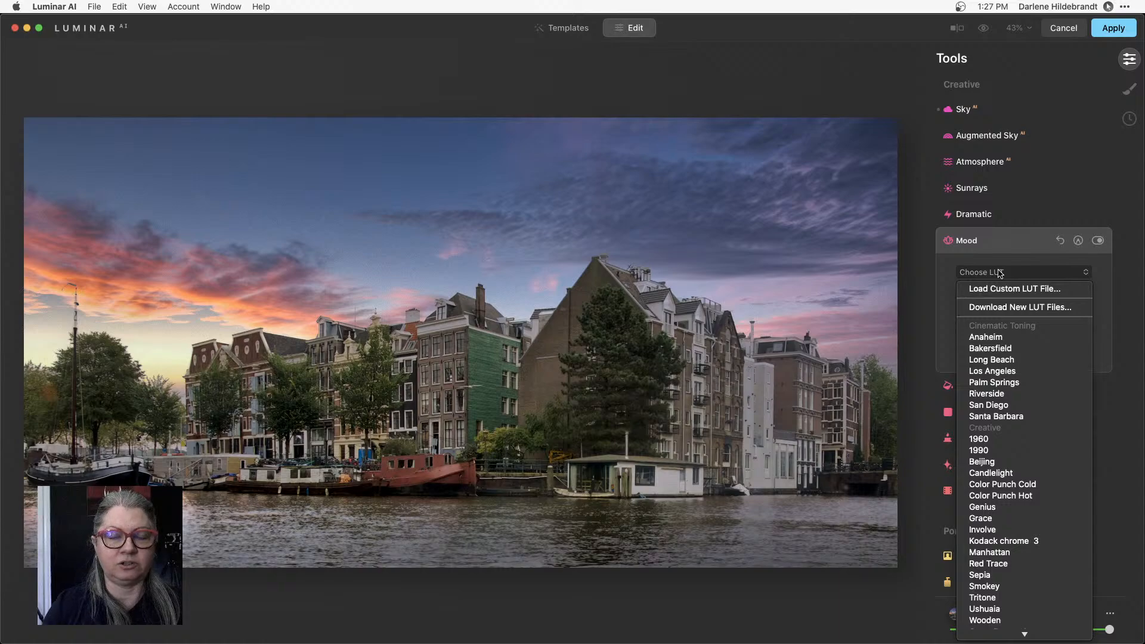
left_click_drag(999, 273, 988, 424)
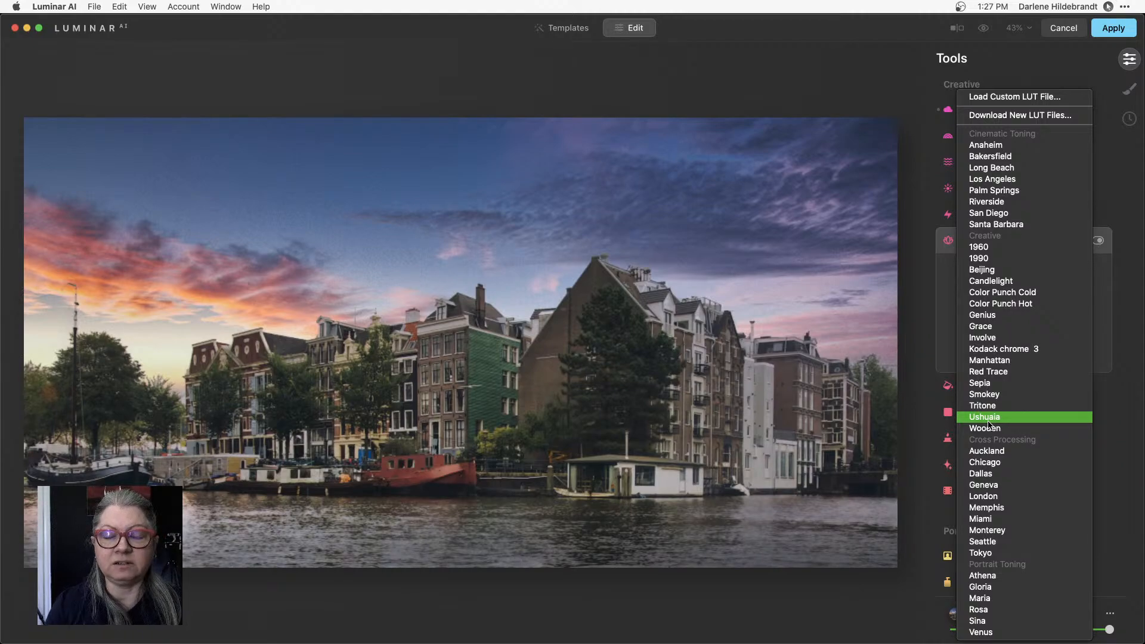
left_click_drag(988, 425, 986, 396)
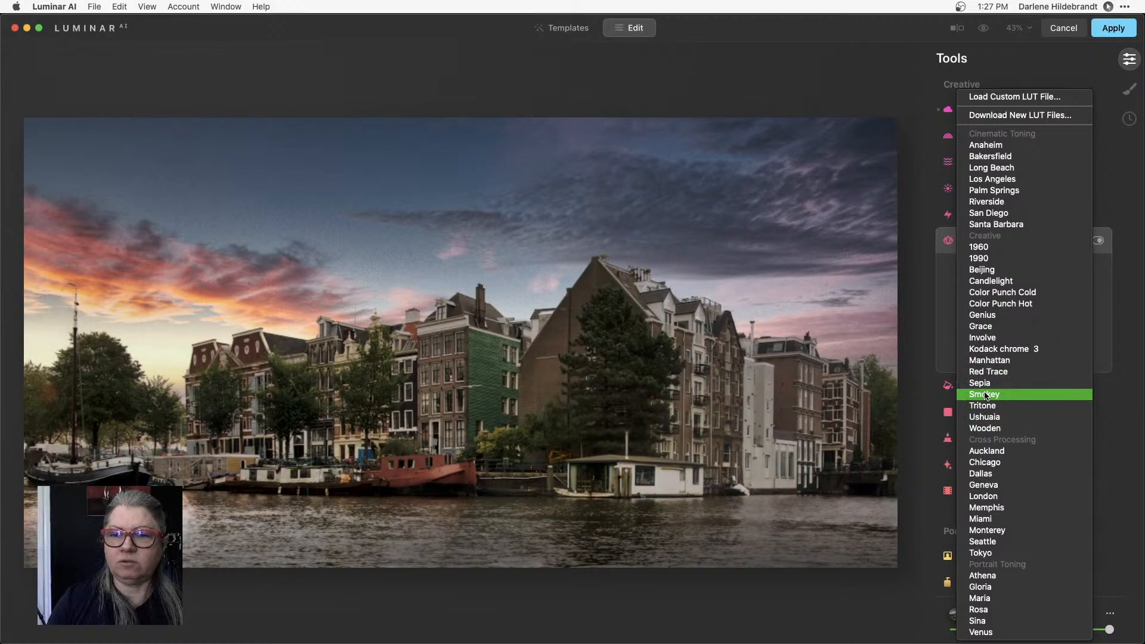
mouse_move(985, 396)
left_mouse_down()
mouse_move(985, 387)
mouse_move(987, 399)
left_mouse_up()
mouse_move(996, 300)
left_mouse_down()
mouse_move(1025, 300)
mouse_move(975, 301)
mouse_move(1100, 302)
mouse_move(949, 306)
mouse_move(1123, 307)
mouse_move(971, 306)
mouse_move(984, 307)
left_mouse_up()
left_click(1097, 240)
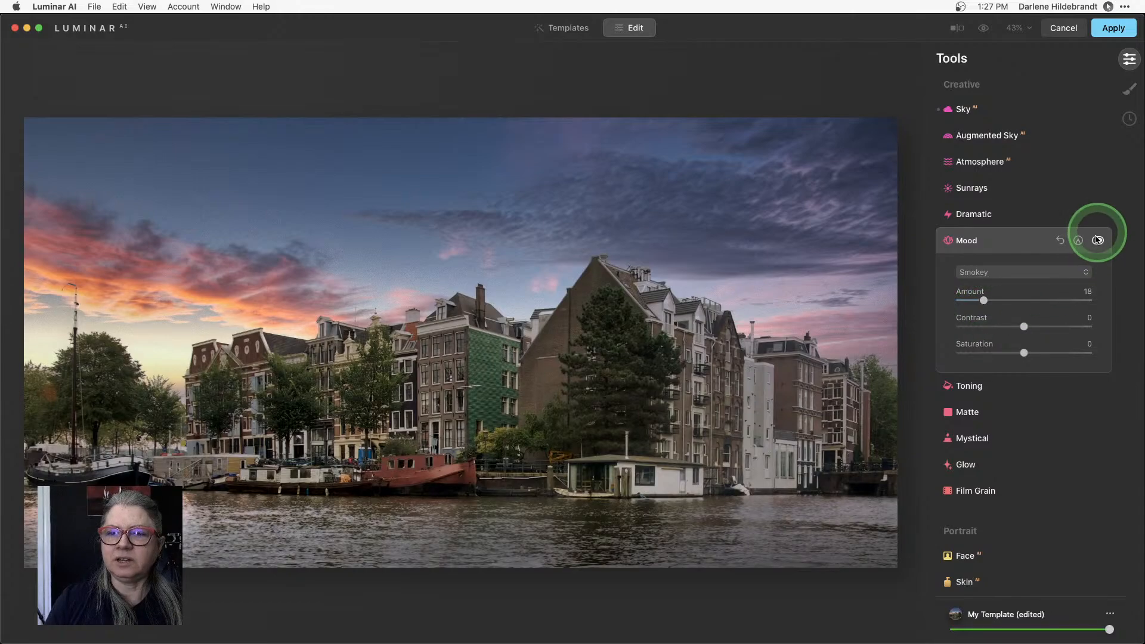
Compare the photo with and without the Mood effect, leaving the effect enabled
left_click(1098, 241)
left_click(1099, 240)
left_click(1099, 240)
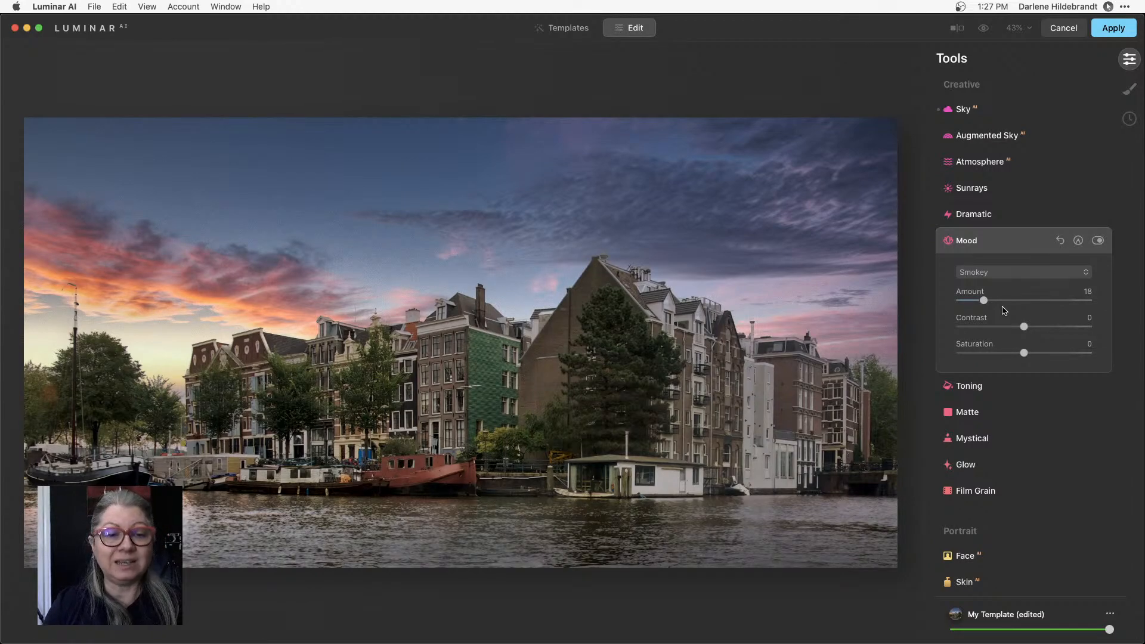
Examine the Defringe, Lens Distortion and Devignette options of the Optics tool, and close the tool
scroll(1004, 310, "down", 5)
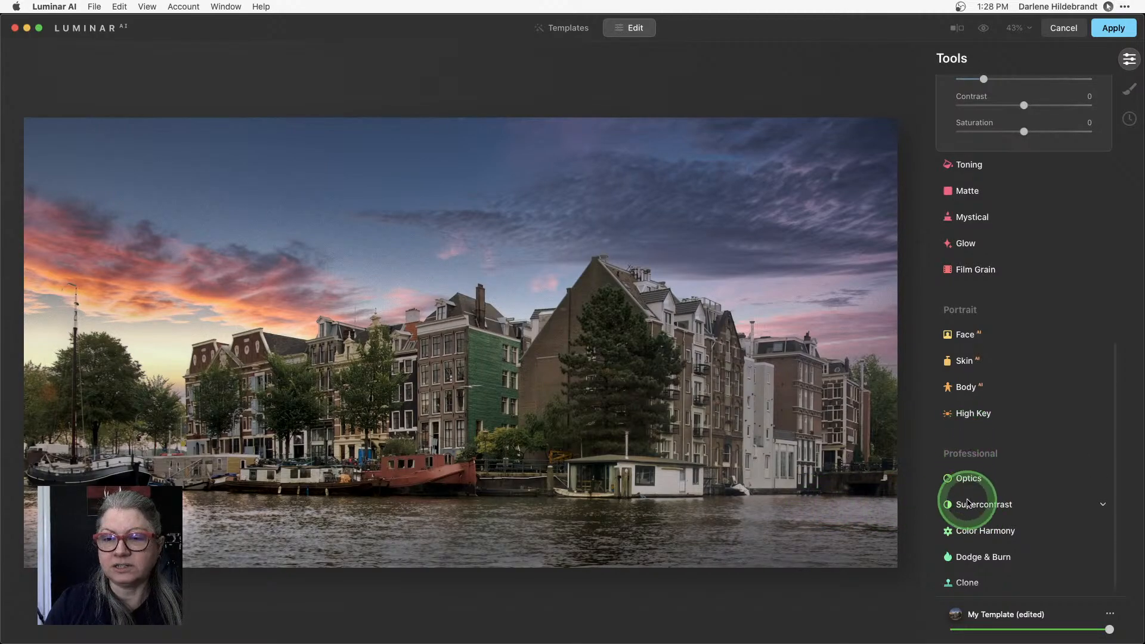
left_click(973, 506)
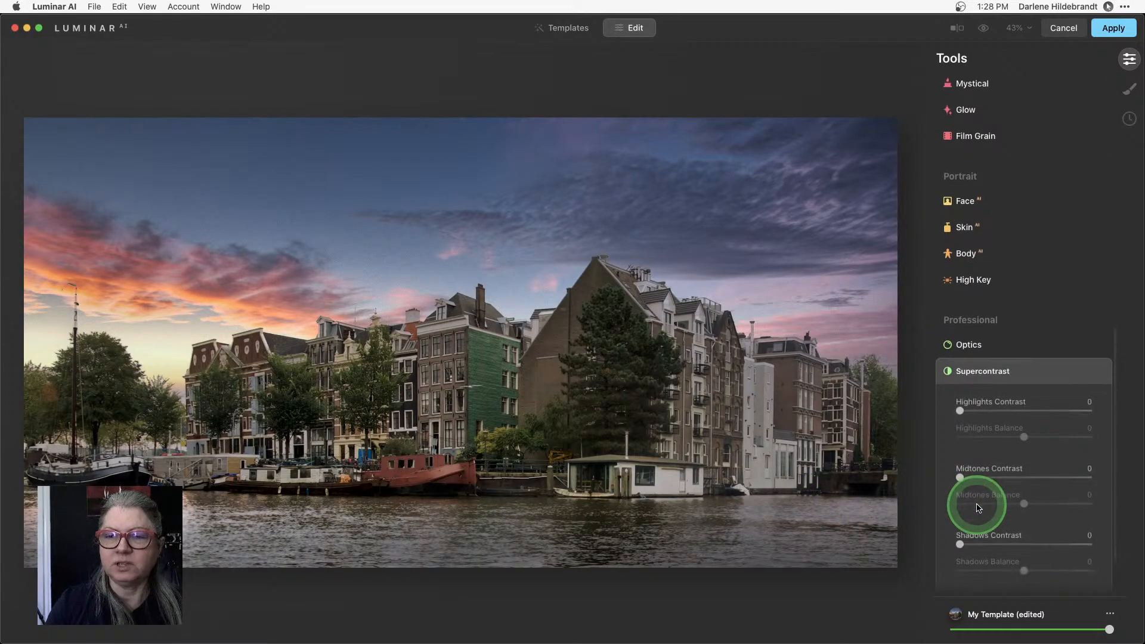
left_click(983, 347)
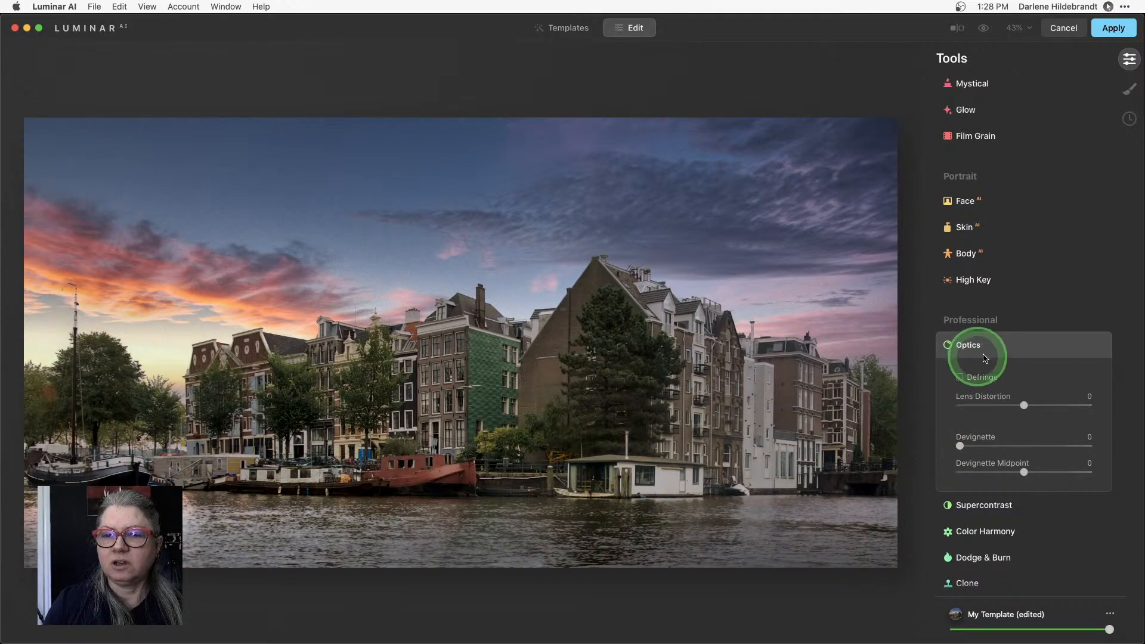
mouse_move(1007, 398)
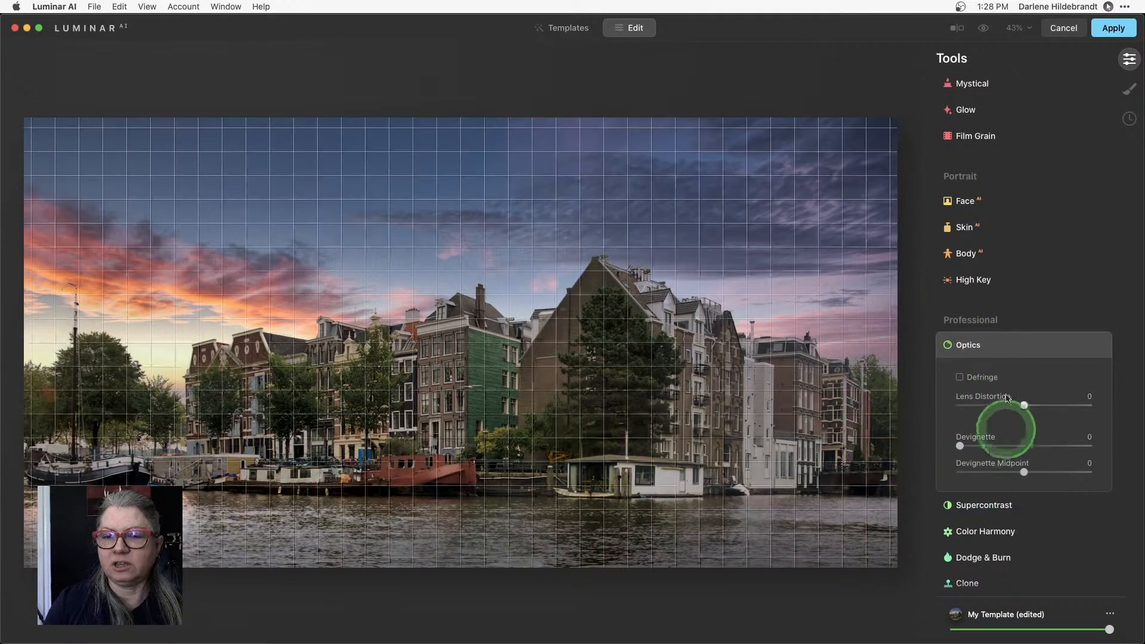
left_click(1020, 344)
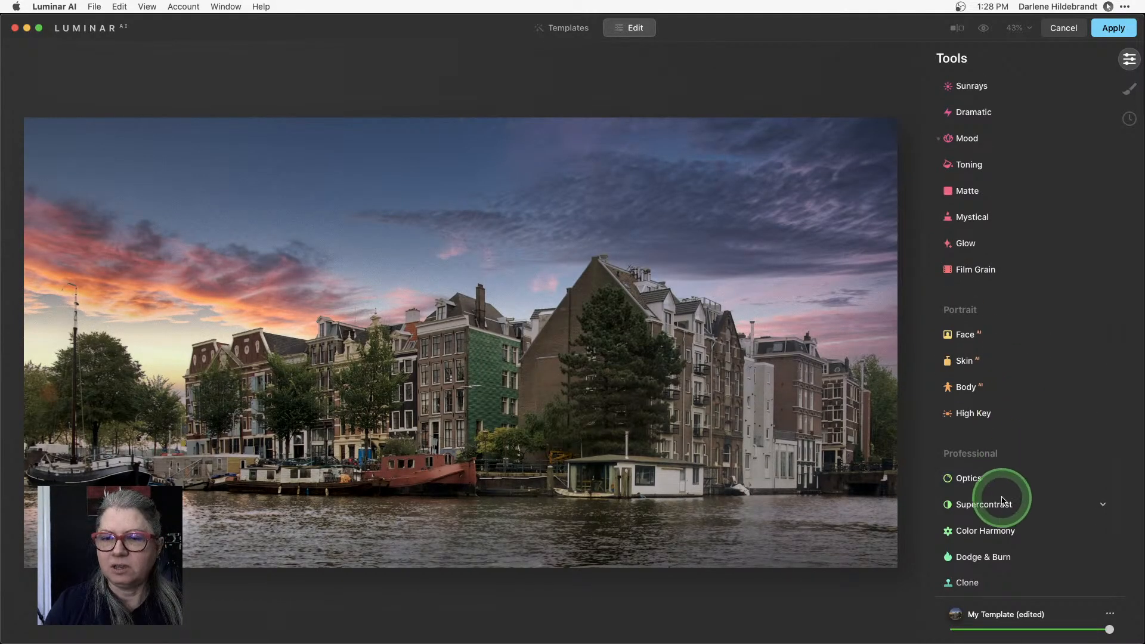
Set Supercontrast's Highlights Contrast to 16 and Highlights Balance to 63, after trying Contrast 49 with Balance at 100 and -100
left_click(982, 505)
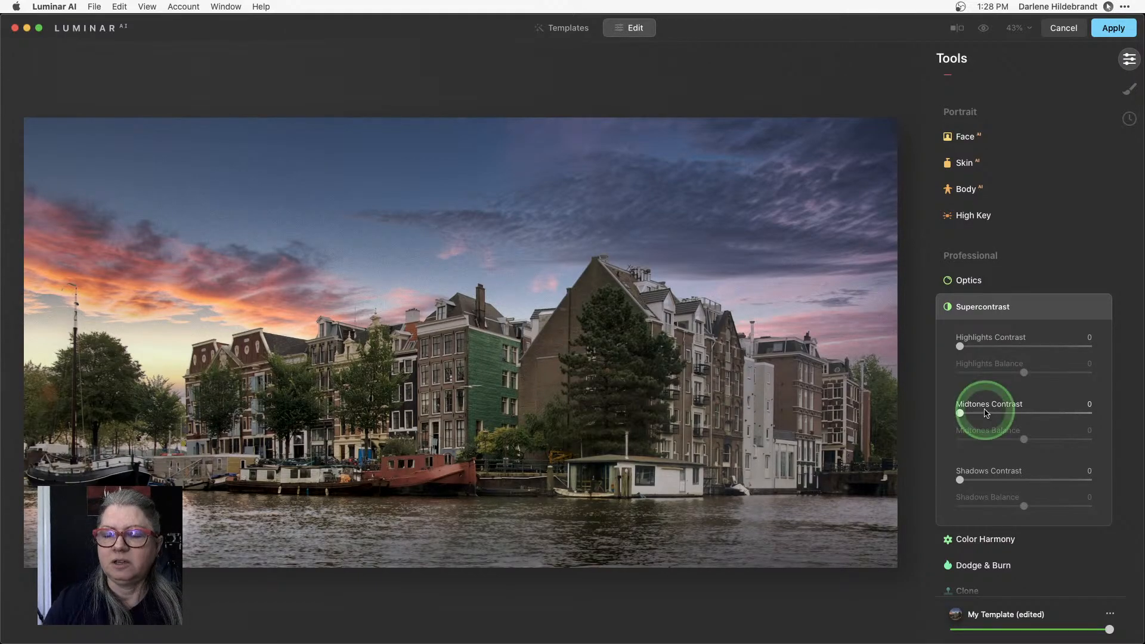
left_click(967, 351)
left_click_drag(961, 349, 1017, 348)
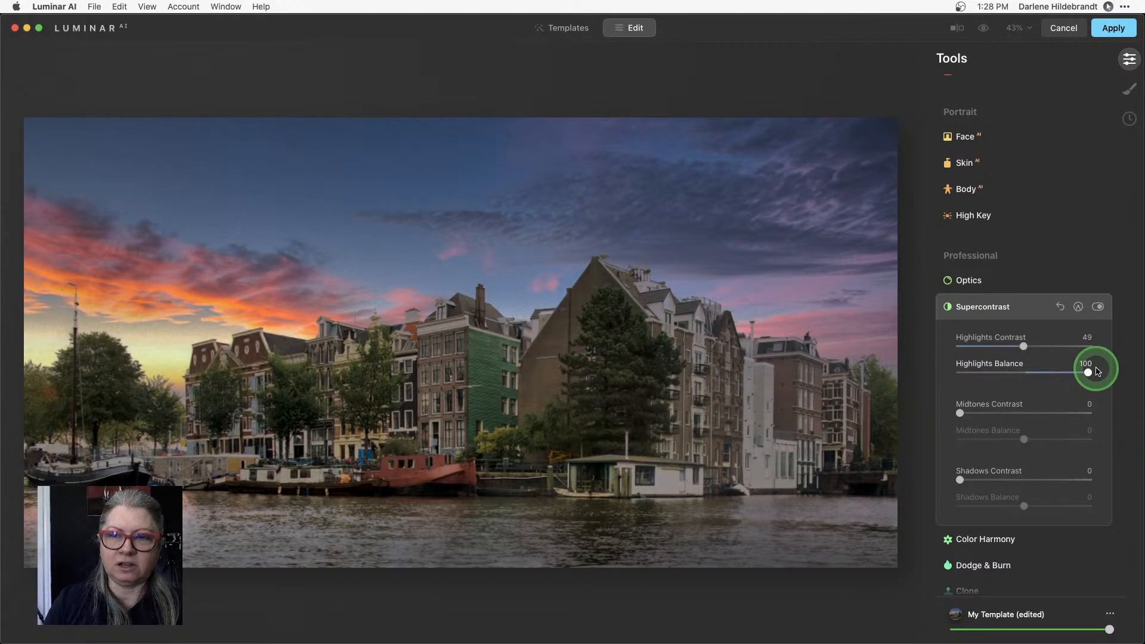
left_click_drag(1098, 371, 908, 371)
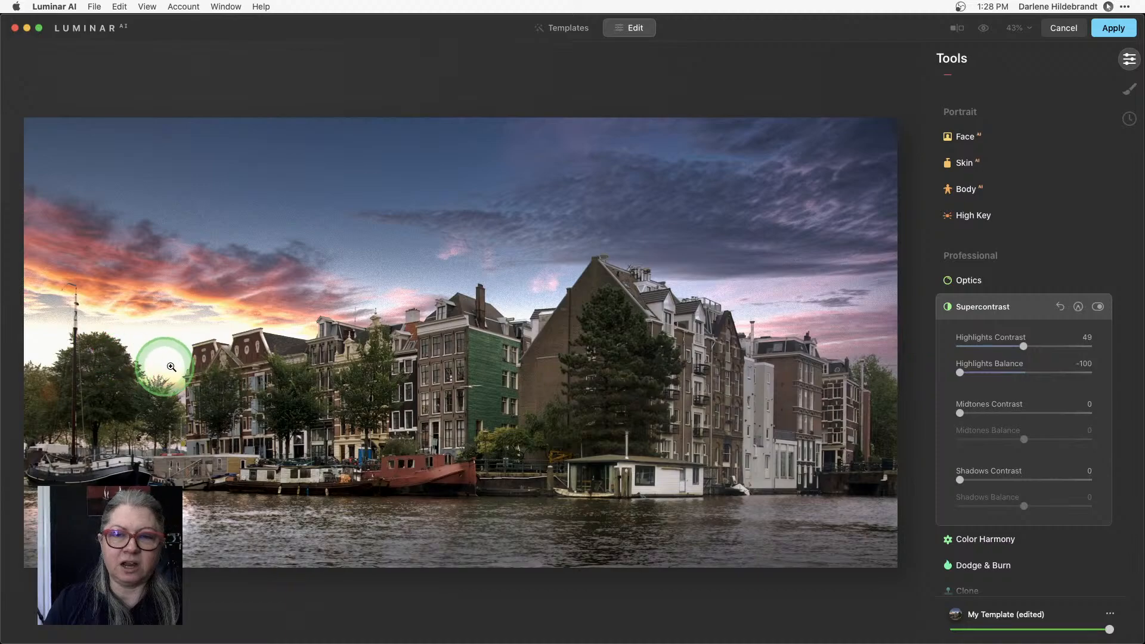
left_click_drag(960, 373, 1038, 375)
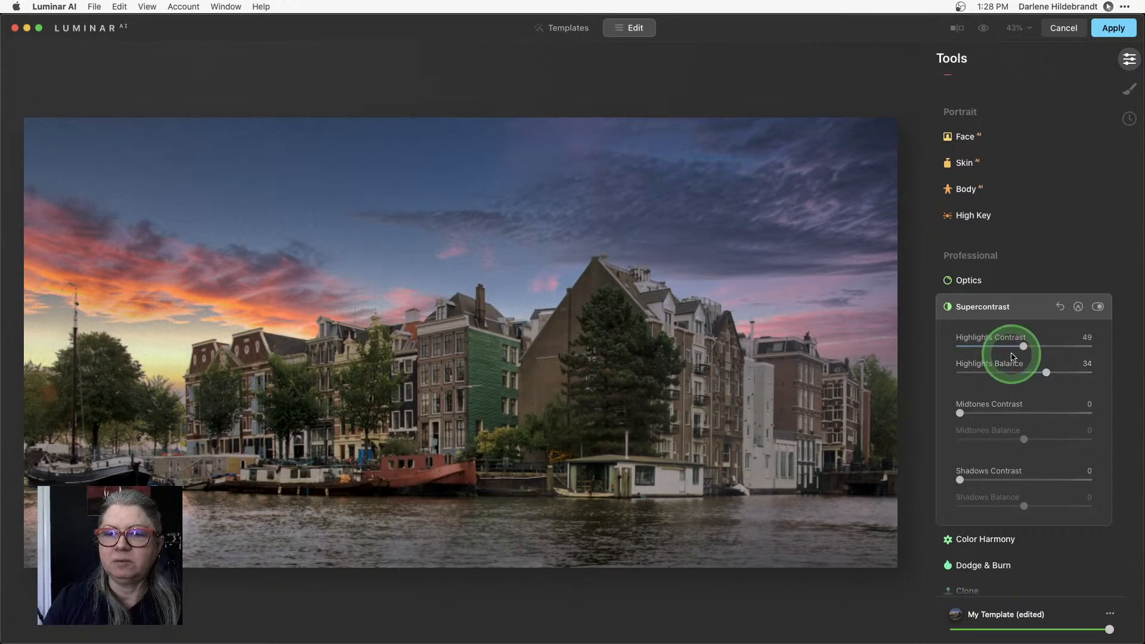
left_click_drag(1021, 345, 984, 345)
left_click(1045, 372)
left_click(1023, 349)
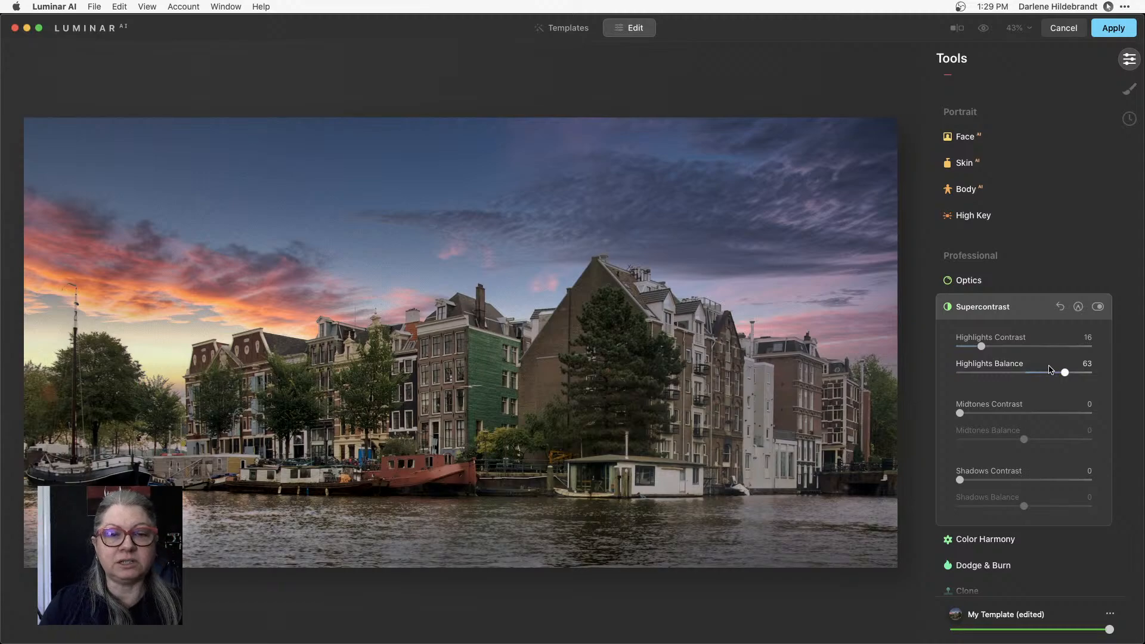
Set Supercontrast's Midtones Contrast to 60 and Midtones Balance to -46, keeping Shadows Contrast at 0
left_click_drag(959, 412, 1016, 411)
left_click_drag(945, 413, 1002, 440)
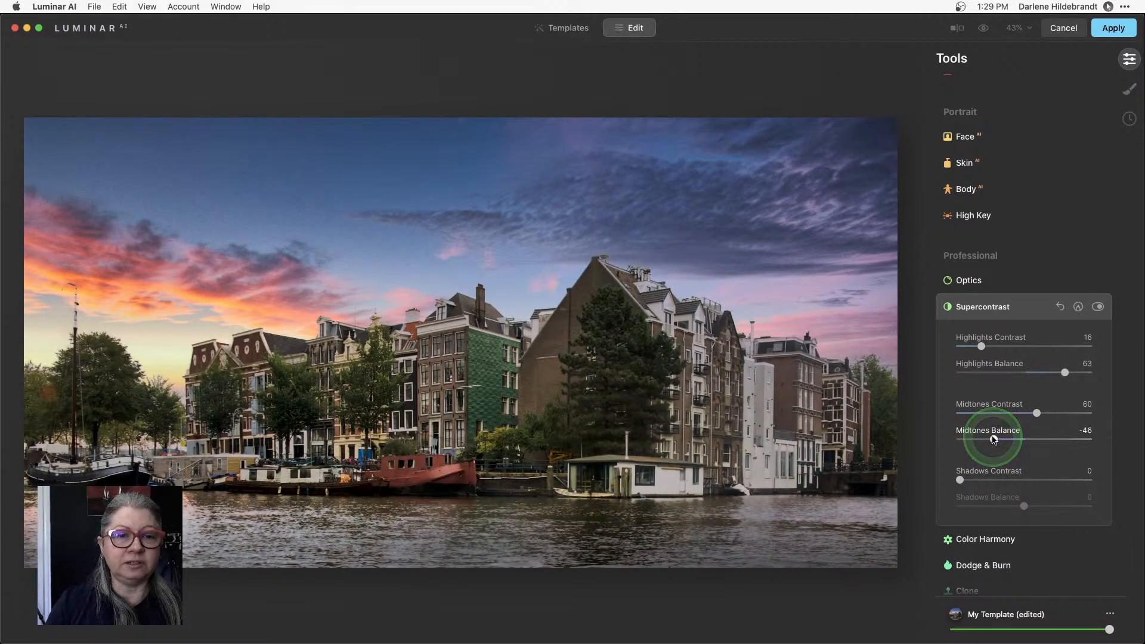
left_click(960, 480)
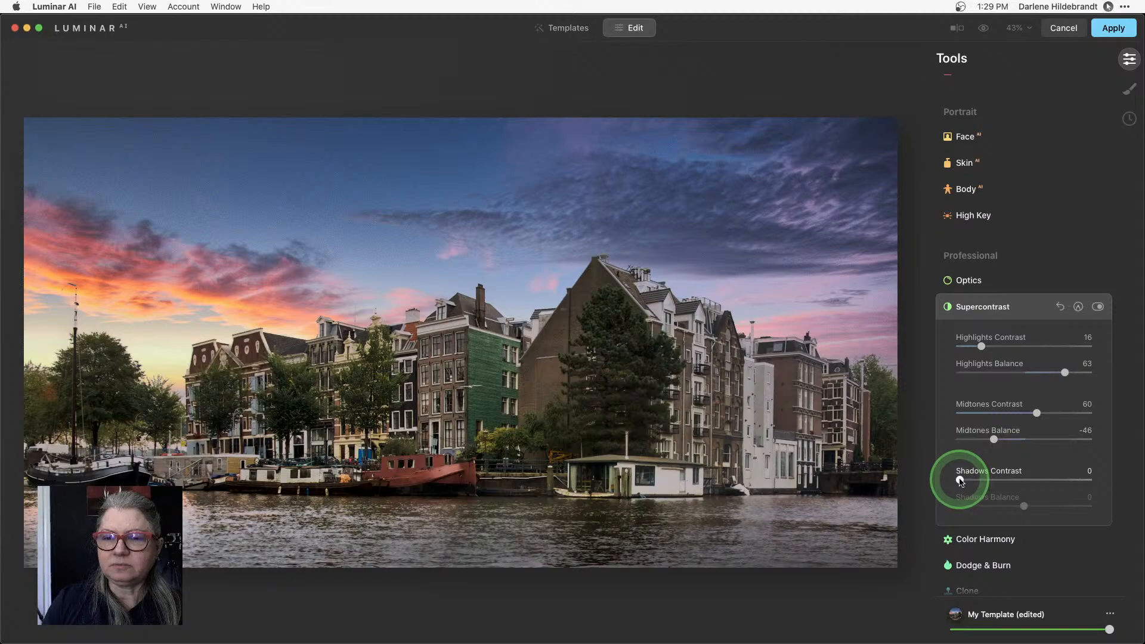
mouse_move(960, 480)
left_mouse_down()
mouse_move(1018, 480)
mouse_move(943, 480)
left_mouse_up()
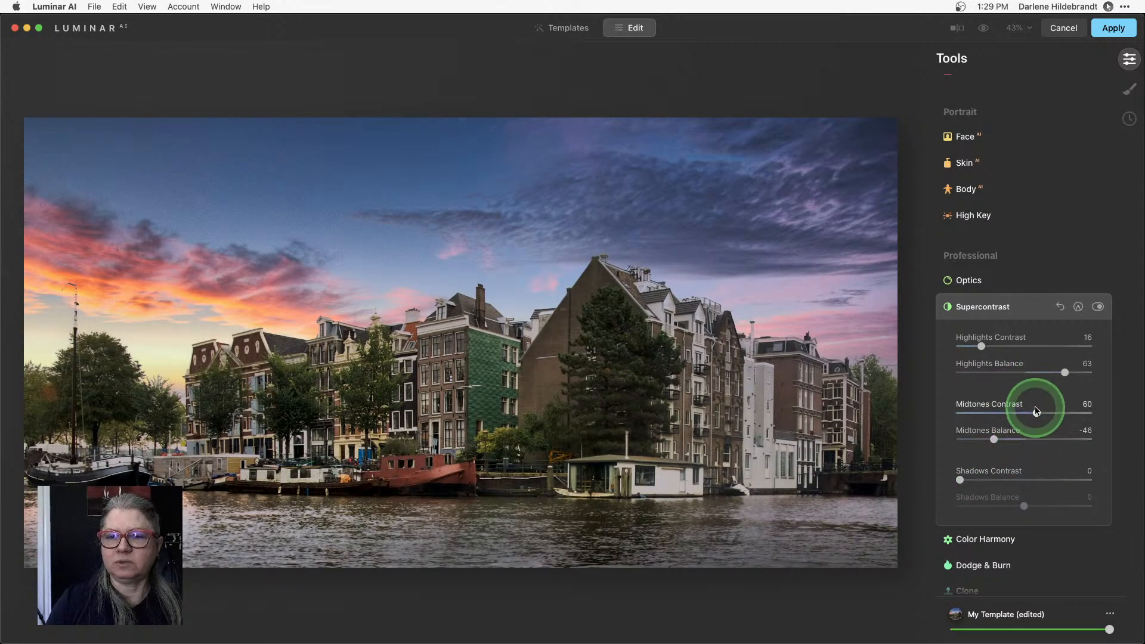
Paint a Supercontrast mask over the trees, buildings and boats with brush Radius 136 and Opacity 67, and toggle the effect to compare
left_click(1077, 308)
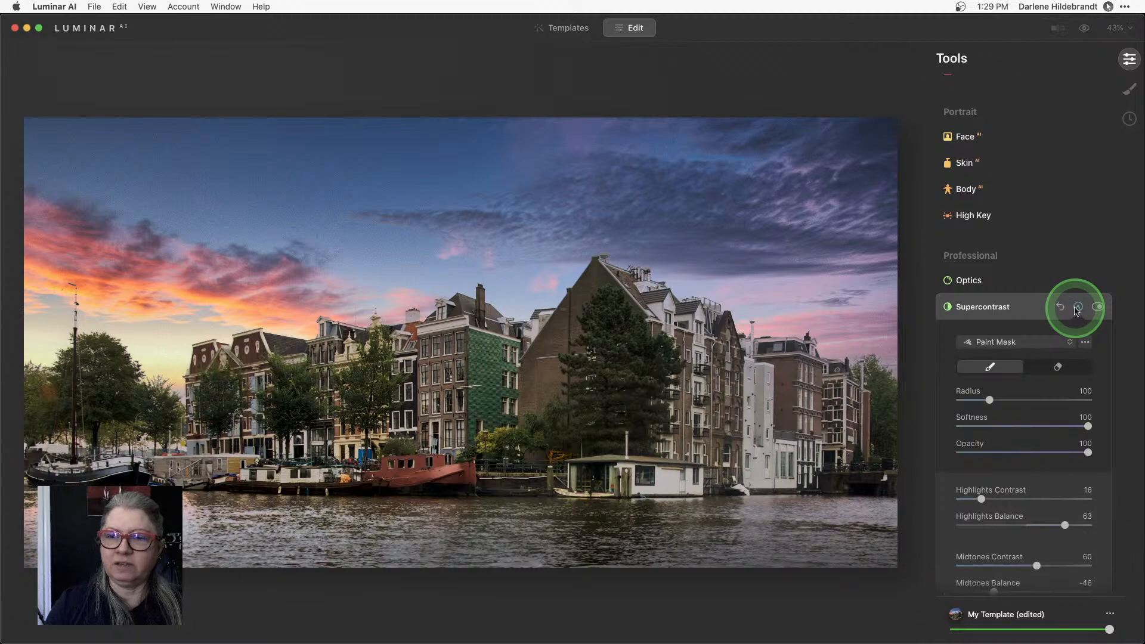
left_click(1047, 453)
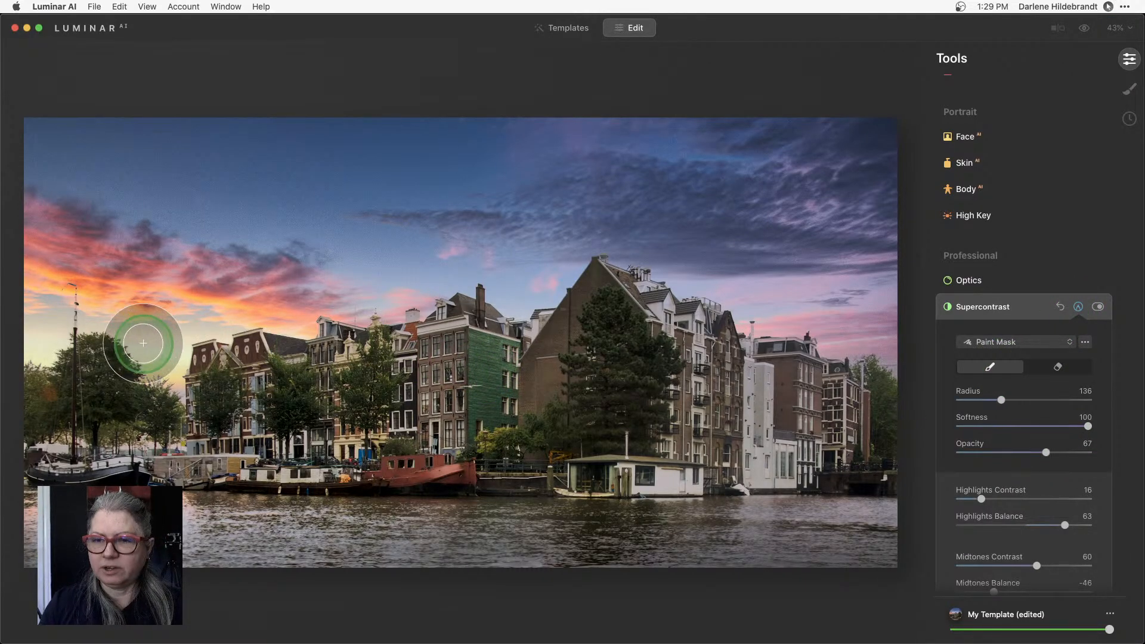
mouse_move(97, 324)
left_mouse_down()
mouse_move(184, 329)
mouse_move(158, 368)
mouse_move(172, 347)
mouse_move(208, 336)
mouse_move(182, 348)
mouse_move(30, 347)
mouse_move(294, 329)
mouse_move(96, 357)
mouse_move(170, 425)
mouse_move(162, 388)
mouse_move(183, 372)
mouse_move(106, 385)
mouse_move(44, 365)
mouse_move(205, 411)
mouse_move(428, 438)
mouse_move(123, 441)
mouse_move(36, 461)
mouse_move(415, 448)
mouse_move(417, 387)
mouse_move(269, 383)
mouse_move(544, 337)
mouse_move(498, 423)
mouse_move(582, 443)
mouse_move(722, 442)
mouse_move(542, 458)
mouse_move(733, 440)
mouse_move(690, 368)
mouse_move(585, 305)
mouse_move(634, 381)
mouse_move(752, 372)
mouse_move(837, 395)
mouse_move(891, 443)
mouse_move(682, 457)
mouse_move(830, 432)
mouse_move(880, 458)
mouse_move(876, 420)
mouse_move(649, 403)
mouse_move(613, 317)
mouse_move(598, 350)
mouse_move(296, 443)
mouse_move(44, 447)
left_mouse_up()
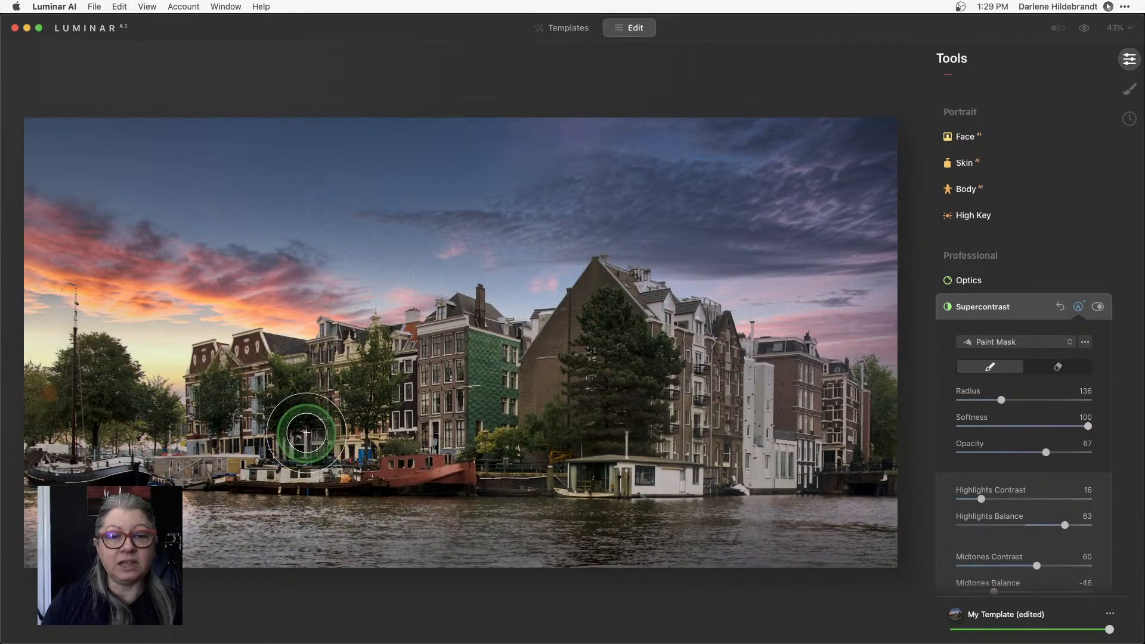
mouse_move(463, 417)
left_mouse_down()
mouse_move(60, 440)
mouse_move(115, 418)
mouse_move(110, 382)
mouse_move(43, 427)
mouse_move(37, 450)
mouse_move(267, 422)
mouse_move(421, 436)
mouse_move(309, 384)
mouse_move(463, 416)
mouse_move(461, 364)
mouse_move(458, 391)
mouse_move(640, 474)
mouse_move(685, 424)
mouse_move(619, 320)
mouse_move(581, 411)
mouse_move(633, 323)
mouse_move(747, 395)
mouse_move(862, 411)
mouse_move(884, 439)
mouse_move(680, 445)
left_mouse_up()
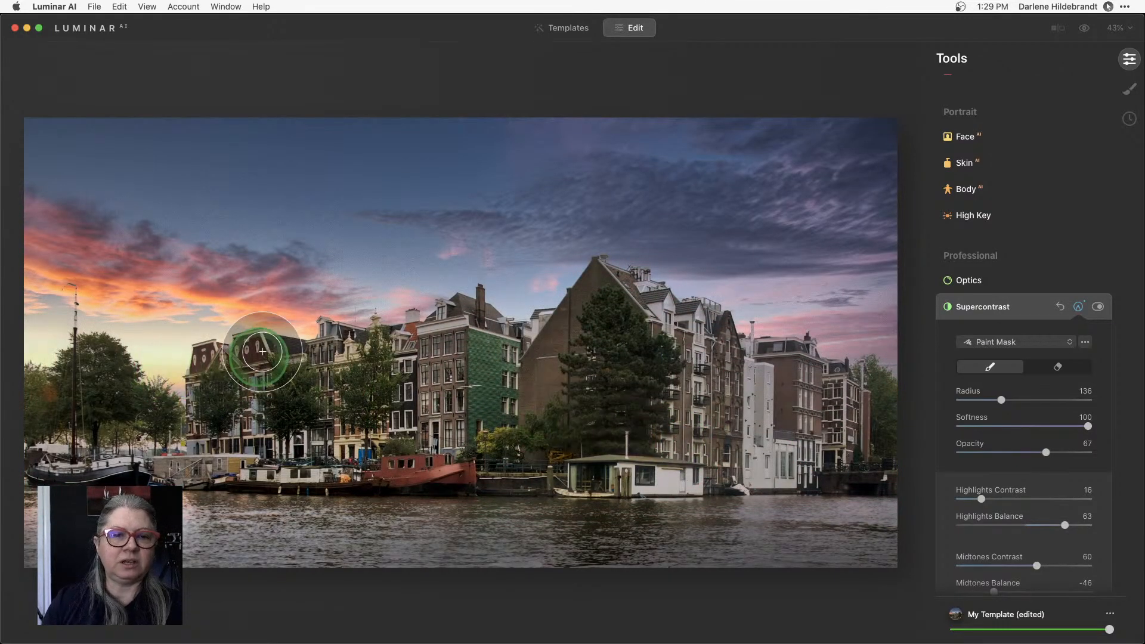
mouse_move(263, 307)
left_mouse_down()
mouse_move(171, 332)
mouse_move(160, 351)
mouse_move(281, 309)
mouse_move(65, 302)
mouse_move(35, 331)
left_mouse_up()
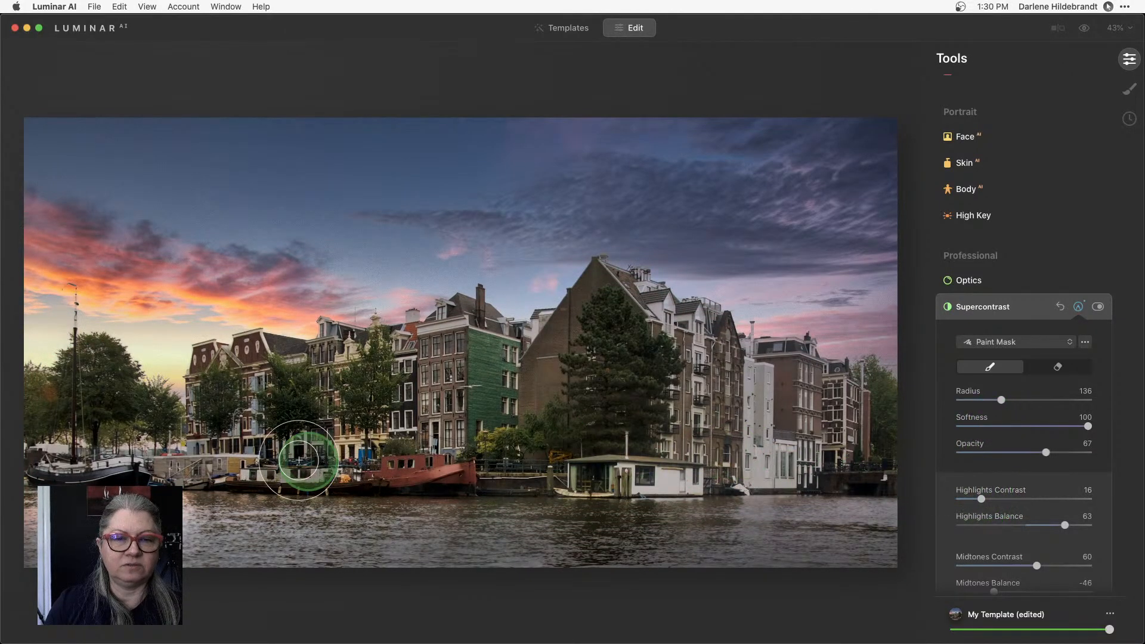
left_click(1098, 307)
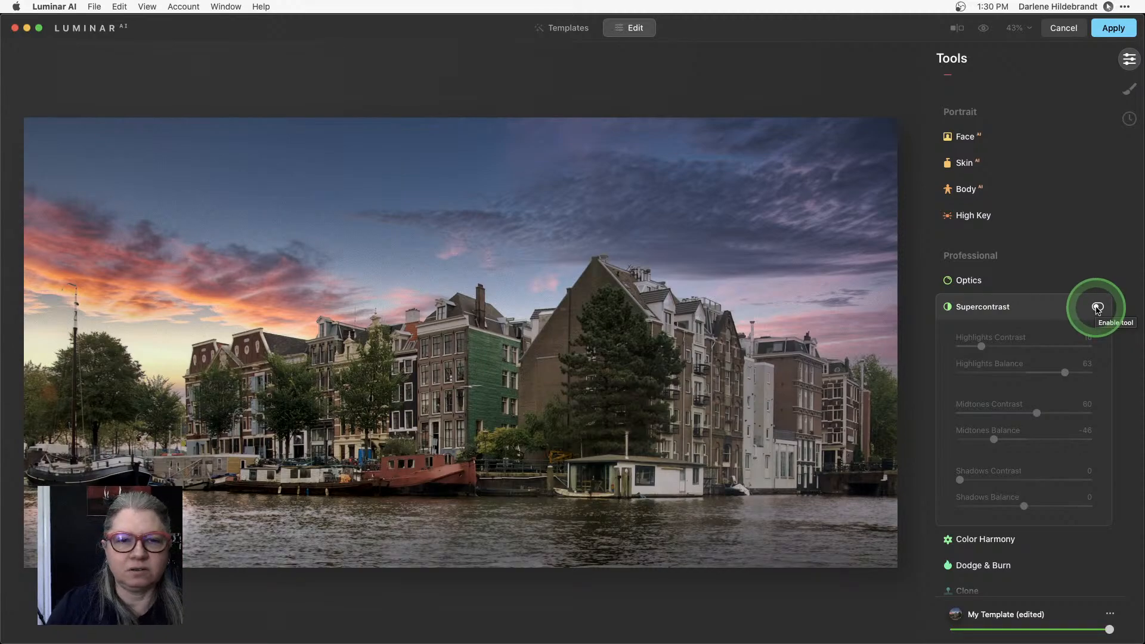
left_click(1098, 307)
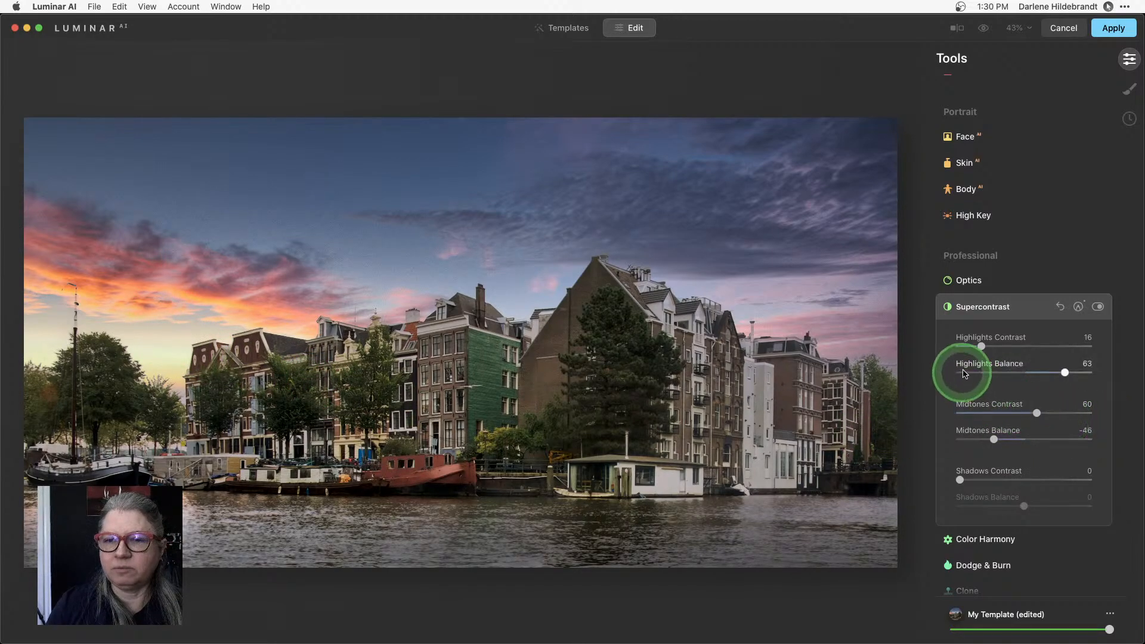
Erase the Supercontrast mask from the sunset sky above the rooftops at Opacity 98, compare the effect, and close the tool
left_click(1078, 307)
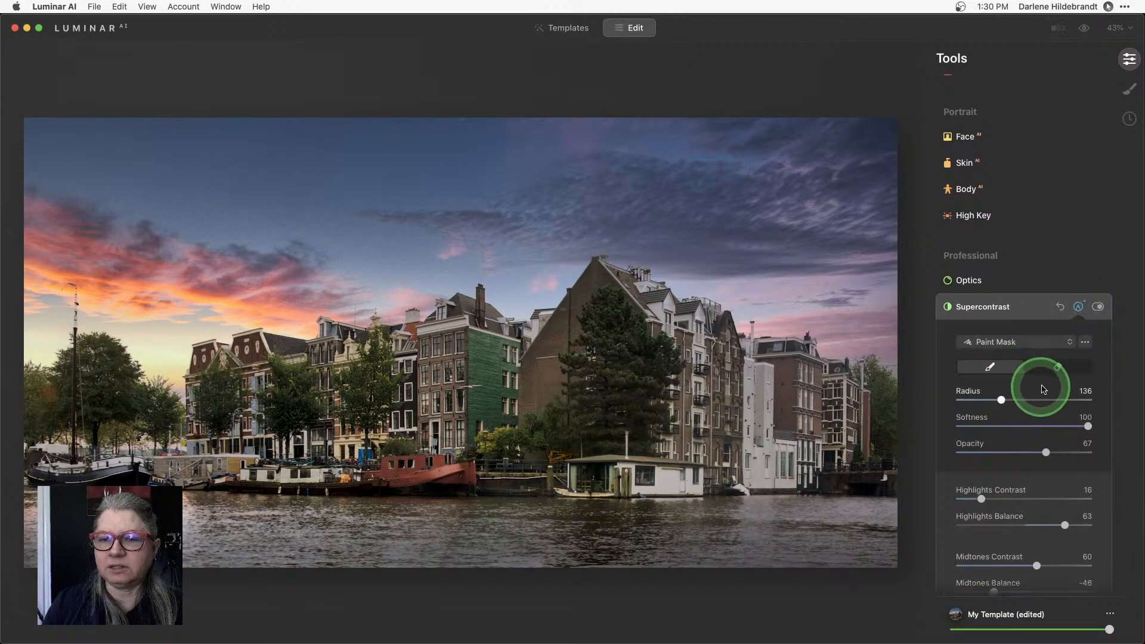
left_click(1058, 366)
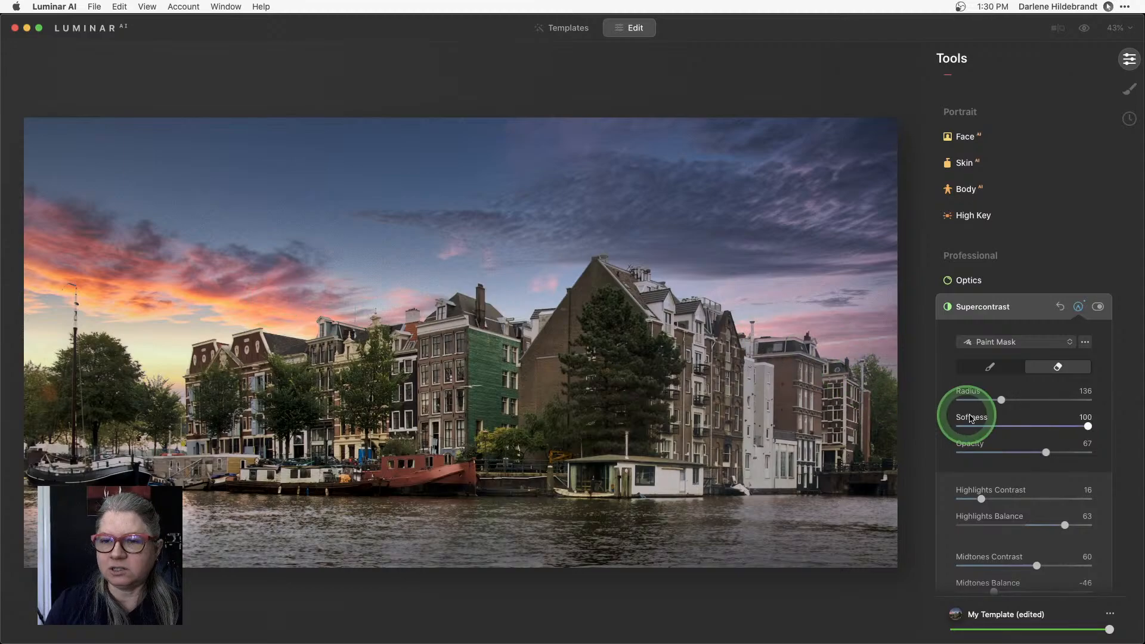
left_click_drag(1048, 457, 1086, 452)
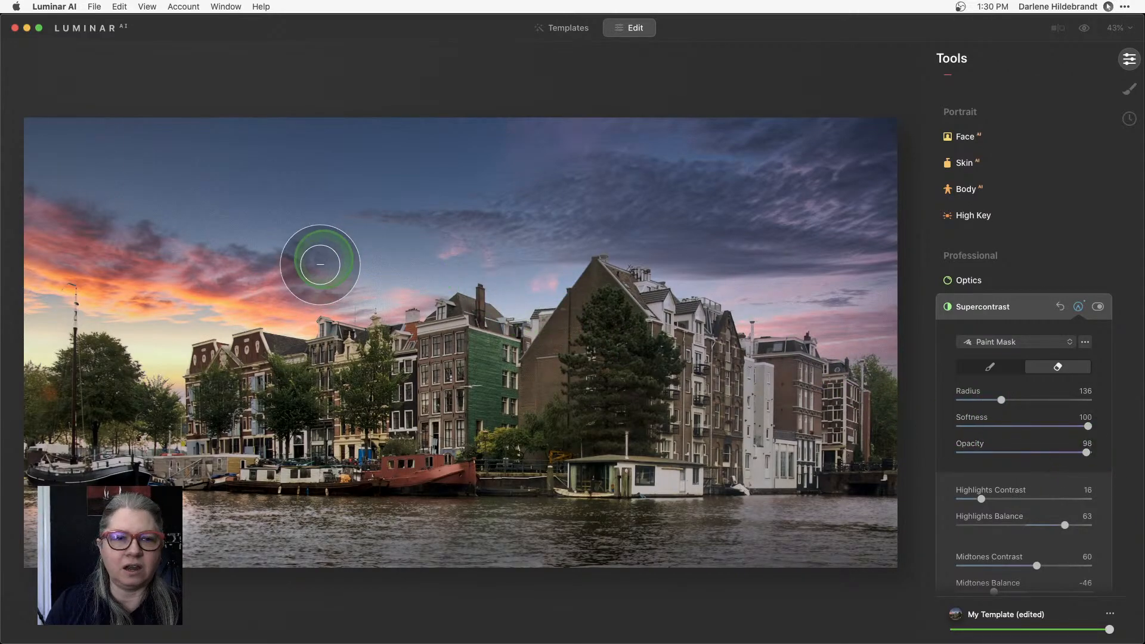
mouse_move(299, 302)
left_mouse_down()
mouse_move(294, 328)
mouse_move(338, 304)
mouse_move(39, 319)
left_mouse_up()
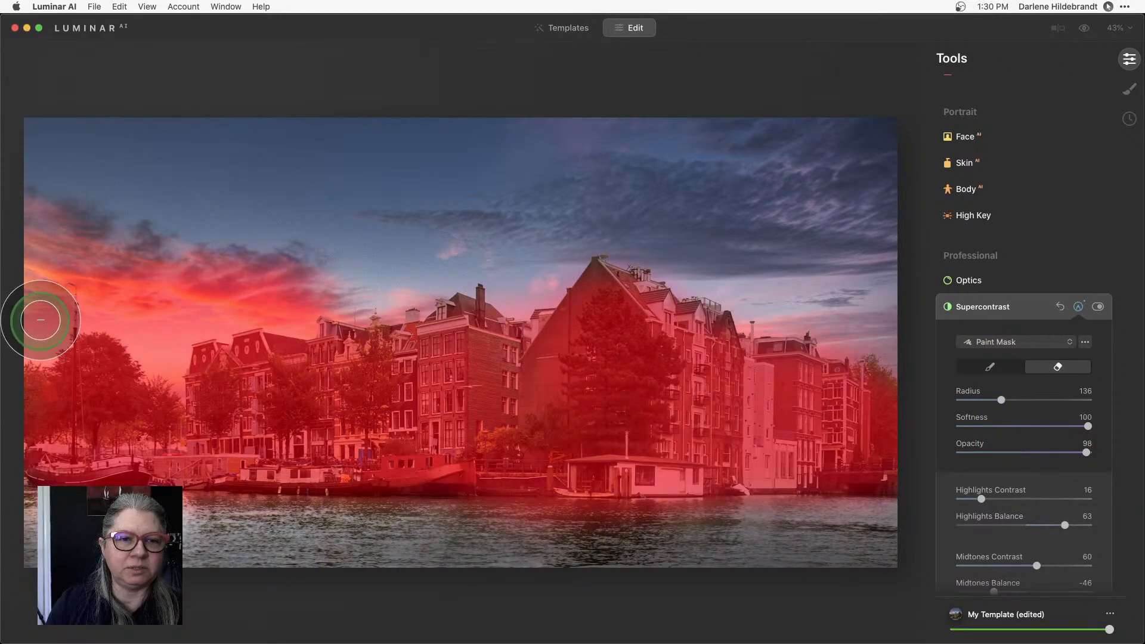
mouse_move(63, 280)
left_mouse_down()
mouse_move(39, 333)
mouse_move(57, 274)
mouse_move(142, 312)
mouse_move(171, 389)
mouse_move(158, 316)
mouse_move(183, 297)
mouse_move(247, 301)
mouse_move(288, 322)
mouse_move(297, 295)
mouse_move(401, 284)
left_mouse_up()
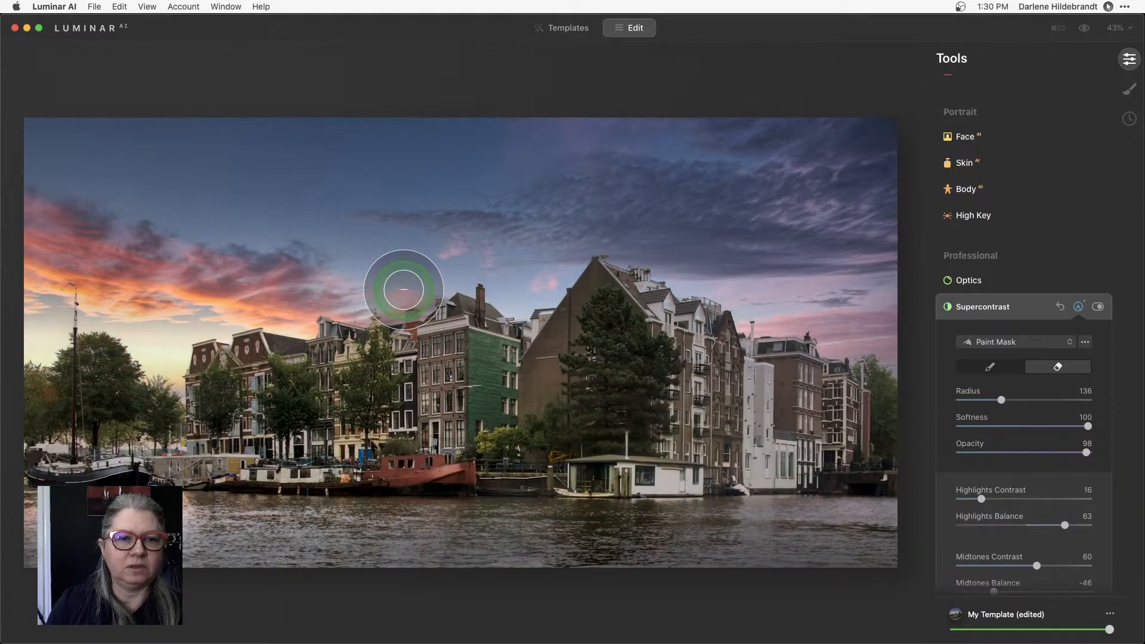
left_click(1078, 306)
left_click(1098, 307)
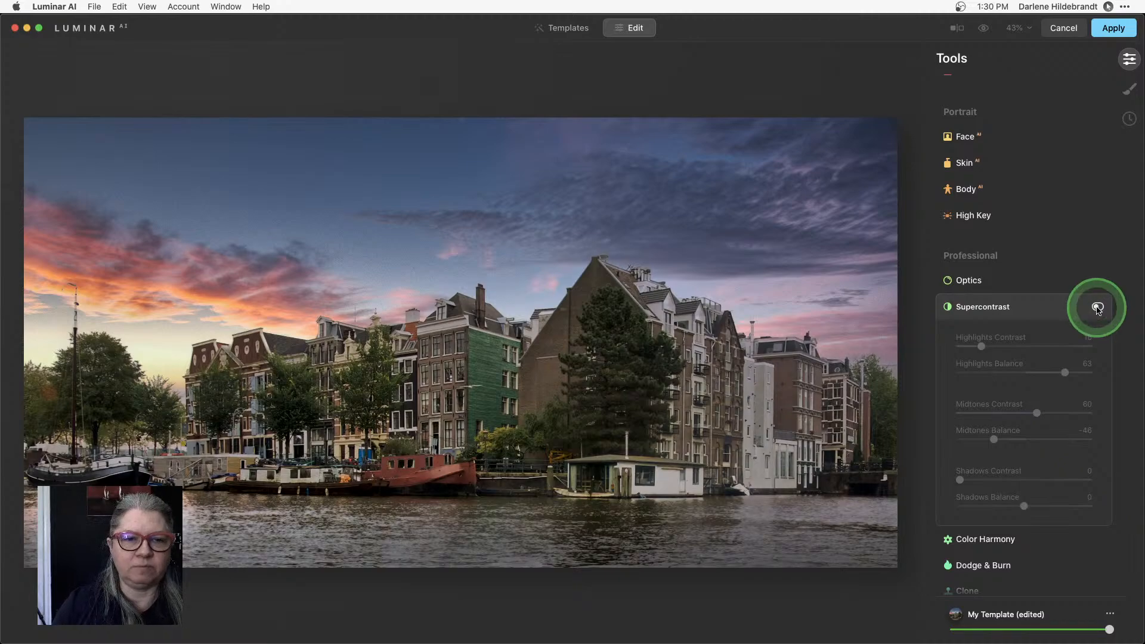
left_click(1098, 307)
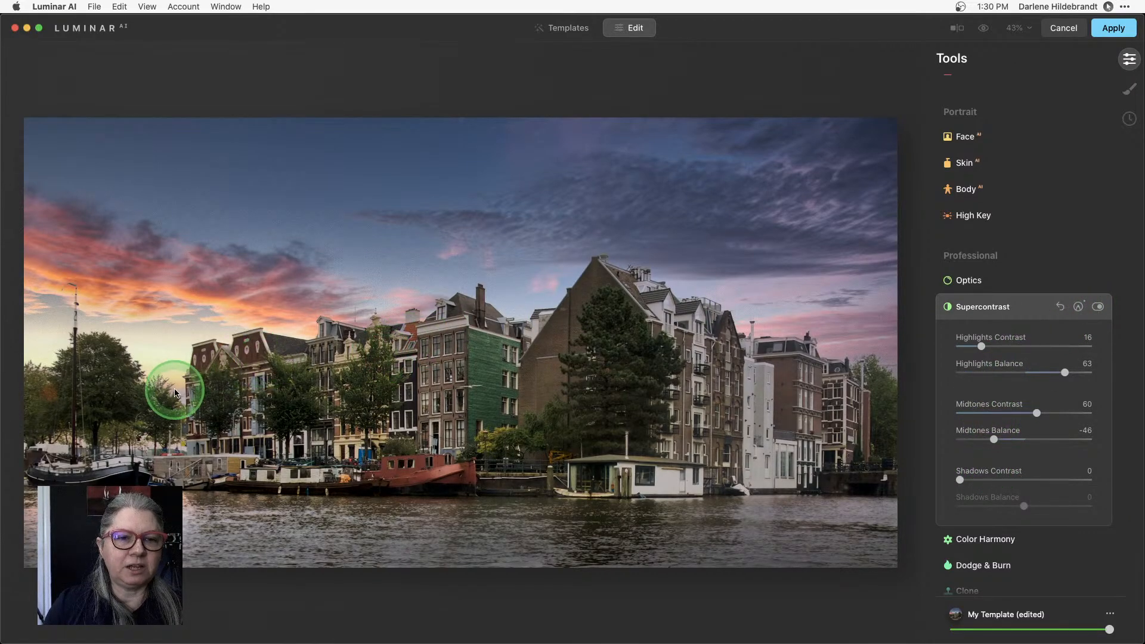
left_click(1024, 308)
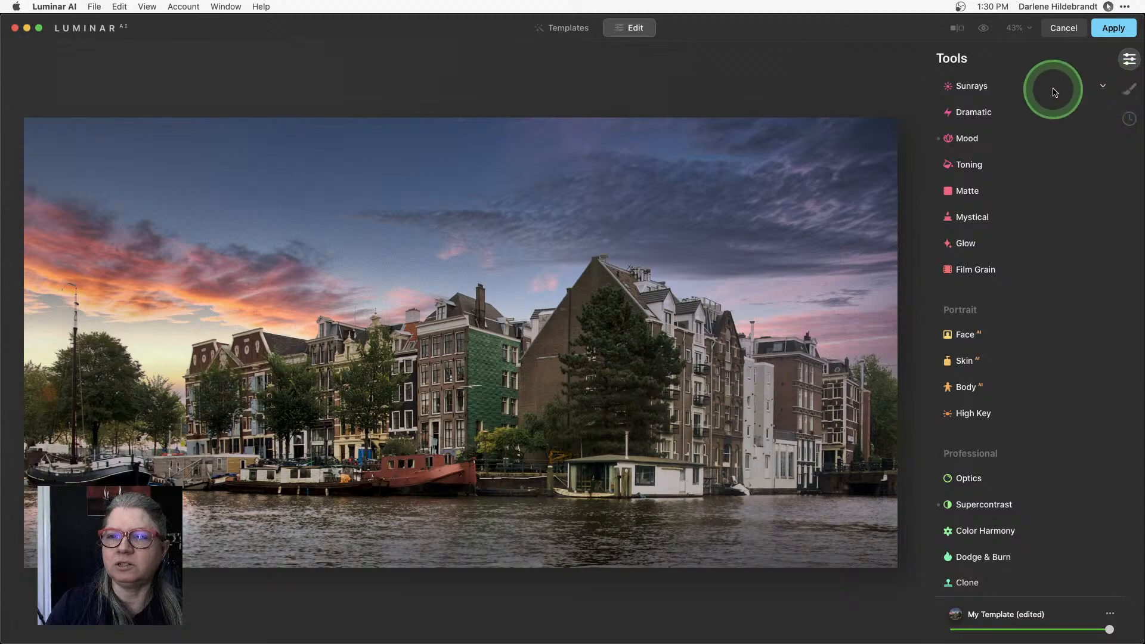
Add a Basic local mask with Exposure -0.95, Contrast -17 and Highlights -100
left_click(1129, 92)
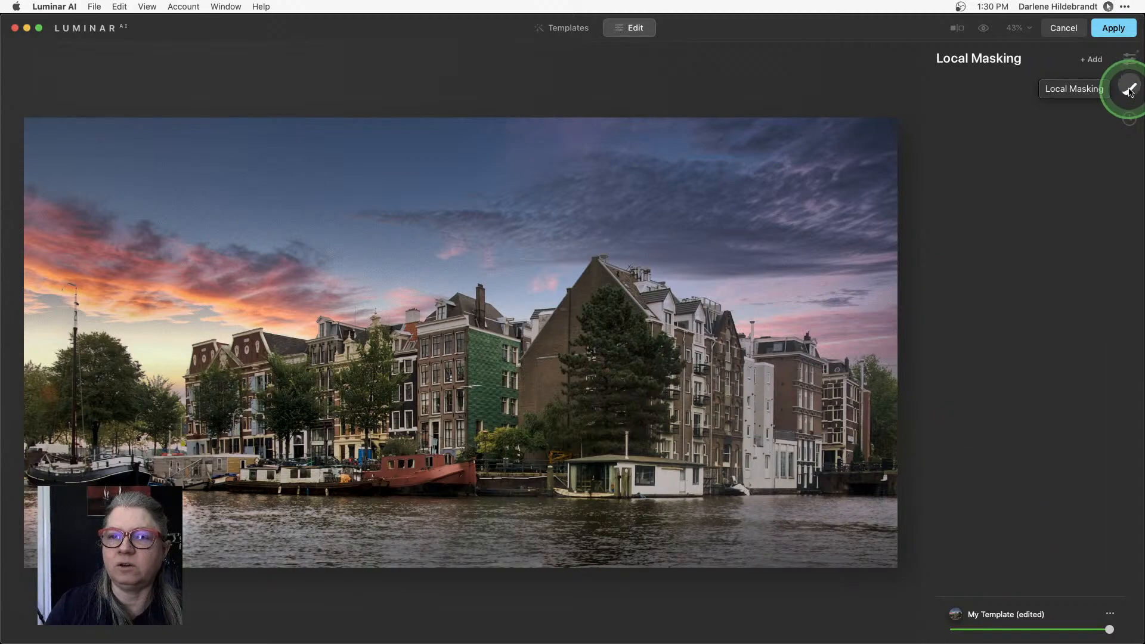
left_click(1068, 75)
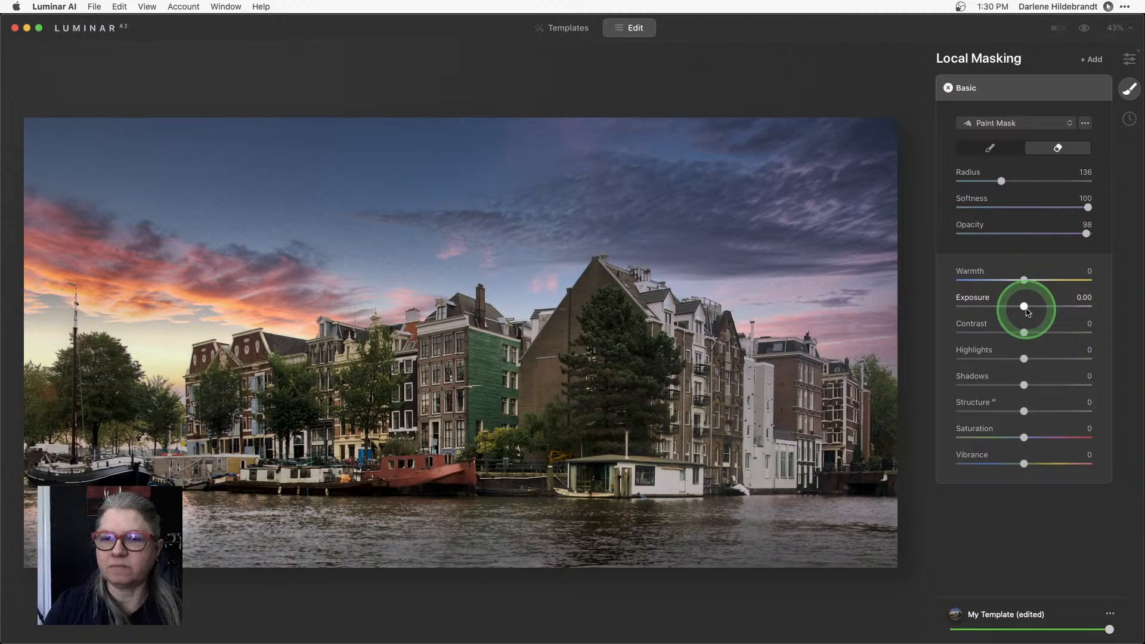
left_click(970, 360)
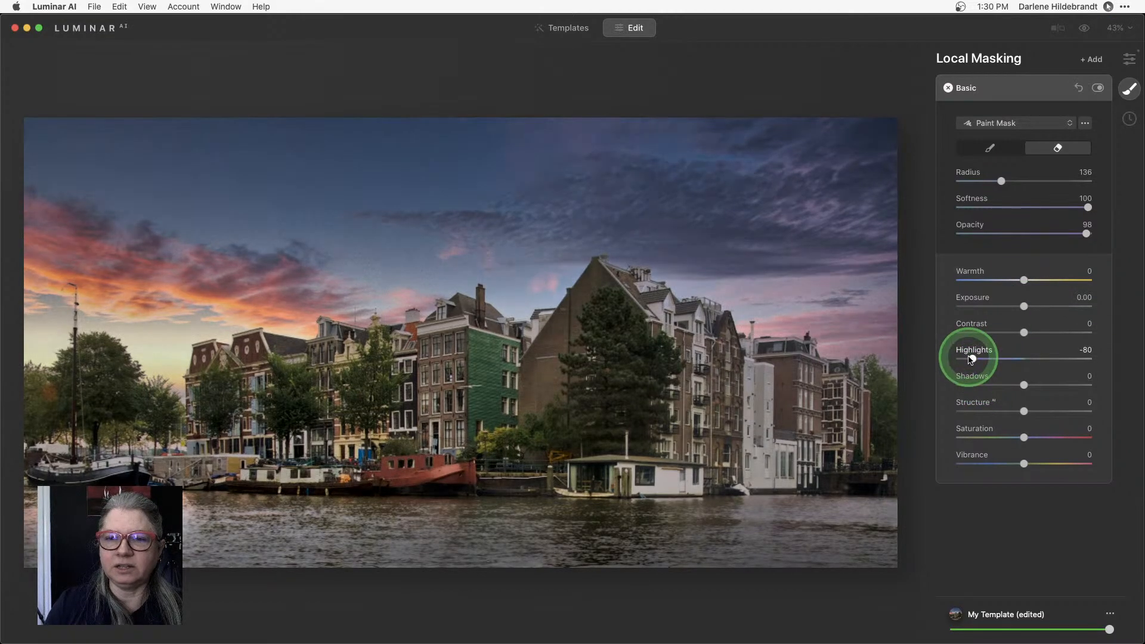
left_click_drag(974, 360, 957, 359)
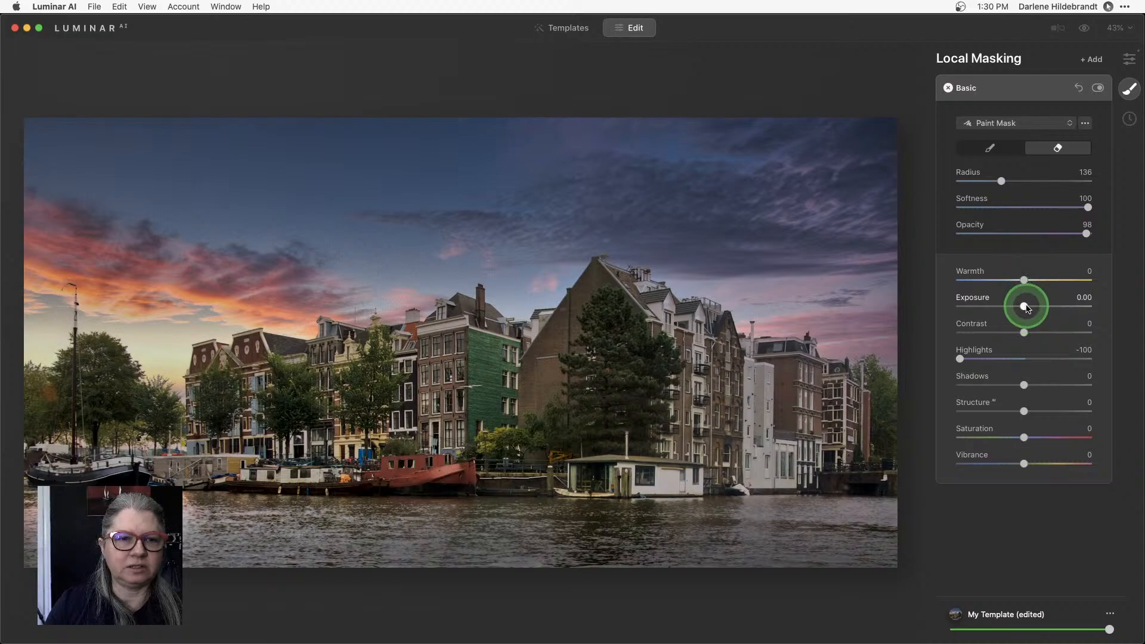
left_click_drag(1019, 307, 1014, 307)
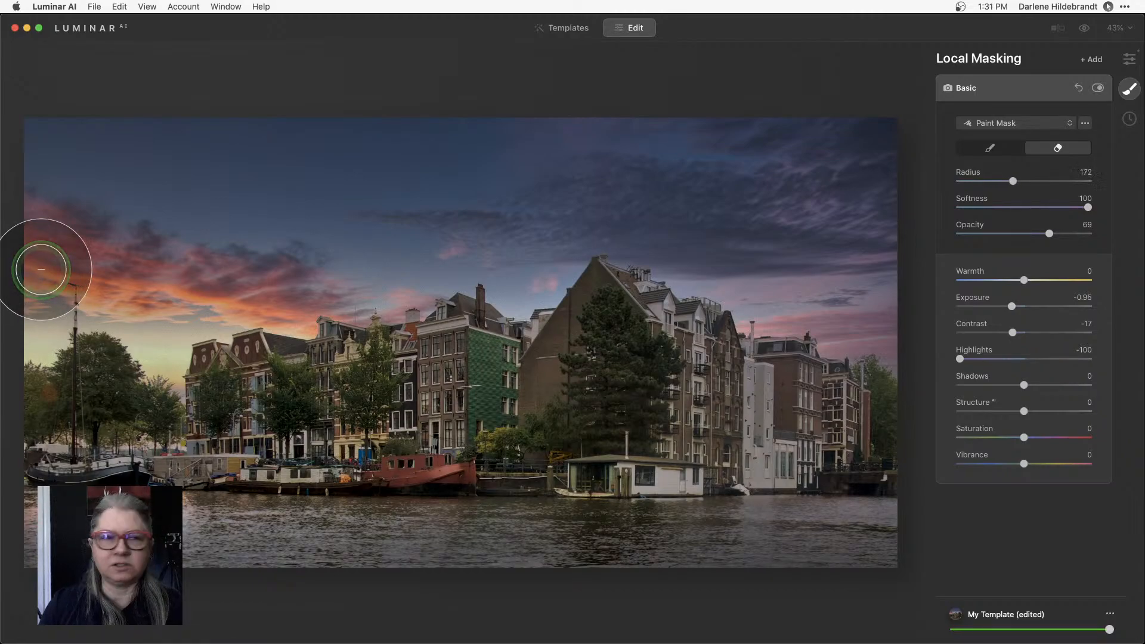
Refine the Basic mask in the sunset sky with brush Radius 172, painting at Opacity 69 and erasing over the clouds at Opacity 32
mouse_move(30, 332)
left_mouse_down()
mouse_move(42, 281)
mouse_move(144, 313)
mouse_move(270, 303)
mouse_move(202, 303)
mouse_move(238, 280)
left_mouse_up()
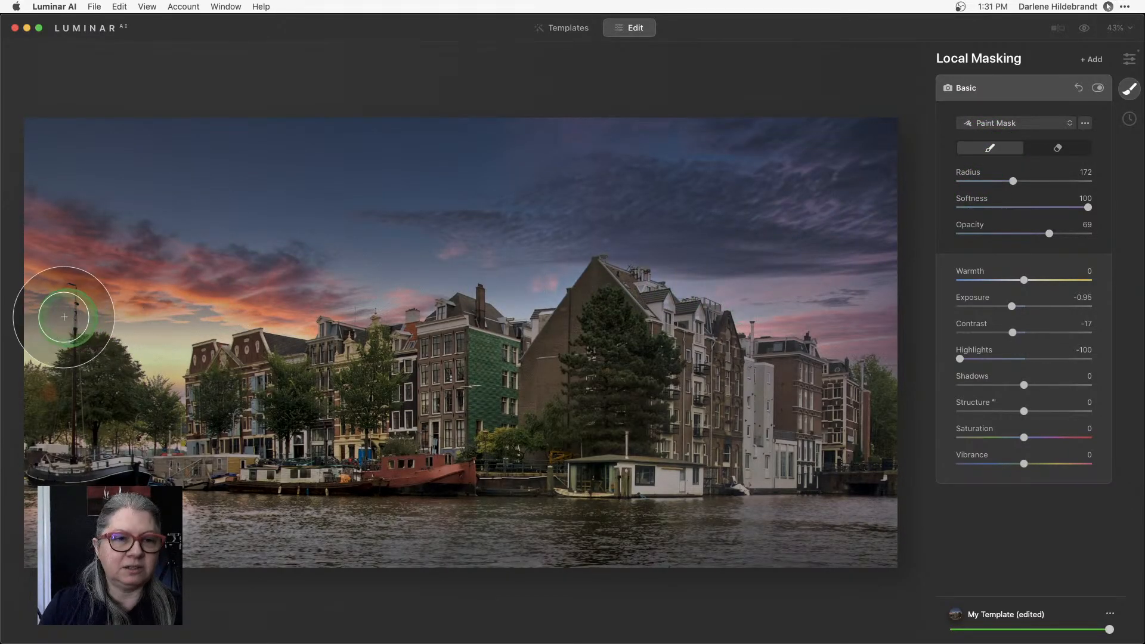
mouse_move(41, 282)
left_mouse_down()
mouse_move(40, 336)
mouse_move(93, 305)
mouse_move(143, 344)
mouse_move(213, 311)
mouse_move(307, 303)
mouse_move(142, 296)
mouse_move(150, 372)
mouse_move(153, 323)
mouse_move(37, 294)
mouse_move(45, 224)
mouse_move(49, 350)
mouse_move(60, 282)
mouse_move(91, 351)
mouse_move(156, 337)
mouse_move(159, 359)
mouse_move(180, 323)
mouse_move(122, 320)
left_mouse_up()
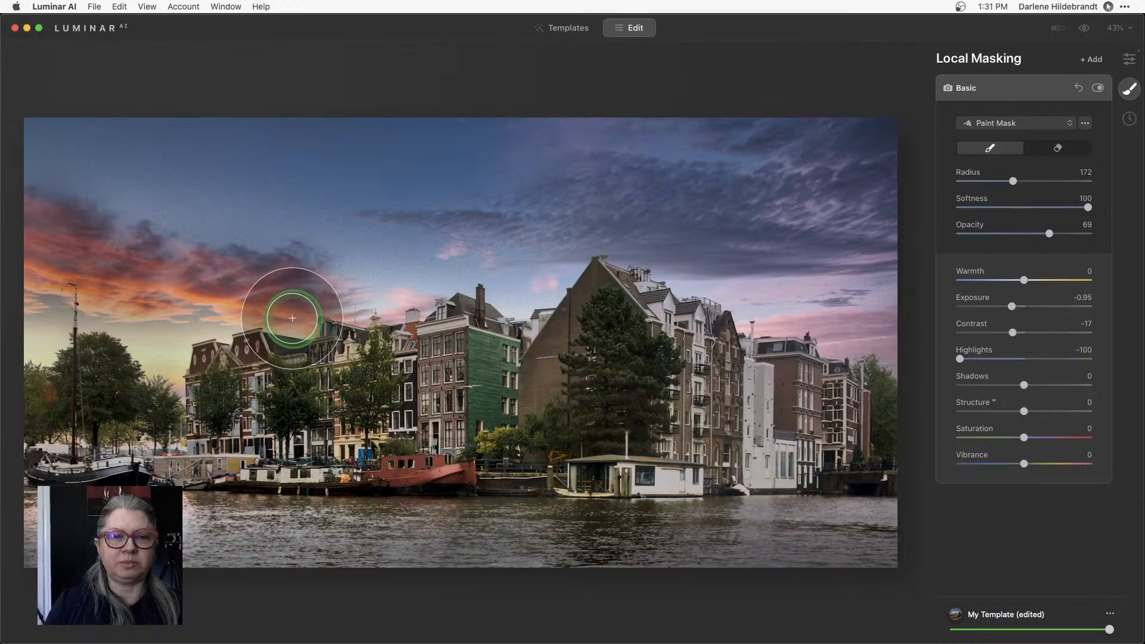
left_click(1055, 151)
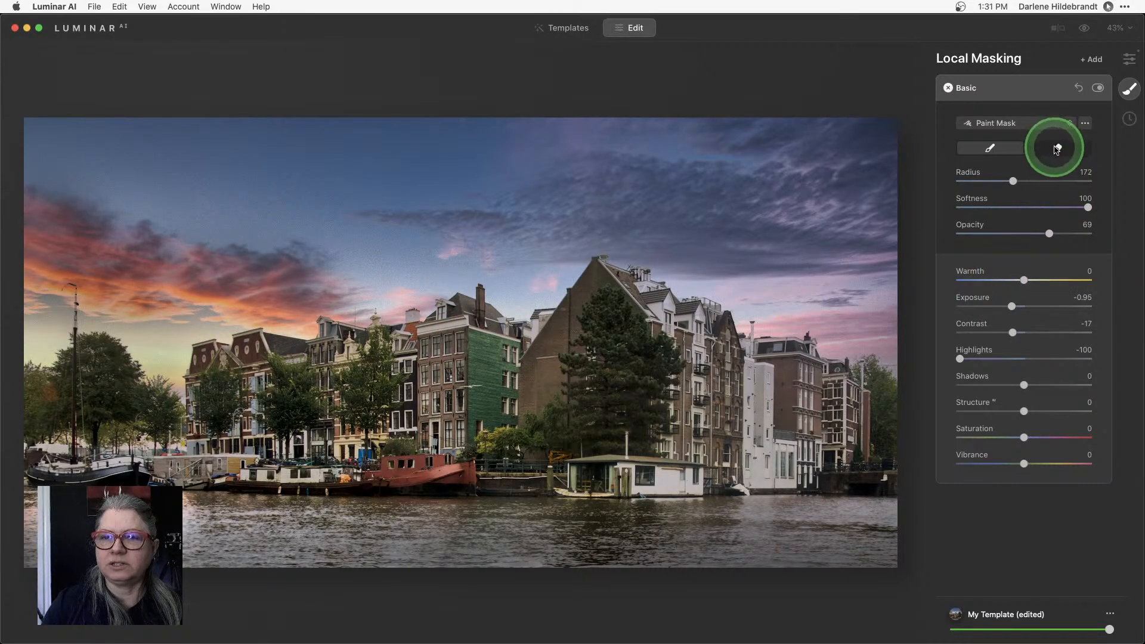
left_click_drag(1049, 233, 1002, 233)
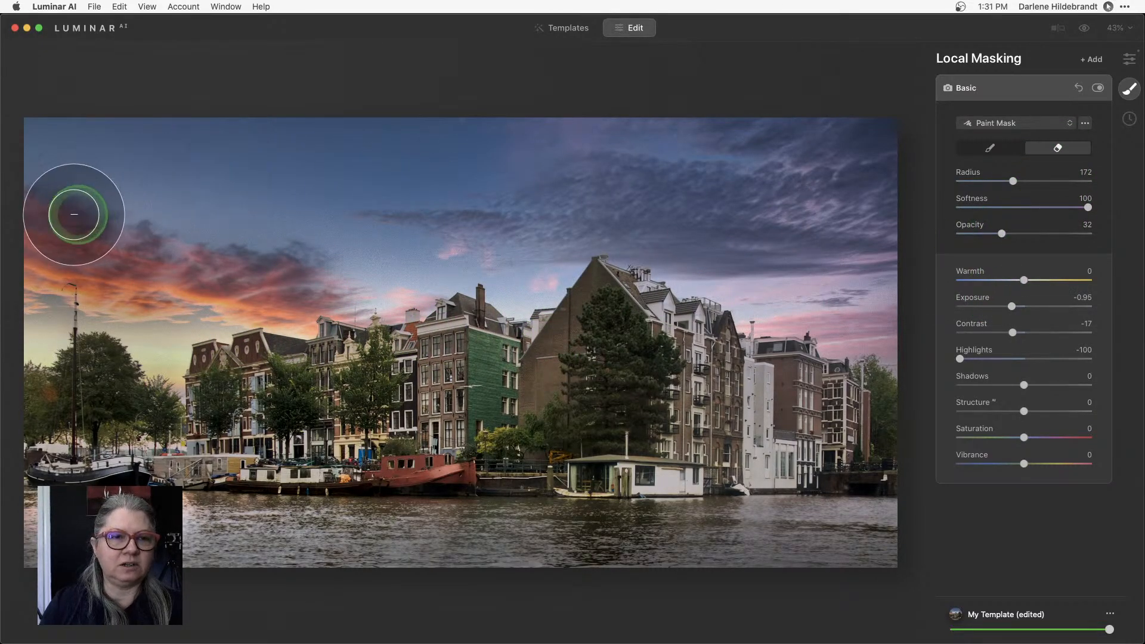
mouse_move(51, 197)
left_mouse_down()
mouse_move(260, 264)
mouse_move(308, 265)
mouse_move(59, 207)
mouse_move(73, 236)
mouse_move(317, 289)
left_mouse_up()
mouse_move(72, 224)
left_mouse_down()
mouse_move(43, 240)
mouse_move(53, 221)
mouse_move(259, 253)
mouse_move(88, 252)
mouse_move(42, 218)
left_mouse_up()
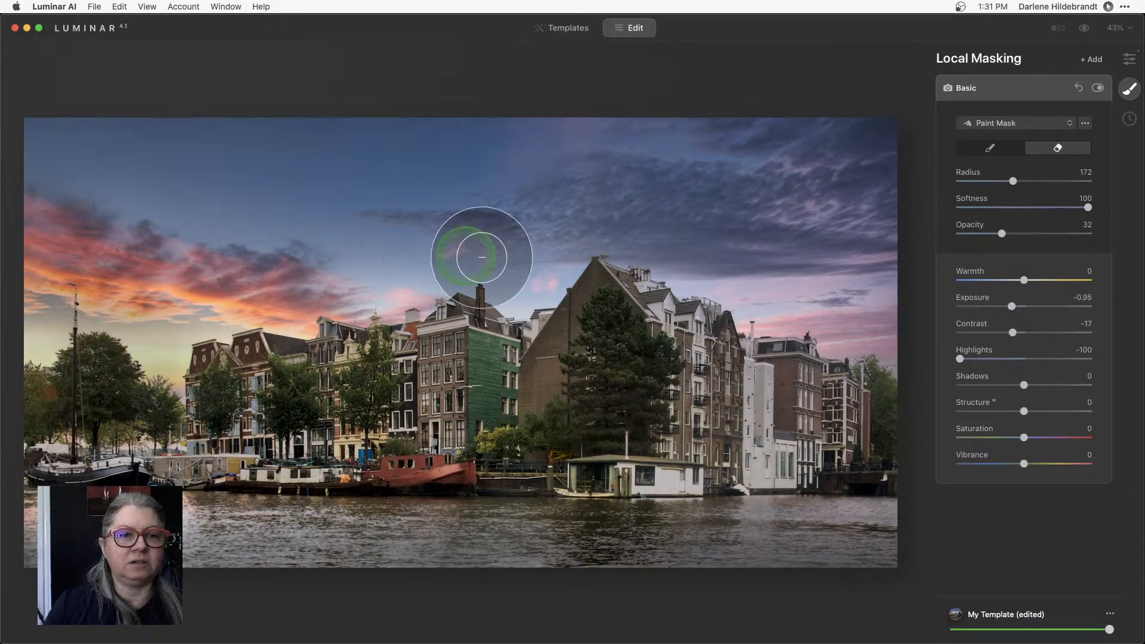
Erase the Basic mask along the upper cloud edge and over the trees and canal houses with brush Radius 112
key("bracketleft")
key("bracketleft")
key("bracketleft")
key("bracketleft")
key("bracketleft")
key("bracketleft")
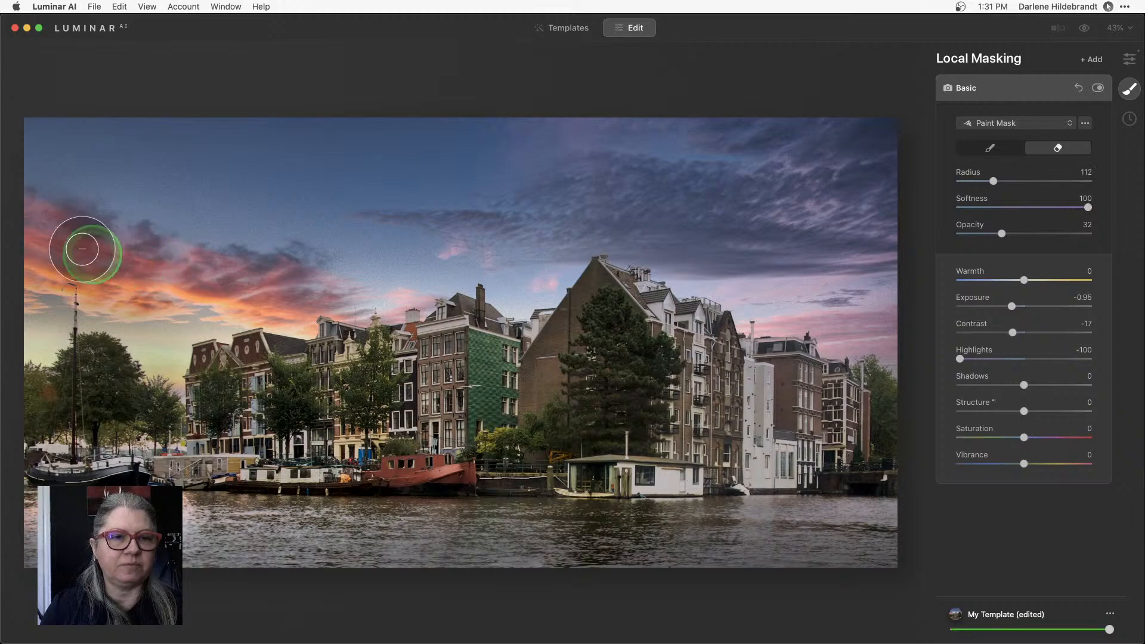
mouse_move(33, 204)
left_mouse_down()
mouse_move(34, 258)
mouse_move(93, 234)
mouse_move(127, 280)
mouse_move(215, 266)
mouse_move(314, 297)
mouse_move(70, 237)
mouse_move(39, 201)
mouse_move(33, 240)
mouse_move(107, 205)
mouse_move(119, 237)
mouse_move(203, 255)
mouse_move(59, 274)
mouse_move(267, 281)
mouse_move(305, 301)
mouse_move(206, 238)
mouse_move(79, 223)
mouse_move(54, 203)
mouse_move(30, 237)
mouse_move(40, 188)
mouse_move(43, 241)
mouse_move(67, 212)
mouse_move(116, 195)
mouse_move(233, 223)
mouse_move(284, 271)
mouse_move(336, 292)
mouse_move(166, 235)
mouse_move(69, 234)
mouse_move(40, 209)
mouse_move(174, 199)
left_mouse_up()
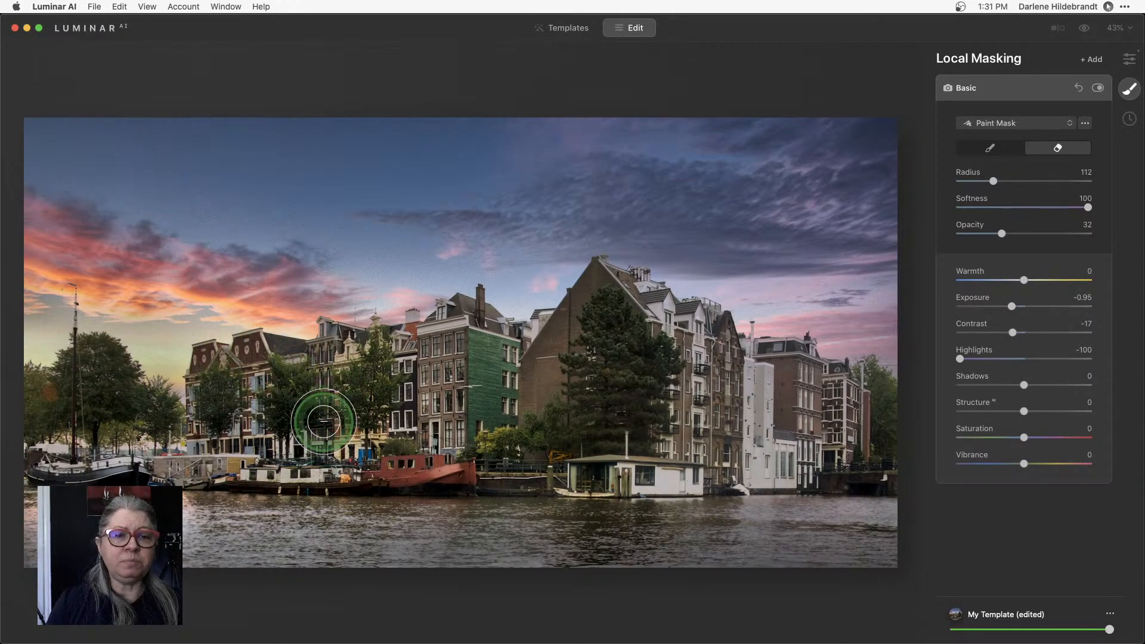
mouse_move(123, 409)
left_mouse_down()
mouse_move(94, 359)
mouse_move(32, 415)
mouse_move(71, 380)
mouse_move(191, 431)
mouse_move(233, 407)
mouse_move(227, 376)
mouse_move(345, 378)
left_mouse_up()
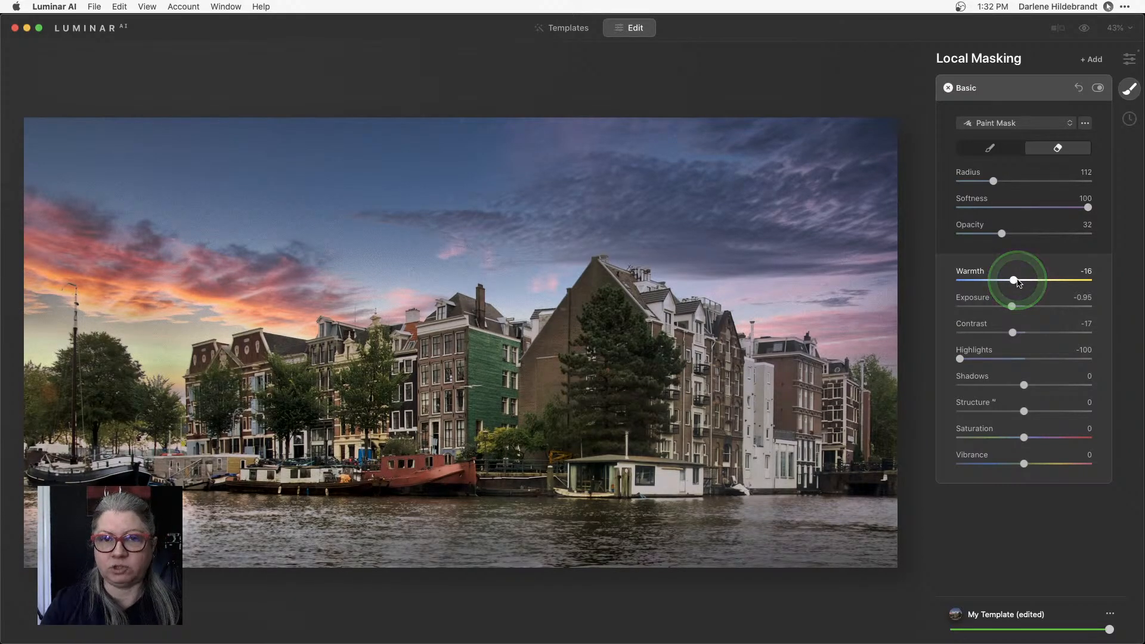
Add the Dramatic effect with Amount 18, Brightness 20 and Saturation 0
left_click(1129, 59)
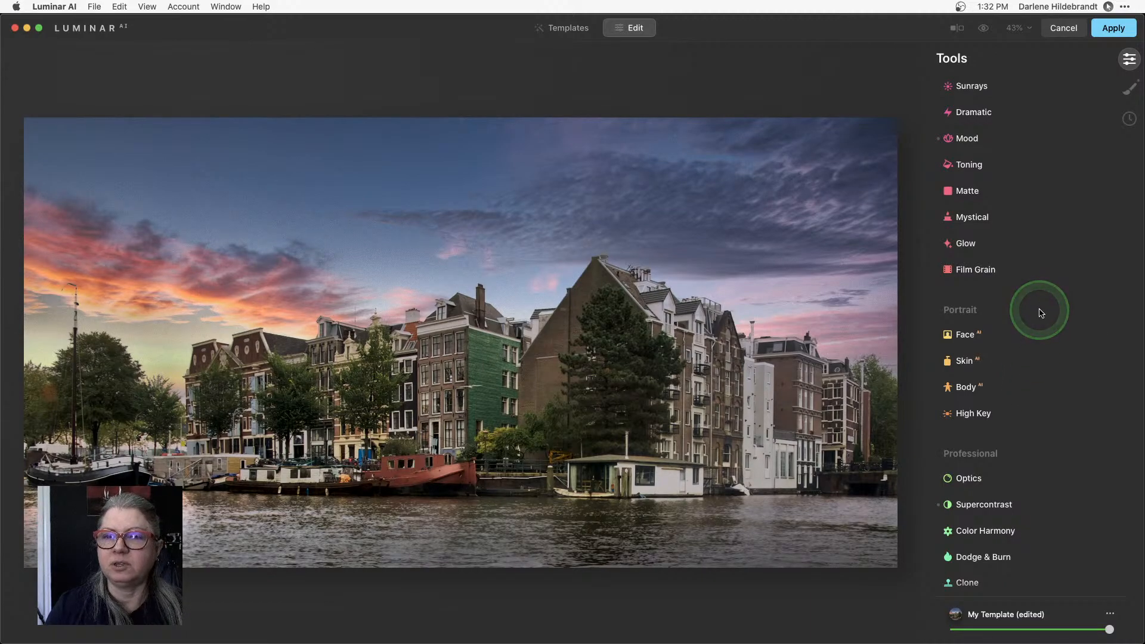
scroll(1040, 313, "up", 5)
left_click(971, 255)
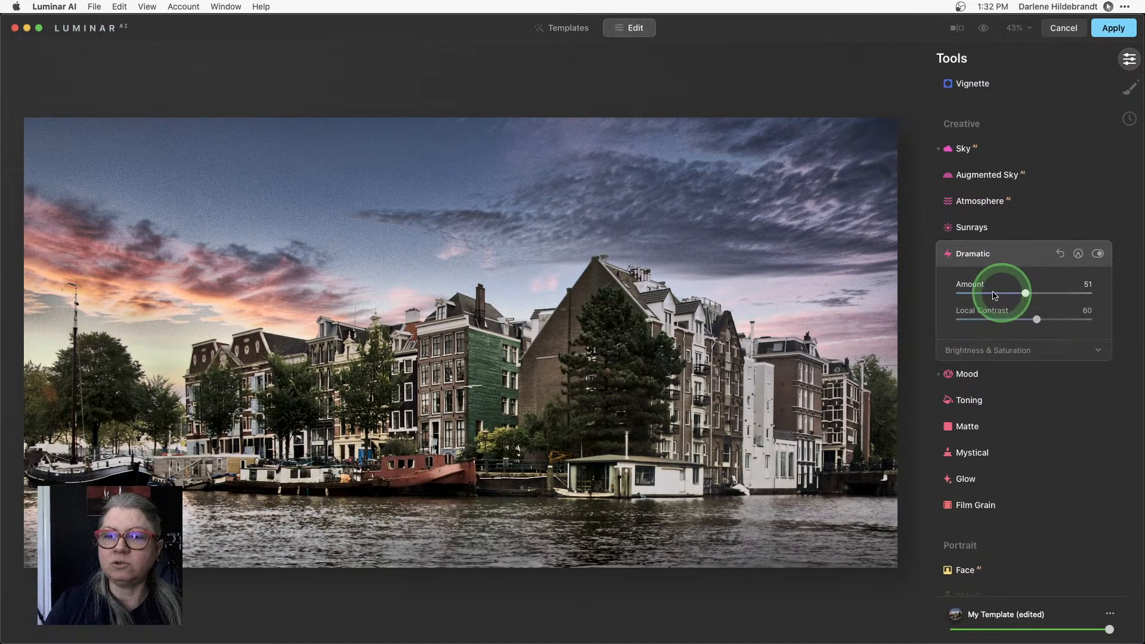
left_click(1008, 351)
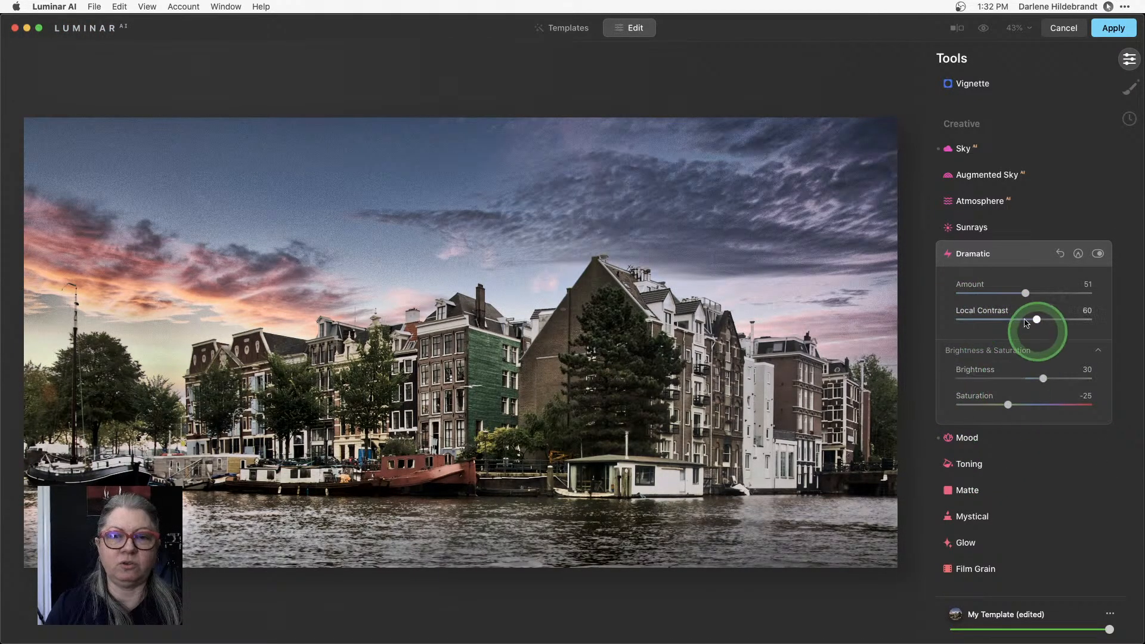
left_click_drag(1023, 294, 984, 296)
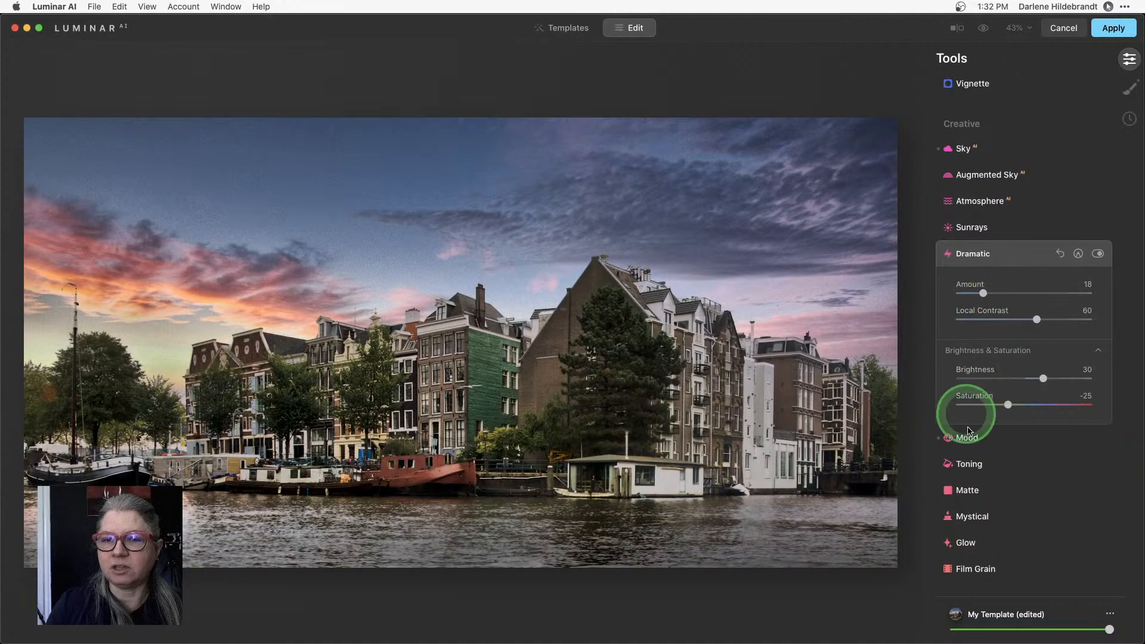
left_click_drag(1043, 379, 1009, 404)
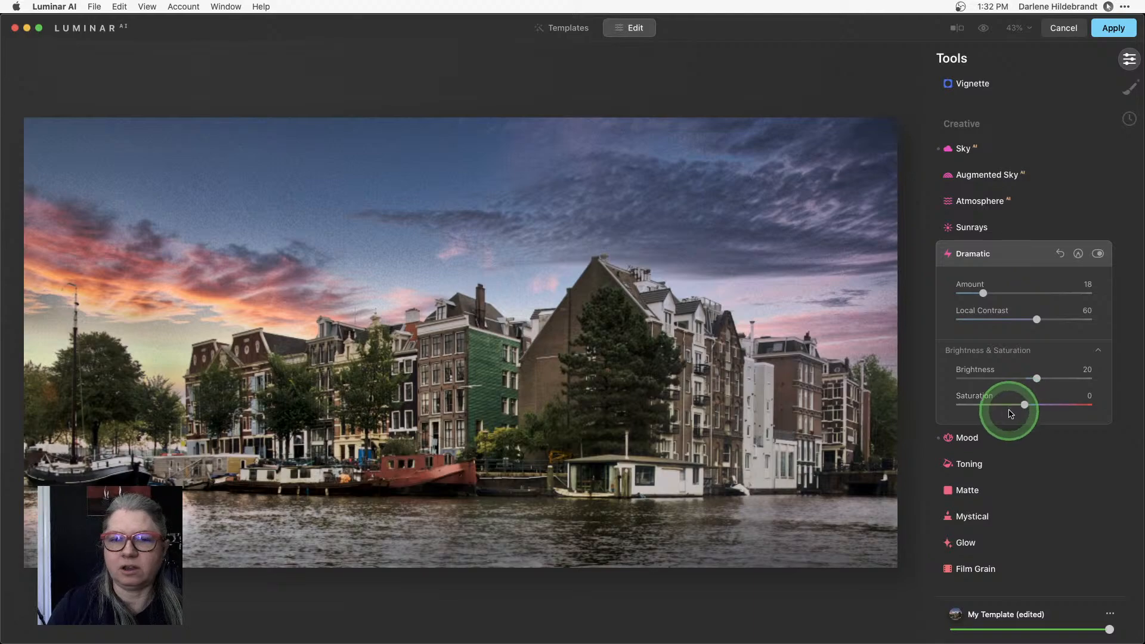
Paint a Dramatic mask over the buildings, boats and trees with brush Radius 184, Softness 50 and Opacity 100, and close the mask controls
left_click(1078, 256)
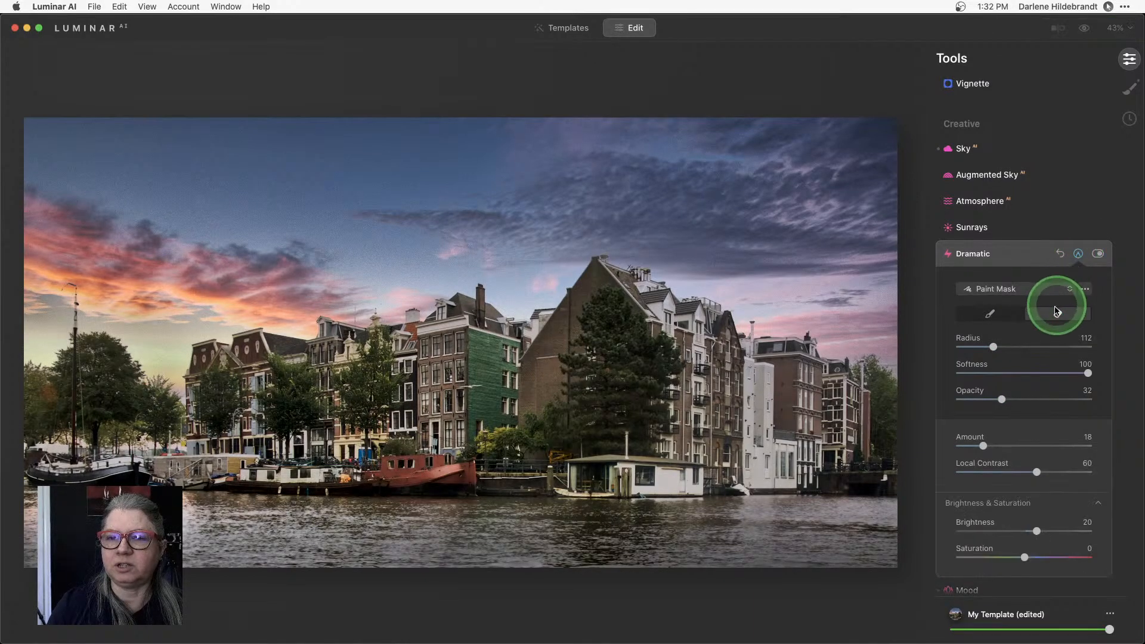
left_click(988, 314)
left_click_drag(1059, 398, 1081, 397)
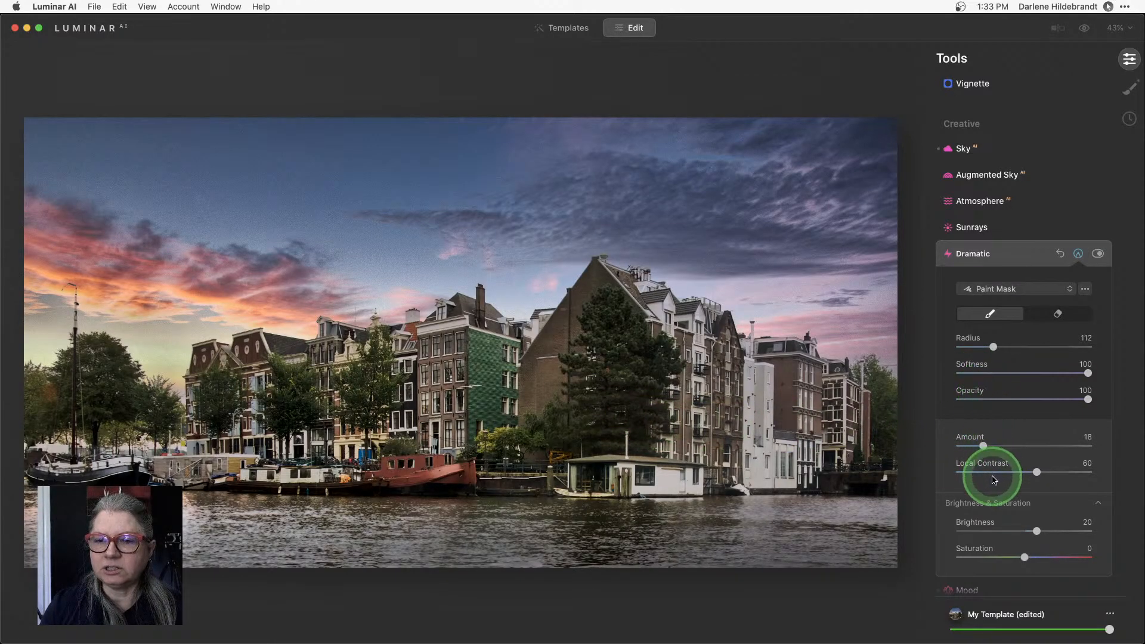
scroll(991, 477, "down", 2)
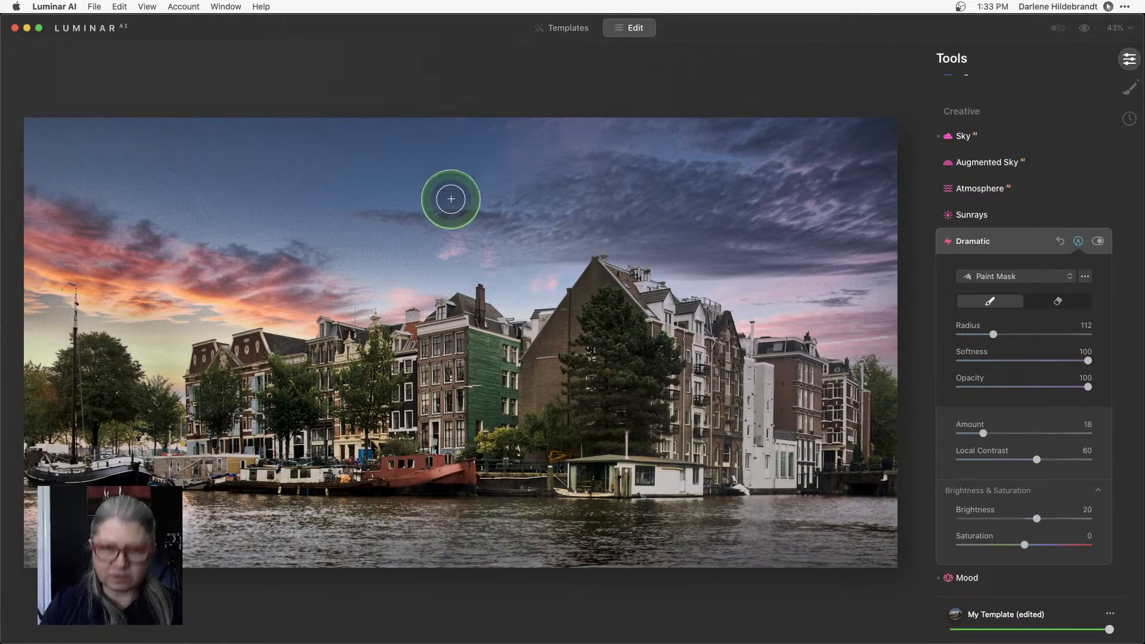
key("bracketright")
key("bracketright")
key("bracketright")
key("bracketright")
key("bracketright")
key("bracketright")
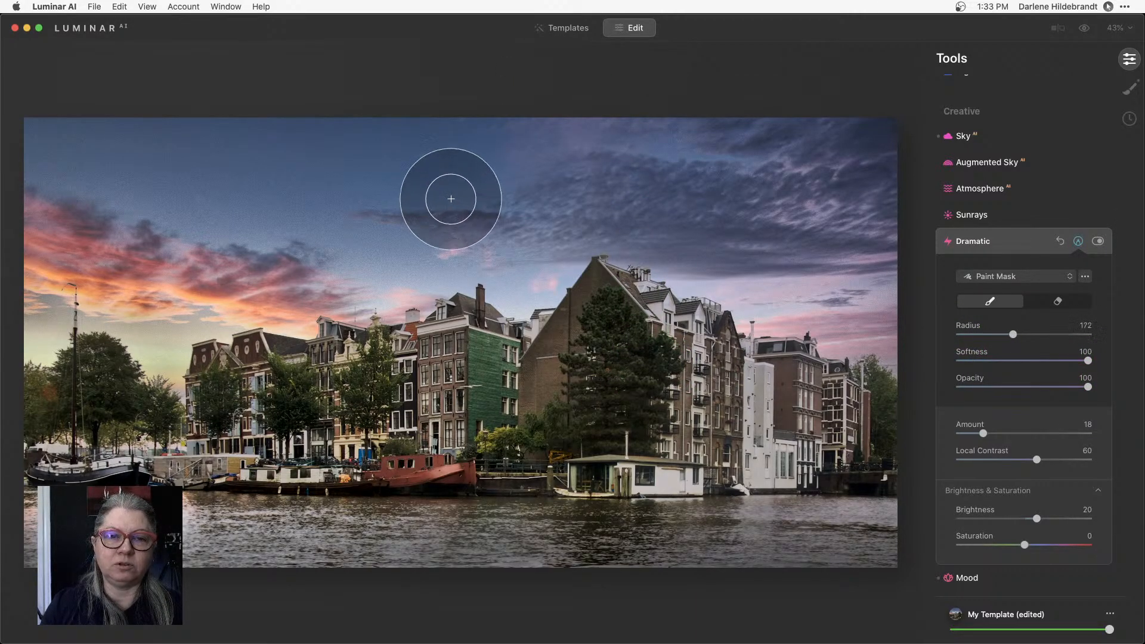
key("bracketright")
key("bracketright")
key("bracketright")
key("bracketright")
key("bracketright")
key("bracketright")
key("bracketright")
key("bracketright")
key("bracketright")
key("bracketright")
mouse_move(448, 201)
left_mouse_down()
mouse_move(489, 271)
mouse_move(443, 196)
left_mouse_up()
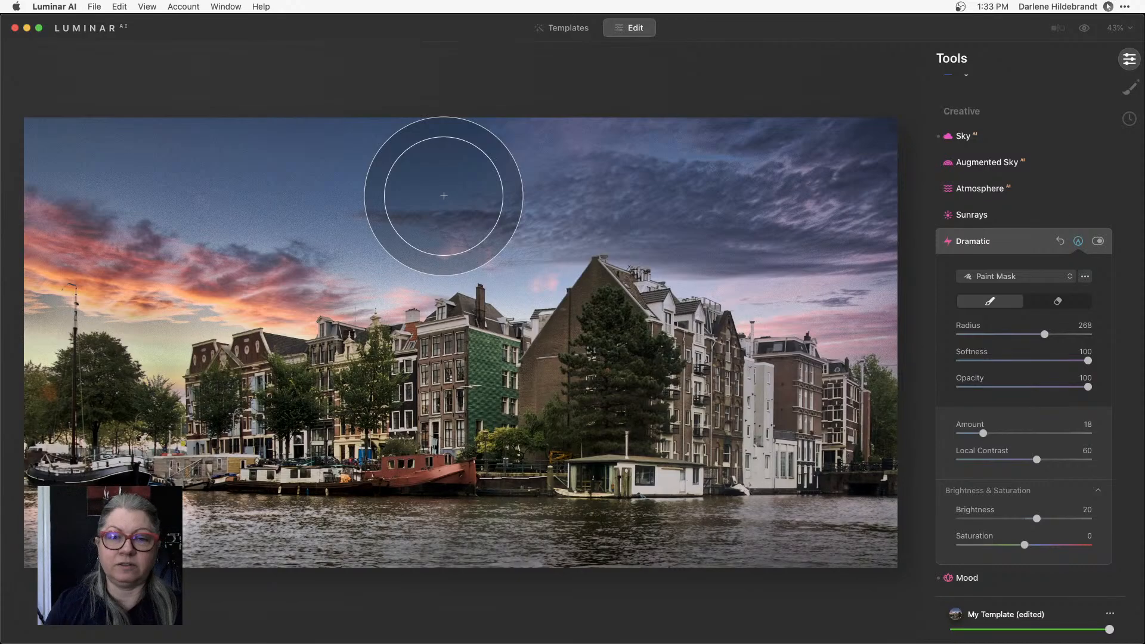
key("[")
key("[")
key("[")
key("[")
key("[")
key("[")
key("[")
key("[")
key("[")
key("[")
key("[")
key("[")
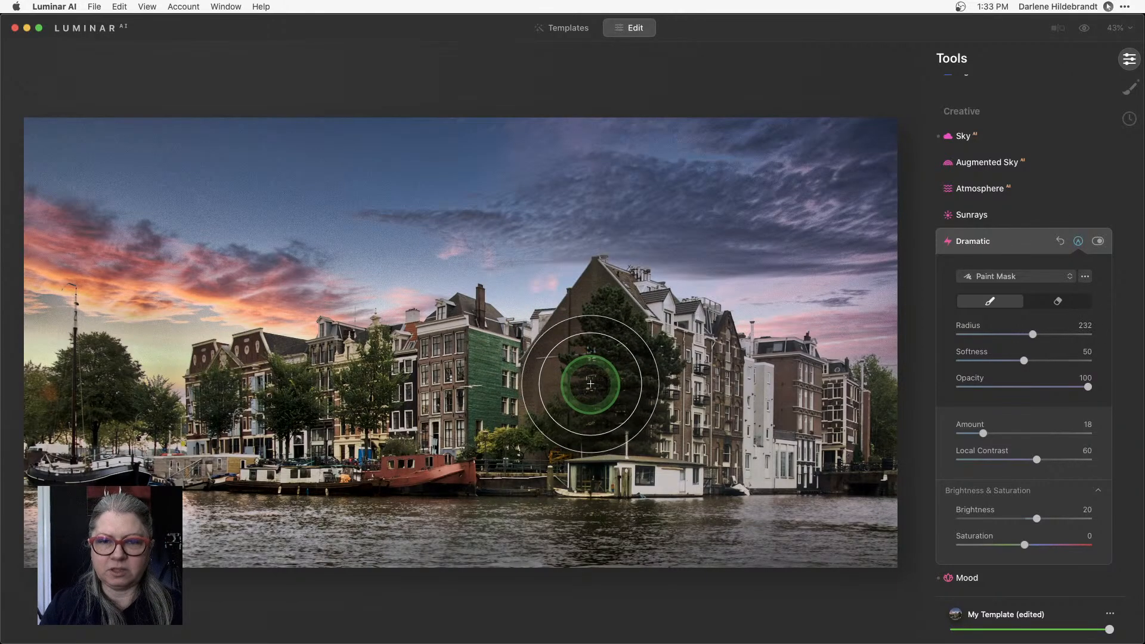
mouse_move(583, 446)
left_mouse_down()
mouse_move(770, 447)
mouse_move(686, 446)
mouse_move(849, 436)
mouse_move(865, 424)
mouse_move(832, 410)
mouse_move(881, 440)
mouse_move(677, 395)
mouse_move(663, 350)
mouse_move(683, 349)
mouse_move(718, 388)
mouse_move(592, 327)
mouse_move(602, 323)
mouse_move(572, 404)
mouse_move(403, 429)
mouse_move(467, 357)
mouse_move(553, 376)
mouse_move(434, 380)
mouse_move(380, 424)
mouse_move(264, 431)
mouse_move(322, 405)
mouse_move(282, 442)
mouse_move(346, 447)
mouse_move(369, 398)
mouse_move(359, 370)
mouse_move(282, 400)
mouse_move(251, 387)
mouse_move(225, 435)
left_mouse_up()
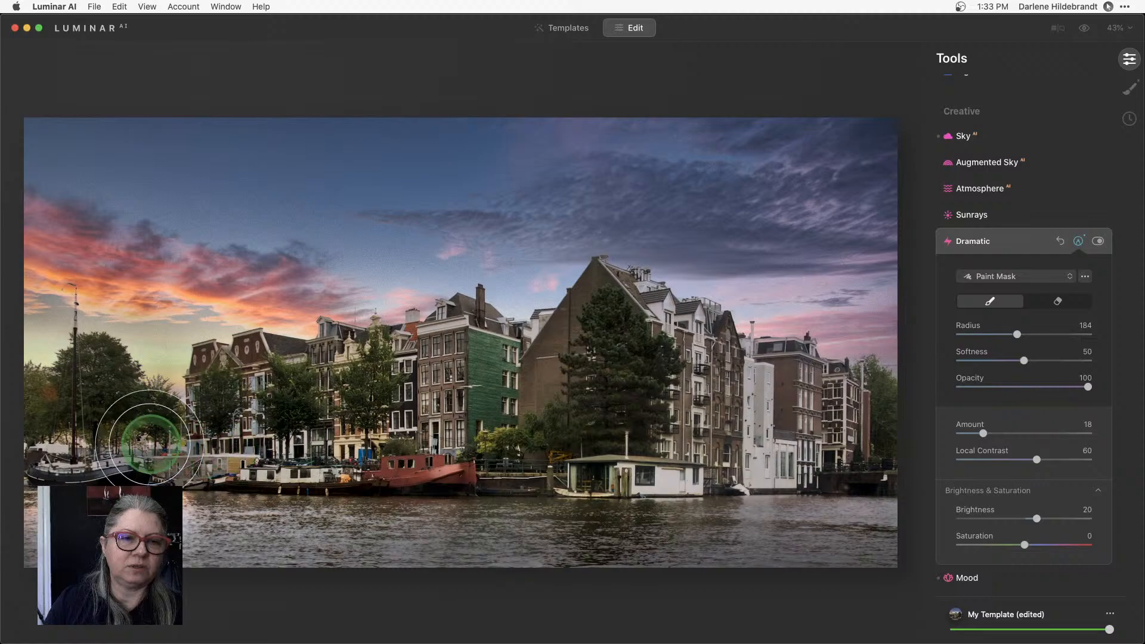
mouse_move(149, 409)
left_mouse_down()
mouse_move(92, 399)
mouse_move(51, 409)
mouse_move(90, 384)
left_mouse_up()
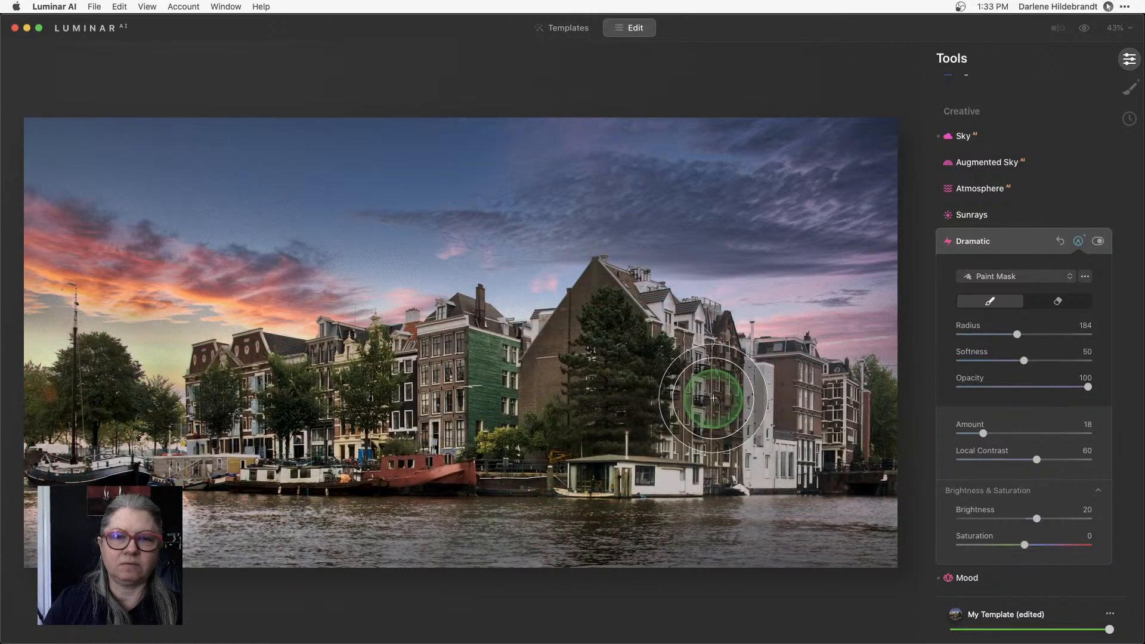
left_click(1079, 242)
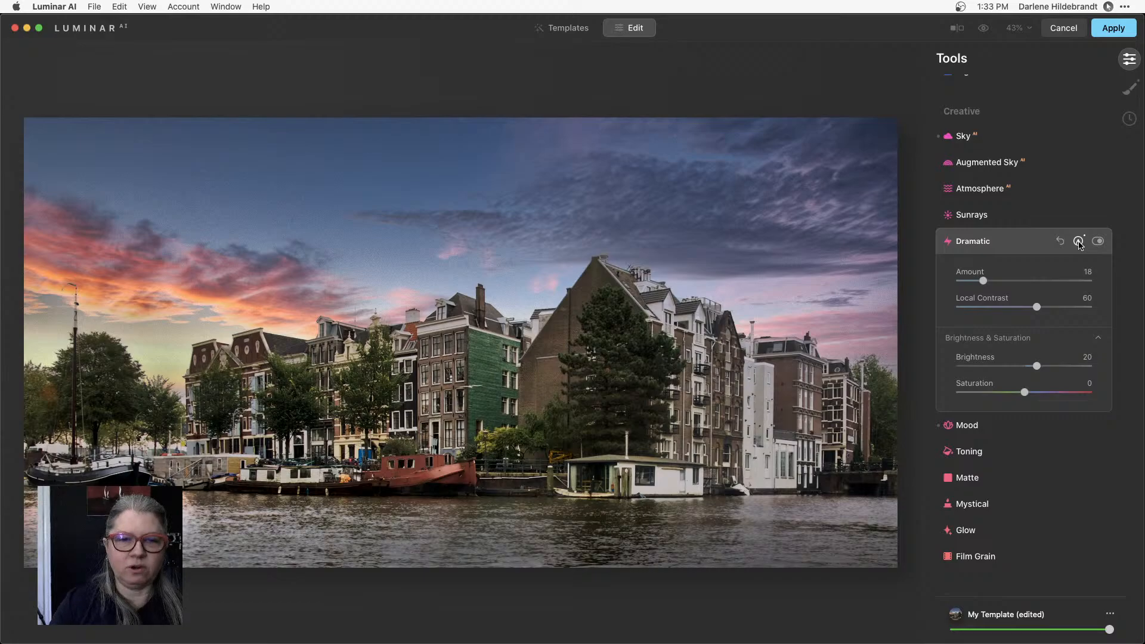
Toggle the before and after views to compare the edited canal photo with its unedited version
key("backslash")
key("backslash")
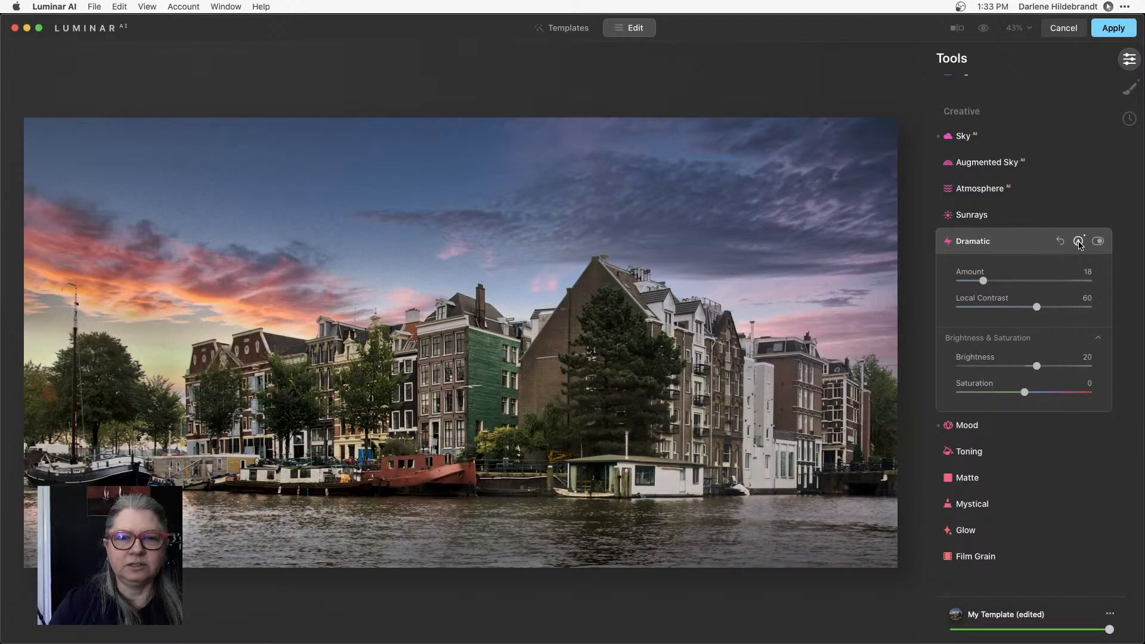
key("backslash")
key("backslash")
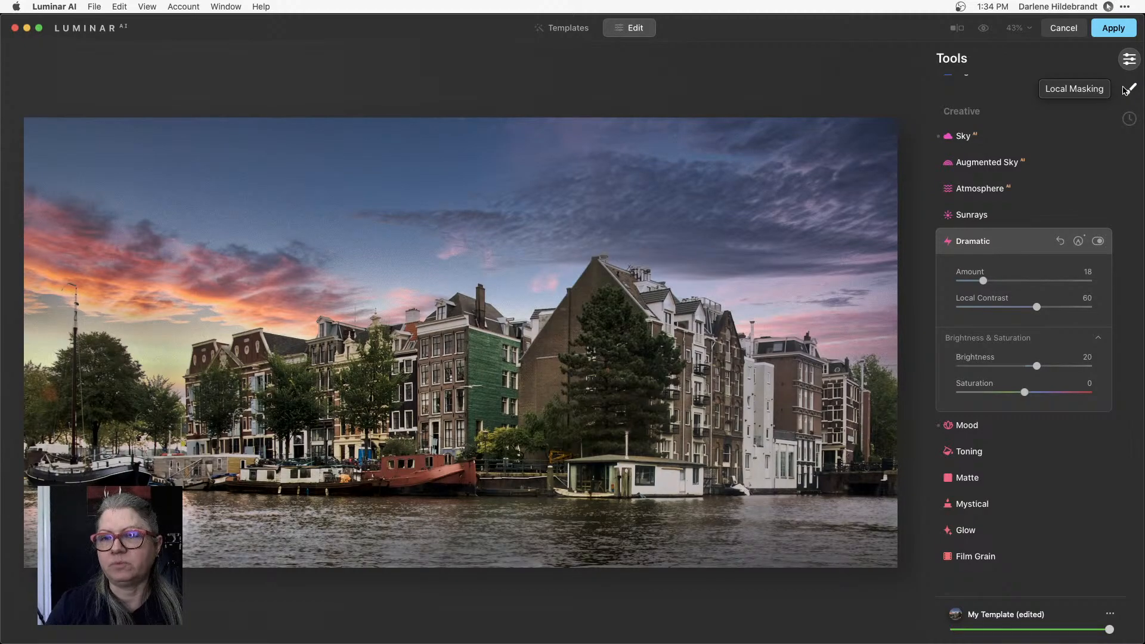
Apply the Luminar AI edits and send the canal photo back to Lightroom Classic
scroll(1041, 331, "down", 3)
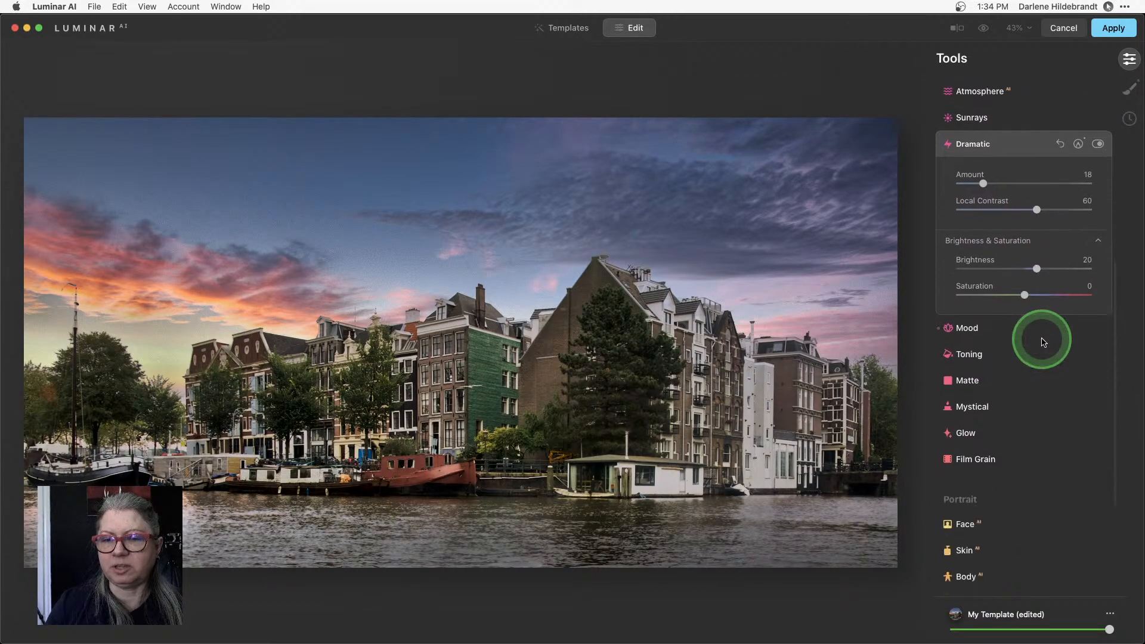
scroll(1042, 342, "down", 5)
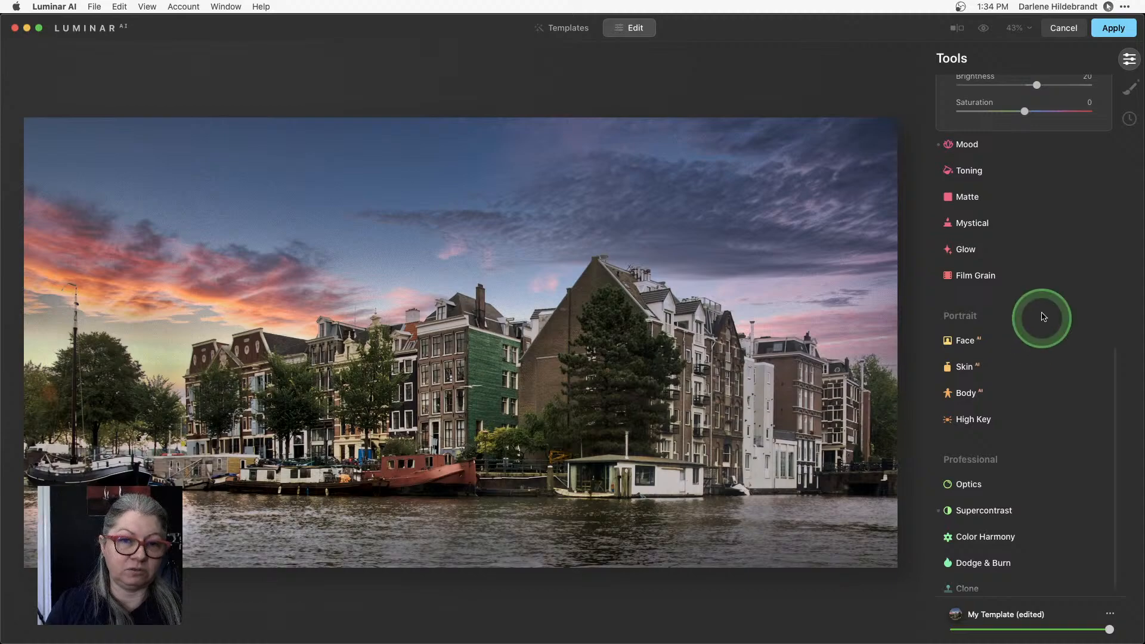
left_click(1107, 33)
left_click(759, 192)
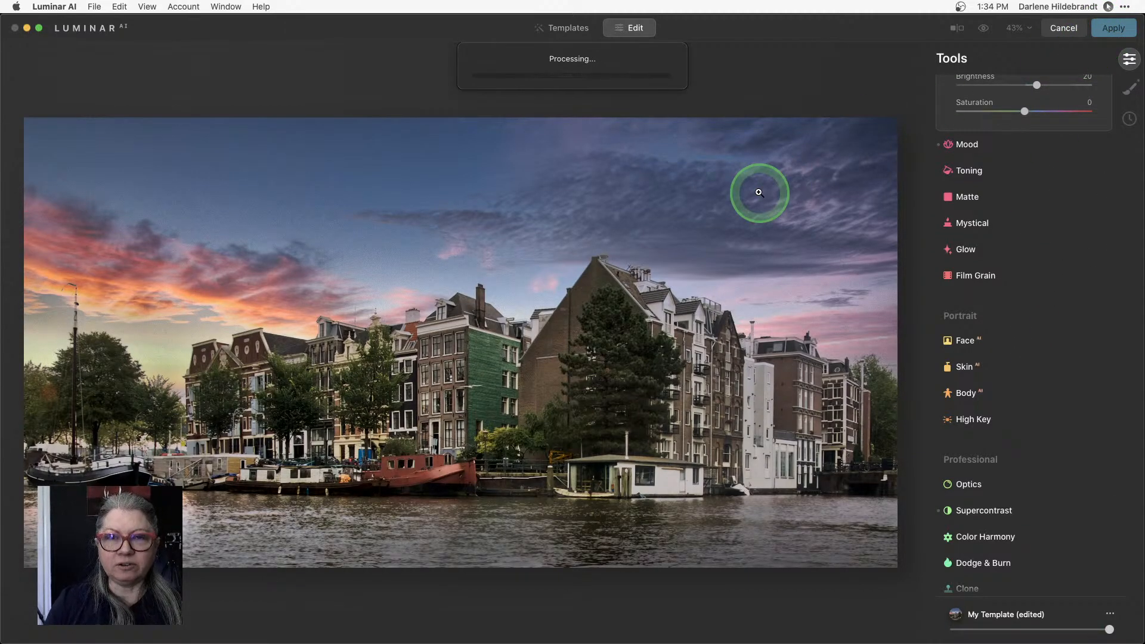
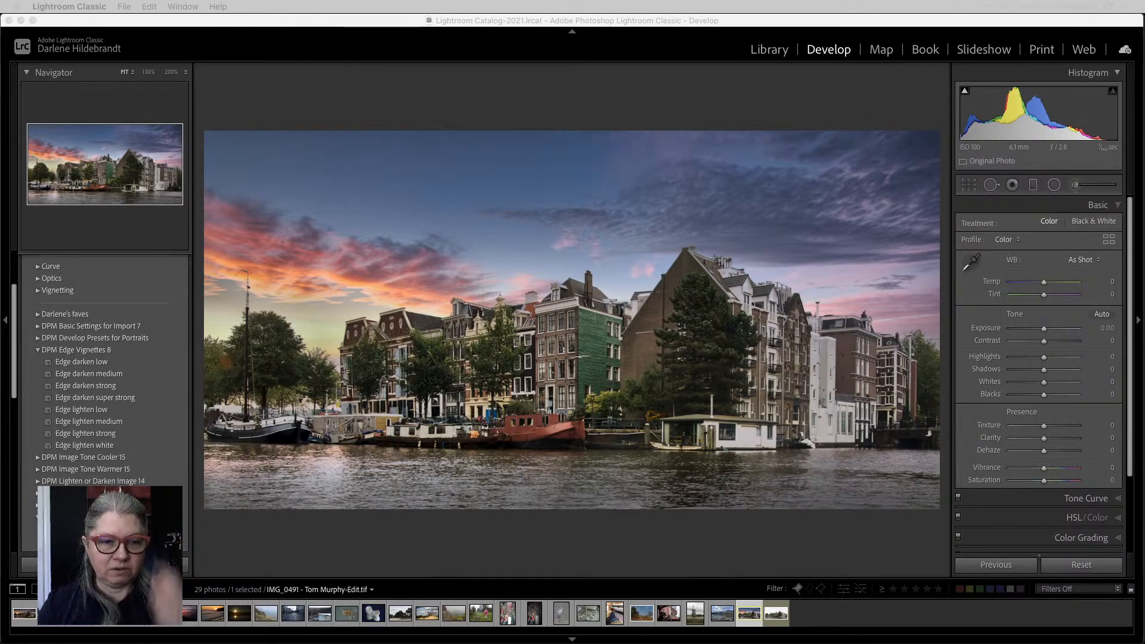
Show the Library grid in Lightroom Classic and move the edited canal TIFF beside the earlier canal edit at the start
left_click(821, 553)
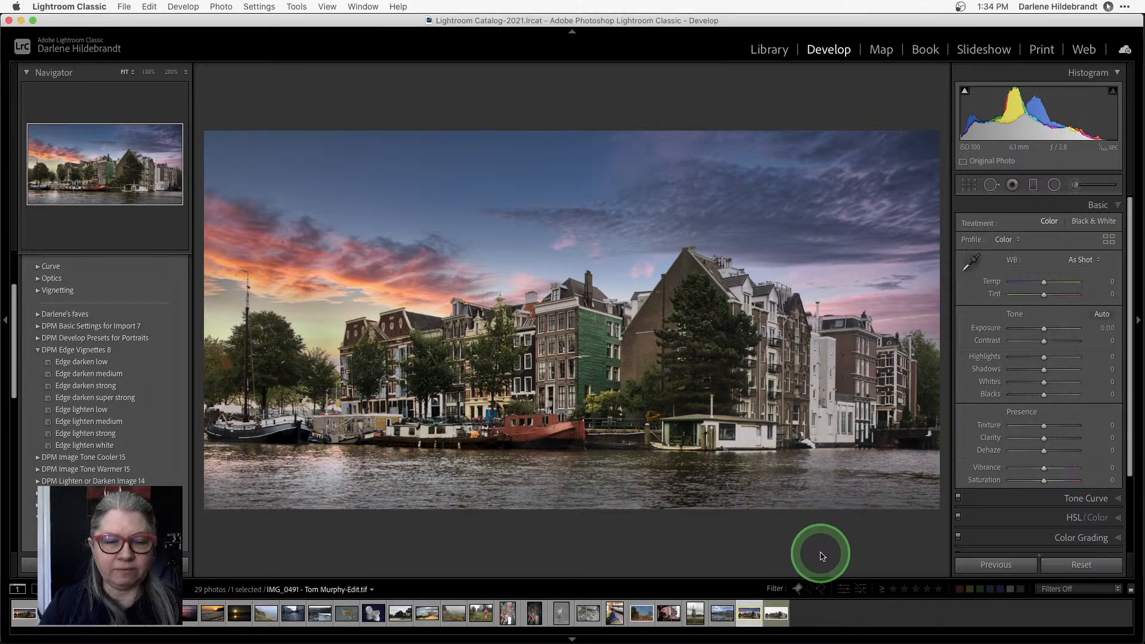
key("g")
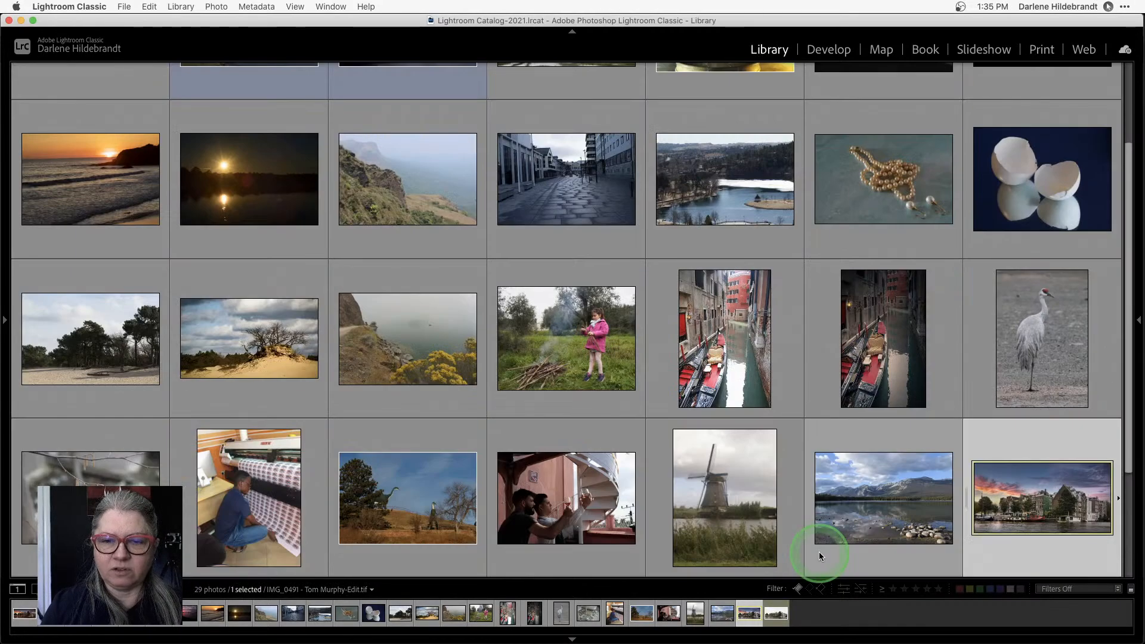
left_click(887, 519)
left_click_drag(1014, 495, 140, 171)
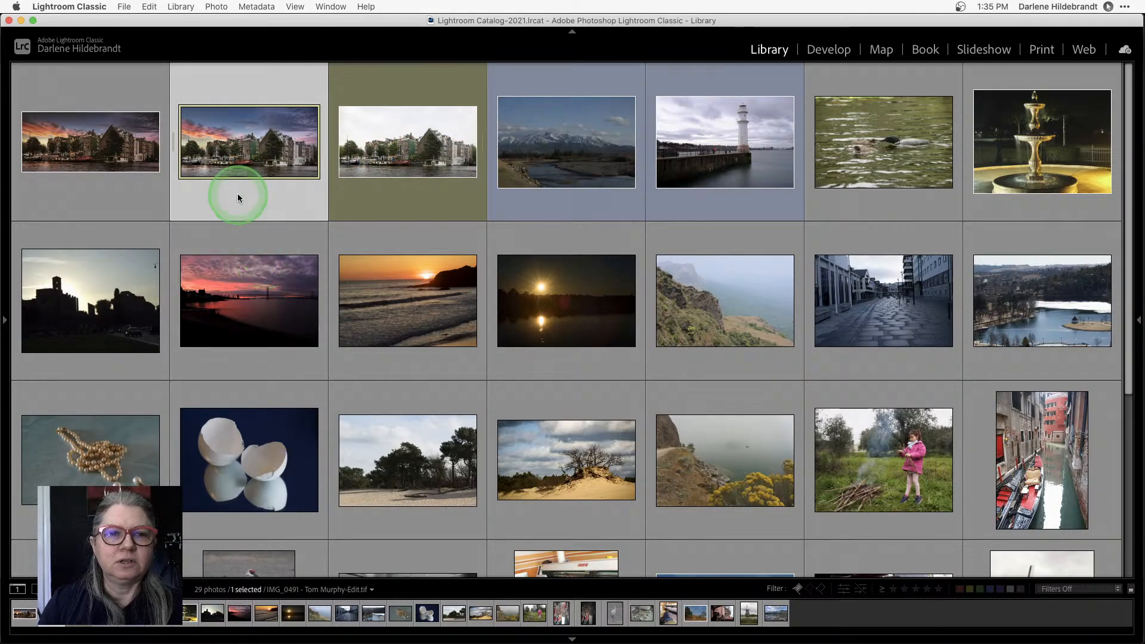
View the original canal photo enlarged and compare it with the new TIFF edit and the earlier JPG edit
double_click(401, 158)
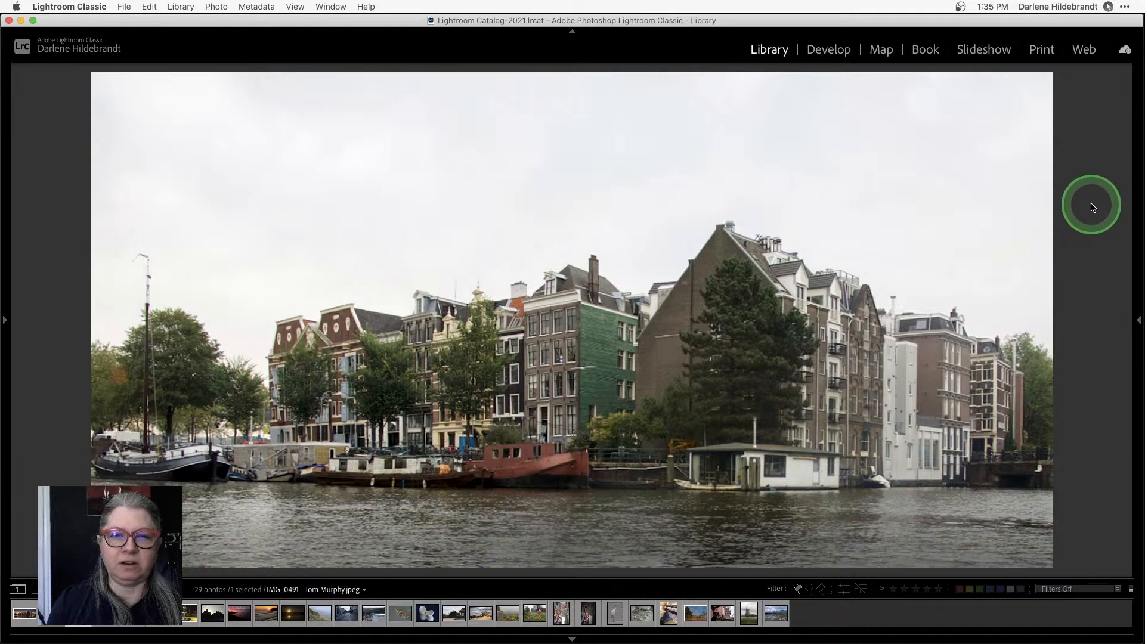
key("Right")
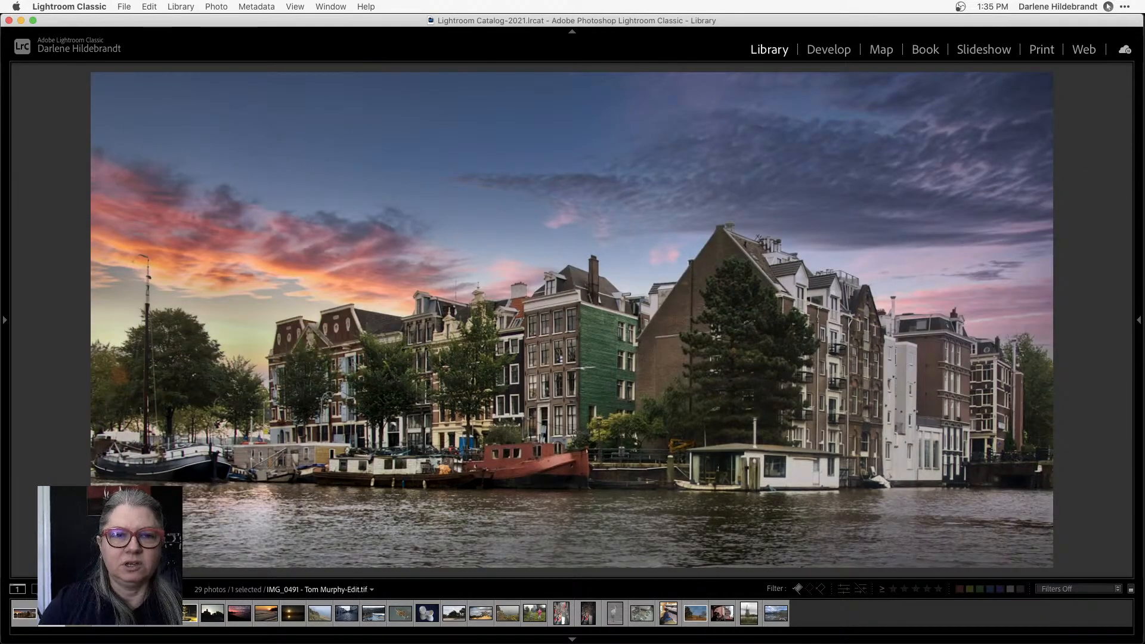
key("Right")
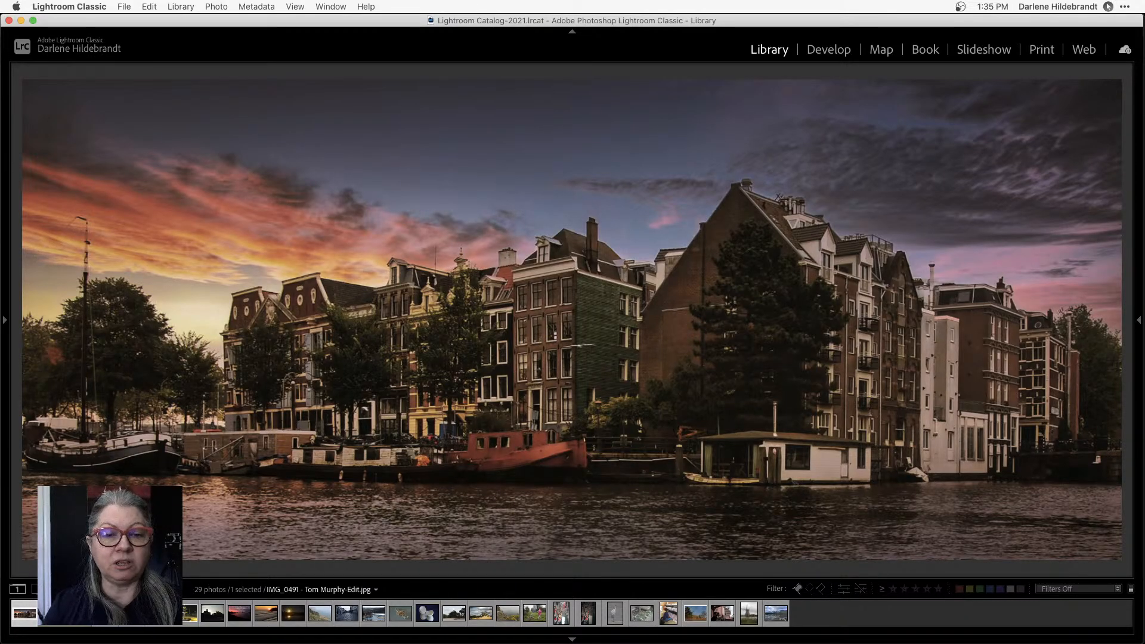
key("Right")
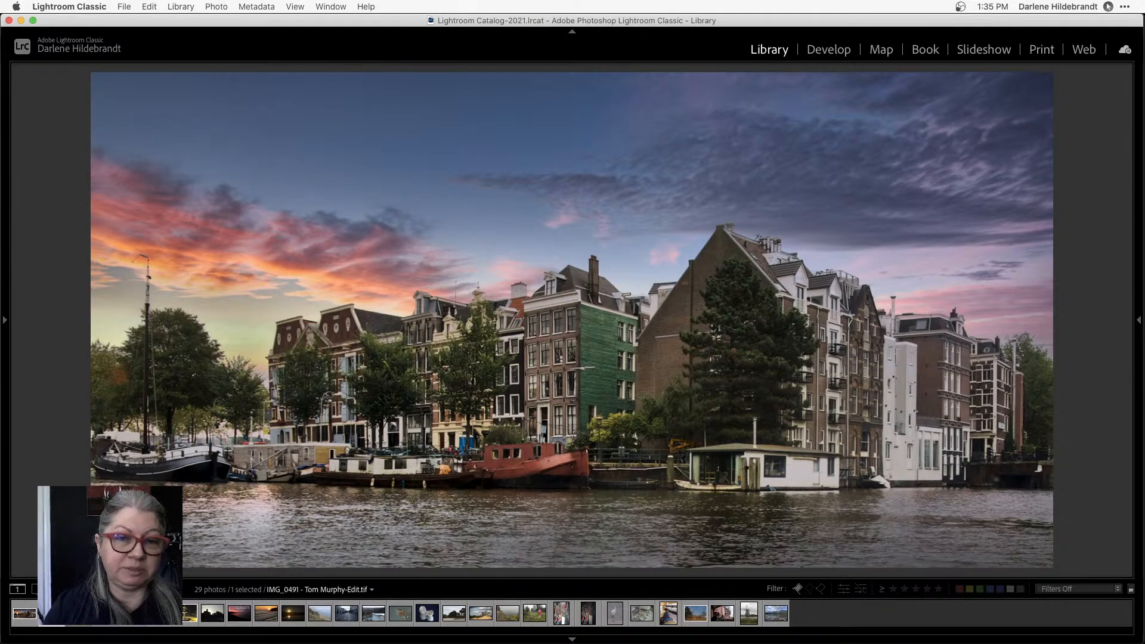
Compare the earlier JPG edit of the canal photo with the new TIFF edit in enlarged view
key("Left")
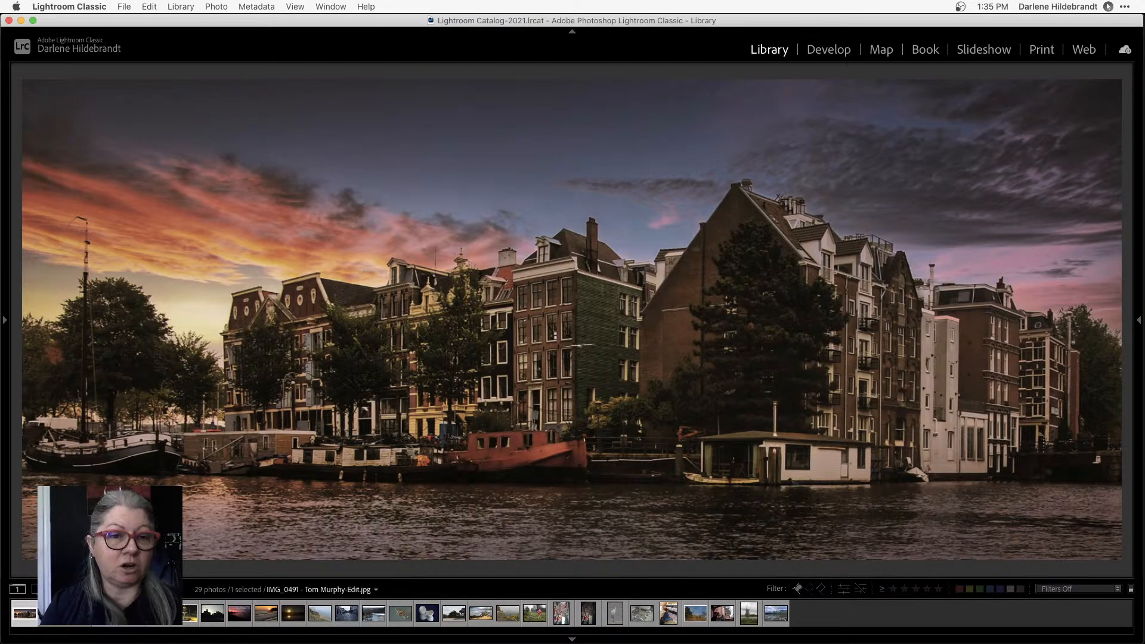
key("Right")
key("Right")
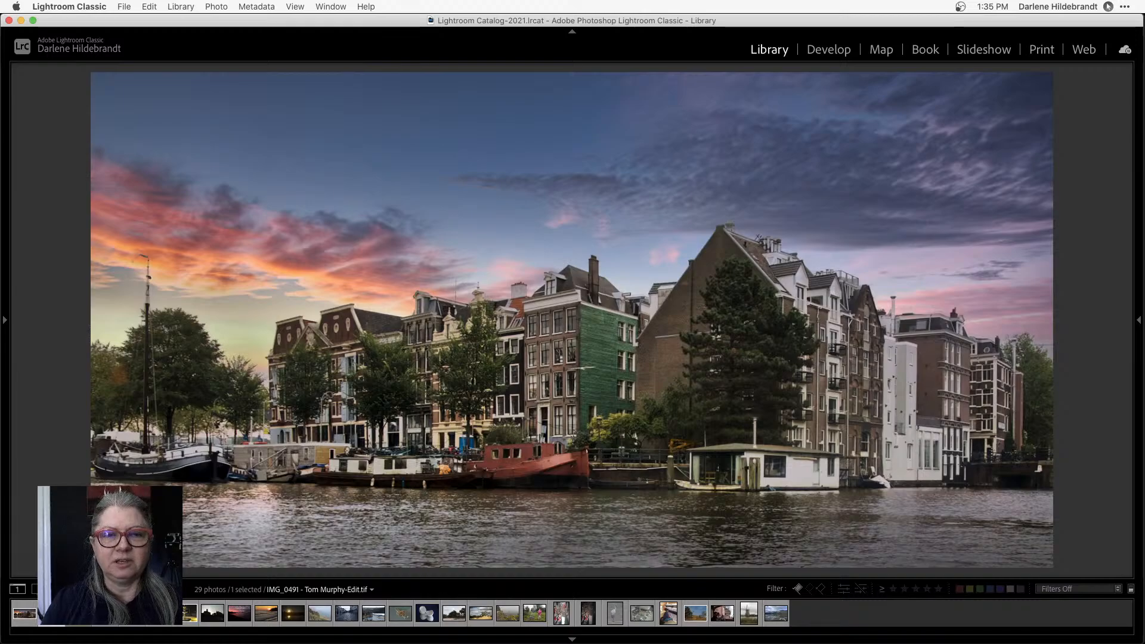
left_click(1089, 208)
Switch to Luminar AI and check its plugin installation for Adobe Photoshop and Lightroom Classic
key("super+Tab")
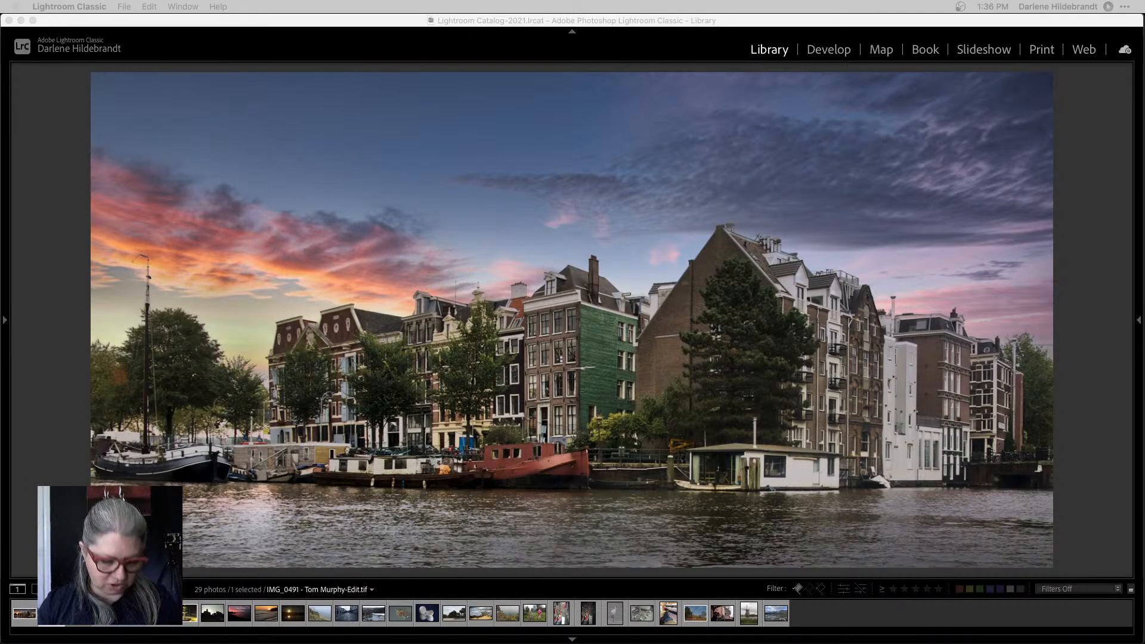
key("super+Tab")
key("super+Tab")
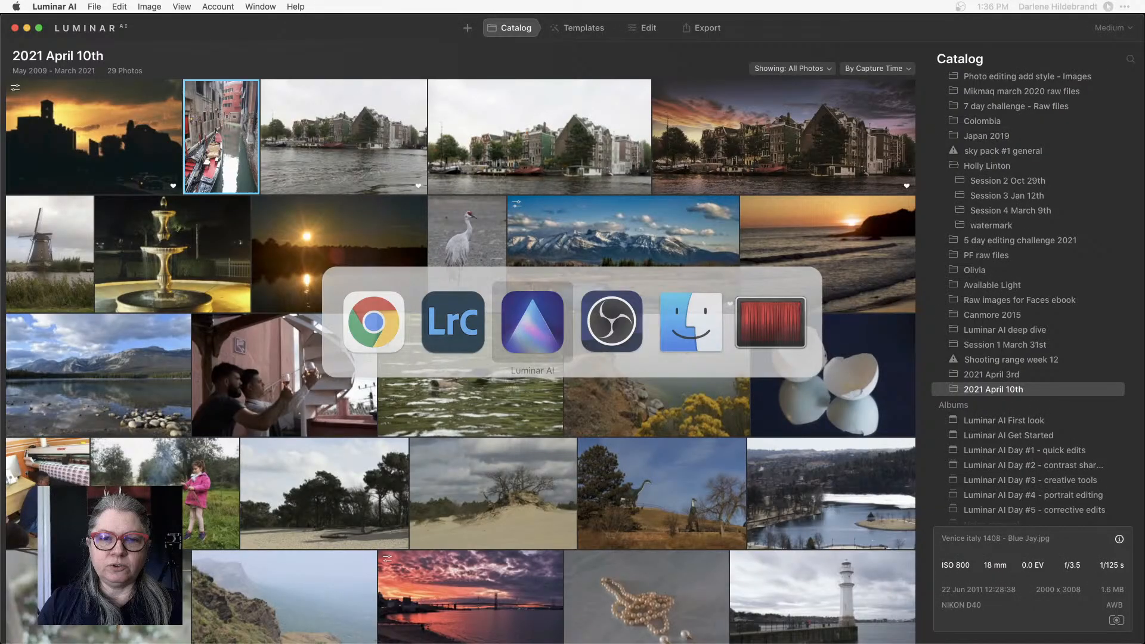
left_click(54, 7)
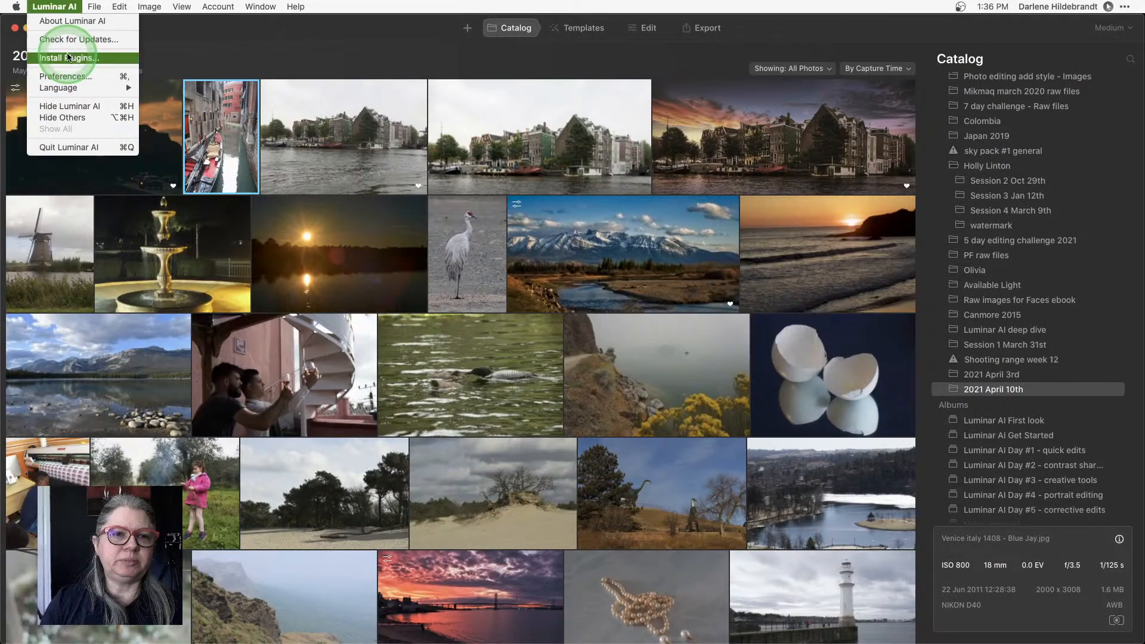
left_click(52, 56)
left_click(386, 450)
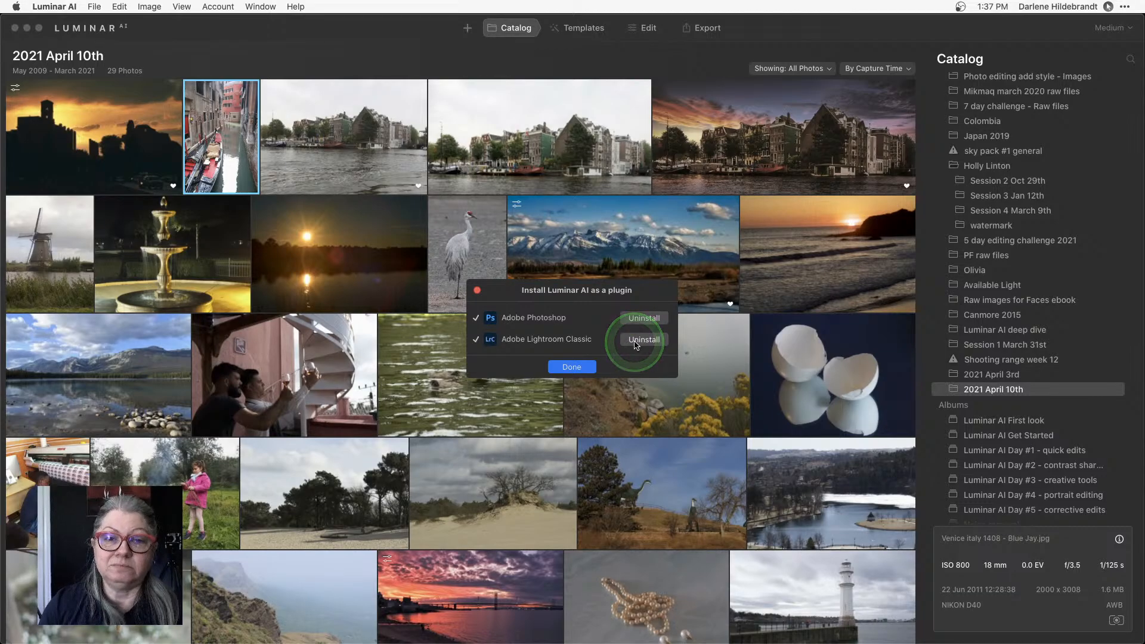
left_click(573, 368)
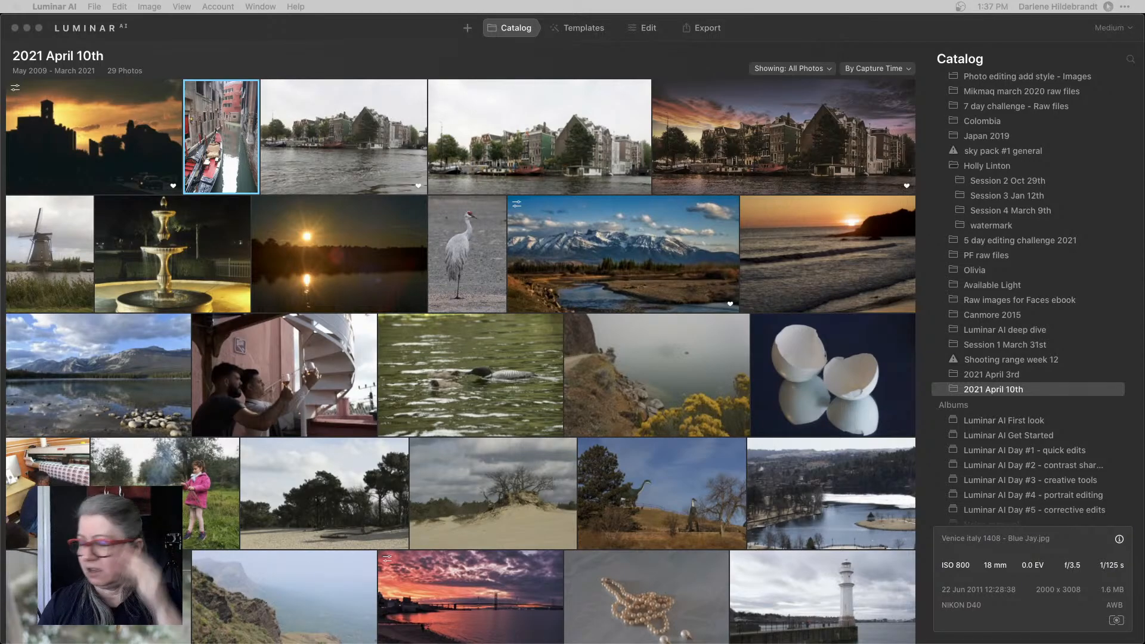
Switch back to Lightroom Classic and view its general preferences, closing them without changes
key("cmd+Tab")
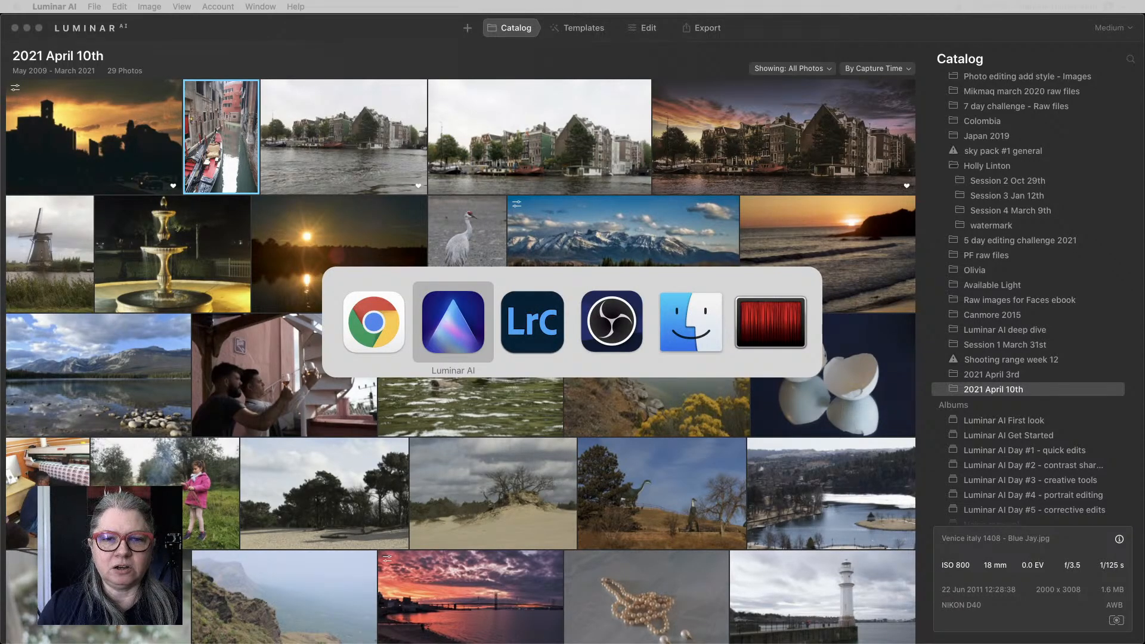
key("super+Tab")
left_click(88, 6)
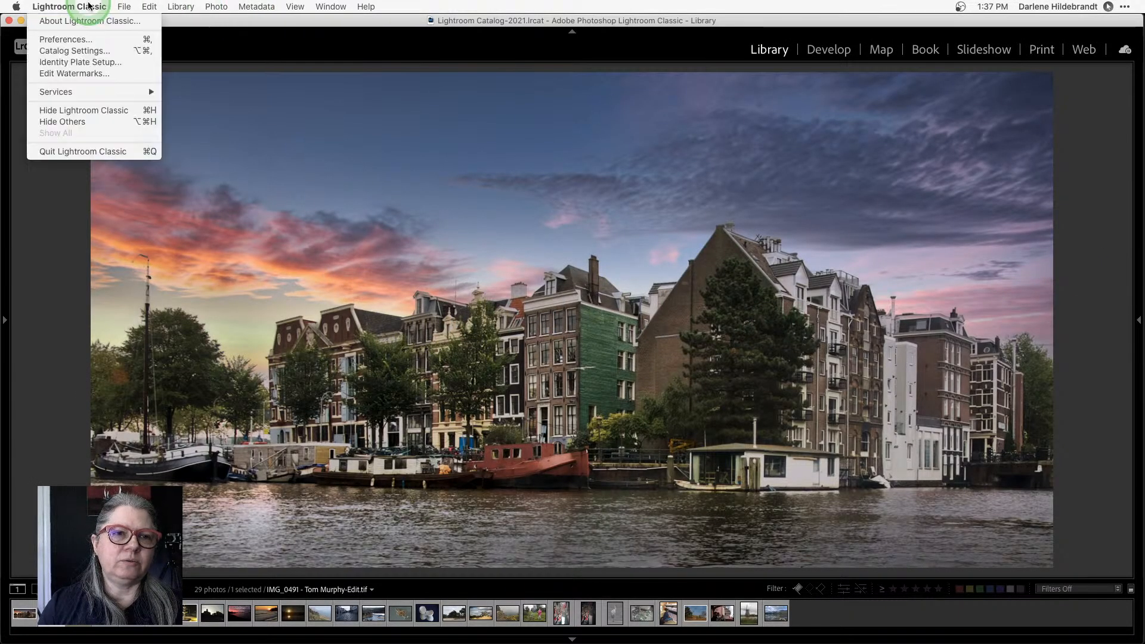
left_click(142, 109)
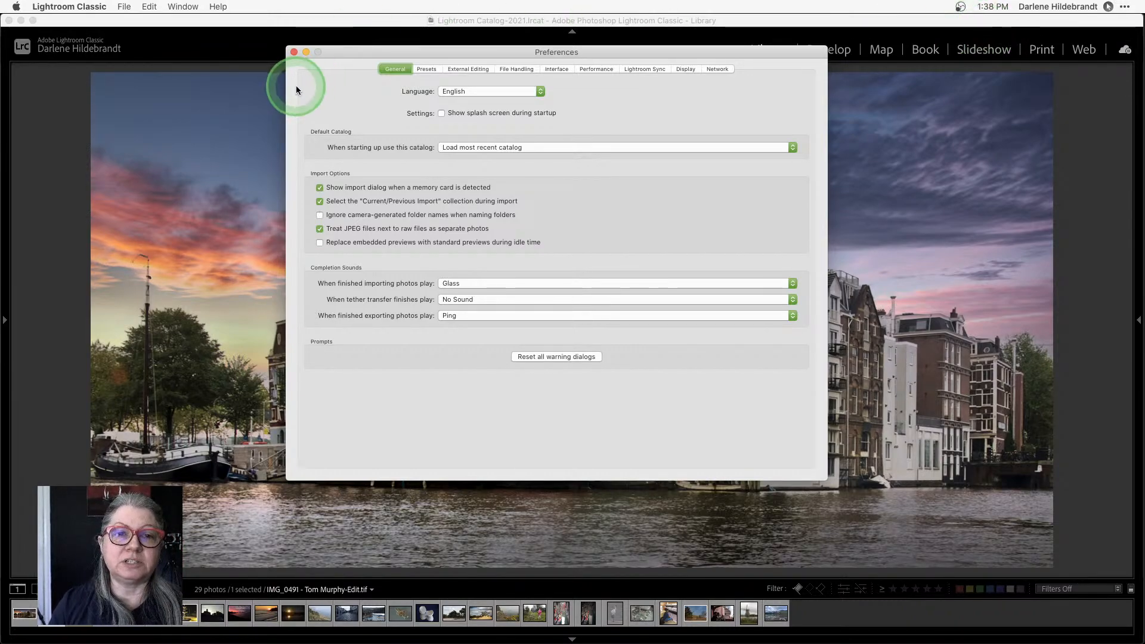
left_click(294, 52)
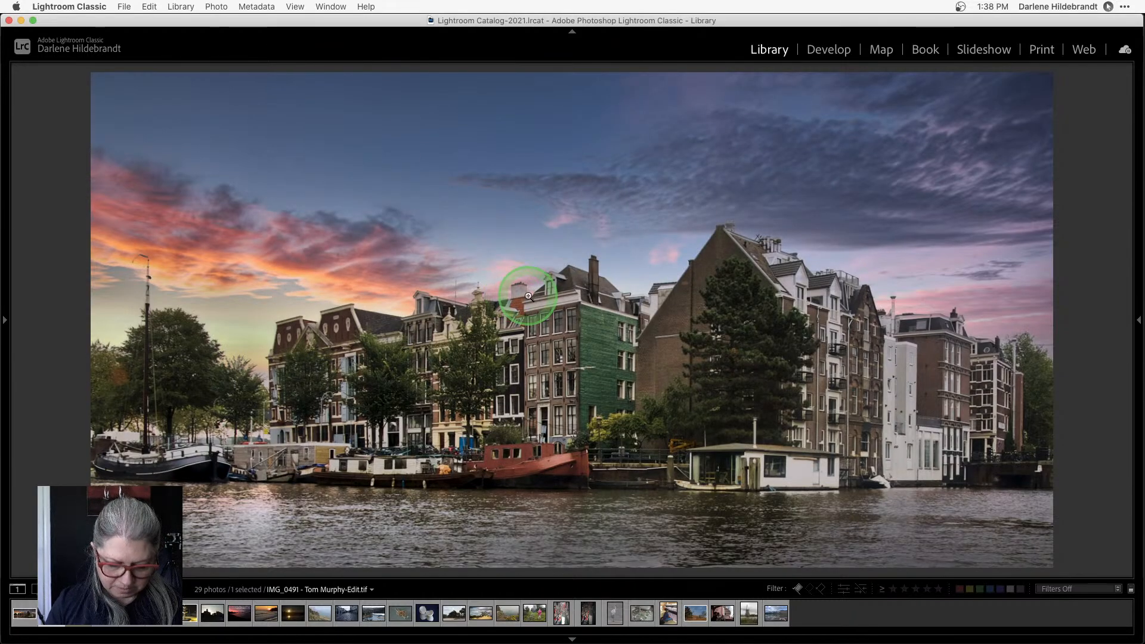
Return to the Library grid and open the photo of the loon with two chicks in the Develop module
key("g")
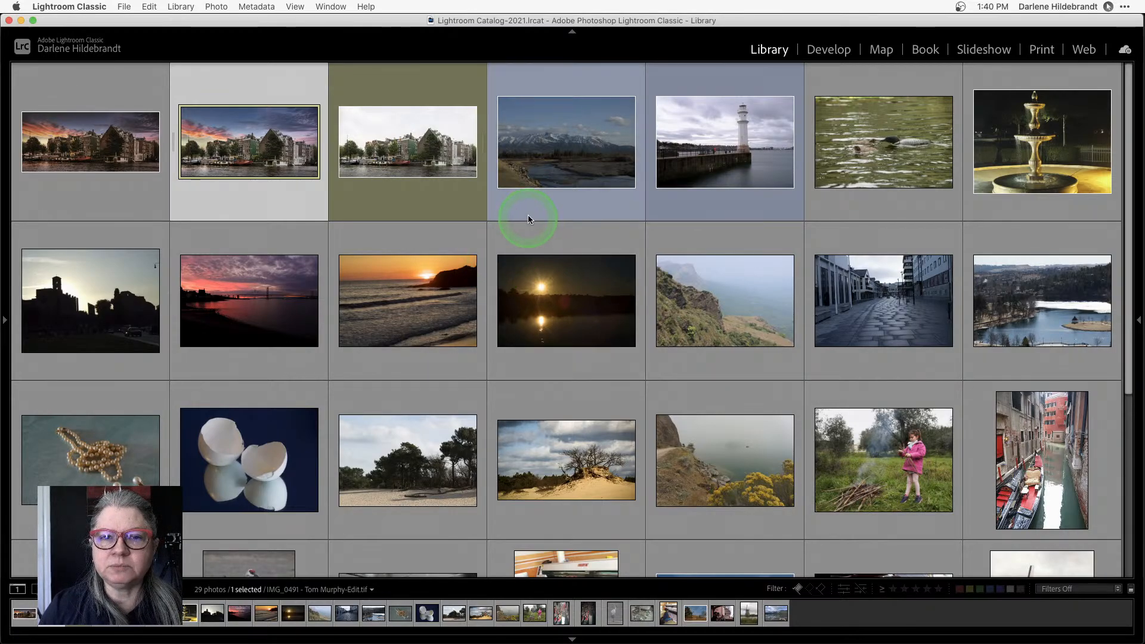
left_click(577, 205)
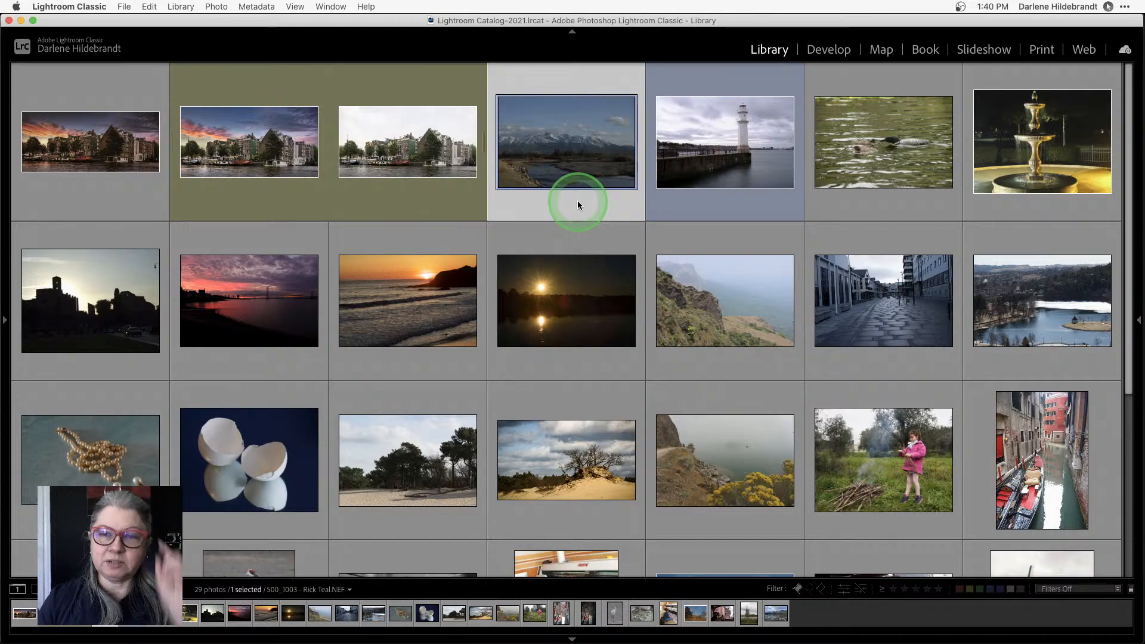
double_click(900, 164)
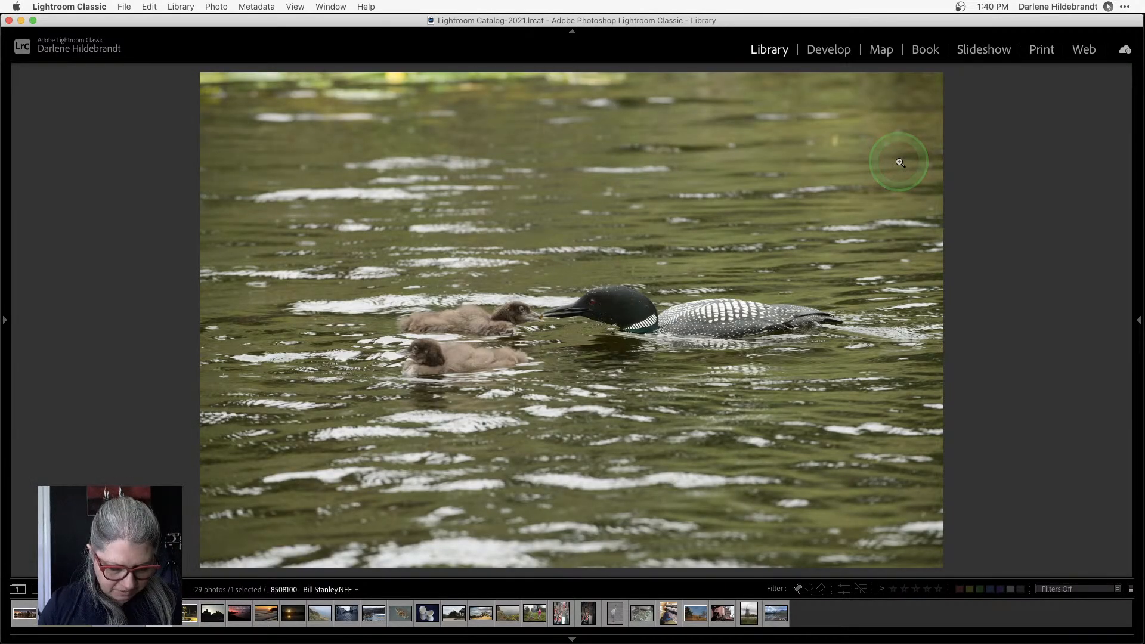
key("d")
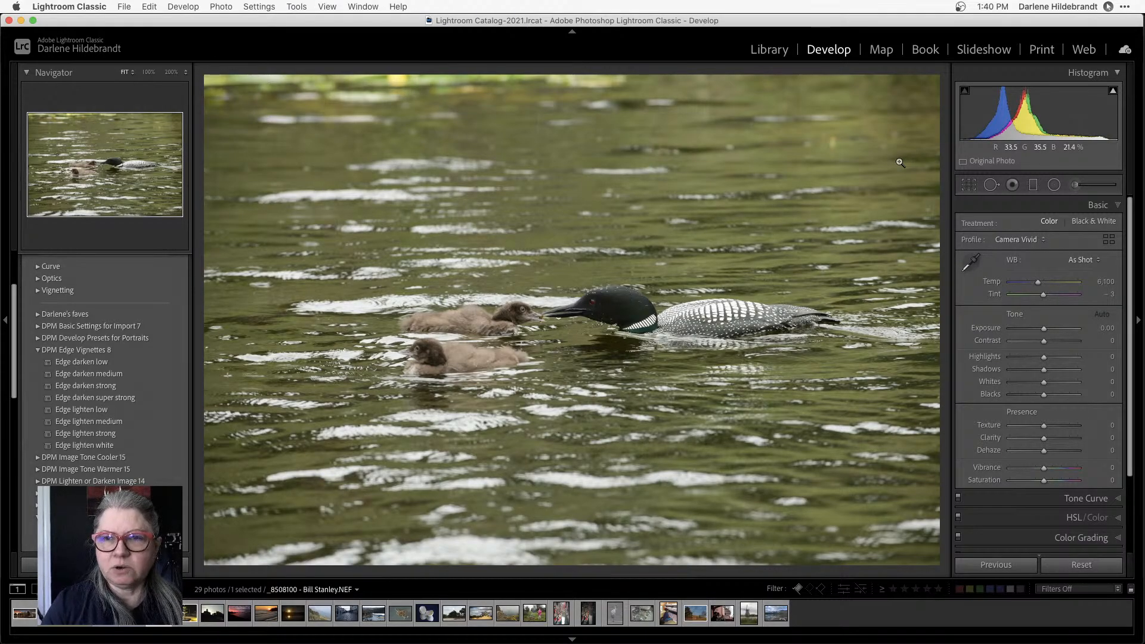
Show the overlay with shutter speed, aperture and ISO, and inspect the chick's head and the loon's beak at 200%
key("i")
key("i")
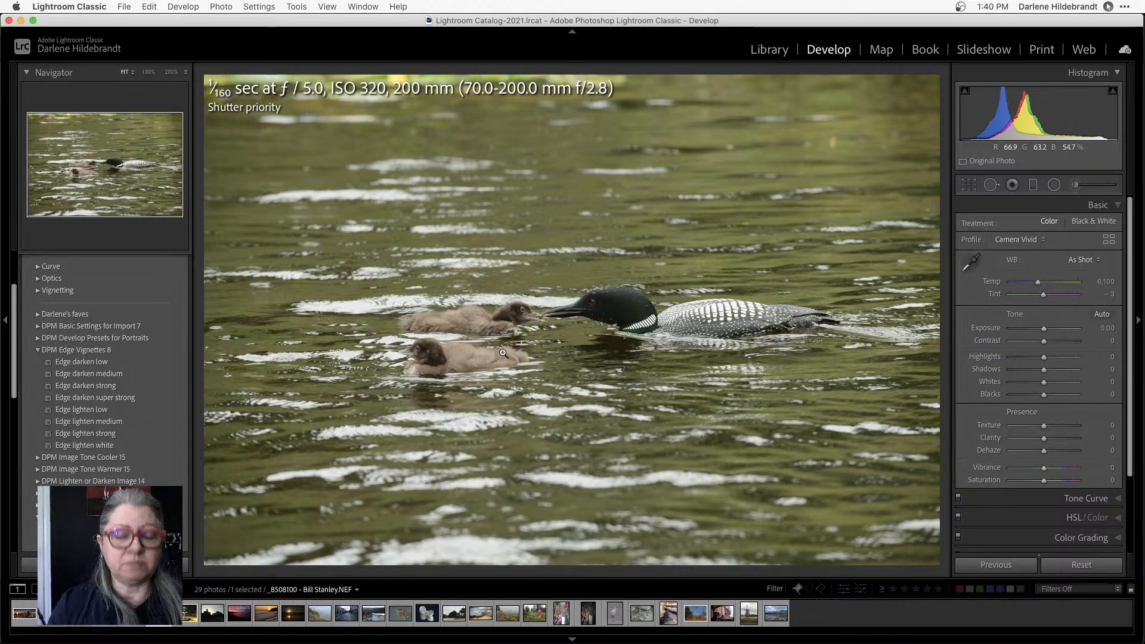
key("i")
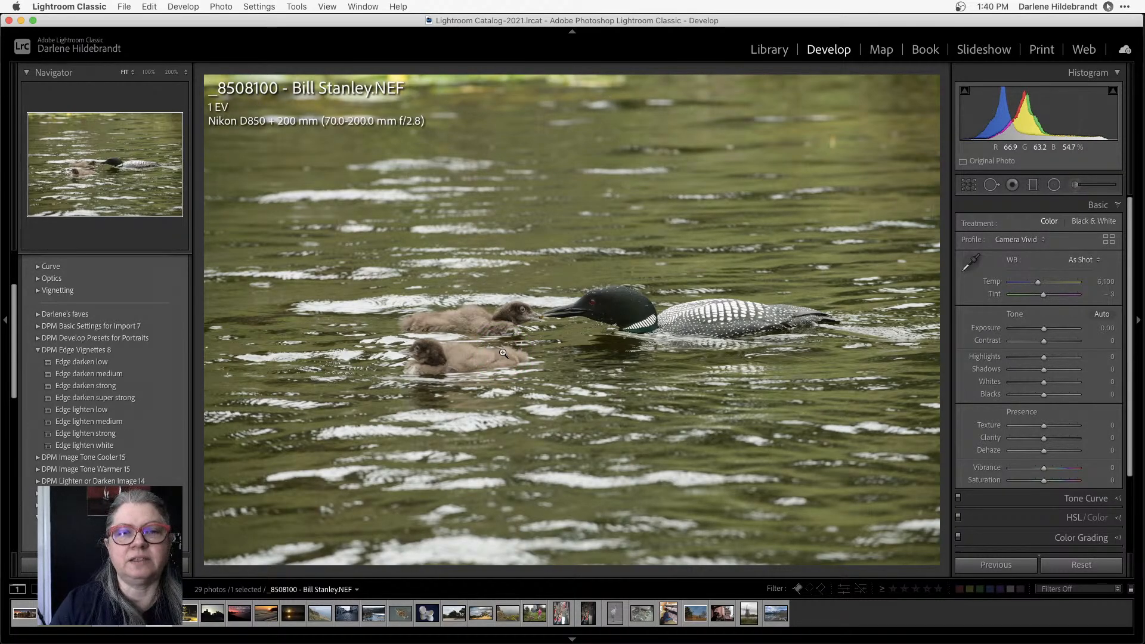
key("i")
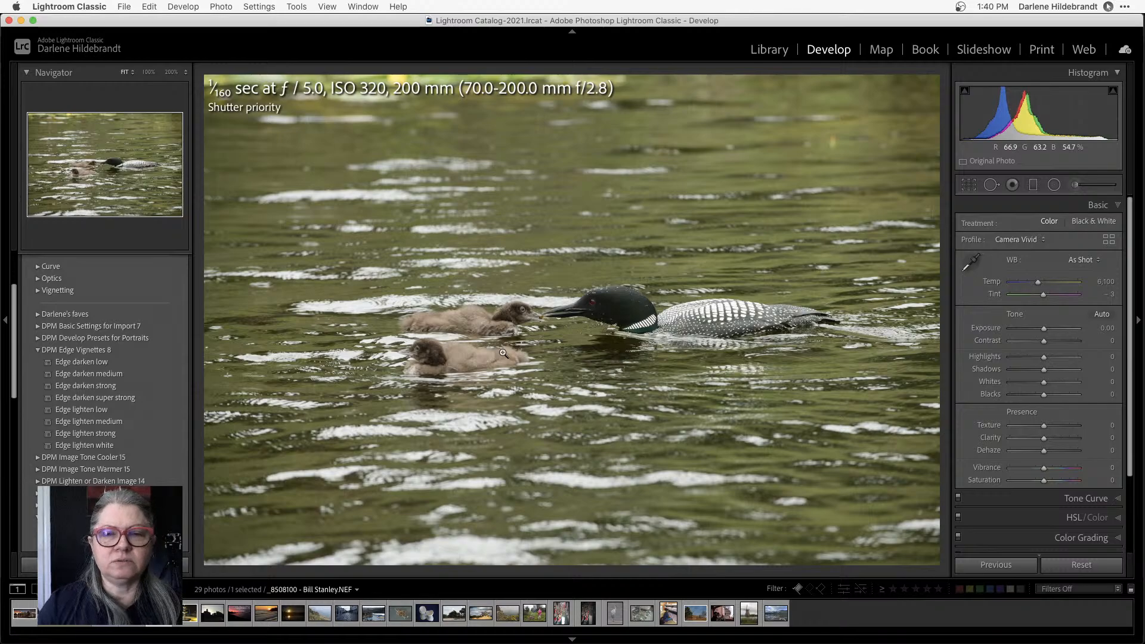
left_click_drag(504, 353, 758, 392)
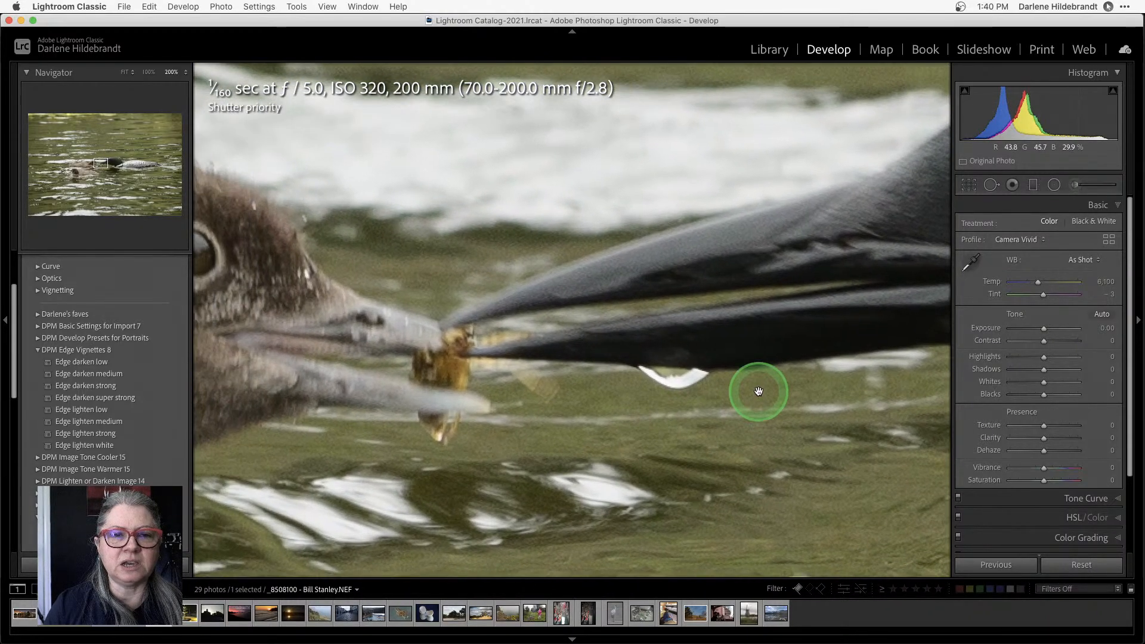
left_click_drag(358, 454, 546, 432)
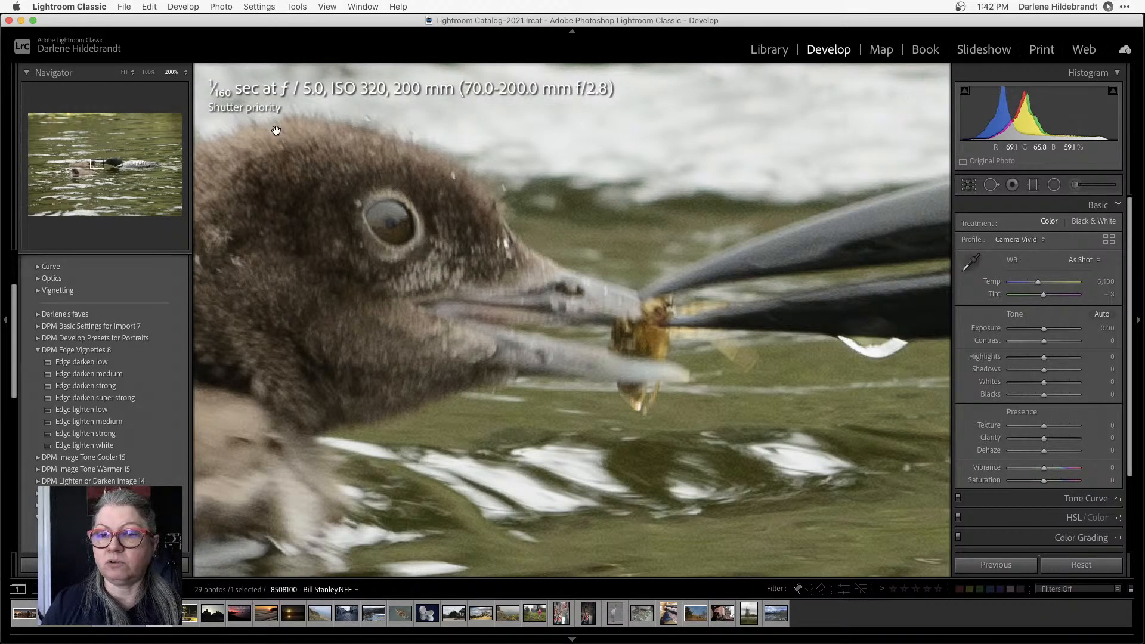
Examine the loon photo's metadata in the Library, and return to Develop while cycling the info overlays
key("e")
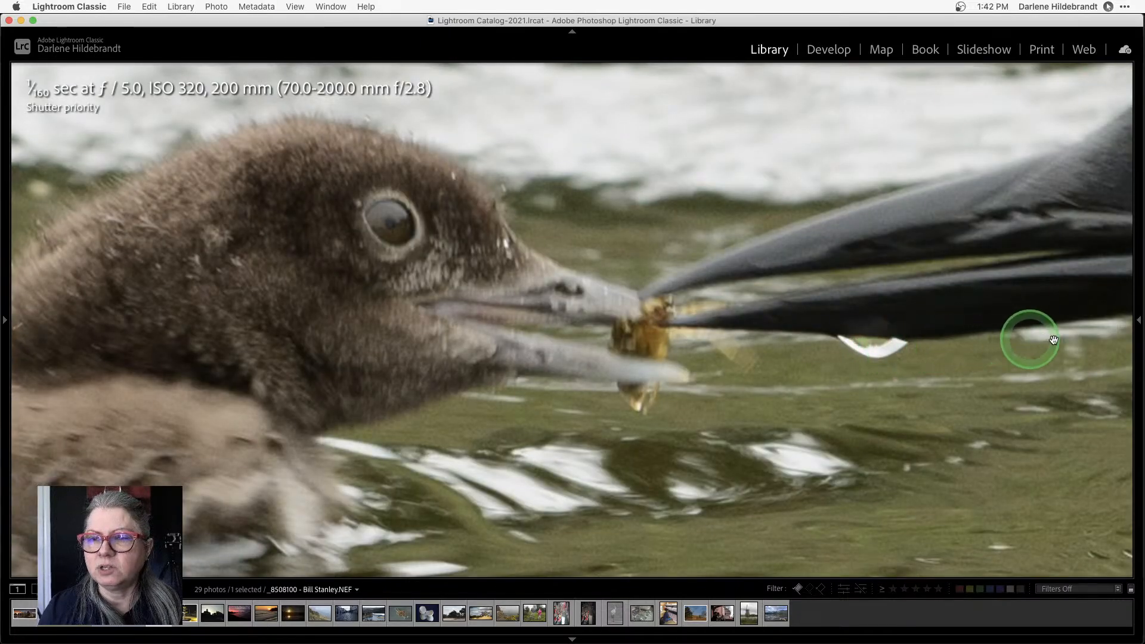
mouse_move(1138, 320)
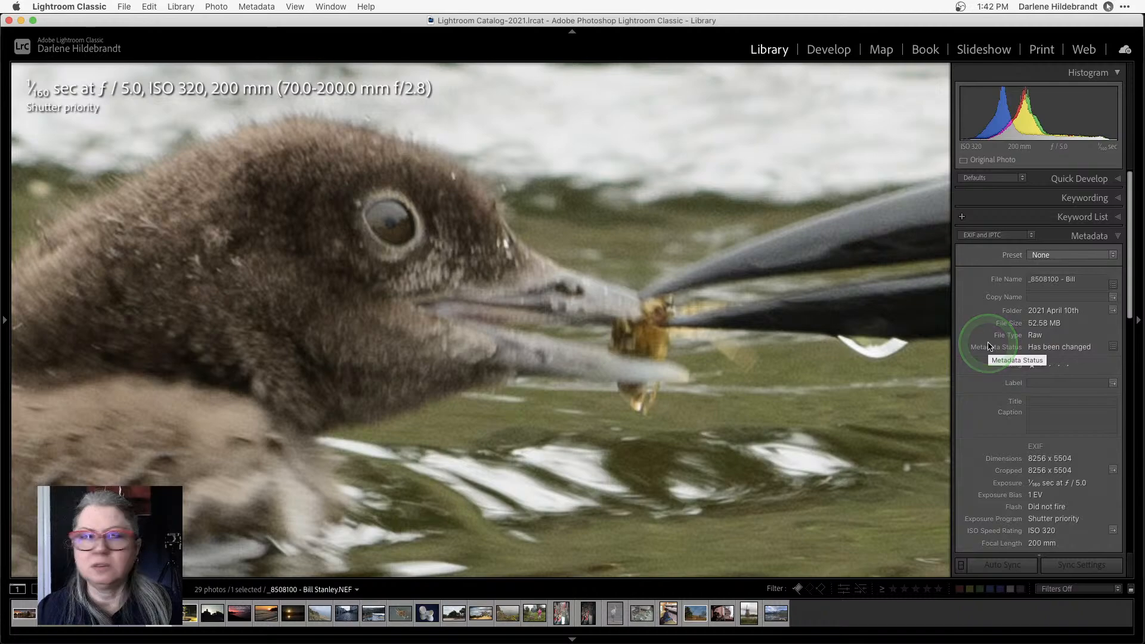
key("i")
key("i")
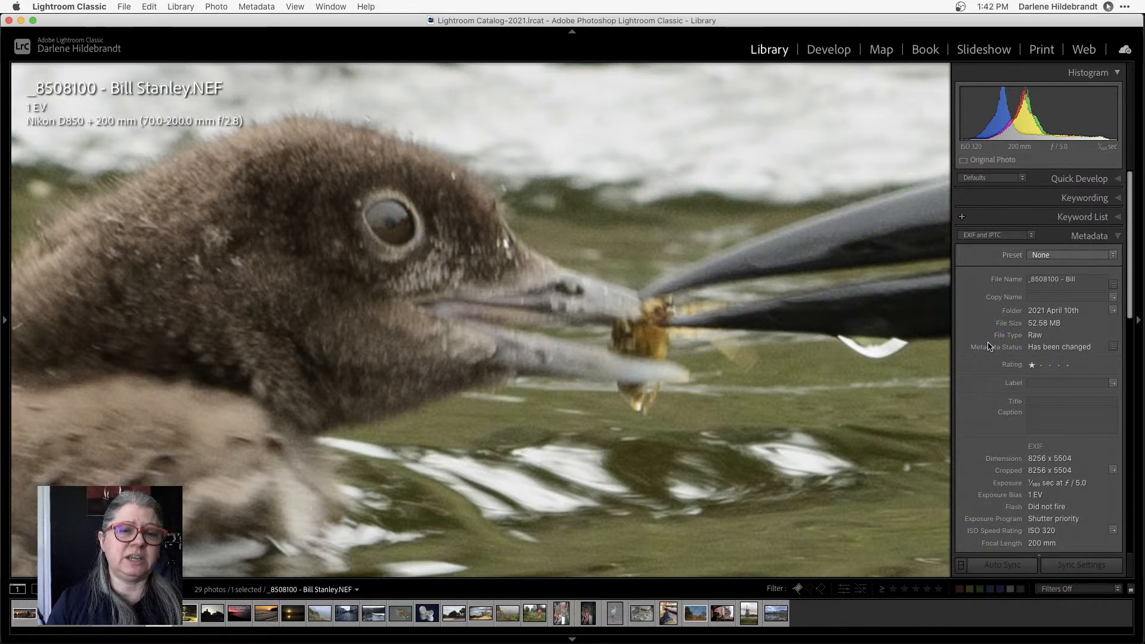
key("d")
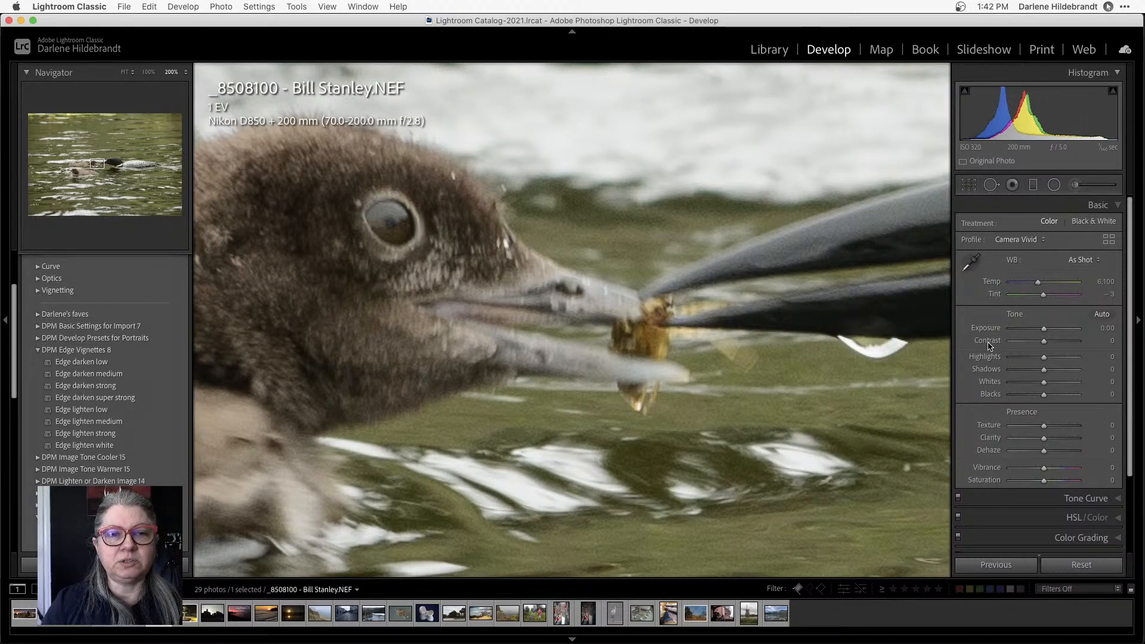
key("i")
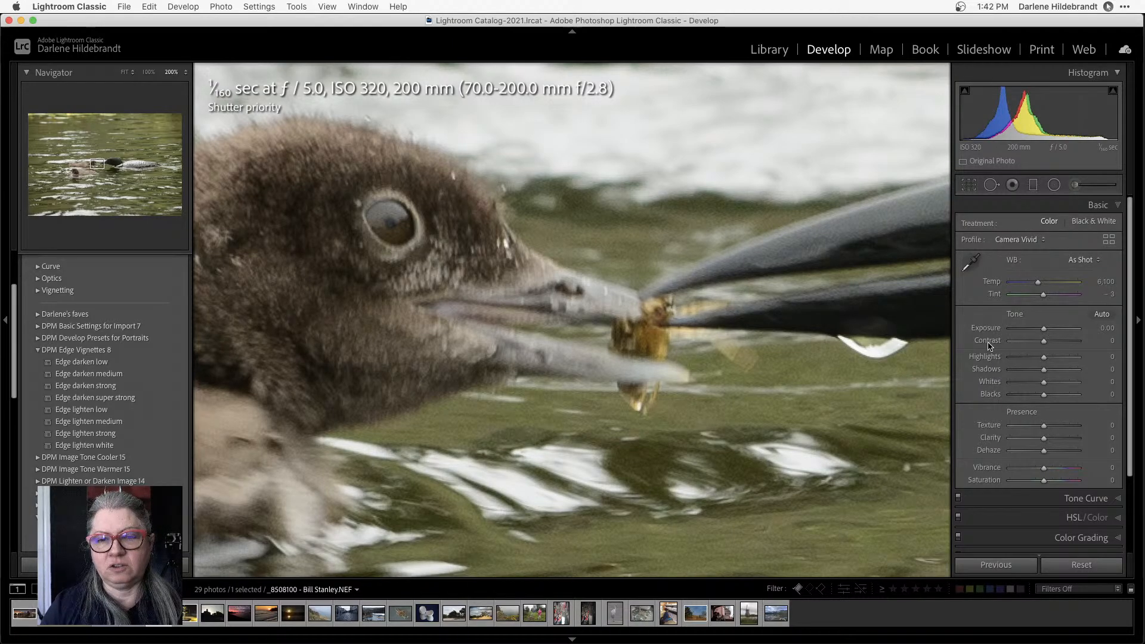
Crop the loon photo to a wide custom frame around the loon and chicks, trimming all four edges
left_click(888, 370)
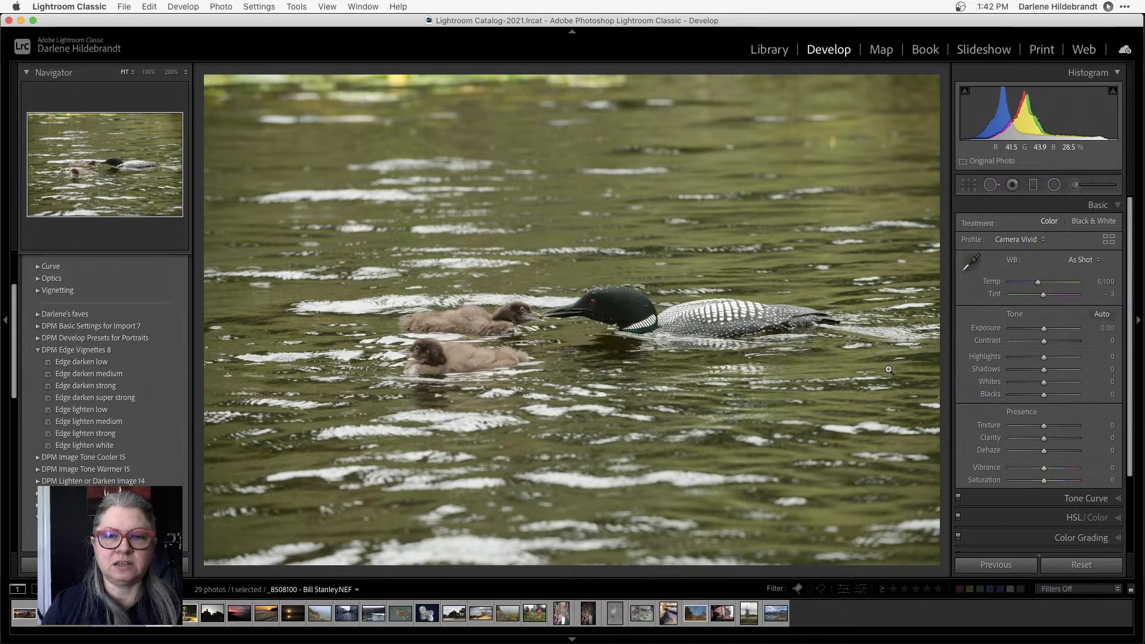
key("r")
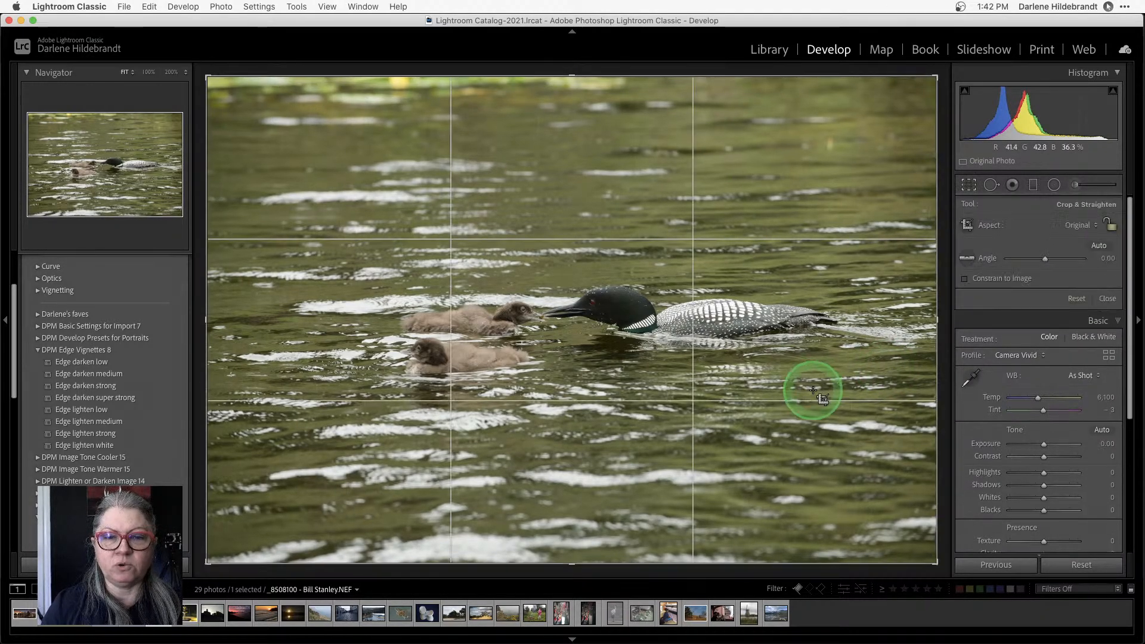
left_click_drag(576, 562, 575, 491)
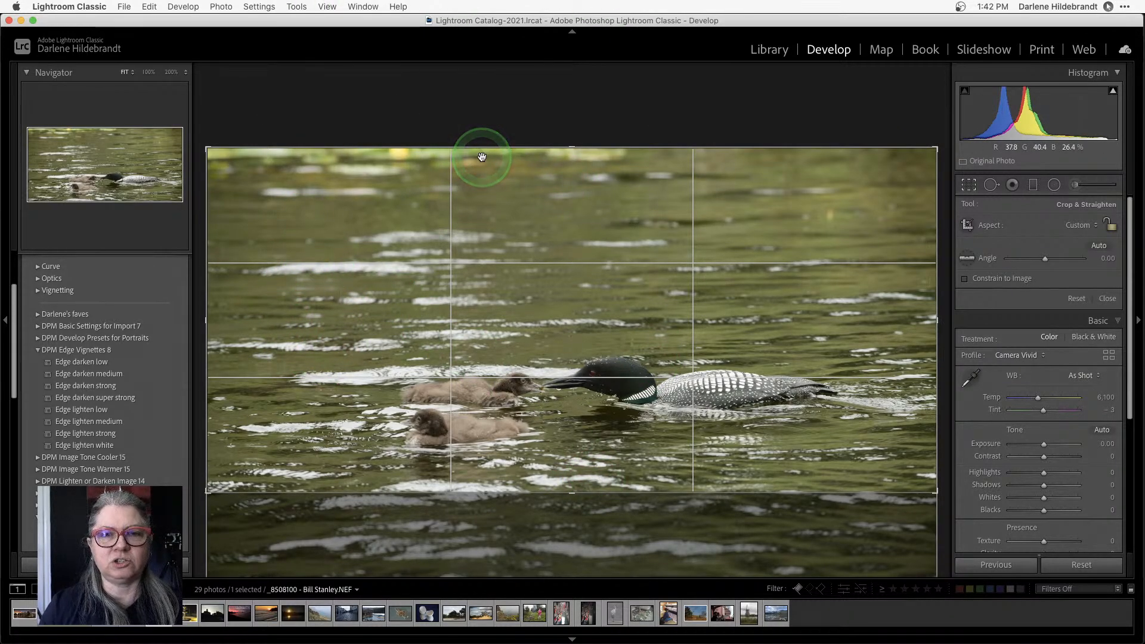
left_click_drag(482, 156, 568, 206)
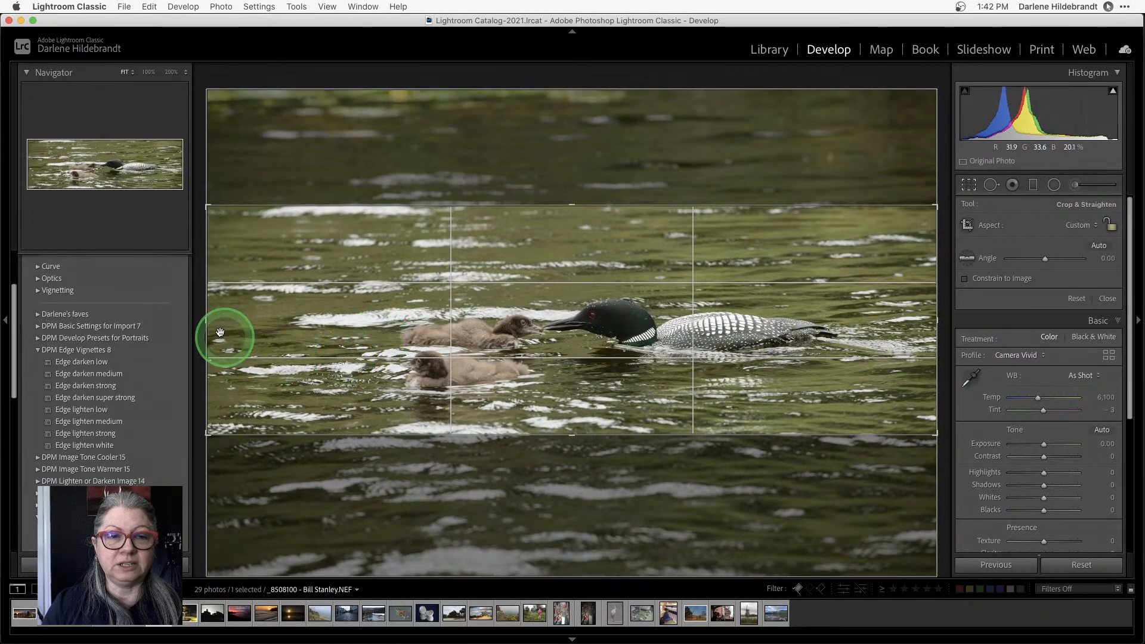
mouse_move(221, 332)
left_mouse_down()
mouse_move(205, 322)
mouse_move(238, 324)
mouse_move(200, 322)
left_mouse_up()
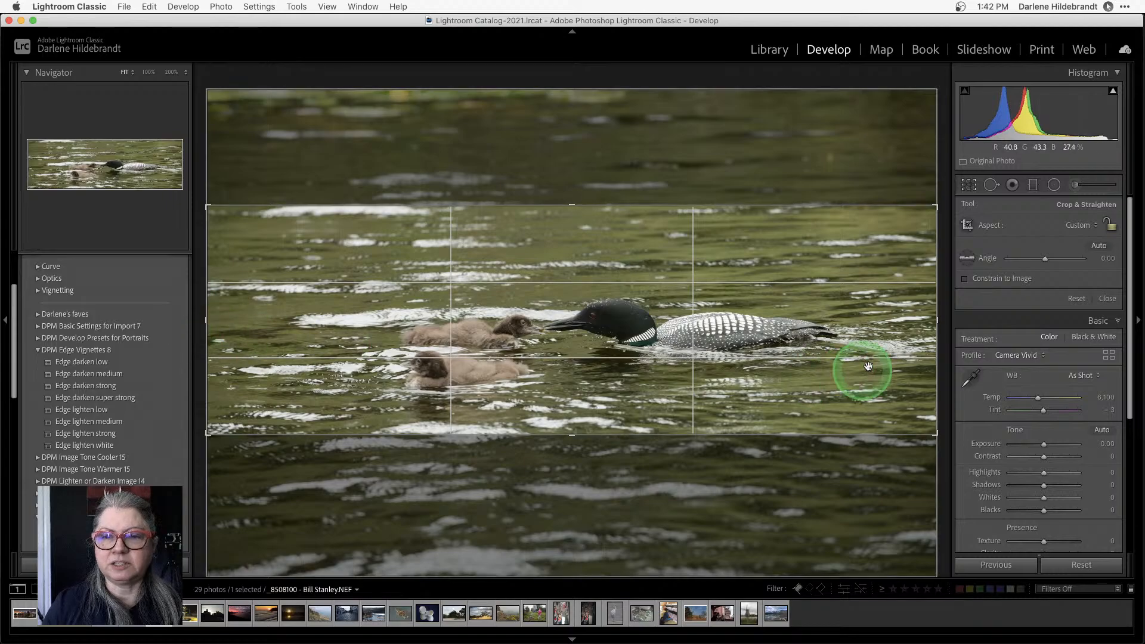
left_click_drag(869, 367, 908, 319)
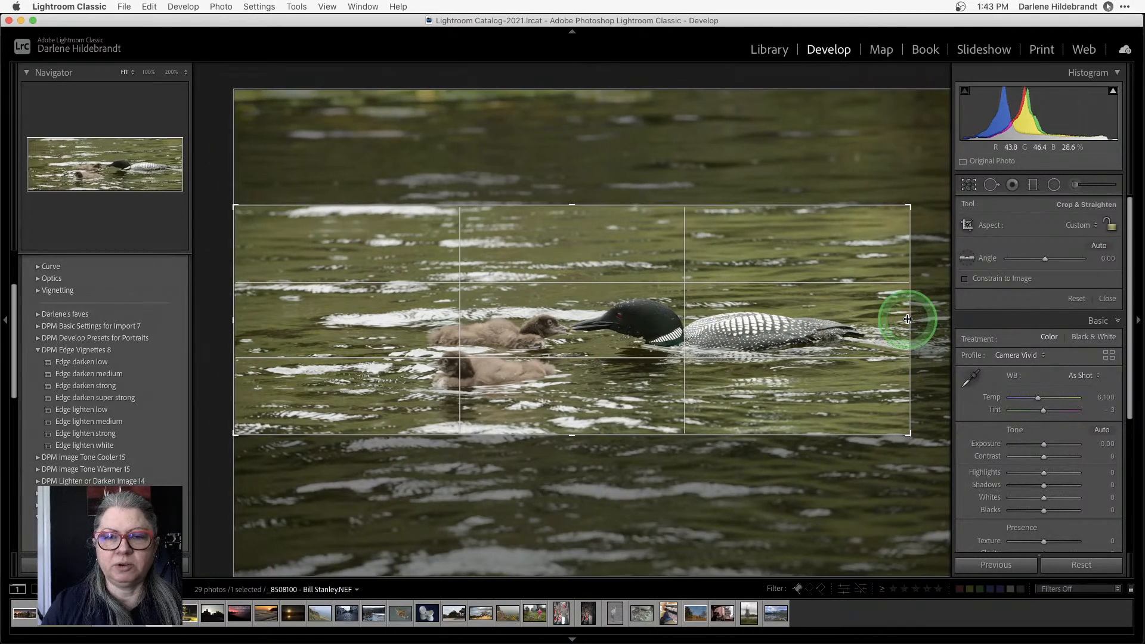
left_click_drag(567, 204, 569, 180)
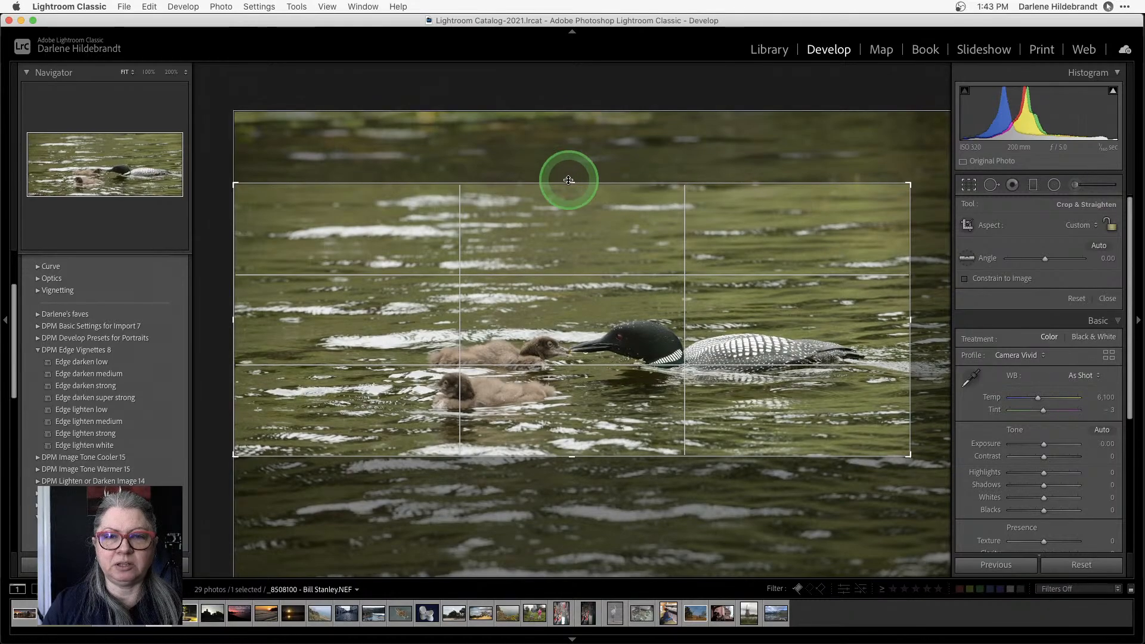
key("Return")
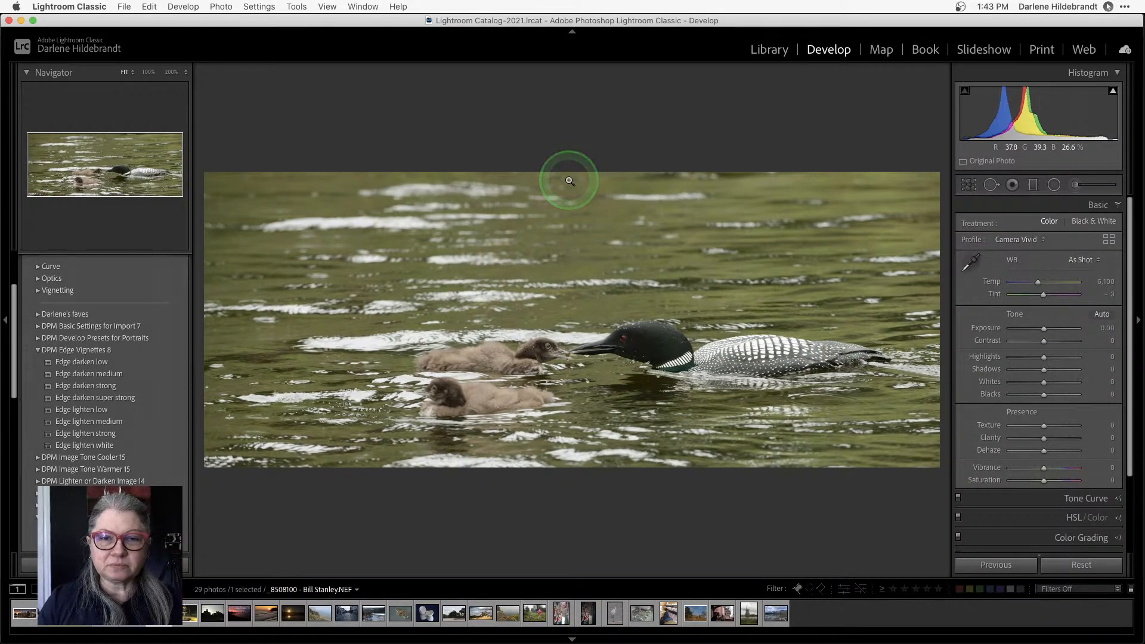
key("r")
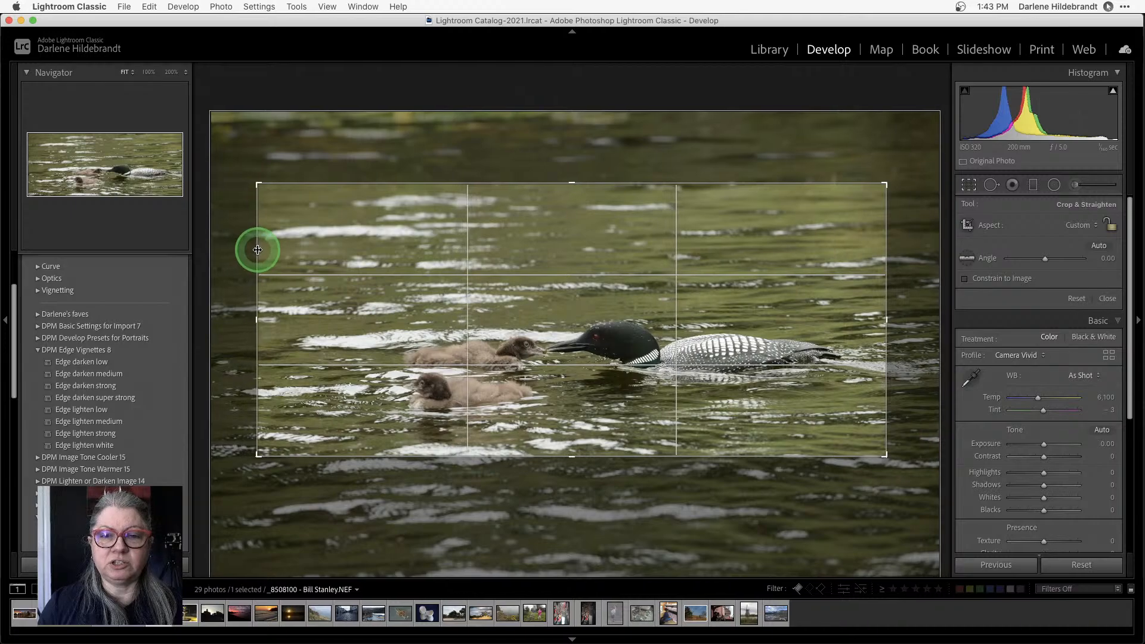
key("Return")
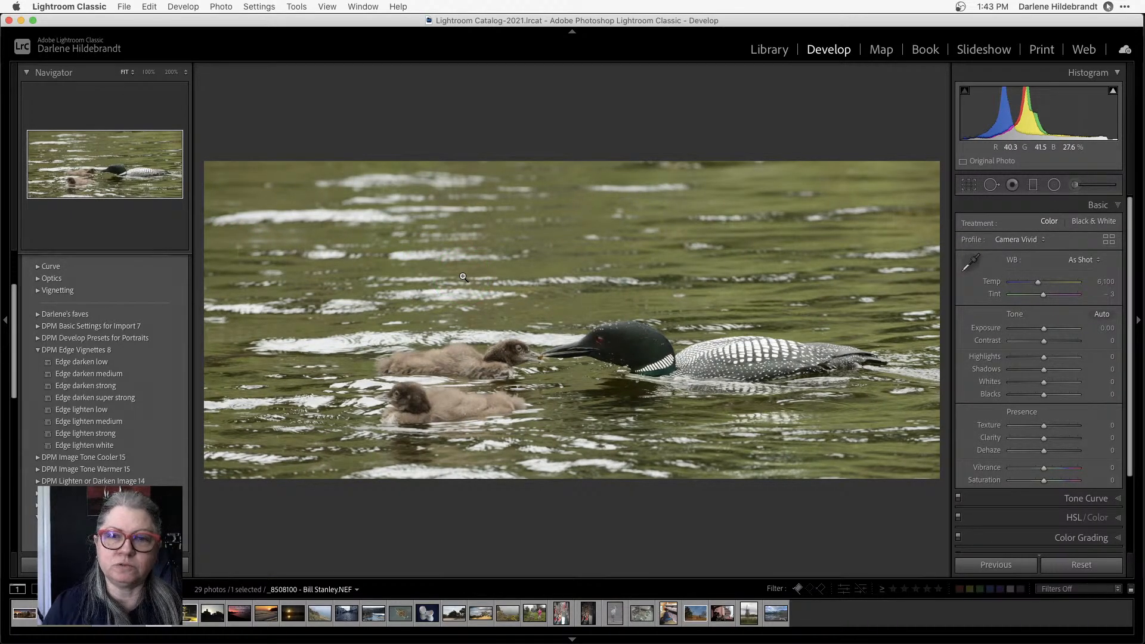
Auto-set the loon photo's whites to -95 and blacks to -27, and raise the exposure to +0.25
key("q")
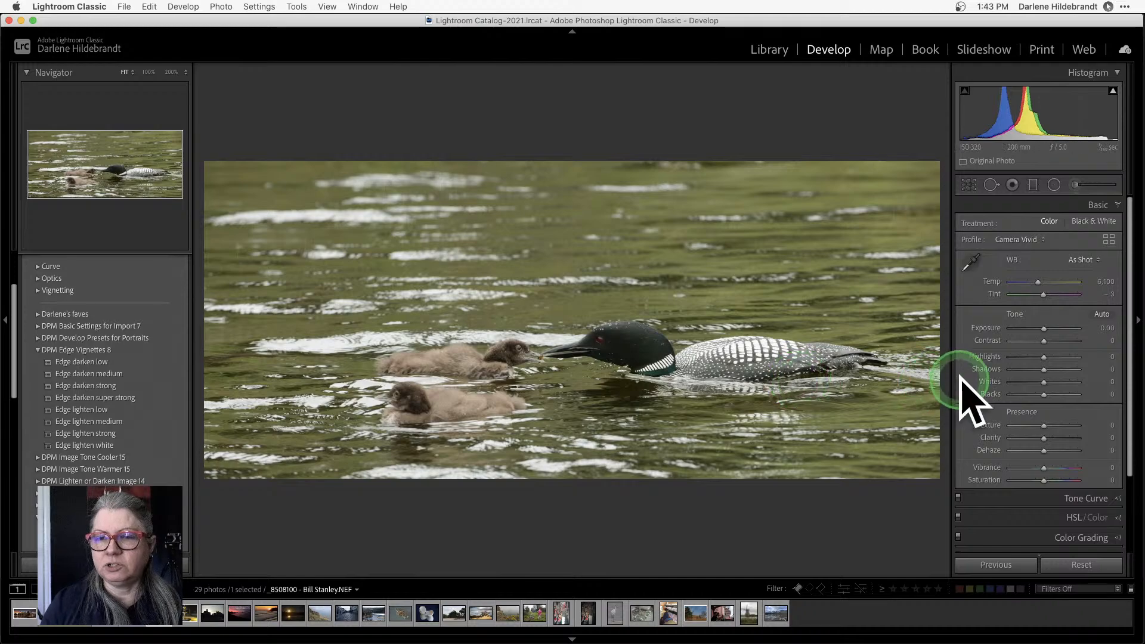
double_click(985, 382, "shift")
double_click(986, 393, "shift")
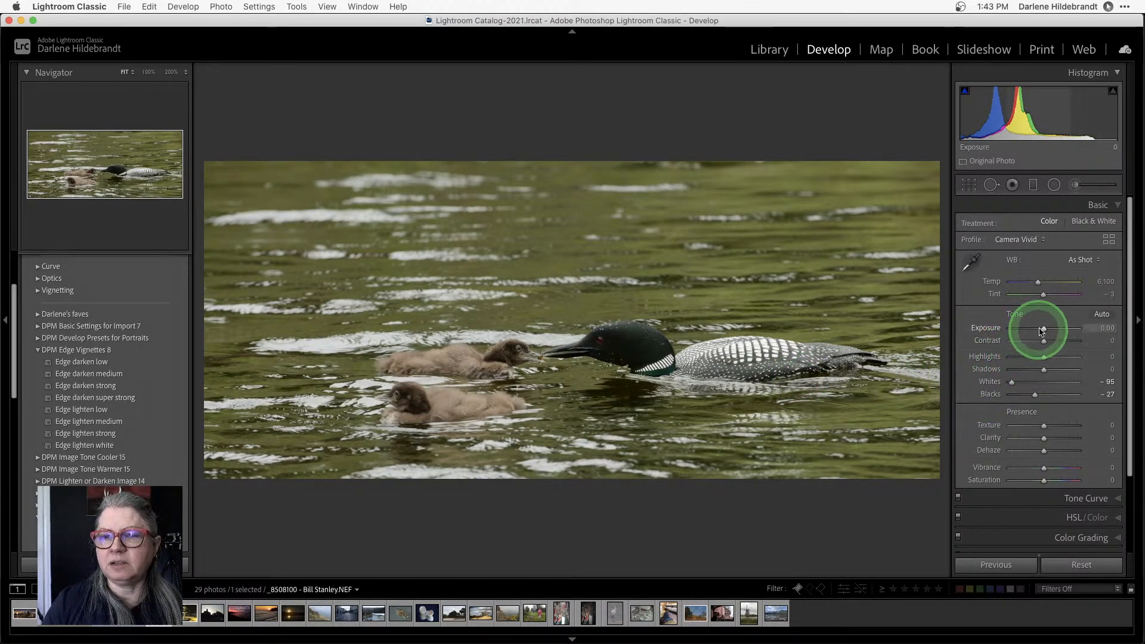
left_click_drag(1043, 328, 1045, 328)
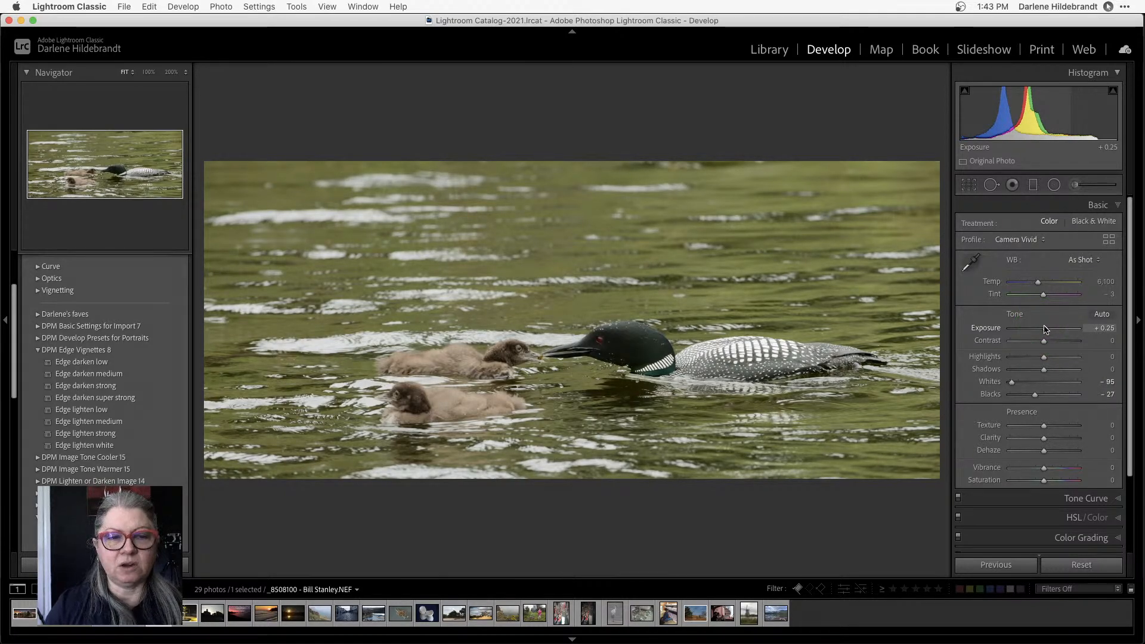
Try a post-crop vignette with the amount at -100 on the loon photo, and reset the amount to 0
scroll(1045, 329, "down", 3)
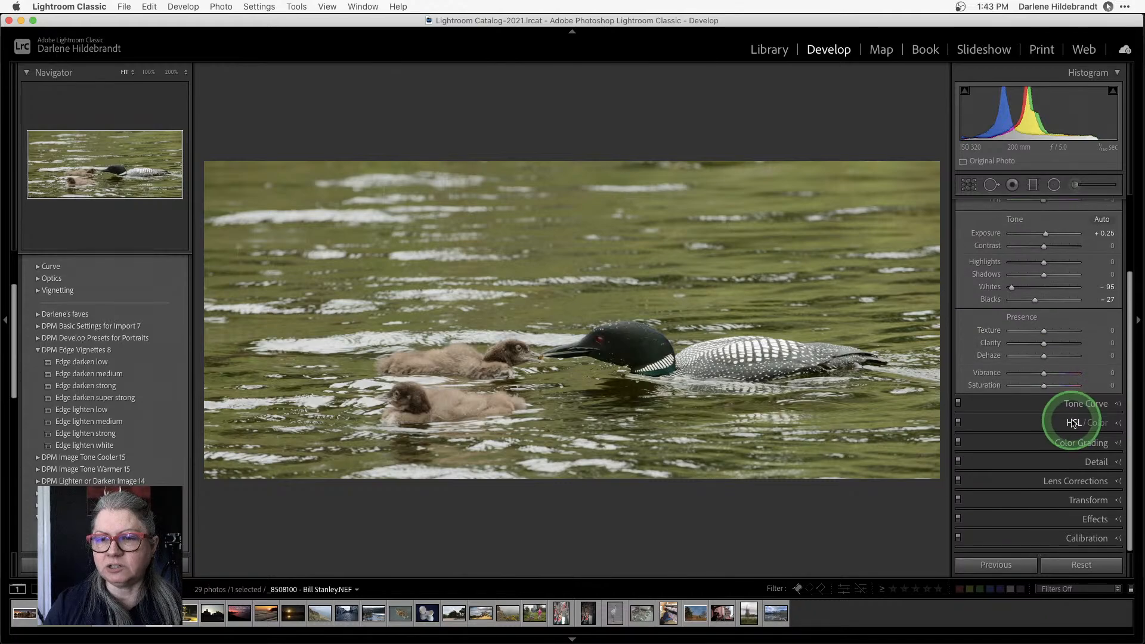
left_click(1082, 521)
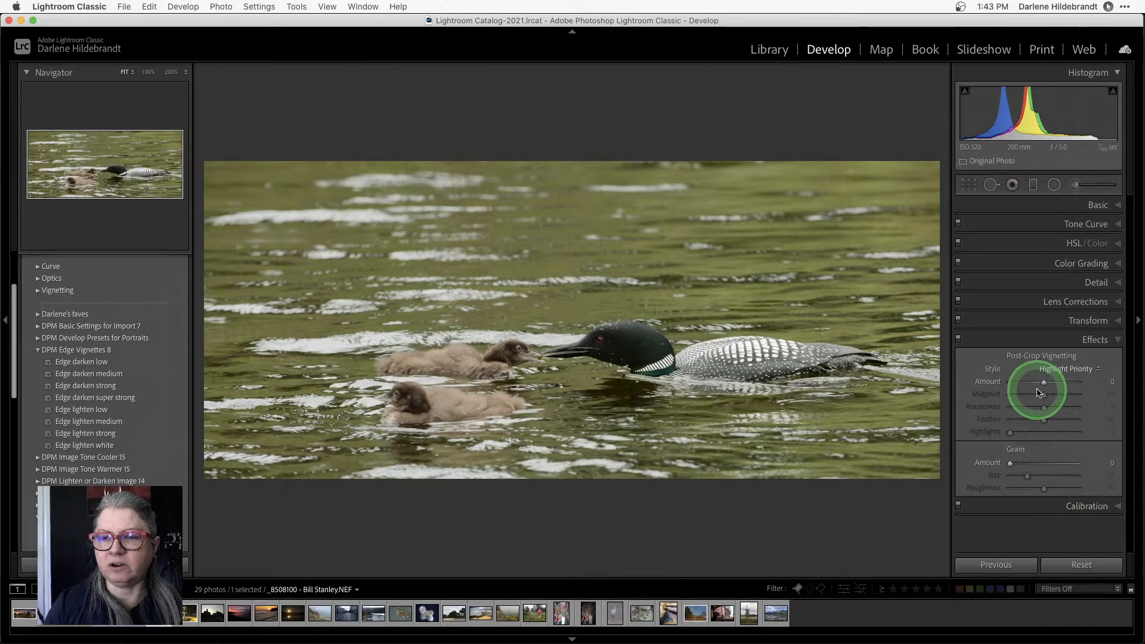
left_click_drag(1042, 383, 1007, 380)
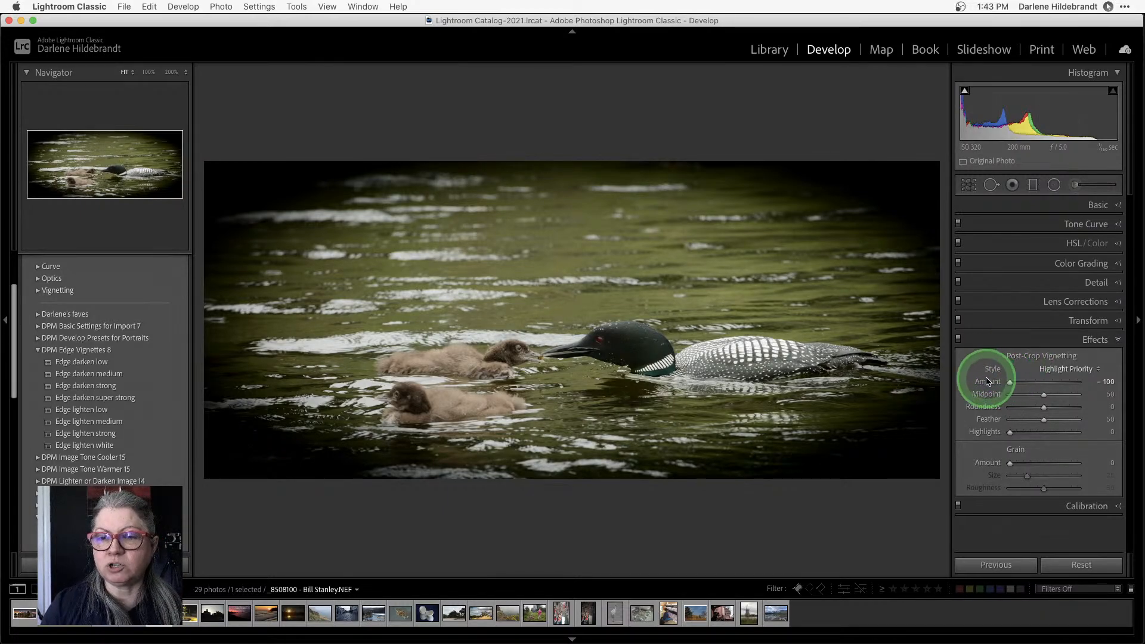
double_click(989, 381)
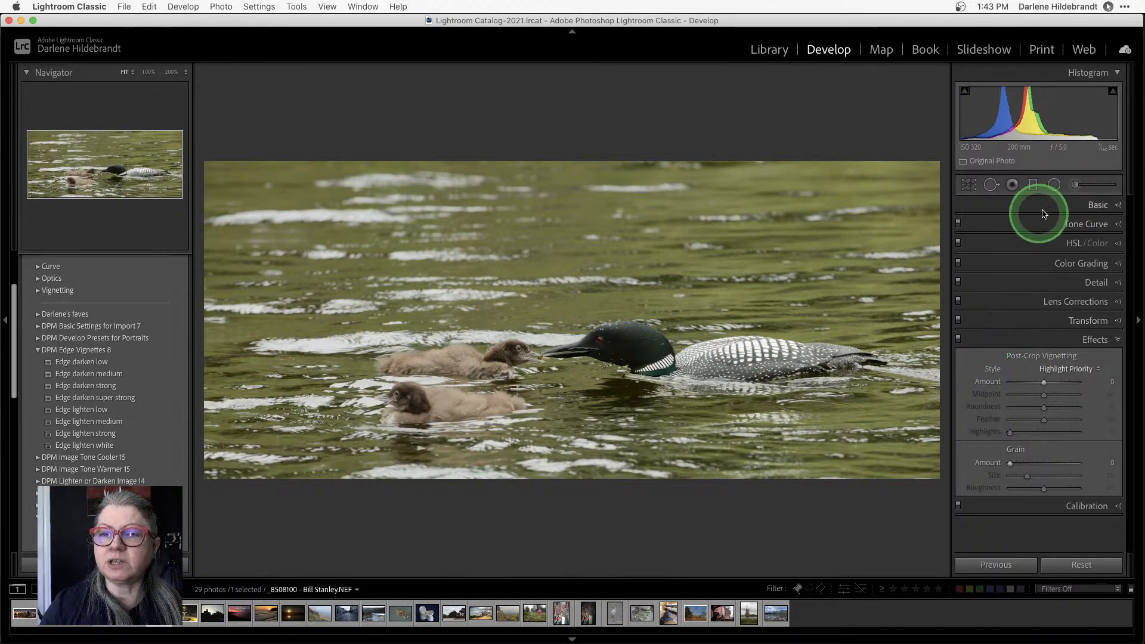
Add a radial filter with cleared settings and exposure -0.95, drawing the ellipse around the loon and chicks and centring it on them
left_click(1054, 185)
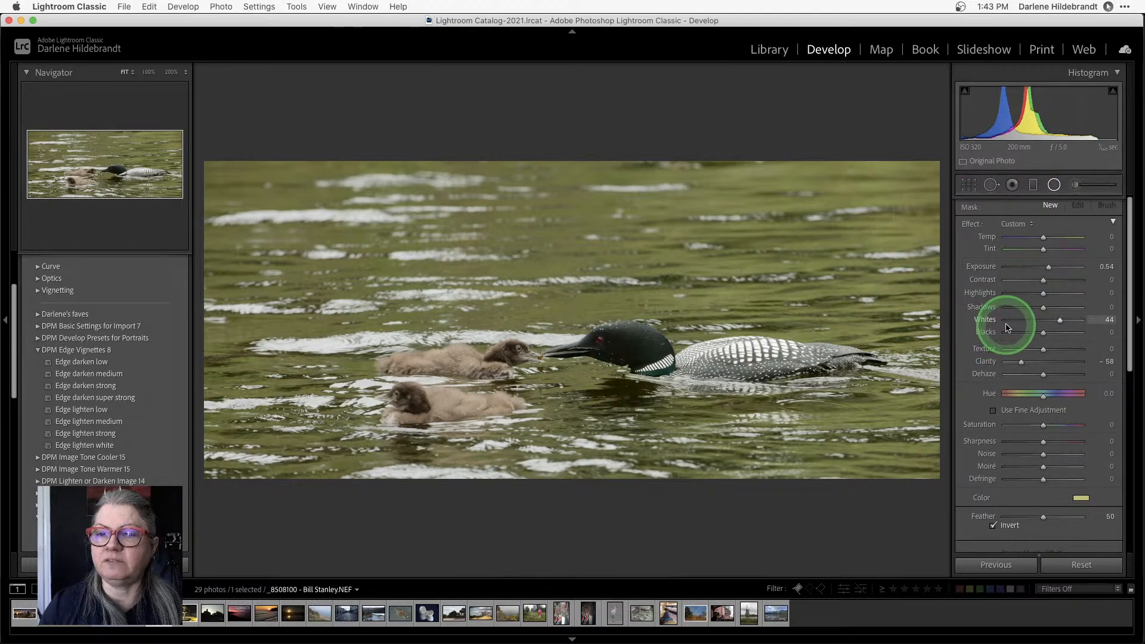
double_click(972, 223)
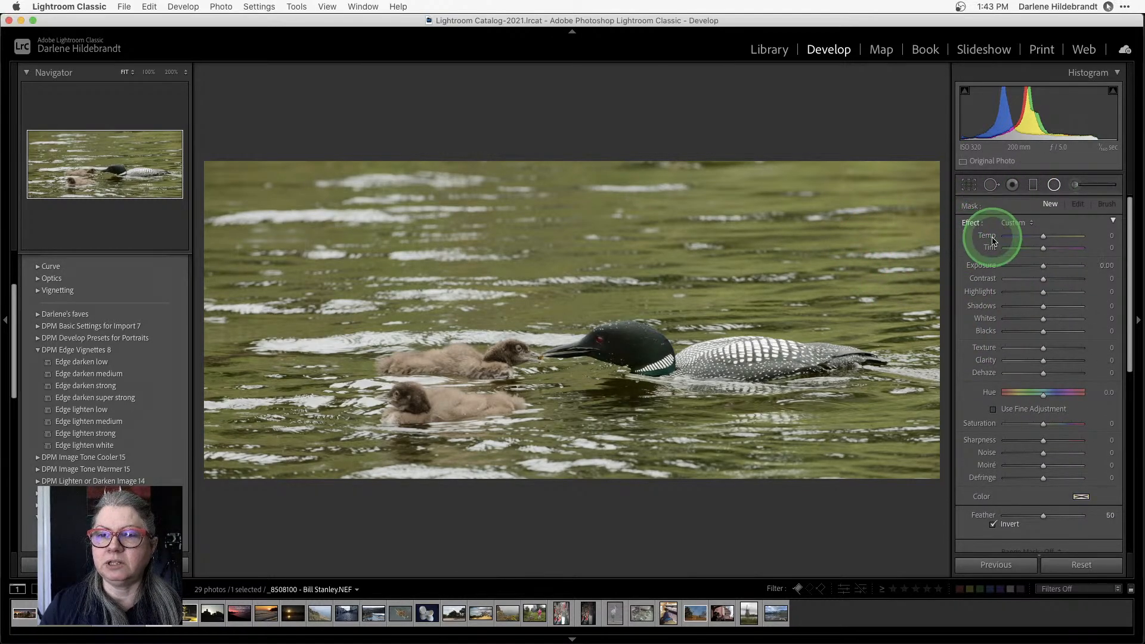
left_click(1038, 266)
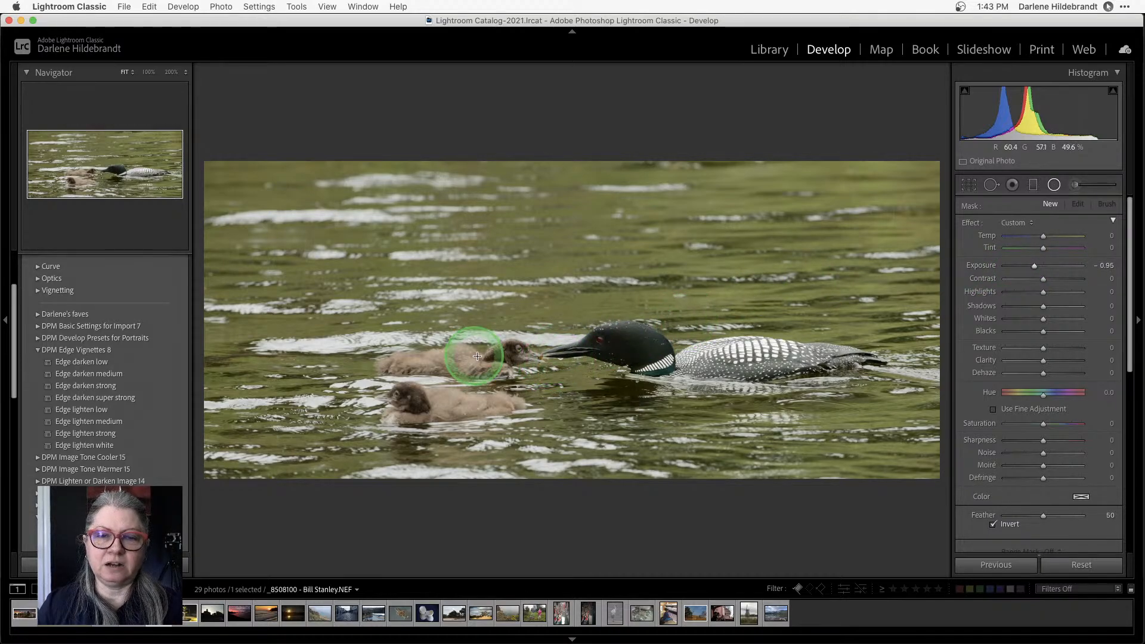
mouse_move(586, 343)
left_mouse_down()
mouse_move(628, 382)
mouse_move(744, 388)
mouse_move(857, 417)
mouse_move(889, 466)
left_mouse_up()
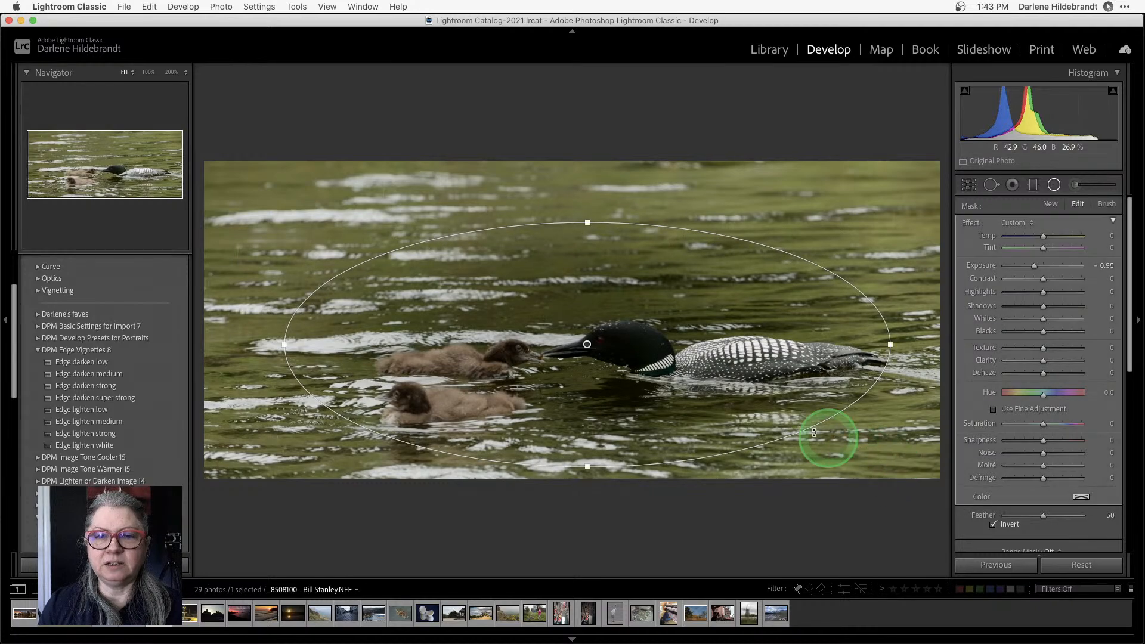
left_click_drag(700, 391, 733, 410)
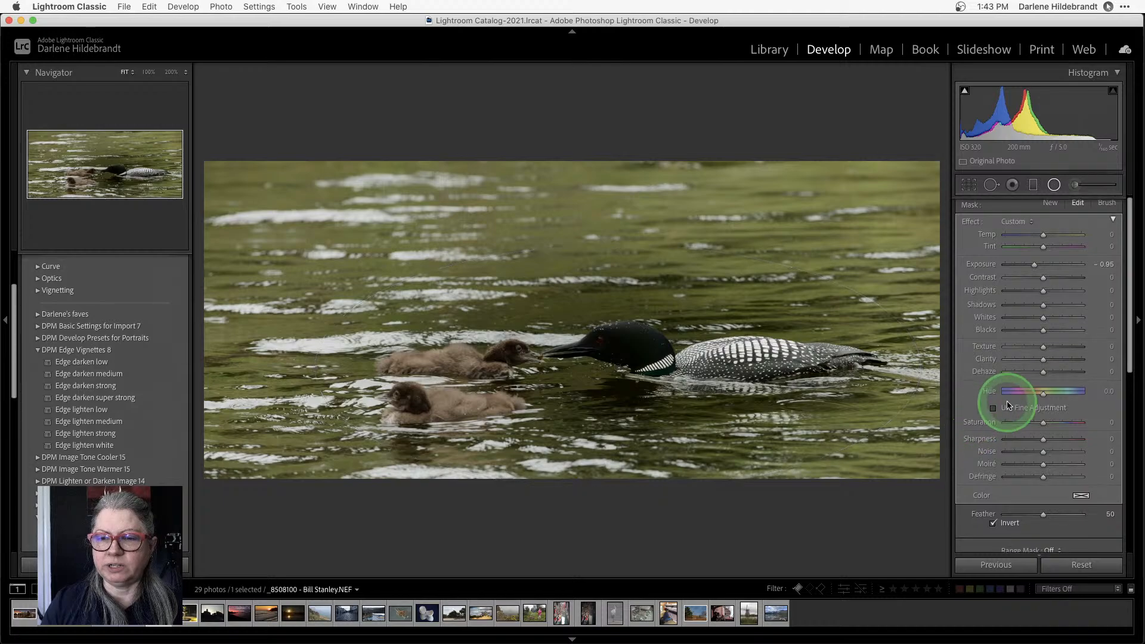
Turn off the radial filter's inversion so it affects the surroundings, and make the ellipse taller and slightly wider
scroll(1008, 402, "down", 2)
left_click(991, 496)
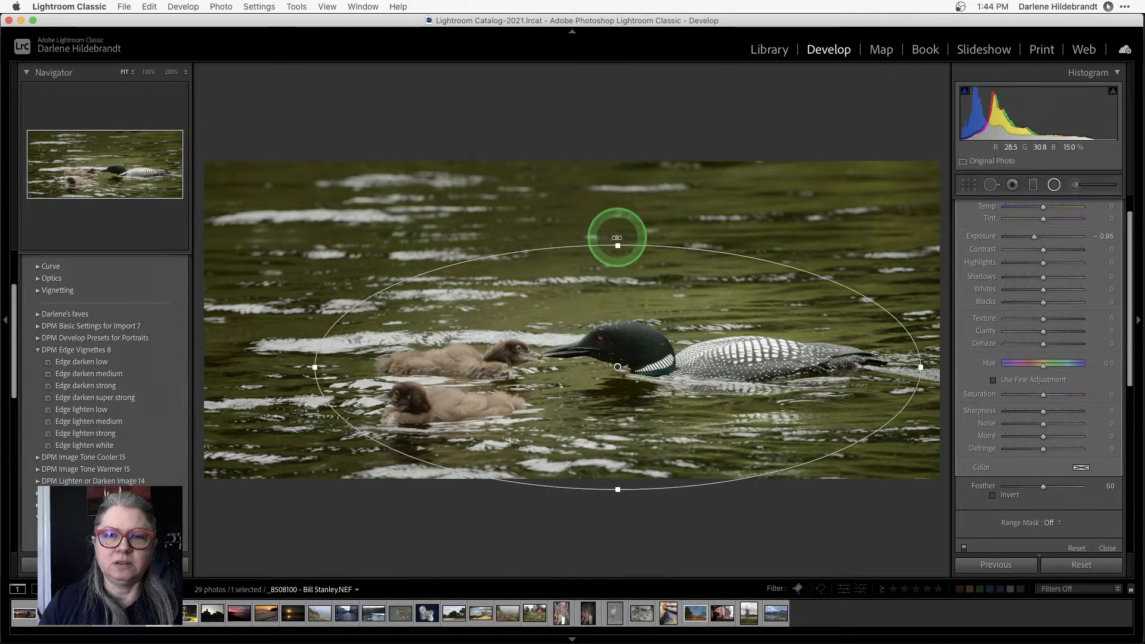
left_click_drag(618, 245, 618, 218)
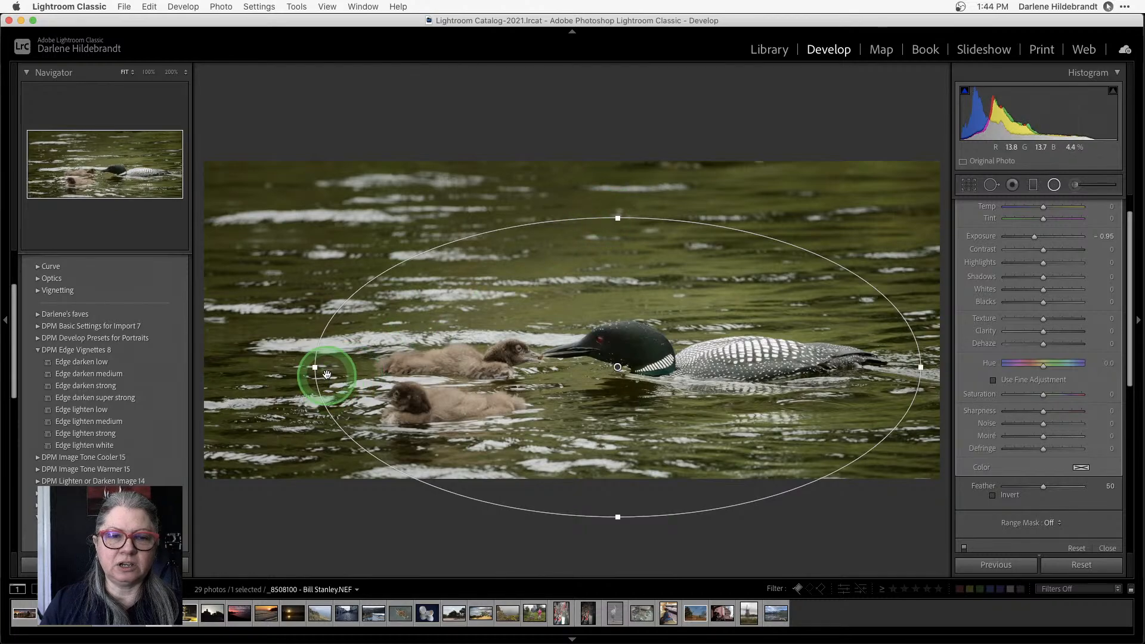
left_click_drag(314, 369, 305, 364)
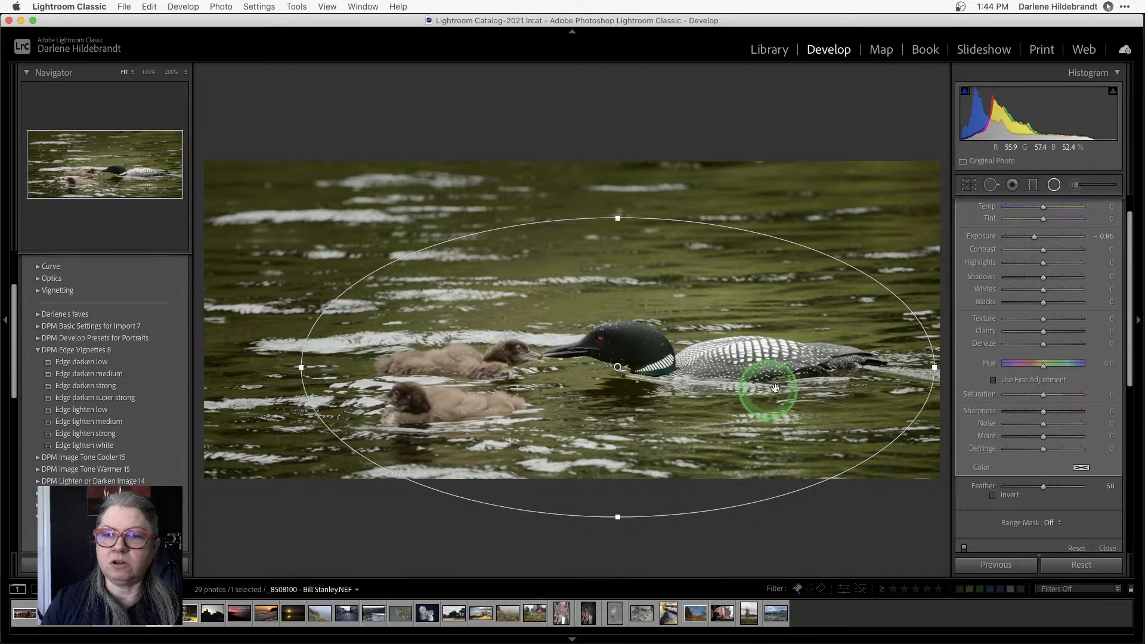
Set the radial filter's highlights to -42 and exposure to -1.85, try a feather of 15, and settle on 70
left_click(1027, 263)
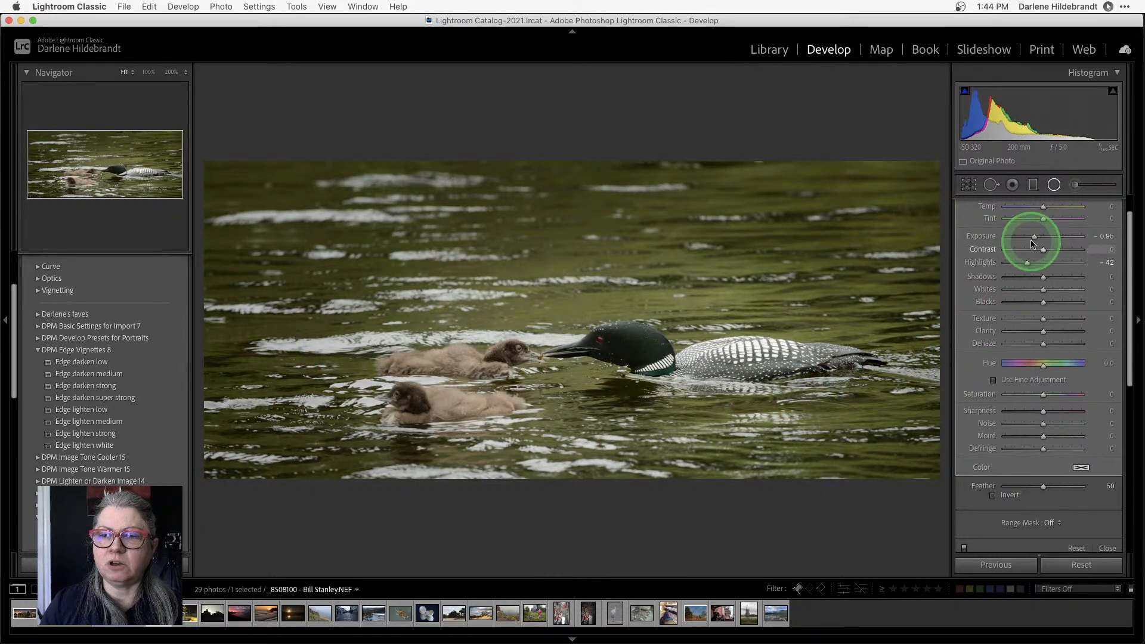
left_click_drag(1034, 240, 1026, 237)
scroll(1043, 412, "down", 3)
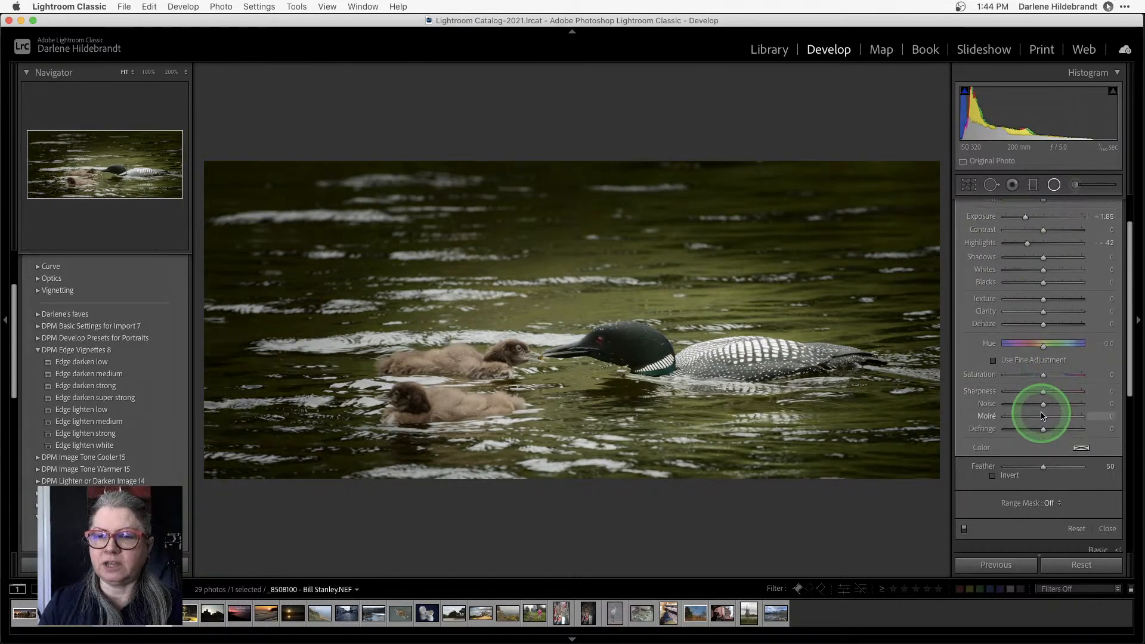
left_click(1017, 445)
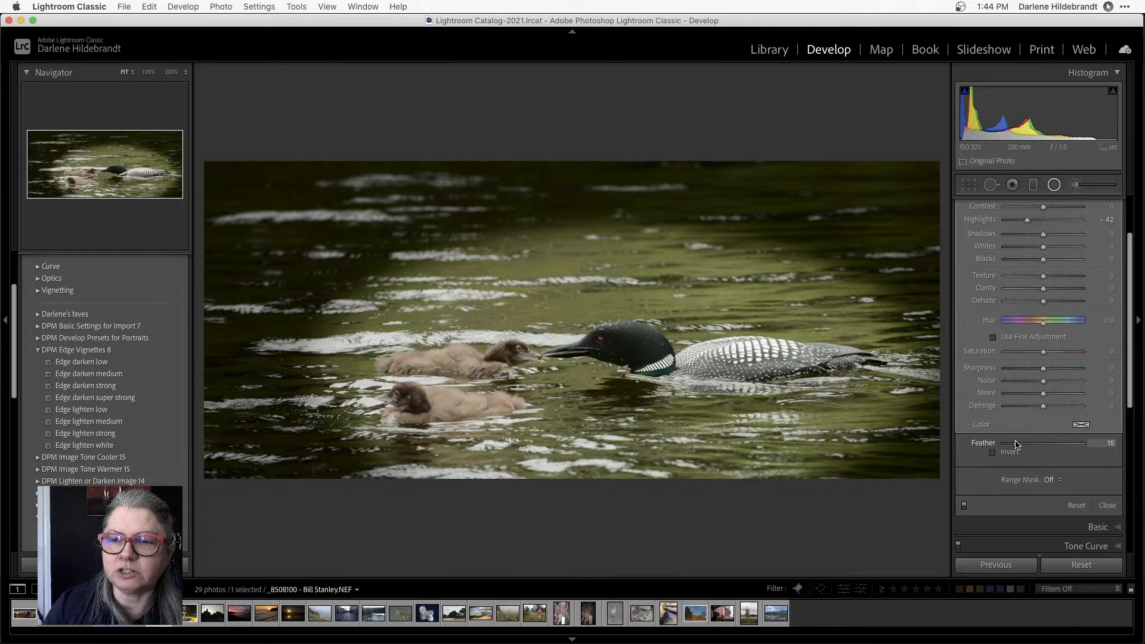
left_click_drag(1017, 446, 1059, 445)
scroll(1021, 281, "up", 2)
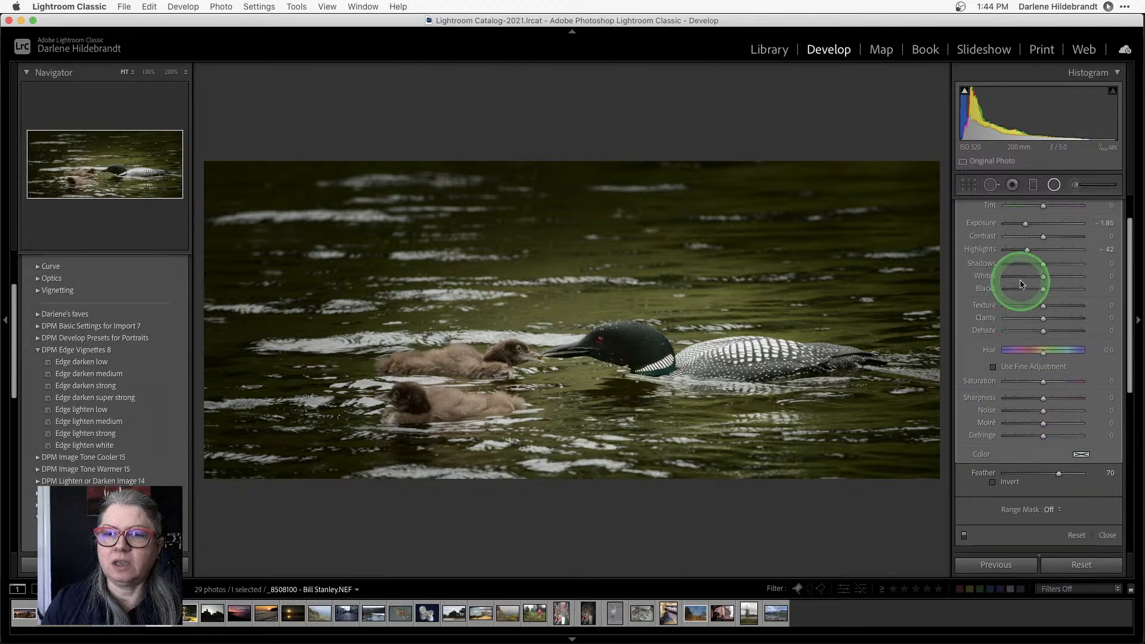
Soften the radial filter to highlights -26 and exposure -0.66, and enlarge the ellipse a little in both directions
left_click_drag(1027, 237, 1028, 260)
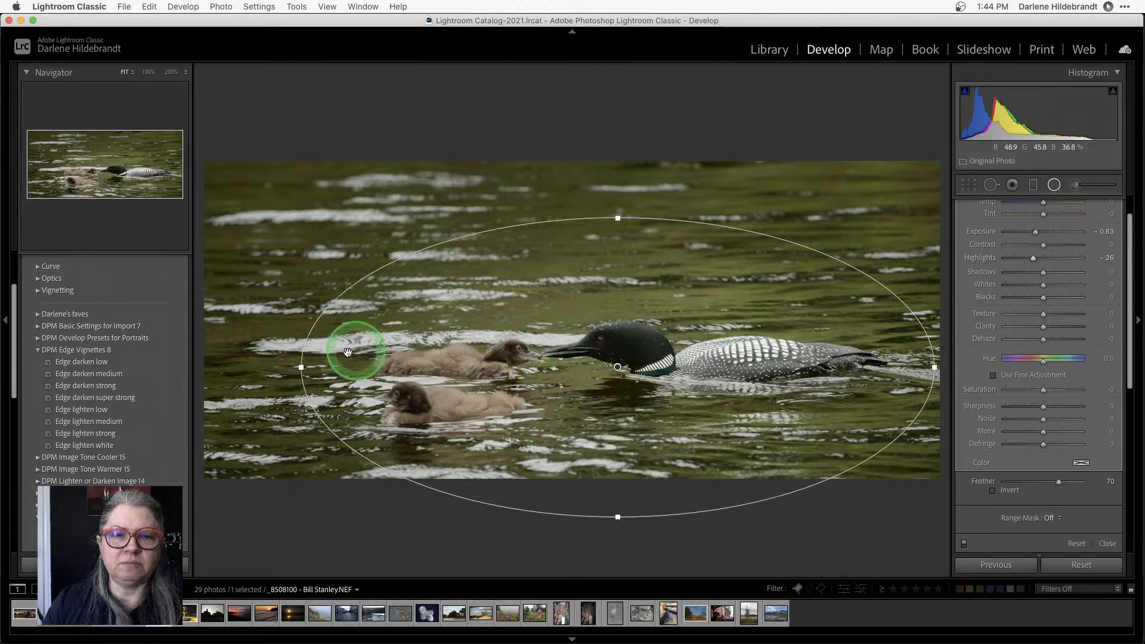
left_click_drag(302, 366, 281, 363)
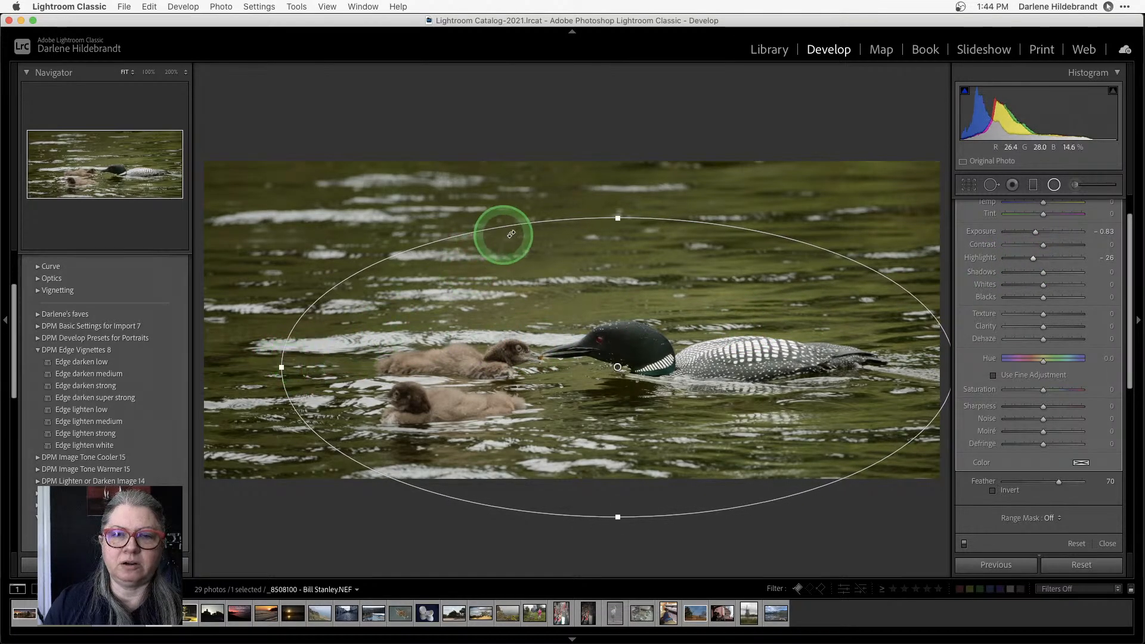
left_click_drag(616, 218, 616, 214)
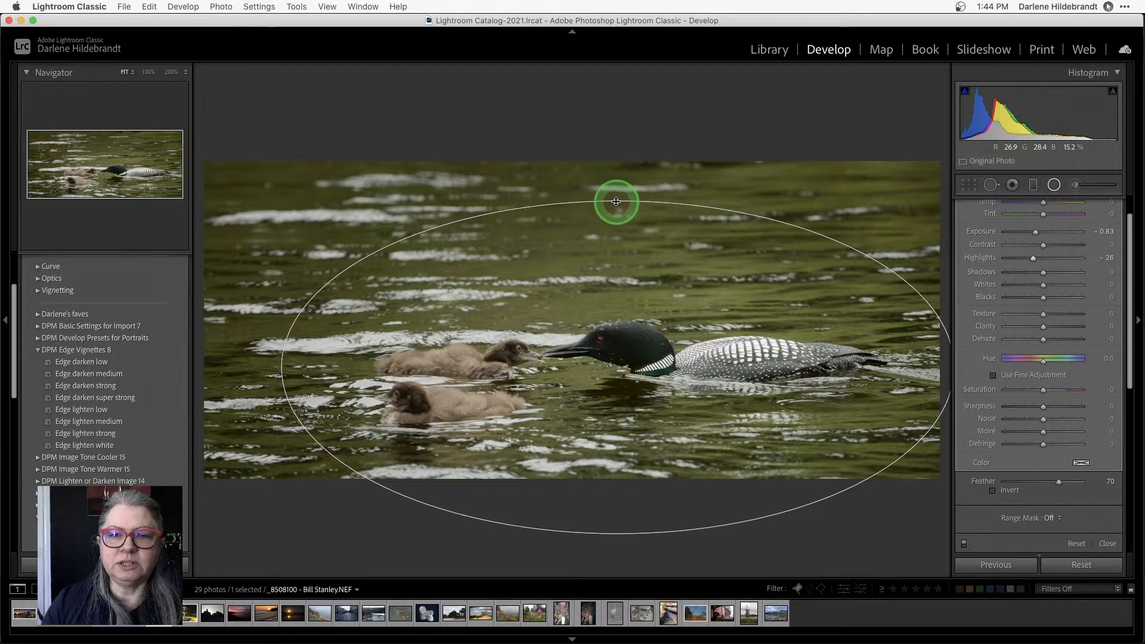
left_click_drag(1038, 233, 1039, 233)
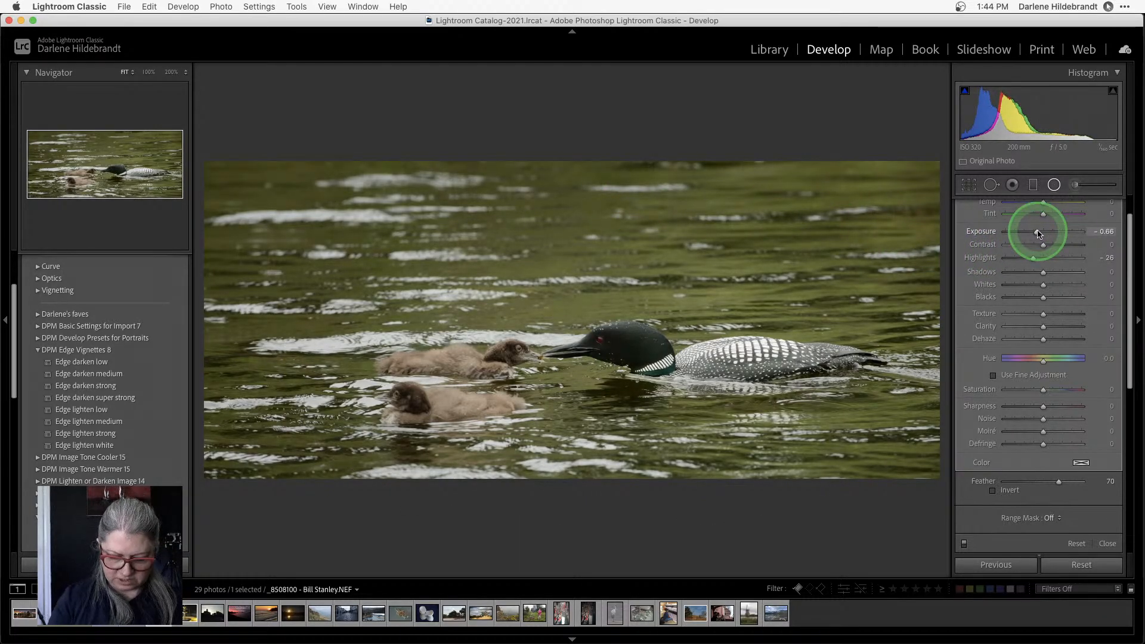
Close the radial filter and compare the loon photo before and after in the lights-out views, returning to the normal view
key("shift+m")
key("l")
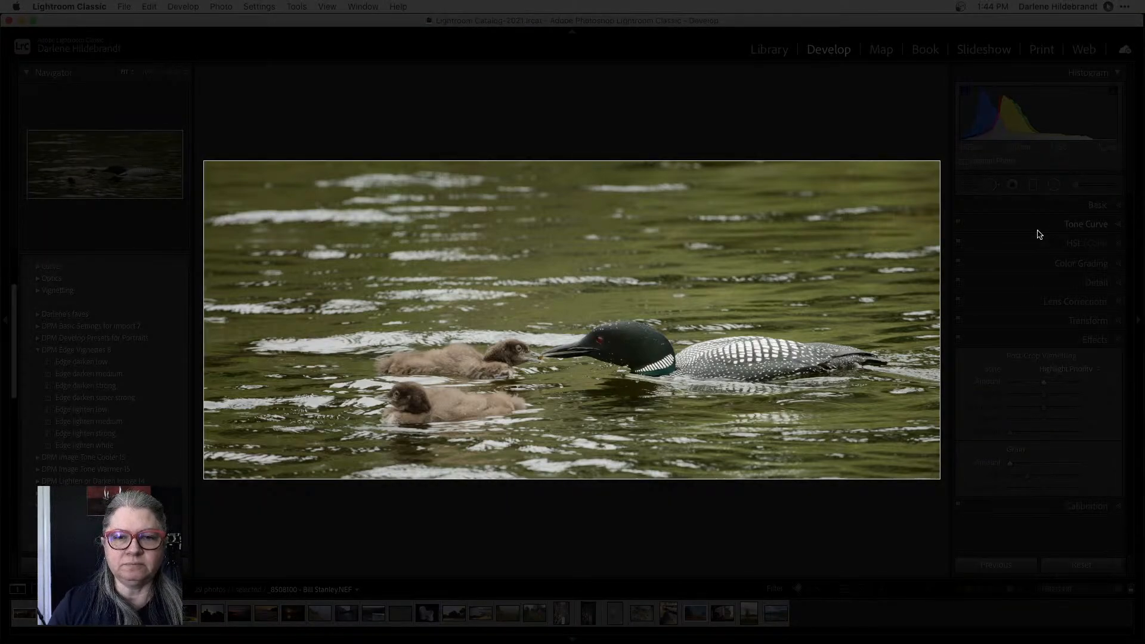
key("backslash")
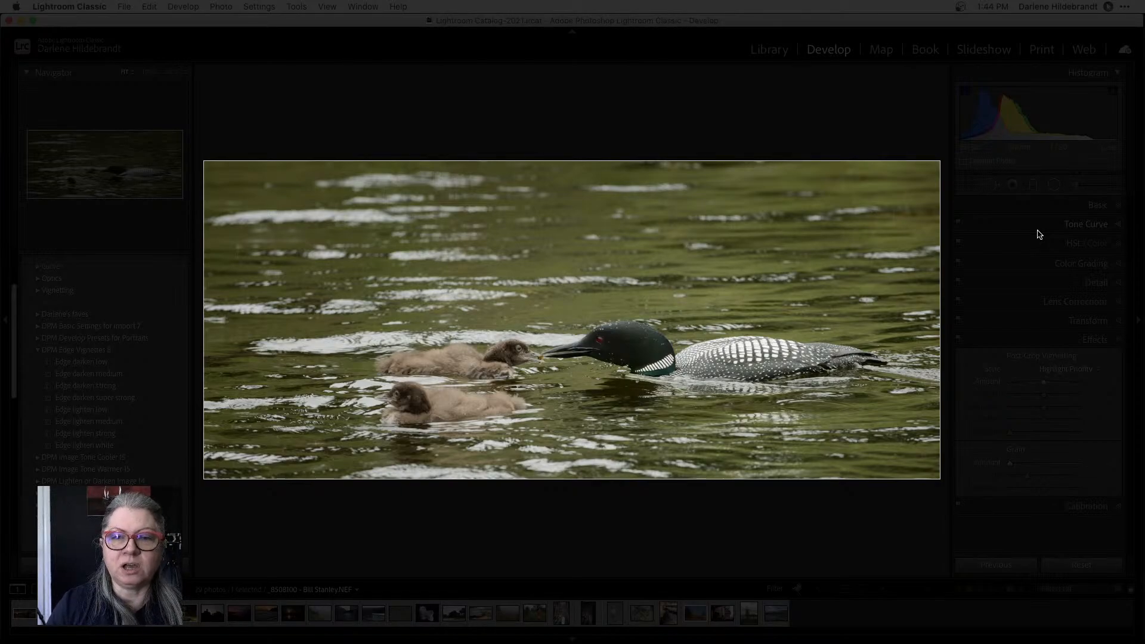
key("backslash")
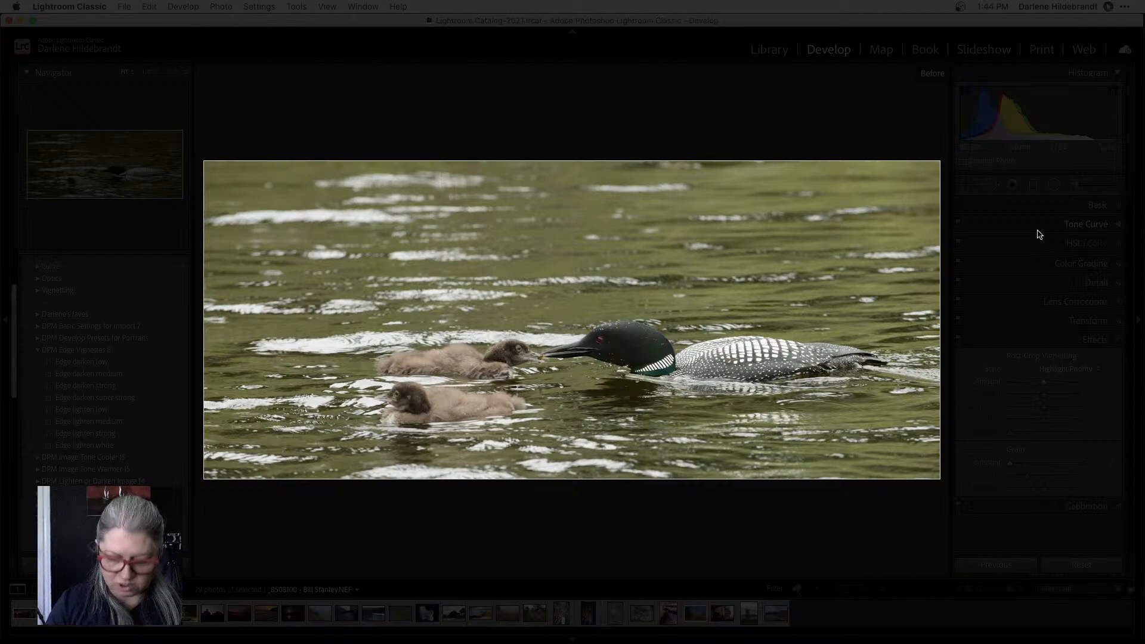
key("backslash")
key("l")
key("l")
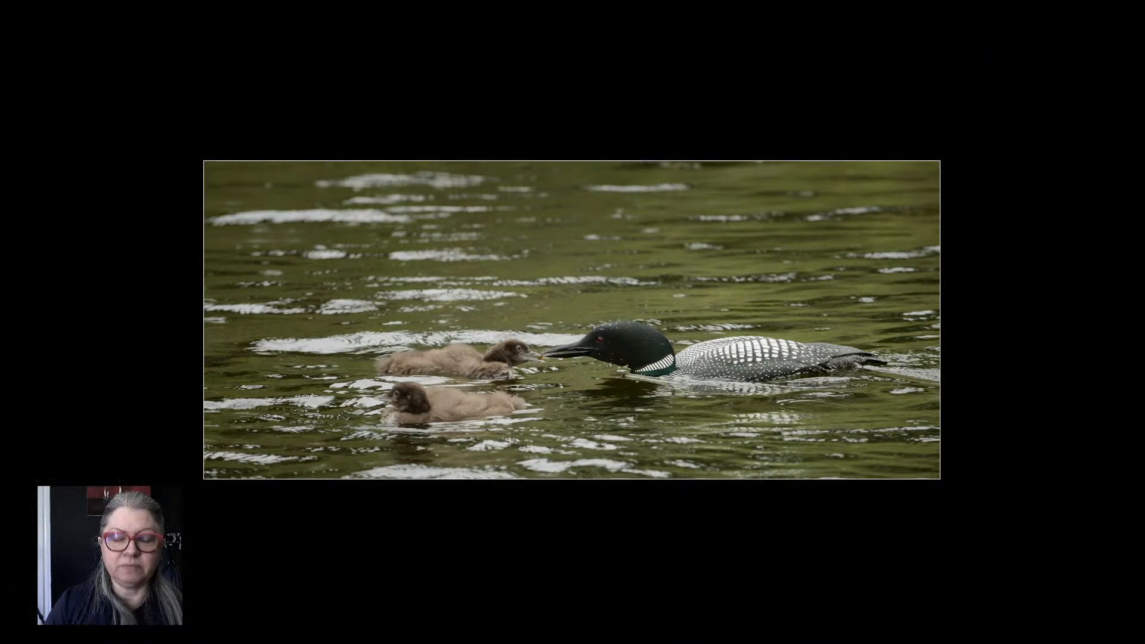
key("l")
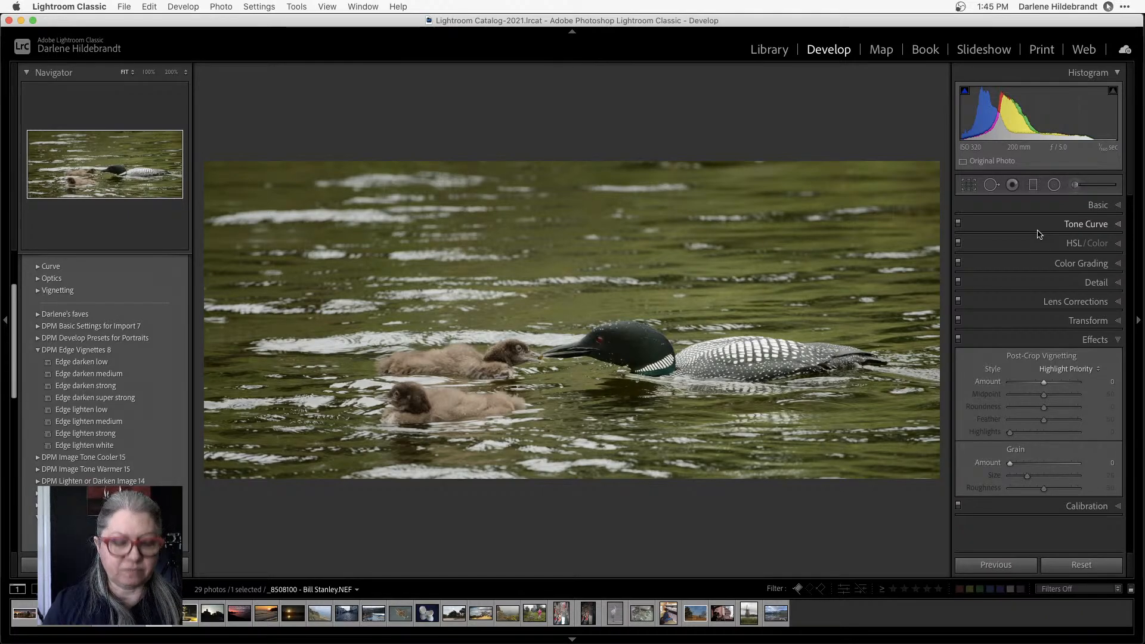
Return to the Library grid, open the night photo of the fountain, and cycle its info overlays to show the exposure settings
key("g")
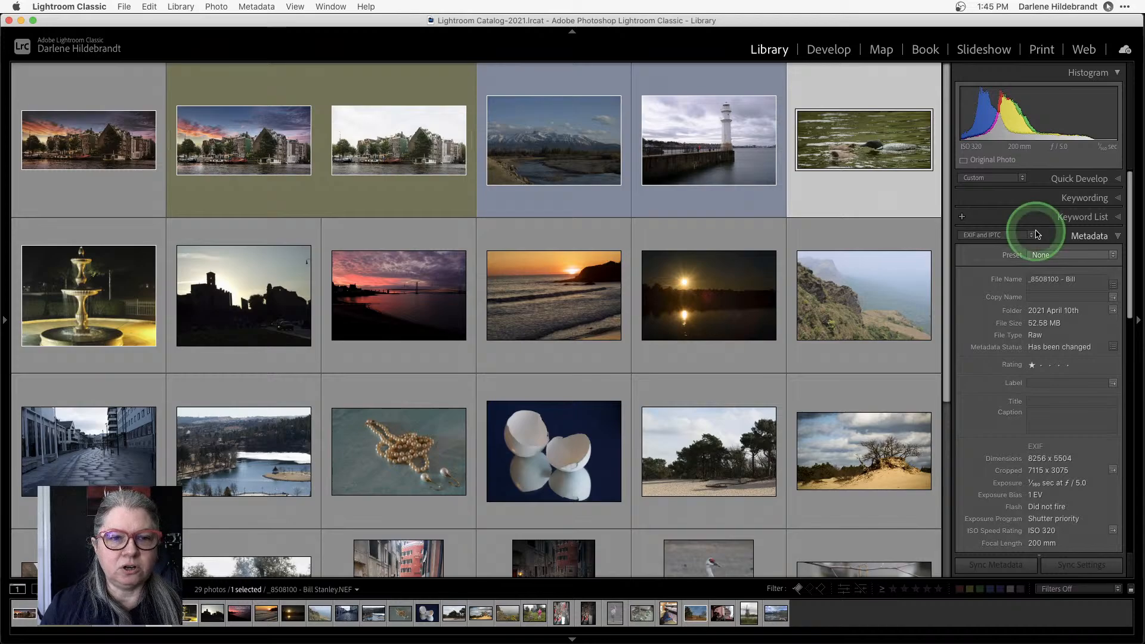
double_click(50, 296)
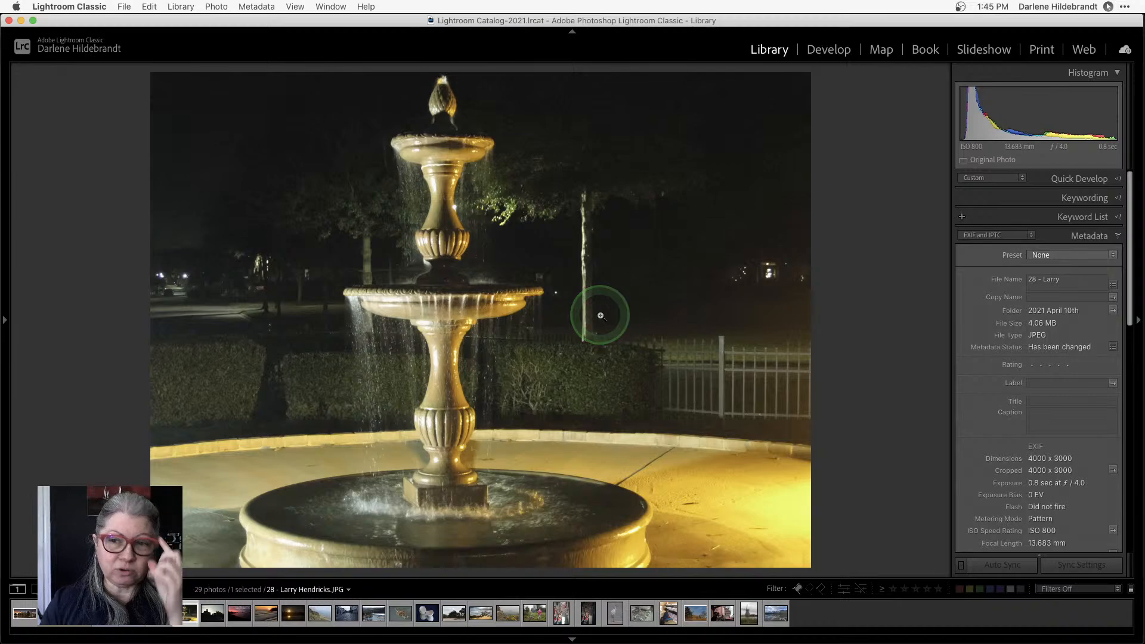
key("i")
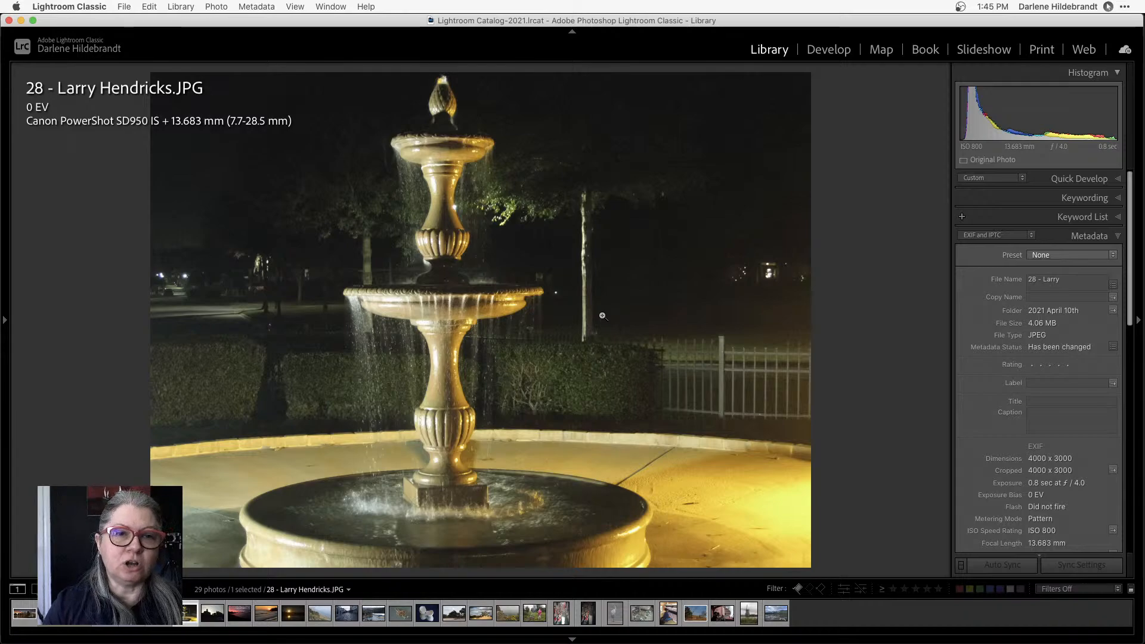
key("i")
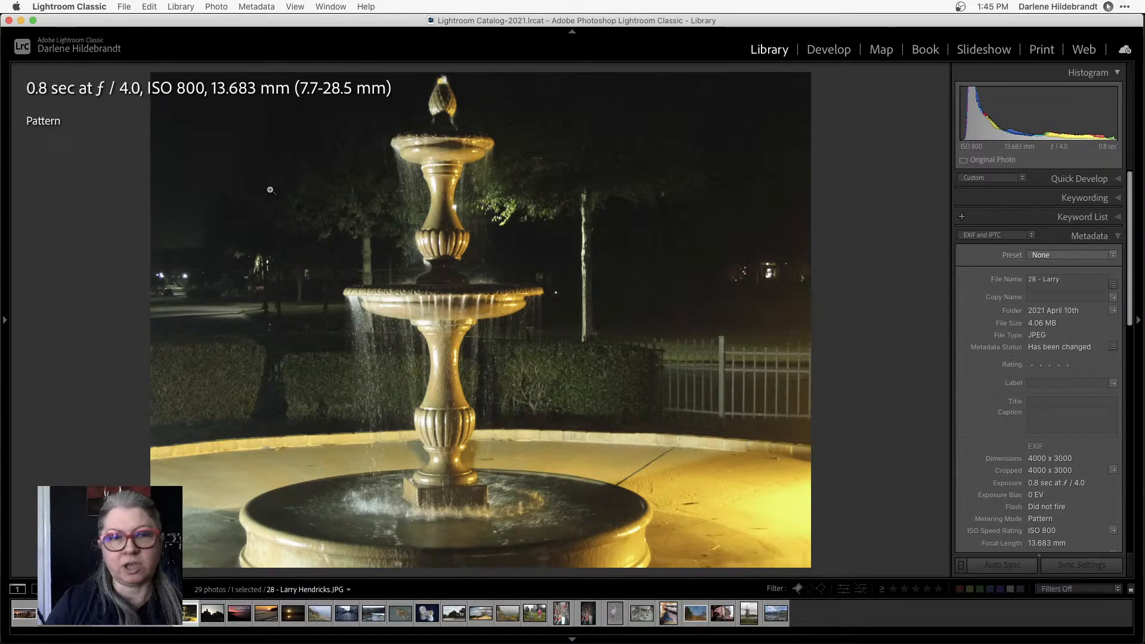
Open the fountain photo in Develop and inspect the dark background and distant street for noise at 200%
key("d")
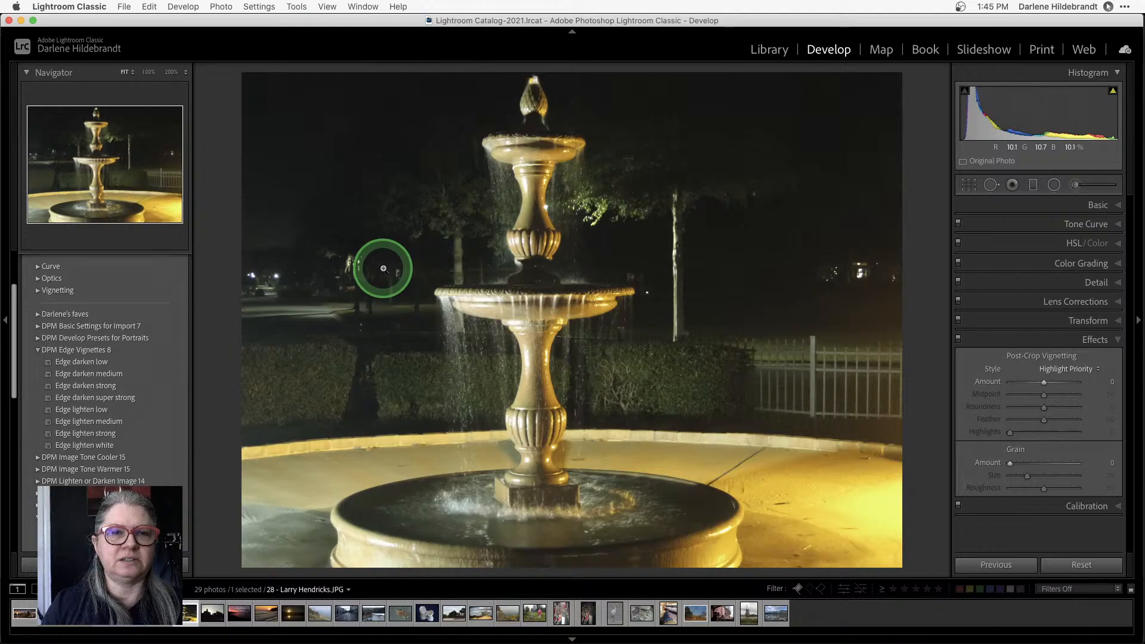
left_click(287, 231)
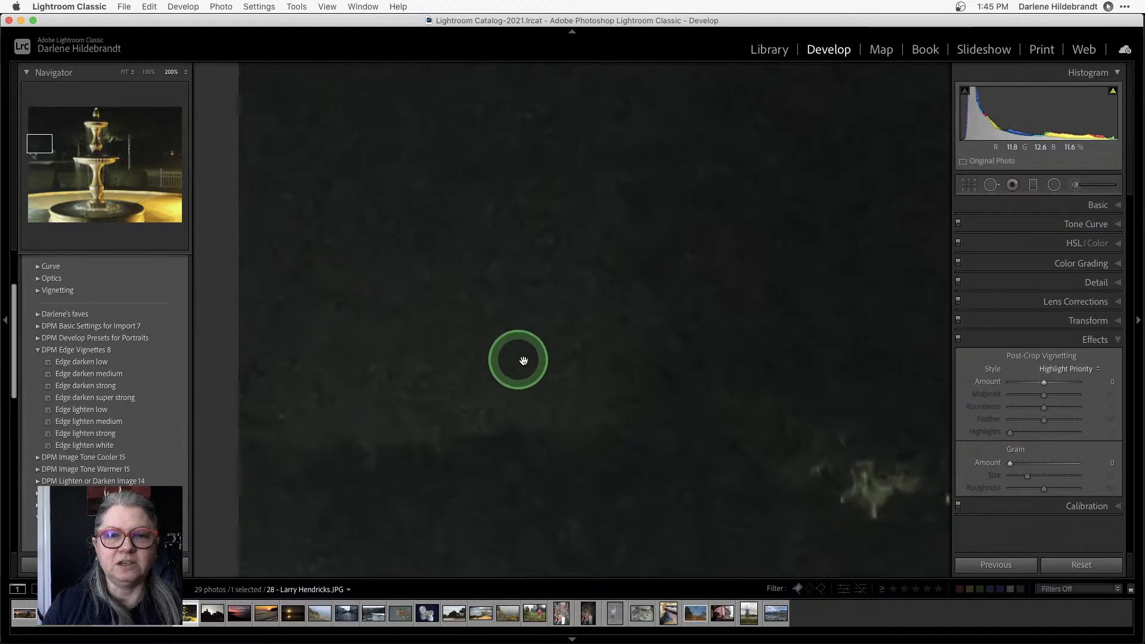
left_click_drag(593, 471, 463, 152)
left_click_drag(491, 268, 603, 138)
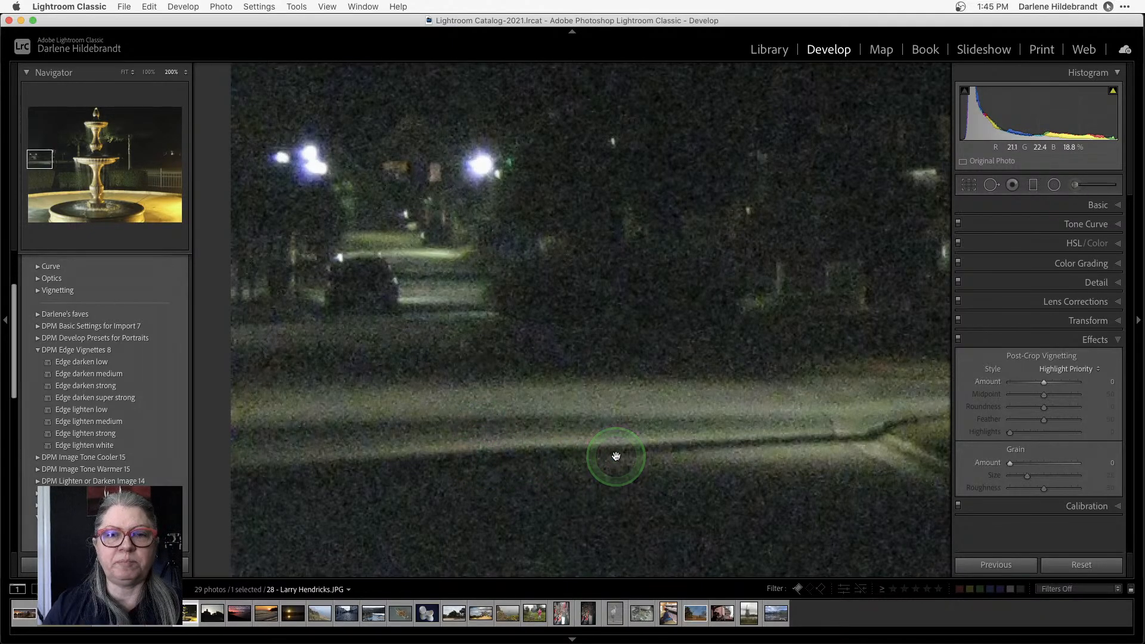
Examine the dark sky, distant street and foreground grass of the fountain photo for noise at 200%
left_click_drag(601, 248, 606, 480)
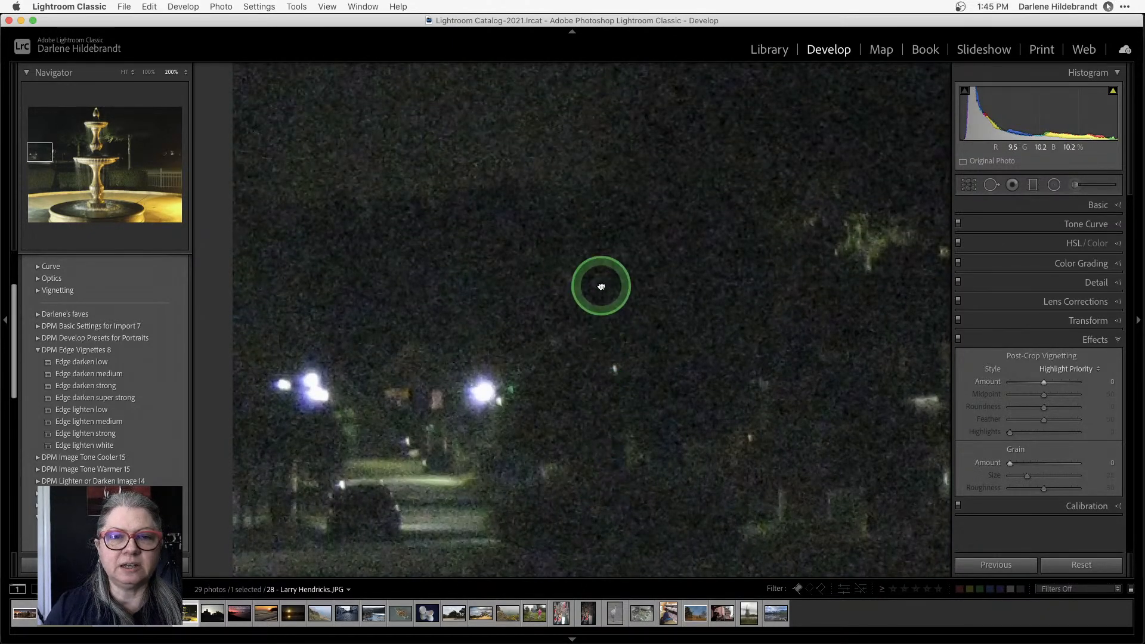
left_click_drag(601, 289, 624, 413)
left_click_drag(638, 477, 633, 245)
left_click_drag(626, 423, 625, 222)
left_click_drag(612, 477, 621, 324)
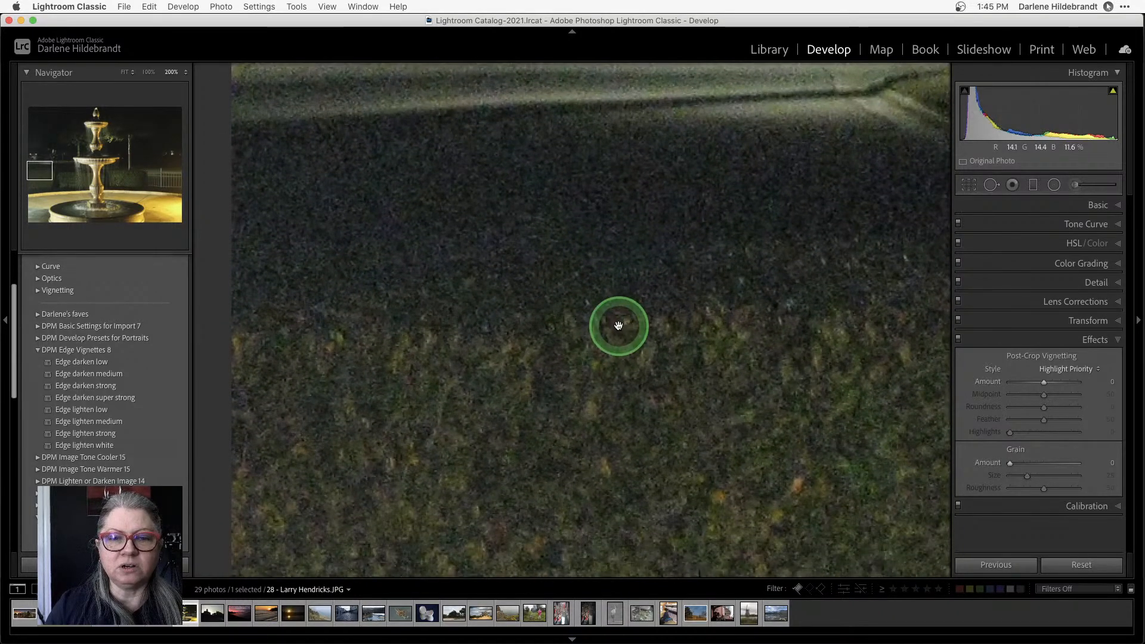
Check the fountain photo's camera and exposure metadata in the Library, then return to Develop
key("e")
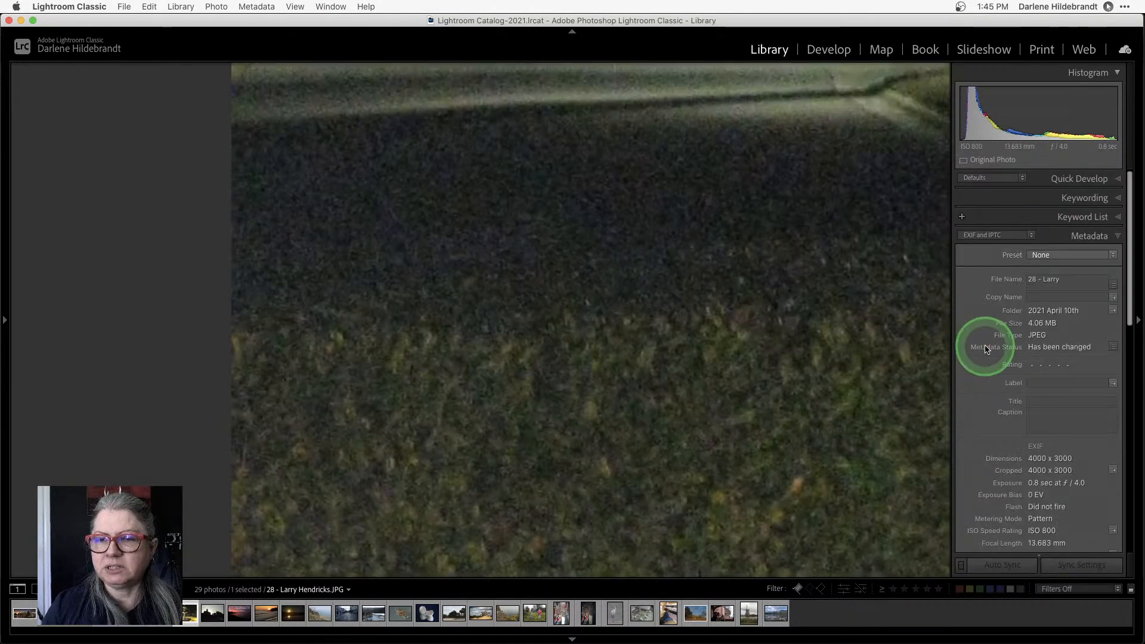
scroll(990, 348, "down", 3)
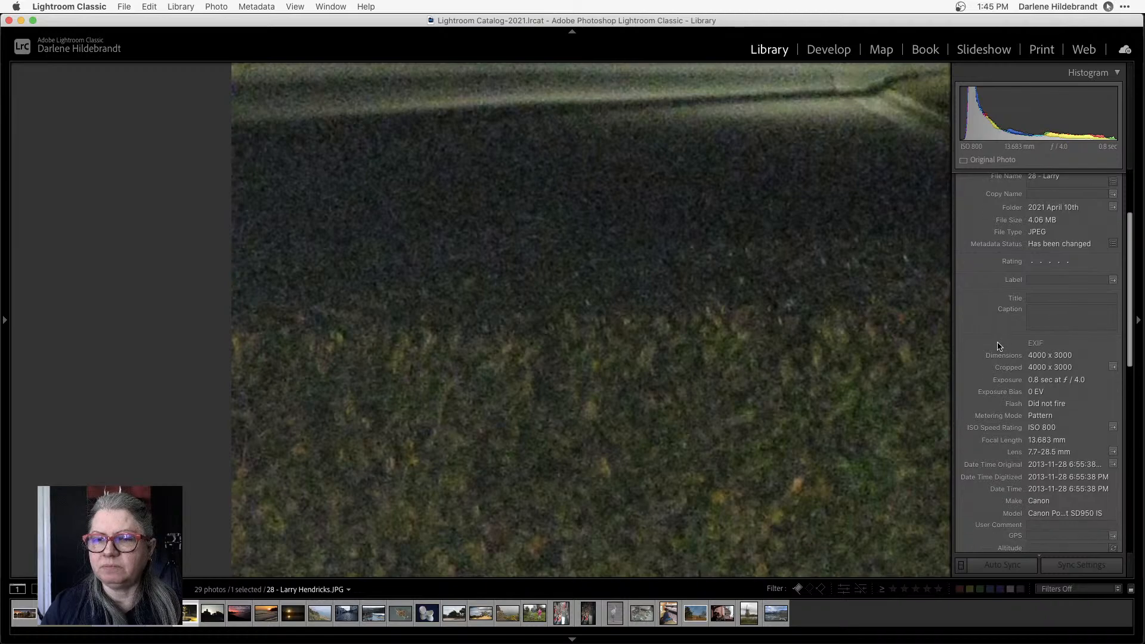
scroll(999, 346, "up", 2)
left_click(999, 347)
key("d")
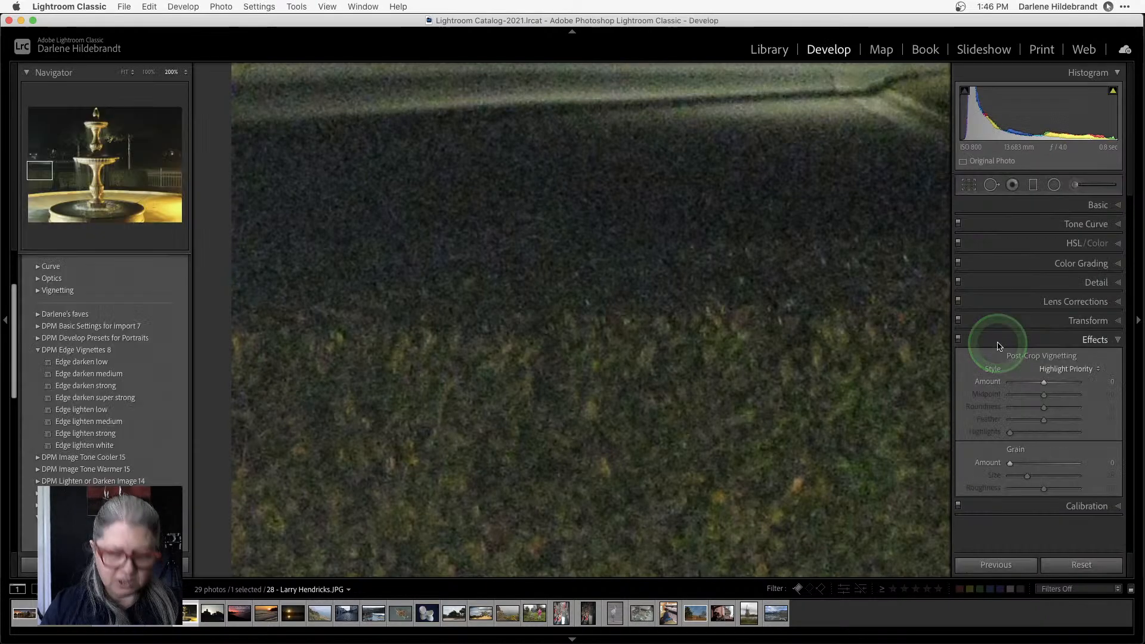
Look over the street area once more and fit the whole fountain photo in view
left_click_drag(718, 378, 634, 370)
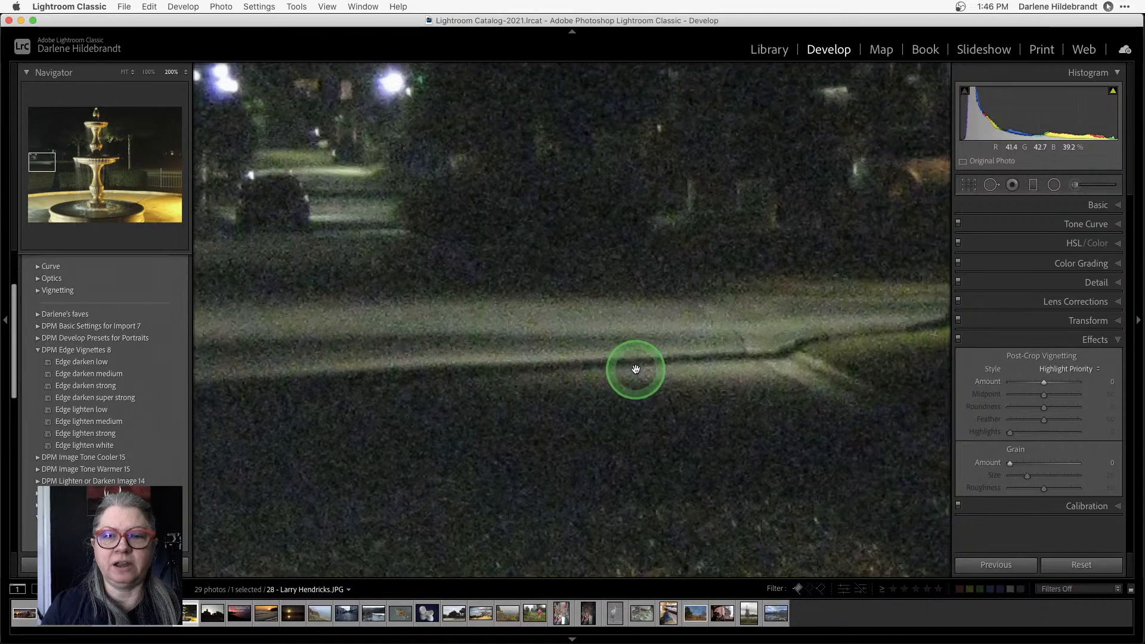
left_click(634, 314)
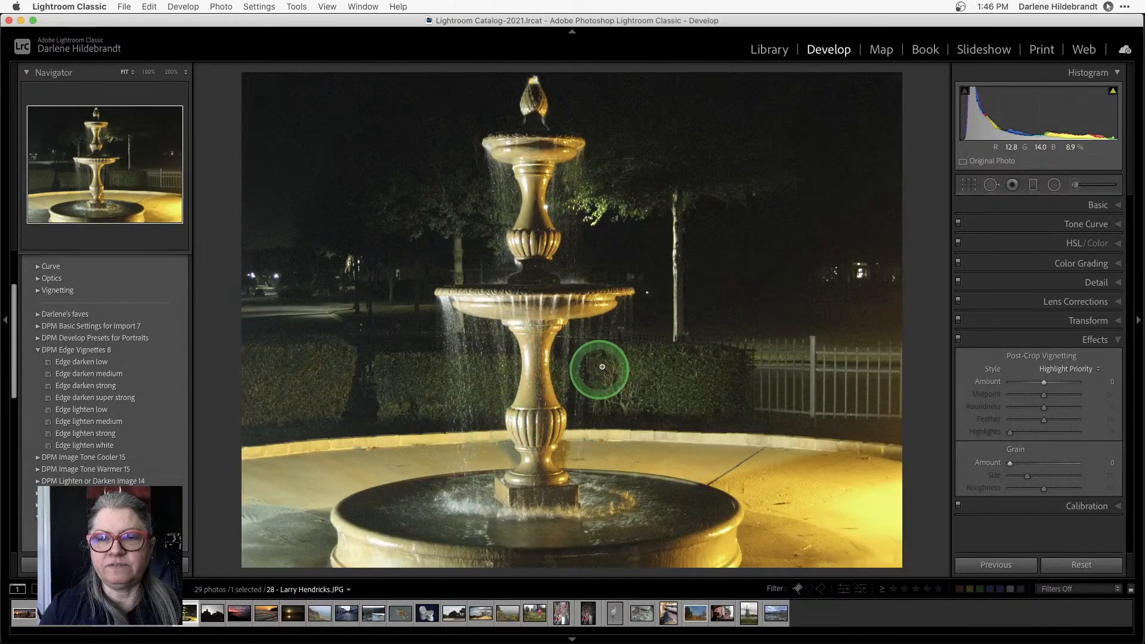
left_click(731, 321)
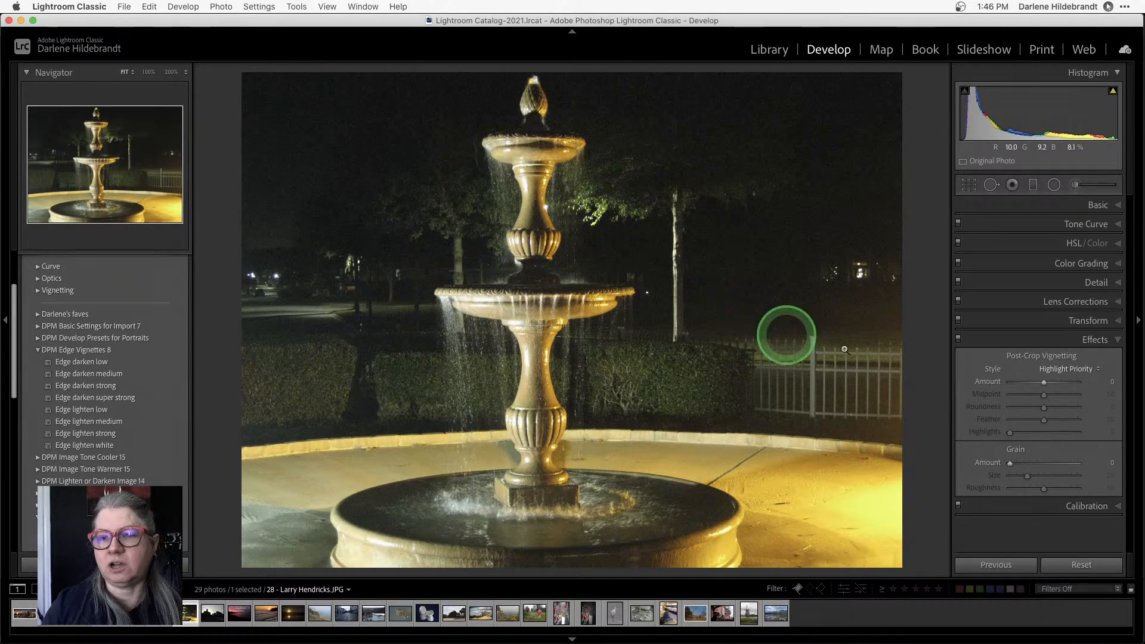
Open the Detail settings and examine the fountain, dark trees and hedge at 100%
left_click(1089, 285)
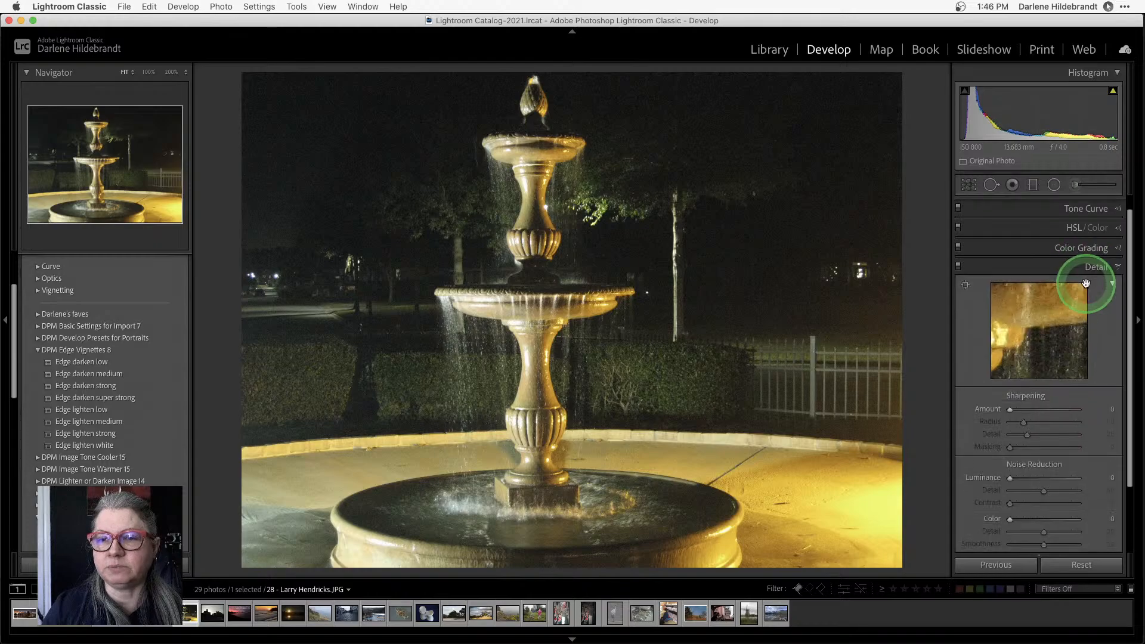
scroll(1079, 283, "down", 4)
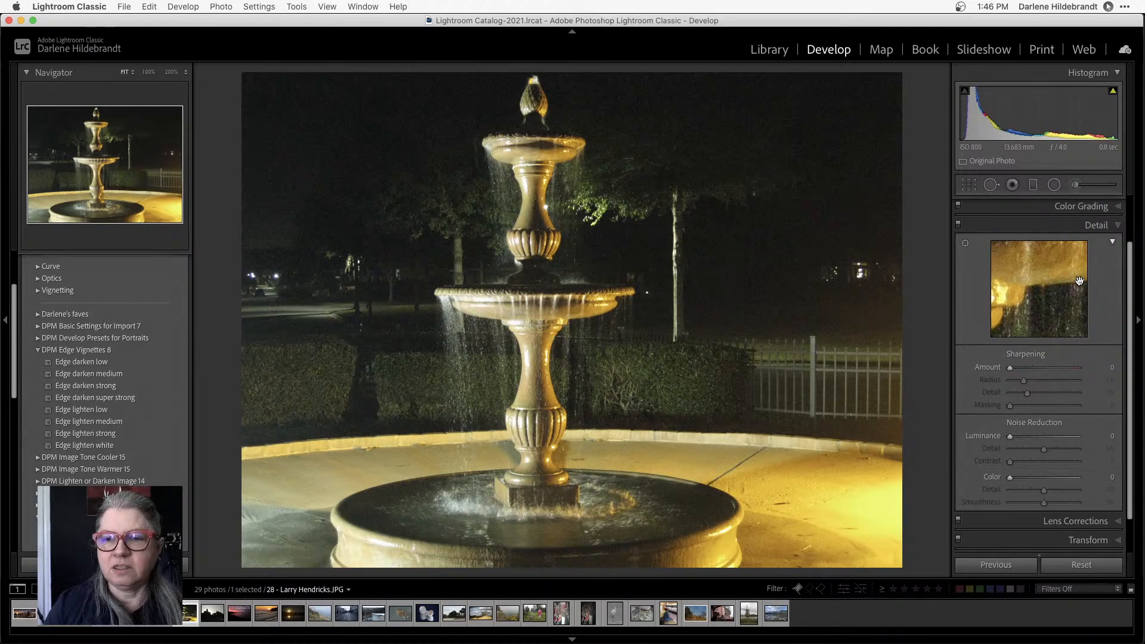
left_click(149, 72)
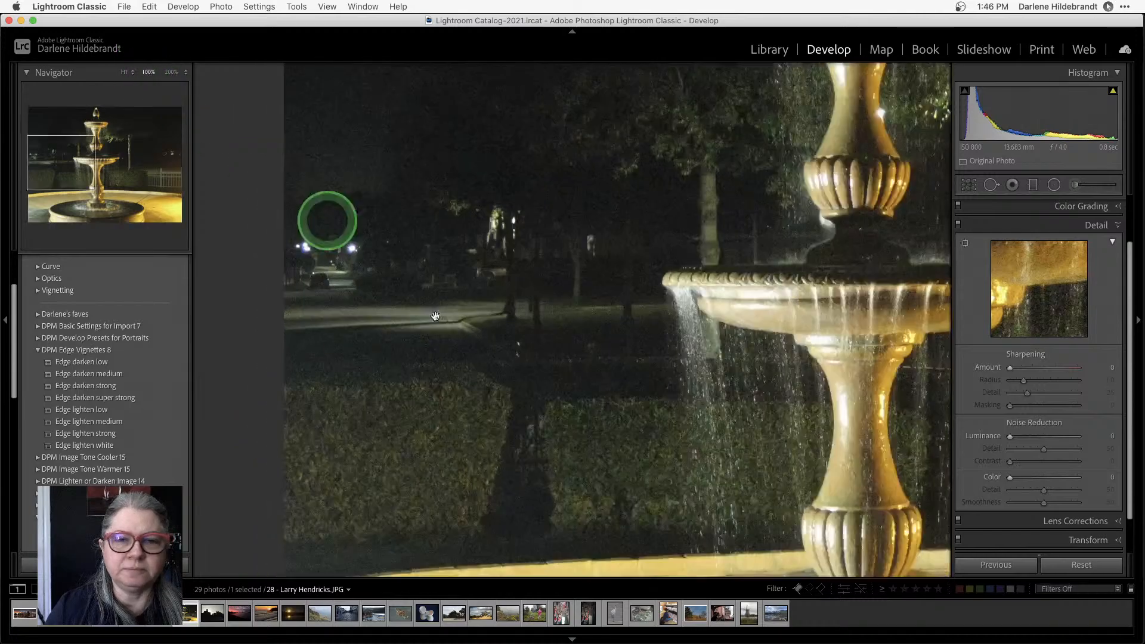
left_click_drag(673, 223, 465, 328)
left_click_drag(729, 322, 411, 197)
left_click_drag(589, 449, 671, 385)
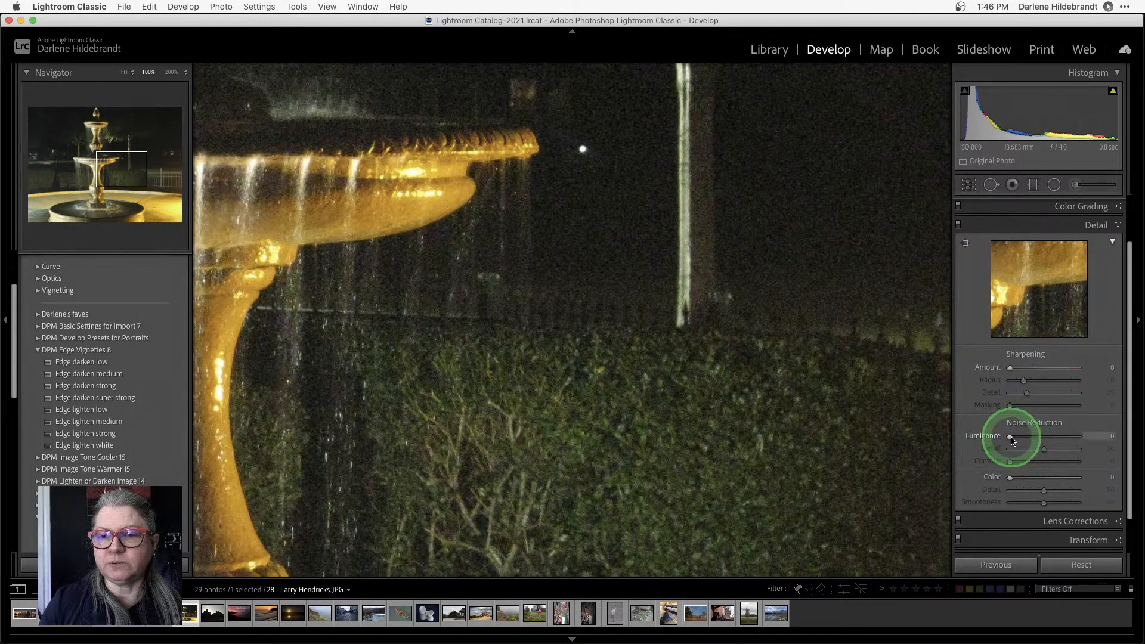
Try luminance and color noise reduction both at 100 and compare the result with the original
left_click_drag(1010, 436, 1093, 437)
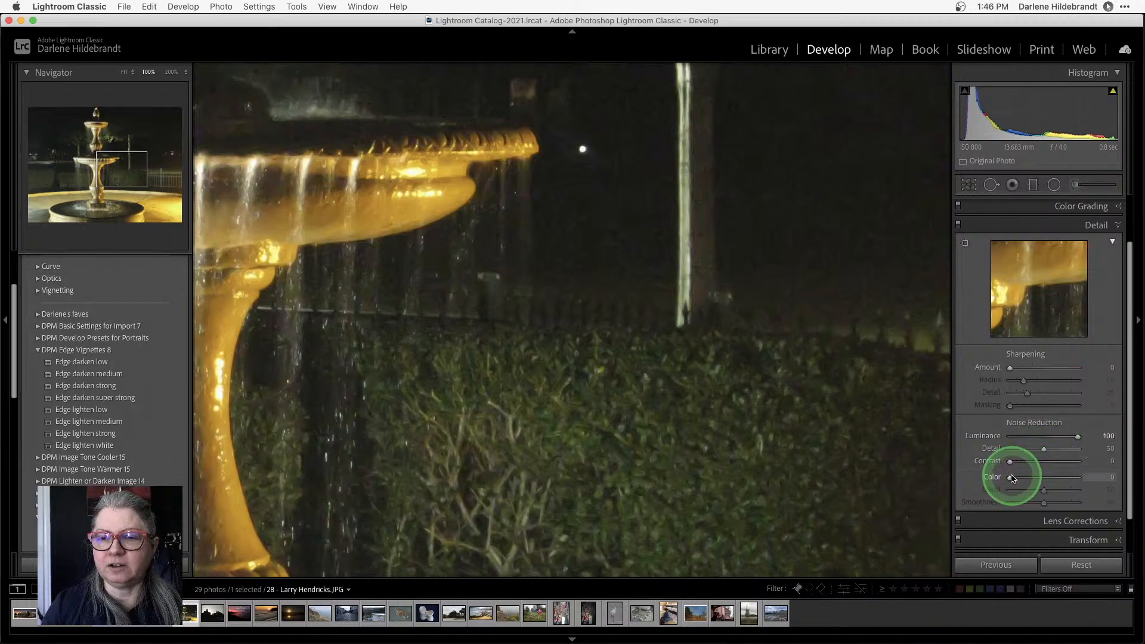
left_click_drag(1012, 479, 1067, 472)
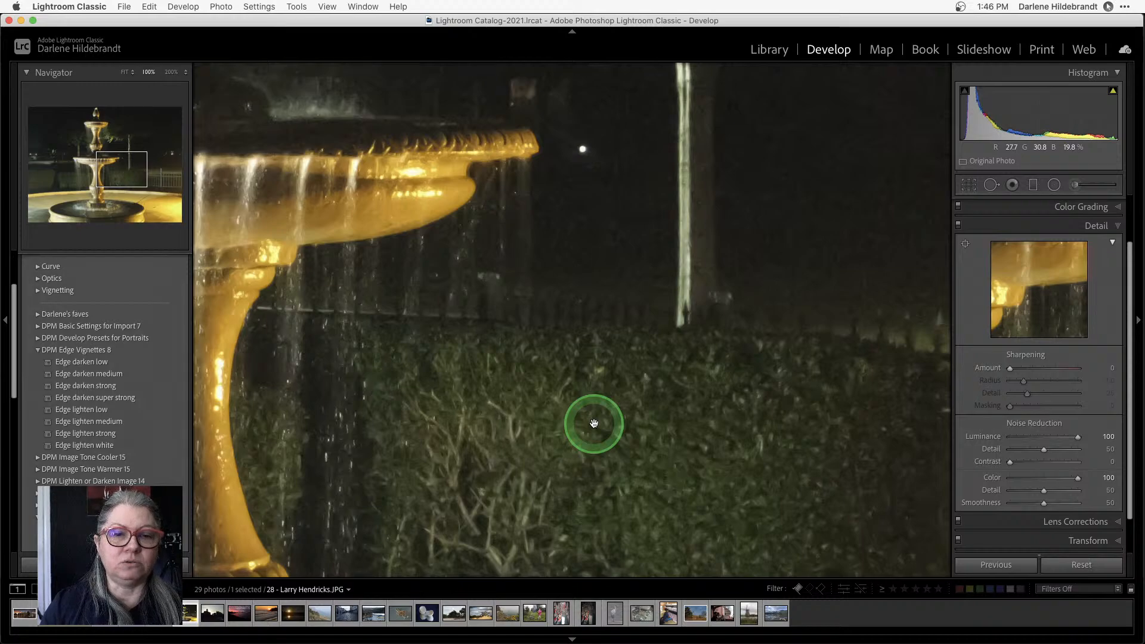
key("backslash")
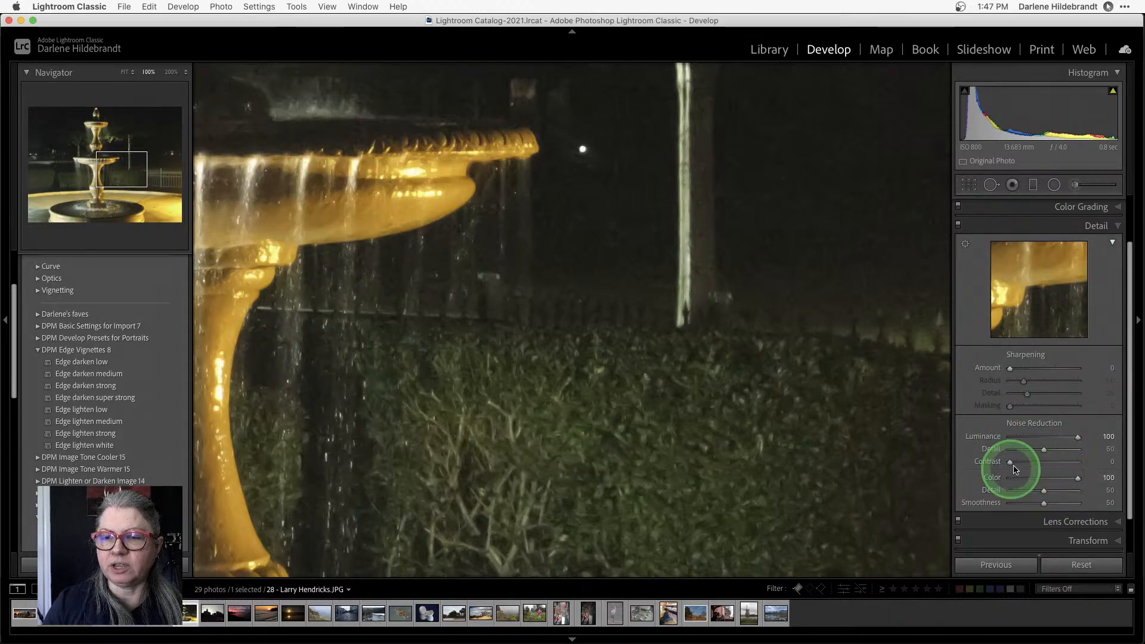
Try a sharpening amount of 150 and inspect its effect on the fountain bowl at 200%
left_click_drag(1050, 370, 1081, 368)
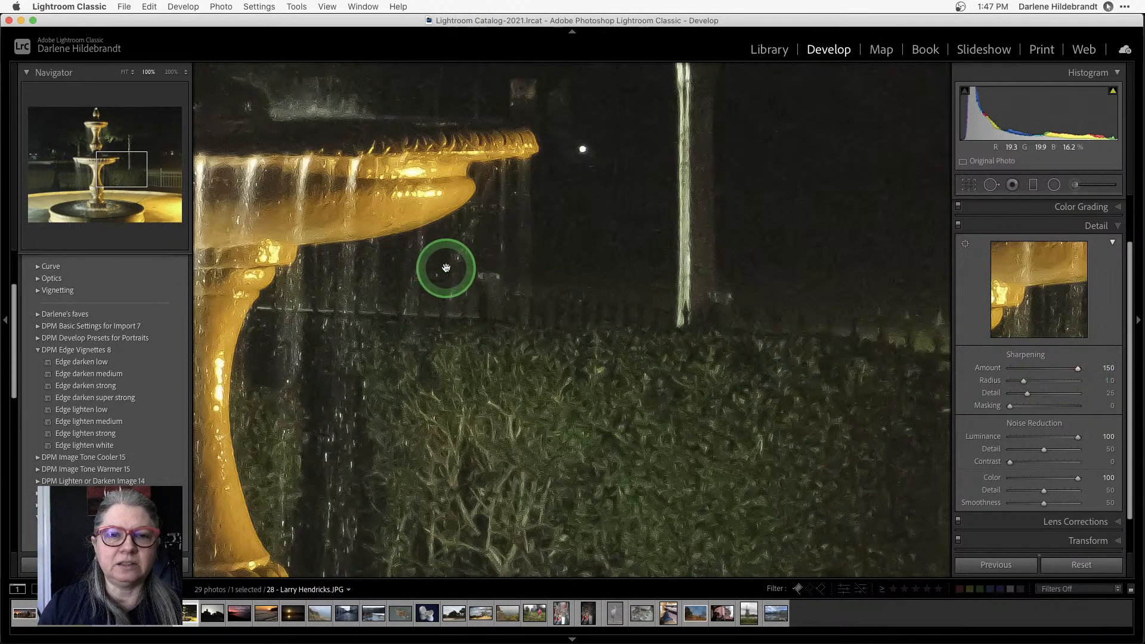
left_click_drag(378, 235, 479, 273)
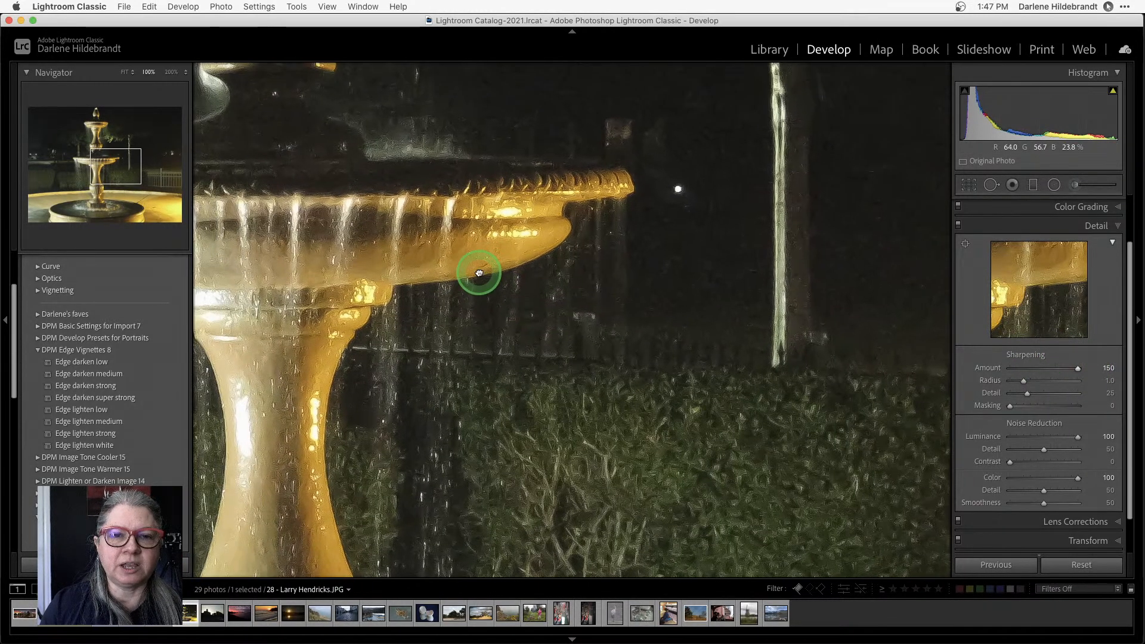
left_click(171, 72)
left_click_drag(383, 240, 588, 358)
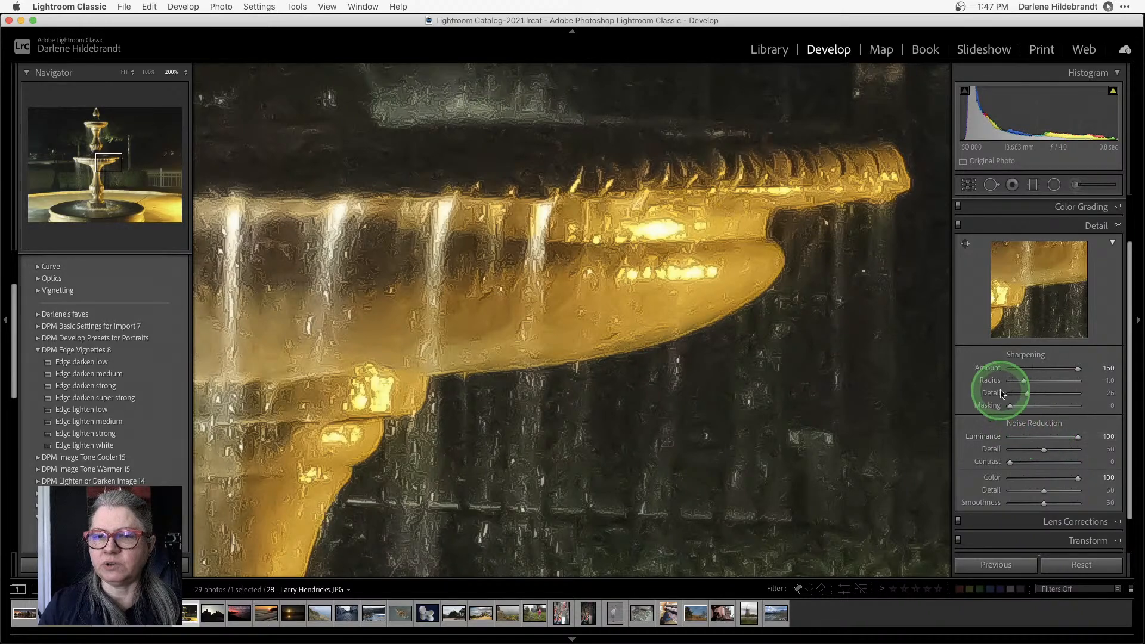
Set noise reduction to luminance 55 and color 17, and the sharpening amount to 74
double_click(987, 368)
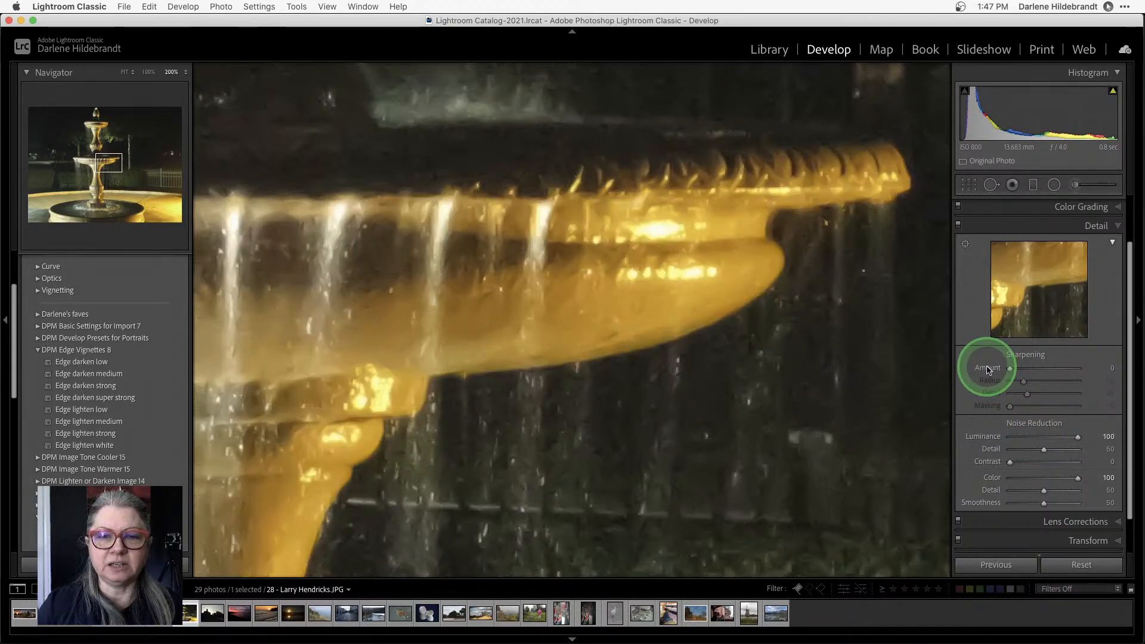
left_click(1047, 436)
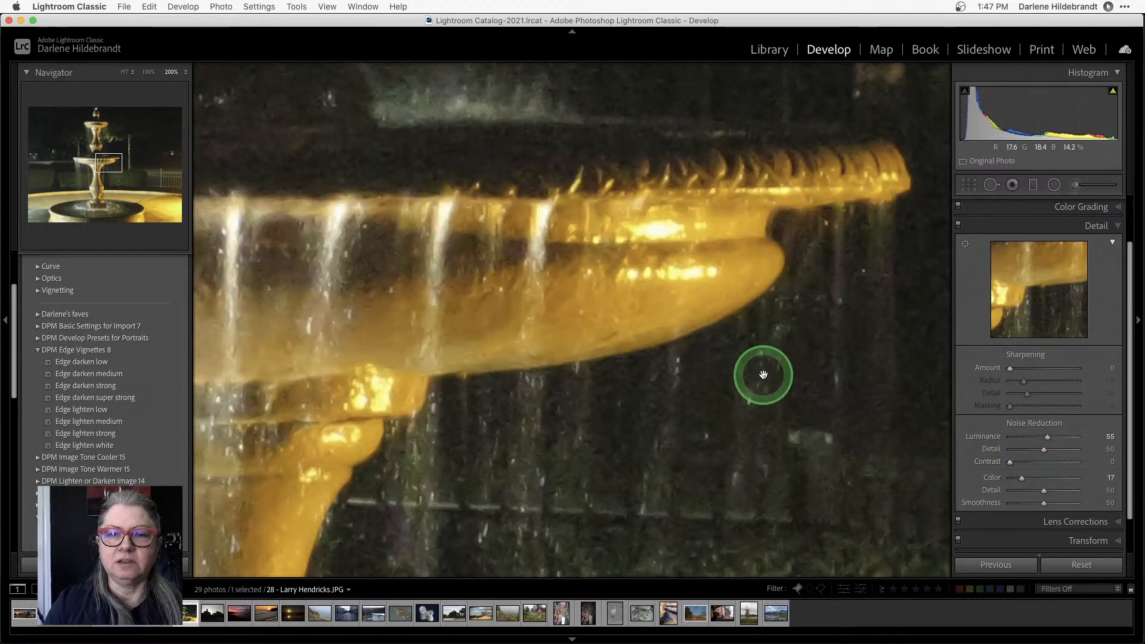
left_click_drag(761, 375, 682, 312)
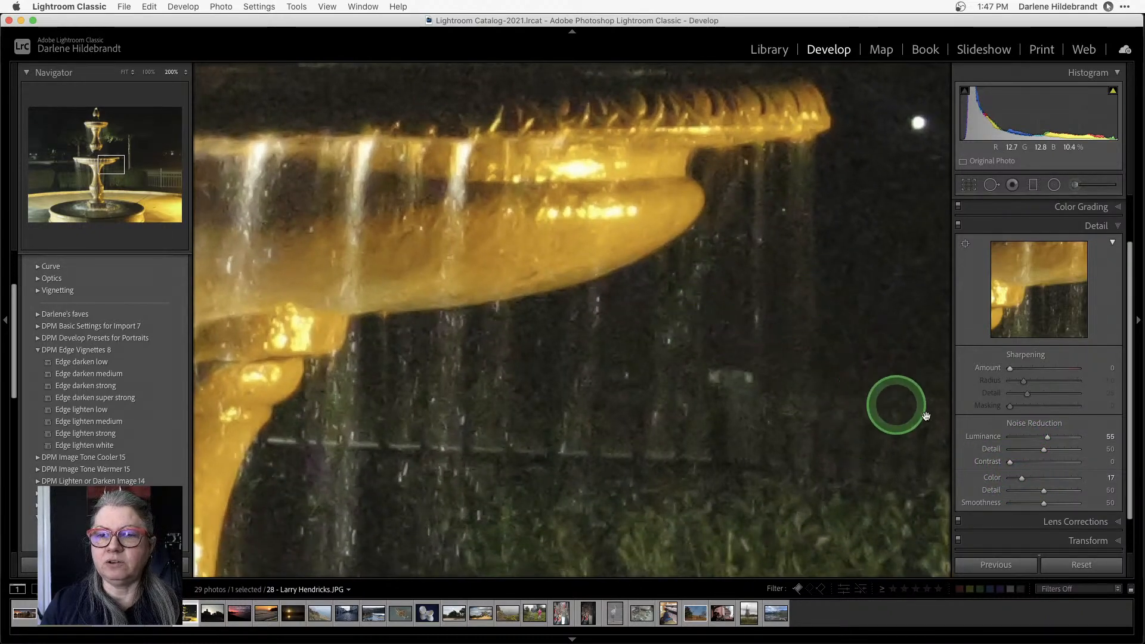
left_click_drag(1010, 372, 1045, 370)
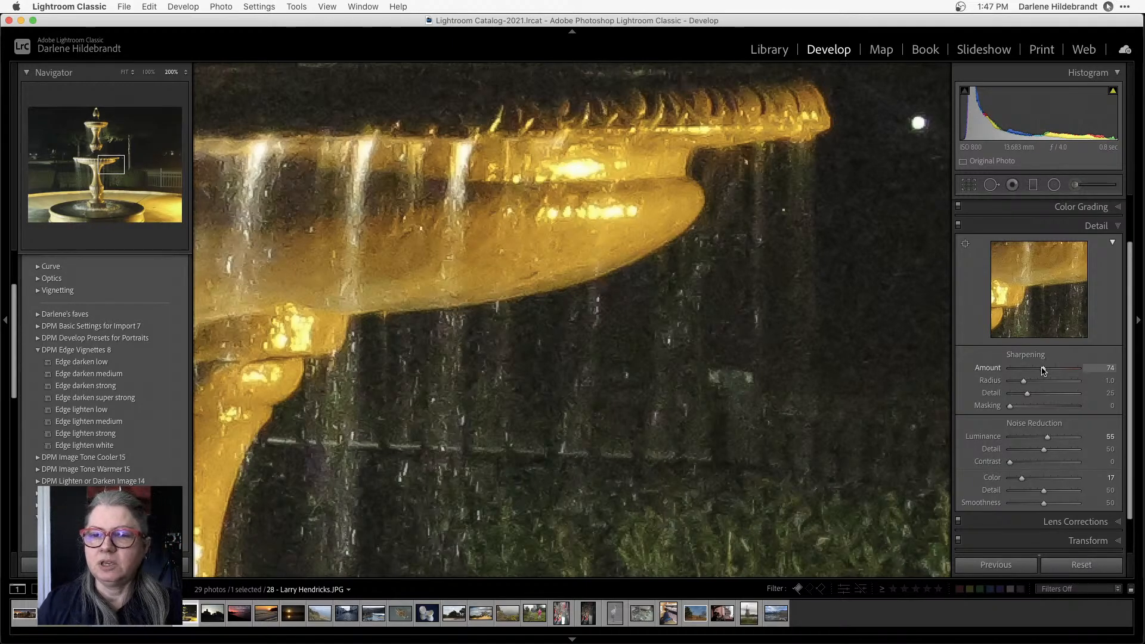
Set the fountain photo's Sharpening Amount to 104 and Masking to 66, previewing the mask and checking the sharpened edges up close
left_click(637, 334)
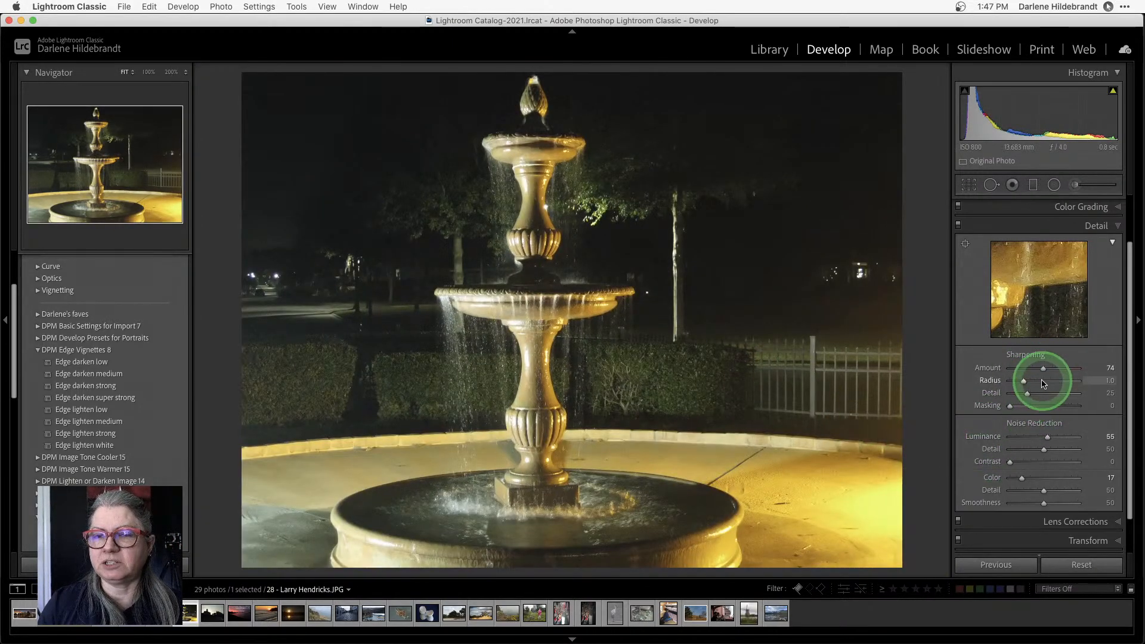
left_click_drag(1043, 368, 1058, 370)
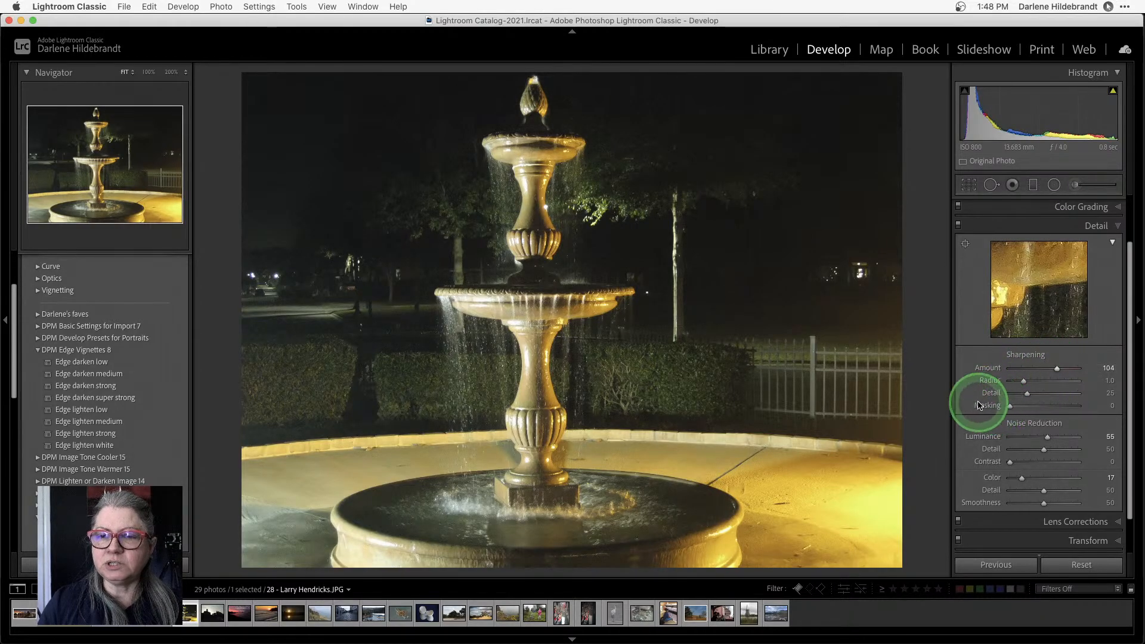
left_click(1010, 410)
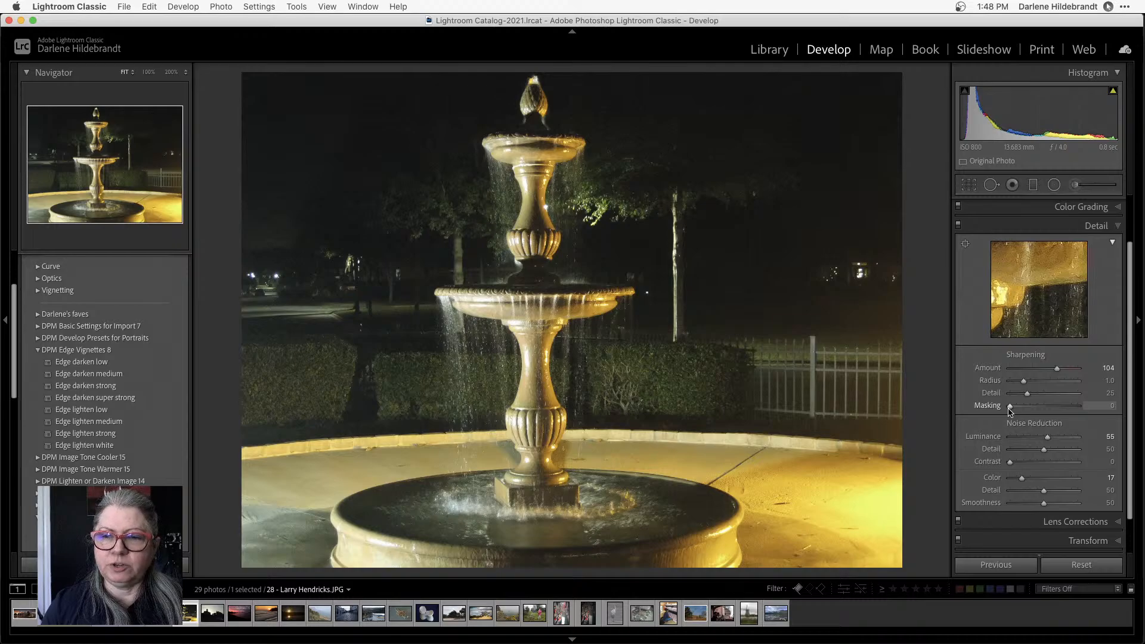
key("alt")
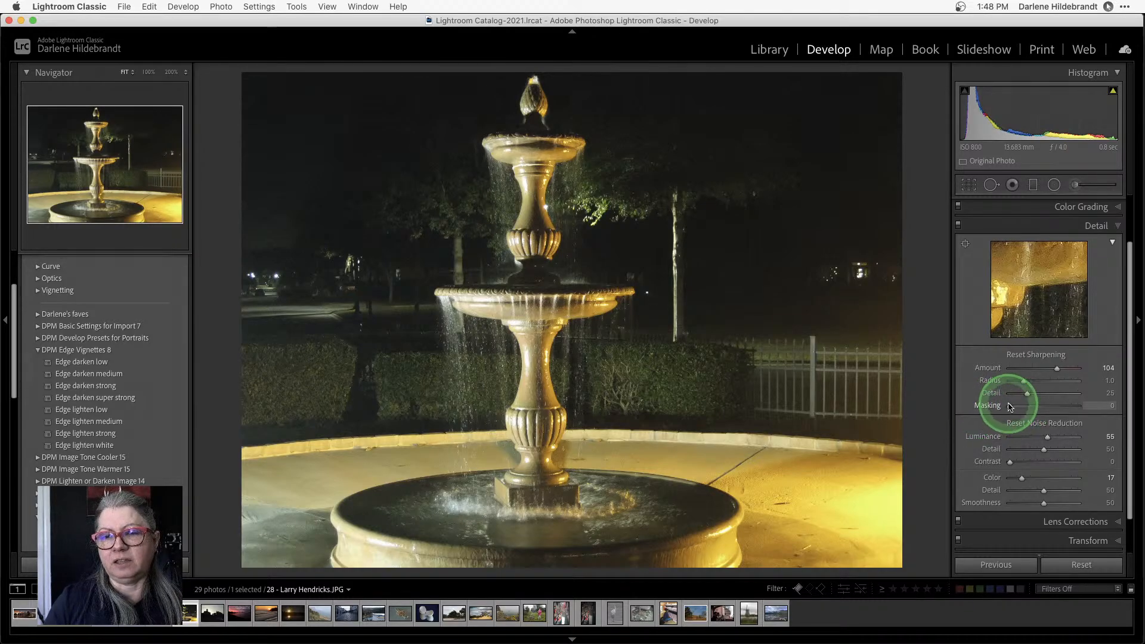
left_click_drag(1010, 407, 1012, 409)
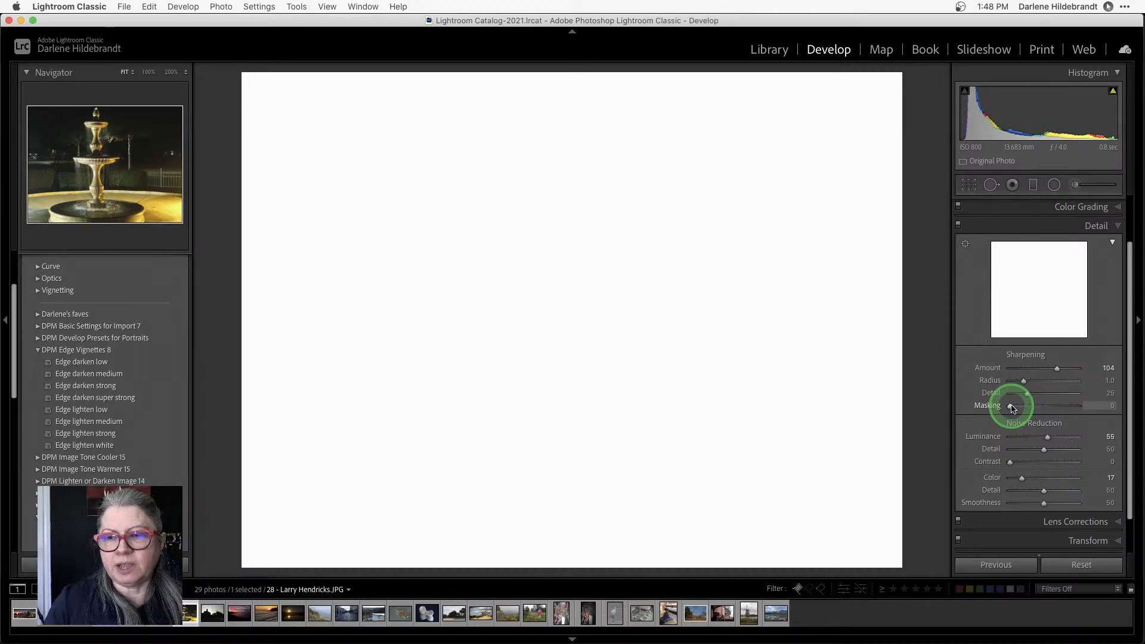
scroll(1012, 408, "up", 1)
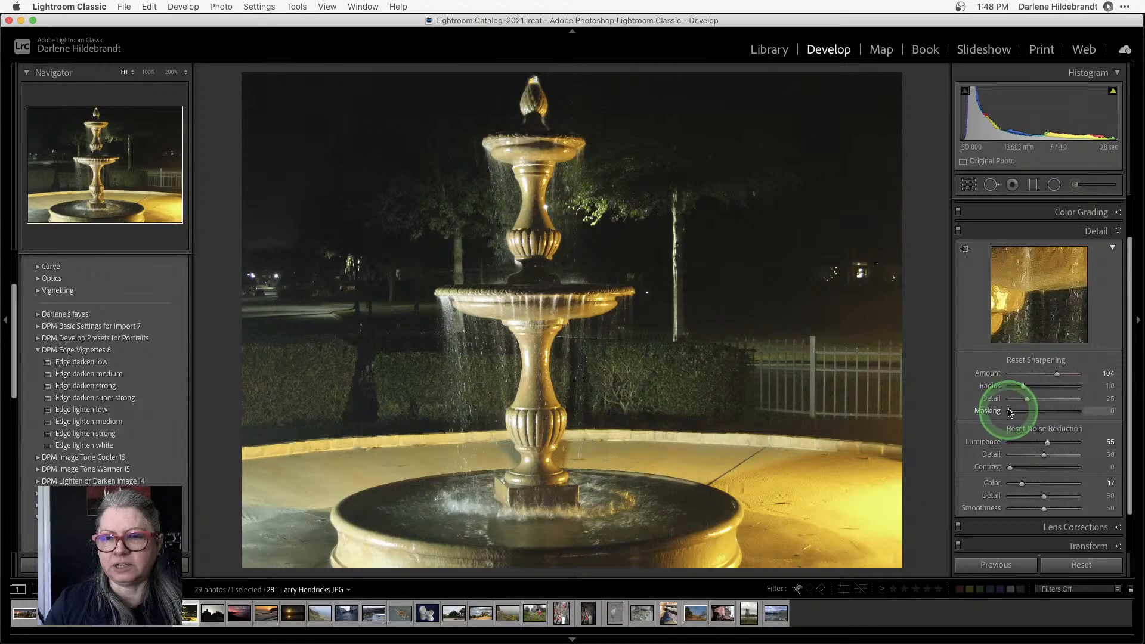
left_click(1010, 413, "alt")
left_click_drag(1010, 413, 1056, 413)
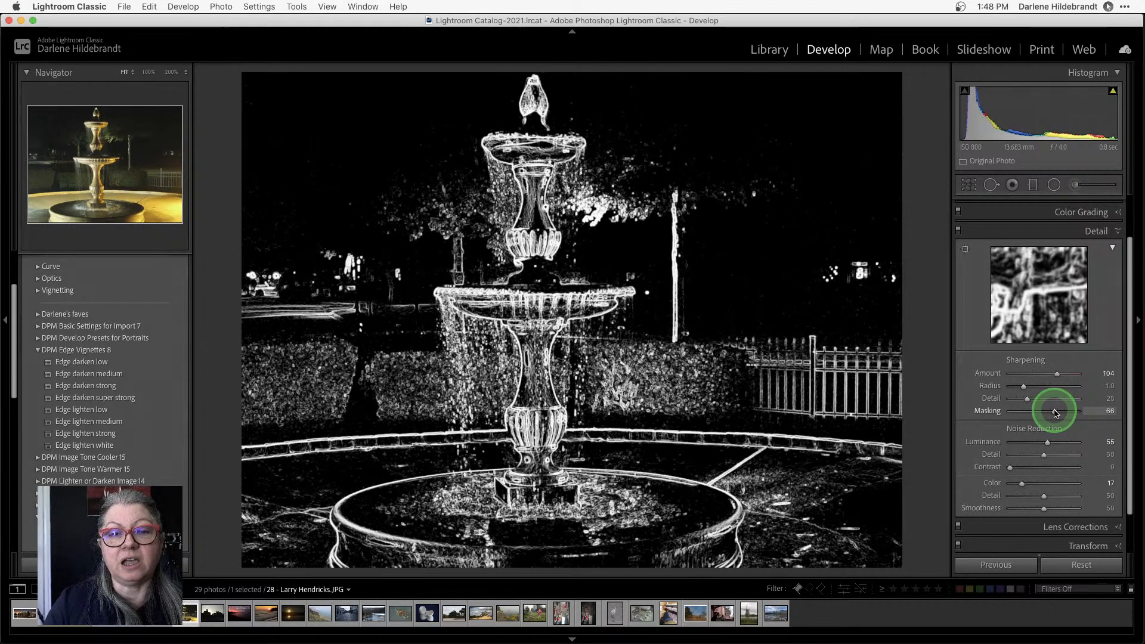
left_click_drag(1055, 414, 1054, 411)
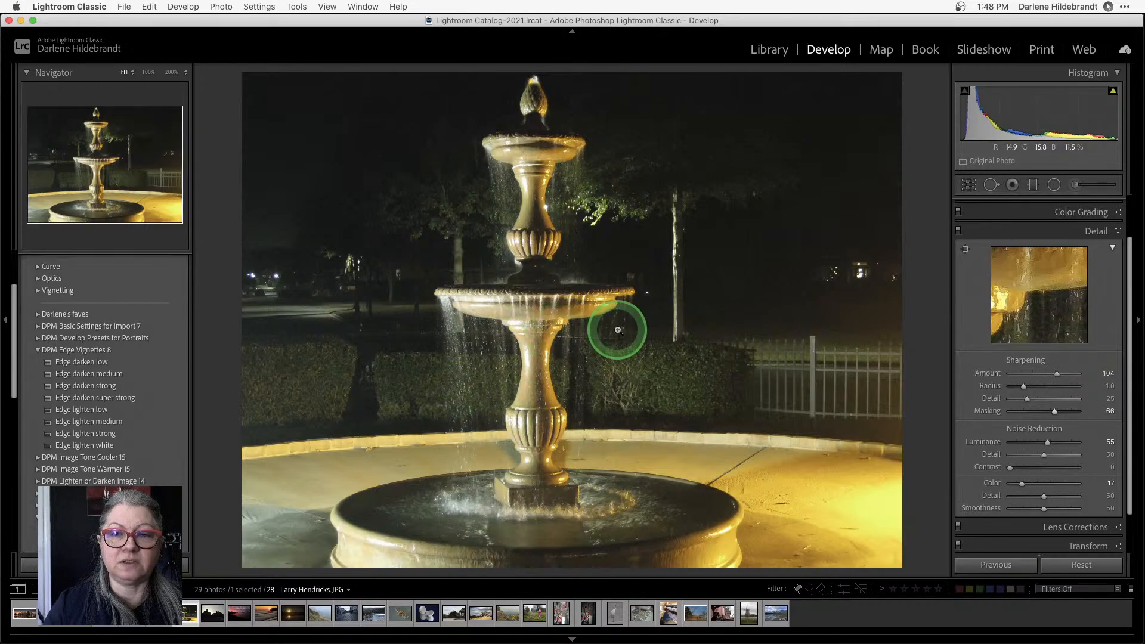
left_click(617, 286)
left_click_drag(634, 468, 495, 285)
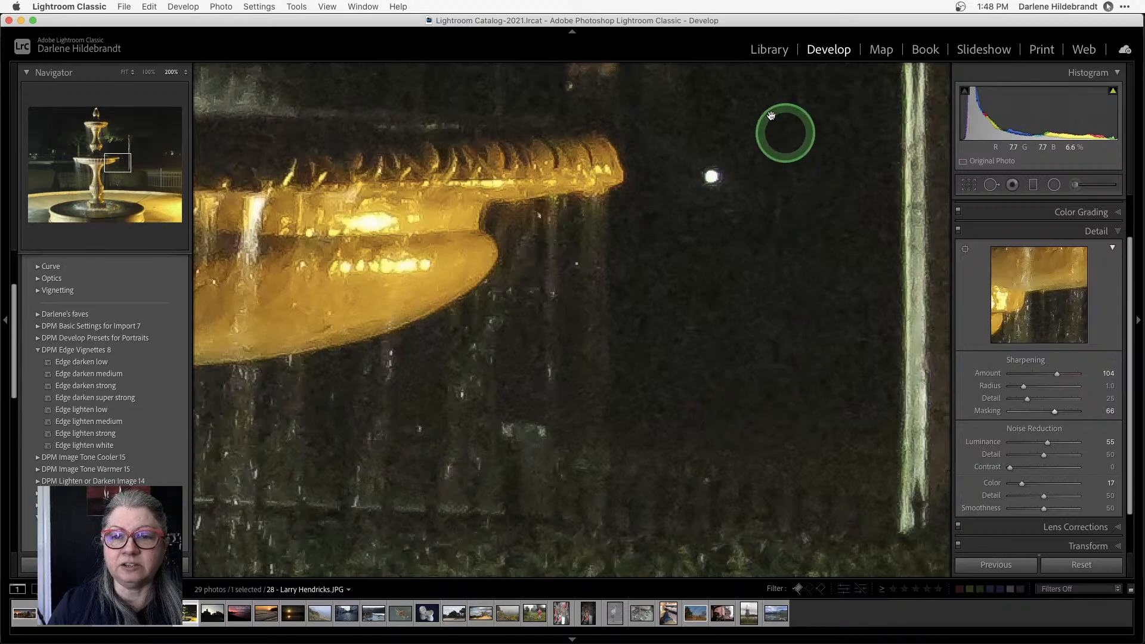
left_click(656, 359)
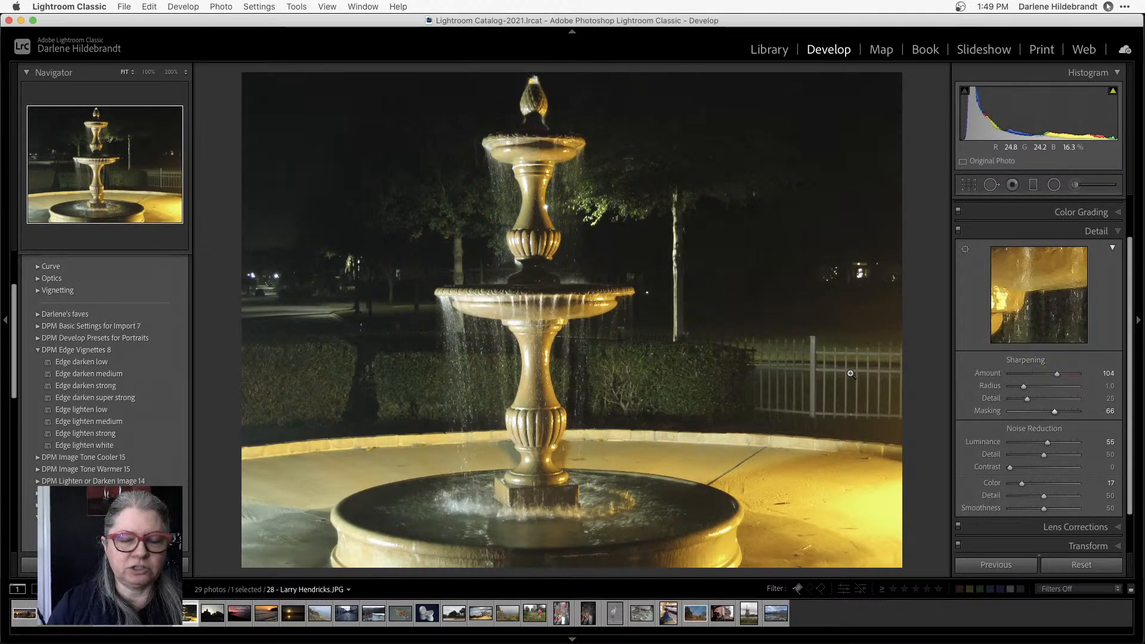
Create a virtual copy of the fountain photo, reset its develop settings, and inspect the noise on the fountain bowl
key("super+apostrophe")
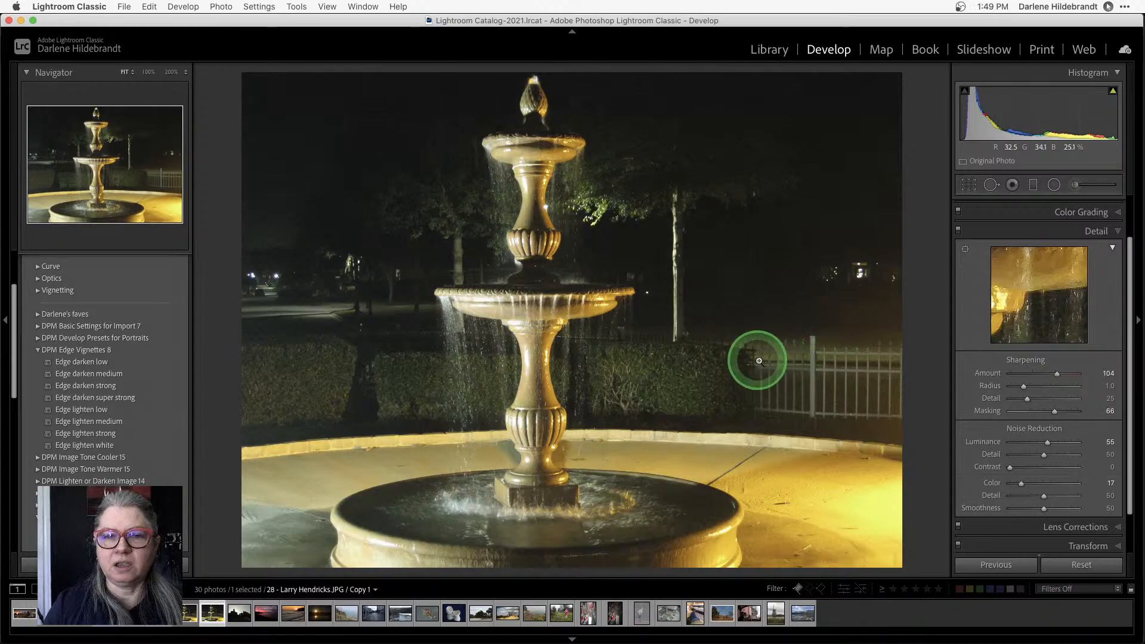
left_click(1082, 565)
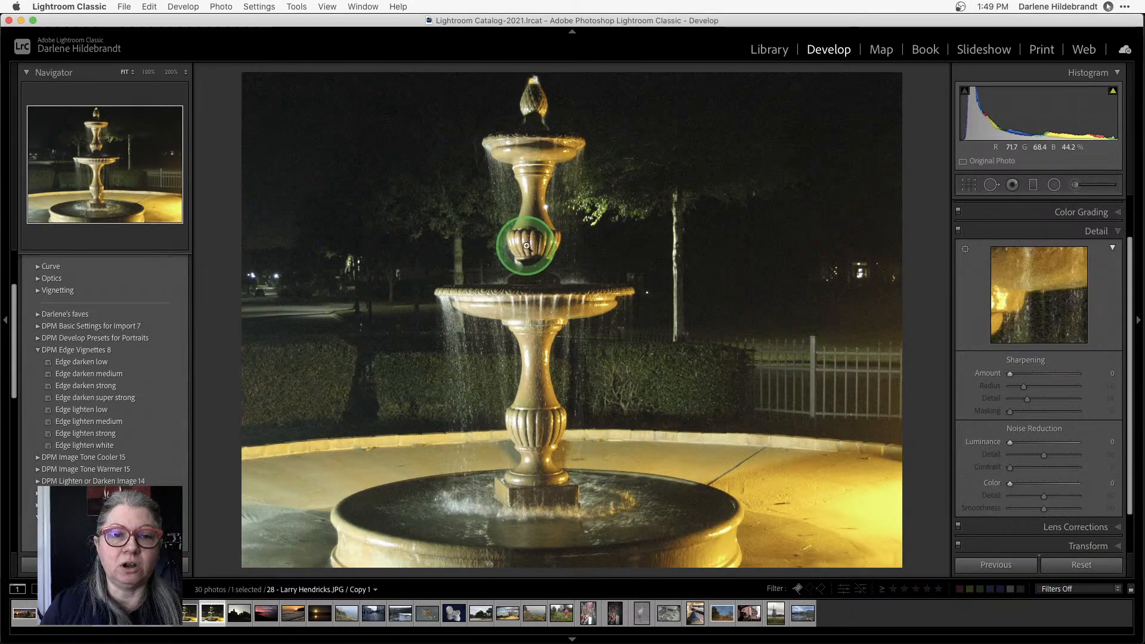
left_click(527, 302)
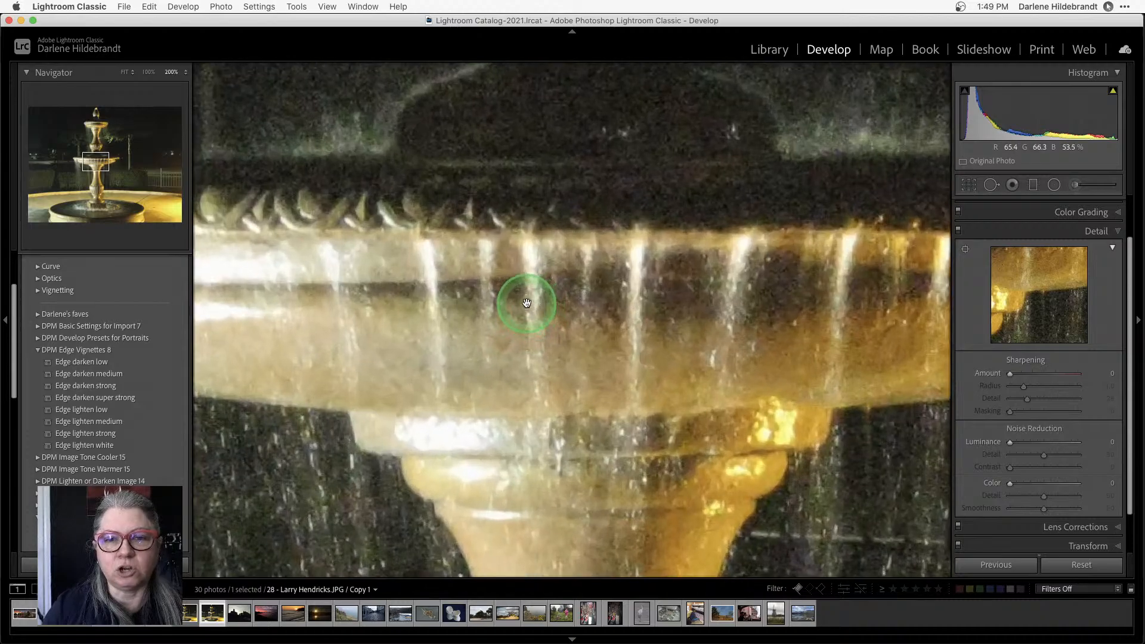
left_click(526, 303)
Send the reset virtual copy to Luminar AI using the Edit a Copy option, and ignore the non-responding app alert
right_click(566, 239)
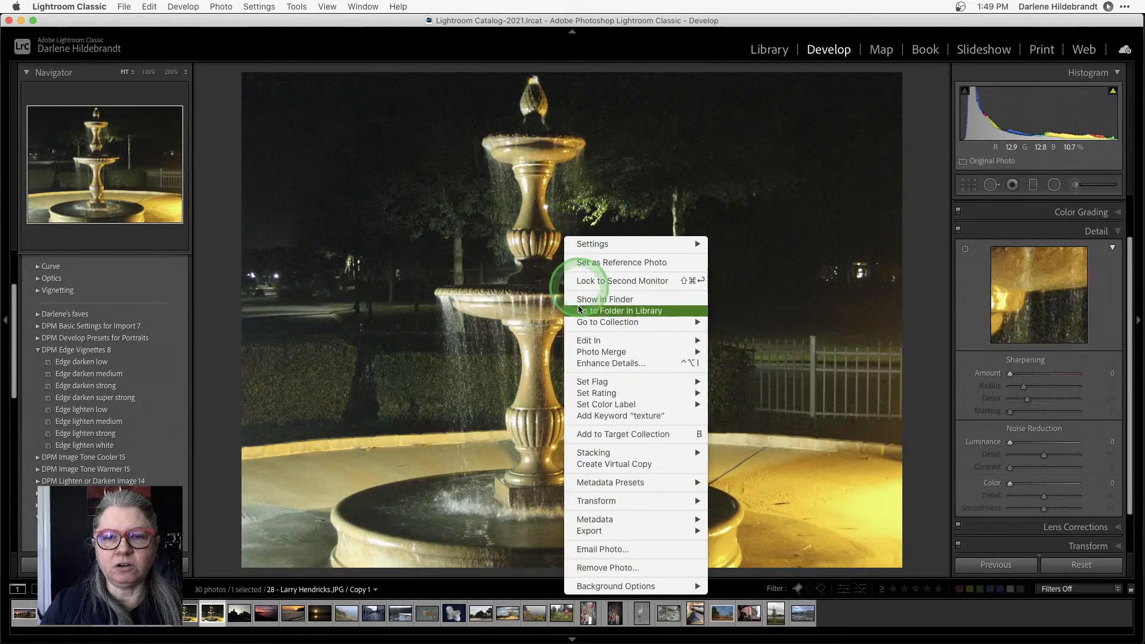
mouse_move(590, 341)
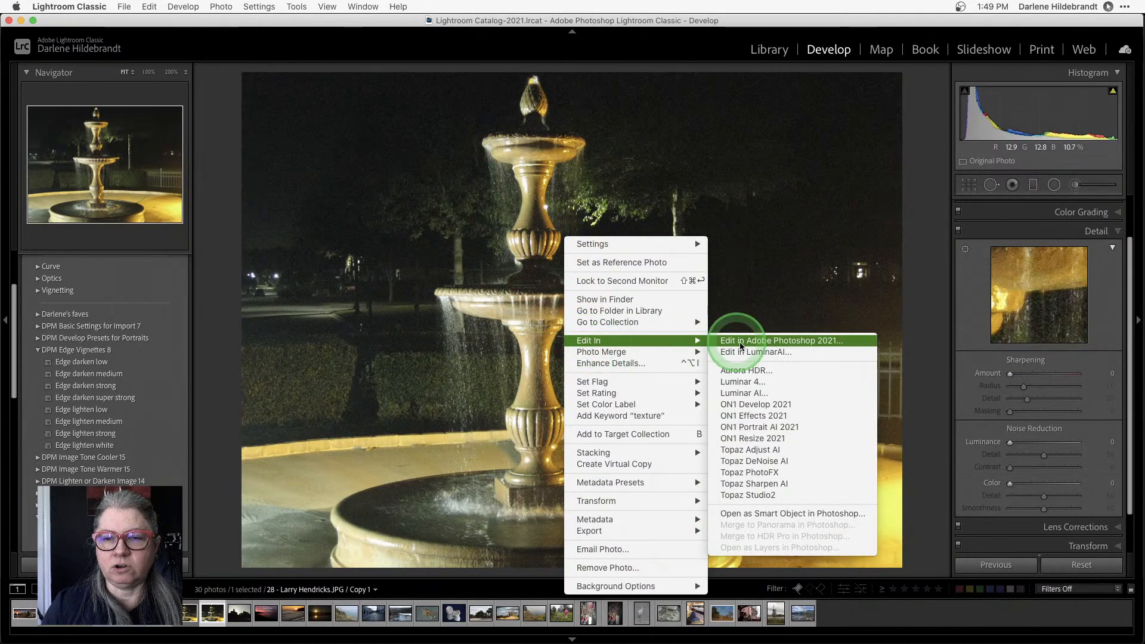
left_click(761, 395)
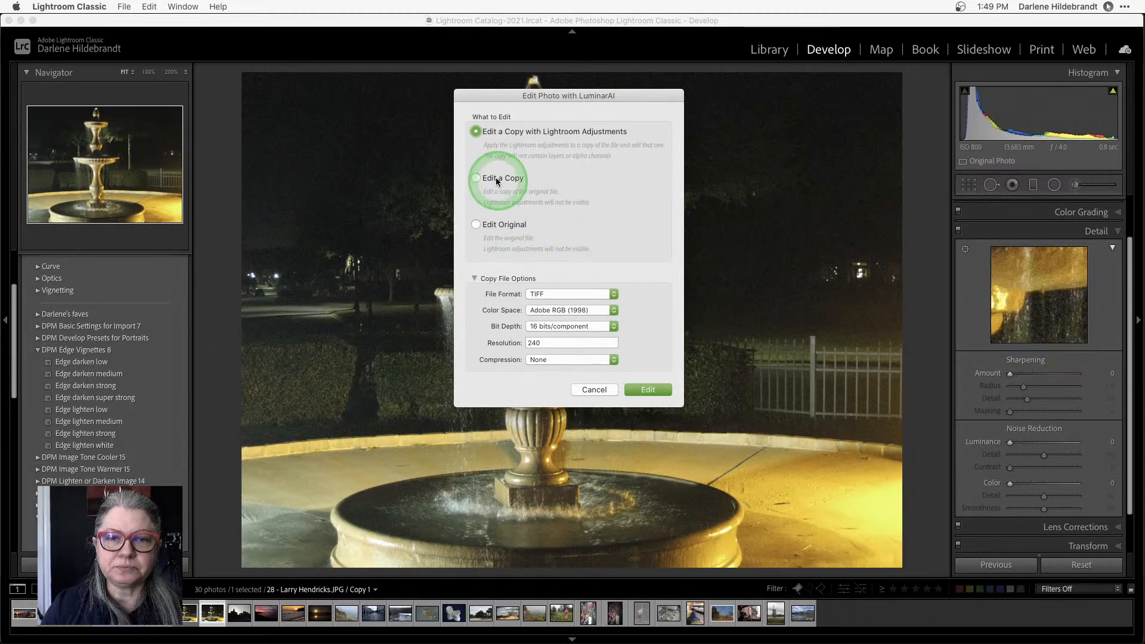
left_click(500, 190)
left_click(640, 391)
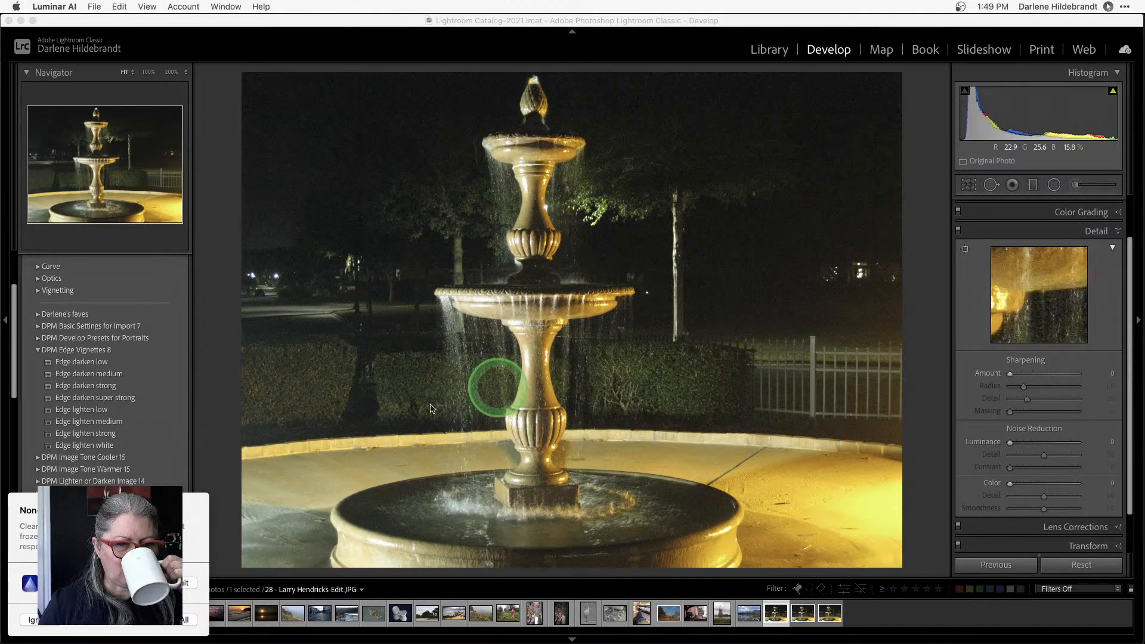
left_click(30, 620)
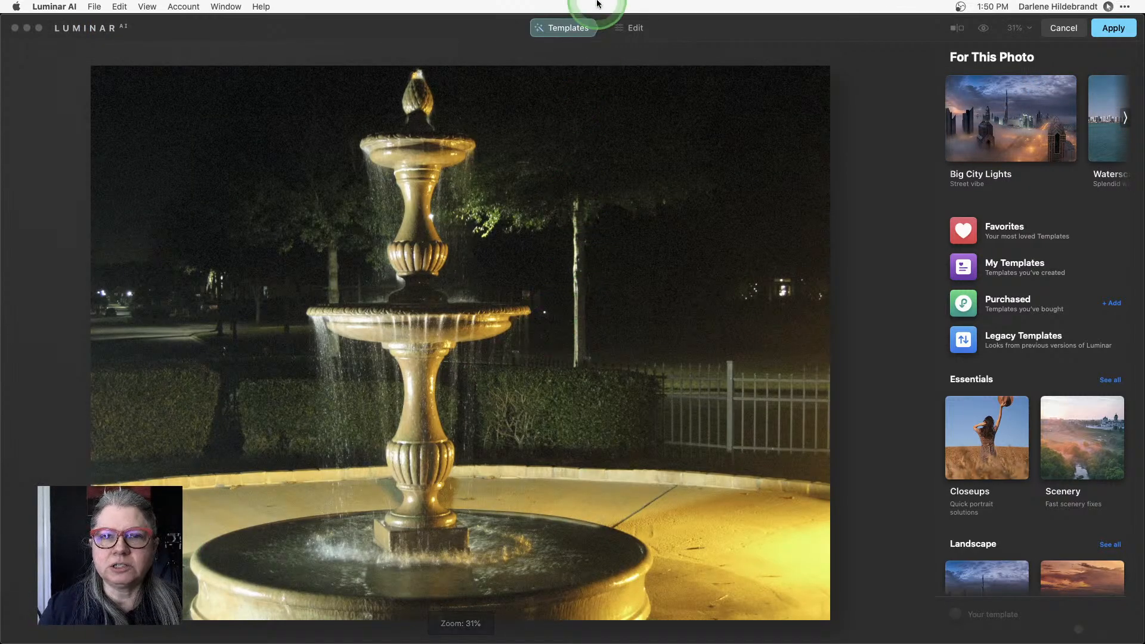
Denoise the photo with Luminosity Denoise at 93 and the advanced Boost at 60
left_click(632, 29)
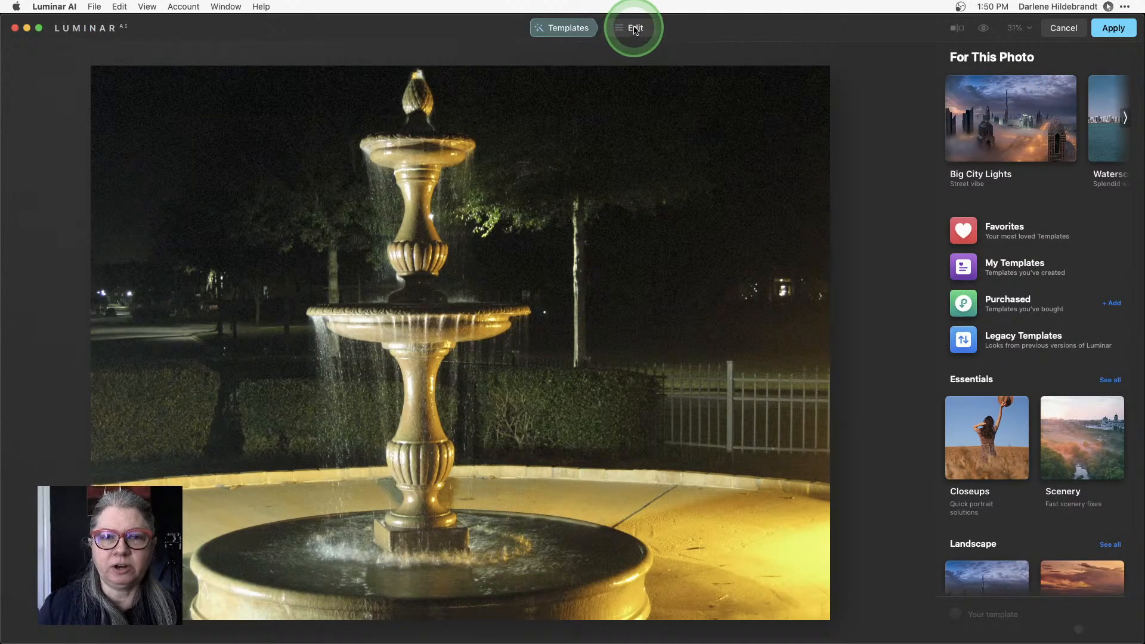
left_click(635, 30)
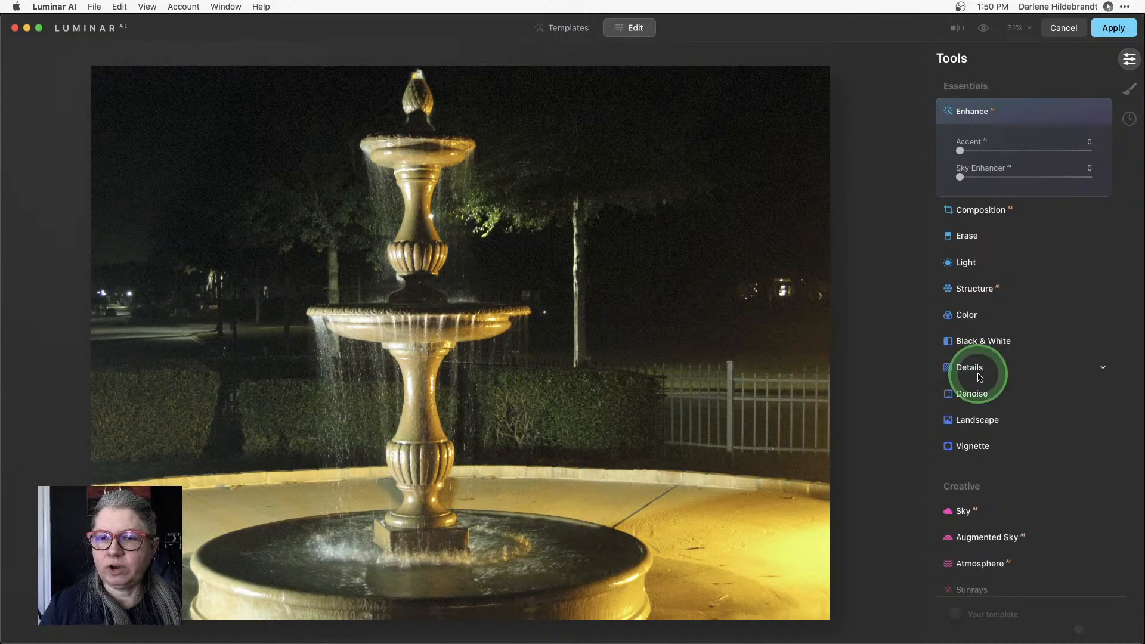
left_click(964, 393)
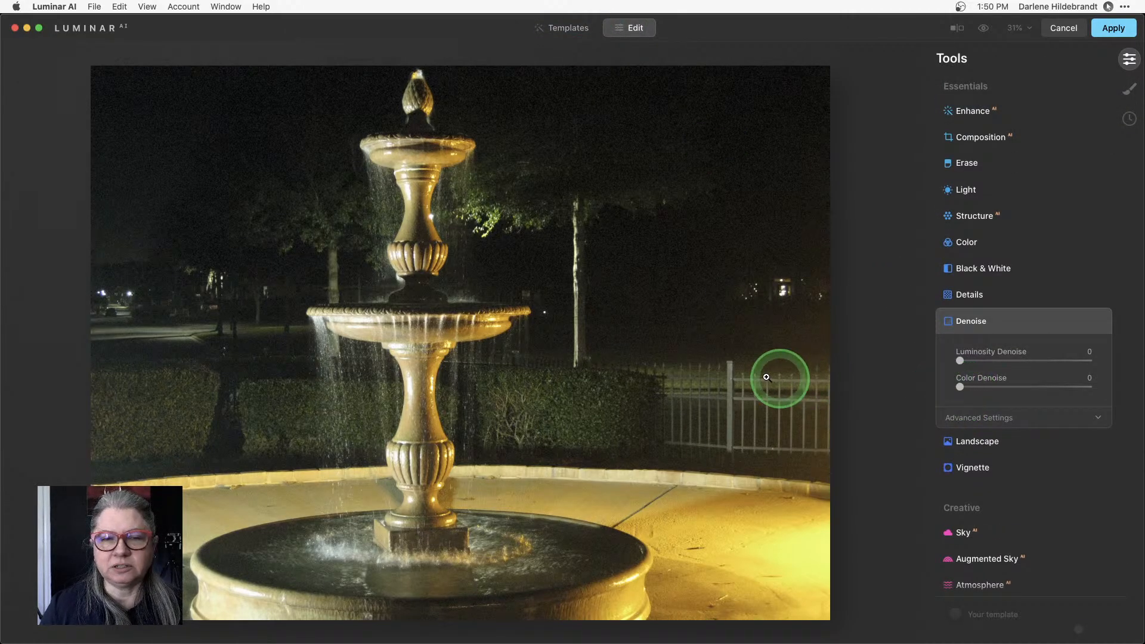
left_click(255, 244)
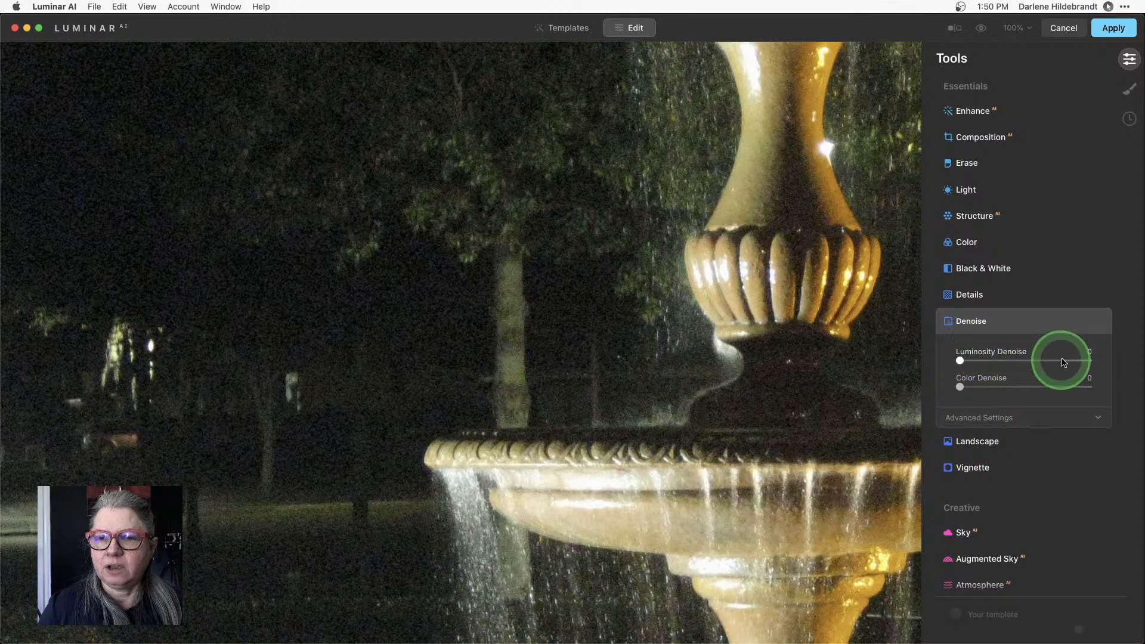
left_click_drag(1065, 365, 1079, 361)
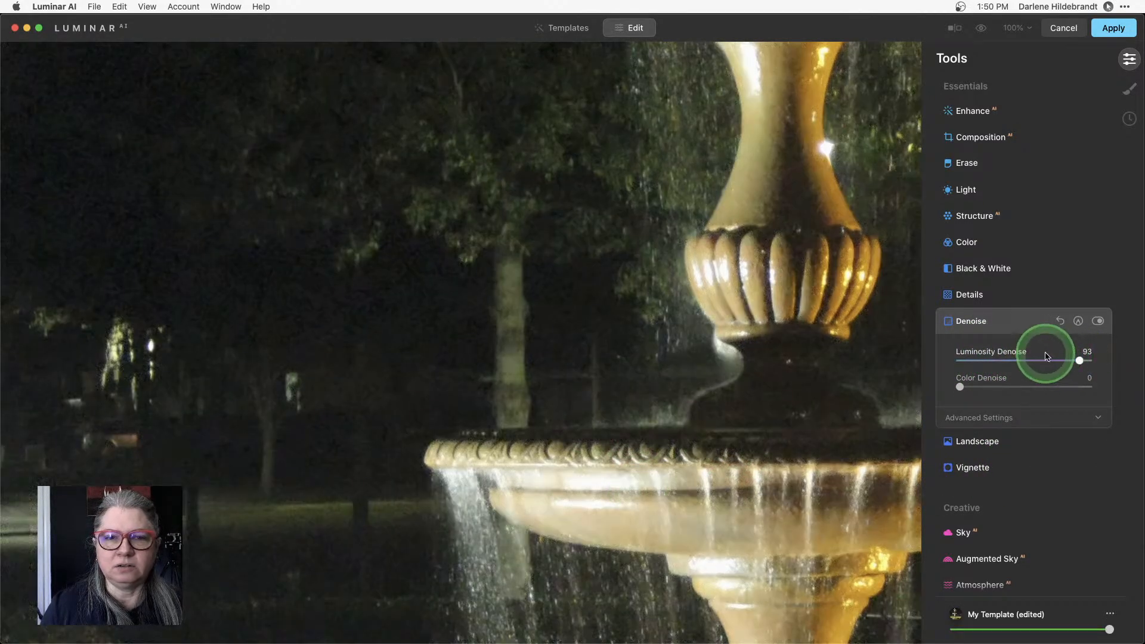
left_click(960, 421)
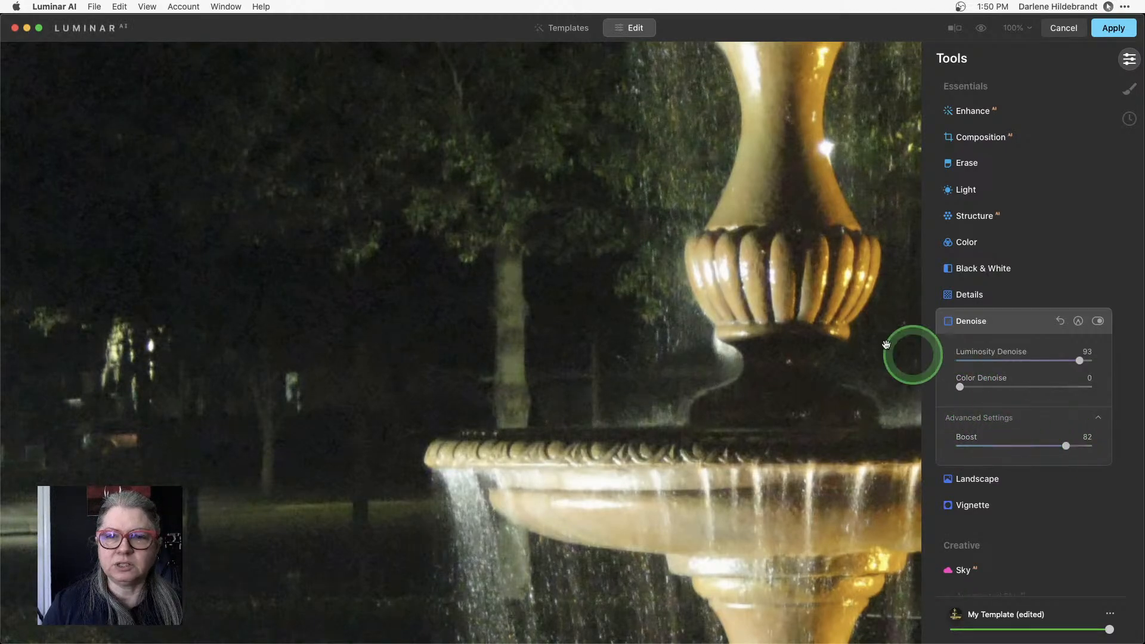
left_click_drag(1065, 446, 1037, 446)
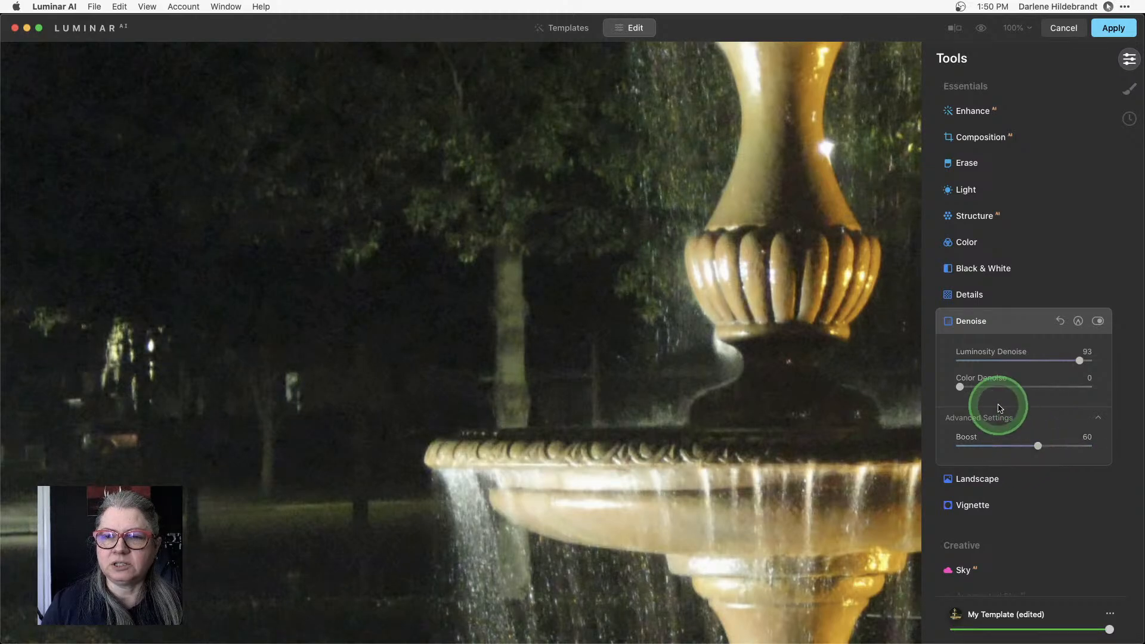
Sharpen the photo with the Details tool, trying Sharpen at 78, setting Sharpening Masking to 64, and settling Sharpen at 25
left_click(971, 294)
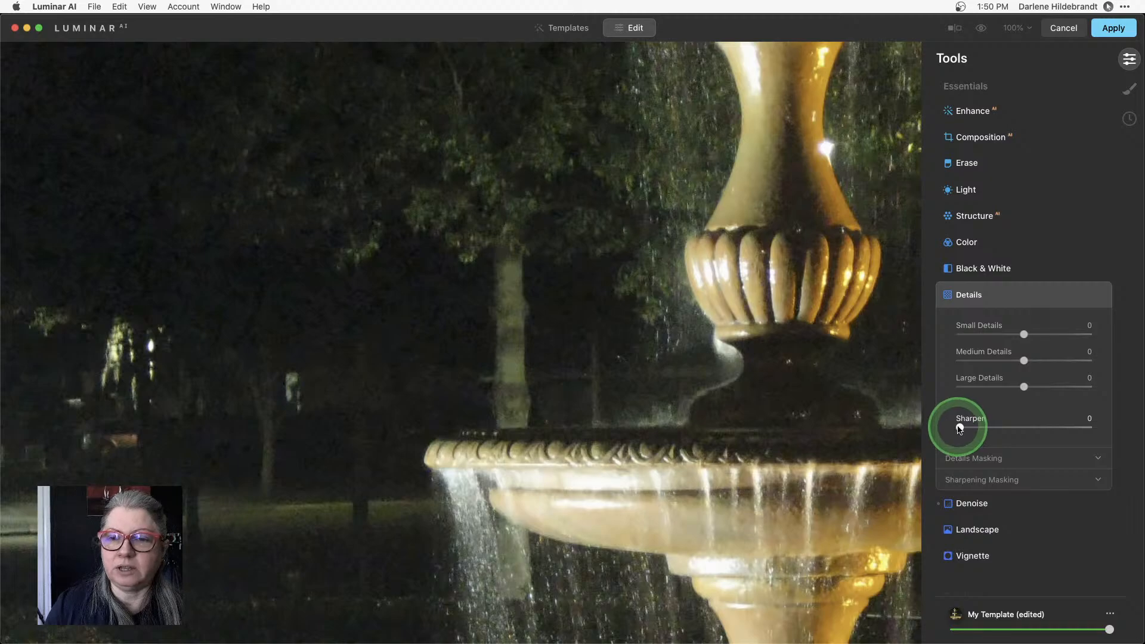
left_click_drag(960, 427, 1065, 430)
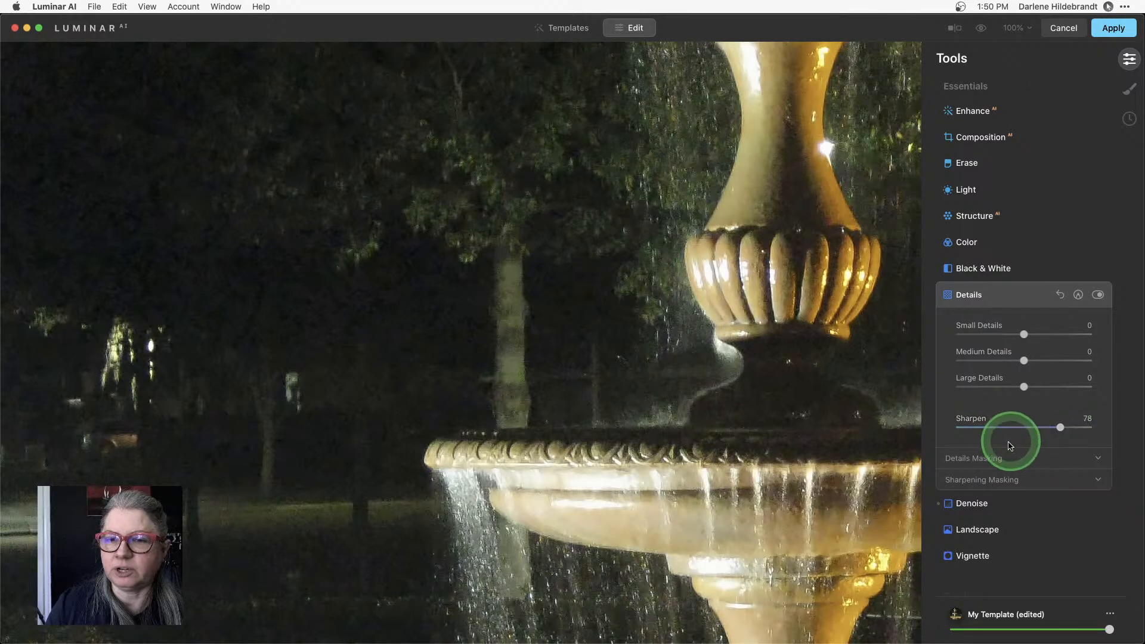
left_click(982, 479)
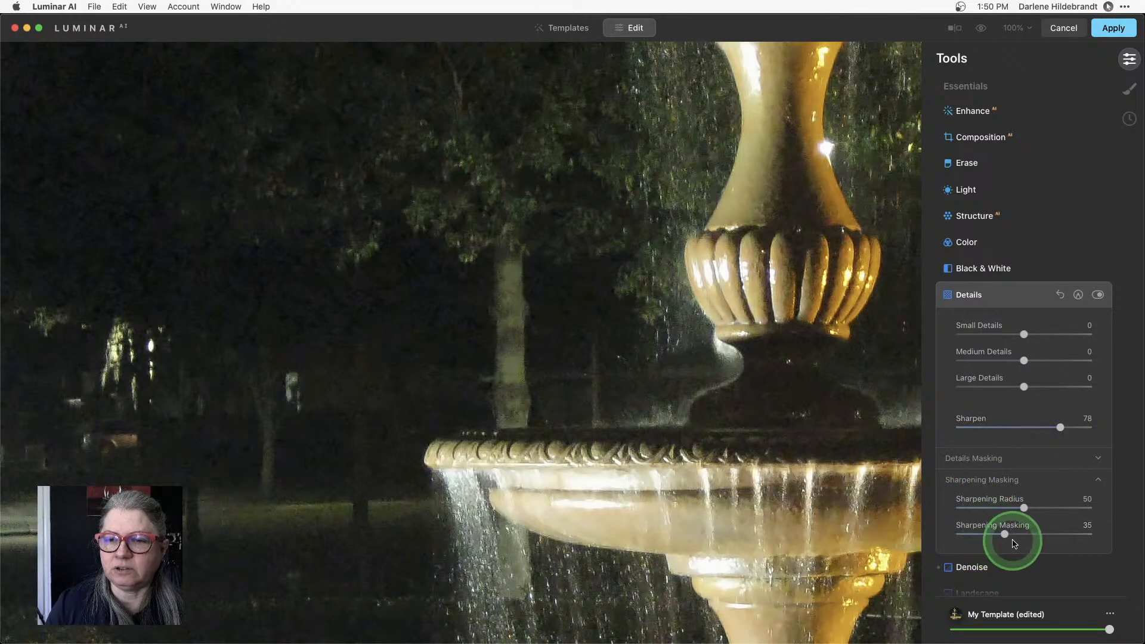
left_click_drag(1006, 533, 1043, 534)
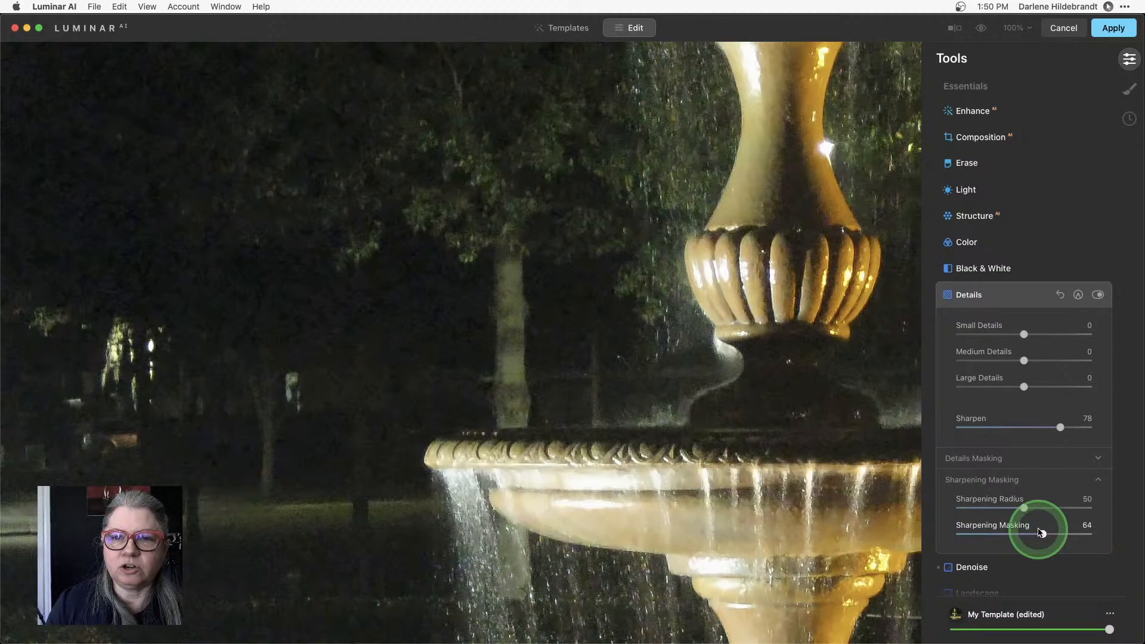
left_click(993, 426)
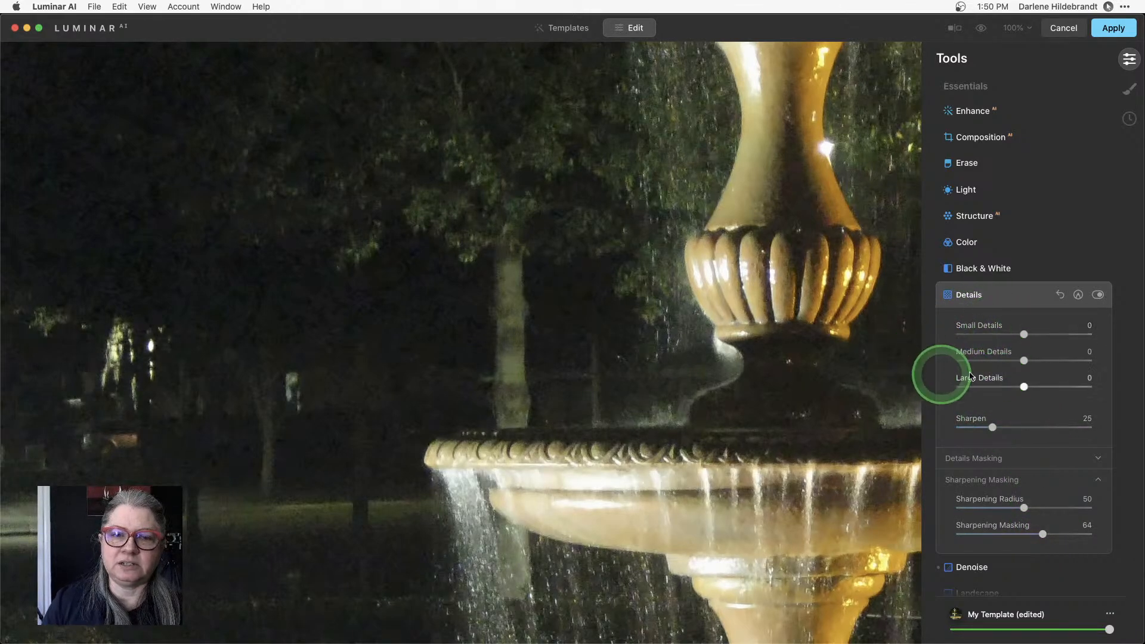
Try Small Details at 86 and Medium Details at 100, resetting each to 0 after checking its effect
left_click(1081, 335)
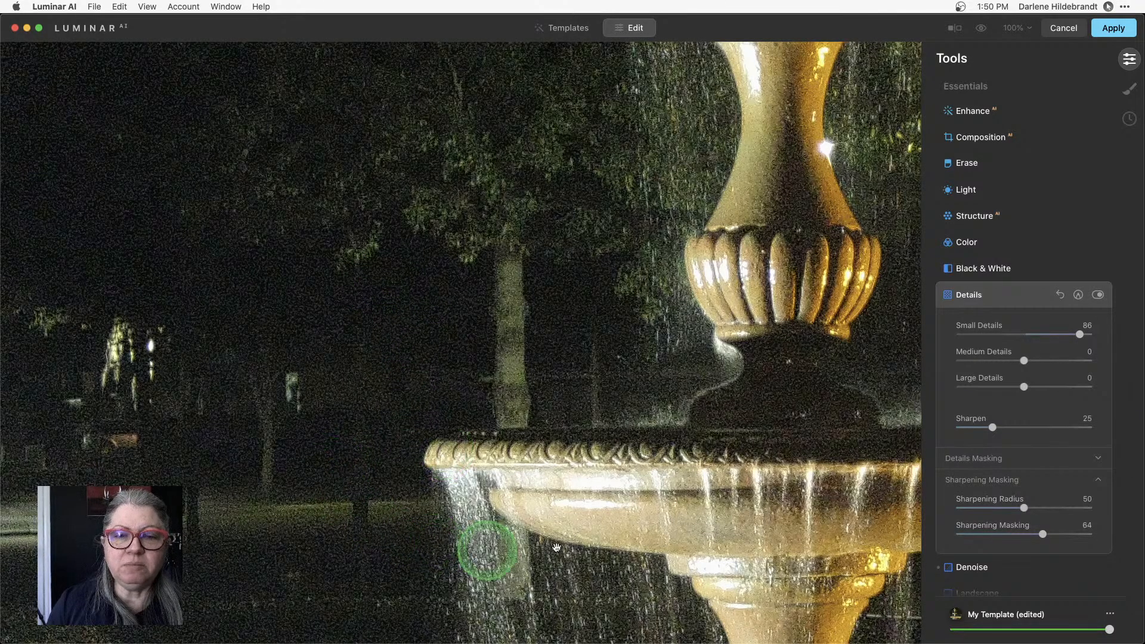
double_click(1081, 334)
left_click_drag(1025, 360, 1105, 361)
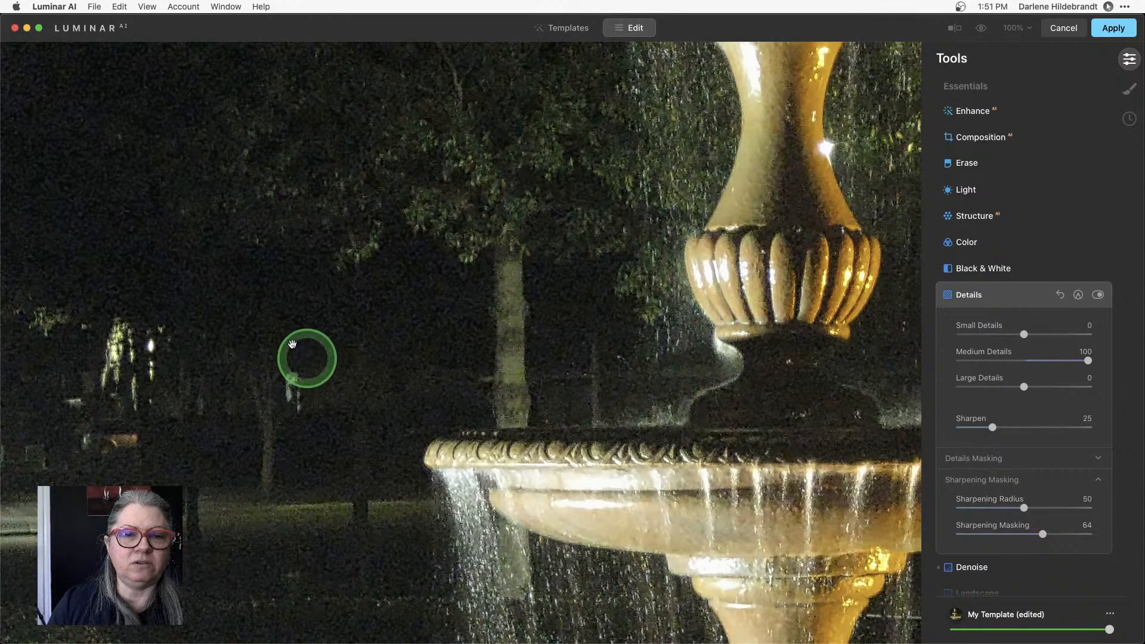
double_click(1086, 360)
Set Large Details to 14 and Medium Details to 24, and compare the photo before and after with the split view
mouse_move(1027, 387)
left_mouse_down()
mouse_move(1103, 386)
mouse_move(1035, 390)
left_mouse_up()
left_click_drag(1034, 364, 1041, 365)
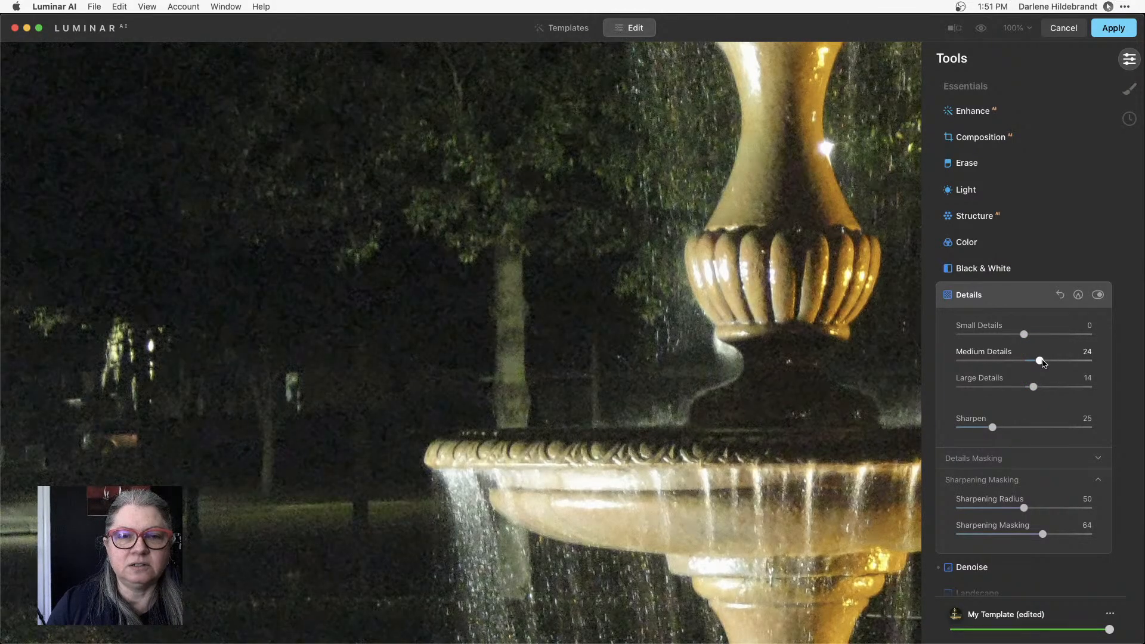
left_click(954, 28)
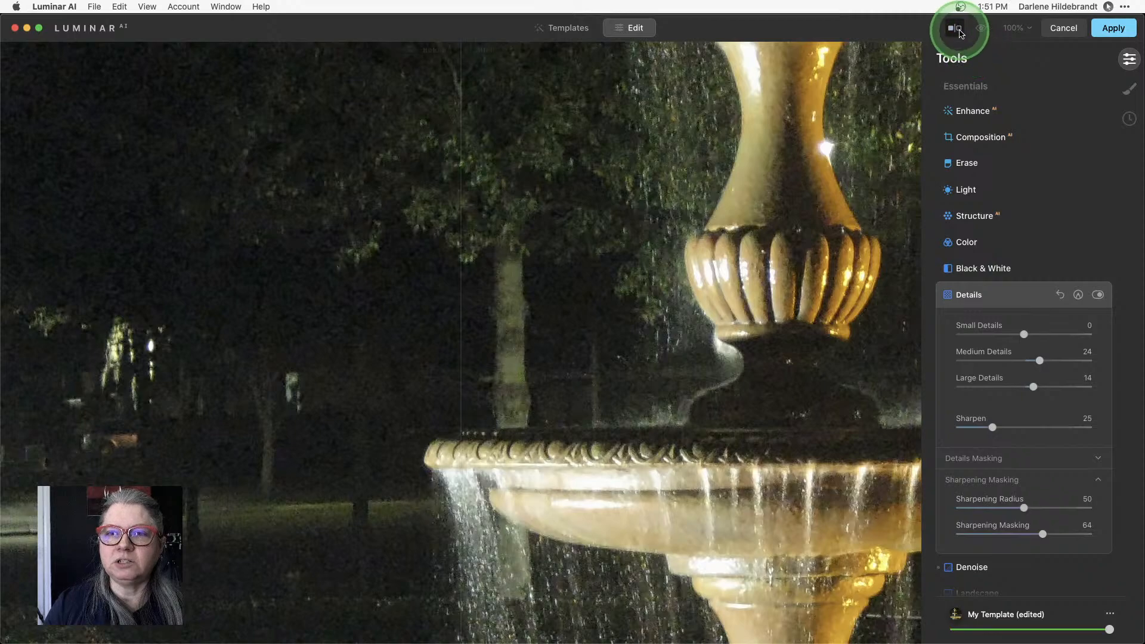
left_click_drag(466, 359, 192, 364)
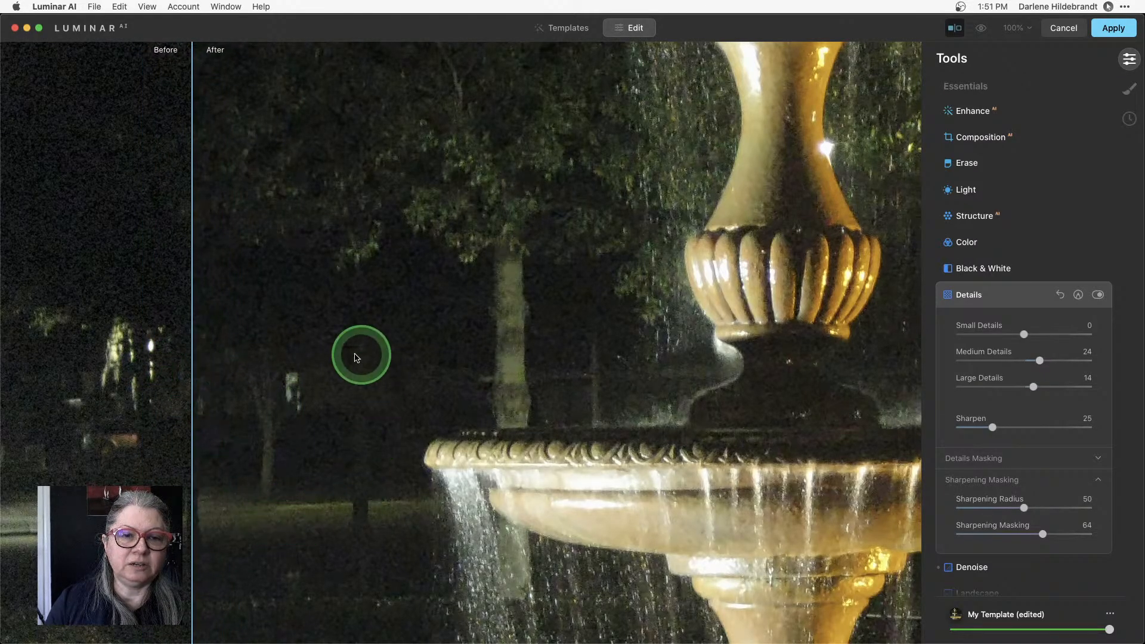
Apply the Luminar AI corrections to the fountain photo and show the result in Lightroom Classic's Library grid
left_click(1109, 34)
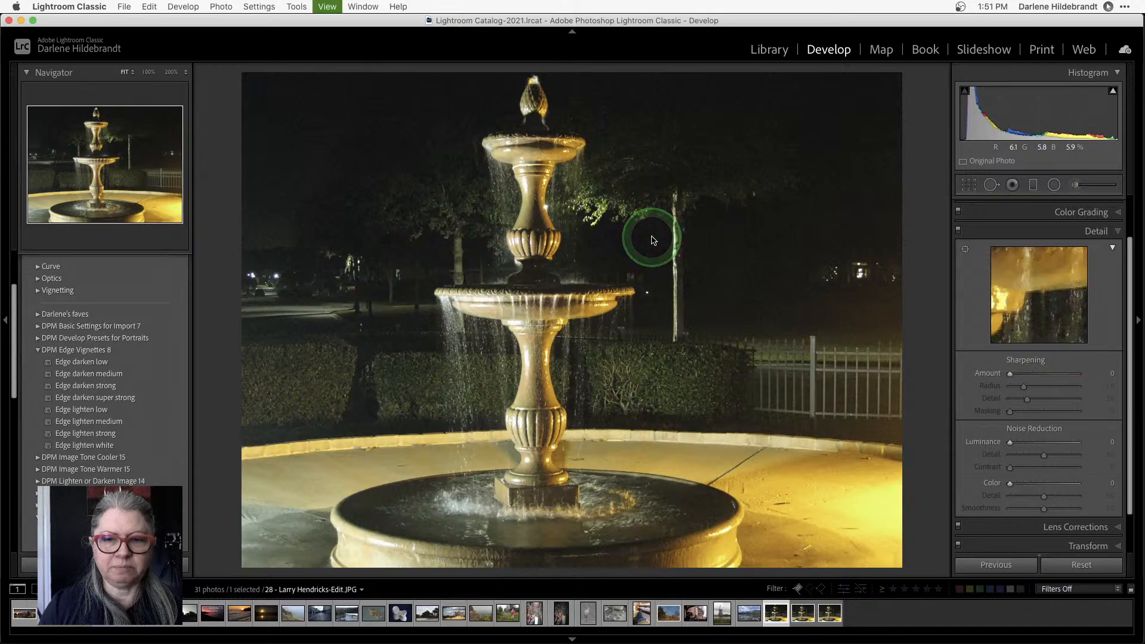
key("g")
scroll(634, 316, "down", 3)
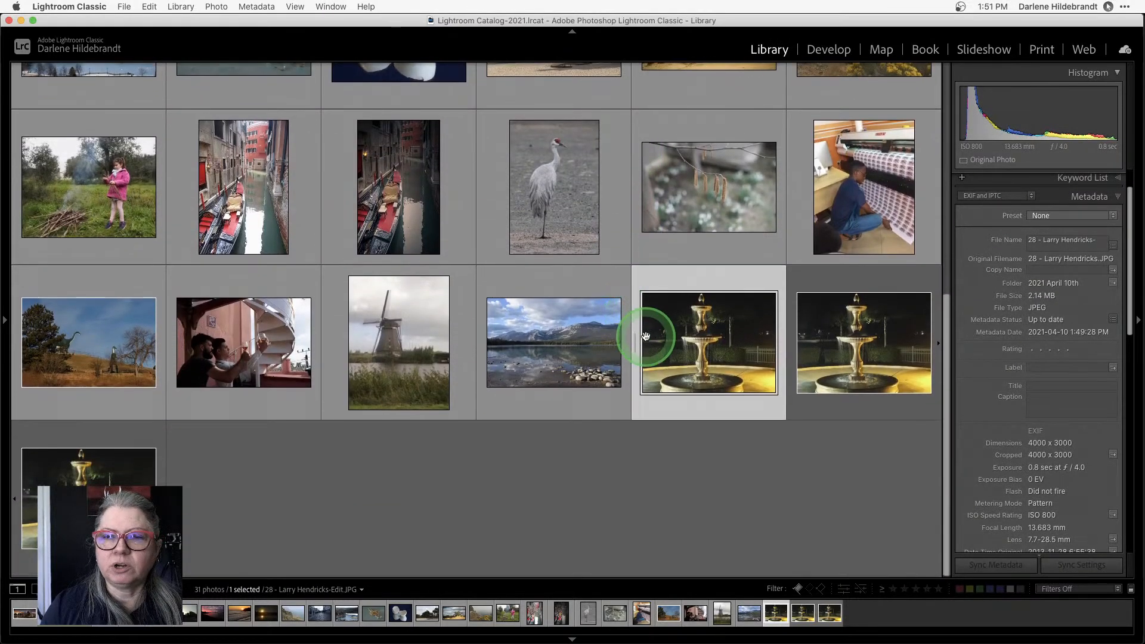
Examine the fountain versions in turn, switching between the original and its copies in the Library grid and Develop
left_click(854, 353)
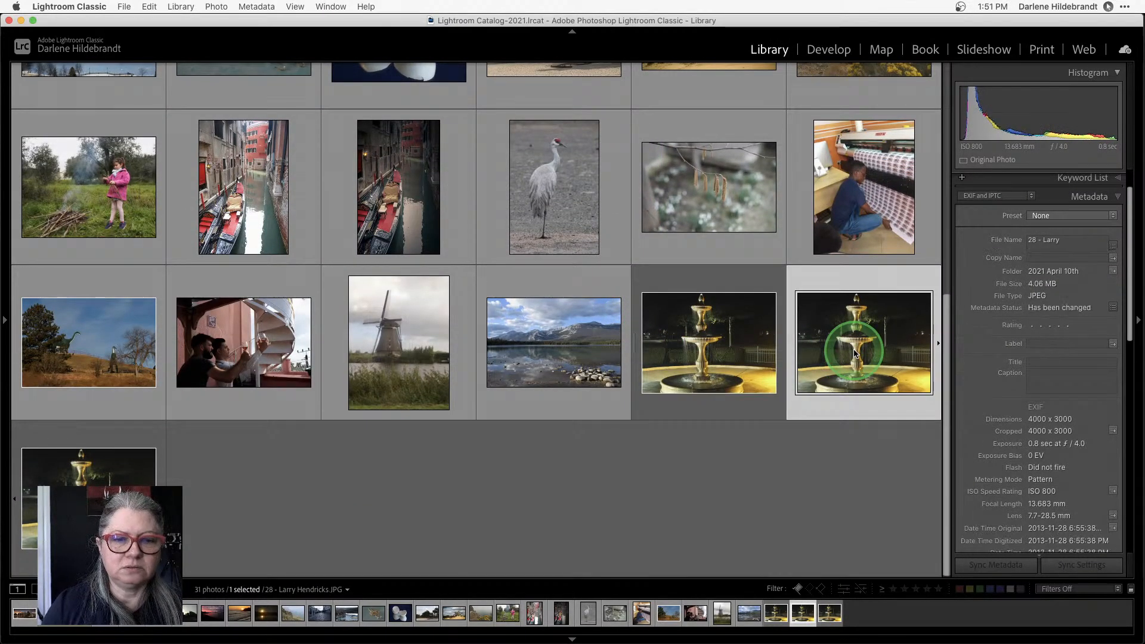
key("Right")
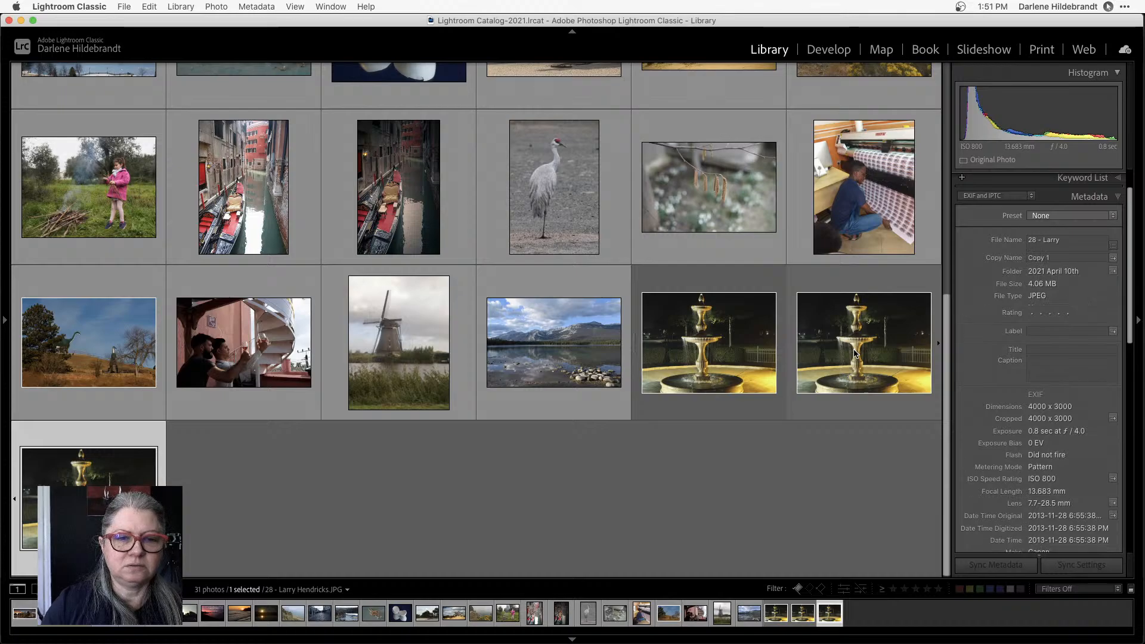
key("Left")
key("Right")
key("Left")
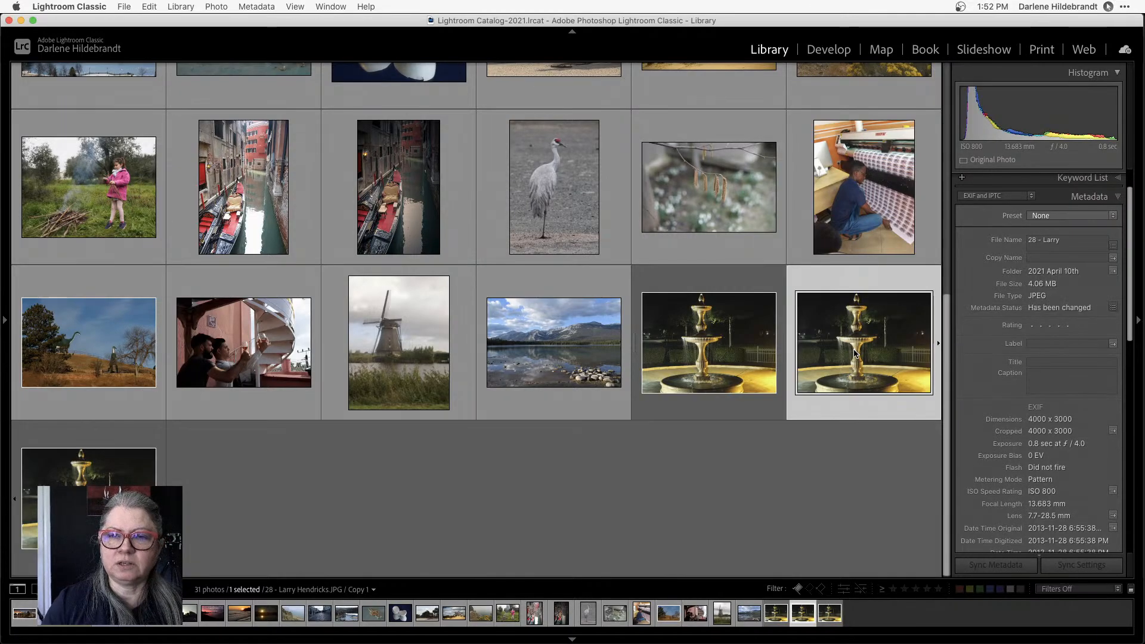
key("e")
key("d")
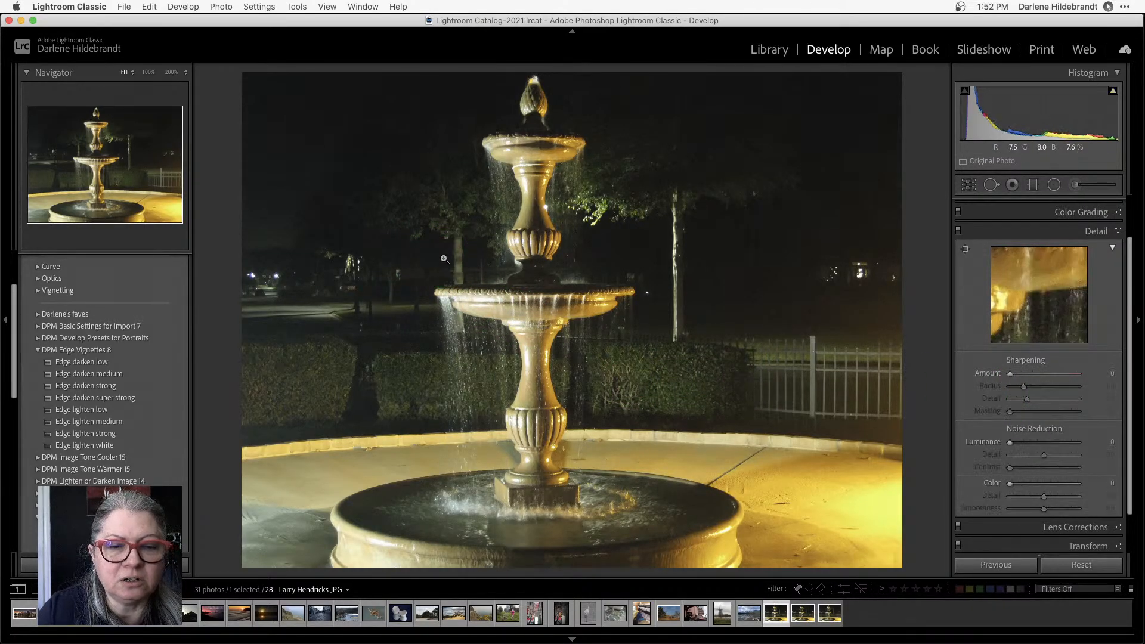
key("Right")
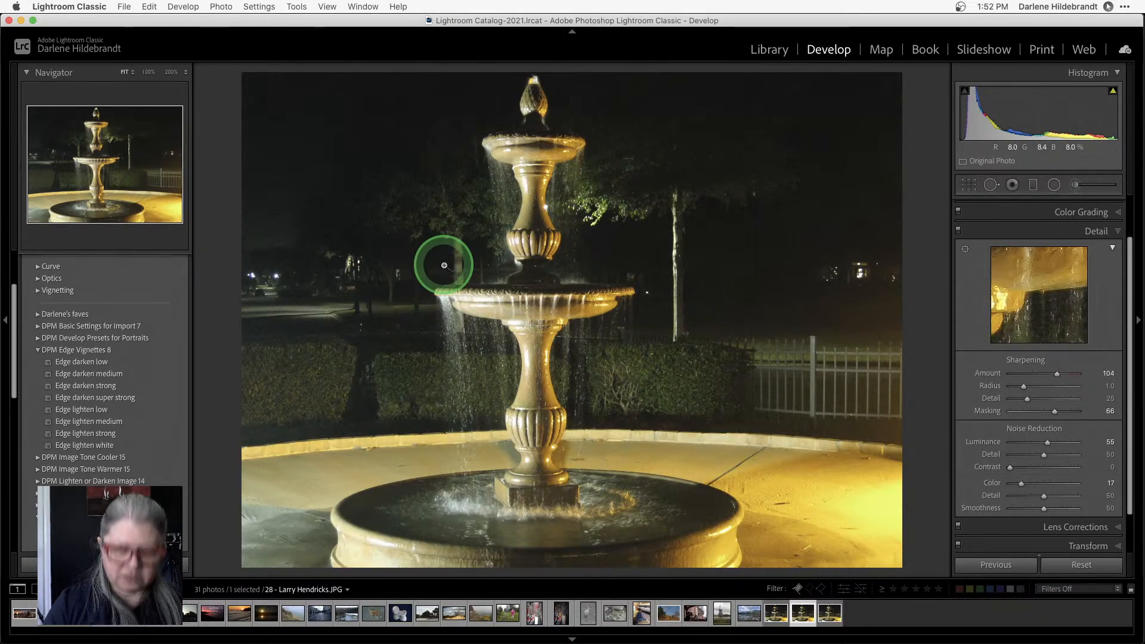
key("Left")
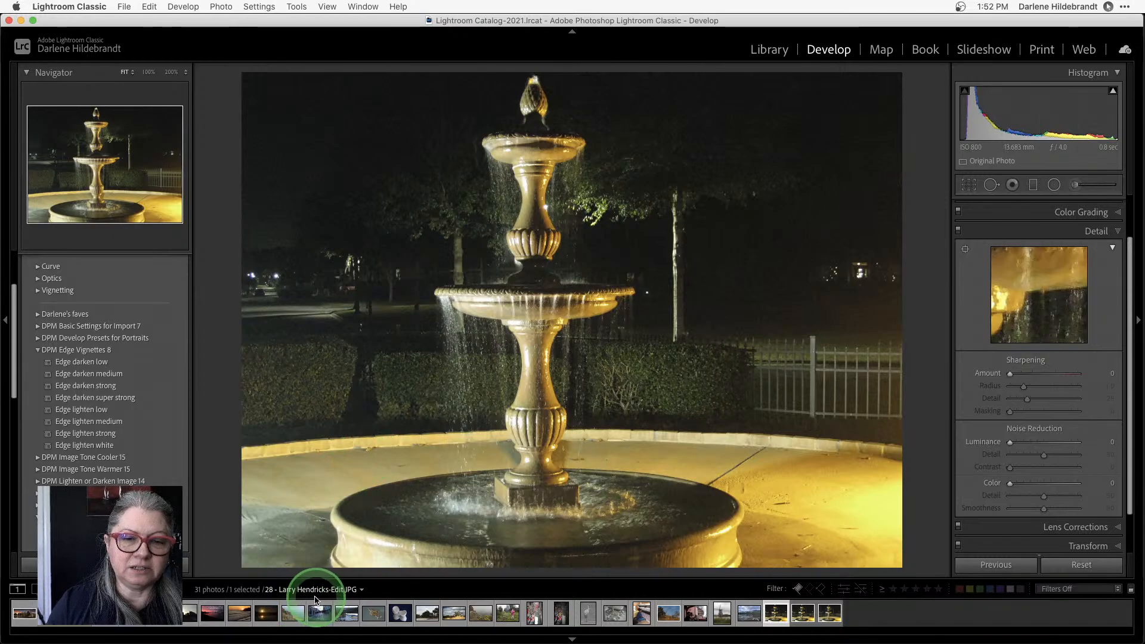
Overlay the shooting information on the Luminar-edited fountain photo and inspect the basin's edge and falling water at 200%
key("i")
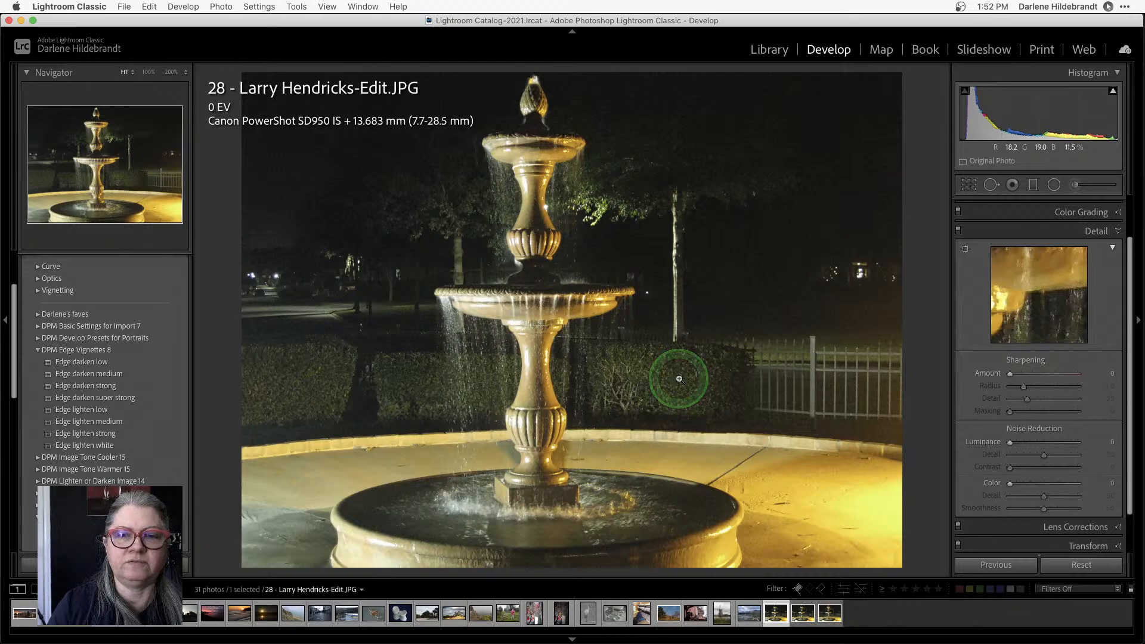
key("i")
left_click(523, 287)
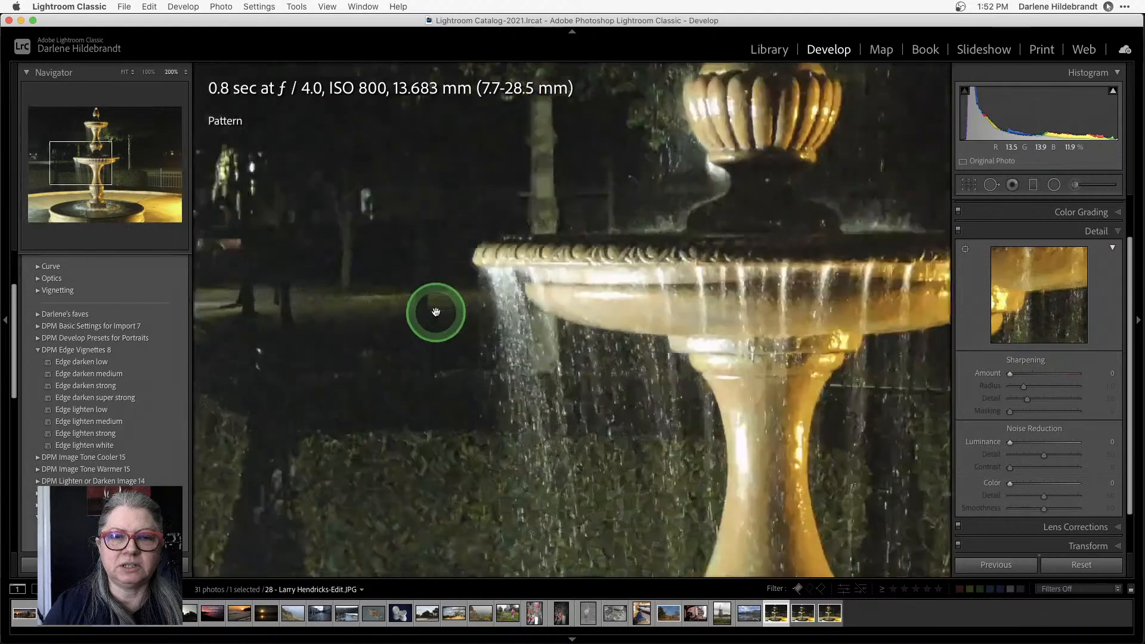
left_click_drag(552, 297, 567, 366)
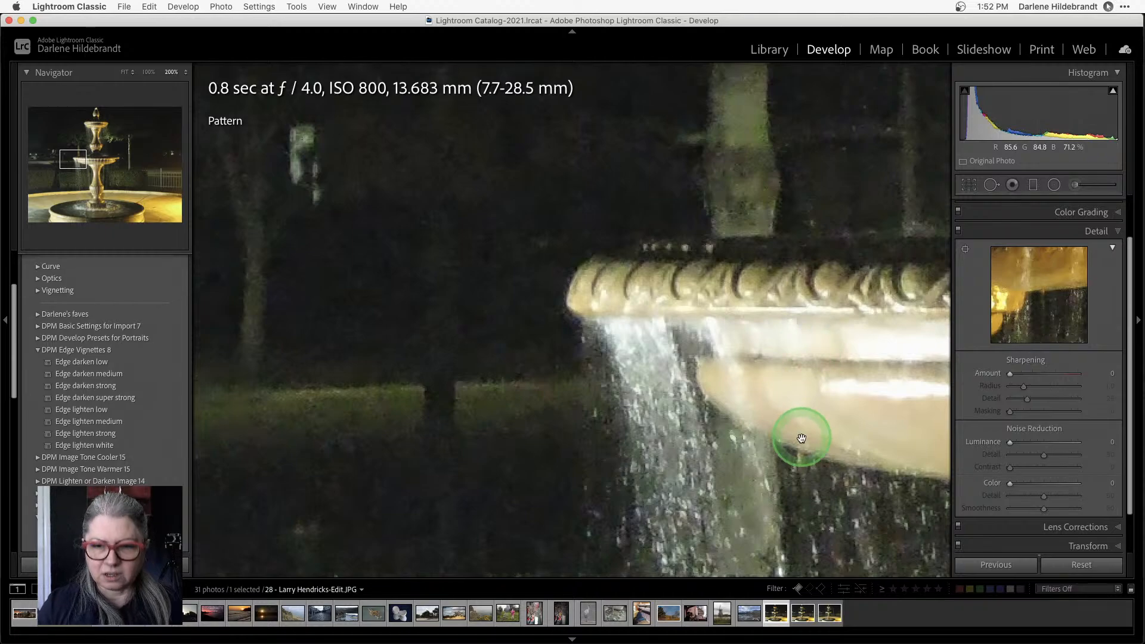
Compare the Luminar-edited and Lightroom-edited fountain photos side by side with file names overlaid, zooming in on the basin's edge and water
left_click(802, 613, "super")
key("c")
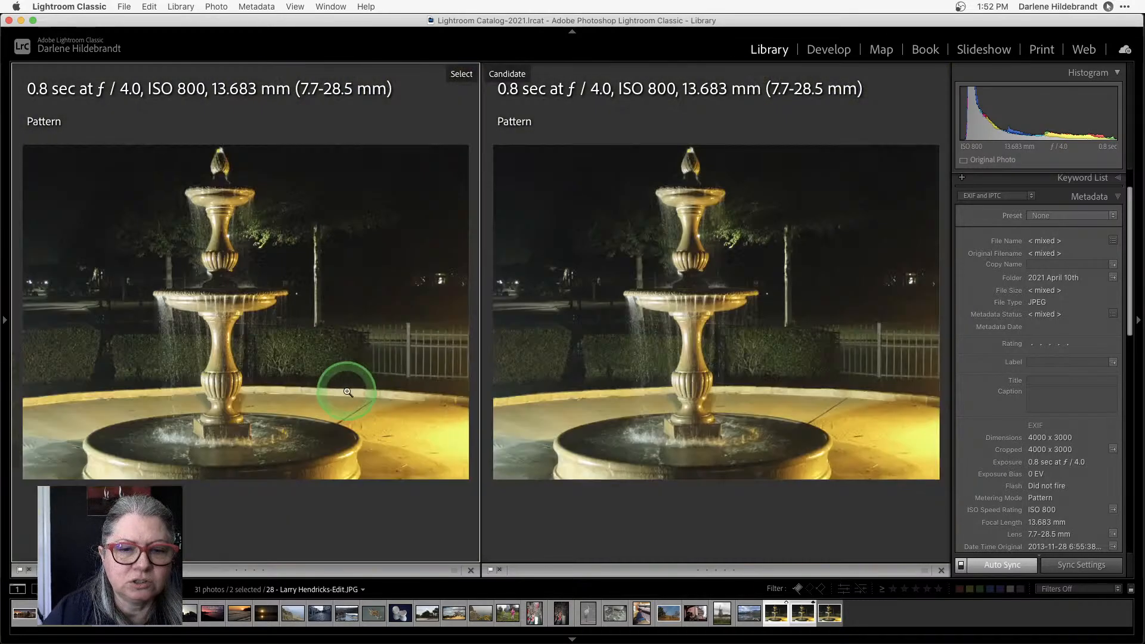
left_click(349, 375)
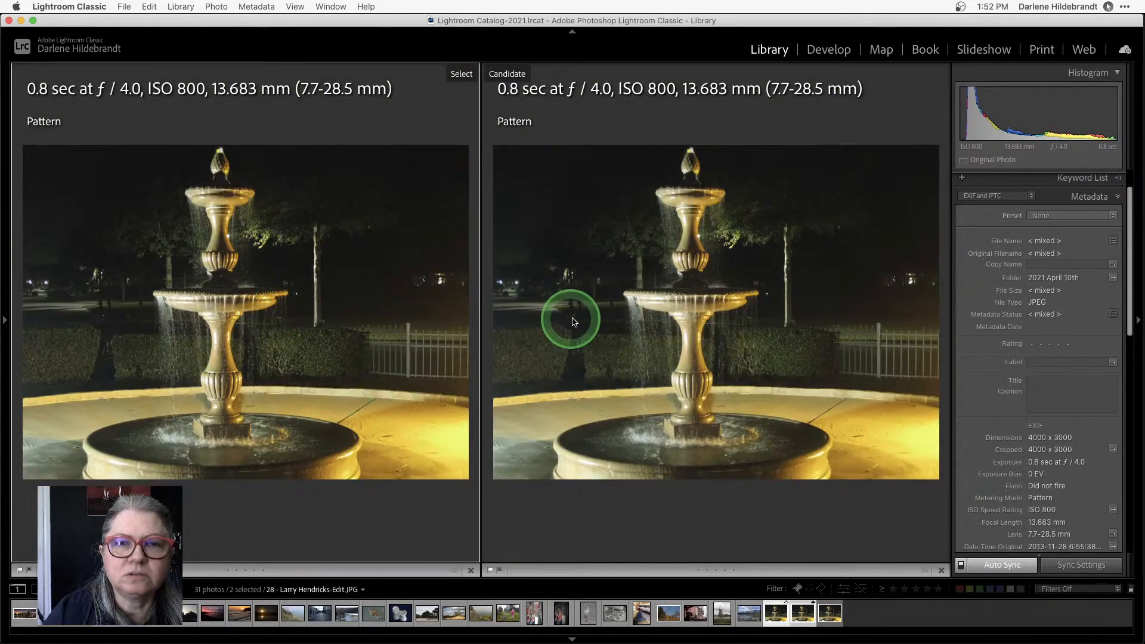
key("i")
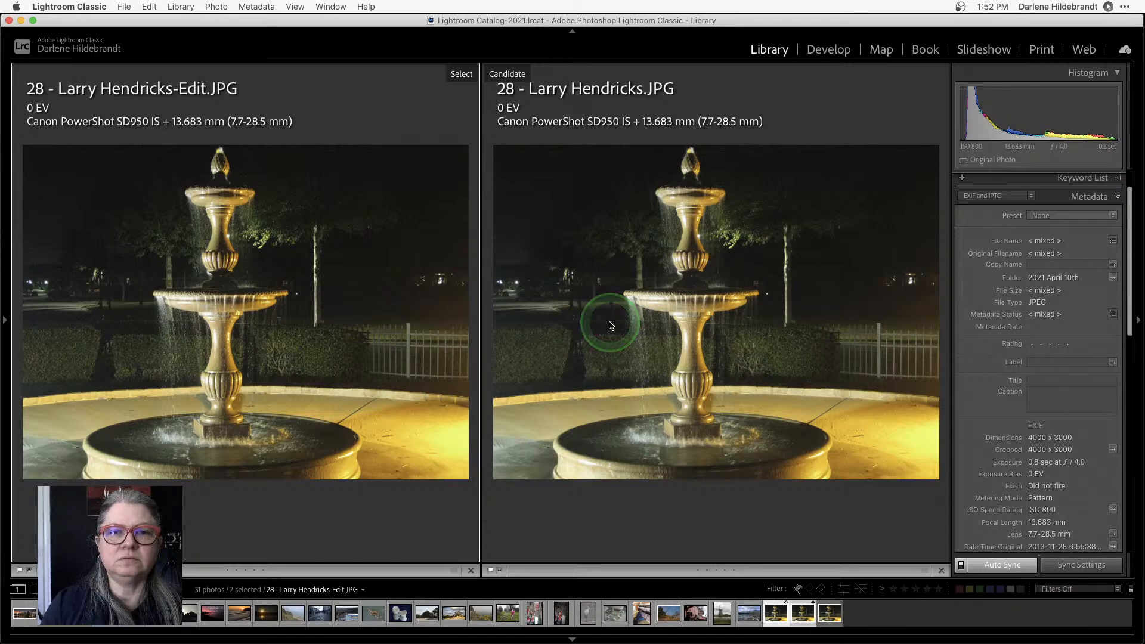
left_click(611, 325)
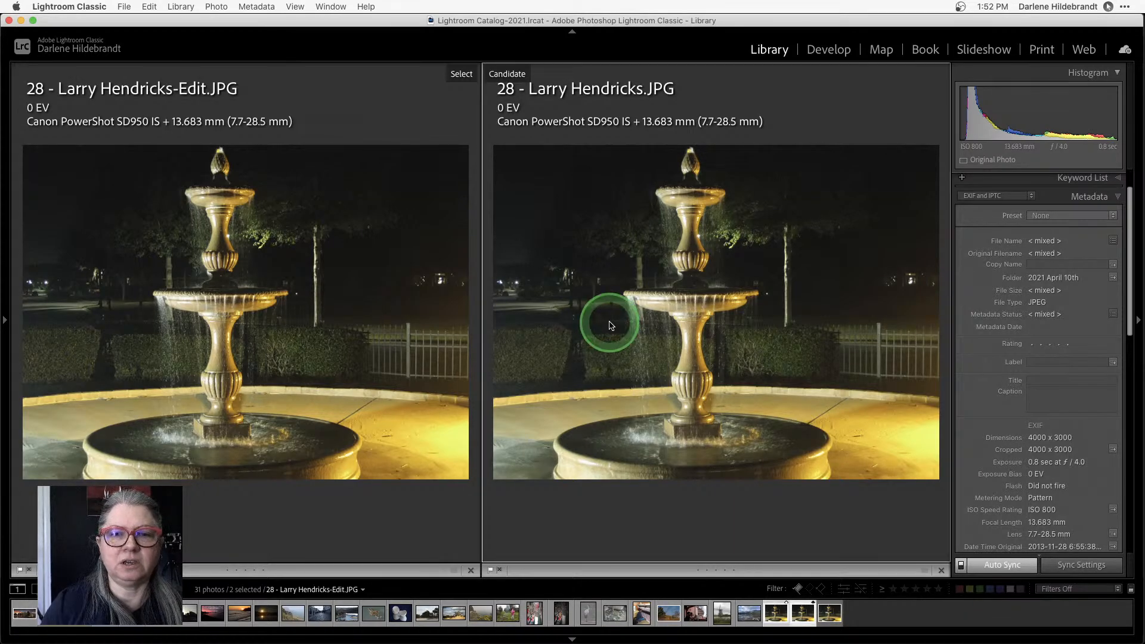
left_click_drag(611, 323, 658, 330)
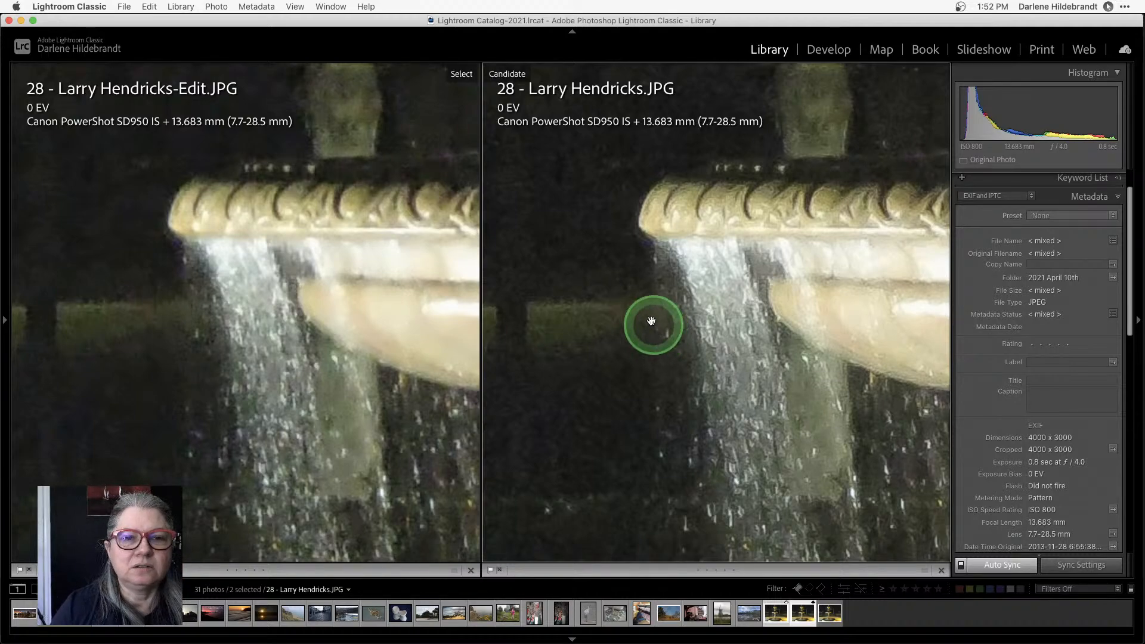
left_click_drag(636, 284, 608, 317)
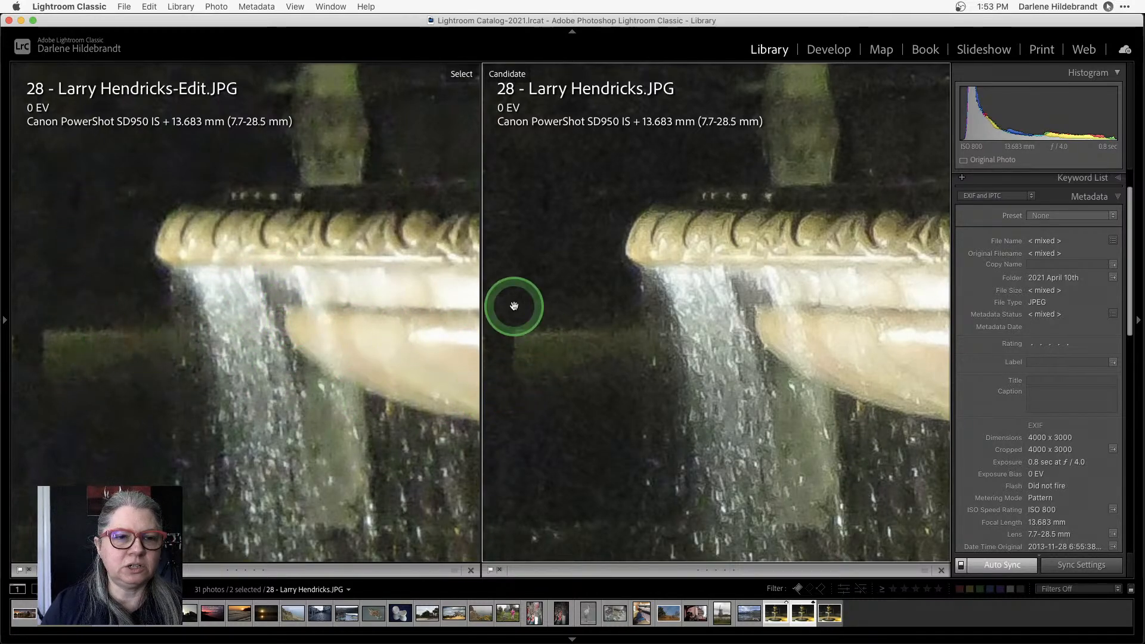
left_click(647, 287)
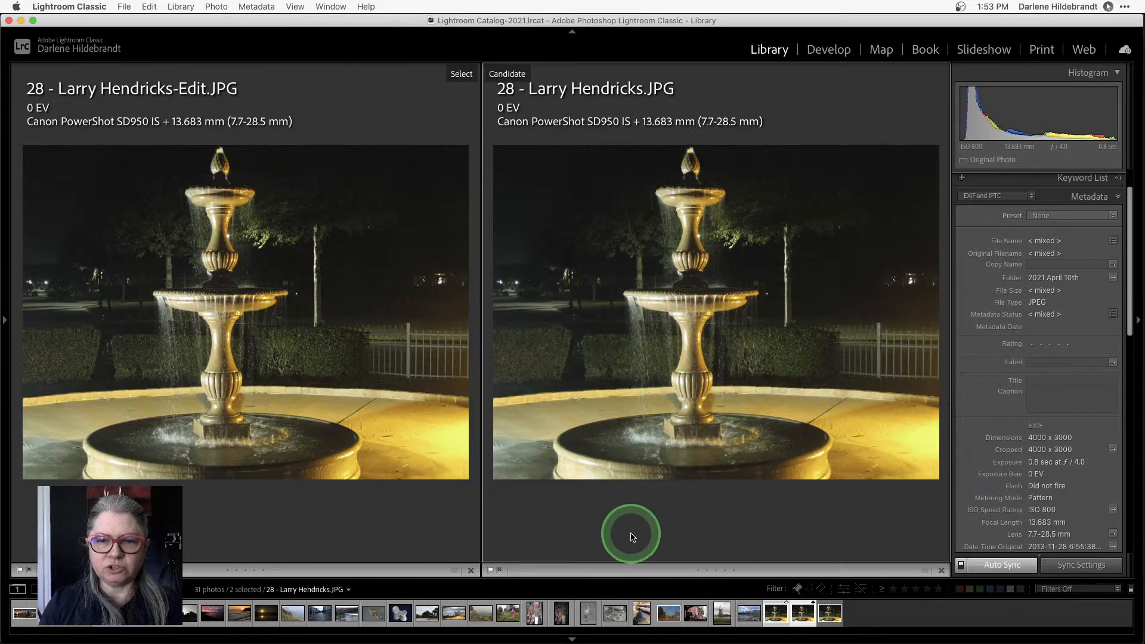
Return to the Library grid, deselect all photos, and hide the side panels
key("g")
left_click(673, 510)
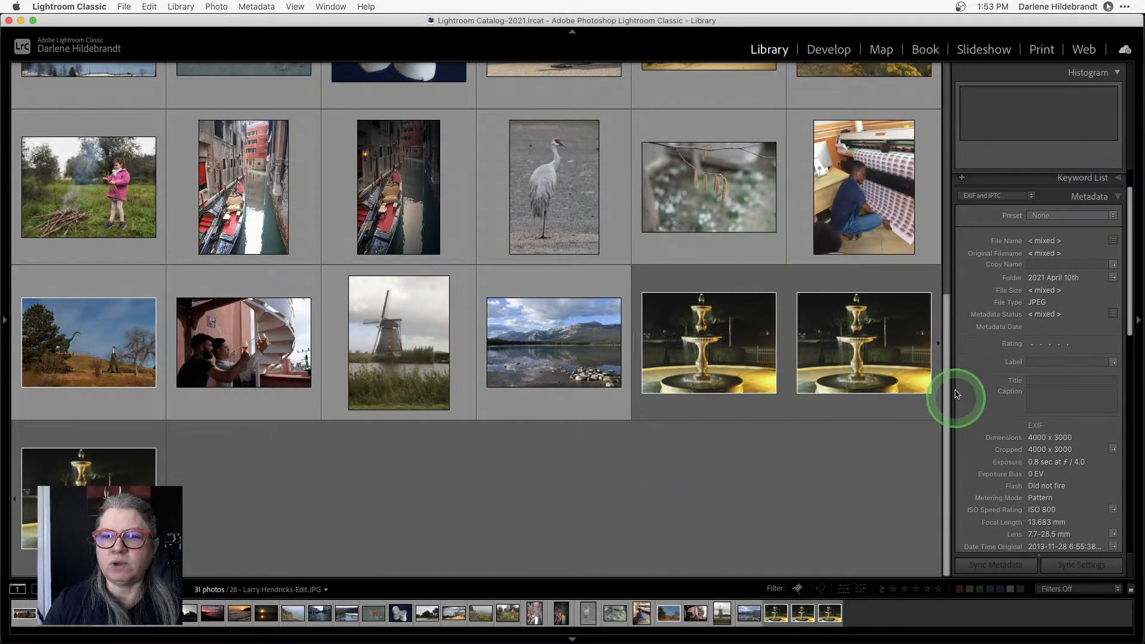
key("Tab")
key("Tab")
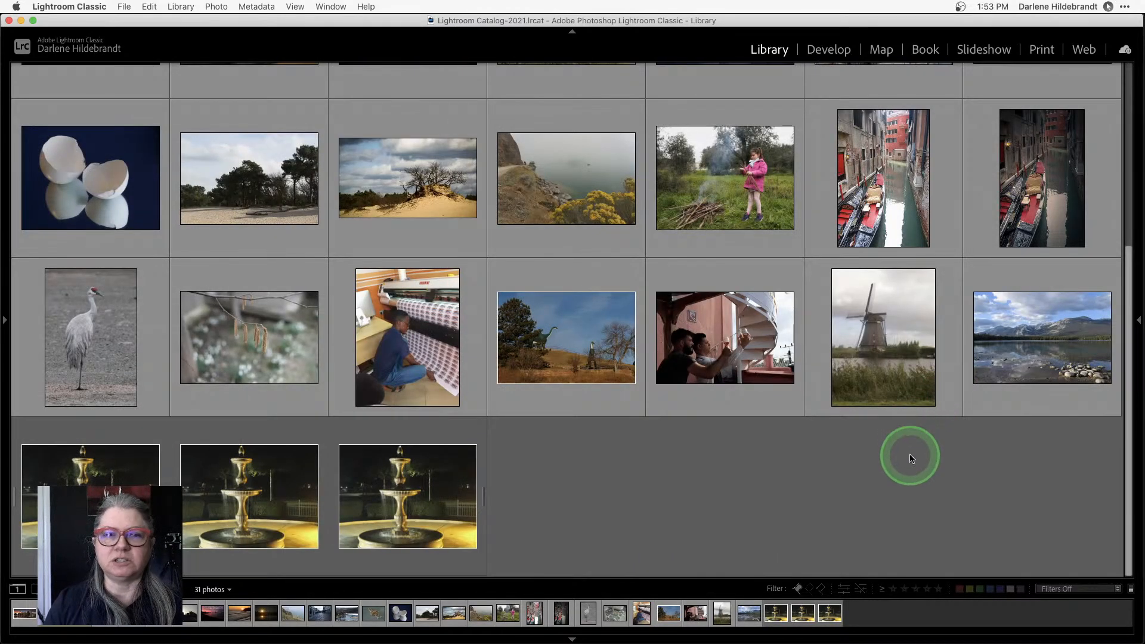
Look through the whole photo grid for the next image to edit
scroll(910, 453, "up", 3)
scroll(910, 454, "up", 3)
left_click(692, 452)
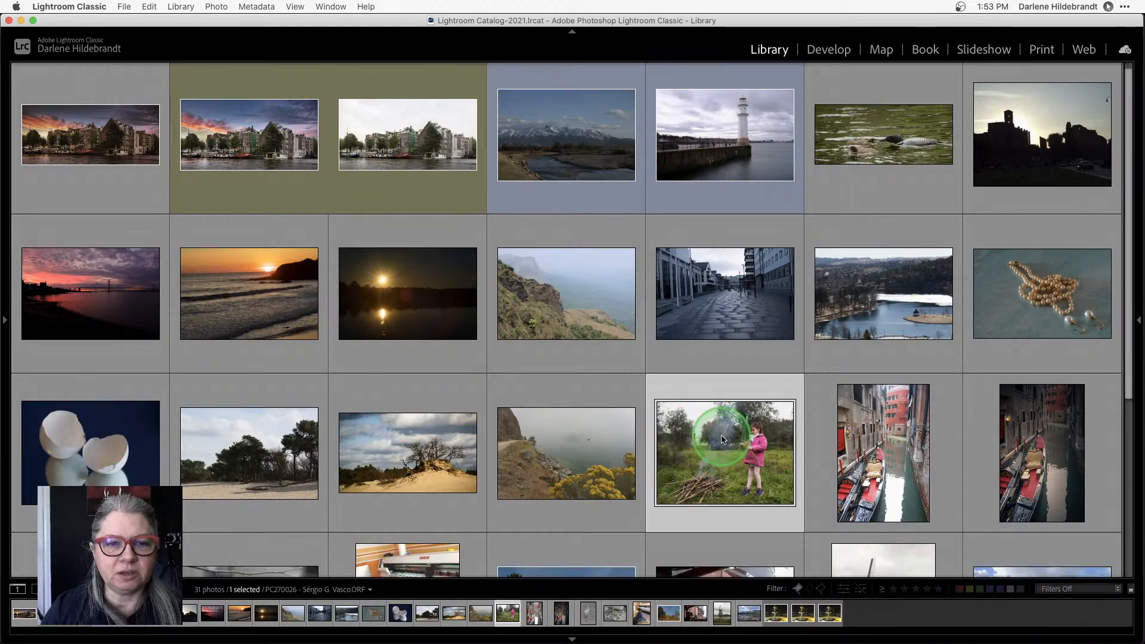
scroll(716, 441, "down", 3)
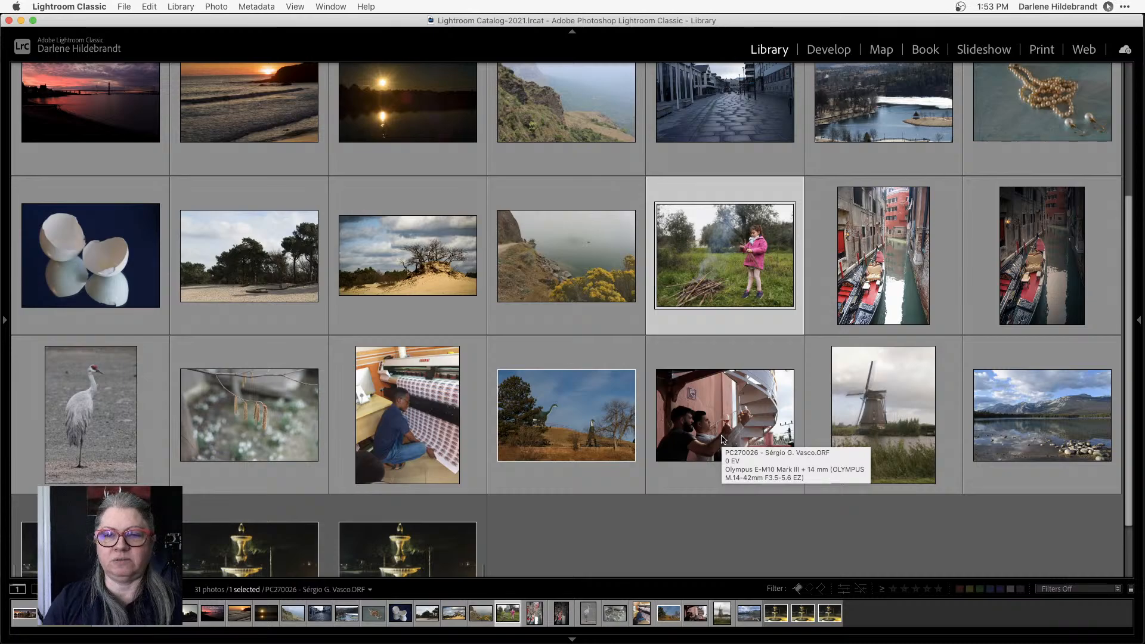
scroll(721, 440, "up", 3)
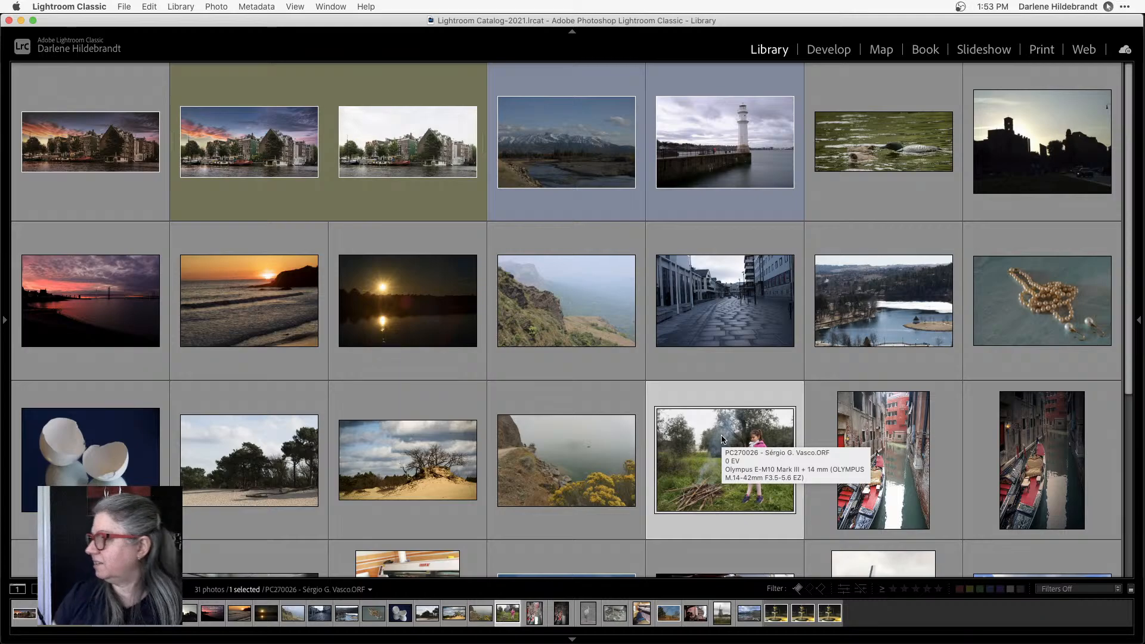
scroll(722, 440, "down", 5)
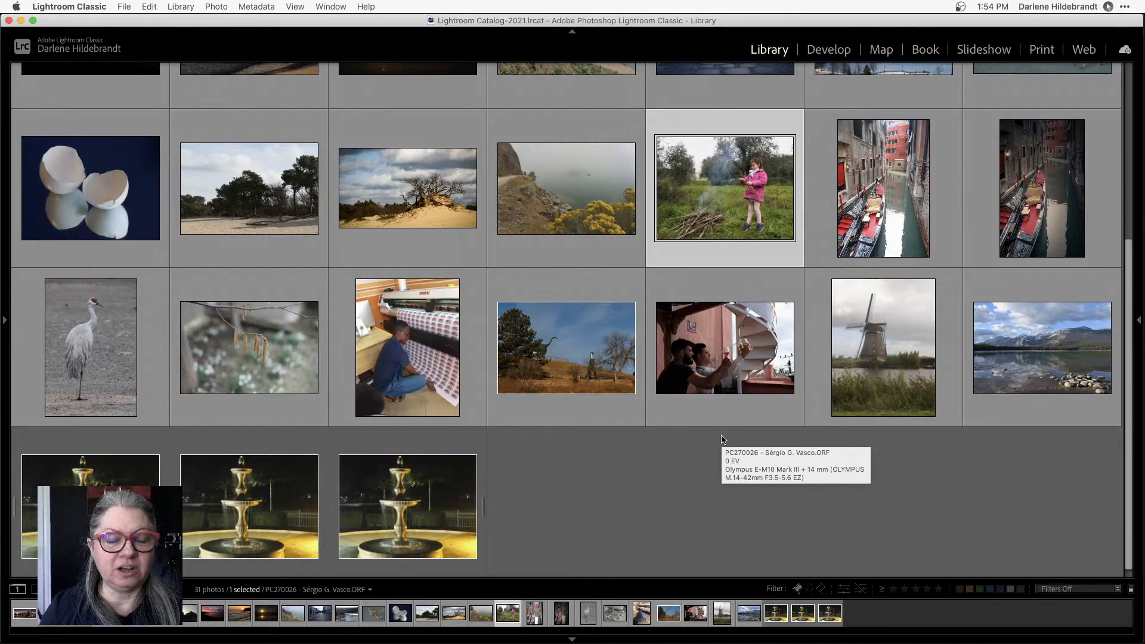
scroll(722, 440, "up", 5)
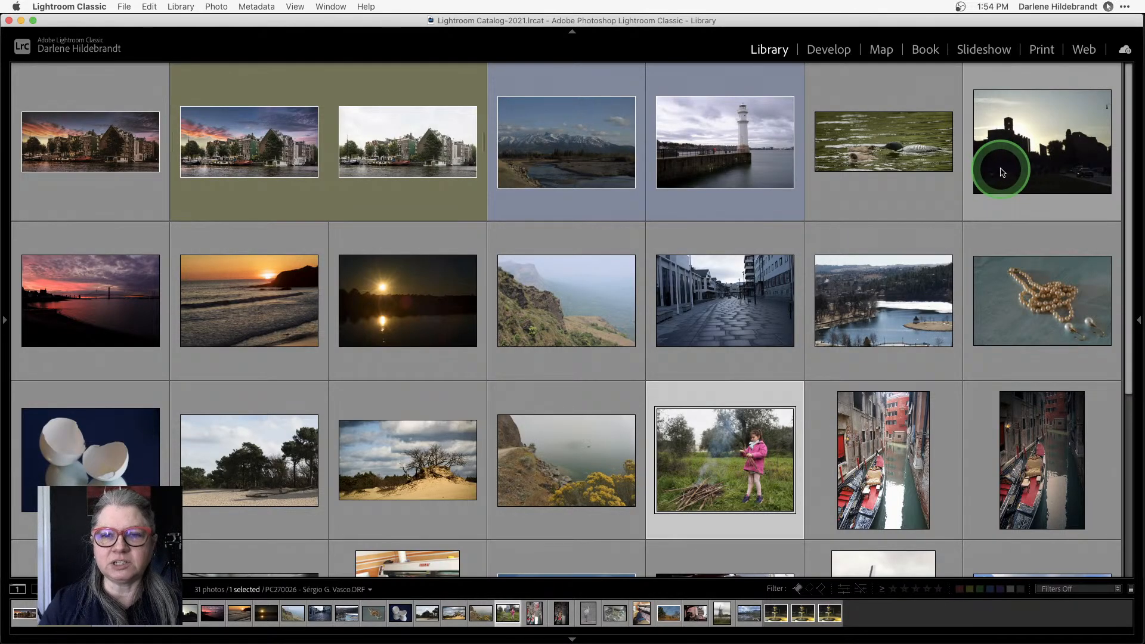
Open the backlit Rome ruins photo in Develop and bring up its Basic adjustments
mouse_move(1002, 172)
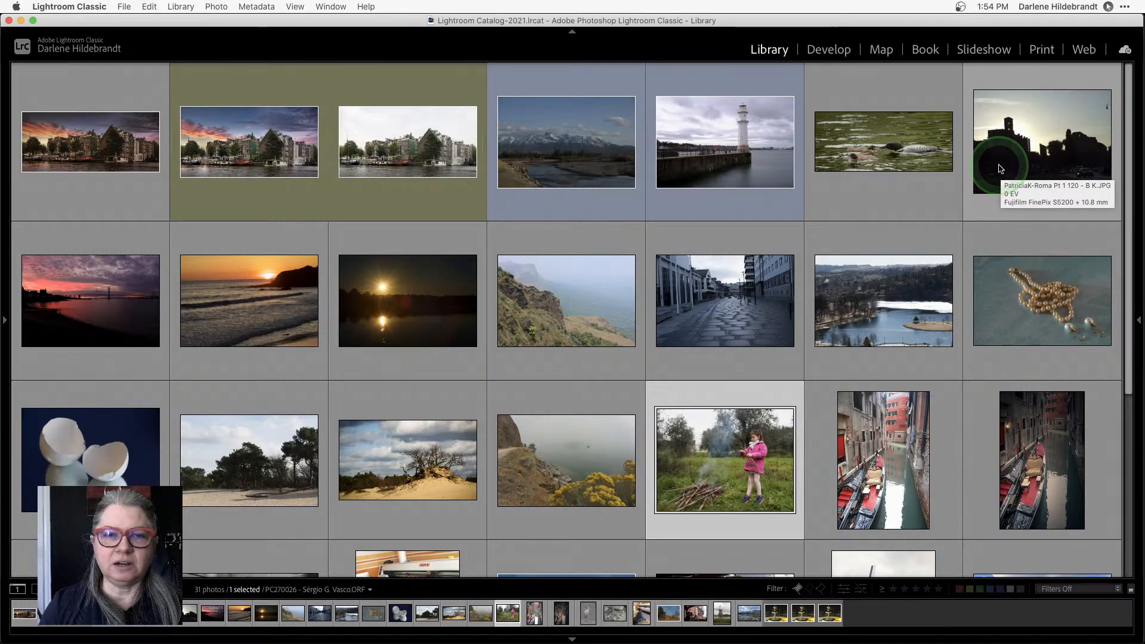
double_click(1001, 169)
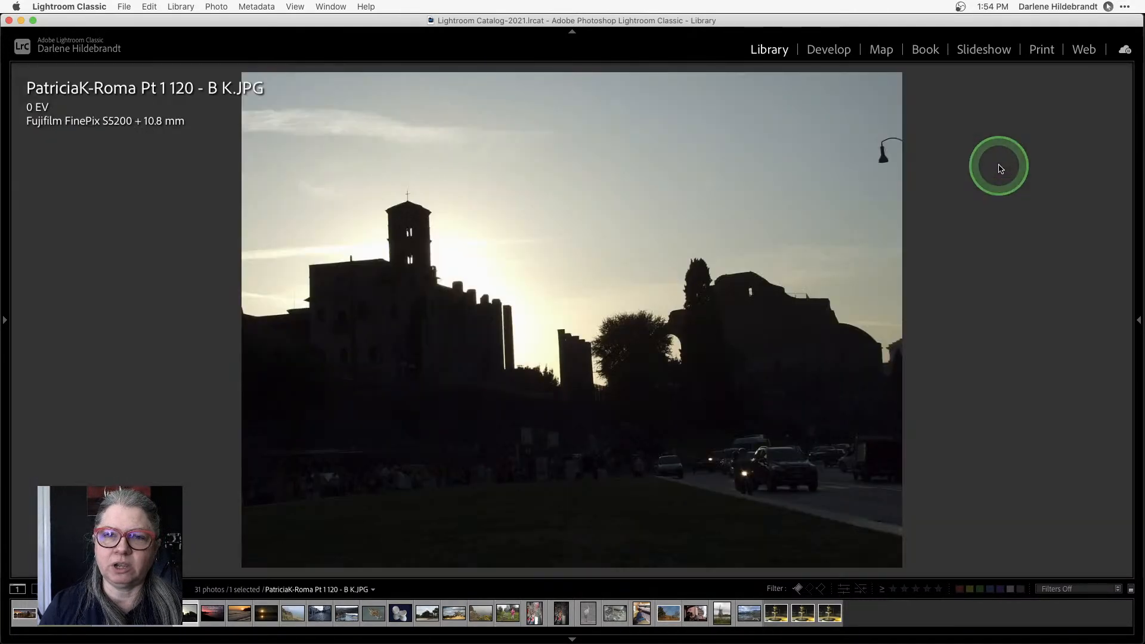
key("d")
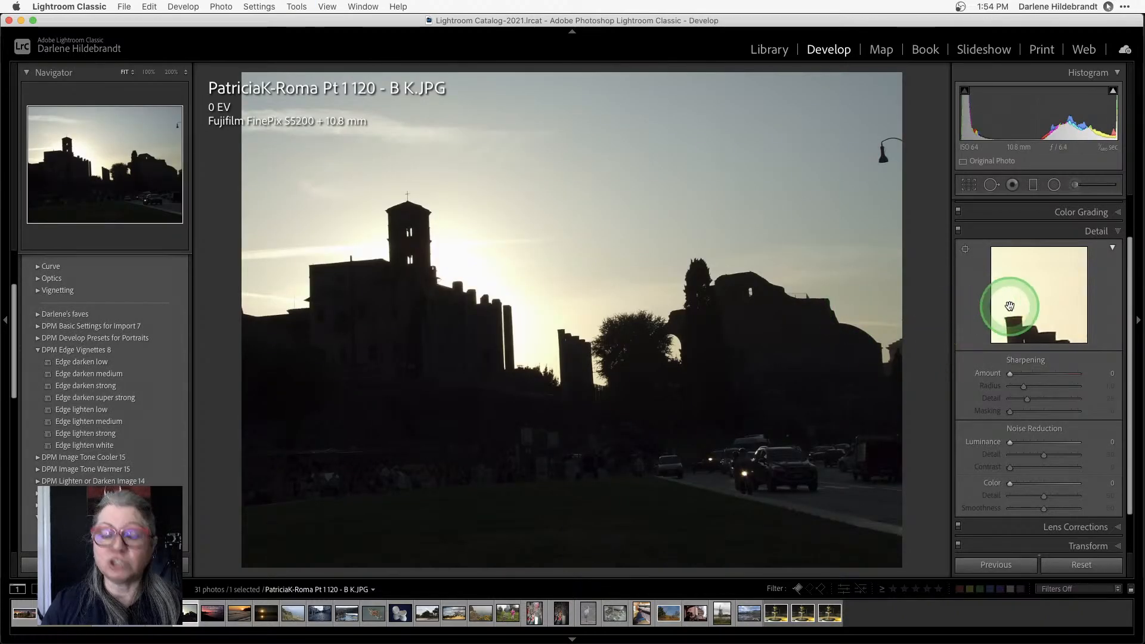
scroll(1010, 306, "up", 5)
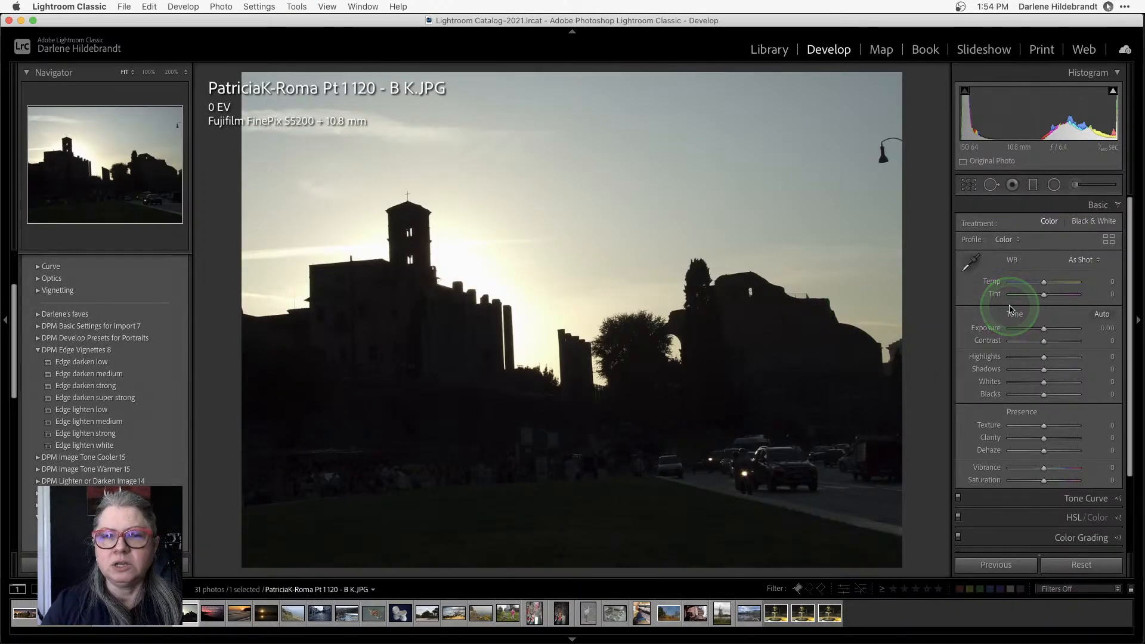
View the Rome photo and the sunset photos after it in Loupe view, and return to the Library grid
key("e")
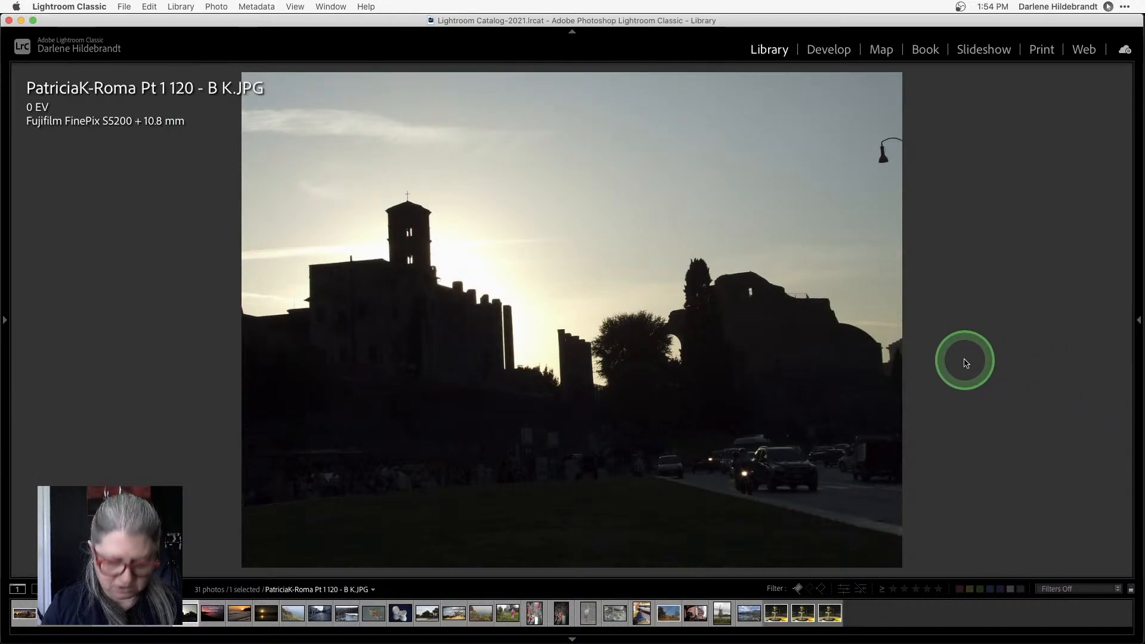
key("Right")
key("Right")
key("Right")
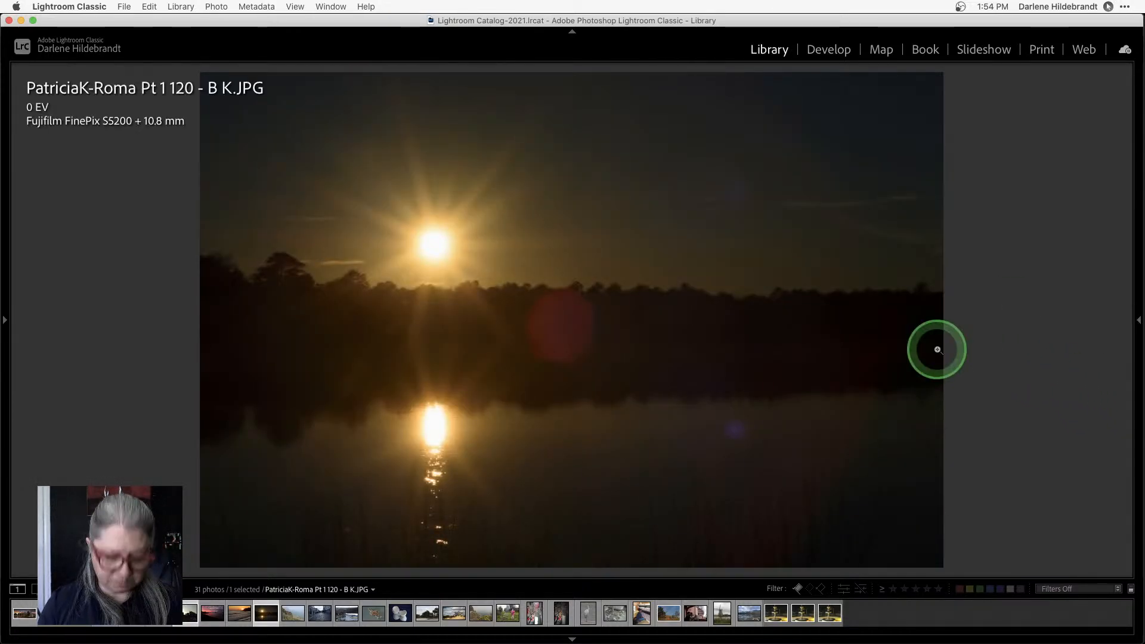
key("g")
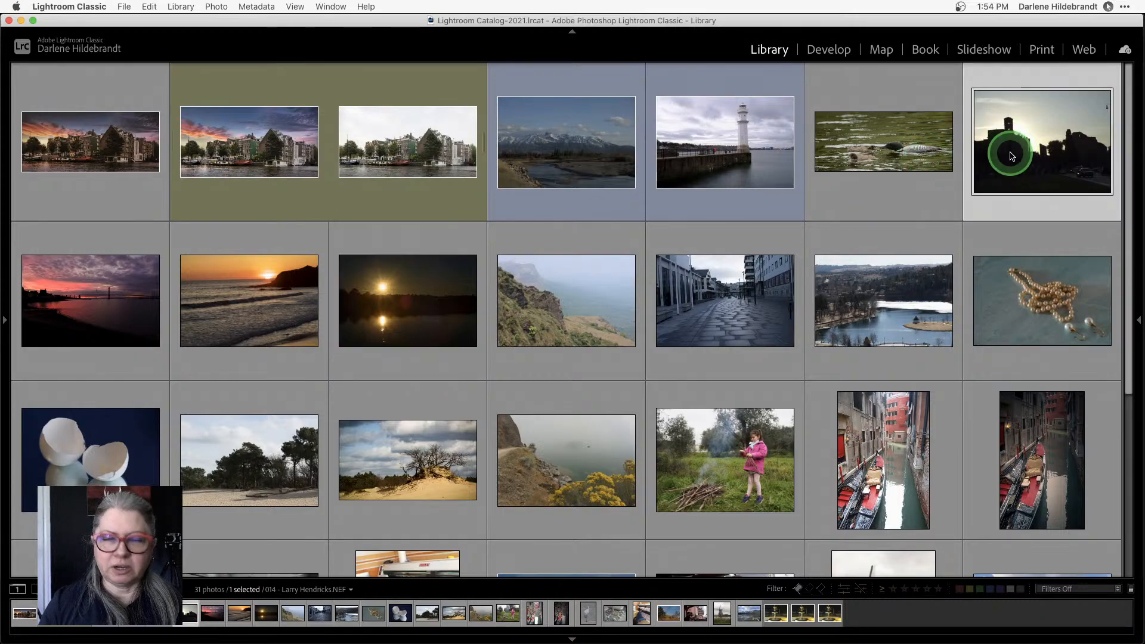
Open the backlit Rome ruins photo in Develop, overlay its exposure information, and turn on the clipping indicators
double_click(1010, 150)
key("d")
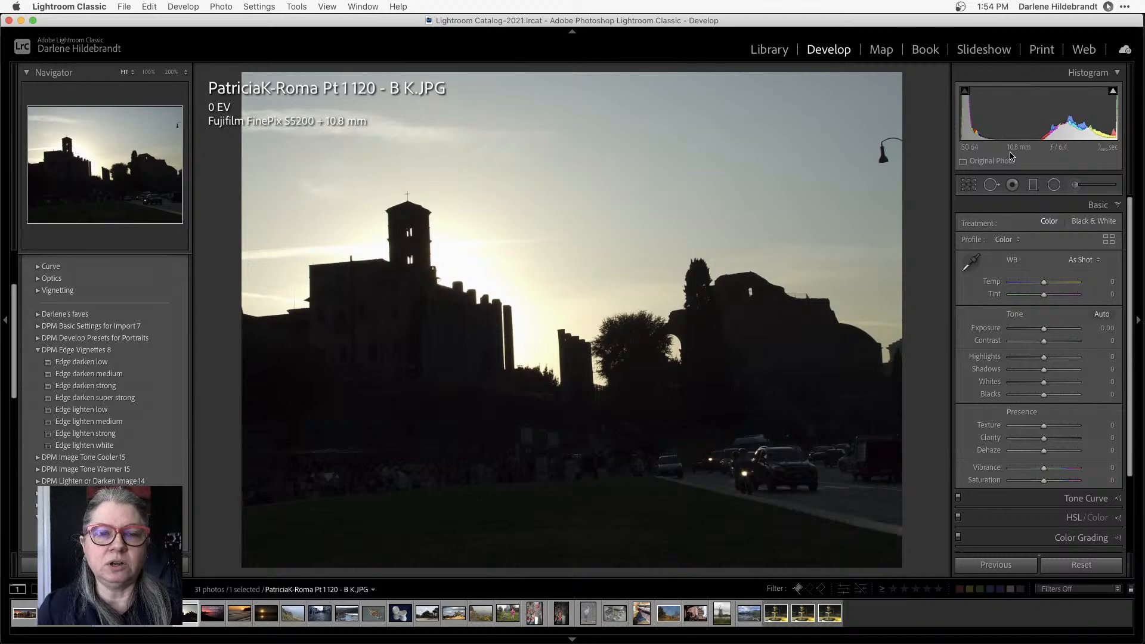
key("i")
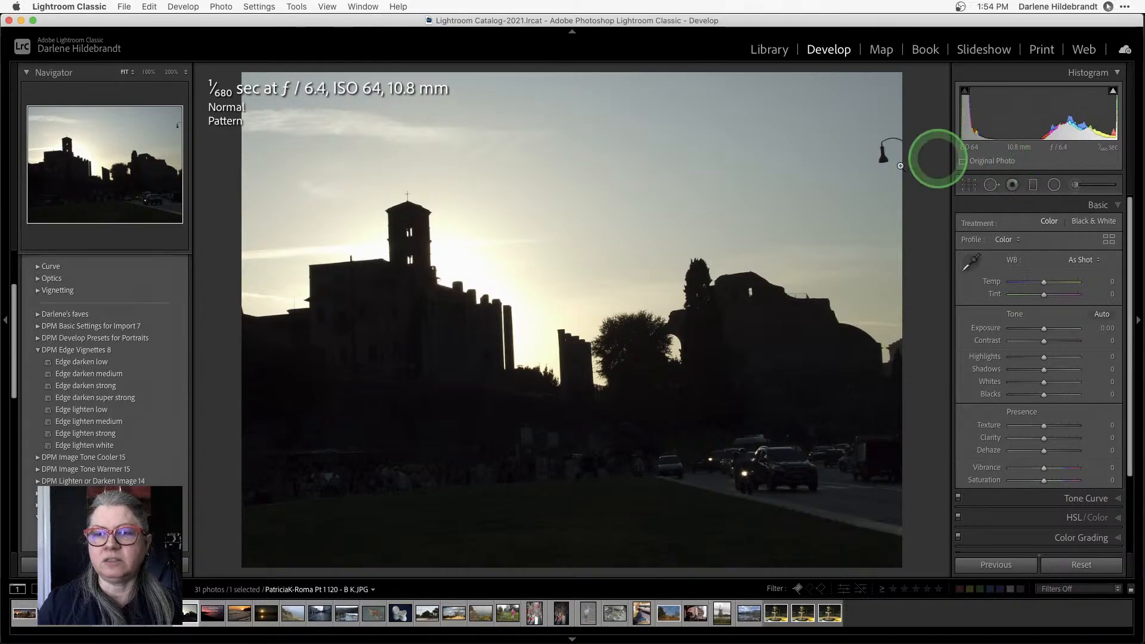
key("j")
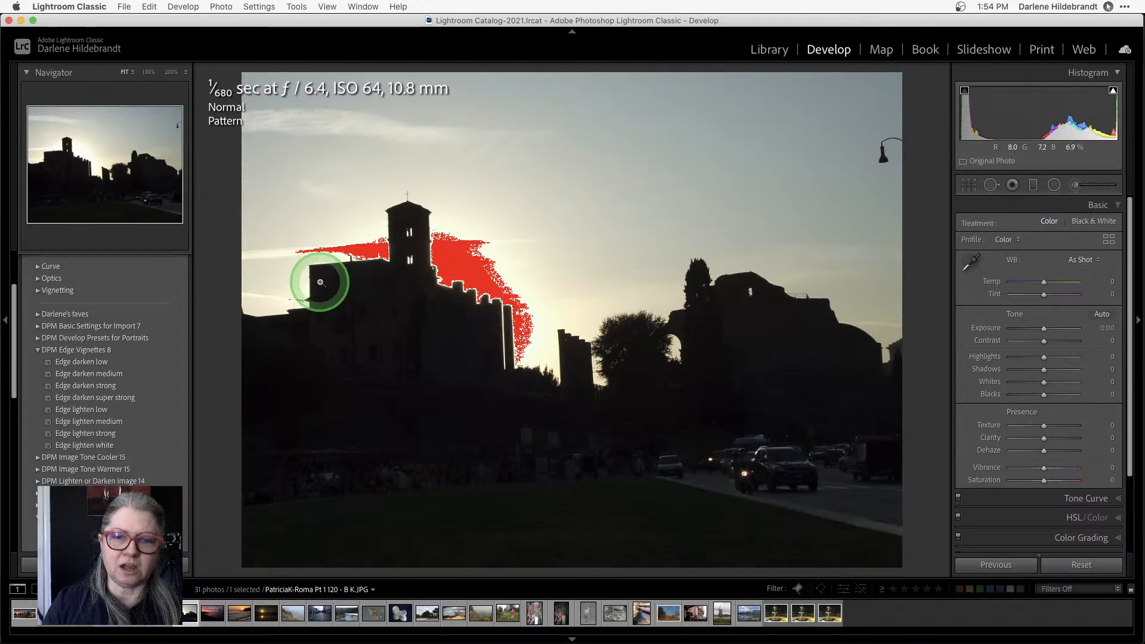
Check the dark ruins of the Rome photo up close and turn off the clipping indicators
left_click(424, 382)
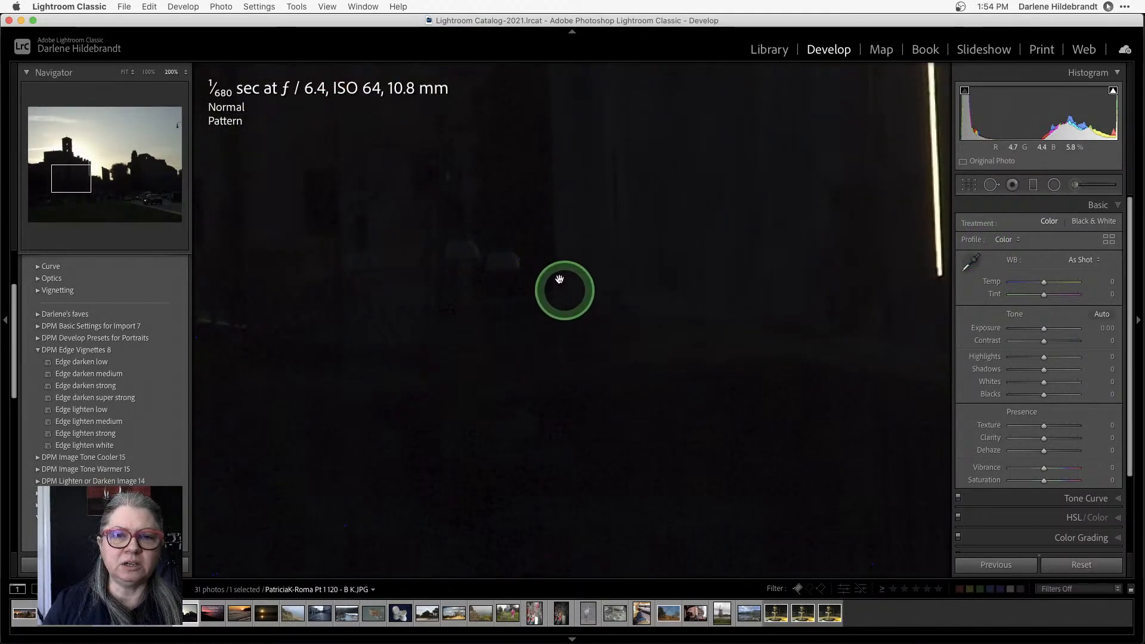
left_click(618, 409)
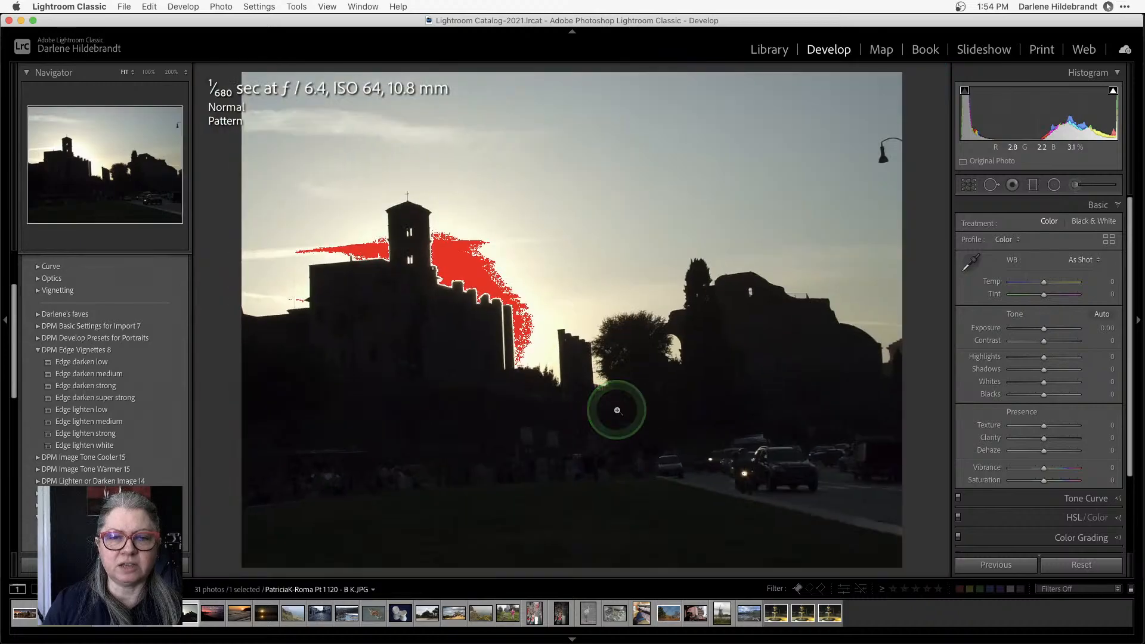
key("j")
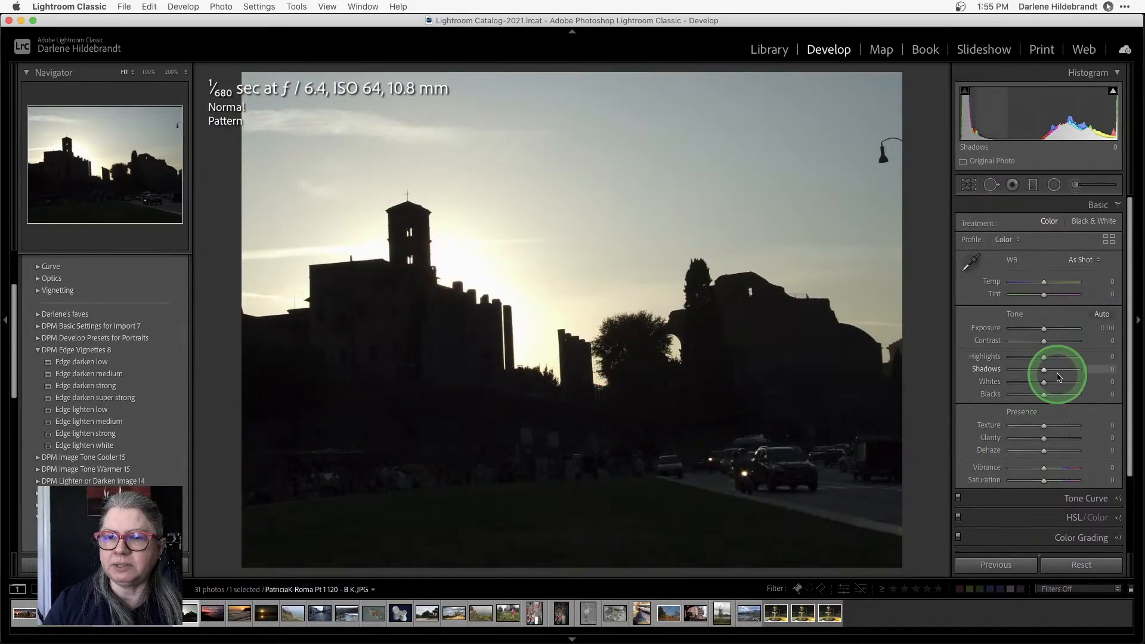
Set the Rome photo's Shadows to +100 and Highlights to −100, and inspect the ruins, crowd and trees up close for noise
left_click_drag(1059, 376, 988, 357)
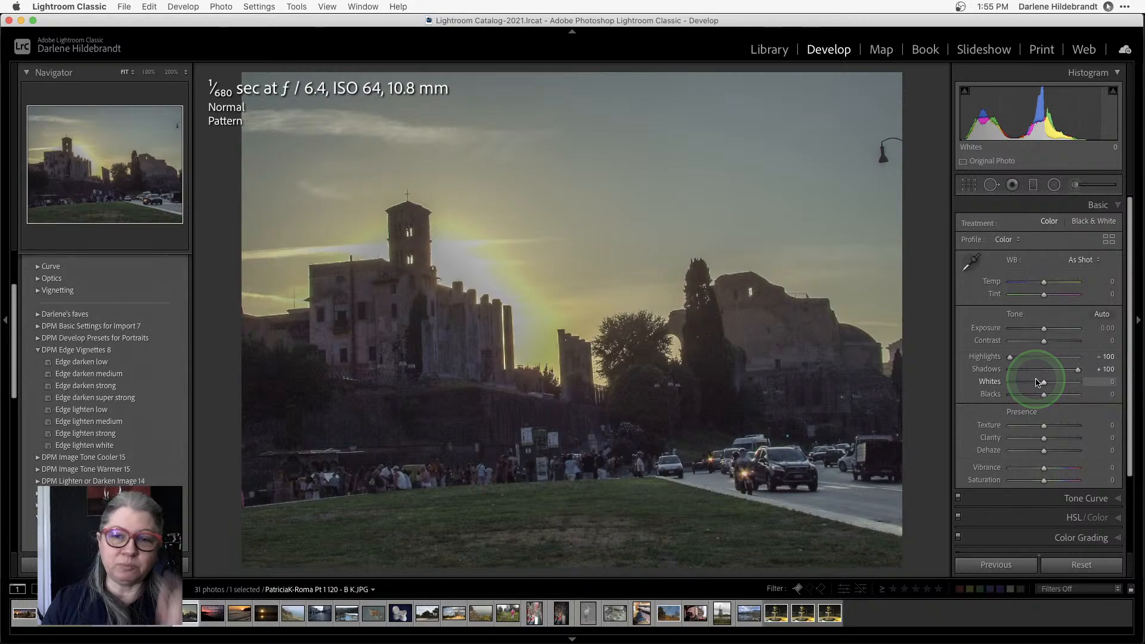
left_click(472, 272)
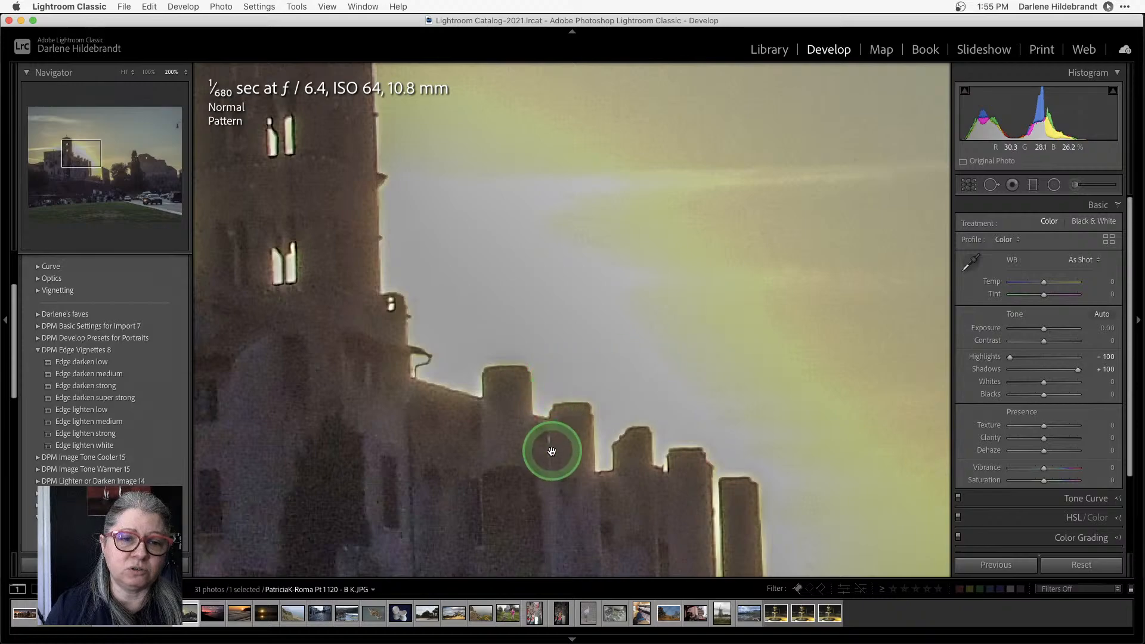
left_click_drag(551, 451, 591, 95)
left_click_drag(603, 423, 624, 101)
left_click_drag(517, 440, 562, 256)
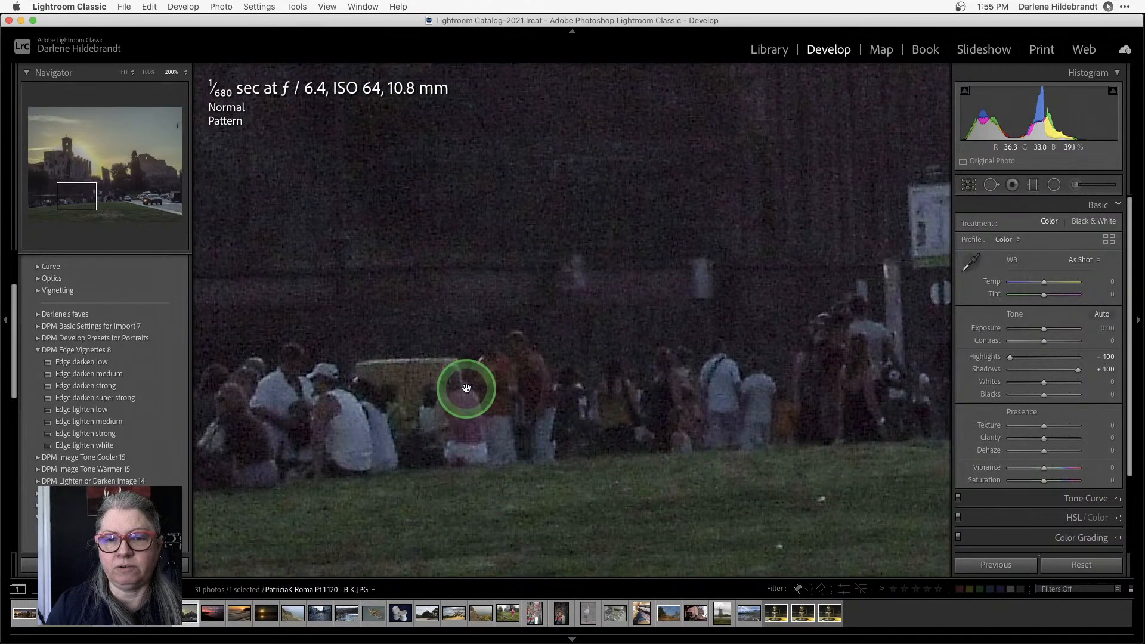
left_click(583, 405)
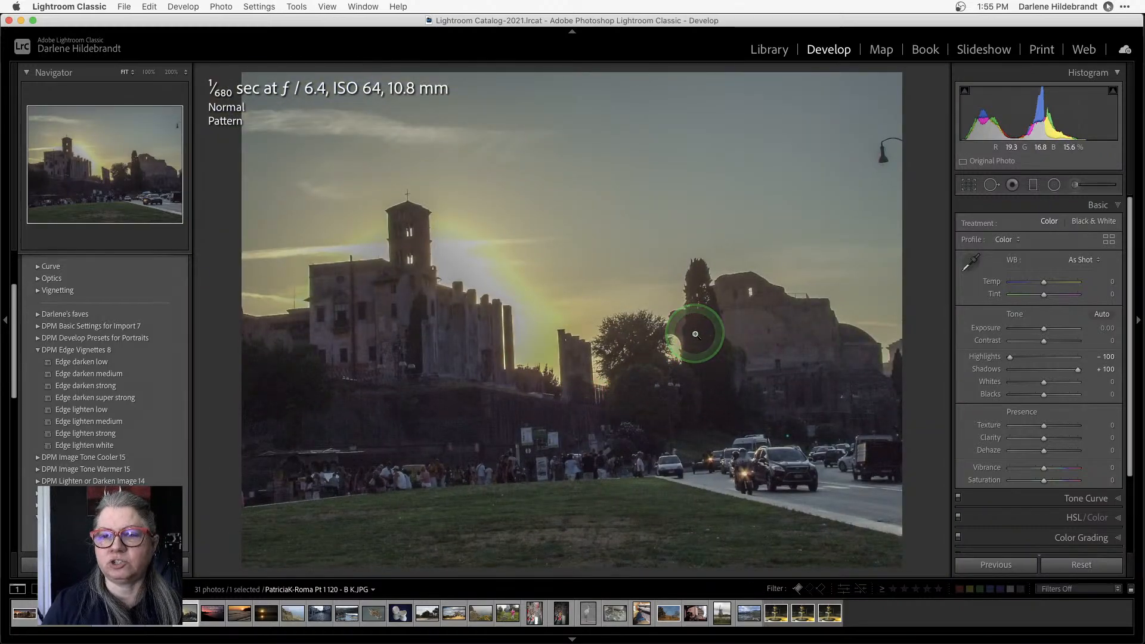
left_click(743, 287)
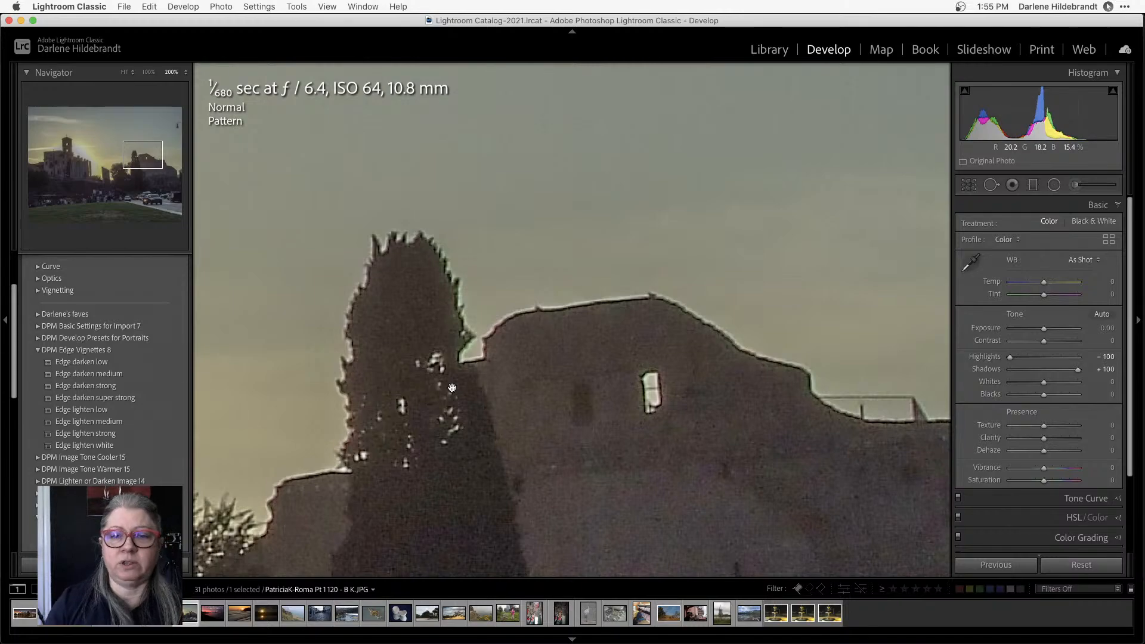
left_click(527, 364)
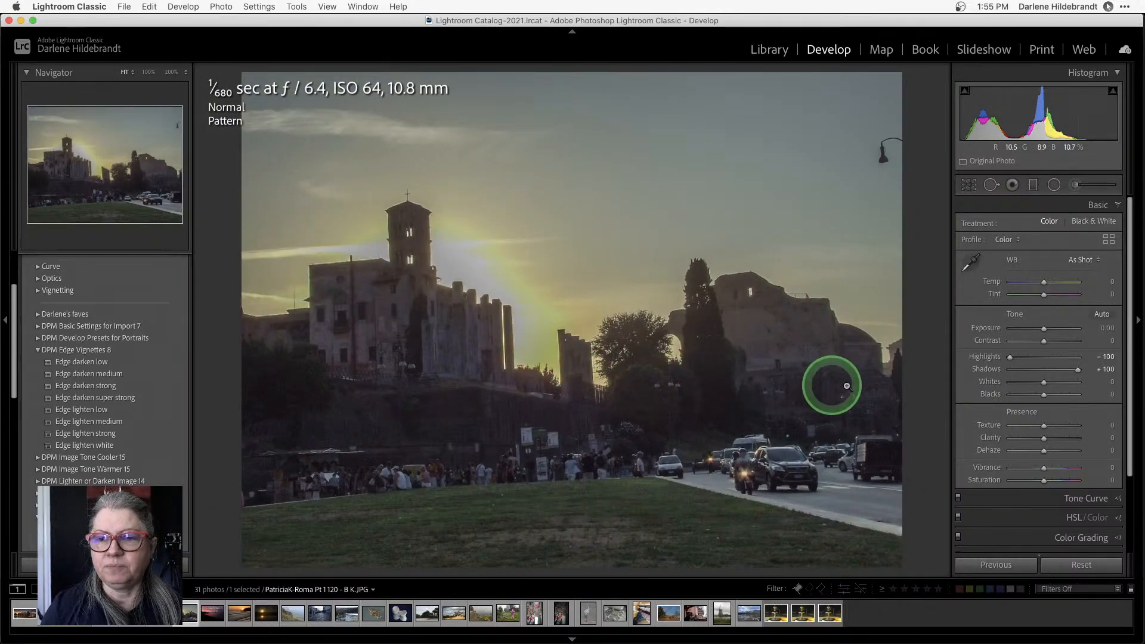
Reset the Rome photo's Highlights and Shadows, and set Highlights to −100, Shadows to +100 and Exposure to +0.65
double_click(985, 356)
double_click(986, 370)
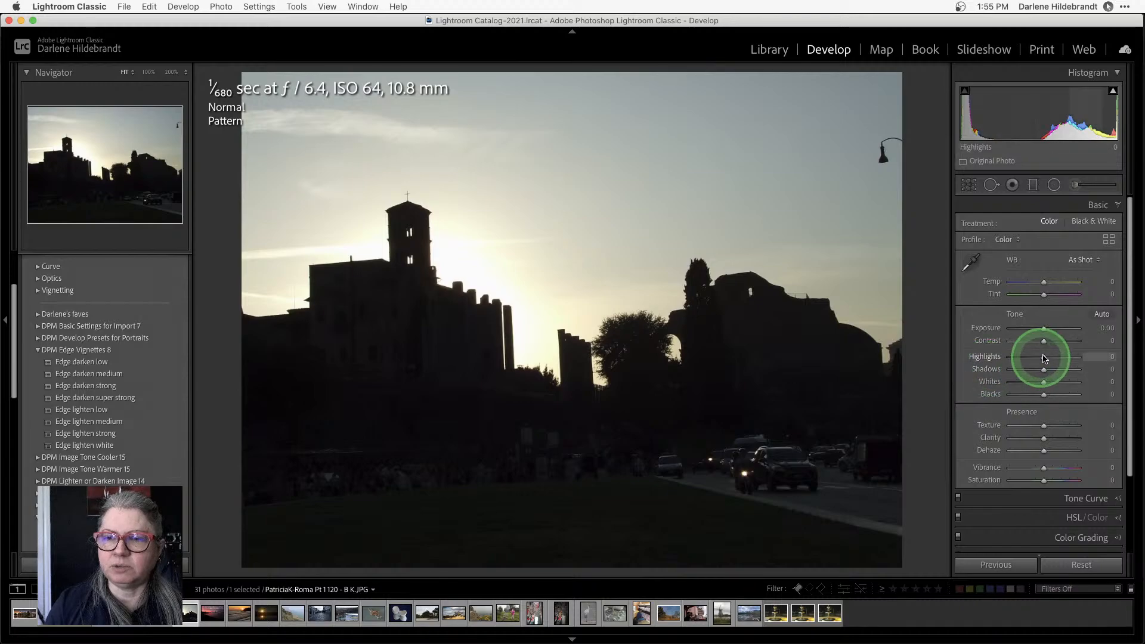
left_click_drag(1040, 362, 1106, 367)
left_click_drag(1035, 327, 1050, 330)
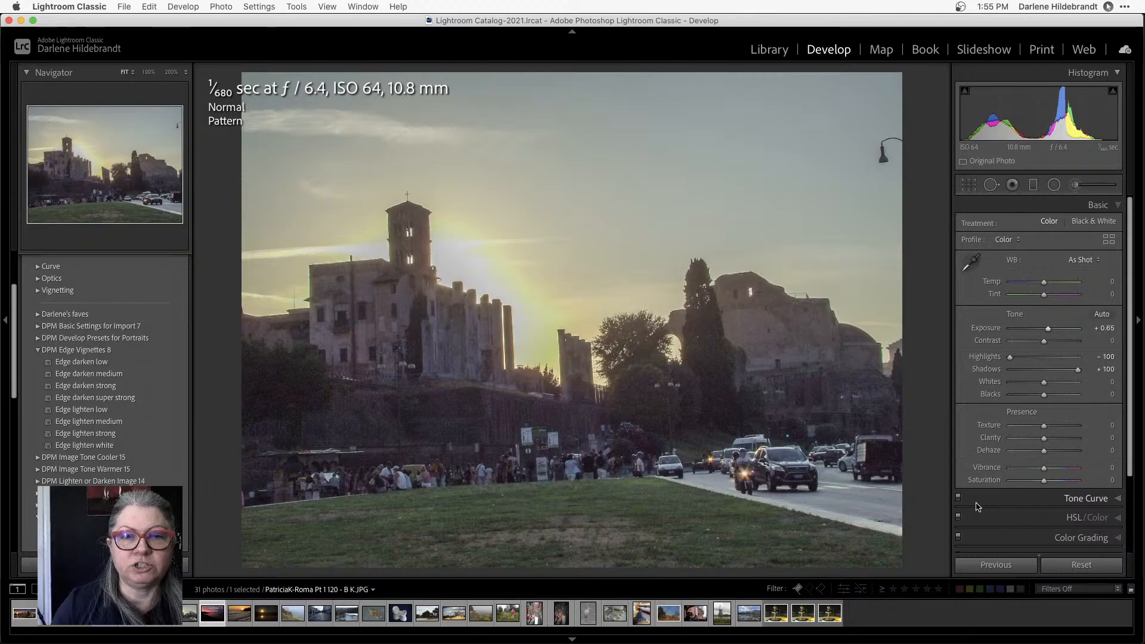
Apply the previous photo's settings to the sunset bridge photo that follows and reset its crop
key("Right")
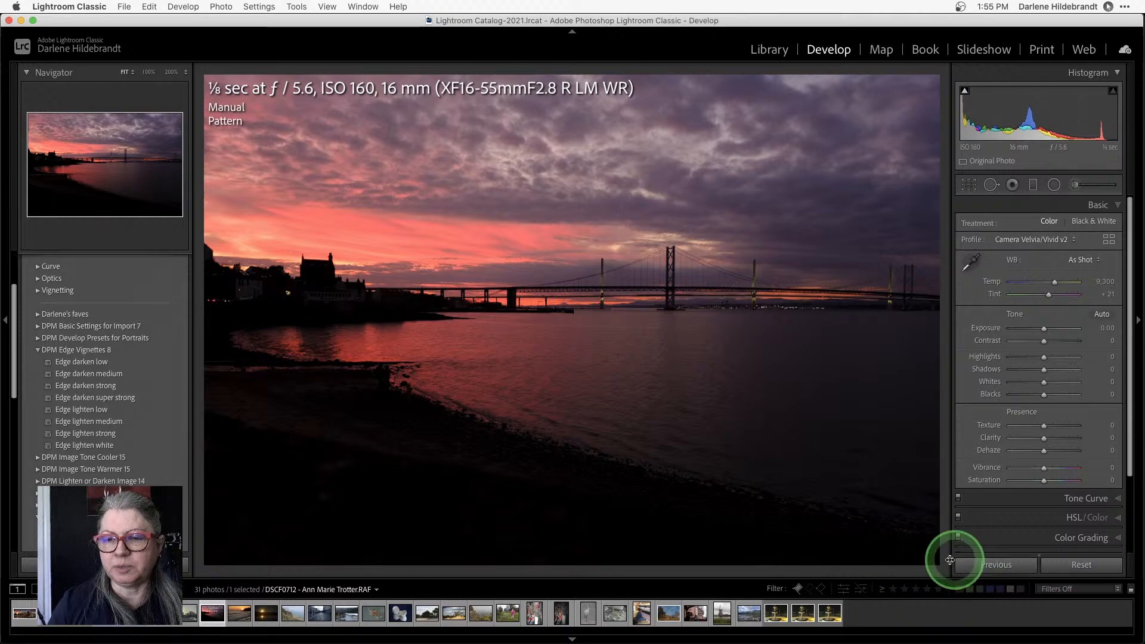
left_click(995, 564)
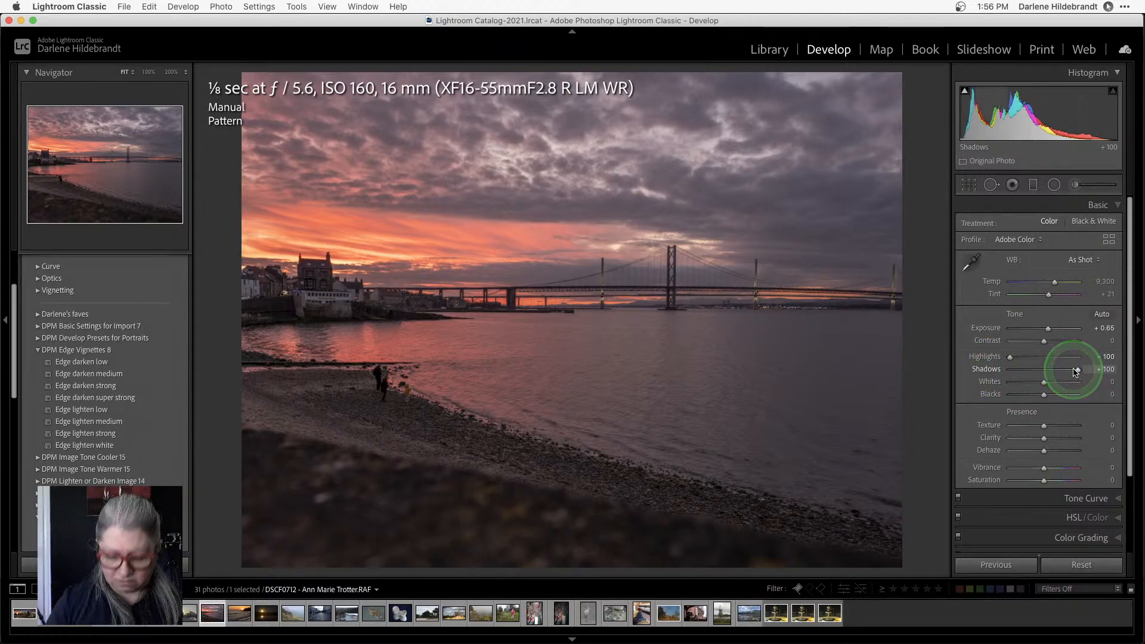
key("r")
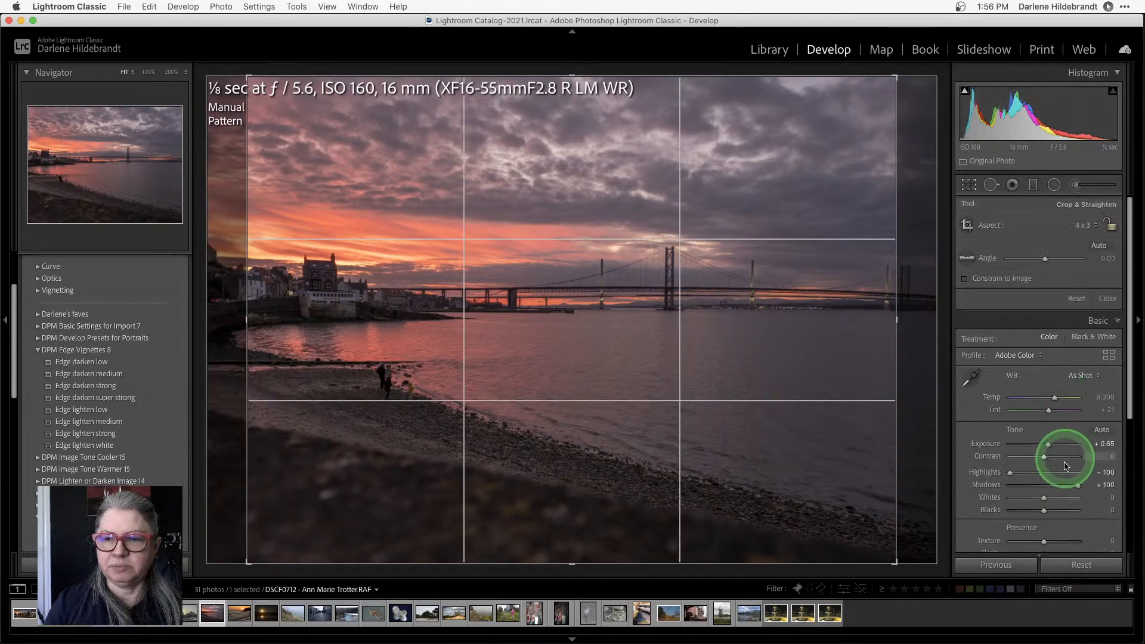
left_click(1079, 300)
key("r")
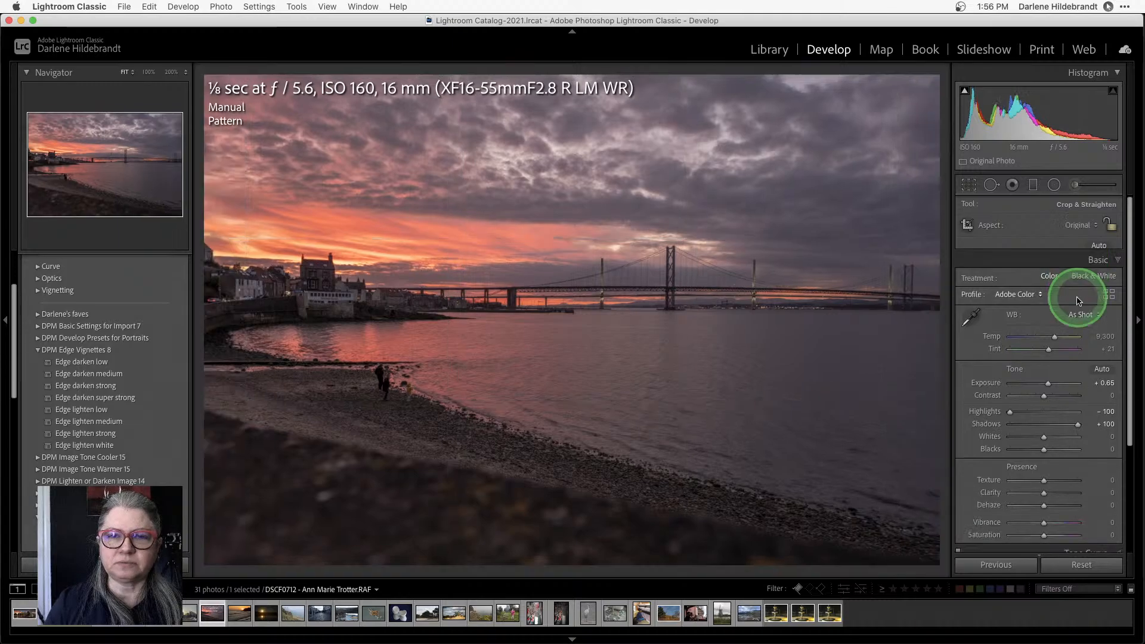
Compare the sunset bridge photo before and after the edits, and examine the waterfront houses up close for shadow detail
key("backslash")
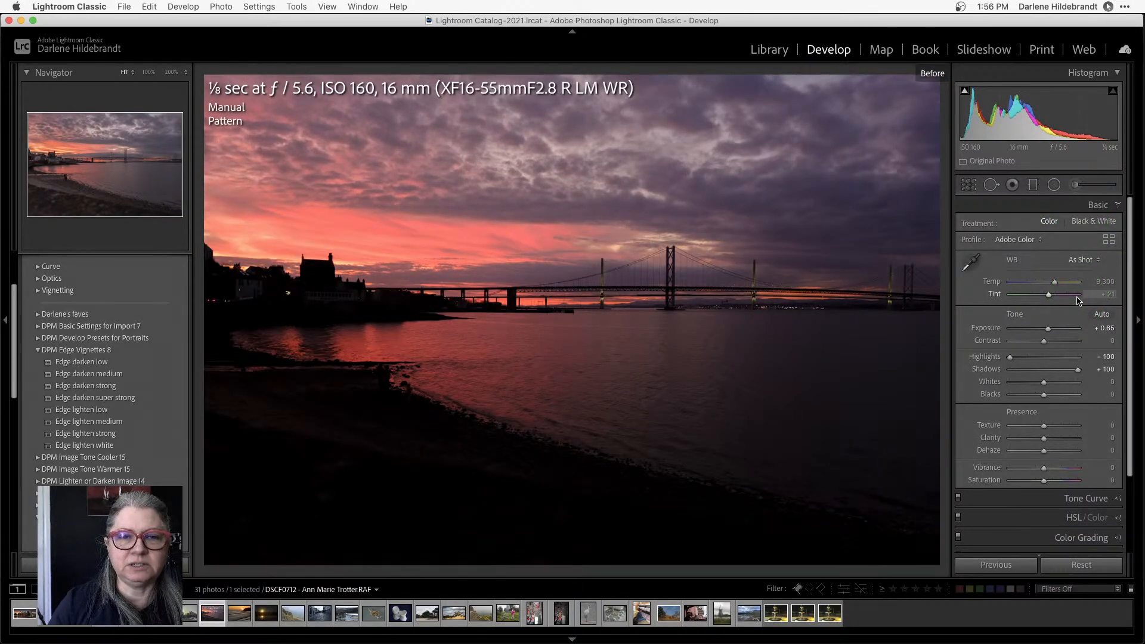
key("backslash")
key("backslash")
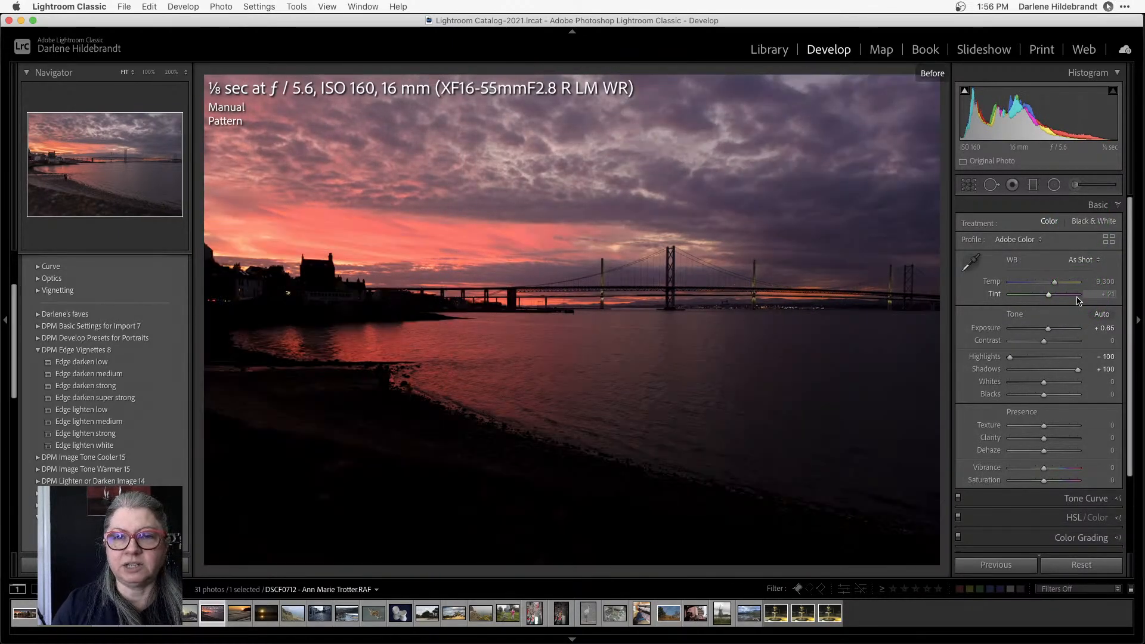
key("backslash")
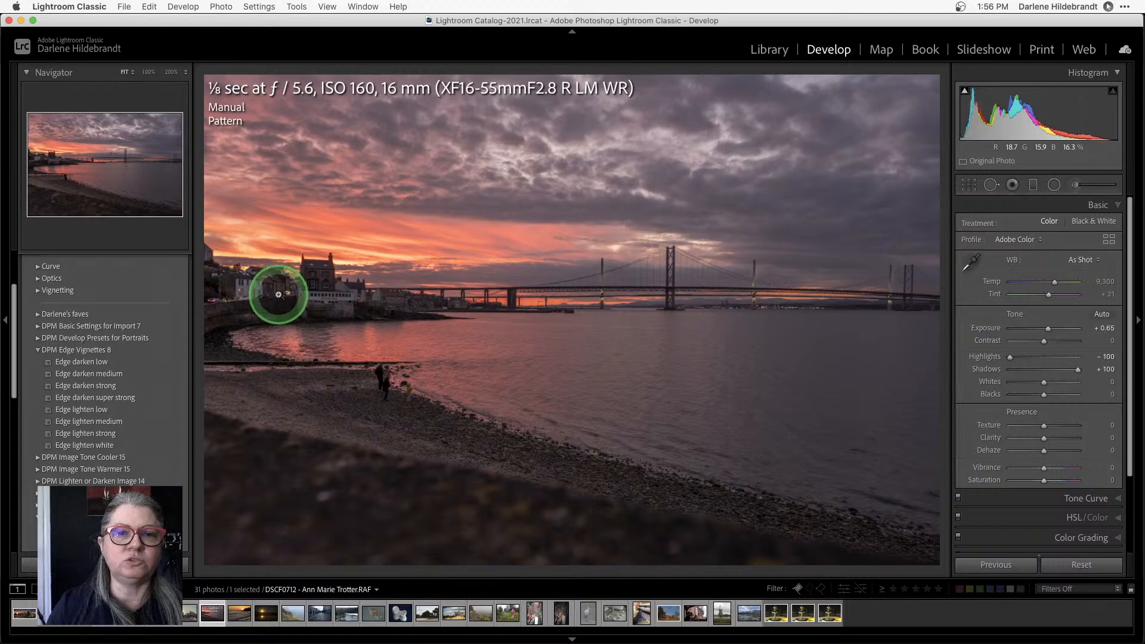
left_click(279, 292)
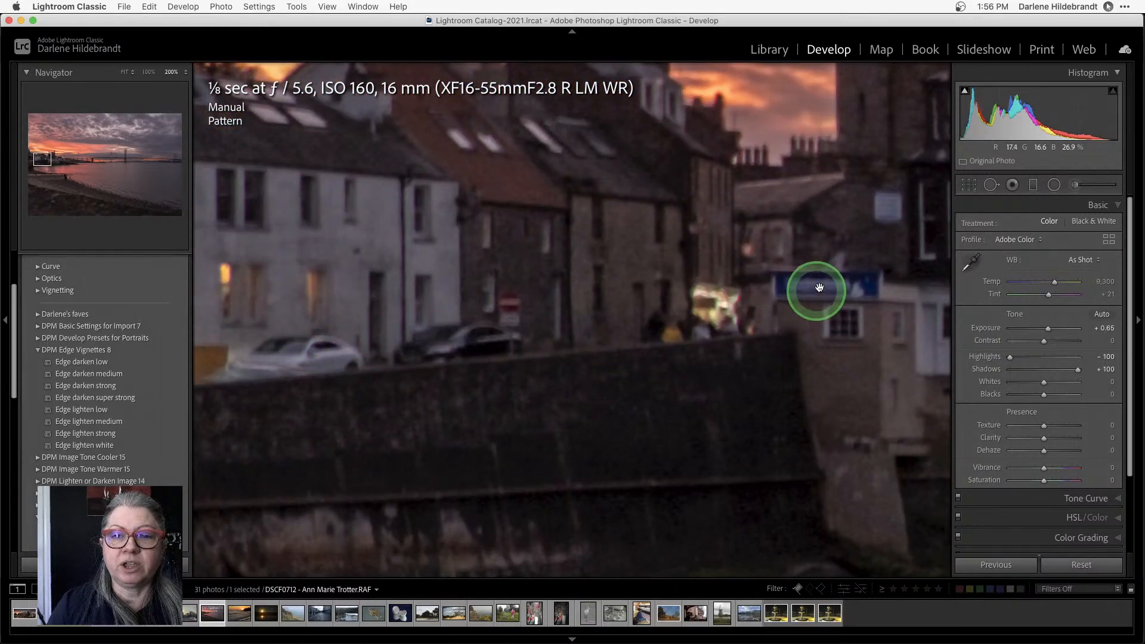
left_click_drag(826, 191, 726, 416)
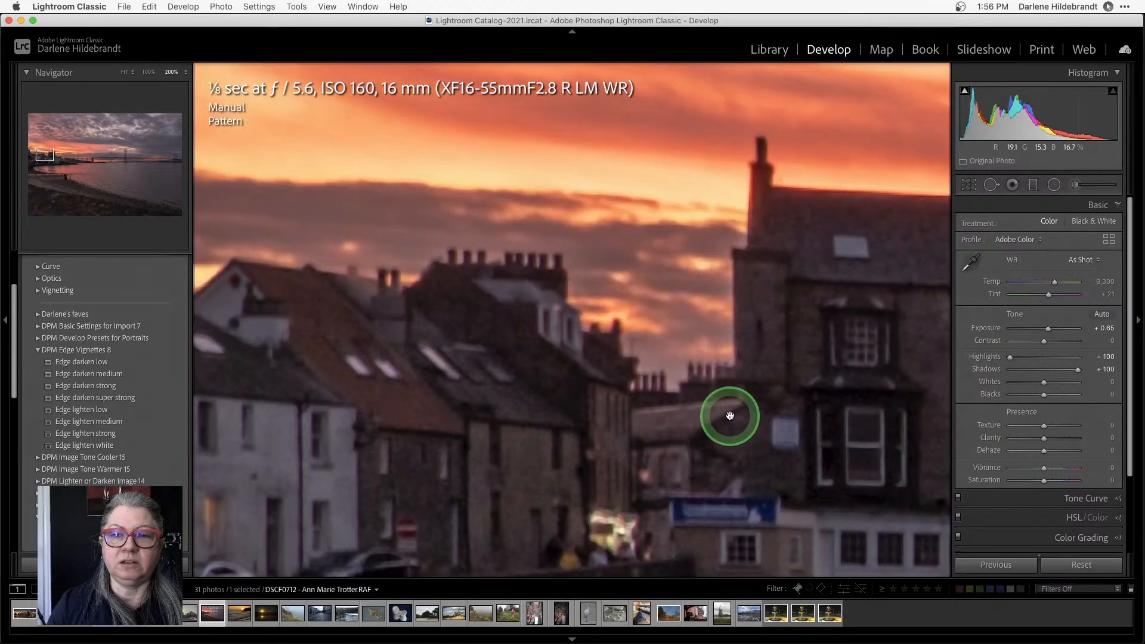
left_click_drag(835, 421, 560, 307)
left_click_drag(696, 364, 639, 369)
left_click(639, 369)
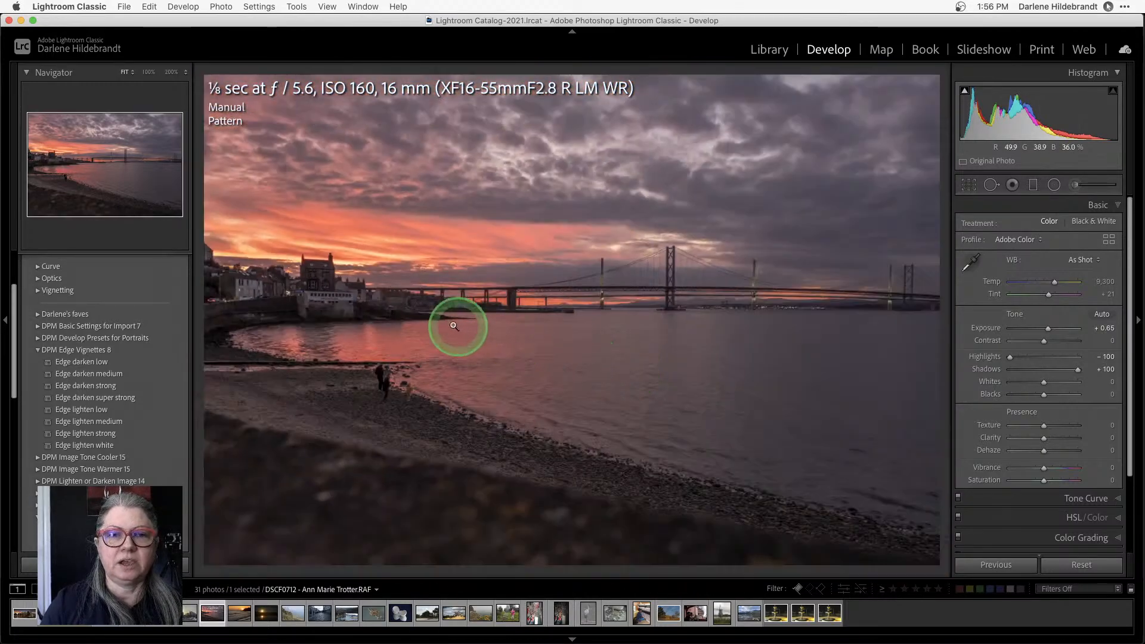
Go back to the Rome photo, examine the noise on the hillside and around the crowd, and reset all its edits
key("Right")
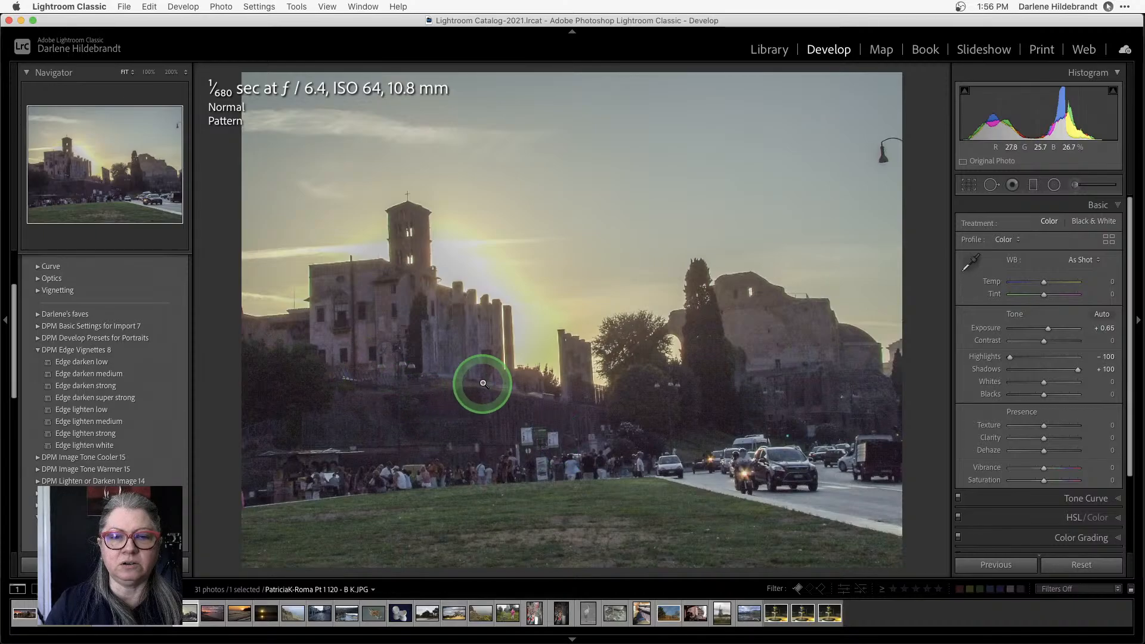
left_click(495, 405)
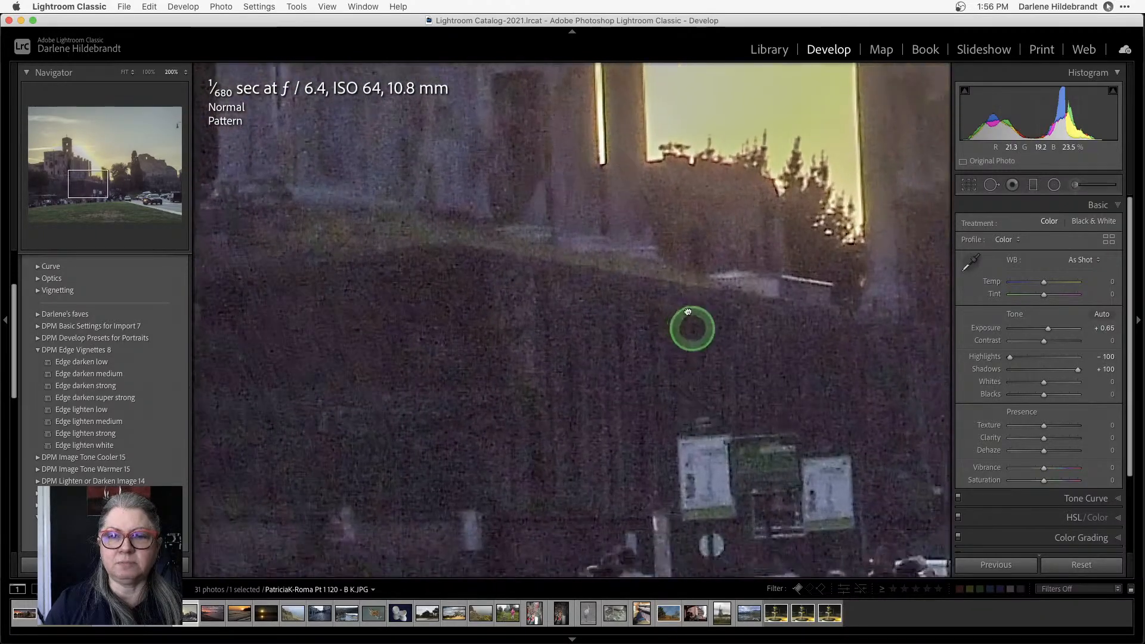
left_click_drag(687, 312, 675, 242)
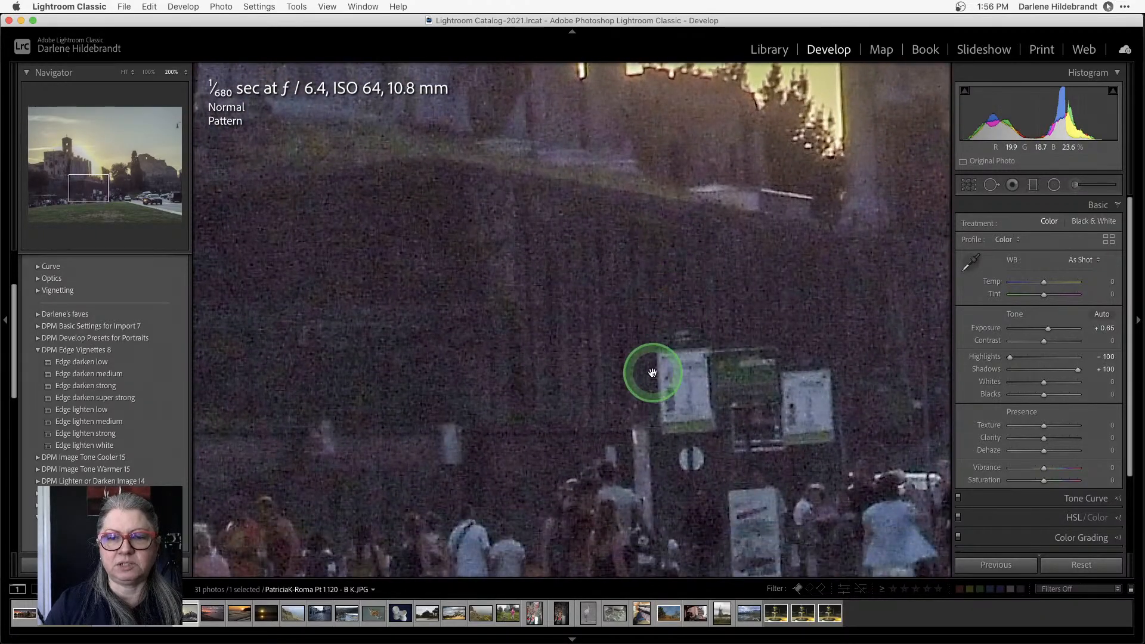
left_click_drag(653, 373, 658, 258)
left_click(658, 259)
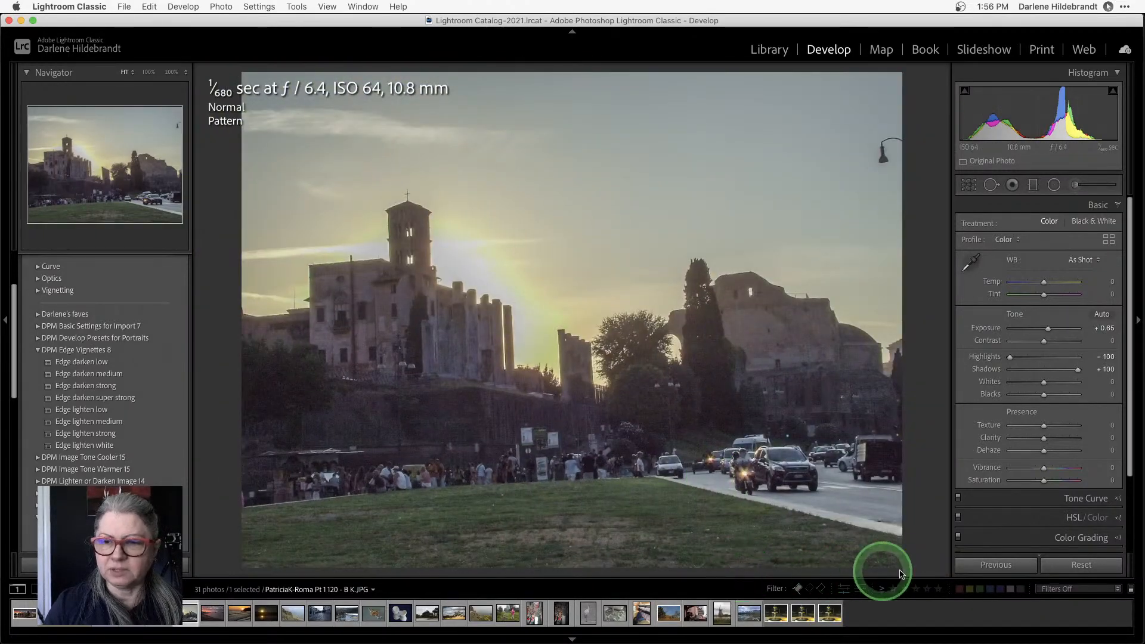
left_click(1082, 565)
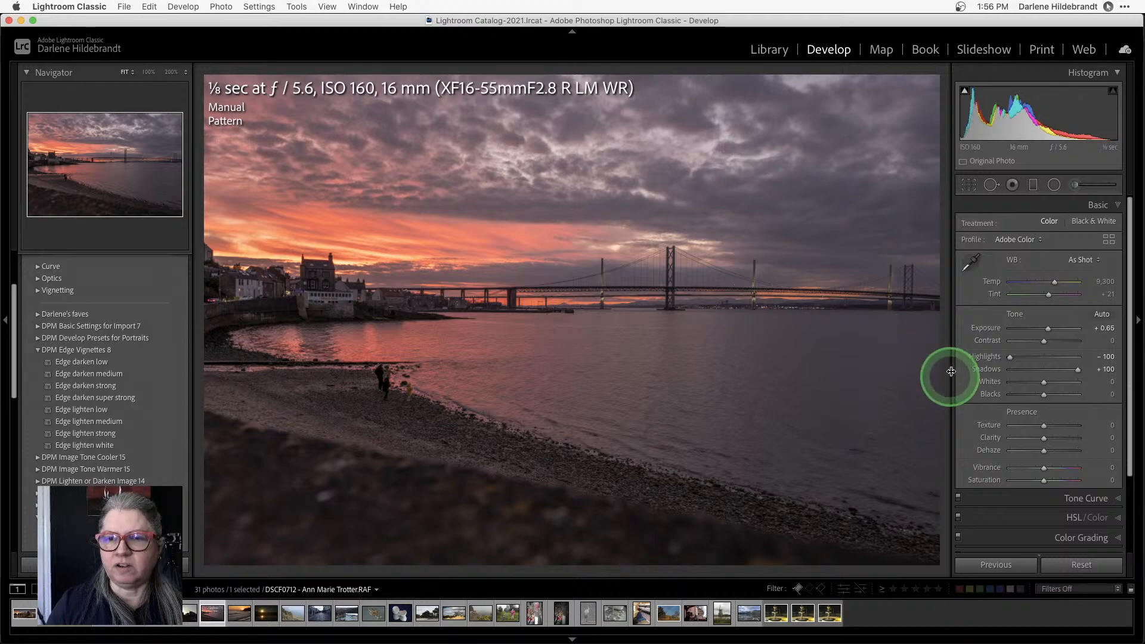
Return the sunset bridge photo's Highlights and Shadows to their defaults
double_click(977, 358)
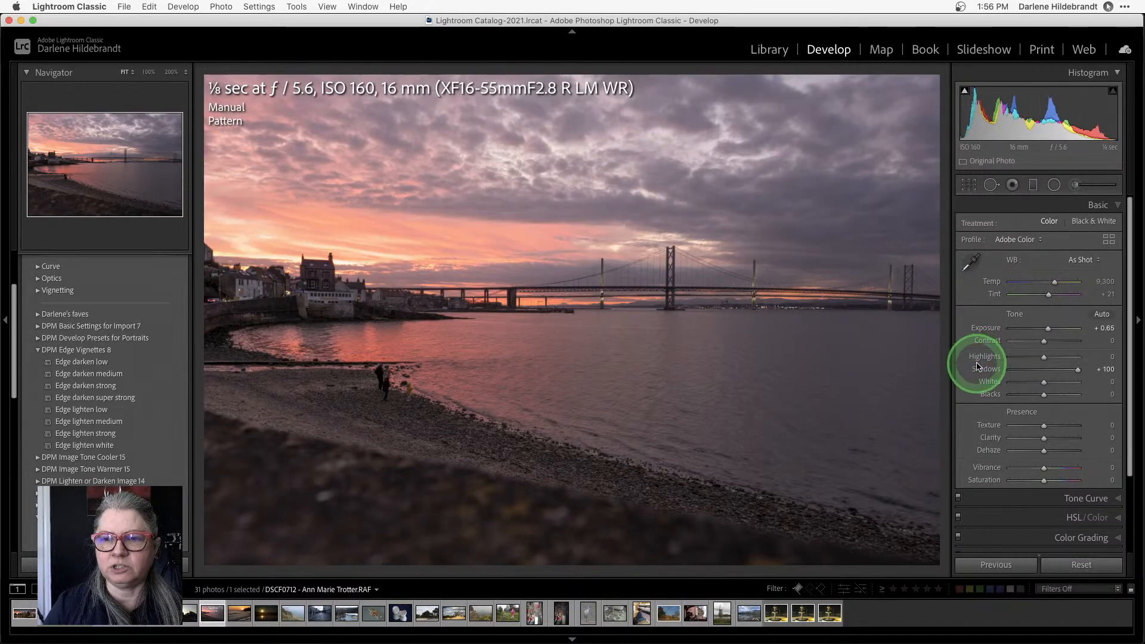
double_click(981, 369)
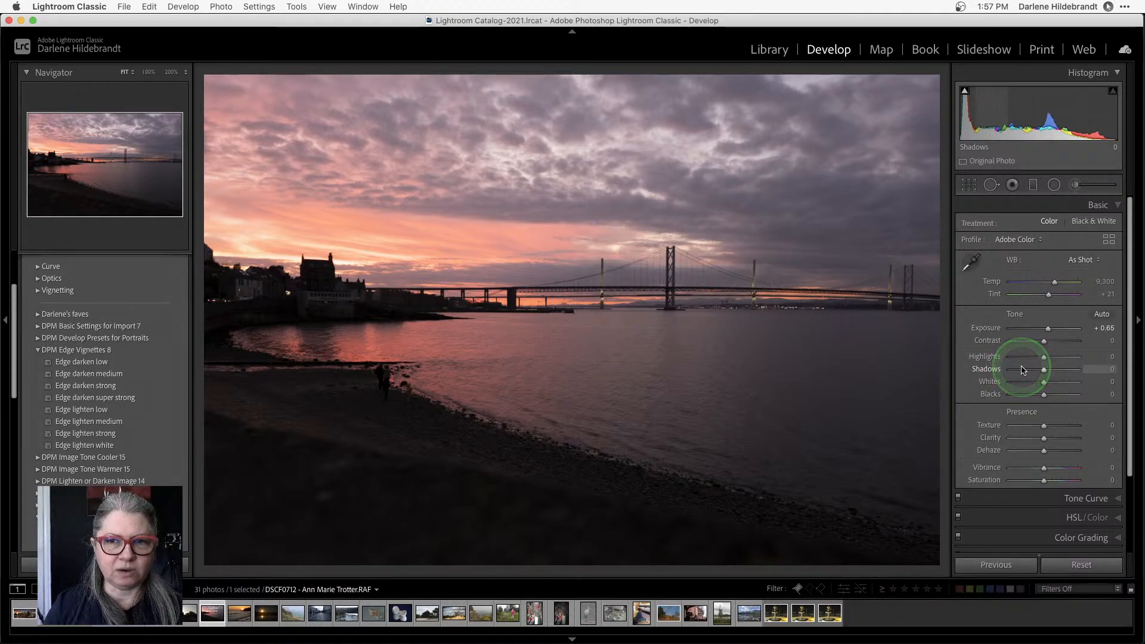
Auto-straighten the sunset bridge photo and crop off the dark beach, leaving a wide panorama that ends just below the houses
key("r")
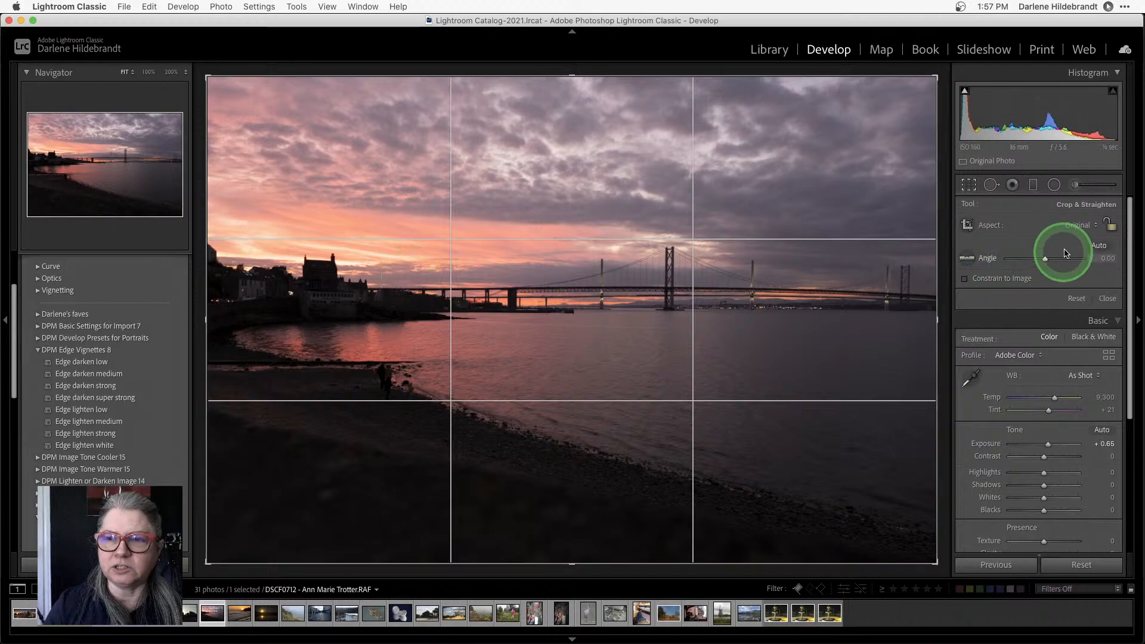
left_click(1097, 246)
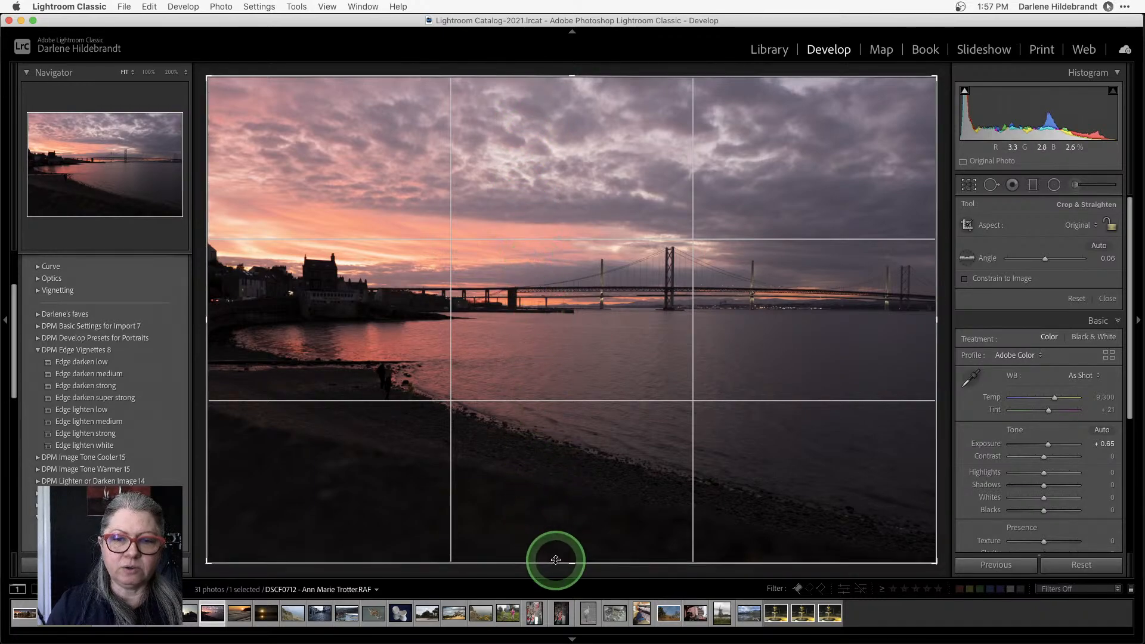
left_click_drag(568, 560, 568, 458)
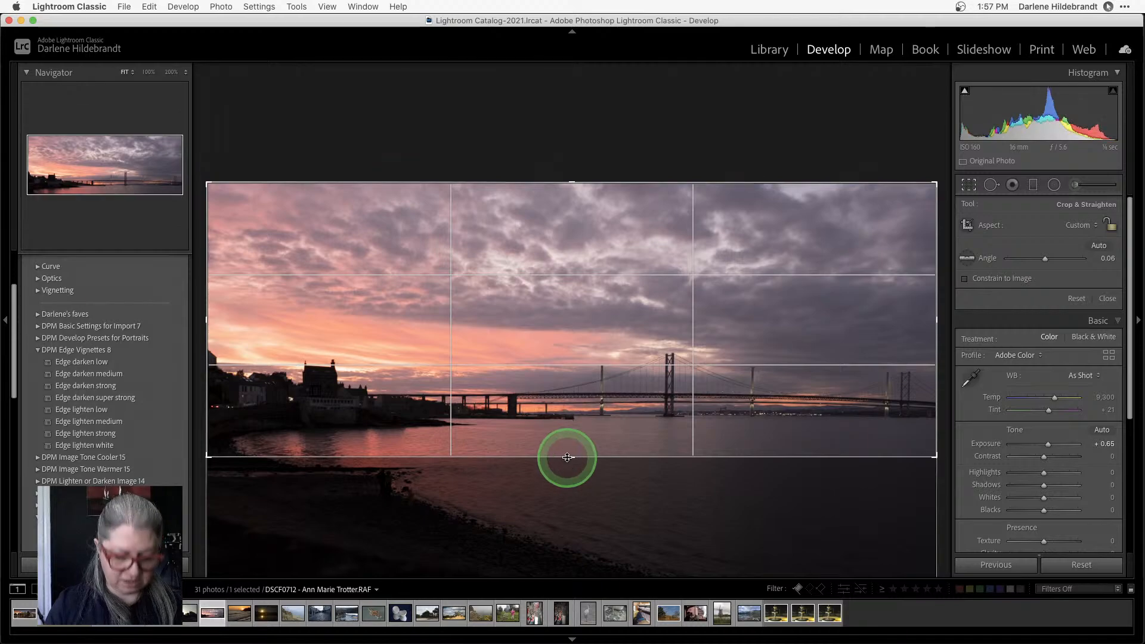
key("Return")
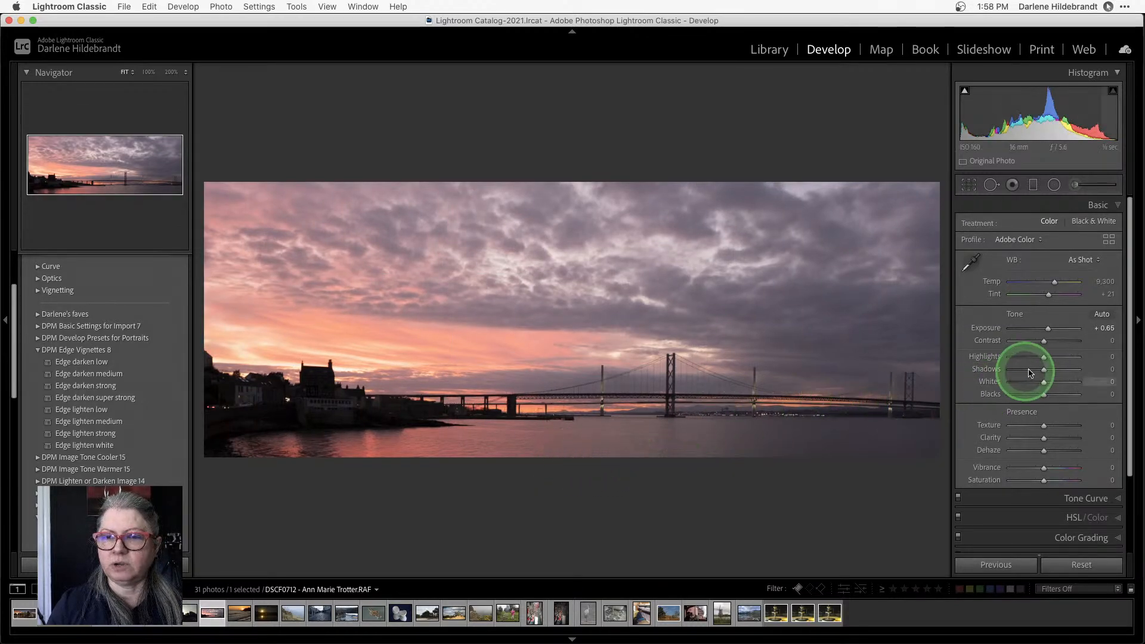
Set the sunset photo's Highlights to −35 and Shadows to +35, and set Blacks automatically
left_click_drag(1043, 356, 1061, 370)
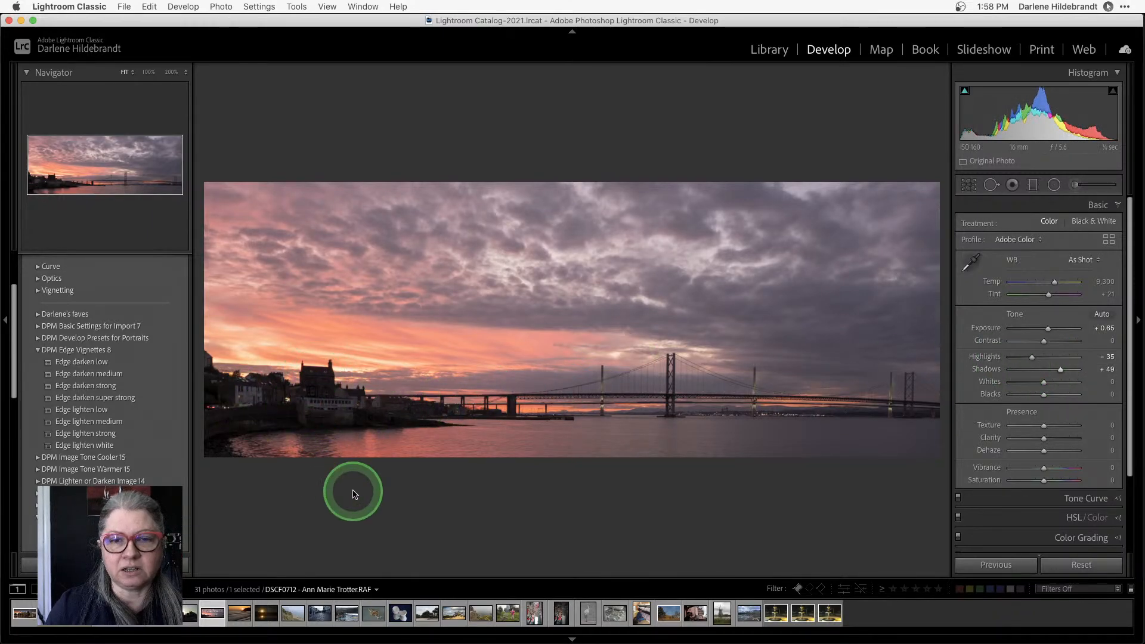
mouse_move(1057, 369)
left_mouse_down()
mouse_move(1091, 368)
mouse_move(1057, 370)
left_mouse_up()
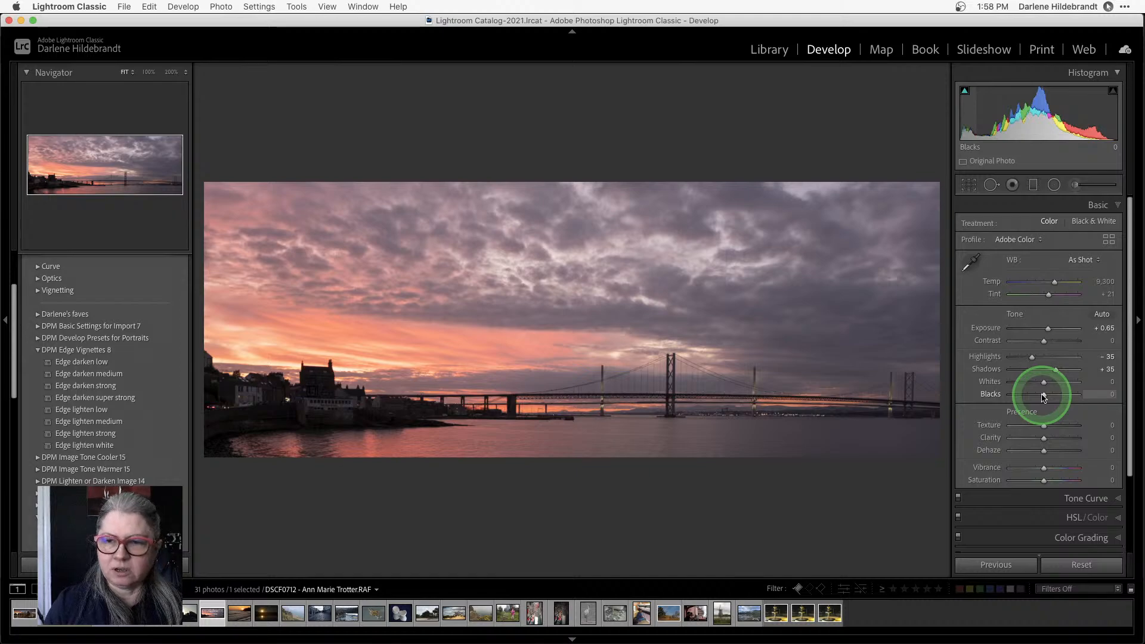
double_click(993, 395, "shift")
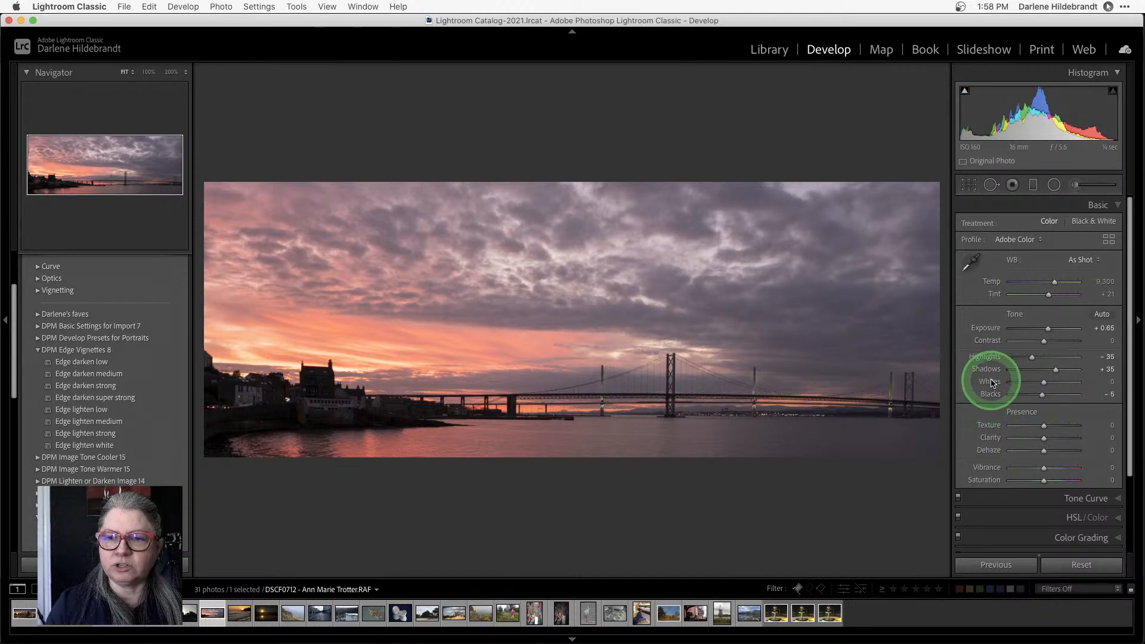
Set the sunset bridge photo's Whites automatically, lower Blacks to −18, and compare the result with the unedited version
double_click(993, 382, "shift")
left_click_drag(1042, 394, 1038, 397)
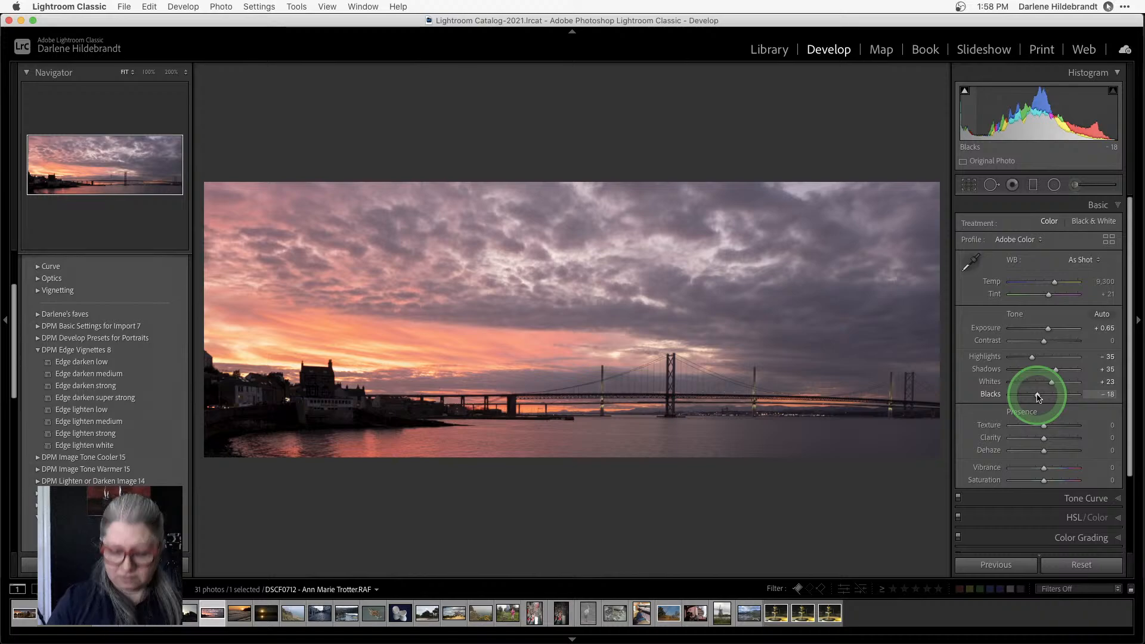
key("backslash")
key("backslash")
key("backslash")
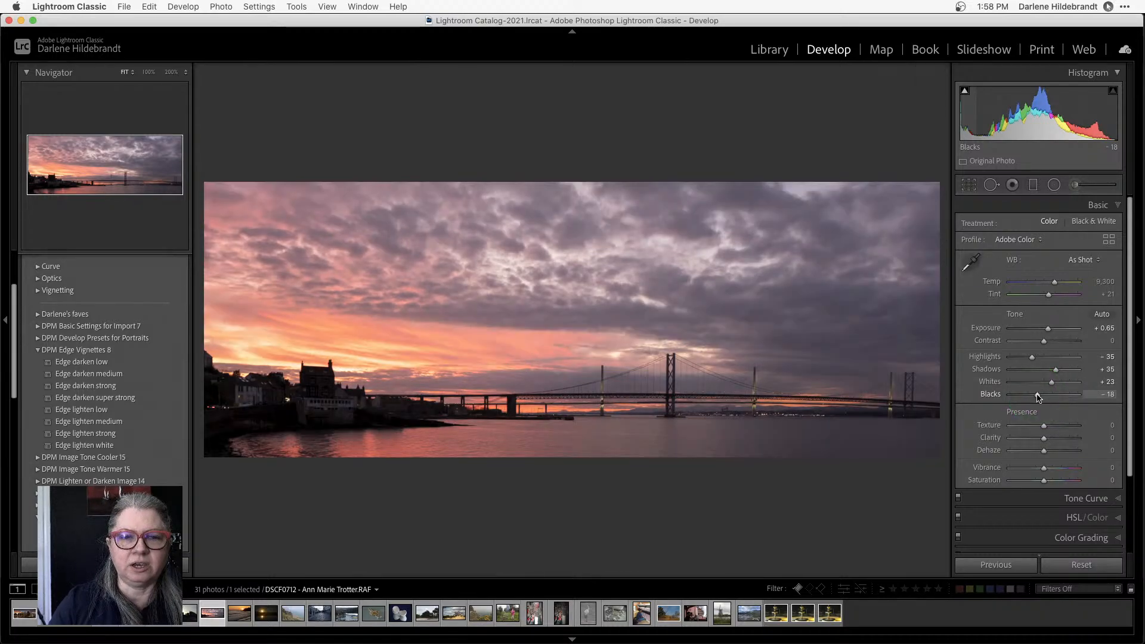
key("backslash")
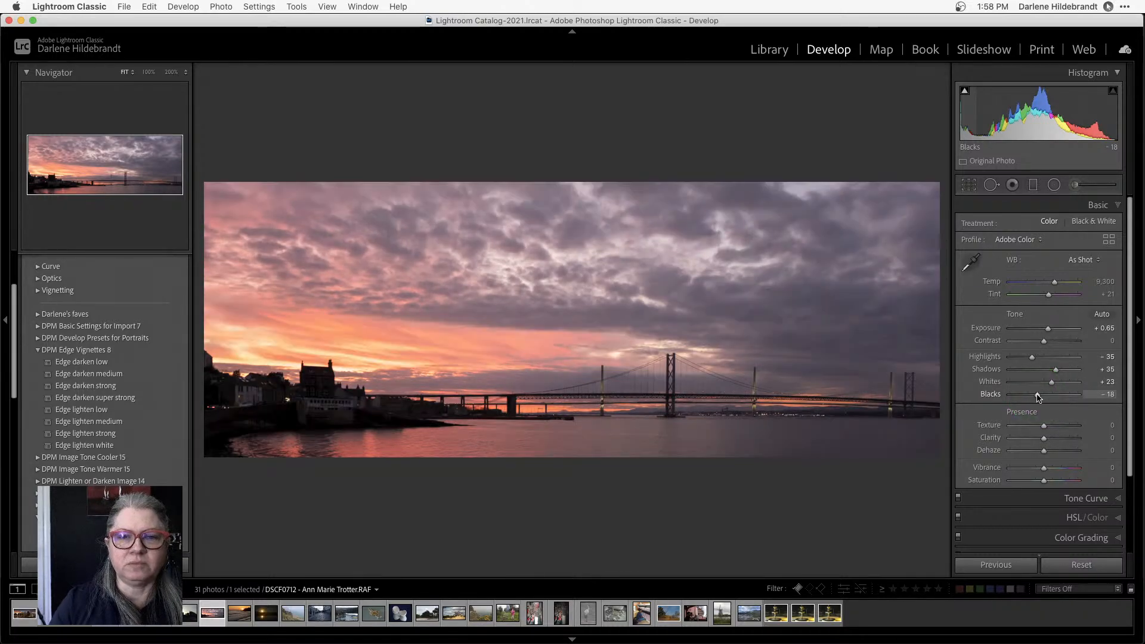
Set the bridge photo's Exposure to +0.45 and compare the before and after versions
double_click(991, 329)
left_click_drag(1042, 328, 1045, 329)
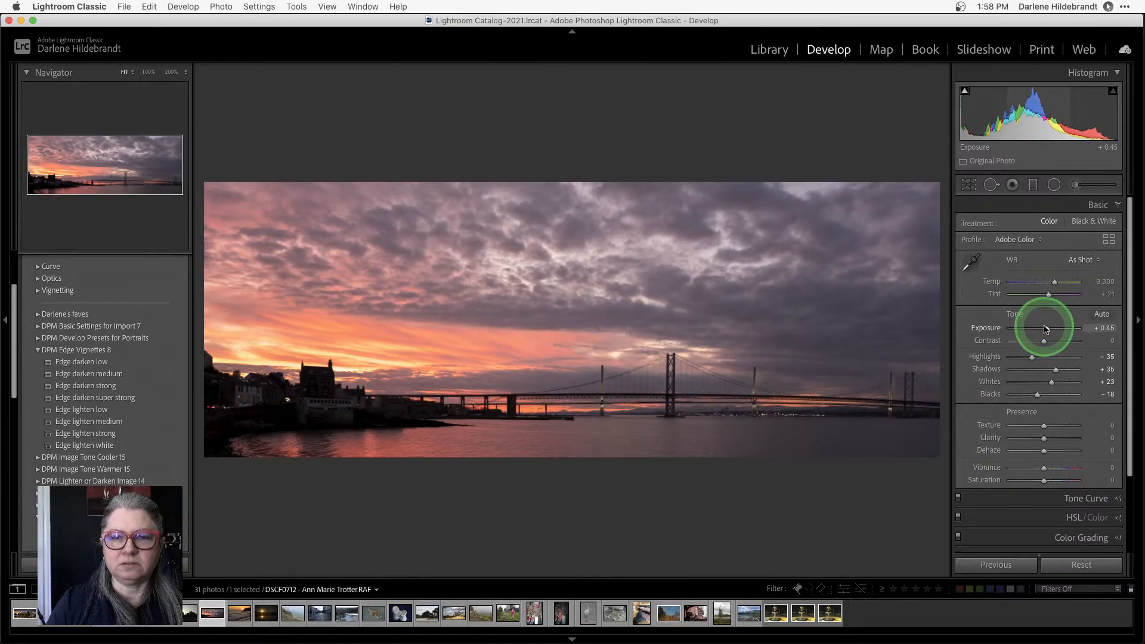
key("backslash")
key("backslash")
key("backslash")
key("backslash")
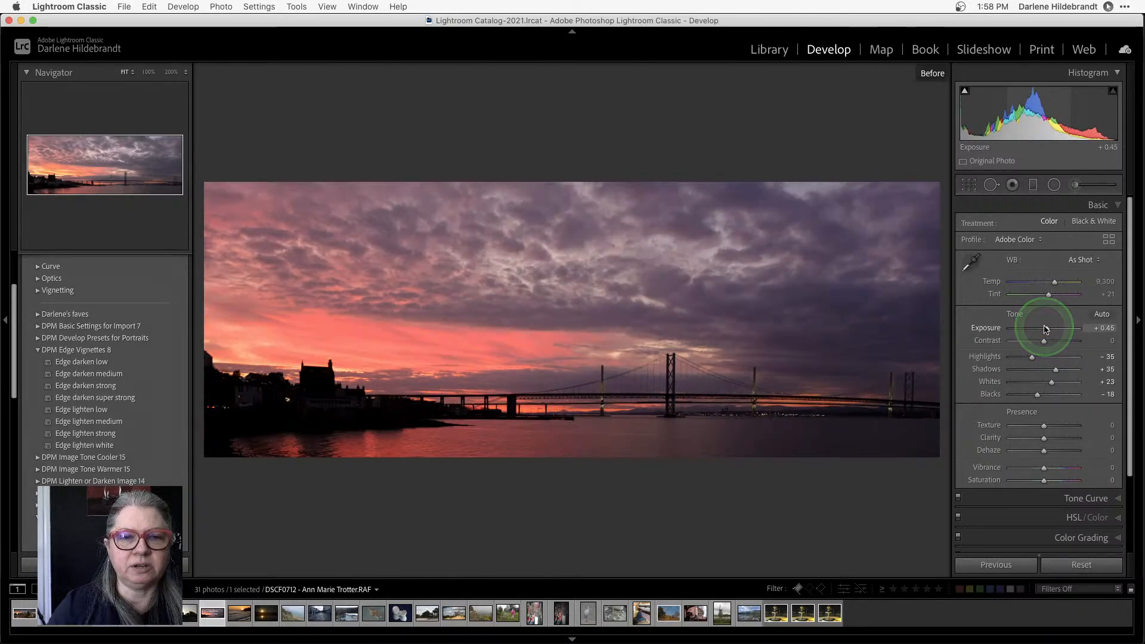
Set the bridge photo's Highlights to −34 and check the edit against the before version again
mouse_move(1032, 357)
left_mouse_down()
mouse_move(1022, 360)
mouse_move(1032, 356)
left_mouse_up()
left_click_drag(1065, 347, 1065, 347)
key("backslash")
key("backslash")
key("backslash")
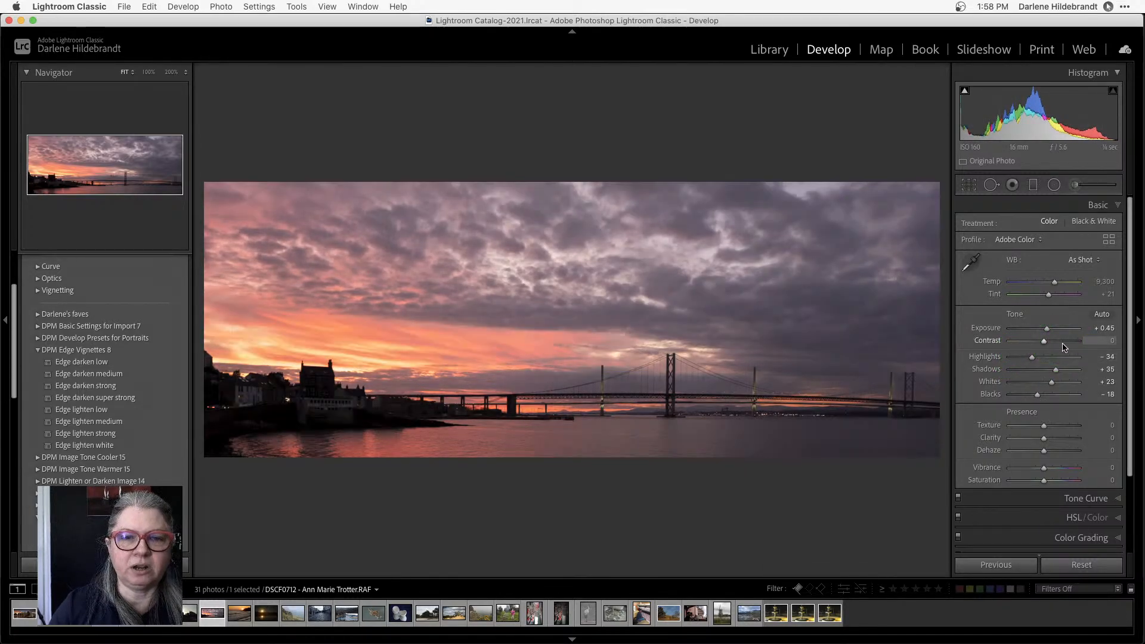
key("backslash")
Set the bridge photo's white balance to Temp 7,389 and Tint +33, and compare it with the before version
left_click_drag(1081, 298, 1046, 286)
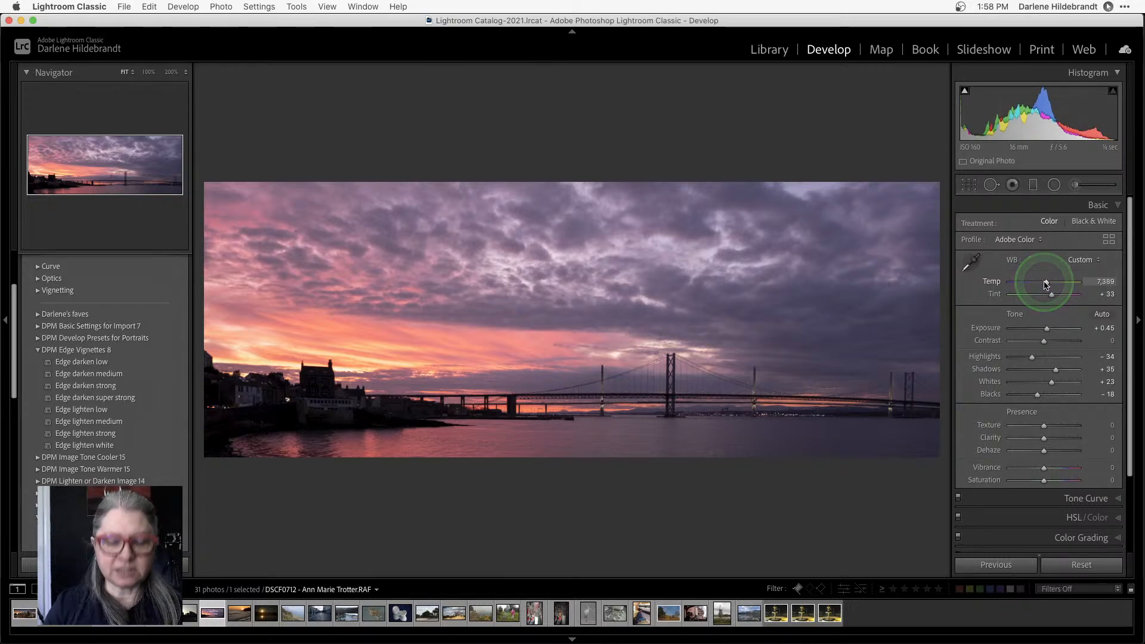
key("backslash")
key("backslash")
key("backslash")
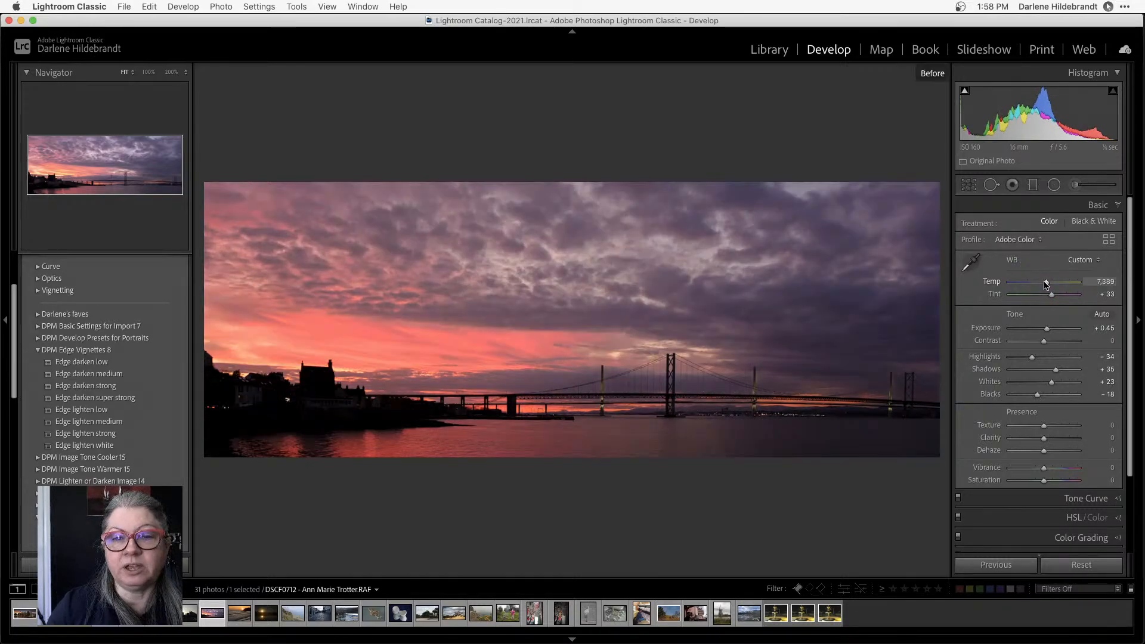
key("backslash")
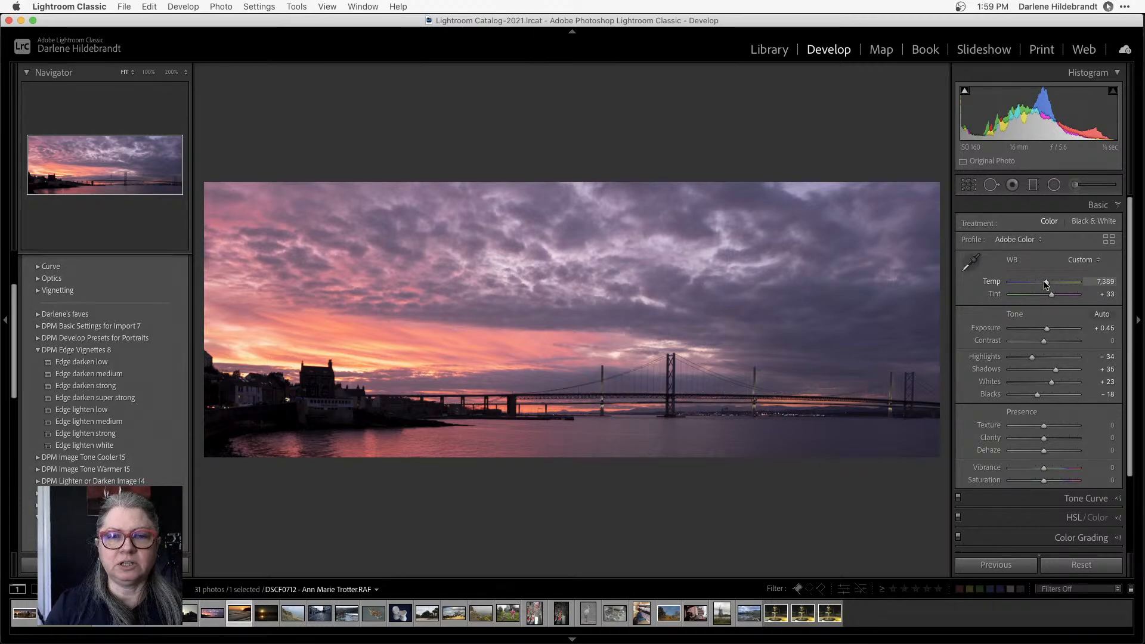
Move on to the next photo, the orange beach sunset JPEG with the dark headland
key("Right")
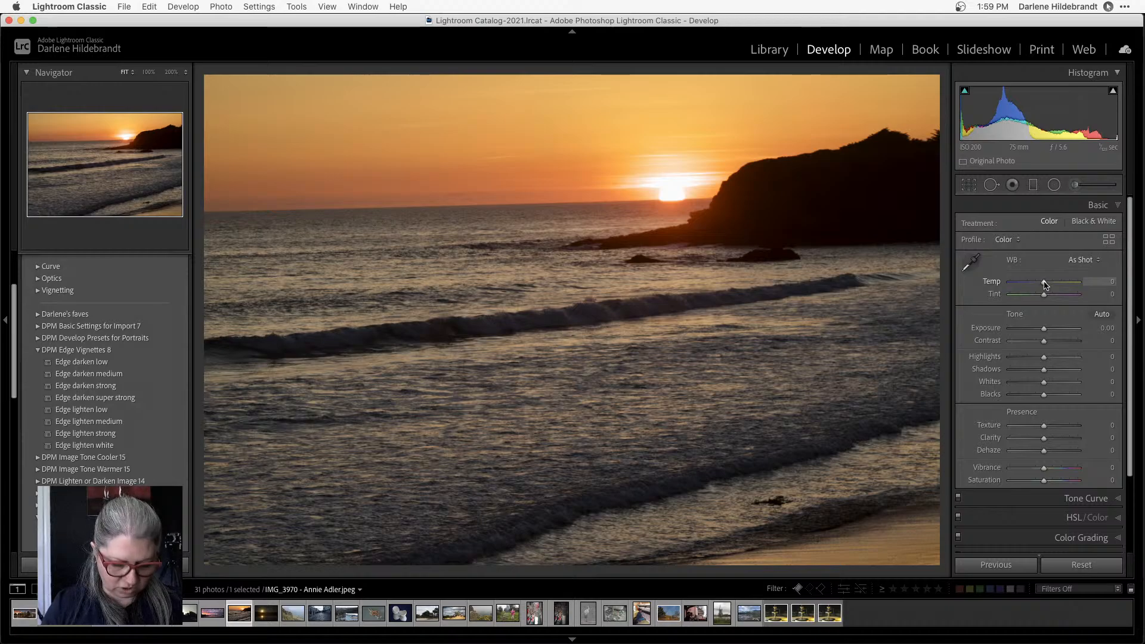
Try auto-straightening the beach sunset photo and fine-tuning the crop rotation to 1.60, and reset the crop
key("r")
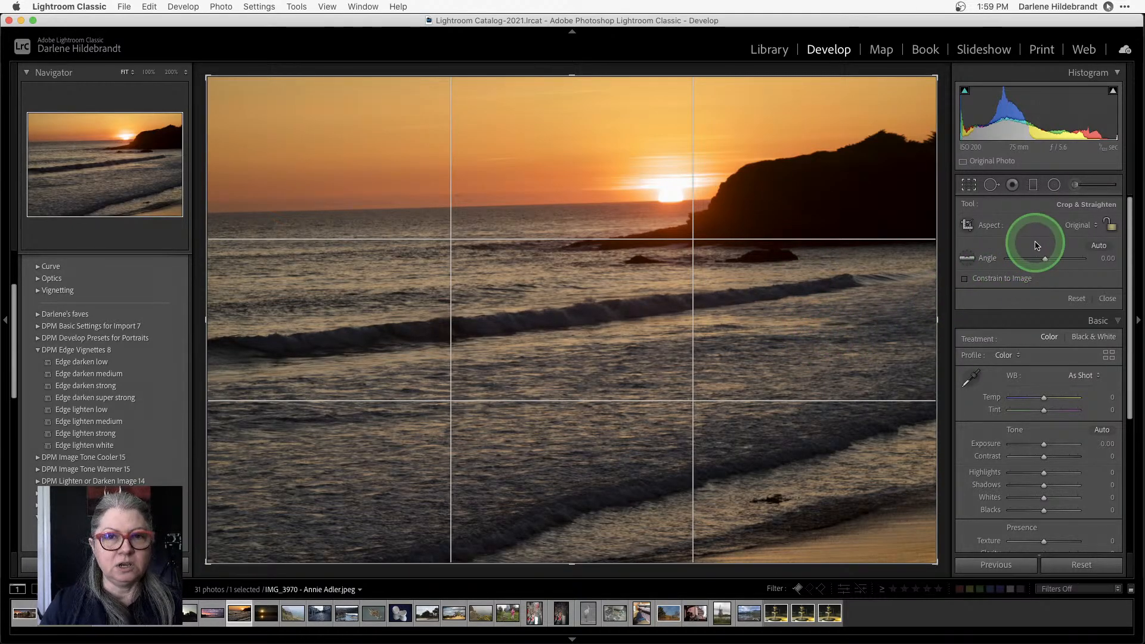
left_click(1098, 246)
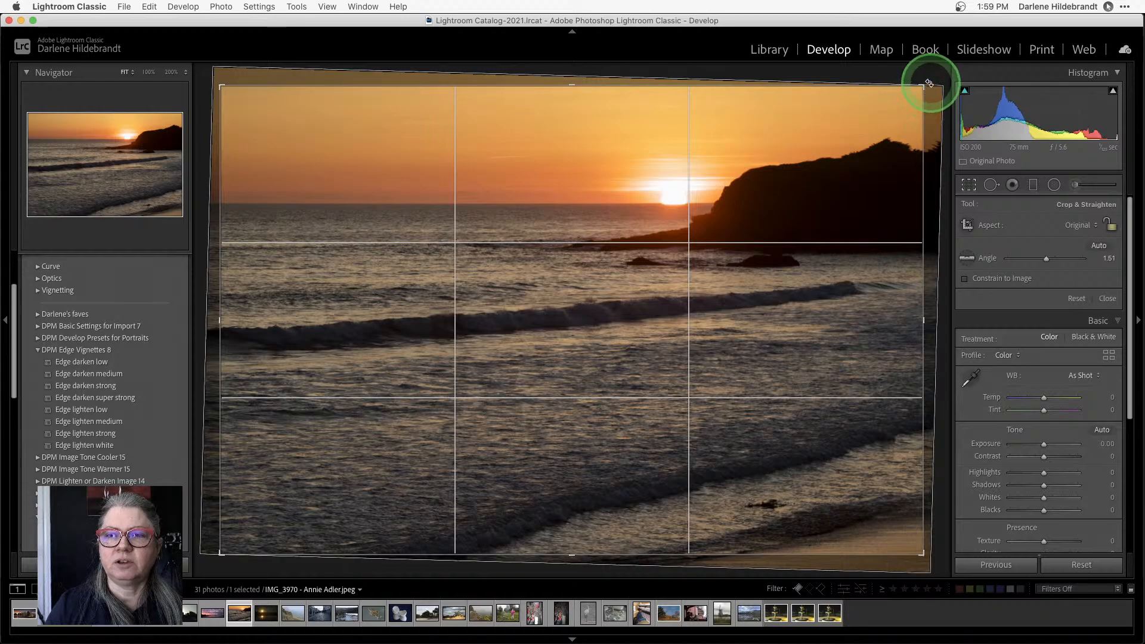
left_click_drag(929, 83, 930, 81)
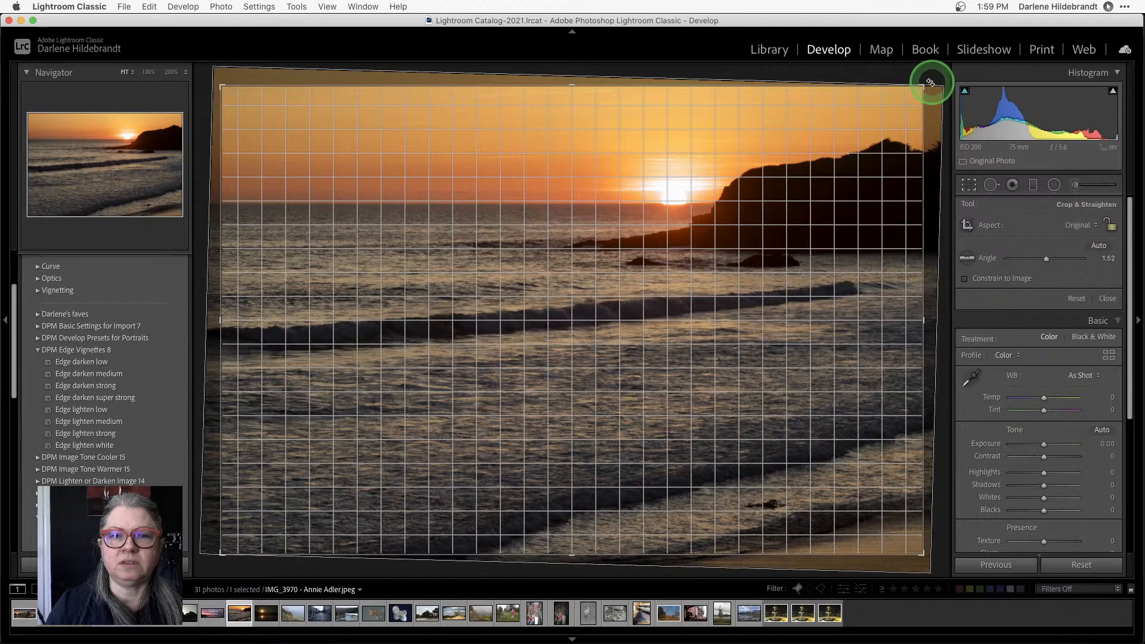
left_click_drag(930, 82, 932, 82)
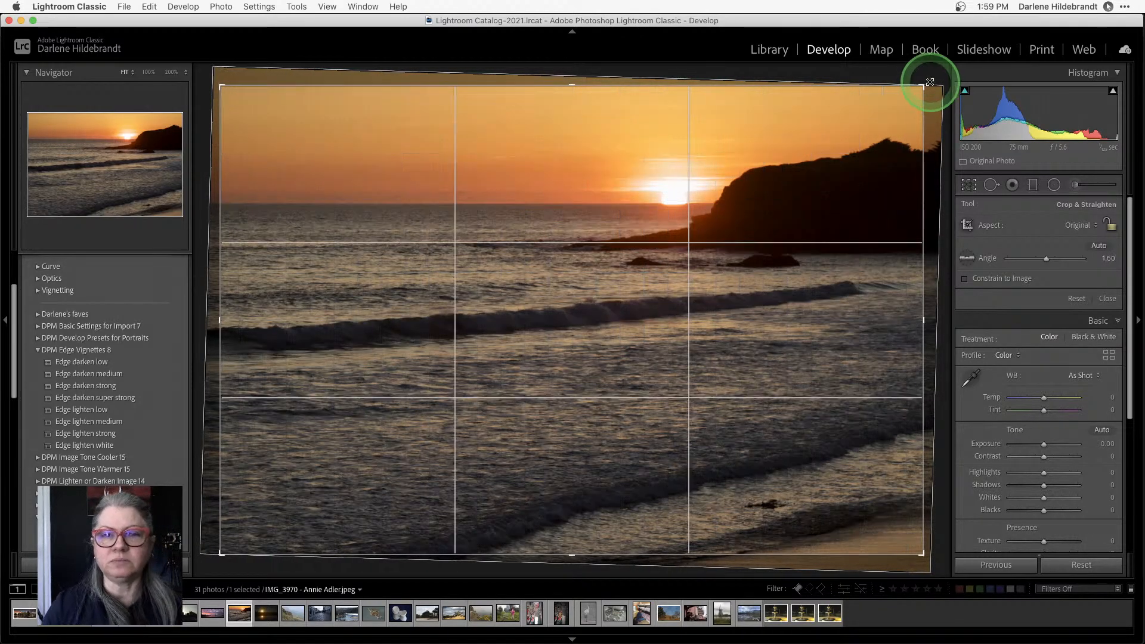
left_click(1076, 299)
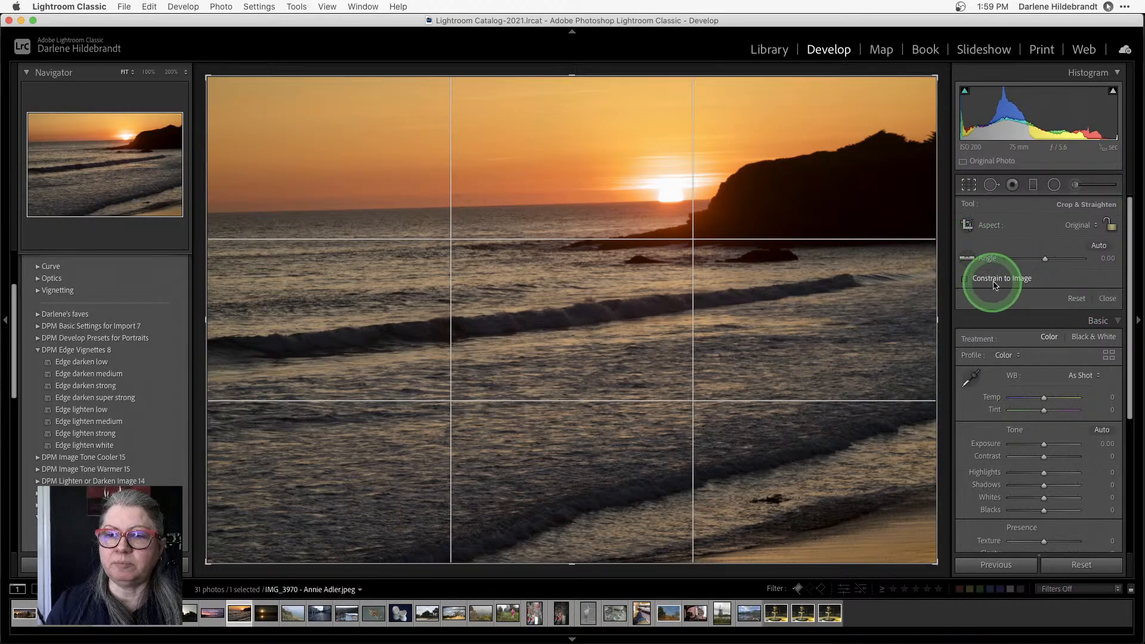
Try straightening the beach photo by tracing the horizon up to the headland with the Straighten tool, and reset the crop
left_click(967, 258)
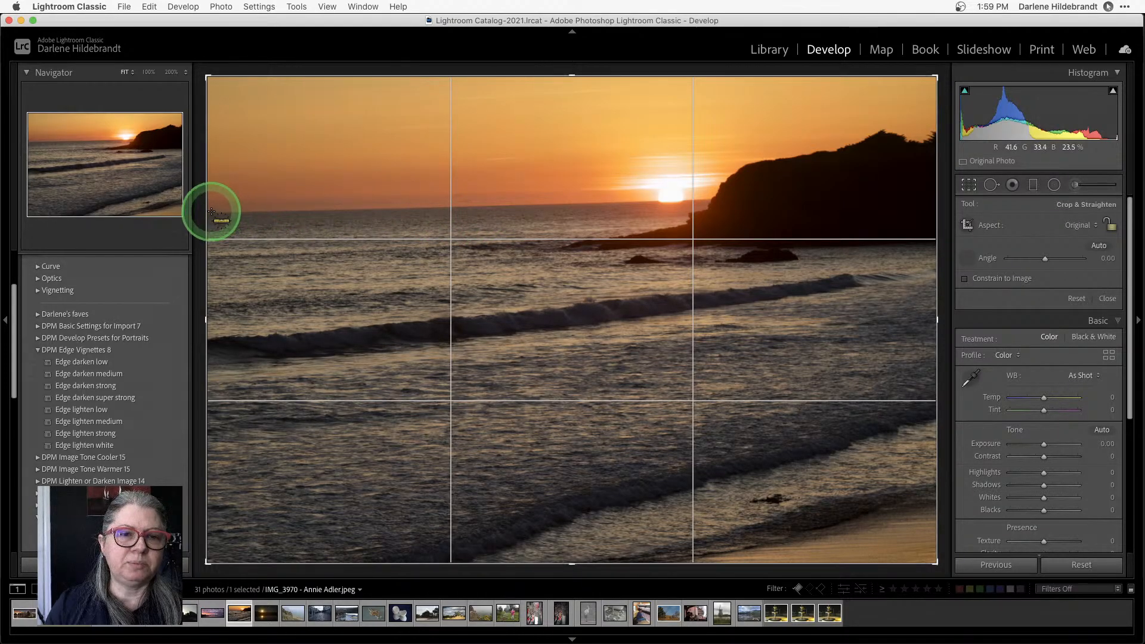
left_click_drag(212, 211, 704, 199)
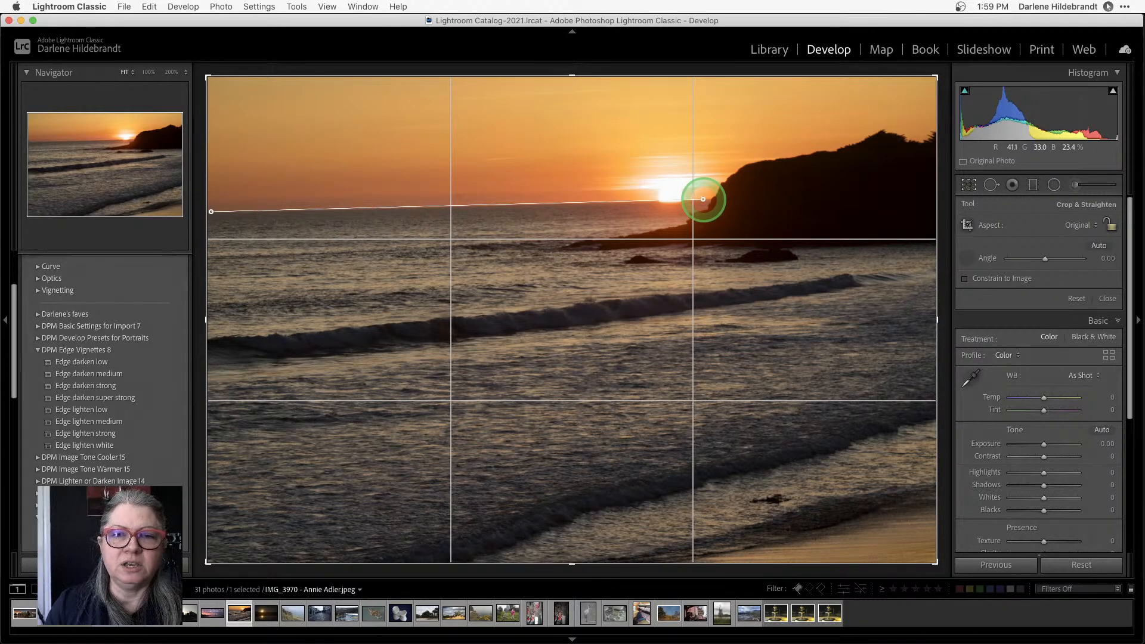
left_click_drag(704, 199, 704, 199)
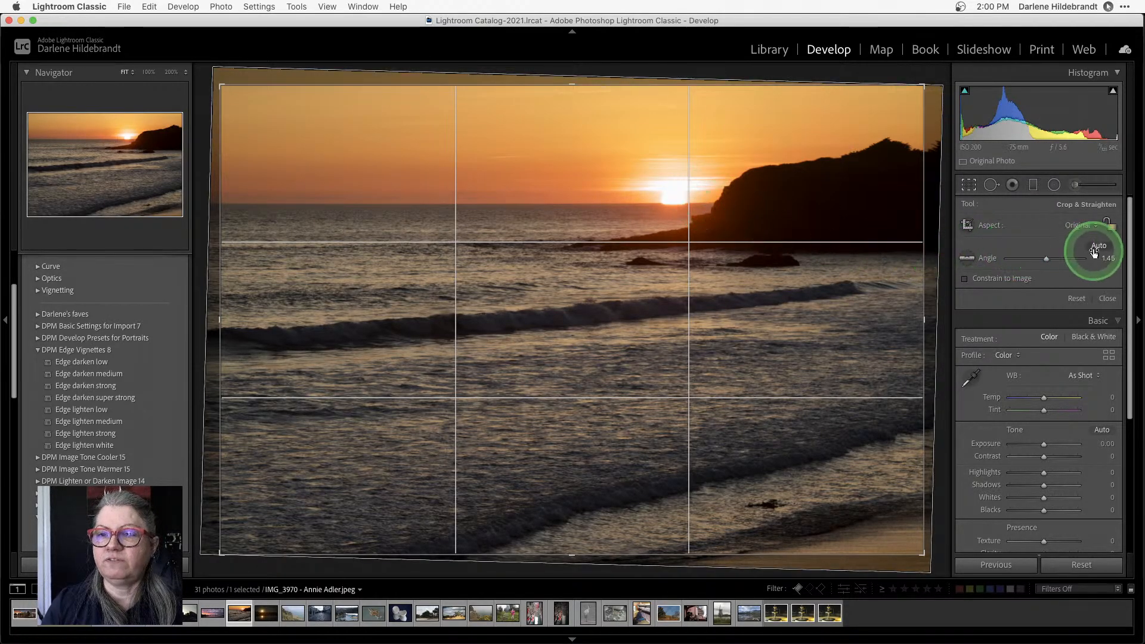
left_click(1074, 298)
key("Return")
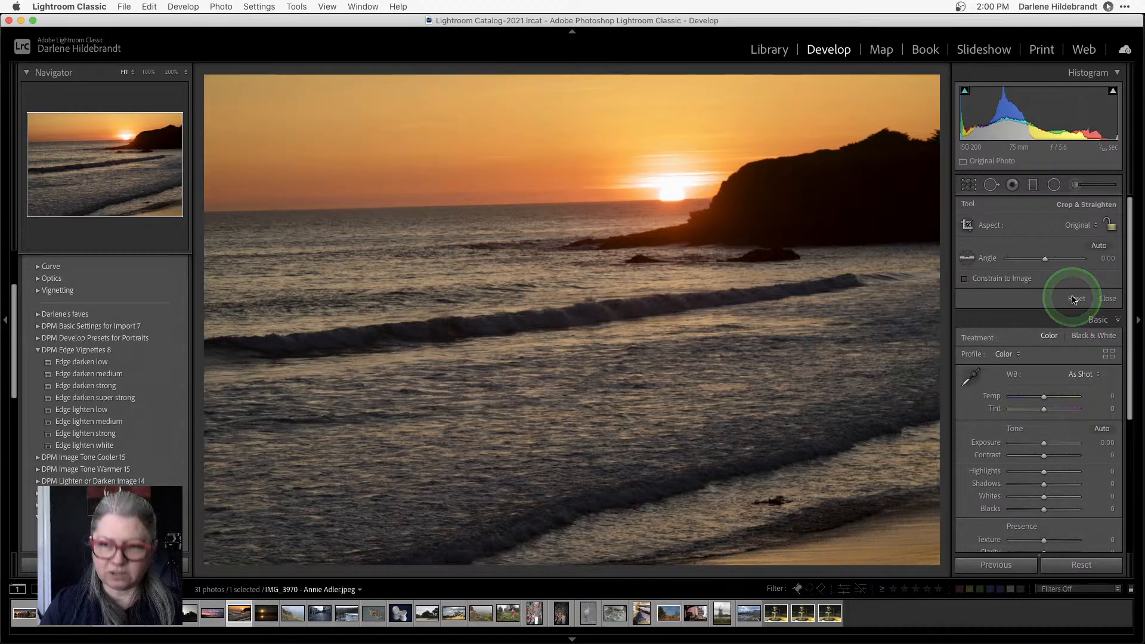
Level the beach photo's horizon with the Upright Level correction and check it against the crop grid
scroll(1075, 298, "down", 5)
left_click(1055, 498)
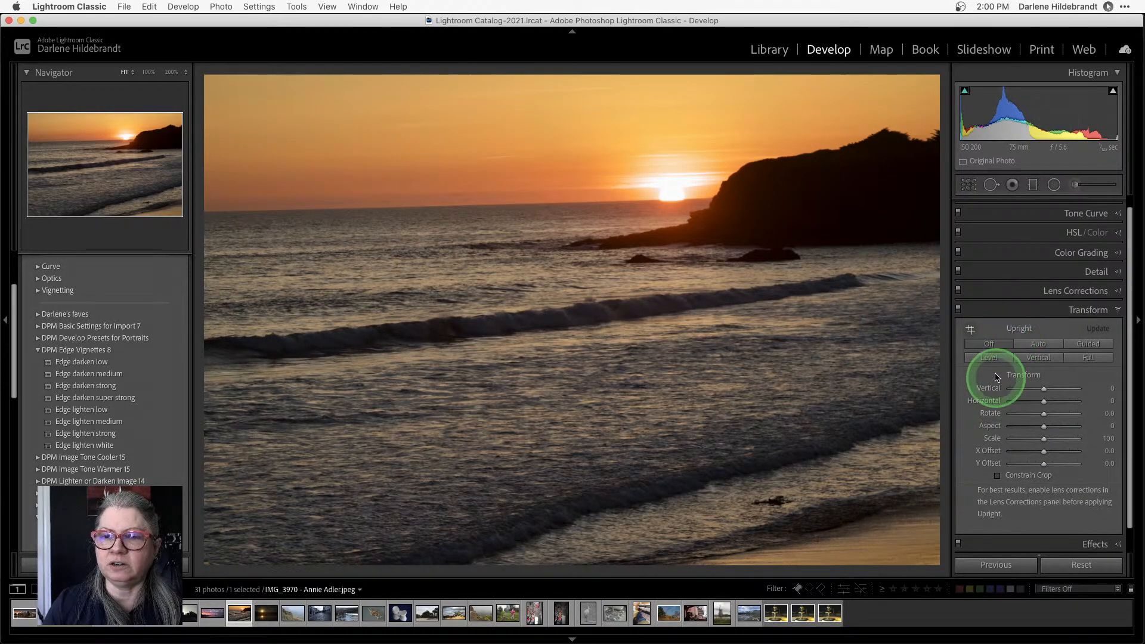
left_click(989, 358)
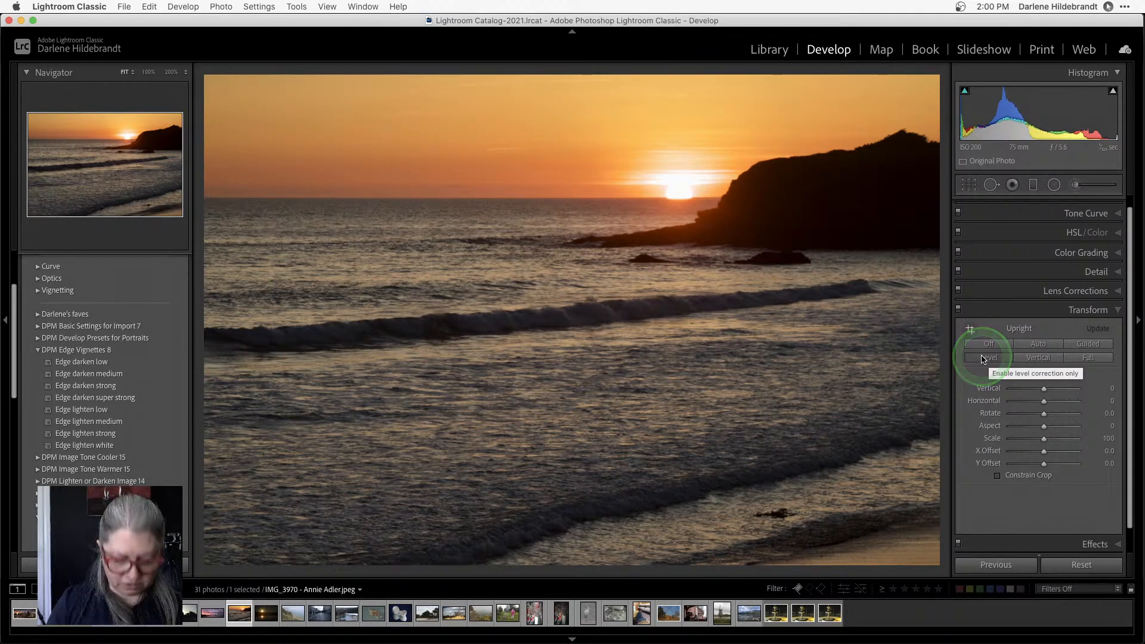
key("r")
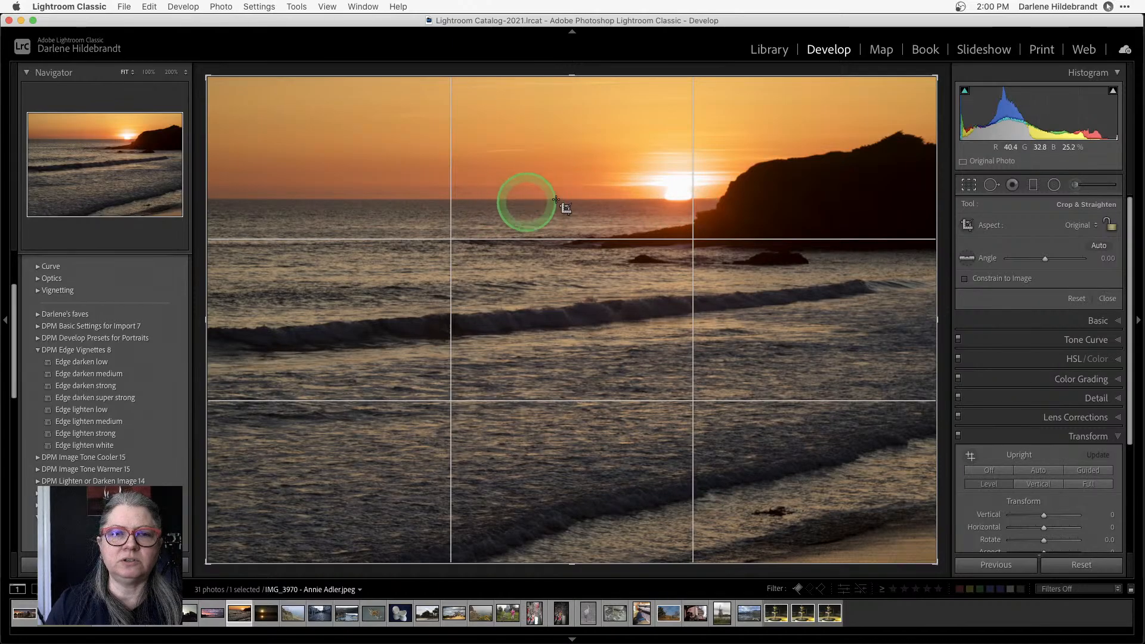
key("r")
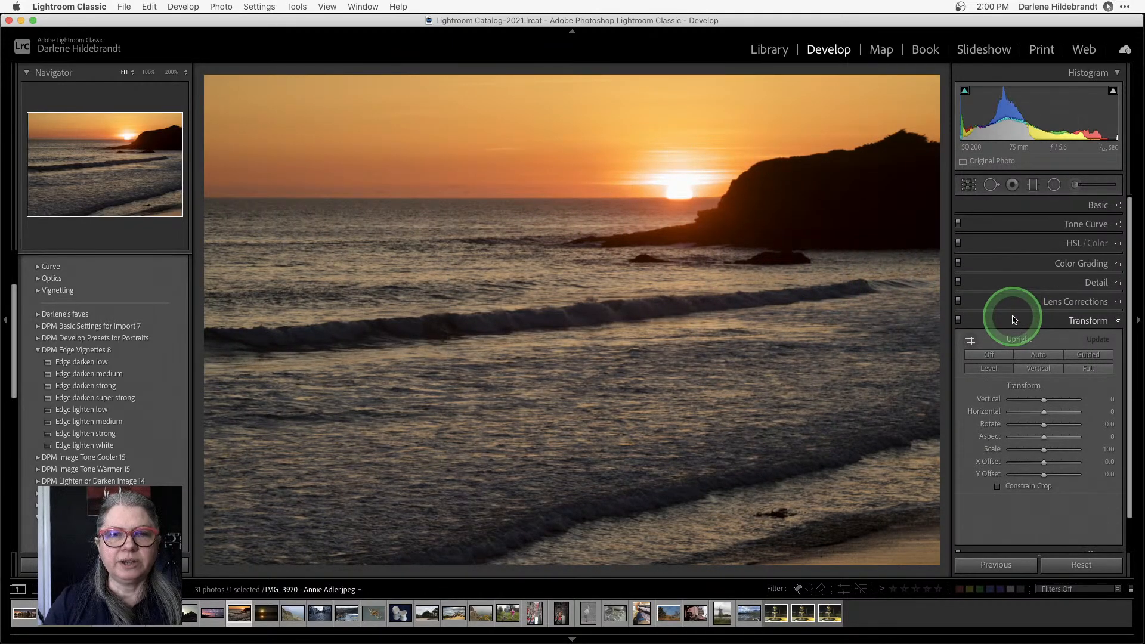
Crop off the lower part of the beach photo, removing the sand and nearest wave to leave a wide panorama
key("r")
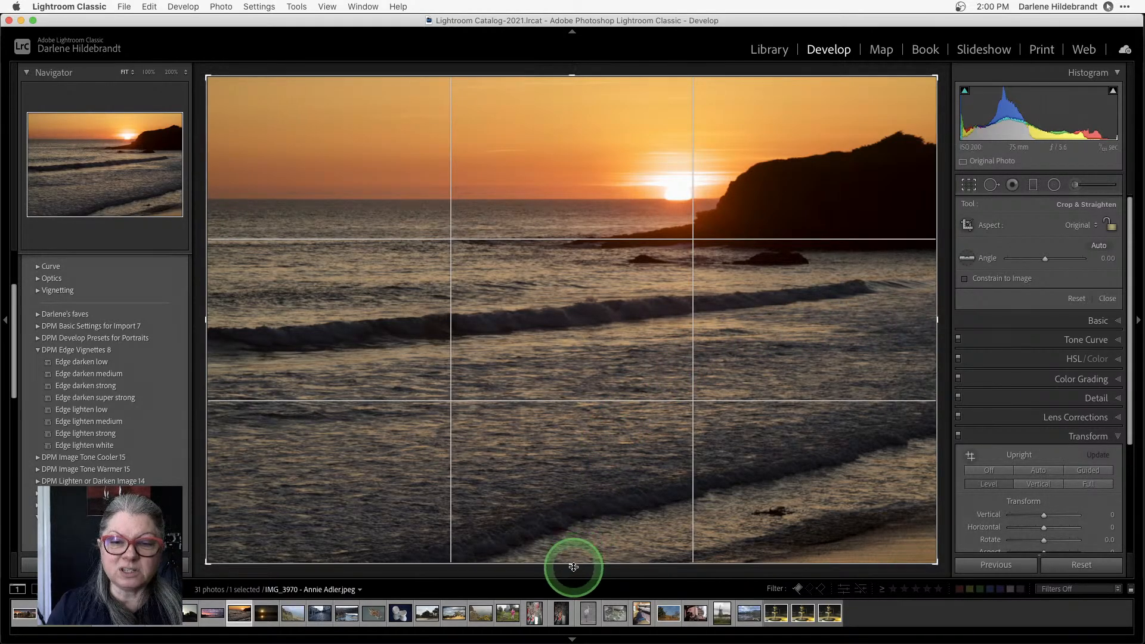
left_click_drag(573, 566, 576, 496)
key("Return")
key("r")
key("Return")
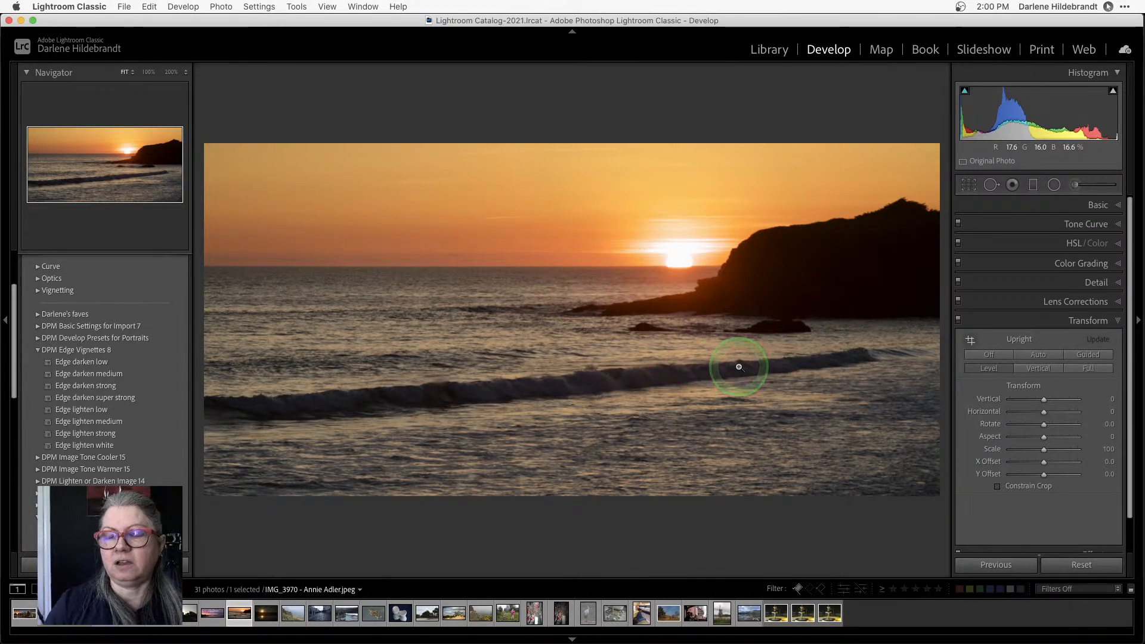
Preview the highlight clipping around the sun in the beach photo using the Highlights clipping mask
left_click(1079, 206)
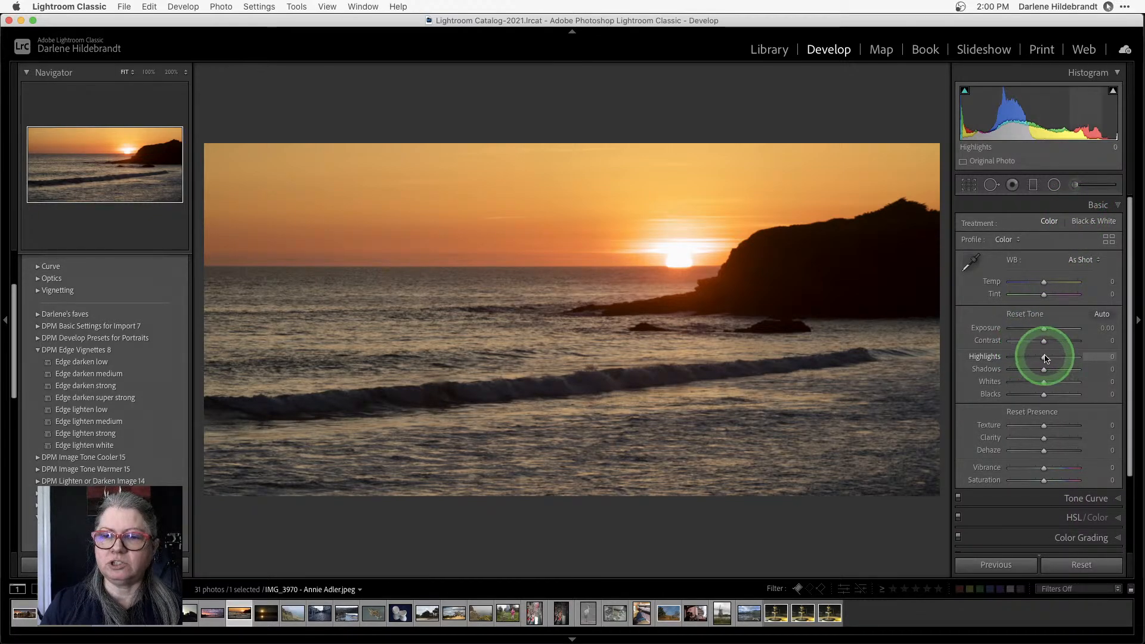
left_click(1045, 358, "alt")
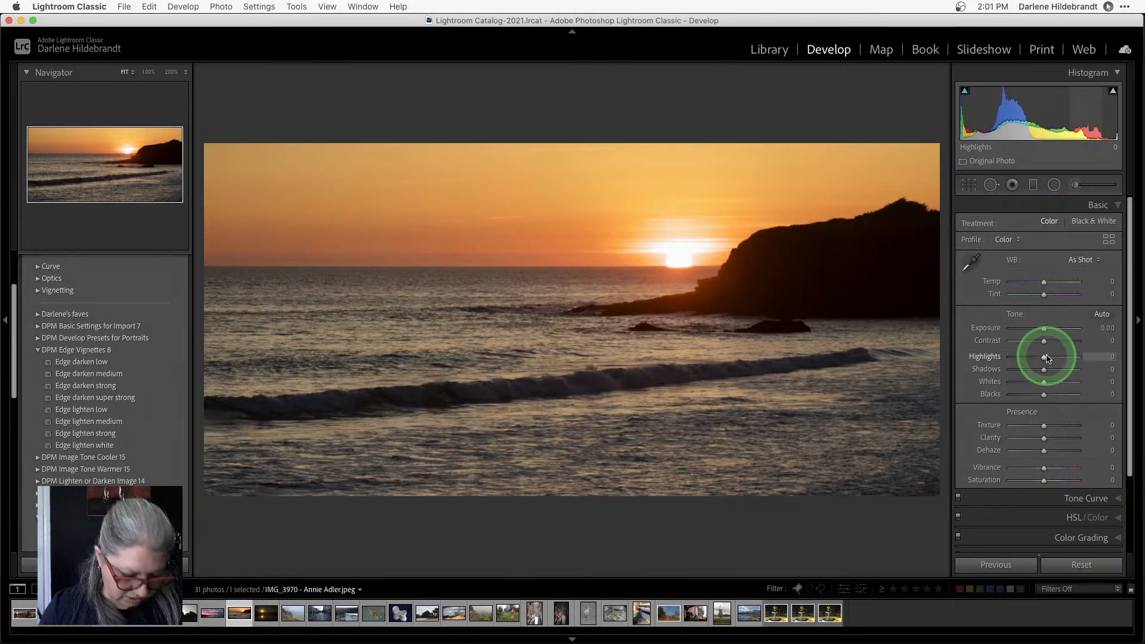
left_click(1046, 358, "alt")
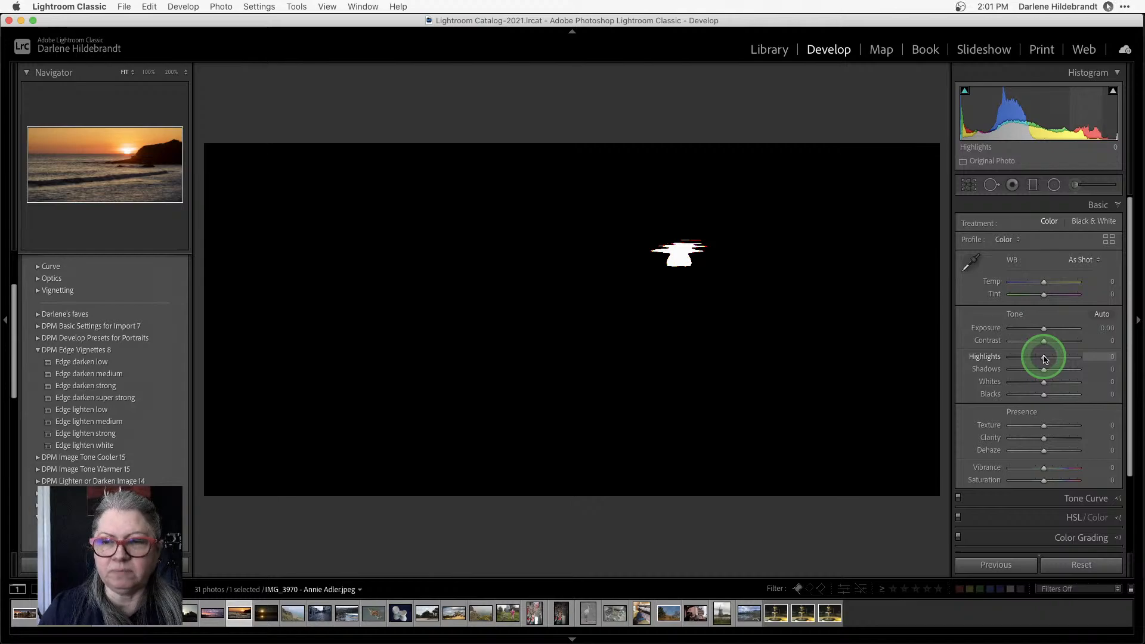
Try Highlights at −50 and −100 on the beach sunset, and reset Highlights to its default
left_click_drag(1045, 359, 1027, 357)
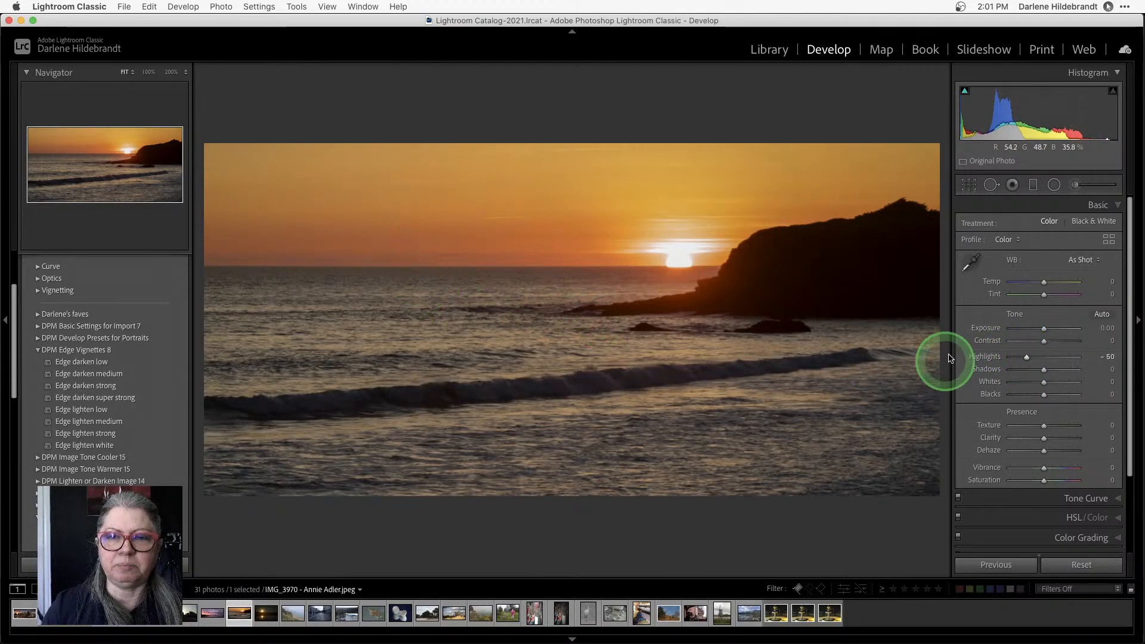
left_click_drag(1026, 356, 1042, 358)
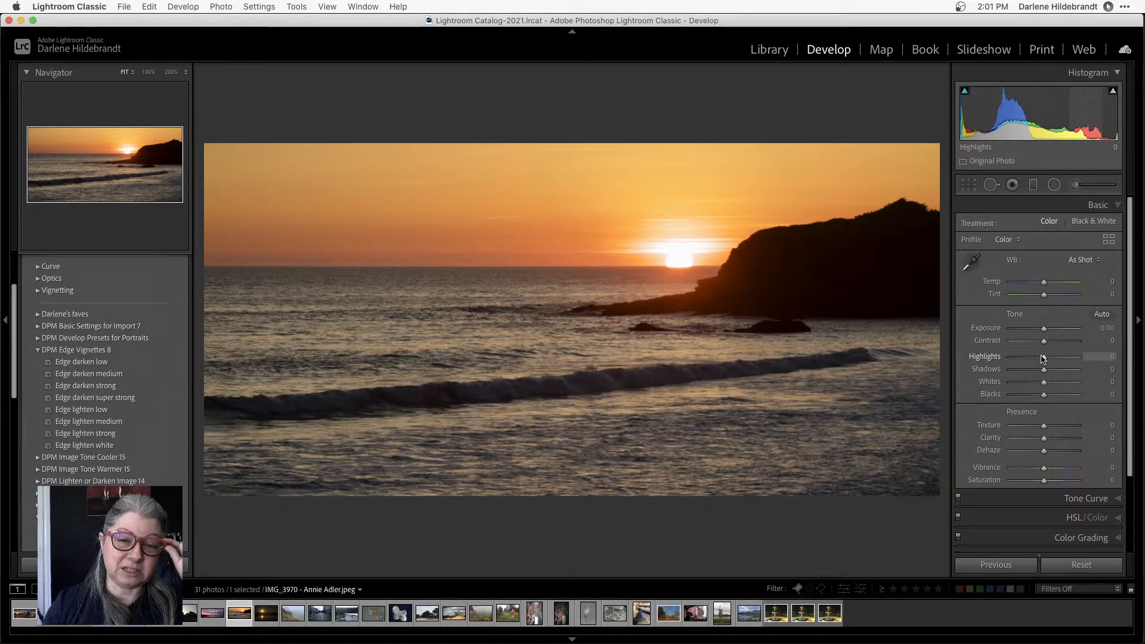
left_click_drag(1007, 361, 1025, 358)
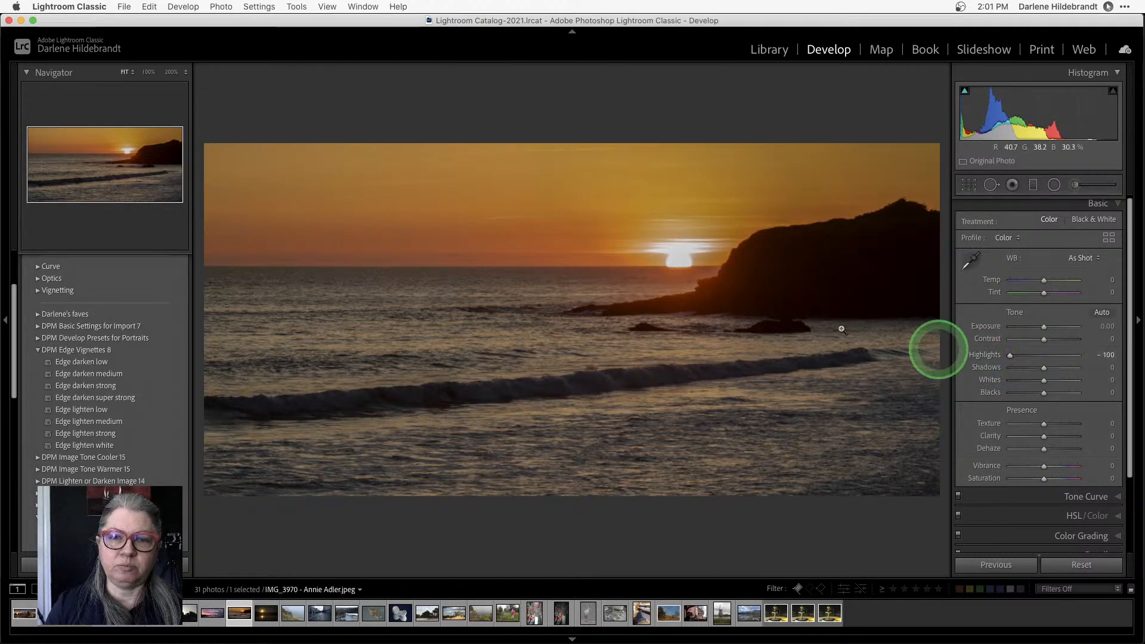
left_click(988, 355)
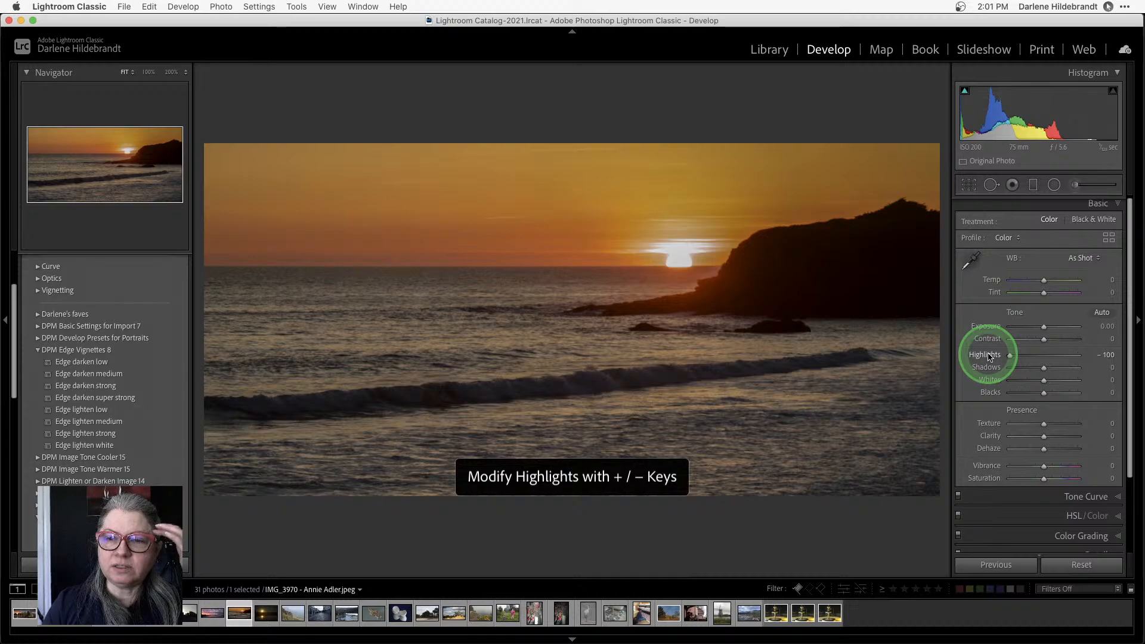
double_click(988, 356)
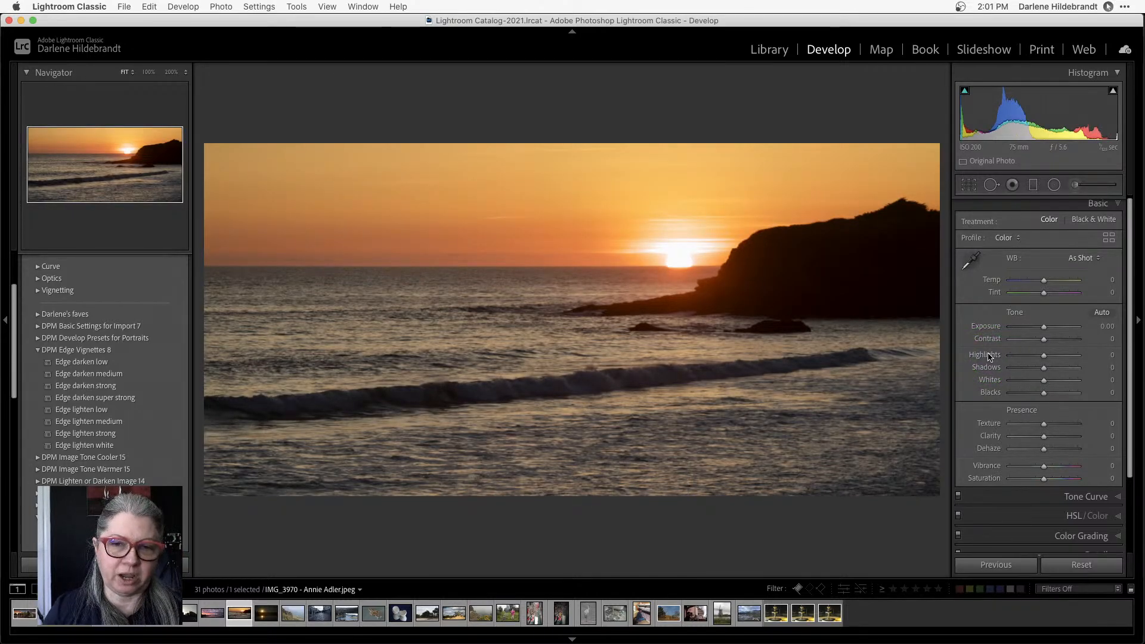
Preview the shadow clipping in the headland and rocks using the Blacks clipping mask
left_click(1044, 393, "alt")
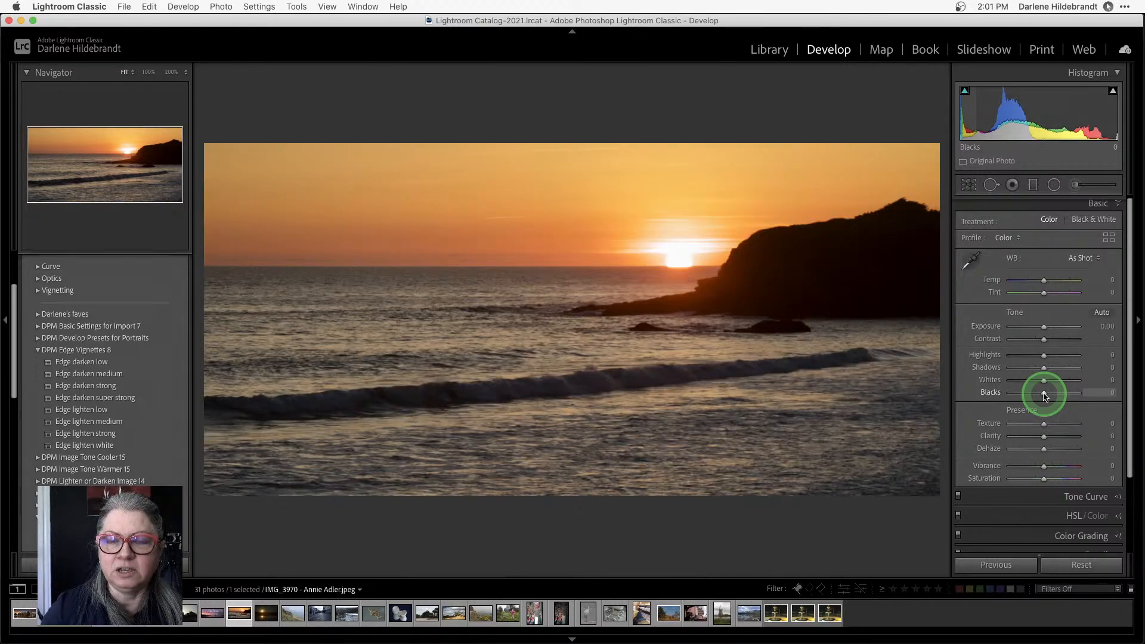
left_click(1045, 393, "alt")
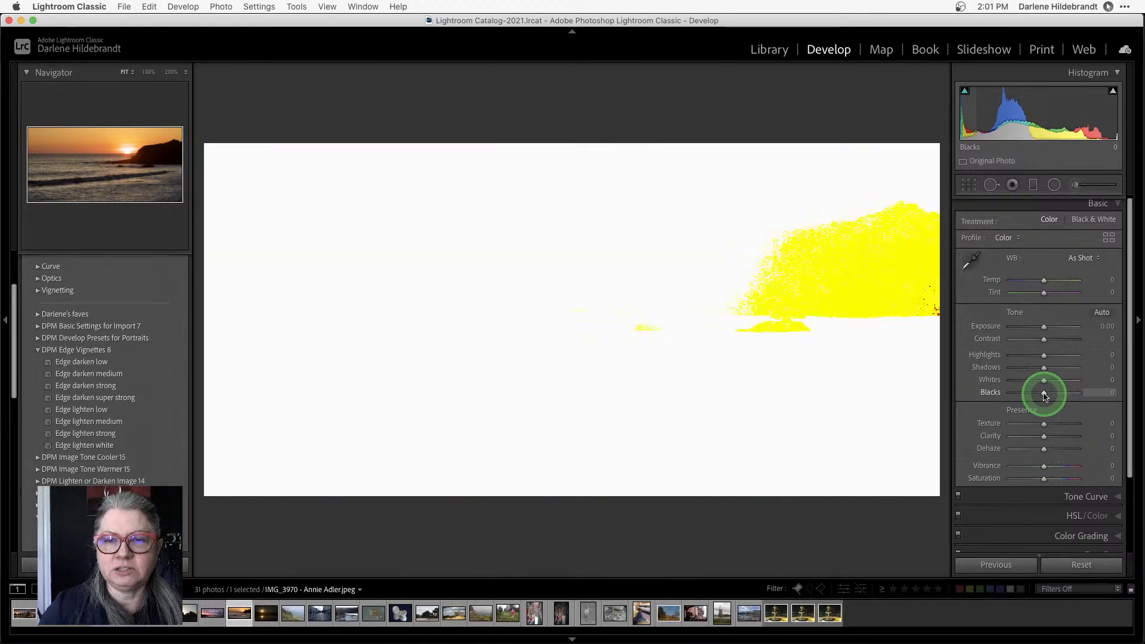
Set the beach sunset's Blacks to −36, Temp to +8 and Tint to −7, and compare the edit with the original
left_click_drag(1044, 395, 1031, 393)
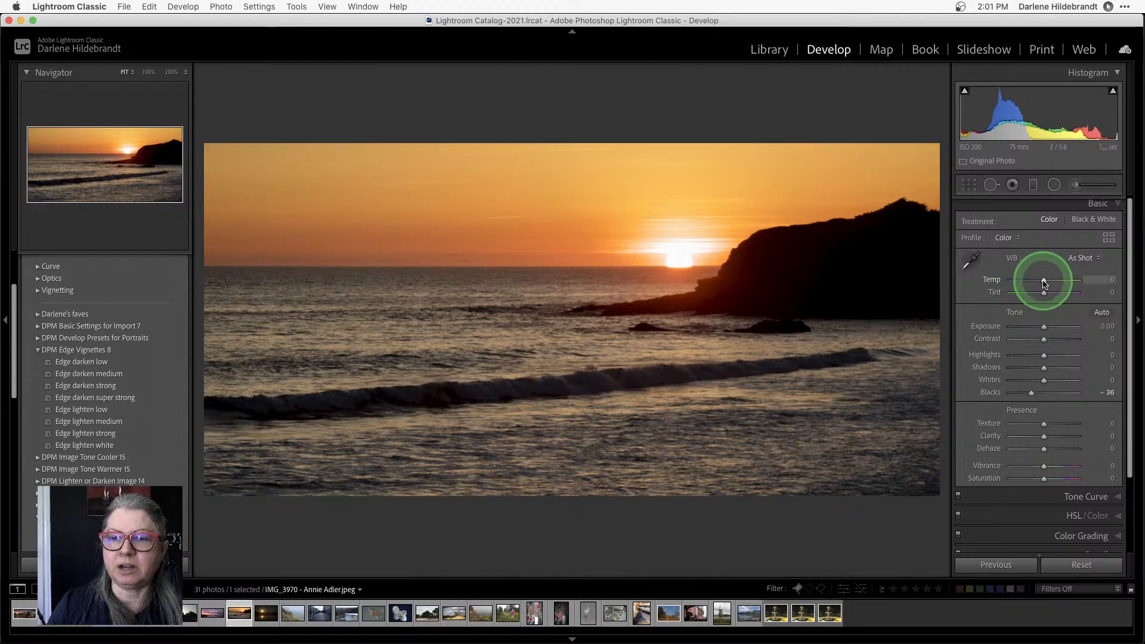
left_click_drag(1044, 282, 1046, 284)
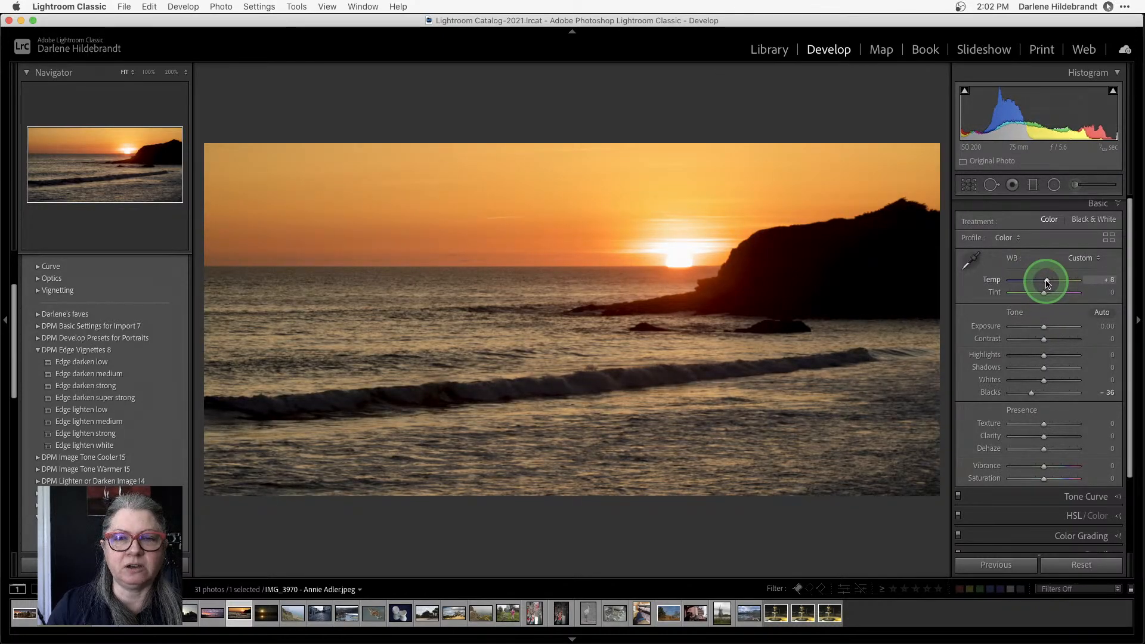
left_click_drag(1047, 292, 1044, 294)
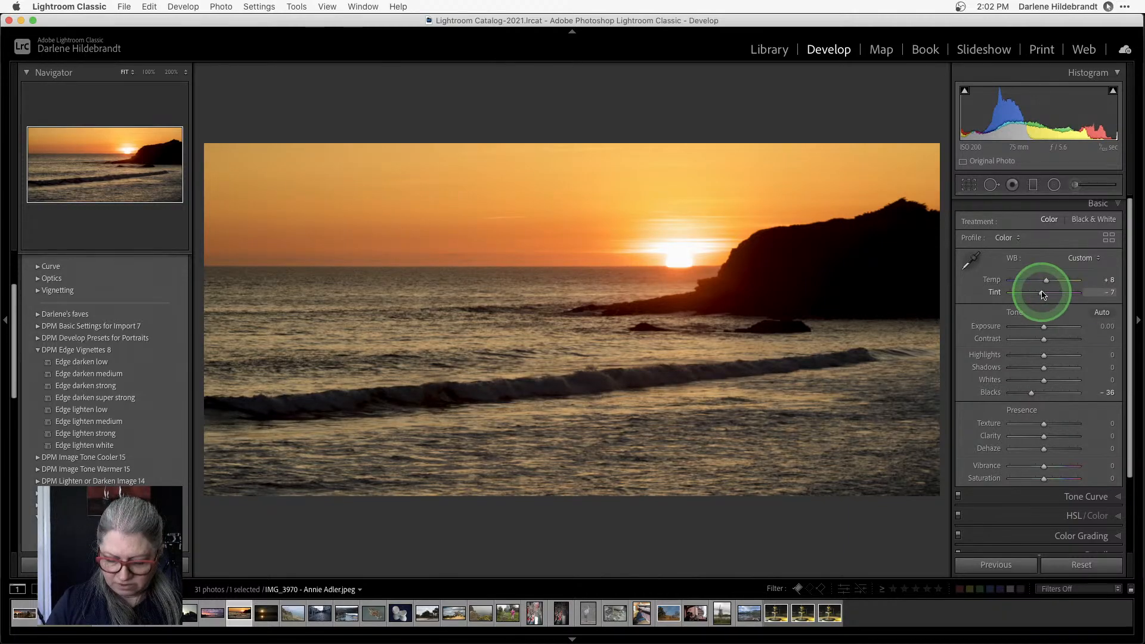
key("backslash")
key("backslash")
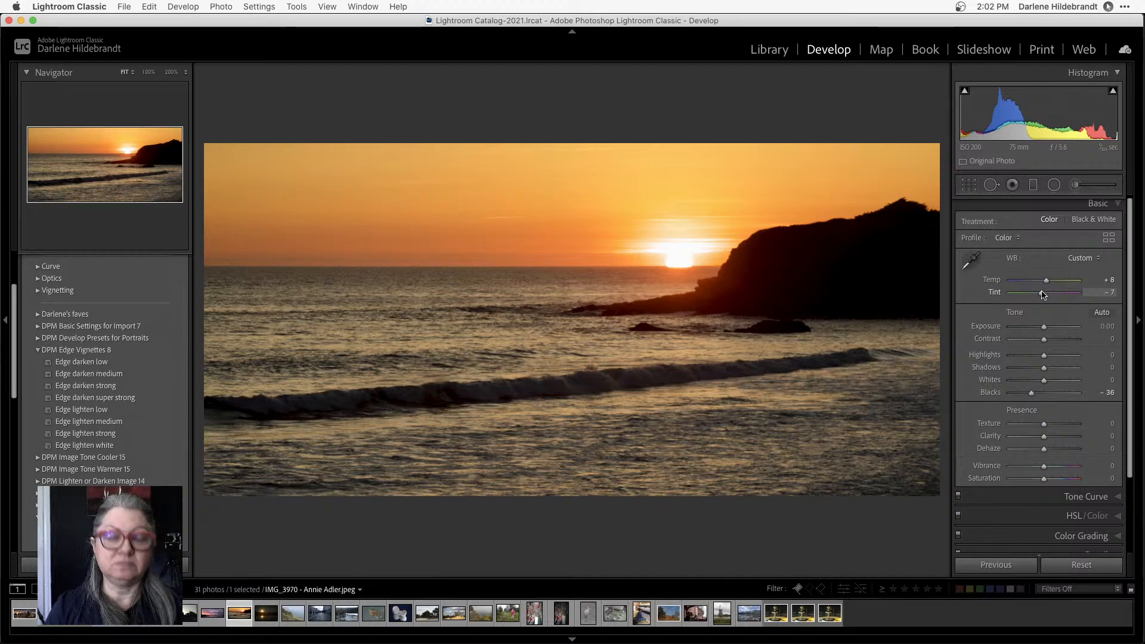
Open the dark lake sunset that follows the beach photo for developing and check its exposure settings
key("g")
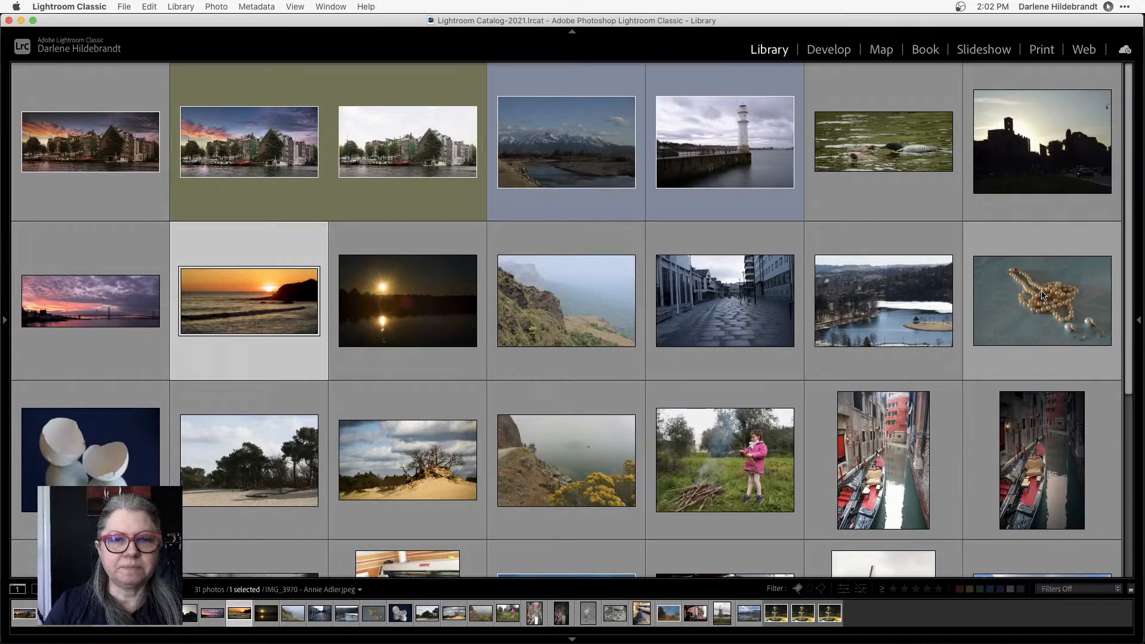
key("Right")
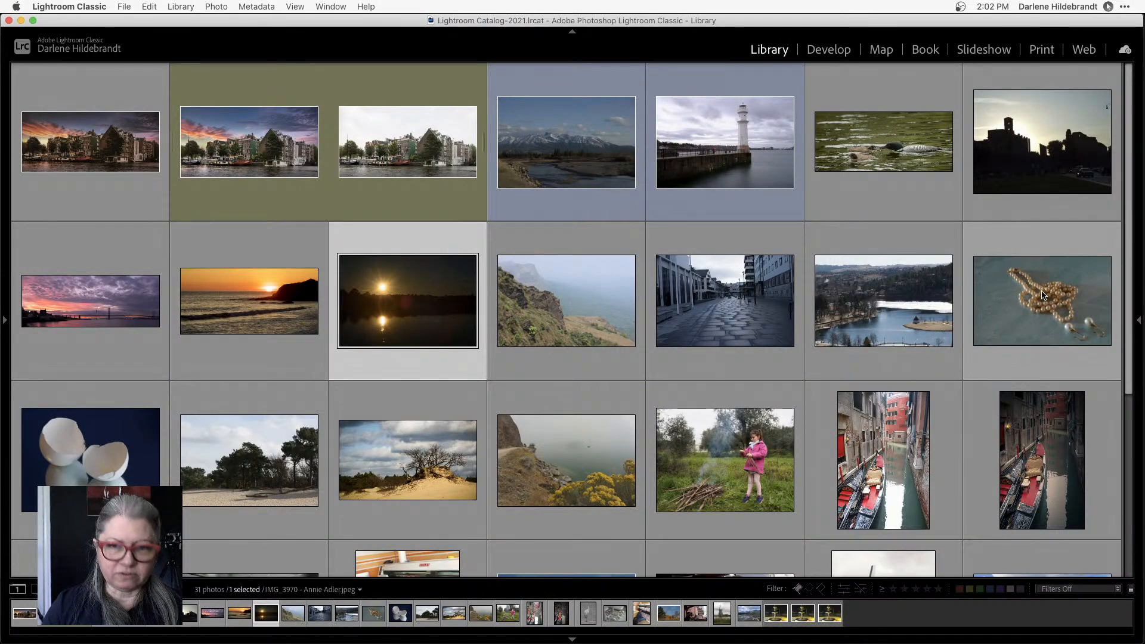
key("d")
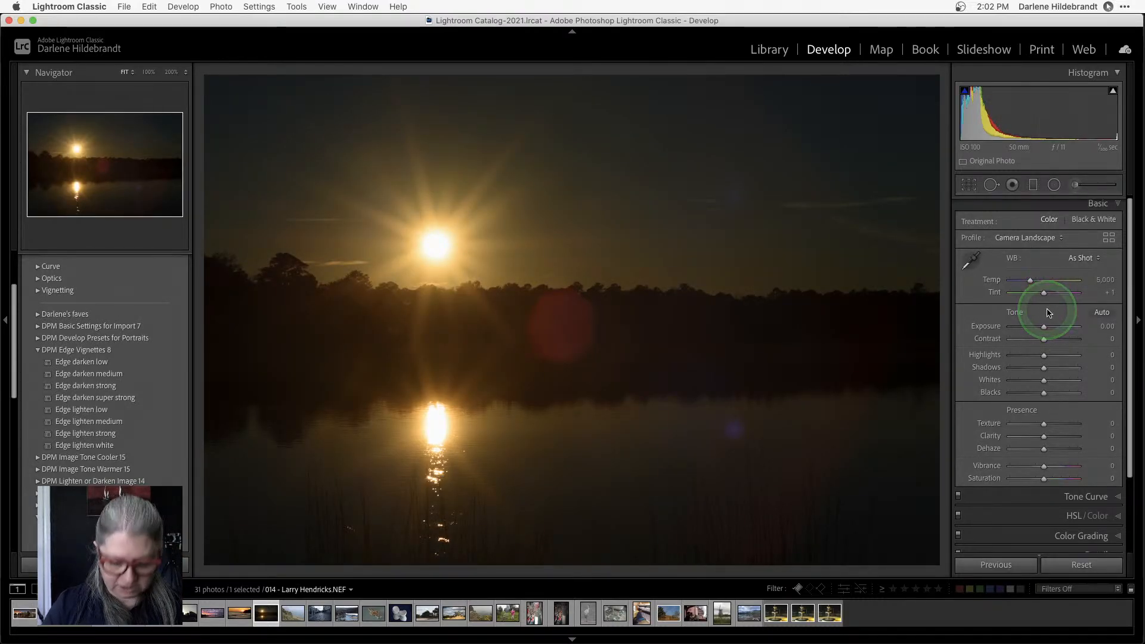
key("i")
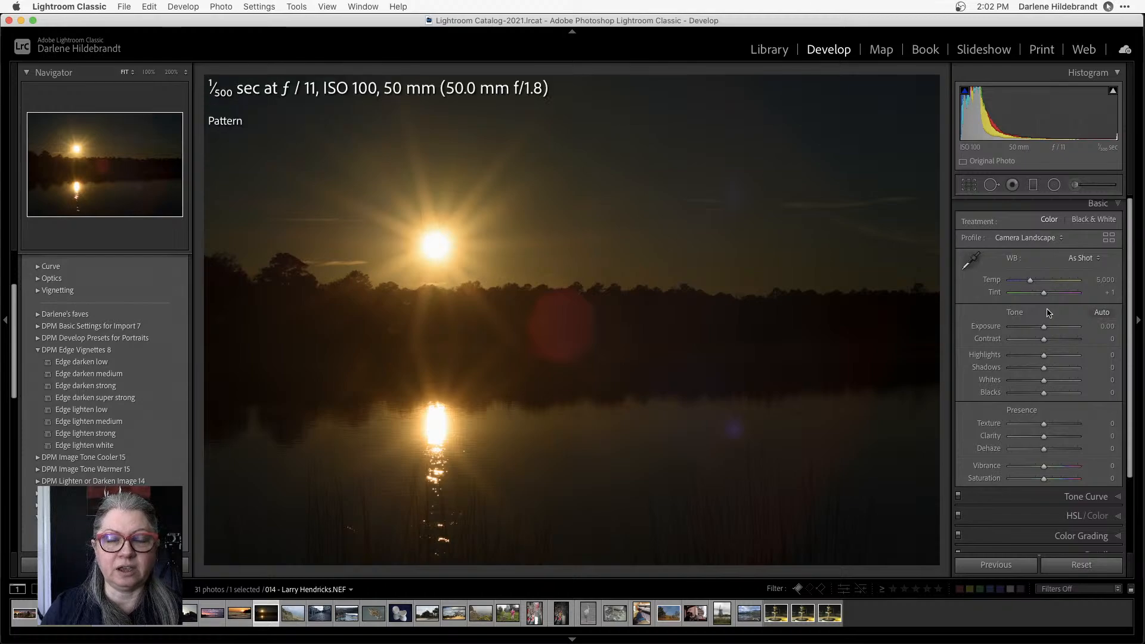
key("i")
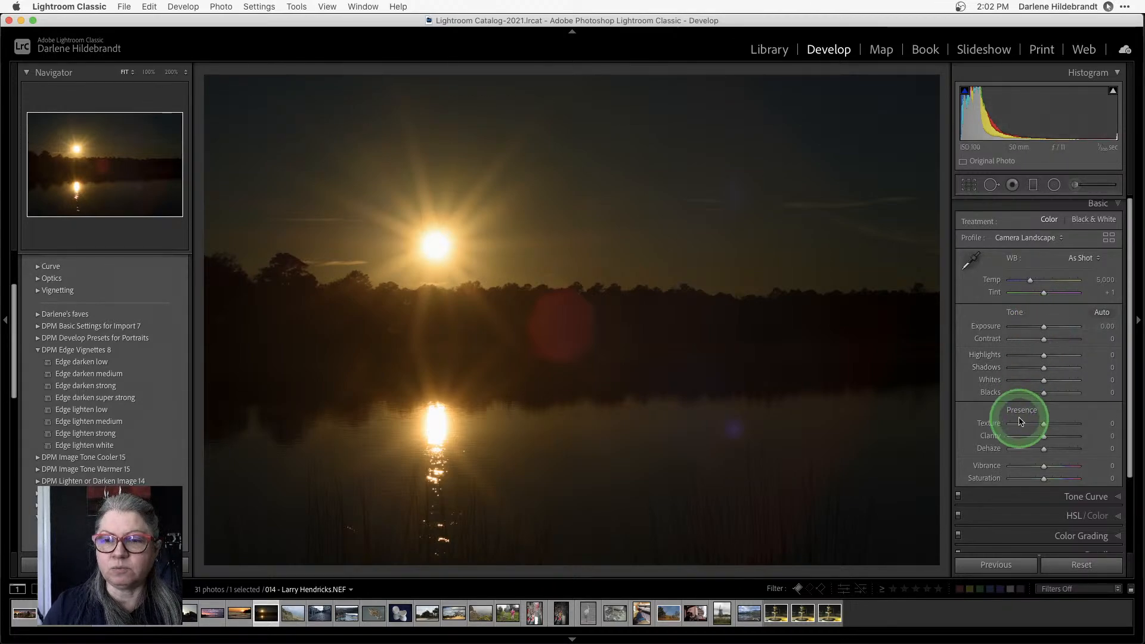
Try brightening the lake sunset with Highlights at −100, Shadows at +100 and Exposure at +2.35
left_click_drag(1027, 355, 1076, 367)
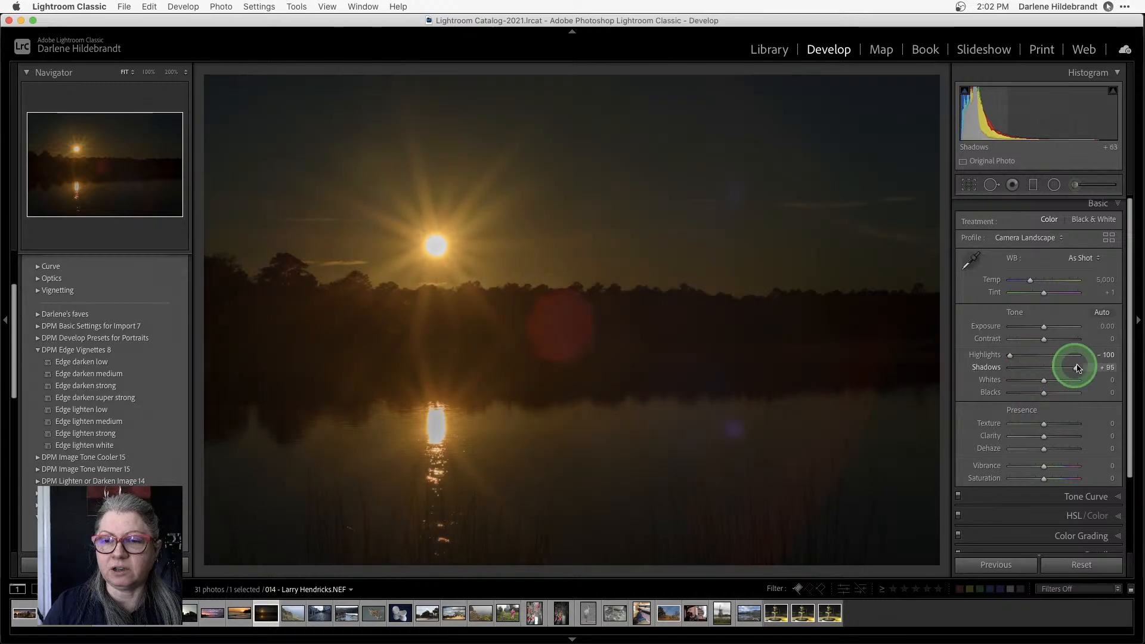
left_click_drag(1044, 328, 1059, 327)
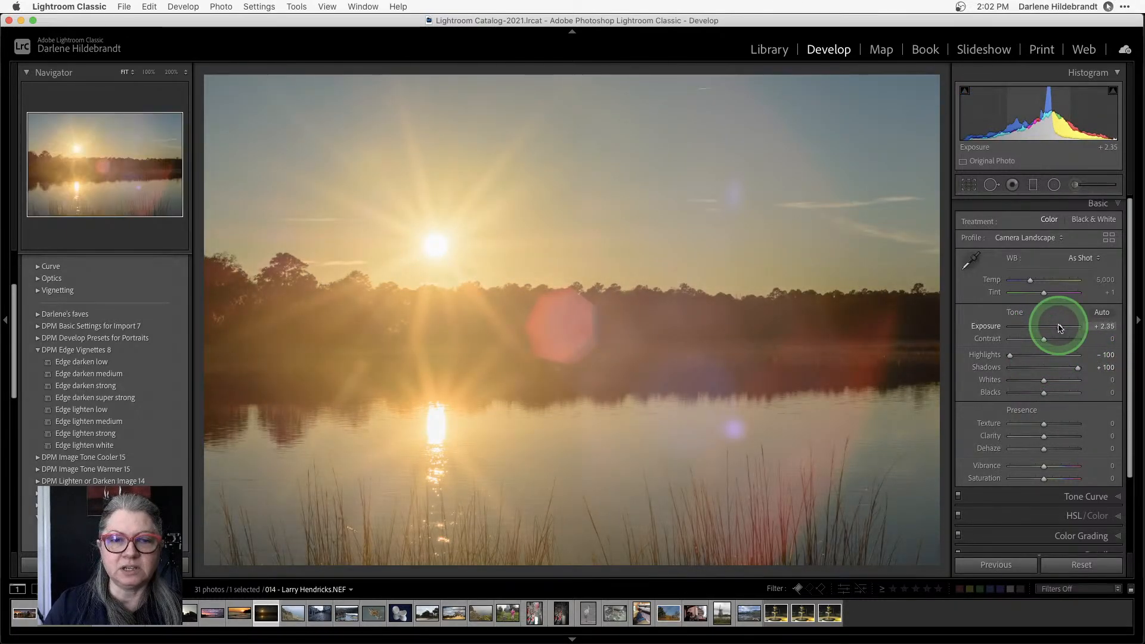
Examine the noise in the sky and treeline at 200%, and review the photo's shutter, aperture, ISO and lens details
left_click(672, 322)
left_click_drag(663, 178, 690, 394)
left_click_drag(705, 235, 696, 359)
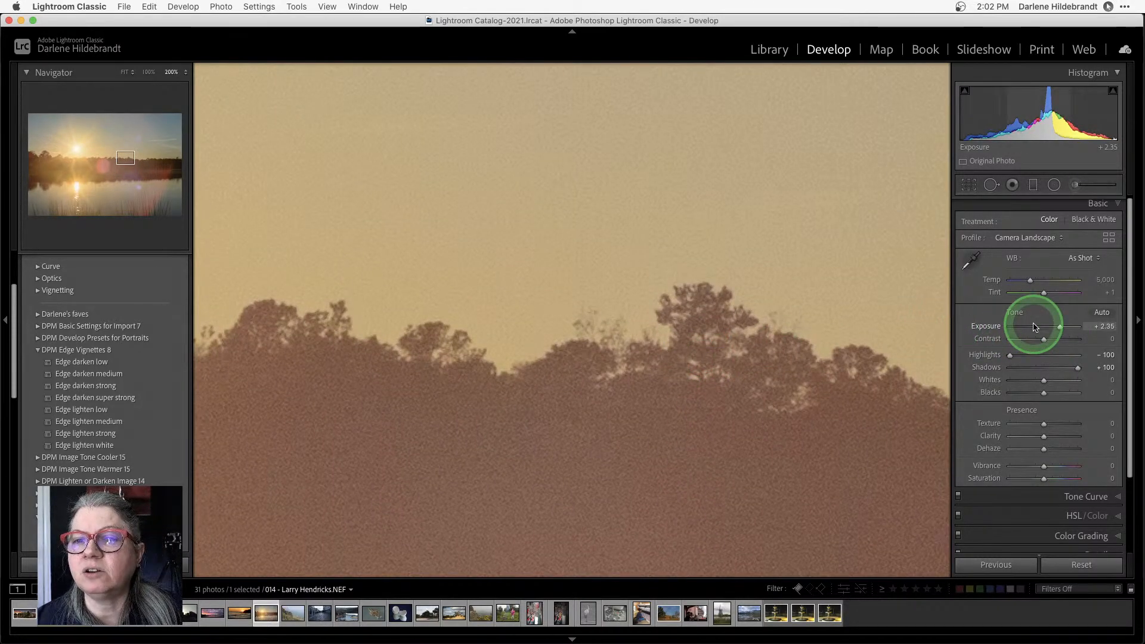
key("i")
key("i")
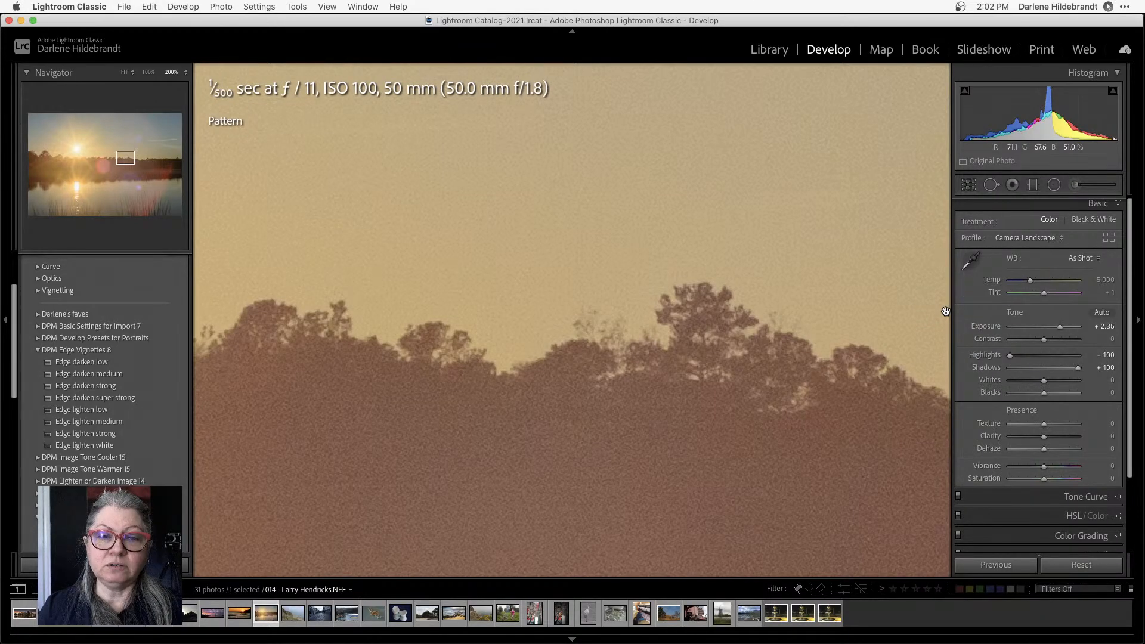
left_click(721, 297)
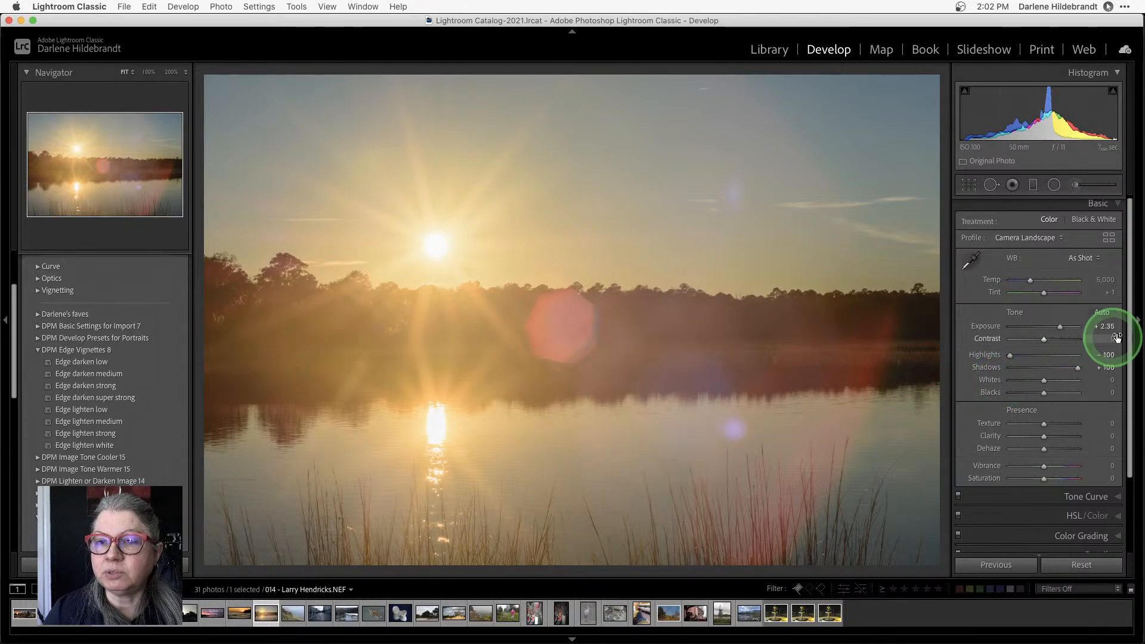
key("i")
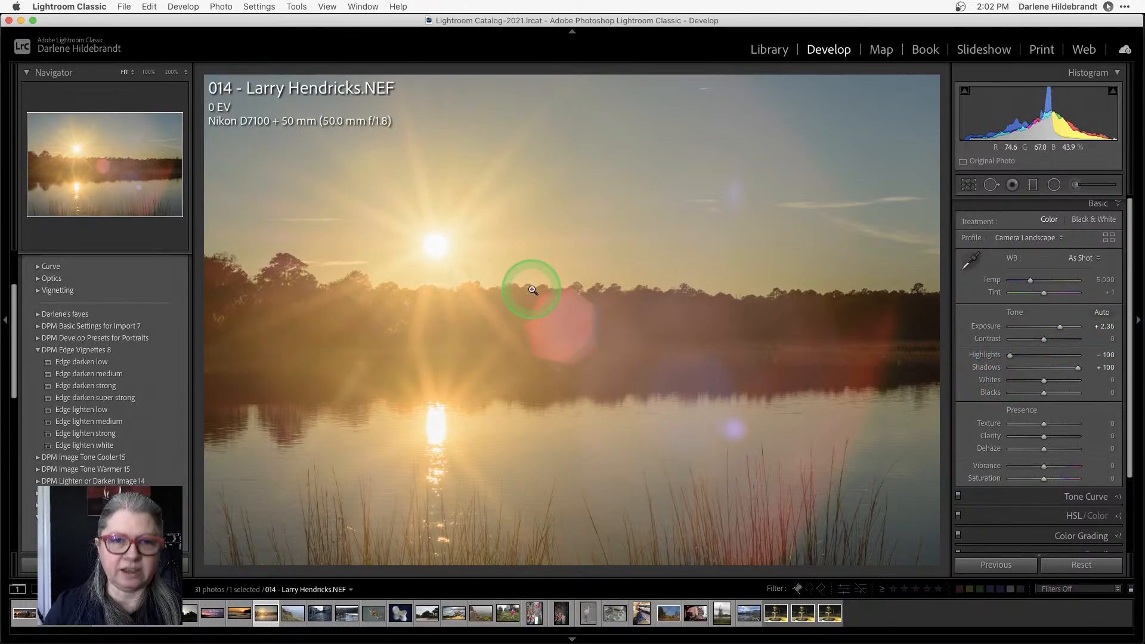
key("i")
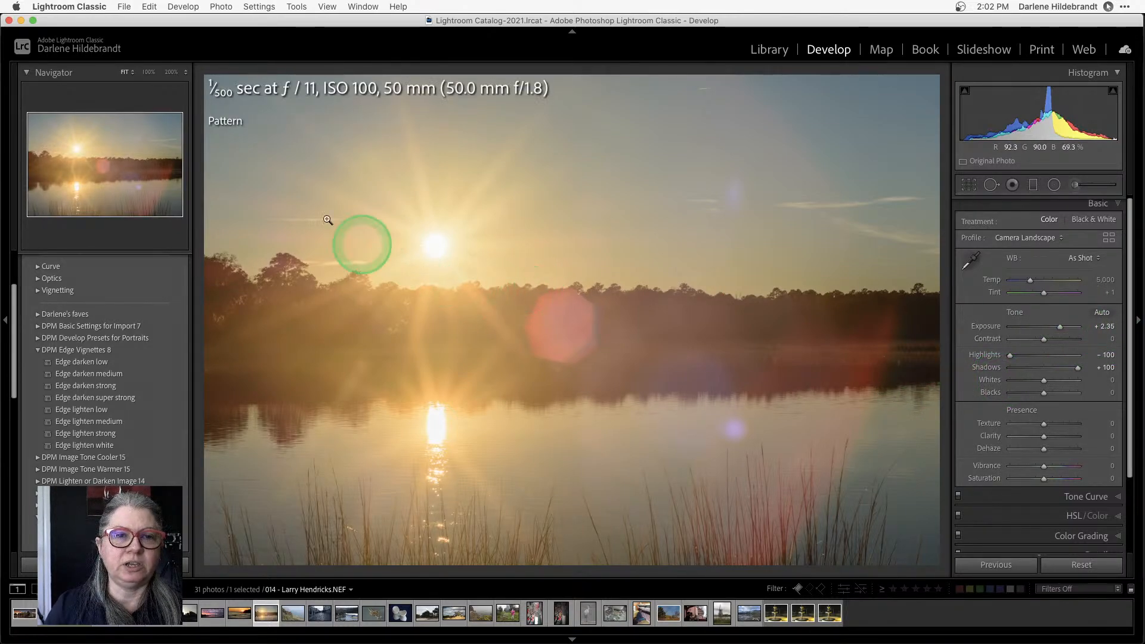
left_click(303, 100)
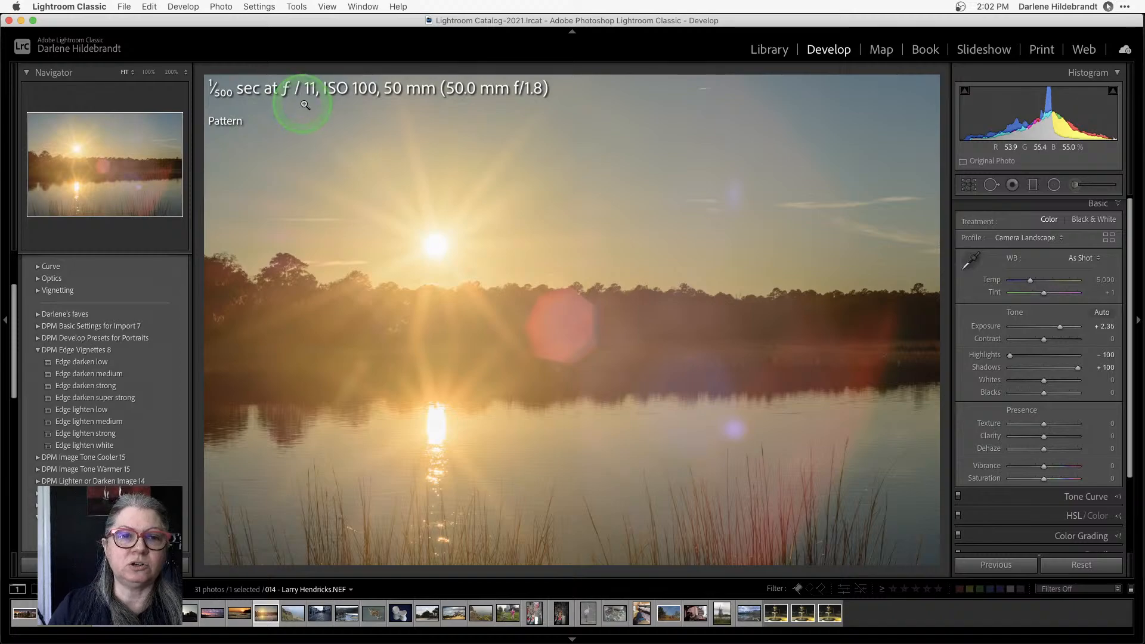
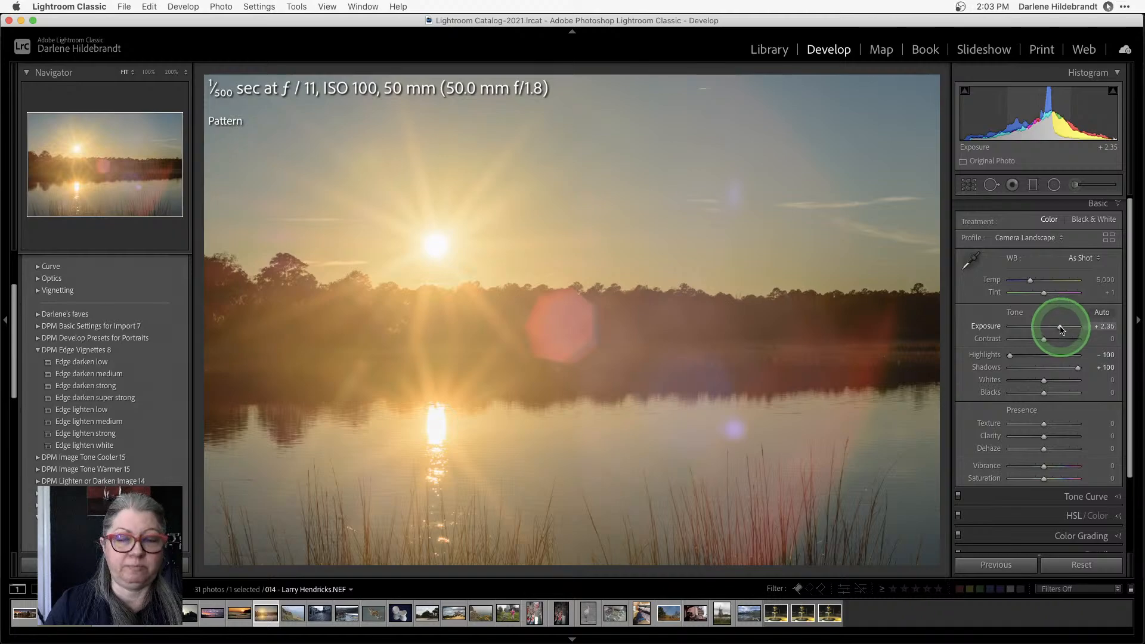
Set the lake sunset's Exposure to +1.45 and Highlights to −43, and reset Shadows to its default
left_click_drag(1061, 327, 1054, 328)
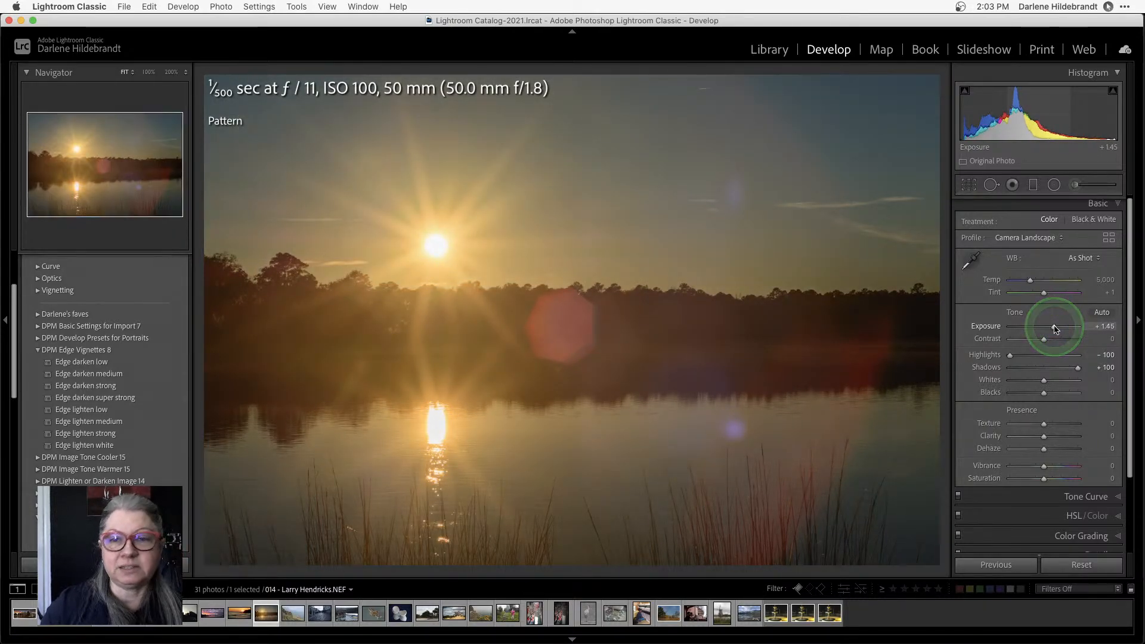
left_click_drag(1011, 355, 1029, 355)
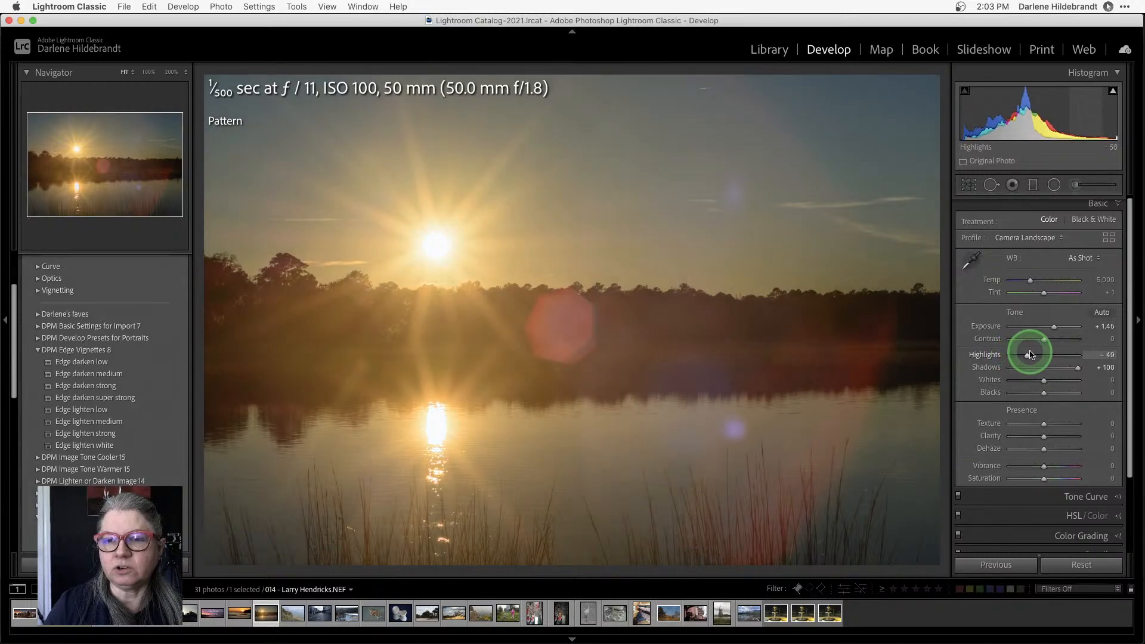
double_click(1078, 368)
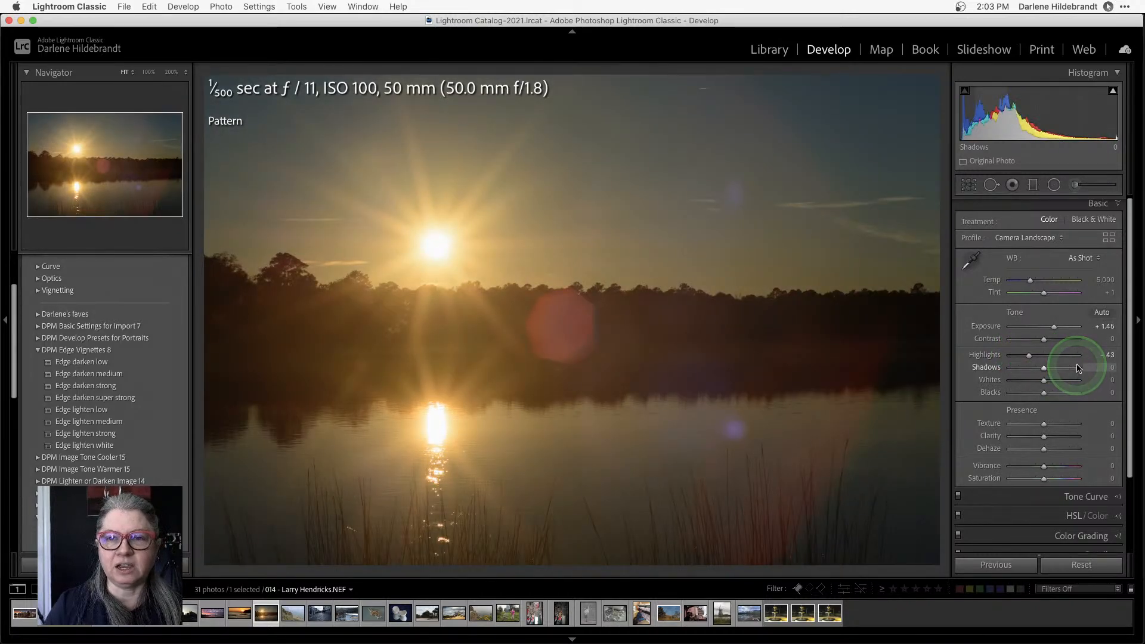
Cool the lake sunset to a Temp of 4,464, and set Exposure to +1.50 and Blacks to −36
left_click_drag(1092, 277, 1090, 275)
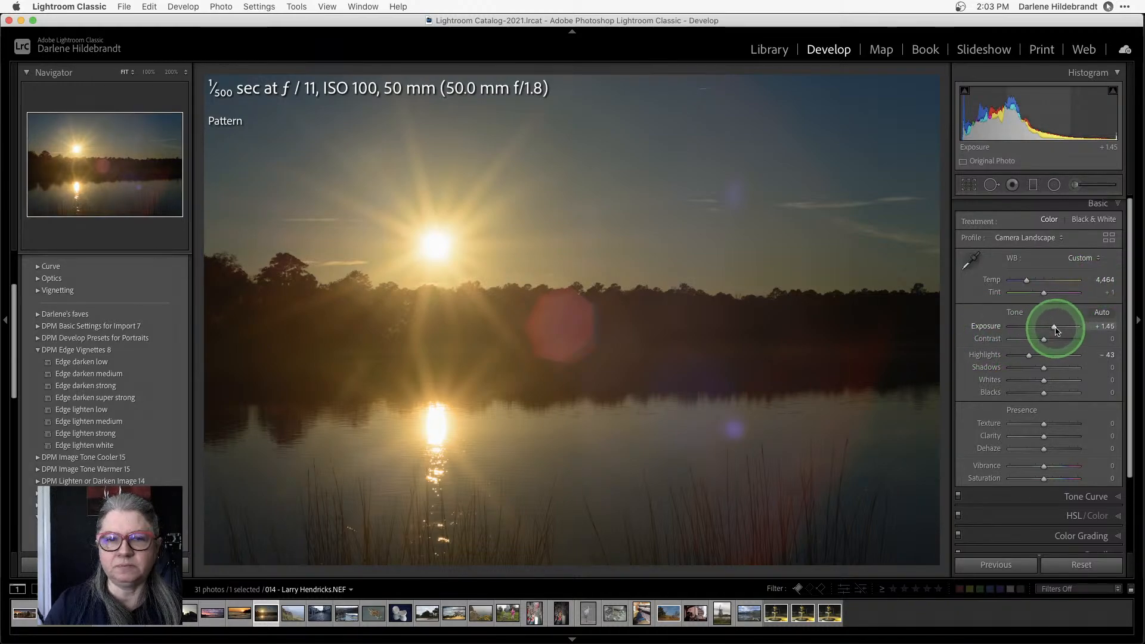
left_click_drag(1056, 329, 1054, 328)
mouse_move(1043, 392)
left_mouse_down()
mouse_move(1023, 390)
mouse_move(1032, 395)
left_mouse_up()
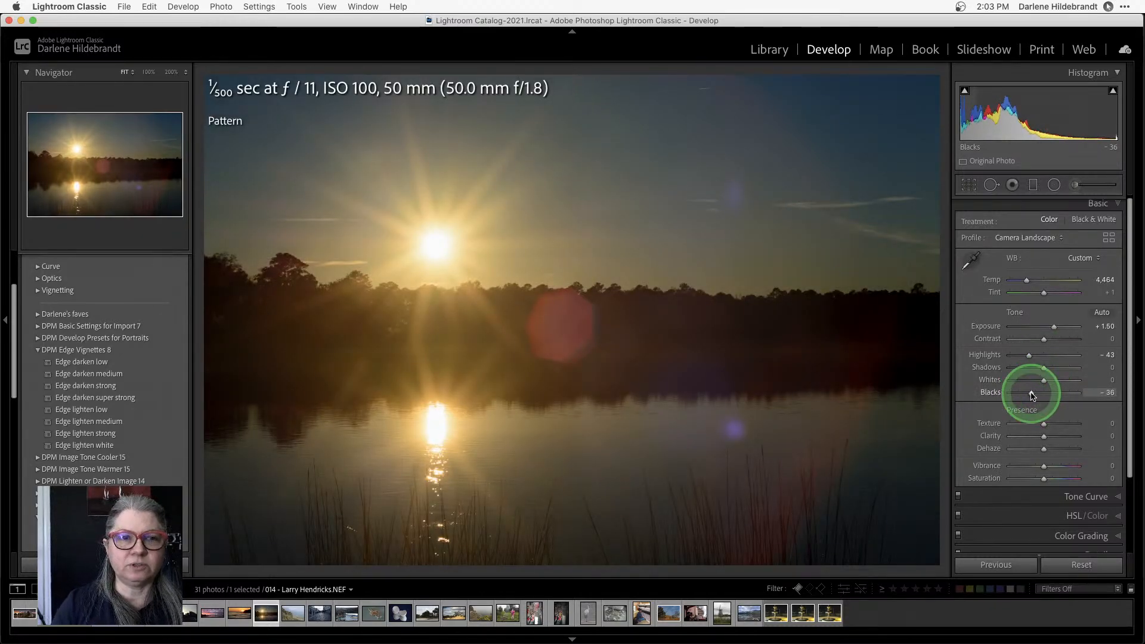
scroll(1033, 395, "down", 5)
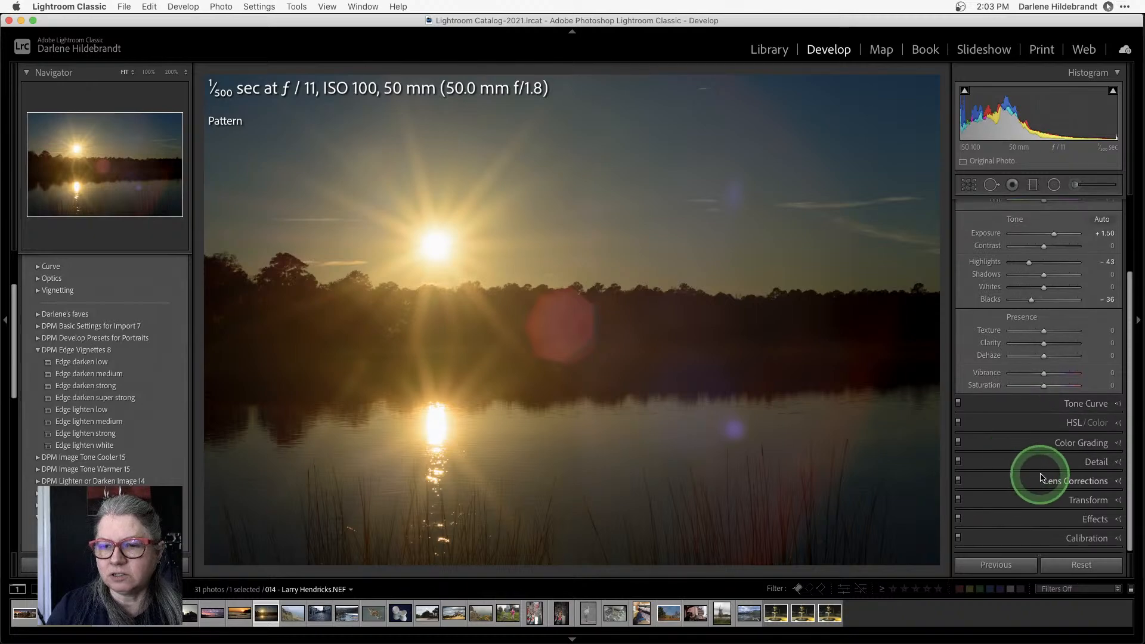
left_click(1050, 482)
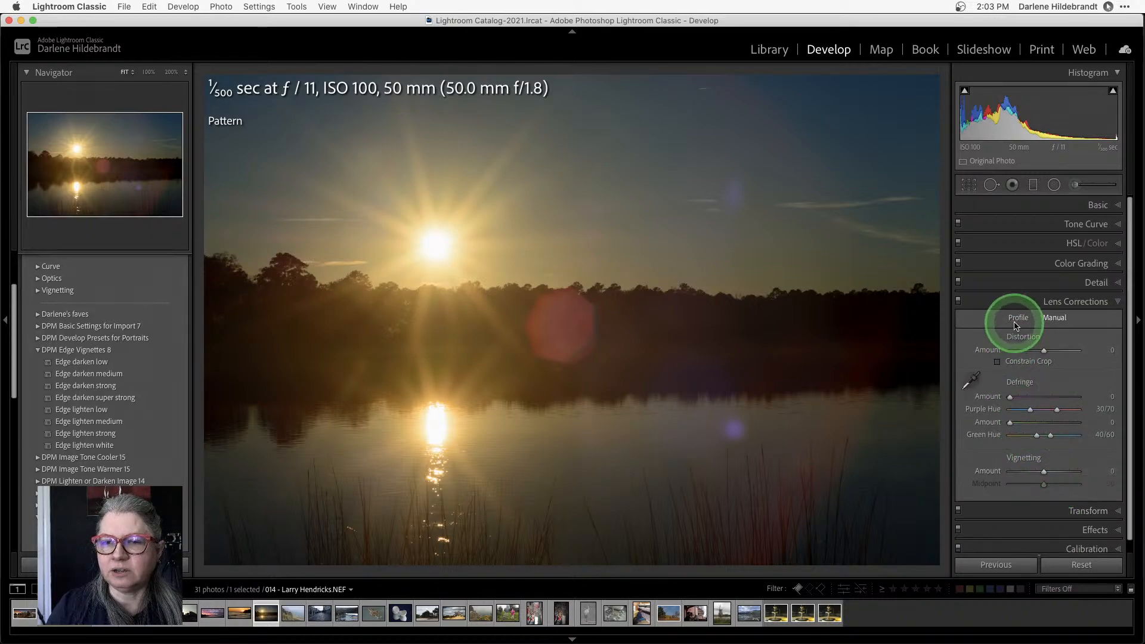
left_click(1096, 205)
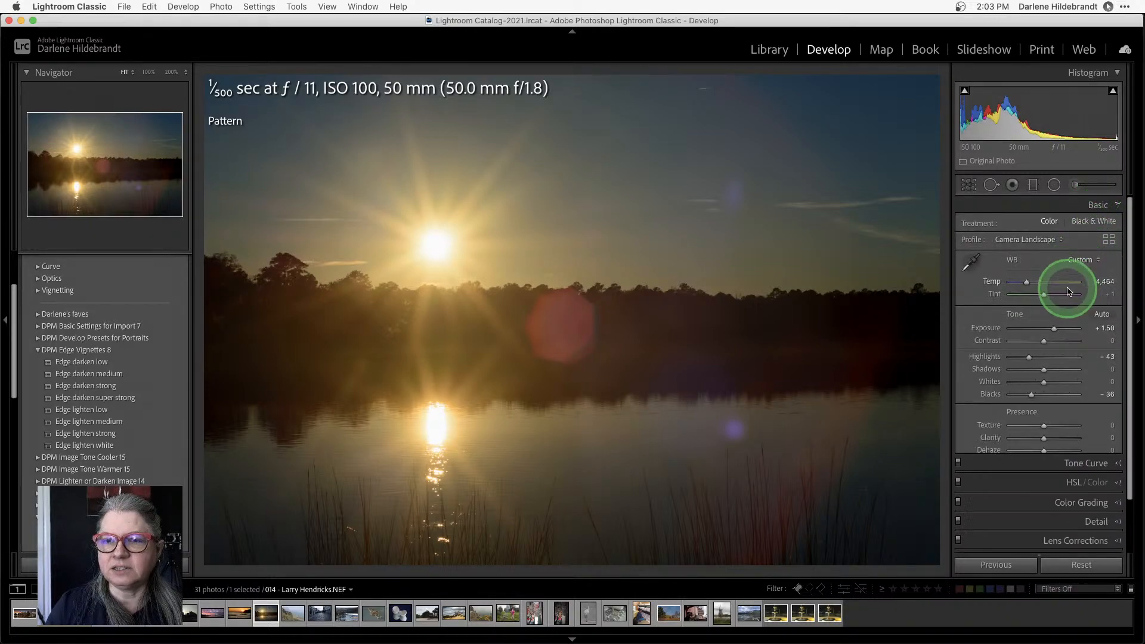
Reset Exposure on the lake sunset, try it at about +3.30, and return it to +1.50
double_click(1054, 329)
left_click_drag(1043, 329, 1065, 330)
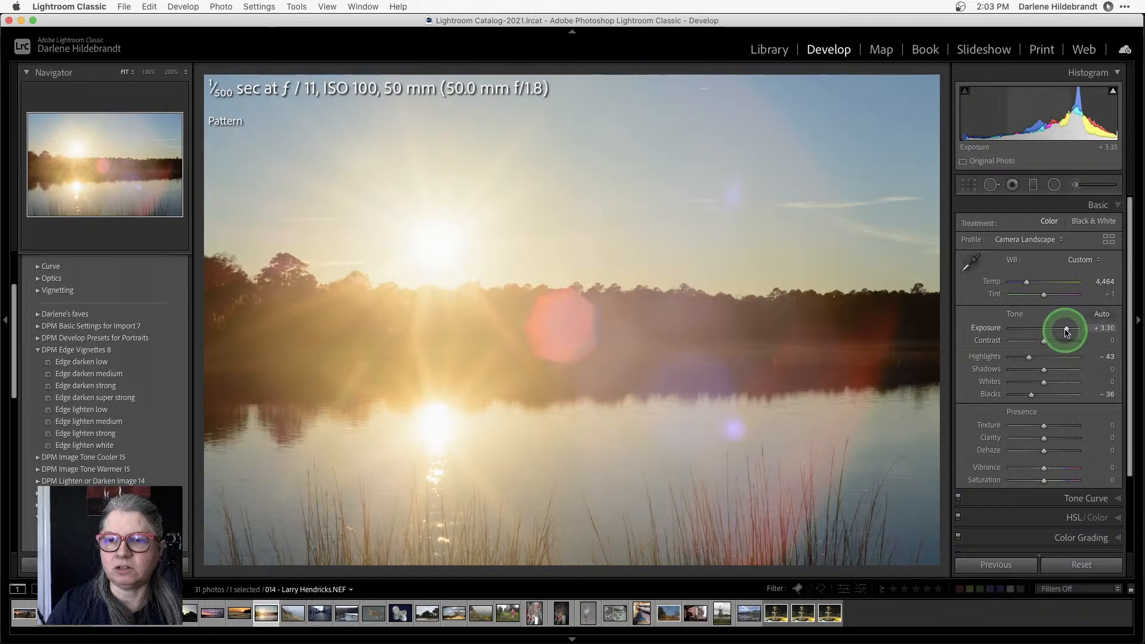
left_click_drag(1066, 328, 1054, 329)
Enable profile corrections for the lens used on the lake sunset
scroll(1067, 440, "down", 5)
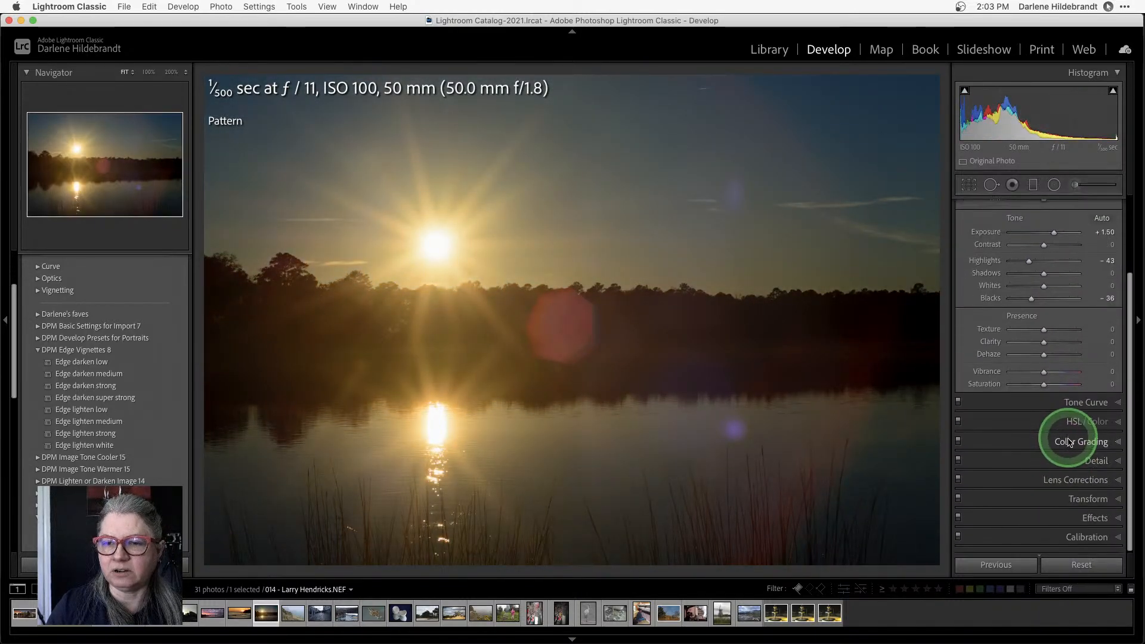
left_click(1071, 480)
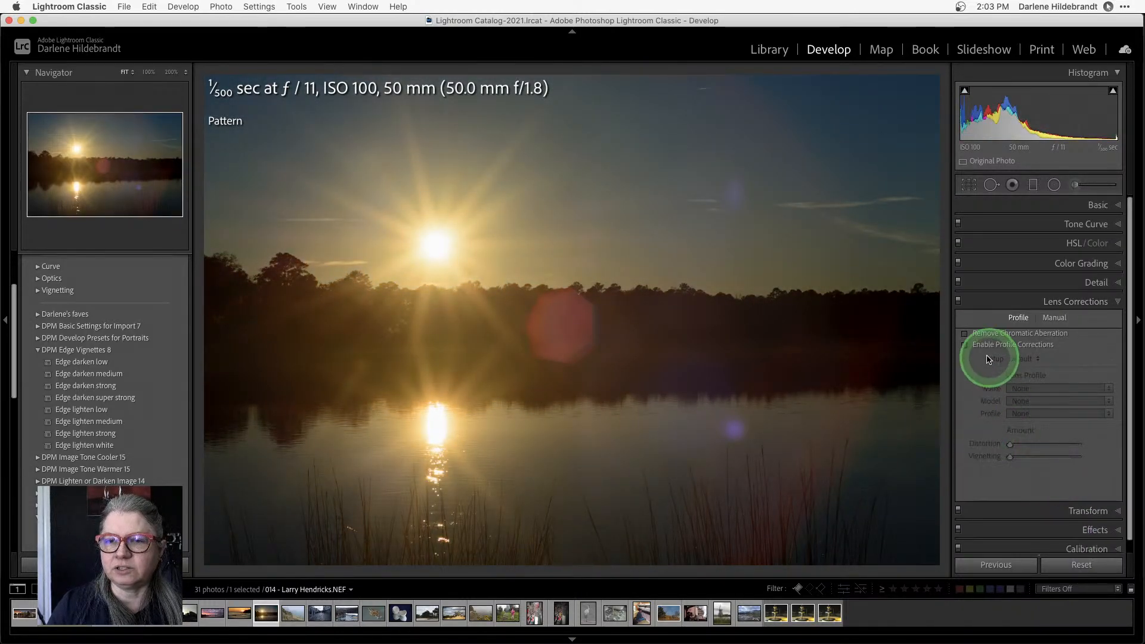
left_click(966, 346)
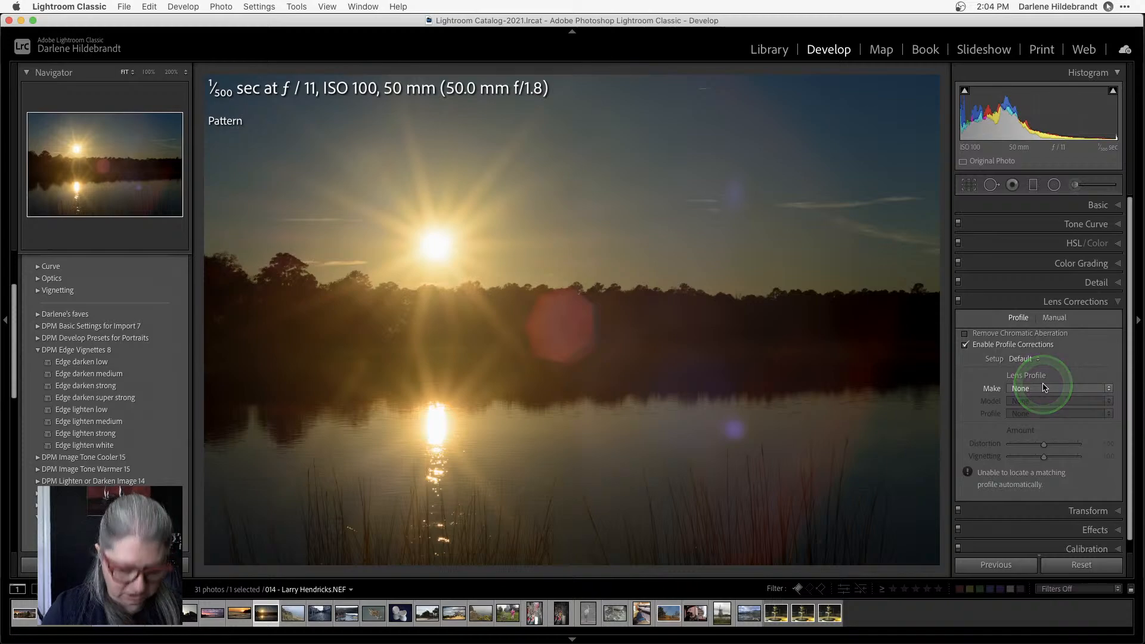
Check the photo's camera and lens information, and set the lens profile to Nikon with the AF-S NIKKOR 50mm f/1.8G model
key("i")
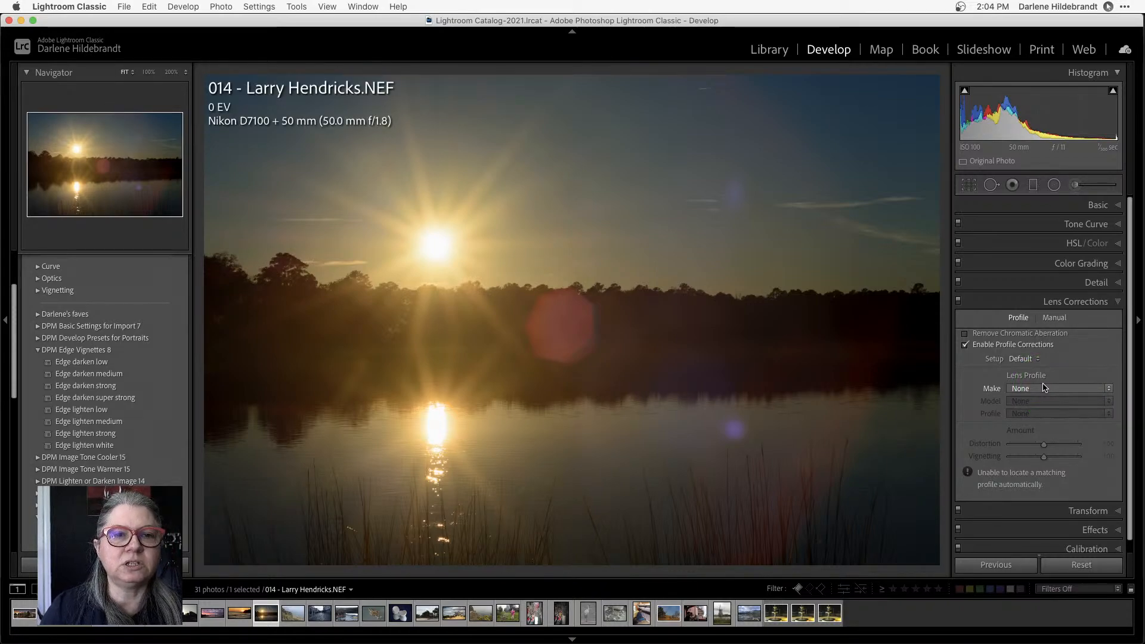
left_click(1044, 388)
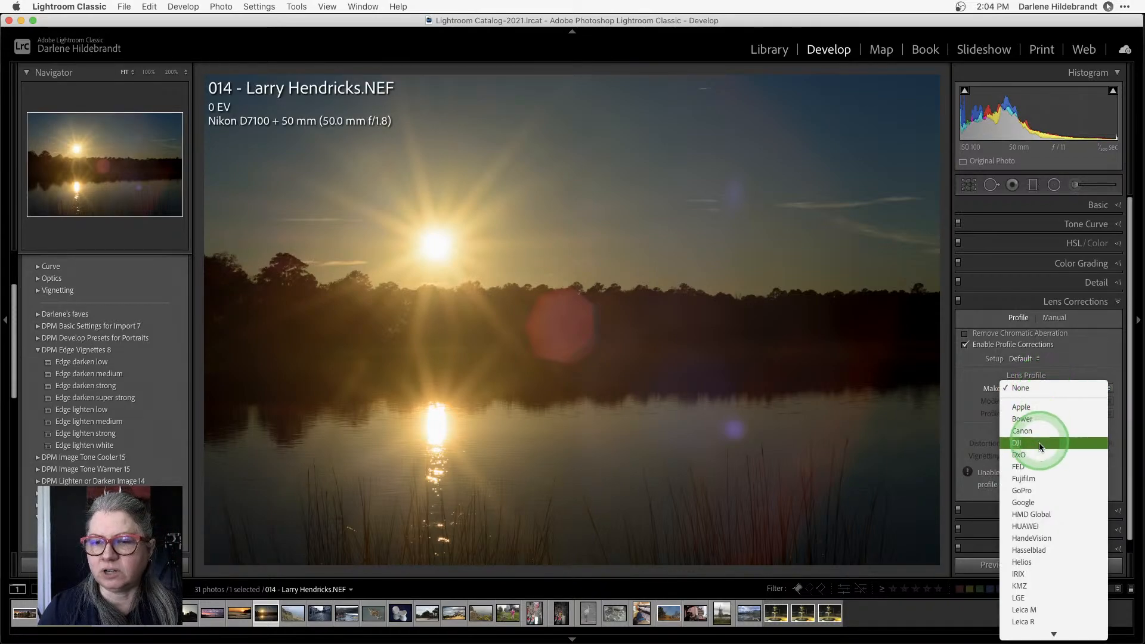
mouse_move(1023, 631)
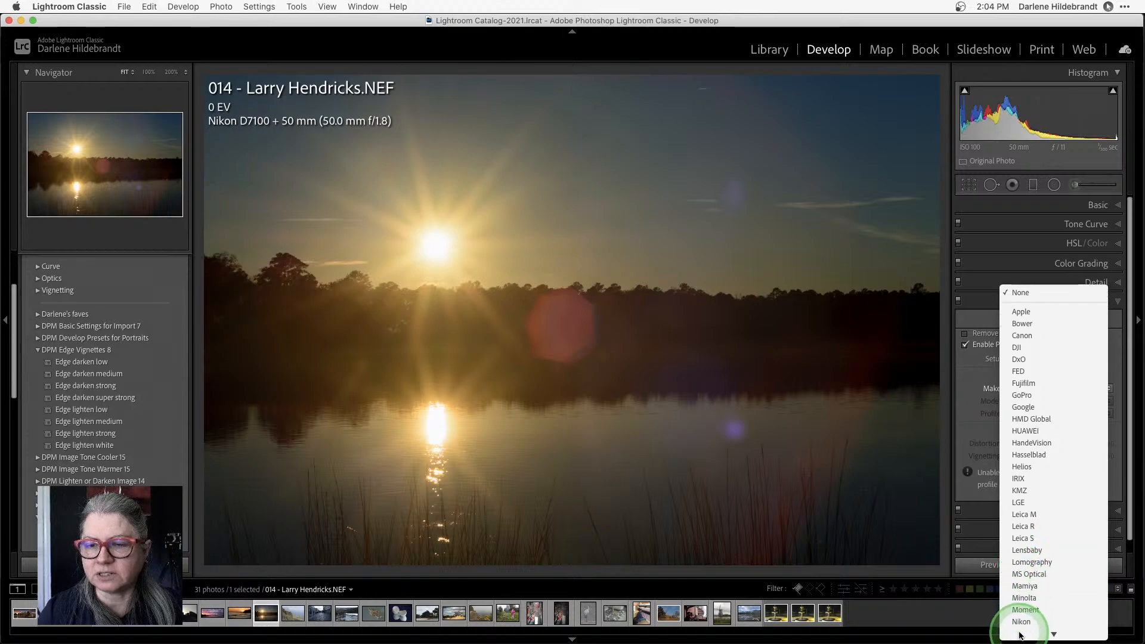
left_click(1021, 550)
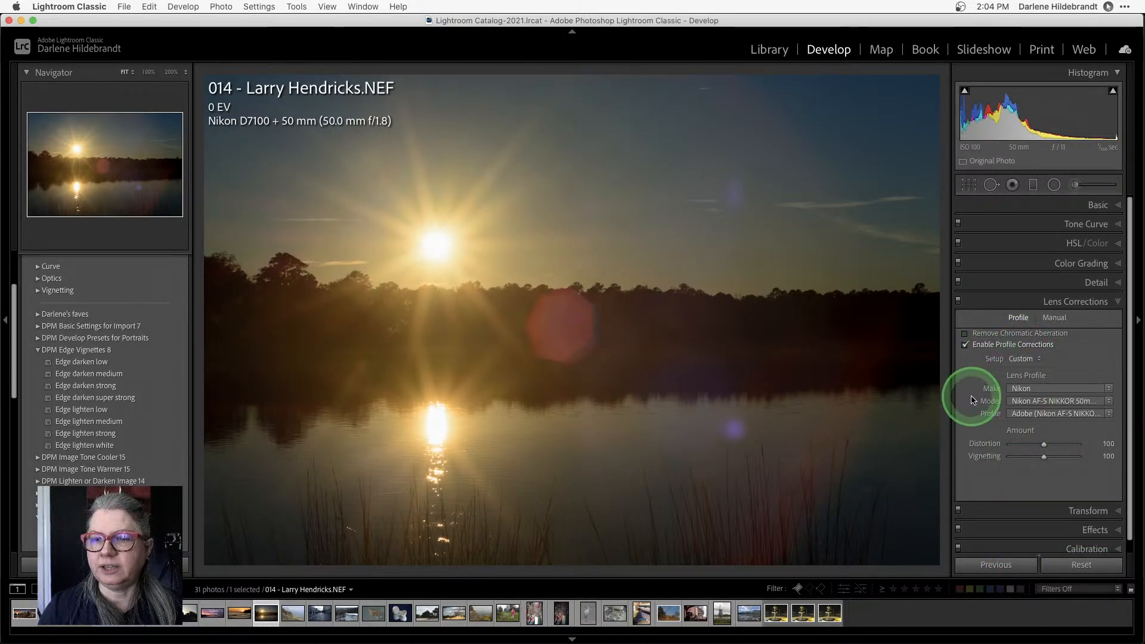
left_click(1032, 402)
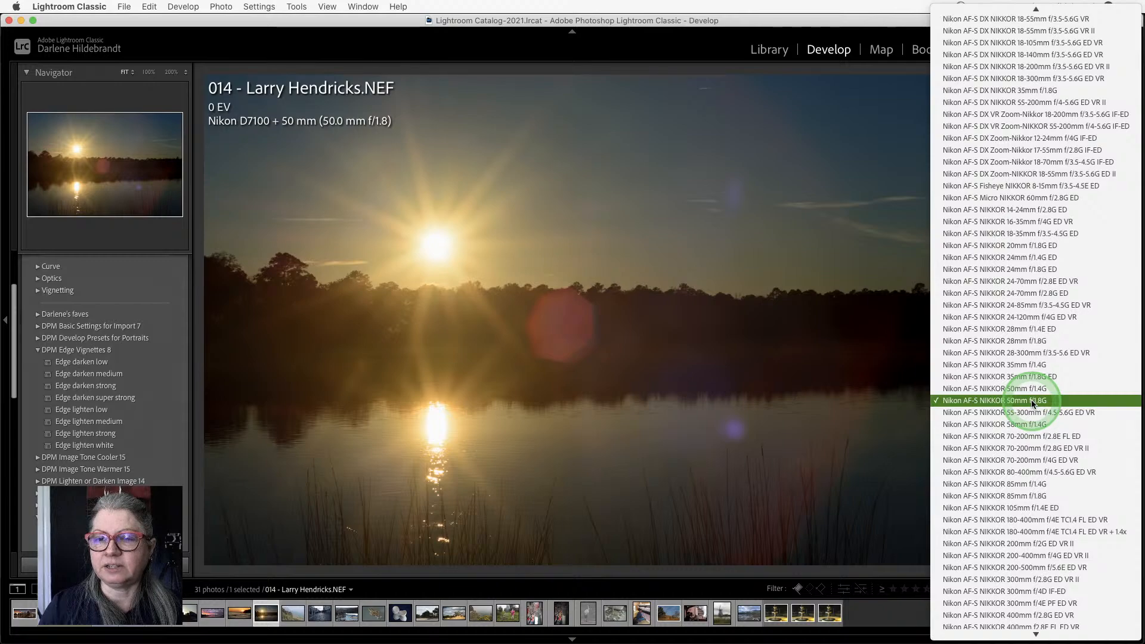
left_click(958, 406)
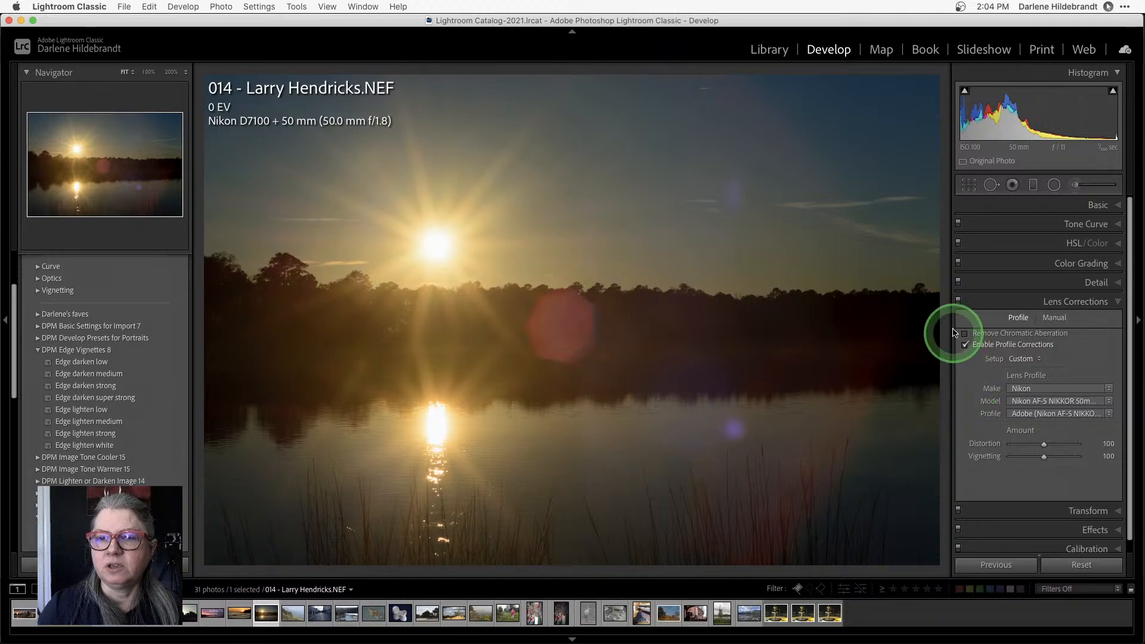
Inspect the far treeline up close and compare the lake sunset with lens corrections switched off and on
left_click(906, 287)
left_click(652, 370)
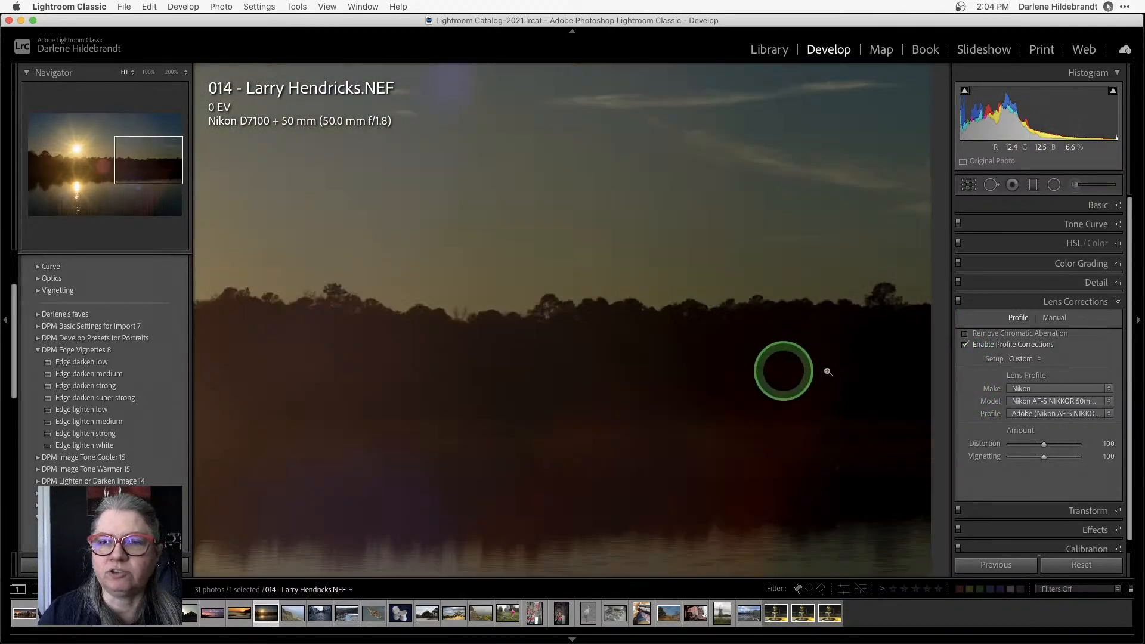
left_click(959, 301)
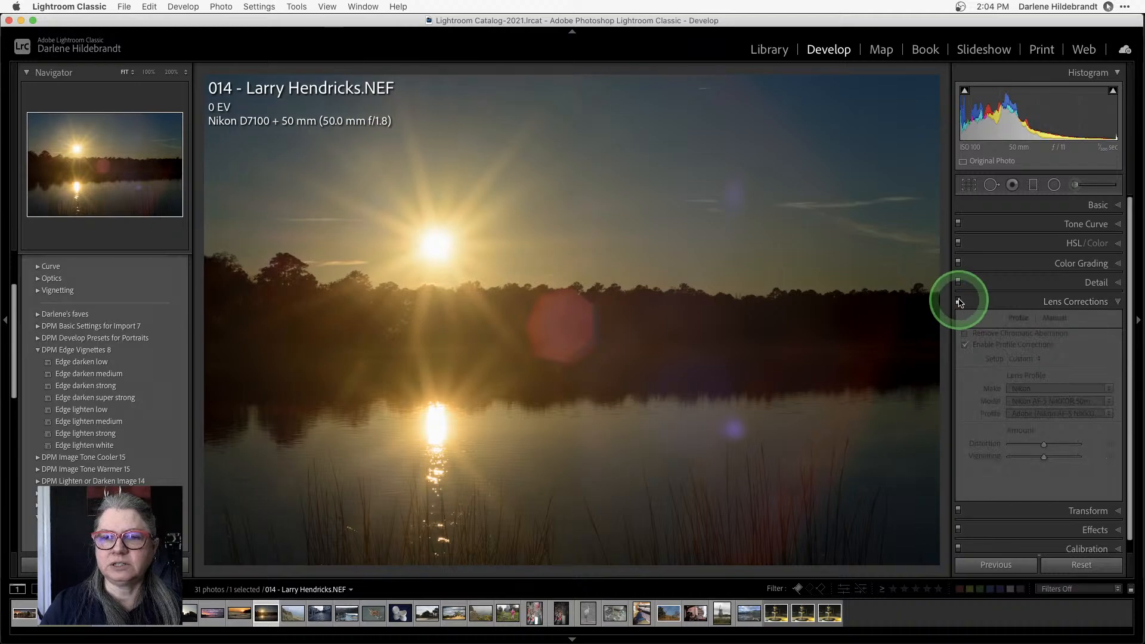
left_click(958, 301)
left_click(958, 301)
left_click(959, 301)
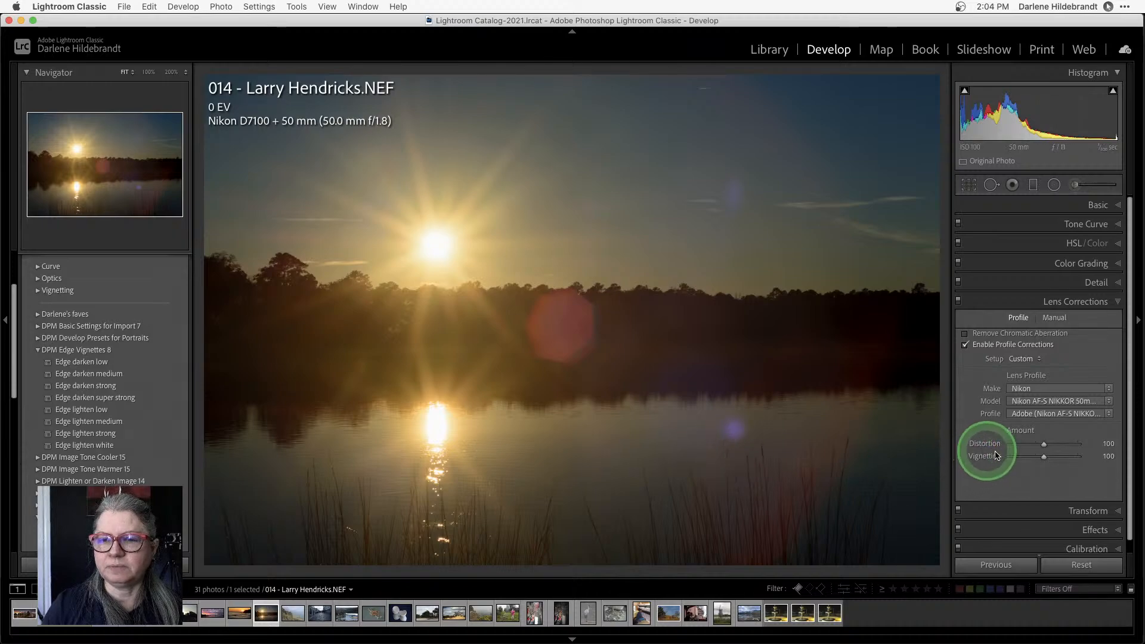
Enable chromatic aberration removal on the lake sunset, leaving the profile's Vignetting amount at 100
scroll(1050, 486, "down", 1)
left_click(1086, 520)
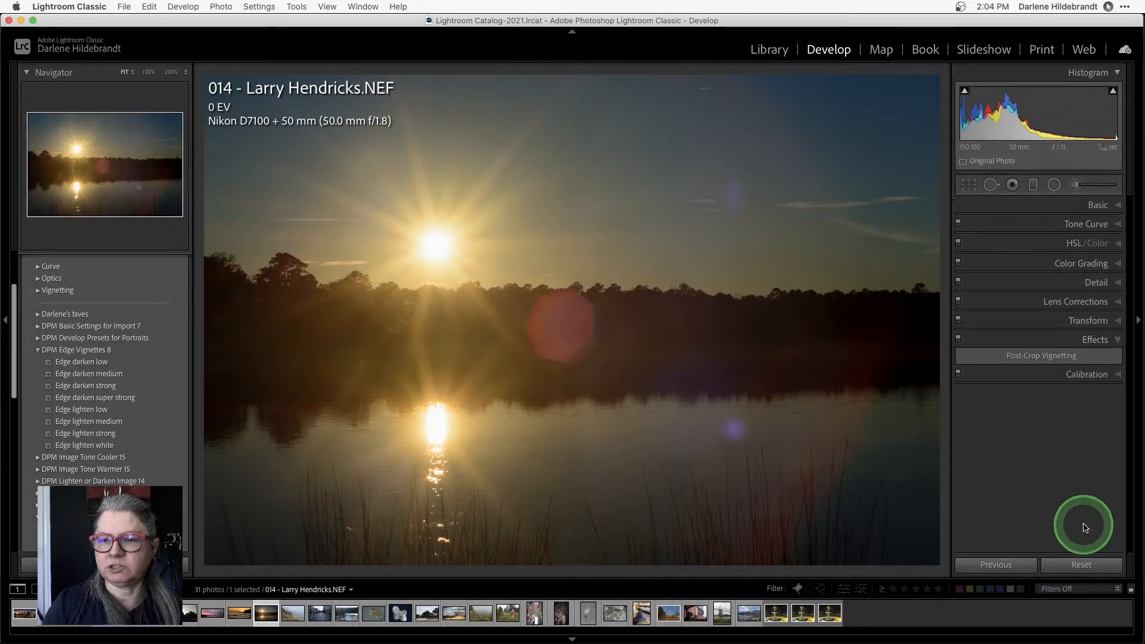
left_click(1076, 303)
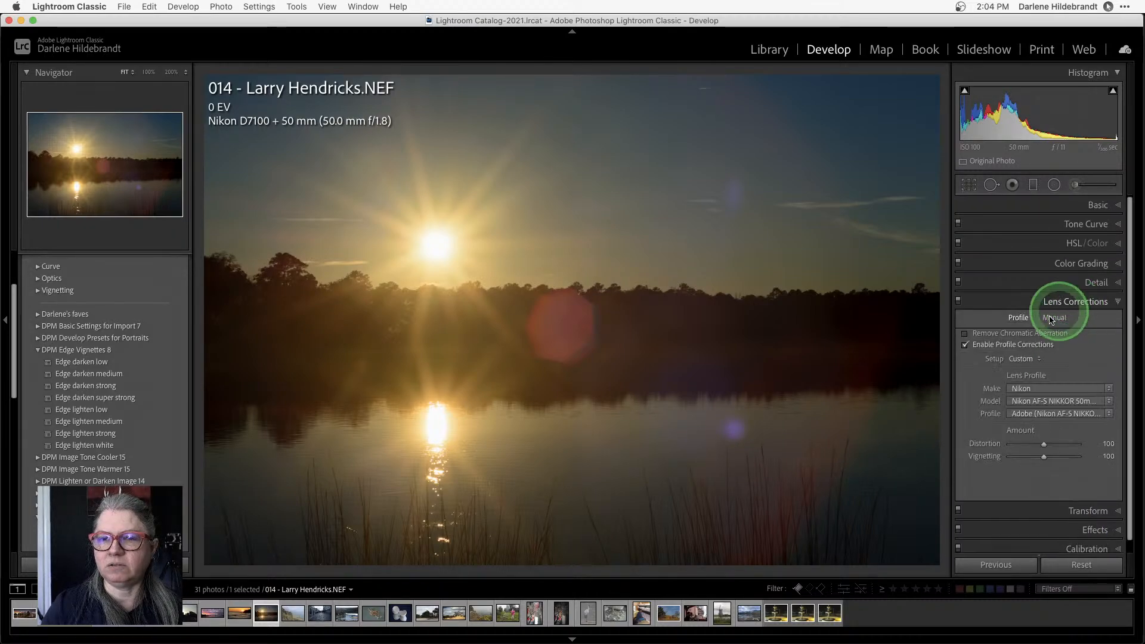
mouse_move(1043, 460)
left_mouse_down()
mouse_move(1104, 453)
mouse_move(959, 453)
mouse_move(1044, 456)
left_mouse_up()
left_click(1045, 460)
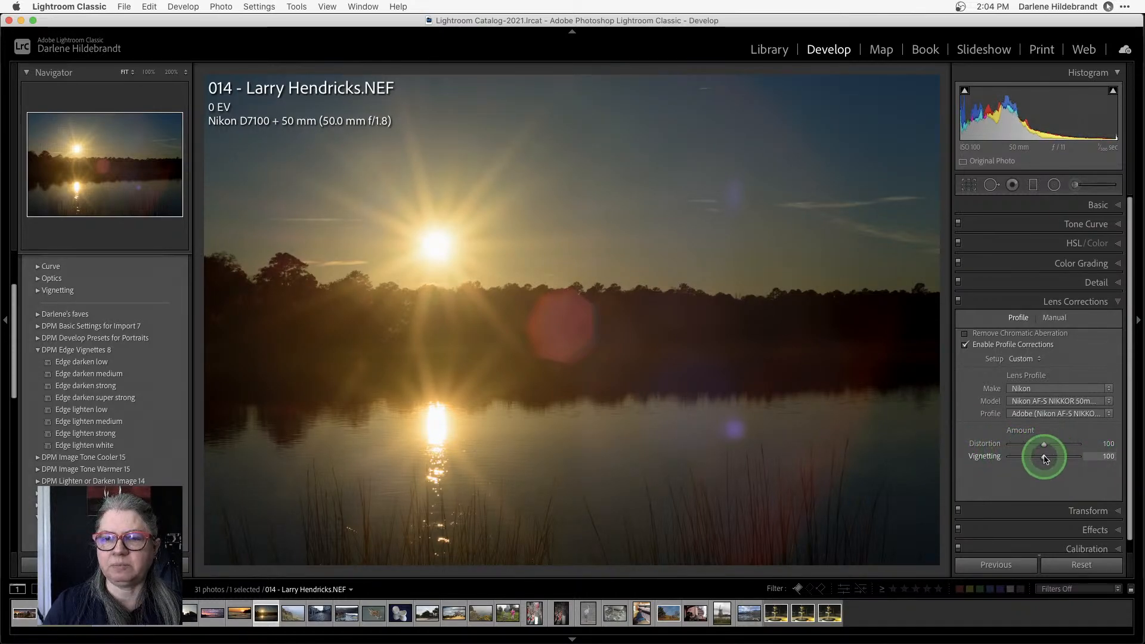
left_click(966, 334)
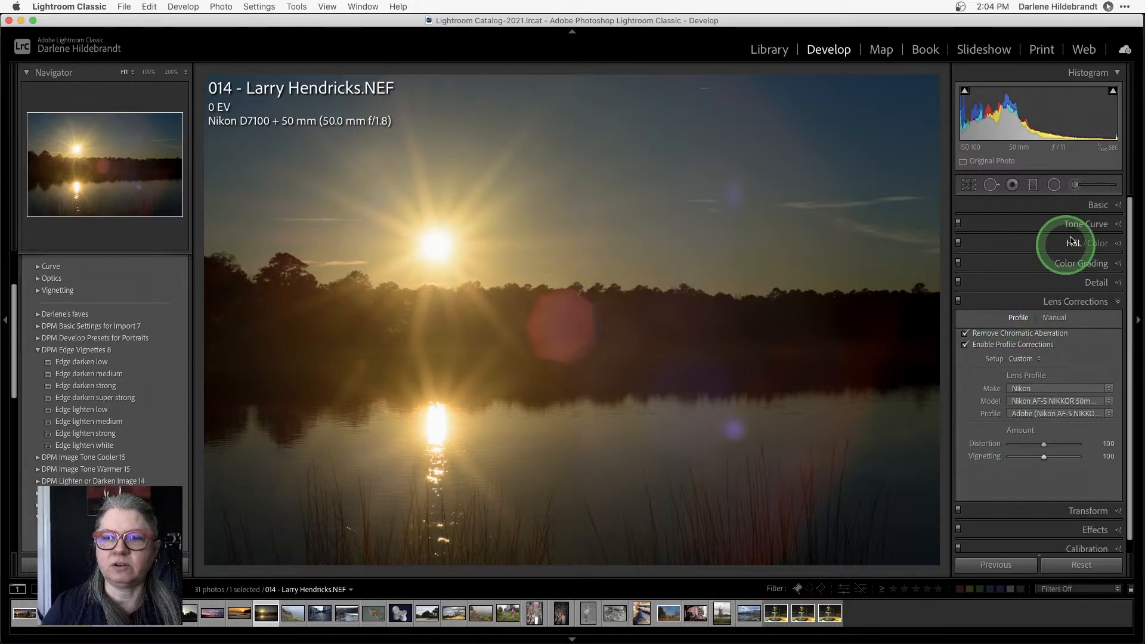
Create a virtual copy of the lake sunset, check it beside the original in the grid, and reopen it in Develop
left_click(1094, 204)
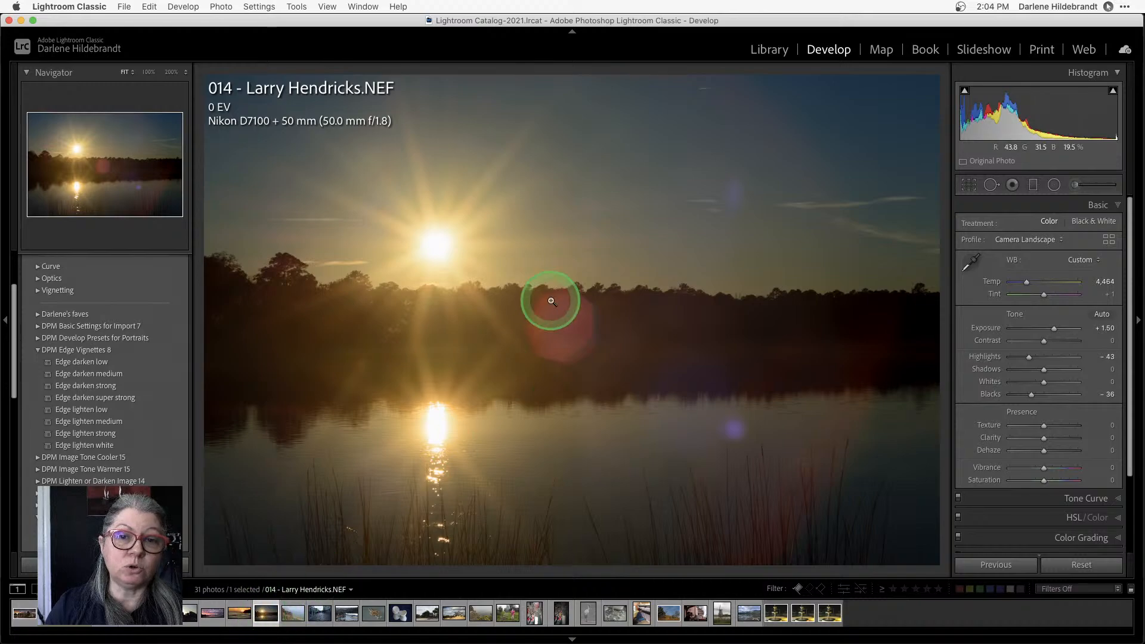
right_click(642, 258)
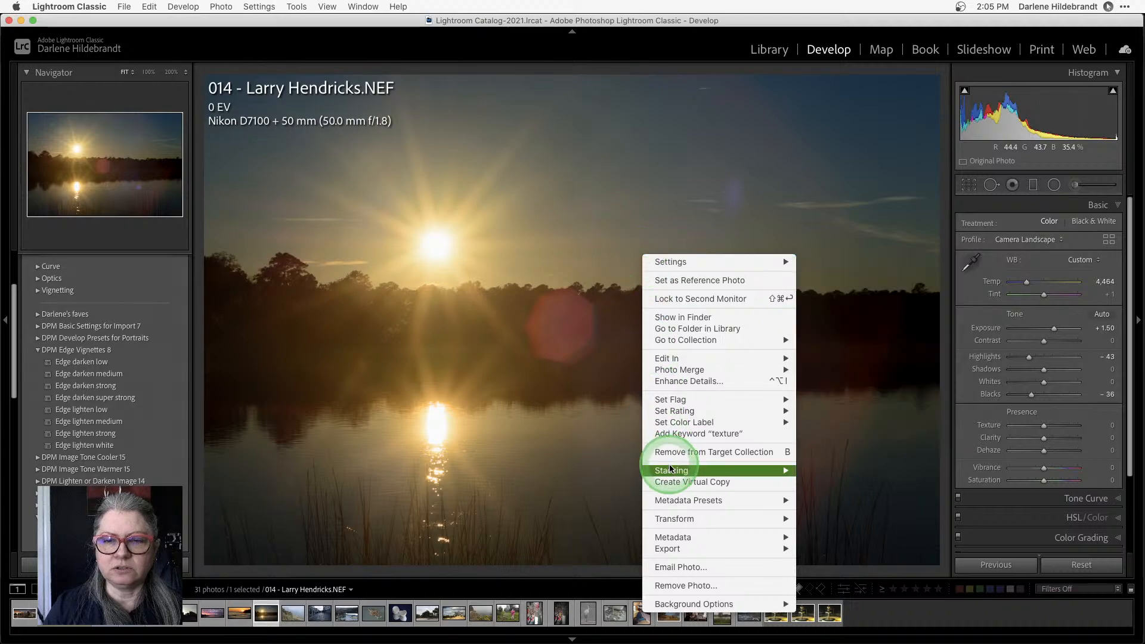
left_click(677, 483)
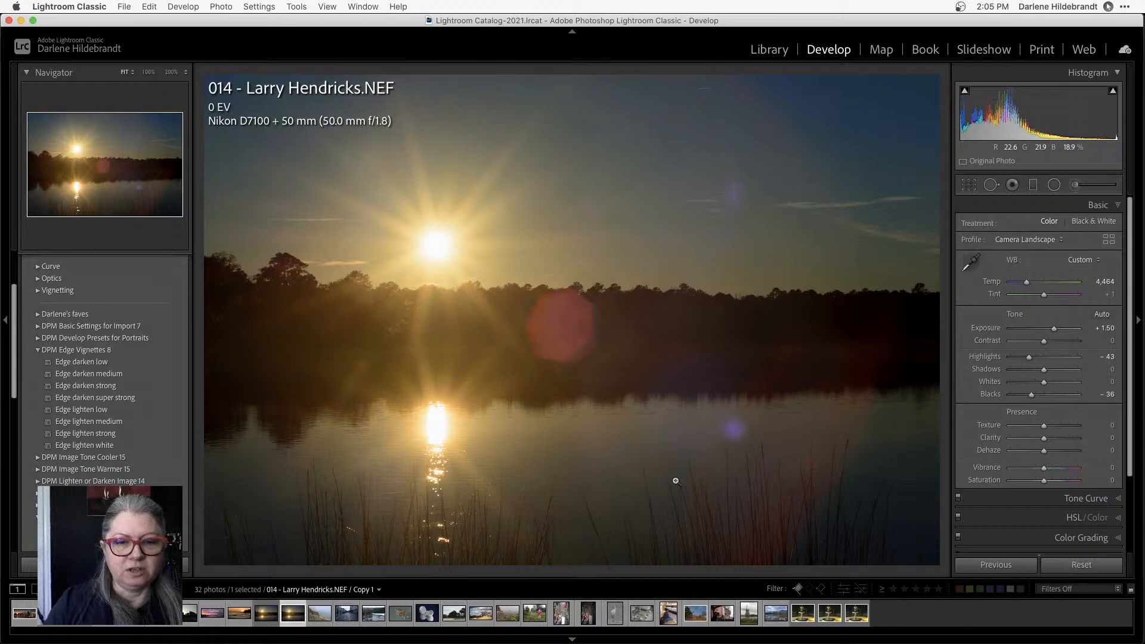
key("g")
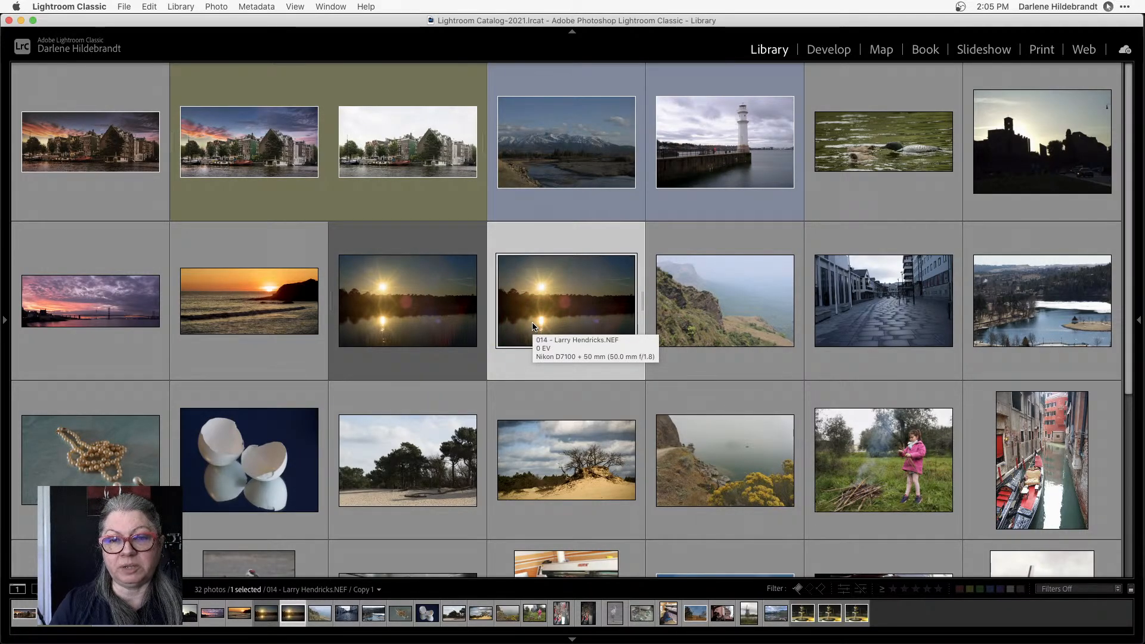
key("d")
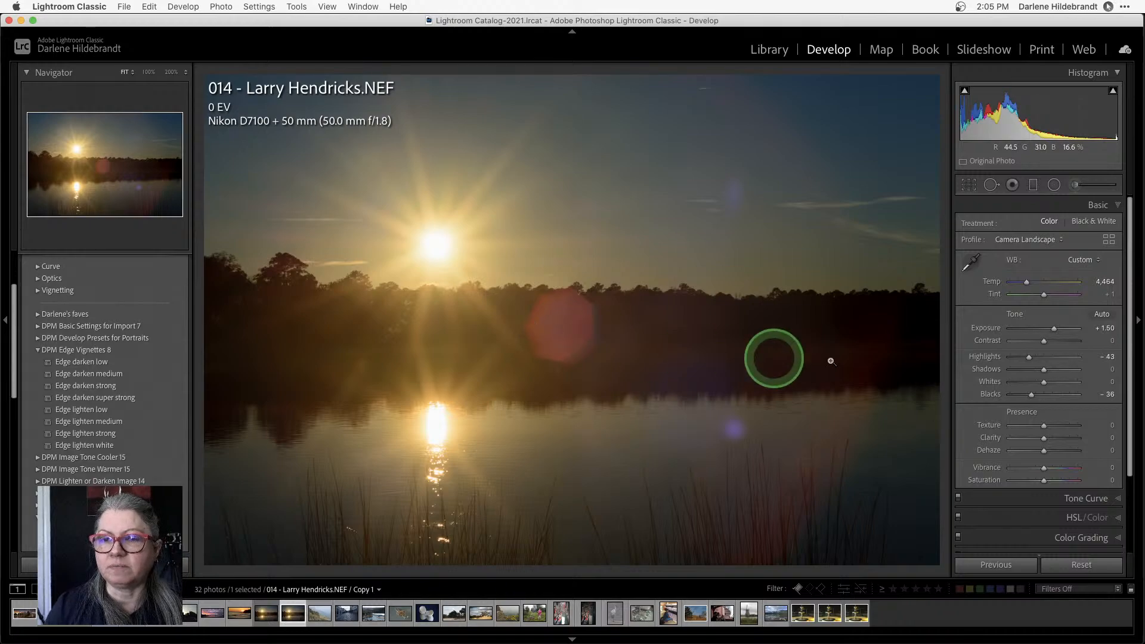
Reset the virtual copy and set Temp to 4,051, Exposure to +2.80, Highlights to −100, Shadows to +19 and Blacks to −47
left_click(1061, 567)
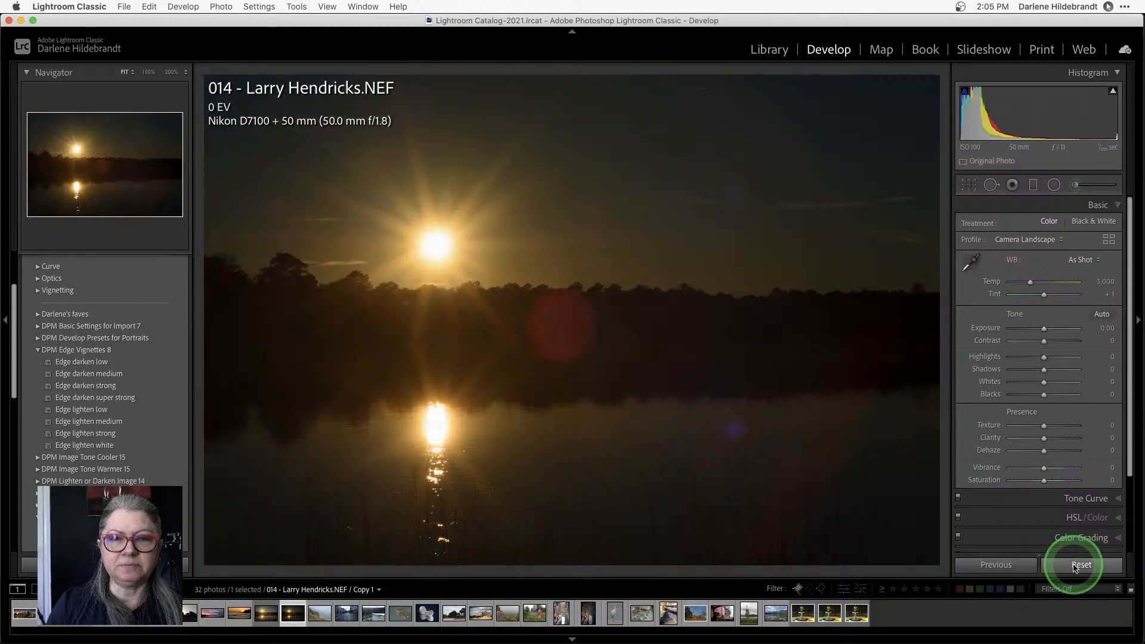
left_click(1028, 287)
left_click_drag(1029, 287, 1023, 283)
left_click_drag(1044, 328, 1064, 328)
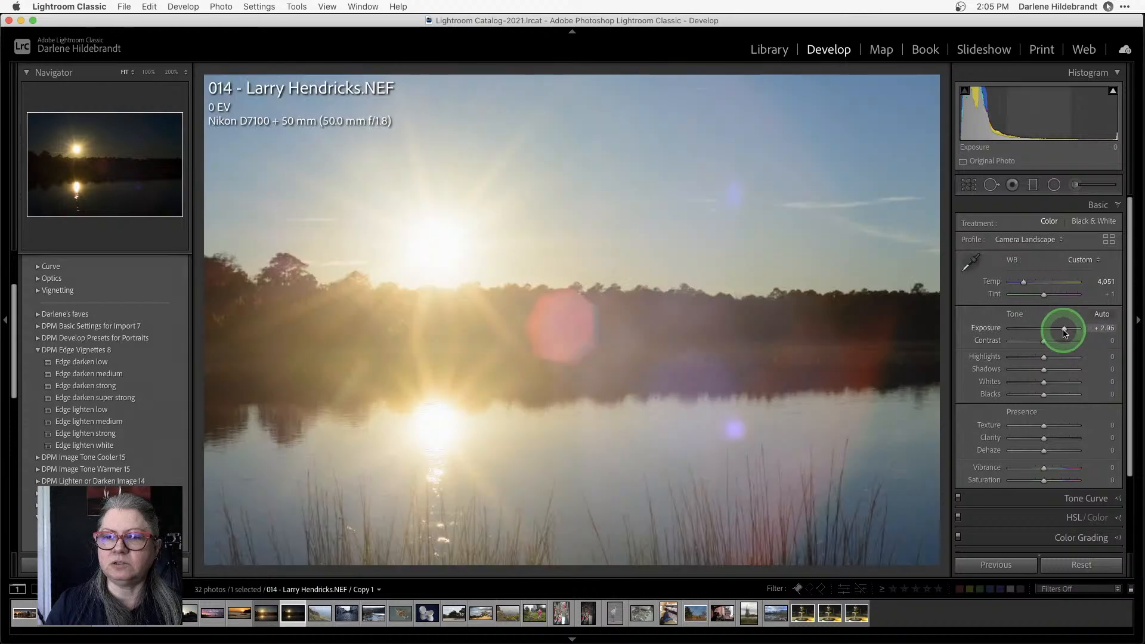
left_click_drag(1019, 365, 1026, 393)
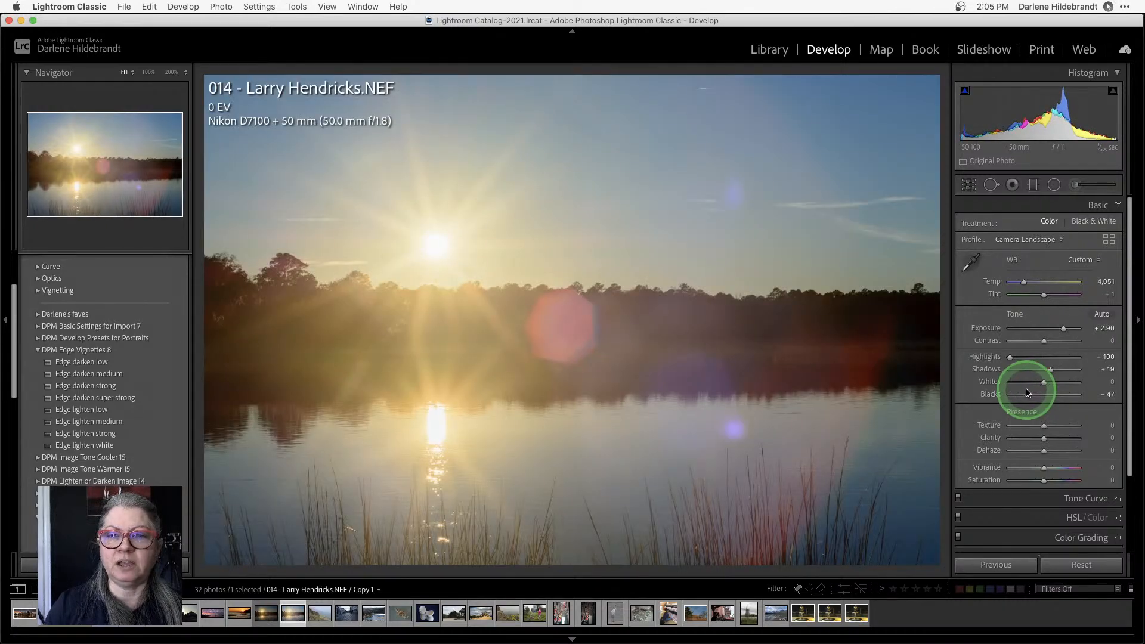
left_click_drag(1064, 330, 1062, 330)
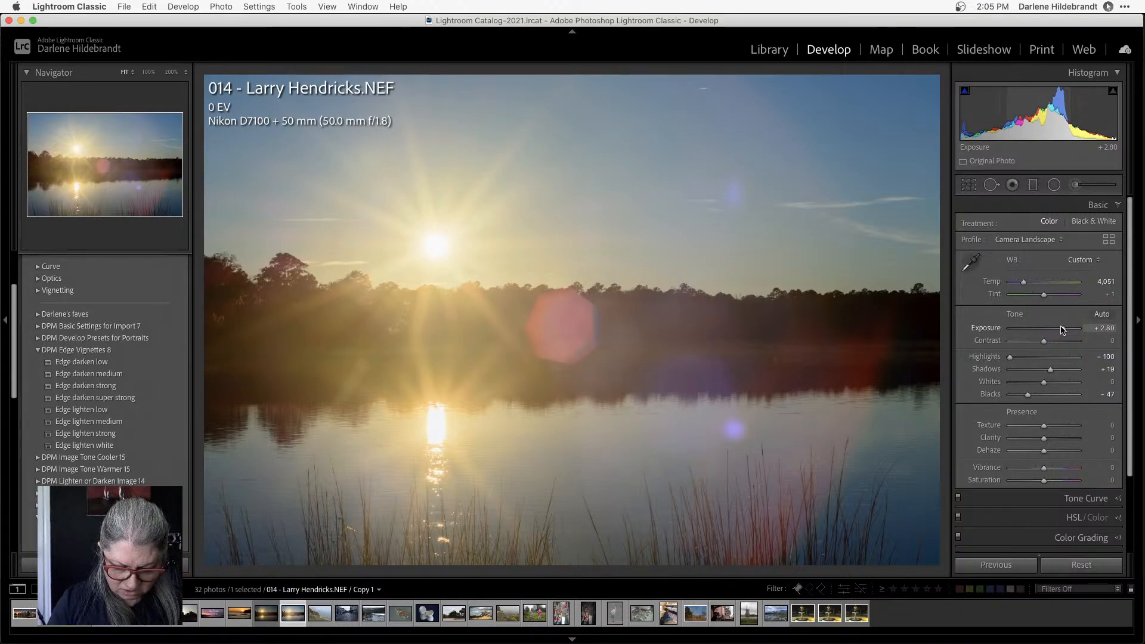
Compare the original lake sunset and its brighter virtual copy side by side in Survey view, and return to the grid
key("d")
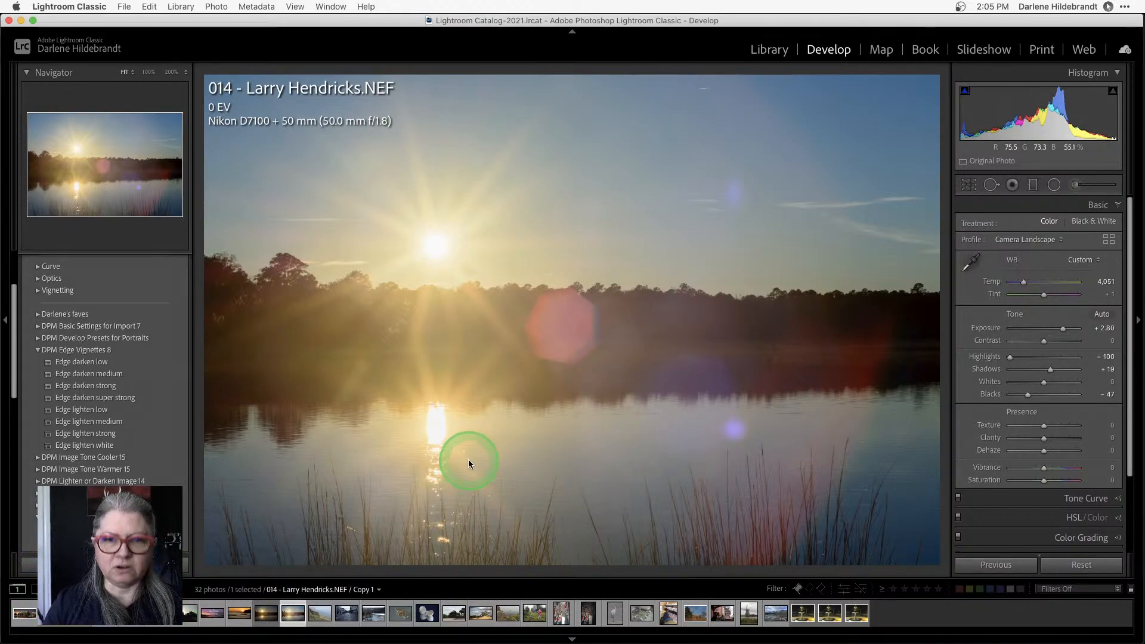
key("g")
left_click(391, 297, "super")
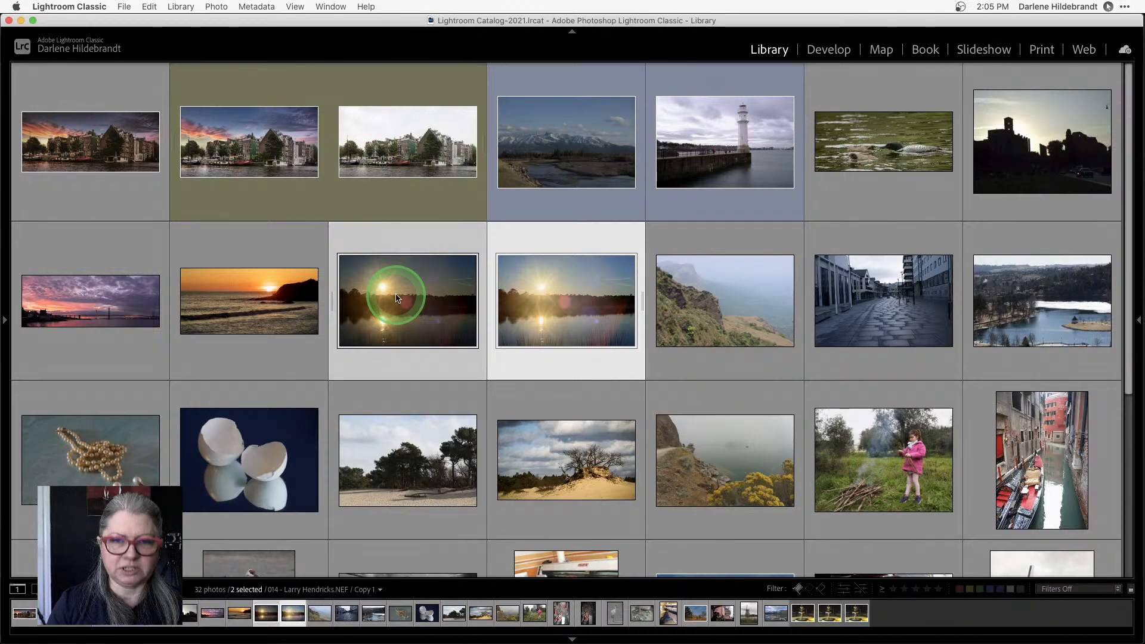
key("n")
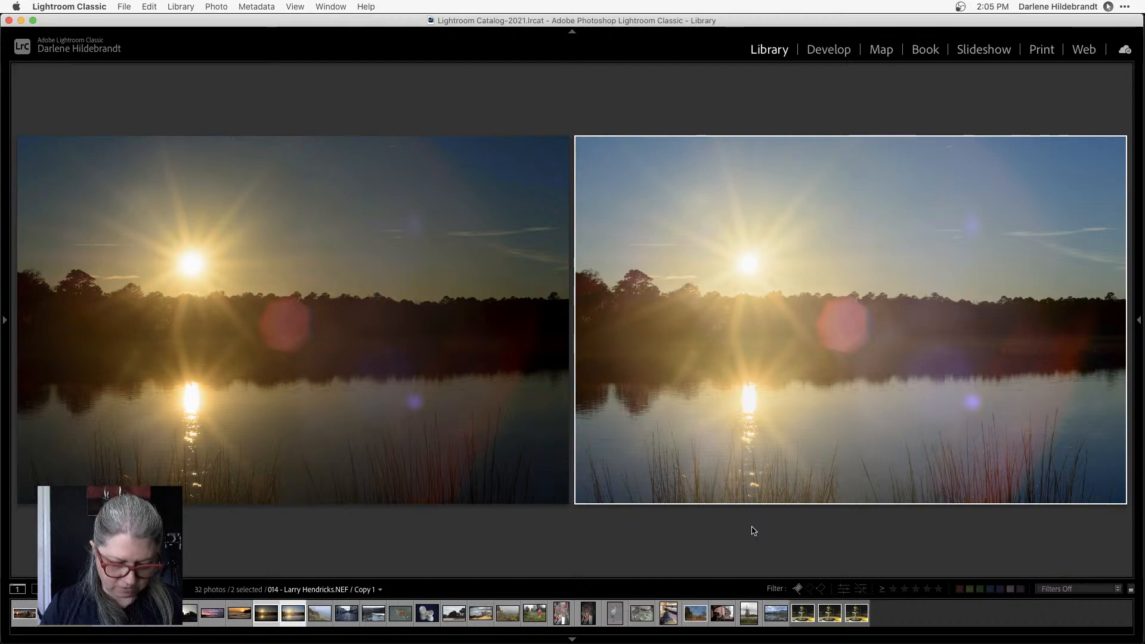
key("g")
Show the side panels, view the export settings for the two lake sunset versions, and close them without exporting
left_click(496, 489)
key("Tab")
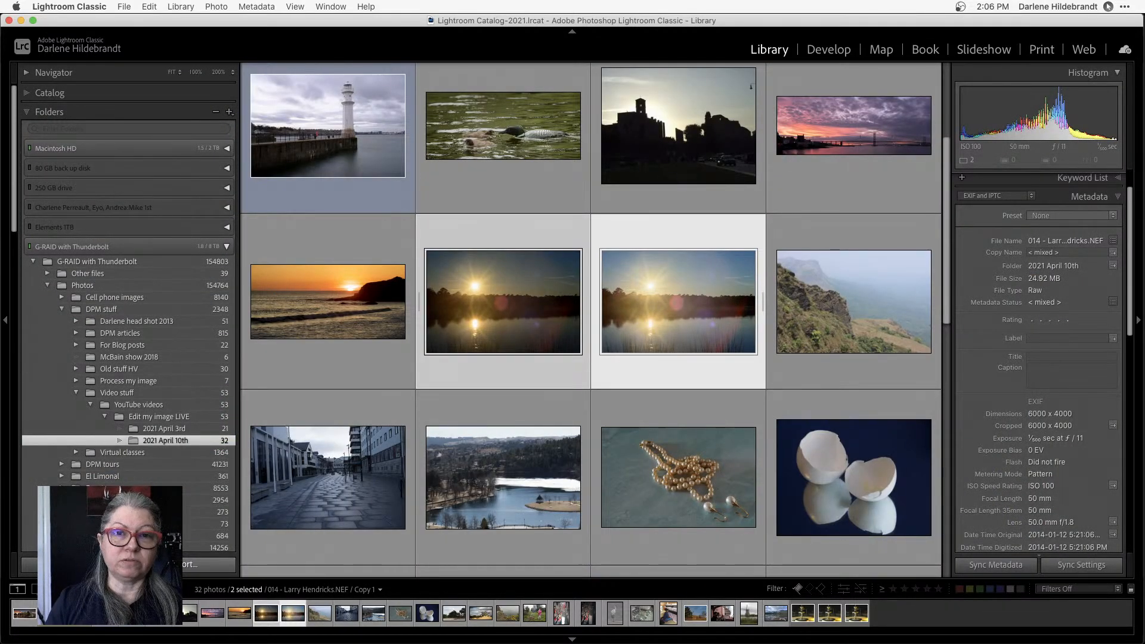
key("super+shift+e")
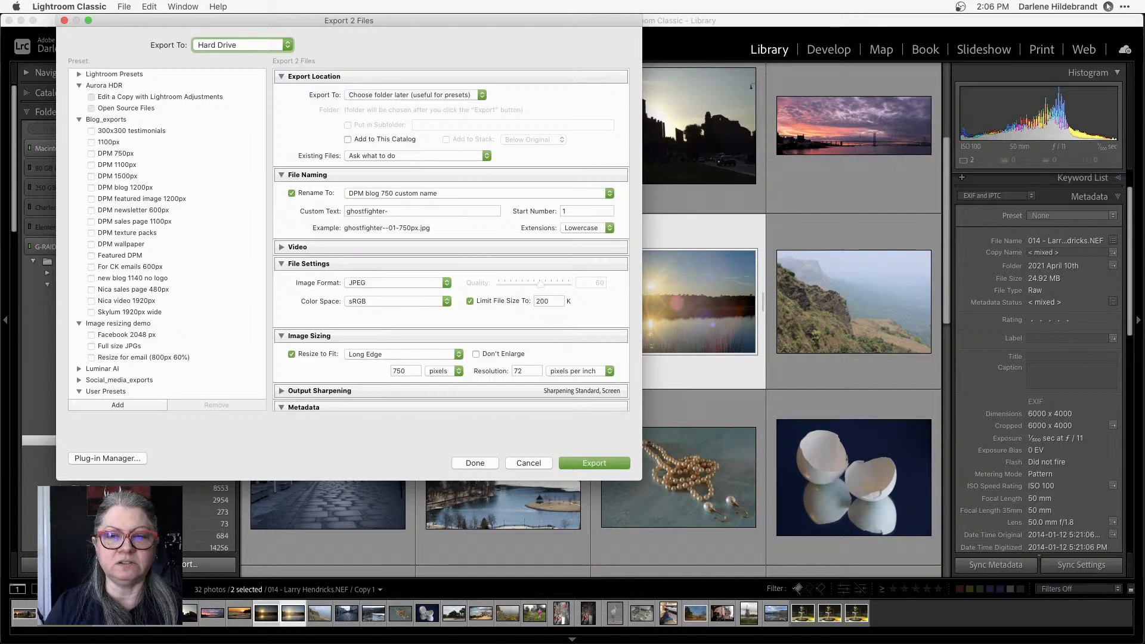
left_click(529, 463)
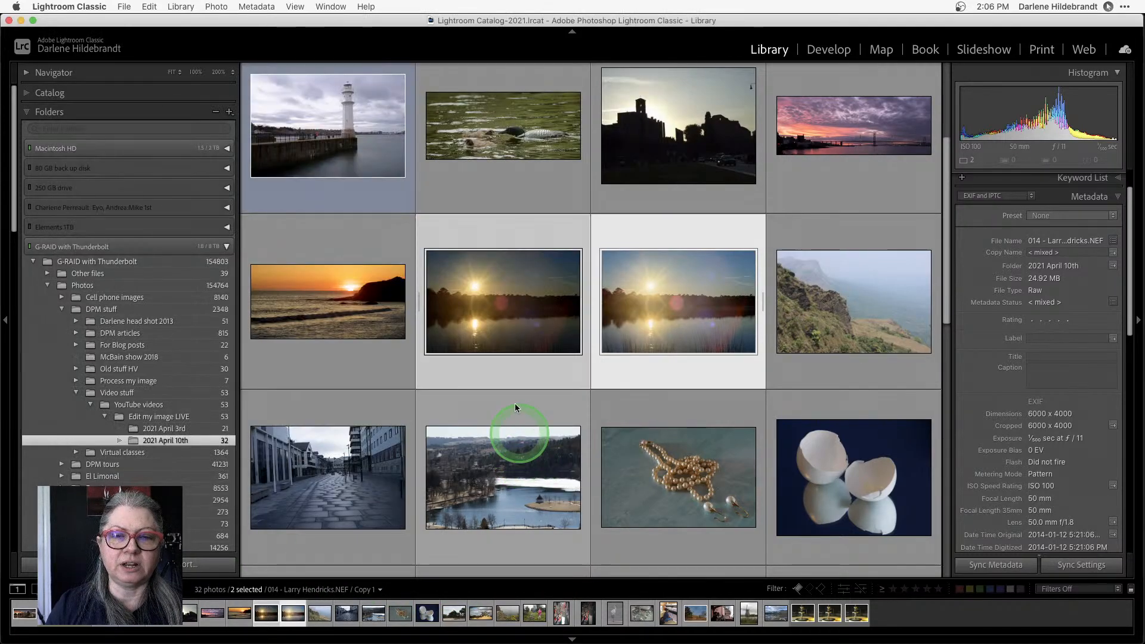
Open the darker original lake sunset in Develop, collapse the Presets and expand its edit History
left_click(501, 357)
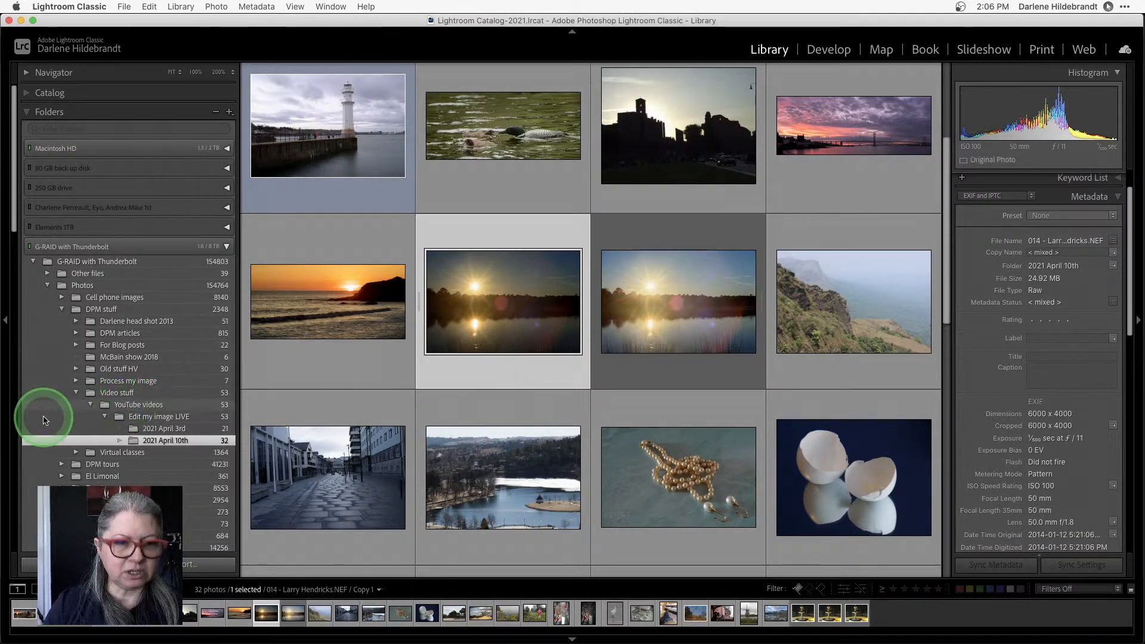
key("d")
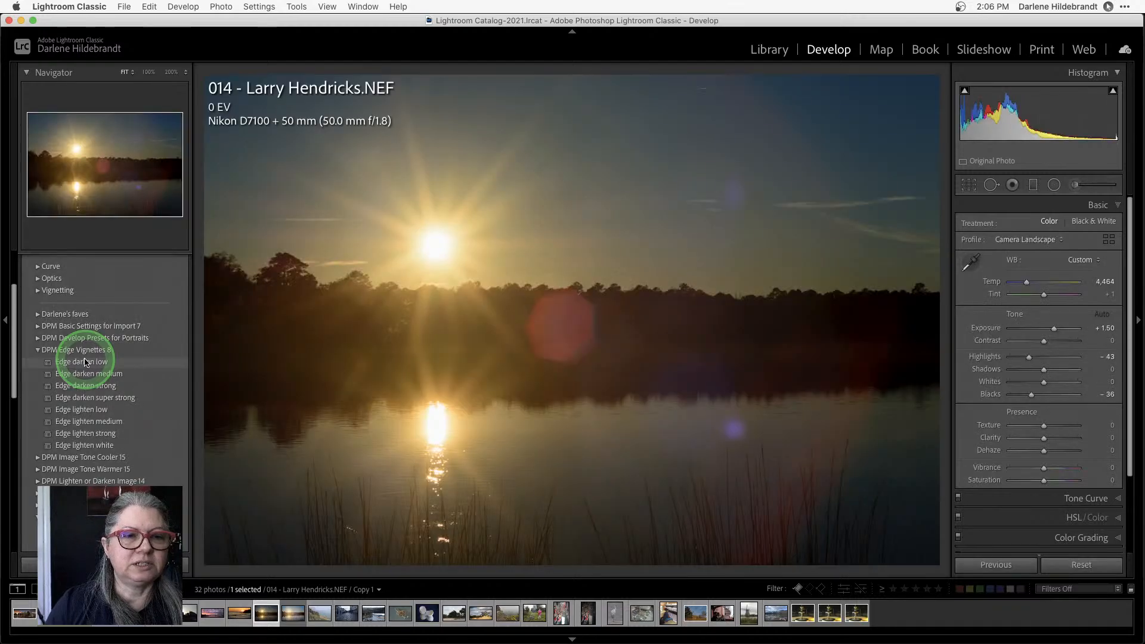
scroll(65, 310, "up", 3)
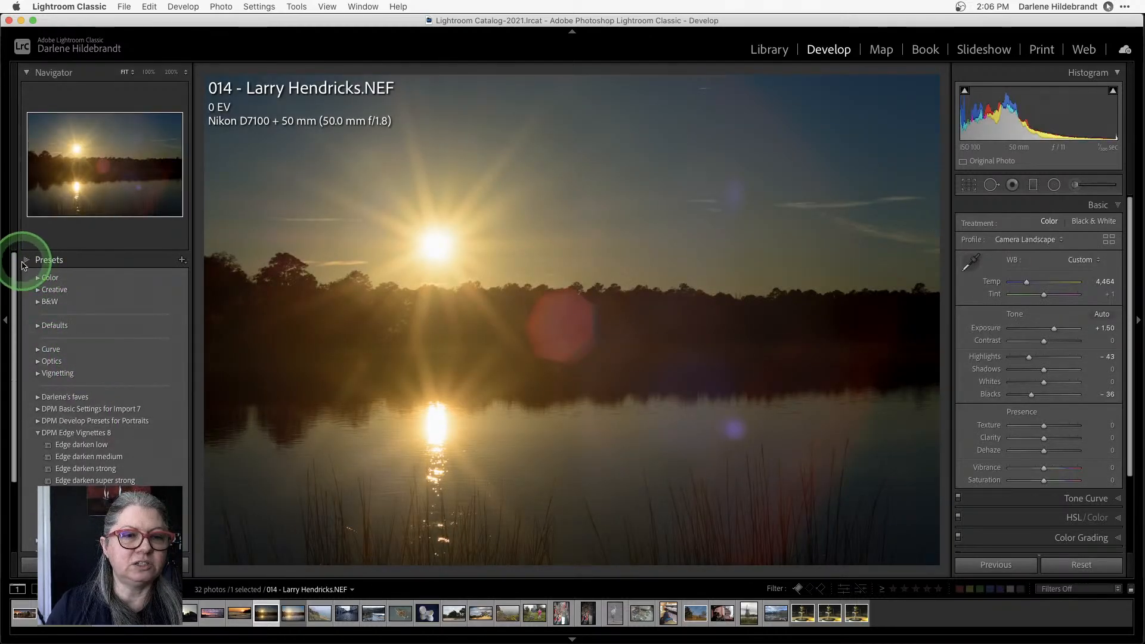
left_click(25, 260)
left_click(25, 297)
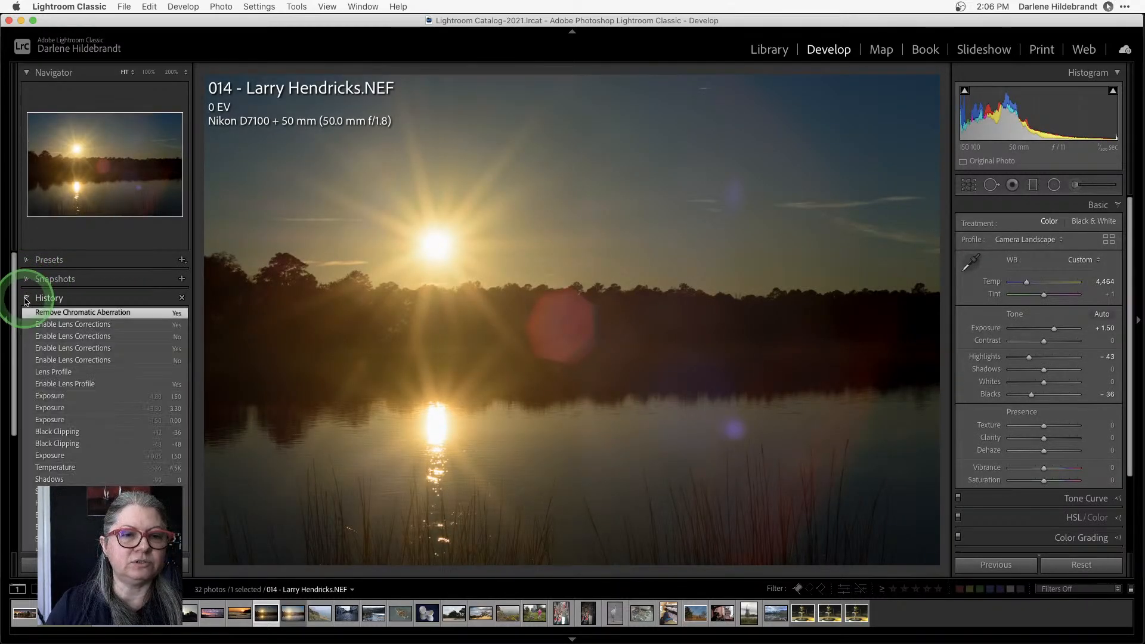
Step back through the lake sunset's History to a Black Clipping state and the unedited starting state, and restore the latest state, Remove Chromatic Aberration
scroll(59, 367, "down", 5)
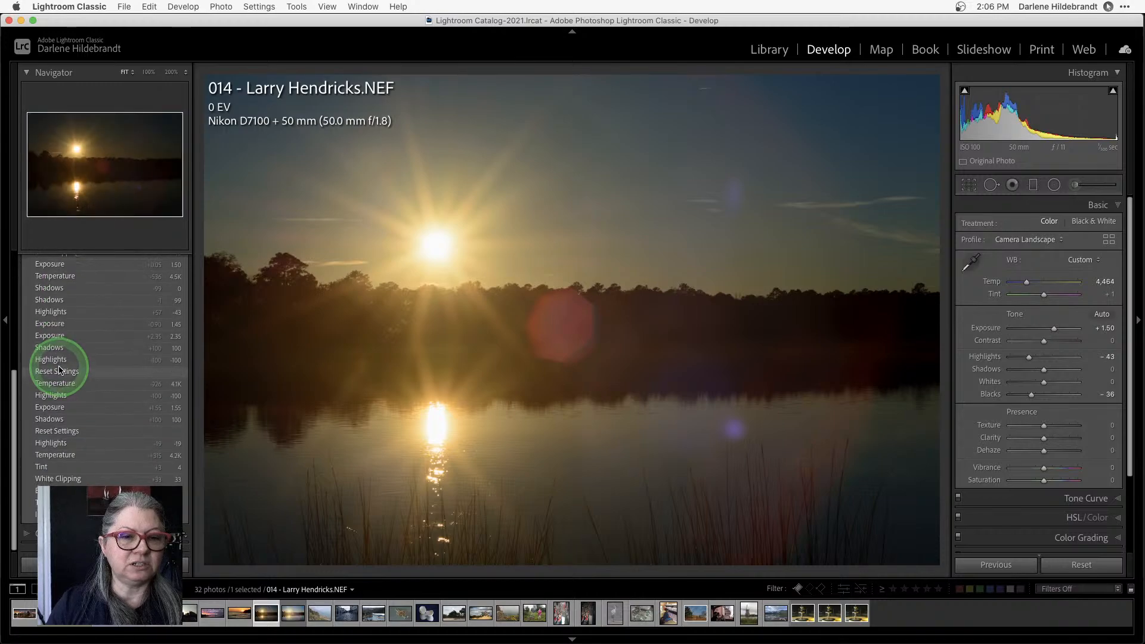
scroll(59, 370, "up", 6)
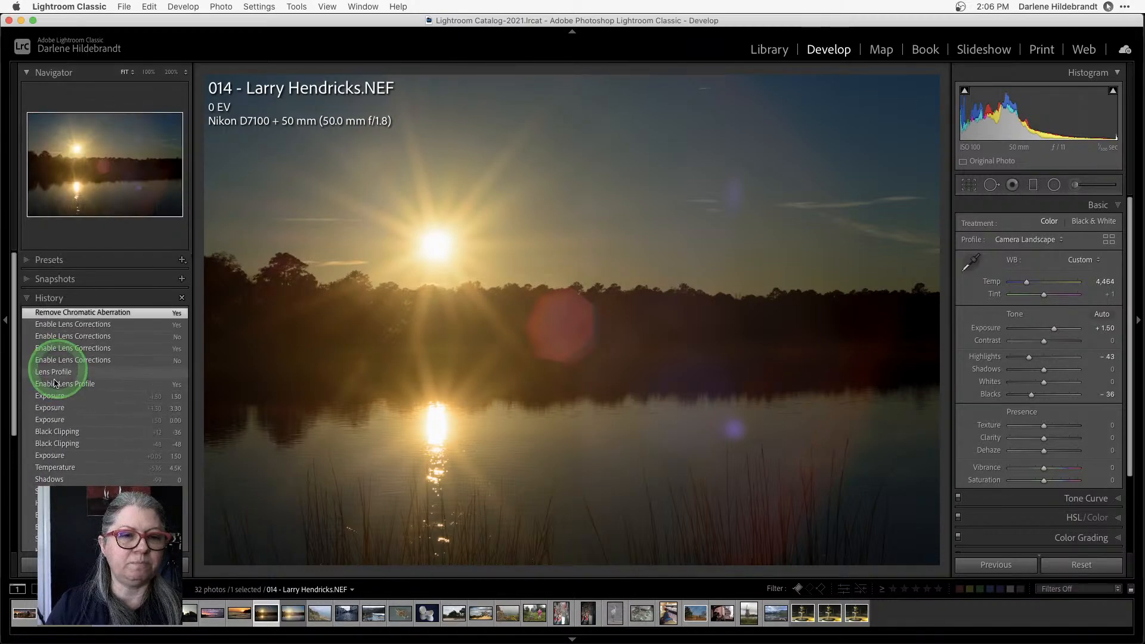
left_click(46, 432)
scroll(47, 432, "down", 5)
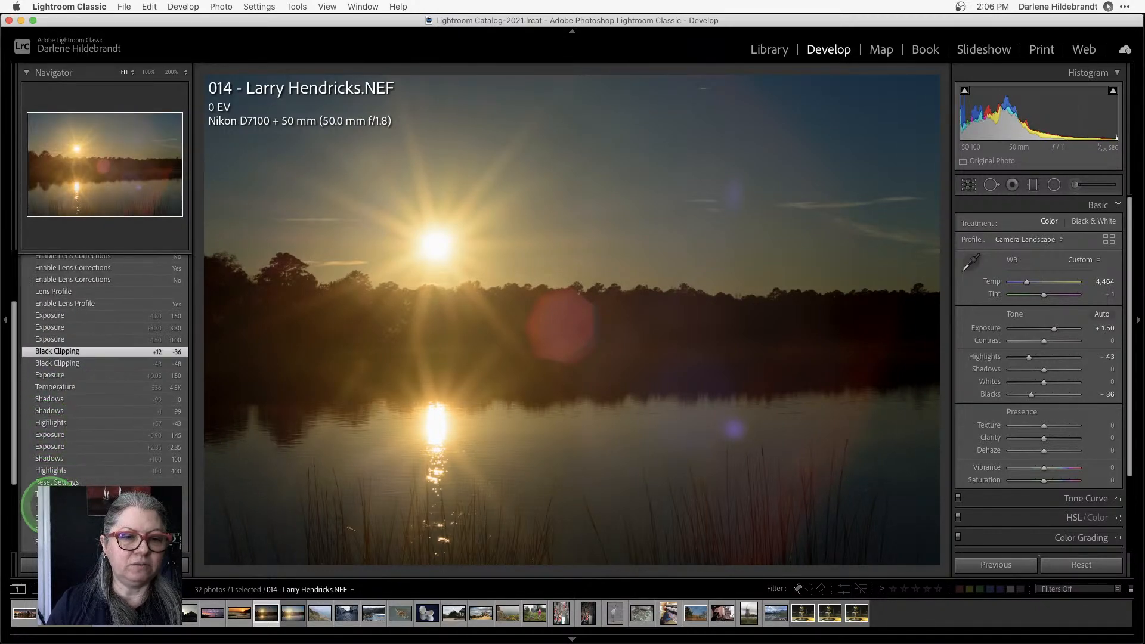
left_click(49, 518)
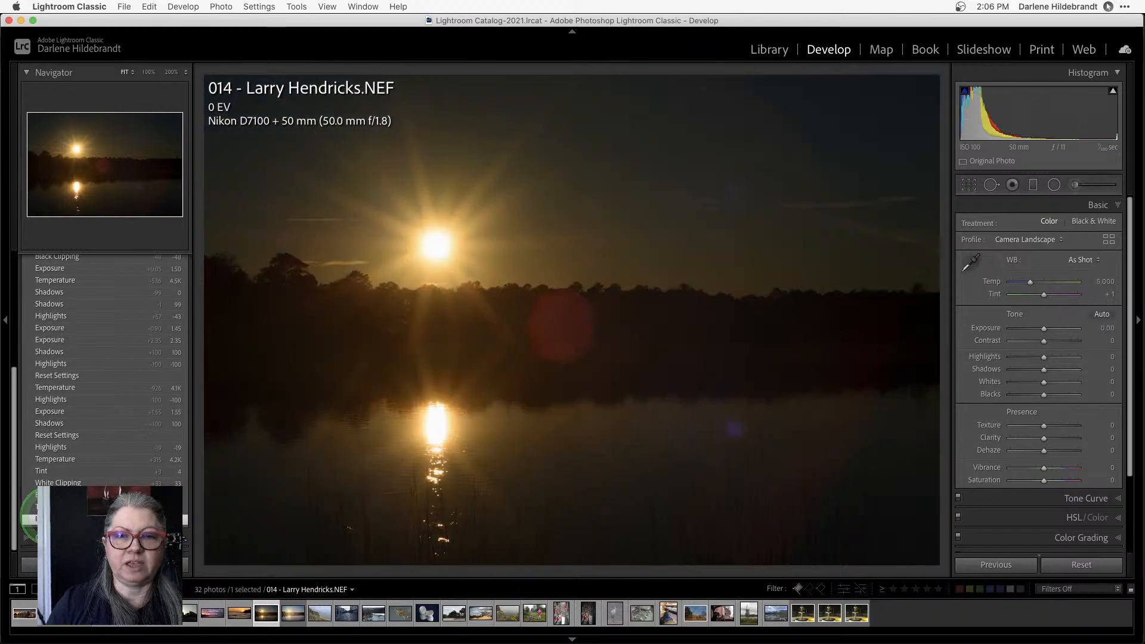
scroll(49, 516, "up", 5)
left_click(75, 314)
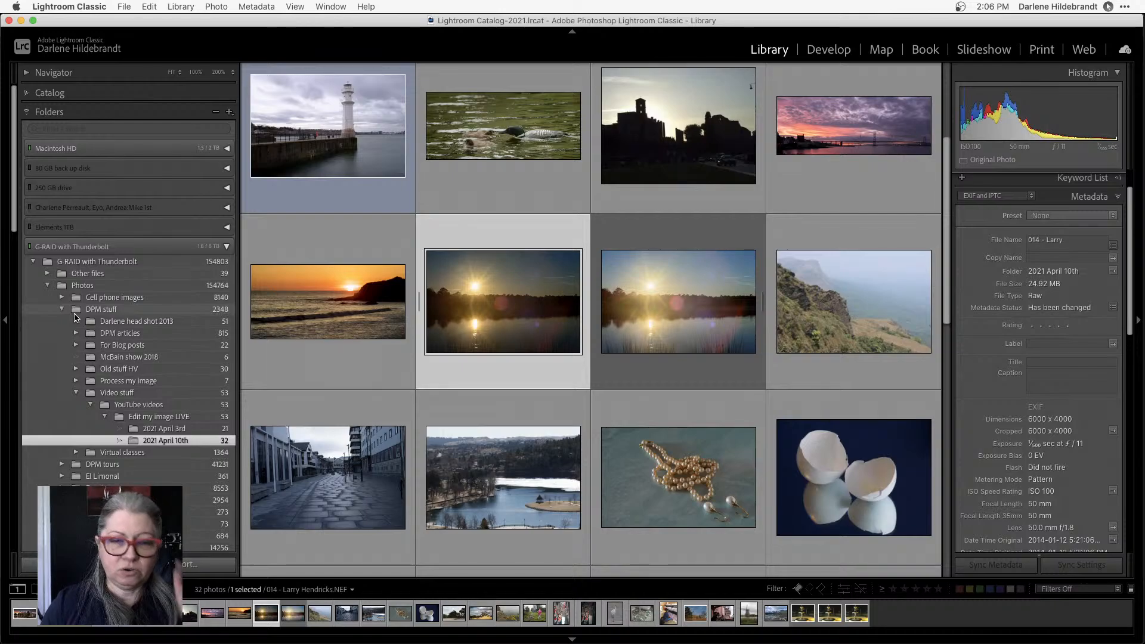
Select both lake sunset versions in the Library grid, view the darker one in Develop, and return to the grid
left_click(624, 291, "super")
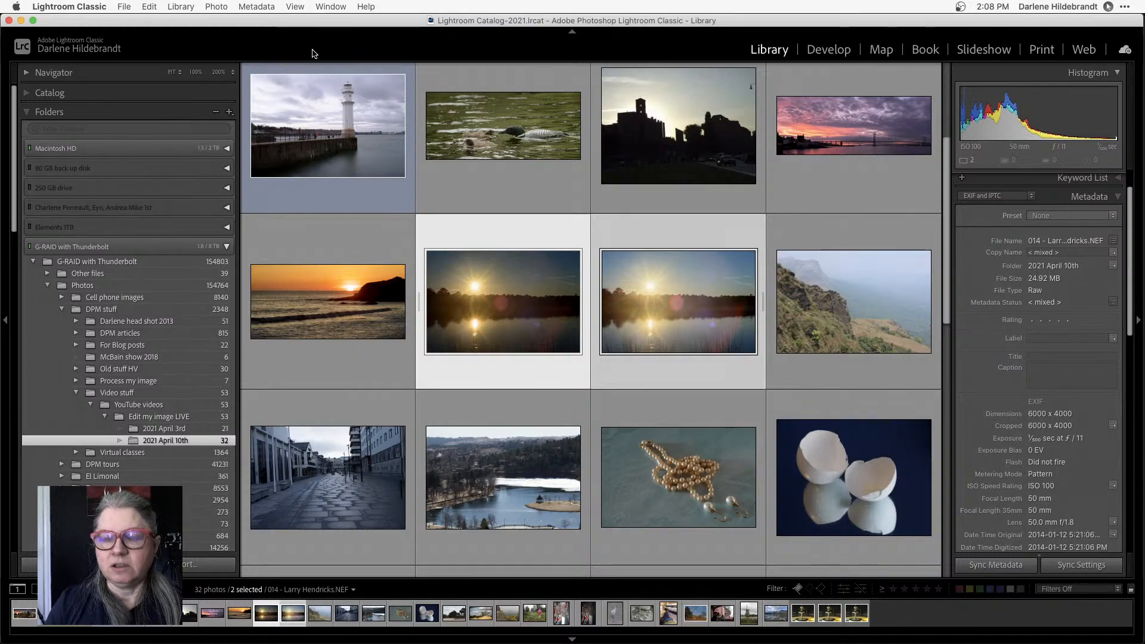
key("d")
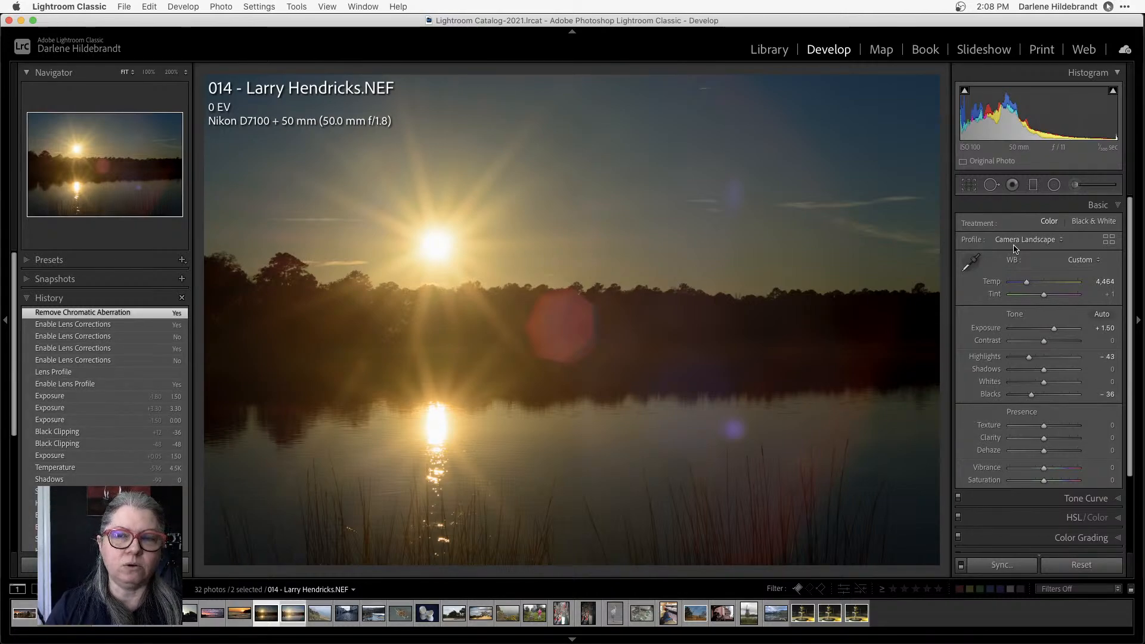
key("g")
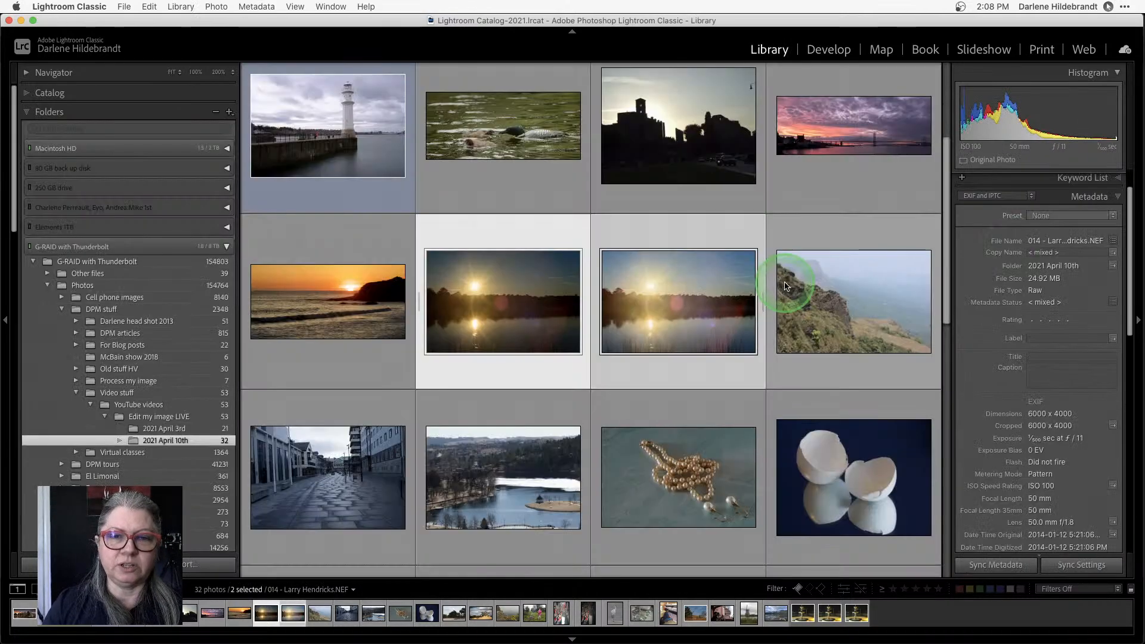
Reveal the orange ocean sunset JPEG in Finder, examine its parent folders up to the drive, and close the Finder window
left_click(337, 239)
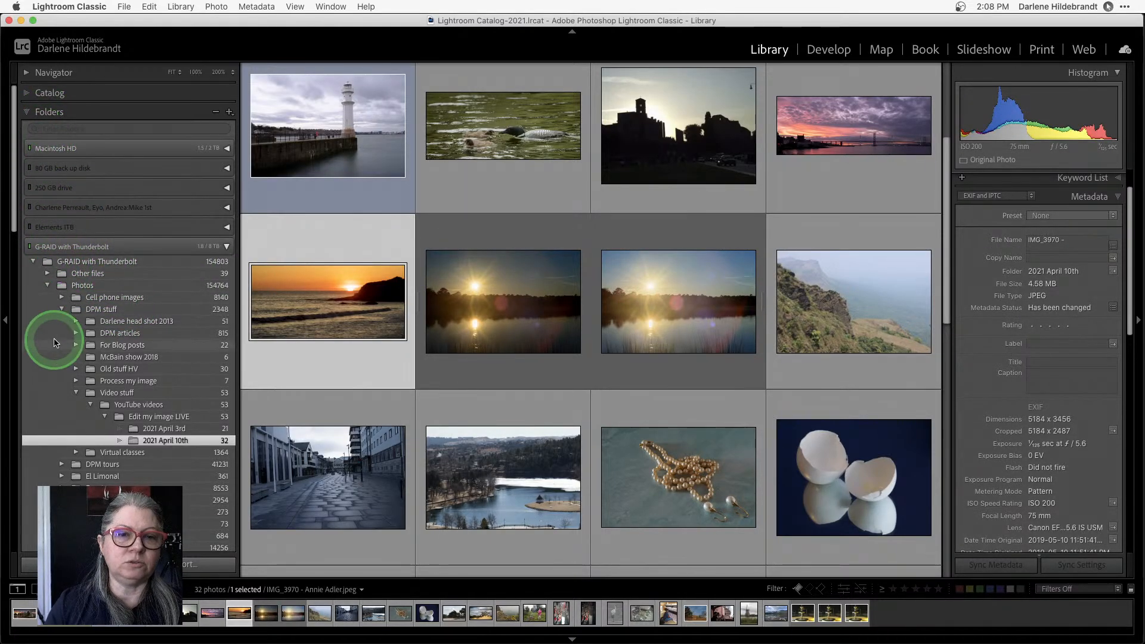
right_click(328, 246)
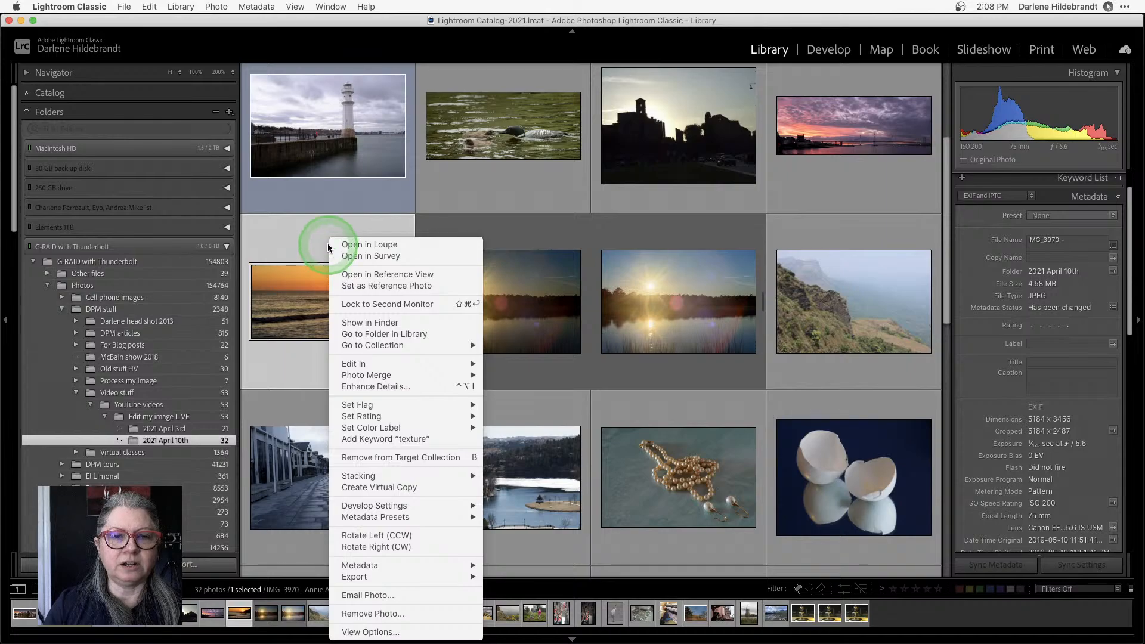
left_click(356, 324)
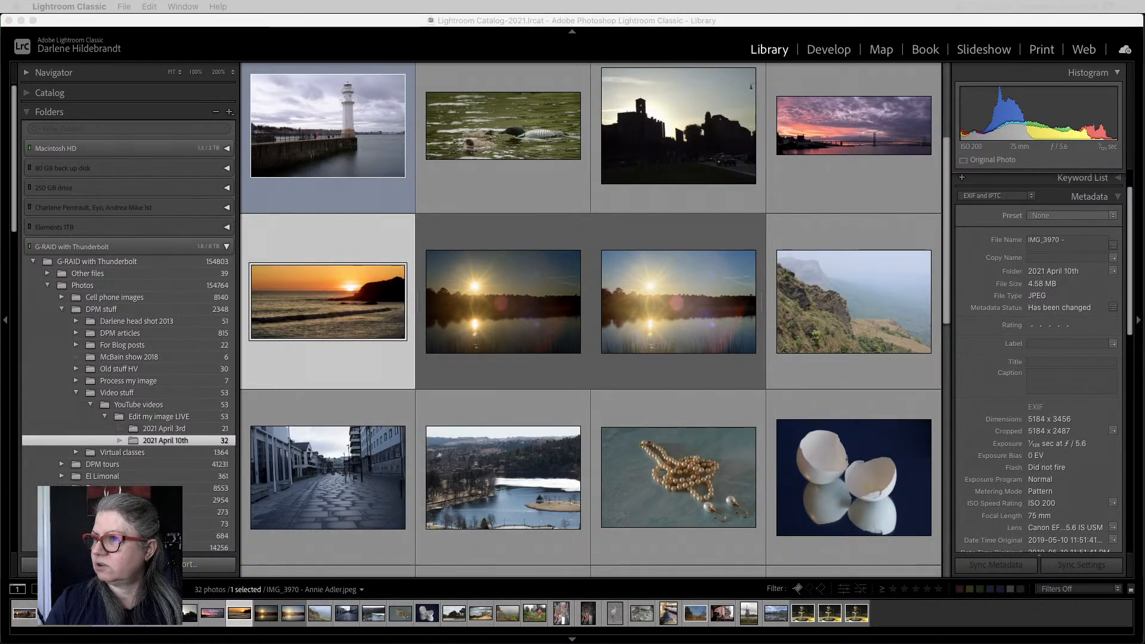
left_click_drag(1144, 56, 727, 143)
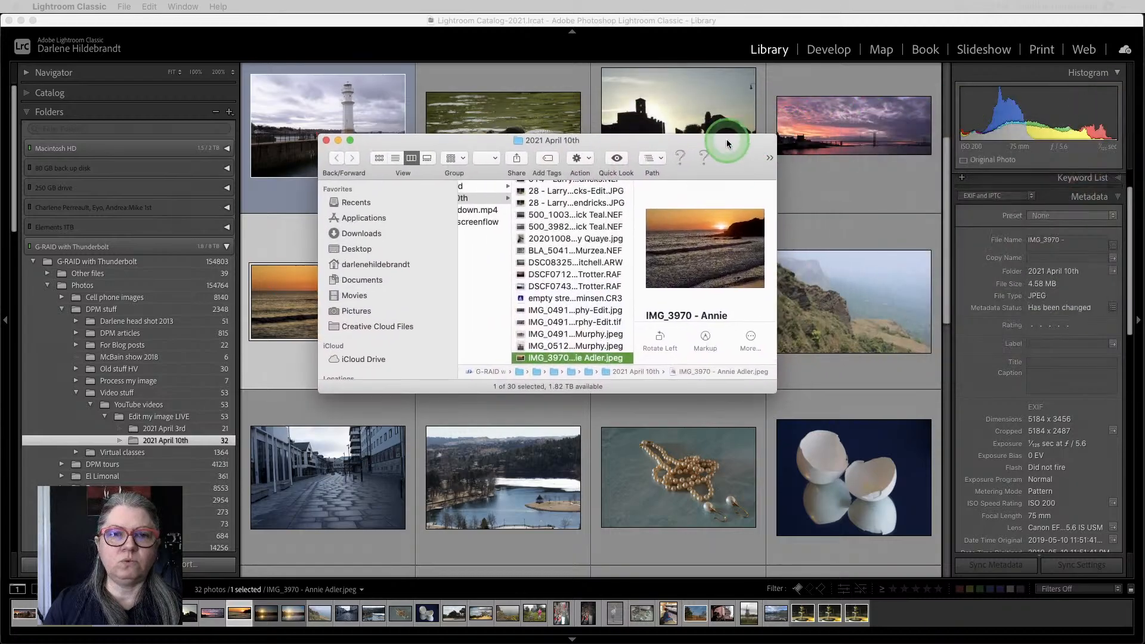
scroll(543, 352, "left", 8)
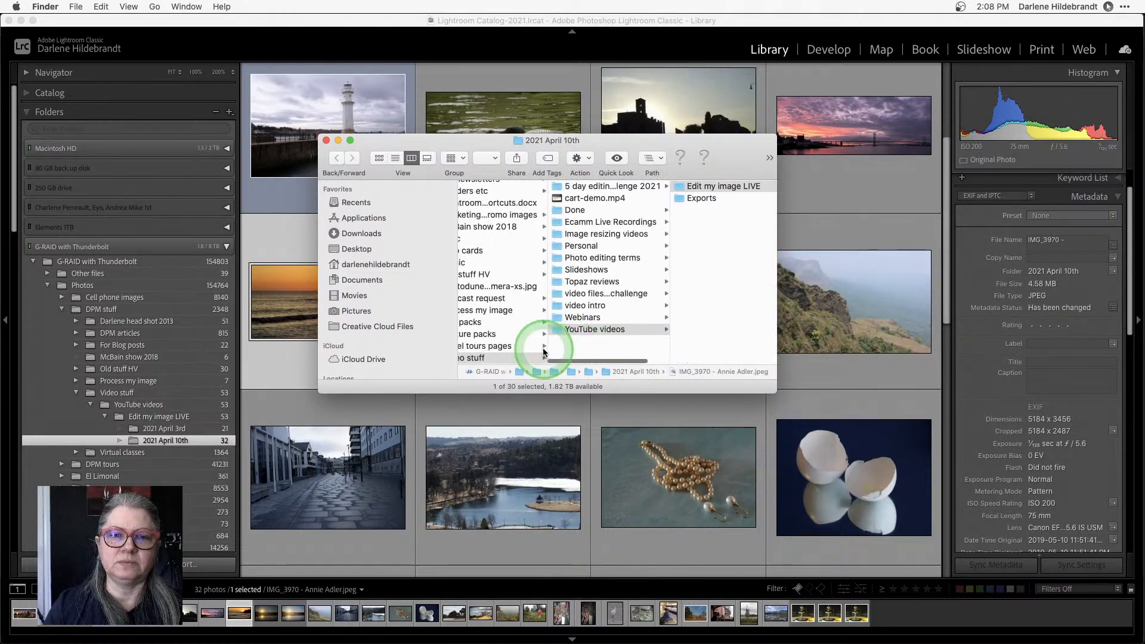
scroll(543, 352, "left", 8)
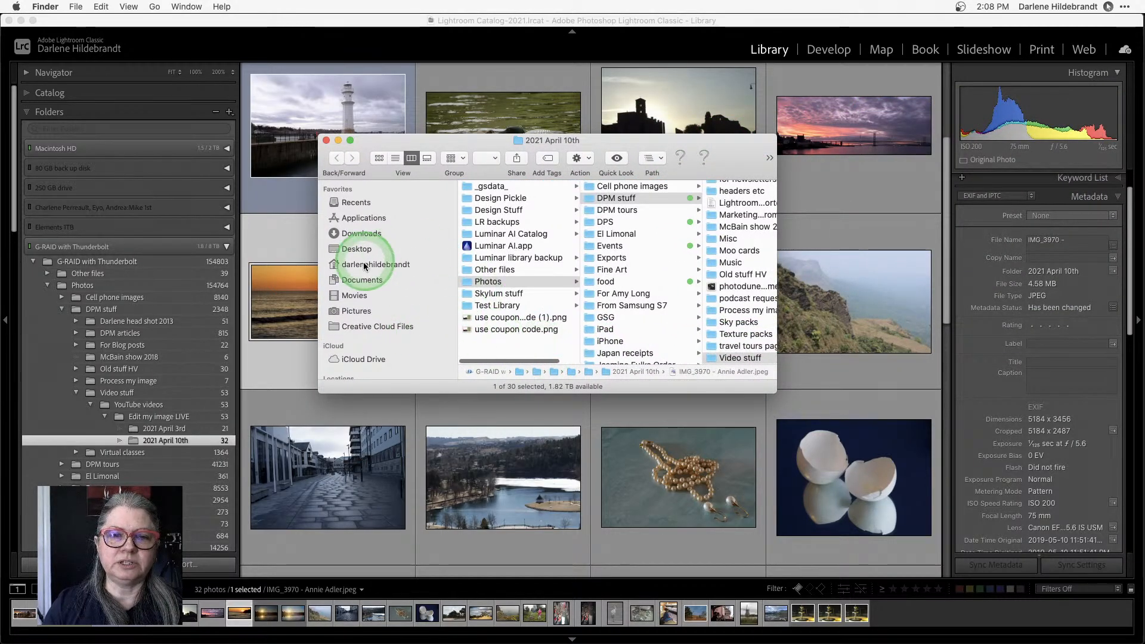
scroll(365, 266, "down", 5)
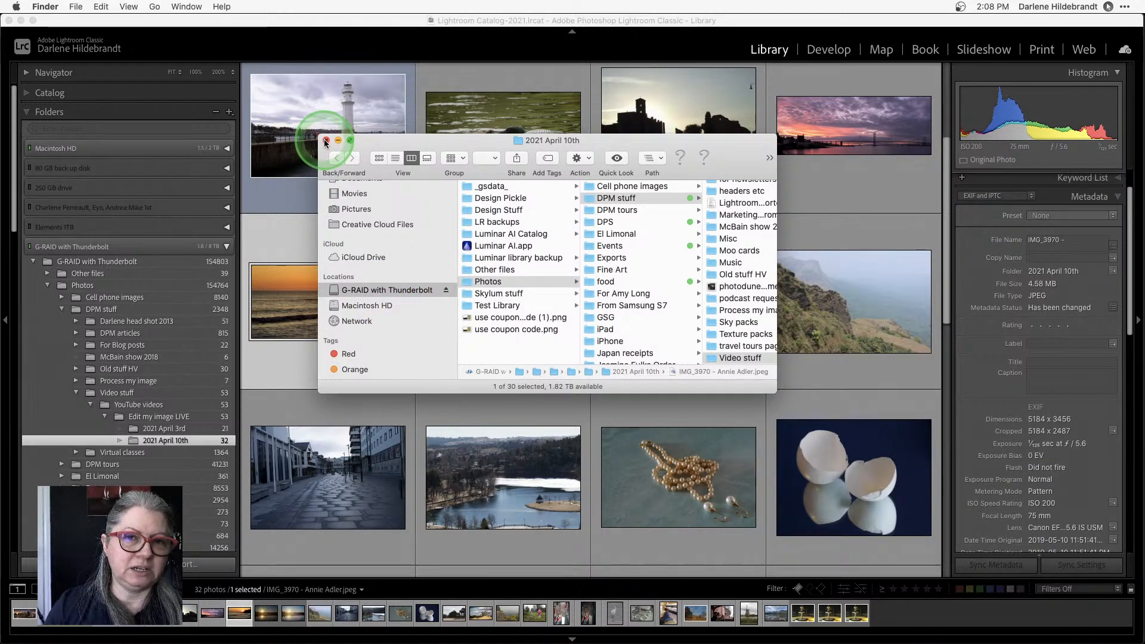
left_click(326, 141)
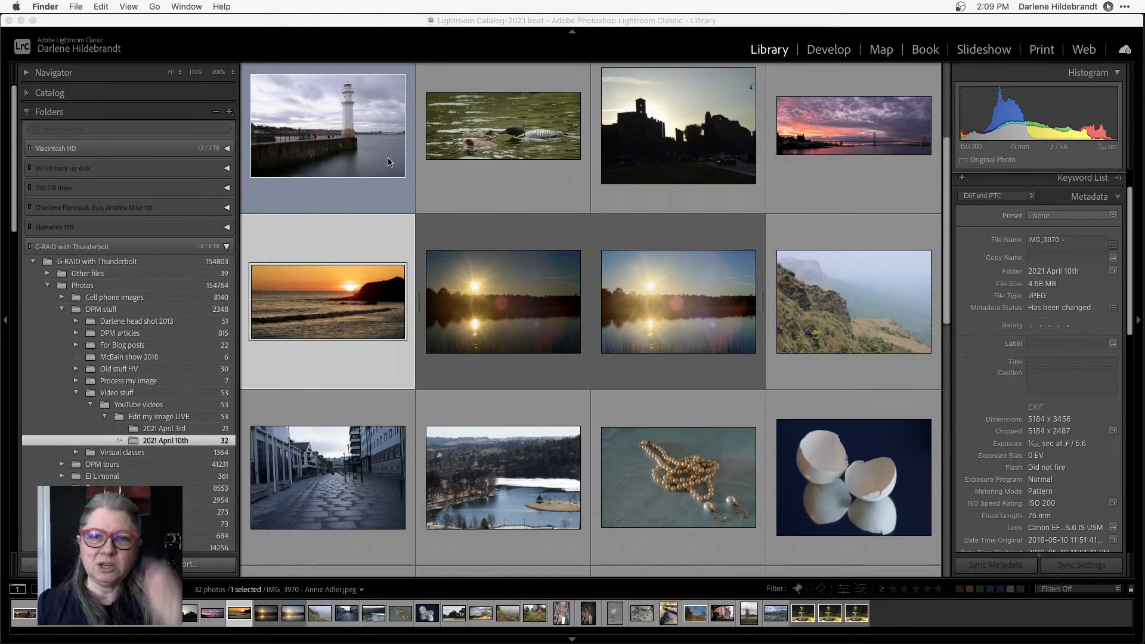
Switch to Luminar AI and open the Rome silhouette sunset from the 2021 April 10th folder for editing
left_click(688, 152)
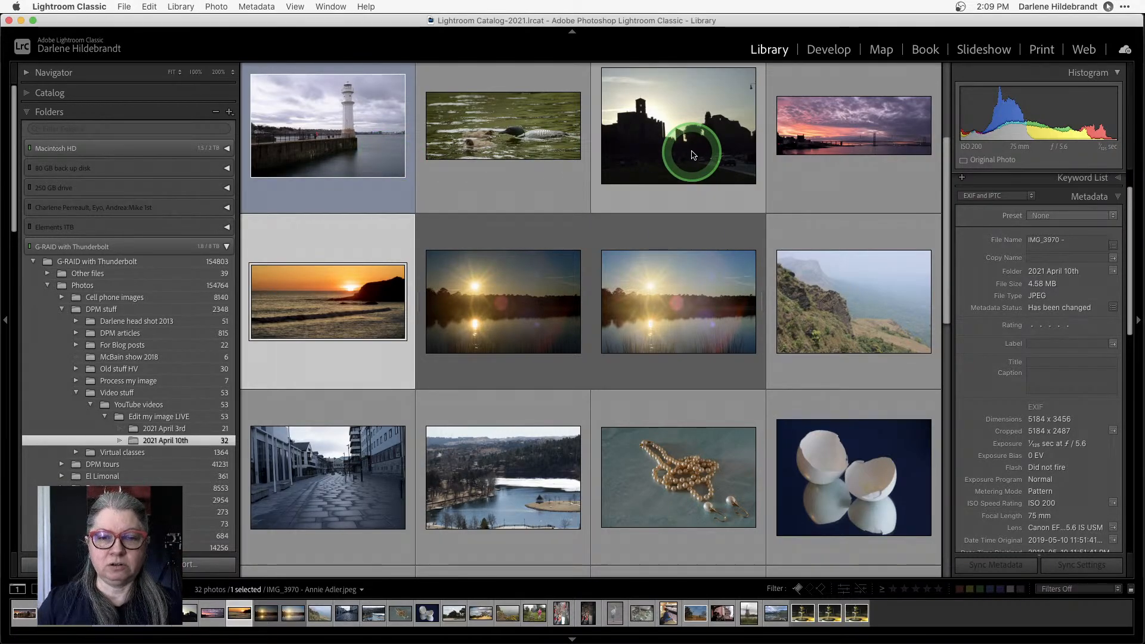
key("super+Tab")
key("super+Tab")
key("super+Tab")
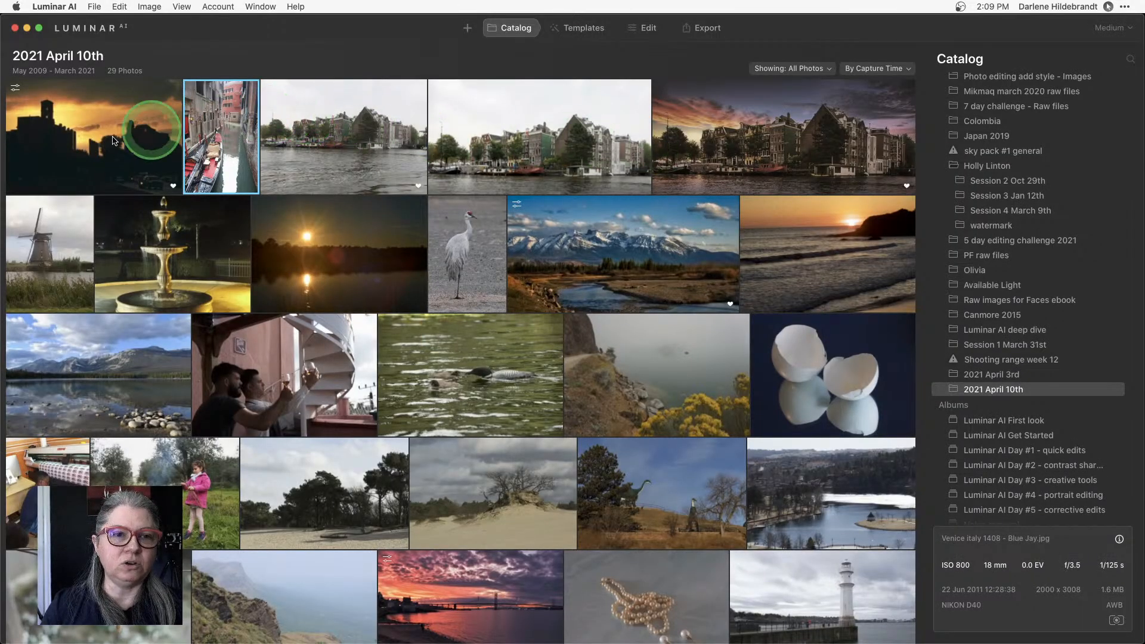
double_click(87, 143)
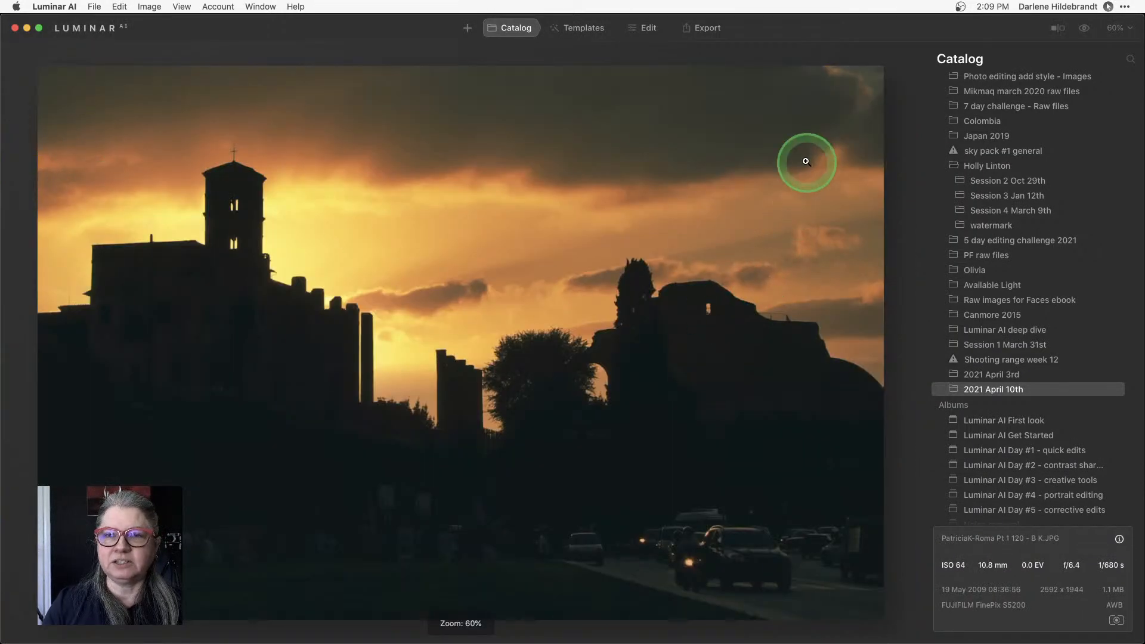
left_click(642, 28)
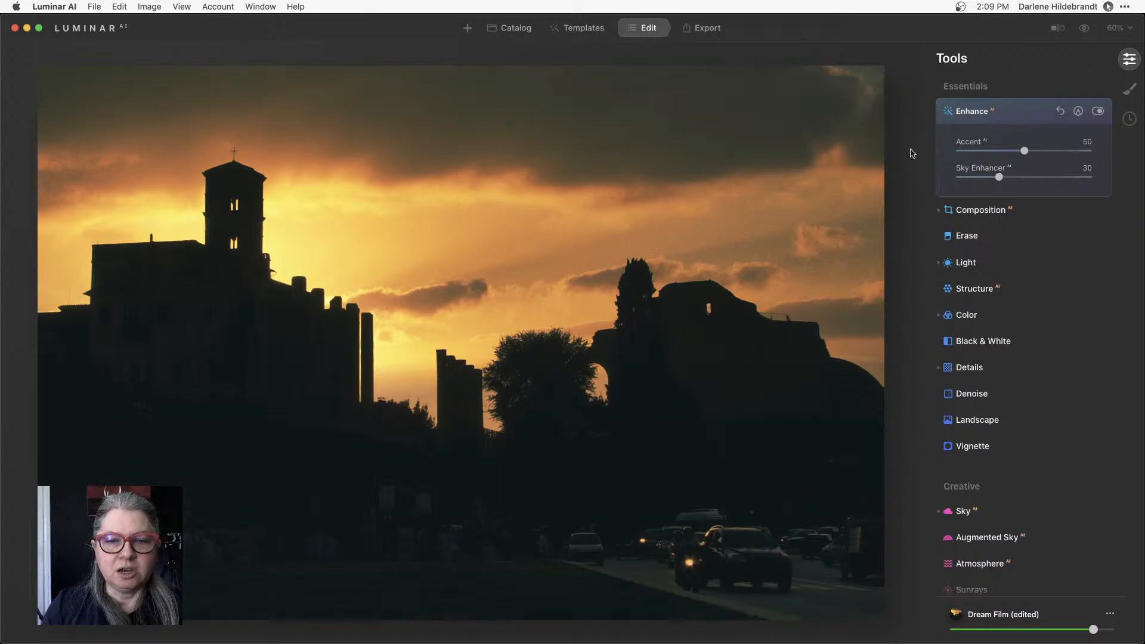
Fit the Rome silhouette photo to the view and compare its before and after versions repeatedly
key("super+0")
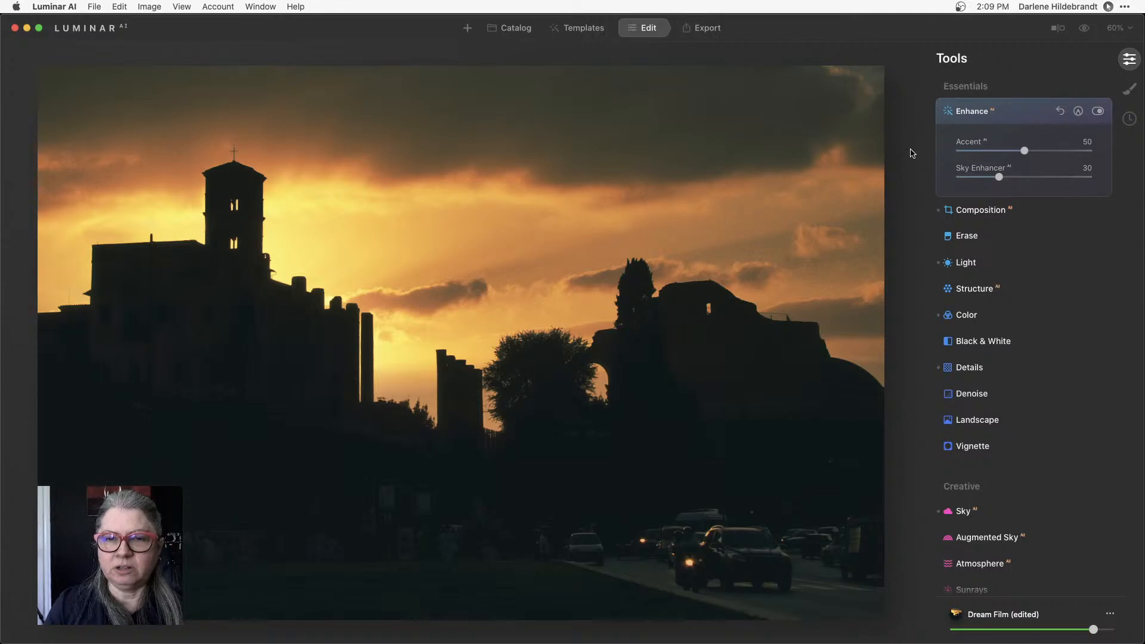
key("backslash")
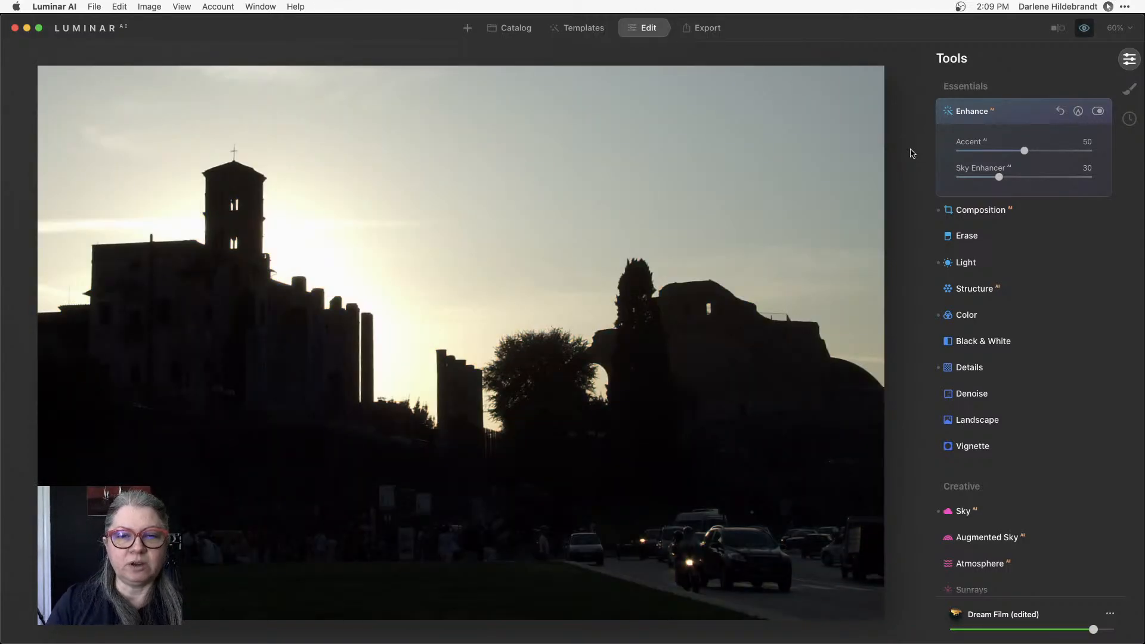
key("backslash")
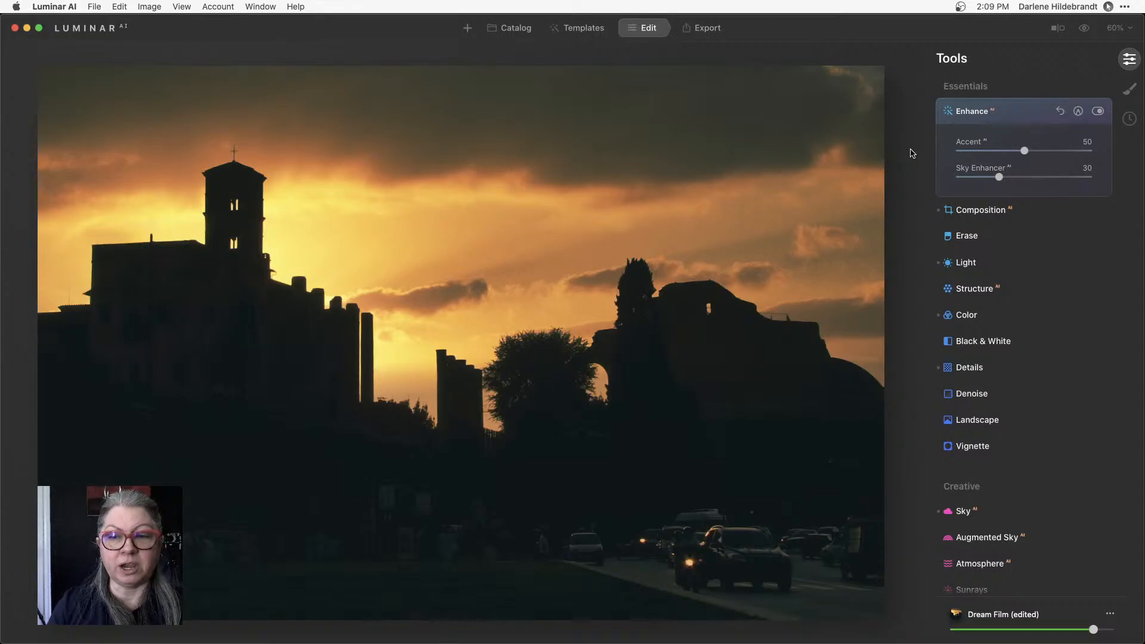
key("backslash")
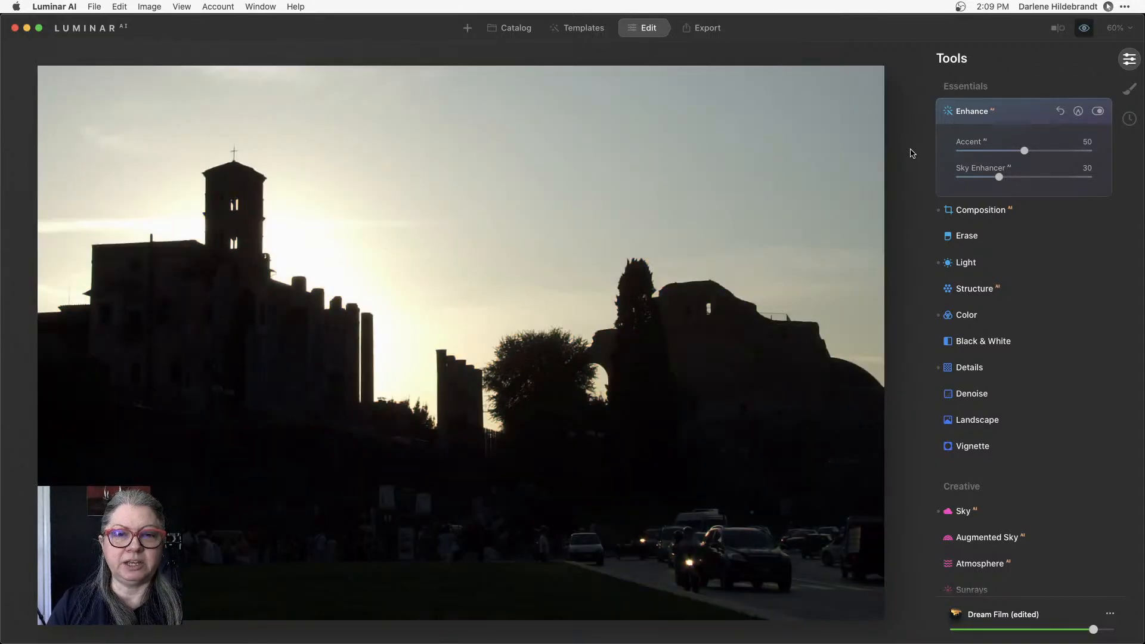
key("backslash")
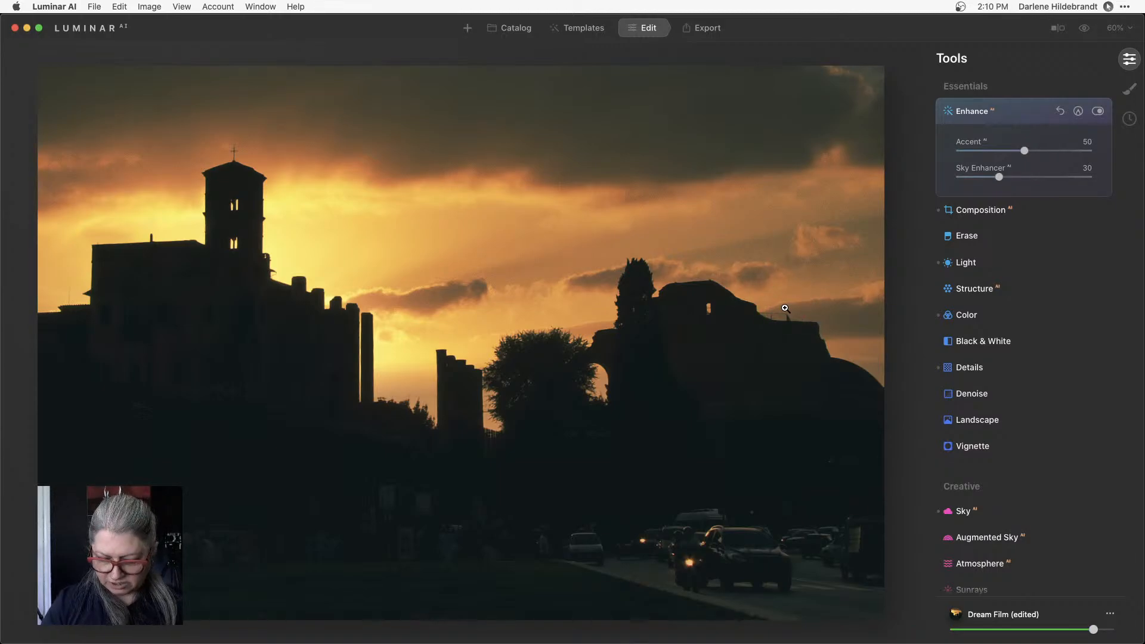
key("backslash")
key("backslash")
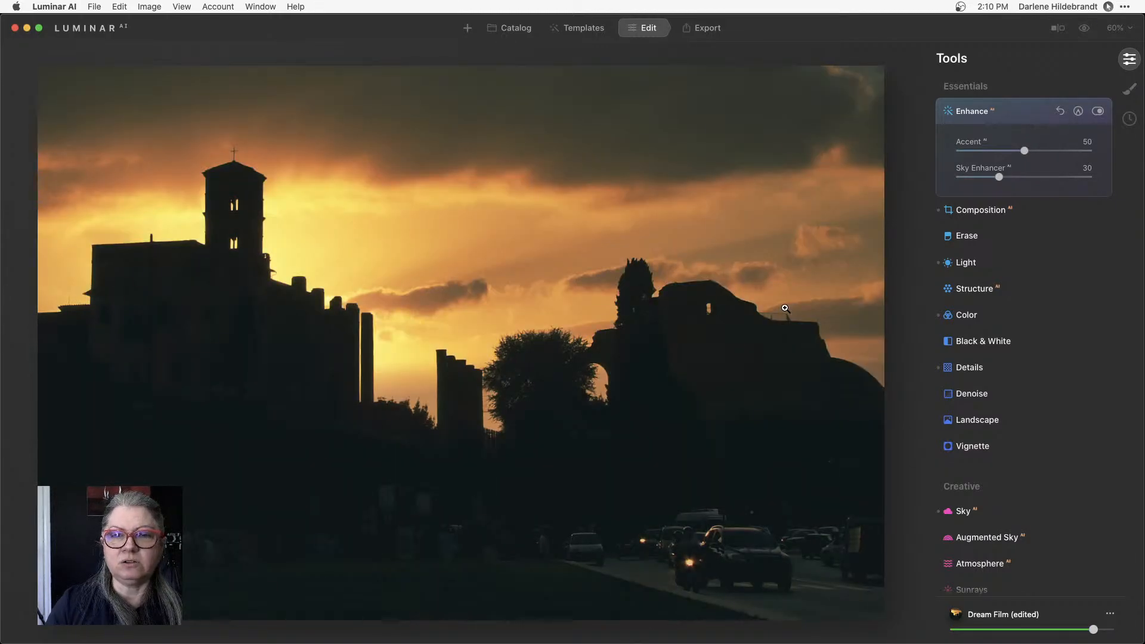
key("backslash")
key("backslash")
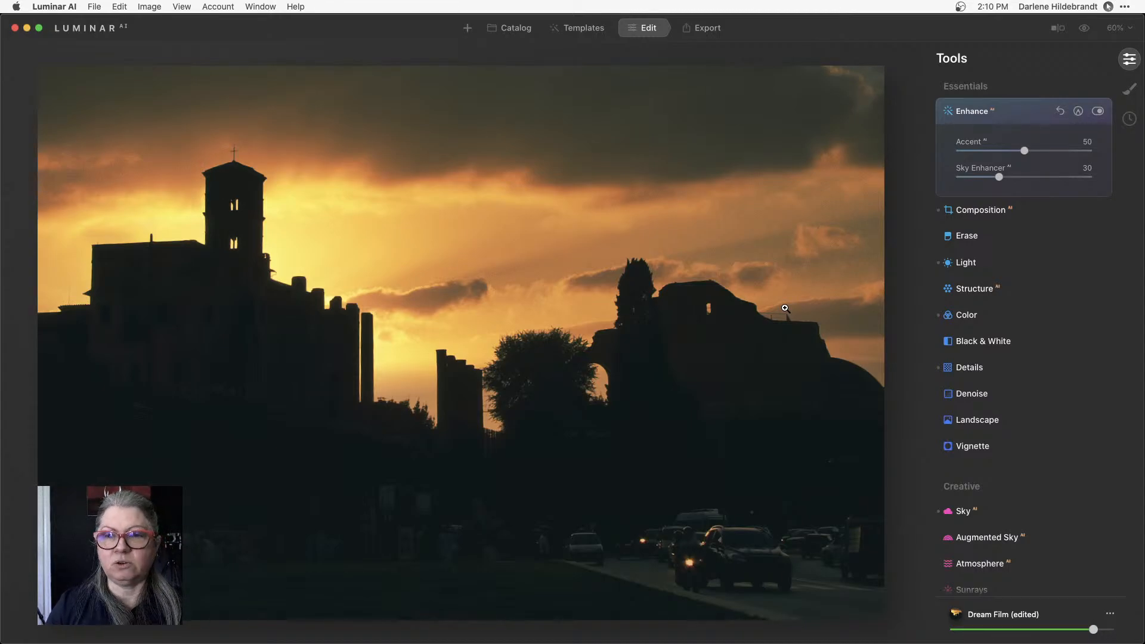
Check the Rome photo's Composition crop, and switch the Dream Film Mood effect off and on to compare its contribution
left_click(1021, 212)
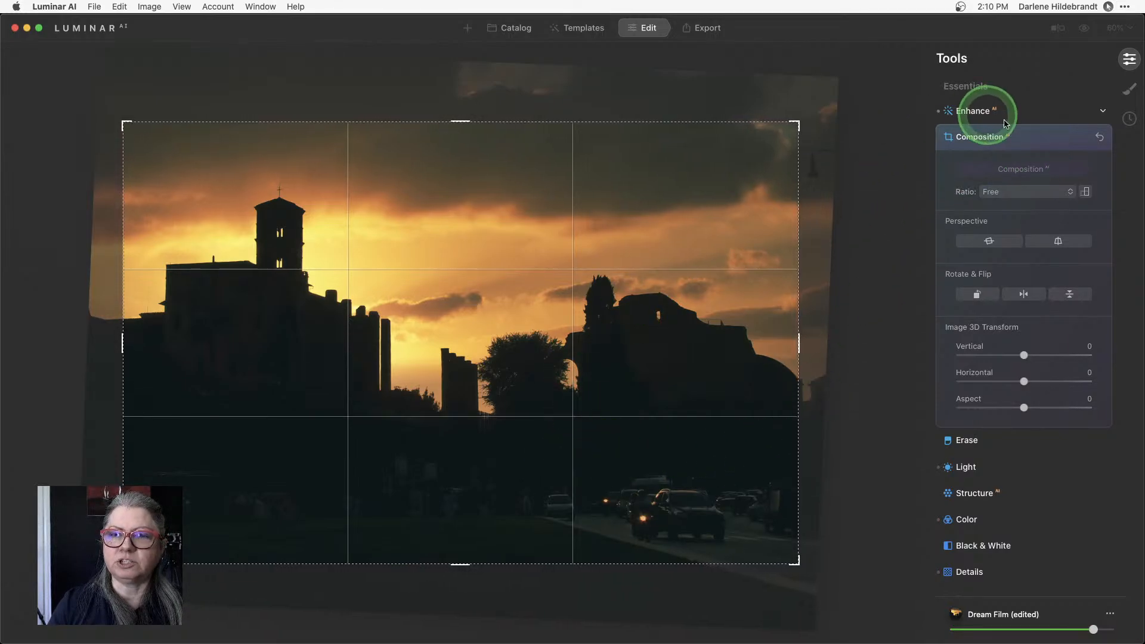
left_click(1007, 137)
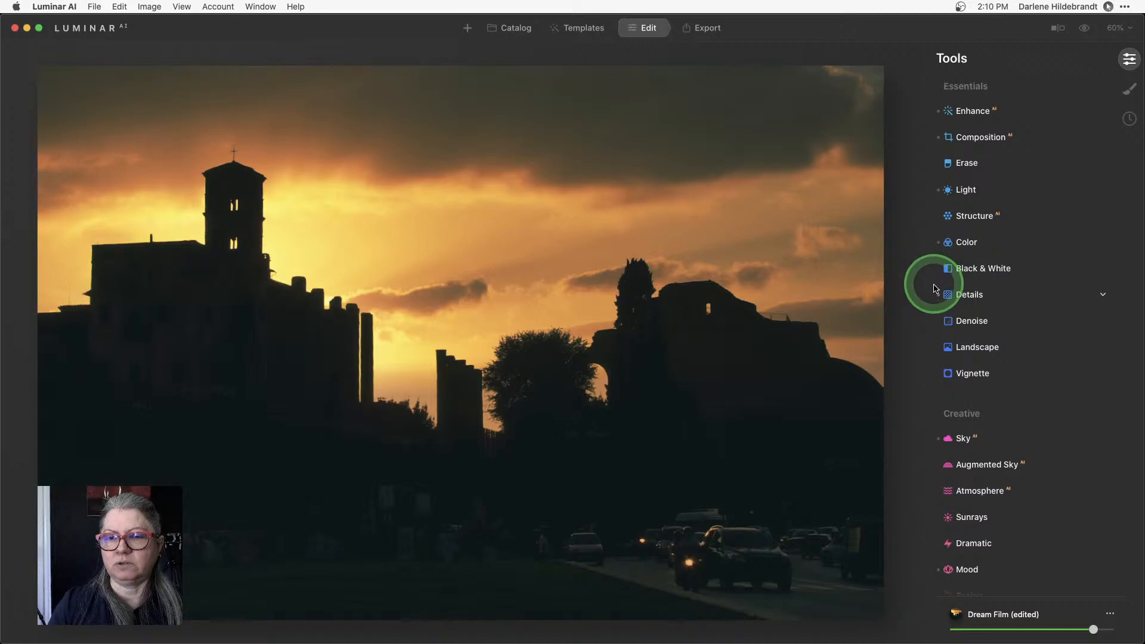
scroll(1039, 289, "down", 5)
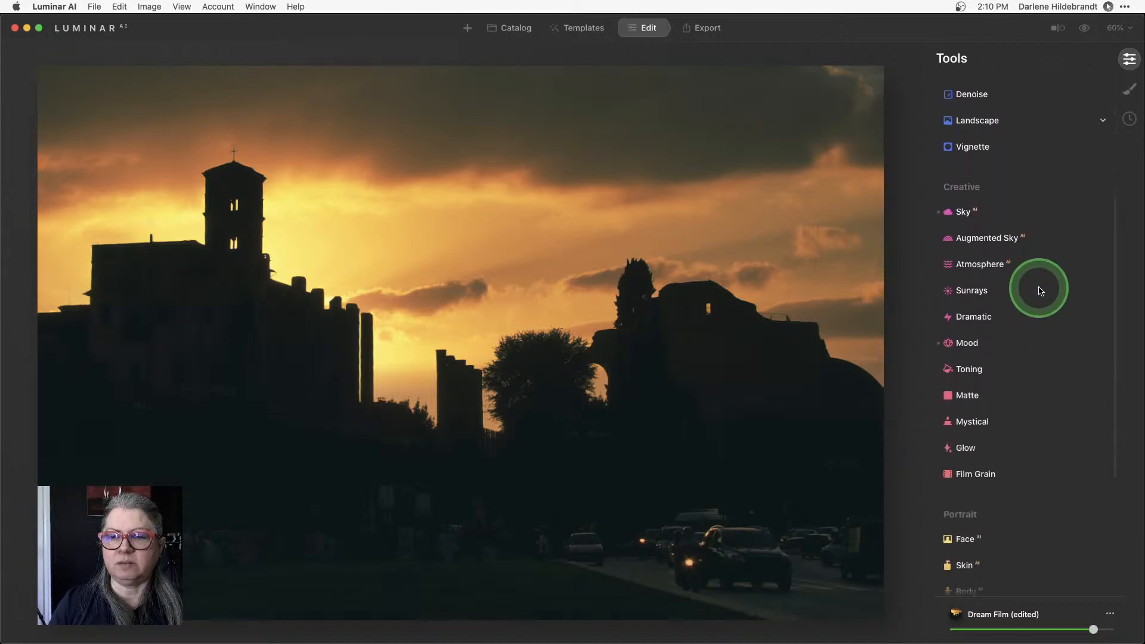
scroll(1038, 288, "down", 2)
left_click(992, 266)
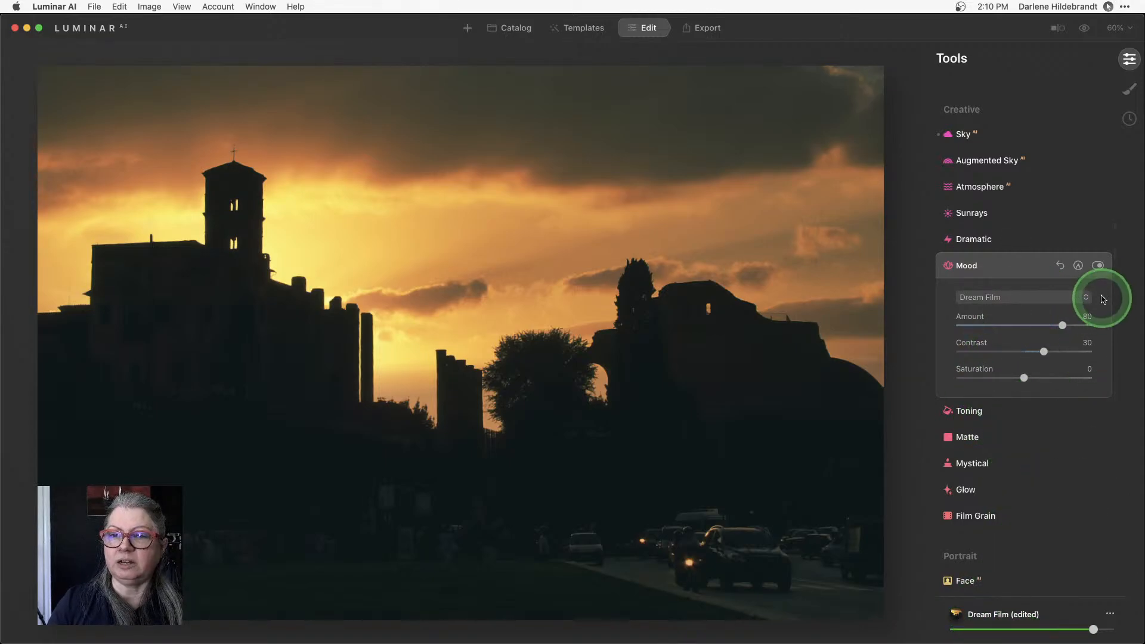
left_click(1098, 266)
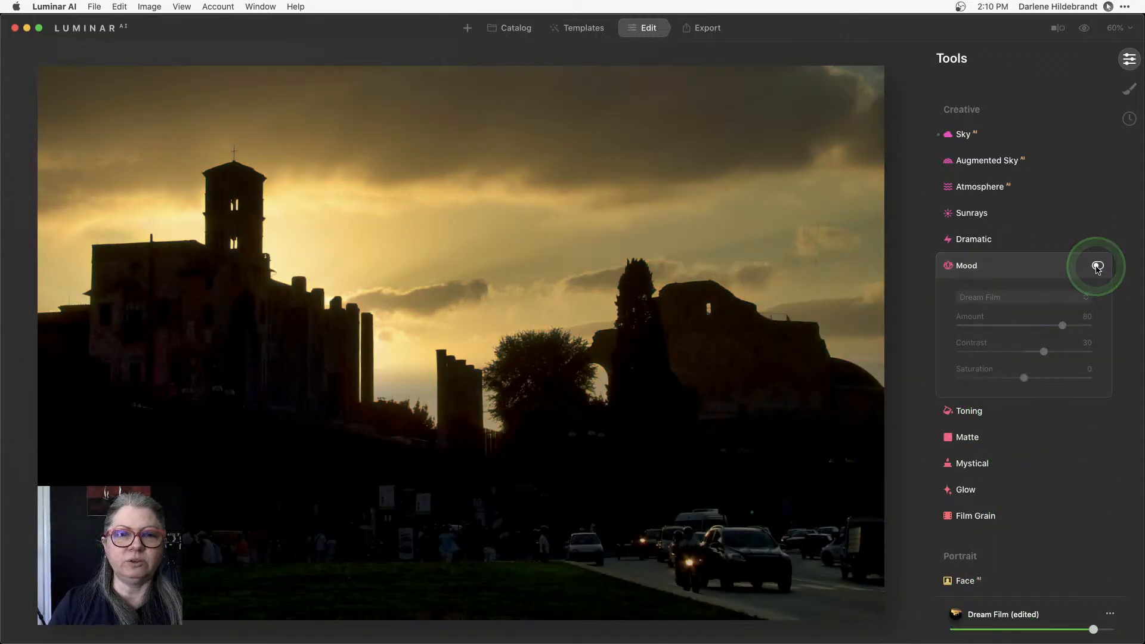
left_click(1098, 266)
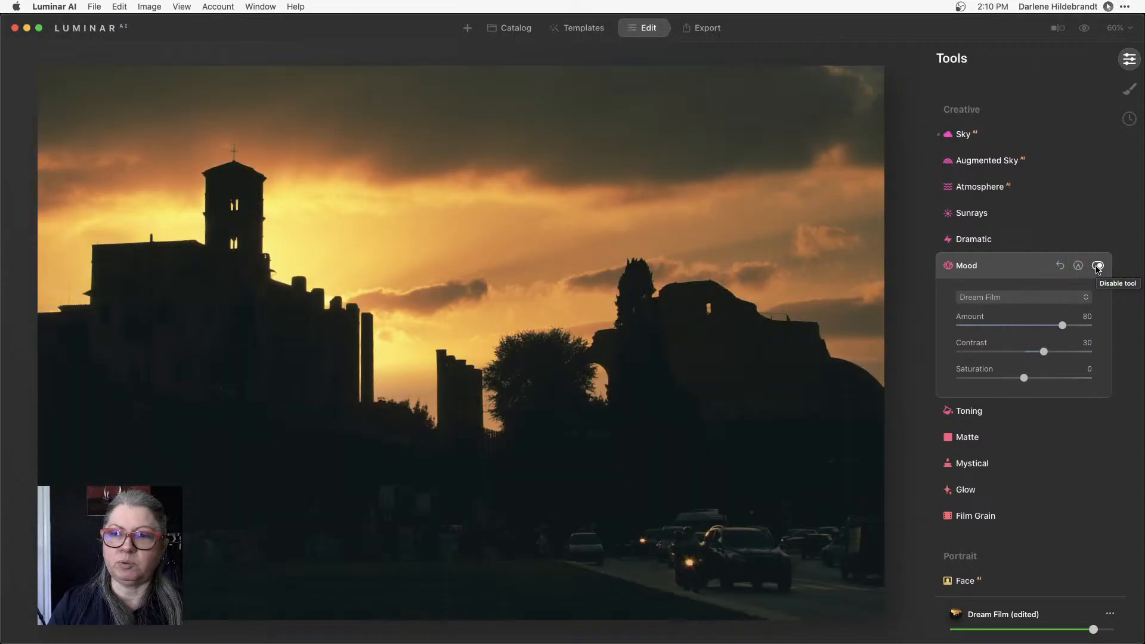
left_click(1097, 266)
left_click(1097, 266)
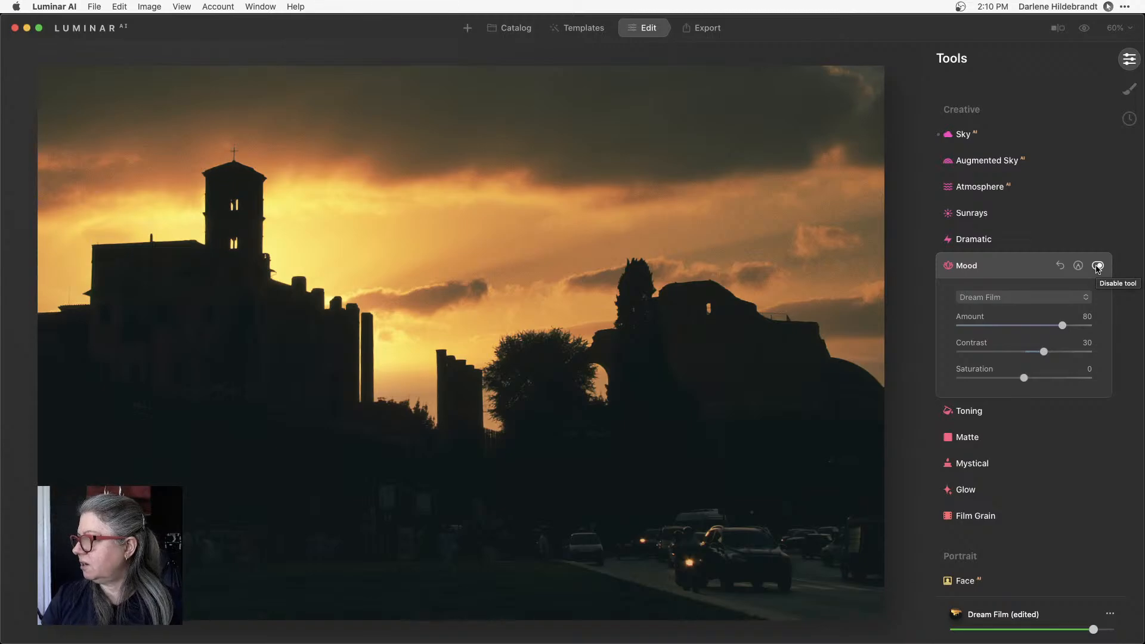
Return to the 2021 April 10th catalog, browse its photos, and open the snowy mountain and river RAW photo in single view
left_click(508, 27)
scroll(618, 274, "down", 3)
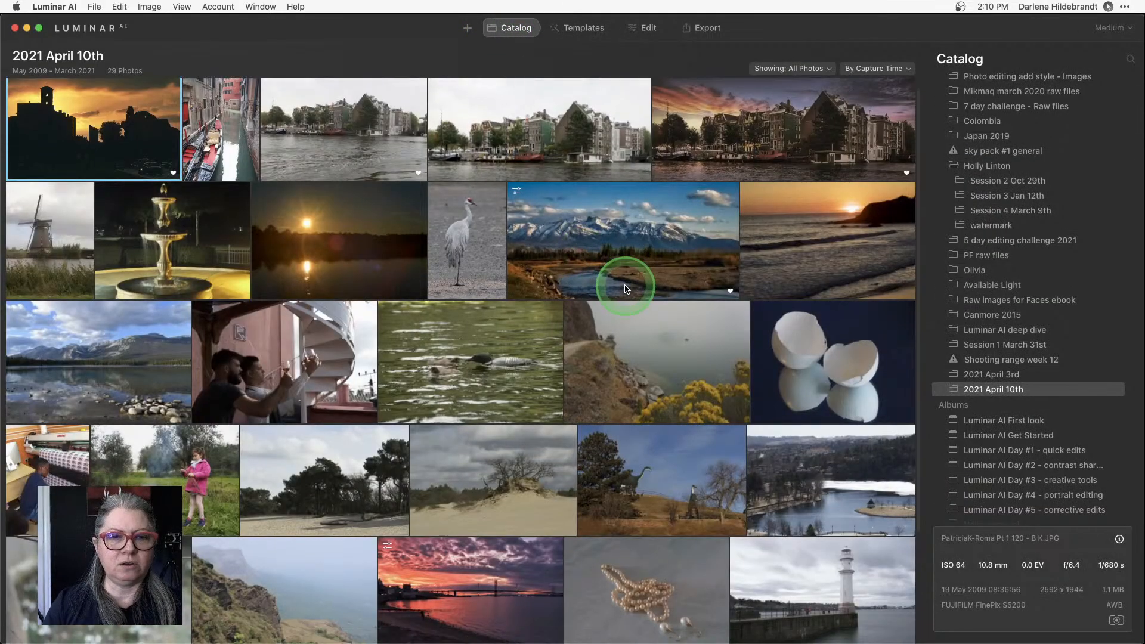
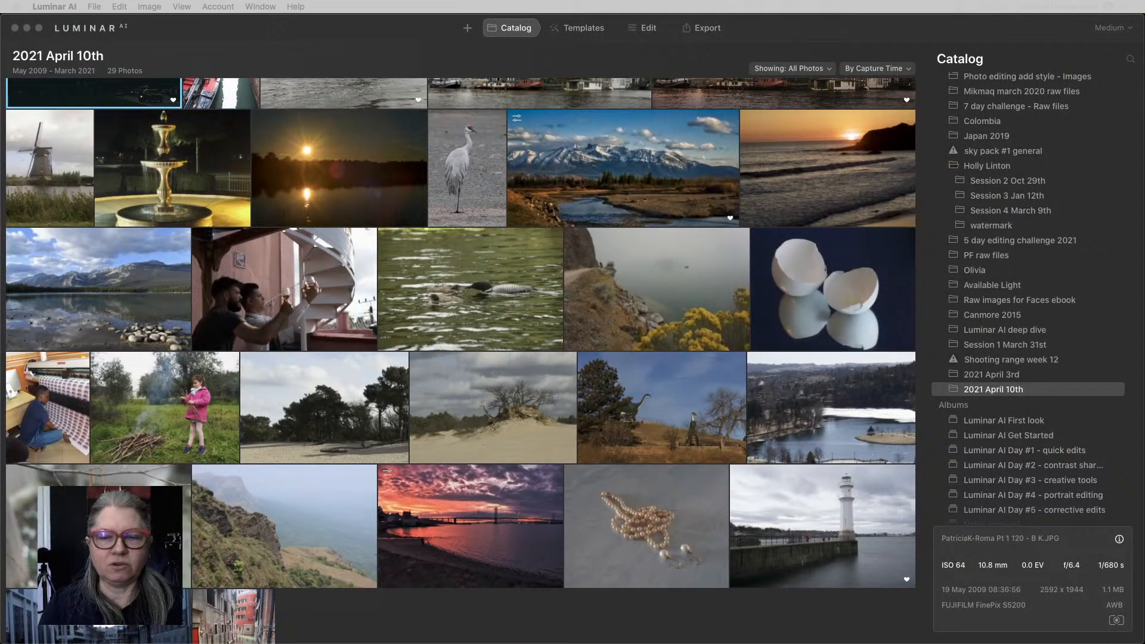
scroll(513, 316, "up", 3)
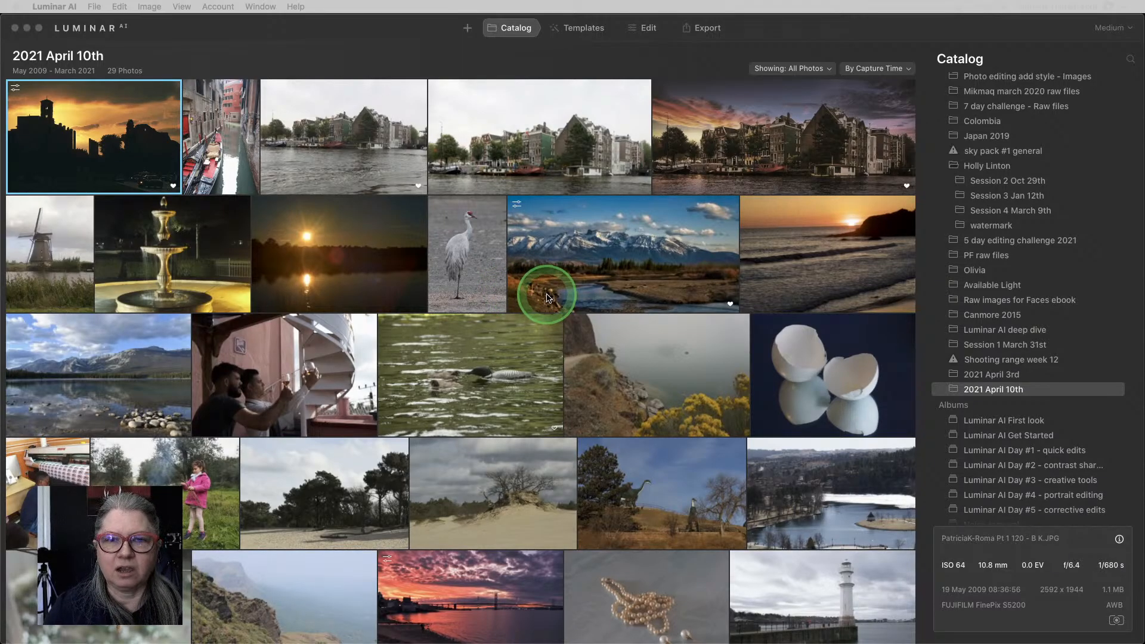
scroll(560, 286, "down", 1)
scroll(570, 278, "up", 1)
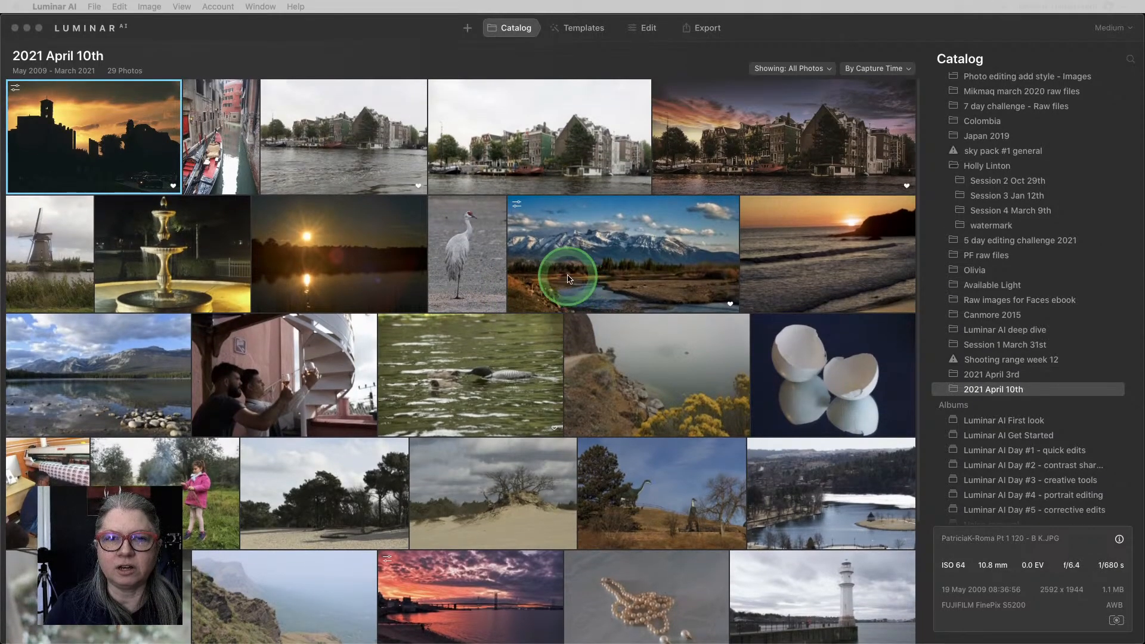
double_click(611, 257)
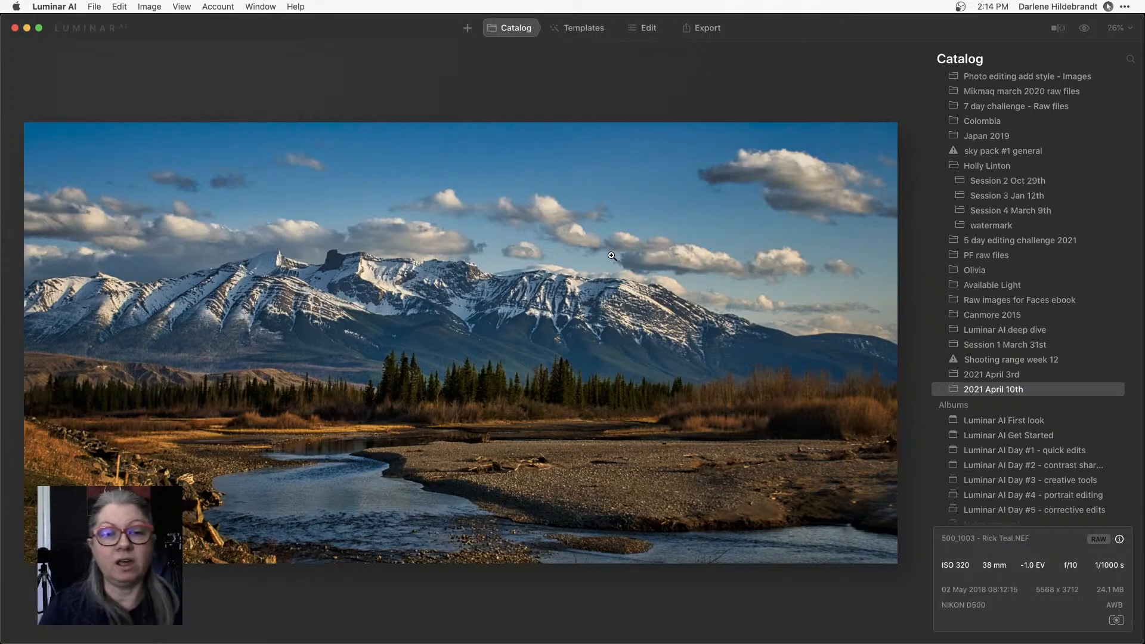
left_click(612, 256)
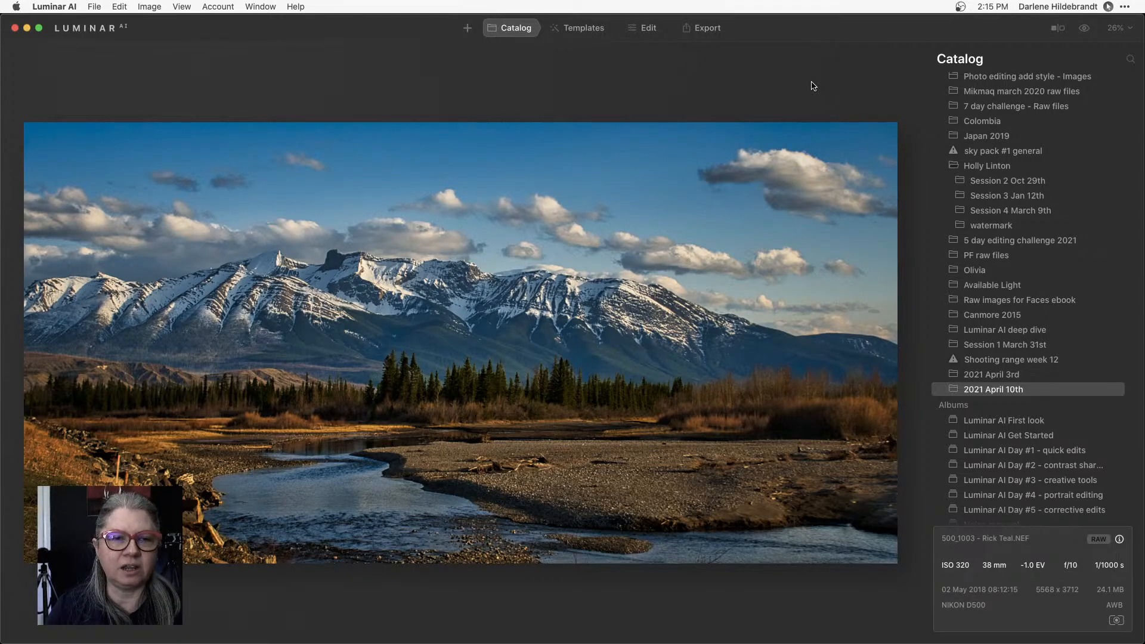
key("Right")
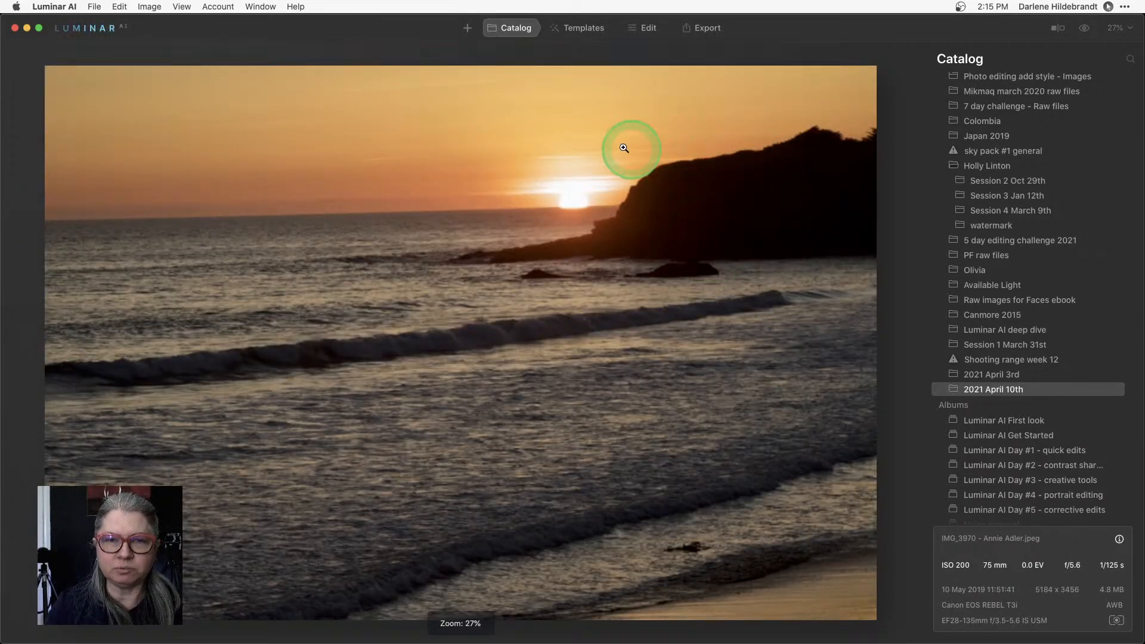
key("Left")
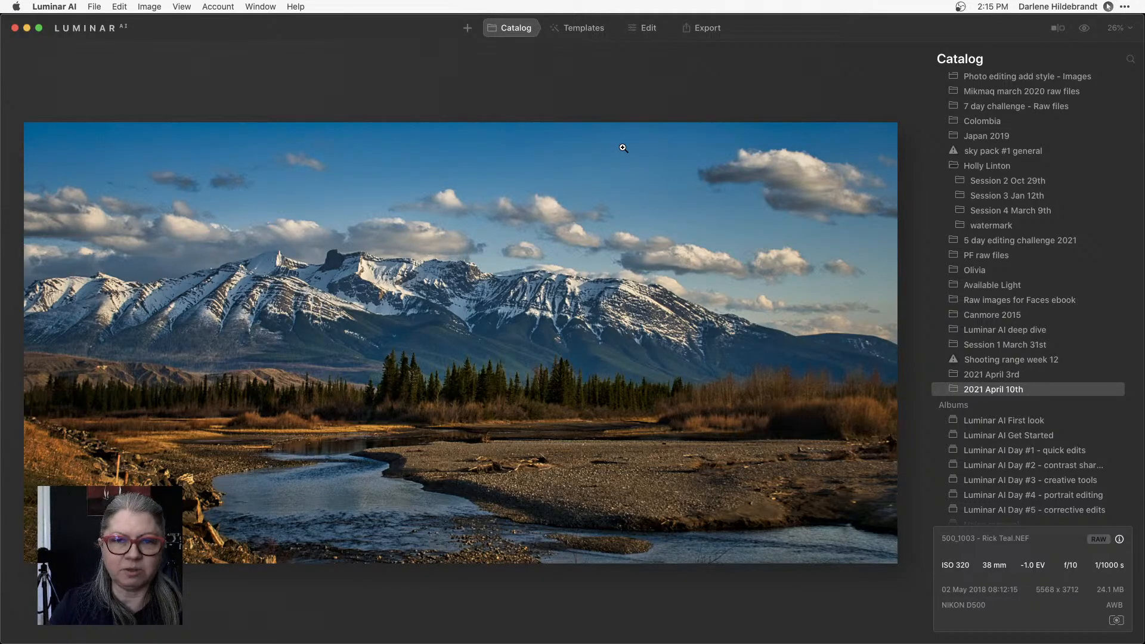
View the mountain river photo full screen, compare its before and after versions, and exit full screen
key("ctrl+super+f")
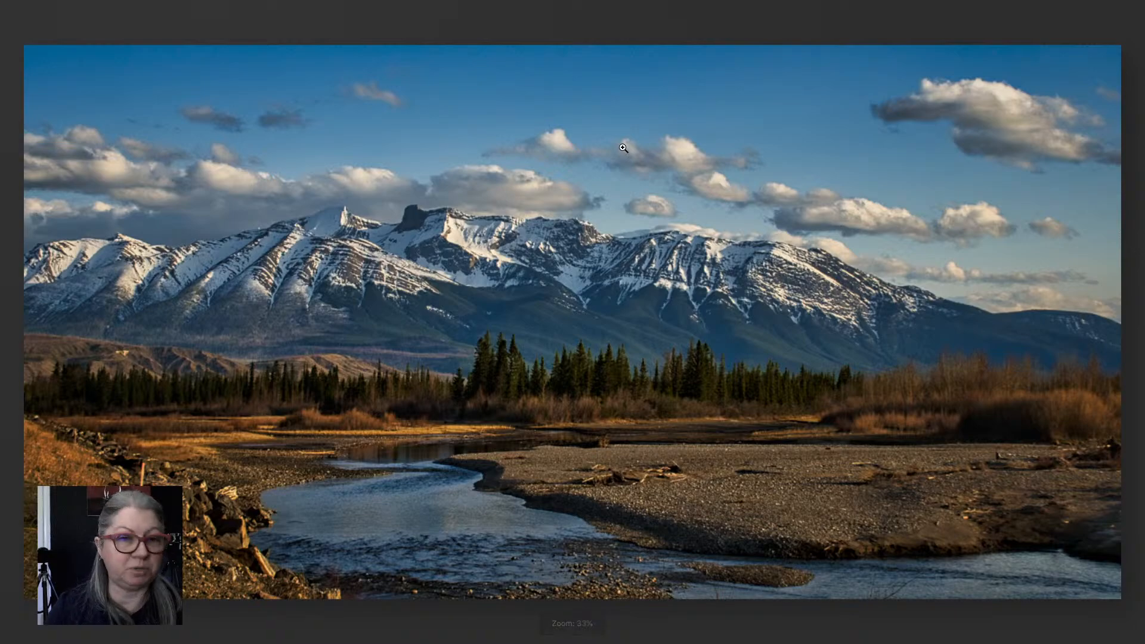
key("backslash")
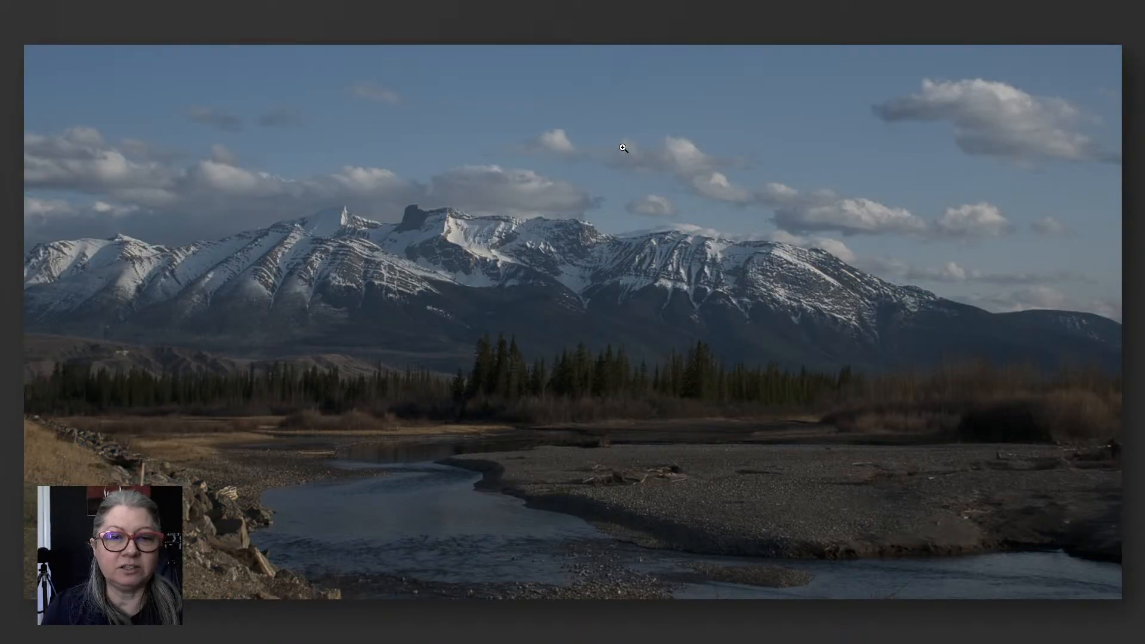
scroll(623, 148, "down", 1)
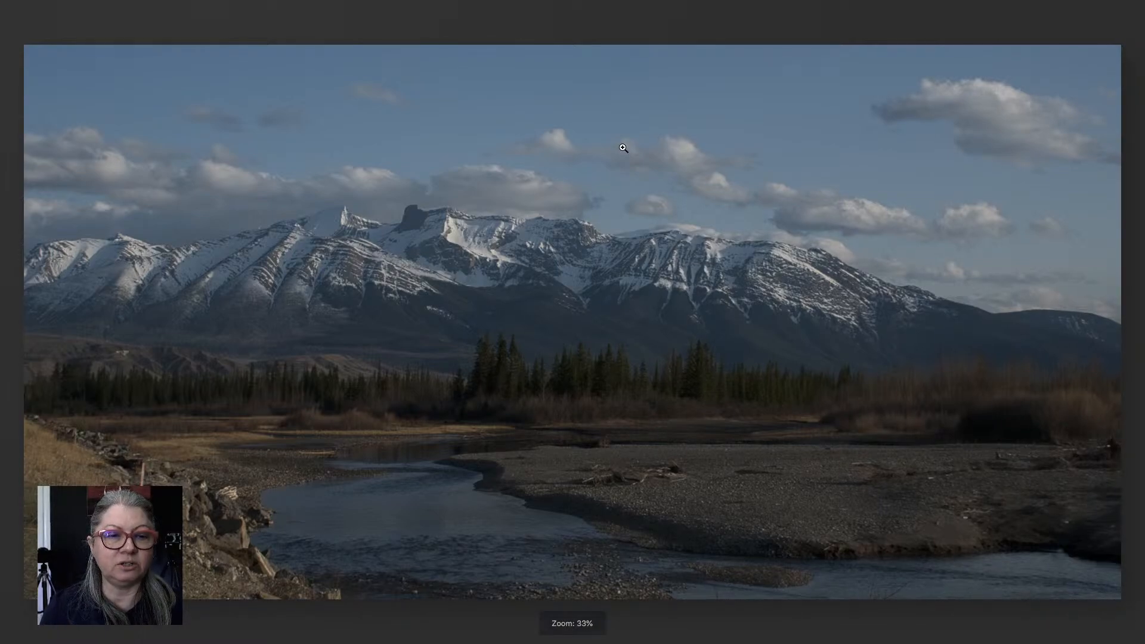
key("backslash")
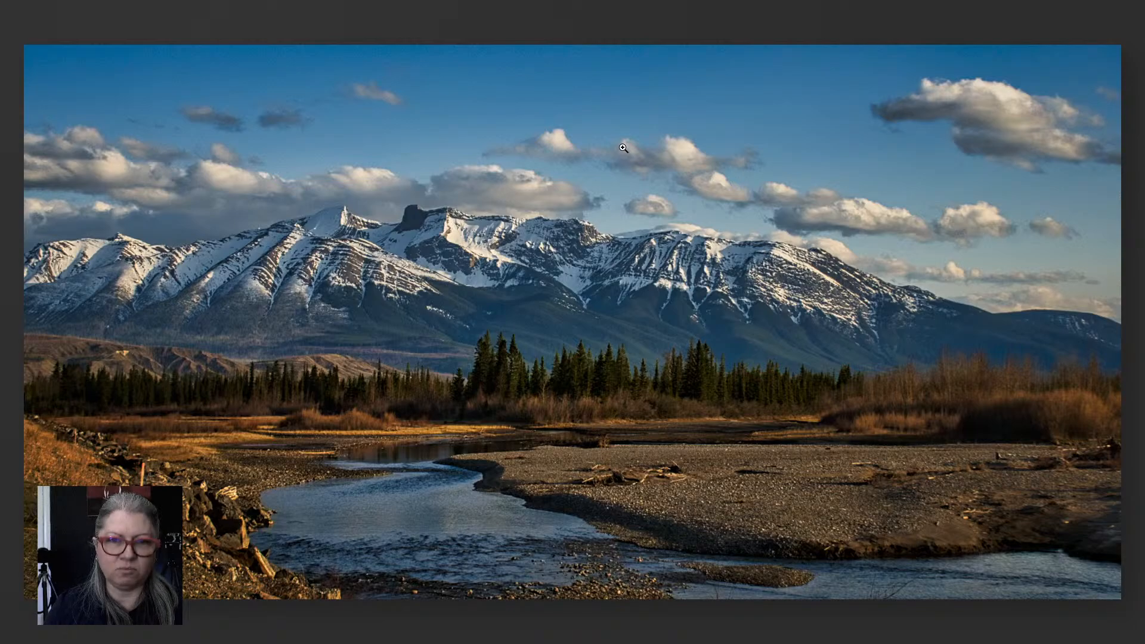
key("f")
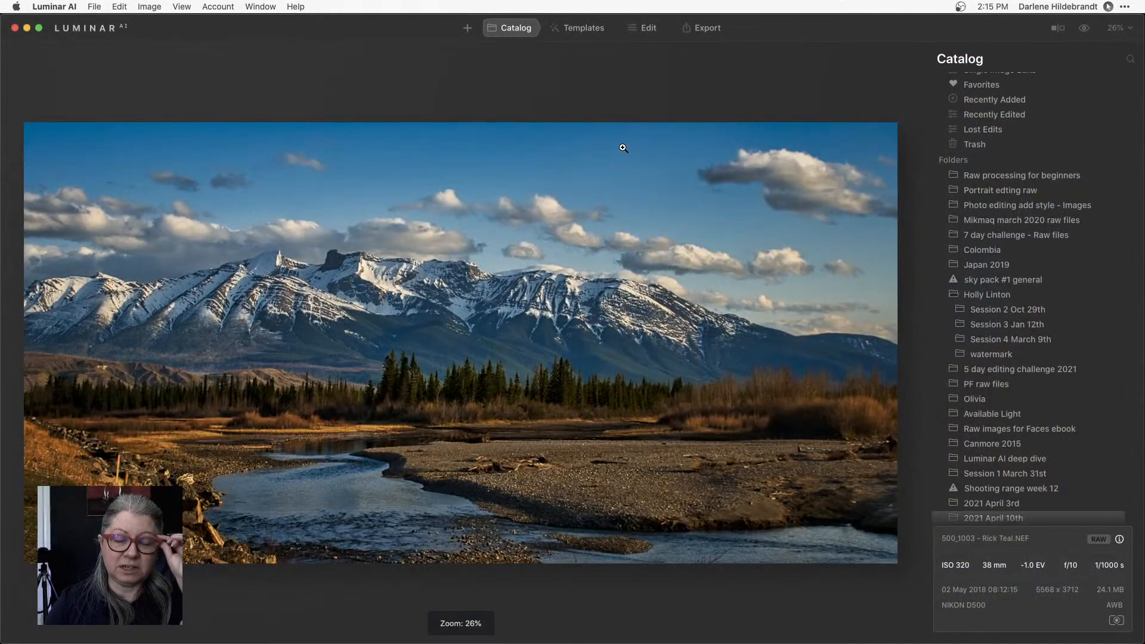
Open the mountain river photo for editing and examine its complete edit history down to the original
left_click(646, 28)
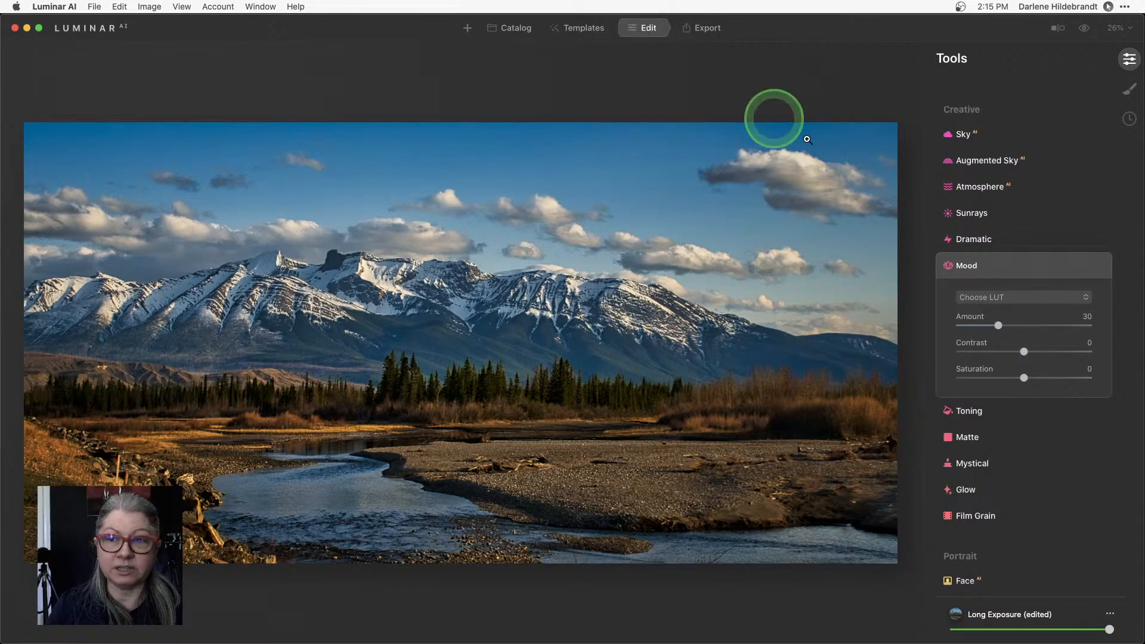
left_click(1017, 261)
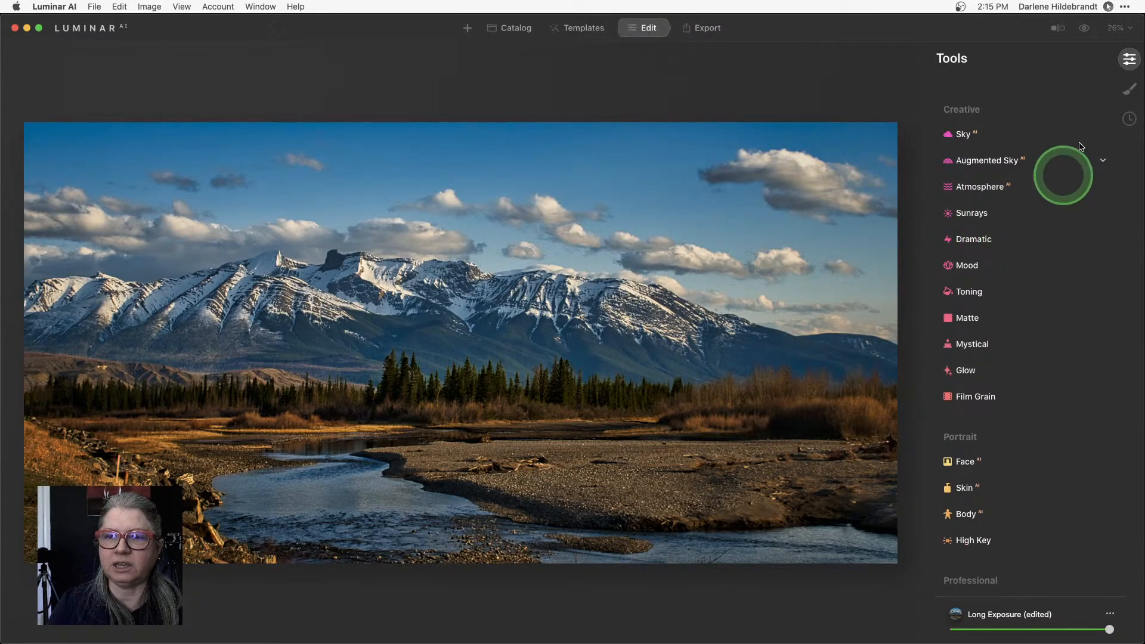
left_click(1127, 117)
scroll(987, 230, "down", 1)
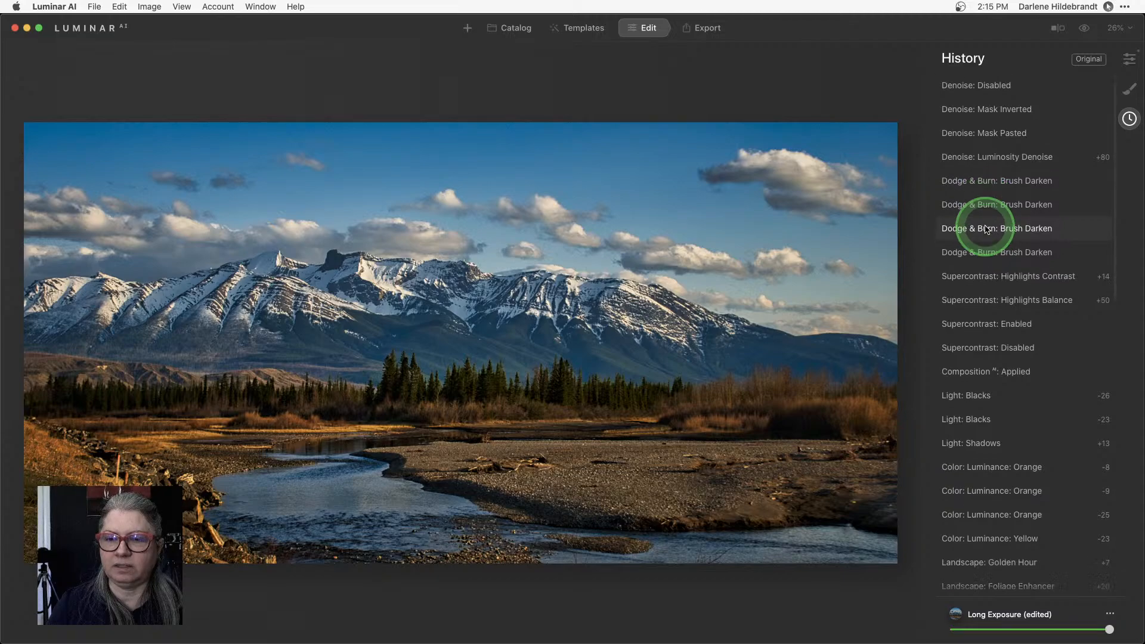
scroll(987, 230, "down", 15)
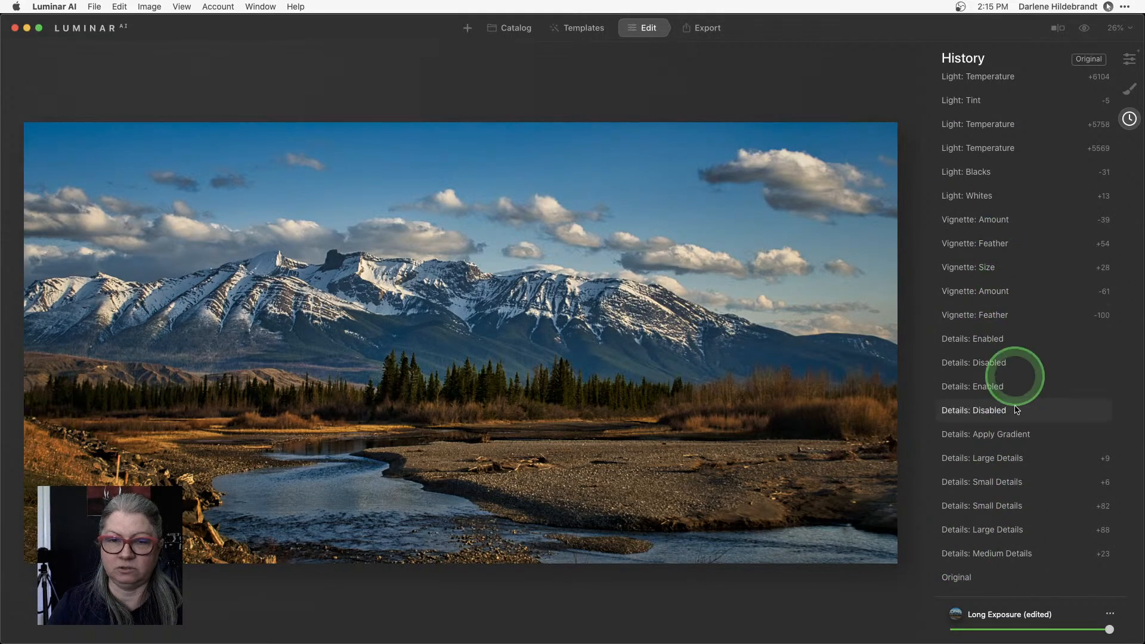
scroll(1002, 300, "up", 15)
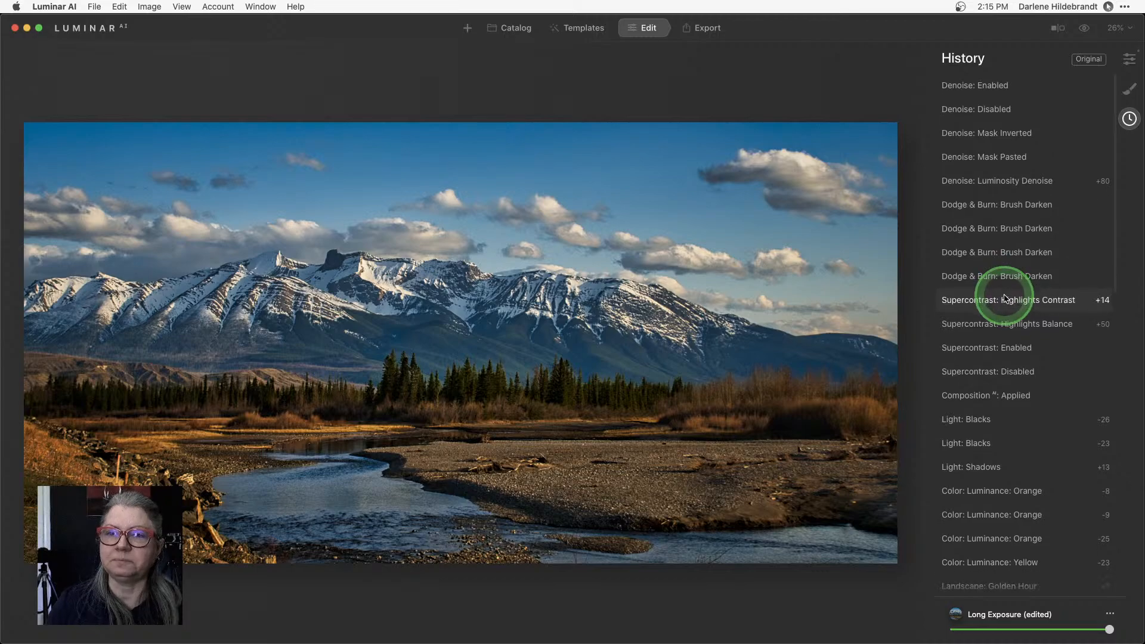
Check which tools the mountain photo's edit uses, and revert the photo to its original state through the edit history
left_click(1128, 59)
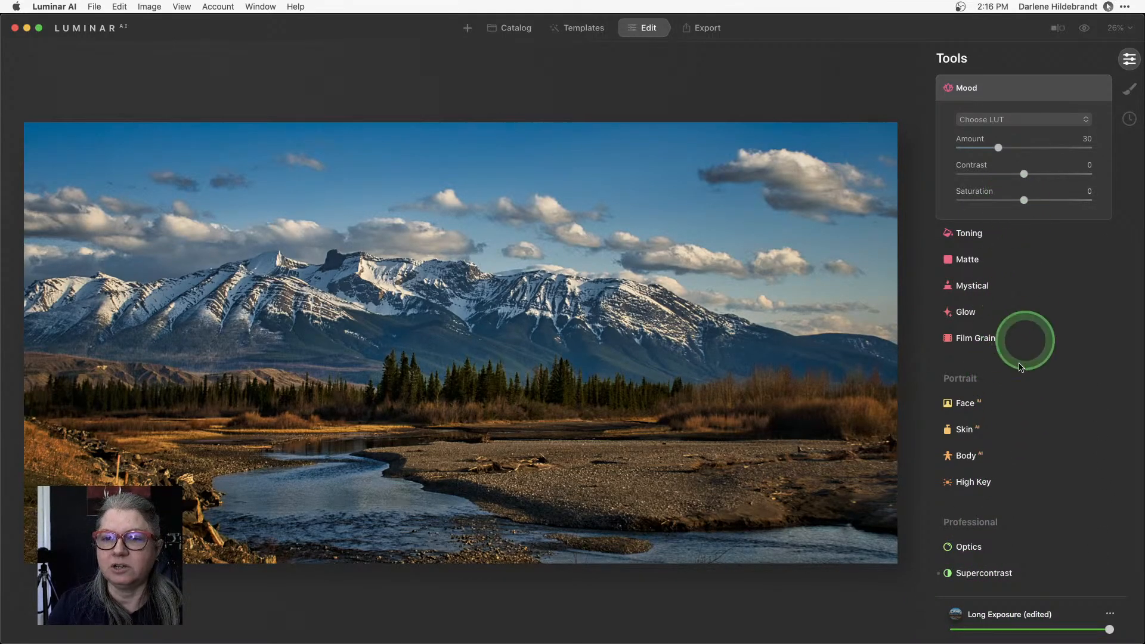
scroll(1018, 363, "up", 8)
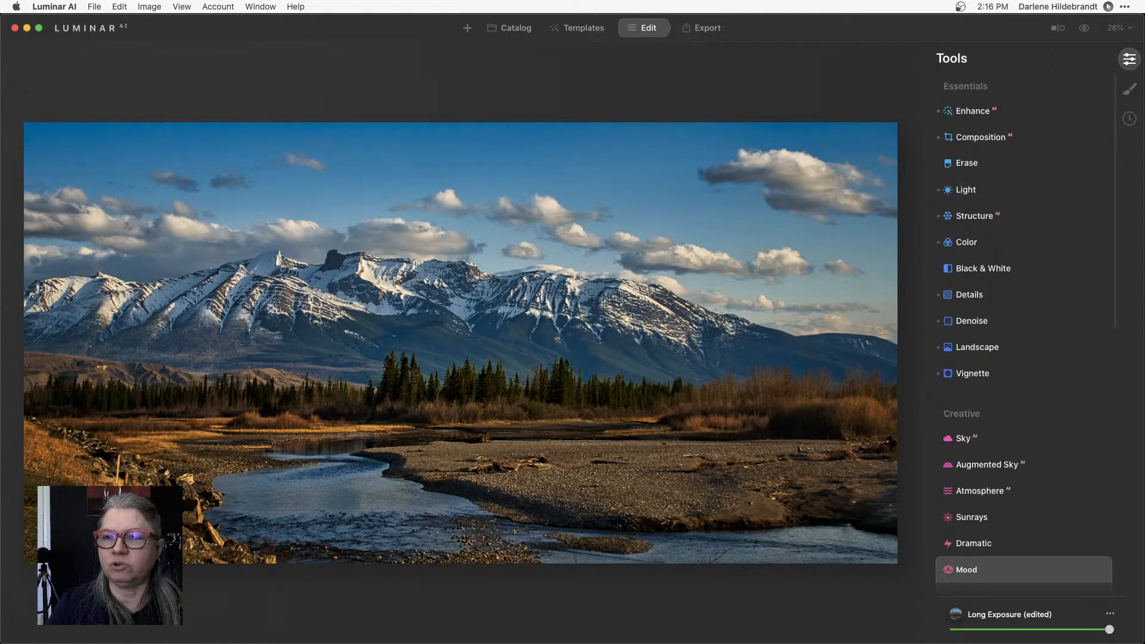
left_click(1131, 120)
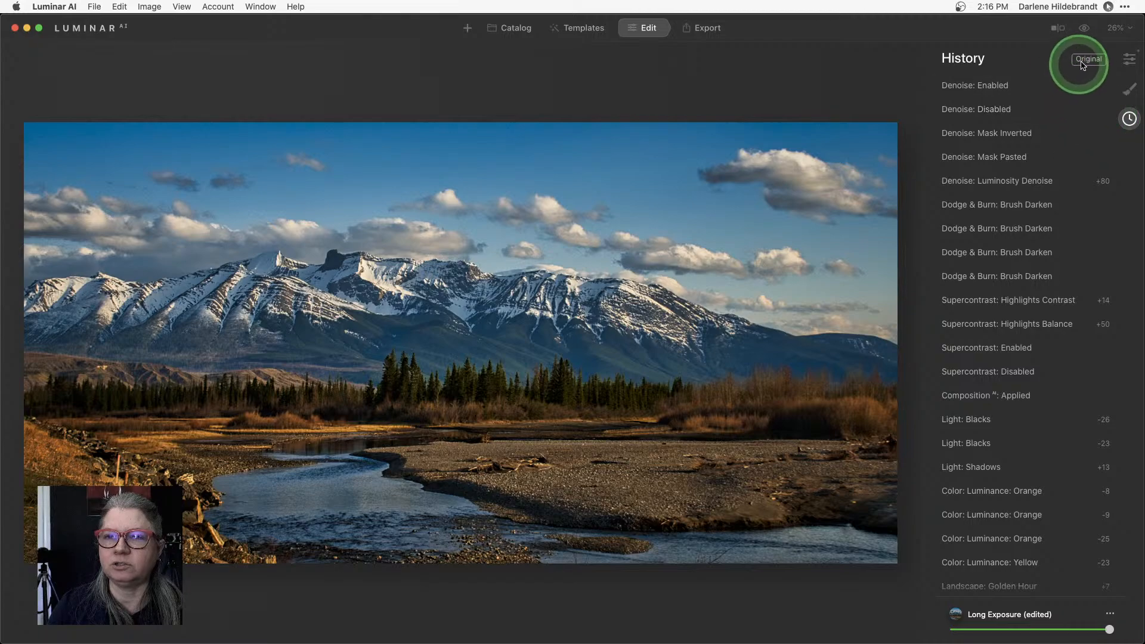
left_click(1129, 60)
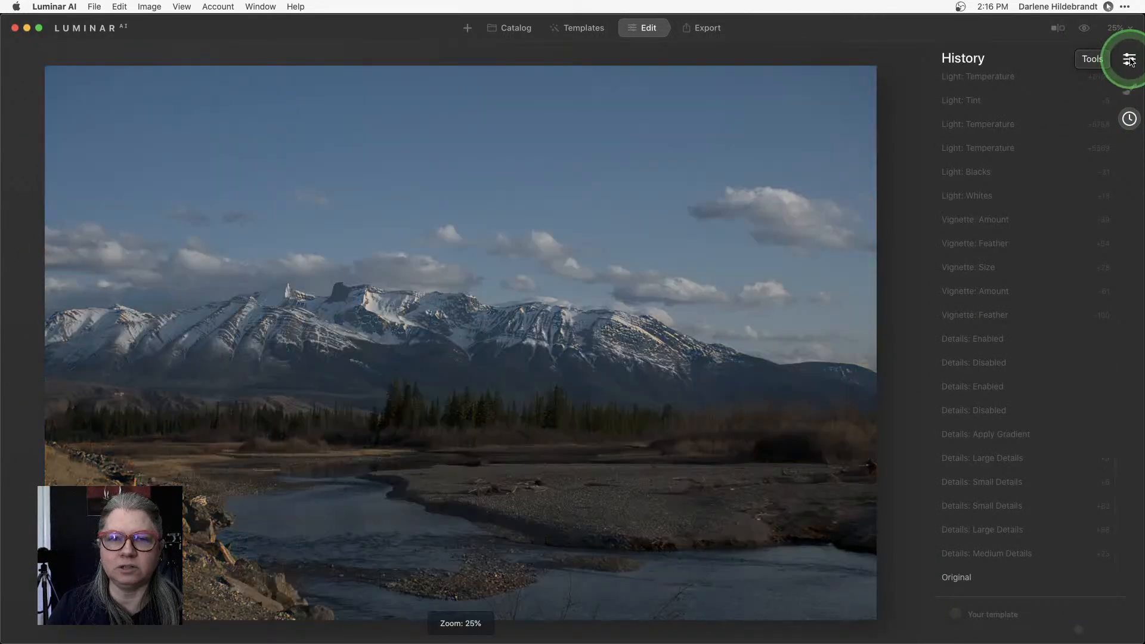
Look over the template categories and the options for adding images, and check the reverted mountain photo in the catalog
left_click(583, 33)
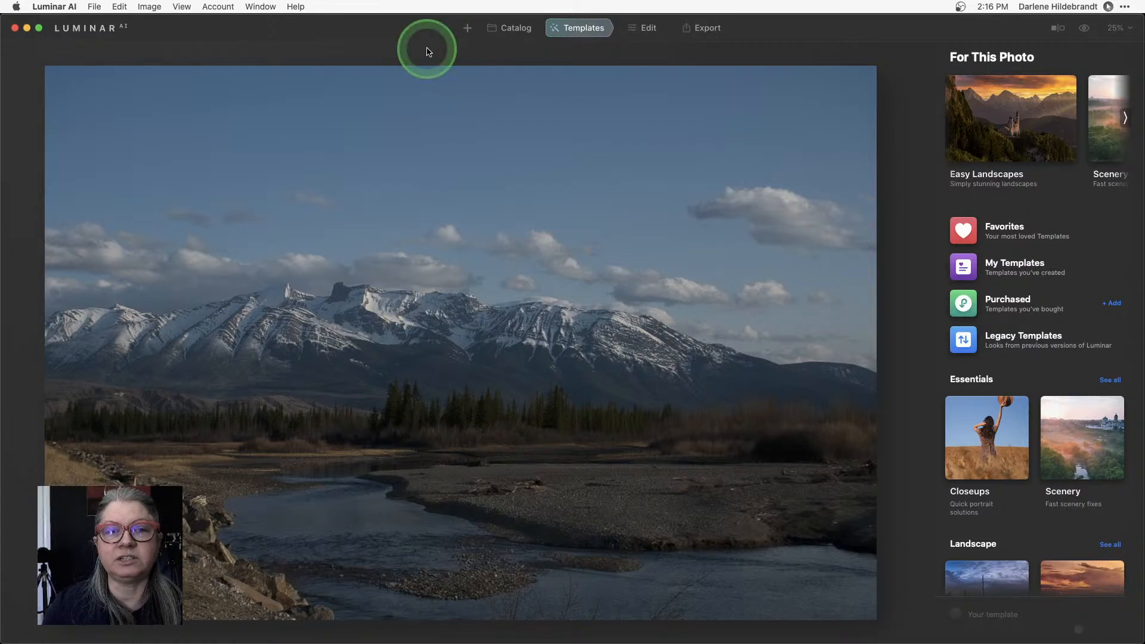
left_click(469, 31)
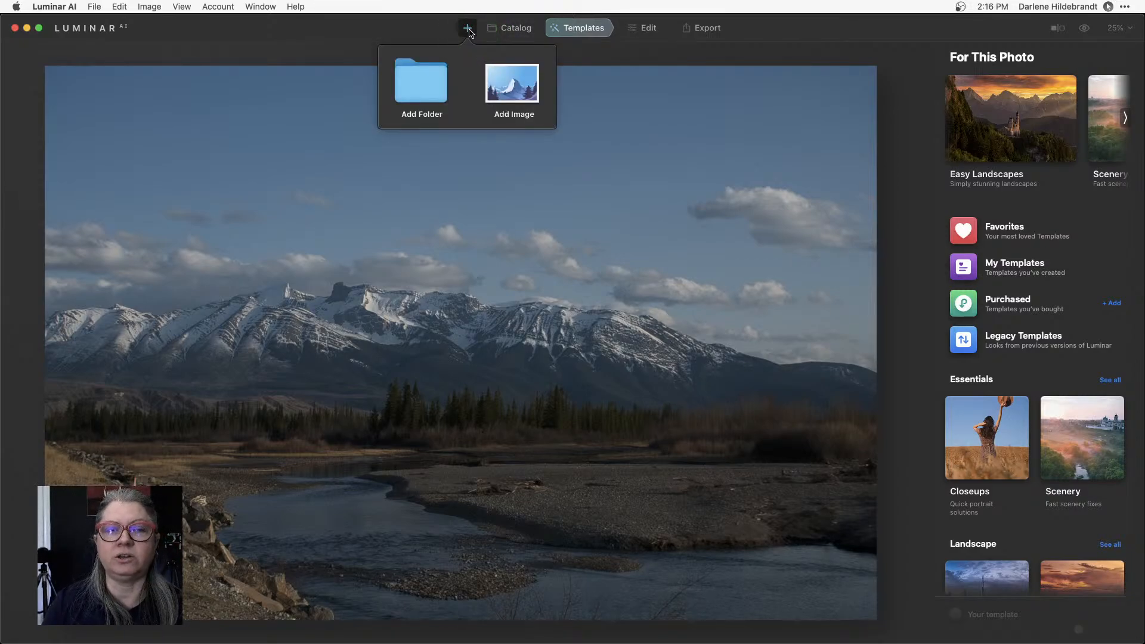
left_click(514, 31)
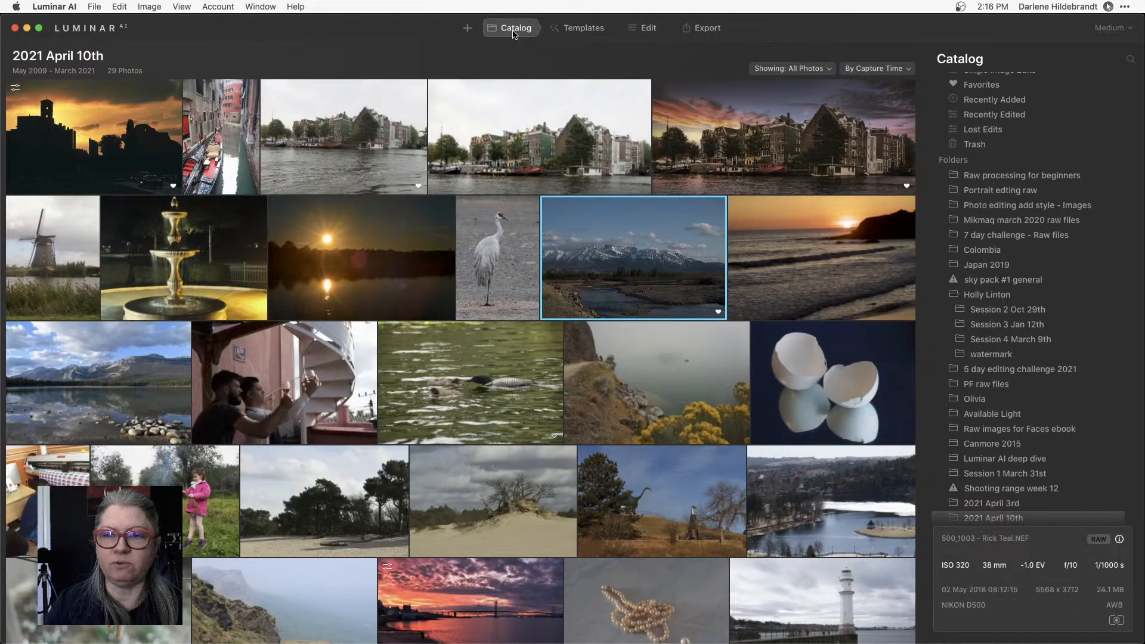
Browse the template collections suggested for the mountain photo and open the Easy Landscapes collection
left_click(583, 28)
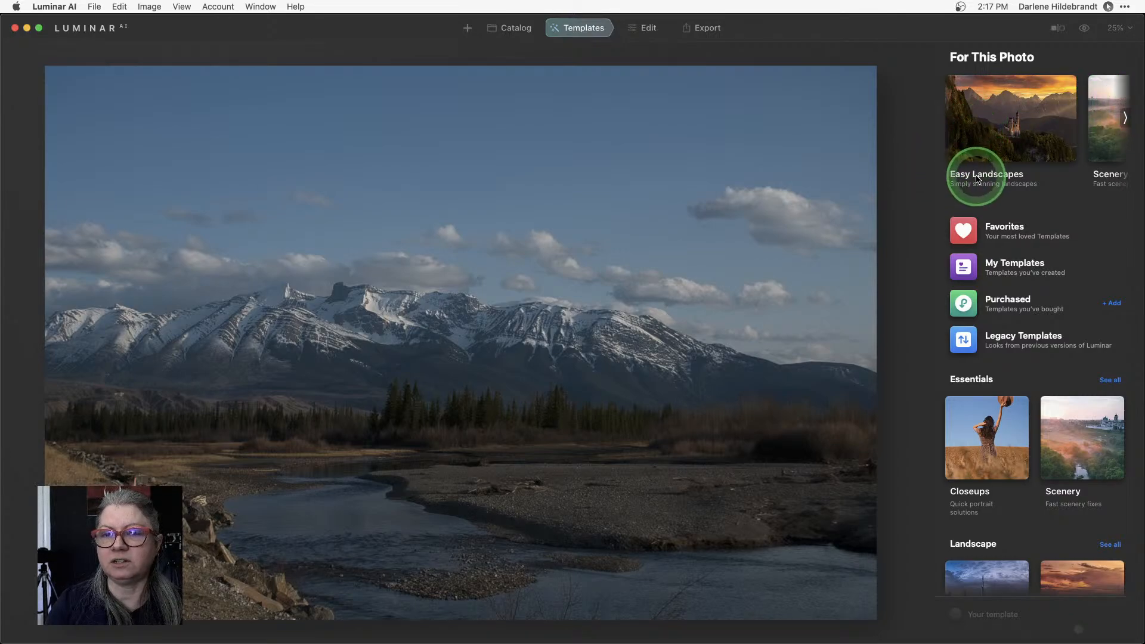
left_click(1122, 118)
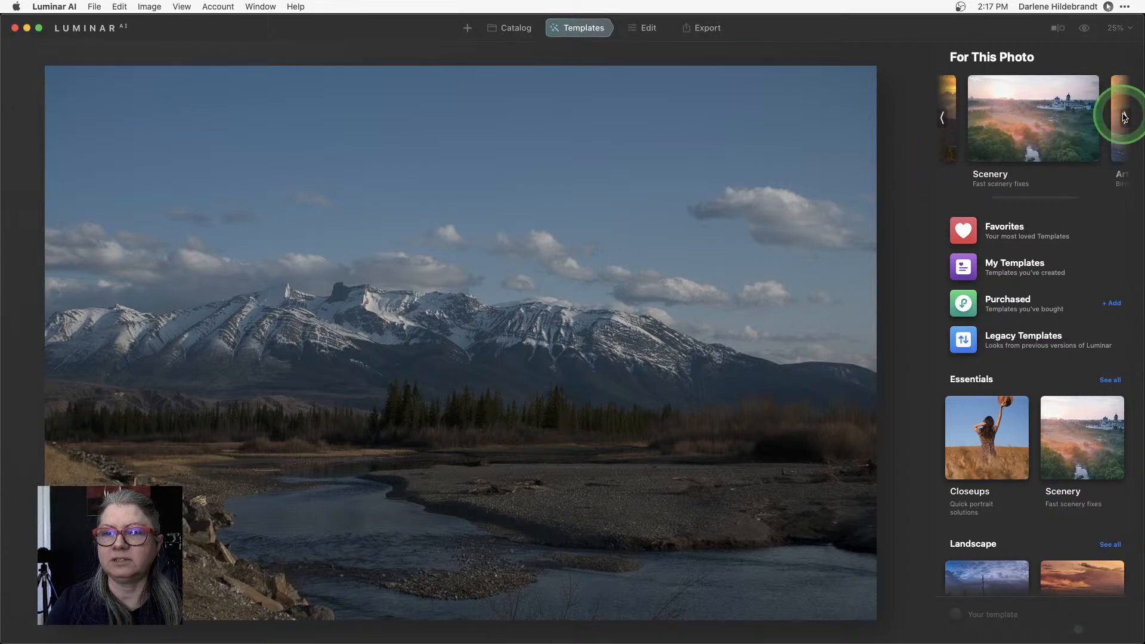
left_click(1123, 117)
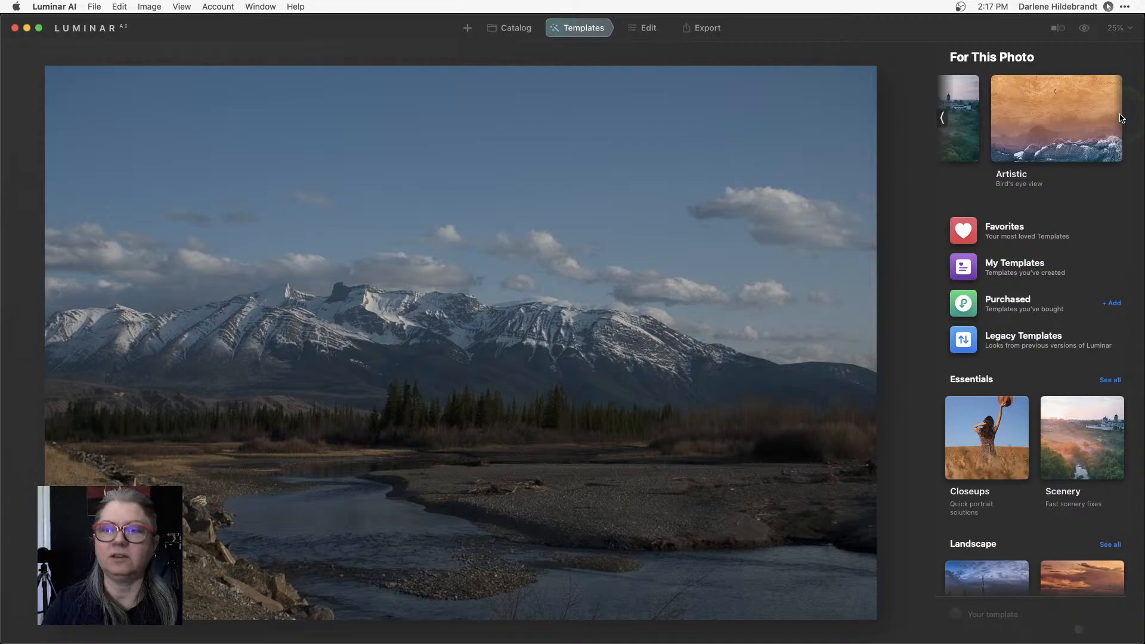
left_click(942, 118)
left_click(943, 119)
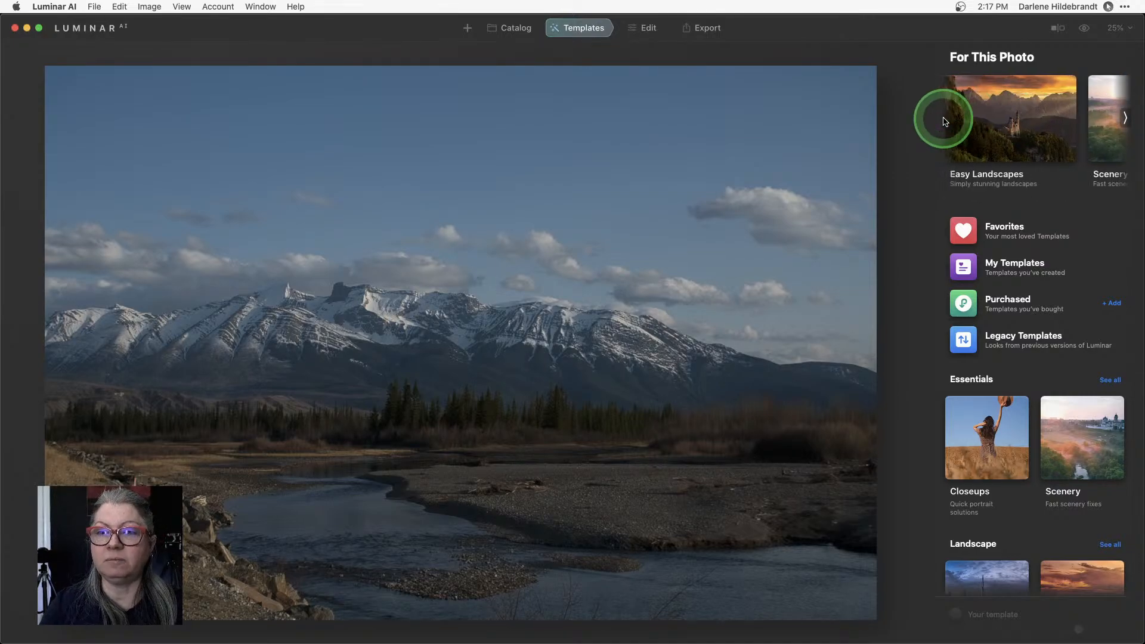
left_click(999, 128)
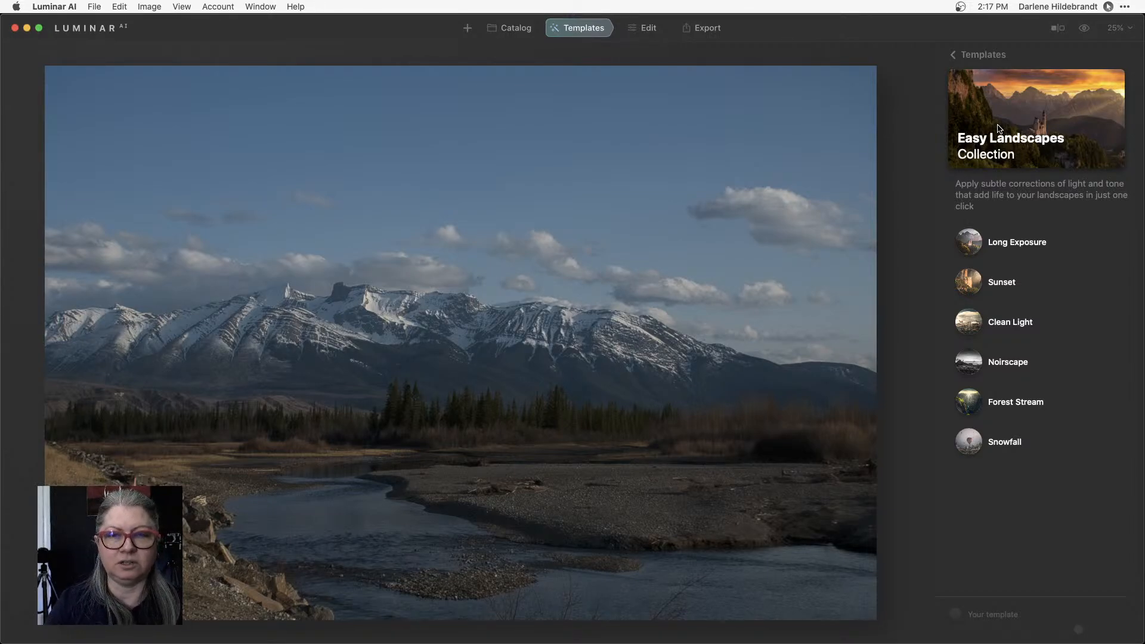
Try the Long Exposure, Sunset, Clean Light, Noirscape, Forest Stream and Snowfall templates in turn on the mountain photo
left_click(1006, 241)
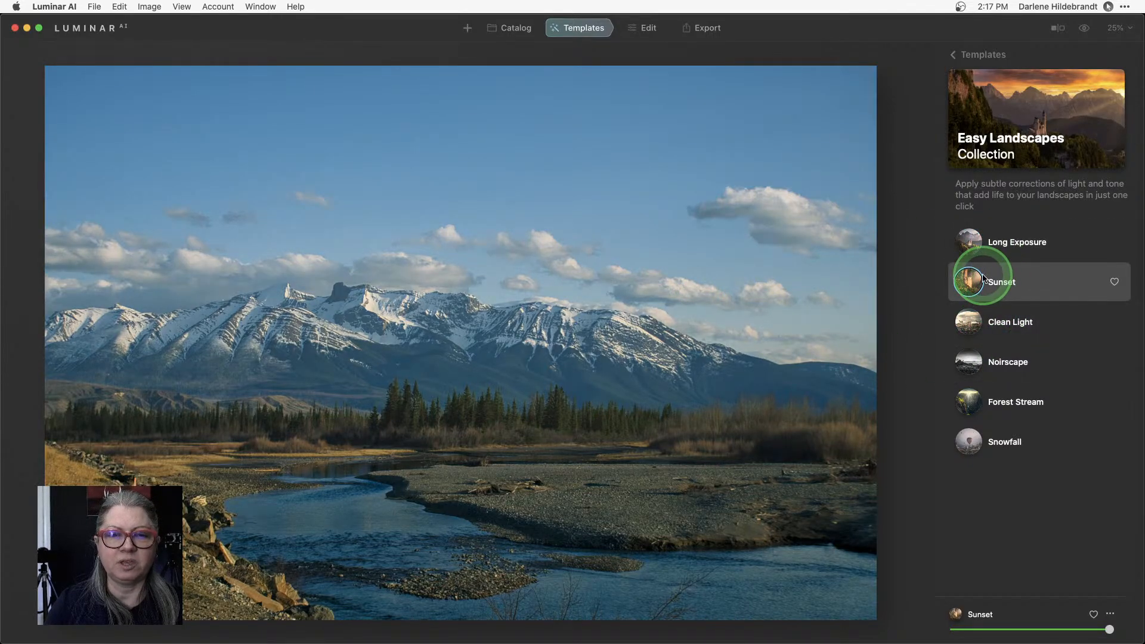
left_click(994, 321)
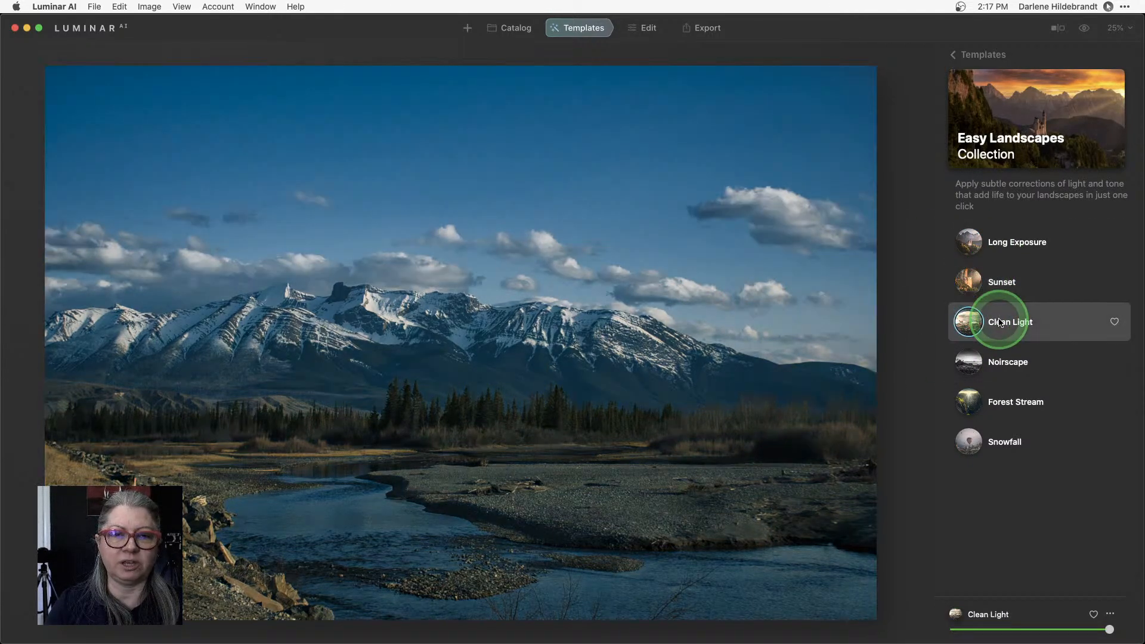
left_click(1006, 360)
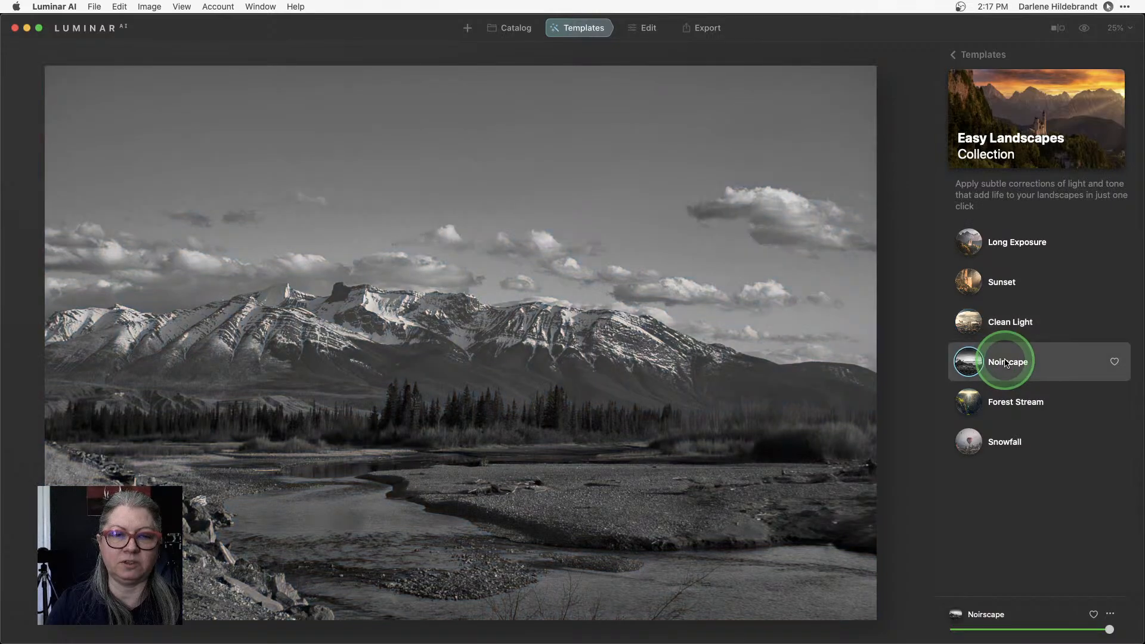
left_click(1006, 398)
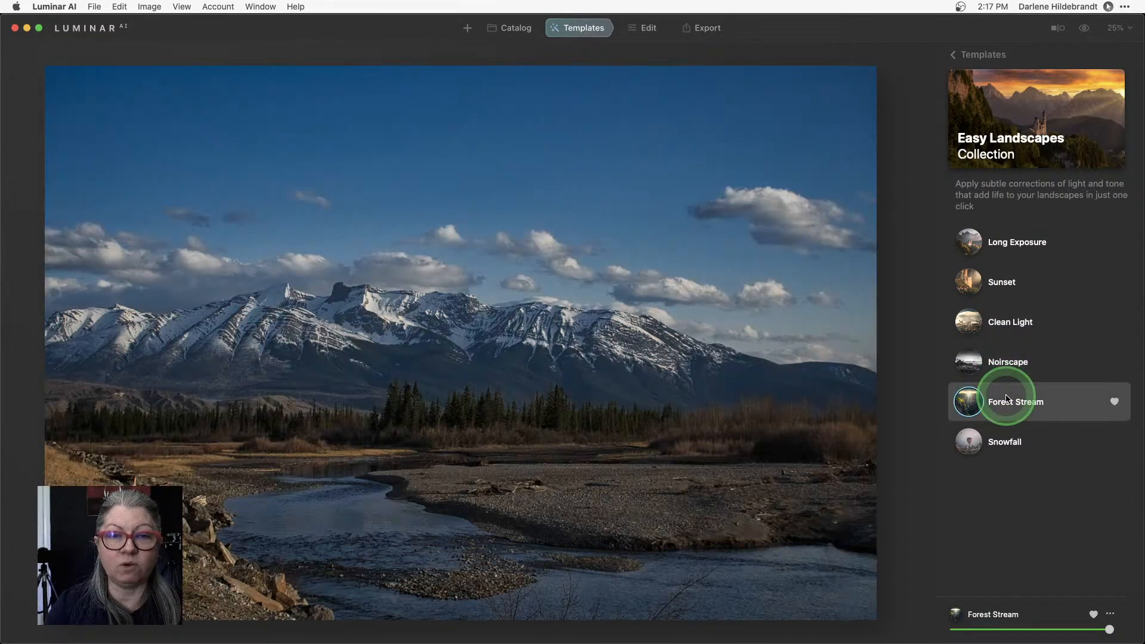
left_click(1009, 455)
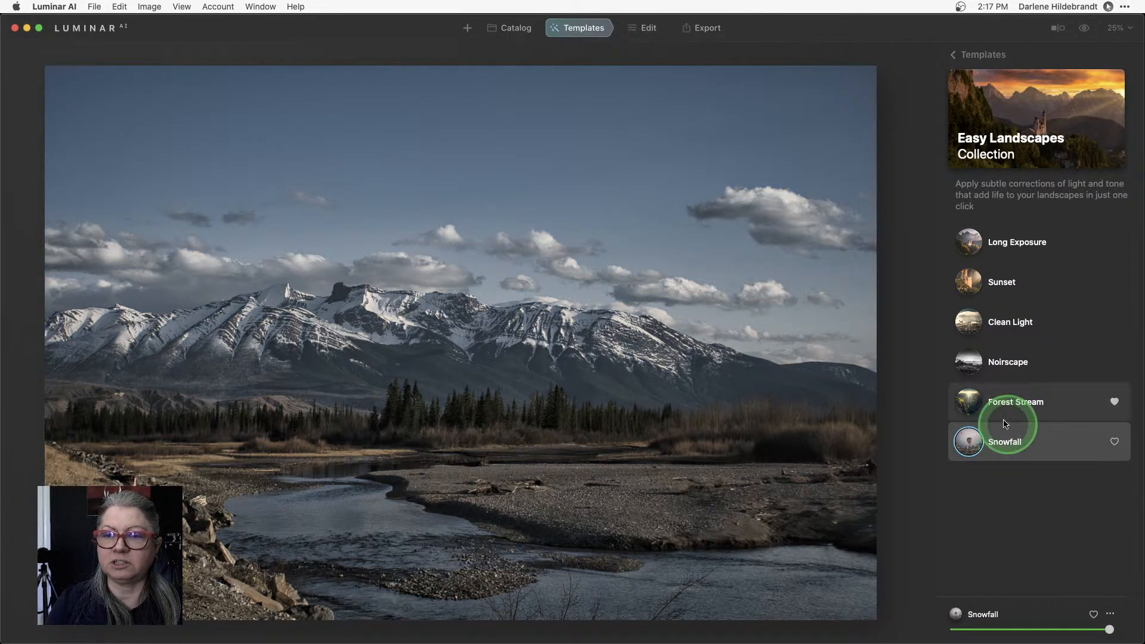
Open the suggested Scenery collection and try the Clear & Sharp and Fast Fix templates on the mountain photo
left_click(973, 55)
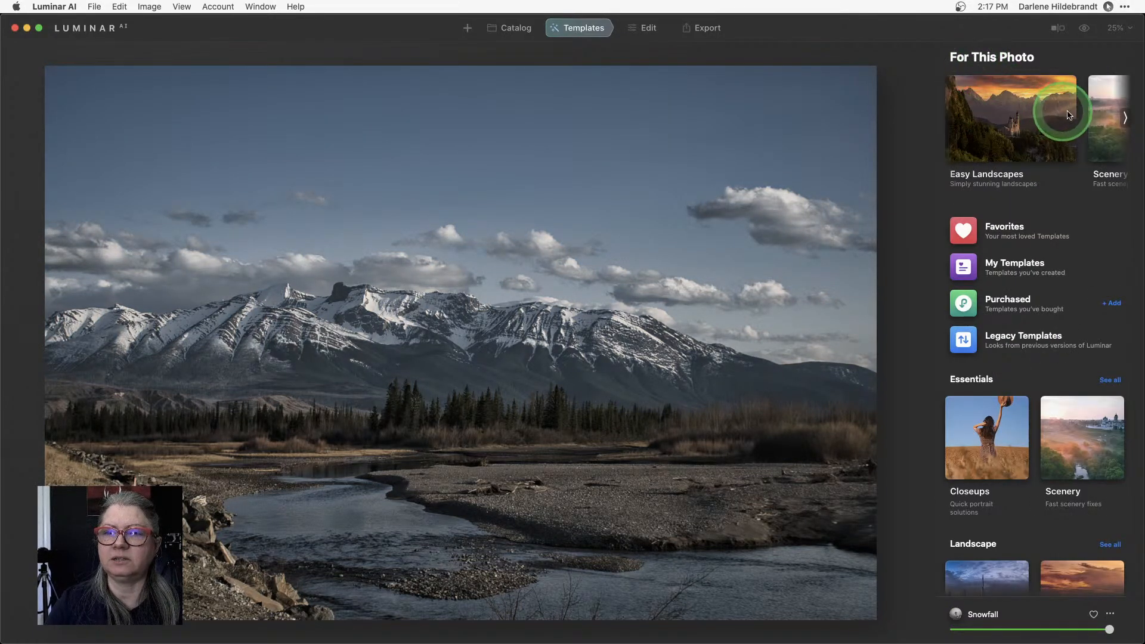
left_click(1127, 117)
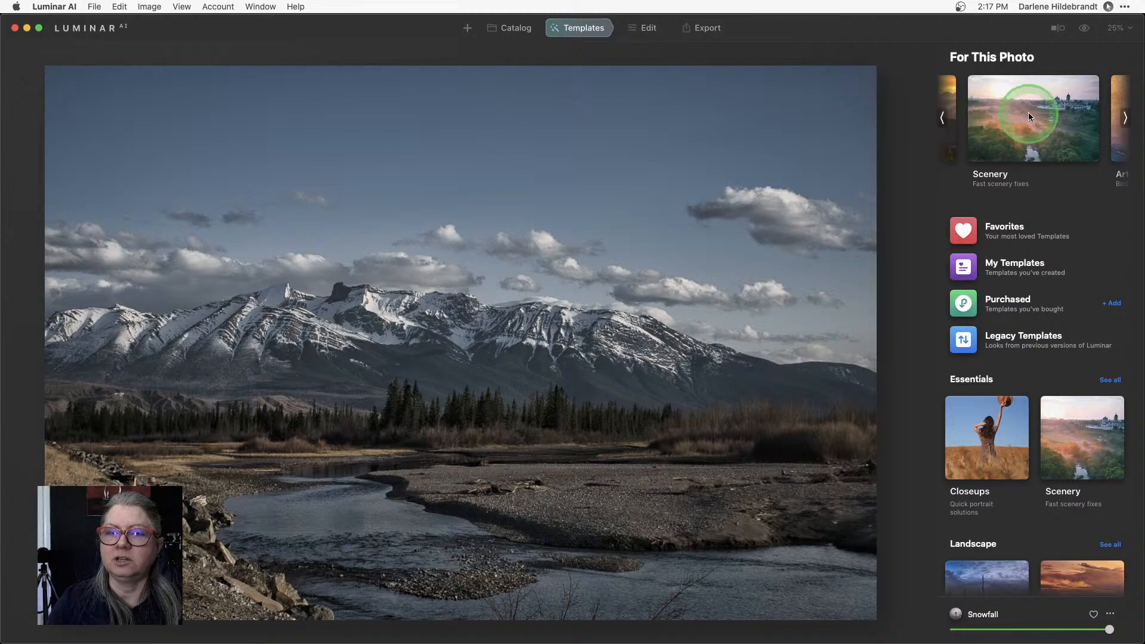
left_click(1028, 112)
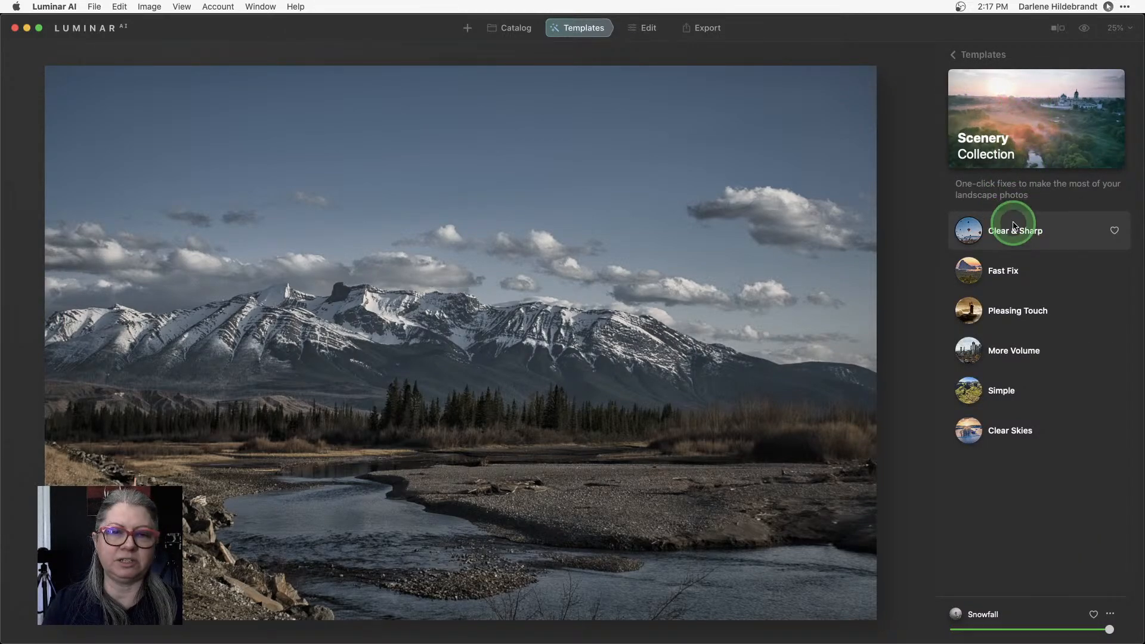
left_click(1001, 277)
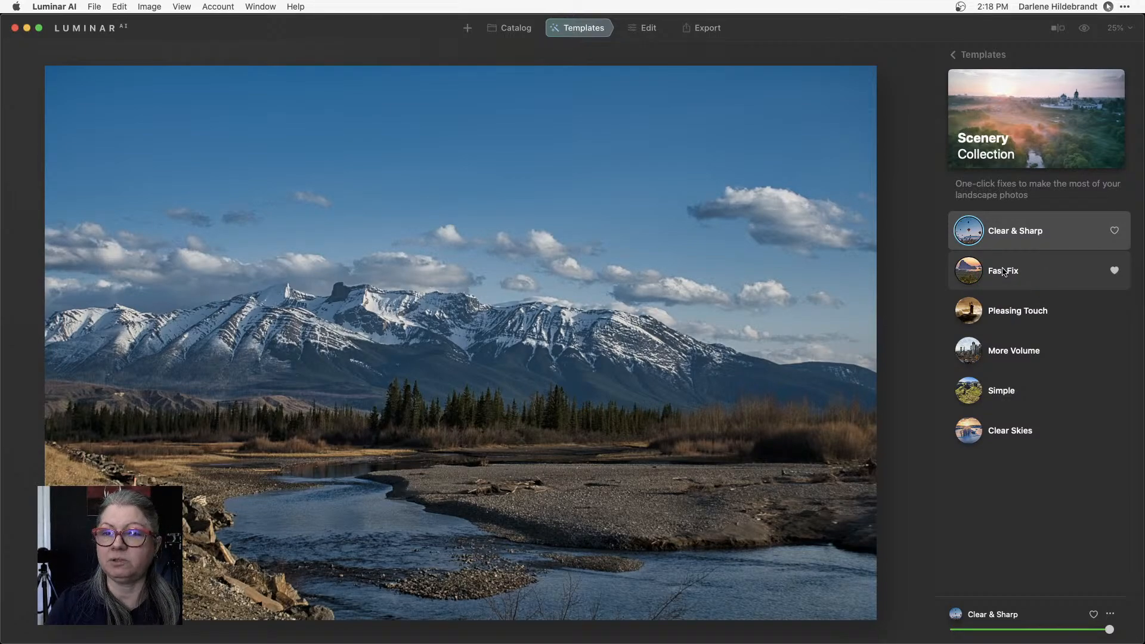
left_click(1005, 272)
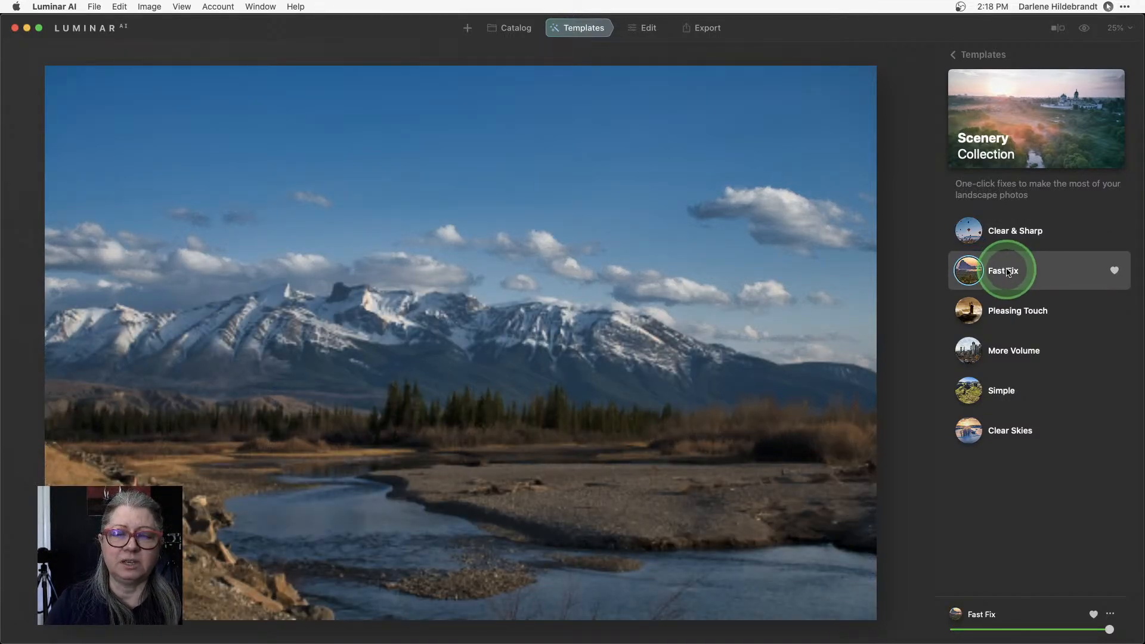
Remove the Fast Fix template from the favorites and mark it as a favorite again
left_click(1112, 272)
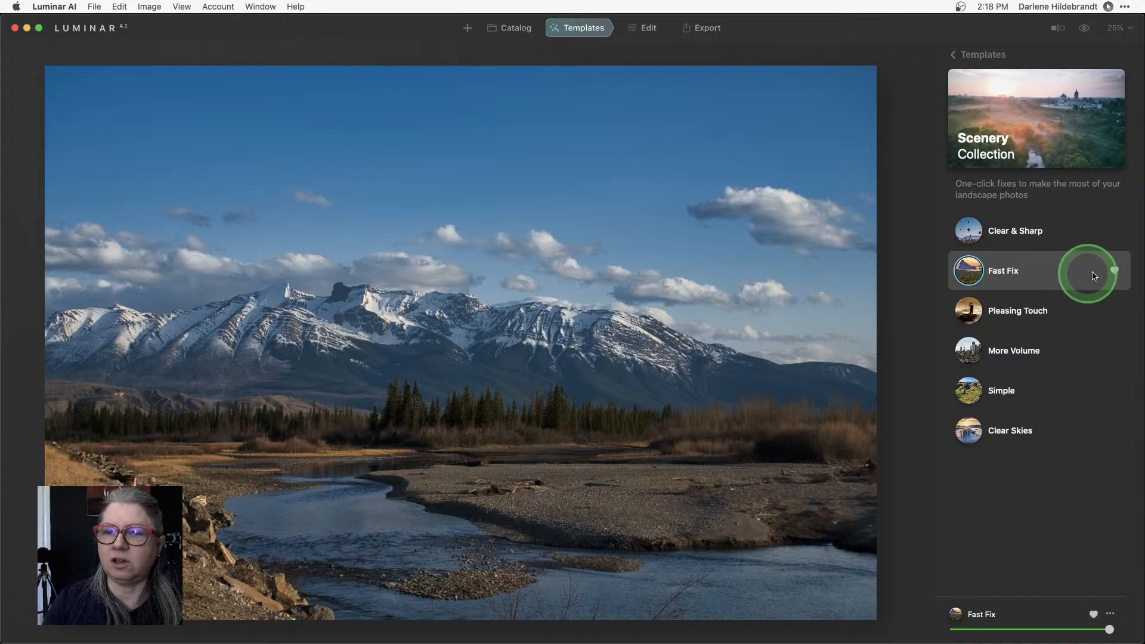
left_click(1115, 272)
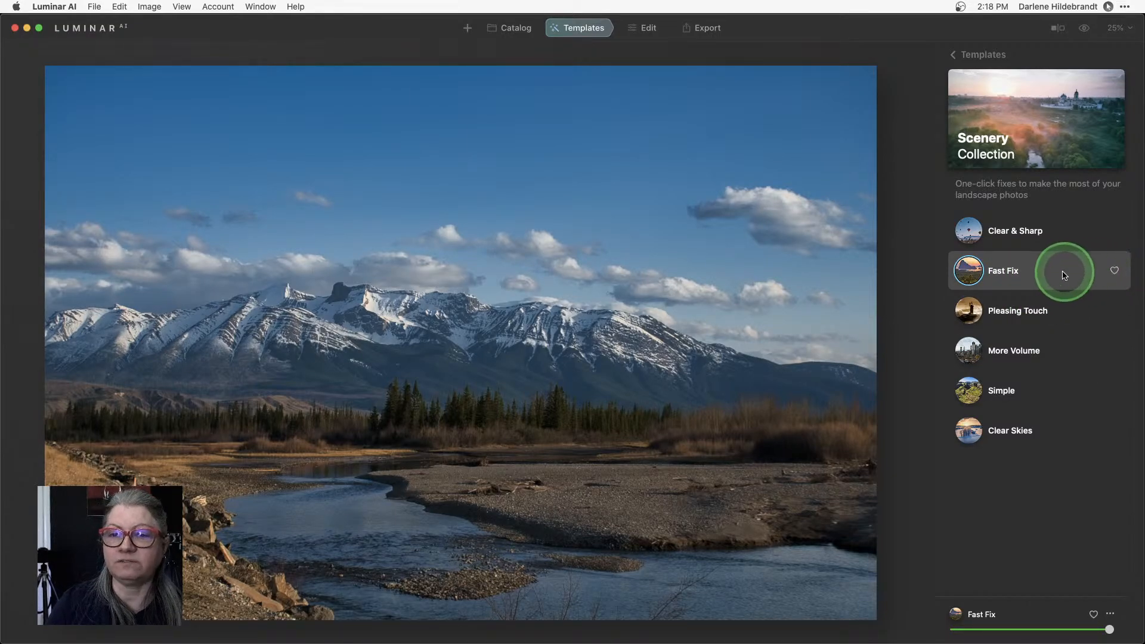
left_click(1115, 272)
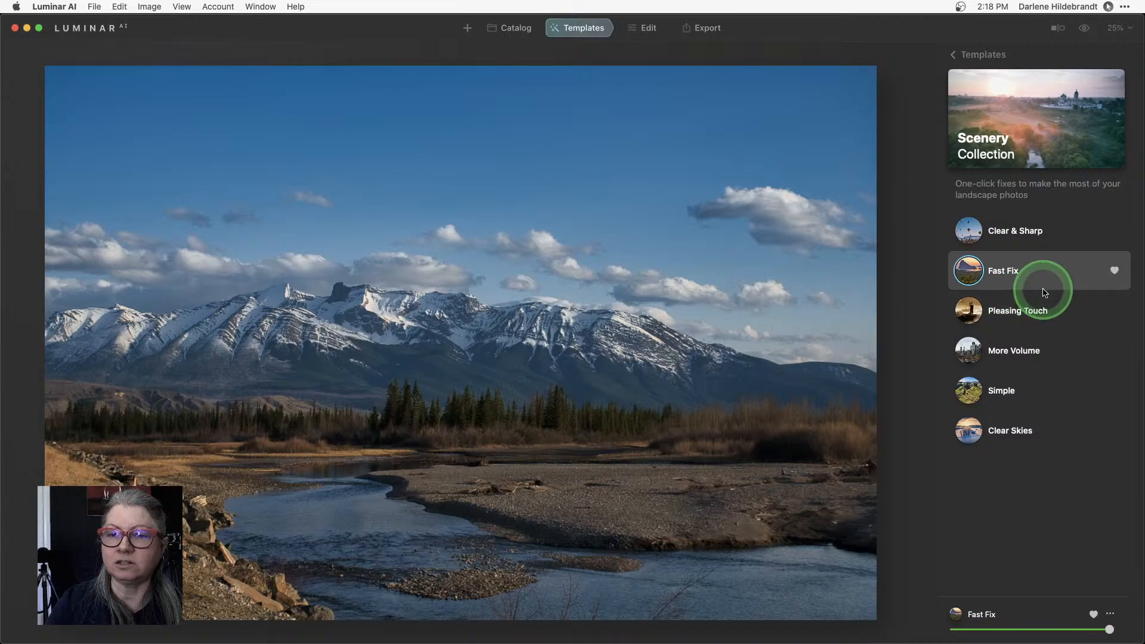
Try the Pleasing Touch, More Volume, Simple and Clear Skies templates in turn on the mountain photo
left_click(1025, 309)
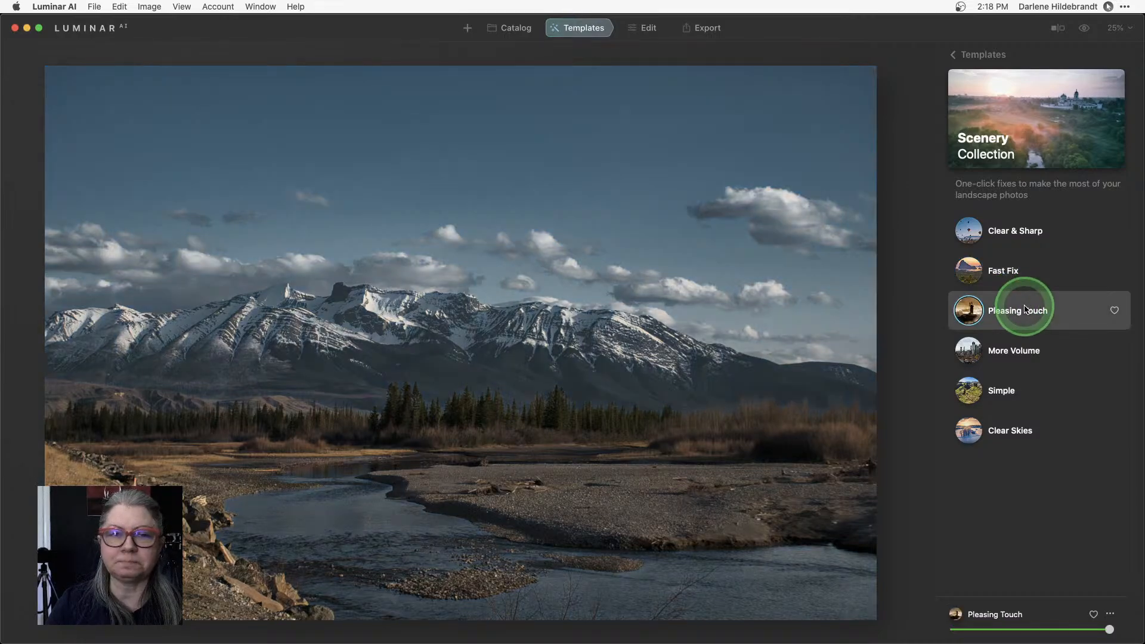
left_click(1022, 350)
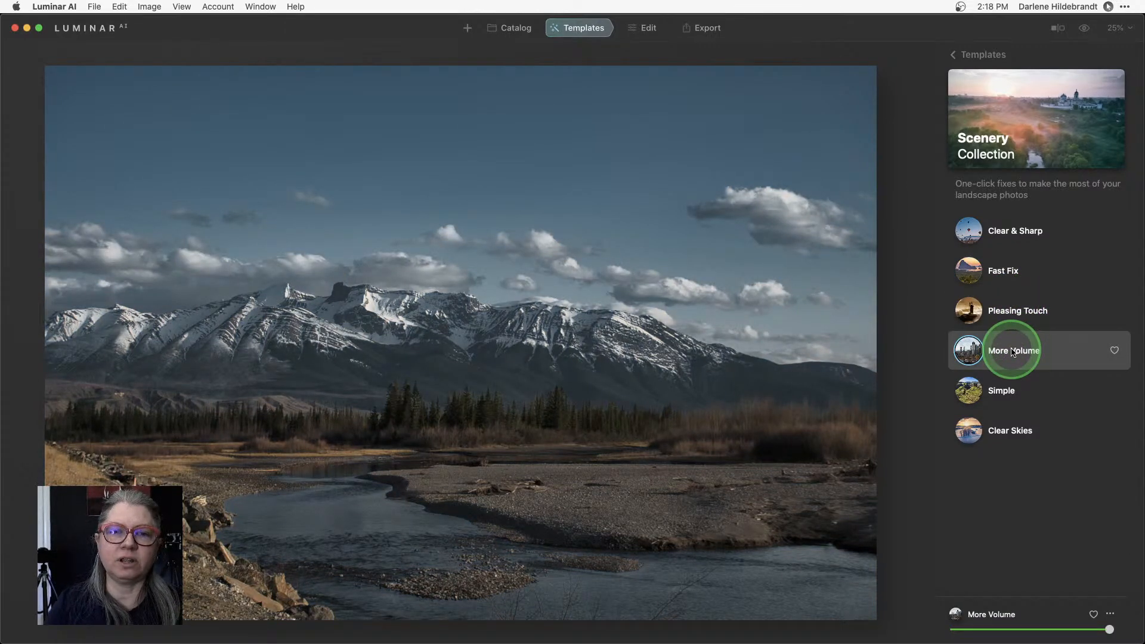
left_click(1008, 352)
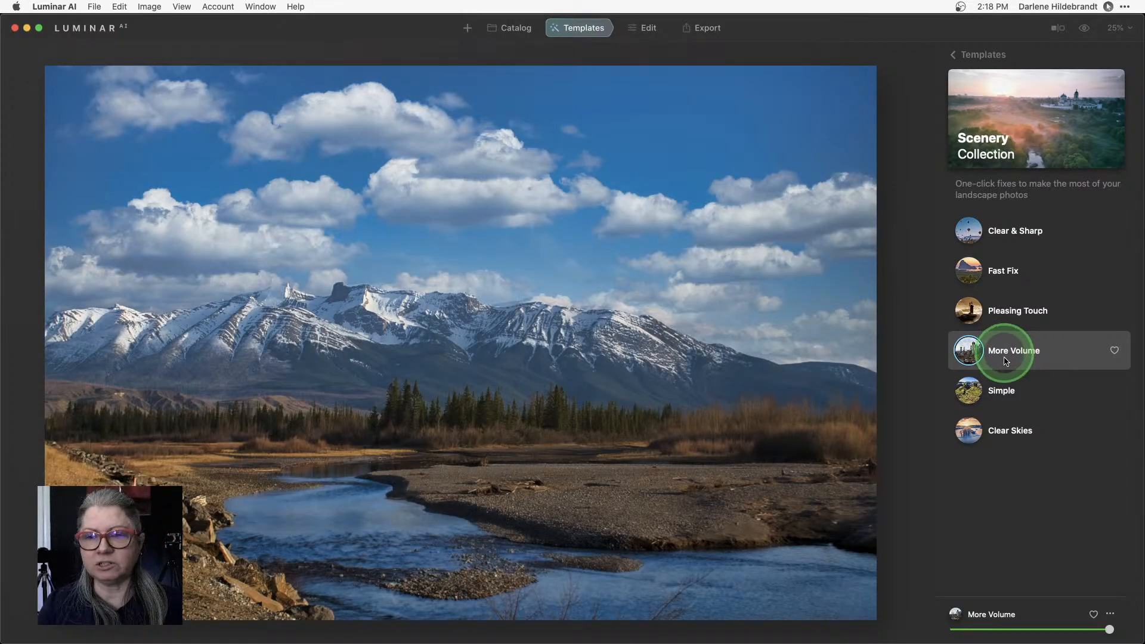
left_click(1003, 390)
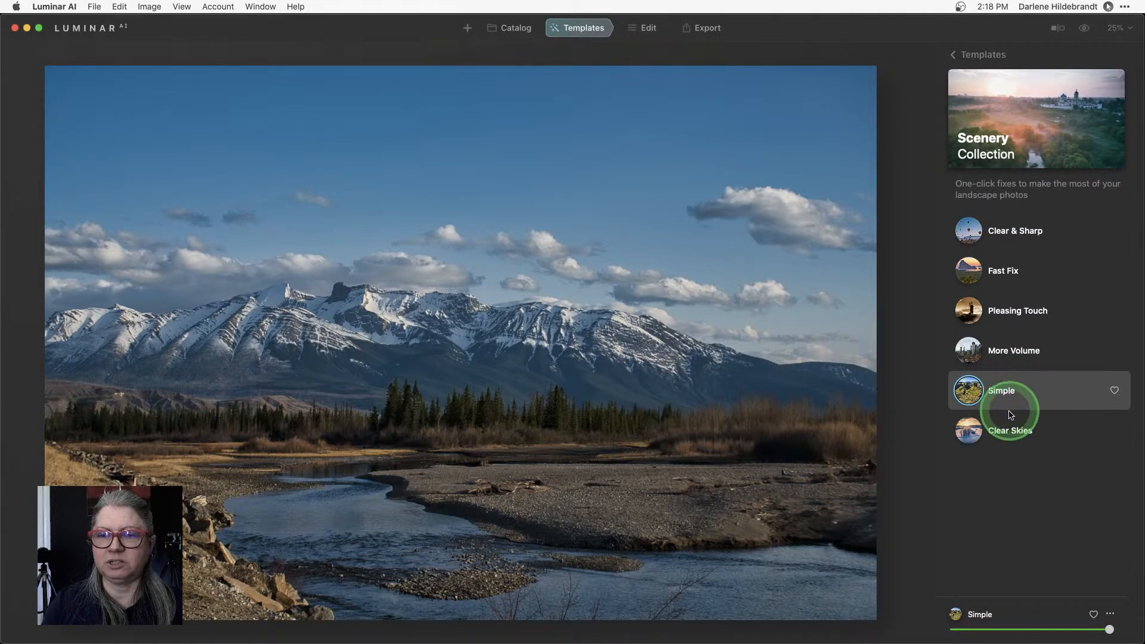
left_click(1014, 433)
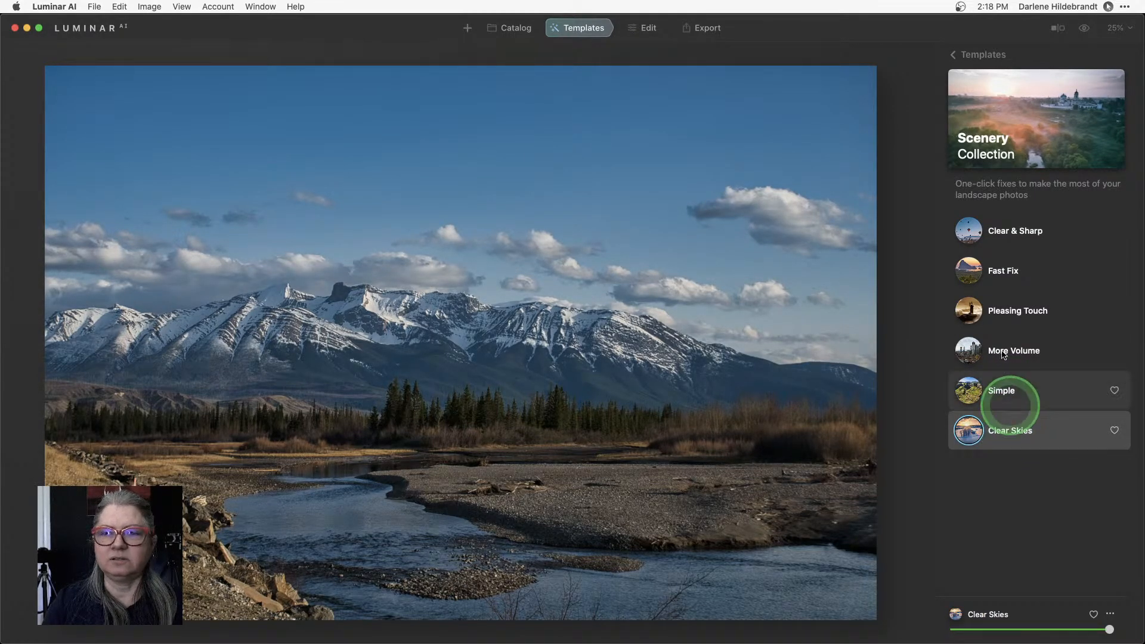
Compare Afterhours, Crack of Dawn and Silken Skies from the suggested Natural Skies collection, and apply Crack of Dawn to the photo
left_click(981, 55)
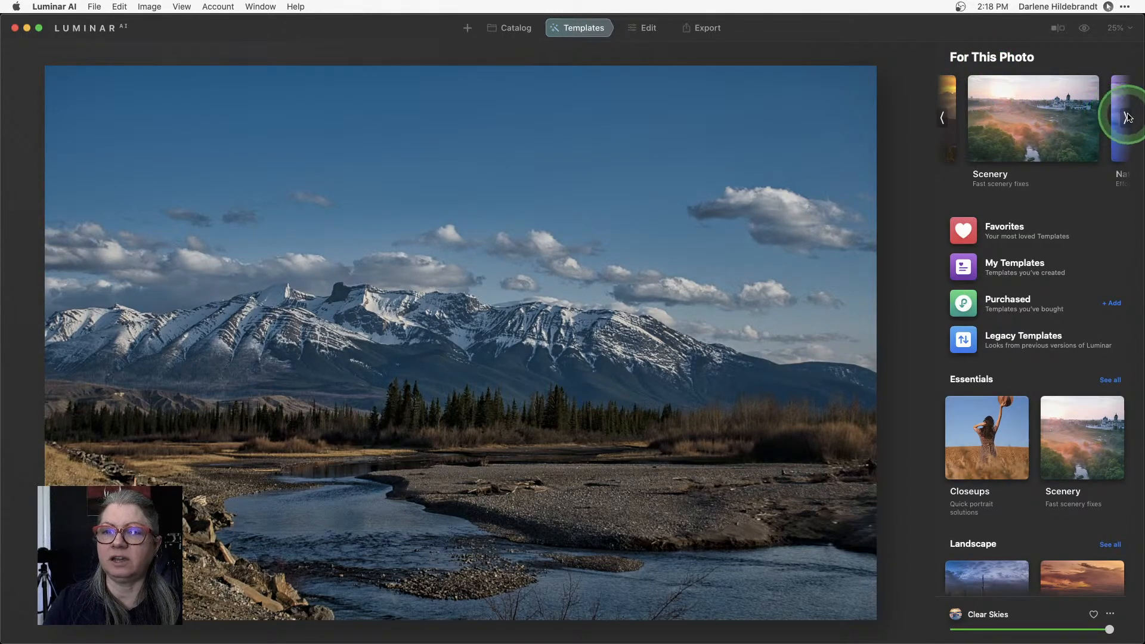
left_click(1122, 118)
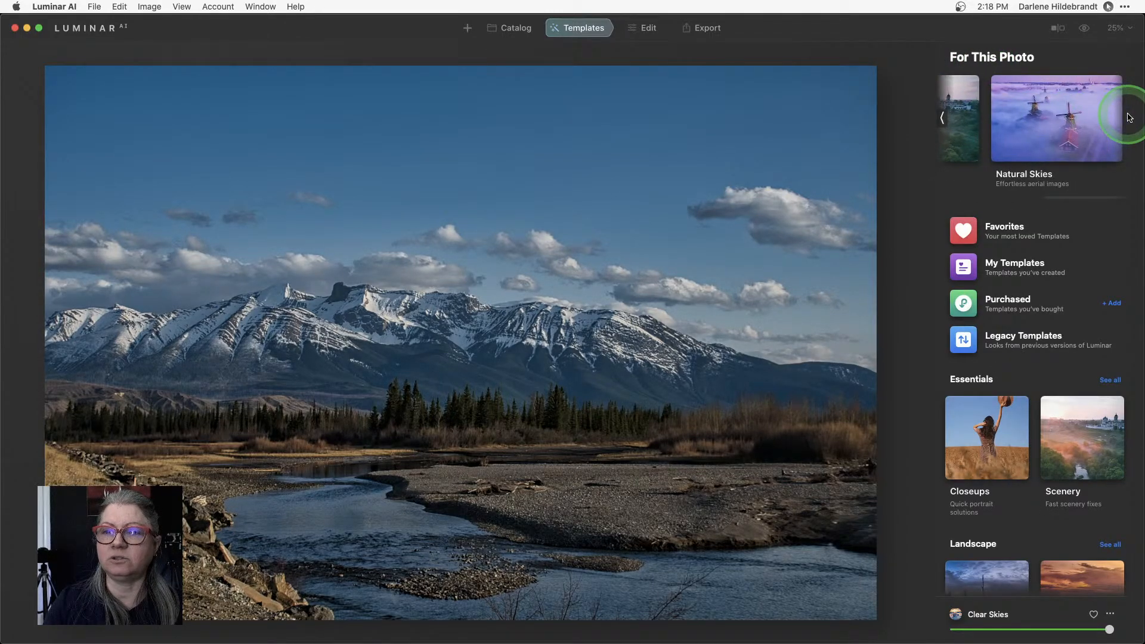
left_click(1043, 132)
left_click(1013, 253)
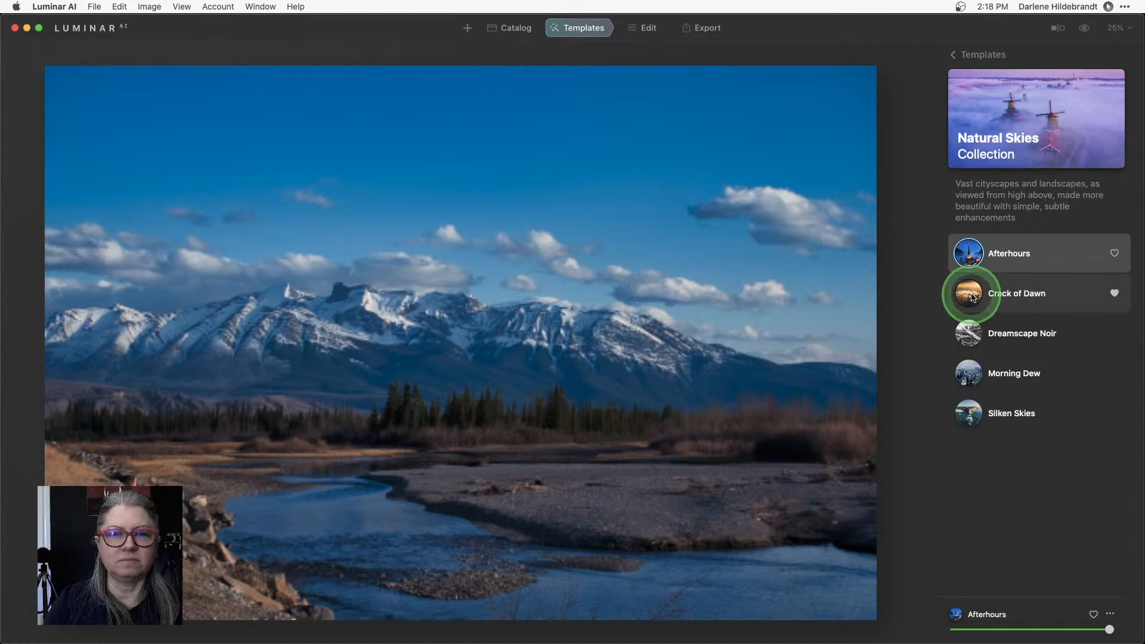
left_click(1019, 299)
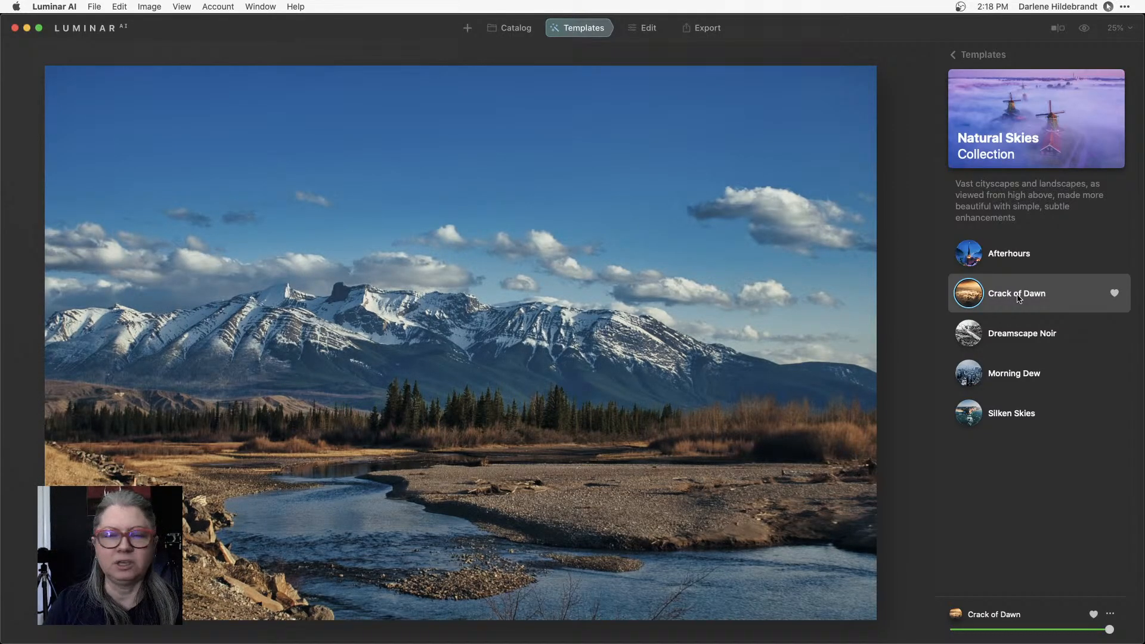
left_click(1018, 292)
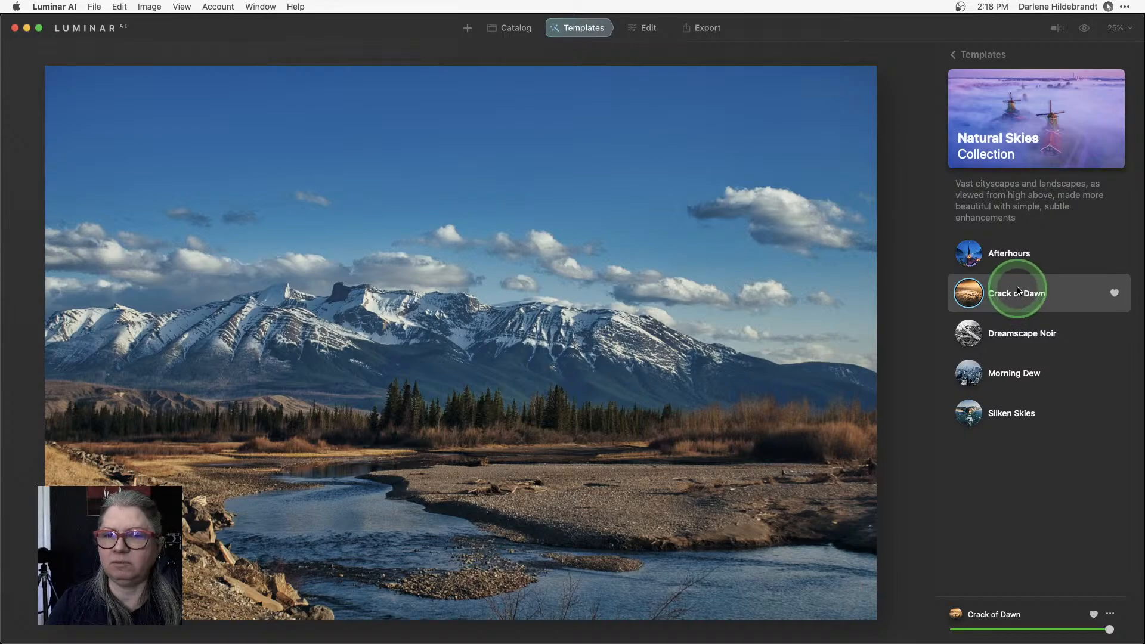
left_click(1015, 412)
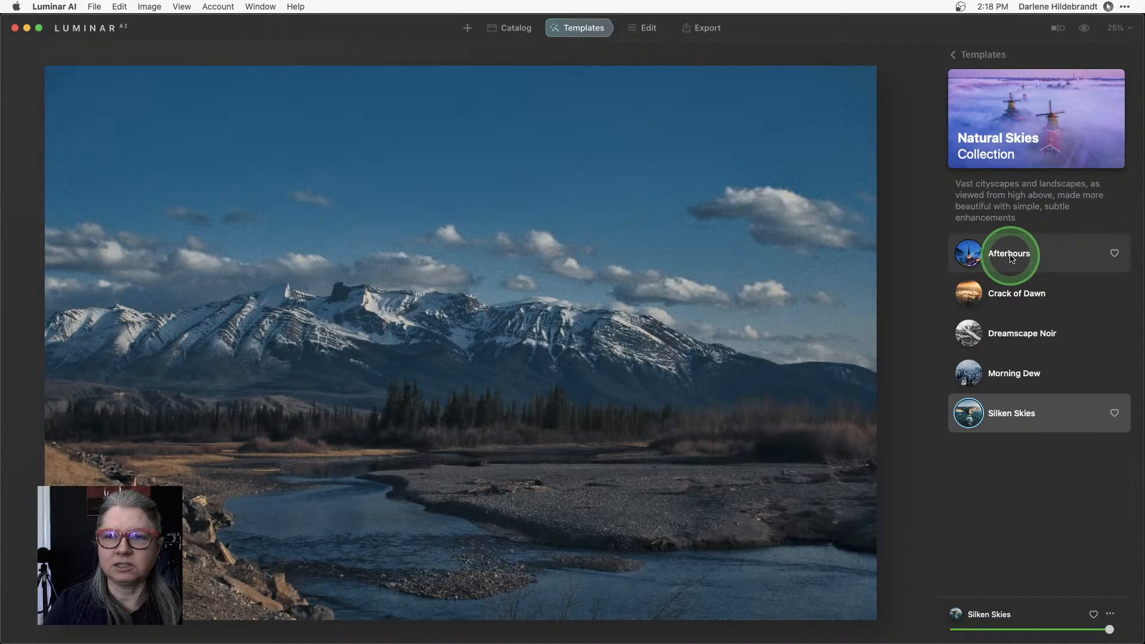
left_click(1012, 291)
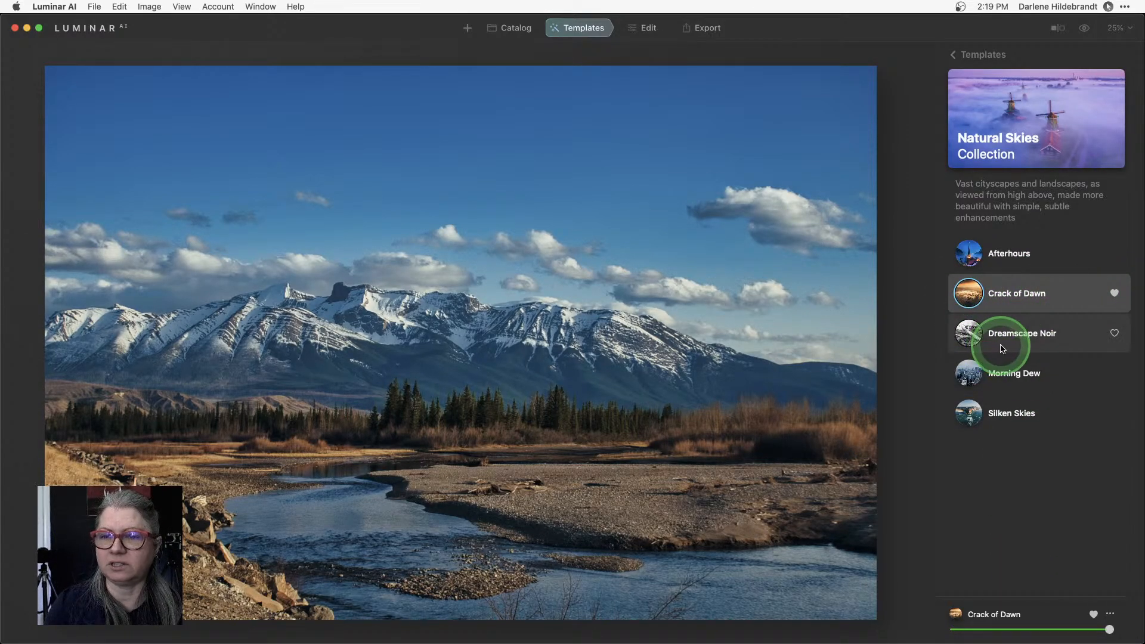
Go back through the collections suggested for the photo and look over the list of favorite templates
left_click(981, 54)
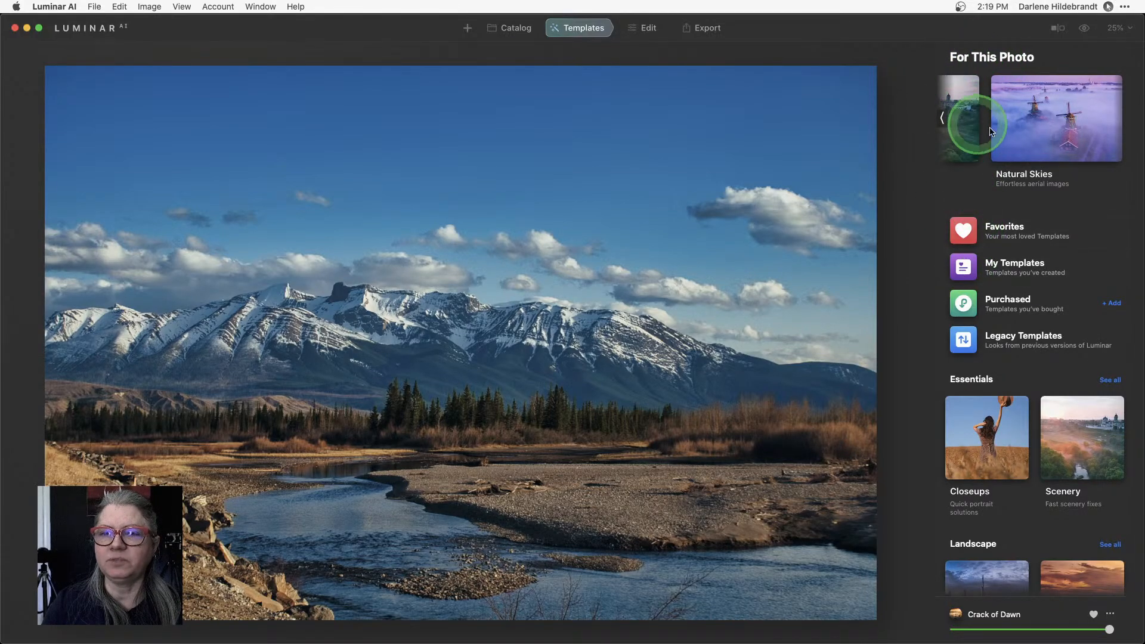
left_click(943, 119)
left_click(943, 118)
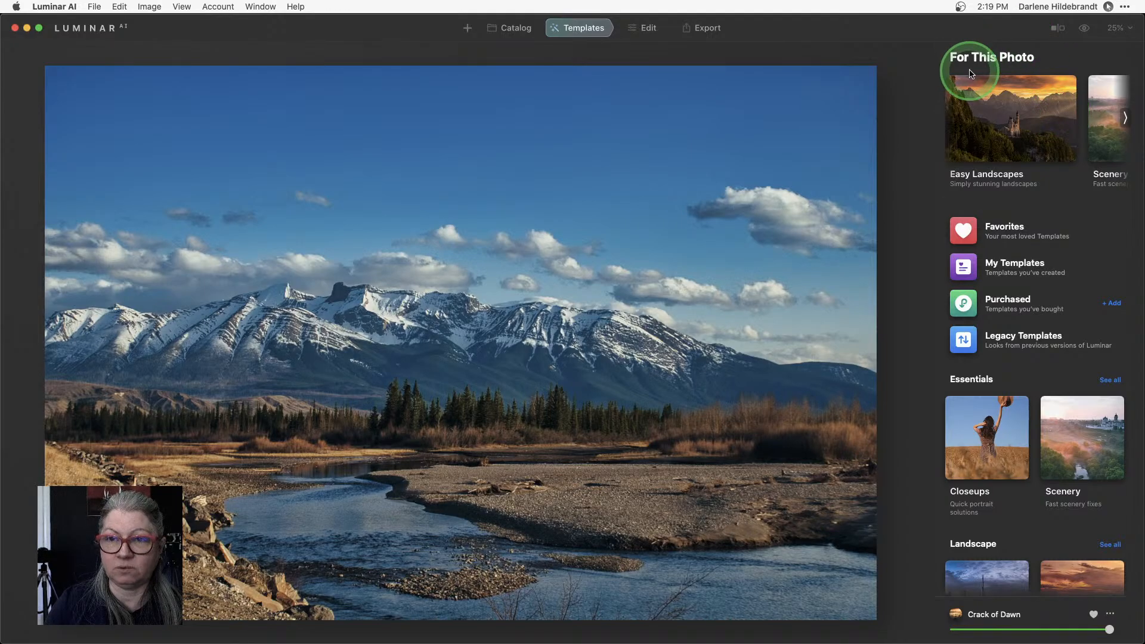
left_click(962, 230)
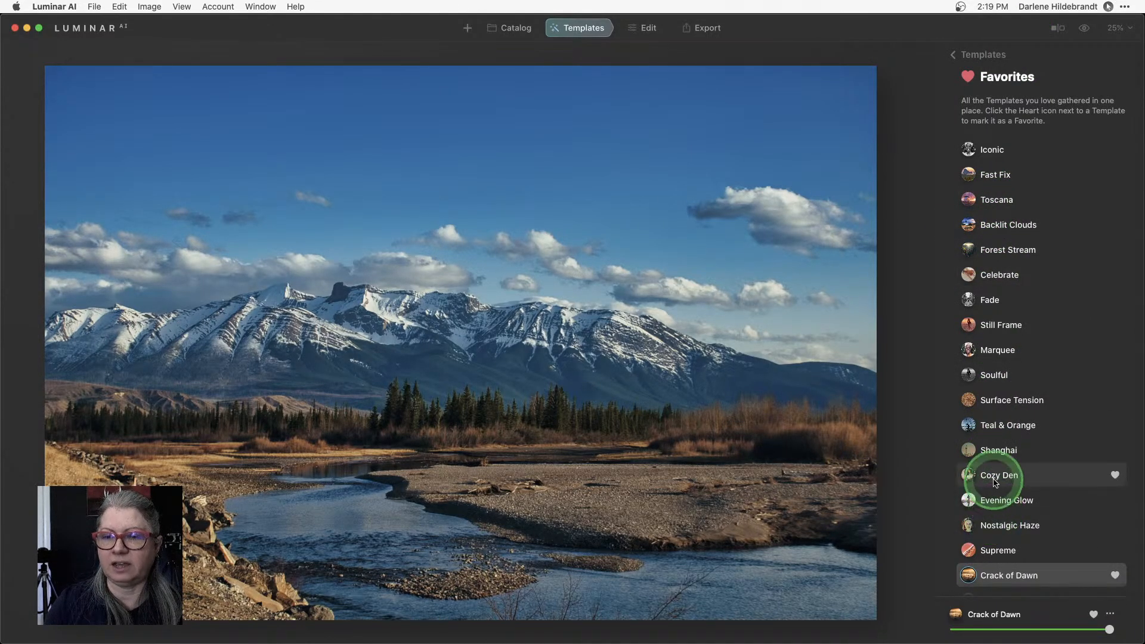
scroll(995, 483, "down", 5)
scroll(992, 477, "up", 5)
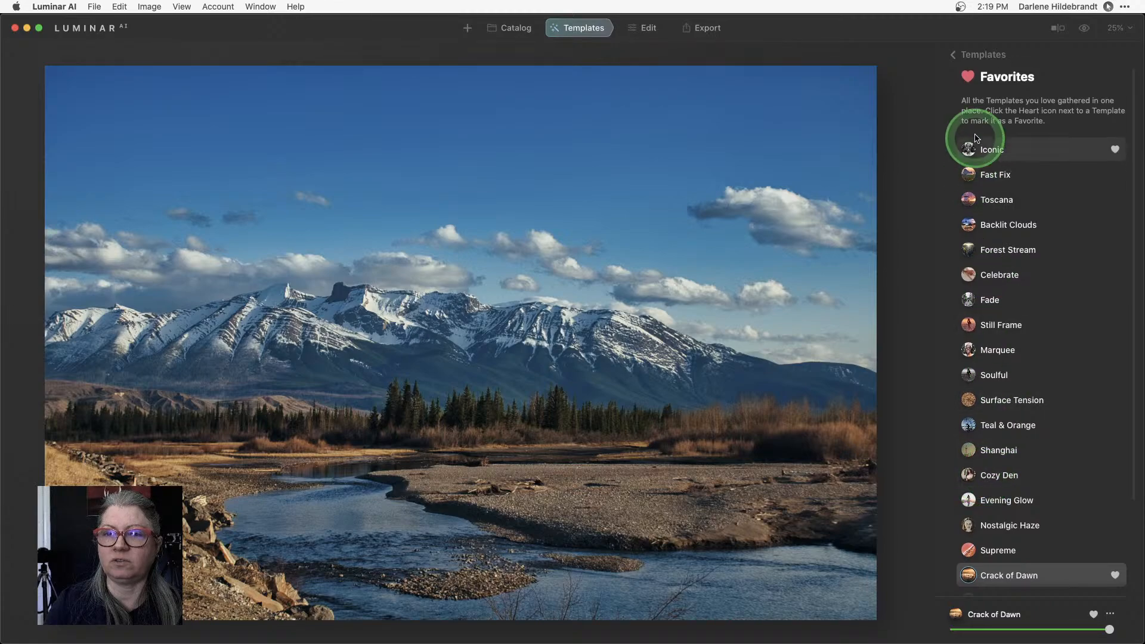
left_click(982, 52)
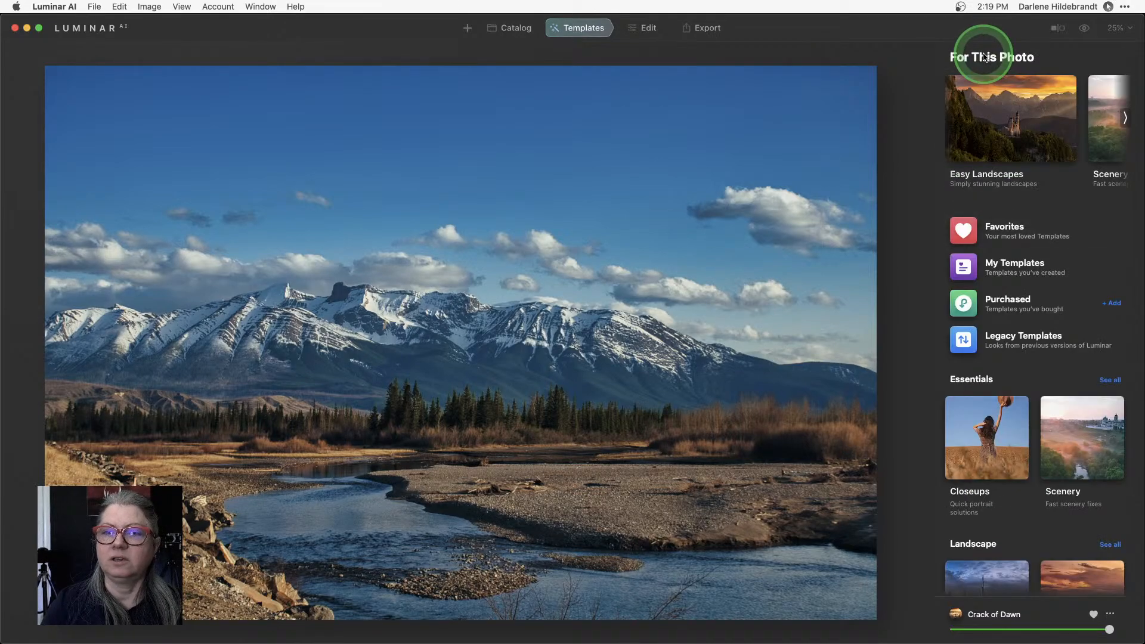
Look over the self-made templates and the purchased templates
left_click(975, 258)
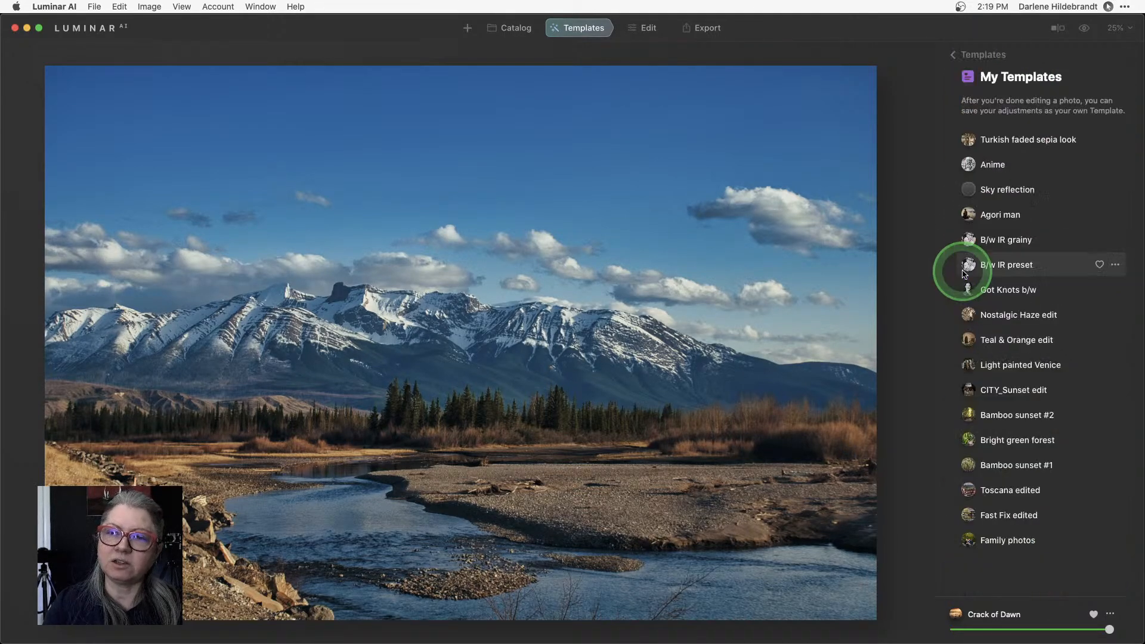
left_click(1005, 247)
left_click(973, 55)
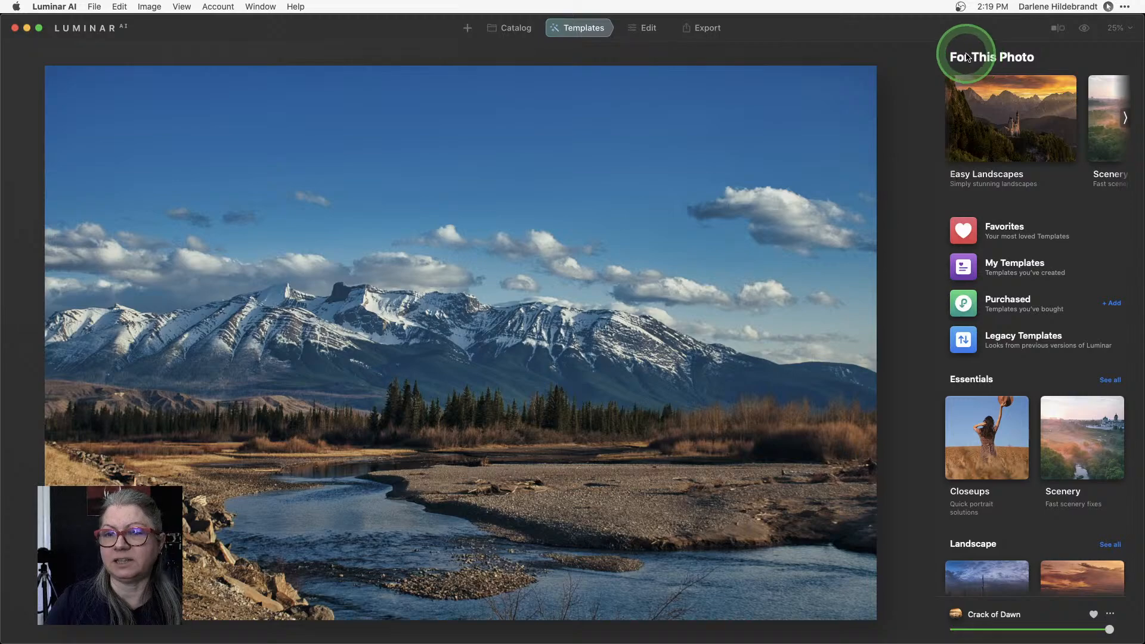
left_click(919, 235)
left_click(960, 300)
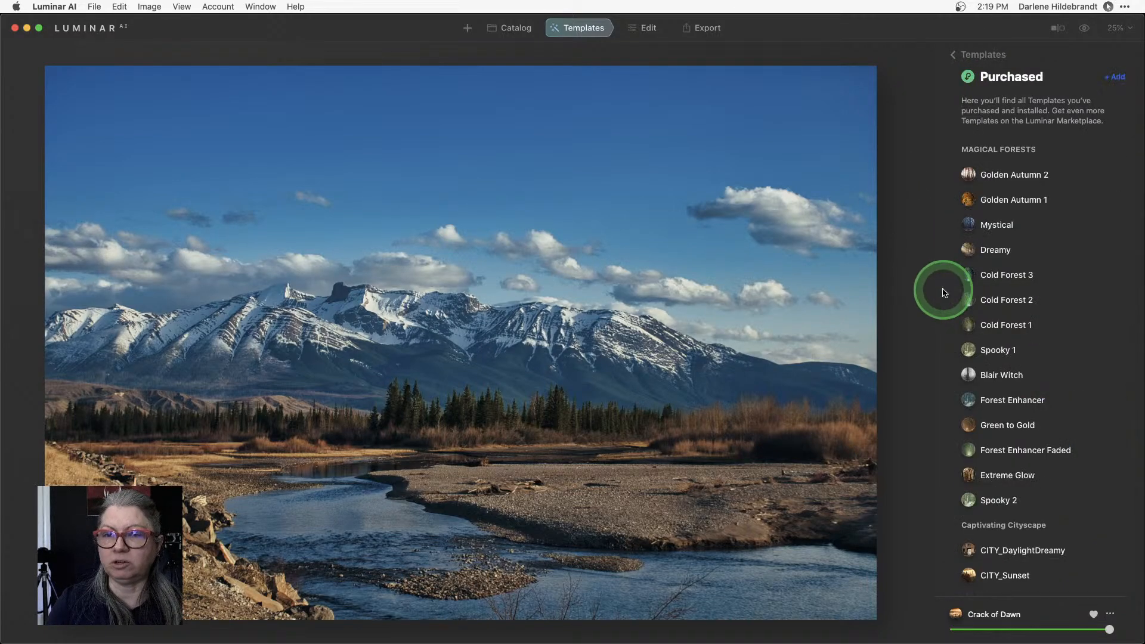
left_click(978, 54)
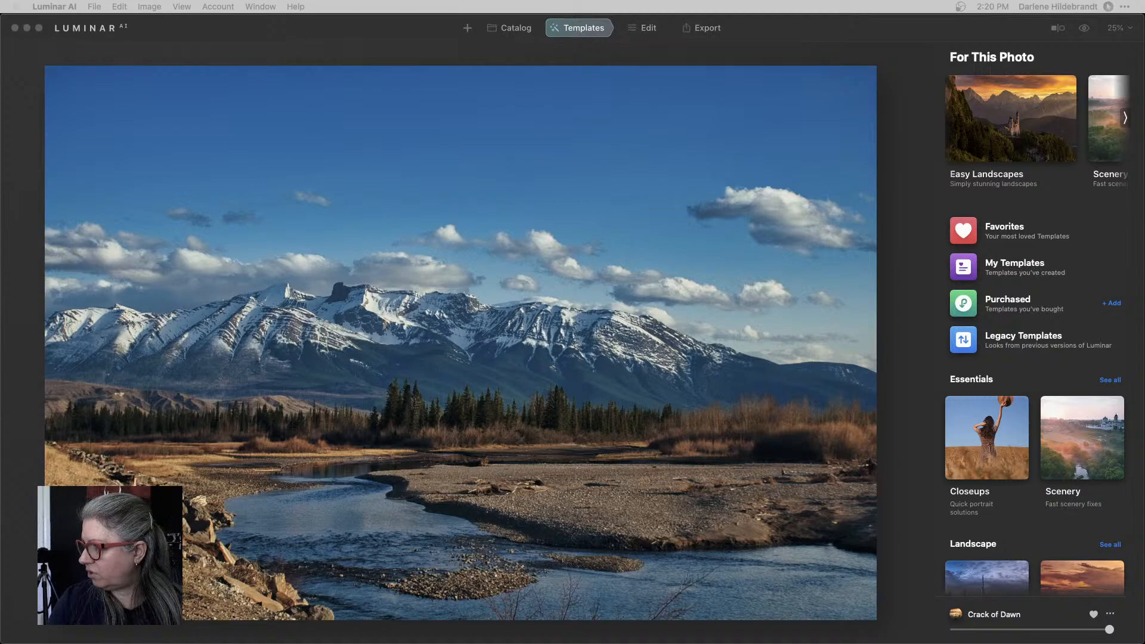
Look through the Legacy Templates list, and browse the Essentials and Landscape template collections
left_click(916, 282)
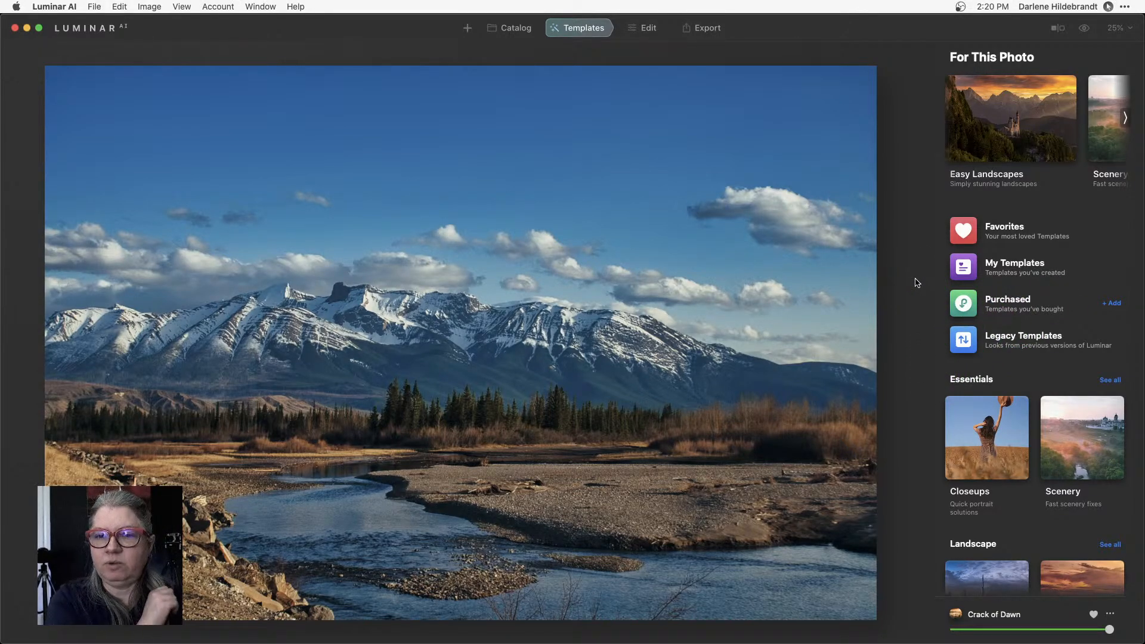
left_click(1001, 336)
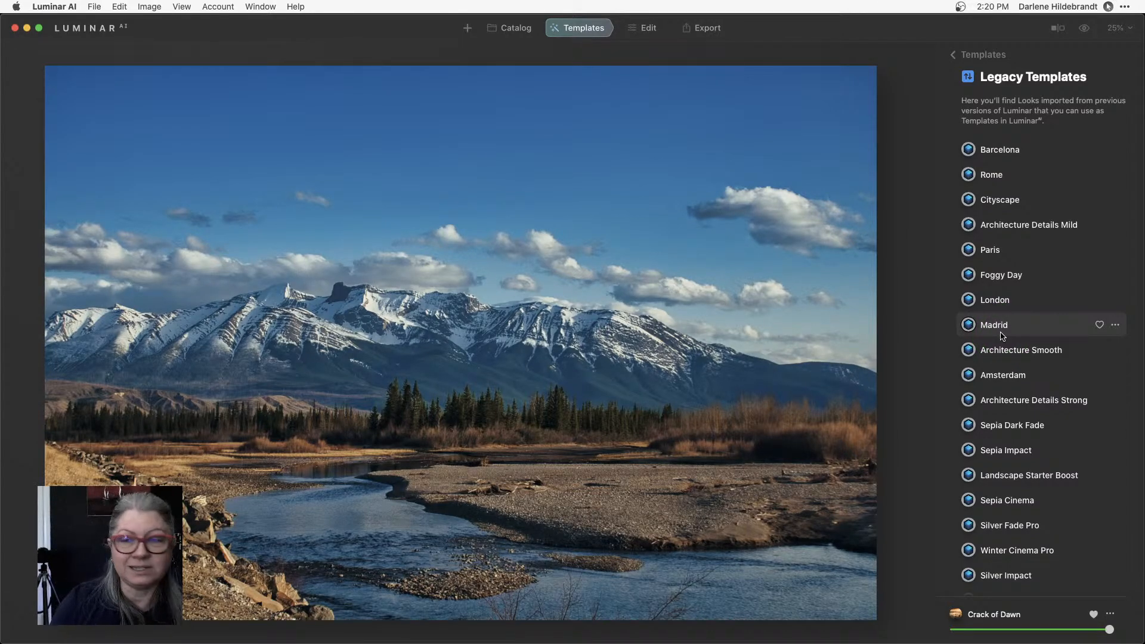
scroll(1002, 336, "down", 15)
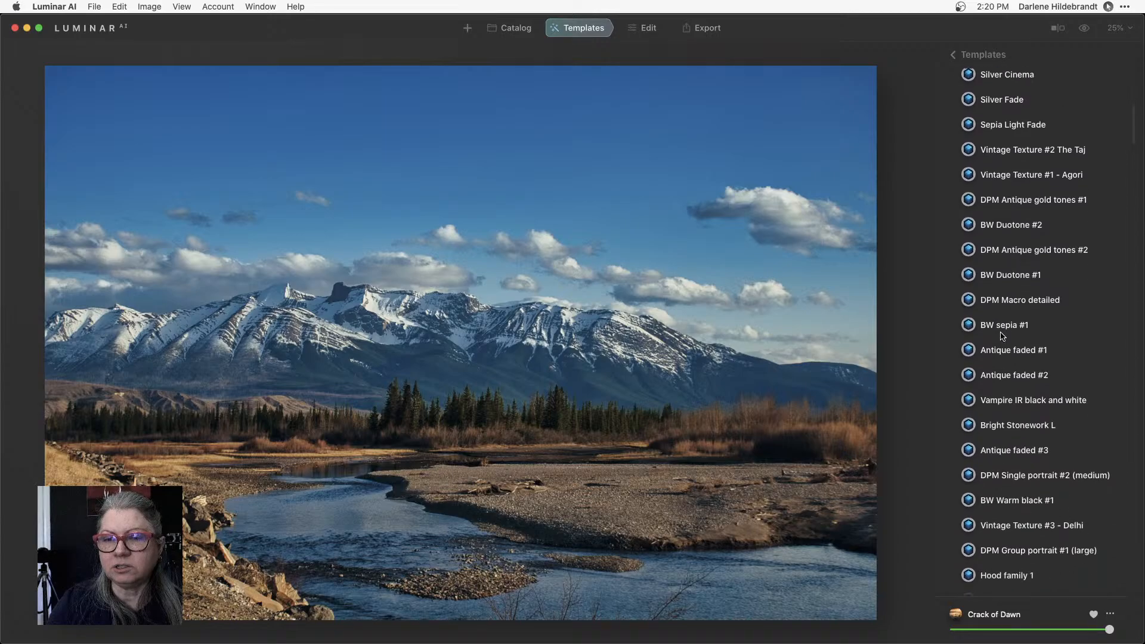
scroll(1002, 336, "up", 15)
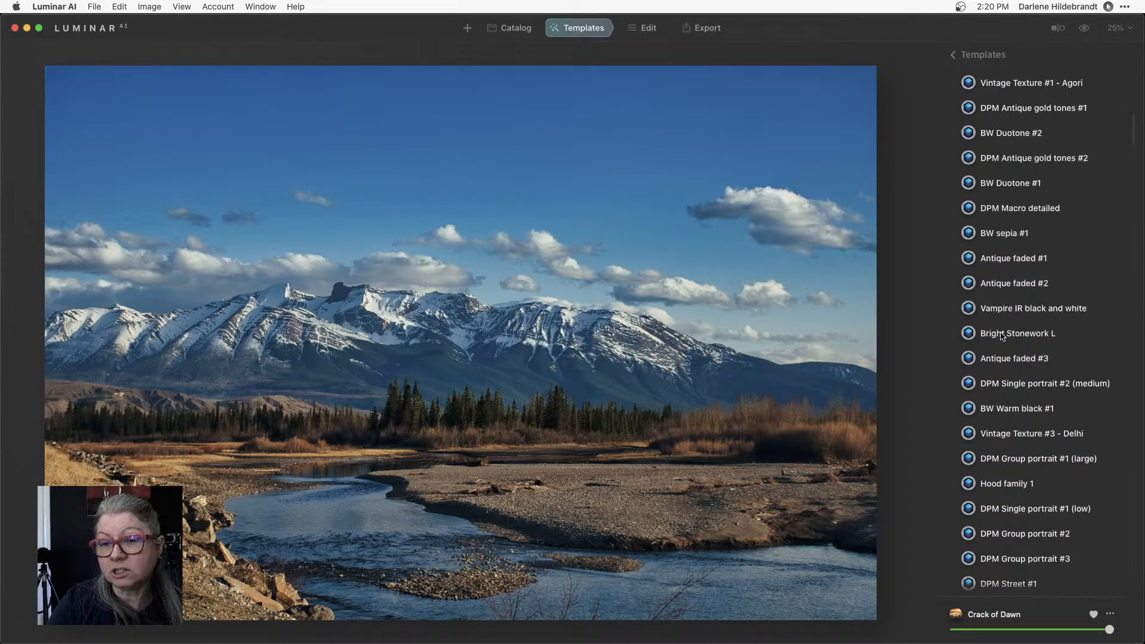
left_click(985, 55)
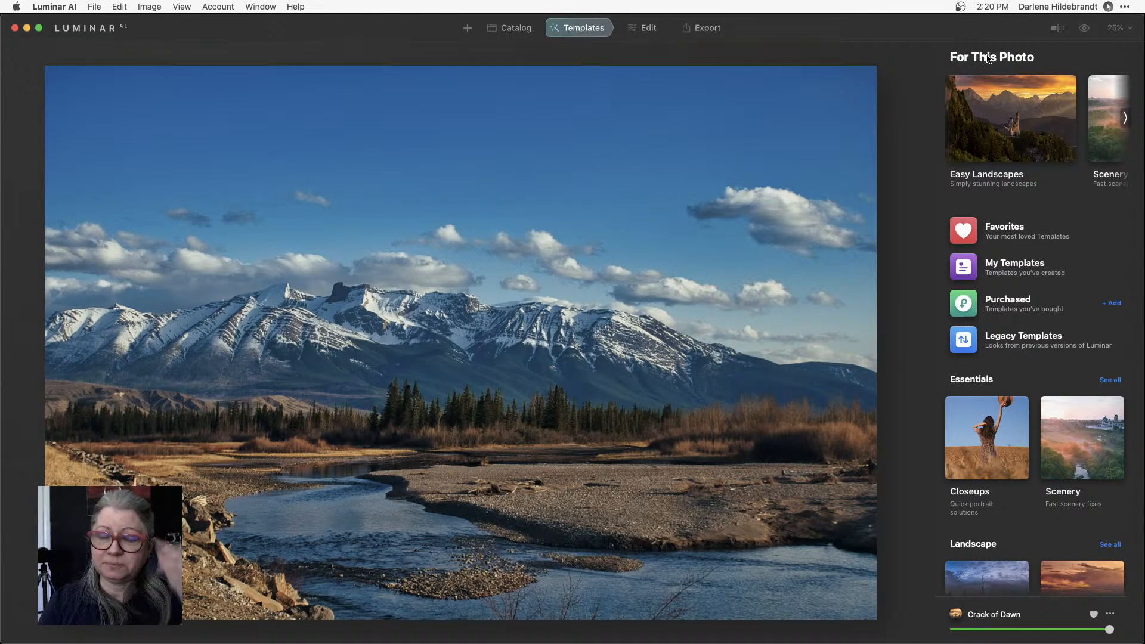
scroll(1022, 217, "down", 10)
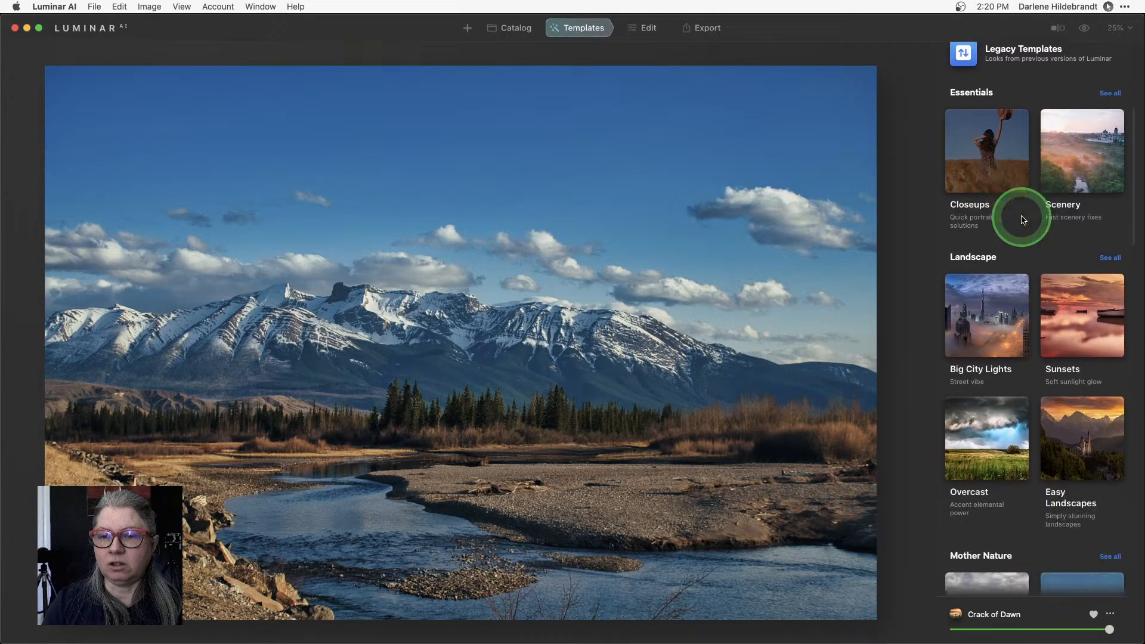
Browse the remaining template categories from Mother Nature and Portrait through Macro and Aerial to the All Categories list
scroll(1022, 219, "up", 3)
scroll(1022, 220, "down", 6)
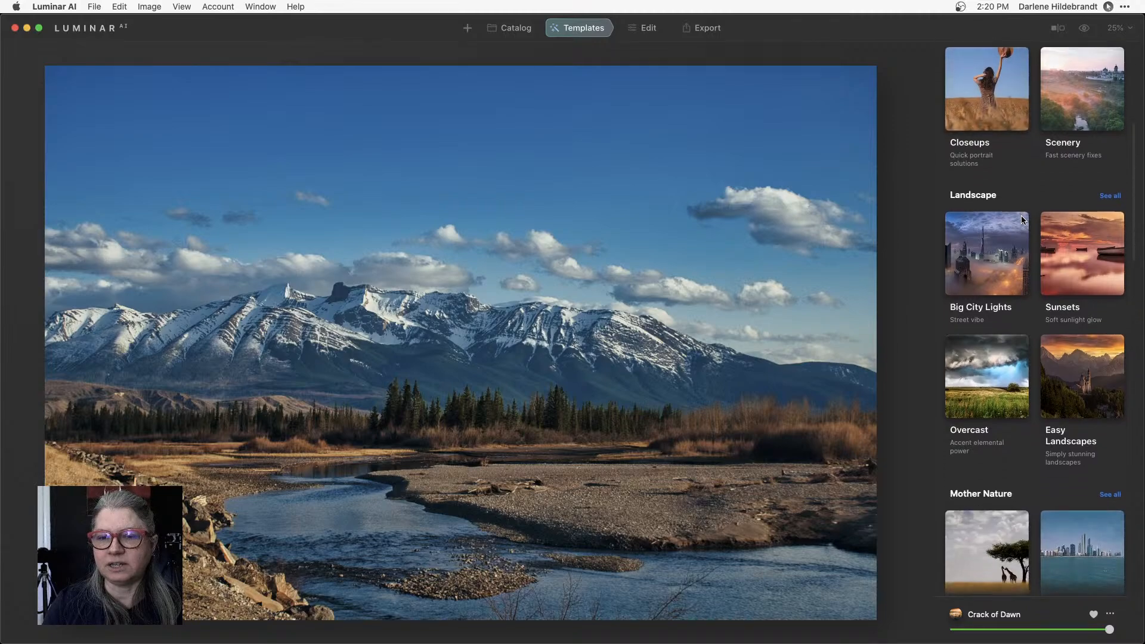
scroll(1022, 219, "down", 20)
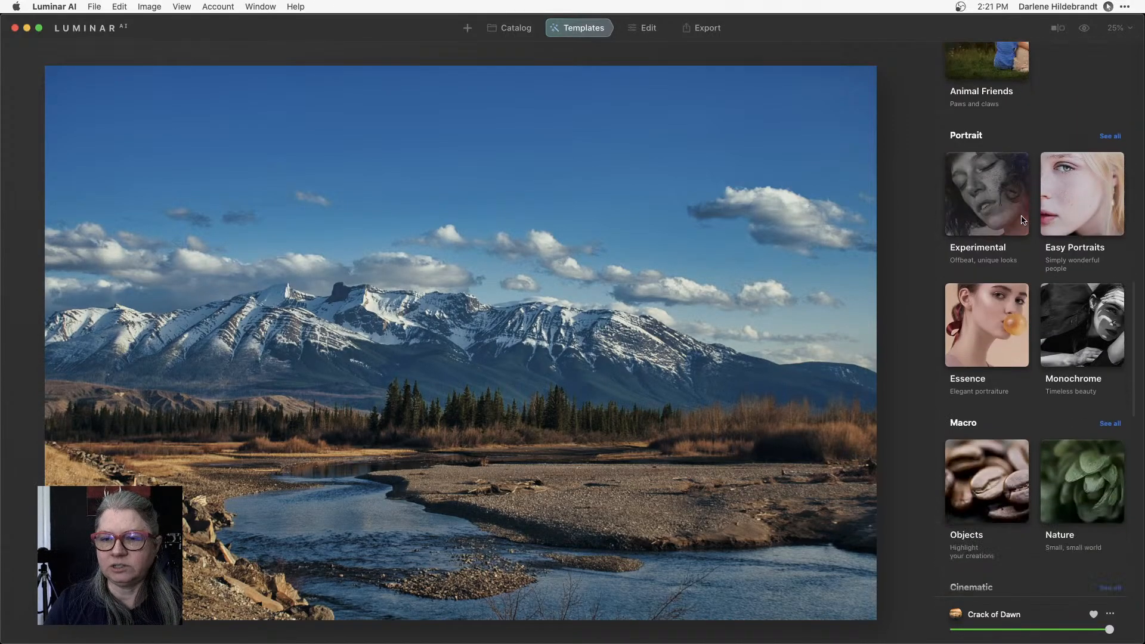
scroll(1022, 220, "down", 20)
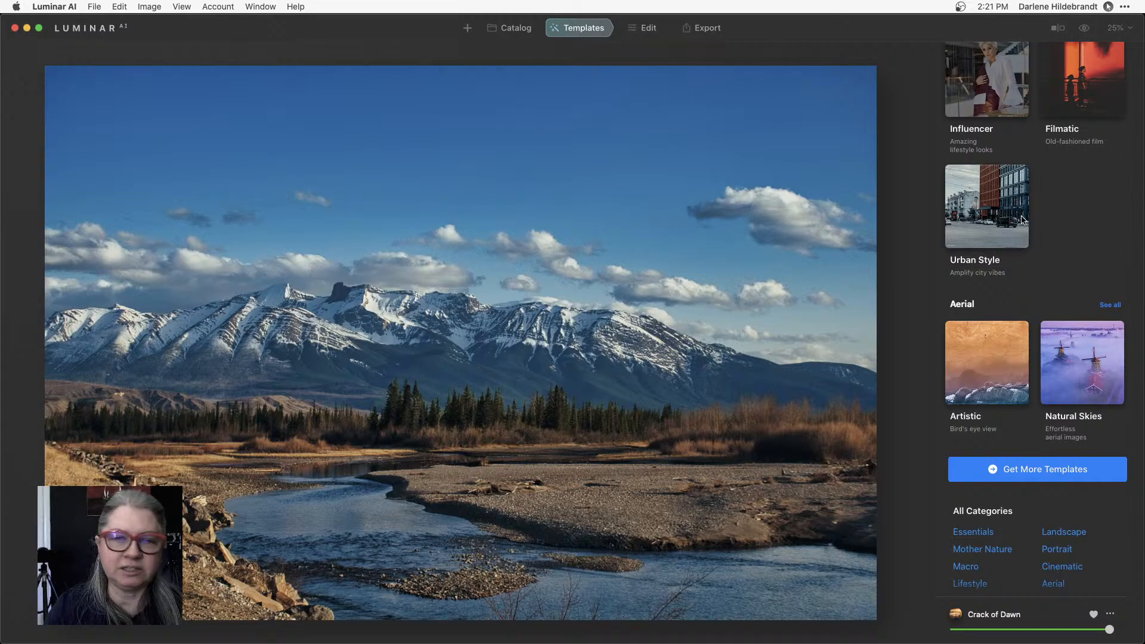
scroll(1022, 220, "up", 20)
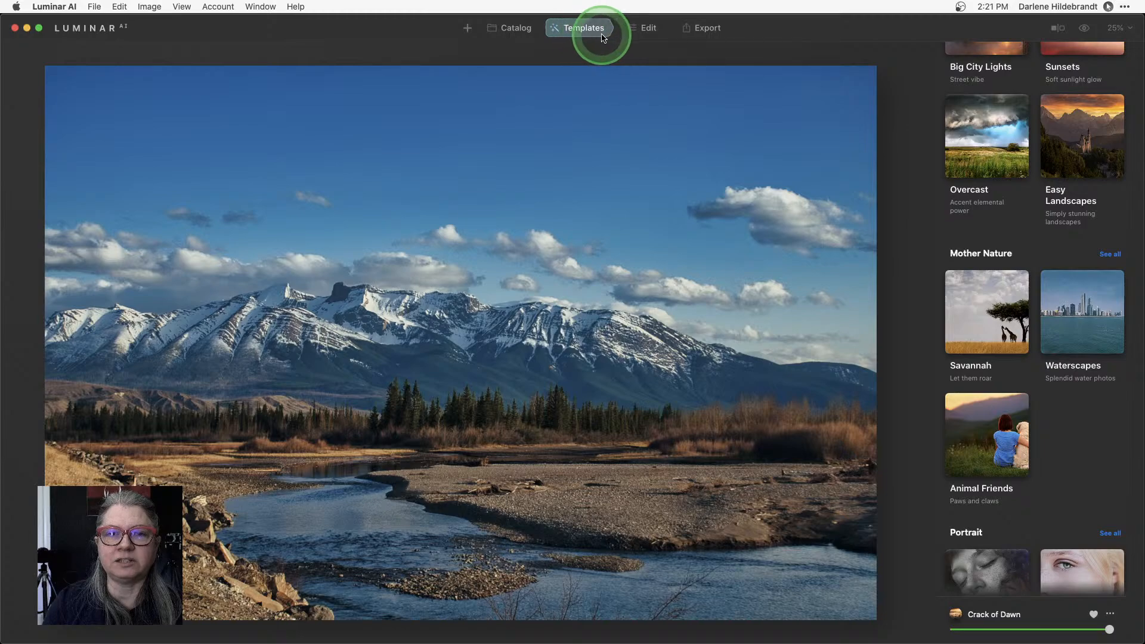
Open the photo for editing and set Enhance's Sky Enhancer to about 33 after trying it near maximum
left_click(645, 33)
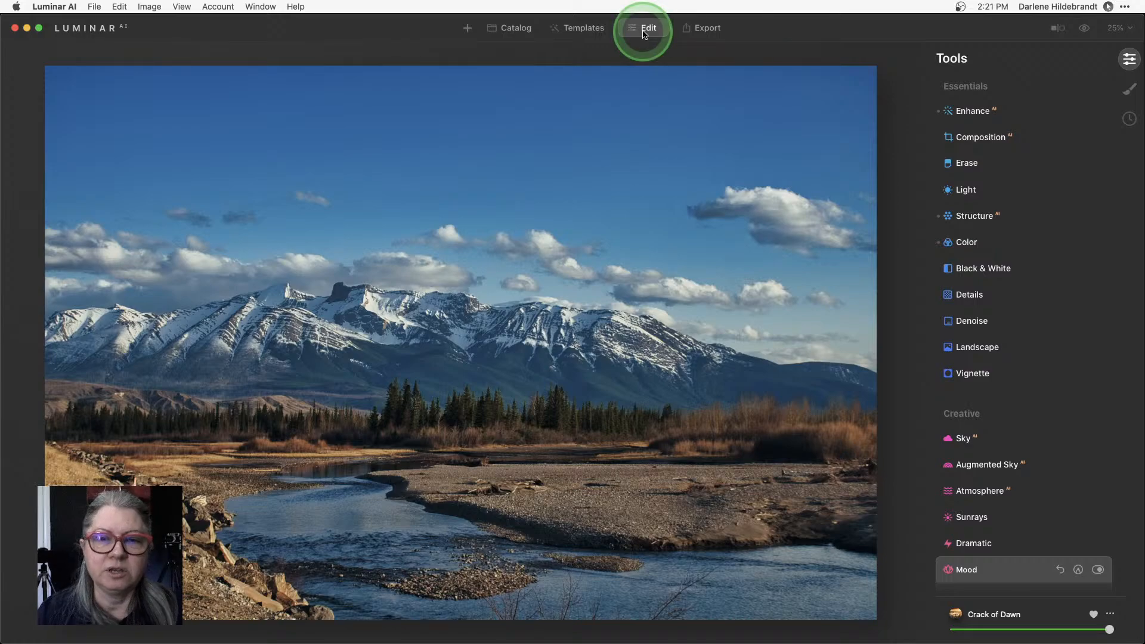
left_click(1021, 112)
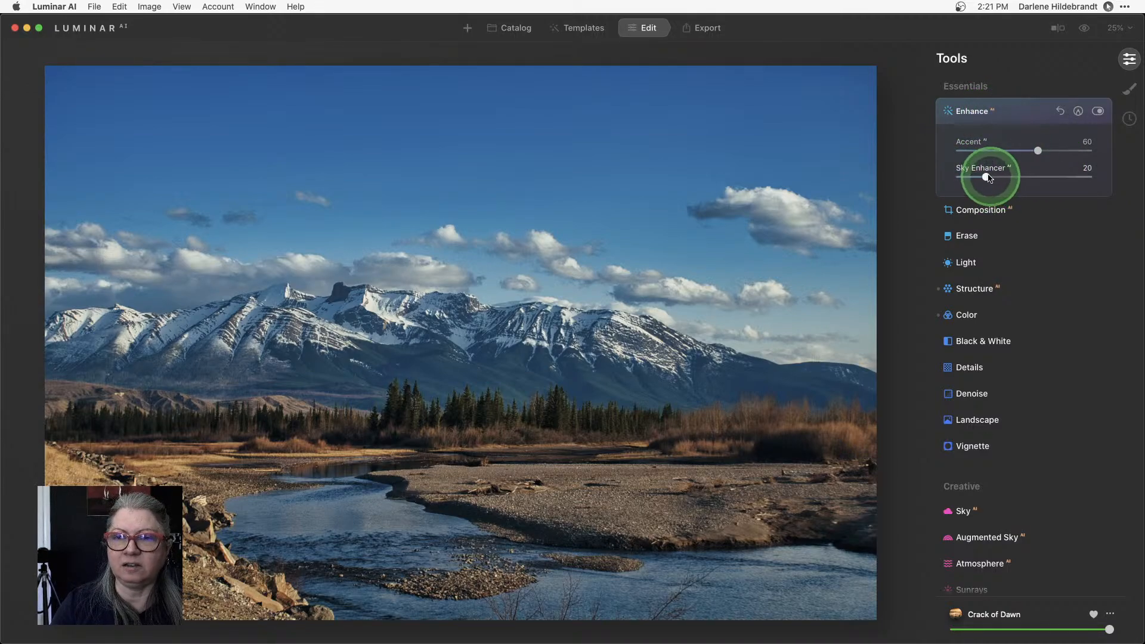
left_click_drag(987, 177, 1109, 178)
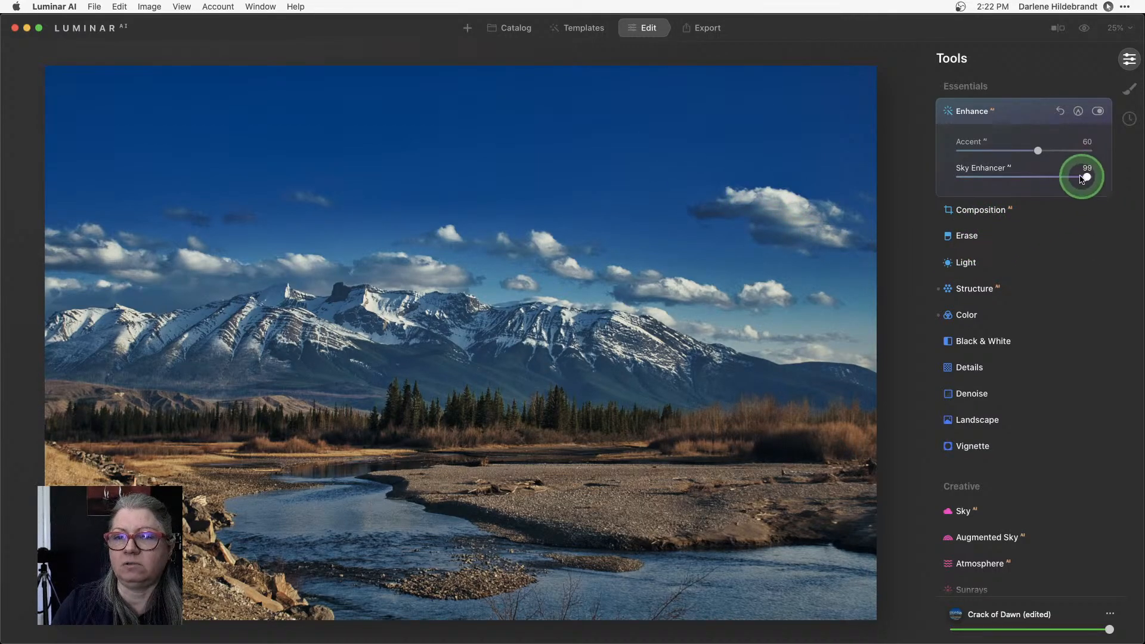
left_click_drag(1090, 181, 1014, 177)
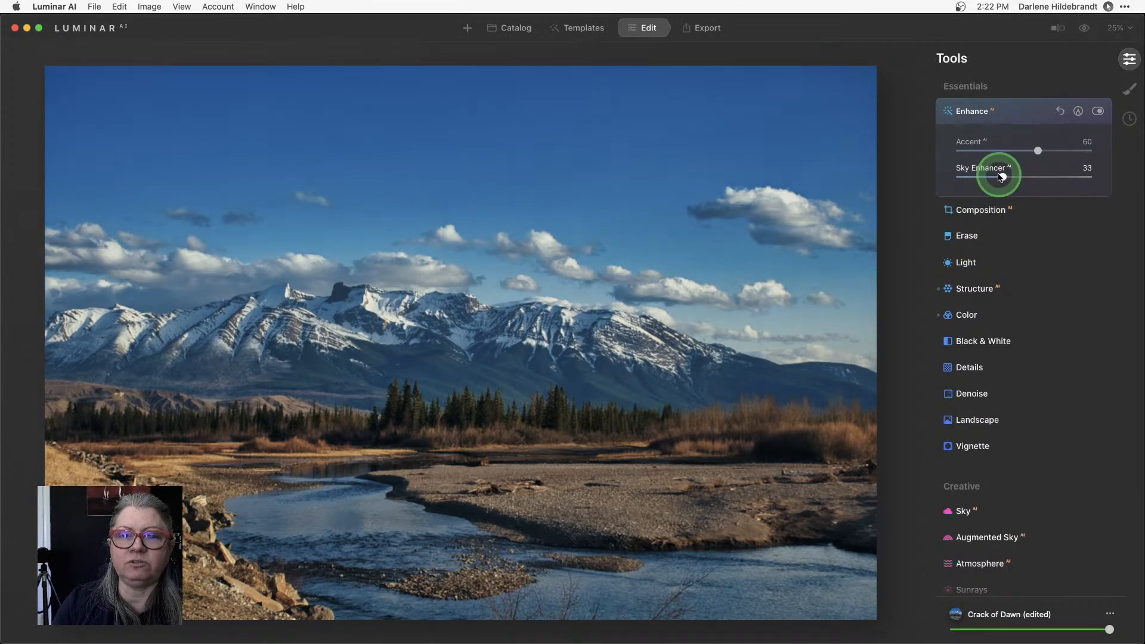
left_click(1012, 112)
Crop with Composition AI, shift the photo to include the rocky bank at lower left, and tighten the frame slightly
left_click(979, 139)
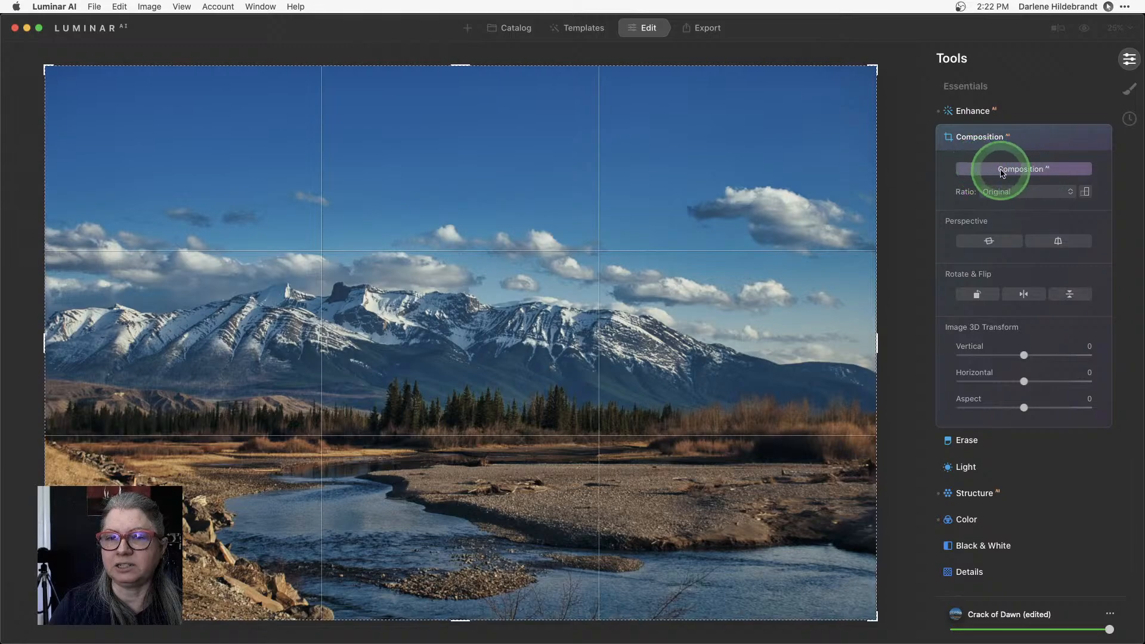
left_click(1019, 170)
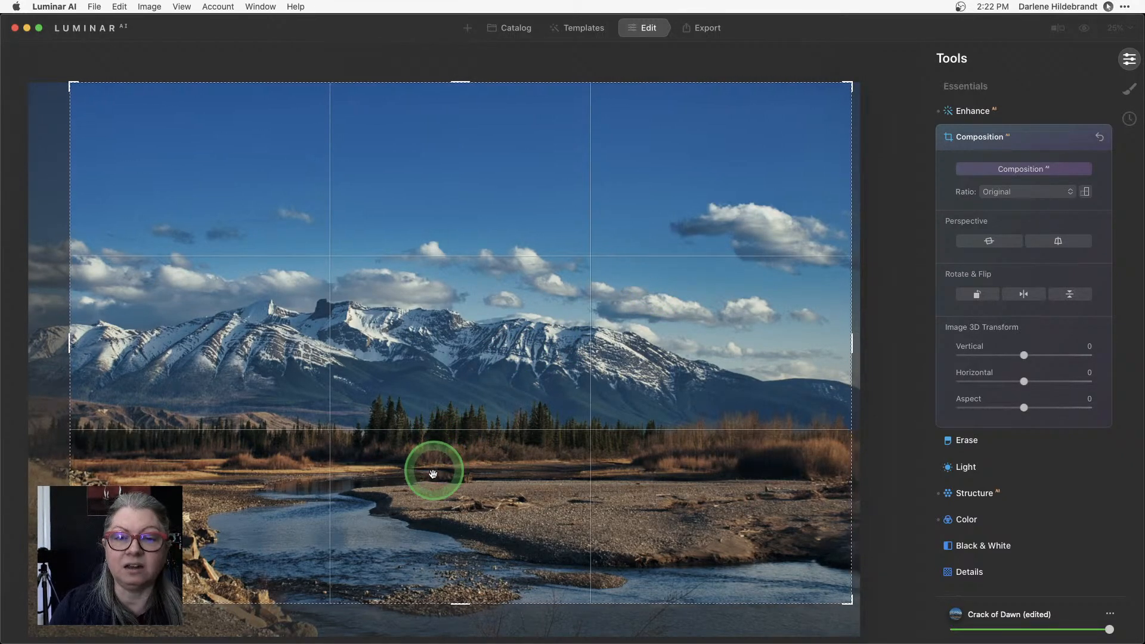
left_click_drag(435, 471, 499, 427)
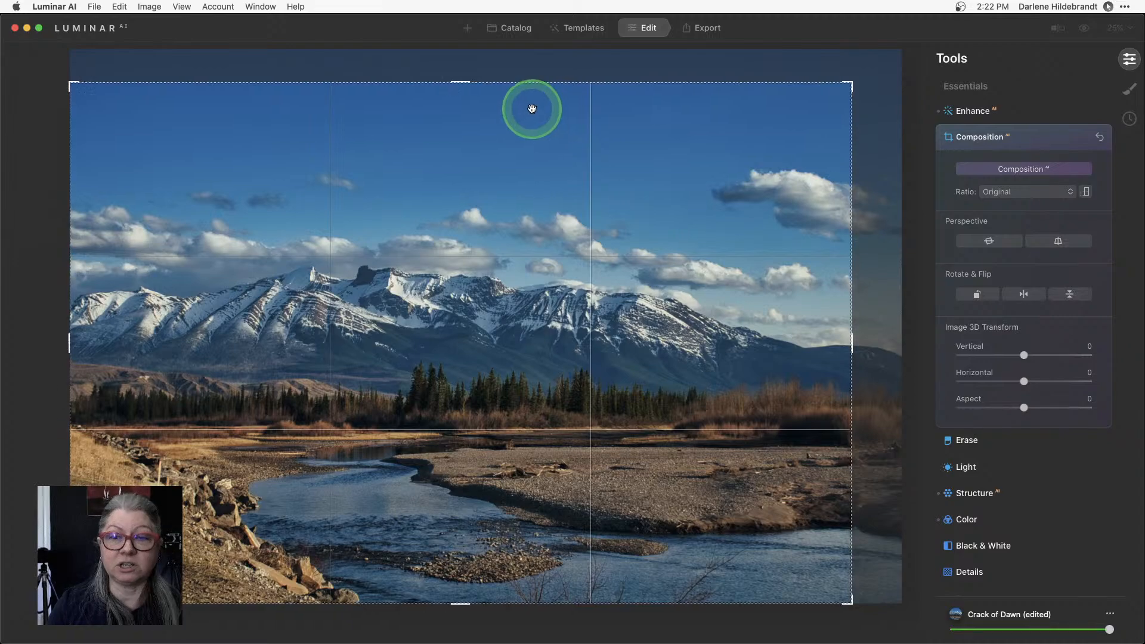
left_click_drag(851, 84, 834, 94)
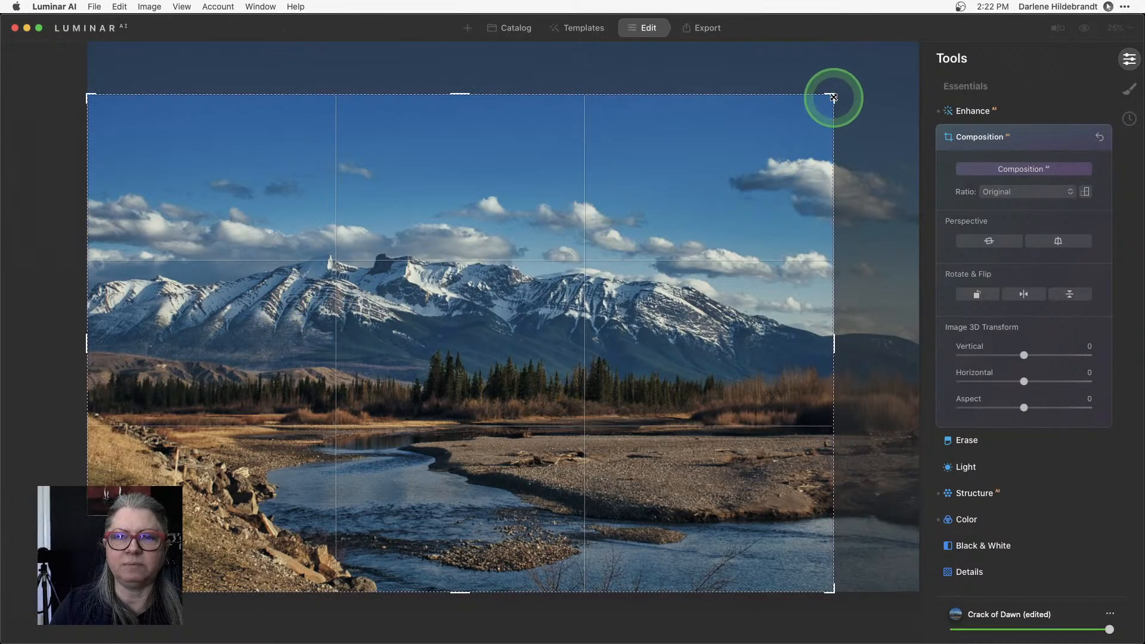
left_click_drag(833, 97, 831, 97)
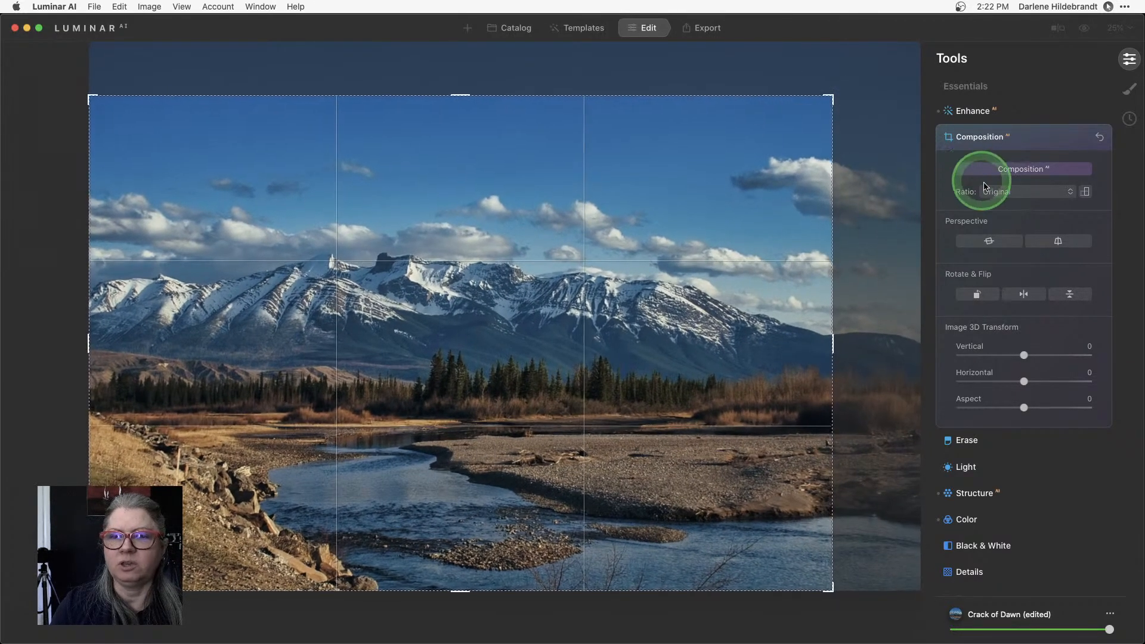
Set the crop ratio to Free, trim the top of the sky, adjust the right edge, and apply the crop
left_click(1001, 192)
left_click(1002, 233)
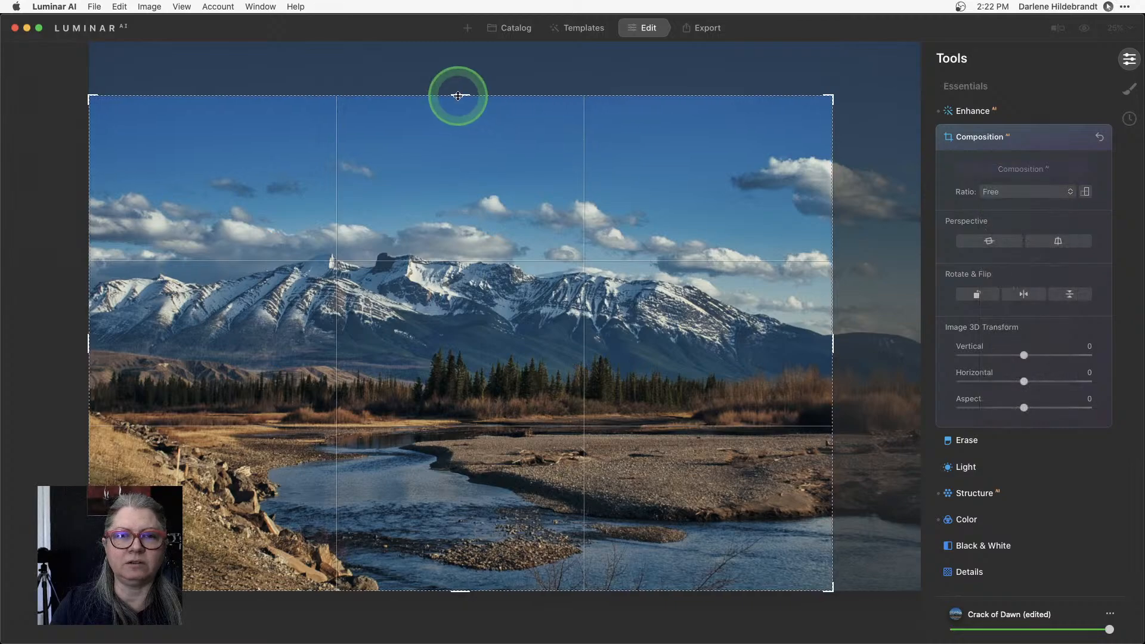
left_click_drag(456, 95, 459, 112)
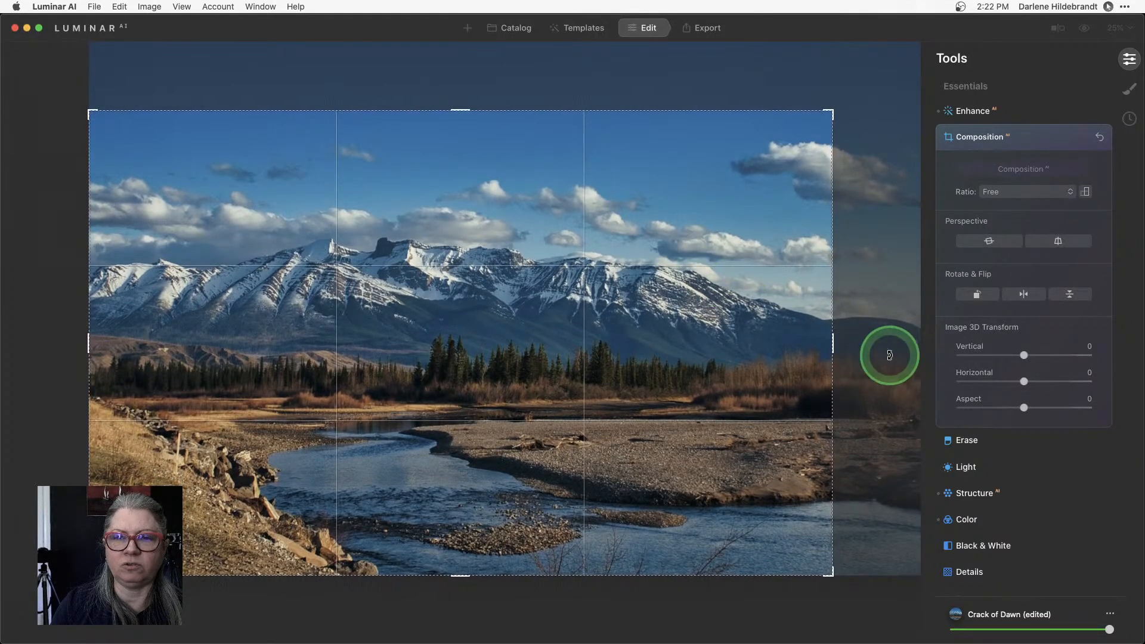
left_click_drag(838, 315, 847, 313)
key("Return")
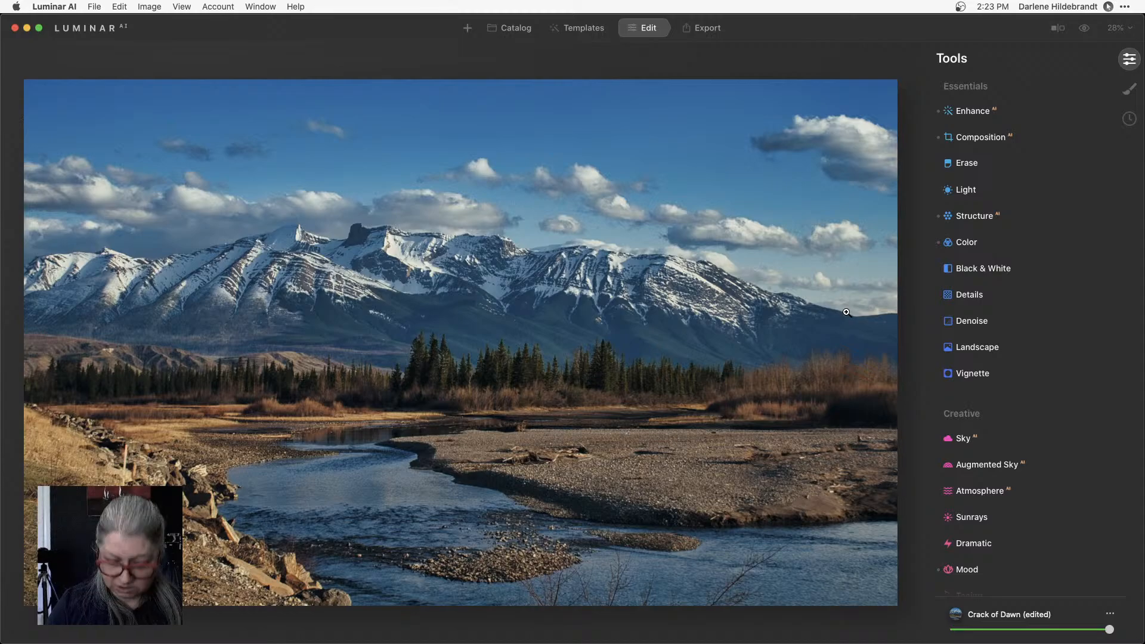
Compare the edited photo with its original version, and show the histogram
key("backslash")
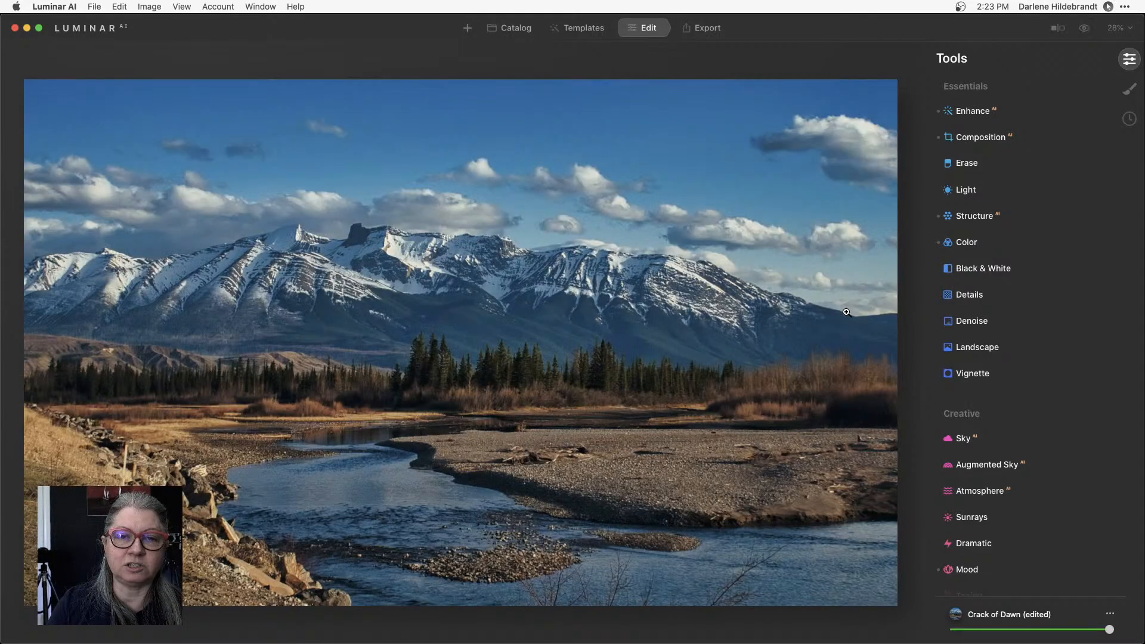
key("backslash")
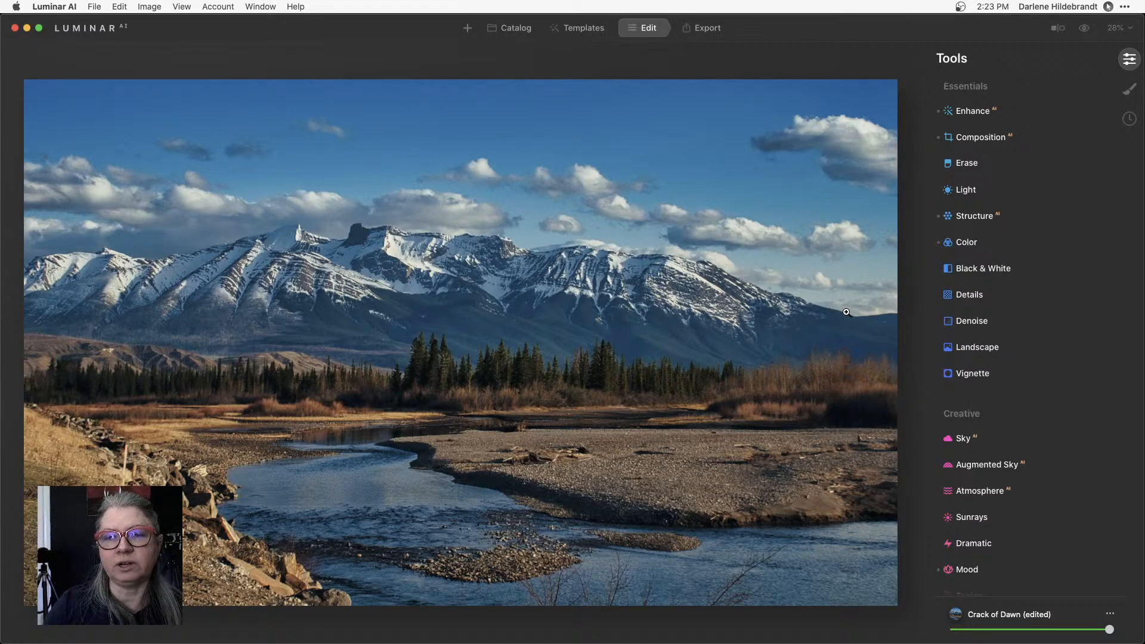
left_click(181, 7)
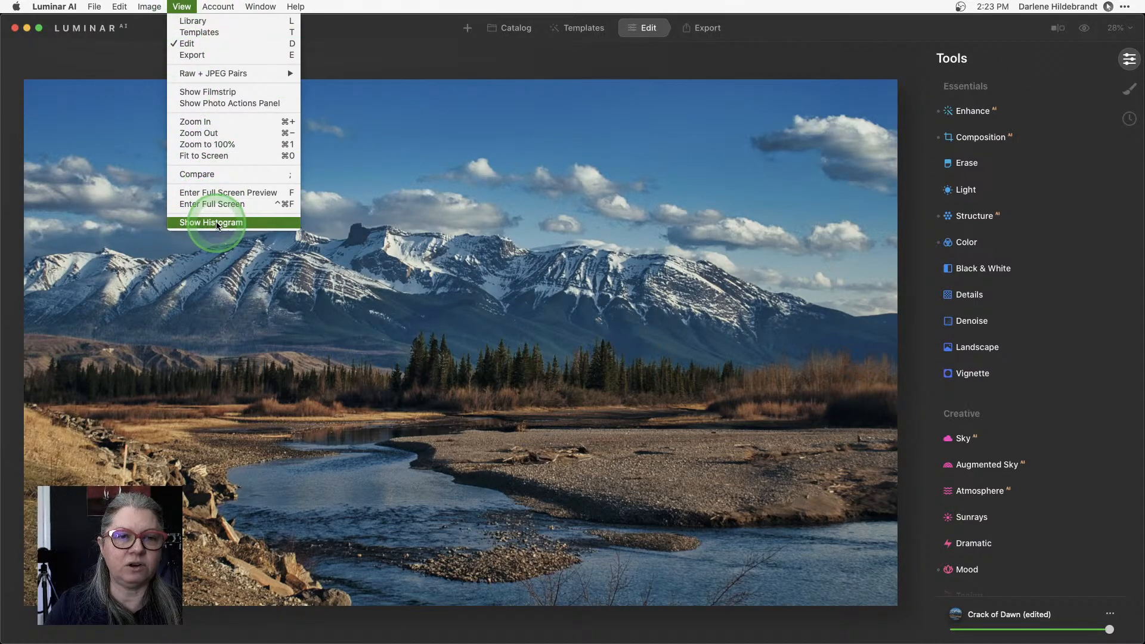
left_click(218, 224)
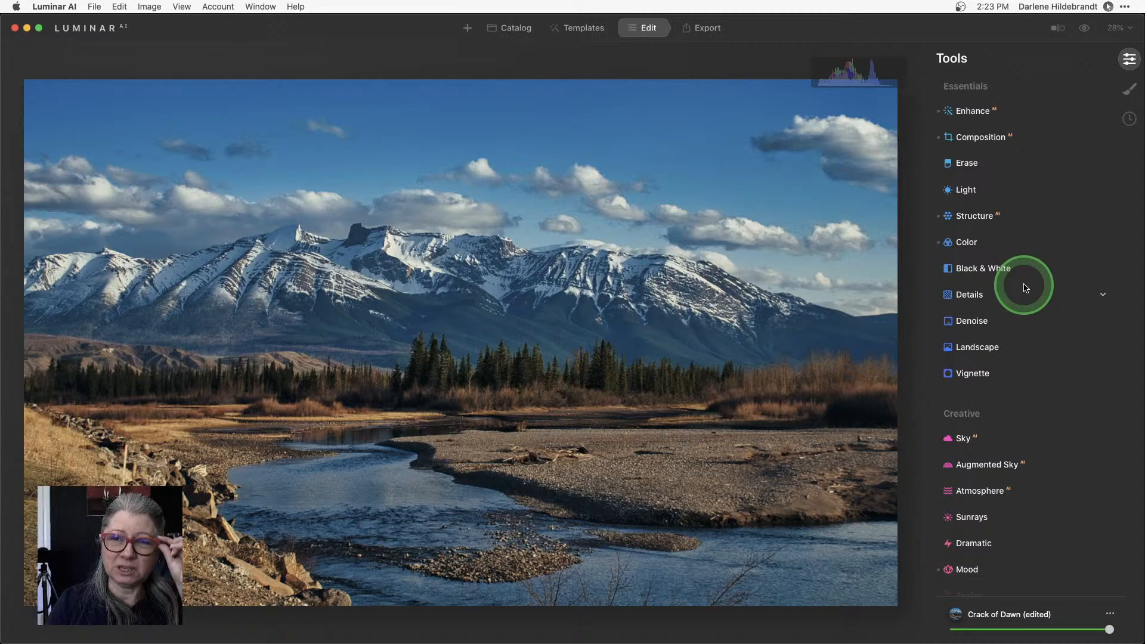
Raise the Structure amount to 100
left_click(981, 216)
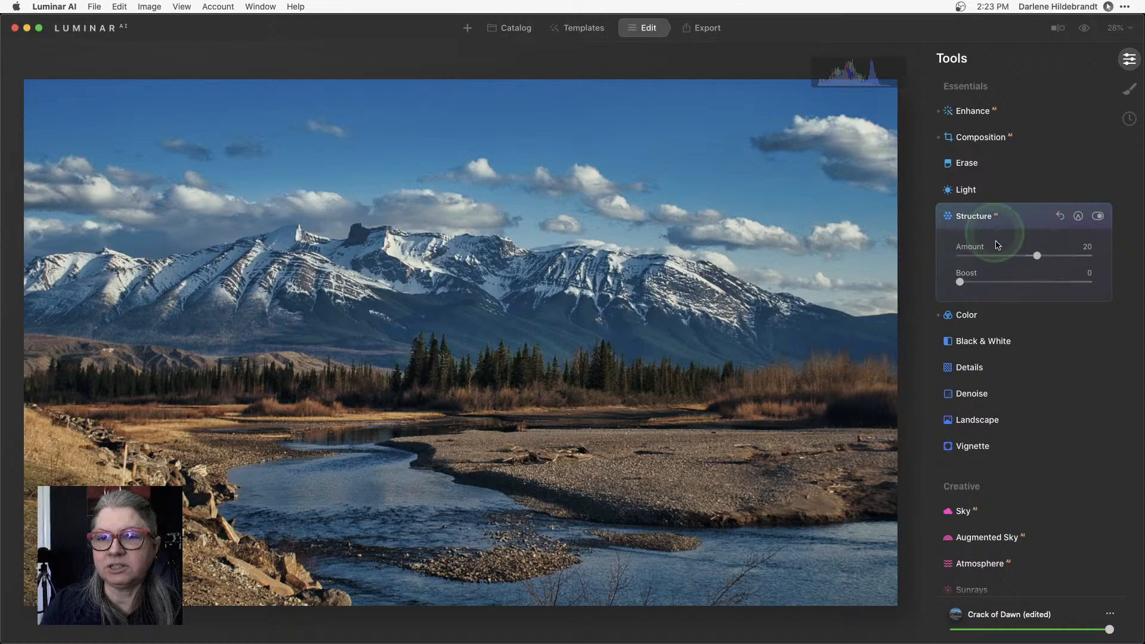
left_click(1036, 257)
left_click_drag(1037, 255, 1093, 252)
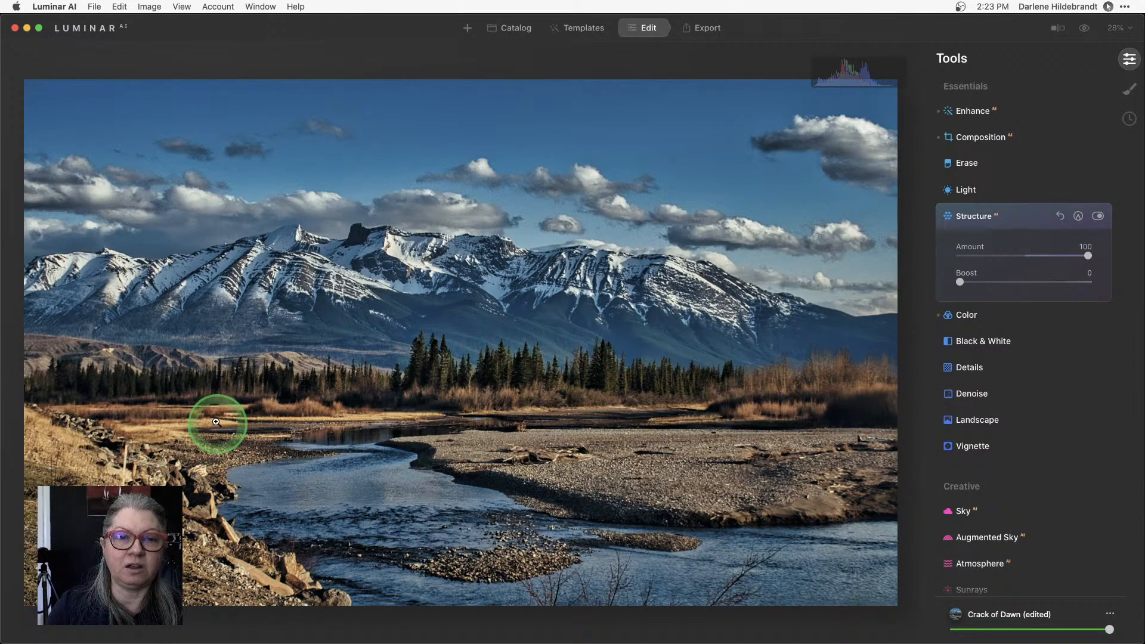
Add a radial mask to Structure after trying the gradient type, and draw it as a wide ellipse over the mountains
left_click(1077, 217)
left_click(1008, 254)
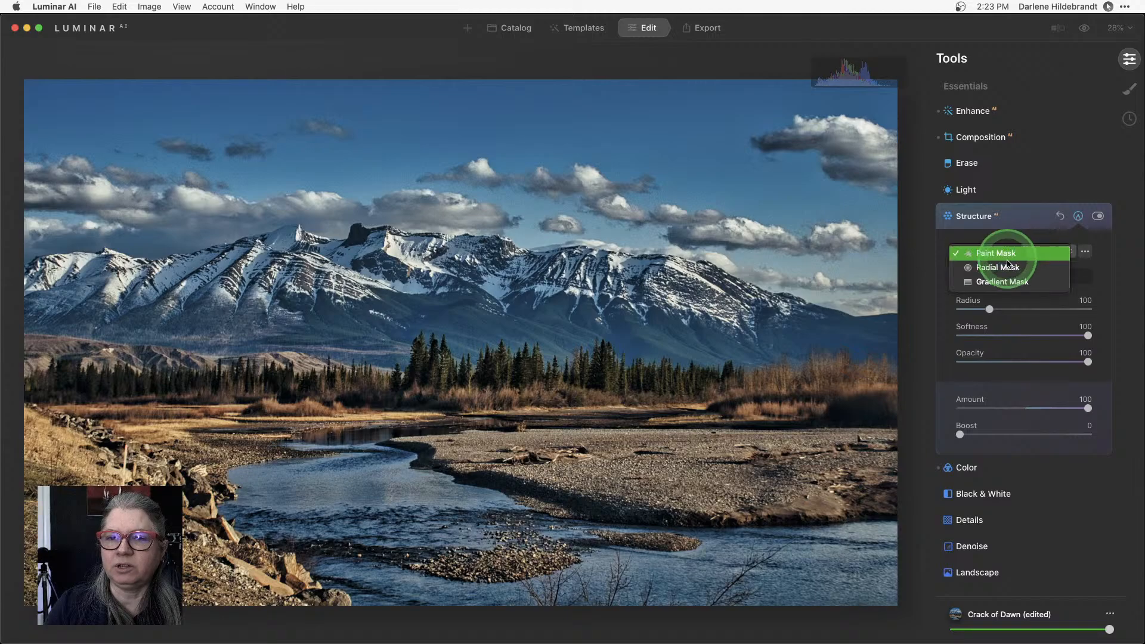
left_click(1008, 280)
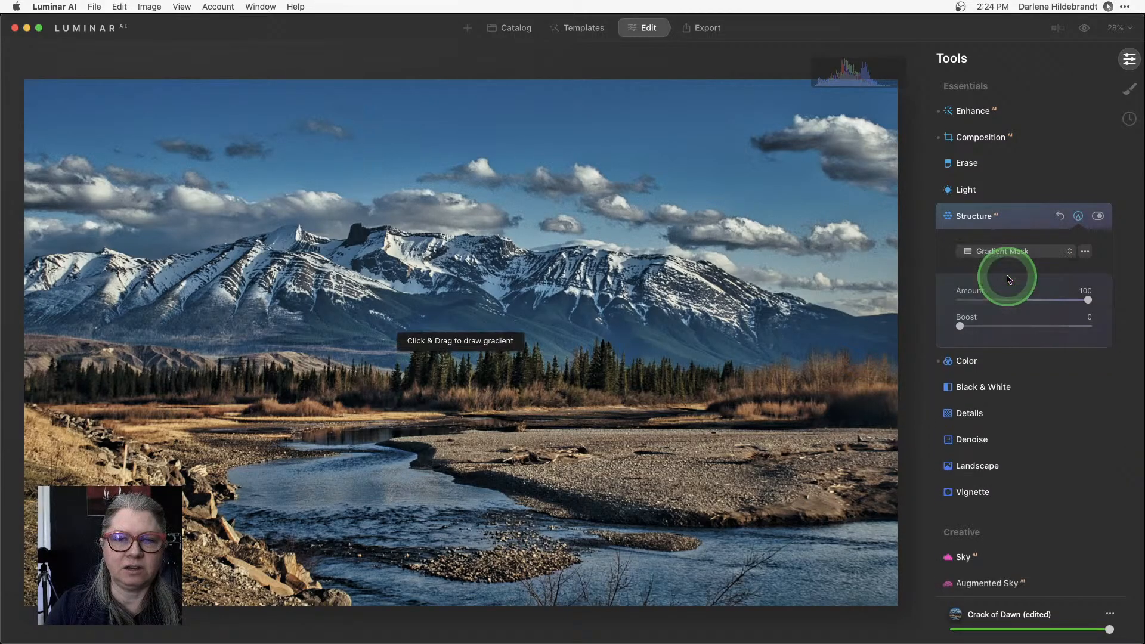
left_click(1004, 251)
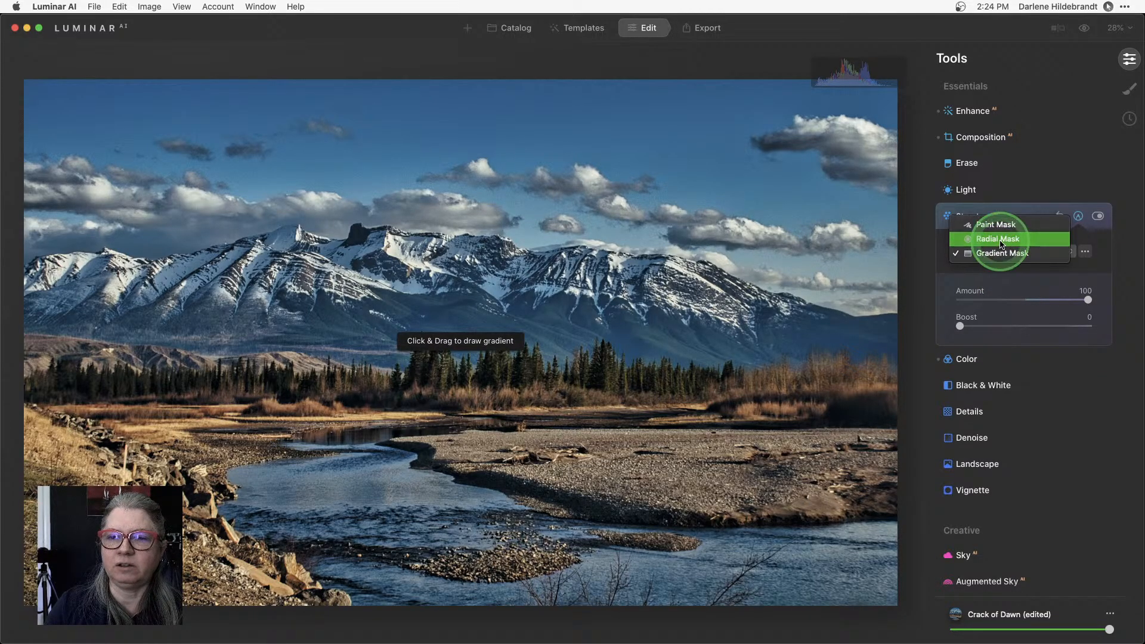
left_click(1002, 241)
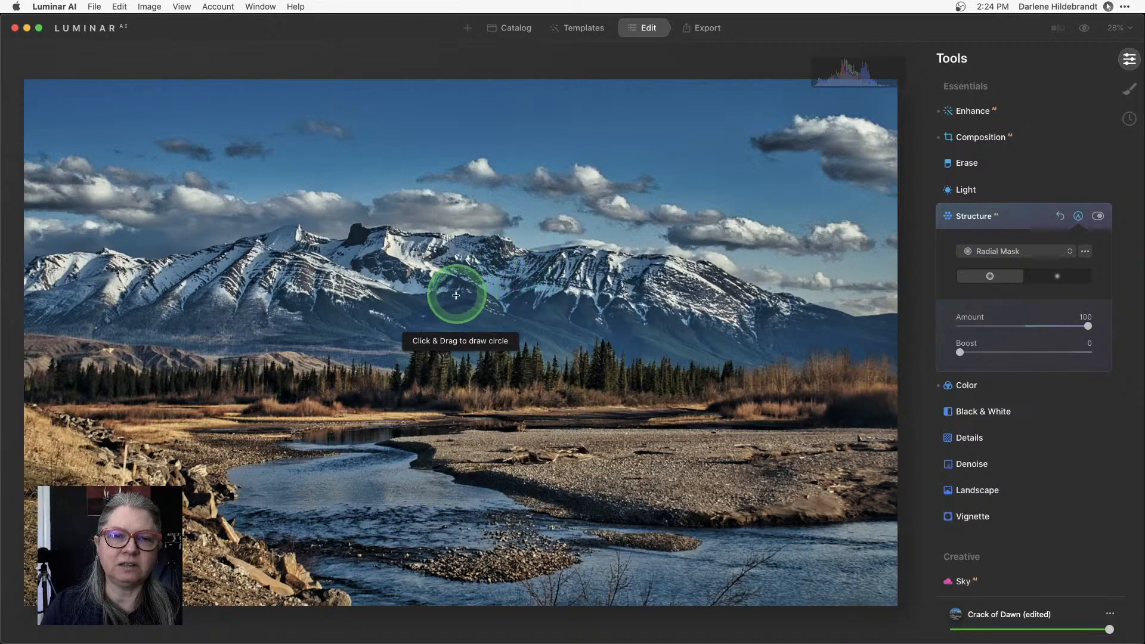
left_click_drag(449, 295, 499, 296)
left_click_drag(576, 297, 836, 297)
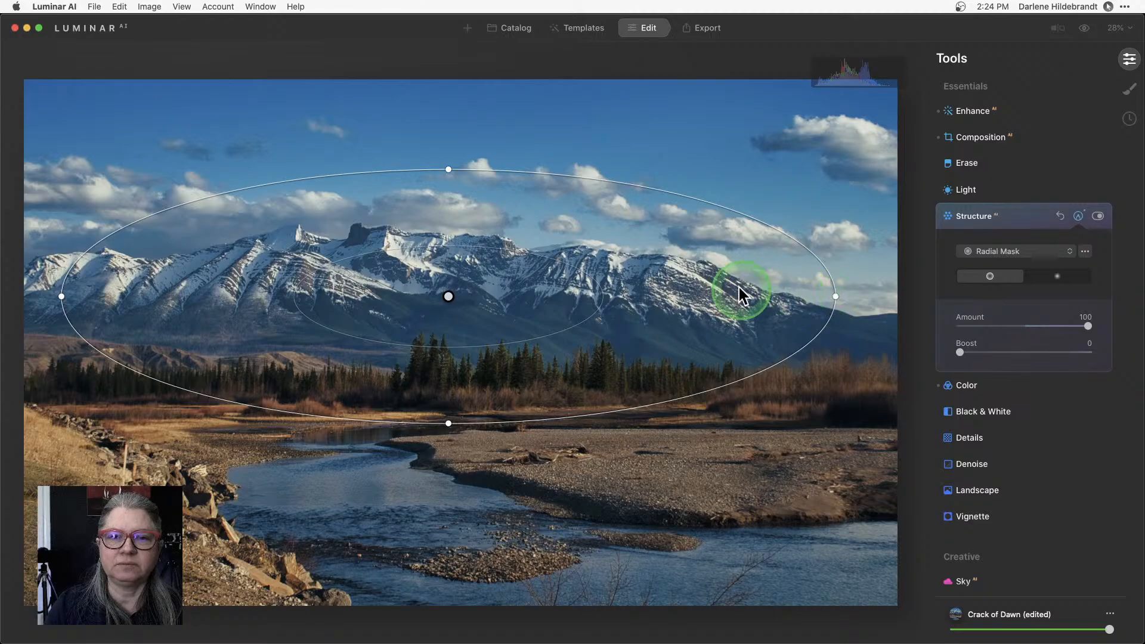
Stretch the radial mask across the full width of the photo and make the Structure effect apply inside the ellipse
left_click_drag(601, 294, 803, 297)
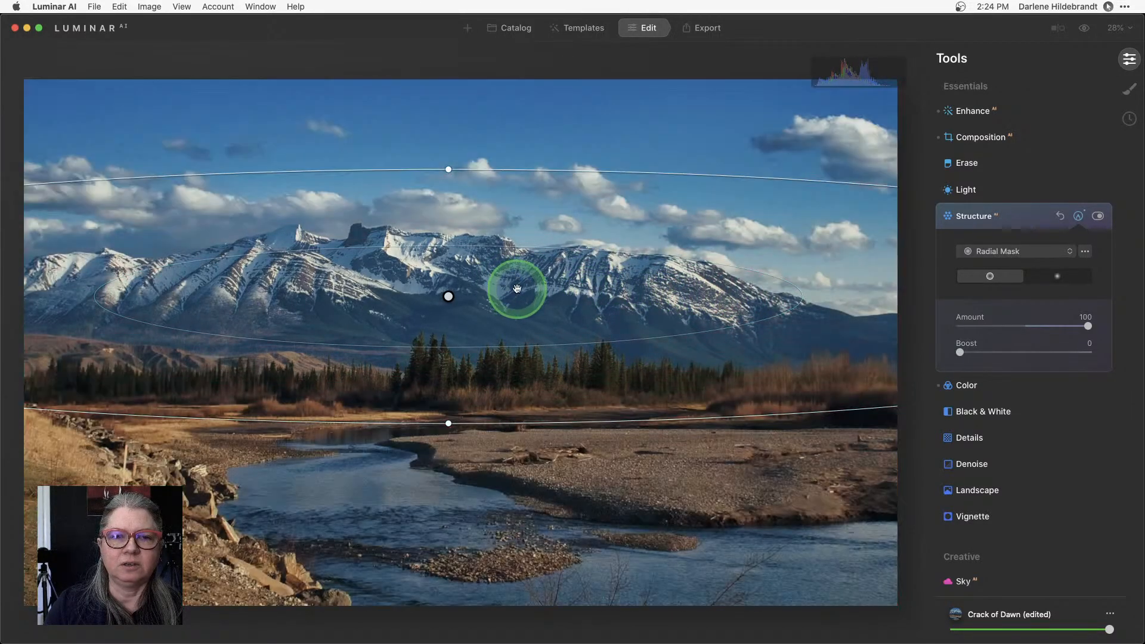
left_click_drag(448, 294, 487, 307)
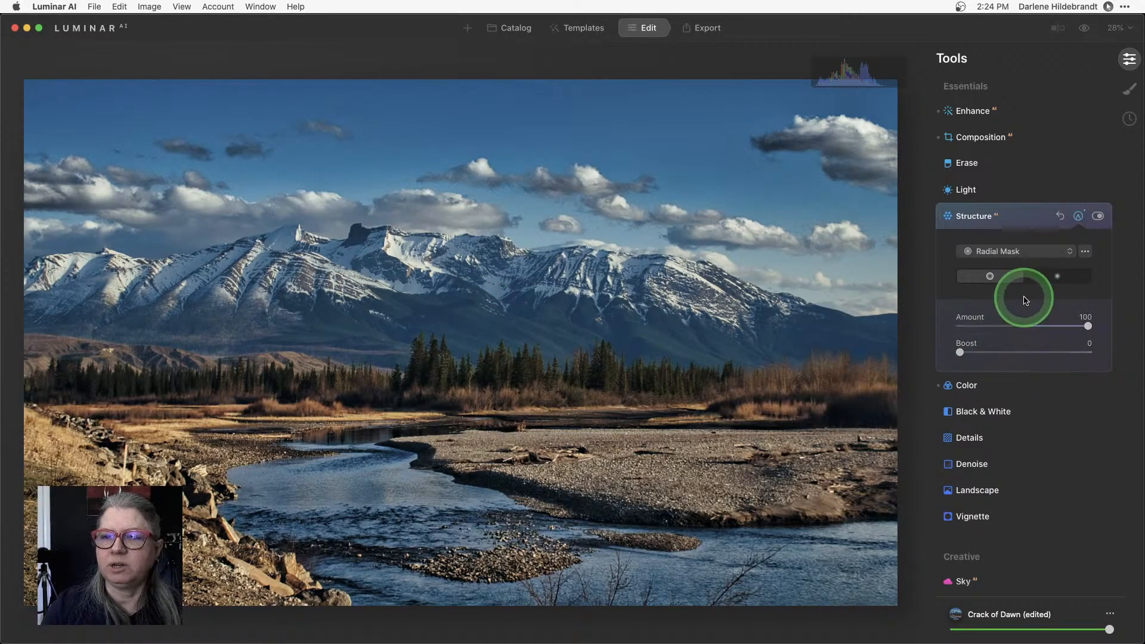
left_click(1058, 278)
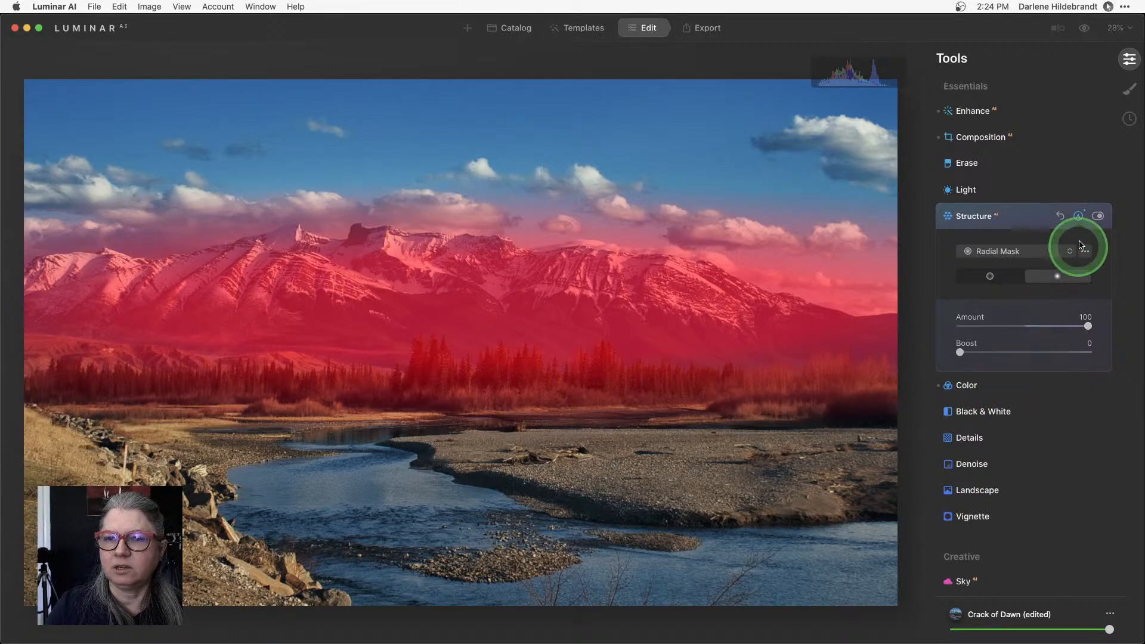
left_click(1080, 221)
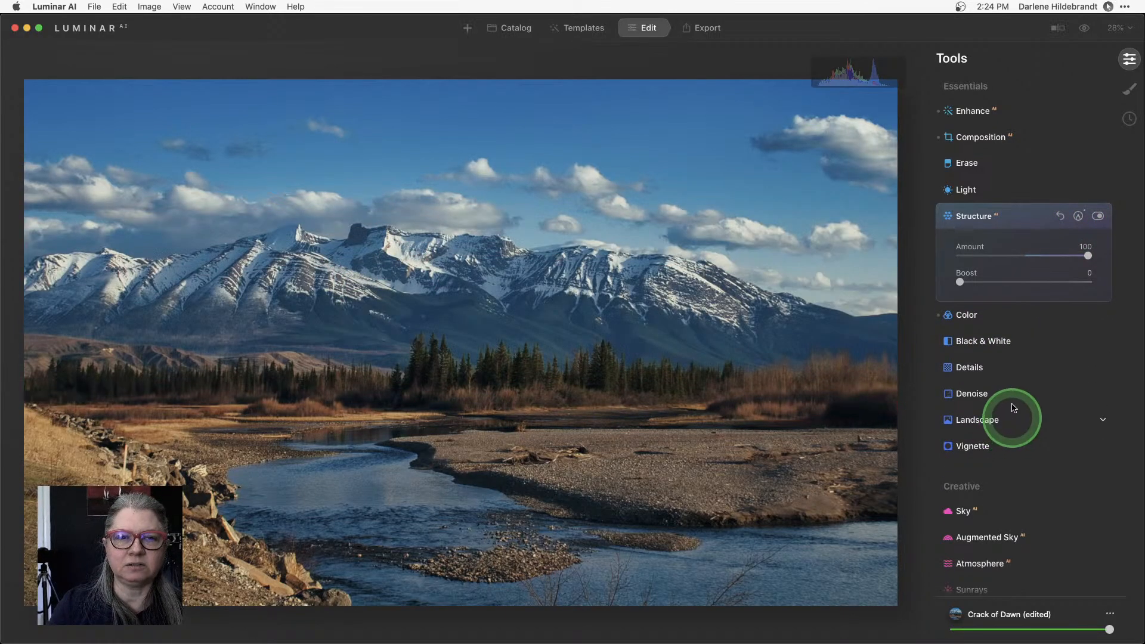
Set the Structure amount to 63 and Boost to 25, comparing each change with the tool disabled and enabled
left_click(972, 257)
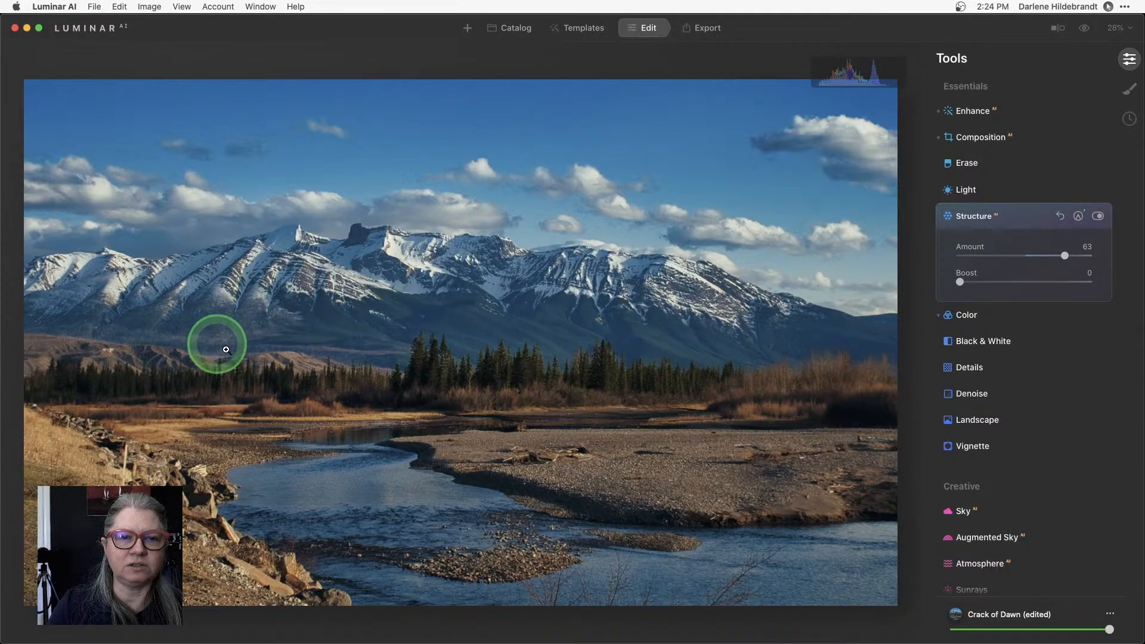
left_click(1098, 218)
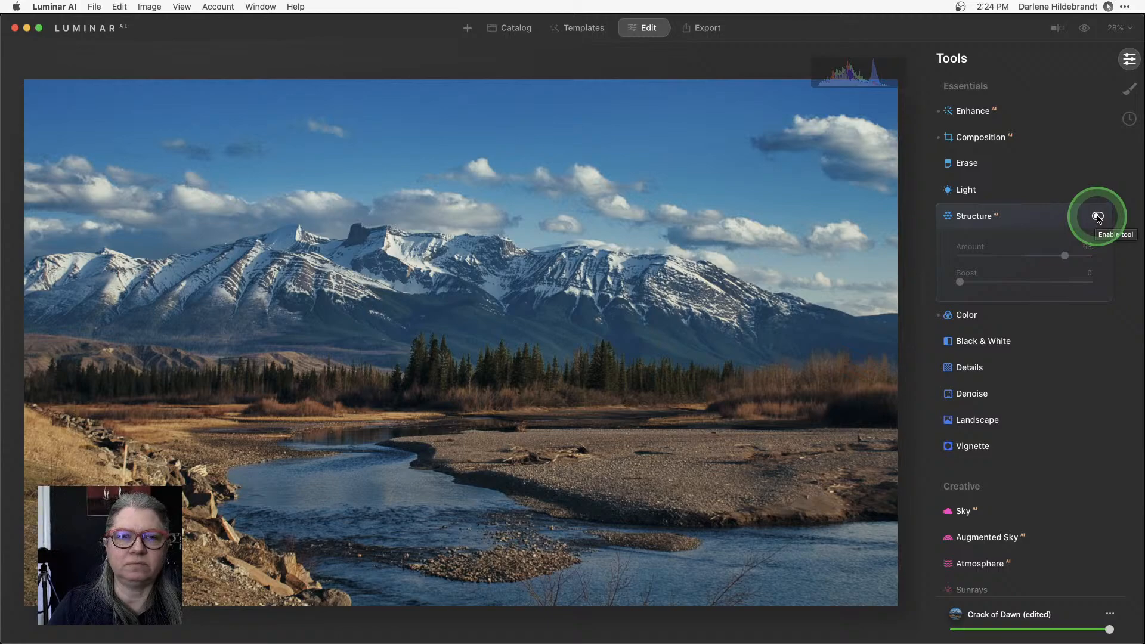
left_click(1097, 217)
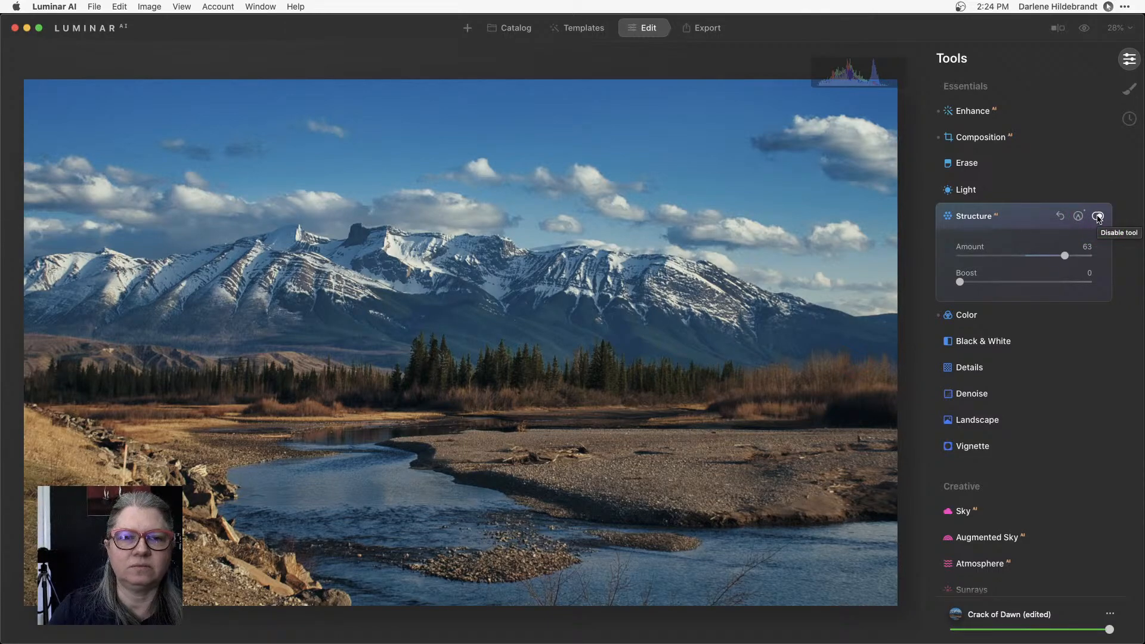
left_click(1097, 217)
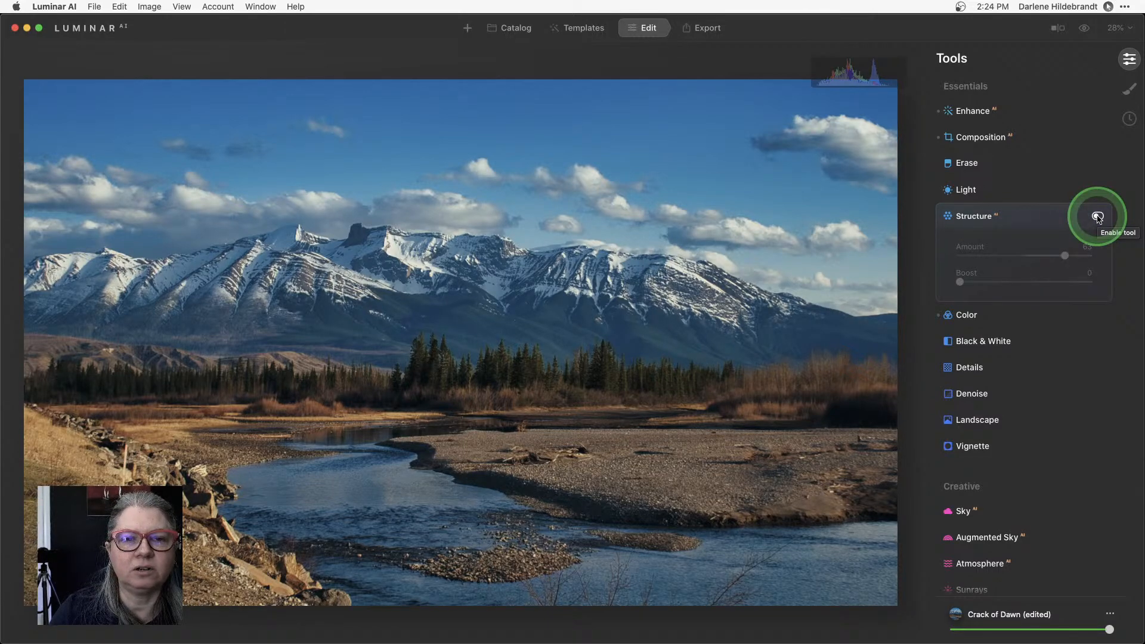
left_click(1098, 217)
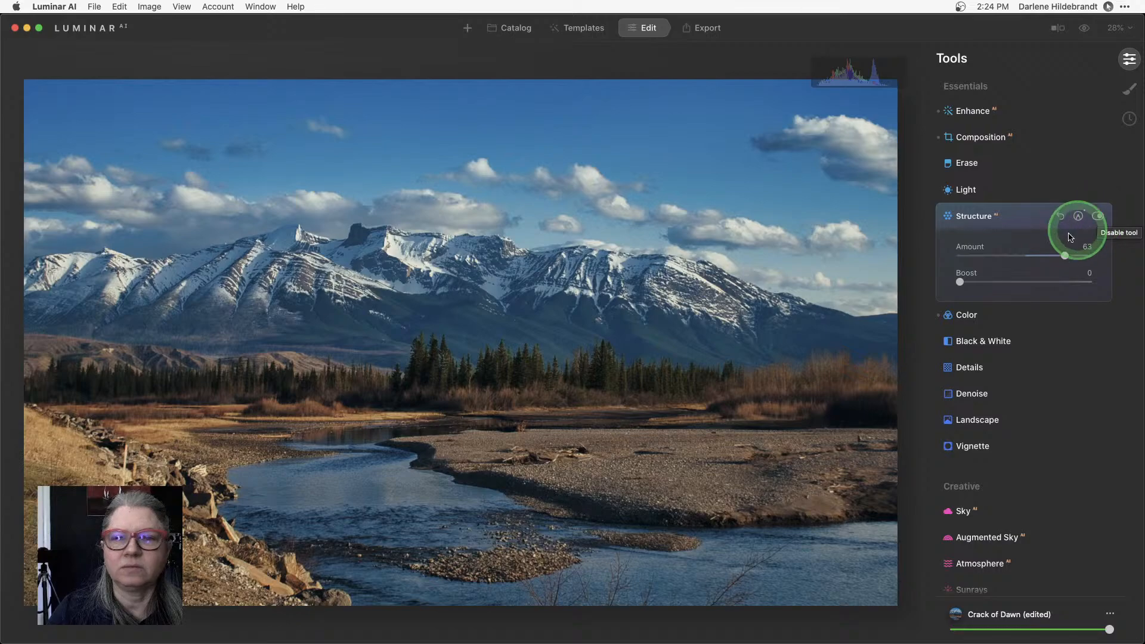
left_click(990, 278)
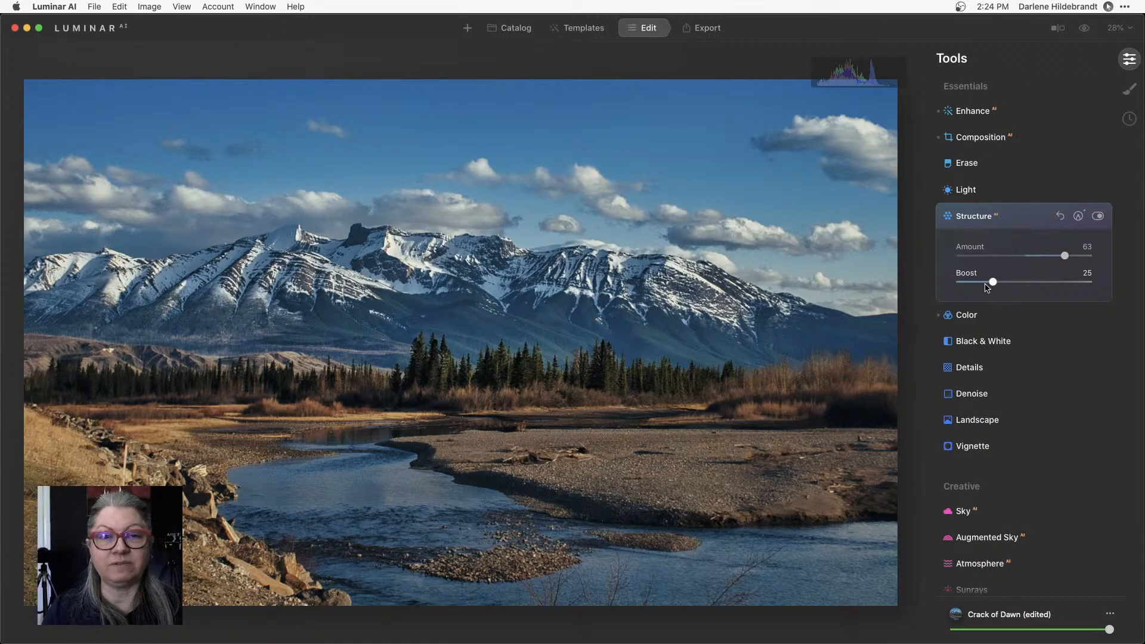
left_click(1098, 217)
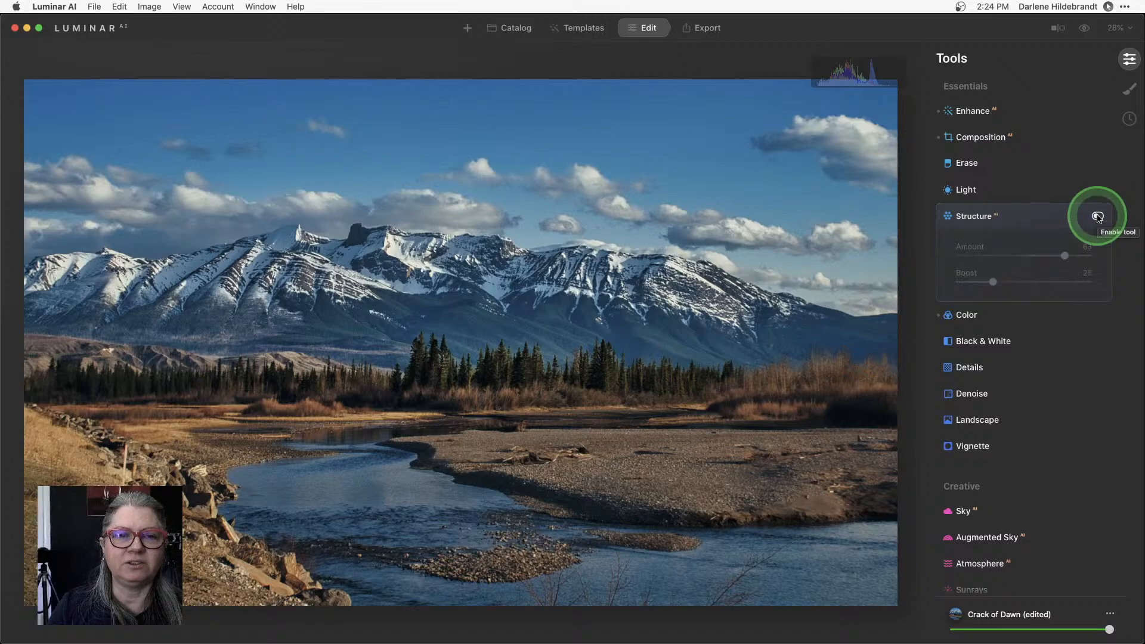
left_click(1098, 216)
left_click(616, 315)
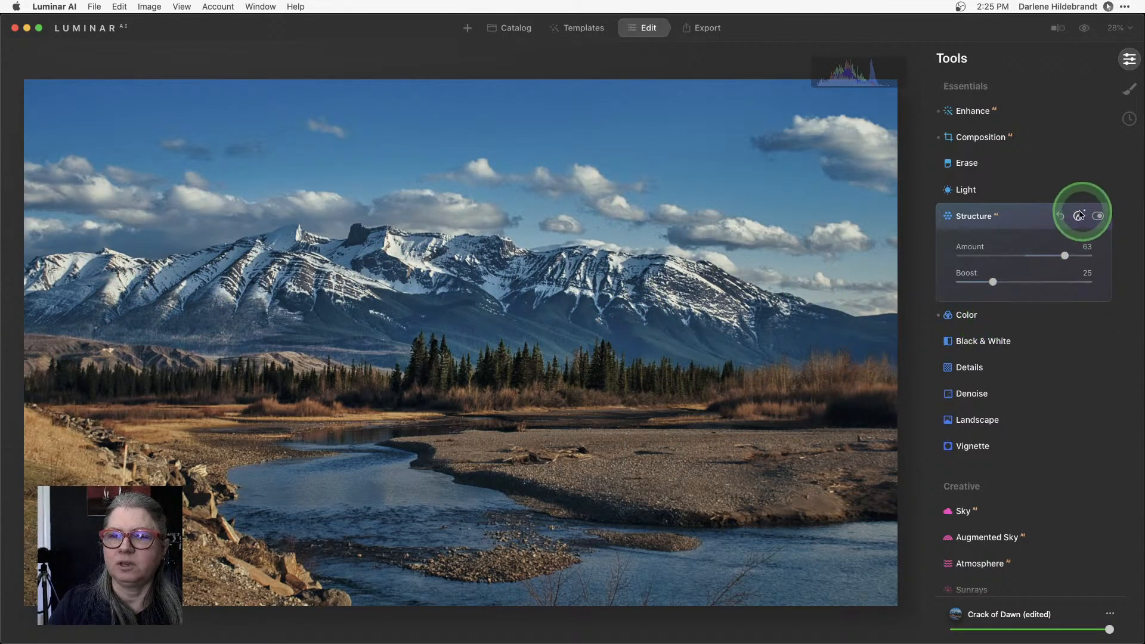
Switch the Structure mask from radial to a paint mask, and set up its eraser with 81 opacity
left_click(1078, 217)
left_click(1084, 252)
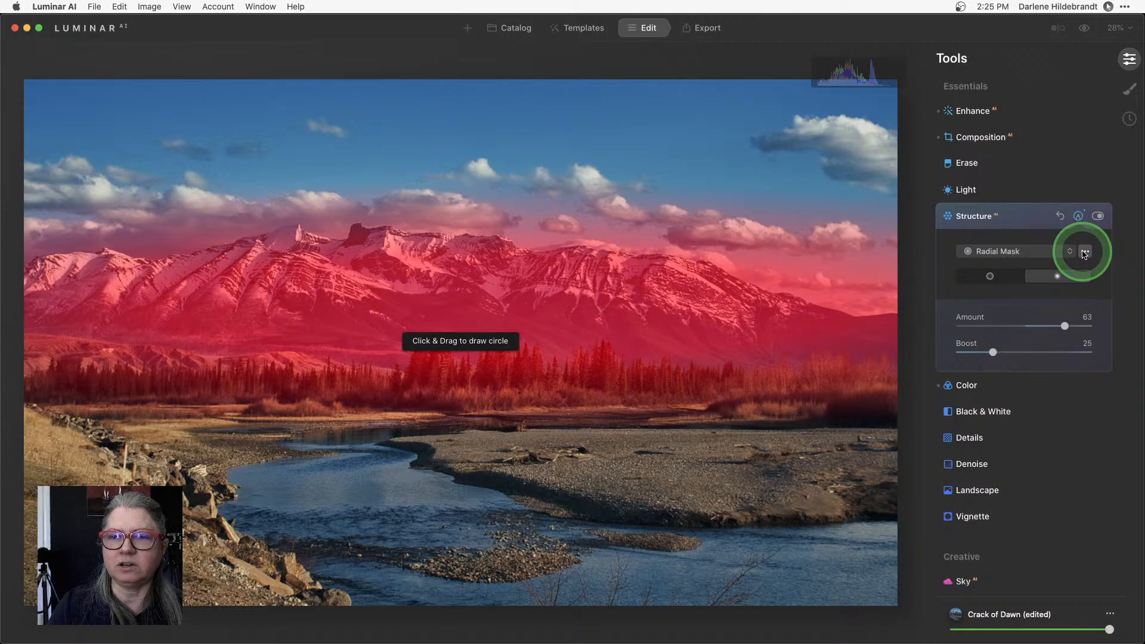
left_click(1010, 254)
left_click(999, 239)
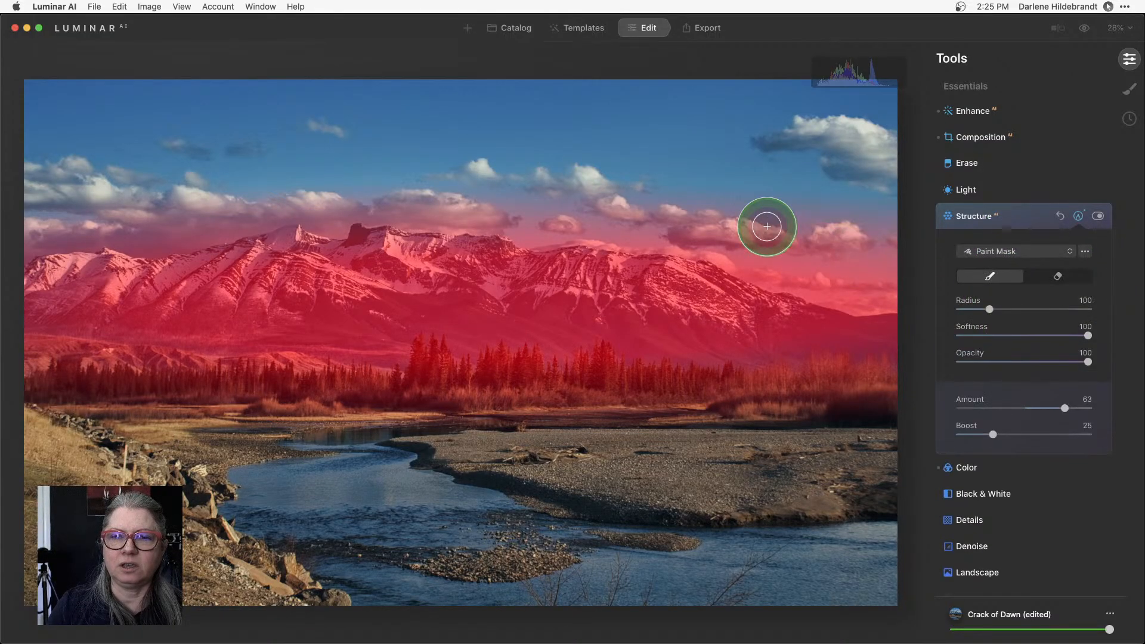
left_click(1058, 276)
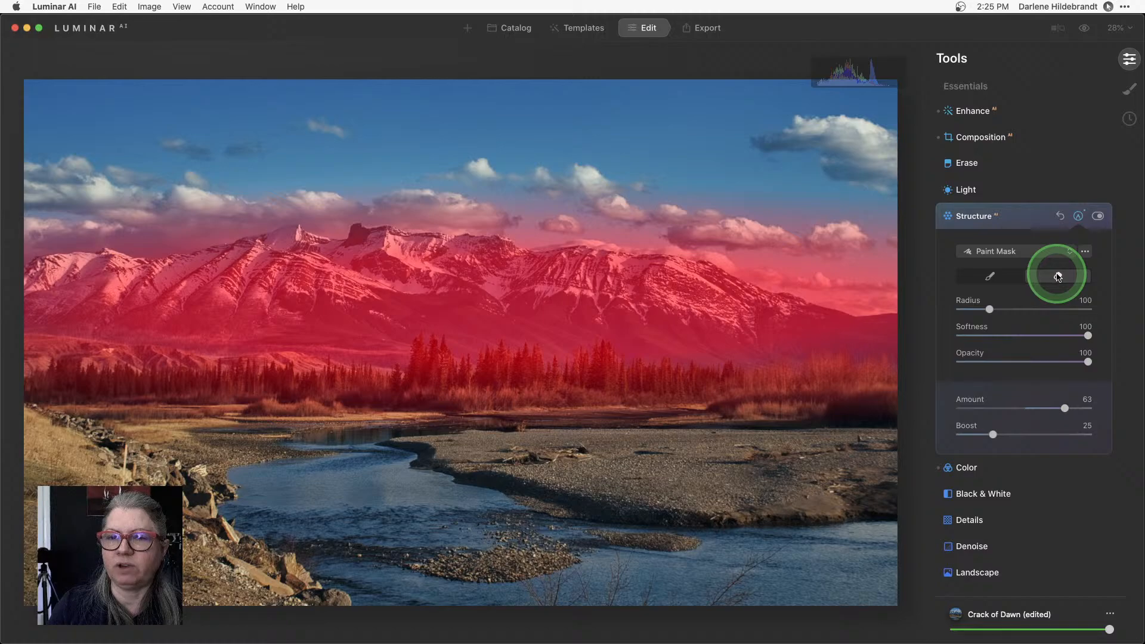
left_click(990, 276)
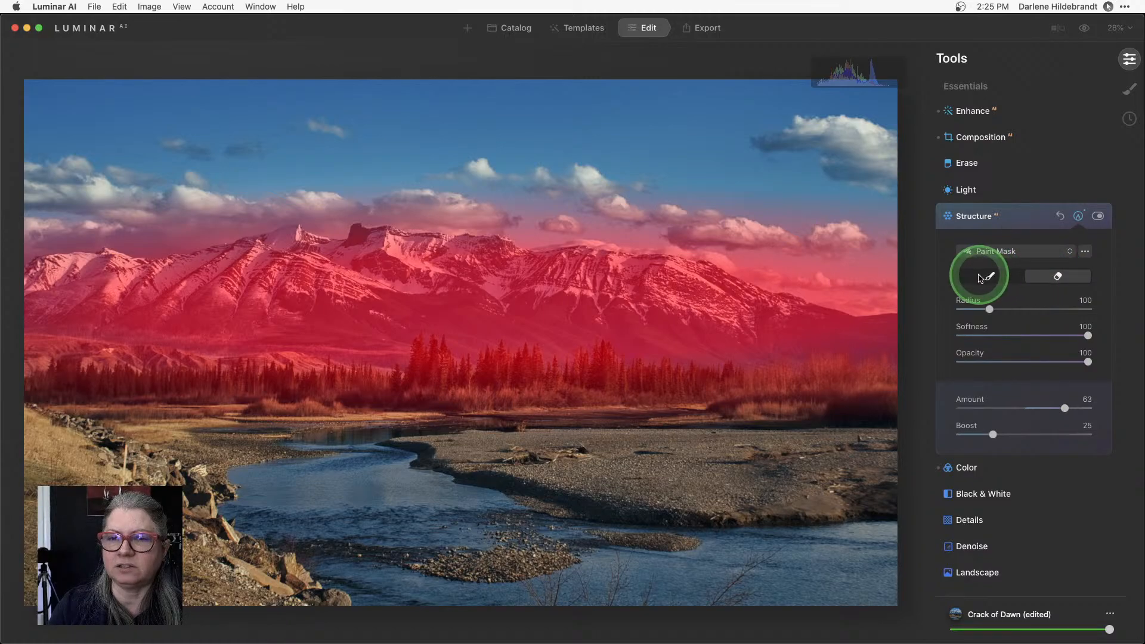
left_click(1055, 278)
left_click_drag(1088, 362, 1065, 362)
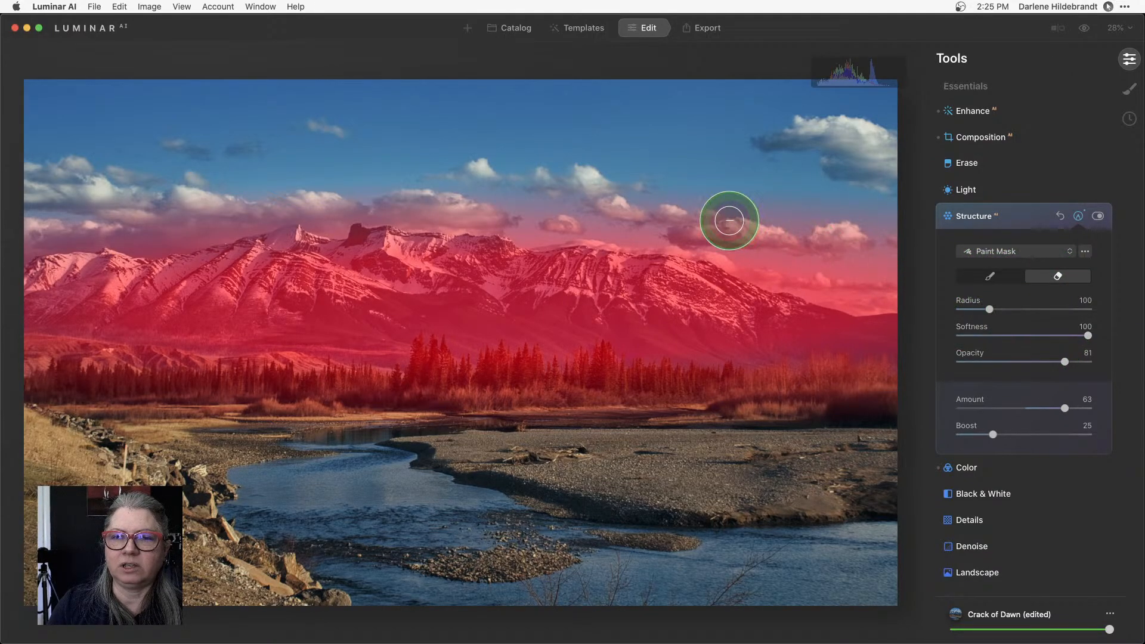
Erase the Structure mask from the clouds above the ridge and the foreground below the trees, and lower the Structure amount to 33
mouse_move(728, 220)
left_mouse_down()
mouse_move(789, 226)
mouse_move(721, 221)
mouse_move(757, 255)
mouse_move(875, 296)
mouse_move(742, 253)
mouse_move(886, 285)
mouse_move(751, 244)
mouse_move(859, 236)
mouse_move(880, 243)
mouse_move(889, 271)
left_mouse_up()
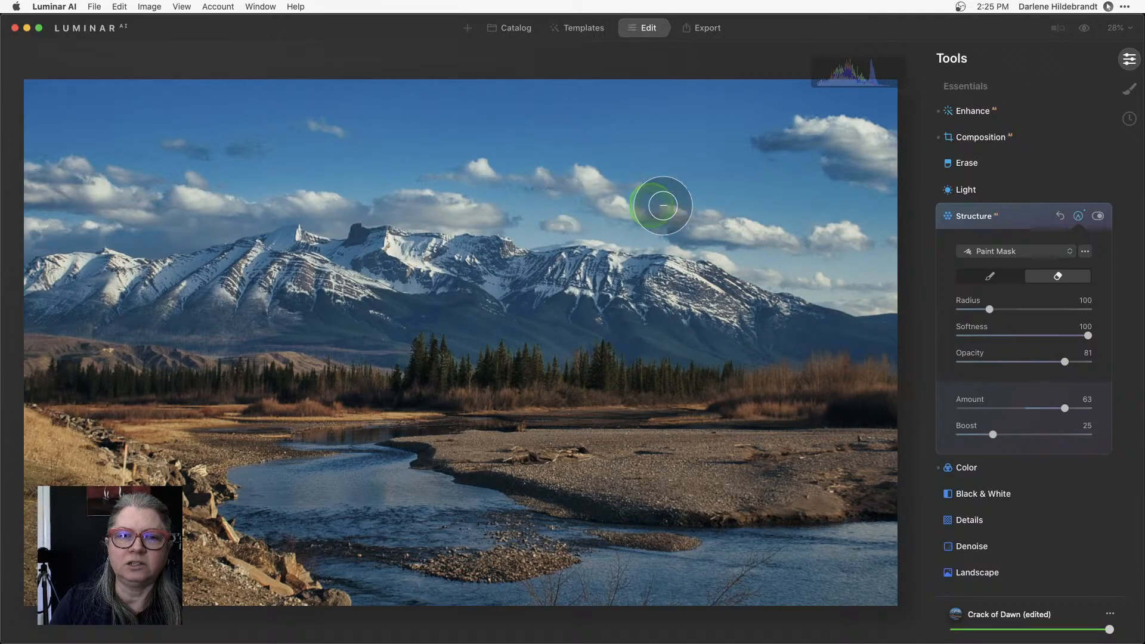
mouse_move(477, 203)
left_mouse_down()
mouse_move(409, 194)
mouse_move(676, 218)
mouse_move(295, 197)
left_mouse_up()
mouse_move(156, 232)
left_mouse_down()
mouse_move(280, 194)
mouse_move(147, 220)
mouse_move(31, 225)
left_mouse_up()
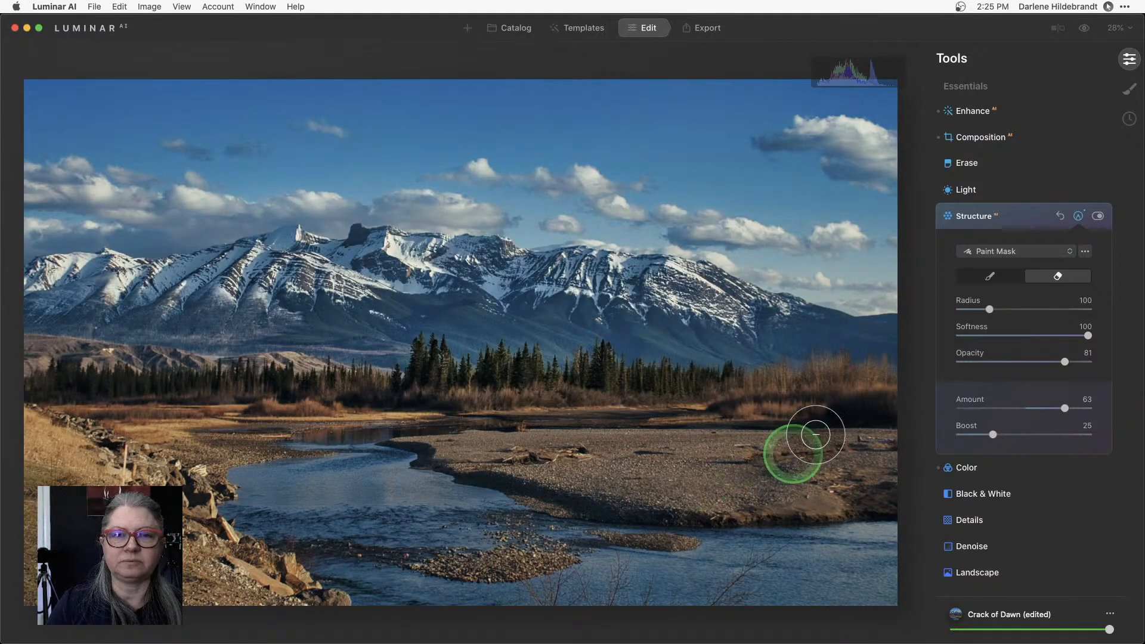
mouse_move(306, 384)
left_mouse_down()
mouse_move(18, 380)
mouse_move(76, 374)
mouse_move(426, 401)
mouse_move(567, 430)
left_mouse_up()
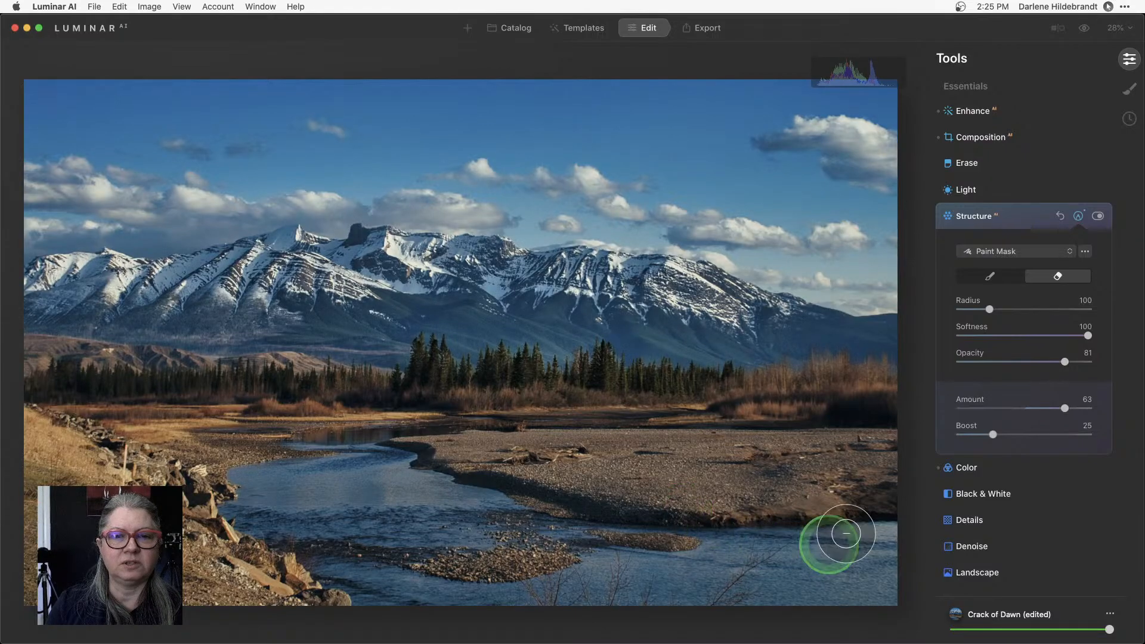
left_click(1078, 216)
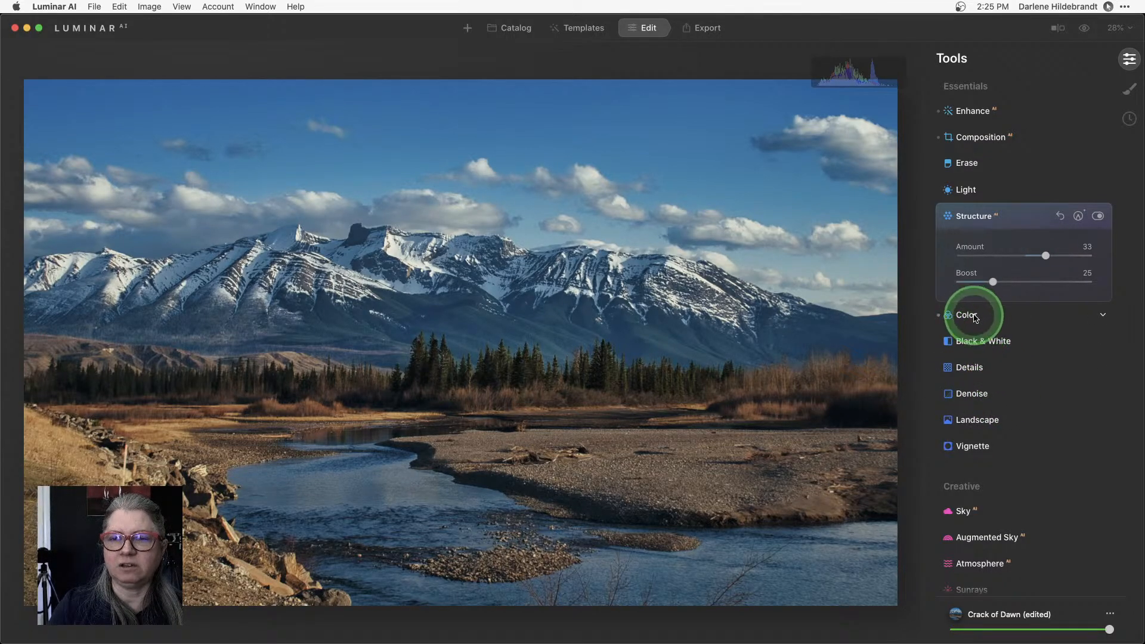
Try the Blue hue at 100 in the Color tool's HSL settings, and reset it
left_click(971, 314)
left_click(962, 360)
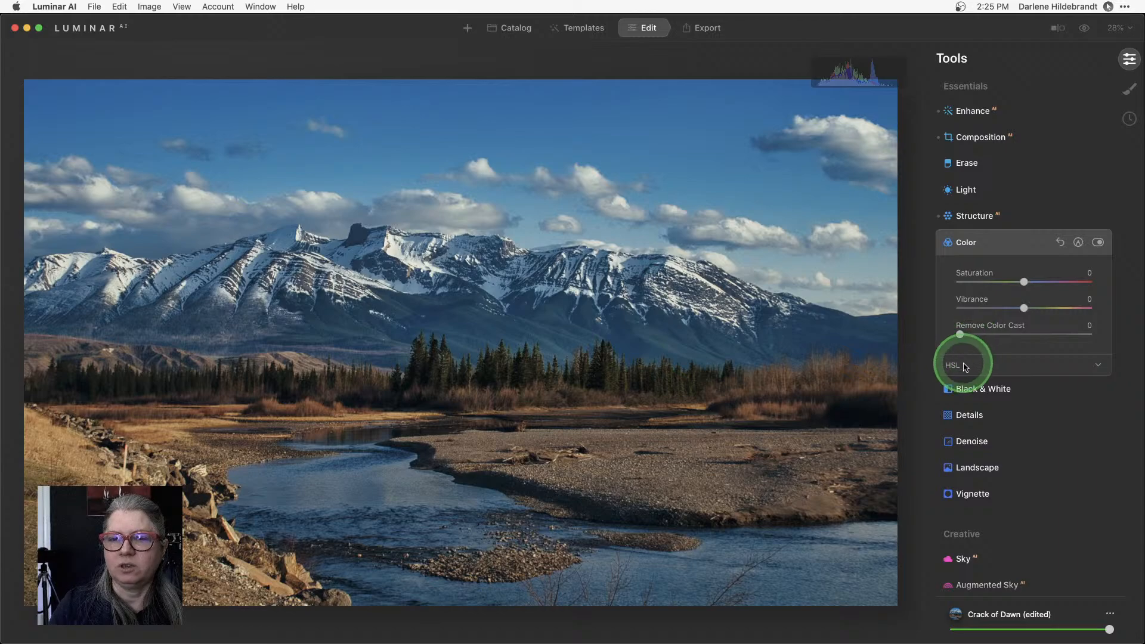
scroll(966, 369, "down", 3)
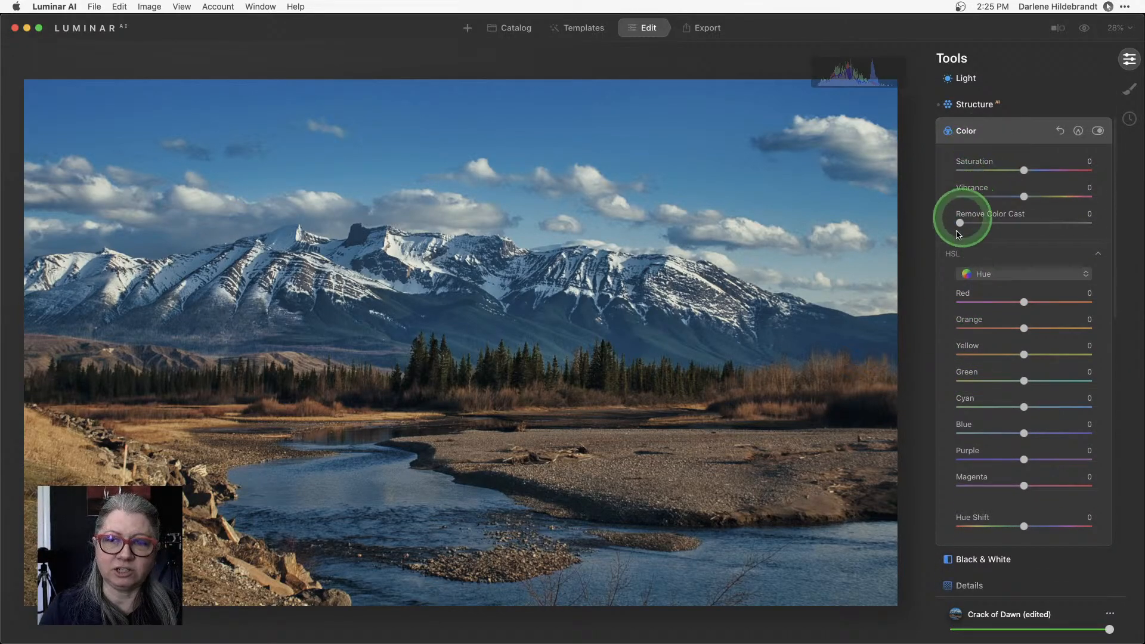
left_click(1004, 274)
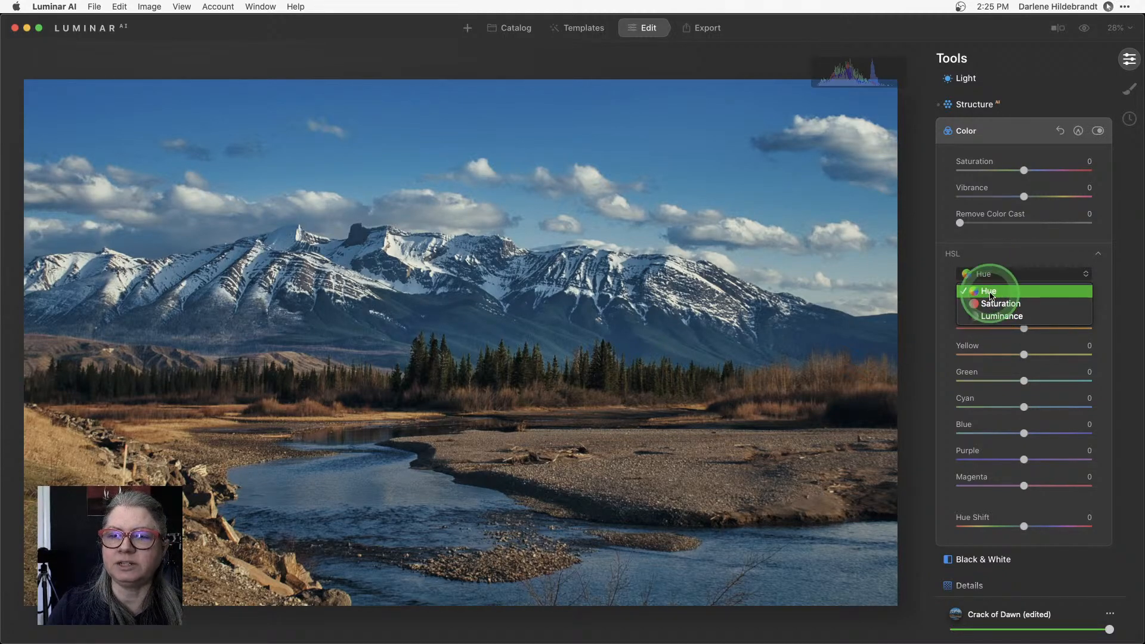
left_click(989, 293)
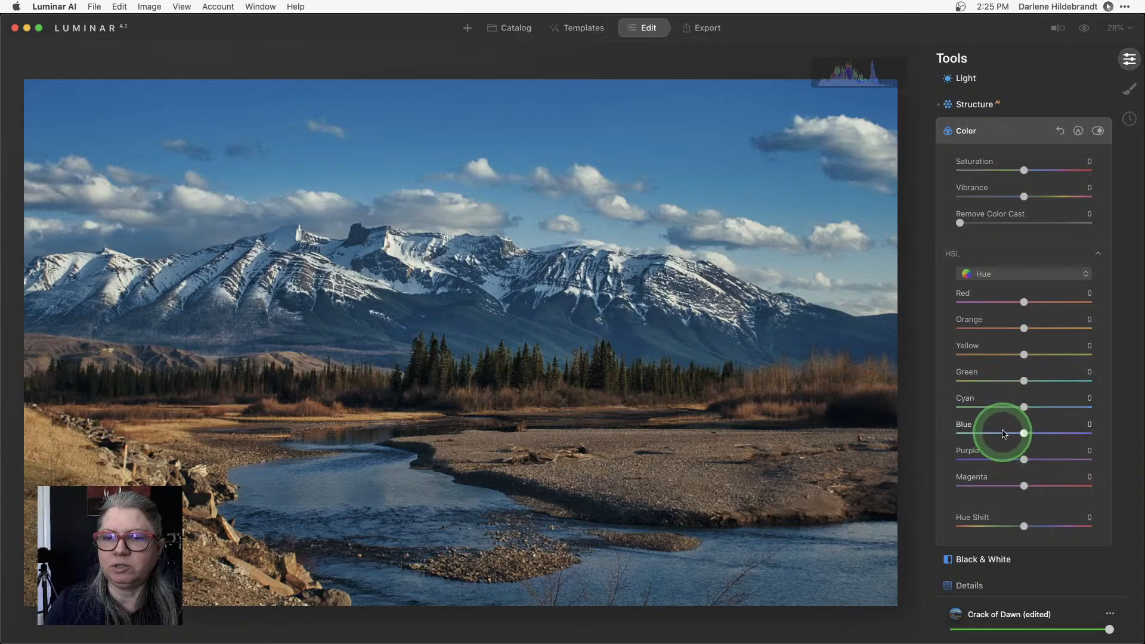
left_click_drag(1024, 433, 1092, 432)
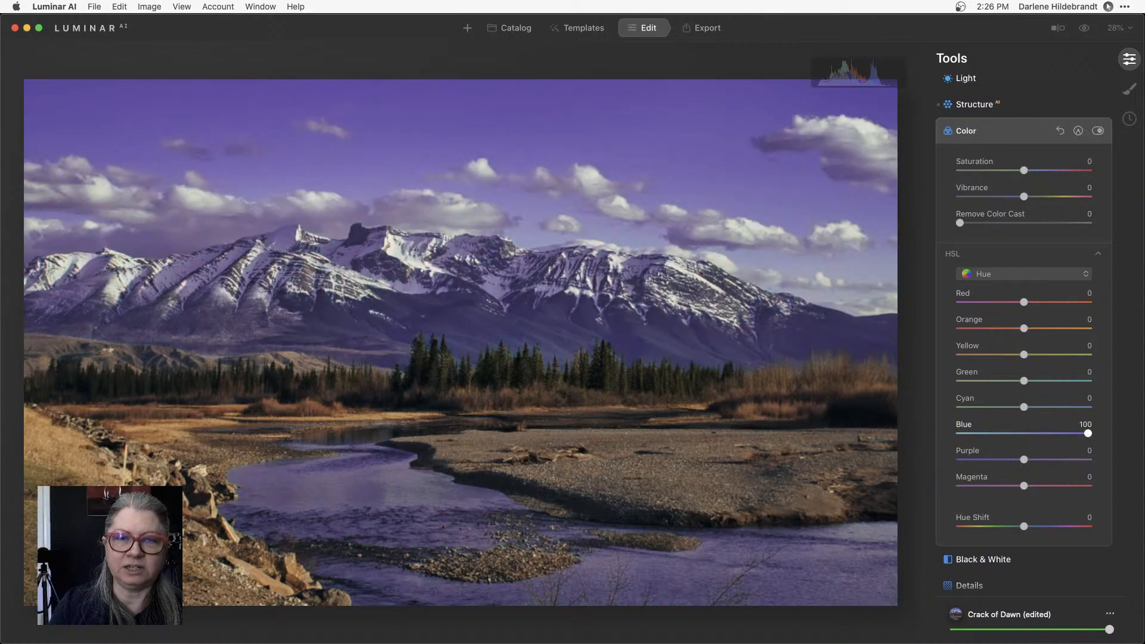
double_click(1089, 433)
Try the Blue saturation across its range up to 100 in the HSL settings, and reset it
left_click(1005, 274)
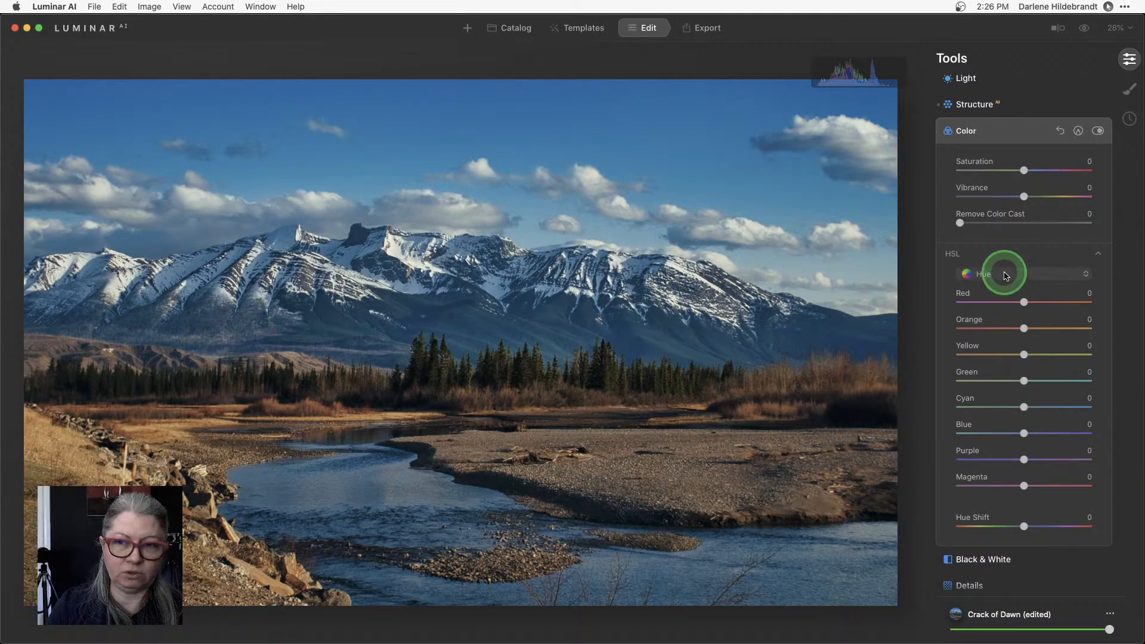
left_click(999, 295)
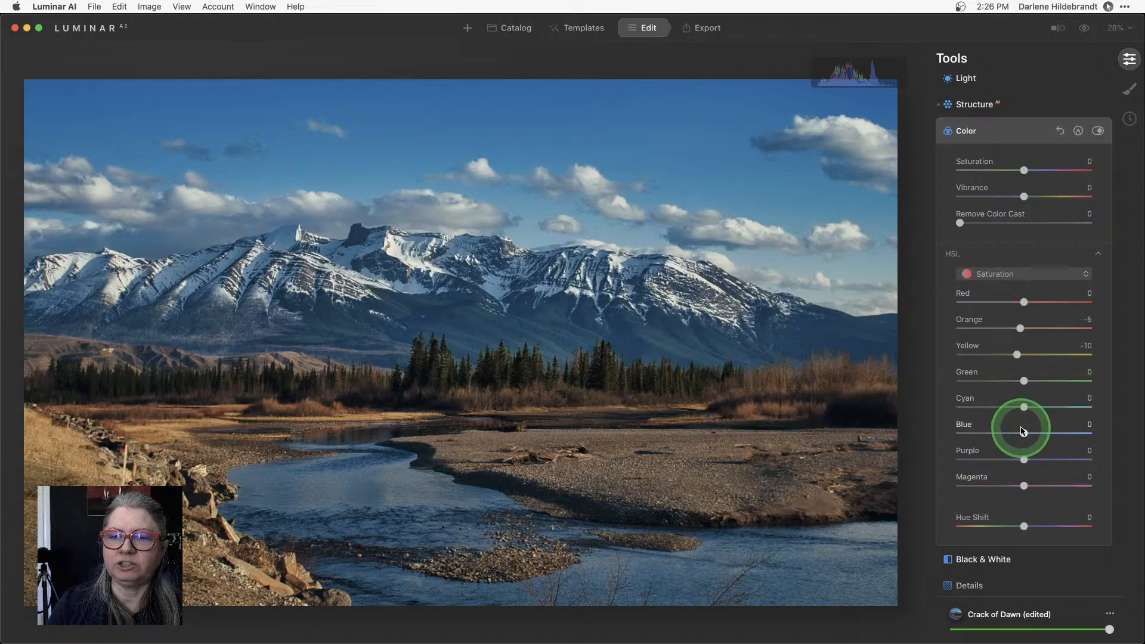
left_click_drag(1022, 433, 1139, 420)
left_click_drag(943, 423, 1126, 419)
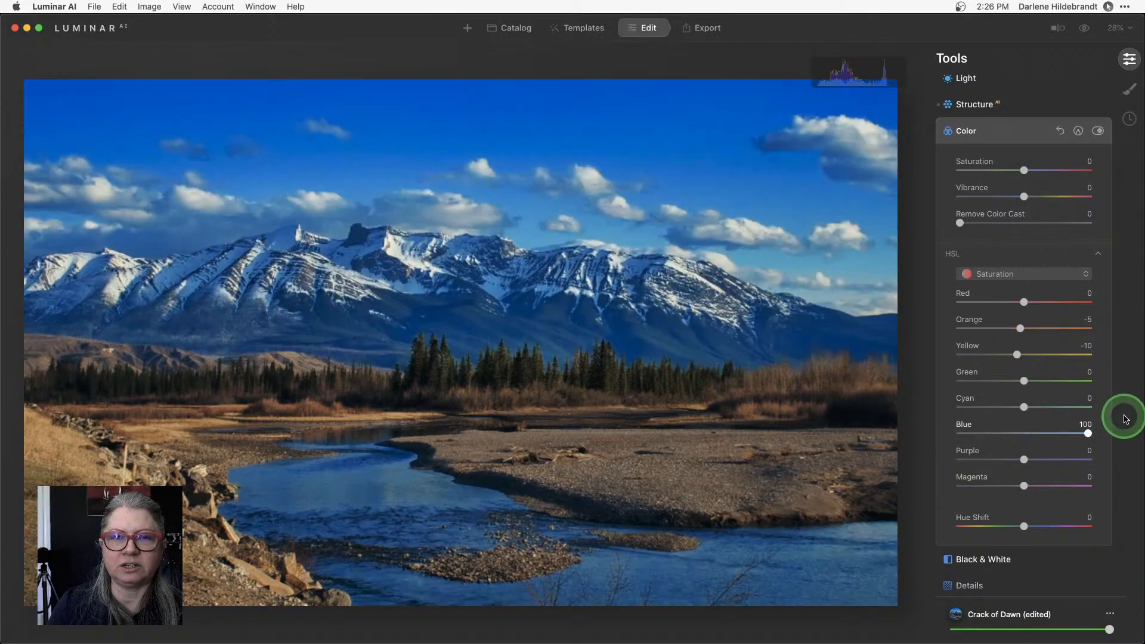
double_click(1087, 432)
Test the HSL Blue luminance at both extremes, reset it, and lower it to -13
left_click(987, 273)
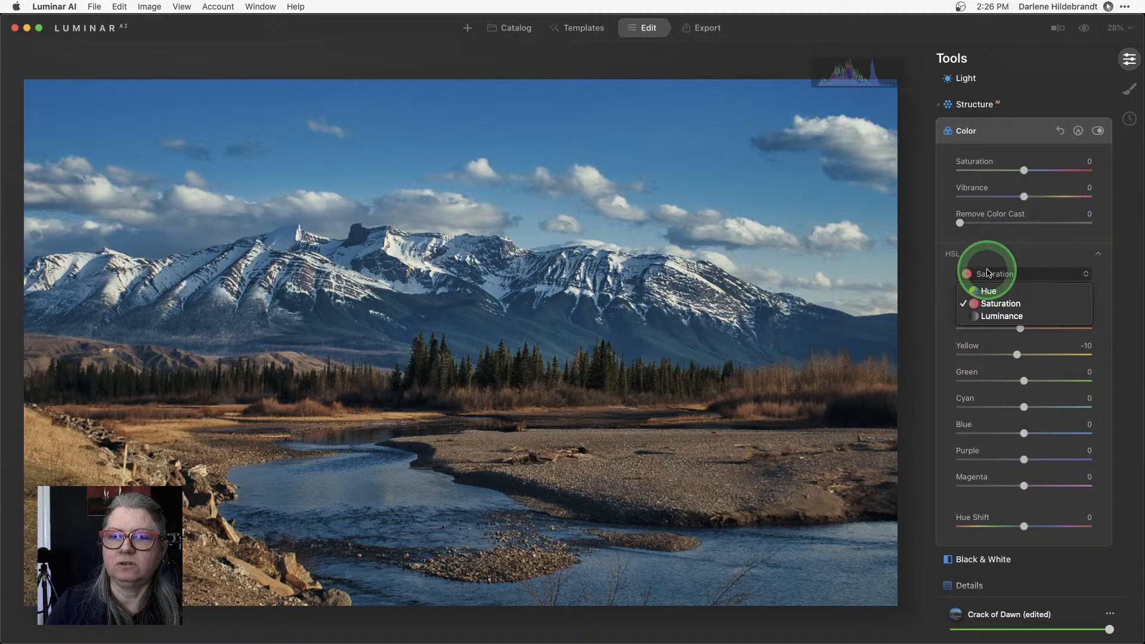
left_click(995, 316)
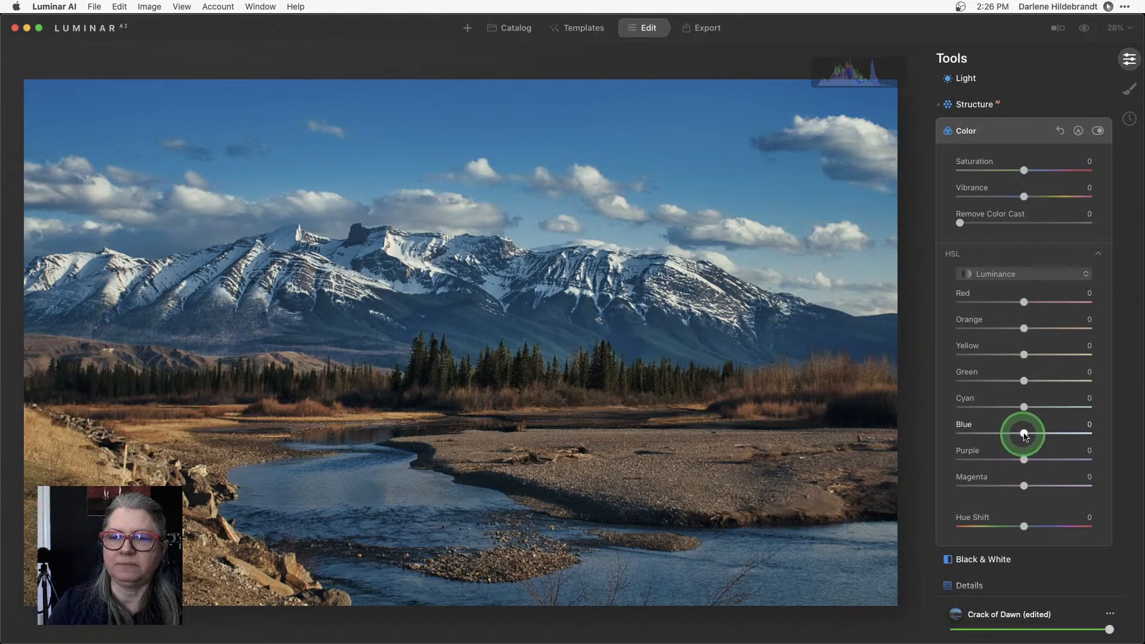
left_click_drag(1024, 434, 1123, 432)
left_click_drag(982, 429, 833, 428)
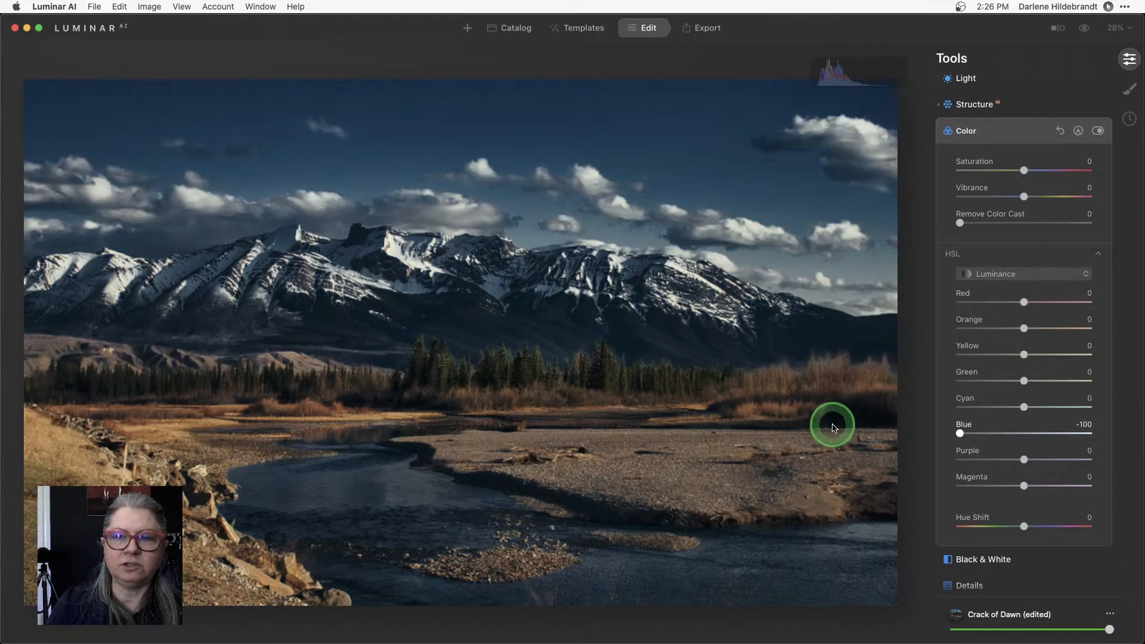
double_click(960, 434)
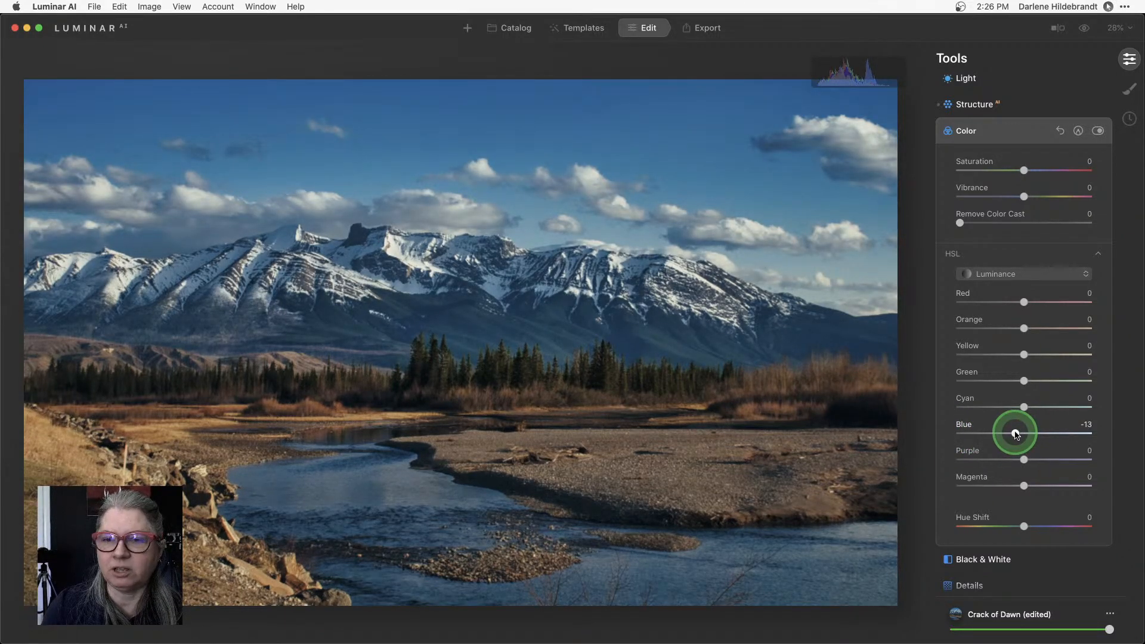
Adjust the Blue luminance in the Color tool's HSL settings, settling on -13
left_click_drag(1015, 433, 997, 434)
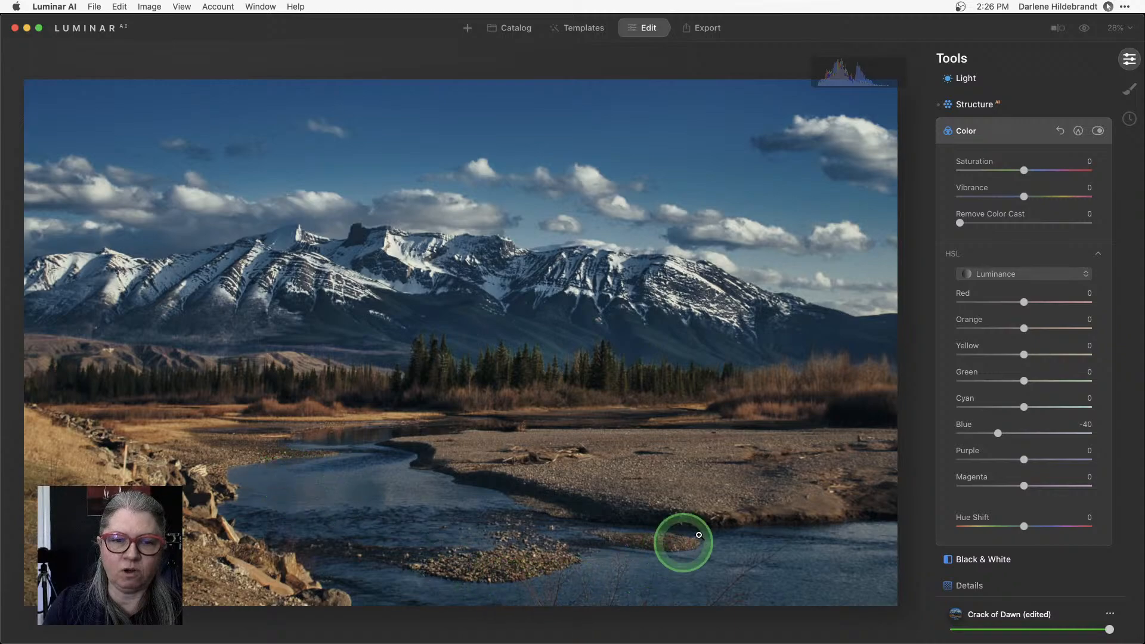
scroll(1001, 423, "up", 1)
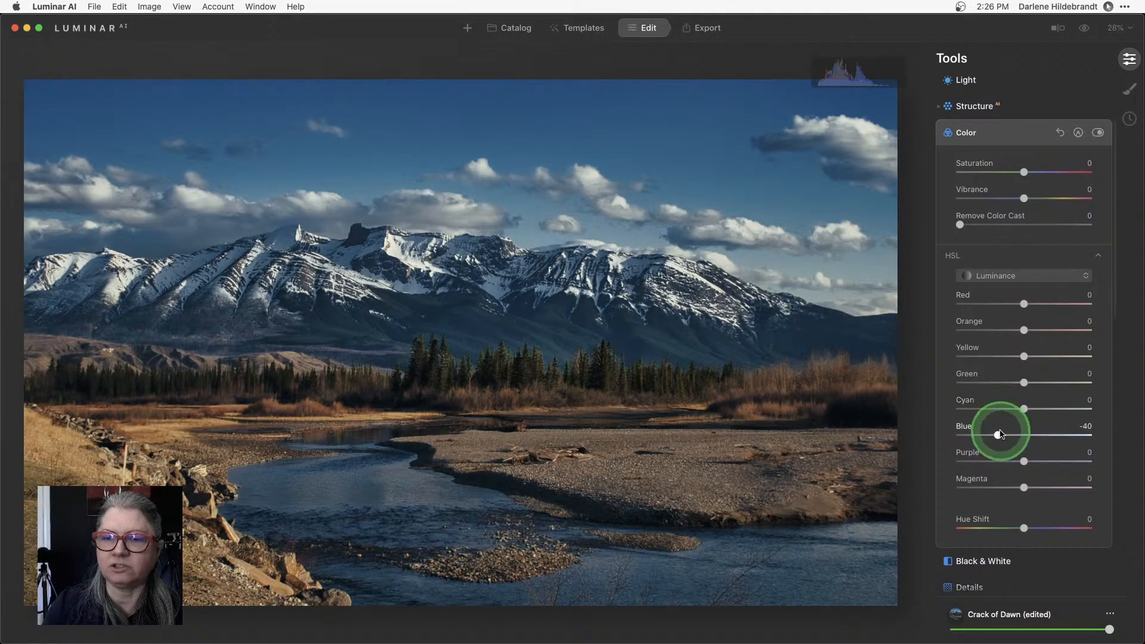
left_click_drag(999, 435, 1014, 432)
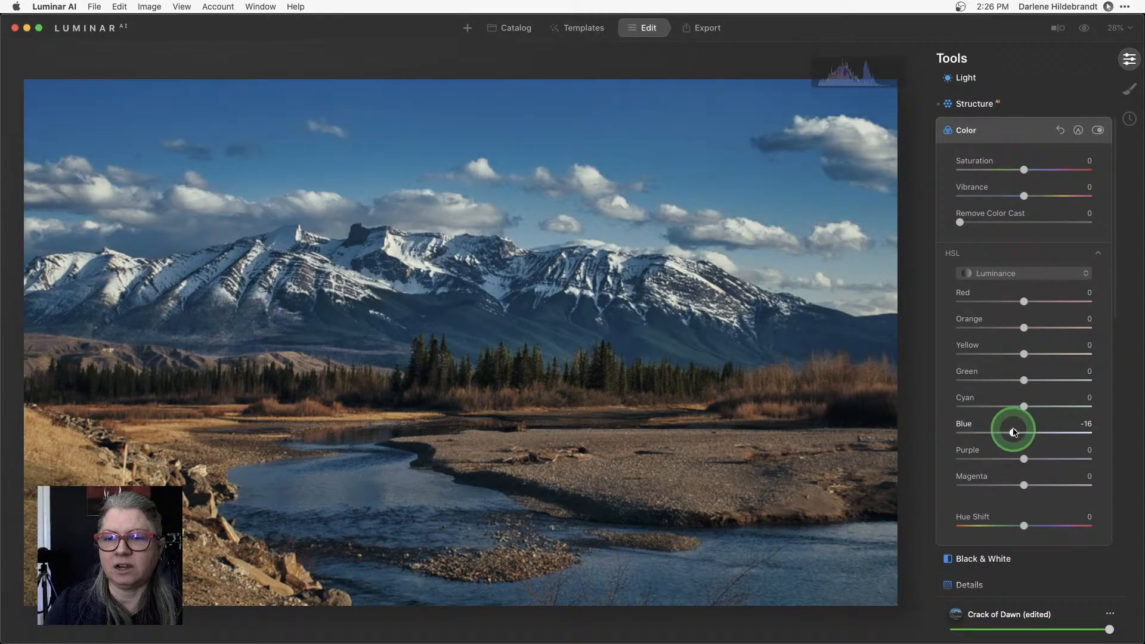
scroll(996, 334, "up", 1)
Keep HSL on Luminance and darken the warm tones by setting Yellow to -28 and Orange to -23
left_click(993, 283)
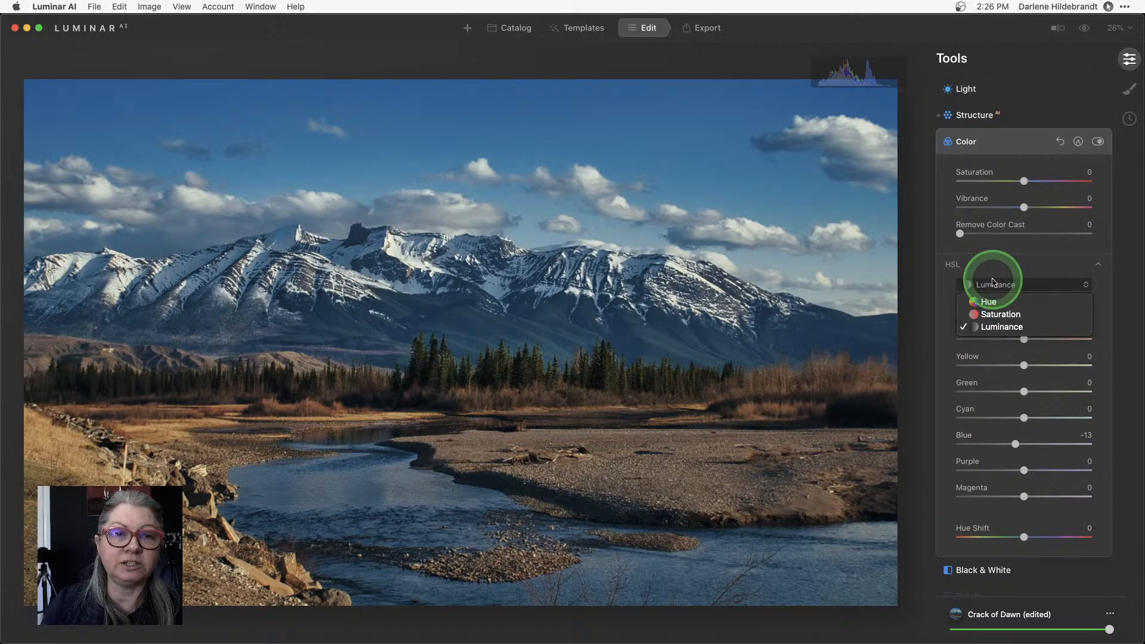
left_click(986, 327)
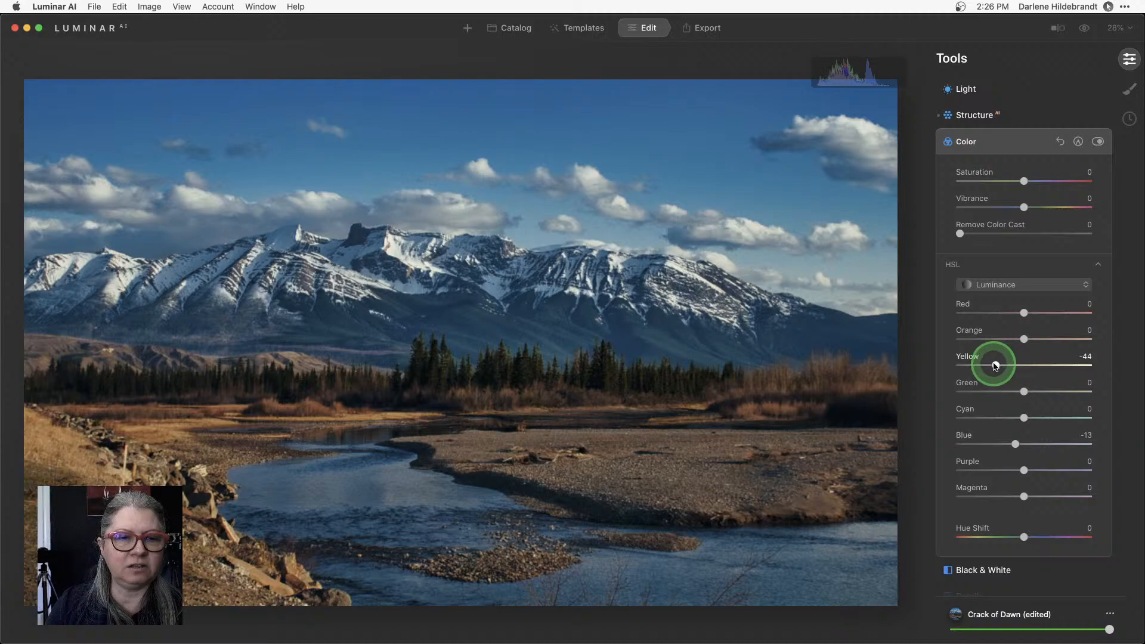
left_click_drag(996, 365, 1095, 366)
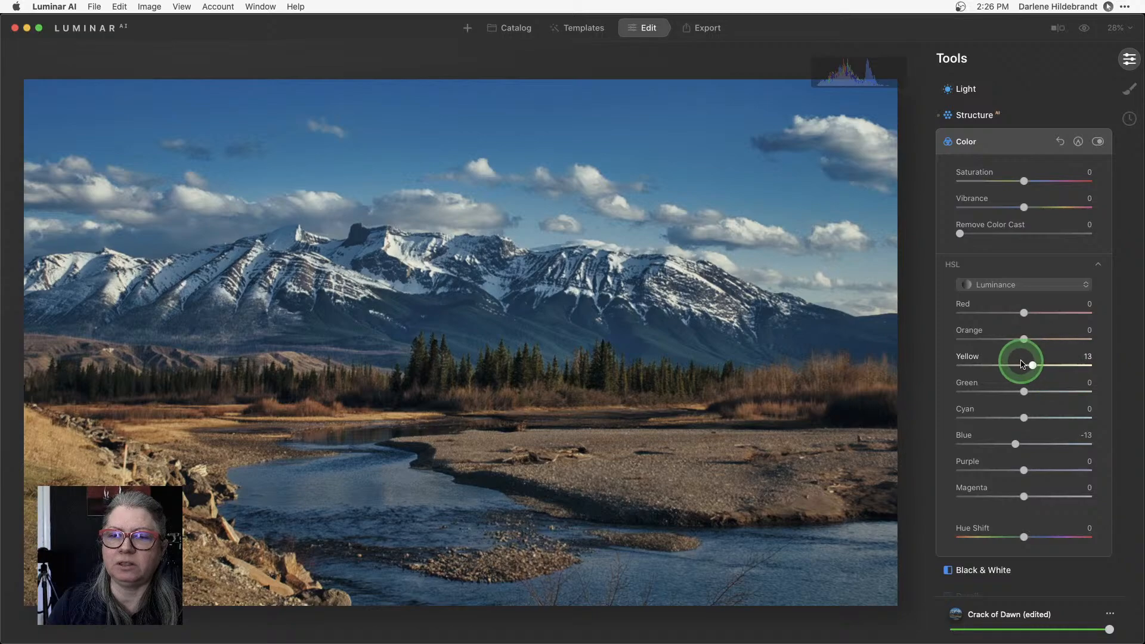
left_click_drag(1022, 363, 1012, 363)
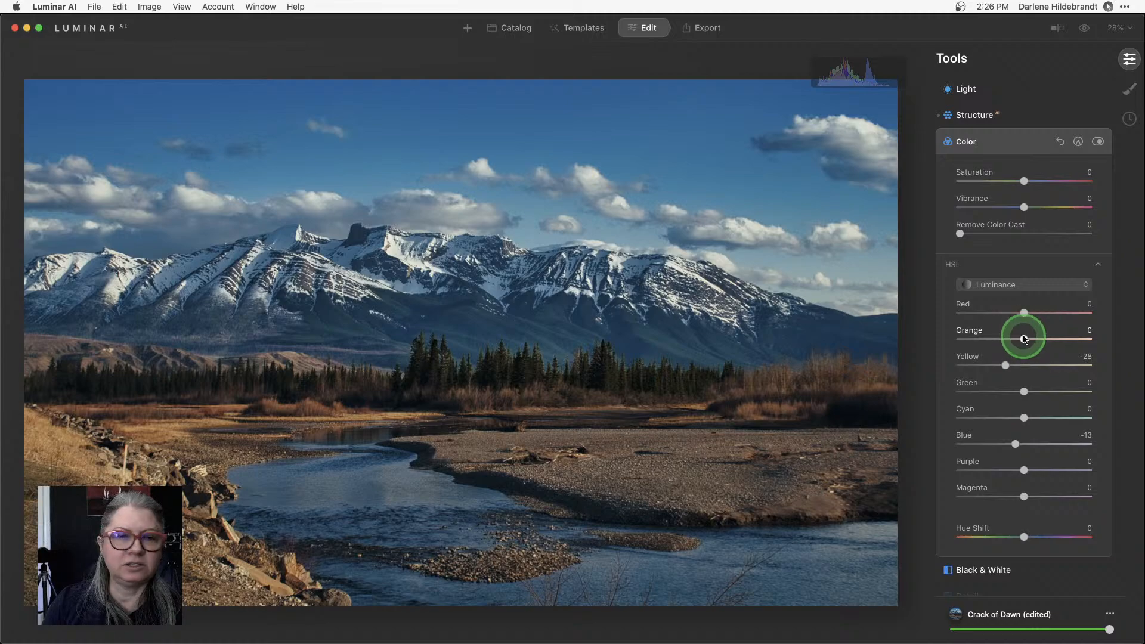
left_click_drag(978, 337, 1118, 340)
left_click_drag(1010, 340, 1009, 339)
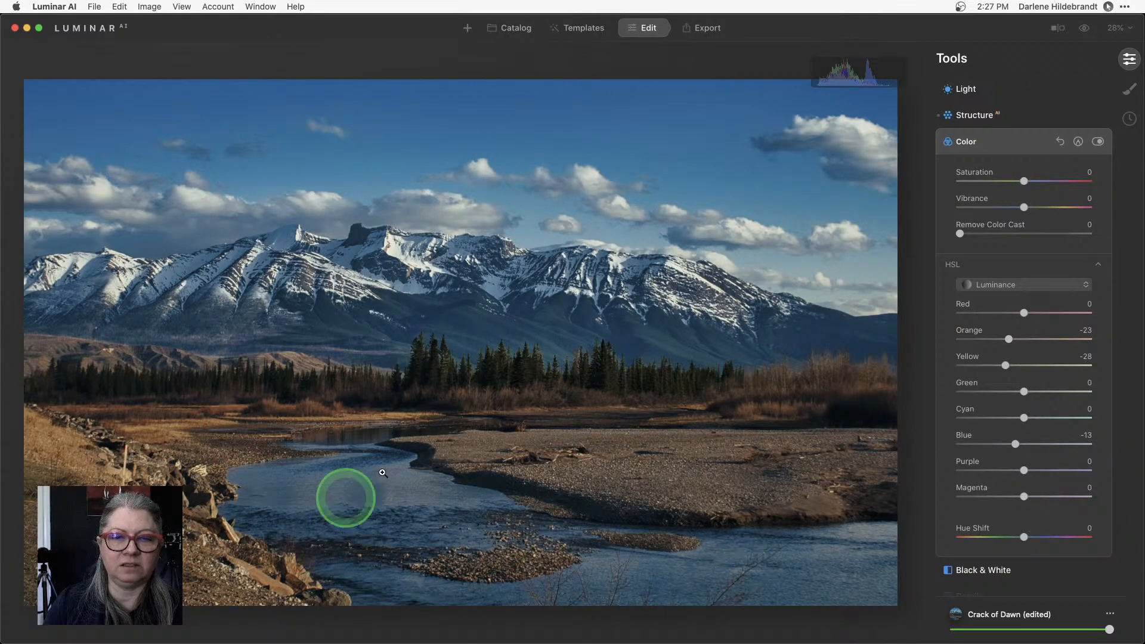
Erase the Color effect with a paint mask at opacity 96 along the bushes and golden grass on the far riverbank
left_click(1078, 141)
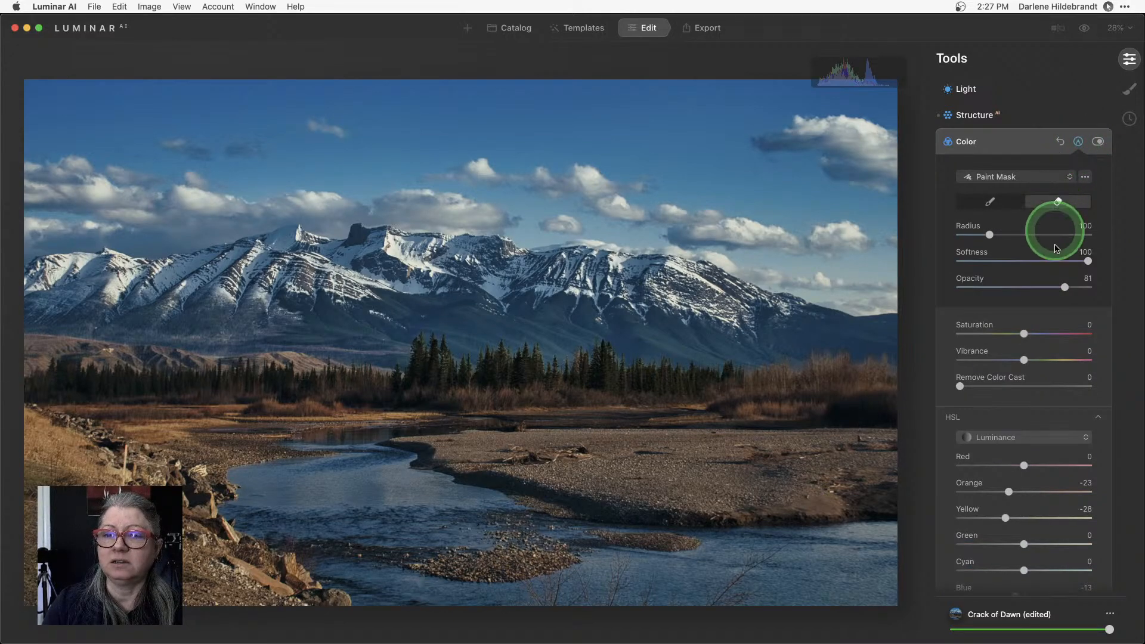
left_click_drag(1065, 286, 1084, 288)
mouse_move(875, 358)
left_mouse_down()
mouse_move(737, 391)
mouse_move(820, 387)
mouse_move(734, 401)
mouse_move(815, 408)
mouse_move(716, 416)
mouse_move(916, 400)
mouse_move(875, 366)
mouse_move(619, 424)
mouse_move(693, 405)
mouse_move(551, 402)
mouse_move(583, 409)
left_mouse_up()
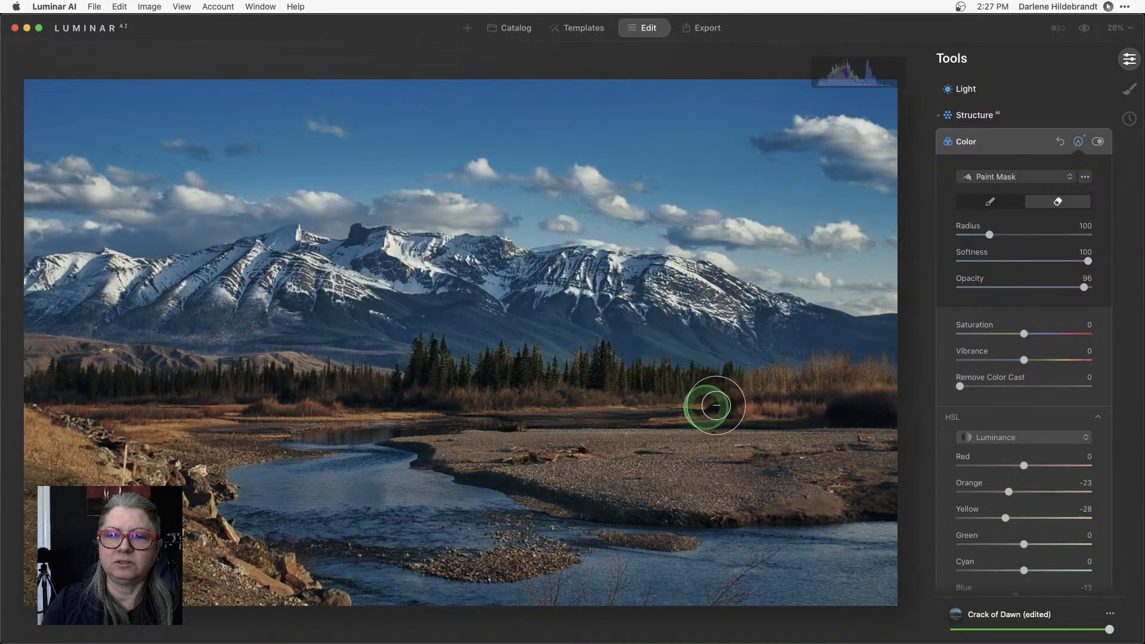
mouse_move(716, 403)
left_mouse_down()
mouse_move(882, 384)
mouse_move(503, 417)
mouse_move(363, 402)
mouse_move(449, 395)
mouse_move(394, 425)
left_mouse_up()
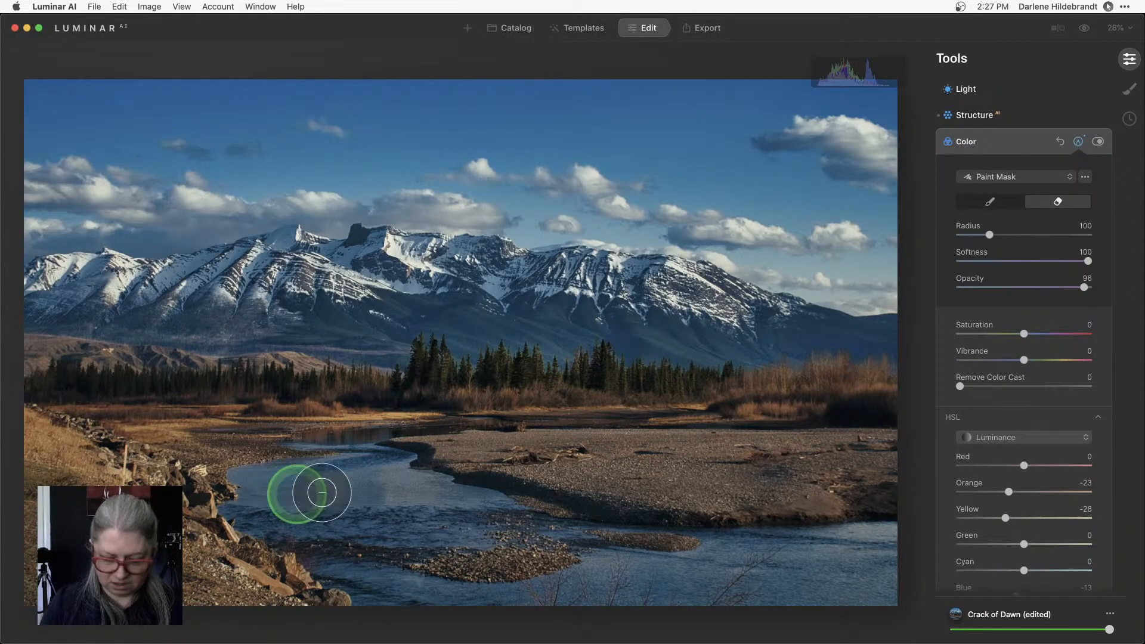
Lower the mask eraser's opacity to 62, erase the Color effect across the river and gravel bar, and close the mask
left_click(1039, 287)
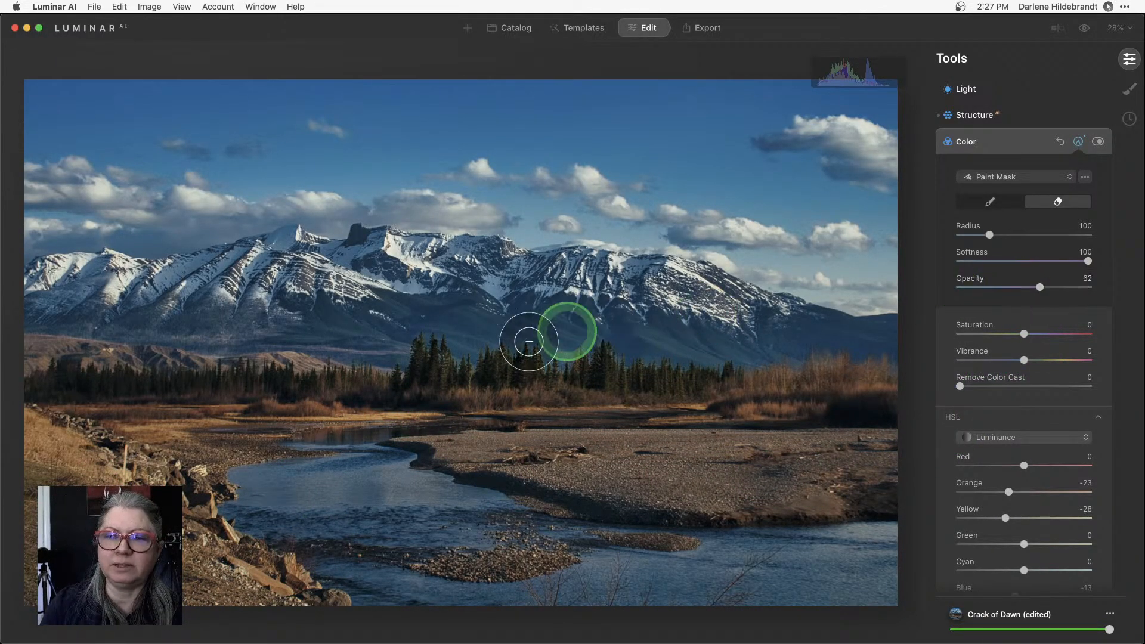
mouse_move(370, 466)
left_mouse_down()
mouse_move(395, 457)
mouse_move(302, 470)
mouse_move(425, 472)
mouse_move(509, 507)
mouse_move(248, 507)
mouse_move(377, 552)
mouse_move(694, 564)
mouse_move(878, 556)
mouse_move(877, 587)
mouse_move(510, 595)
mouse_move(384, 581)
mouse_move(439, 553)
mouse_move(637, 519)
mouse_move(875, 560)
mouse_move(902, 551)
mouse_move(564, 547)
mouse_move(460, 516)
mouse_move(694, 538)
left_mouse_up()
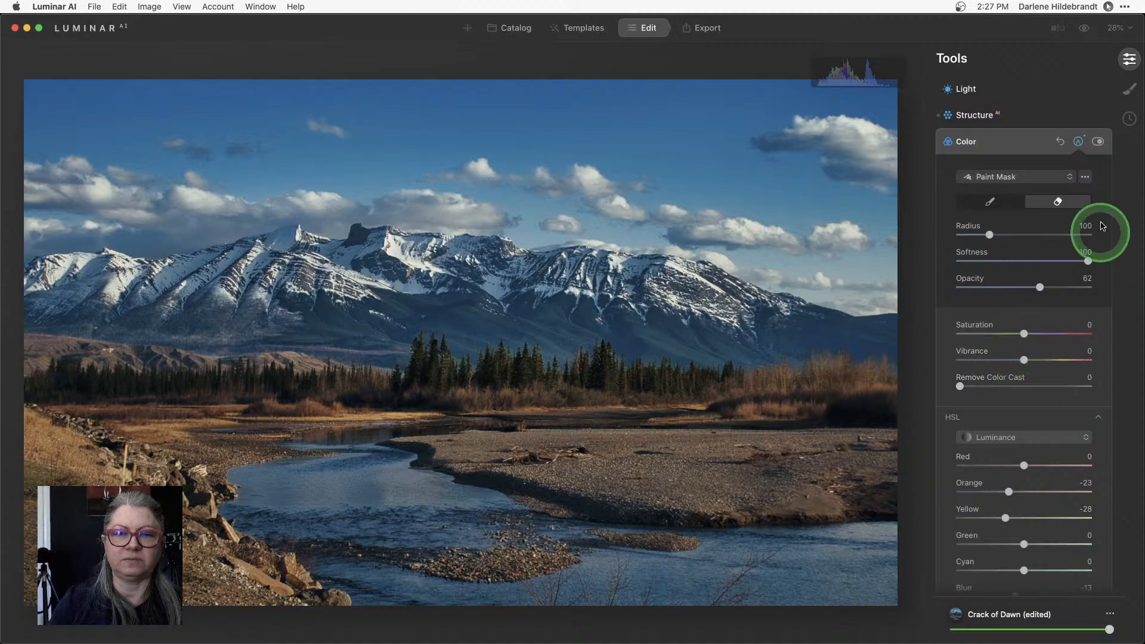
left_click(1080, 146)
Compare the photo with and without the Color adjustments, and close the Color tool
left_click(1098, 145)
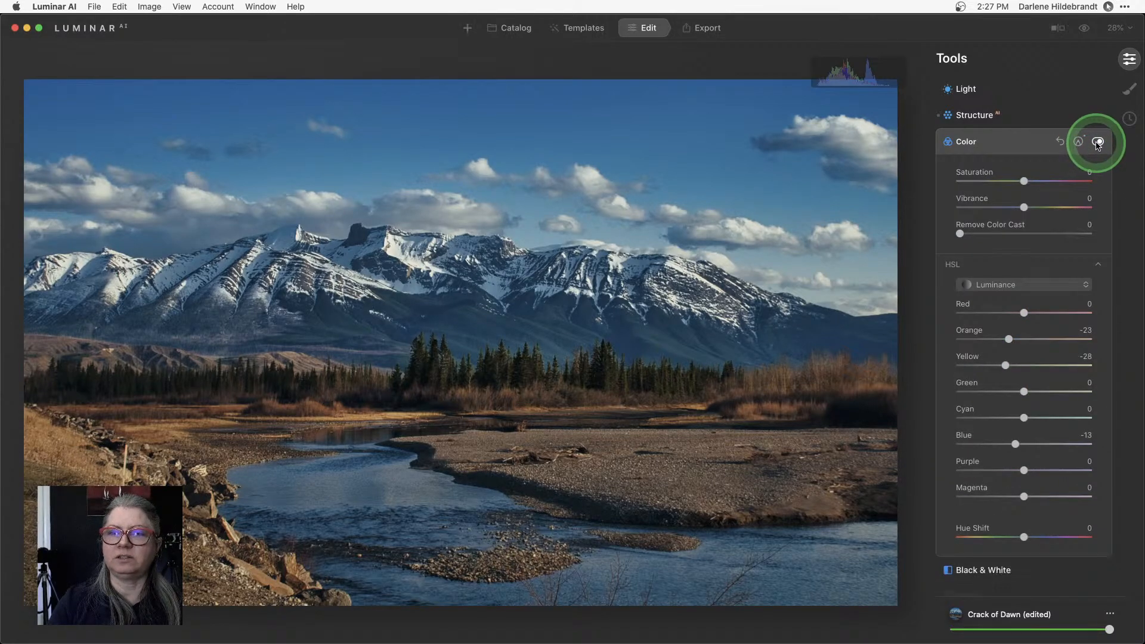
left_click(1098, 145)
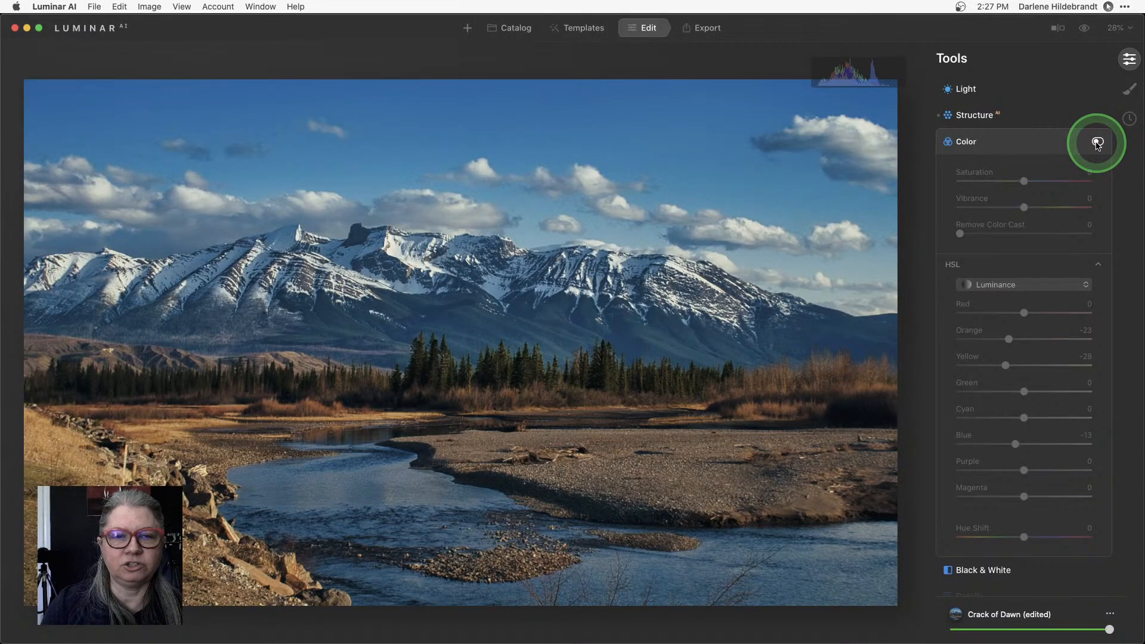
left_click(1098, 145)
left_click(1098, 145)
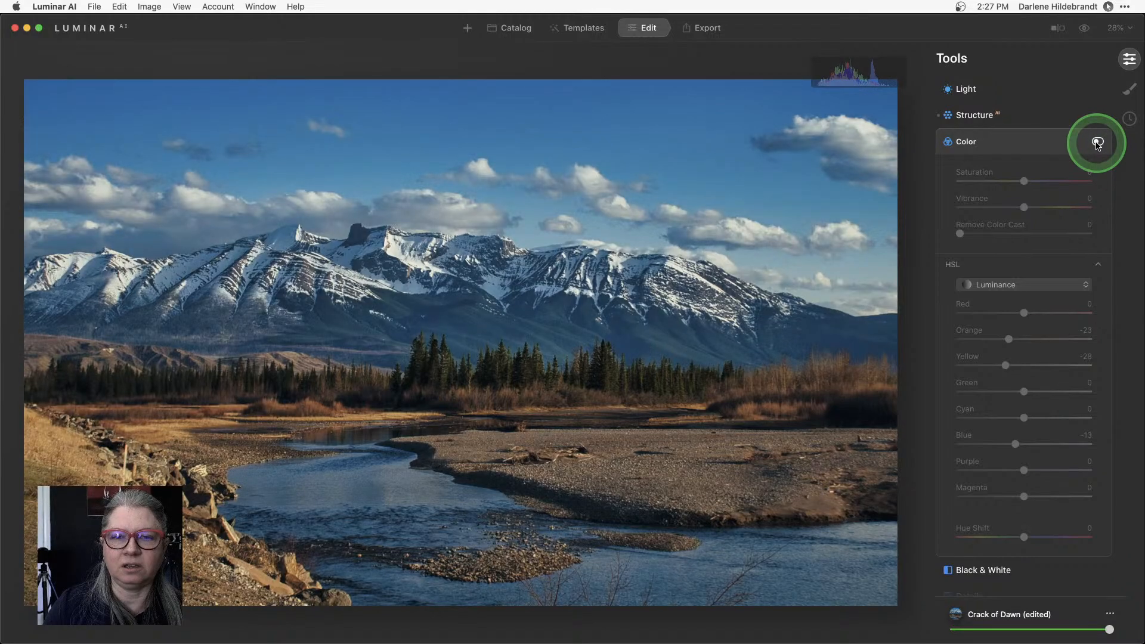
left_click(1098, 145)
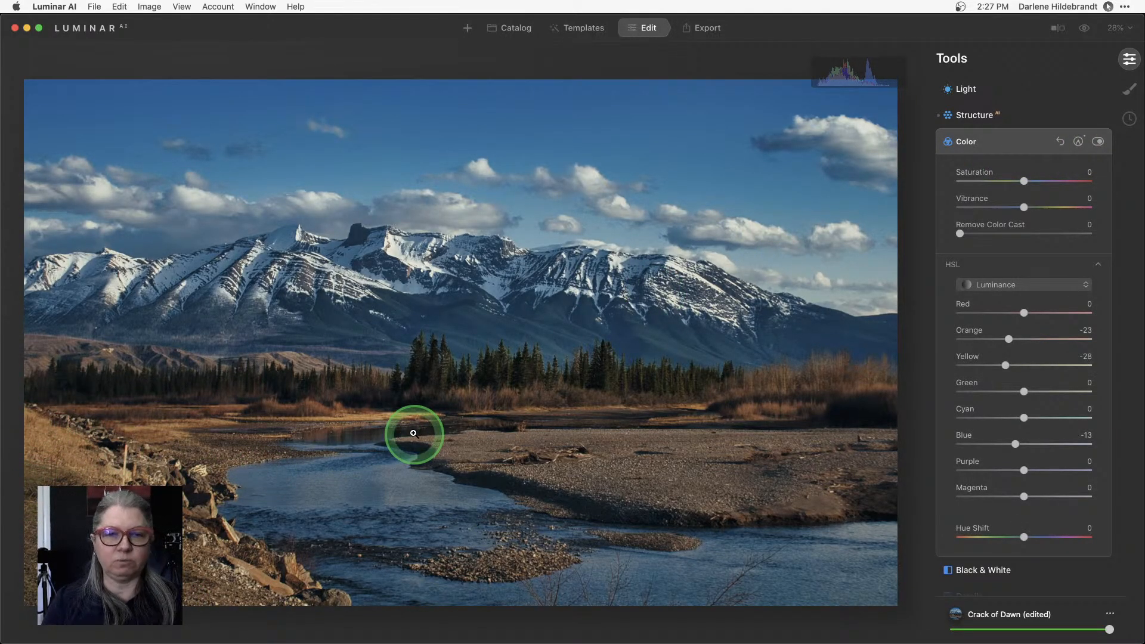
left_click(1017, 143)
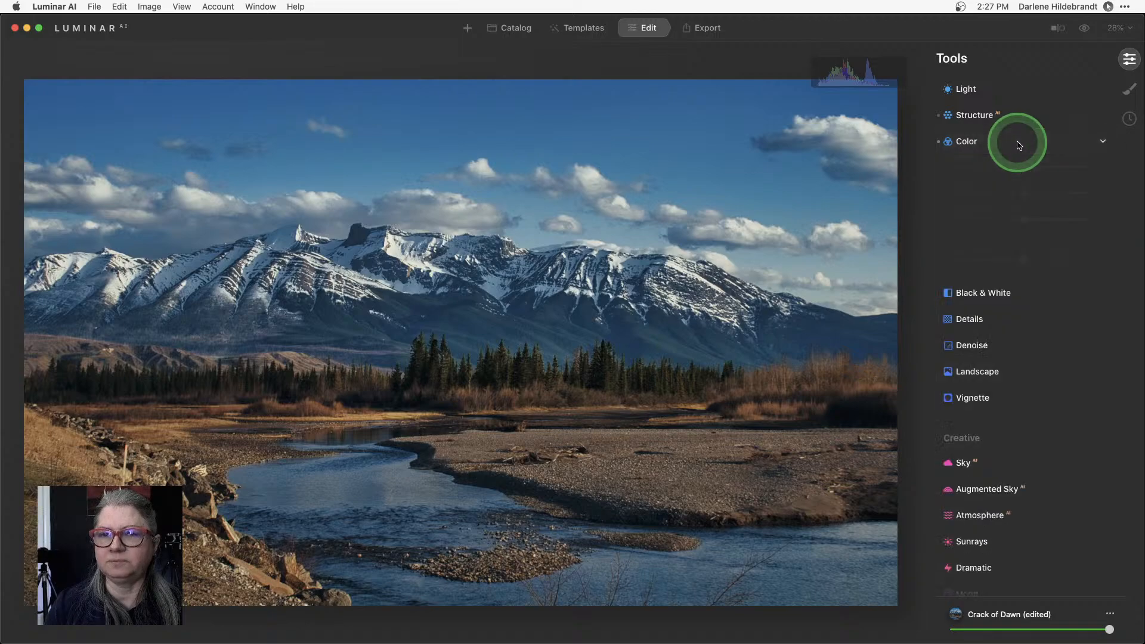
Add a vignette with an amount of -73 and a hard-edged feather of -100
left_click(988, 371)
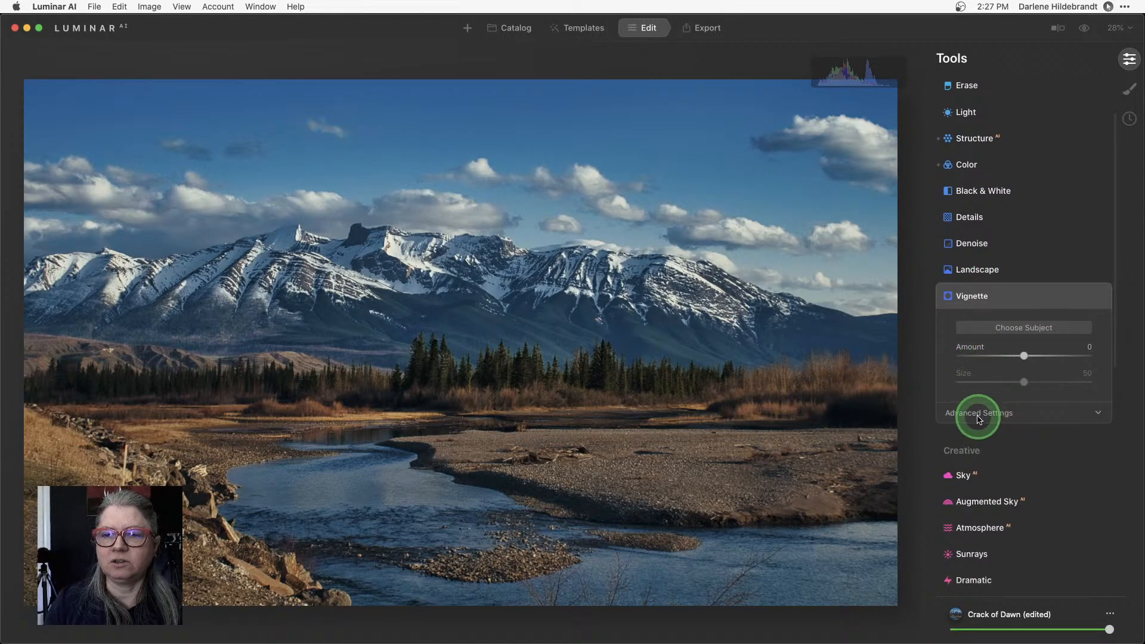
left_click(978, 415)
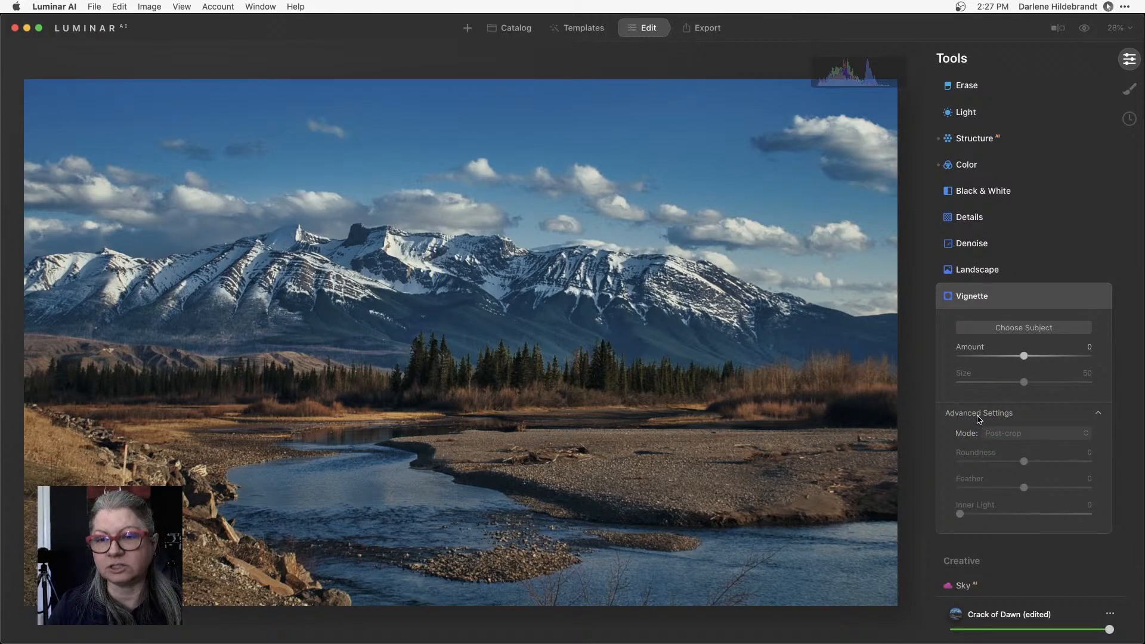
left_click(987, 358)
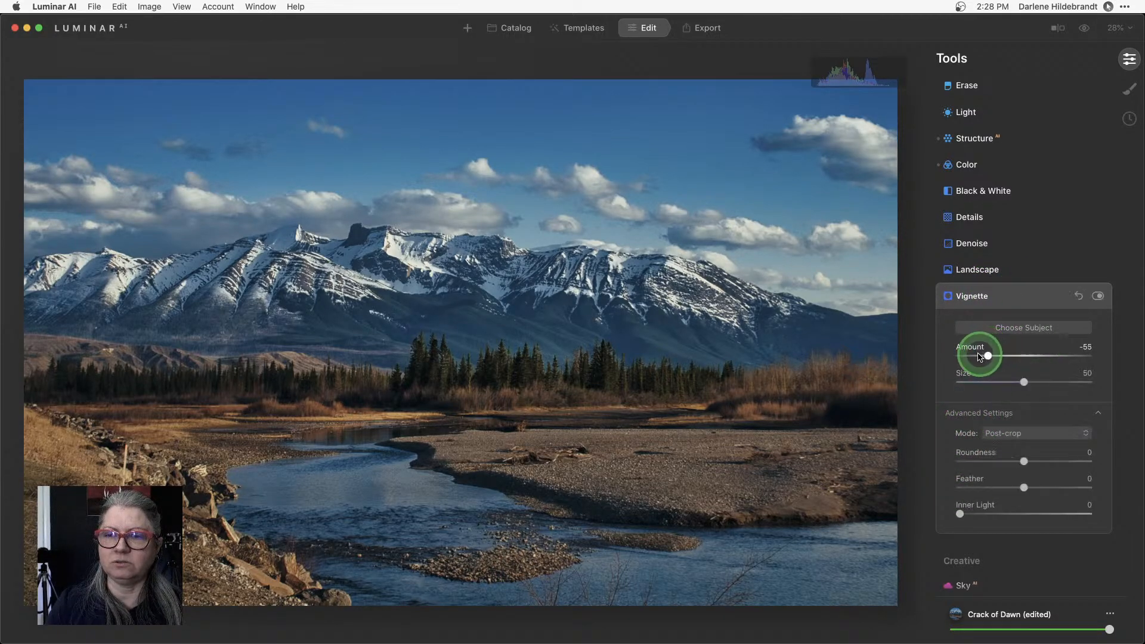
left_click_drag(976, 356, 976, 356)
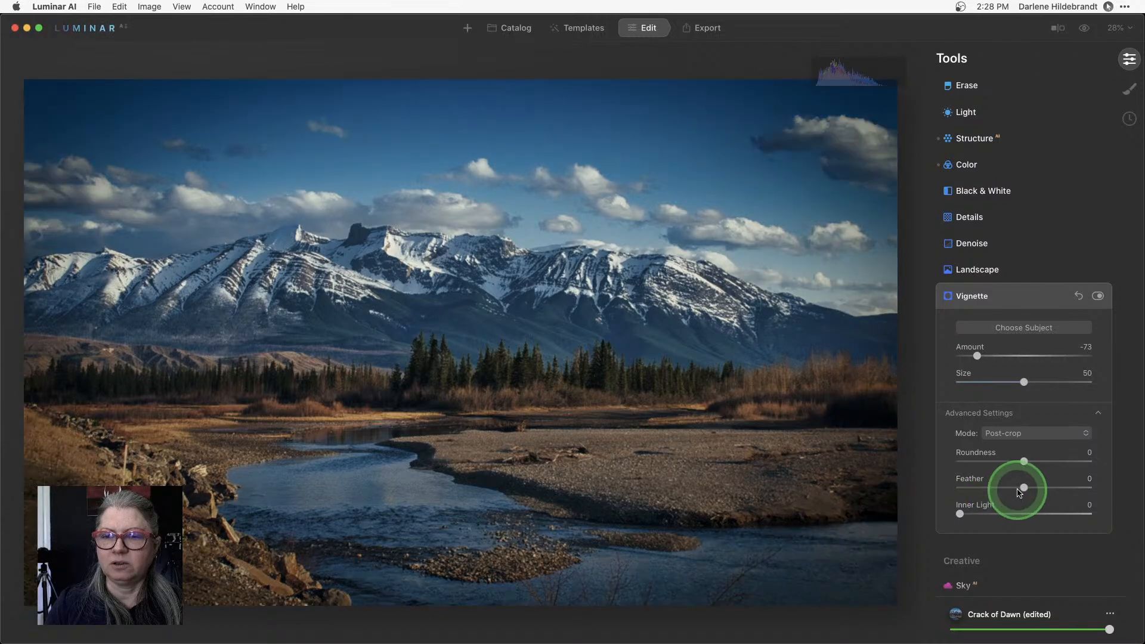
left_click_drag(1024, 490, 926, 487)
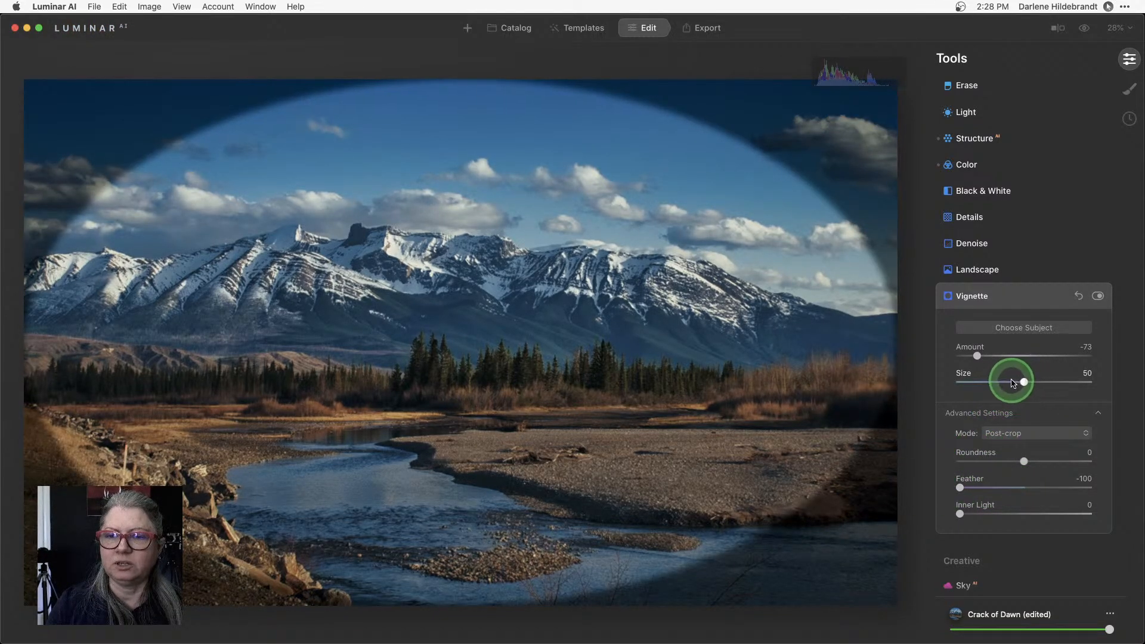
Set the vignette's size to 31 and its roundness to 9
left_click_drag(1012, 383, 1005, 409)
left_click(1027, 463)
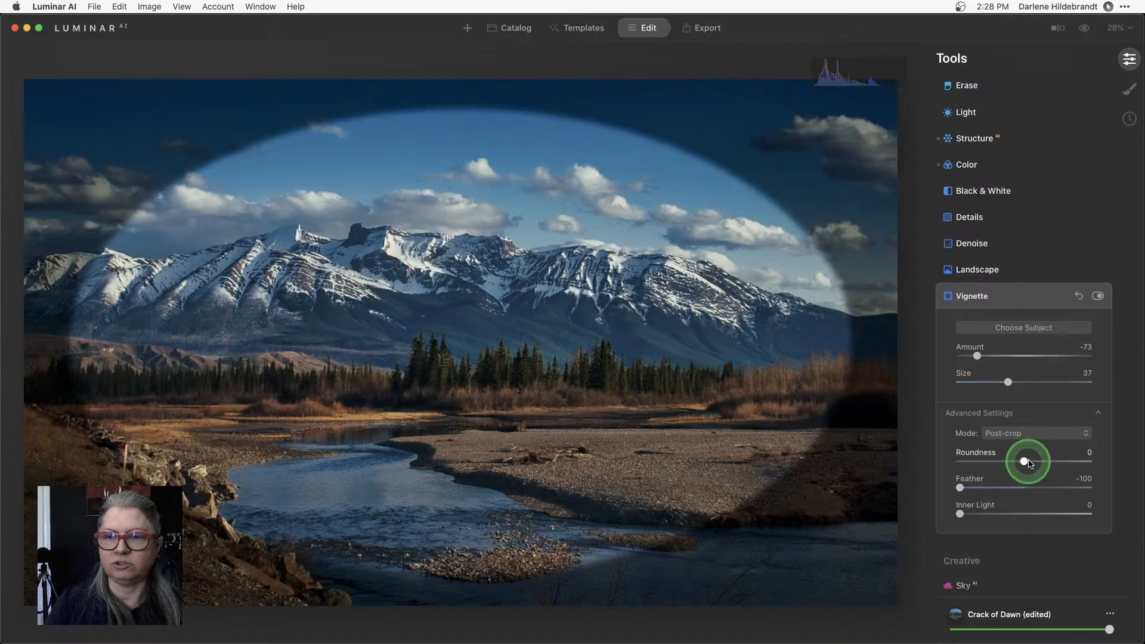
left_click_drag(1030, 463, 1030, 461)
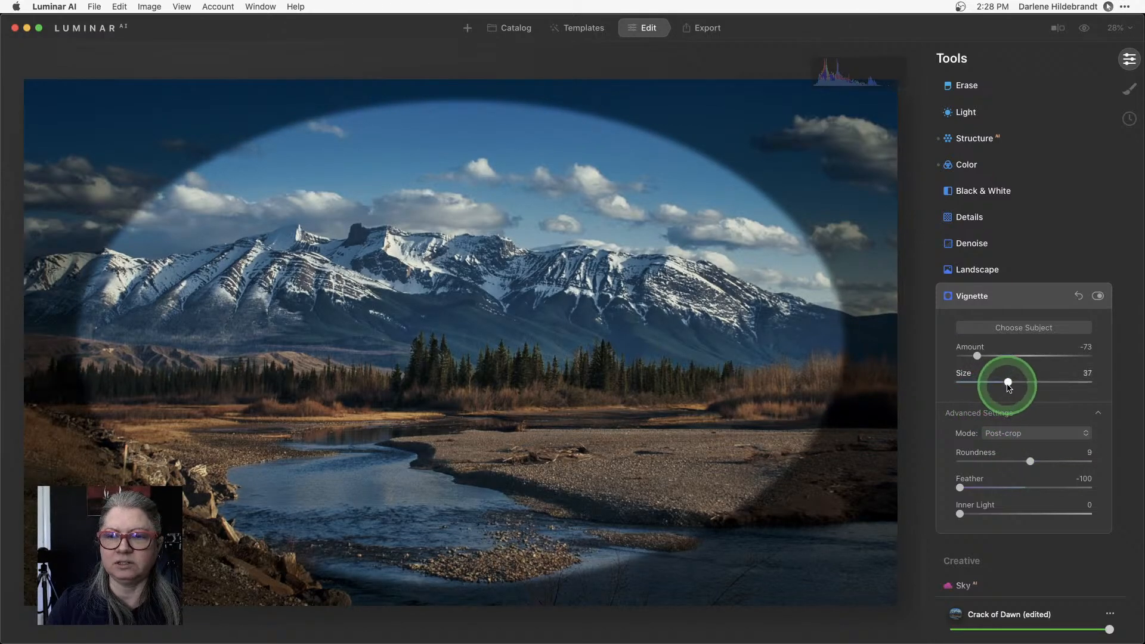
left_click_drag(1008, 387, 1001, 386)
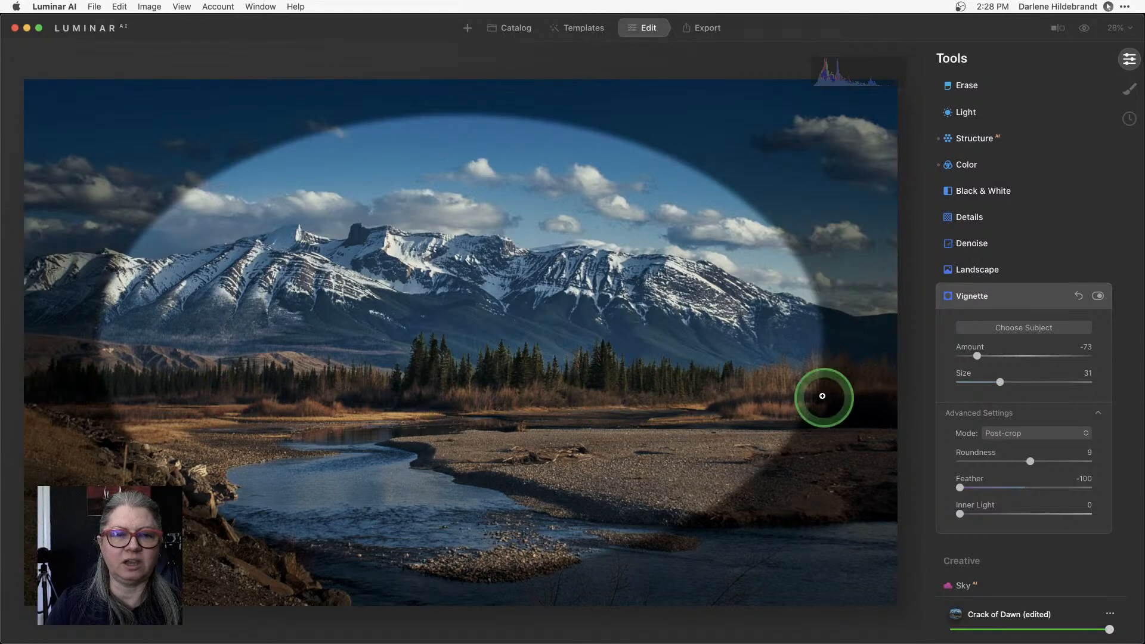
Recentre the vignette on the mountain slopes just above the middle conifers and soften its feather to 51
left_click(1023, 327)
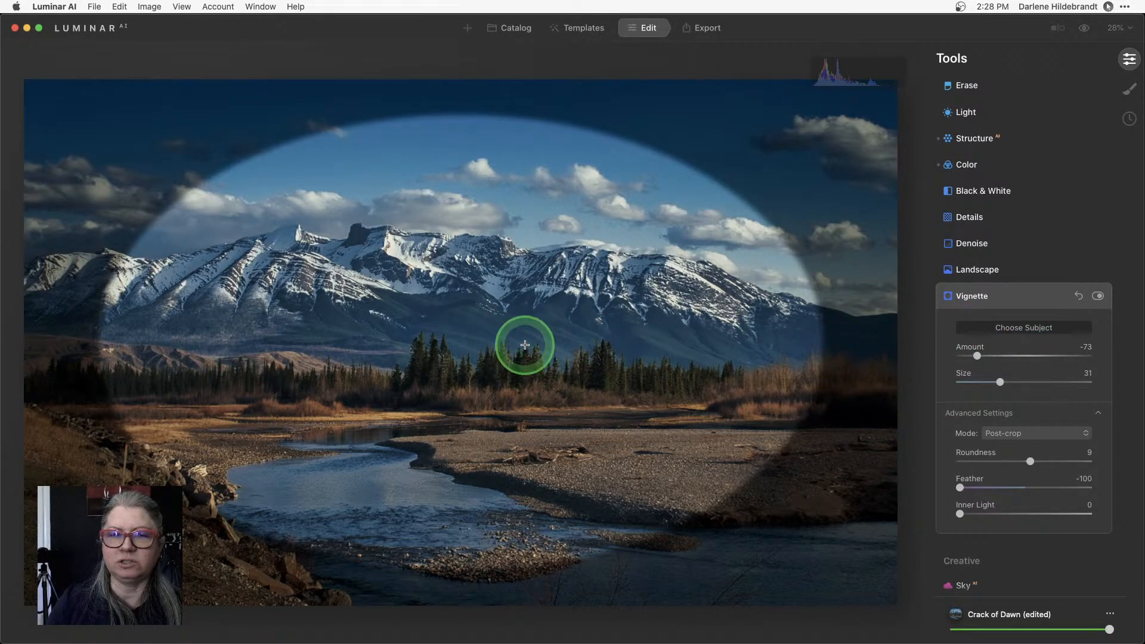
mouse_move(525, 344)
left_mouse_down()
mouse_move(533, 372)
mouse_move(513, 396)
mouse_move(511, 332)
left_mouse_up()
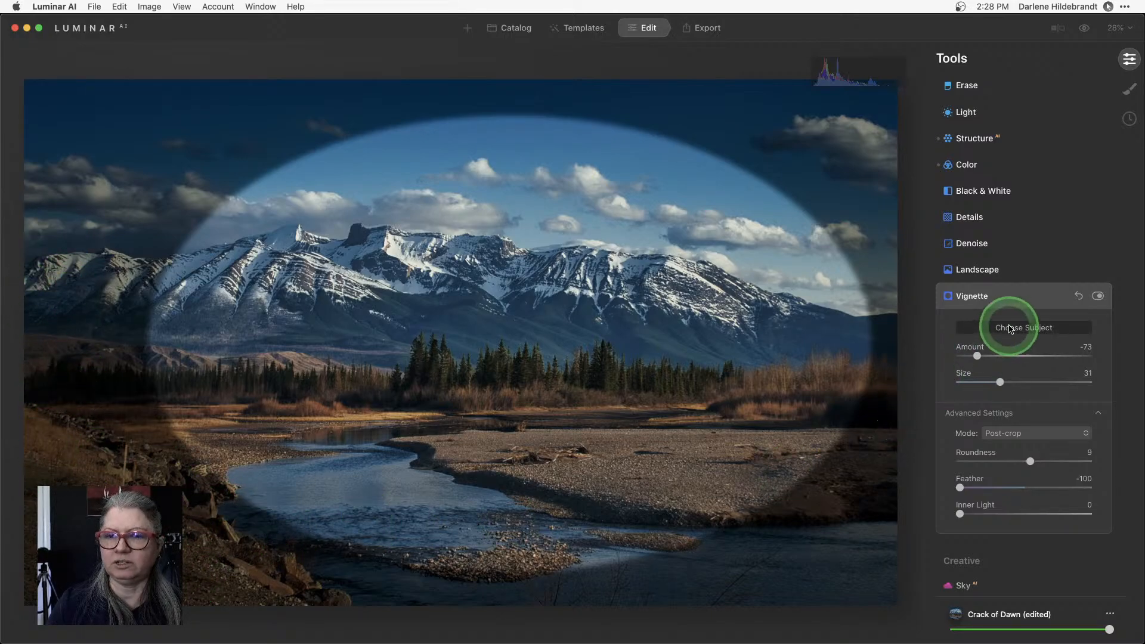
double_click(962, 488)
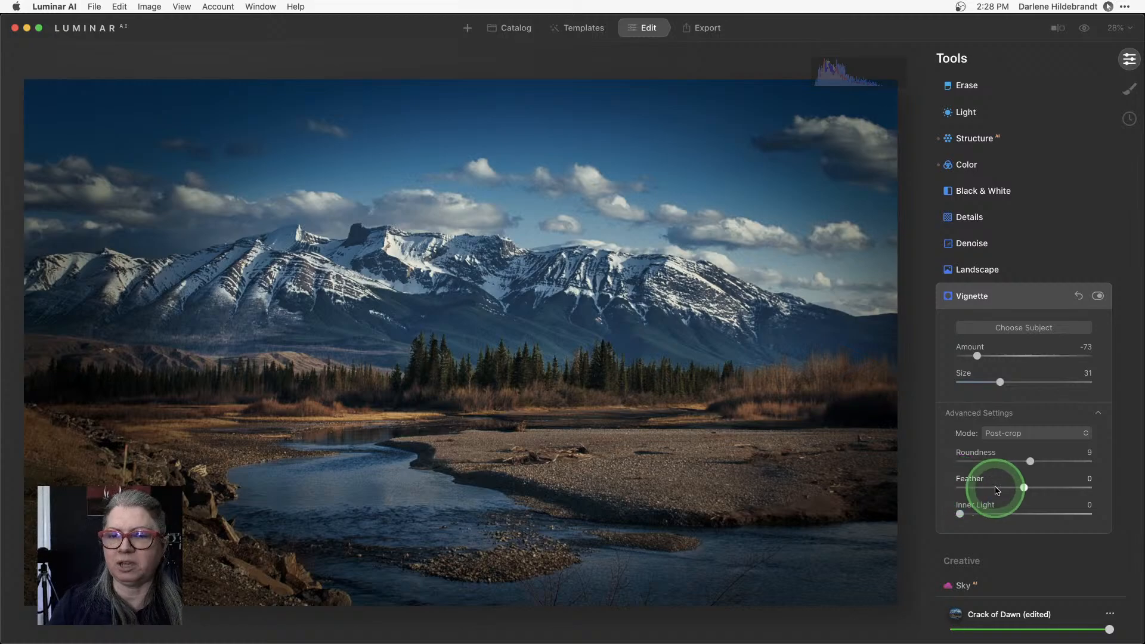
left_click_drag(1025, 487, 1058, 488)
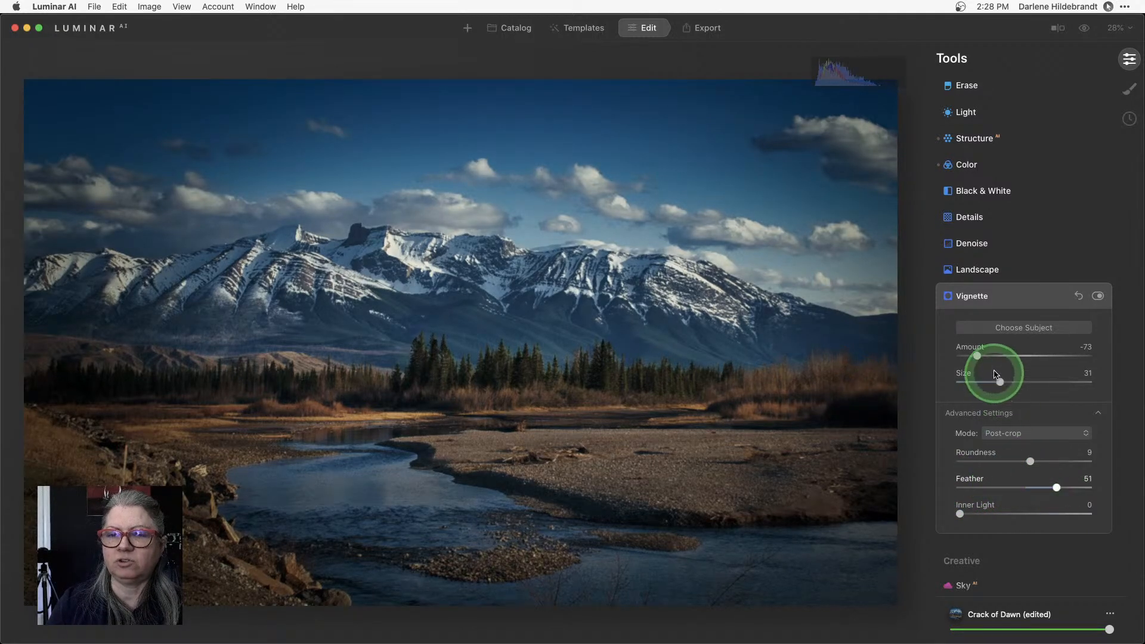
Weaken the vignette to an amount of -43, comparing the photo with and without it
mouse_move(976, 356)
left_mouse_down()
mouse_move(995, 356)
mouse_move(952, 354)
mouse_move(1000, 353)
left_mouse_up()
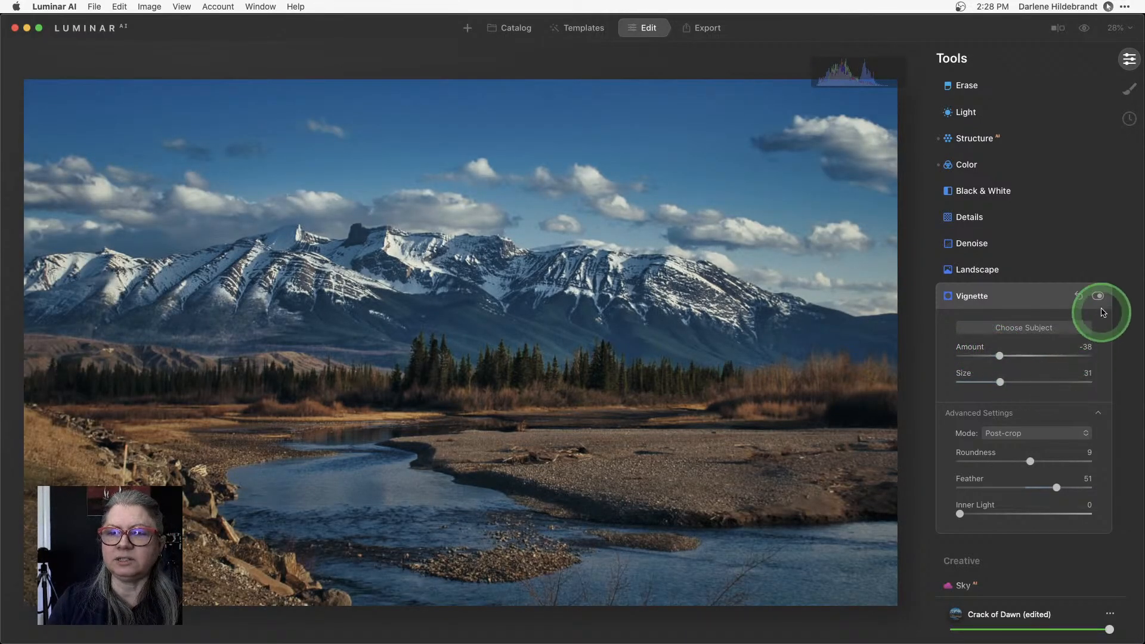
left_click(1098, 297)
left_click(1098, 297)
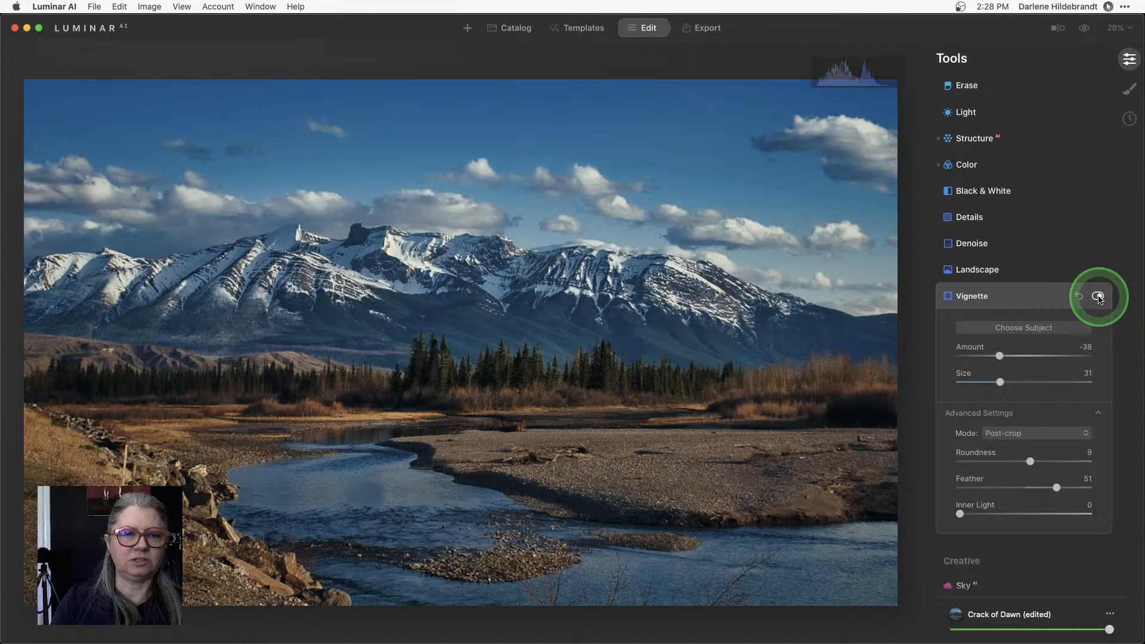
left_click(1000, 356)
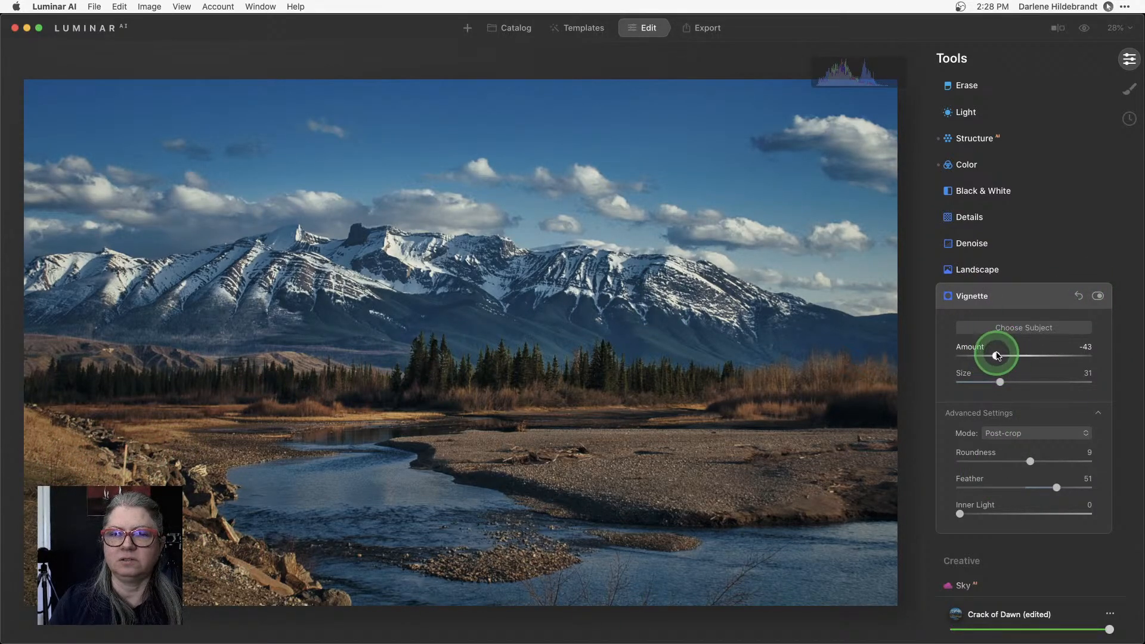
Close the Vignette tool and compare the edited photo with the original
left_click(1032, 292)
key("backslash")
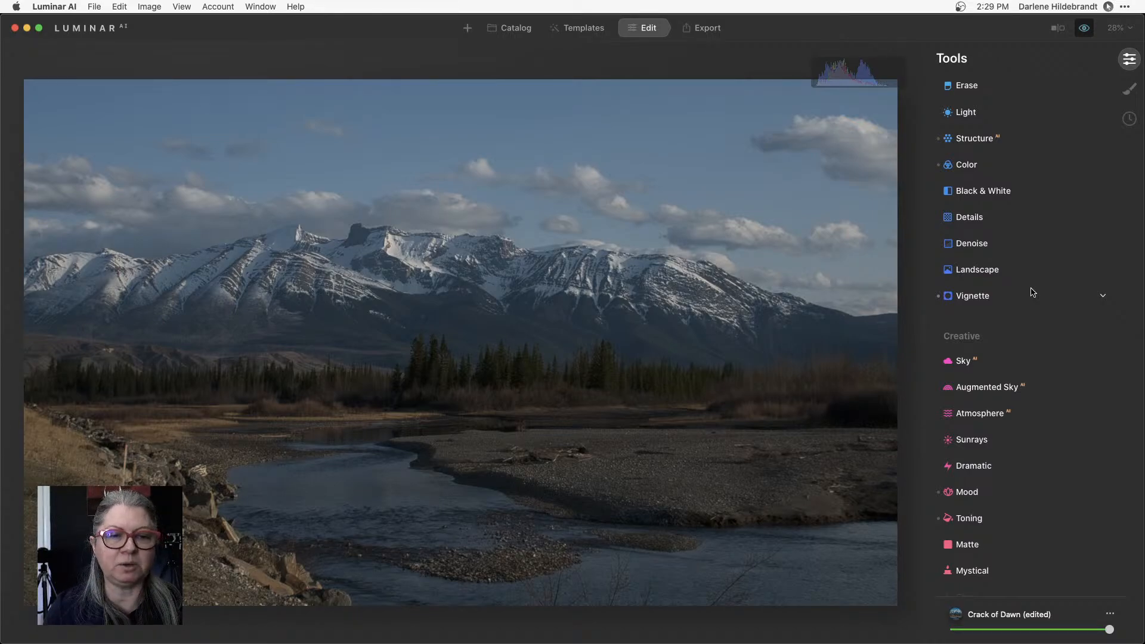
key("backslash")
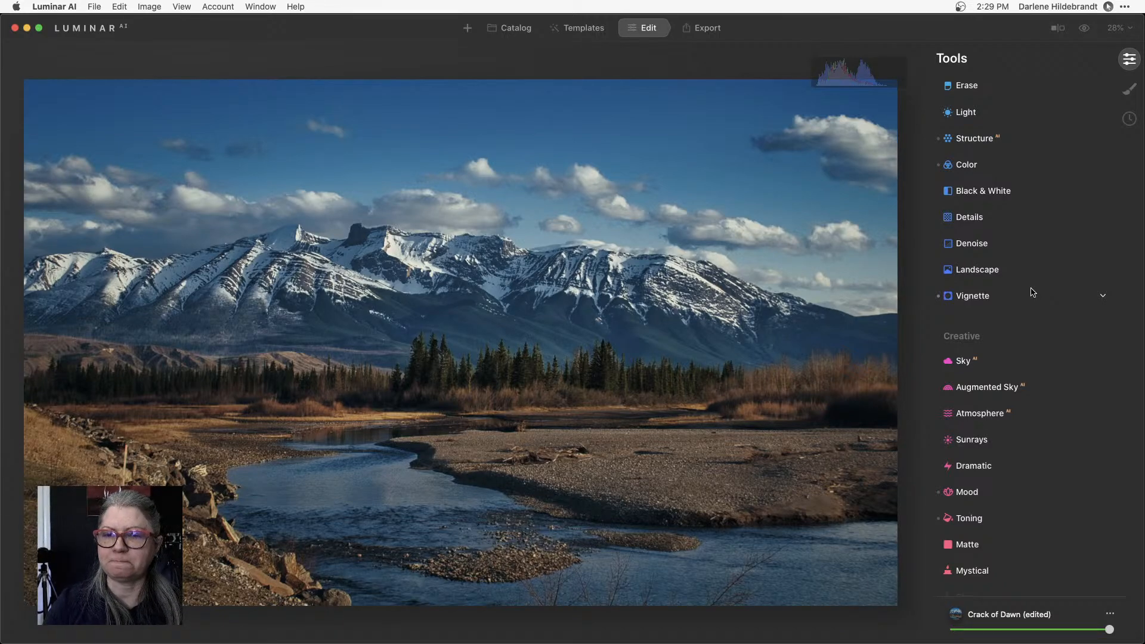
Review the Toning tool's highlight and shadow settings, compare the photo with and without toning, and close the tool
scroll(1032, 292, "down", 5)
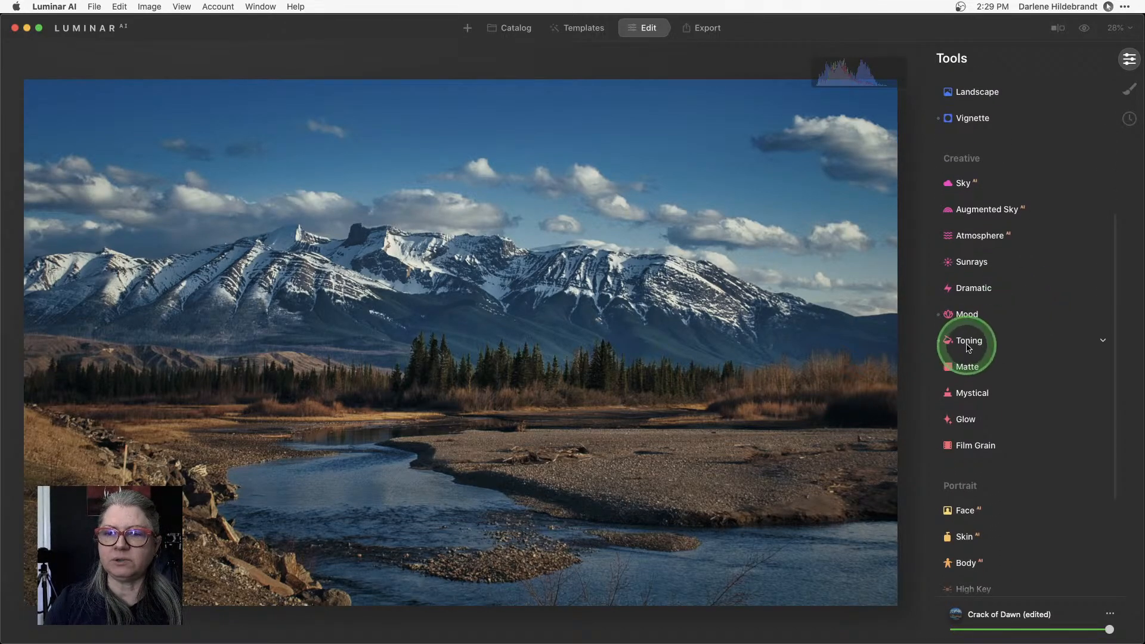
left_click(968, 346)
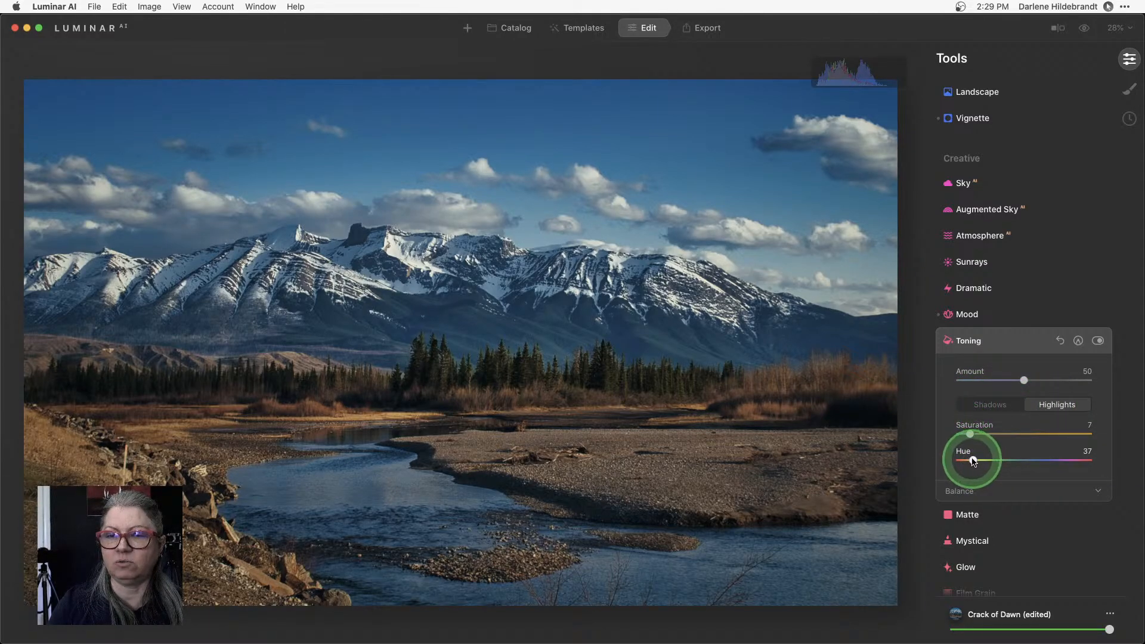
left_click(977, 405)
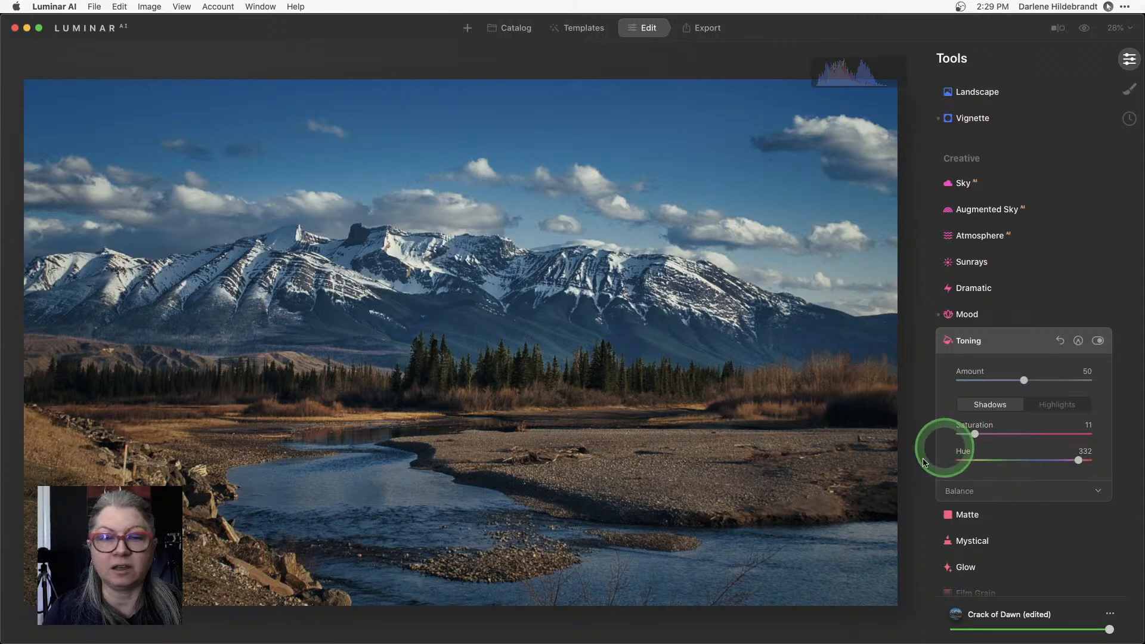
left_click(1098, 341)
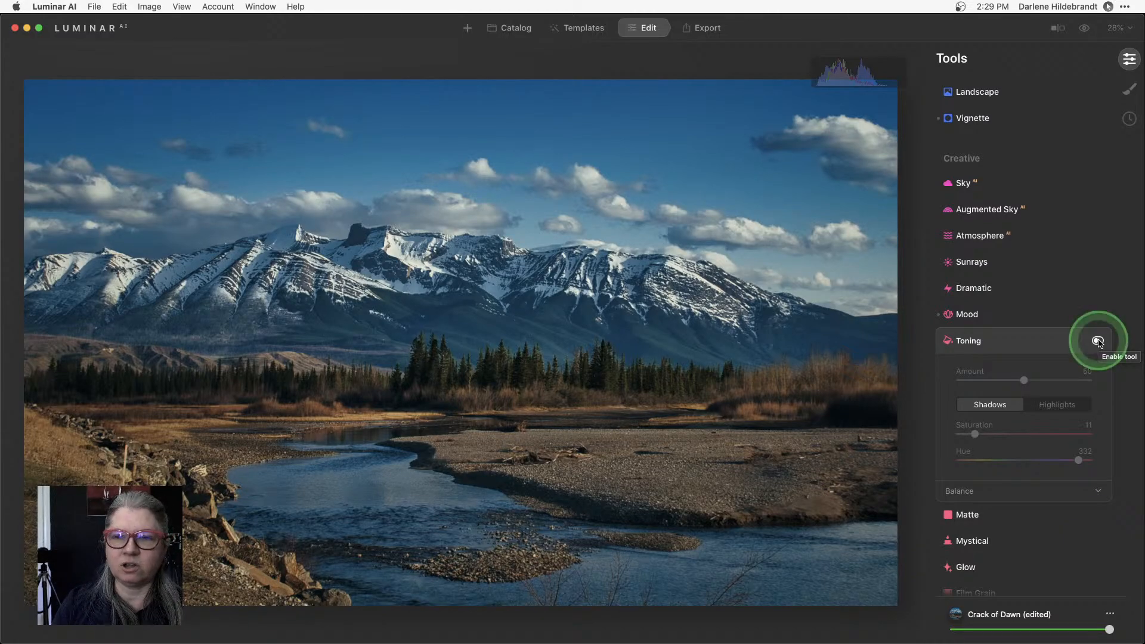
left_click(1098, 341)
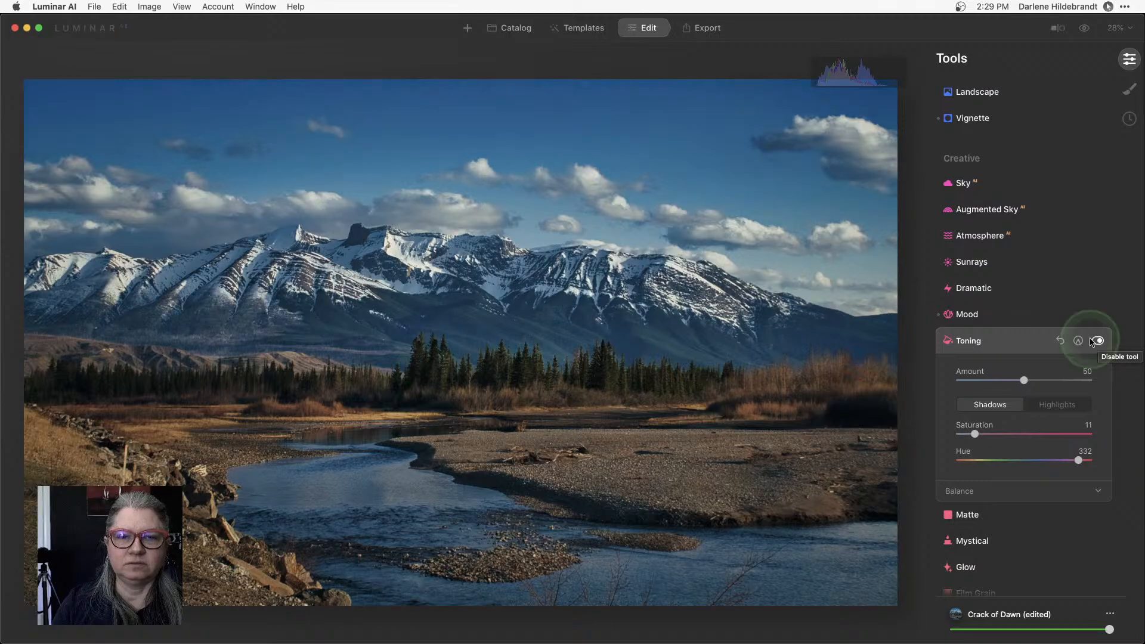
left_click(1021, 349)
Review the Mood tool's Crack of Dawn settings and compare the photo with and without the effect
left_click(1011, 315)
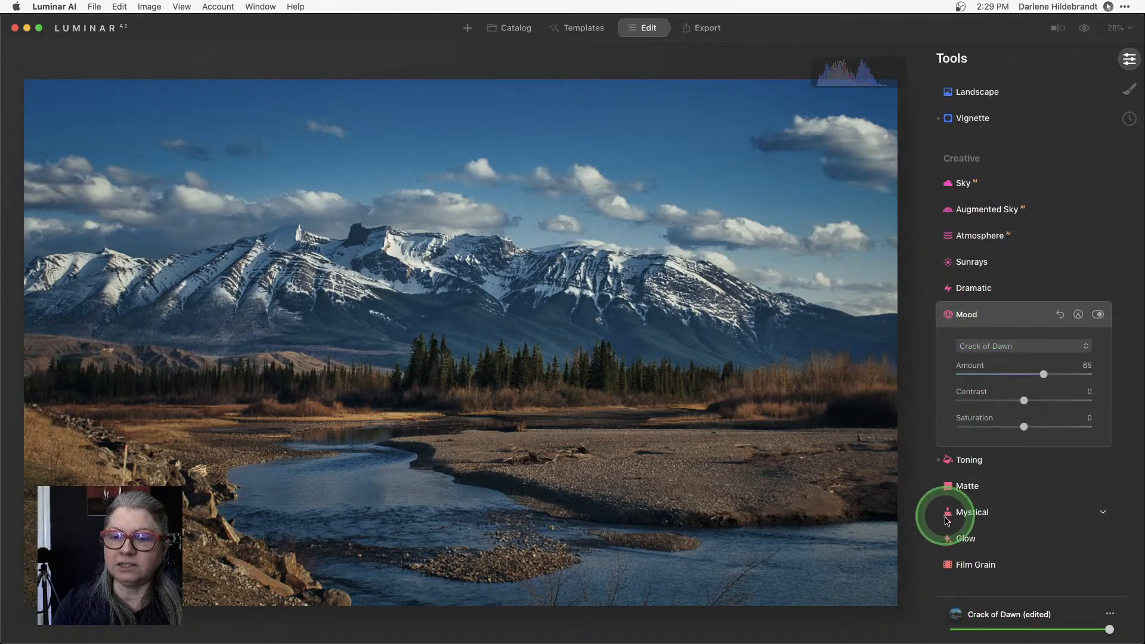
left_click(1098, 315)
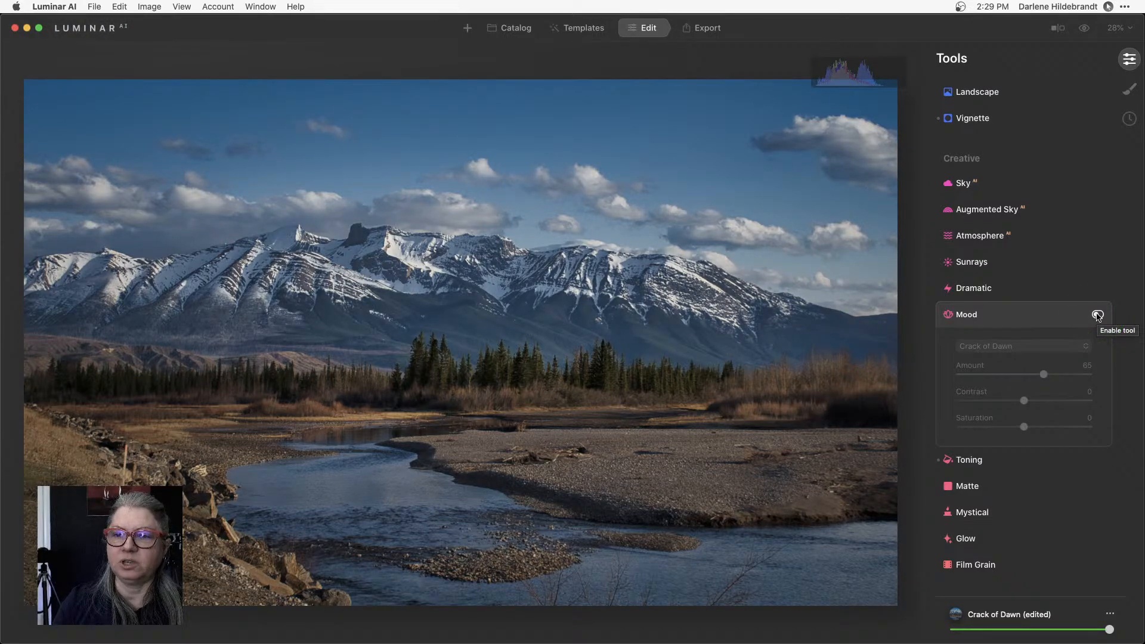
left_click(1098, 315)
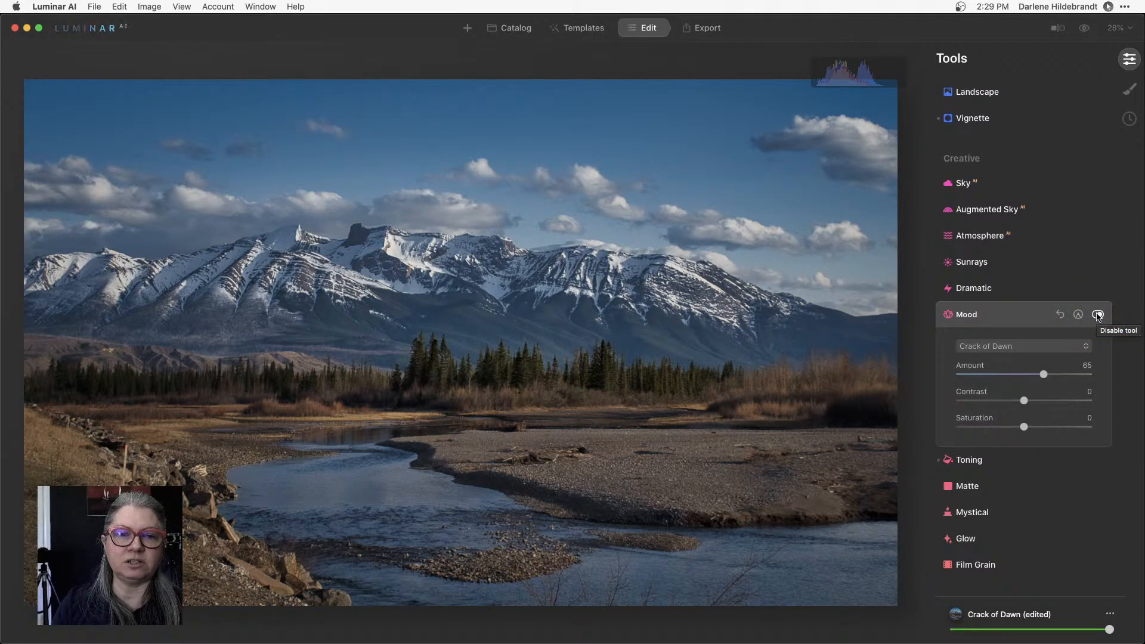
left_click(1022, 314)
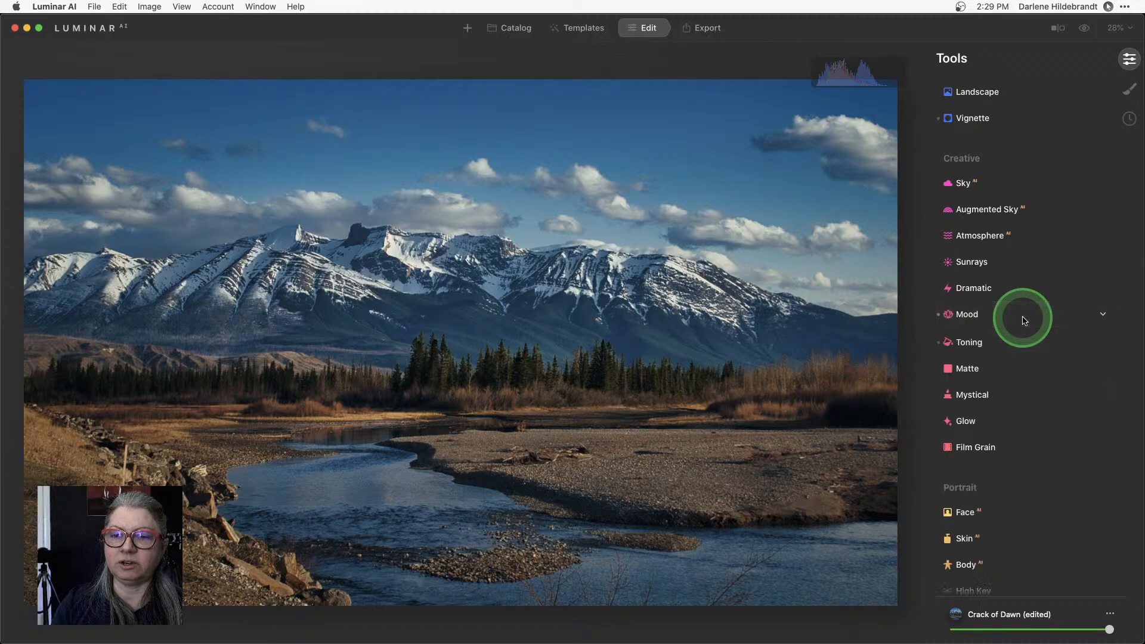
Review the Supercontrast settings for highlights, midtones and shadows, and close the tool
scroll(988, 345, "down", 5)
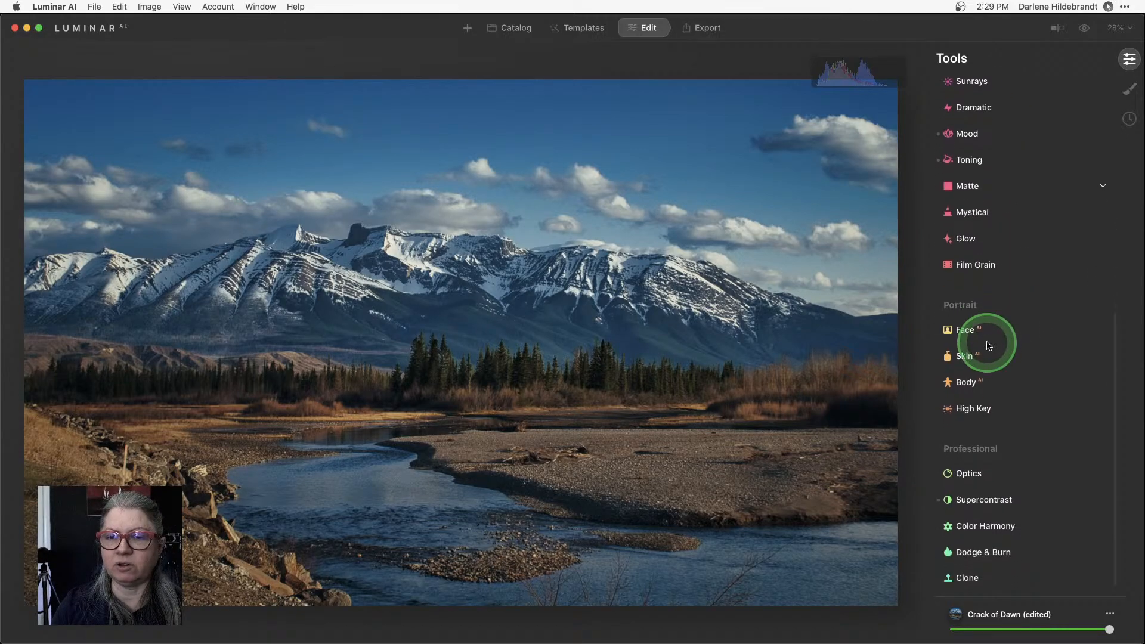
left_click(986, 502)
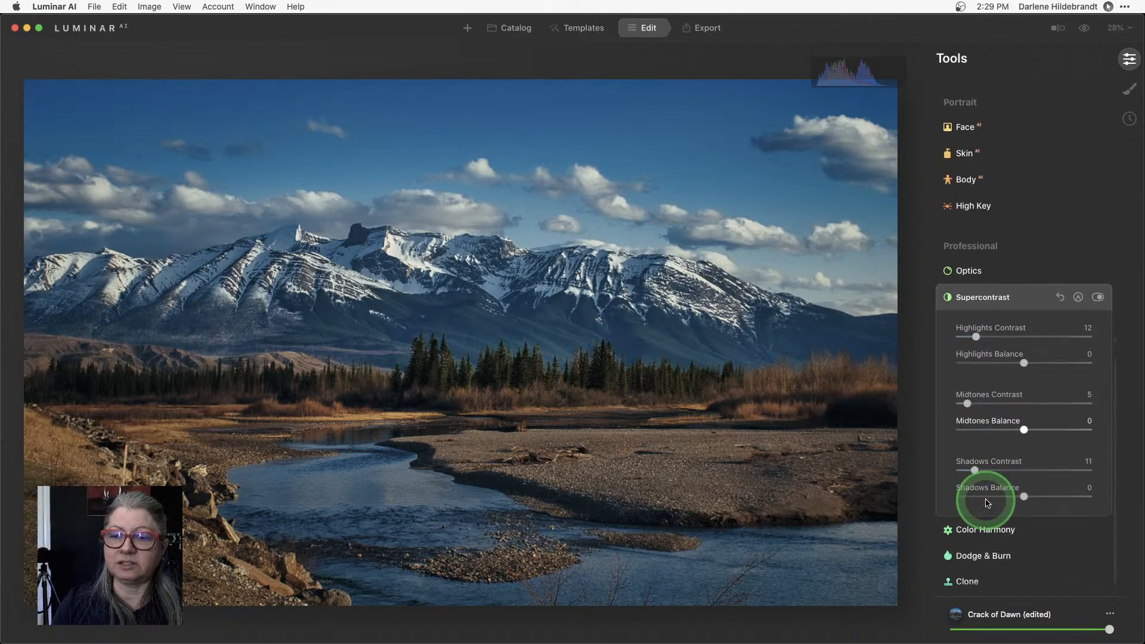
left_click(1077, 494)
left_click(1079, 299)
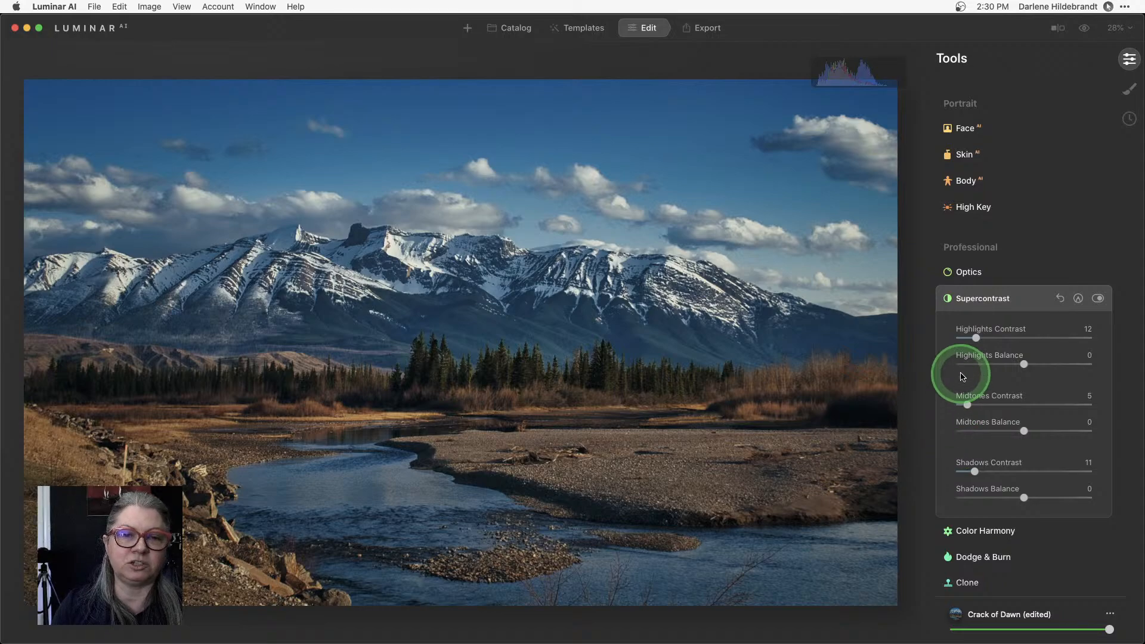
left_click(1032, 300)
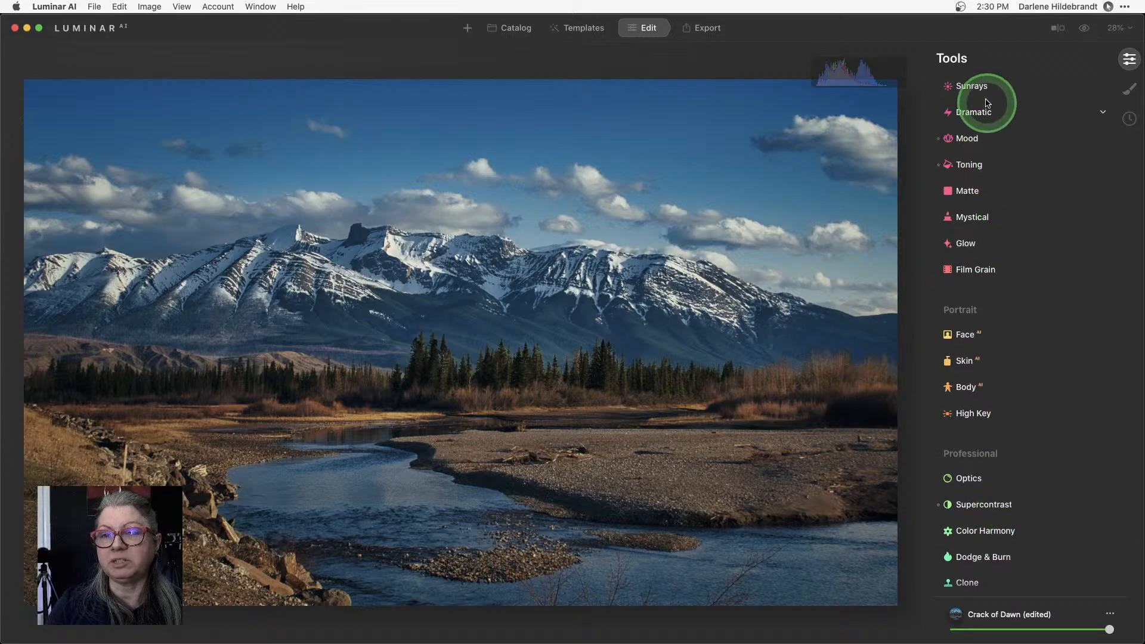
Open the Landscape tool and expand its advanced foliage settings
scroll(981, 269, "up", 3)
scroll(978, 276, "up", 6)
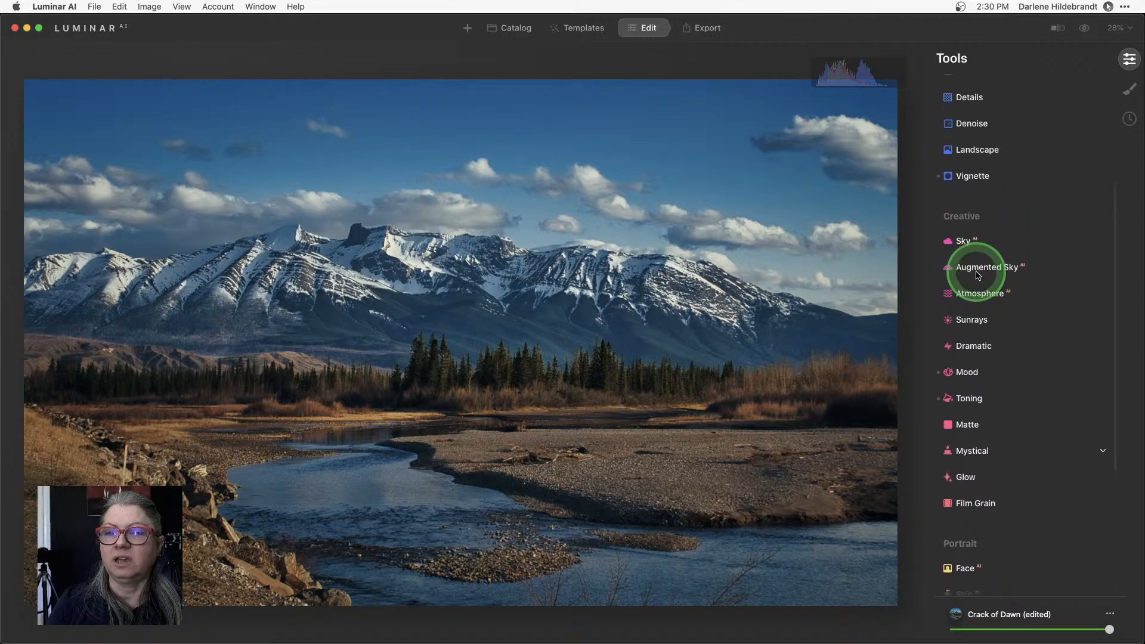
scroll(978, 275, "up", 1)
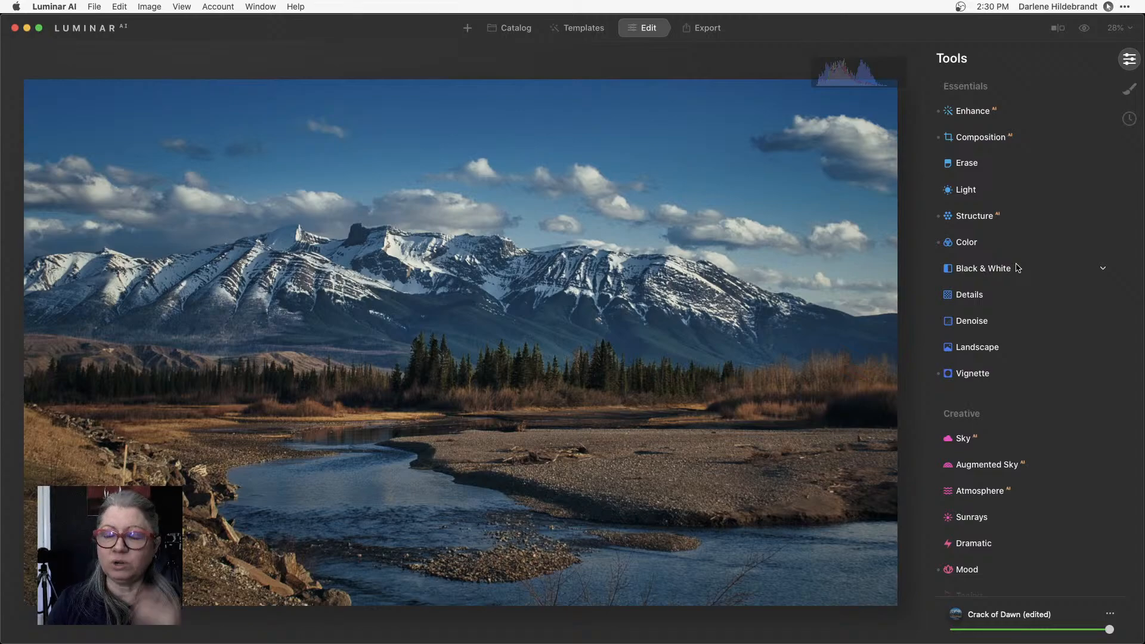
scroll(992, 302, "down", 2)
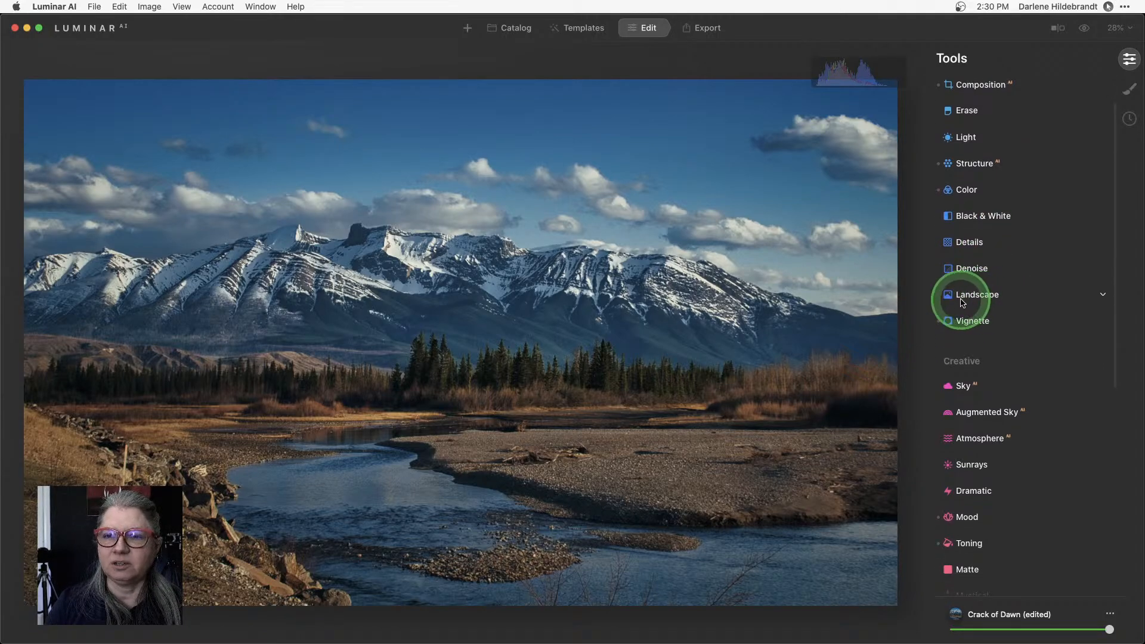
left_click(977, 296)
scroll(977, 300, "down", 2)
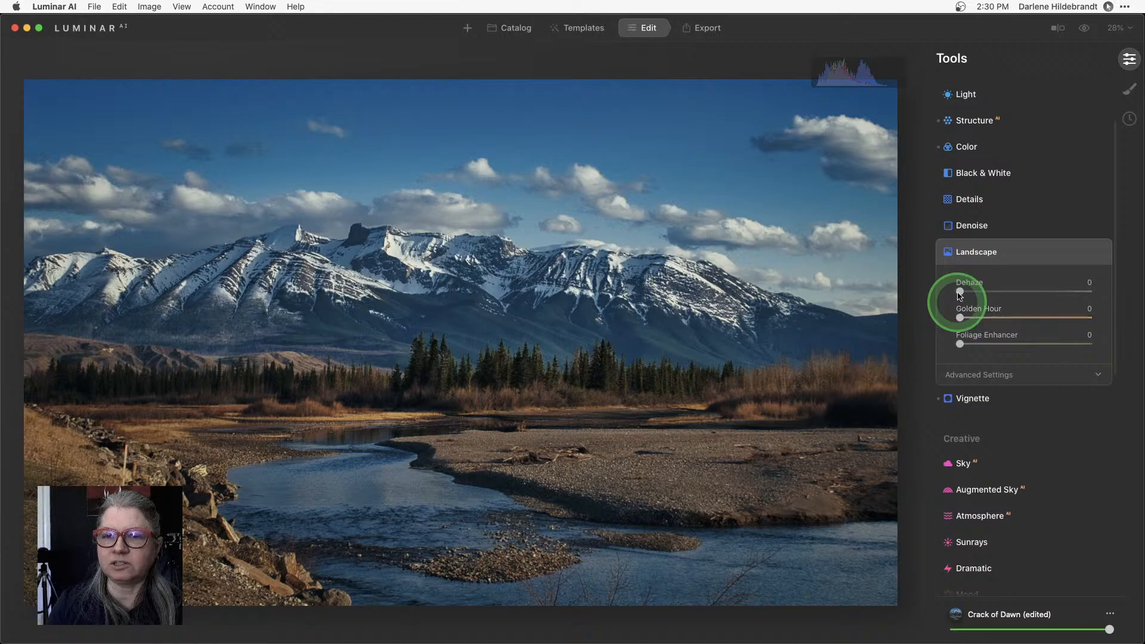
left_click(952, 375)
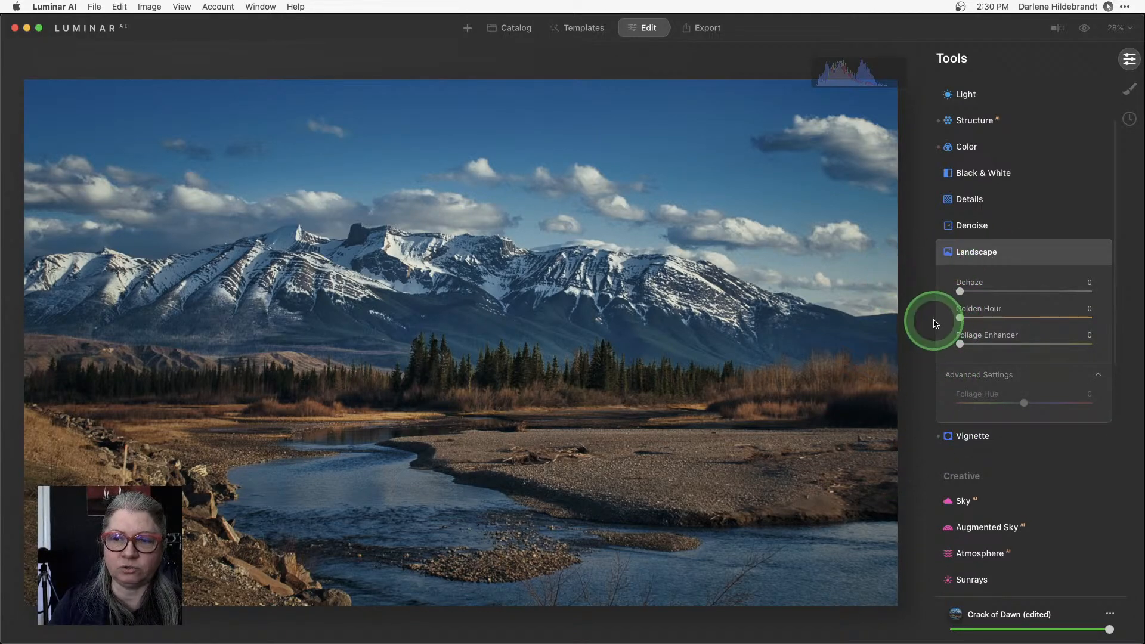
Try a strong Golden Hour effect of 67 on the photo
left_click_drag(960, 291, 855, 295)
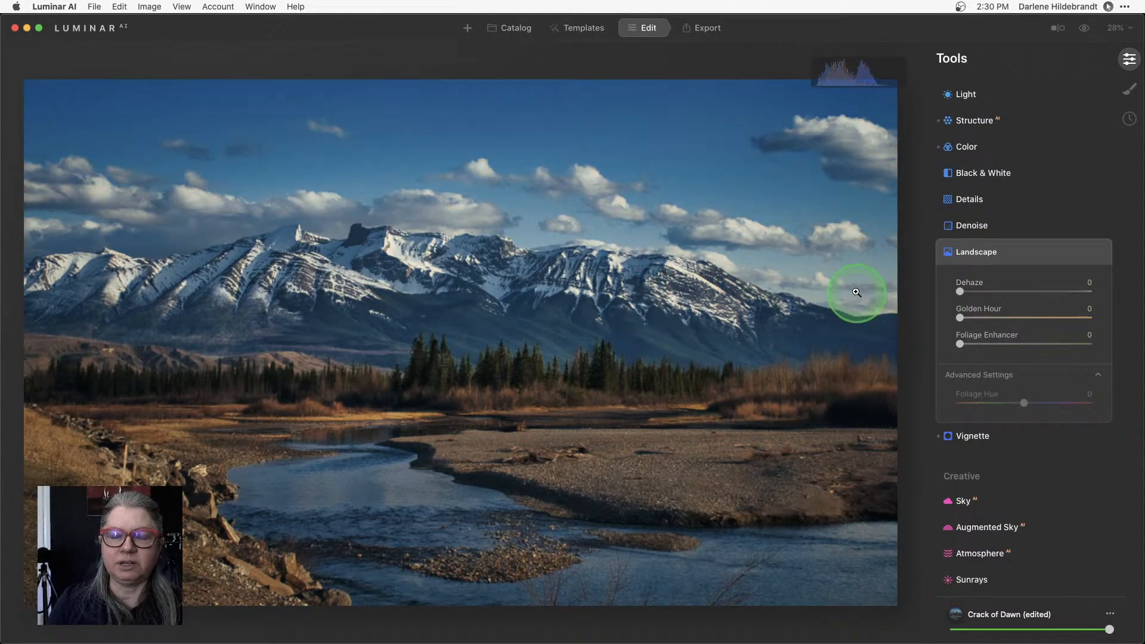
left_click(960, 318)
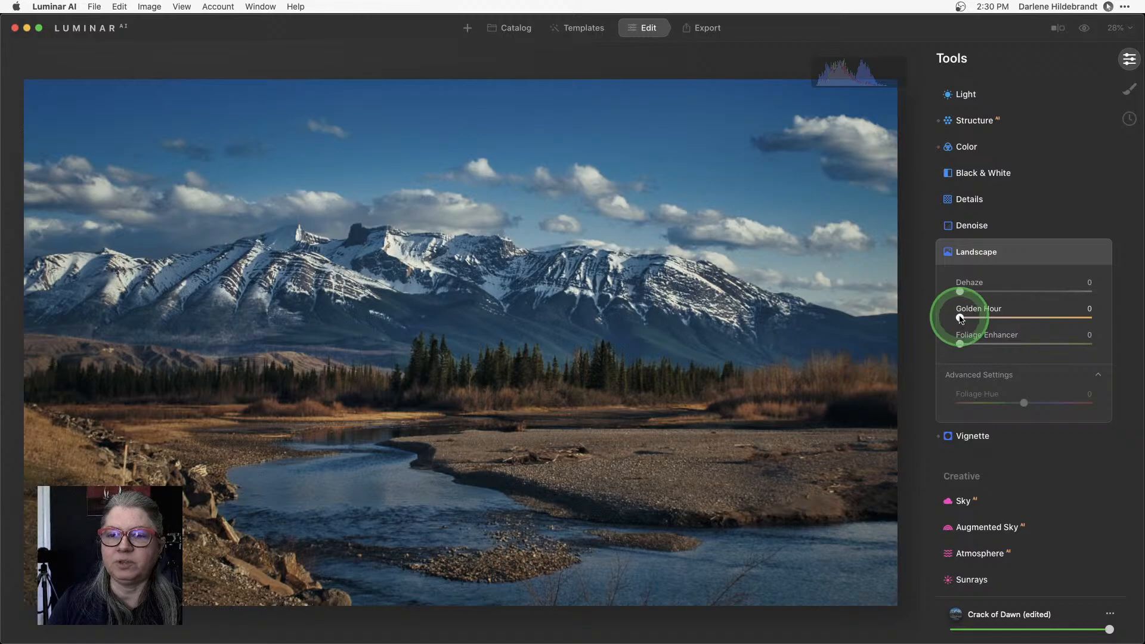
left_click_drag(961, 319, 1050, 319)
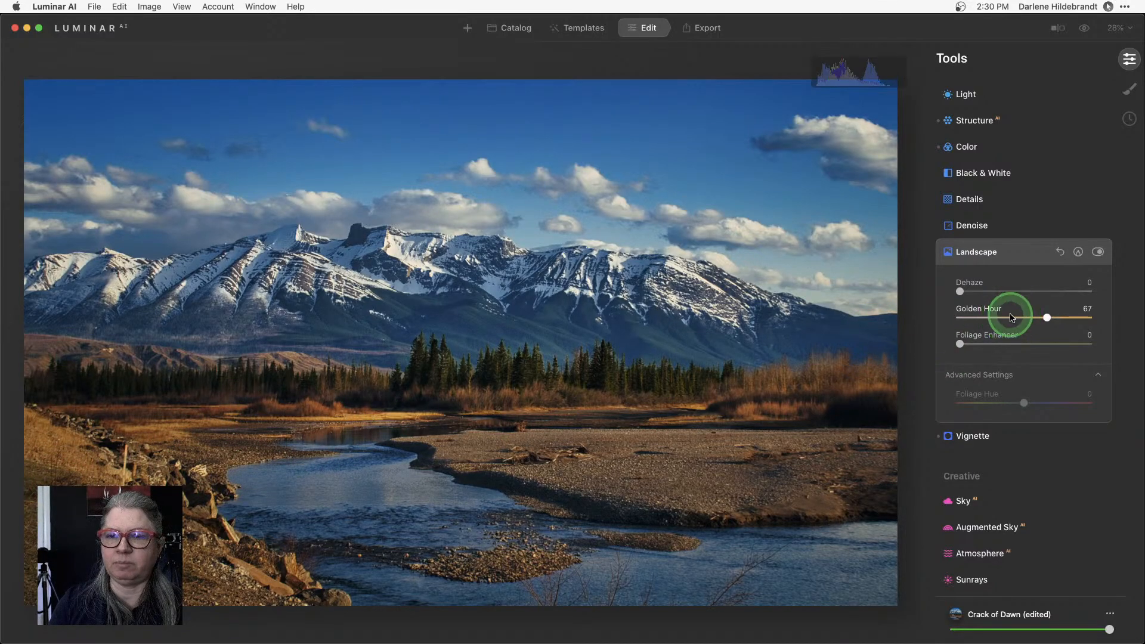
Set Foliage Enhancer to 48, Foliage Hue to -48 and Golden Hour to 8, and close the Landscape tool
left_click_drag(1012, 317, 1060, 345)
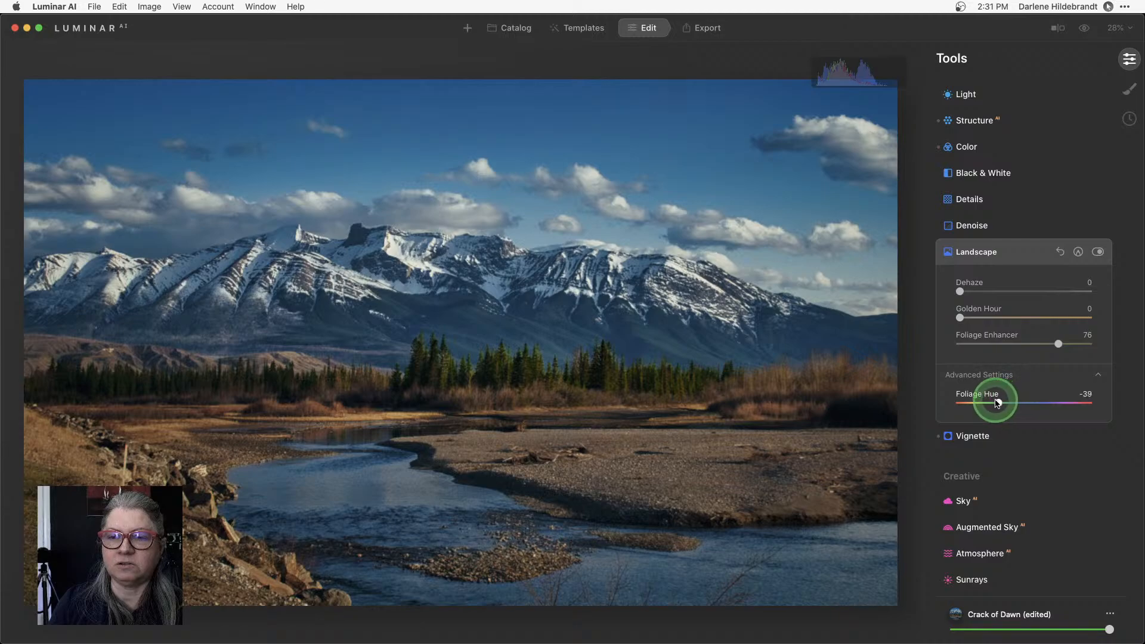
left_click_drag(996, 403, 993, 403)
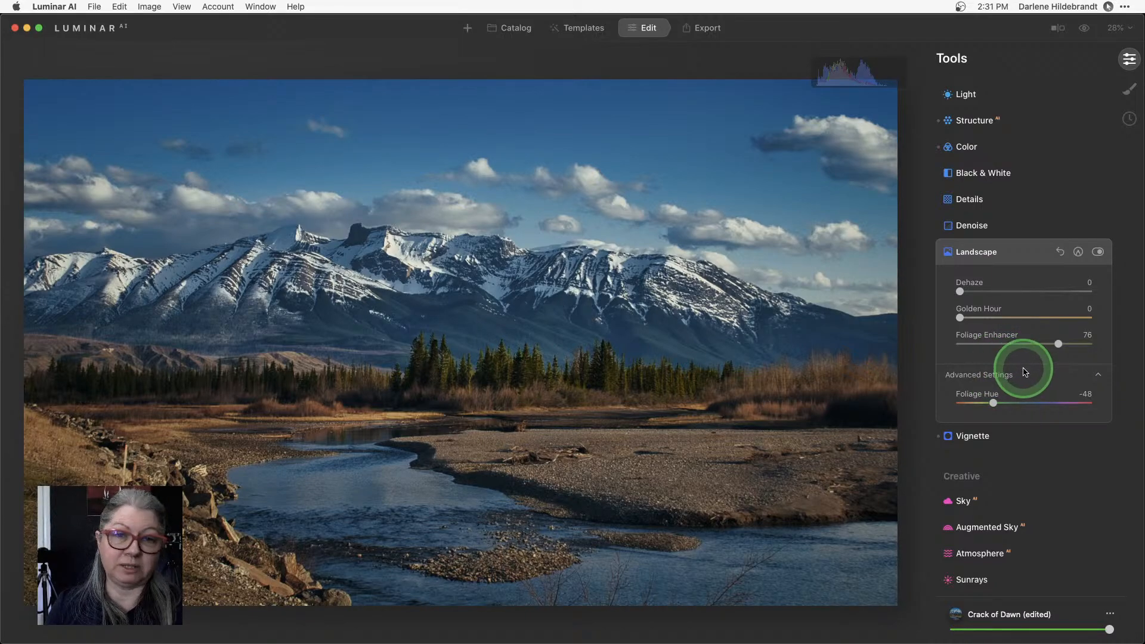
left_click_drag(1054, 347, 1022, 344)
left_click_drag(965, 320, 976, 320)
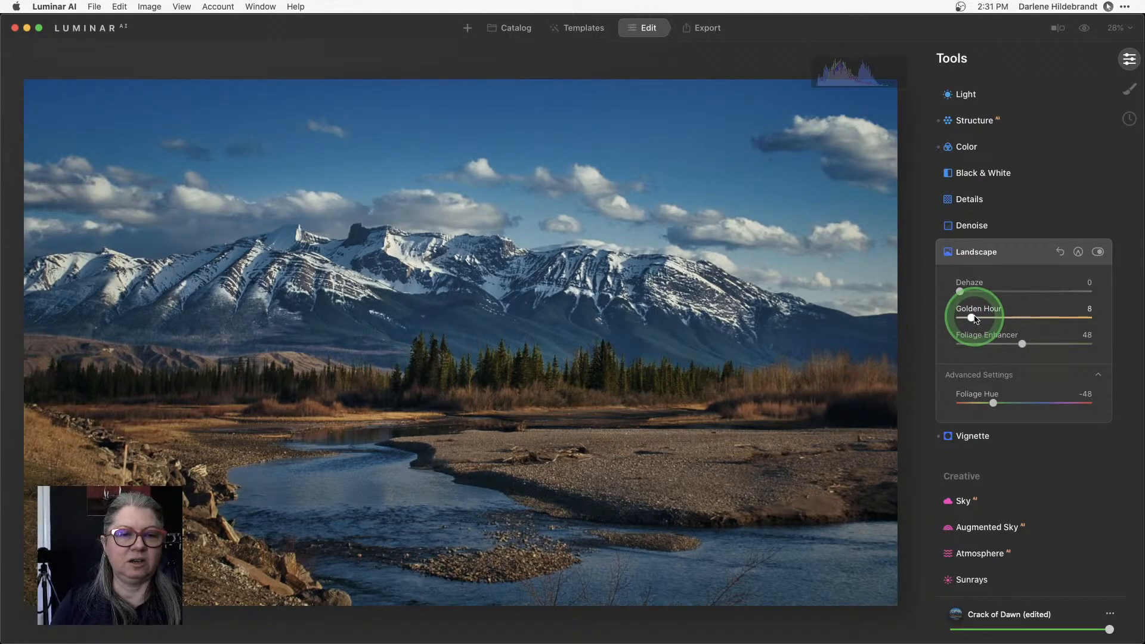
left_click(1015, 252)
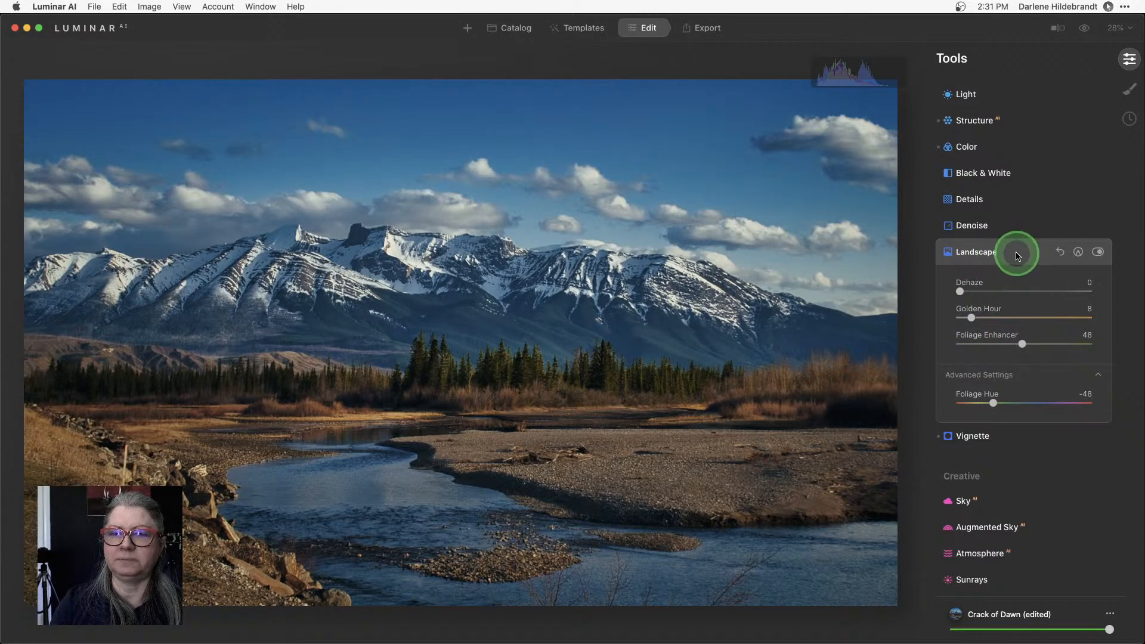
Try the Mystical effect at amounts of 81 and 21, look at its Colorize options, and reset and close the tool
scroll(1018, 256, "down", 5)
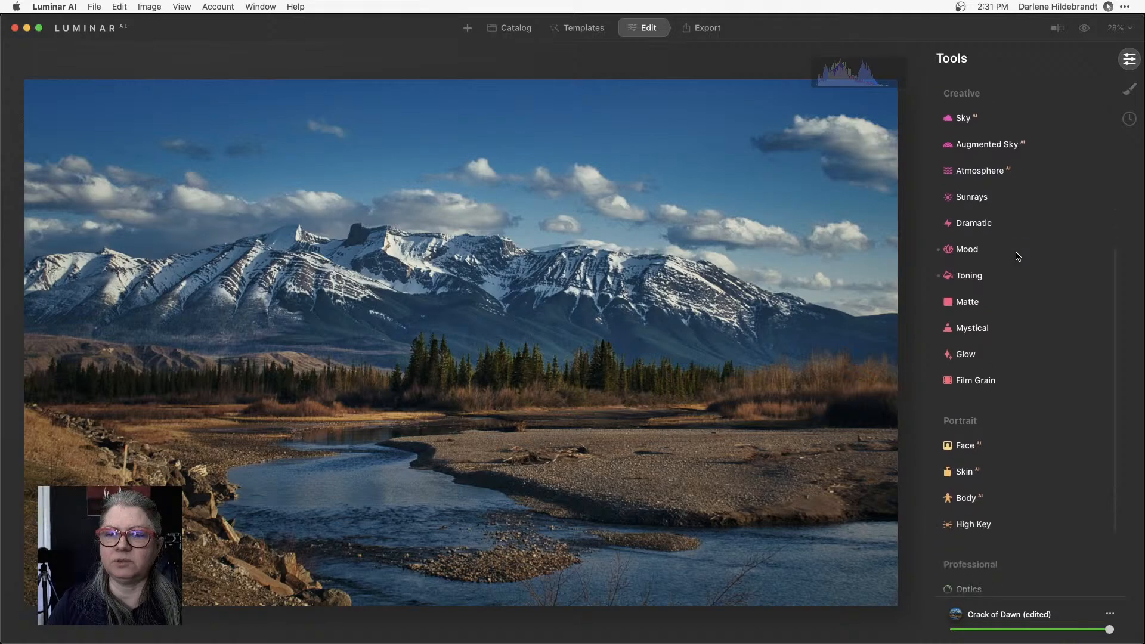
left_click(976, 293)
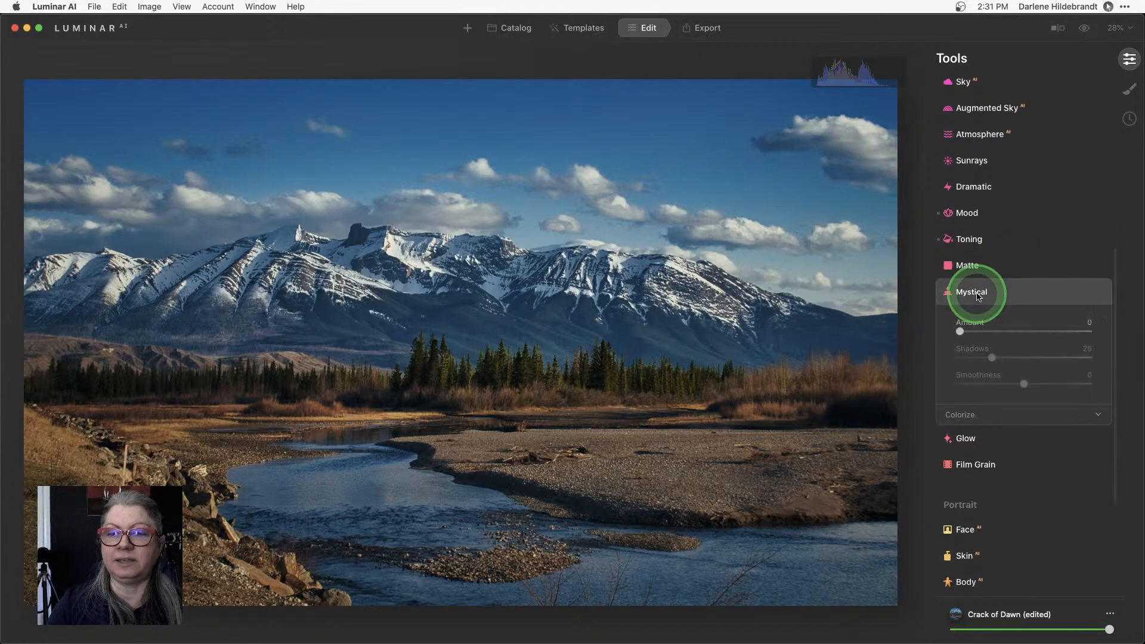
scroll(978, 297, "up", 2)
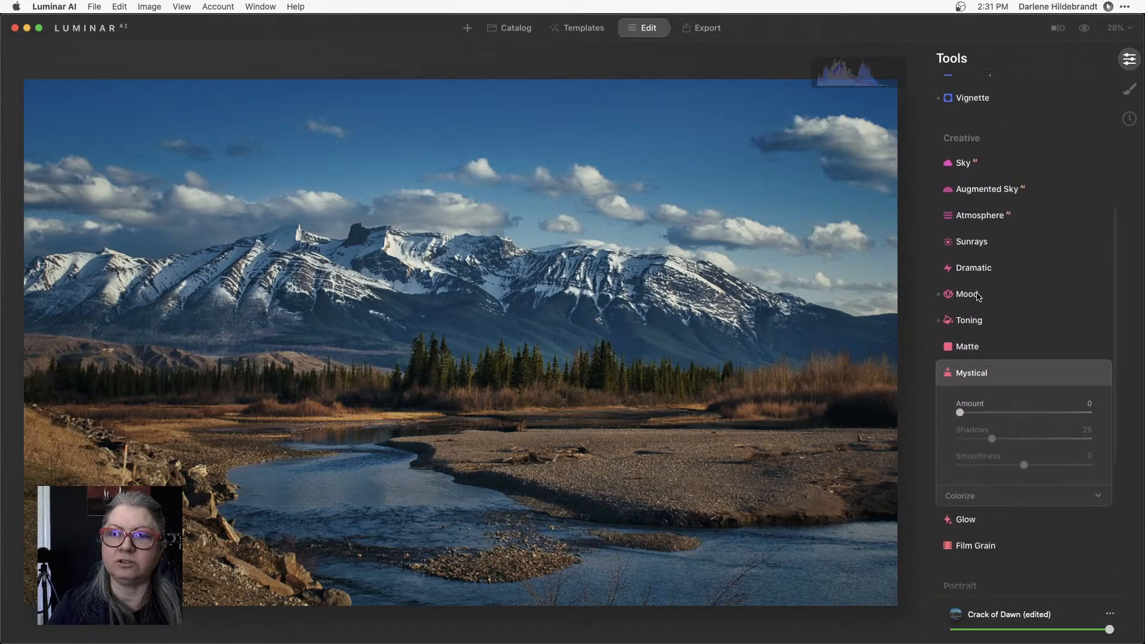
scroll(978, 297, "down", 2)
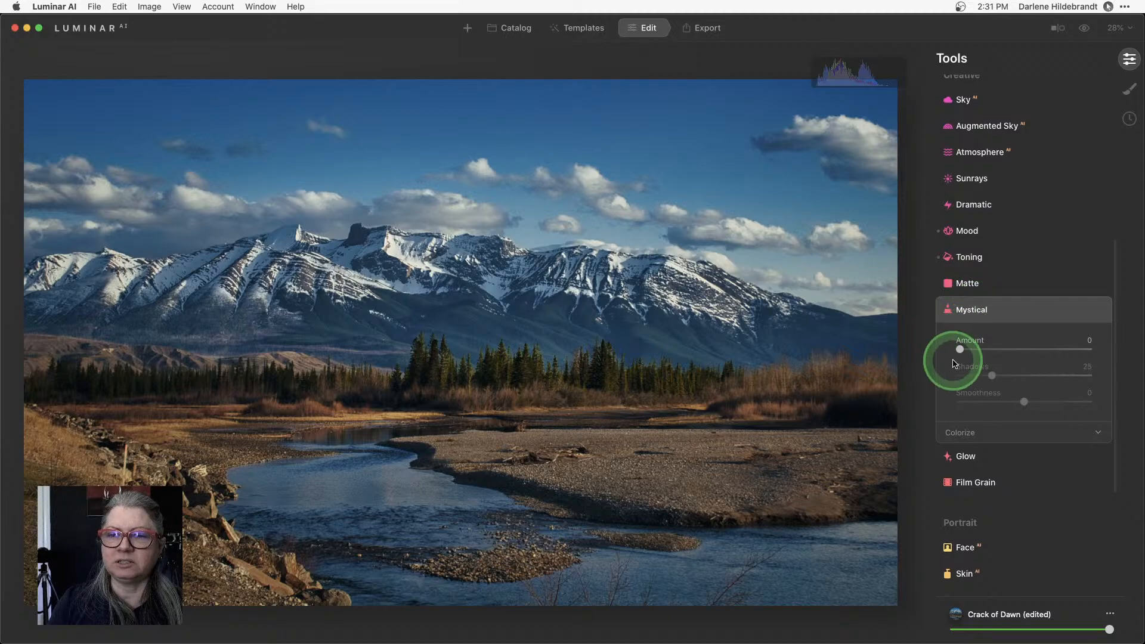
left_click_drag(1050, 352, 1068, 351)
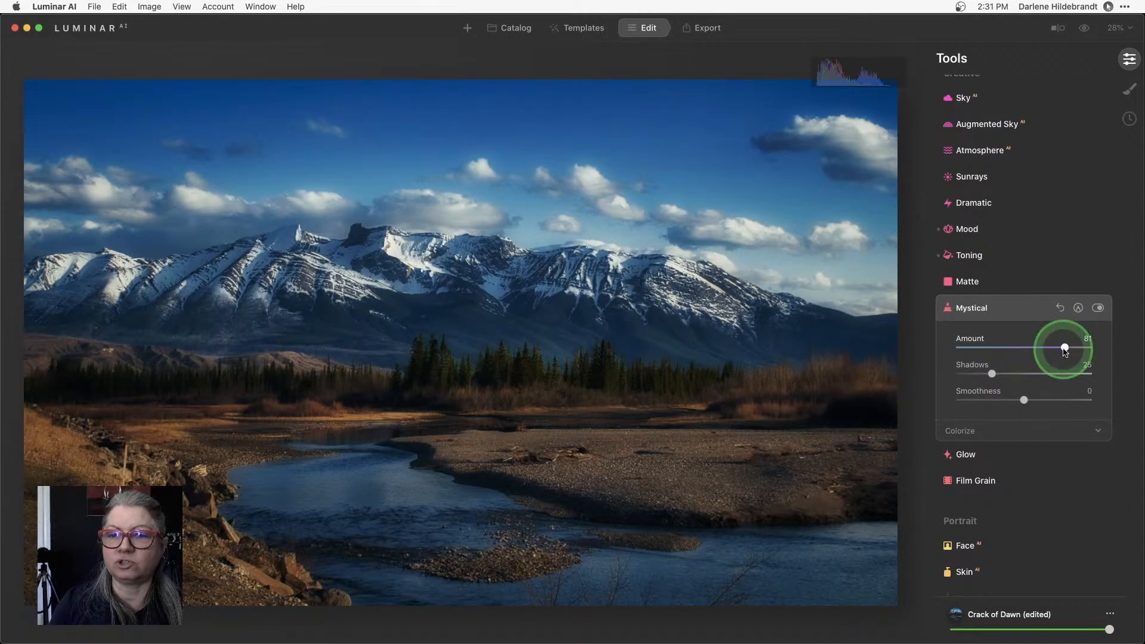
left_click_drag(1064, 348, 982, 350)
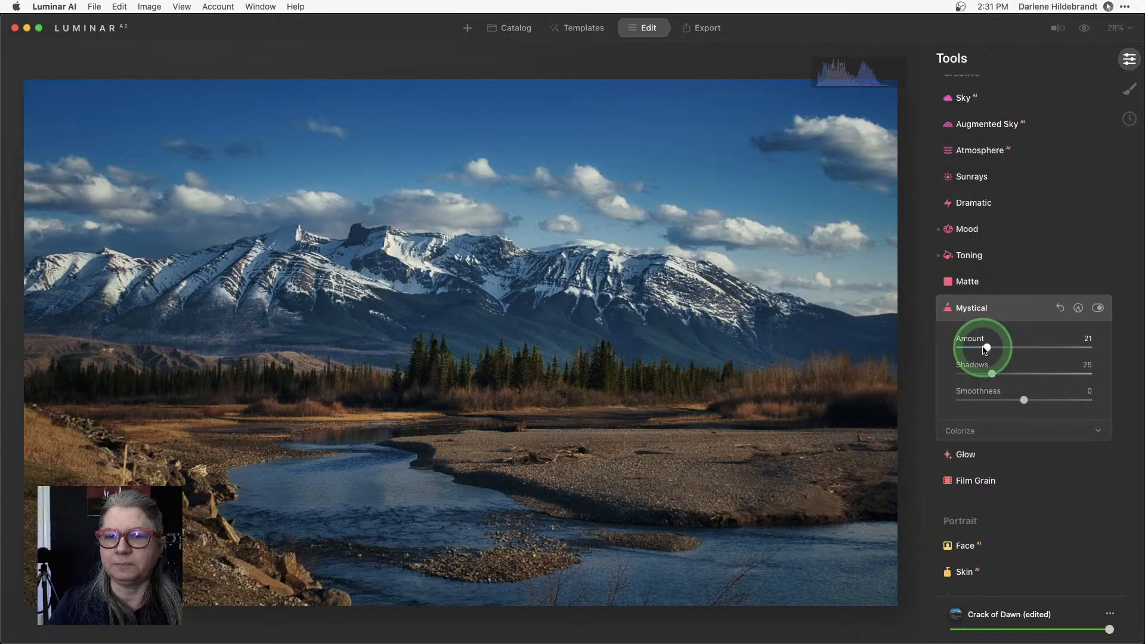
left_click(962, 429)
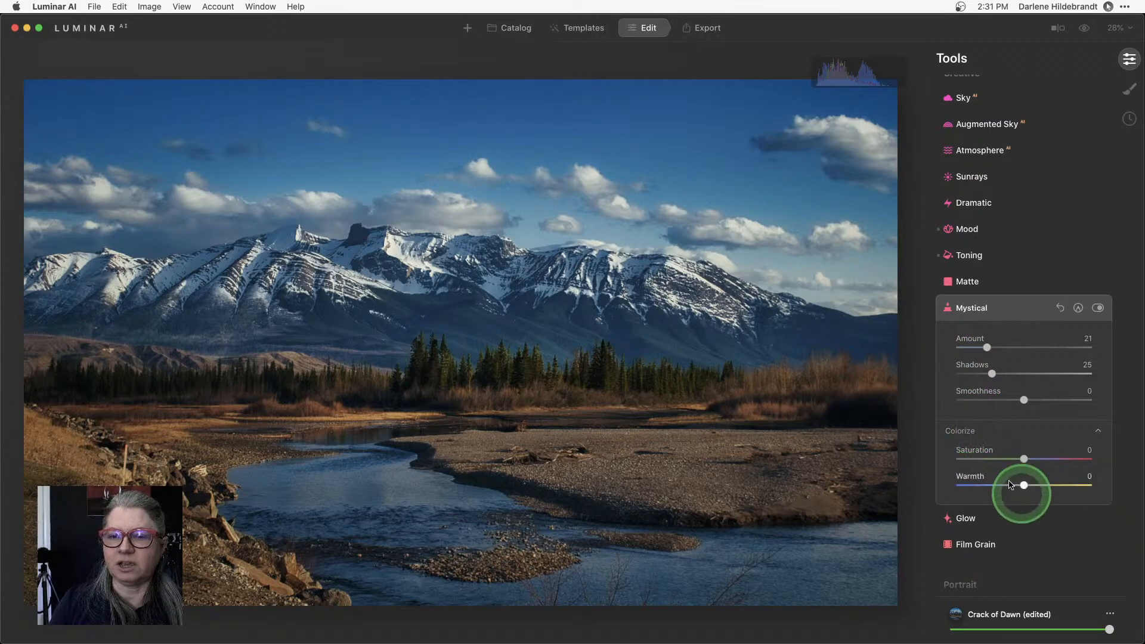
left_click(1060, 307)
left_click(1003, 310)
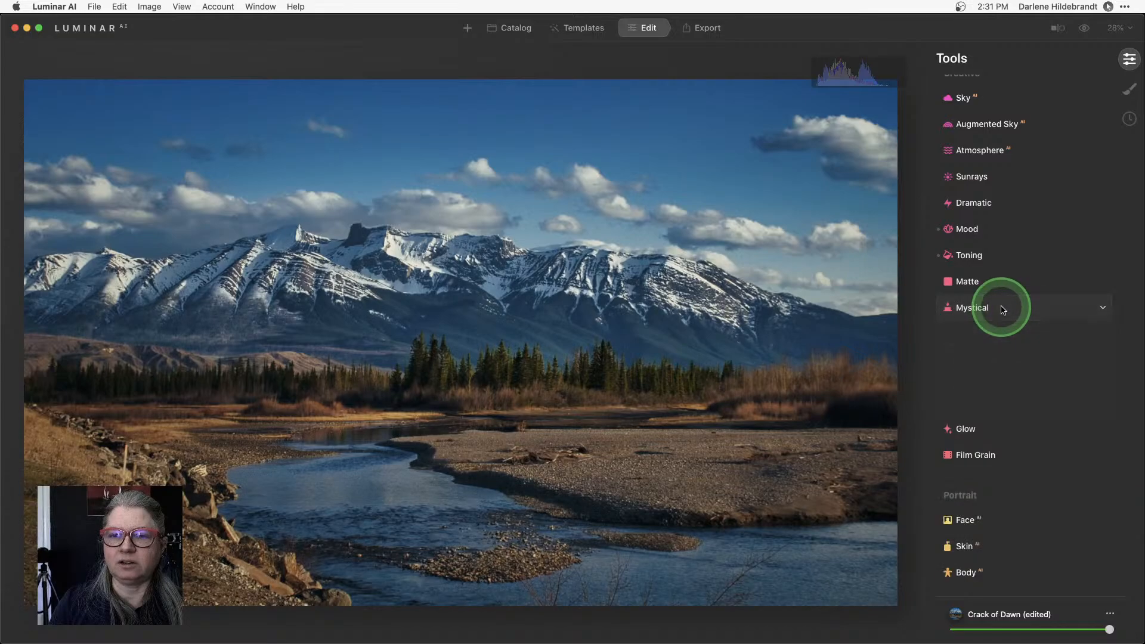
Open the Glow tool, choose the Orton Effect type and expand its advanced settings
left_click(965, 335)
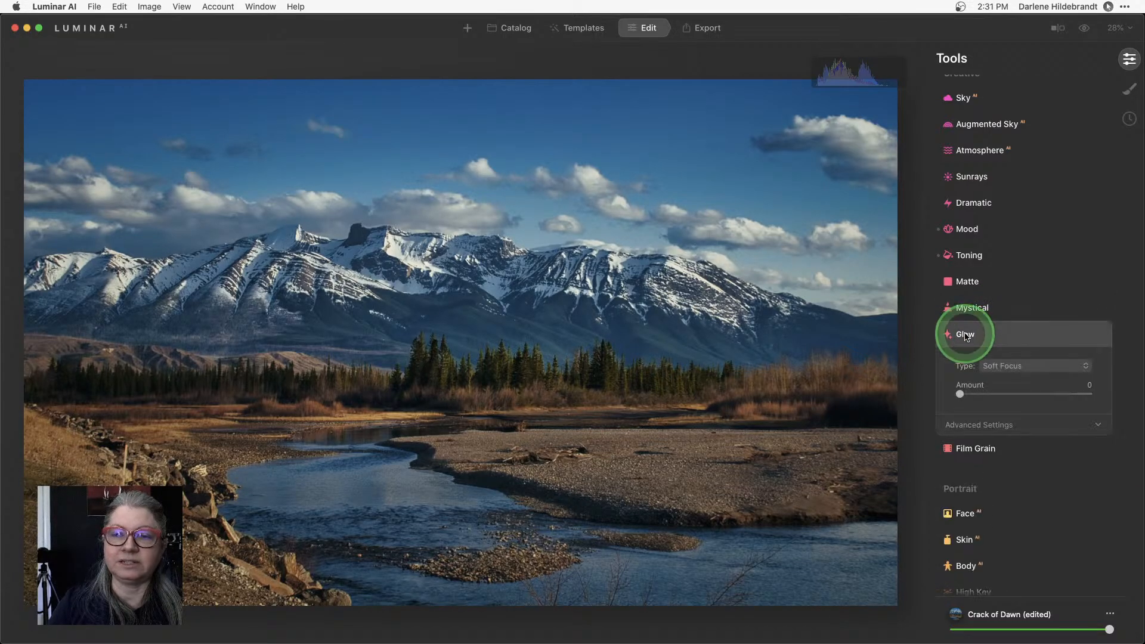
left_click(1003, 366)
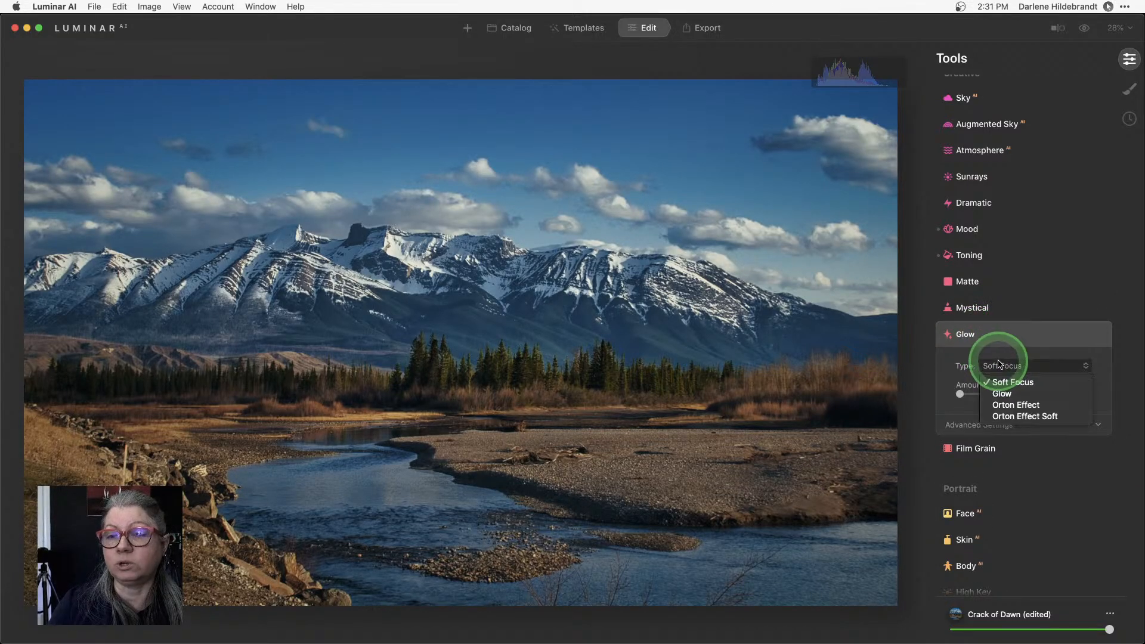
left_click(1008, 406)
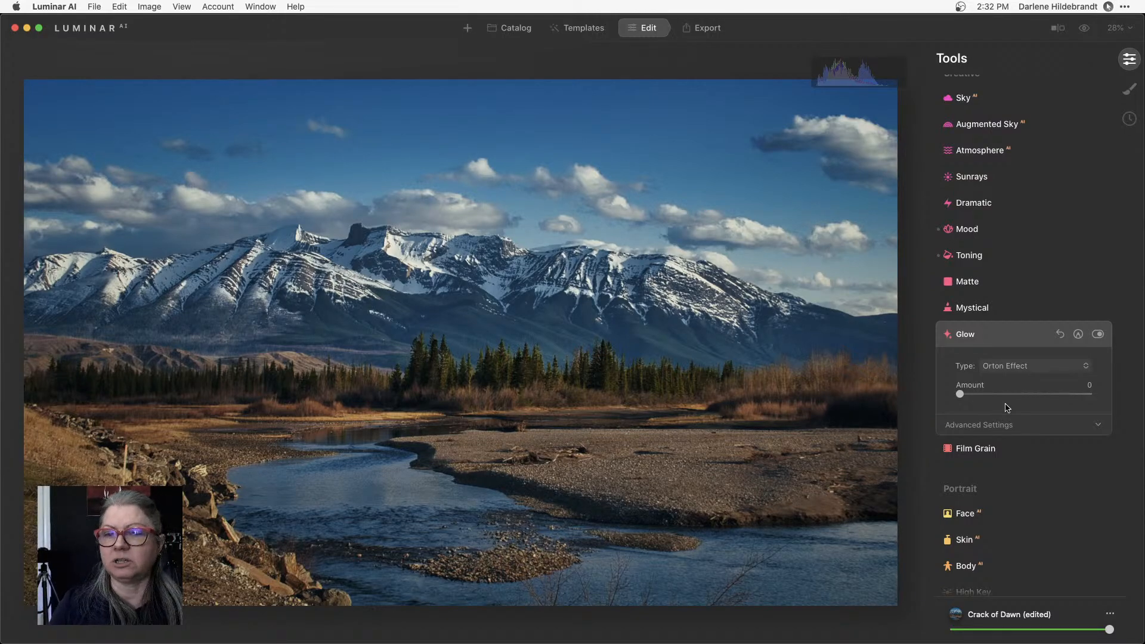
left_click(981, 424)
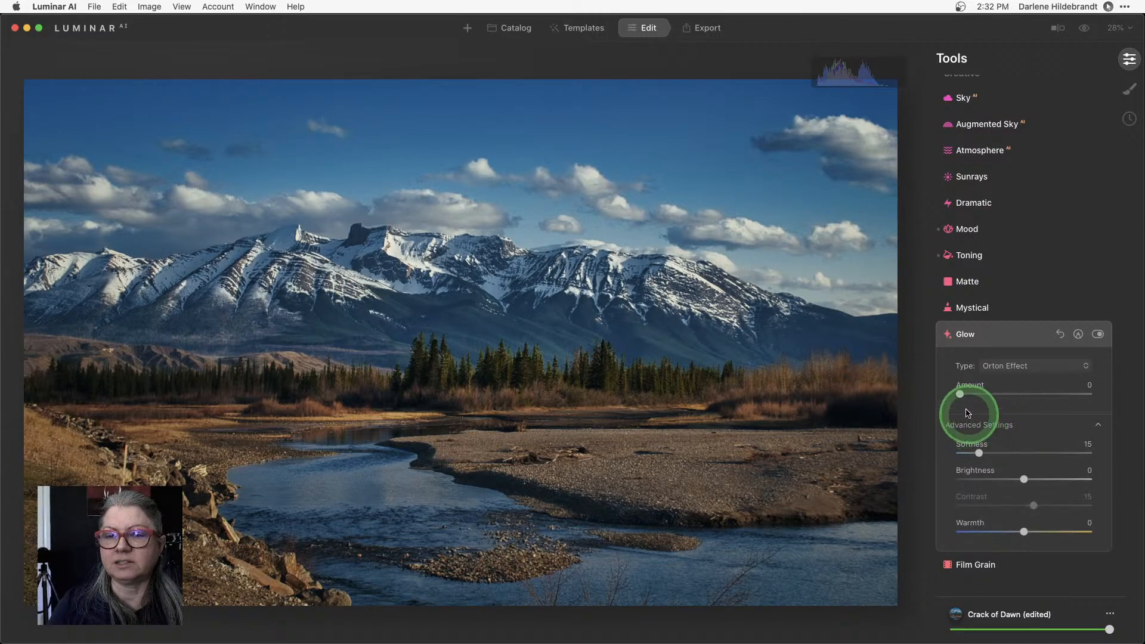
Set the Orton Effect glow to an Amount of 17 with Brightness at -52
left_click(961, 393)
left_click_drag(962, 394, 1012, 394)
left_click(1008, 452)
left_click_drag(1024, 479, 989, 479)
left_click_drag(1013, 394, 982, 393)
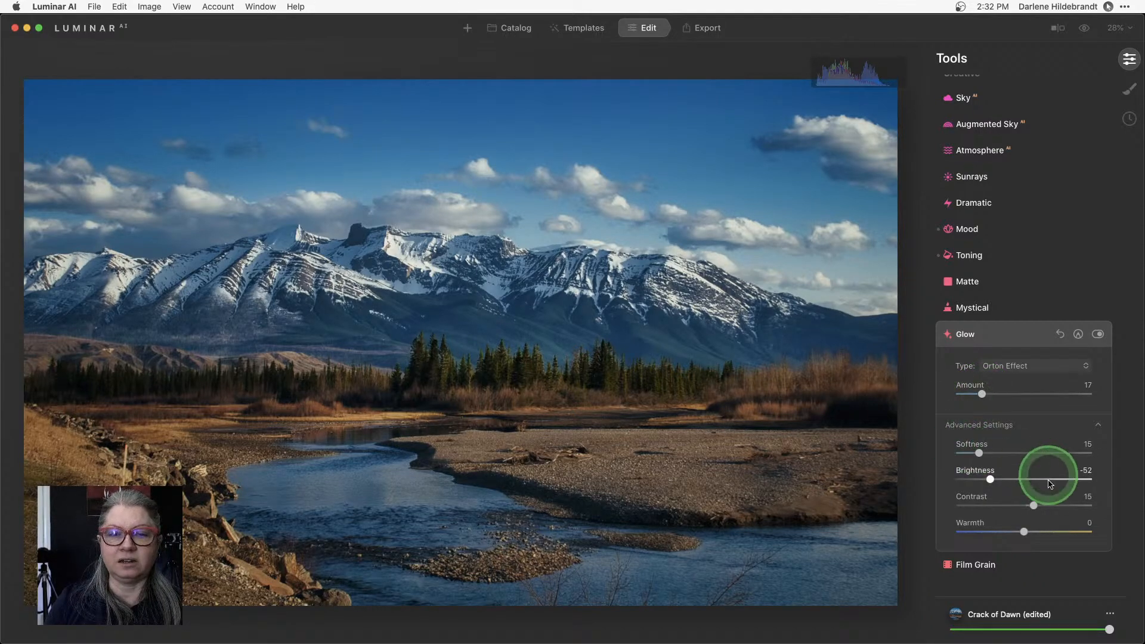
Erase the glow from the mountains, tree line and central riverbed on a paint mask, using radius 148 and opacity 66
left_click(1078, 334)
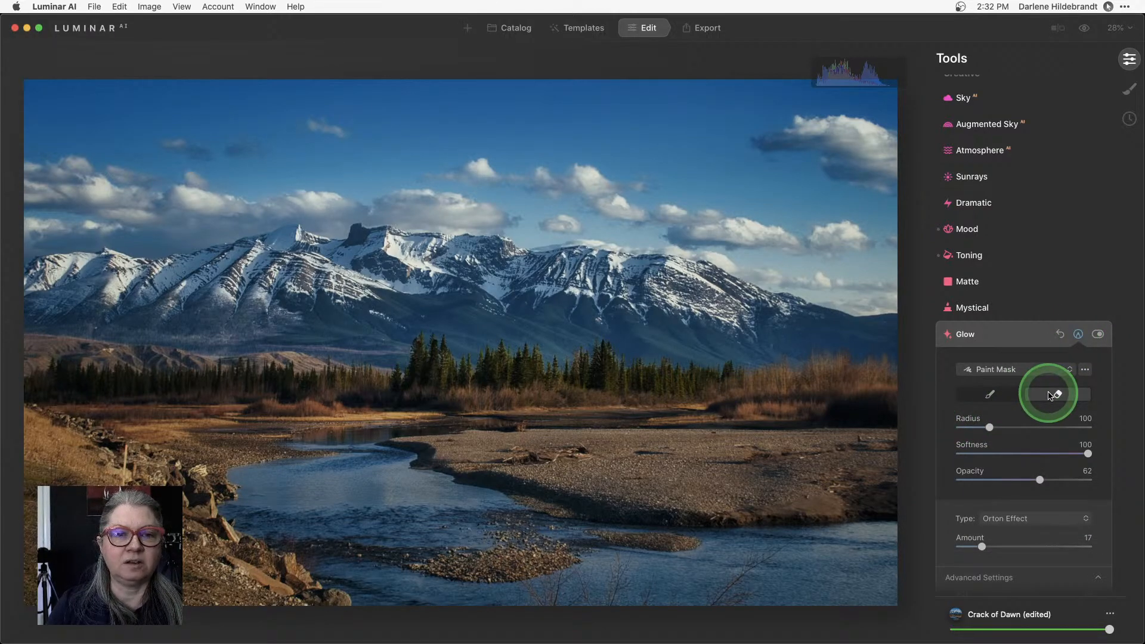
left_click(1055, 394)
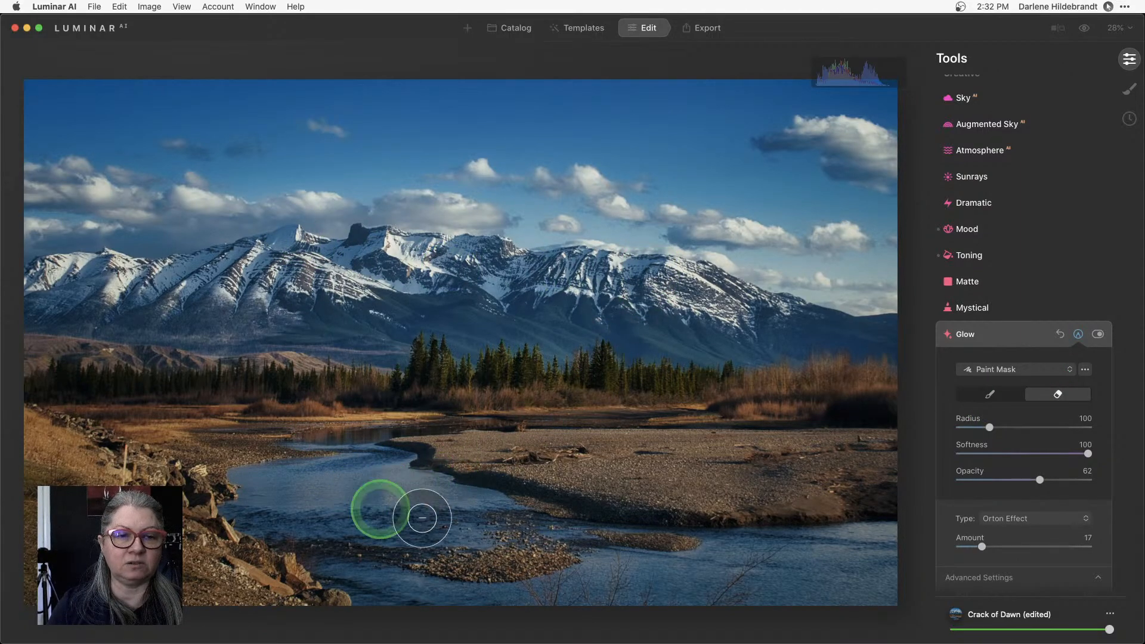
left_click_drag(1022, 479, 1044, 479)
mouse_move(157, 267)
left_mouse_down()
mouse_move(192, 291)
mouse_move(112, 295)
mouse_move(87, 284)
left_mouse_up()
key("bracketright")
key("bracketright")
key("bracketright")
mouse_move(206, 345)
left_mouse_down()
mouse_move(166, 356)
mouse_move(299, 364)
mouse_move(18, 326)
mouse_move(317, 306)
mouse_move(447, 281)
mouse_move(601, 366)
mouse_move(493, 285)
mouse_move(578, 346)
mouse_move(864, 350)
mouse_move(877, 365)
mouse_move(315, 343)
mouse_move(56, 371)
left_mouse_up()
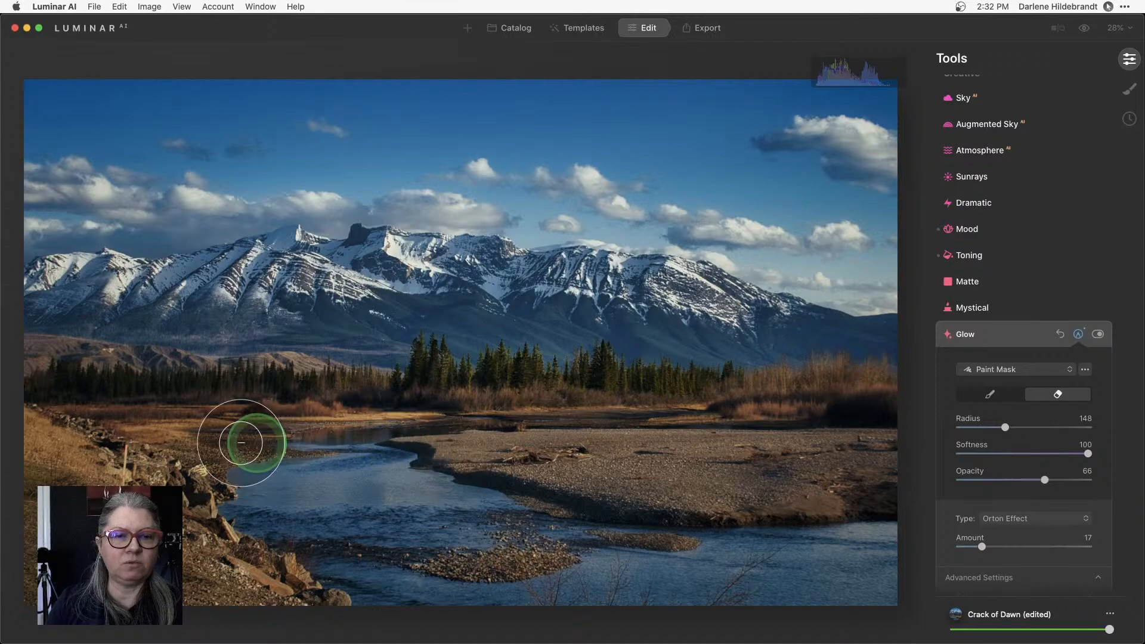
mouse_move(536, 460)
left_mouse_down()
mouse_move(608, 462)
mouse_move(623, 481)
mouse_move(349, 438)
mouse_move(450, 506)
mouse_move(410, 524)
mouse_move(295, 434)
left_mouse_up()
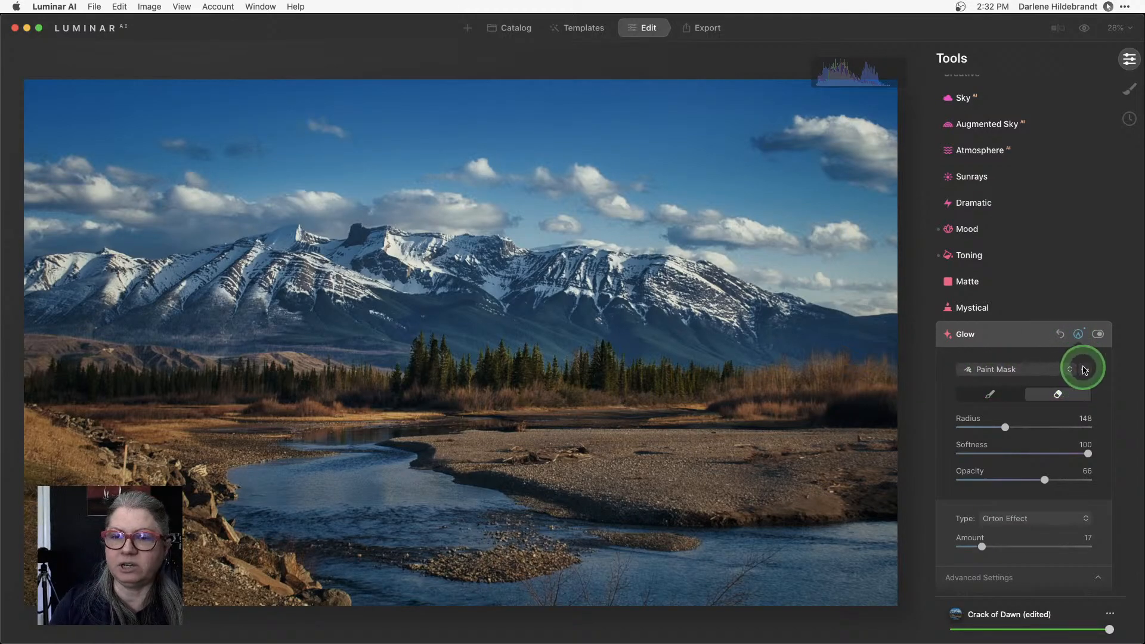
Copy the Glow tool's paint mask and close the tool
left_click(1085, 370)
left_click(1022, 423)
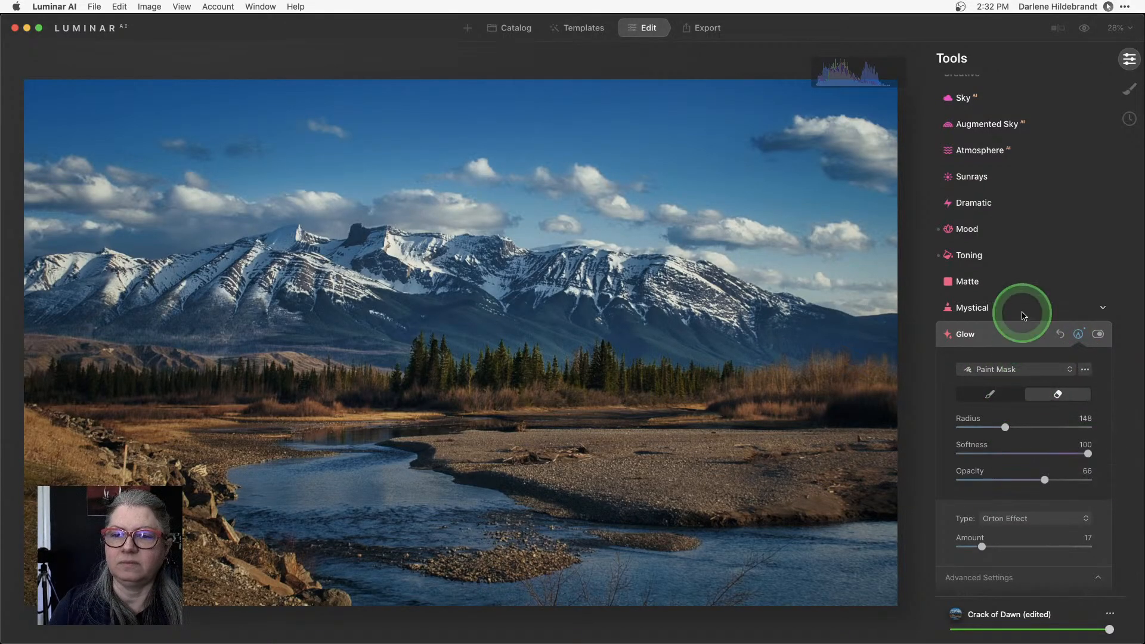
left_click(1005, 338)
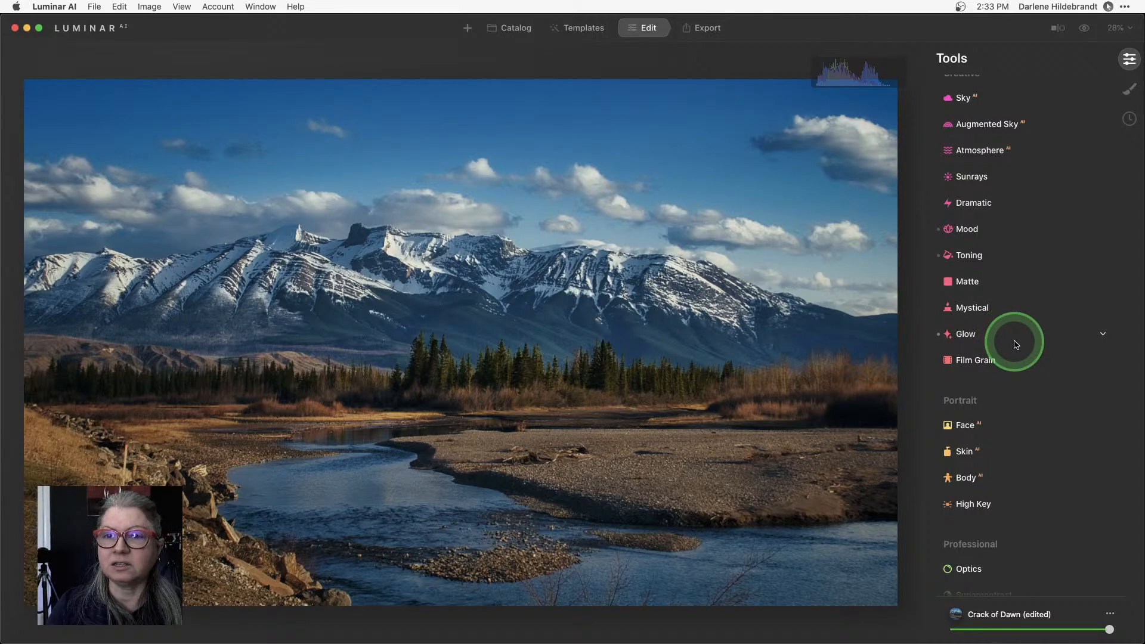
In the Details tool, set Sharpen to 21, Small Details to 3, Medium to 20, Large to 8 and Sharpening Masking to 43
scroll(1016, 345, "up", 5)
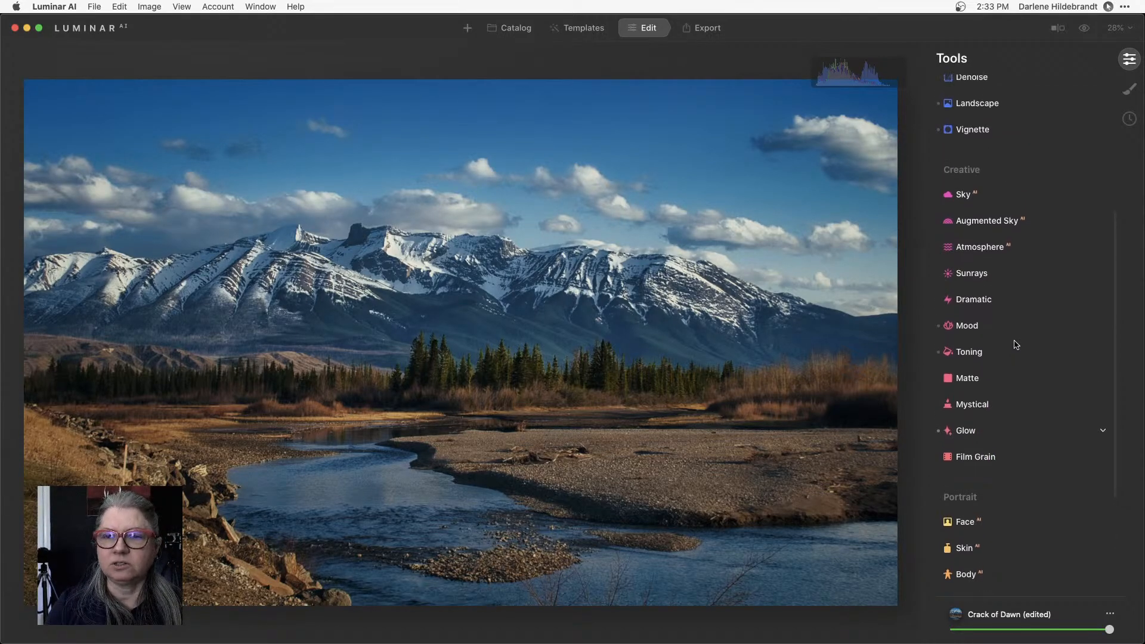
scroll(1016, 345, "up", 3)
left_click(983, 257)
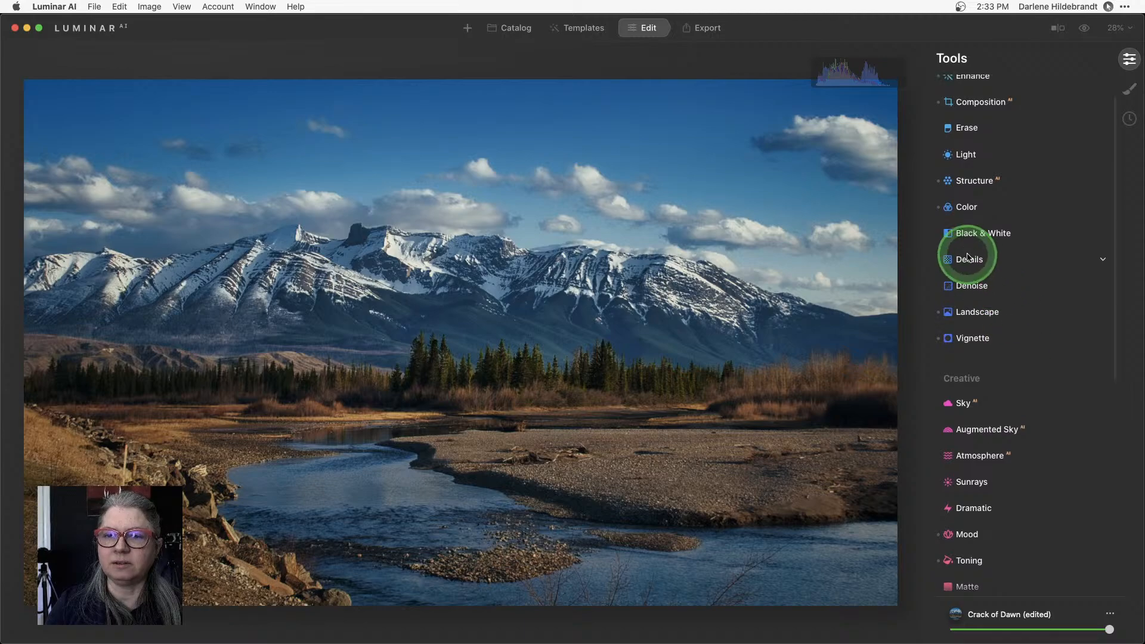
left_click_drag(961, 392, 985, 393)
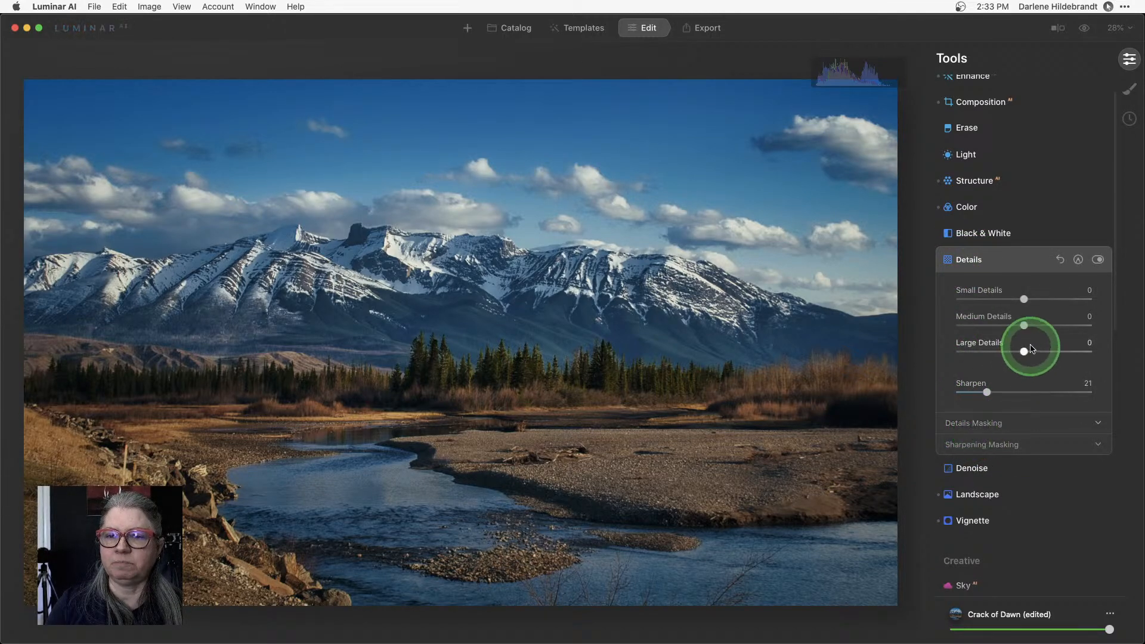
left_click_drag(1024, 325, 1032, 352)
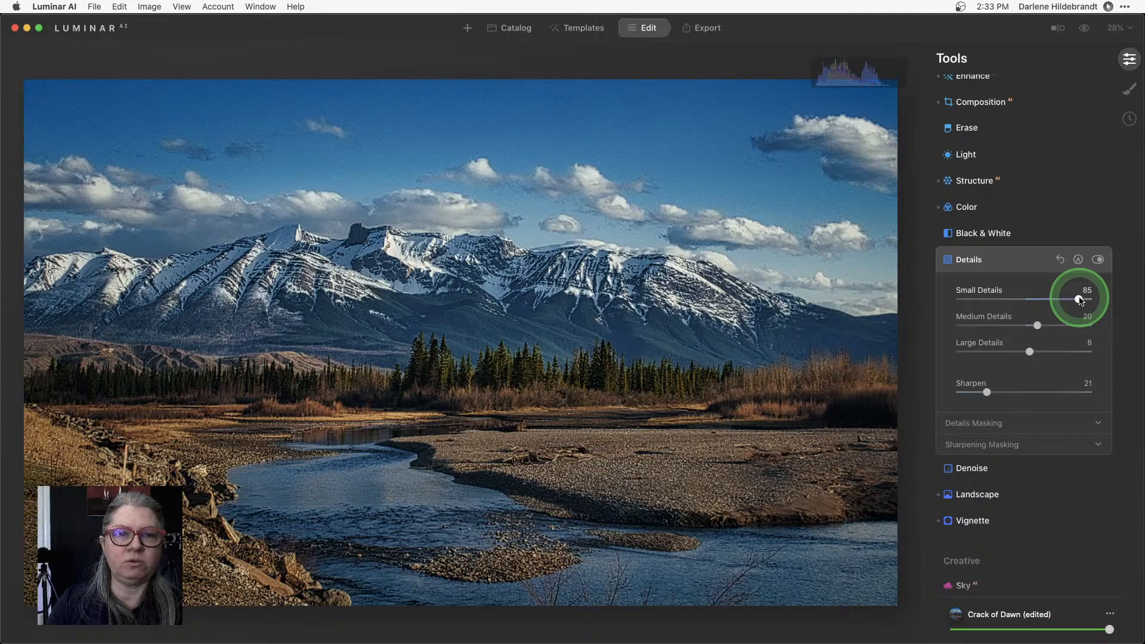
left_click_drag(1079, 299, 1026, 299)
left_click(955, 433)
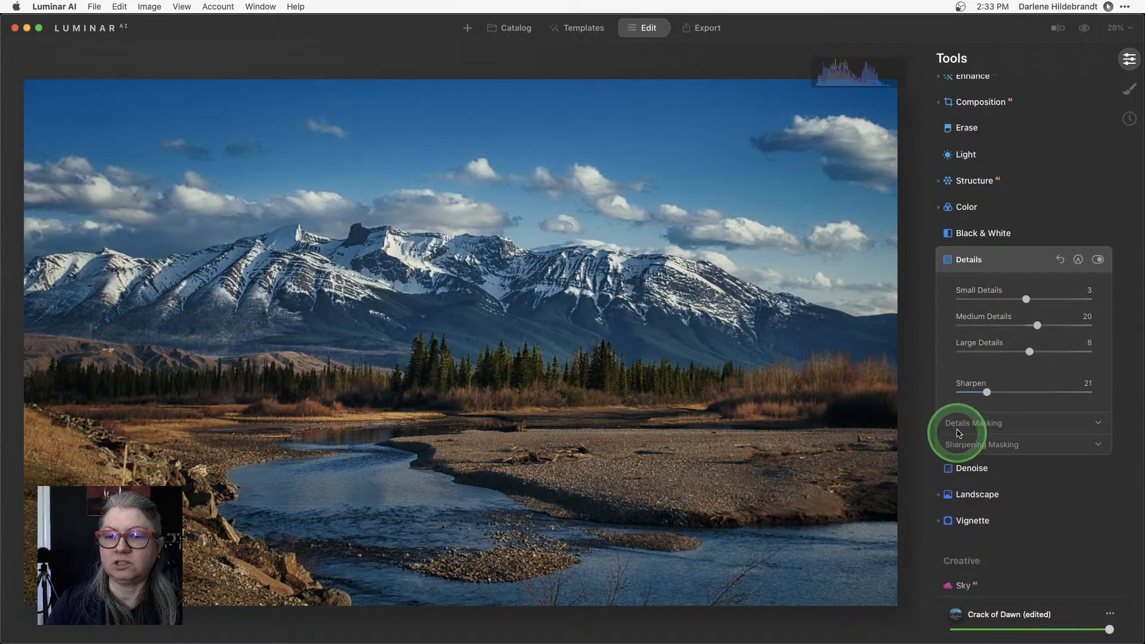
left_click_drag(1003, 498, 1015, 500)
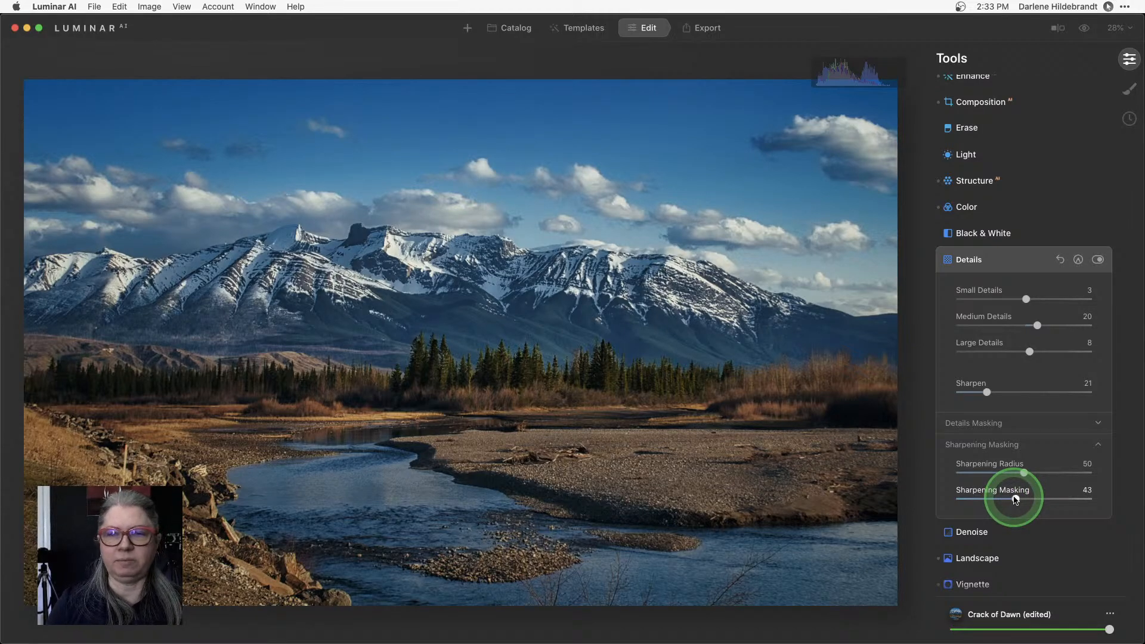
Paste the copied mask into the Details tool, show its overlay and invert the mask
left_click(1078, 260)
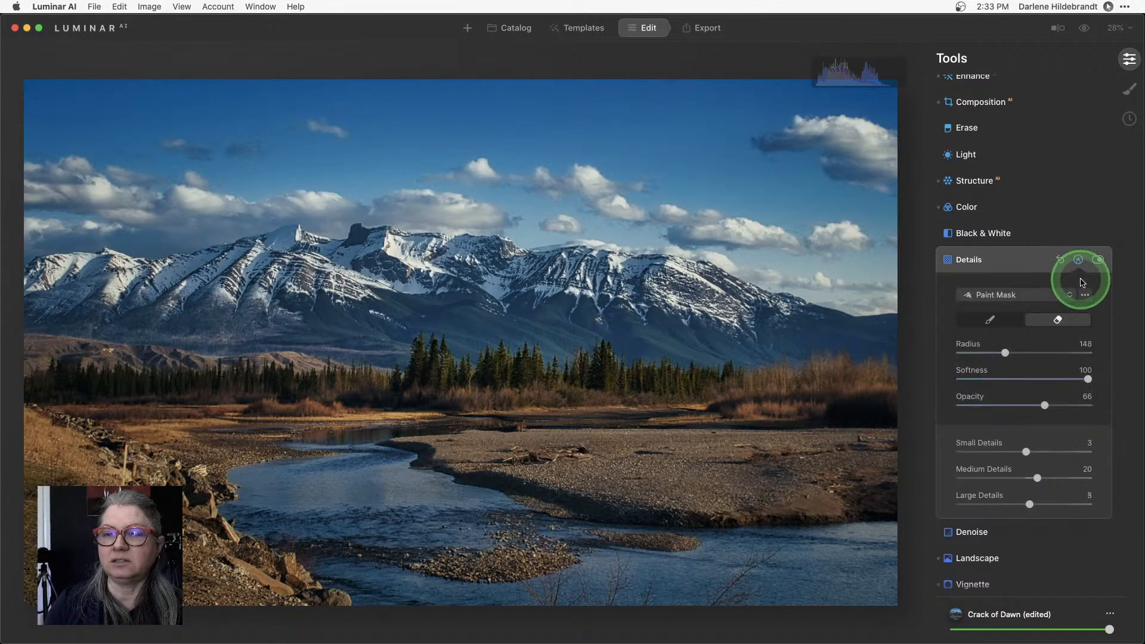
left_click(1085, 294)
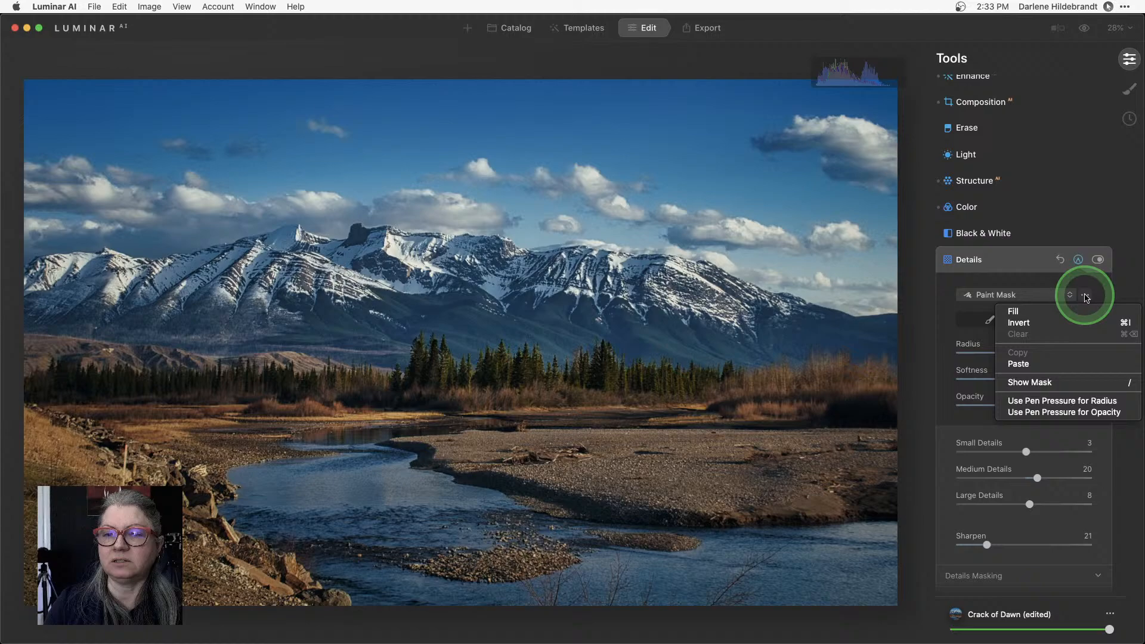
left_click(1018, 365)
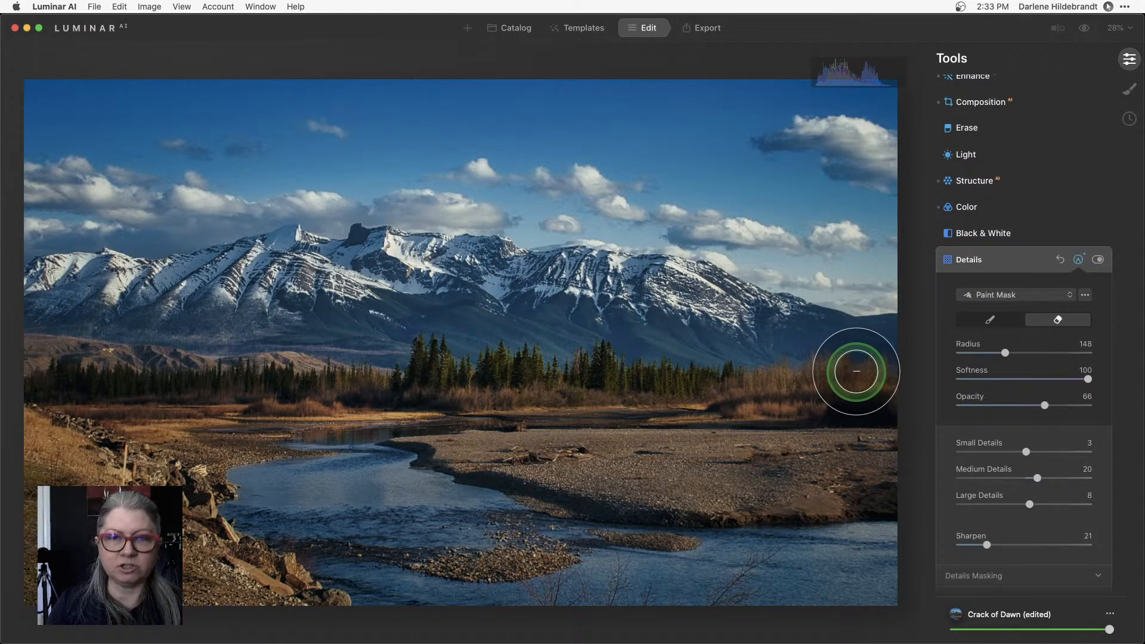
key("slash")
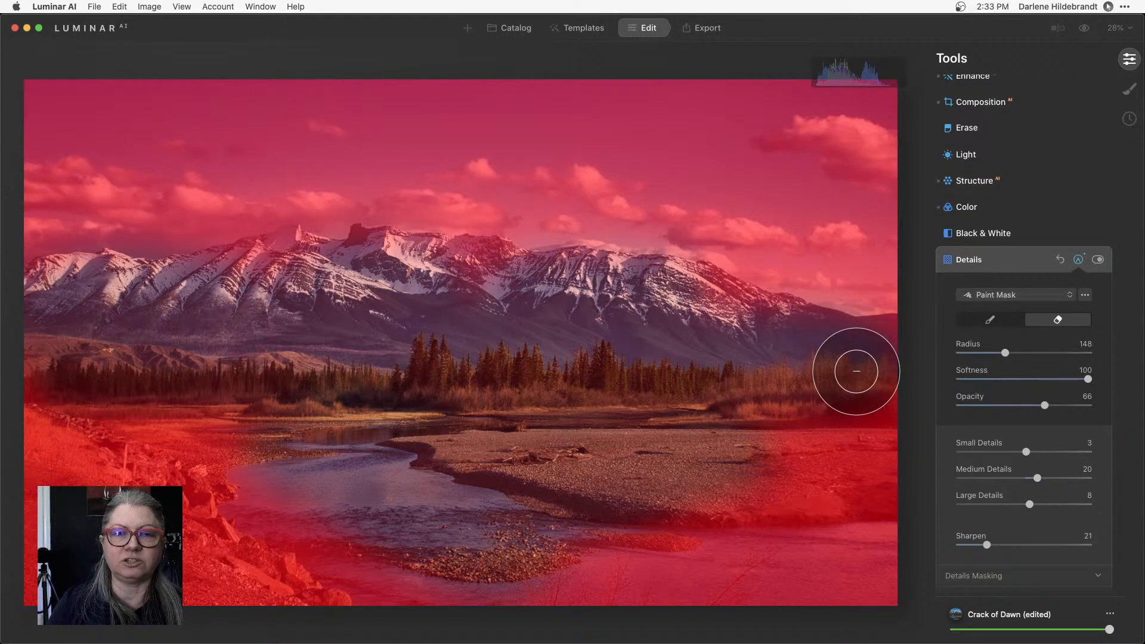
left_click(1085, 296)
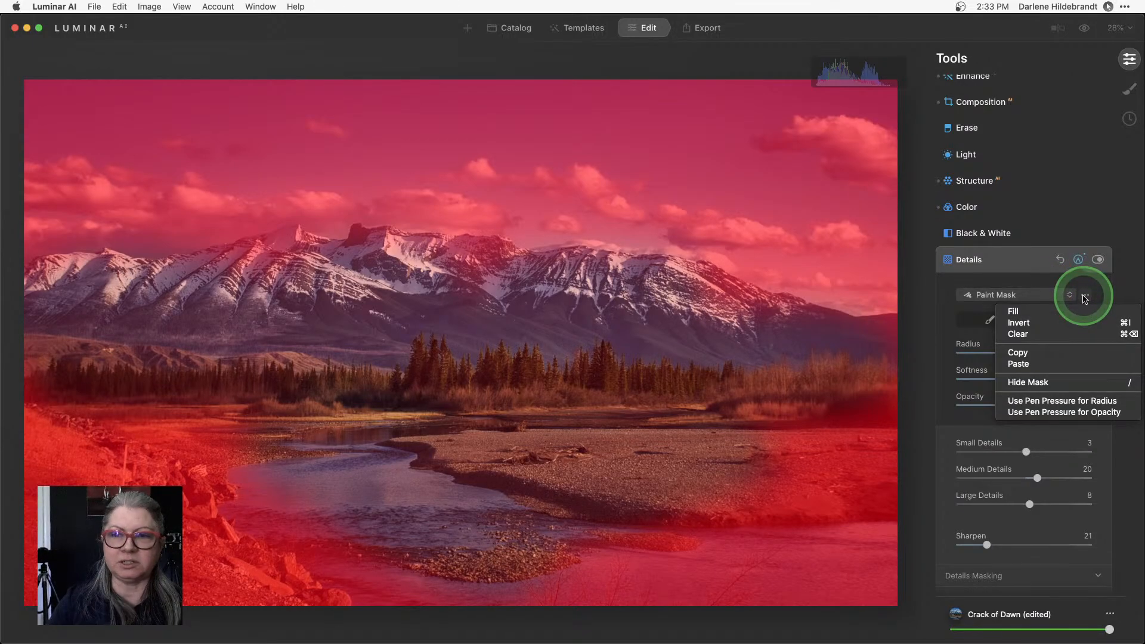
left_click(1029, 322)
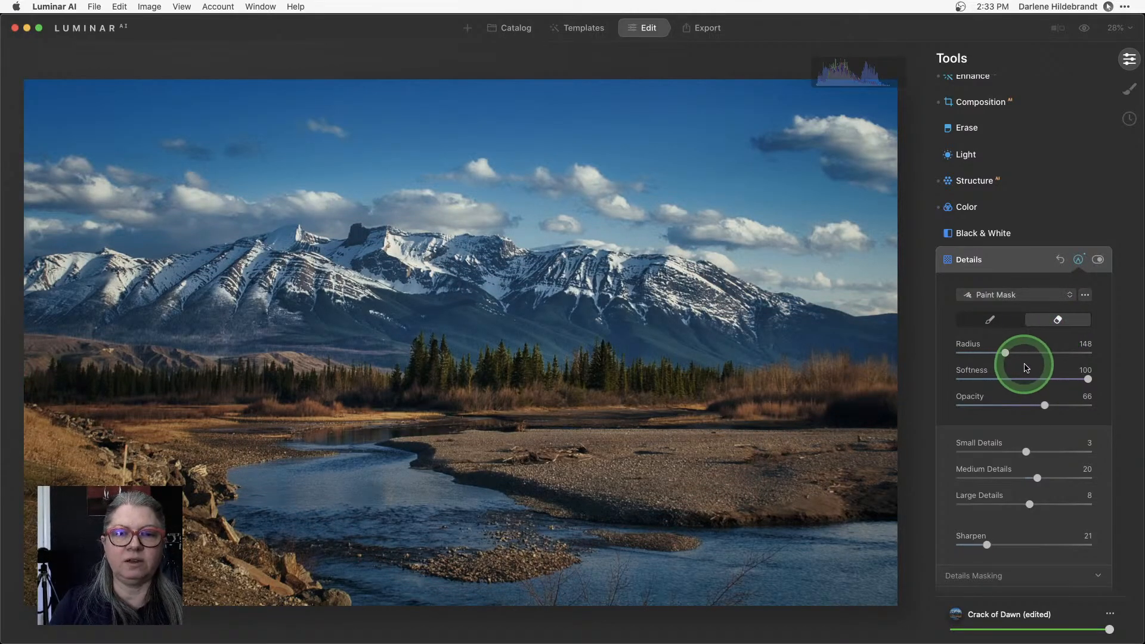
Test strong detail amounts, set Small Details to 4, Medium to 18 and Large to 13, and close the Details tool
left_click(1073, 451)
left_click(1068, 478)
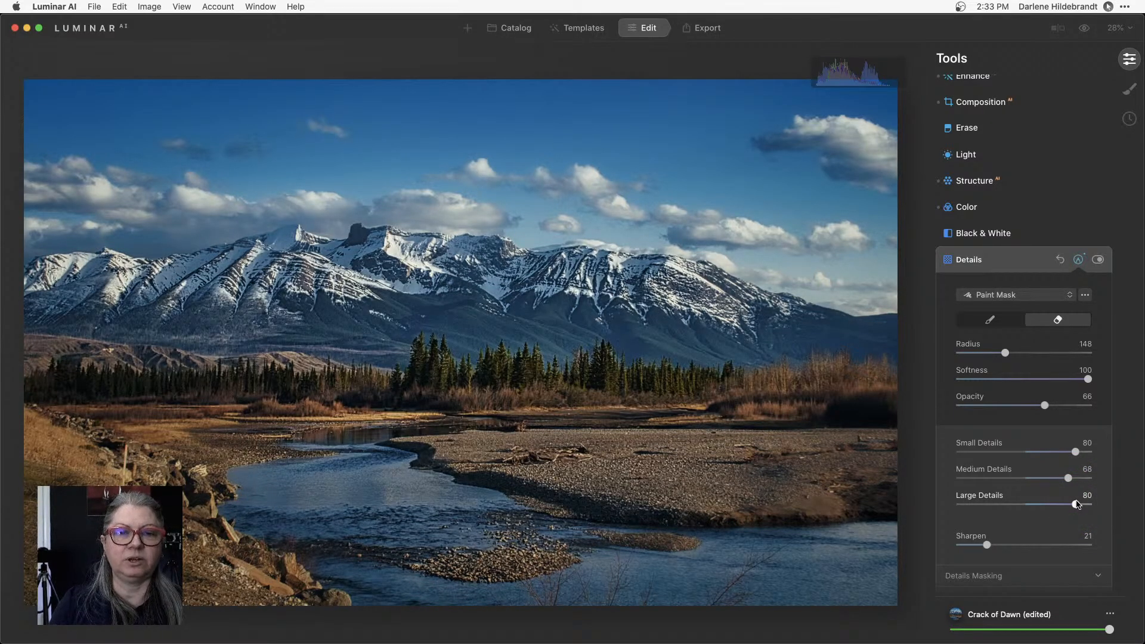
left_click_drag(1077, 504, 1035, 479)
left_click(1034, 479)
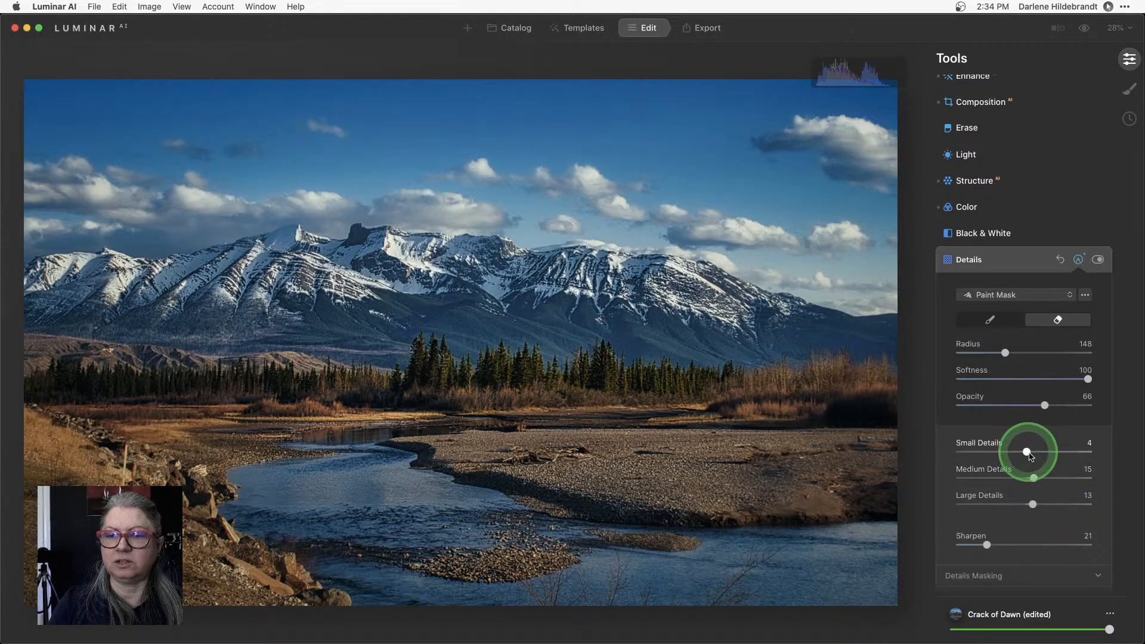
left_click(1036, 477)
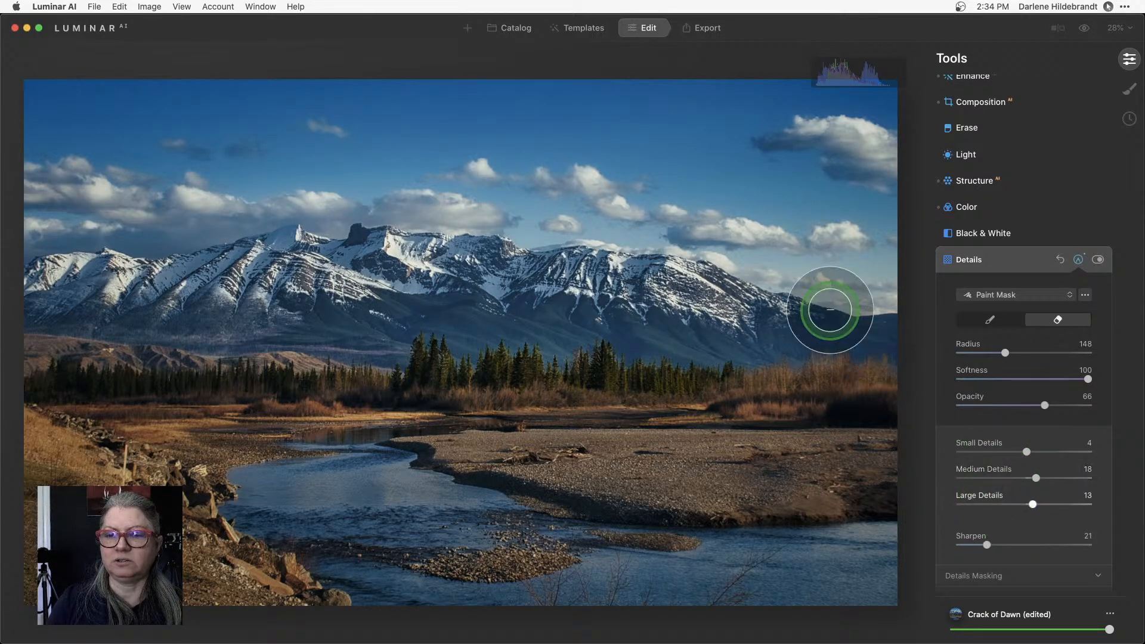
left_click(1079, 260)
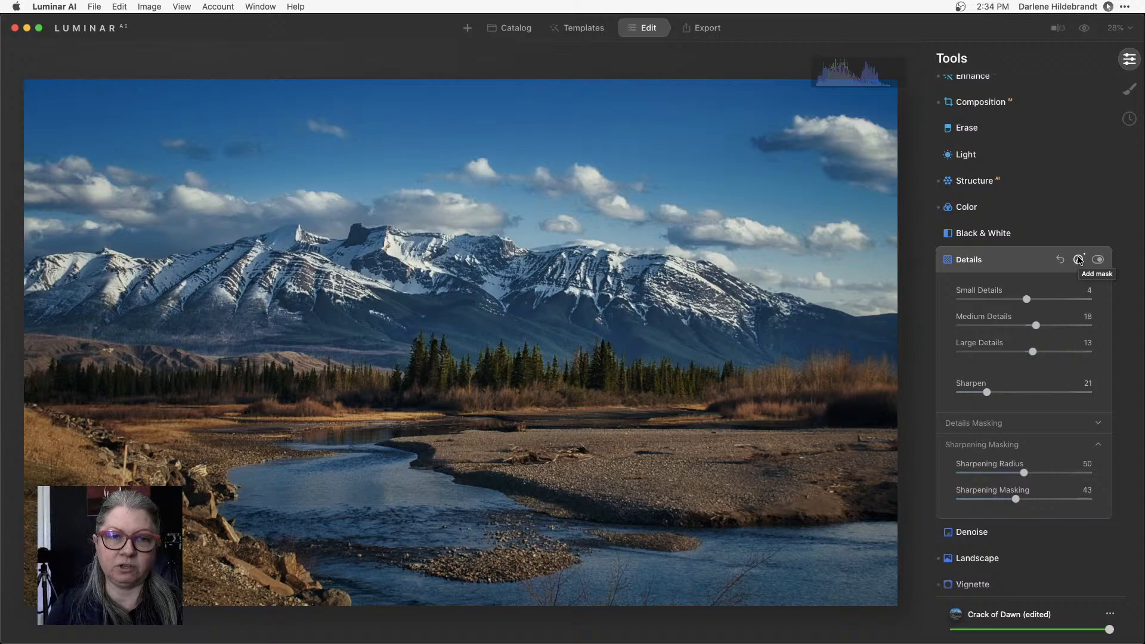
left_click(1014, 265)
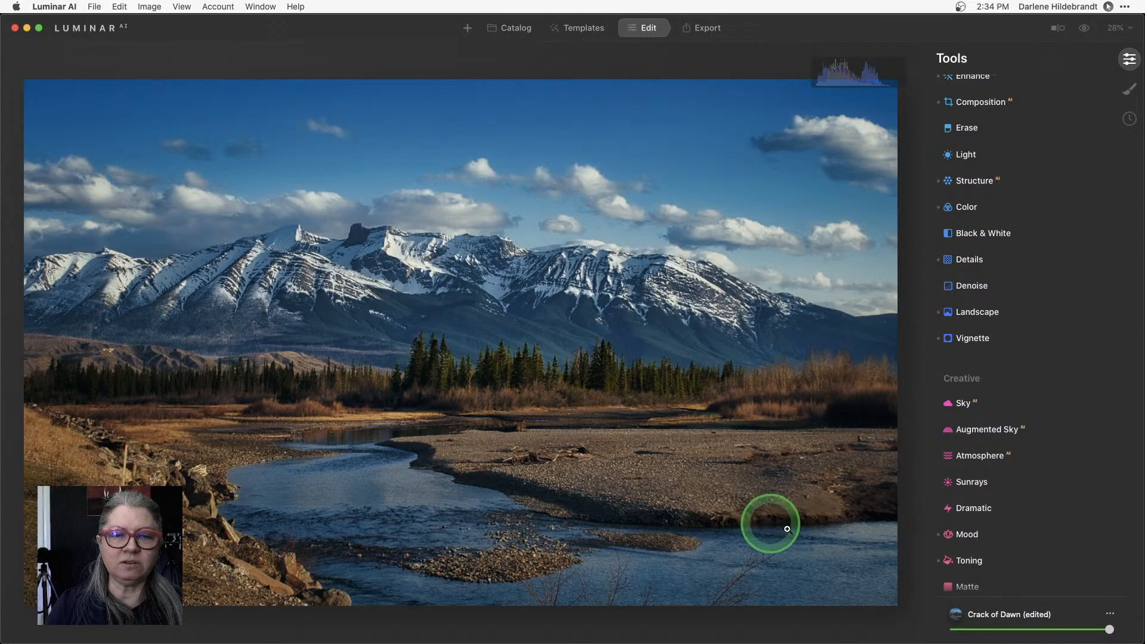
Save the current adjustments as a custom template
left_click(1110, 613)
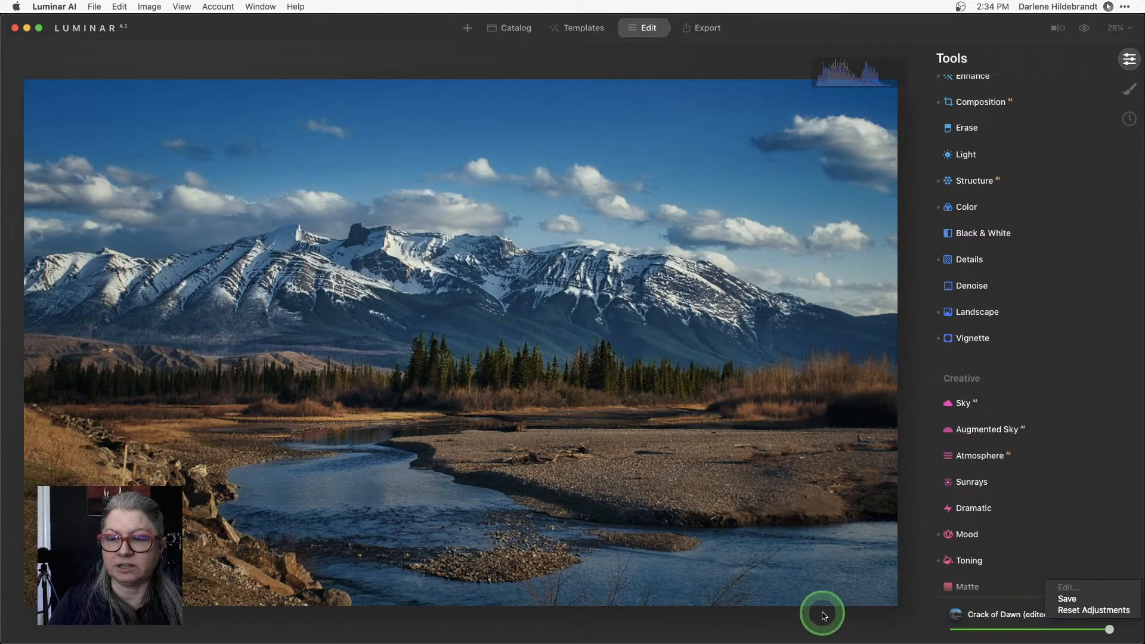
left_click(1110, 614)
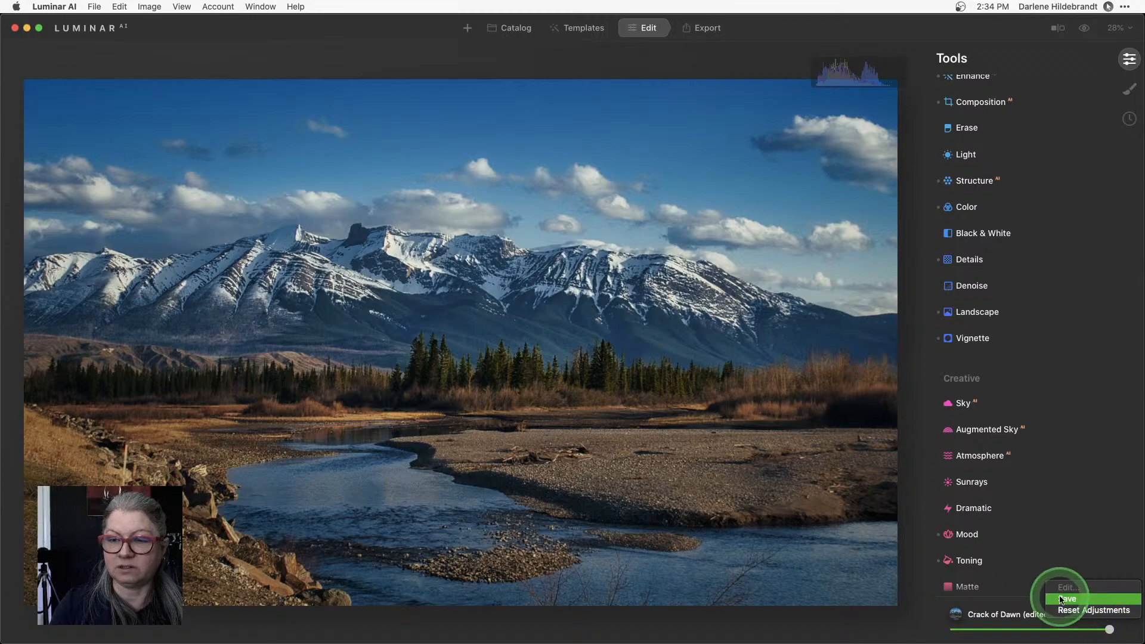
left_click(1112, 614)
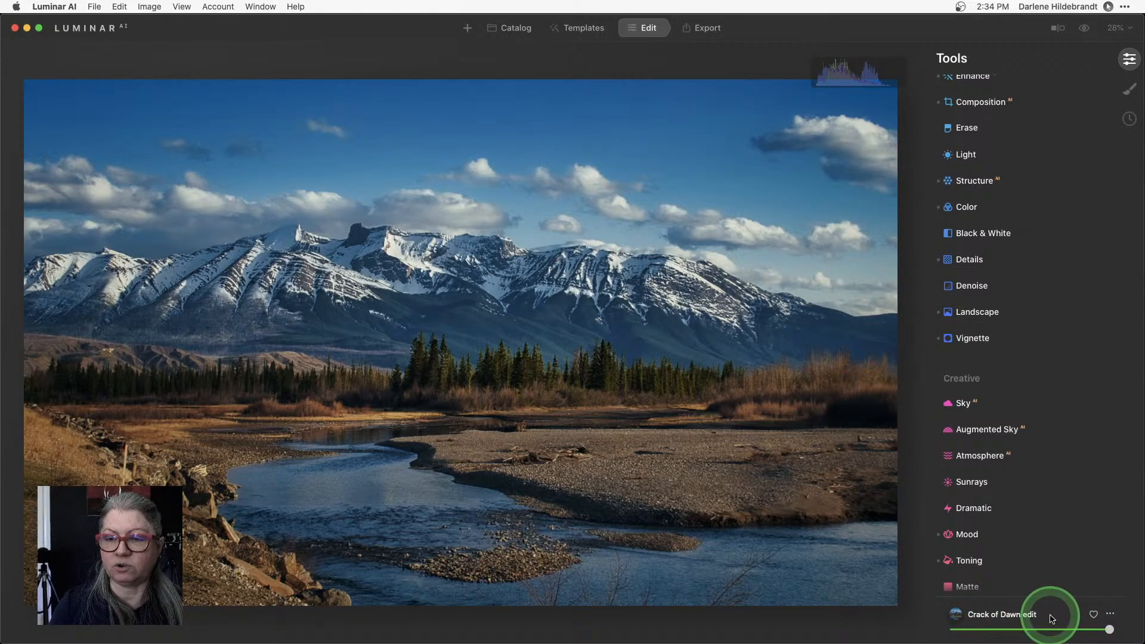
Rename the custom template "Crack of Dawn edit" as "Crack of Dawn sharpened" in My Templates
left_click(591, 31)
scroll(1006, 238, "up", 10)
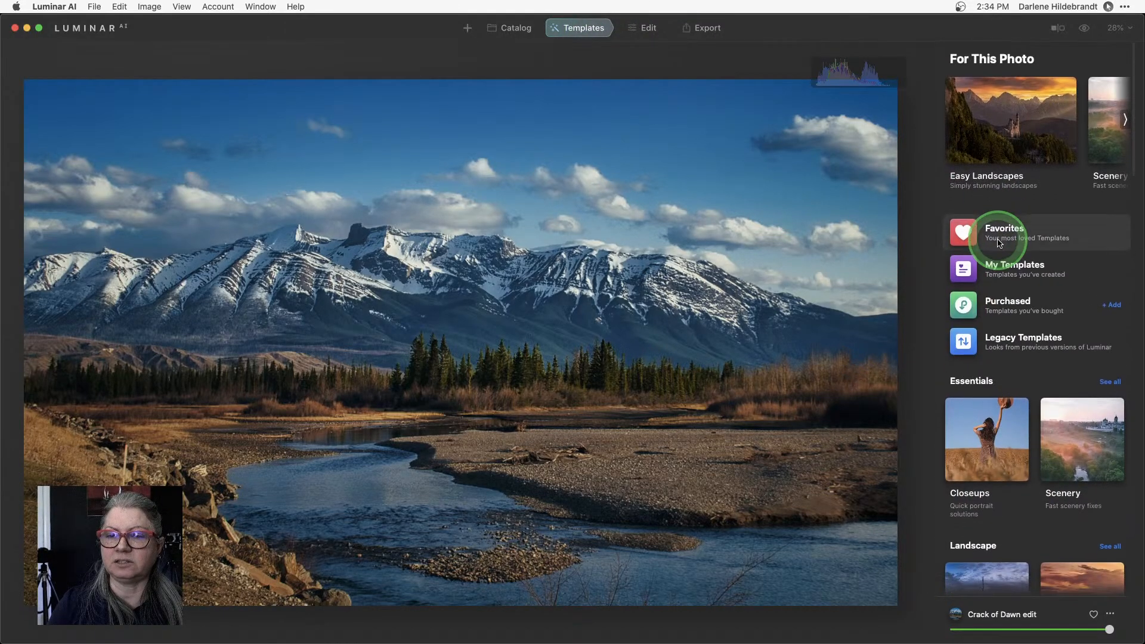
left_click(968, 267)
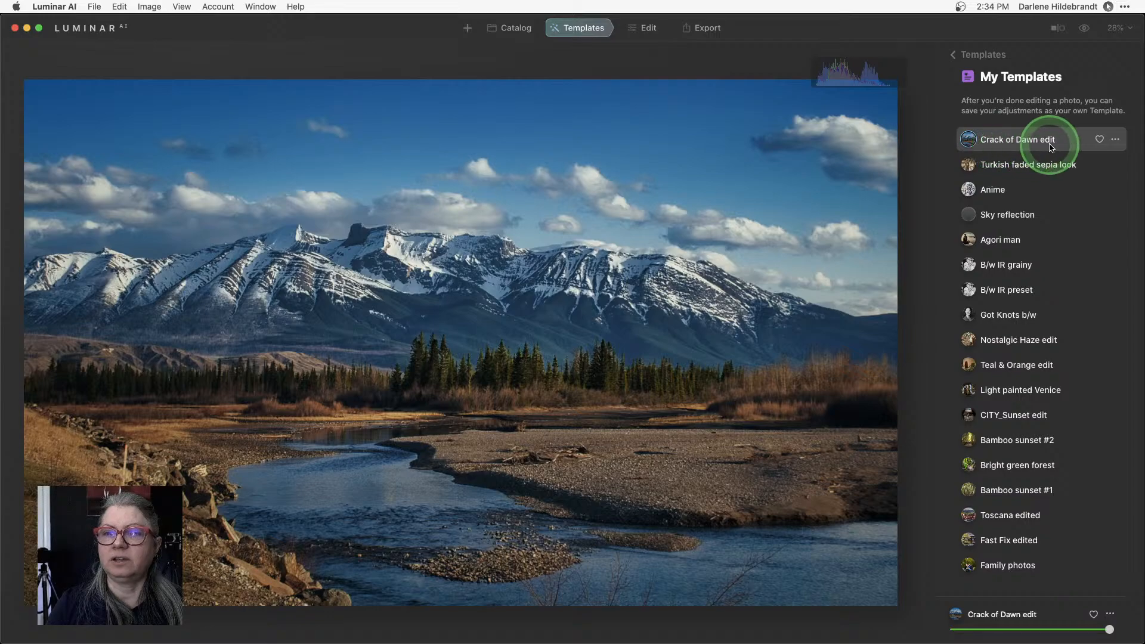
left_click(1119, 142)
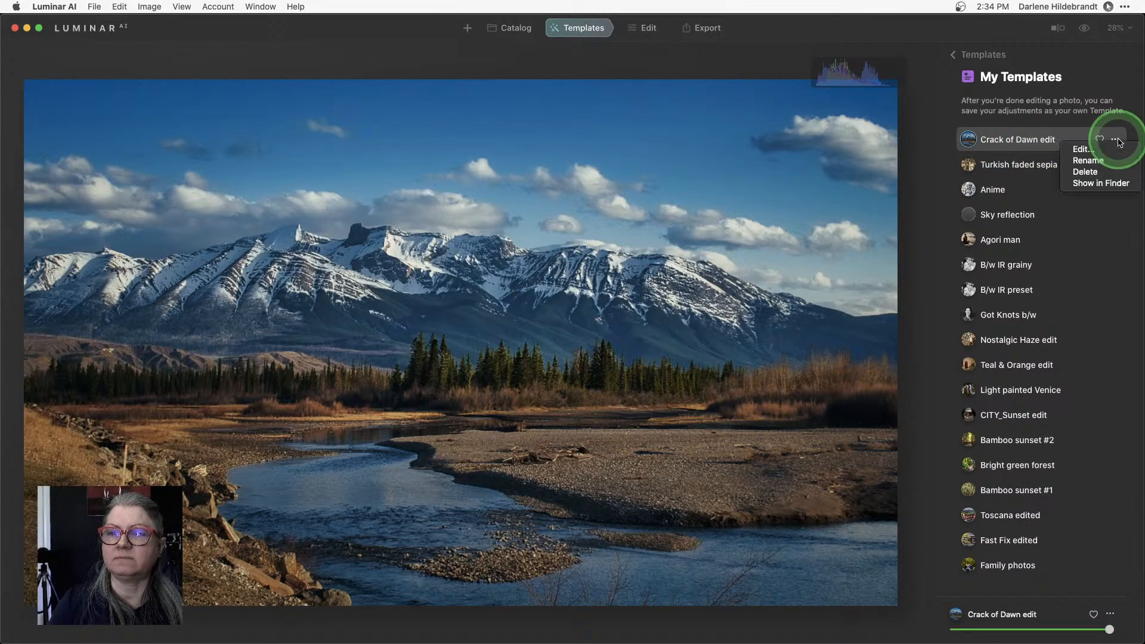
left_click(1094, 156)
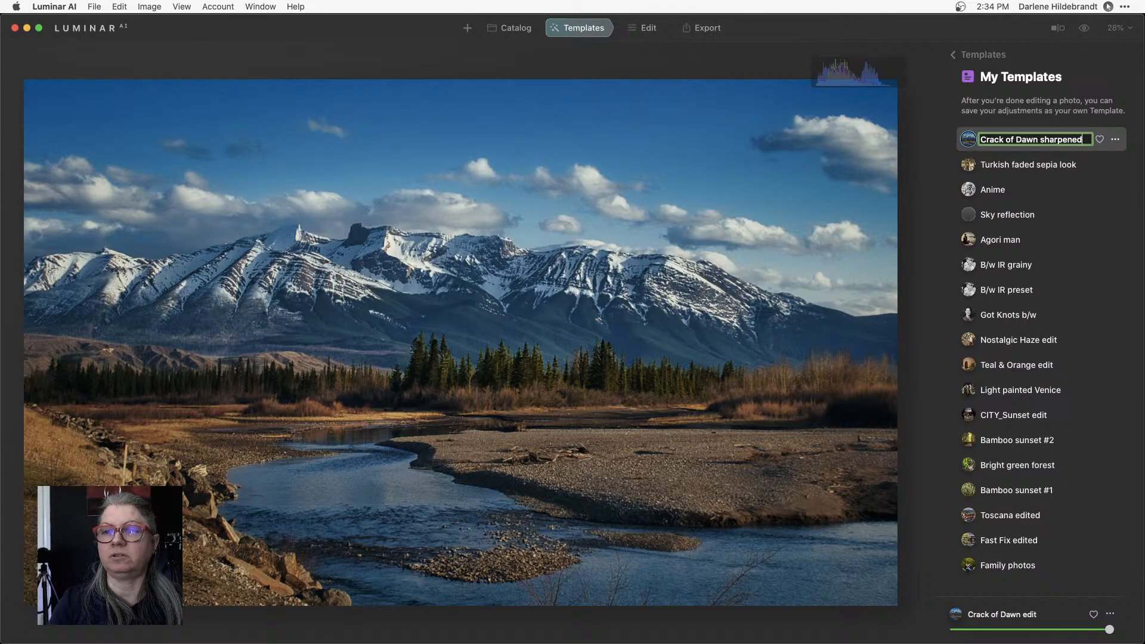
type("sharpened")
key("Return")
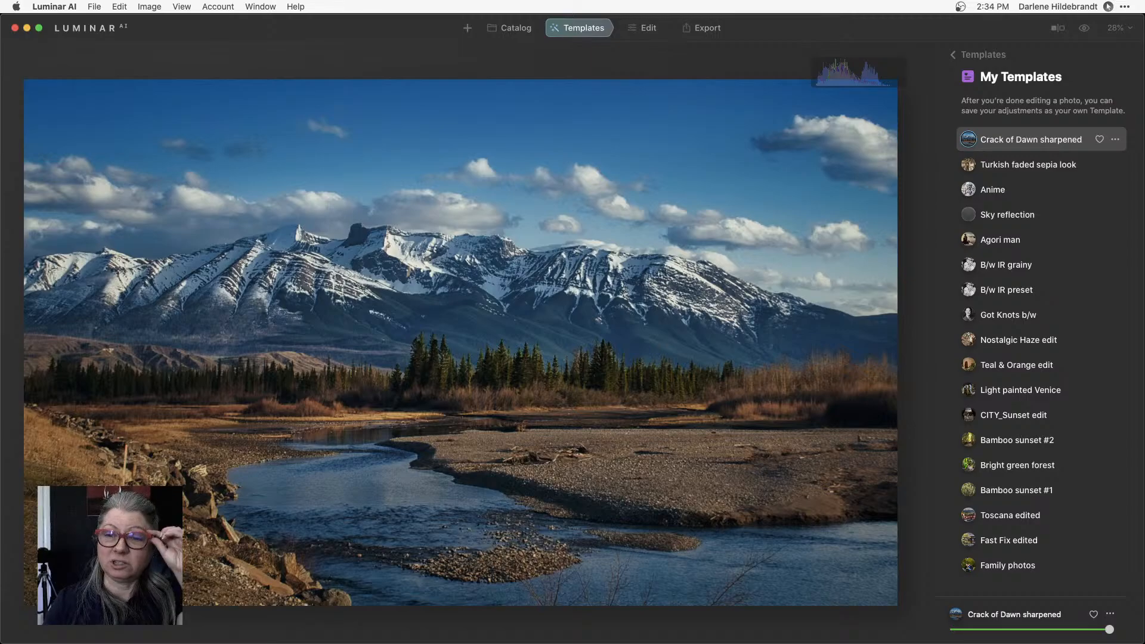
left_click(970, 54)
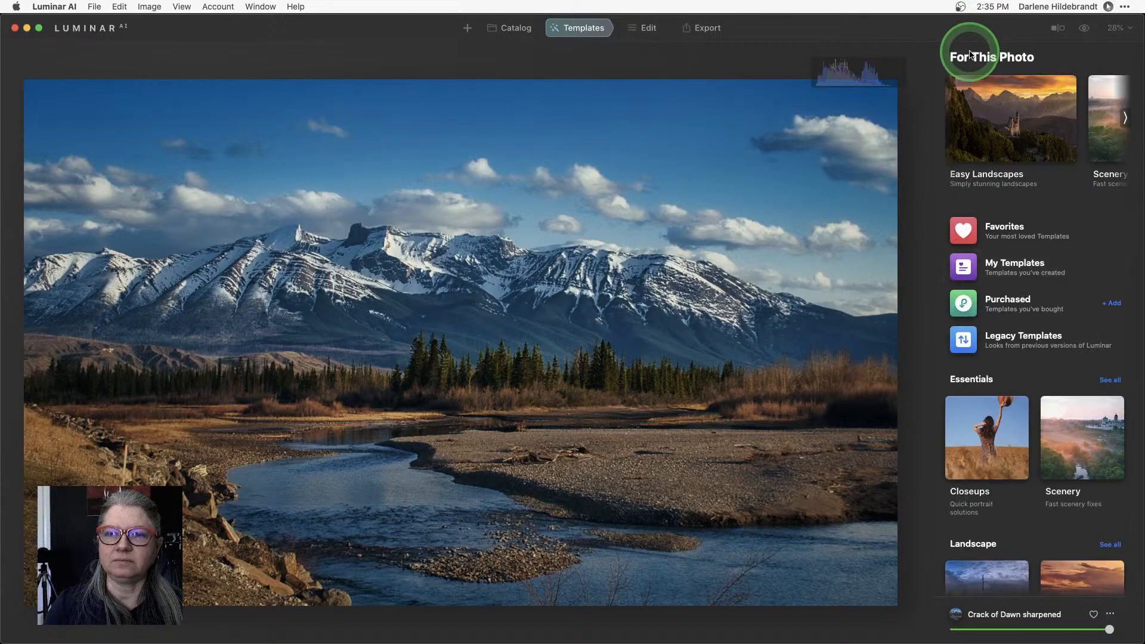
Open the white lighthouse photo from the 2021 April 10th folder of the catalog
left_click(516, 29)
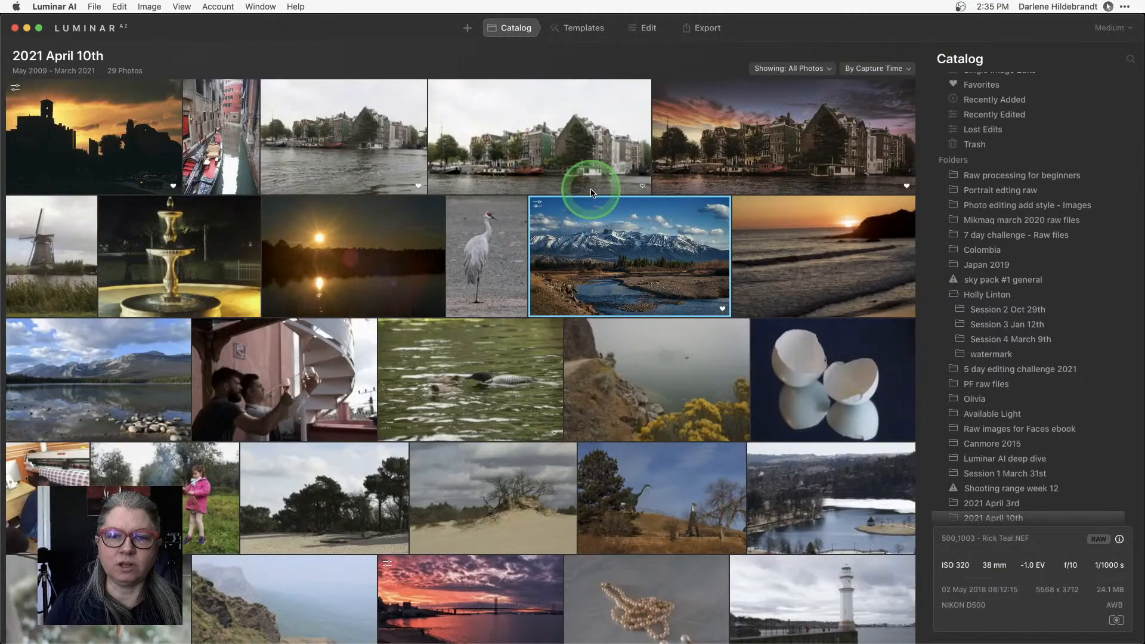
scroll(599, 188, "down", 2)
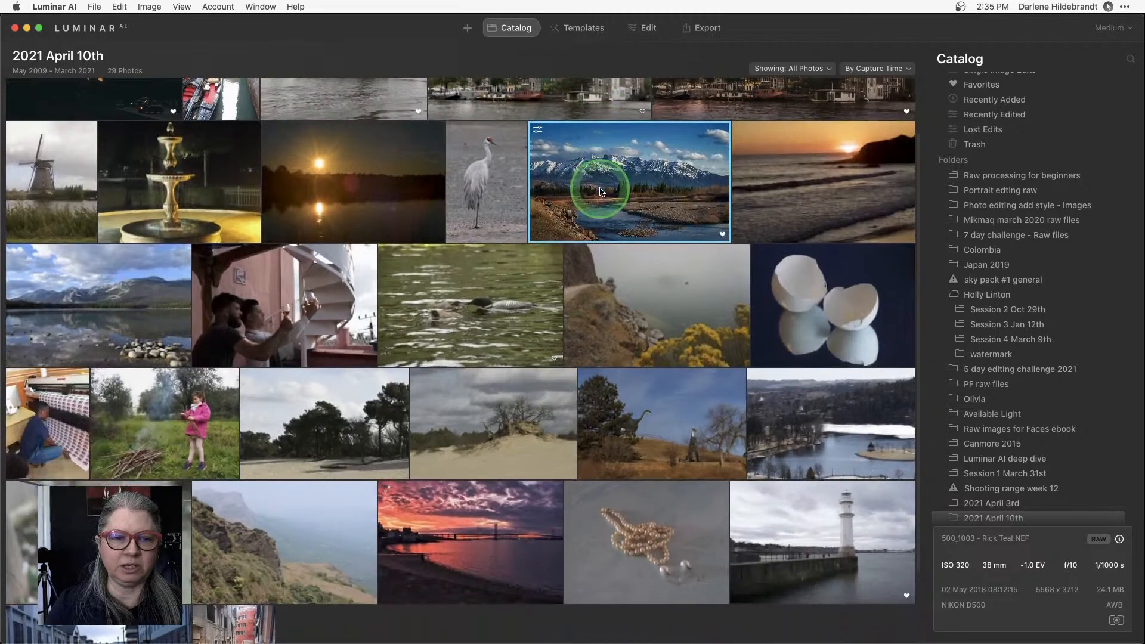
double_click(817, 526)
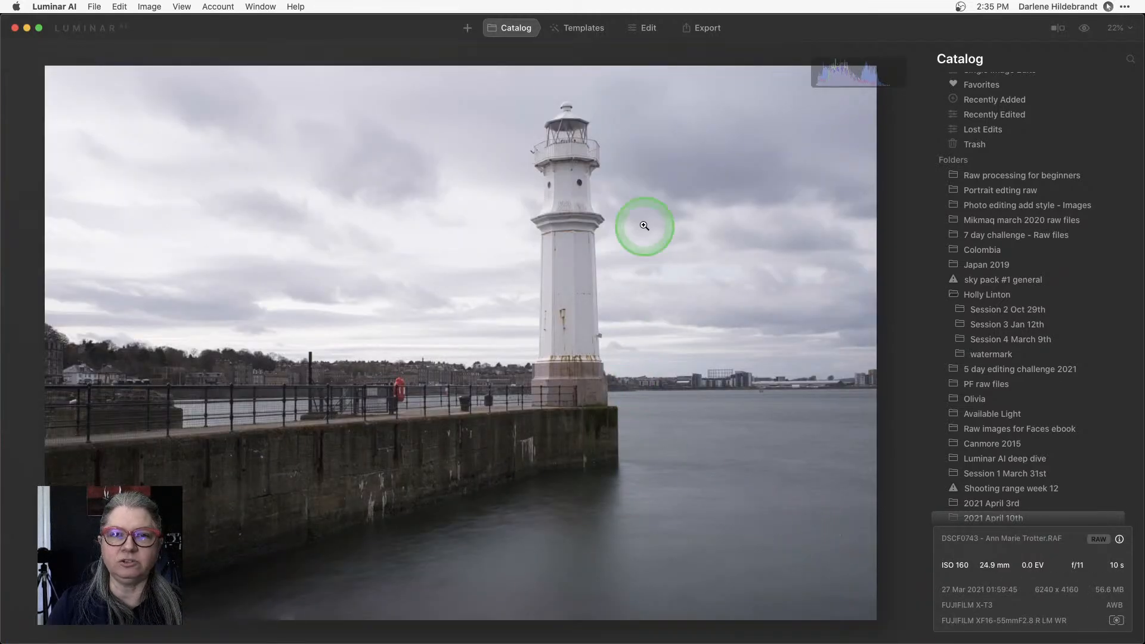
Browse the template collections suggested for the lighthouse photo and open the Natural Skies collection
left_click(585, 31)
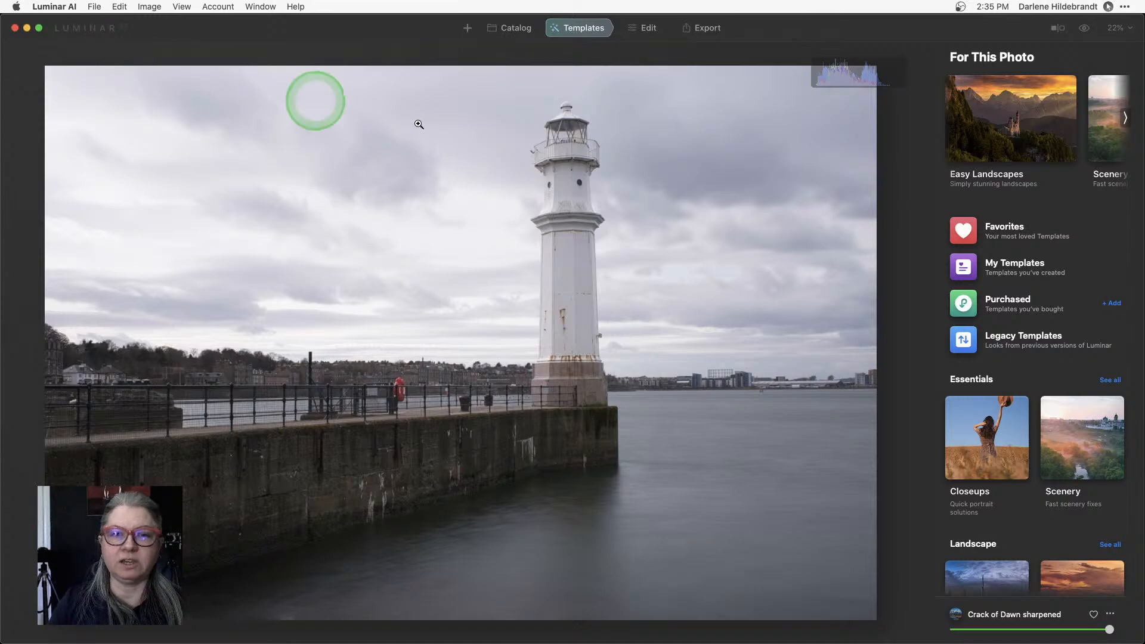
left_click(1125, 118)
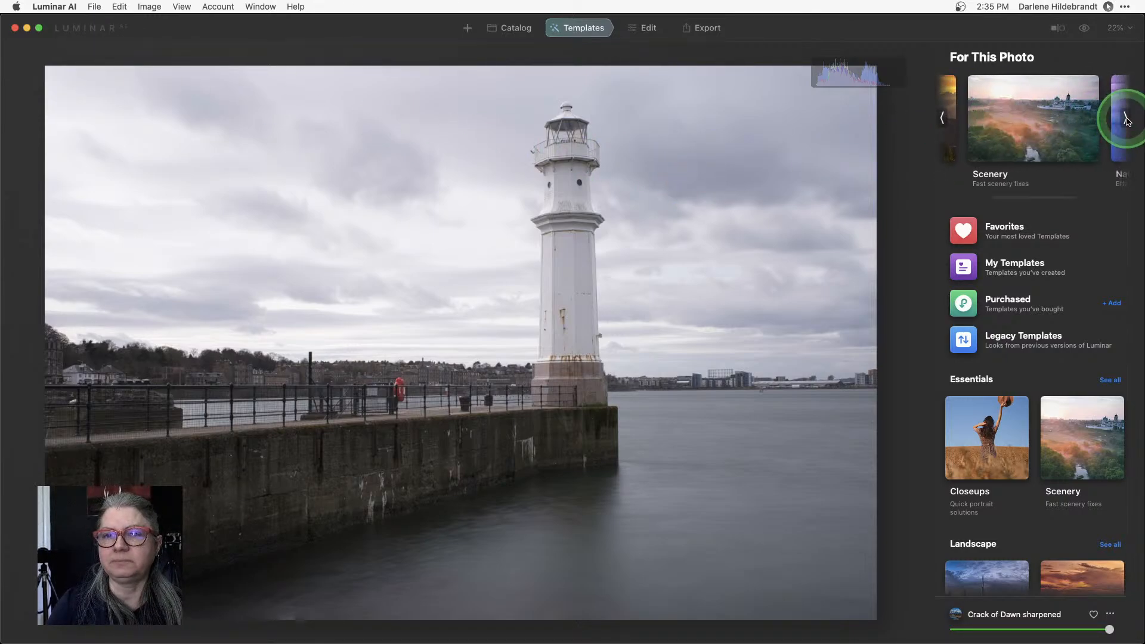
left_click(1124, 118)
left_click(942, 119)
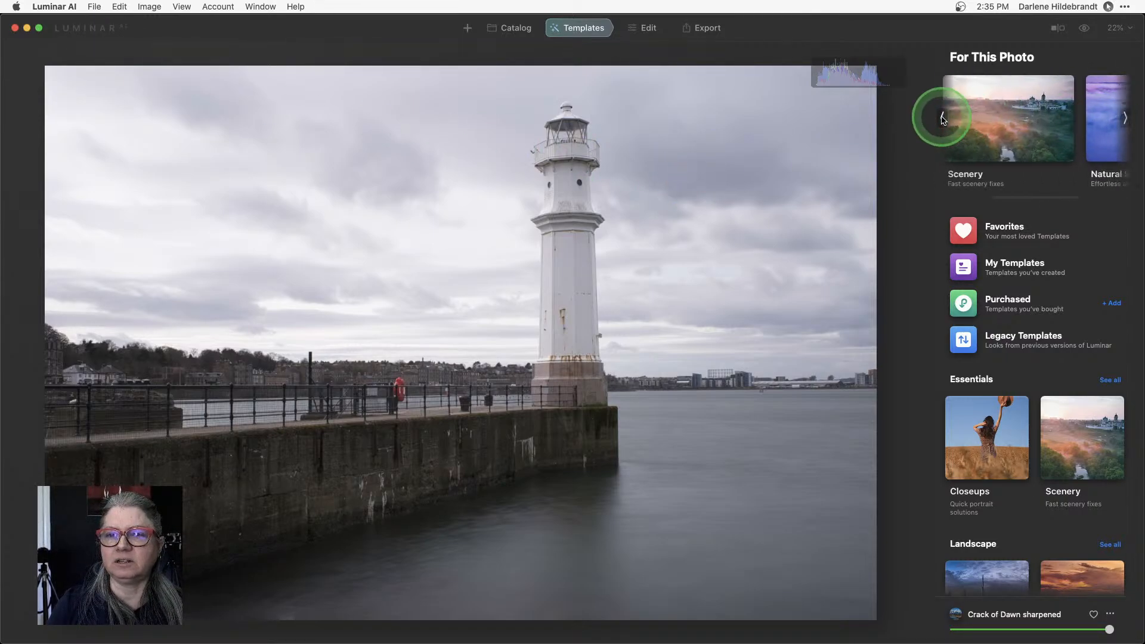
left_click(942, 118)
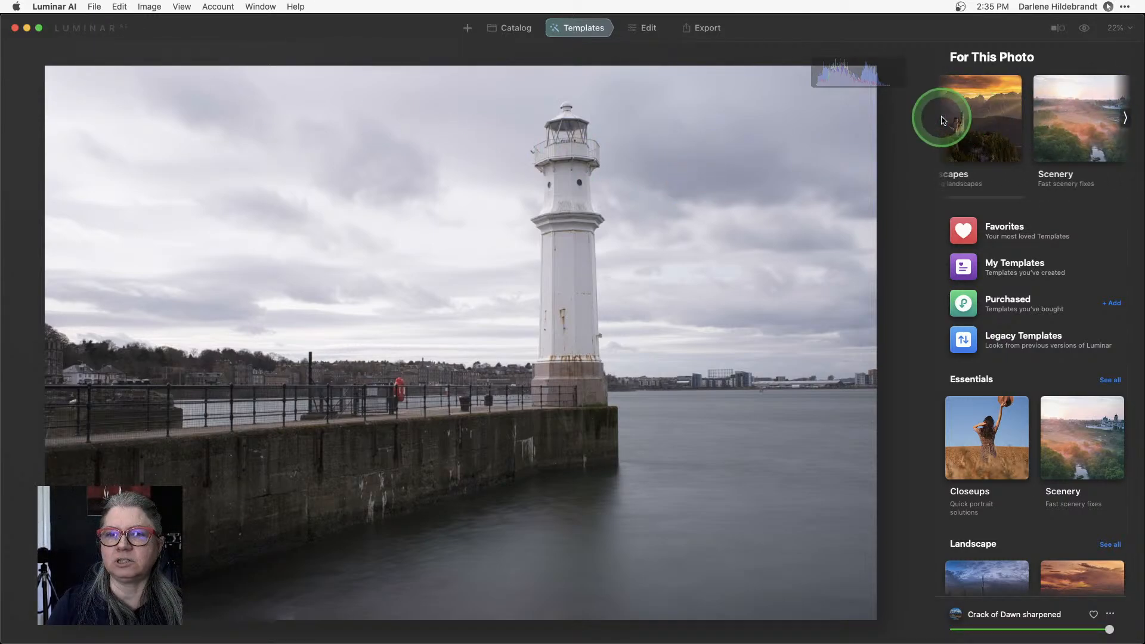
left_click(1125, 119)
left_click(1125, 120)
left_click(1074, 119)
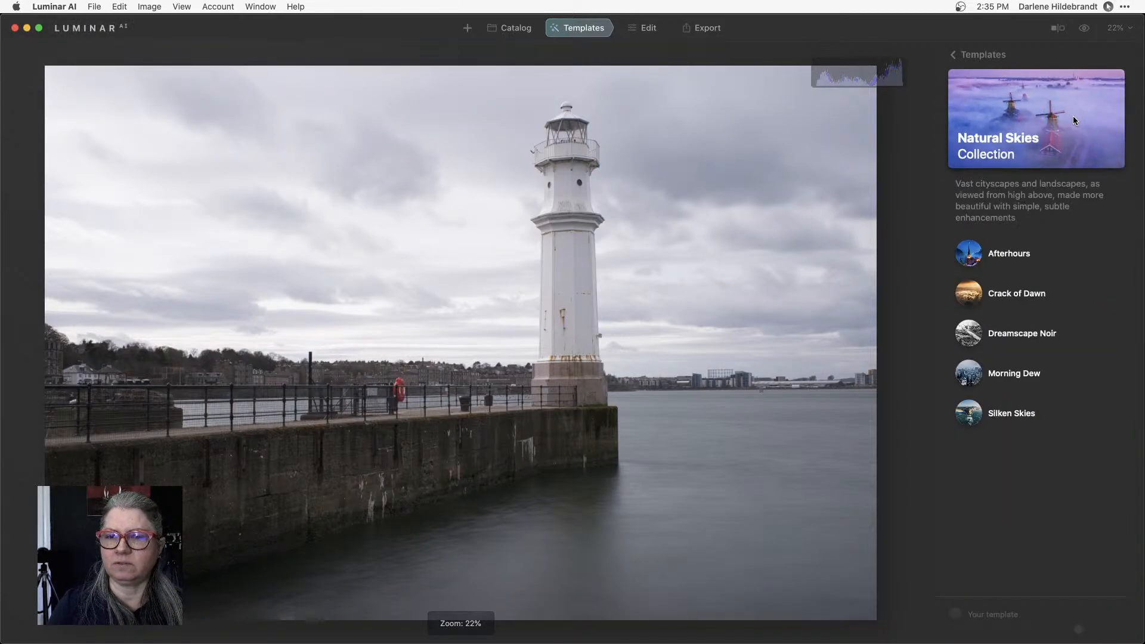
Try the Afterhours, Silken Skies and Morning Dew templates on the lighthouse photo
left_click(999, 257)
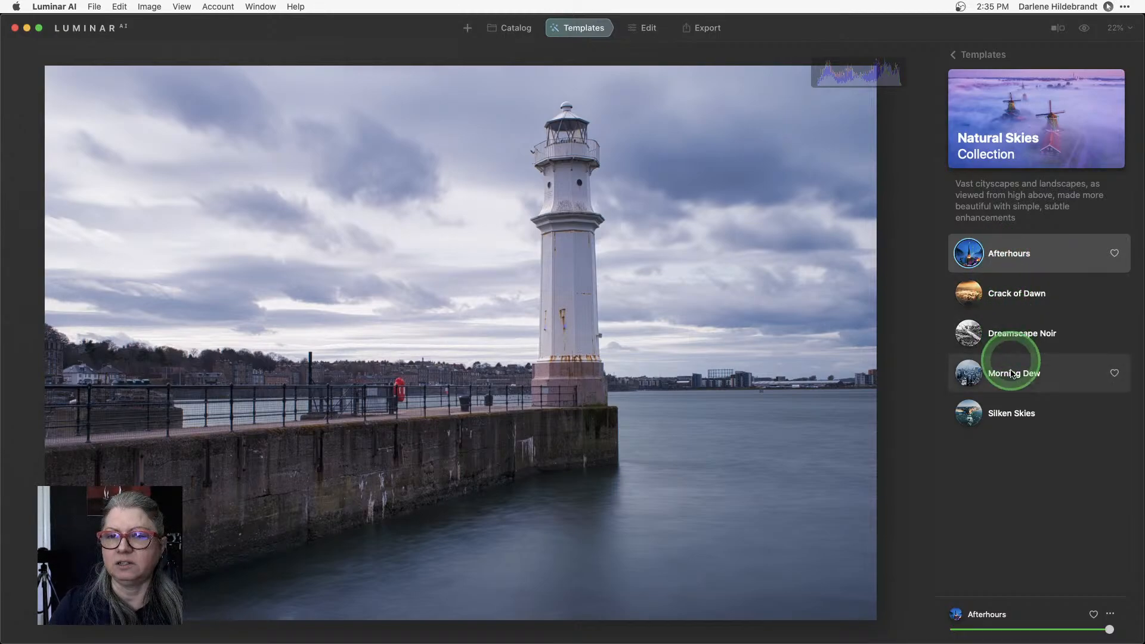
left_click(1010, 410)
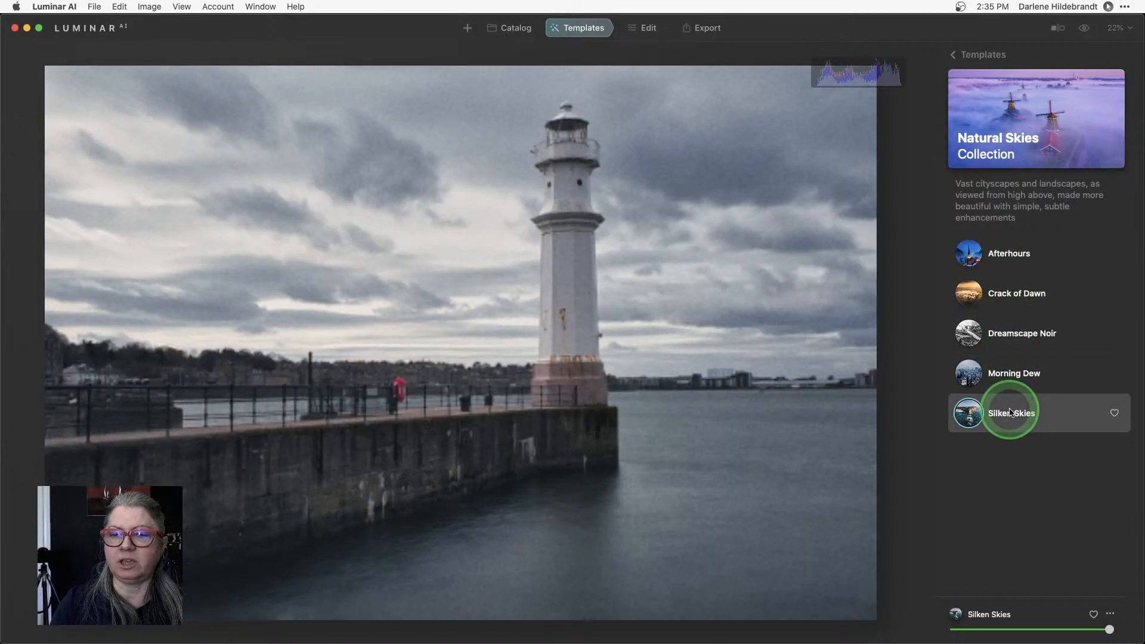
left_click(1008, 374)
left_click(1012, 336)
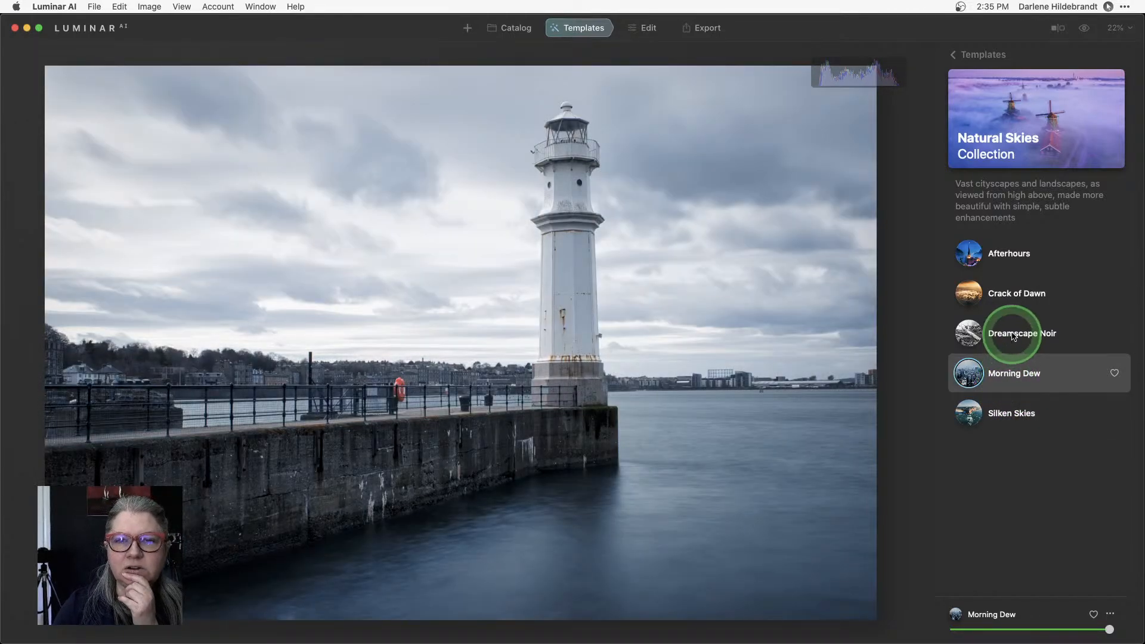
left_click(1011, 292)
Apply the Backlit Clouds template from the Overcast collection and compare the lighthouse photo before and after
left_click(961, 53)
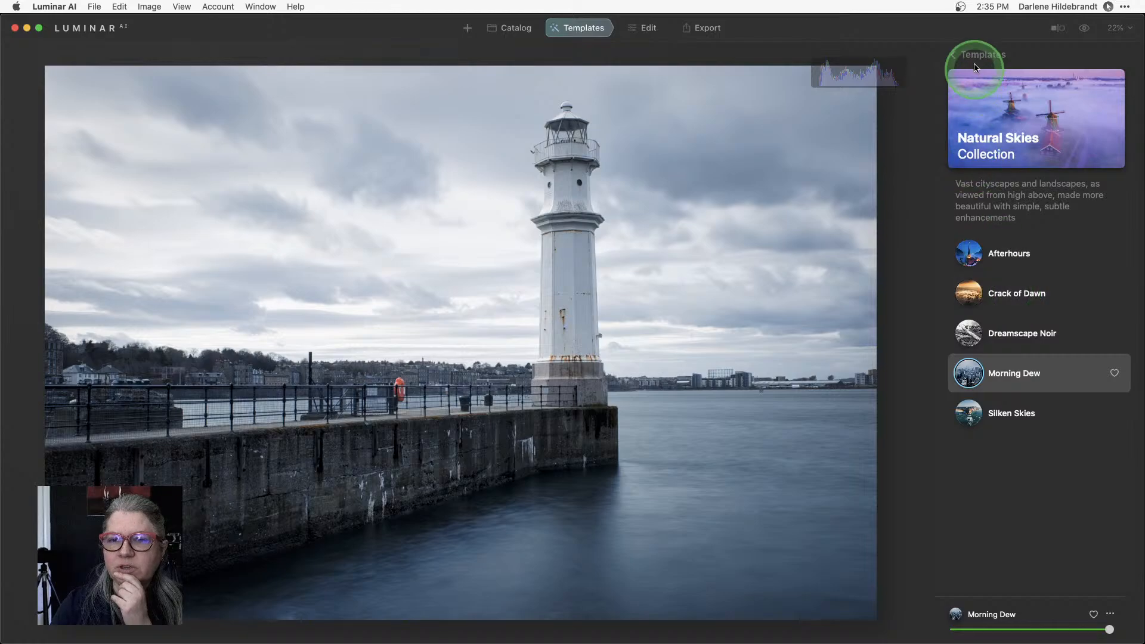
left_click(1029, 130)
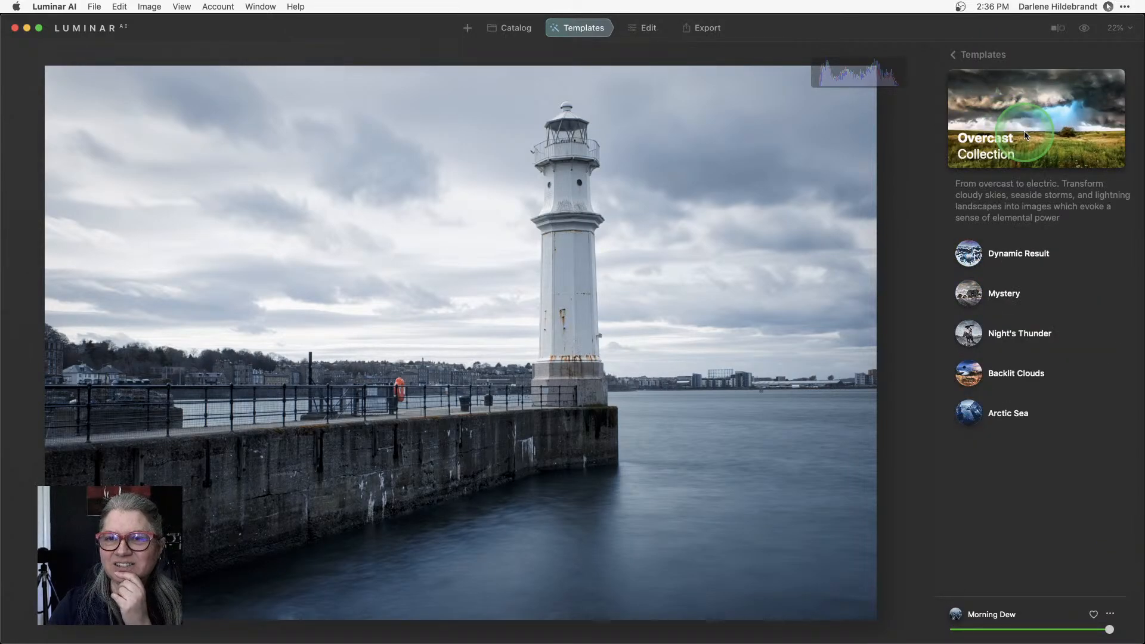
left_click(1000, 373)
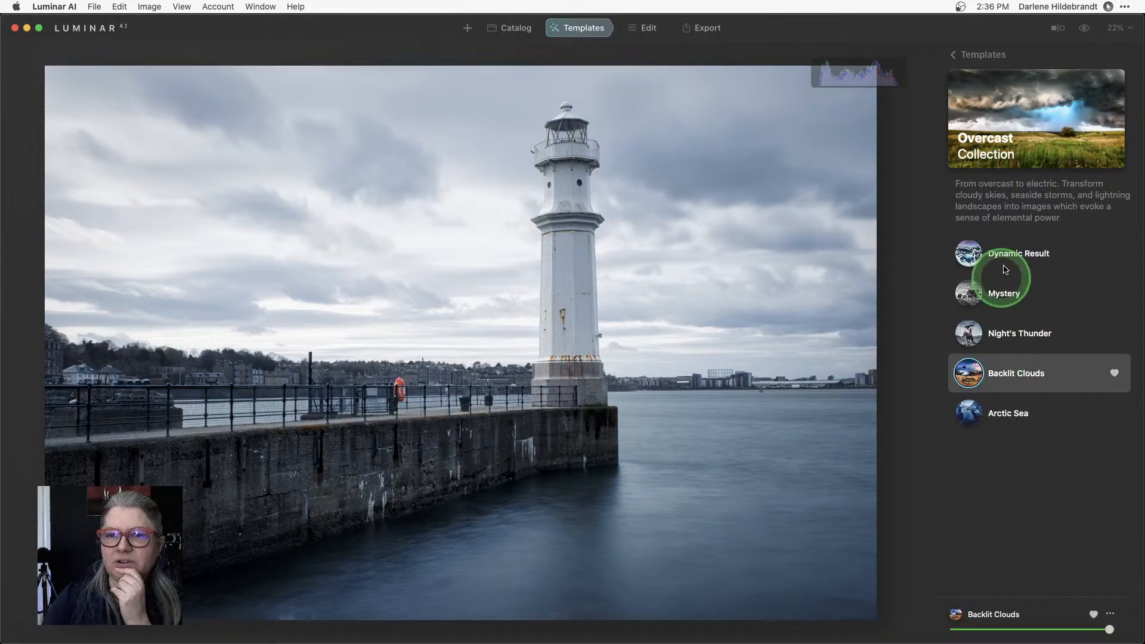
left_click(972, 156)
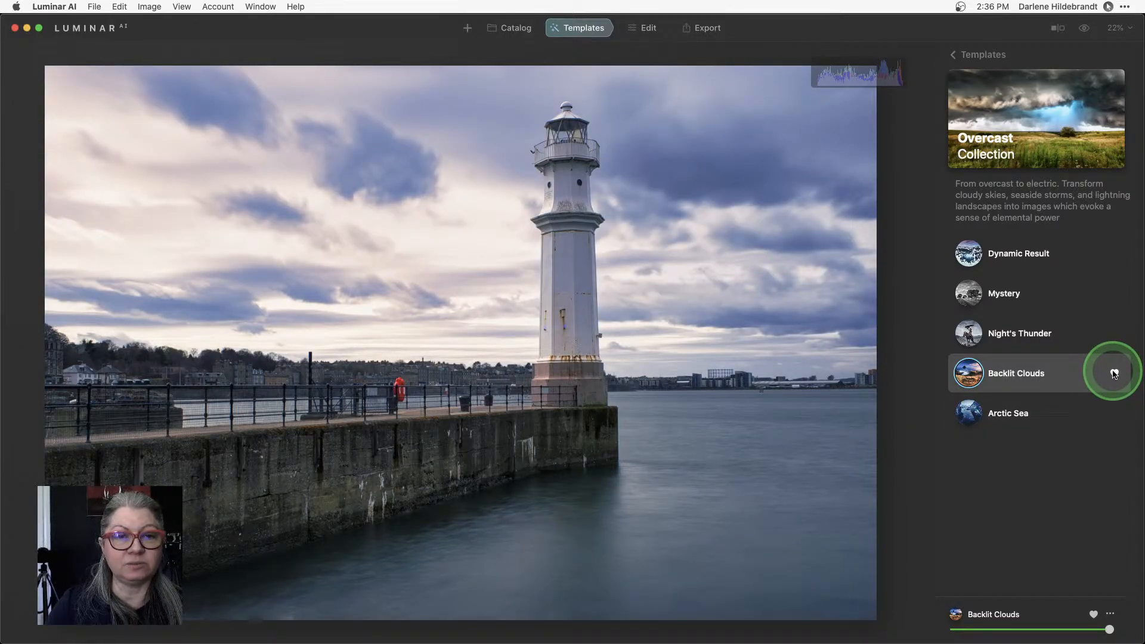
key("backslash")
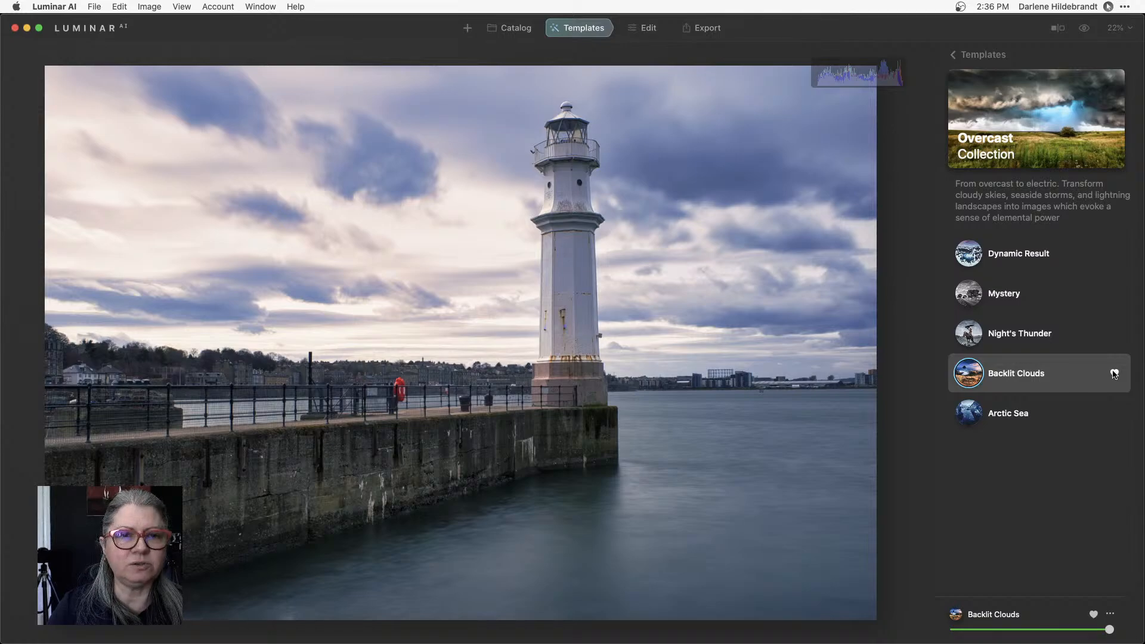
key("backslash")
key("backslash")
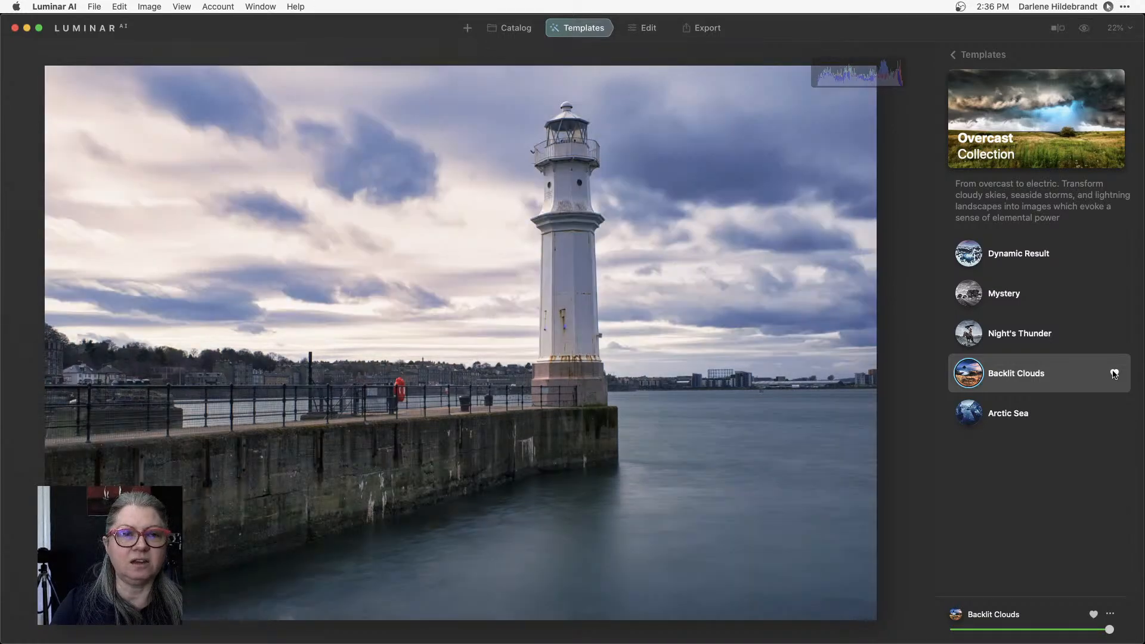
key("backslash")
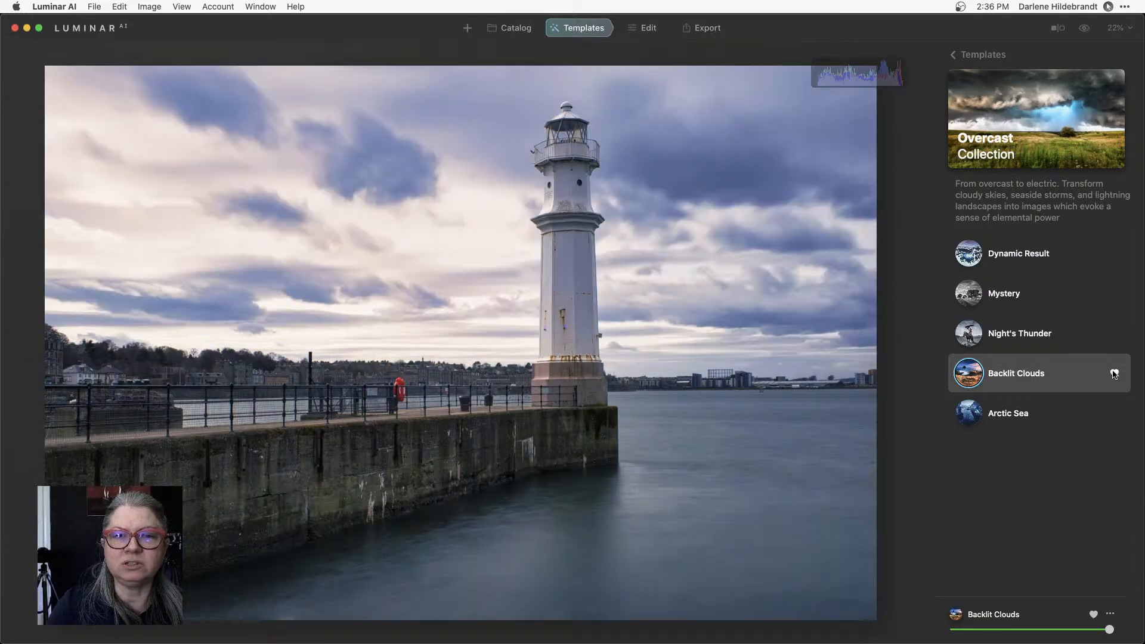
Crop the photo with Composition AI, shifting the image within the frame so the lighthouse stands just beyond the right-hand third line
left_click(643, 28)
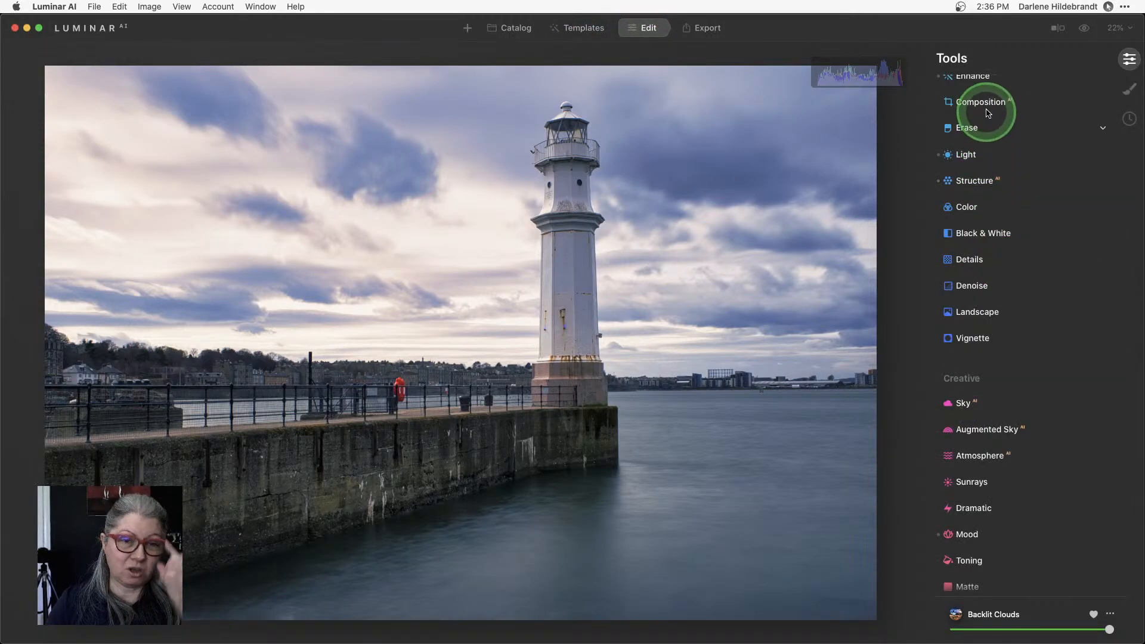
left_click(987, 105)
left_click(1012, 134)
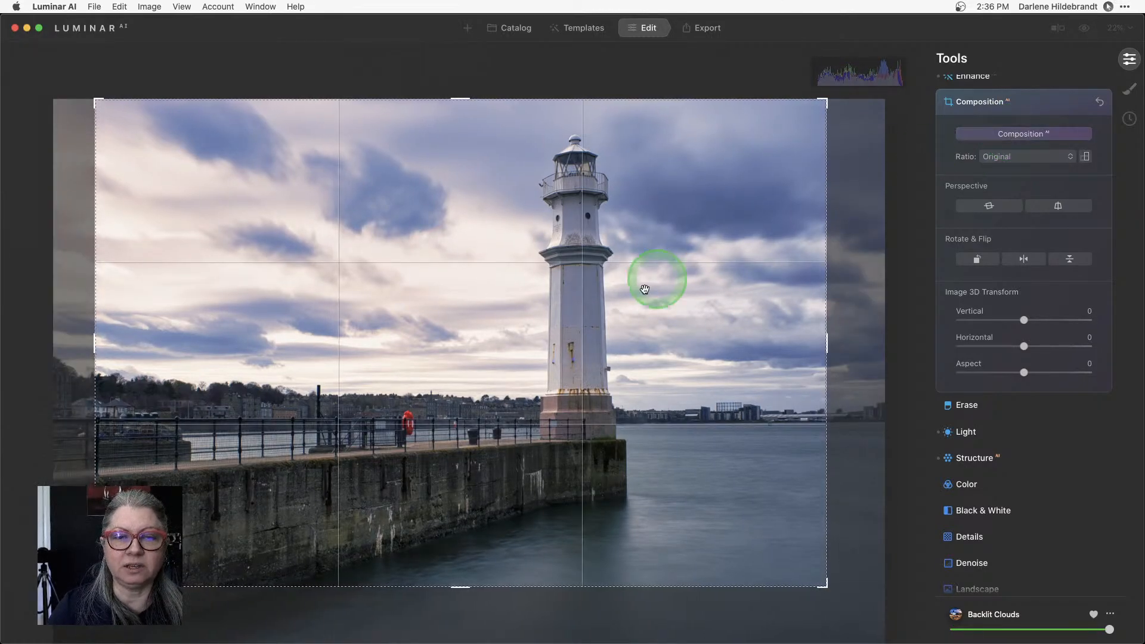
left_click_drag(577, 359, 637, 374)
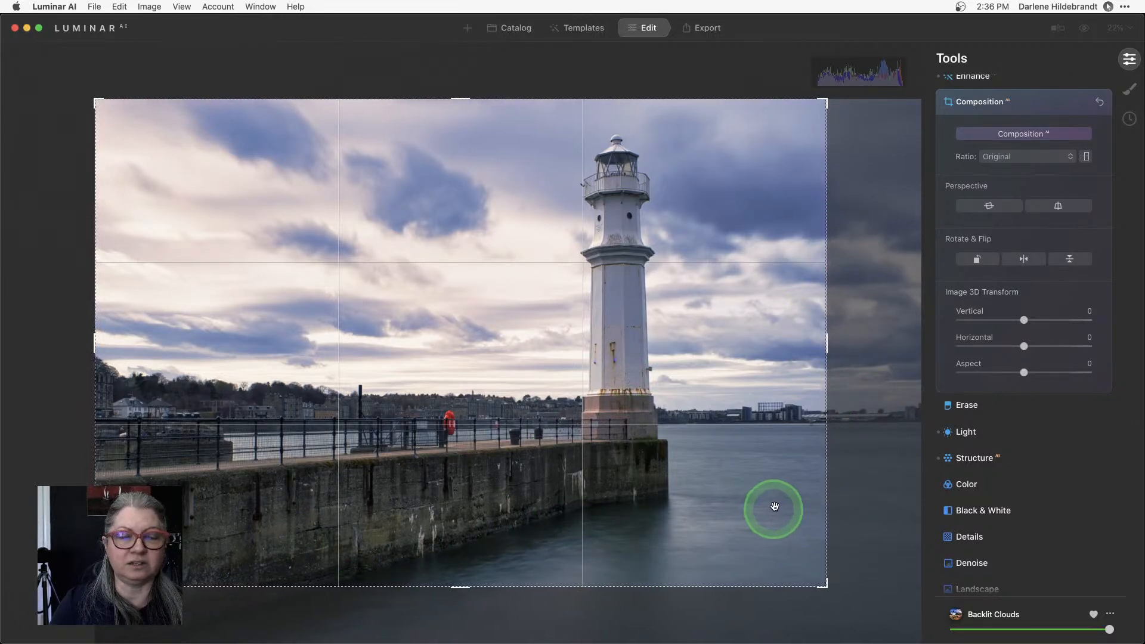
key("Return")
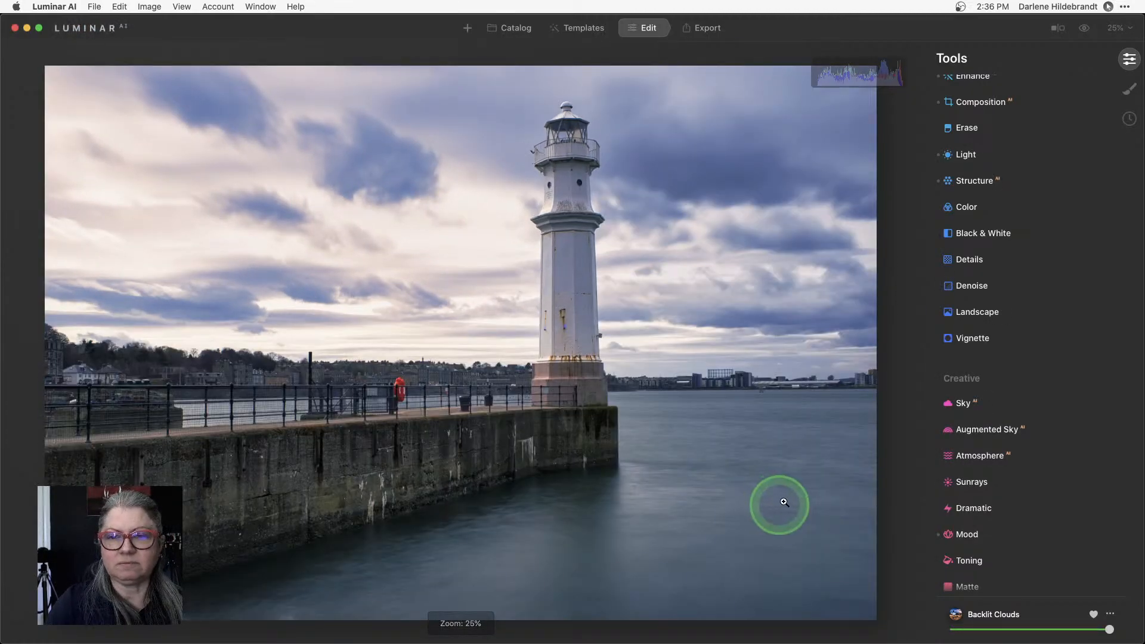
Darken the edges of the lighthouse photo with a Vignette Amount of -26
left_click(979, 338)
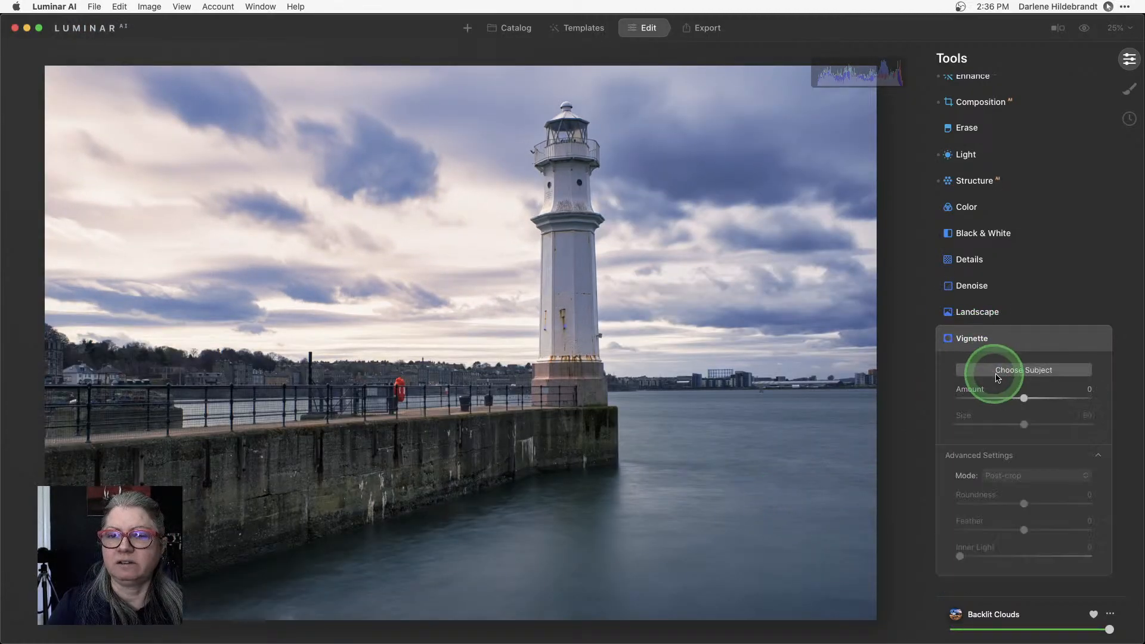
left_click_drag(1019, 398, 1000, 397)
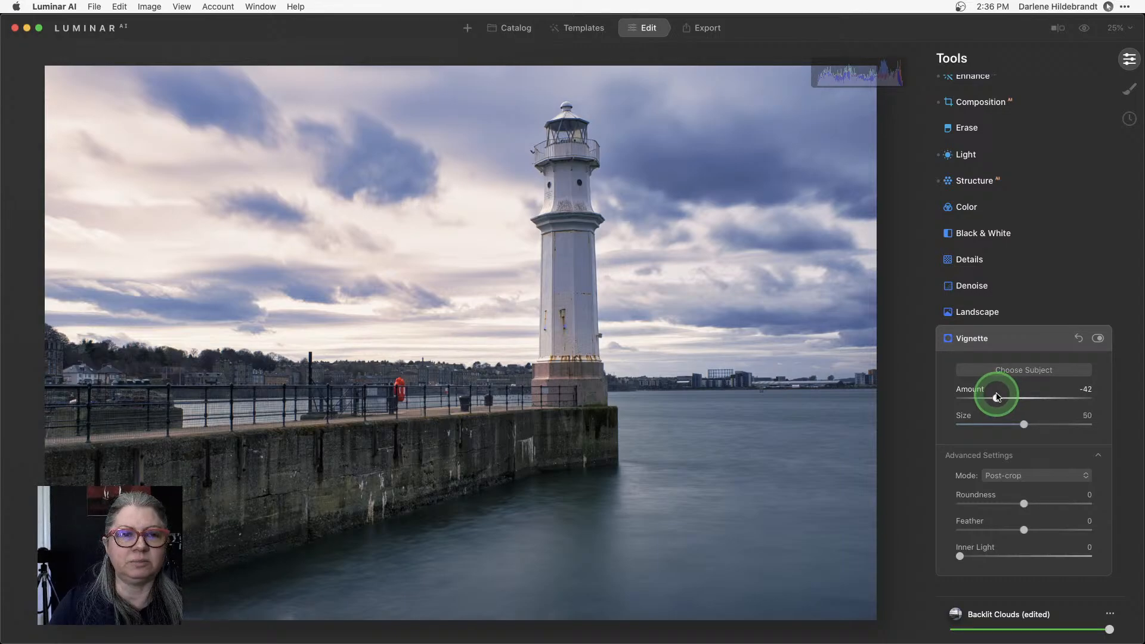
left_click_drag(1001, 398, 1008, 397)
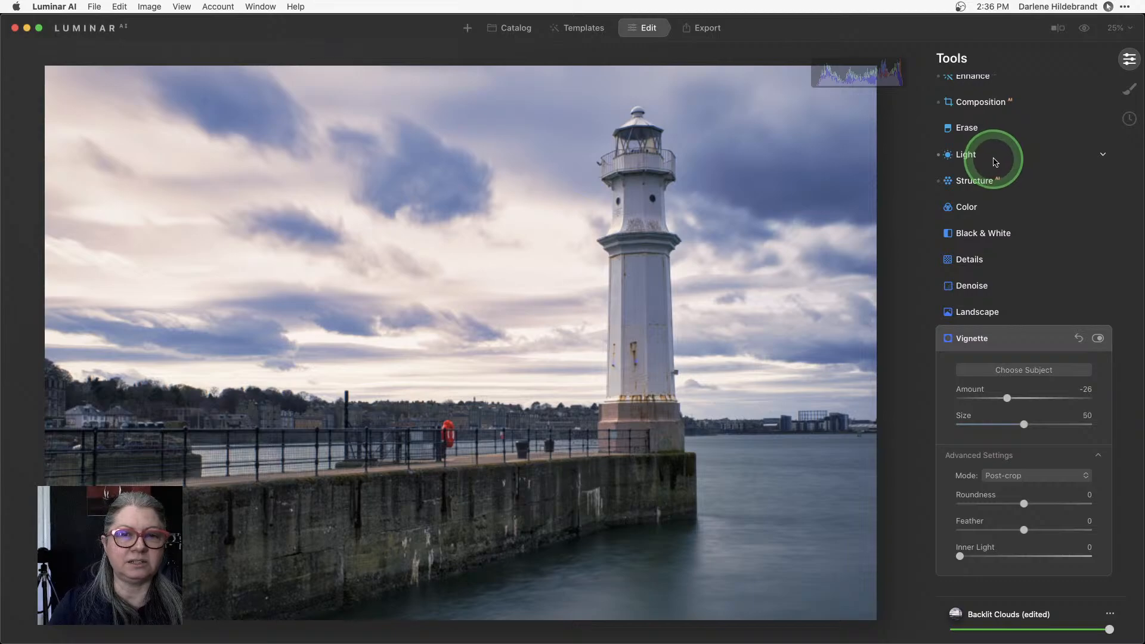
Lower Highlights to -30 in the Light tool to bring out the bright clouds
left_click(966, 155)
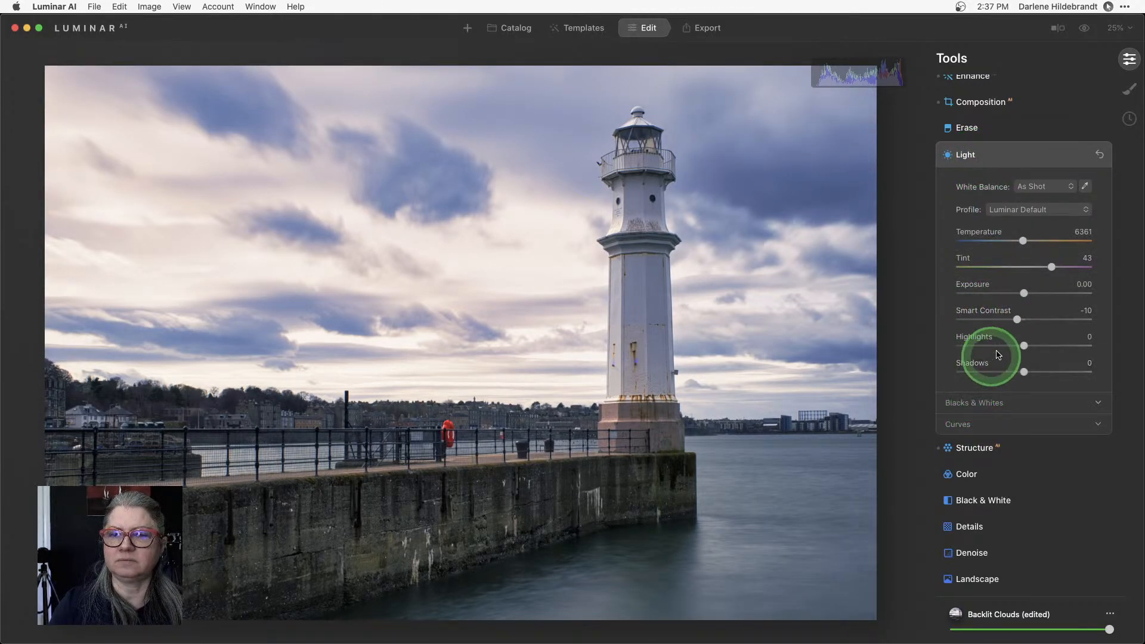
left_click(999, 157)
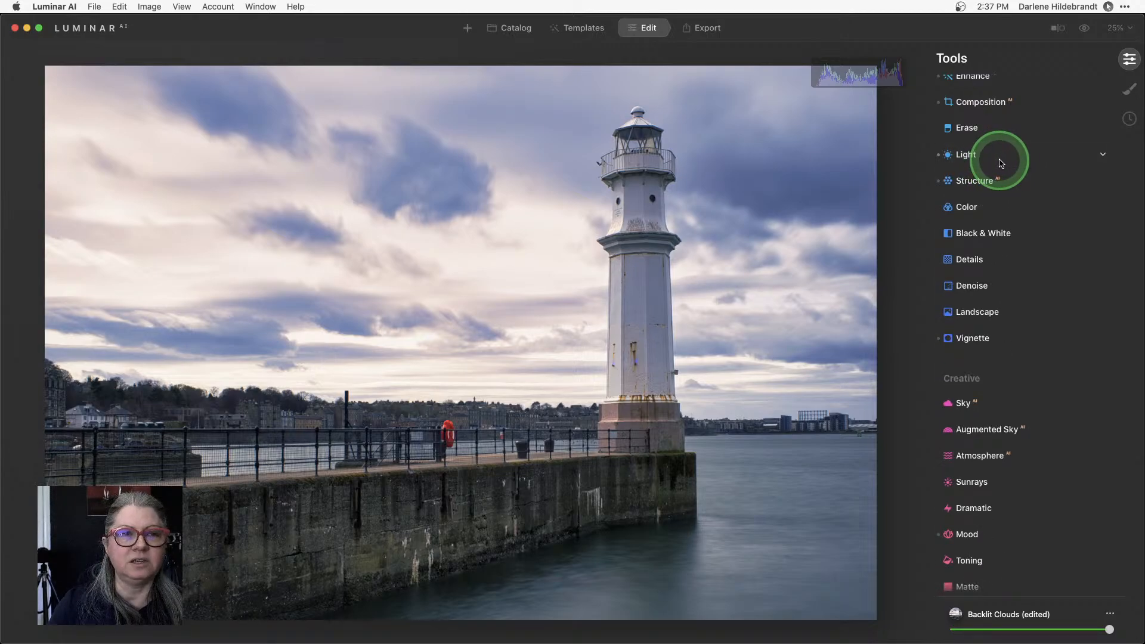
left_click(1001, 159)
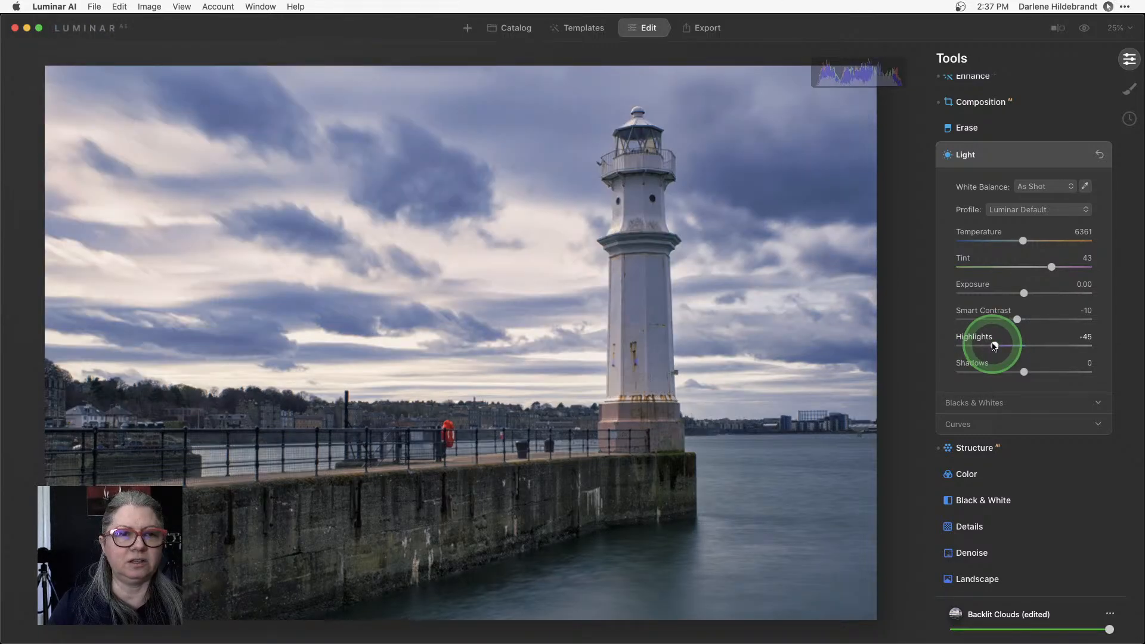
left_click_drag(994, 346, 1004, 347)
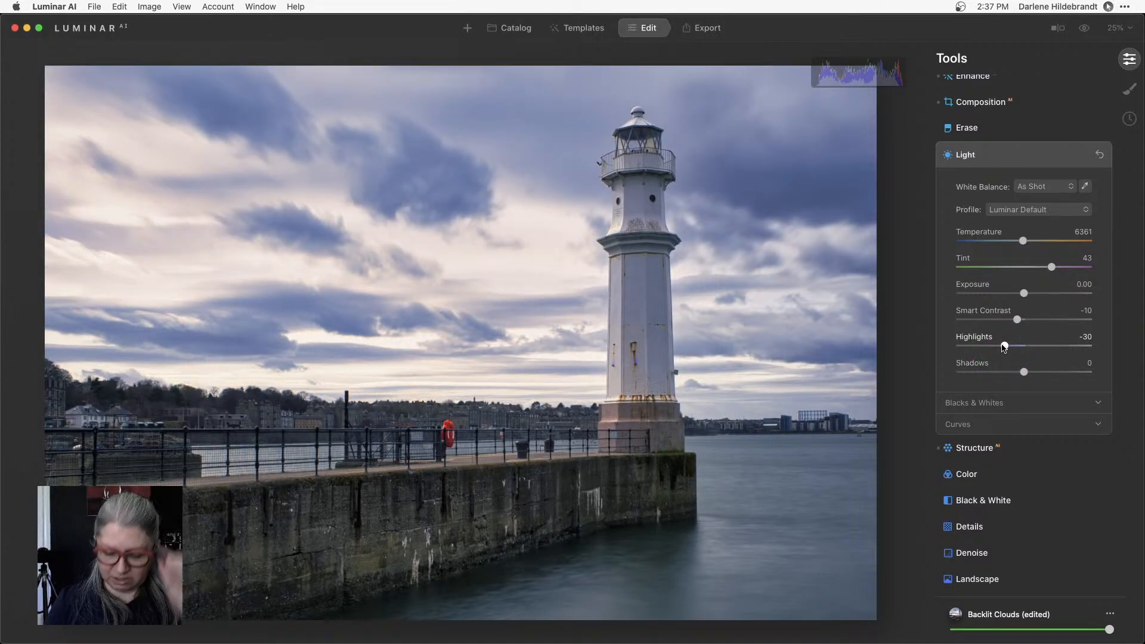
Compare the lighthouse photo before and after the edits made so far
key("backslash")
key("backslash")
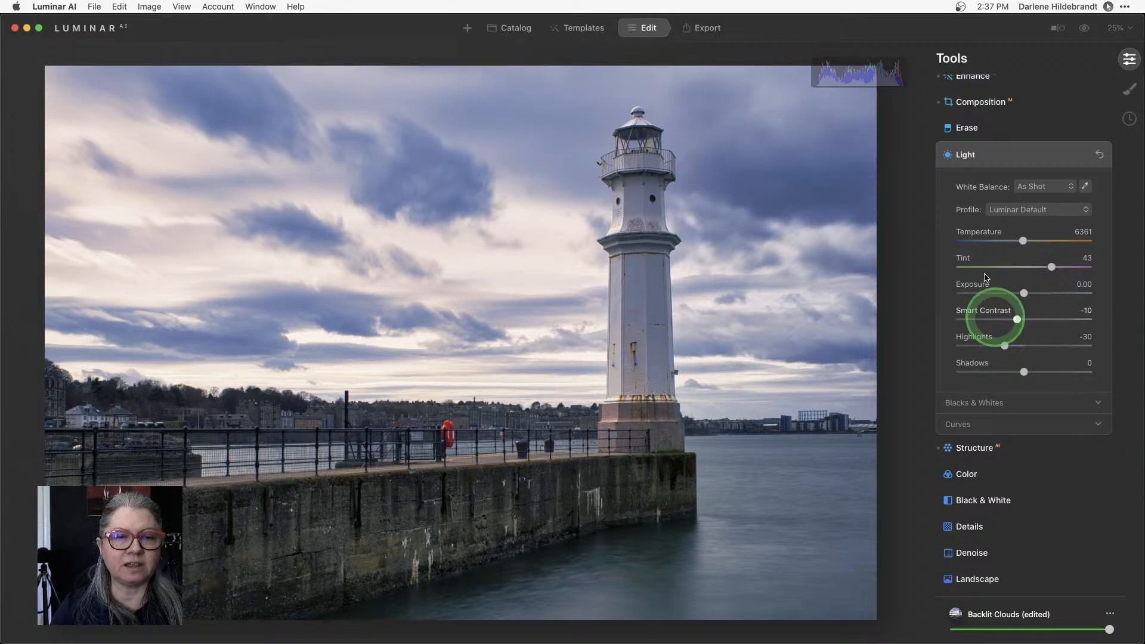
Start the Erase tool on the pier wall at 100% zoom with a Brush Radius of 56
left_click(961, 126)
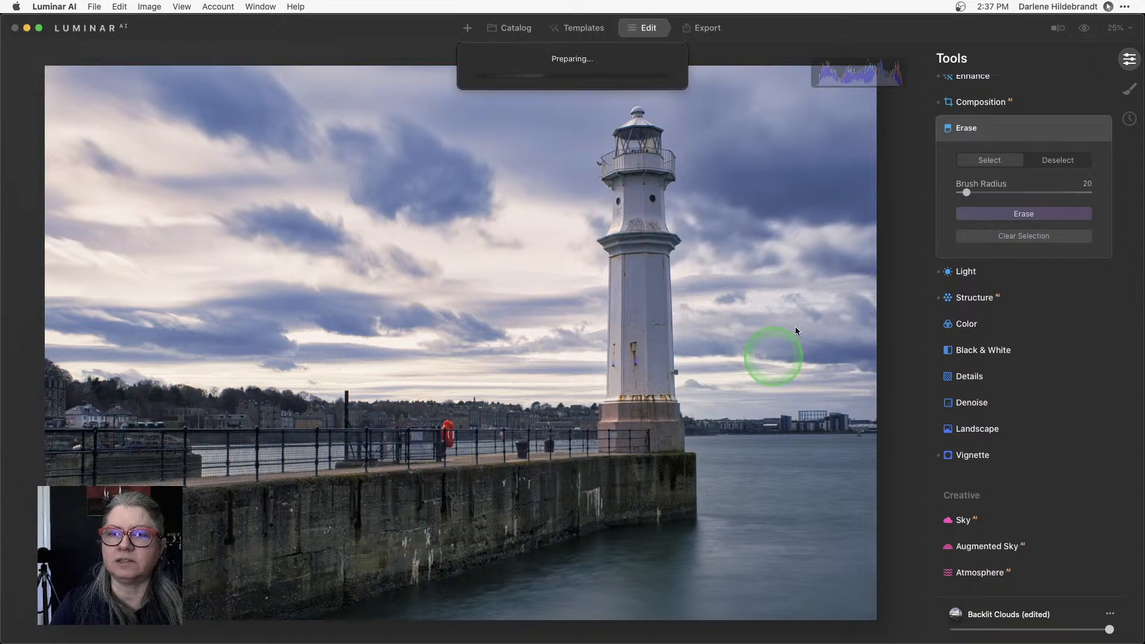
left_click(1118, 28)
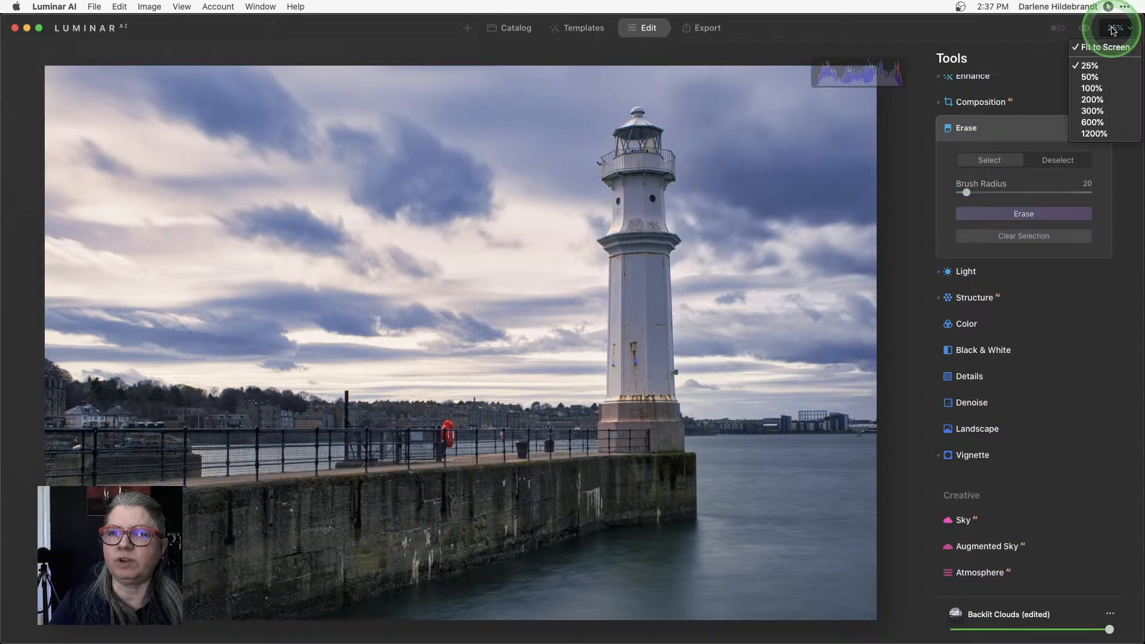
left_click(1088, 87)
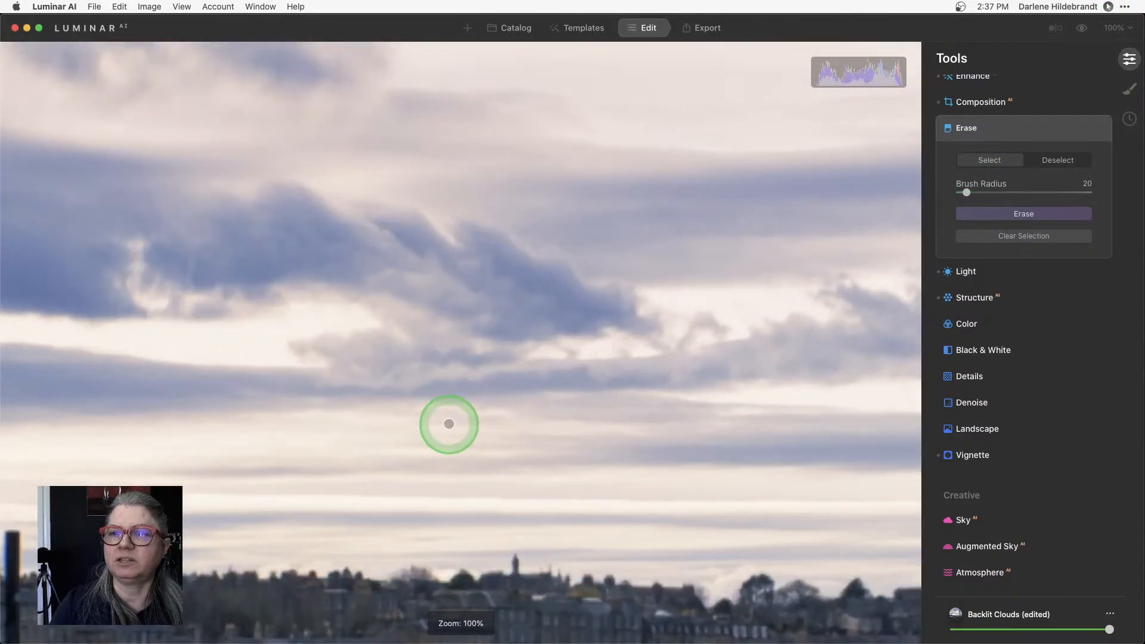
scroll(449, 424, "down", 10)
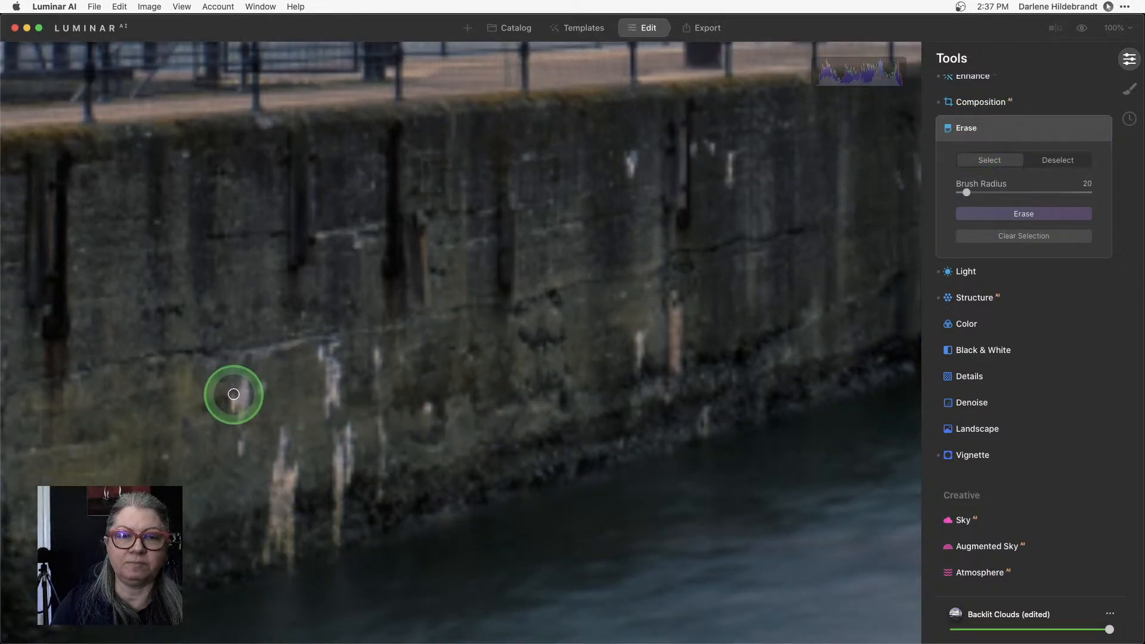
key("bracketright")
key("bracketright")
key("bracketright")
key("bracketright")
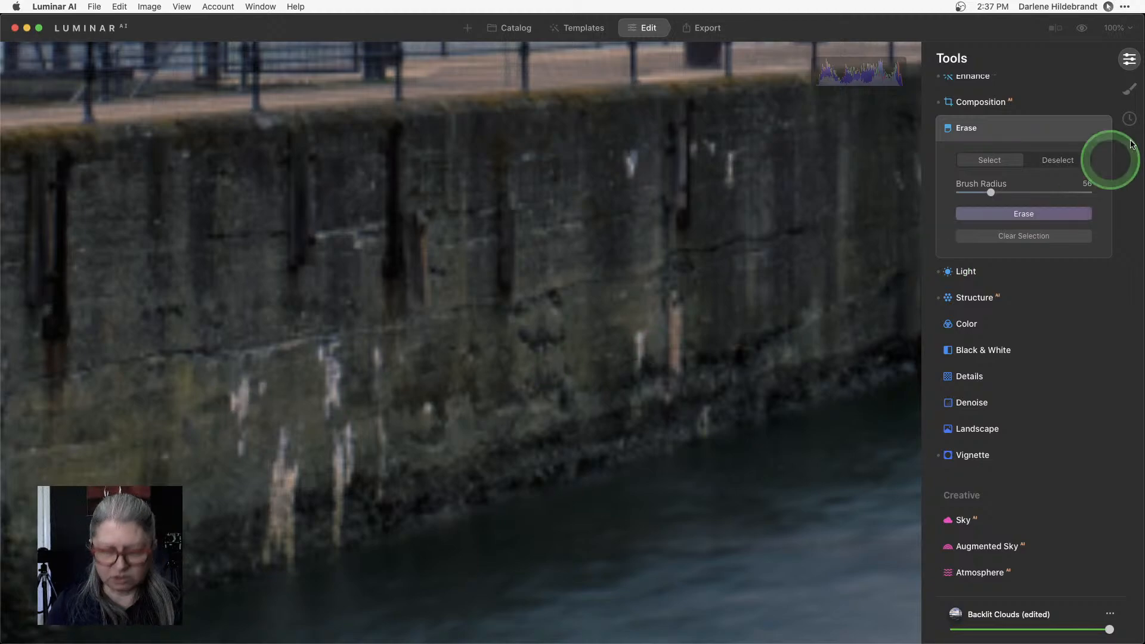
Turn off the cursor highlighting utility so no coloured circle surrounds the pointer
left_click(1109, 9)
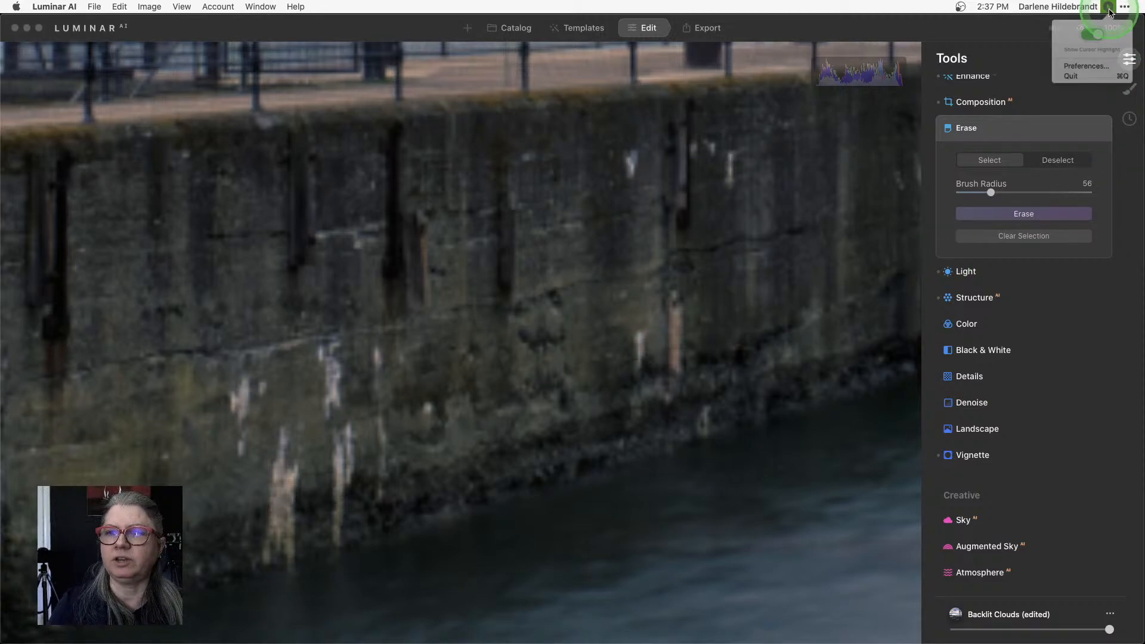
left_click(1093, 39)
left_click(488, 213)
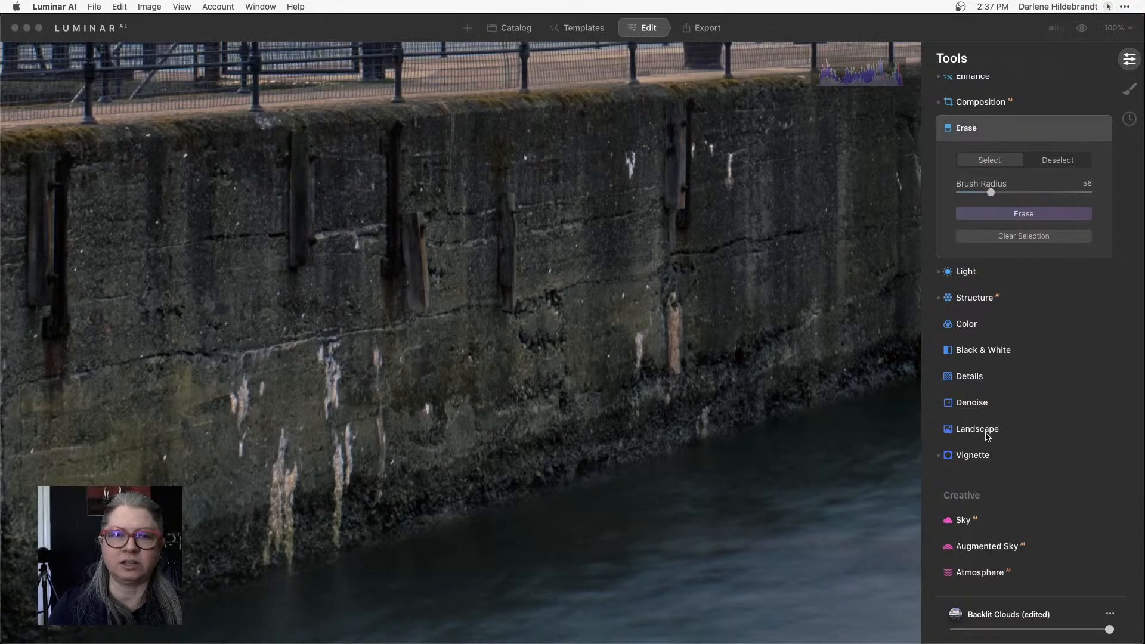
left_click(1063, 389)
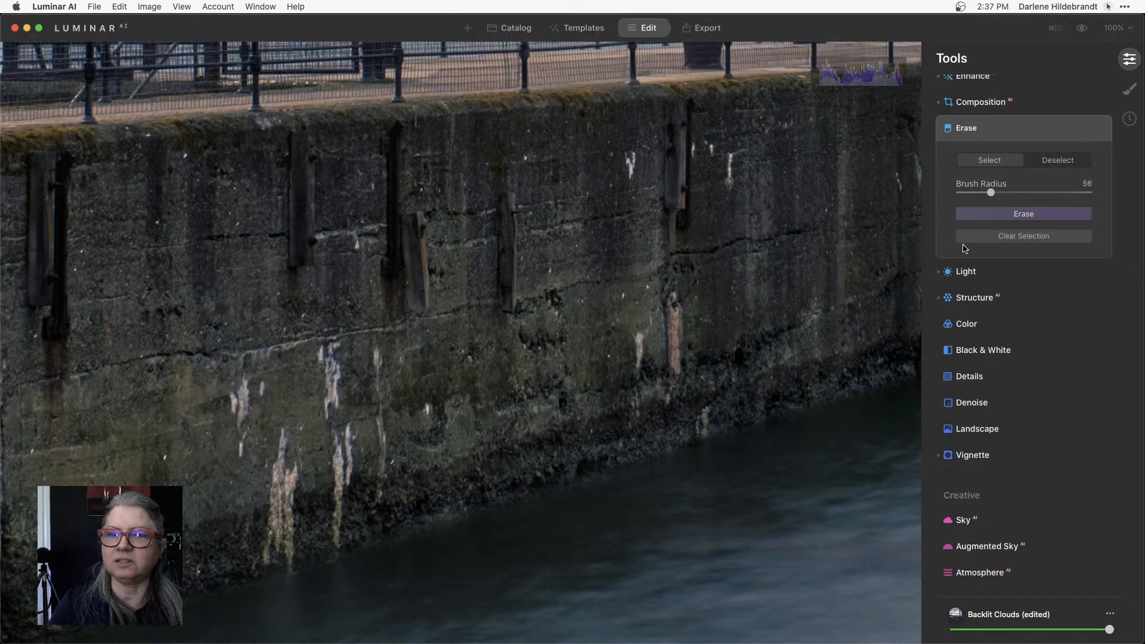
Erase the short pale streaks and two small white spots on the pier wall with a Brush Radius of 58
mouse_move(992, 193)
left_mouse_down()
mouse_move(1022, 191)
mouse_move(980, 191)
left_mouse_up()
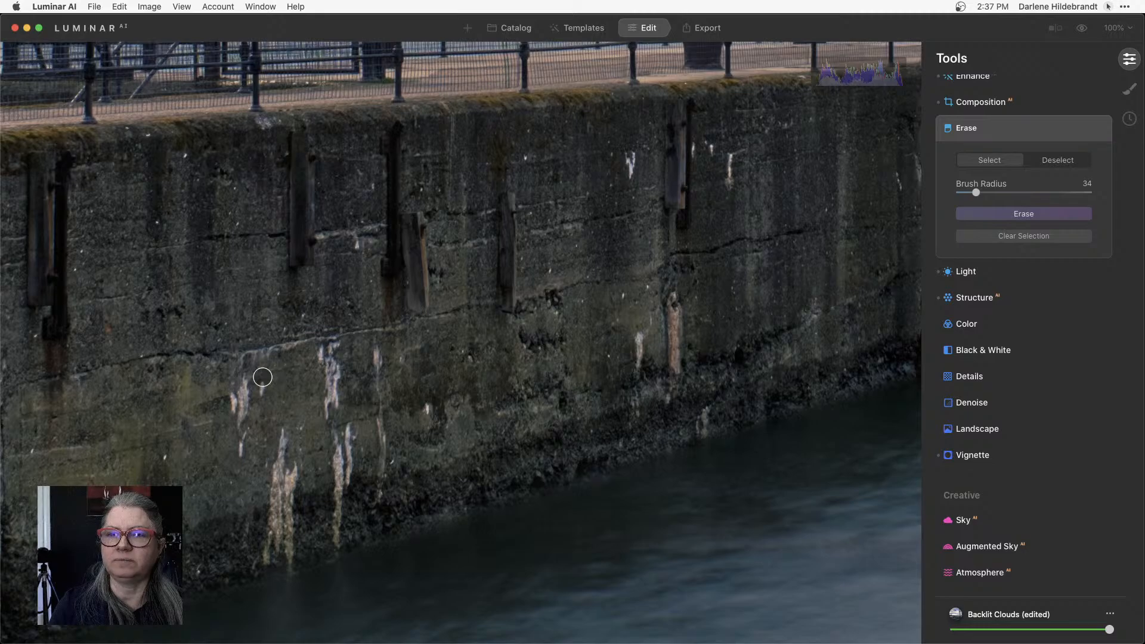
mouse_move(254, 369)
left_mouse_down()
mouse_move(241, 454)
mouse_move(232, 381)
left_mouse_up()
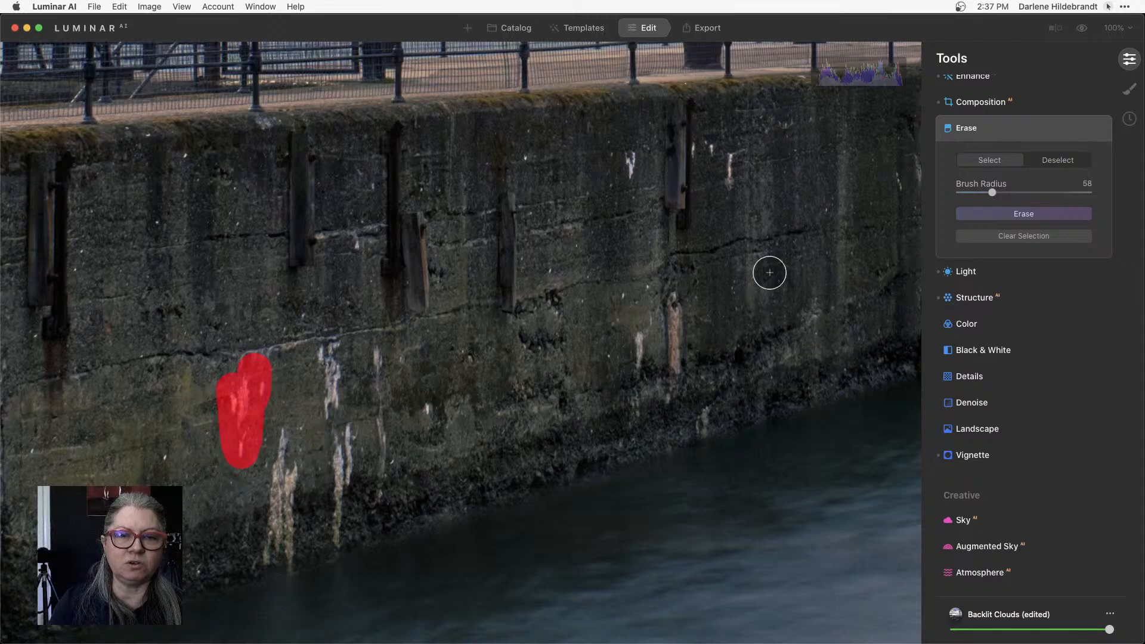
left_click(161, 456)
left_click(427, 410)
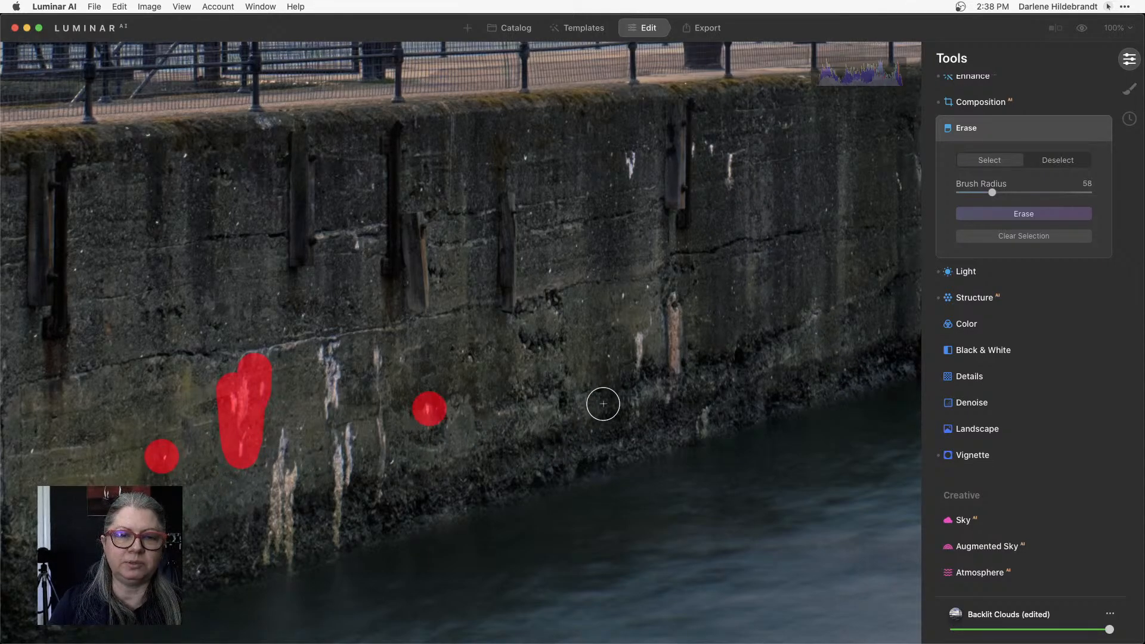
left_click(1004, 216)
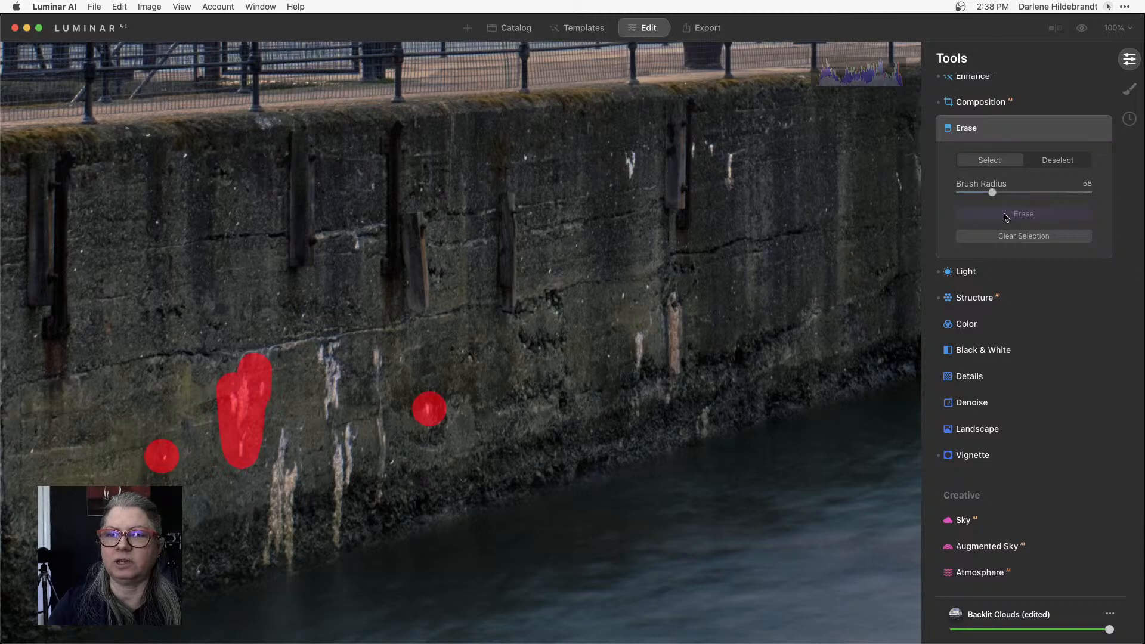
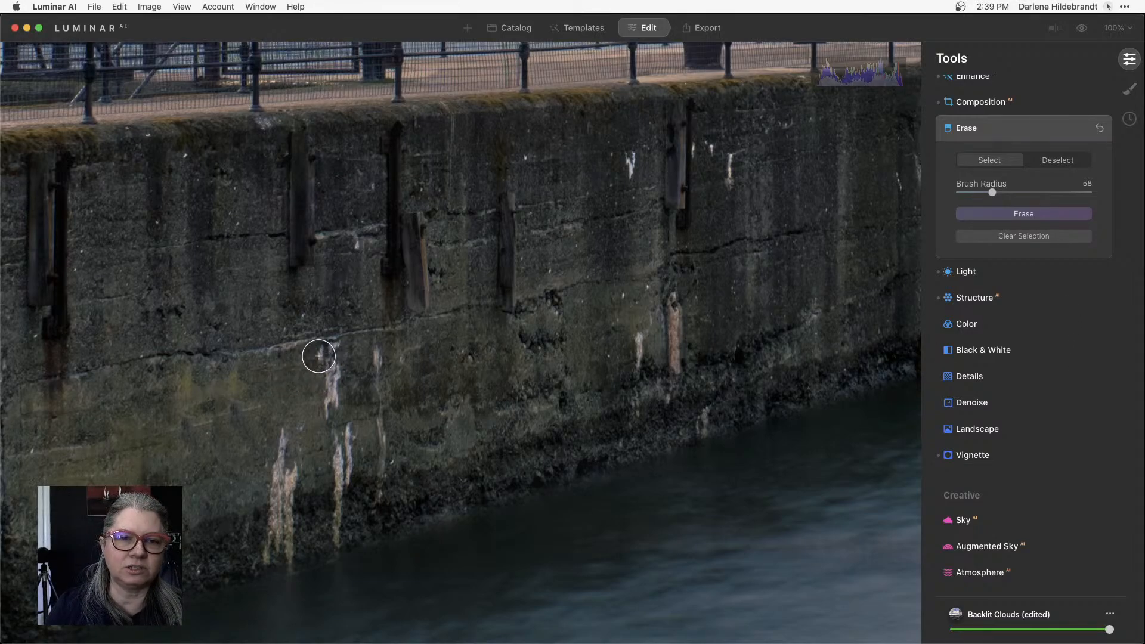
Erase the two white streaks just below the long crack in the middle of the pier wall
left_click_drag(320, 352, 325, 408)
left_click_drag(376, 353, 381, 376)
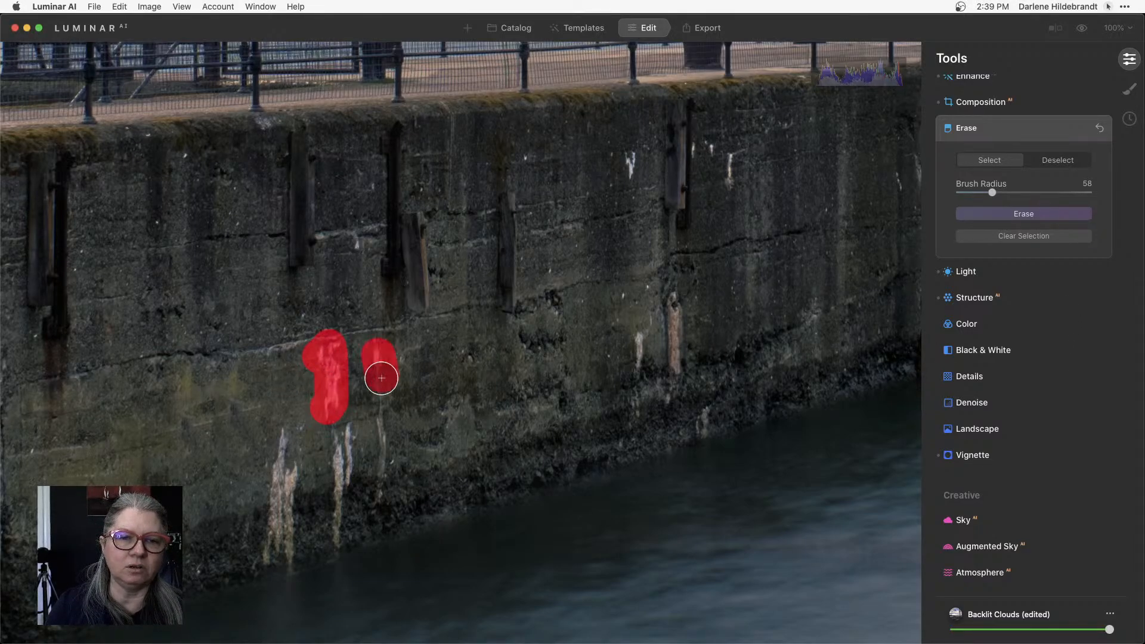
left_click(1024, 214)
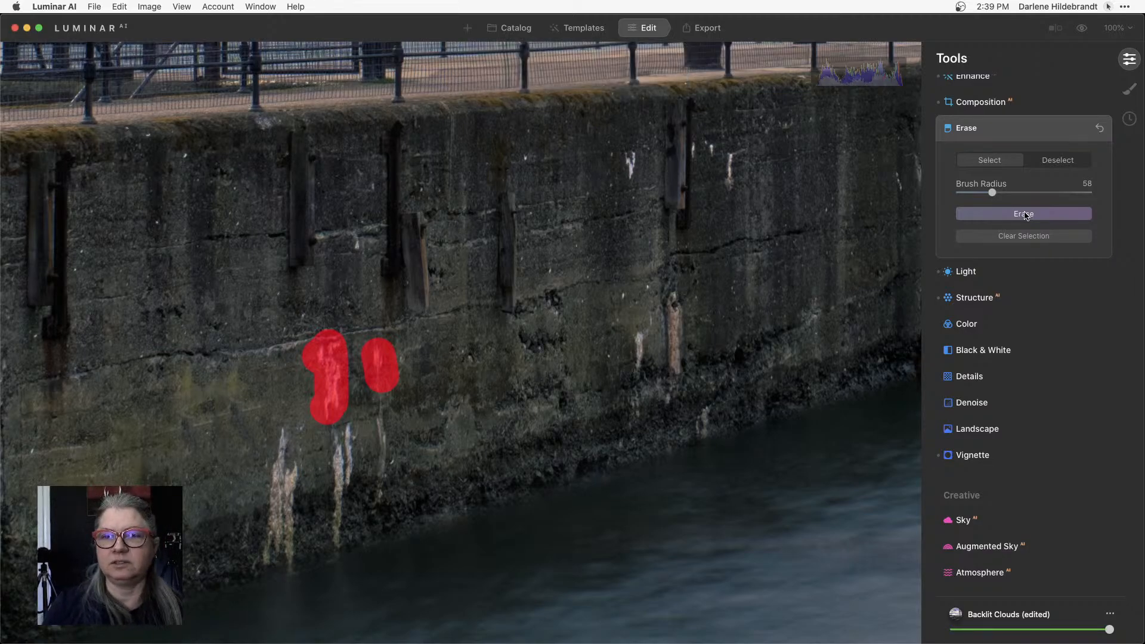
left_click(1019, 215)
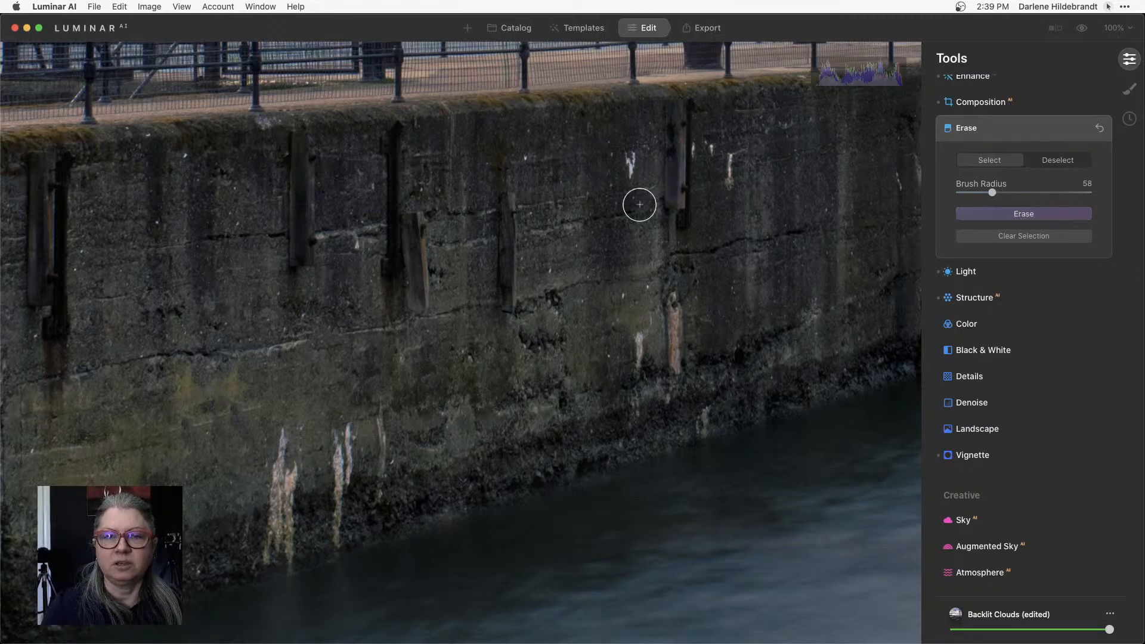
Try to erase the larger dark bollard behind the pier railing by painting over it completely
mouse_move(741, 263)
left_mouse_down()
mouse_move(488, 292)
mouse_move(258, 340)
left_mouse_up()
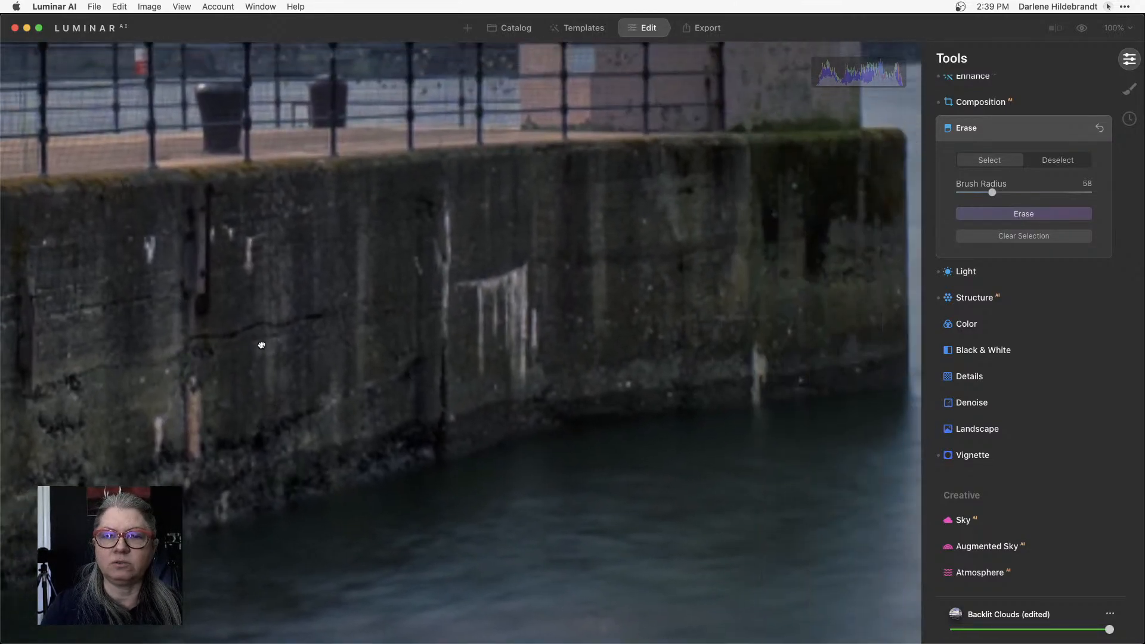
left_click_drag(504, 312, 643, 384)
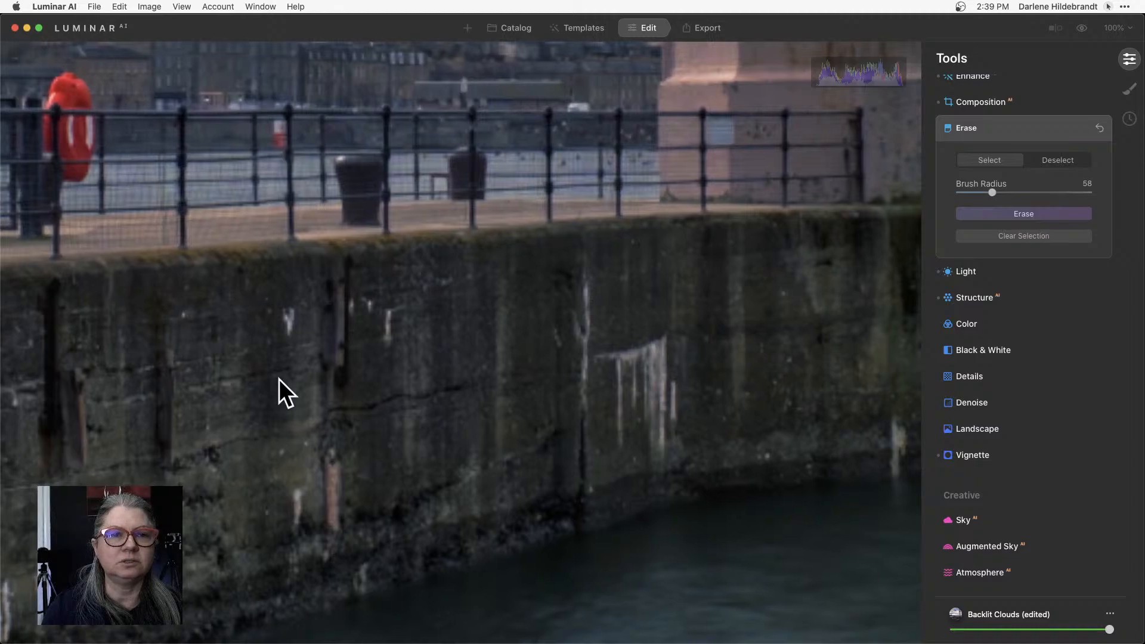
left_click_drag(281, 391, 430, 399)
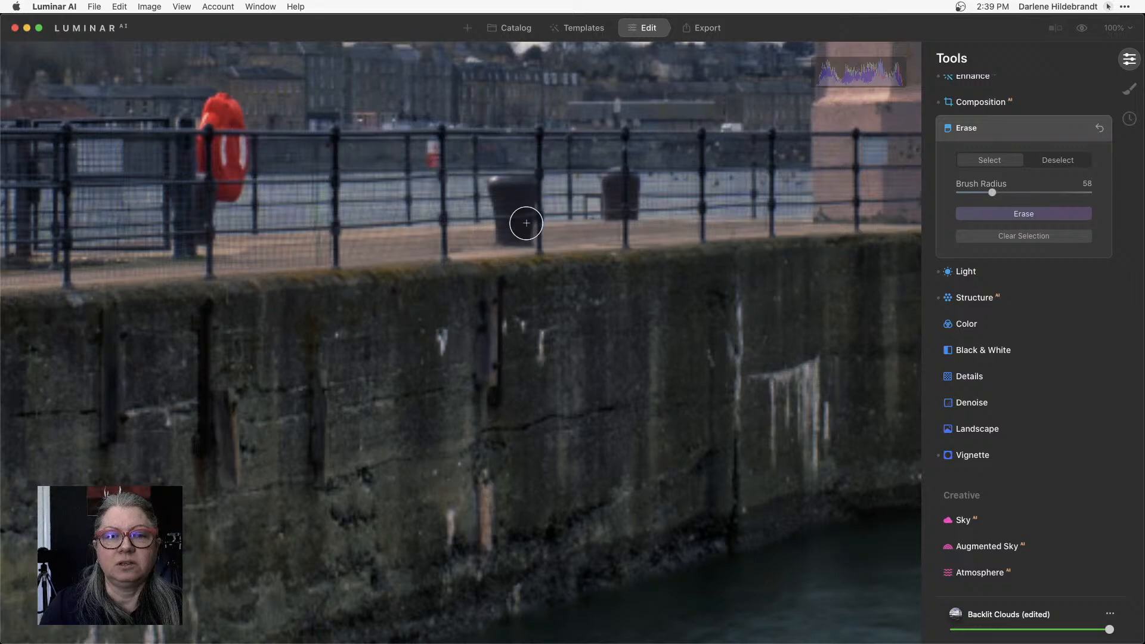
mouse_move(479, 176)
left_mouse_down()
mouse_move(524, 177)
mouse_move(511, 235)
left_mouse_up()
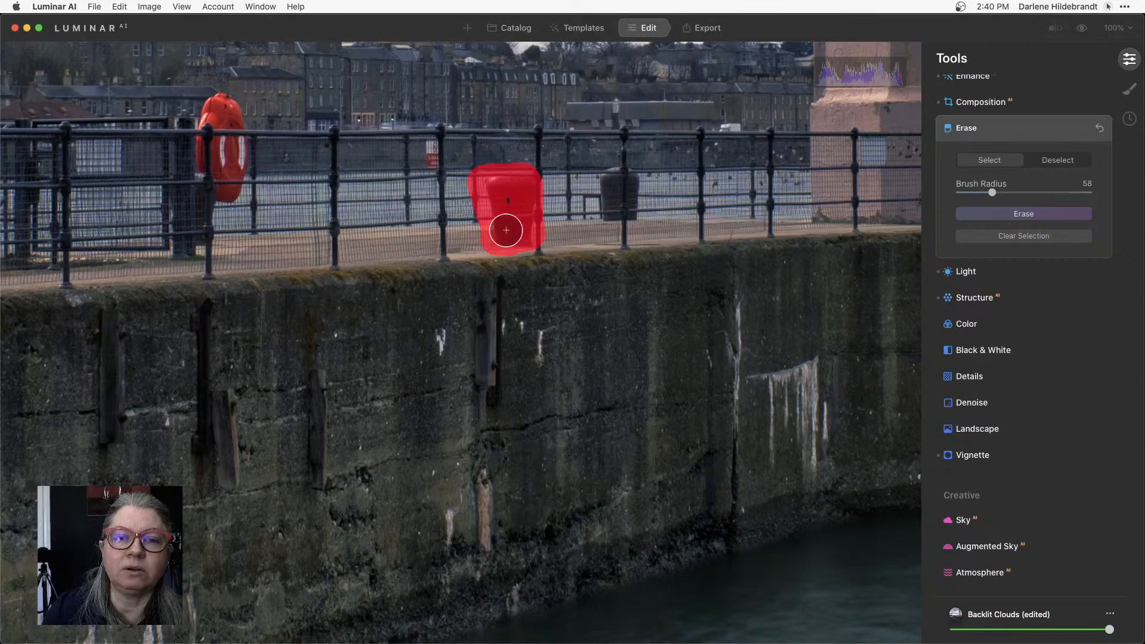
left_click_drag(532, 175, 531, 242)
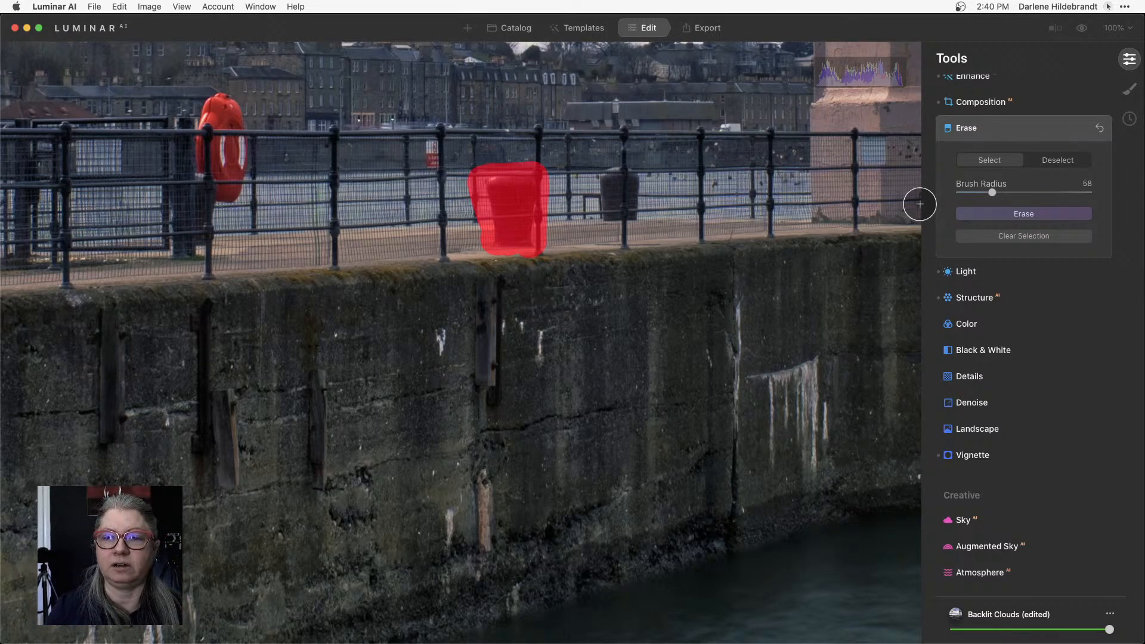
left_click(977, 215)
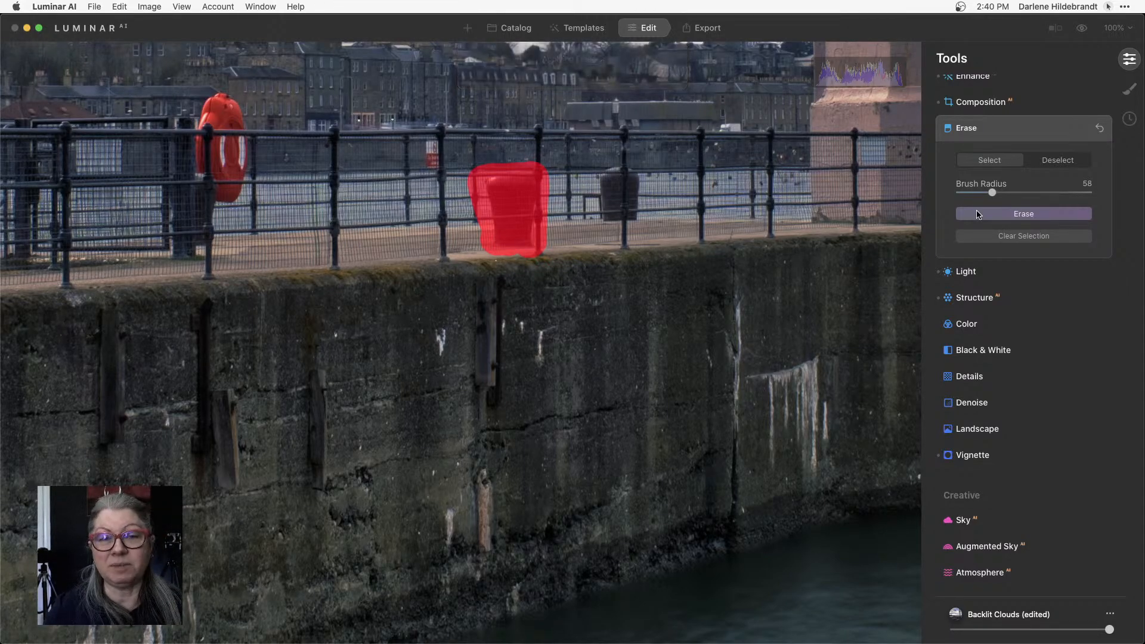
left_click(984, 214)
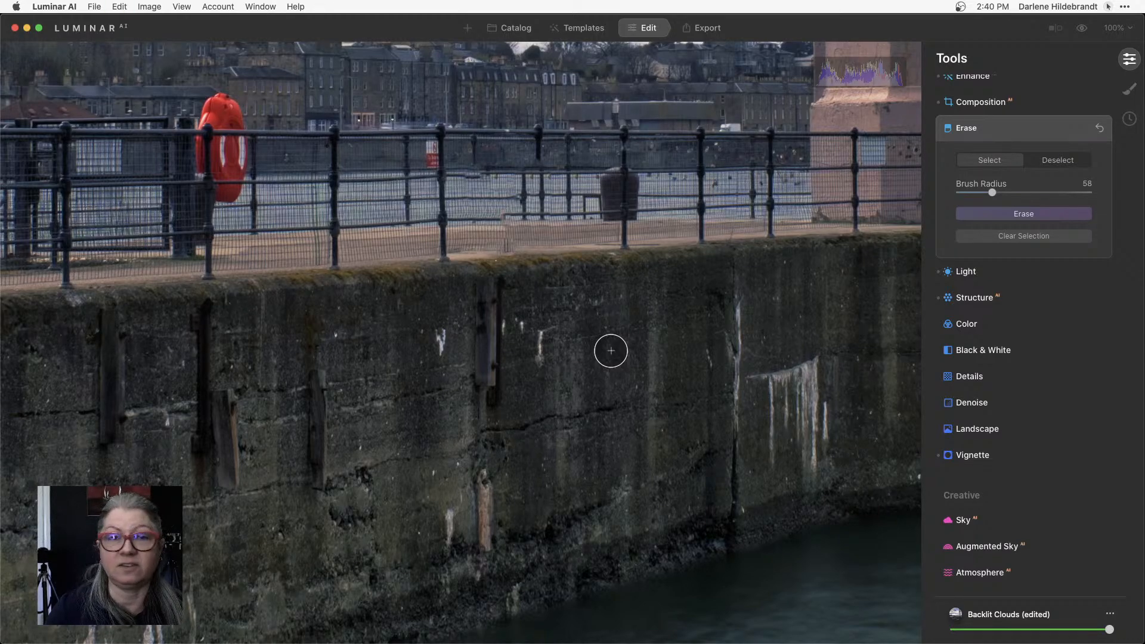
Undo the bollard removal, clear its selection and leave the Erase tool with the whole photo in view
key("super+z")
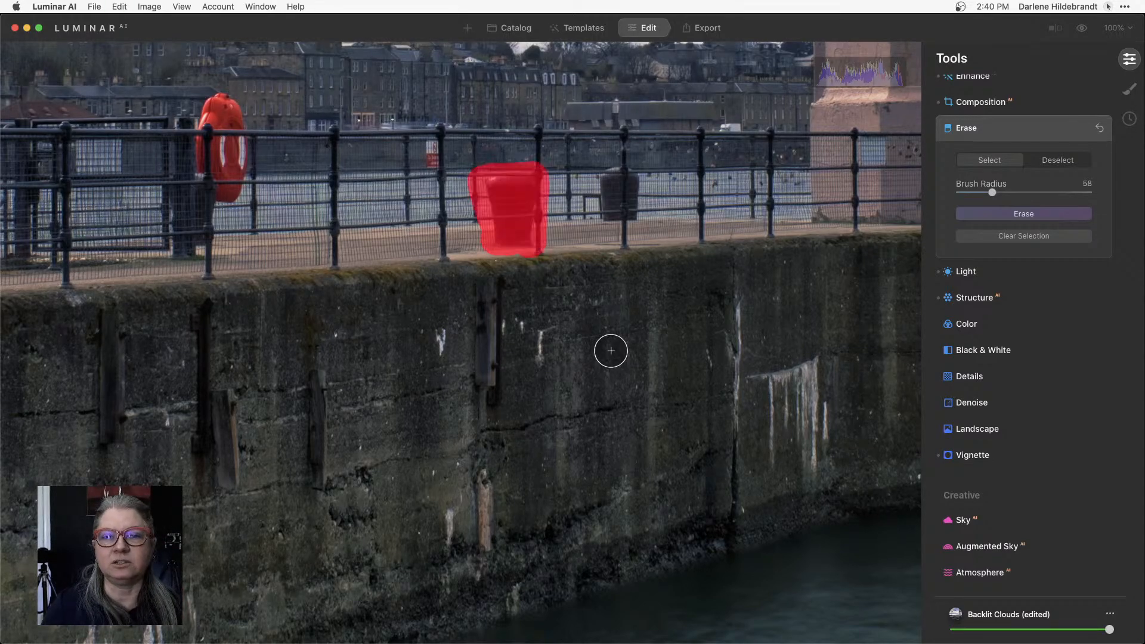
left_click(969, 237)
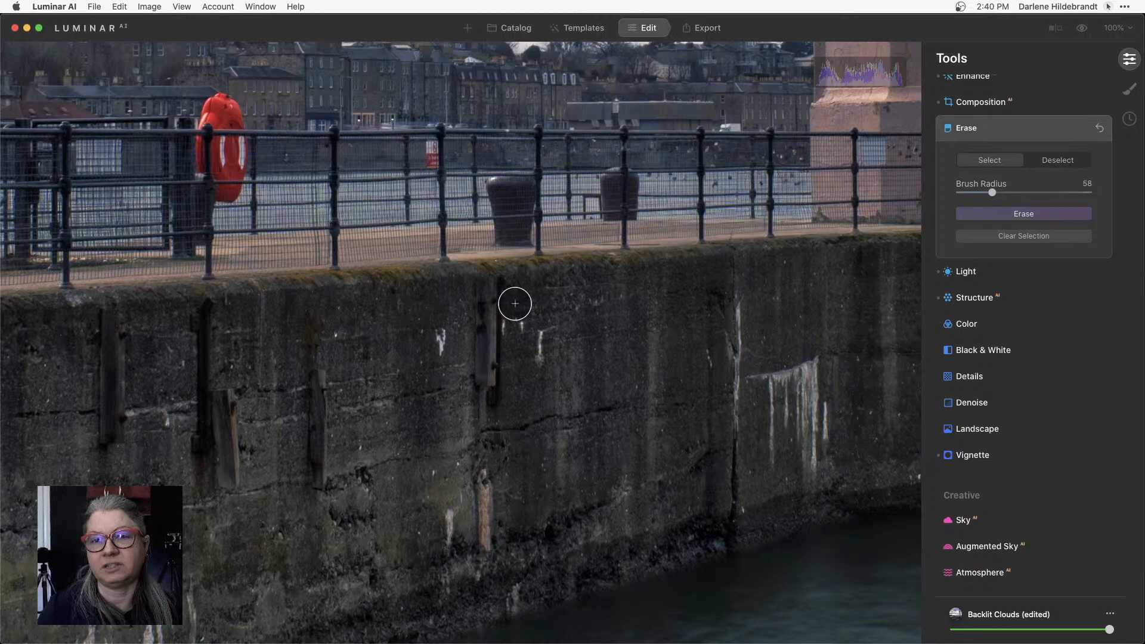
left_click(631, 266)
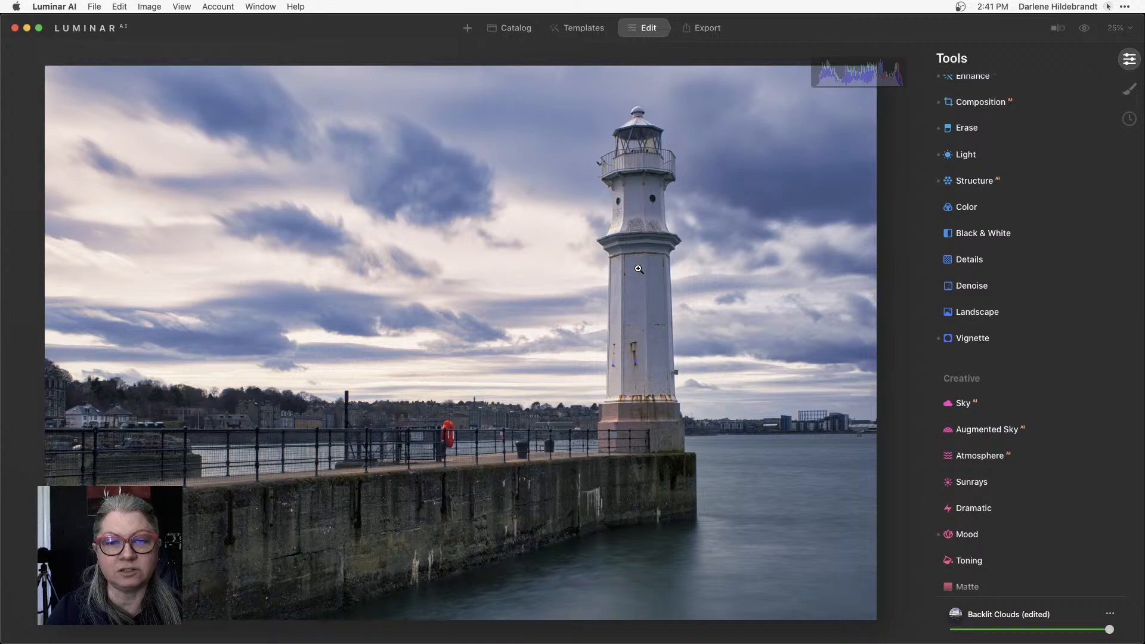
Add a Mystical effect to the lighthouse photo with Amount 26 and Shadows 71
scroll(973, 365, "down", 6)
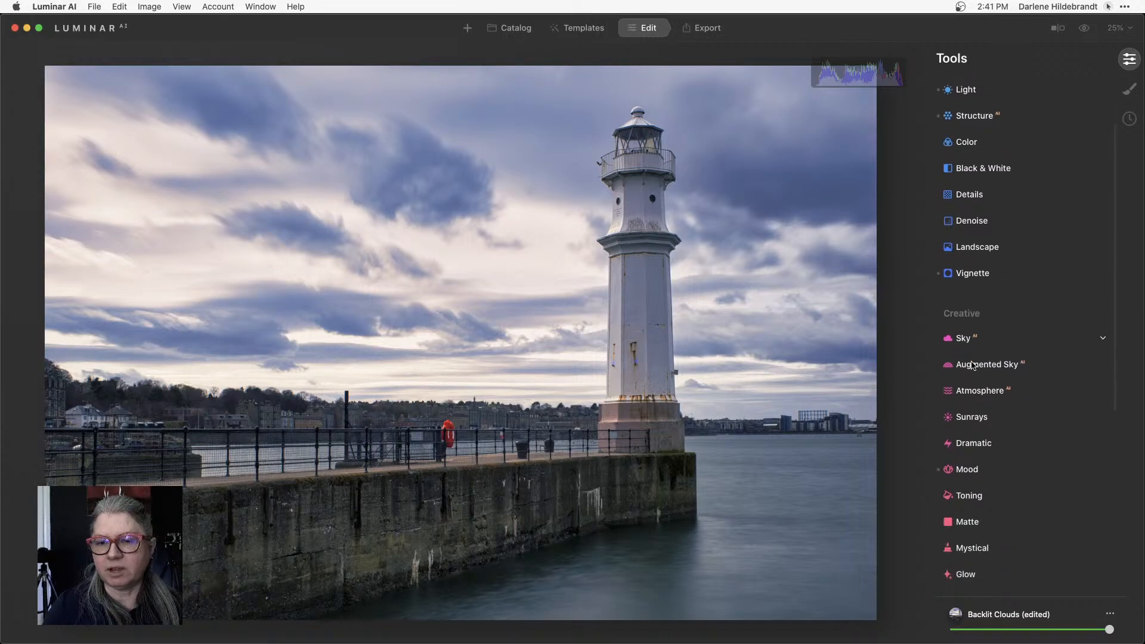
left_click(966, 425)
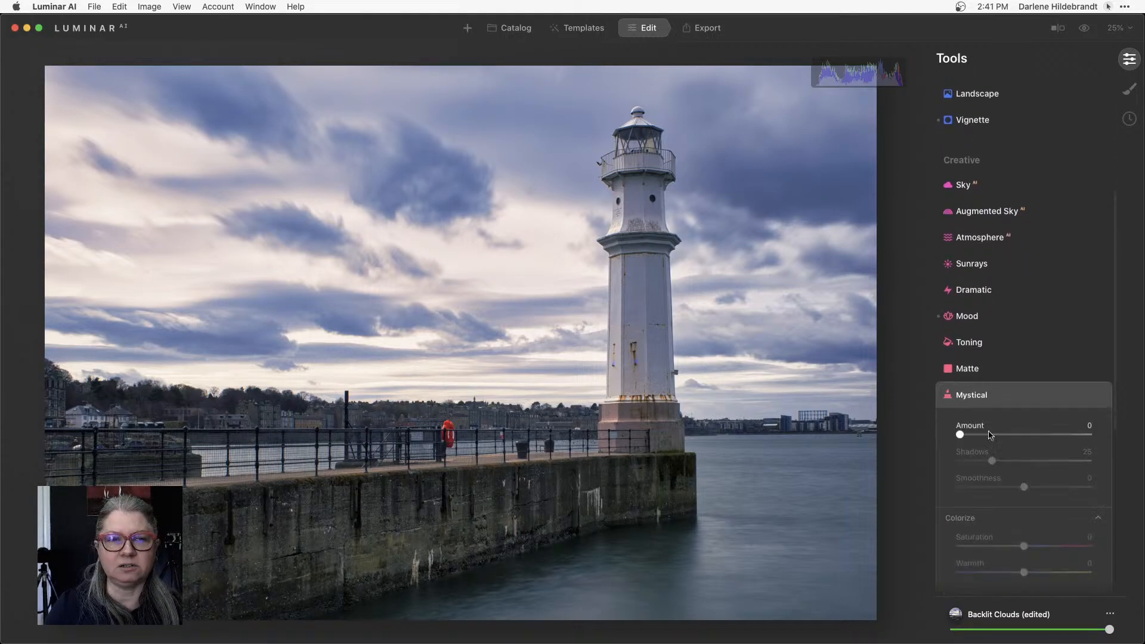
left_click_drag(962, 433, 994, 433)
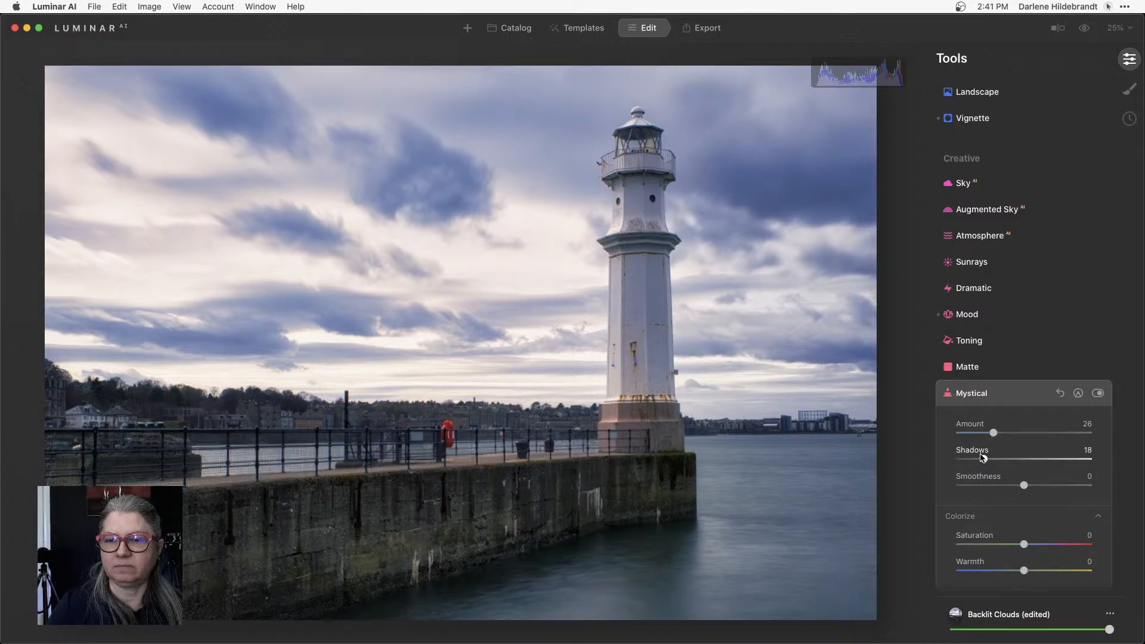
left_click_drag(992, 459, 1053, 459)
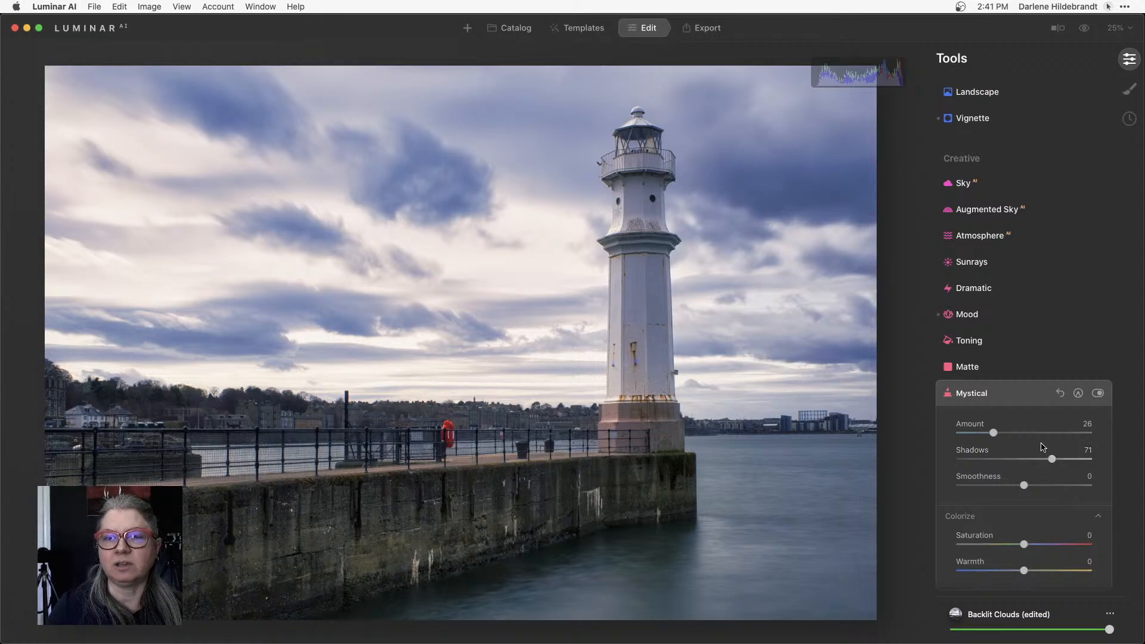
Darken the lighthouse photo by setting Exposure to -0.53 in the Light tool
scroll(973, 188, "up", 5)
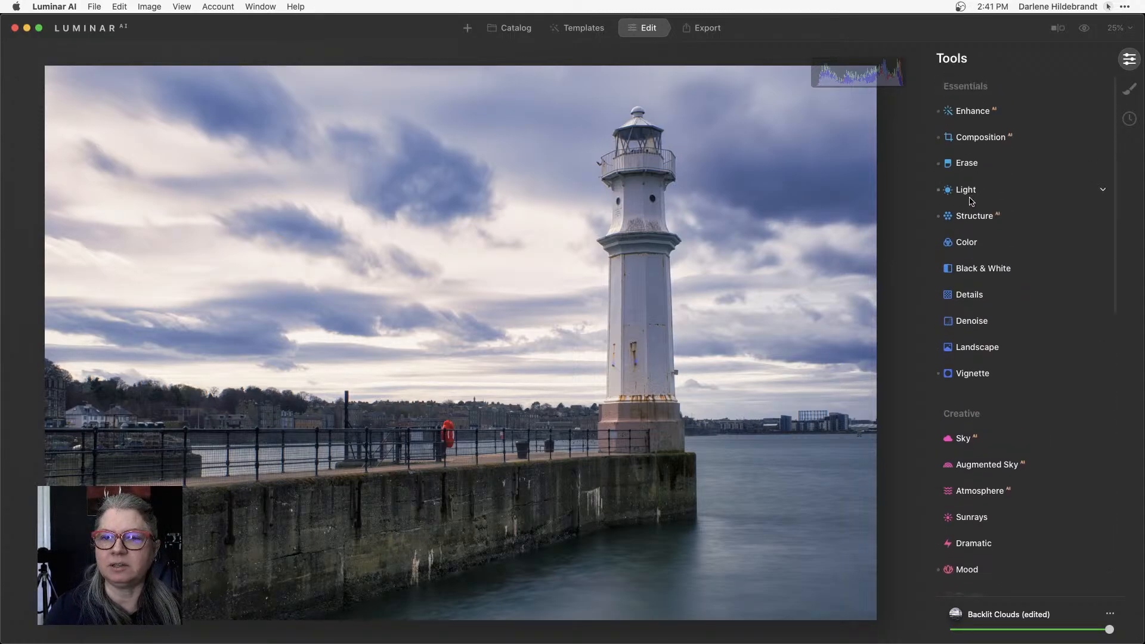
left_click(972, 191)
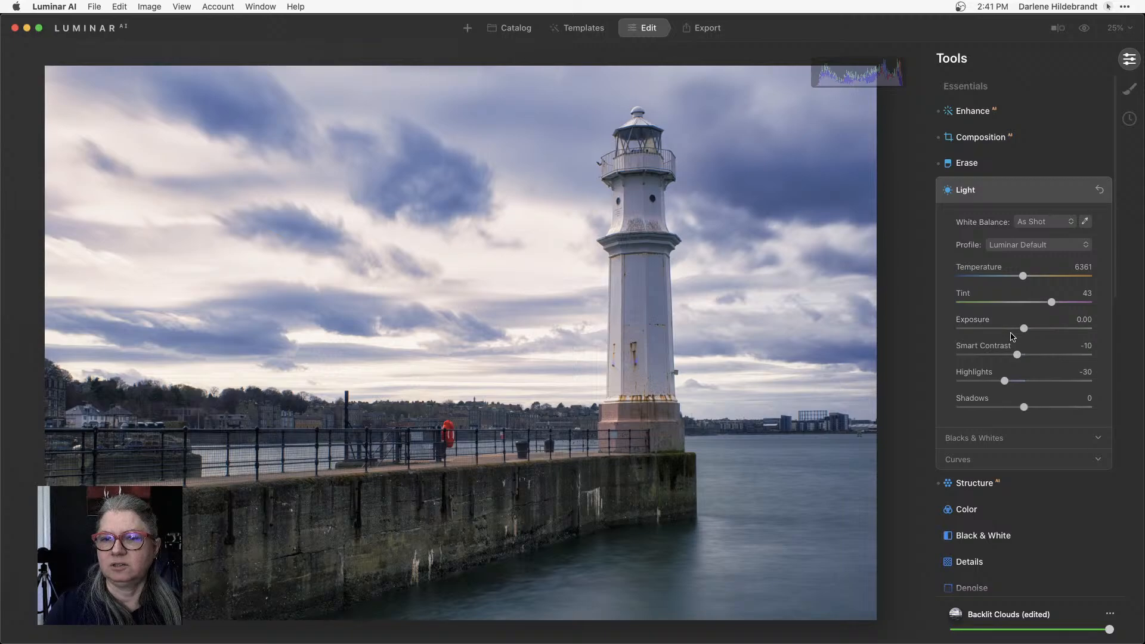
left_click_drag(1023, 332, 1017, 331)
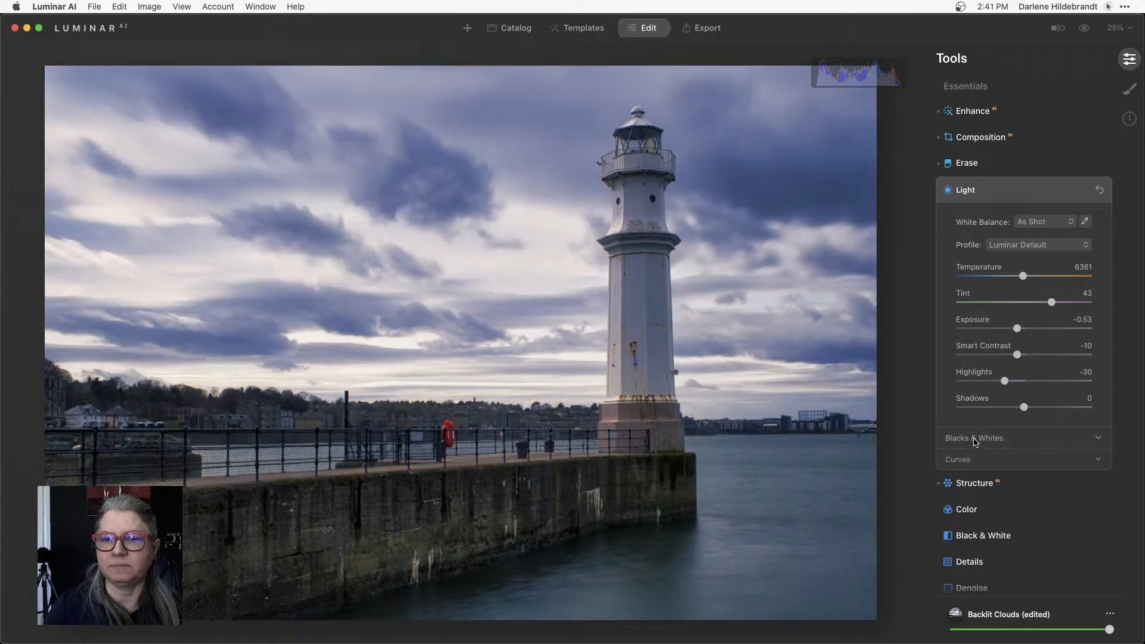
Deepen the lighthouse photo's dark tones by setting Blacks to -49, and set its Exposure to -0.28 in the Light tool
left_click(972, 439)
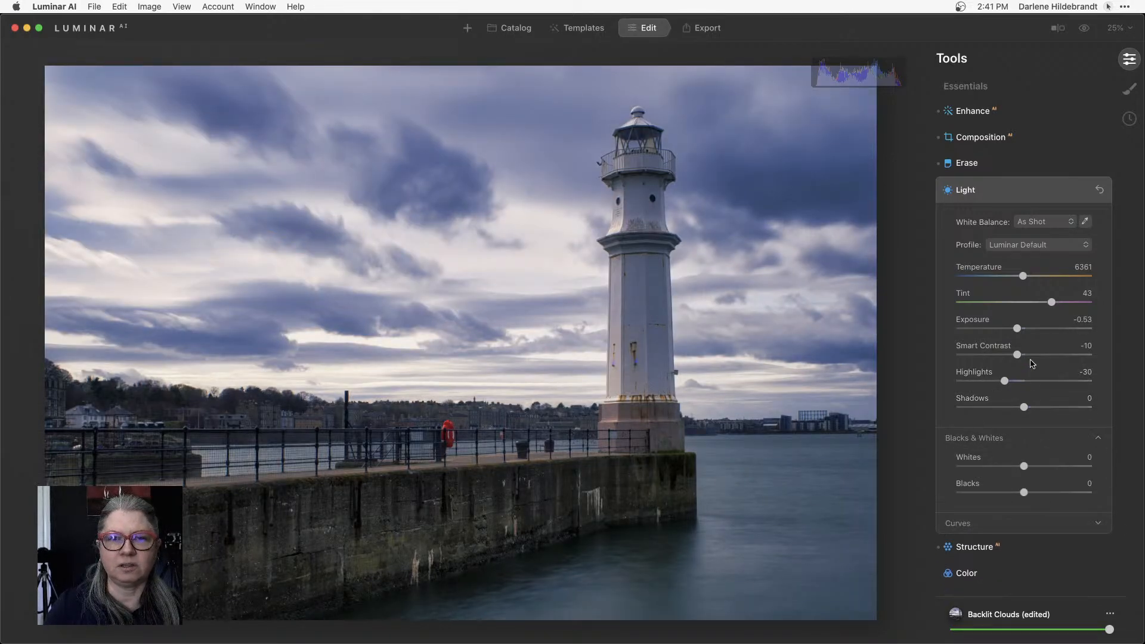
left_click_drag(1017, 328, 1020, 329)
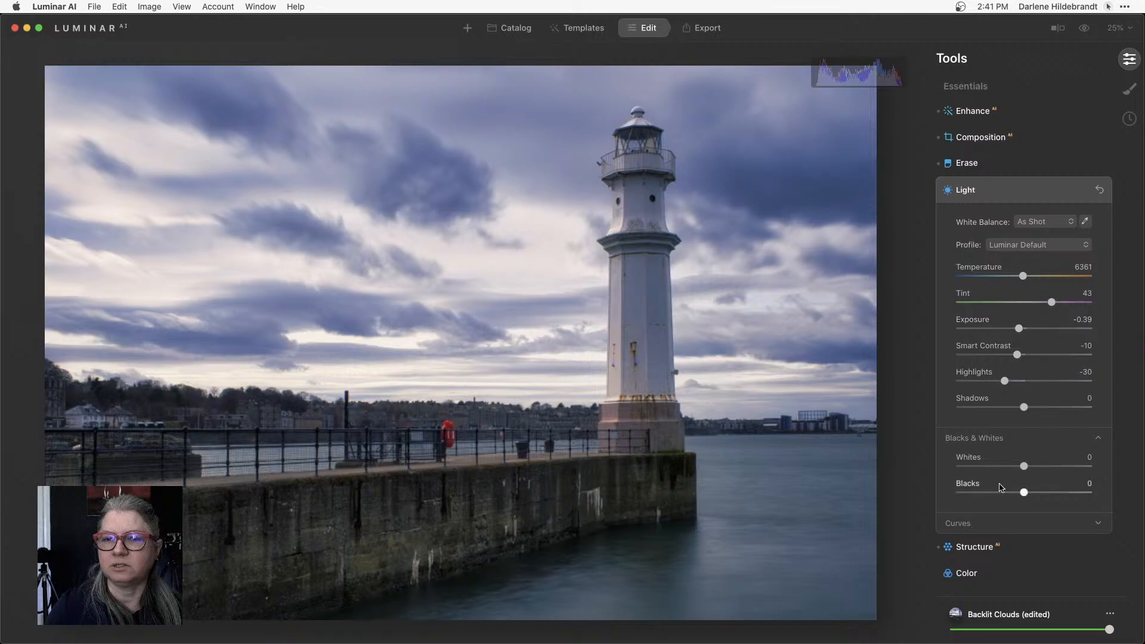
left_click_drag(1024, 493, 1016, 492)
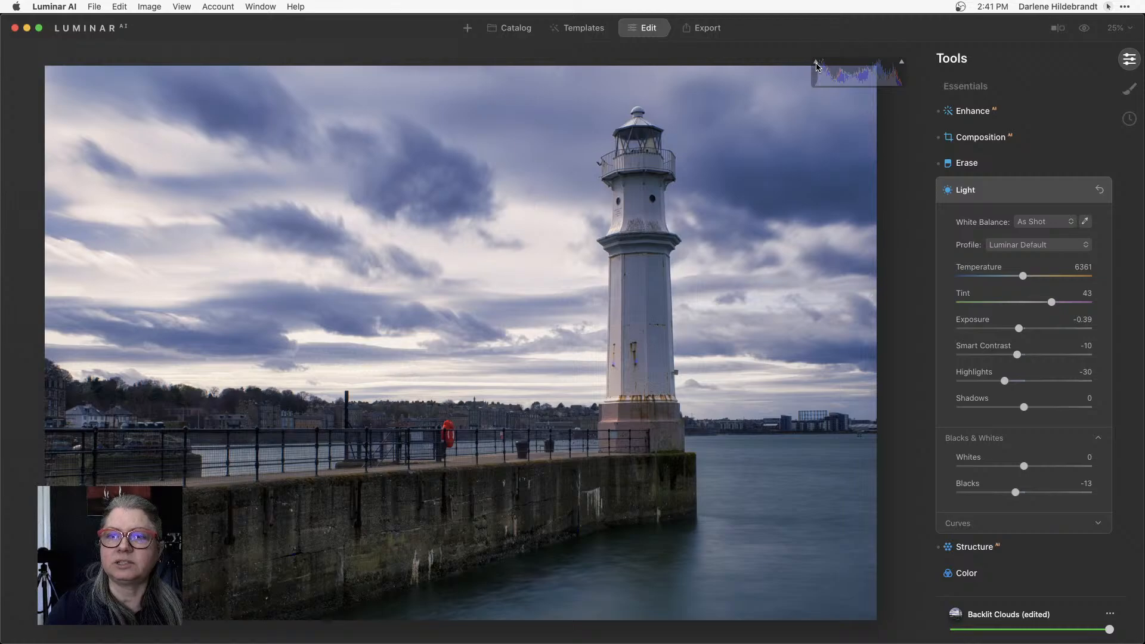
left_click_drag(1016, 492, 940, 492)
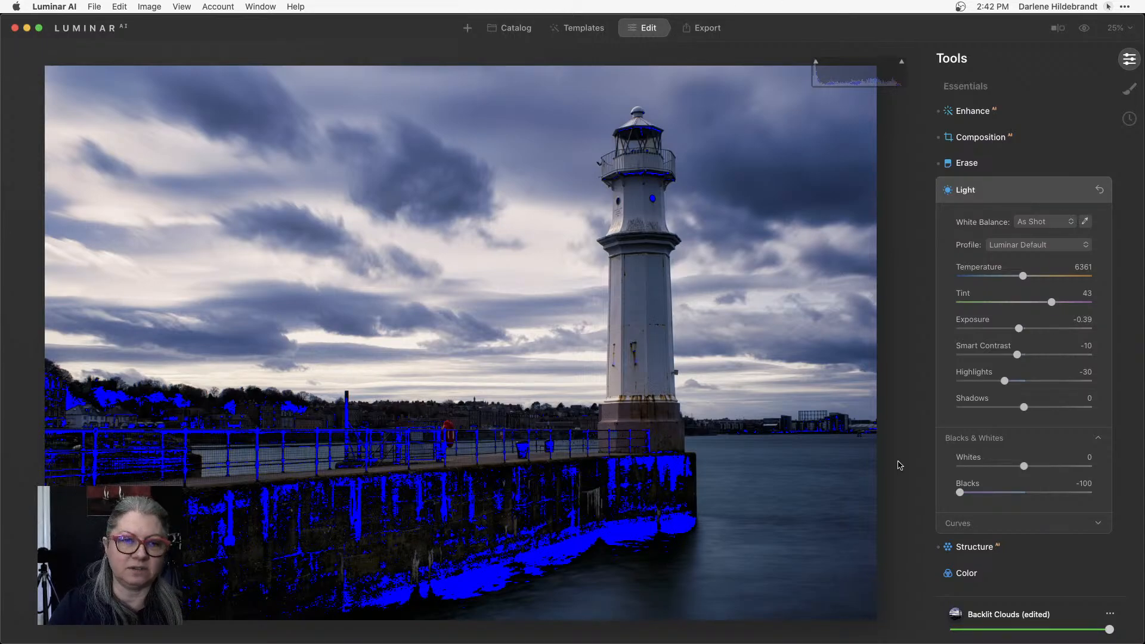
left_click_drag(960, 493, 992, 493)
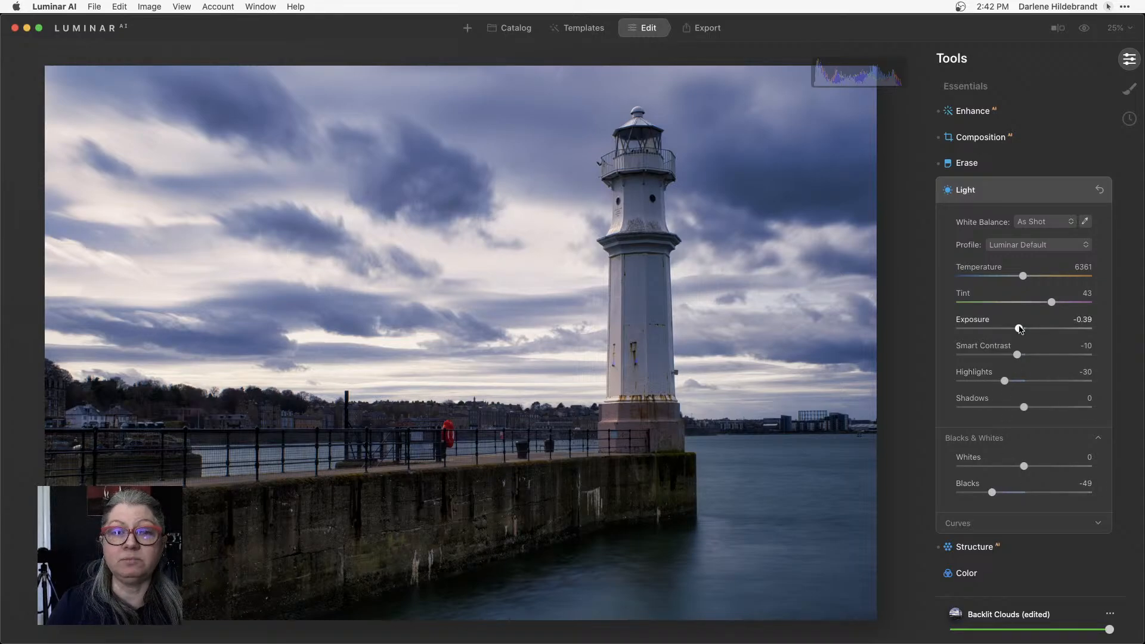
left_click_drag(1018, 327, 1023, 328)
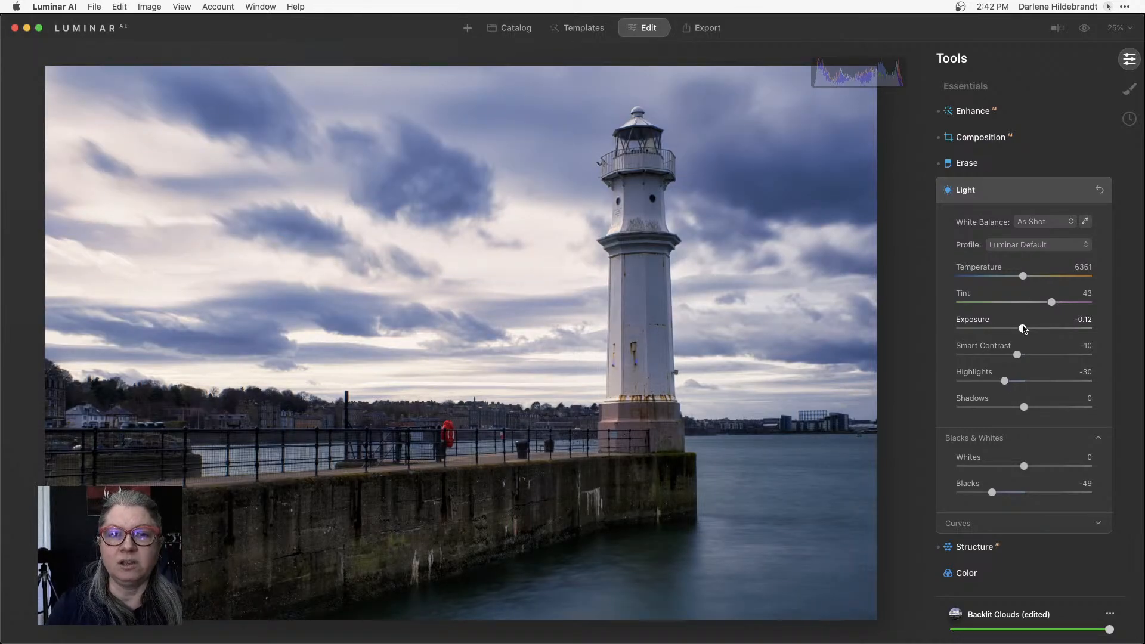
left_click_drag(1023, 329, 1021, 329)
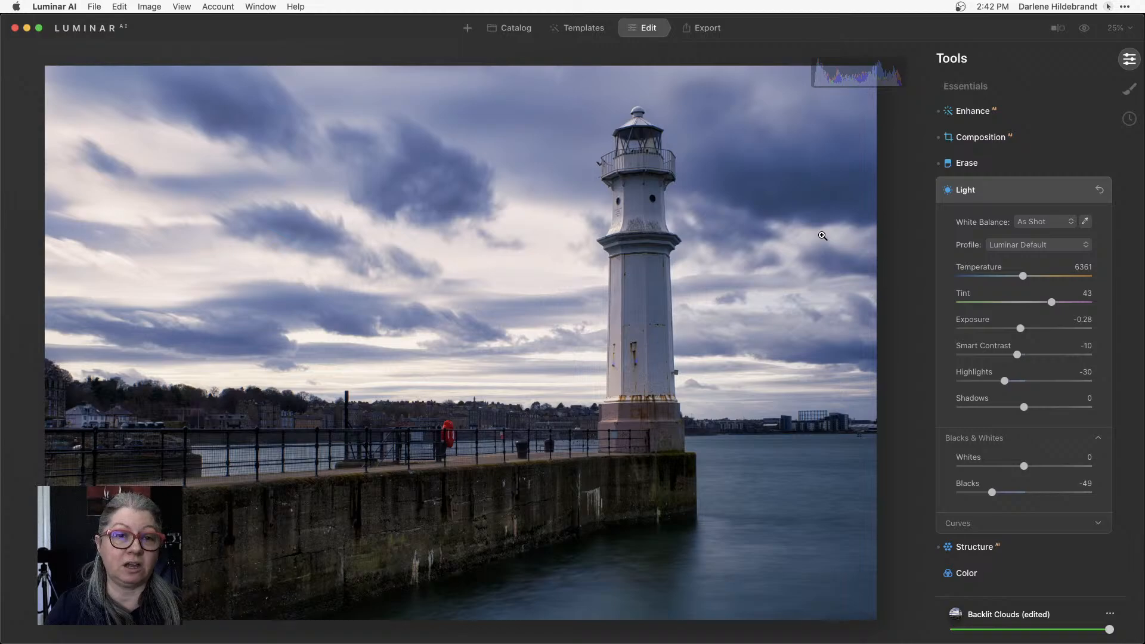
Return to the photo catalog, switch to Lightroom Classic and collapse the Histogram and Metadata side panel to enlarge the grid
left_click(516, 30)
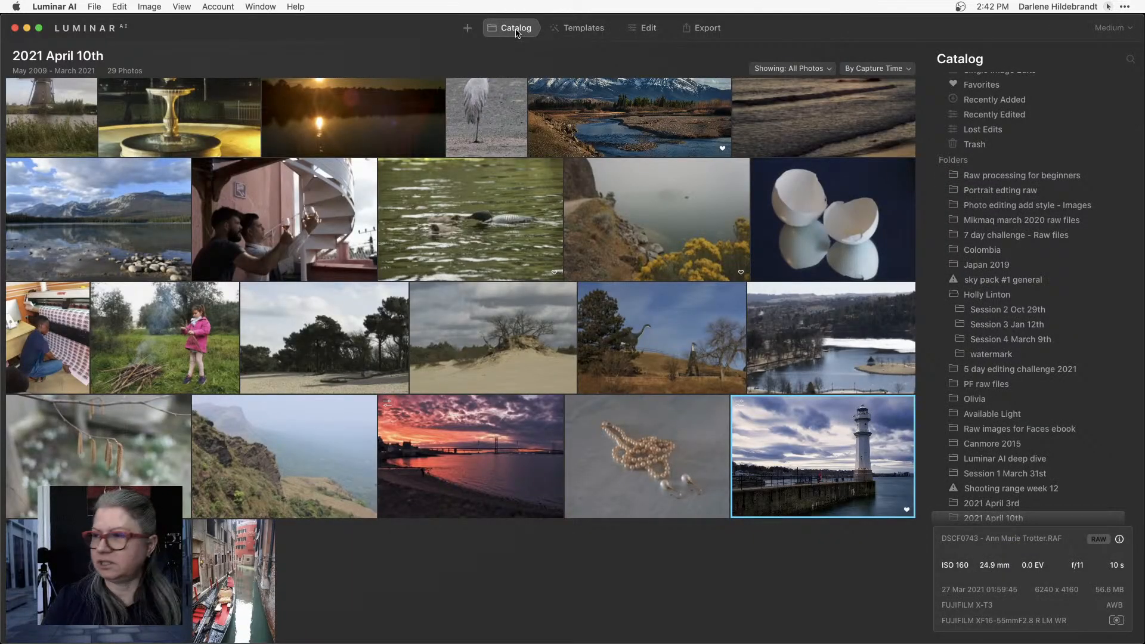
key("super+Tab")
key("super+Tab")
key("super+Tab")
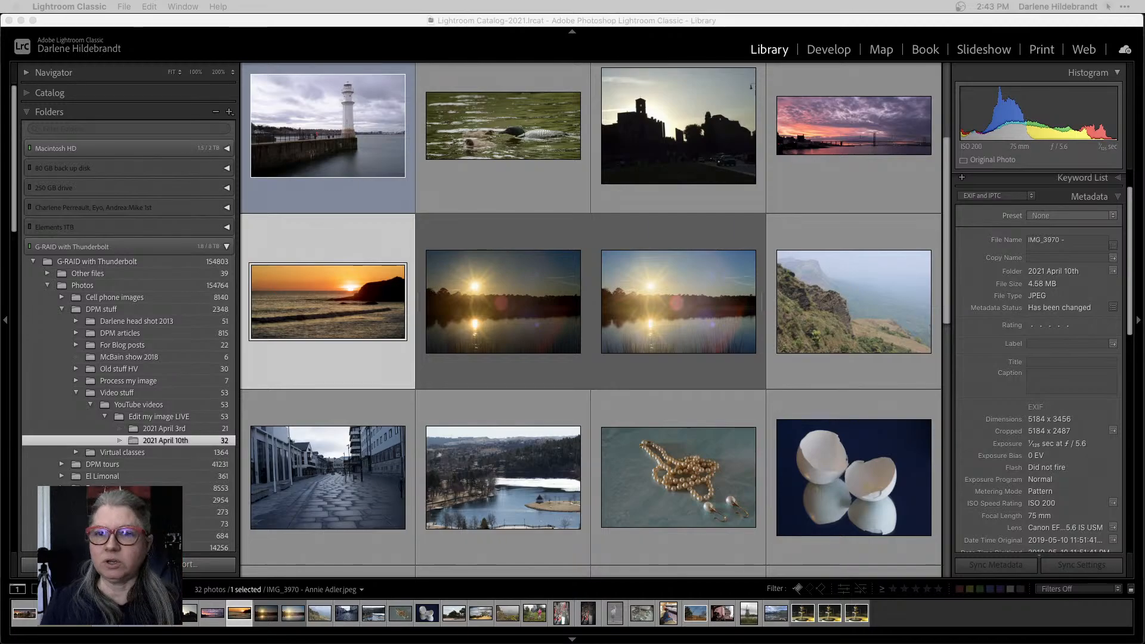
left_click(847, 229)
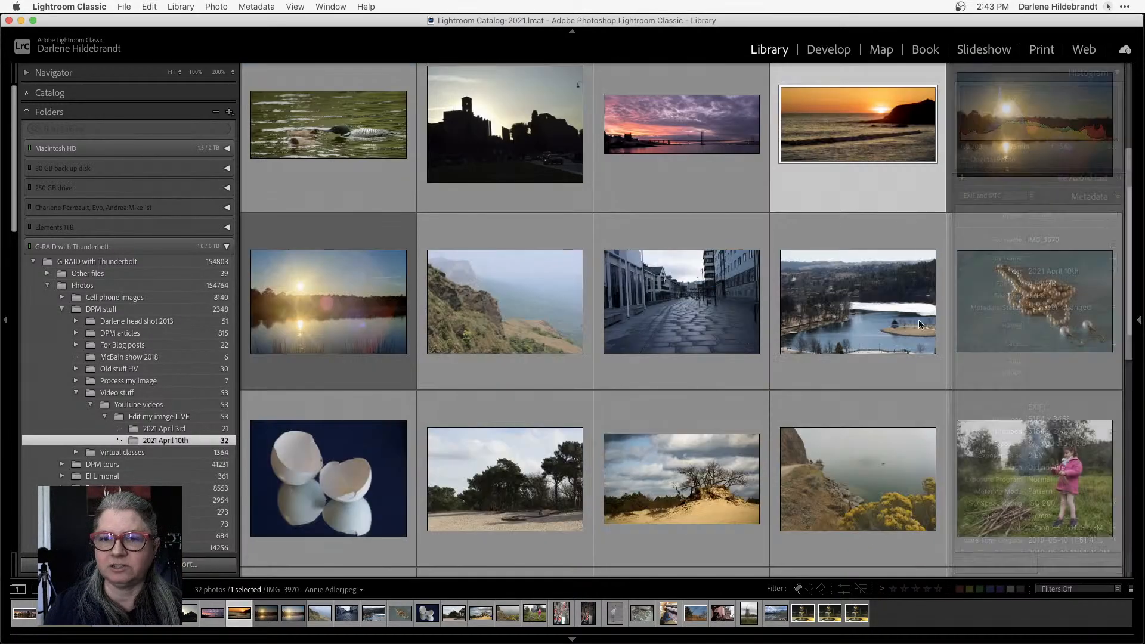
left_click(1139, 320)
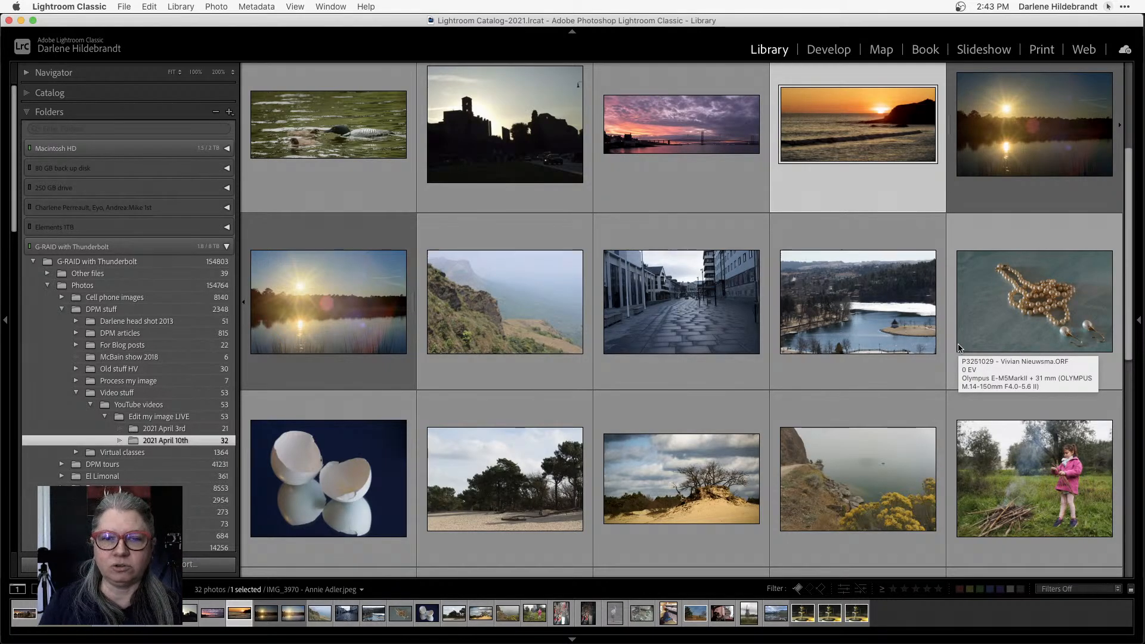
View the hazy rocky hillside photo enlarged in the Library with the info overlay hidden
scroll(959, 347, "down", 1)
scroll(959, 348, "down", 3)
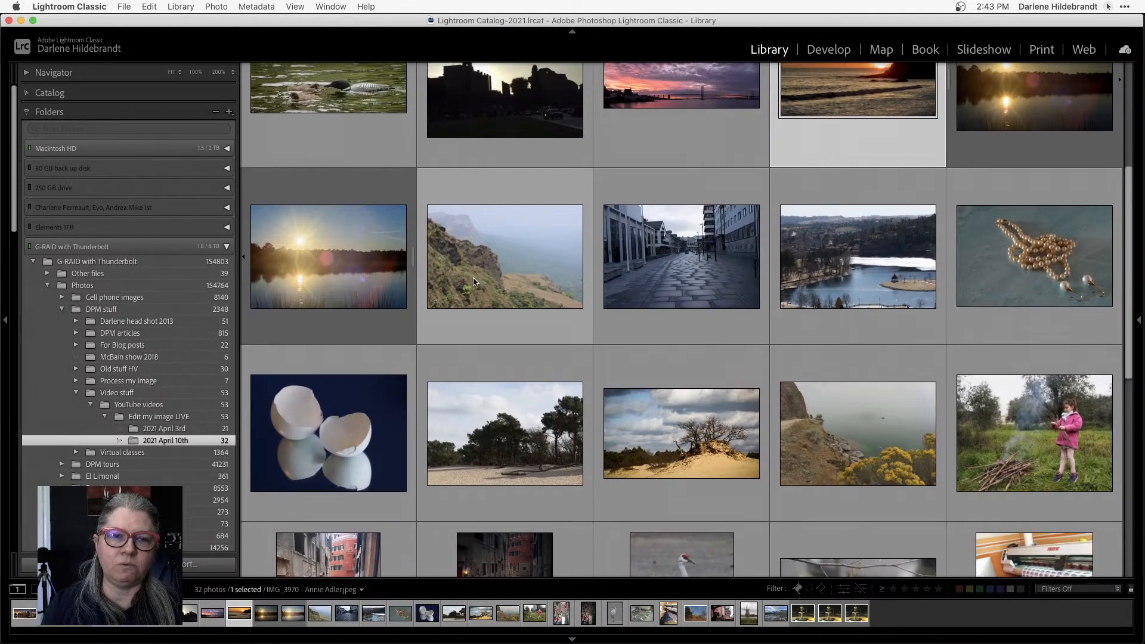
double_click(474, 283)
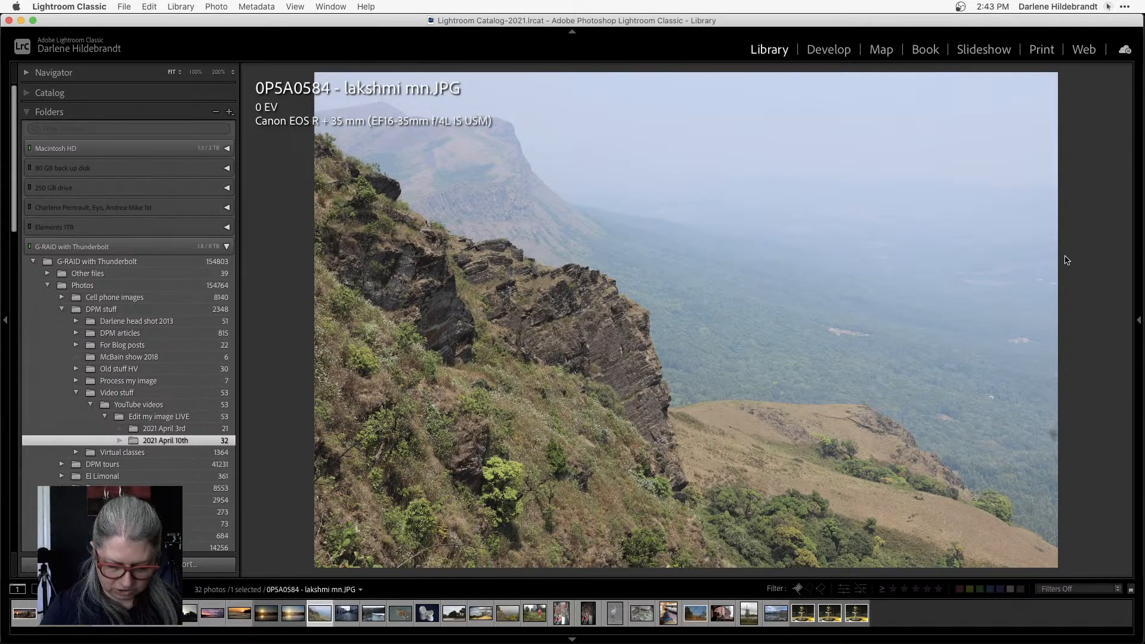
key("i")
key("i")
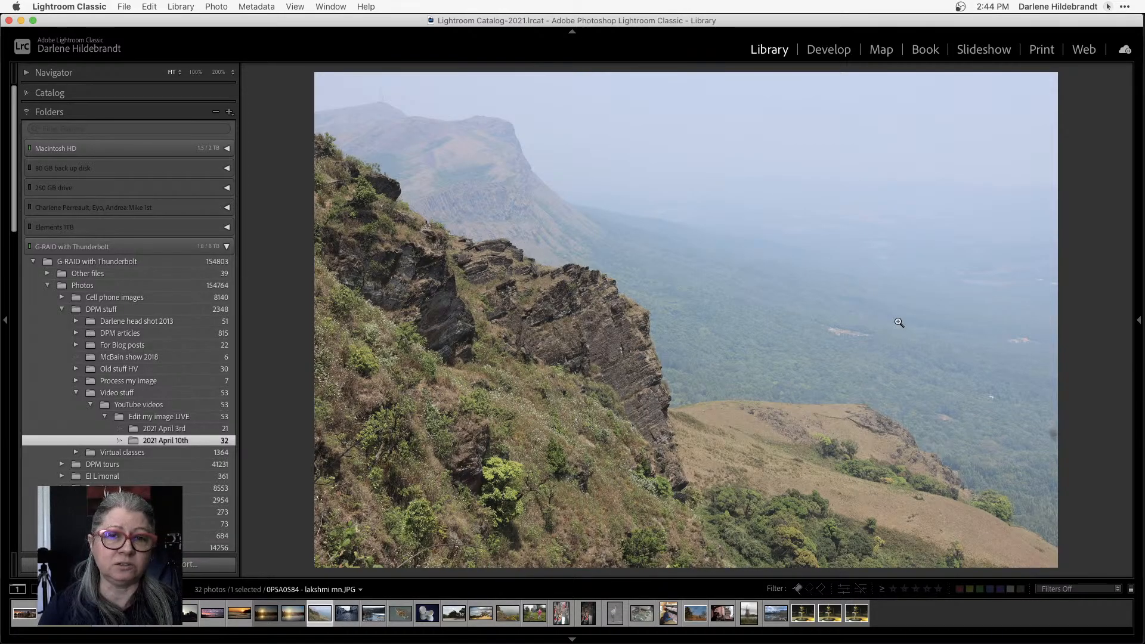
Take the empty street photo into Develop and straighten it automatically with the Crop tool
key("Right")
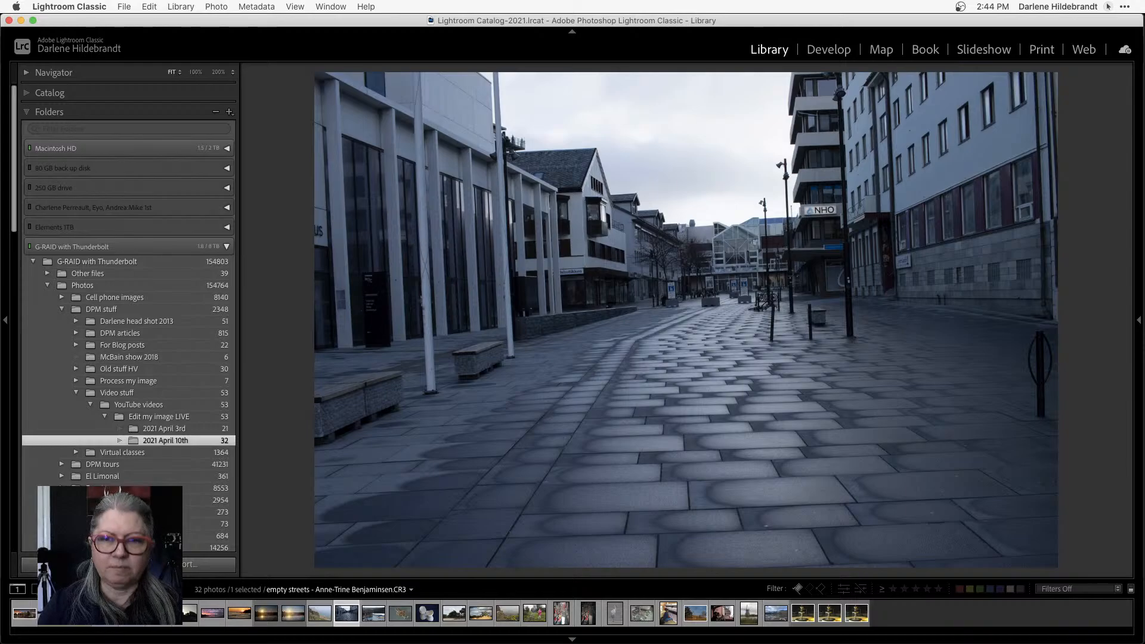
key("d")
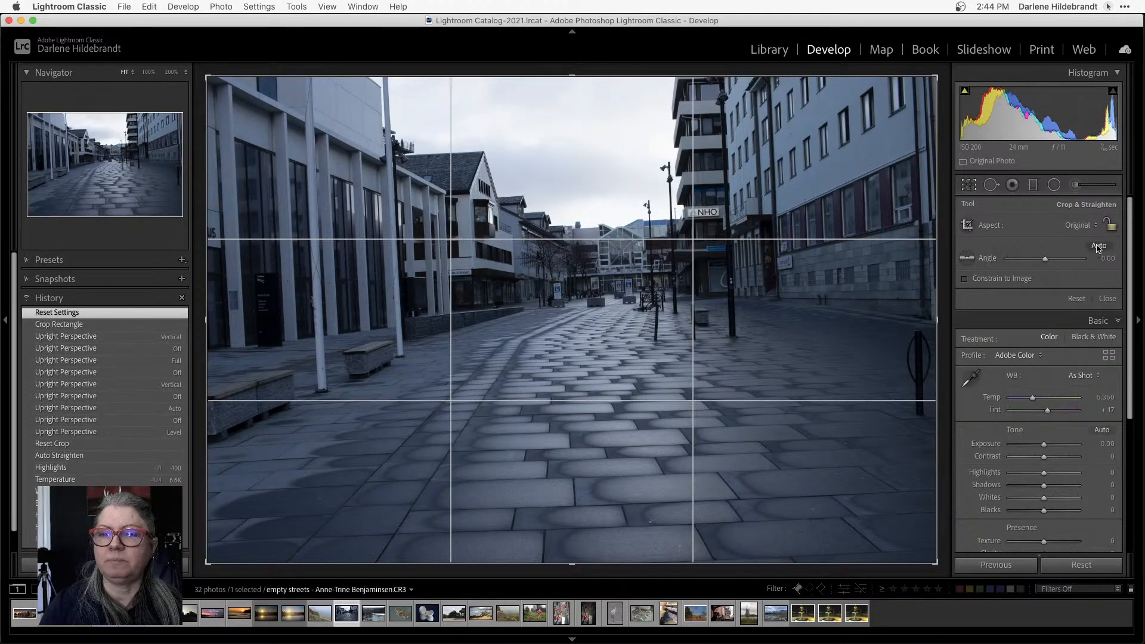
left_click(1098, 247)
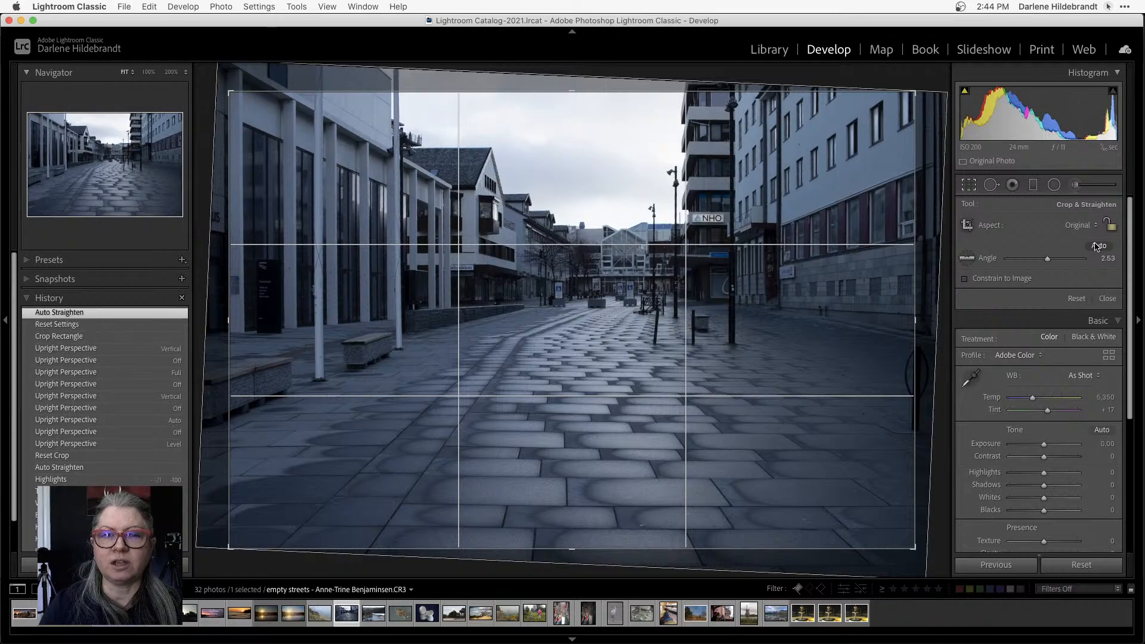
key("r")
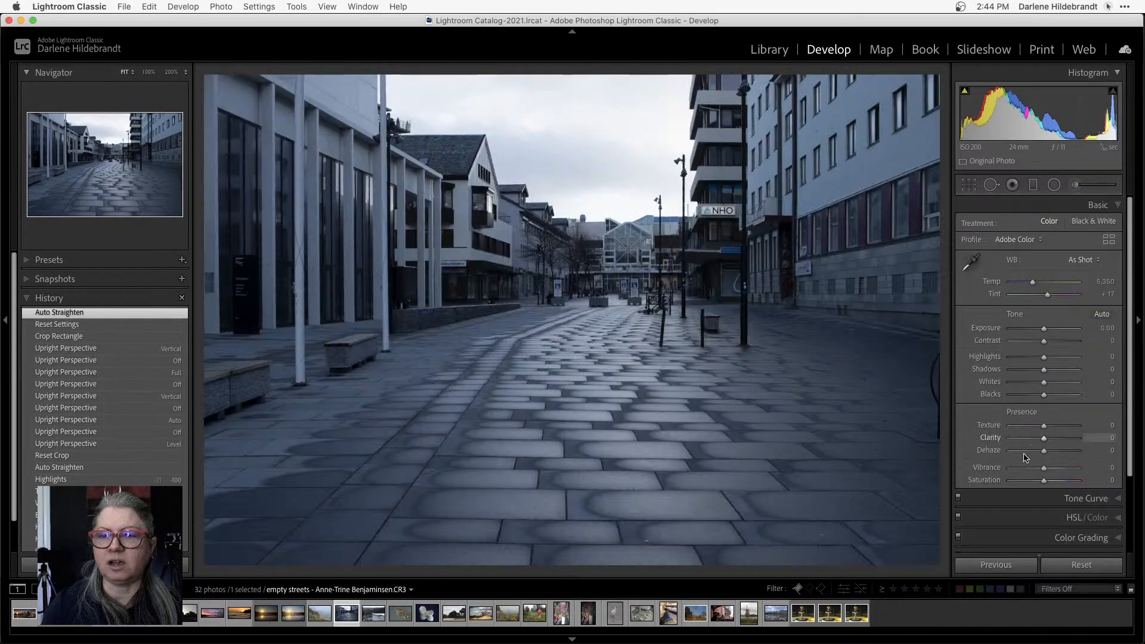
Set Highlights to -82 and Exposure to +0.50 on the street photo
left_click(1016, 356)
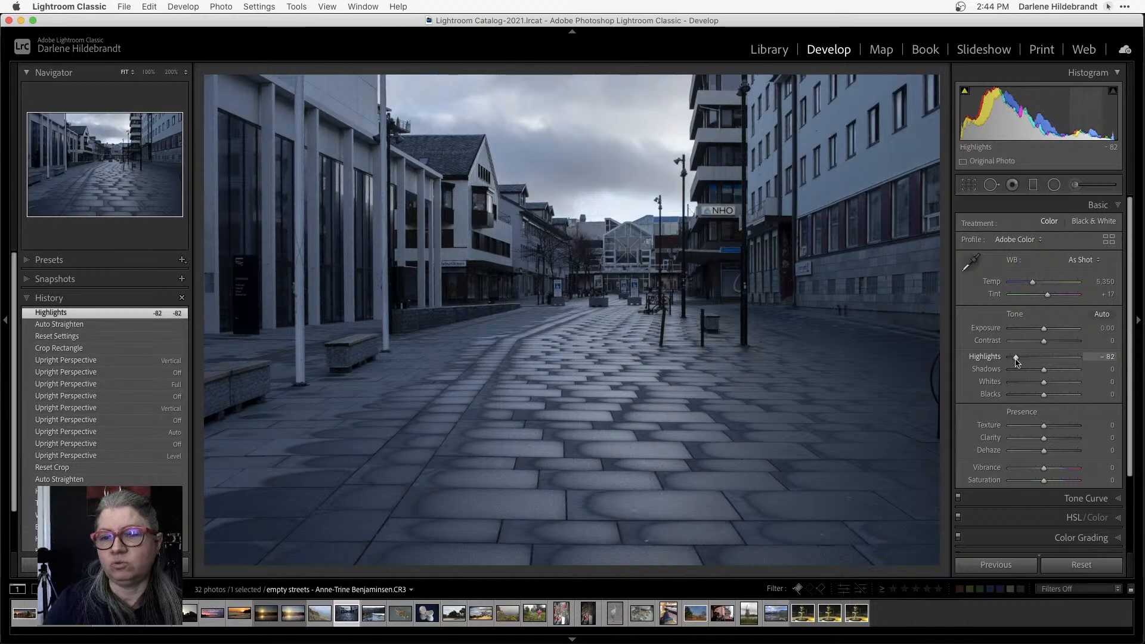
left_click(1045, 329)
left_click_drag(1045, 332, 1048, 332)
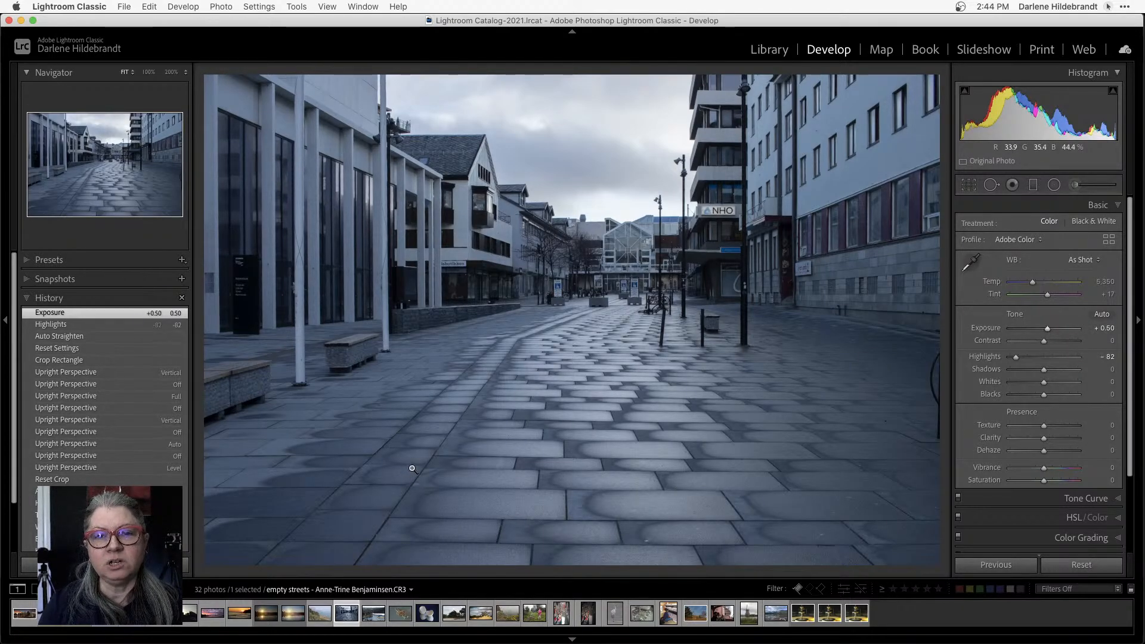
Crop the street photo freely, trimming both sides and cutting off the sky and the buildings' upper storeys
key("r")
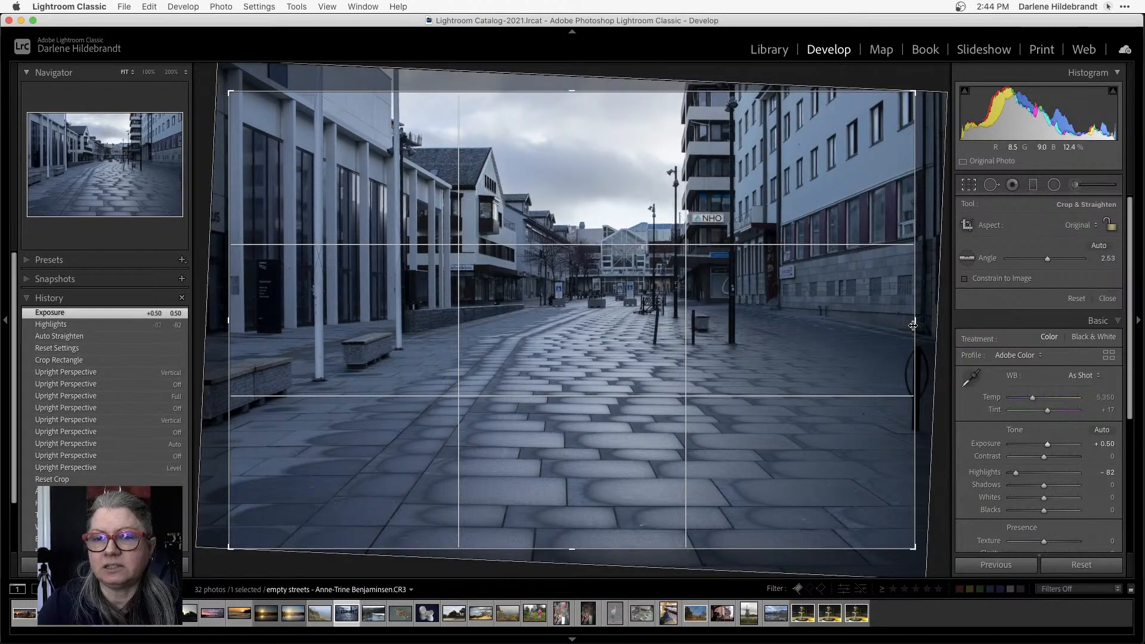
left_click_drag(917, 322, 898, 322)
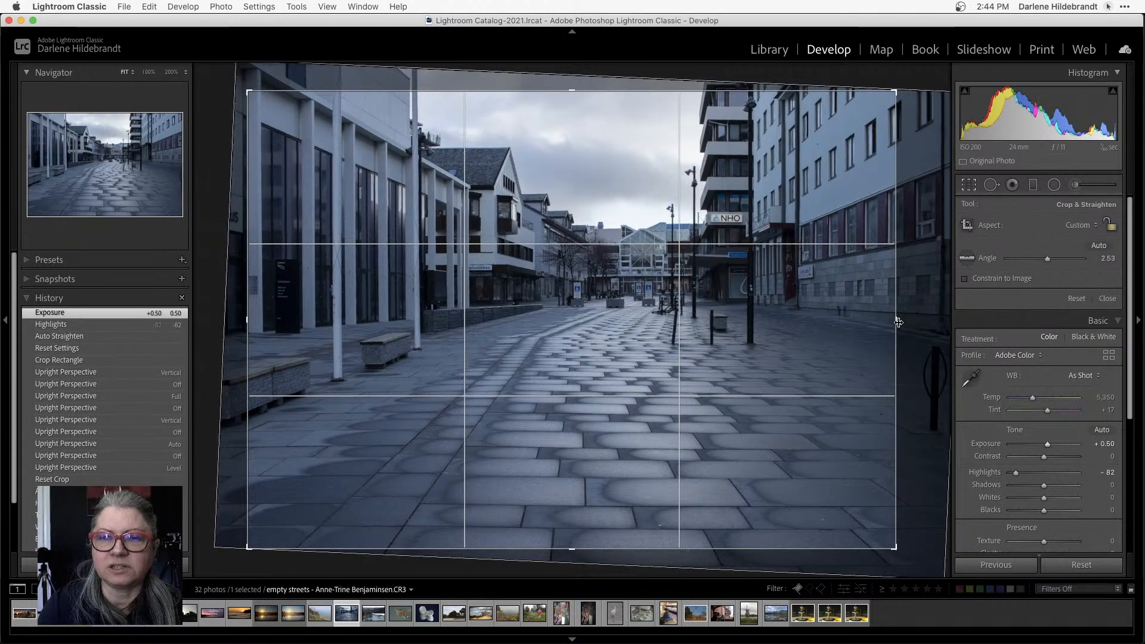
left_click_drag(572, 92, 574, 211)
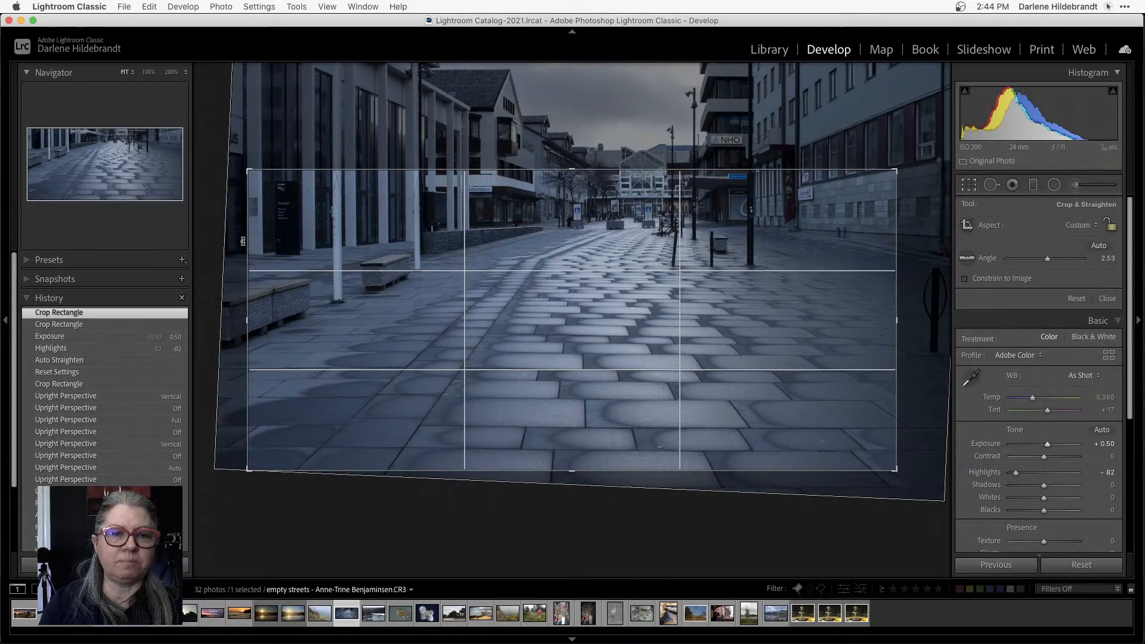
left_click_drag(242, 247, 307, 239)
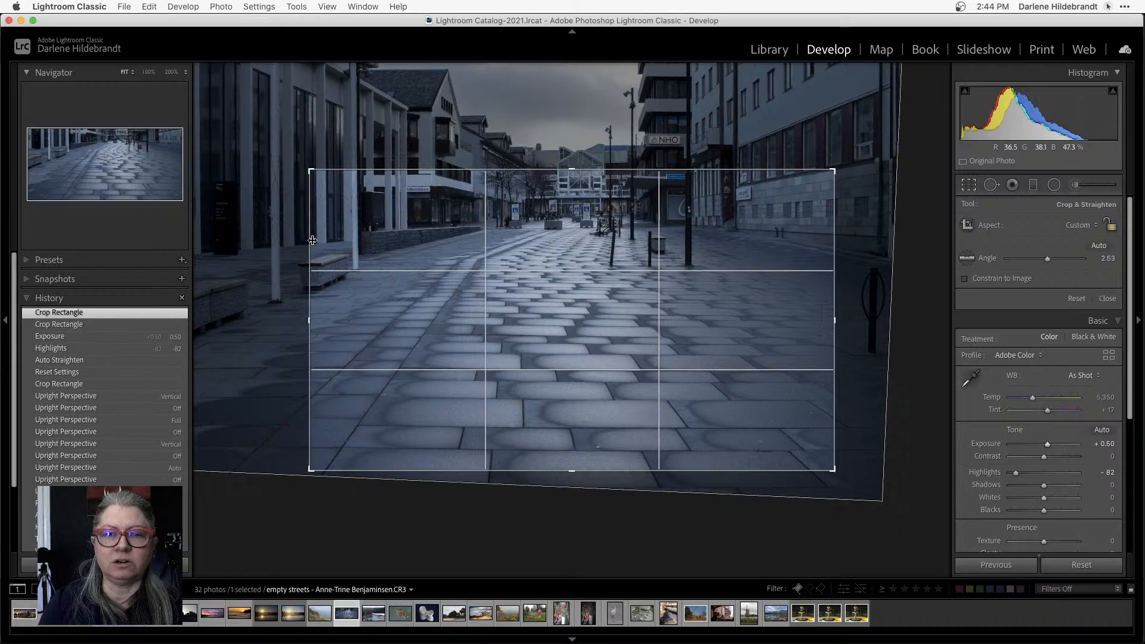
key("Return")
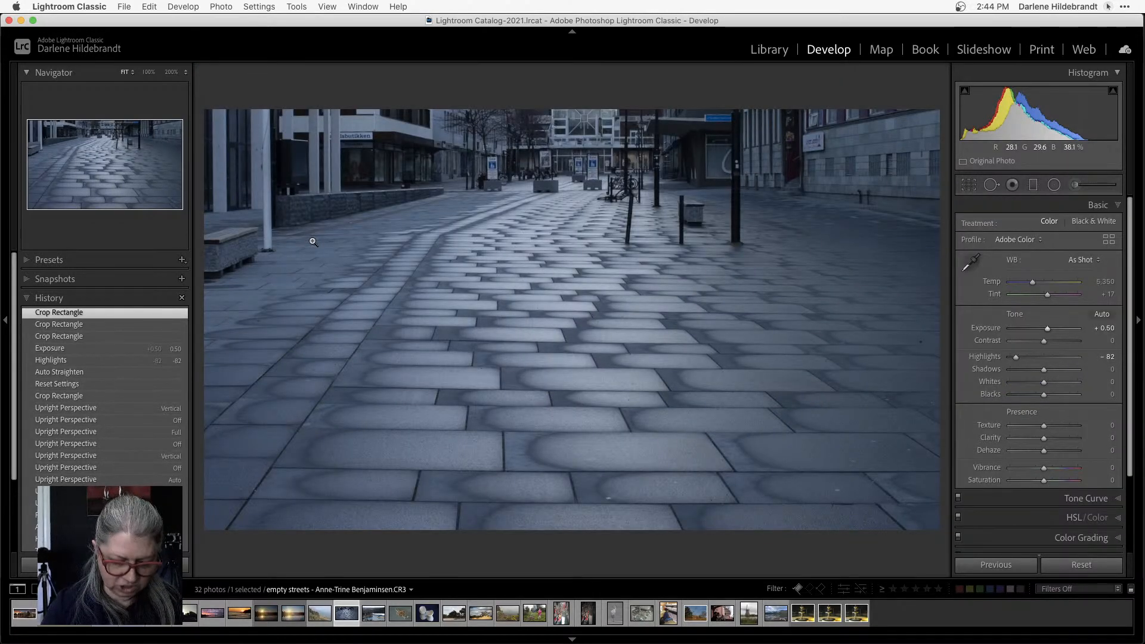
Tighten the street photo's crop to a wide panorama showing only the paving stones
key("r")
left_click_drag(578, 167, 573, 238)
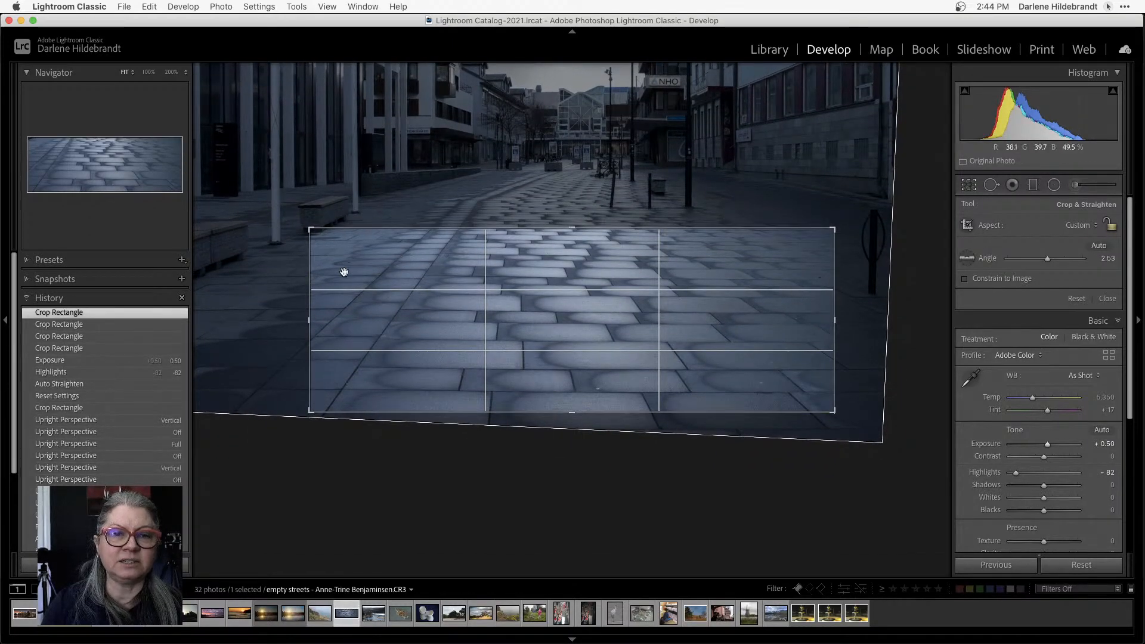
left_click_drag(310, 271, 336, 272)
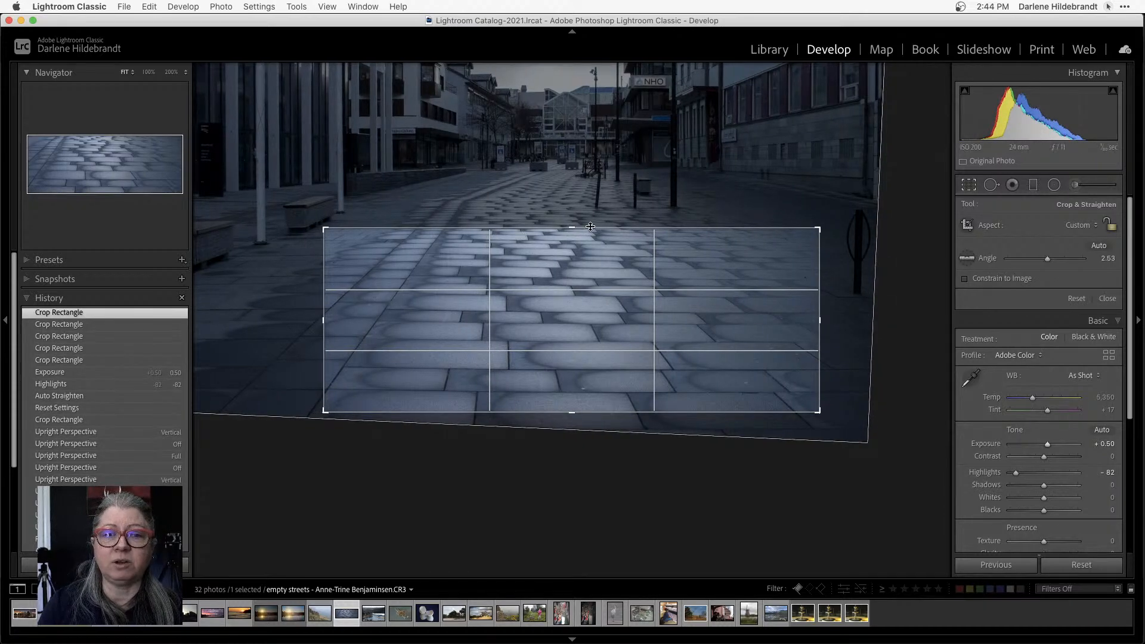
left_click_drag(578, 229, 580, 223)
key("Return")
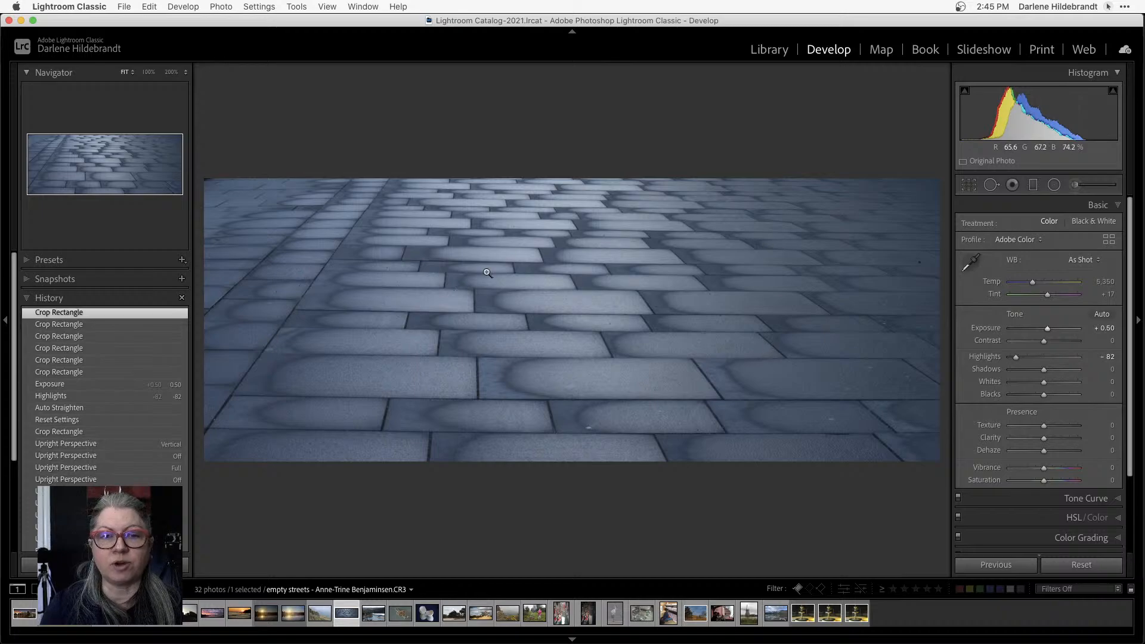
Set the paving photo's Whites to +91 and Blacks to -79 automatically, and reset Exposure to 0
double_click(984, 383, "shift")
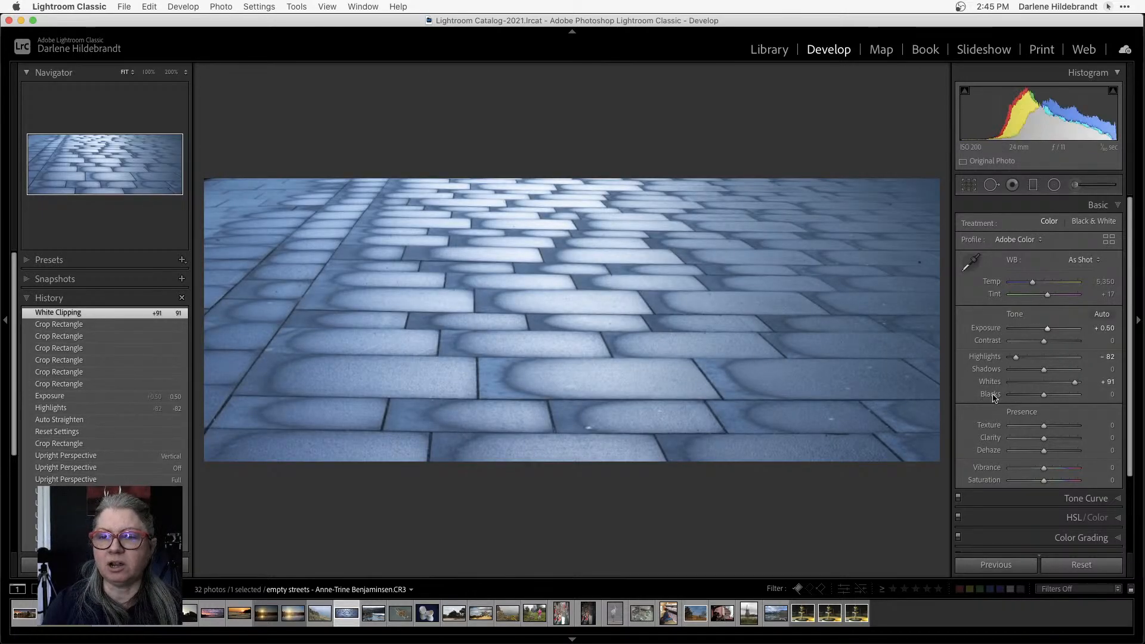
double_click(991, 395, "shift")
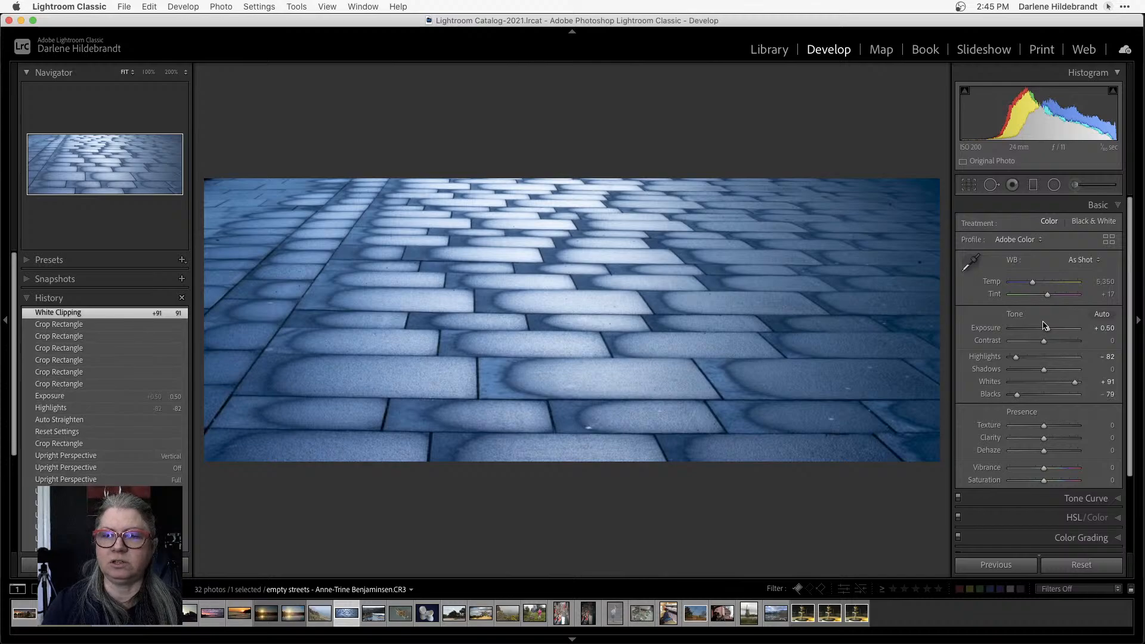
left_click_drag(1044, 326, 1048, 329)
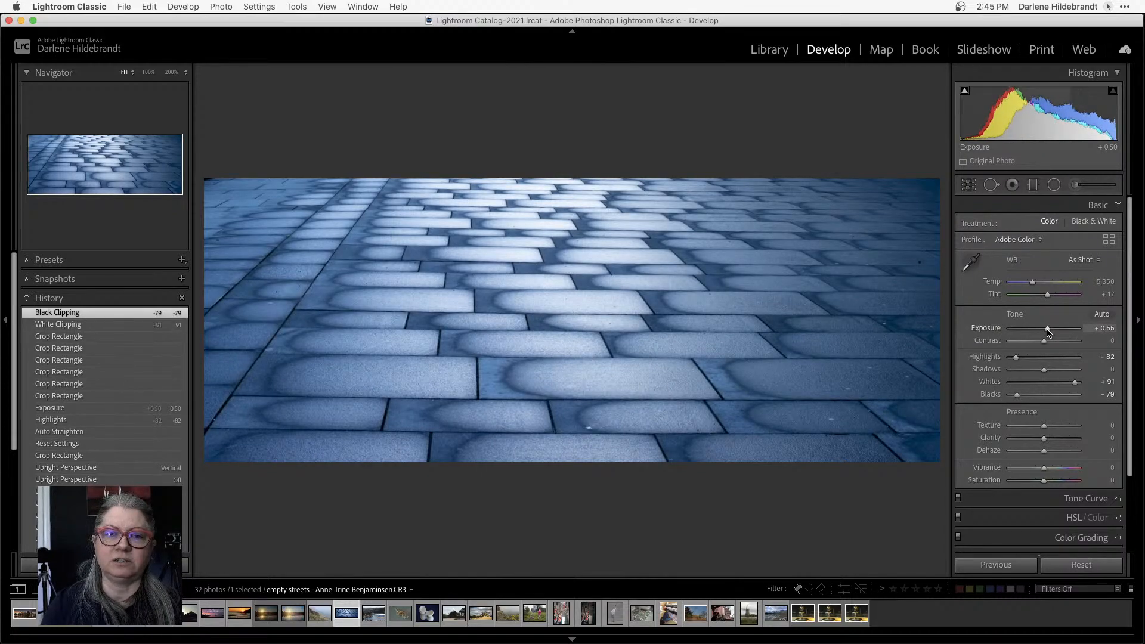
double_click(1047, 329)
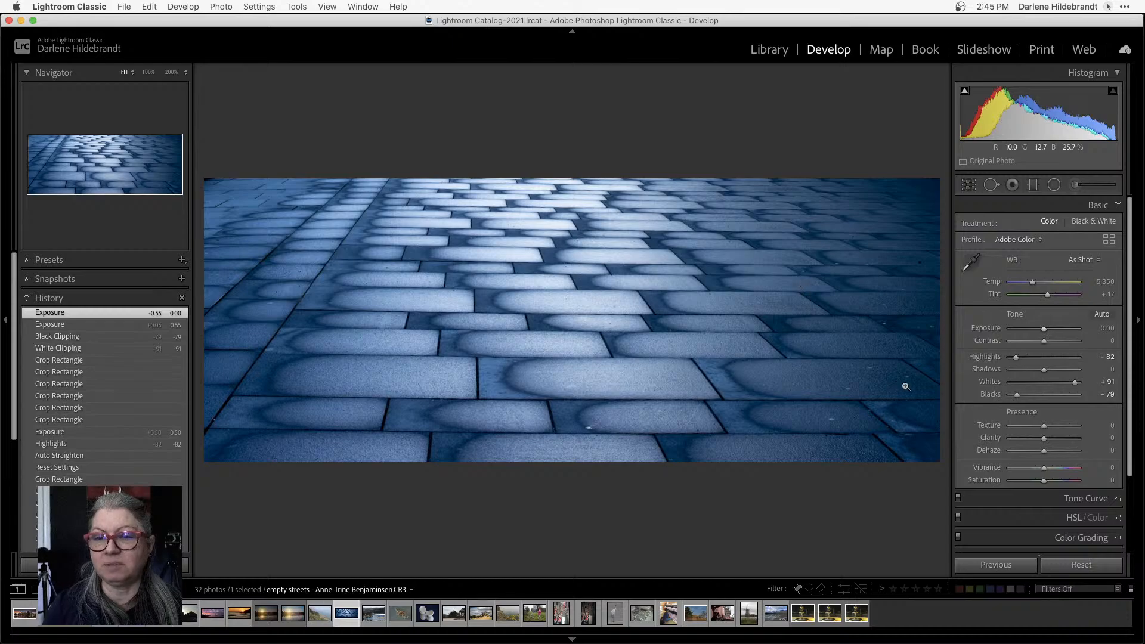
Soften the paving stones by setting Clarity to -55 and Dehaze to -63
left_click(1026, 438)
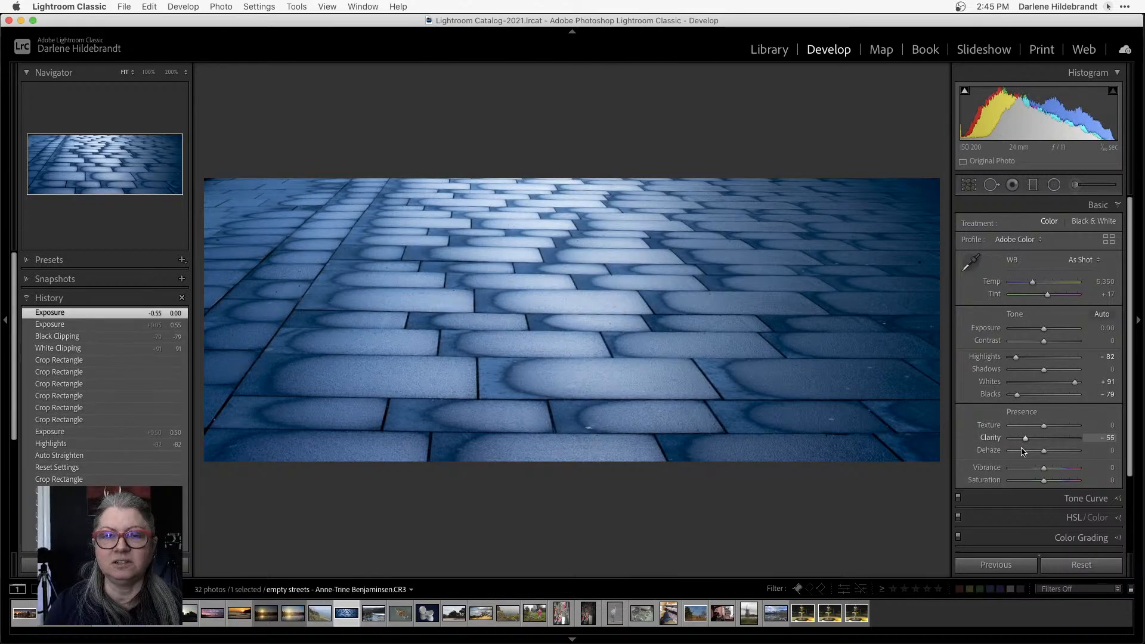
left_click(1024, 451)
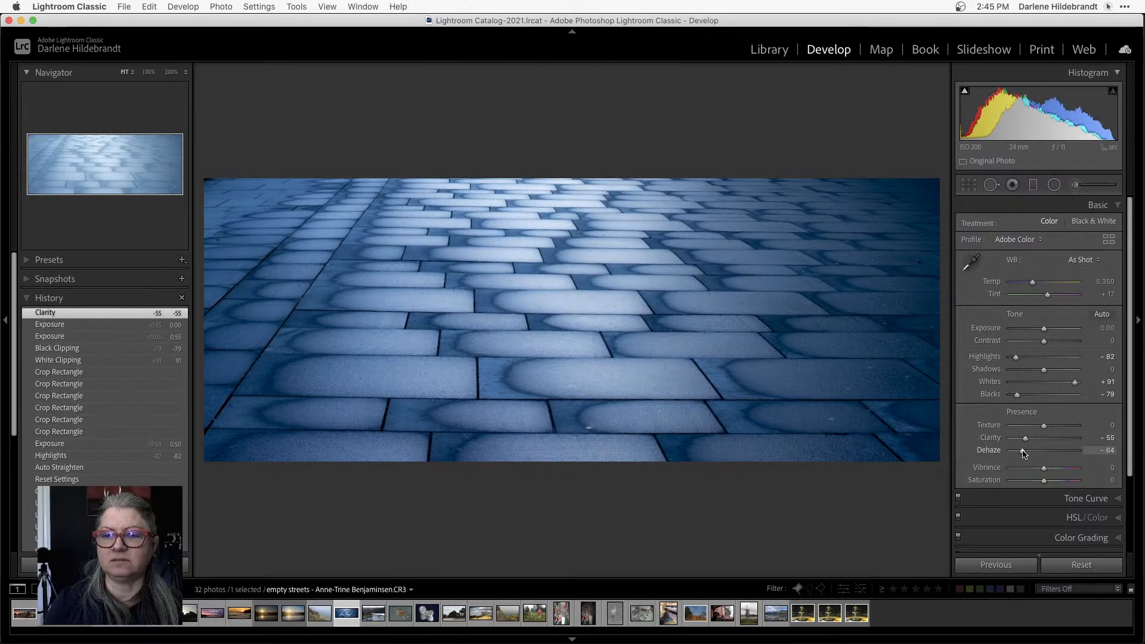
left_click(1023, 452)
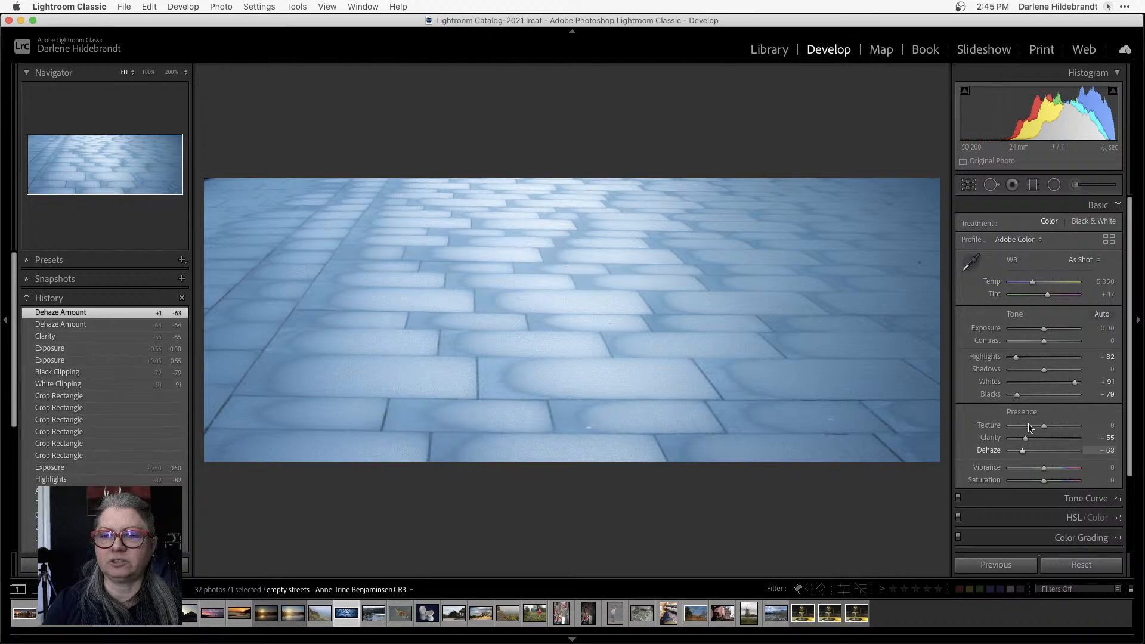
Set the paving photo's Texture to -44, reset Dehaze to 0, and warm the temperature to 5,936
left_click(1029, 426)
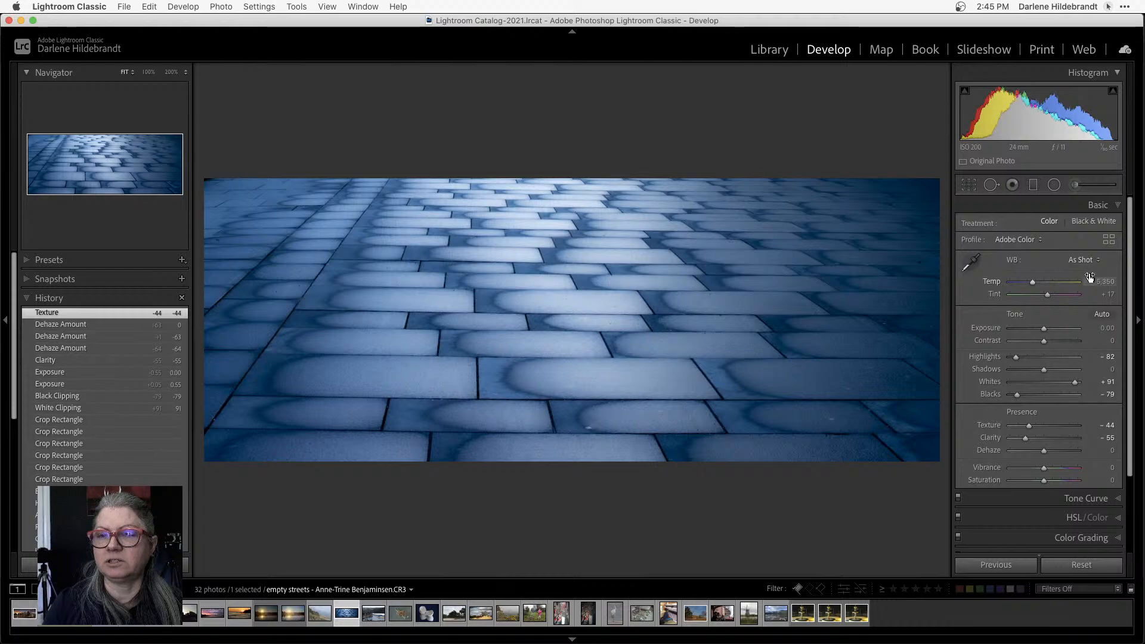
mouse_move(1090, 278)
left_mouse_down()
mouse_move(1029, 282)
mouse_move(1099, 282)
left_mouse_up()
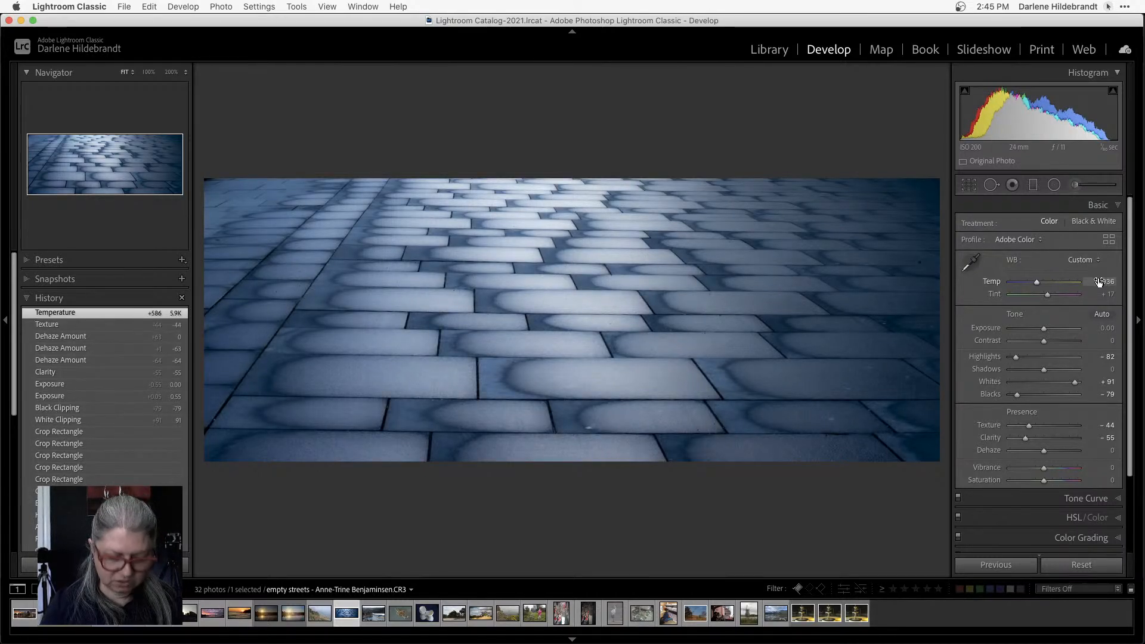
Crop a narrow strip off the left side of the paving stones and apply the crop
key("r")
left_click_drag(322, 258, 337, 263)
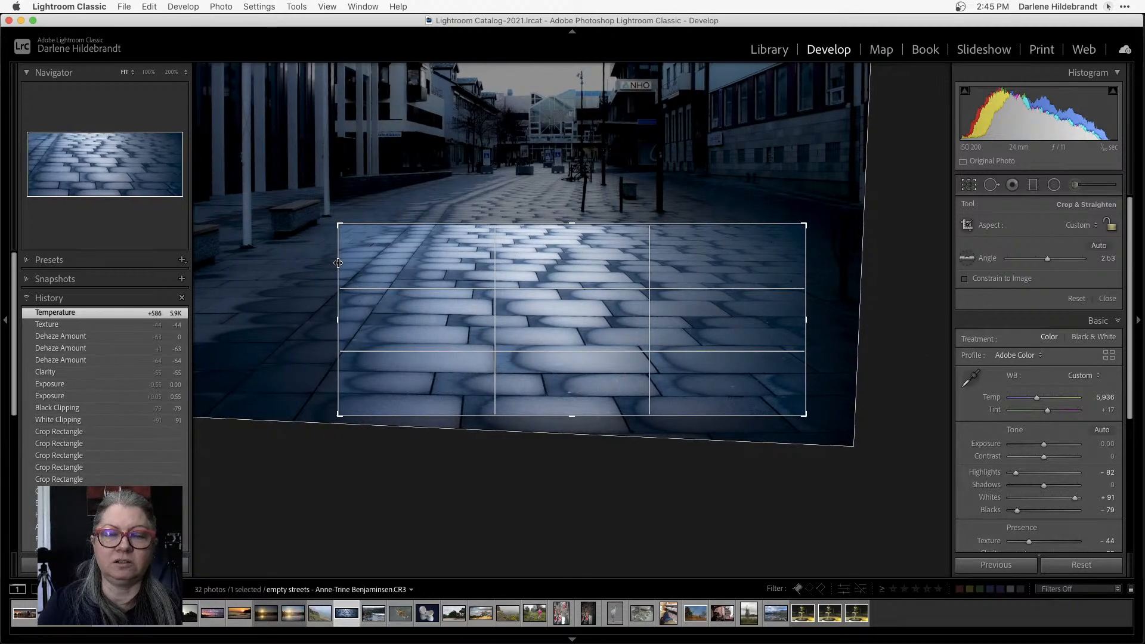
key("Return")
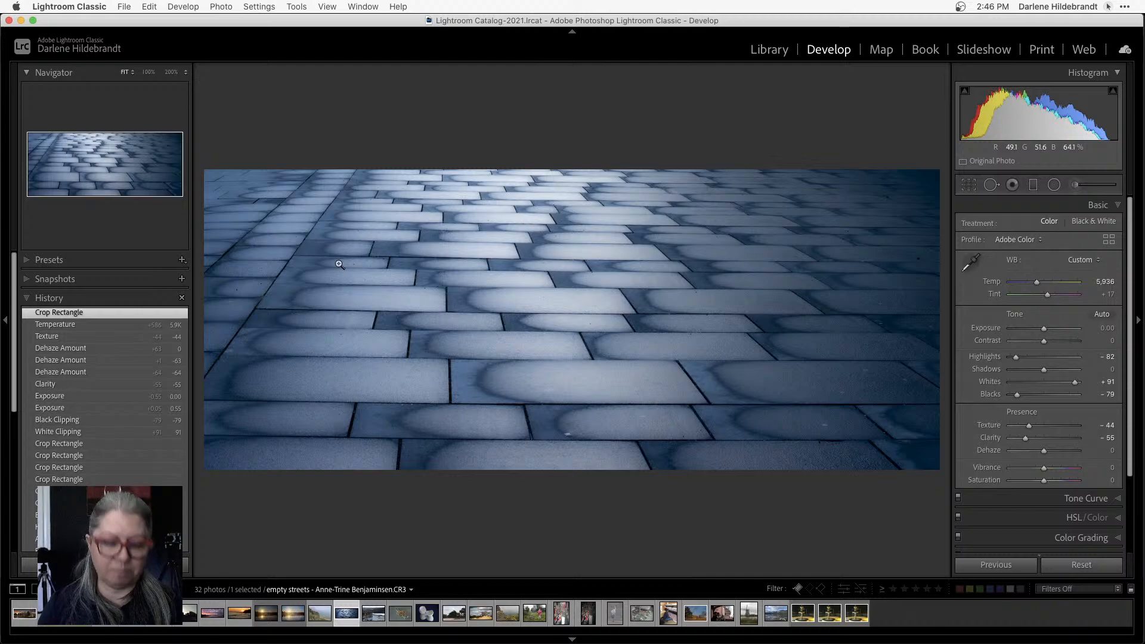
Return to the photo grid and open the lake photo with the gazebo island in single-image view
key("g")
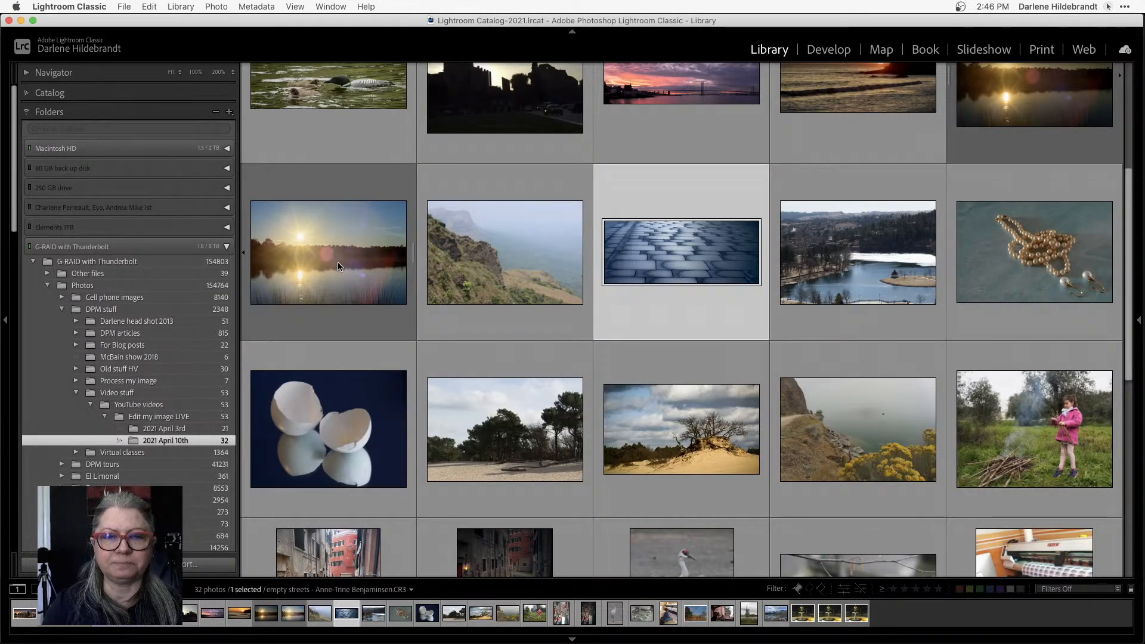
left_click(803, 273)
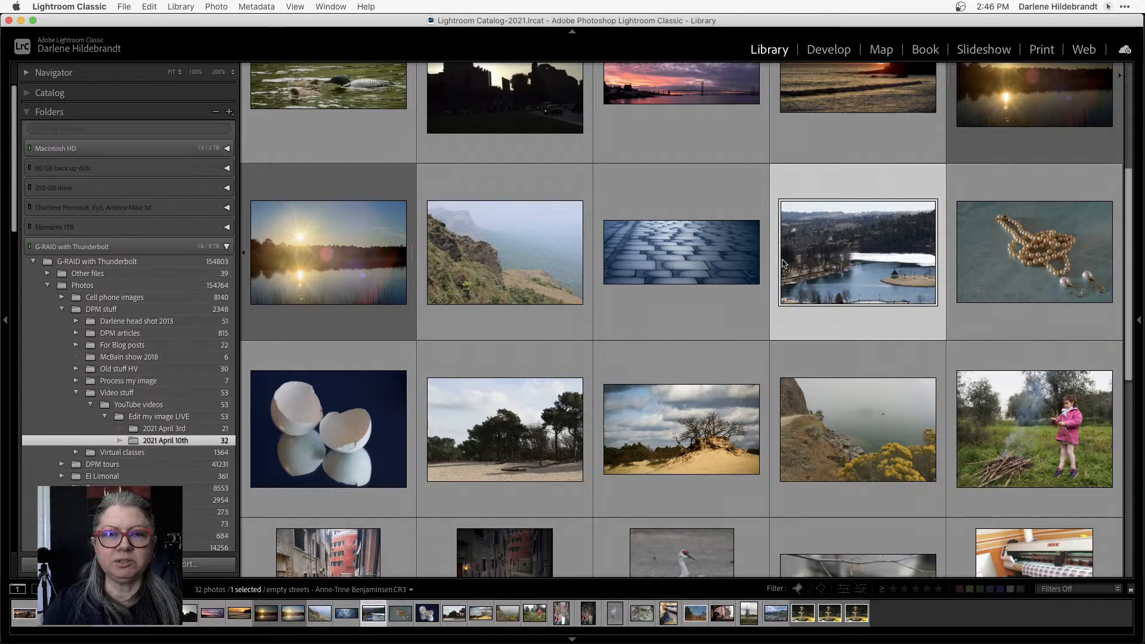
double_click(841, 287)
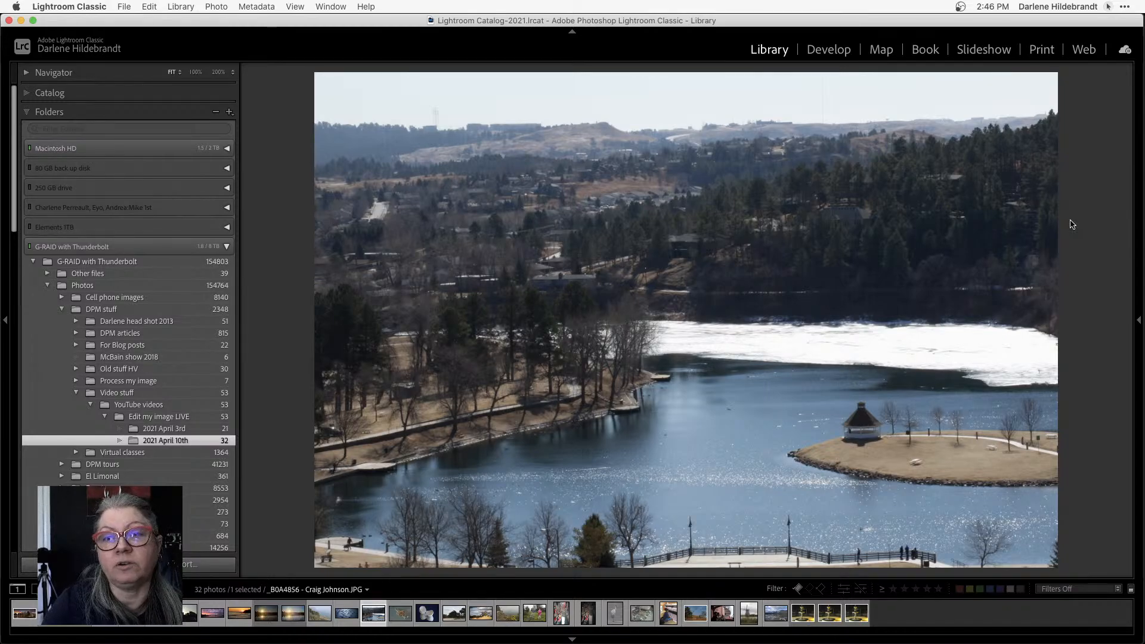
Rotate the lake photo 180° and black out the surrounding interface to judge its composition upside down
key("super+bracketright")
key("super+bracketright")
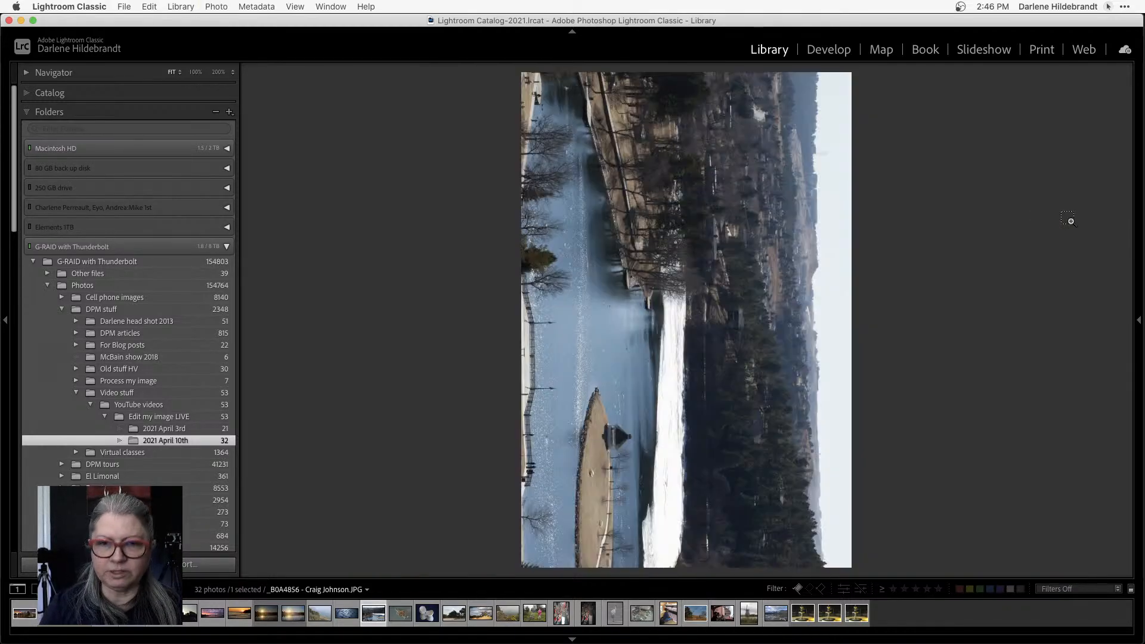
key("l")
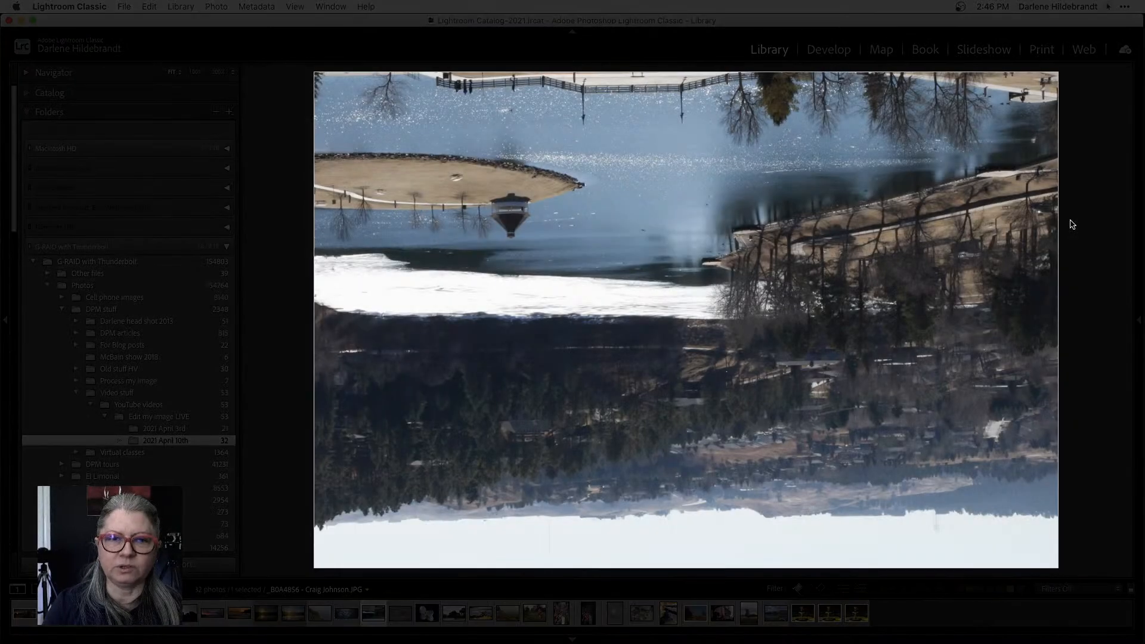
key("l")
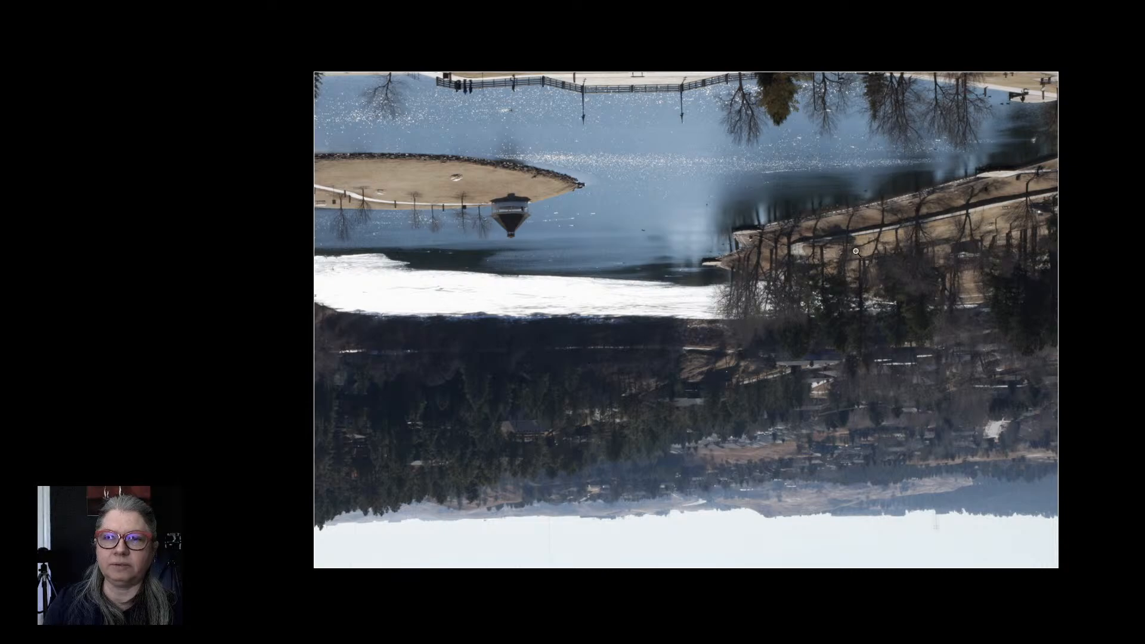
left_click(928, 48)
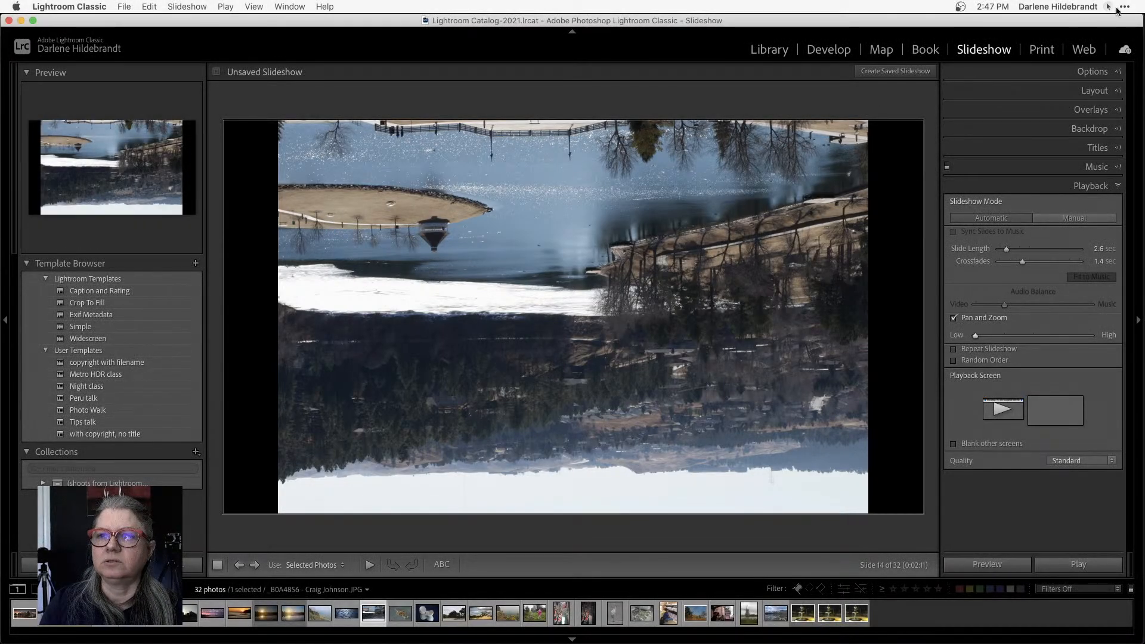
left_click(1108, 7)
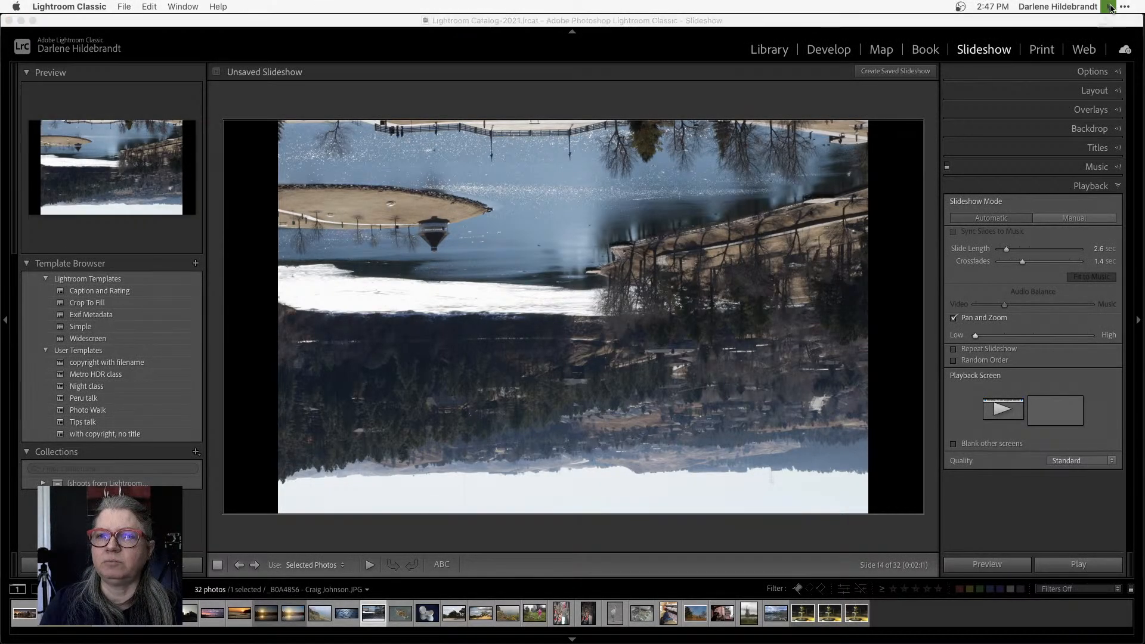
left_click(1089, 38)
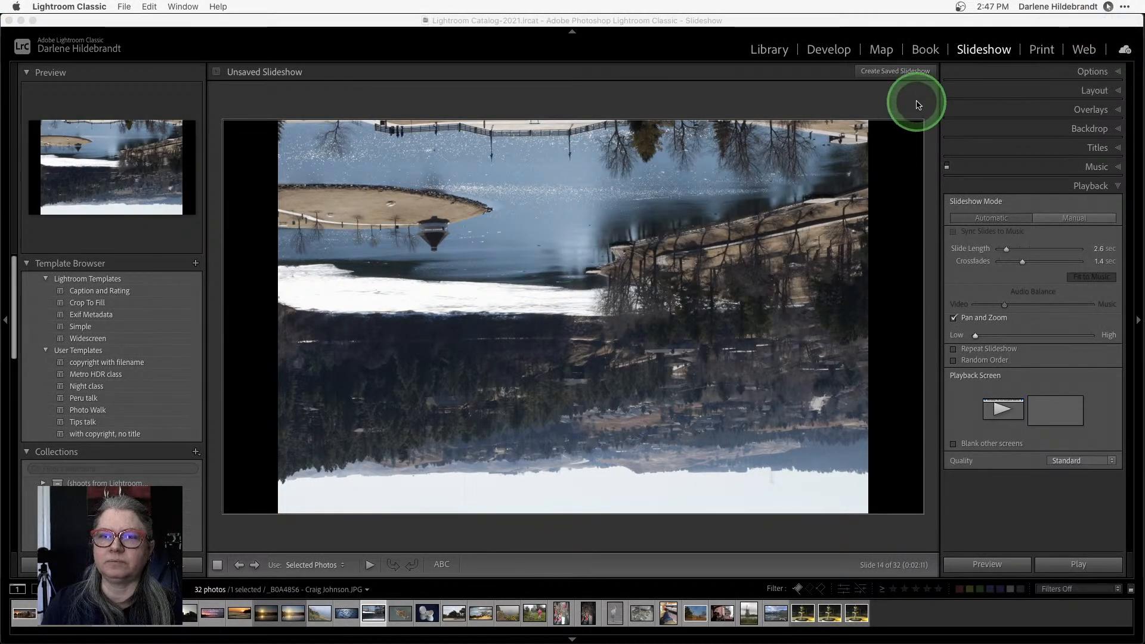
left_click(775, 48)
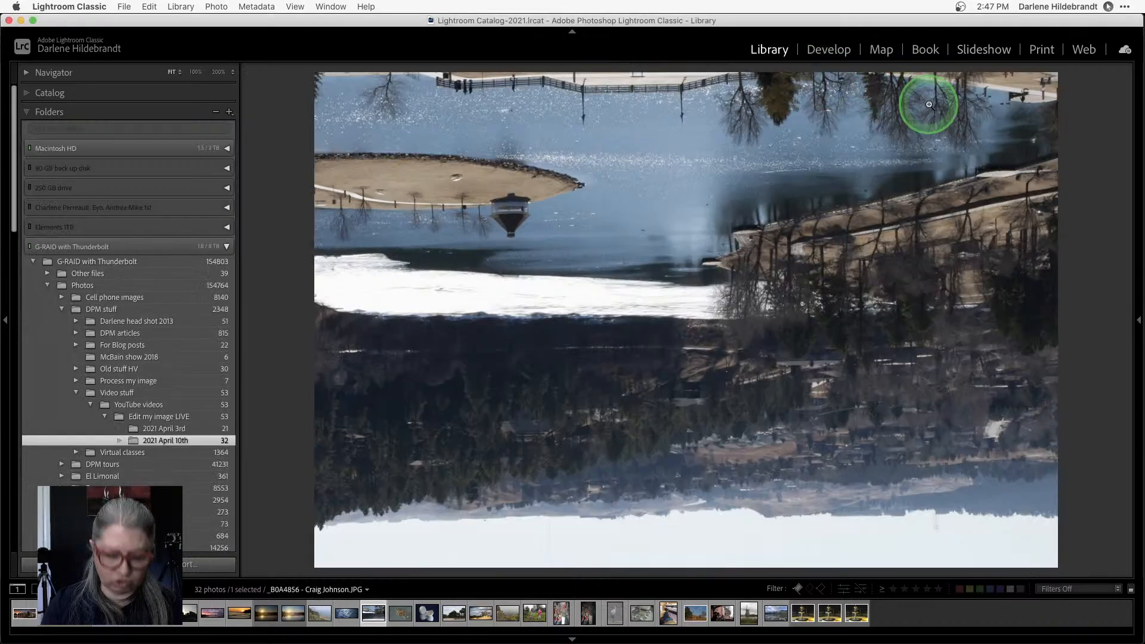
Compare the upside-down lake photo with the interface normal, dimmed and fully blacked out to study its bright and dark areas
key("l")
key("l")
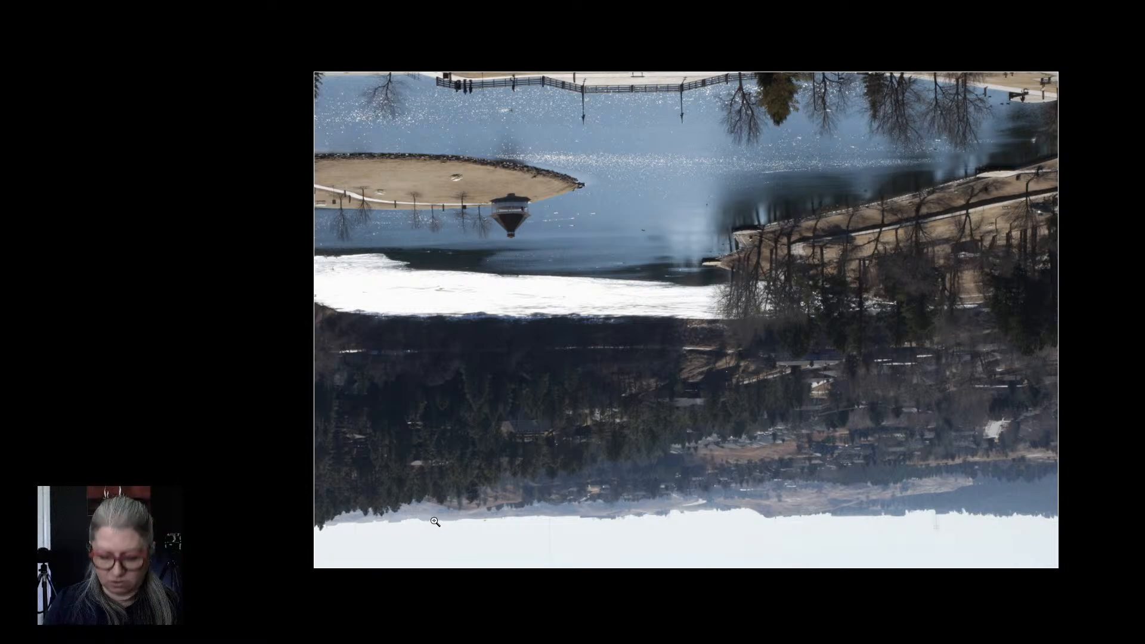
key("l")
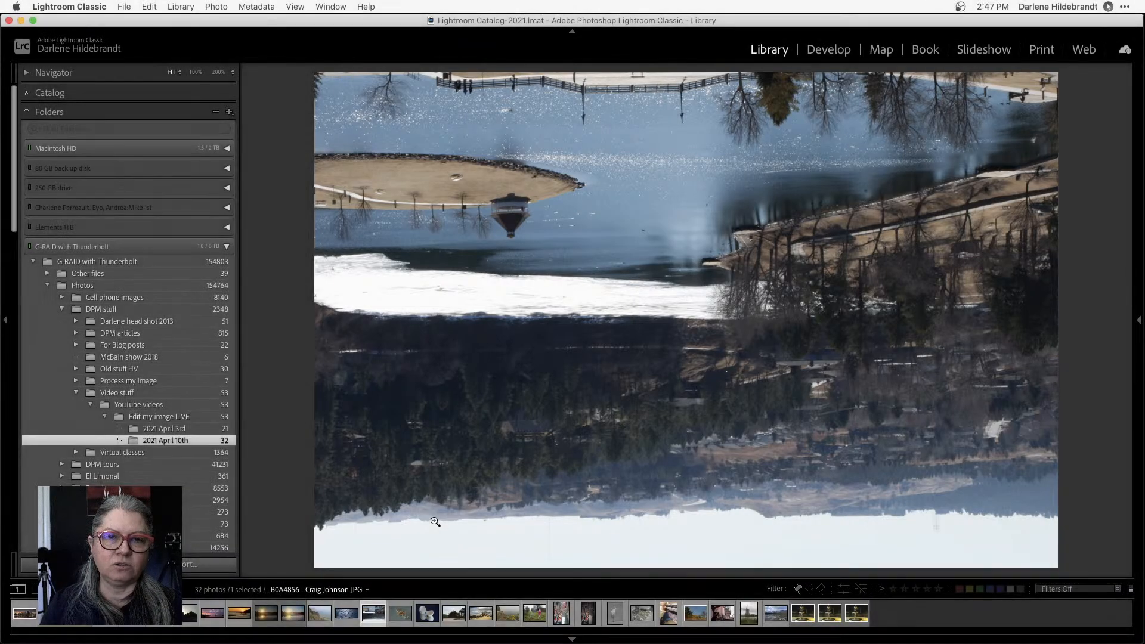
key("l")
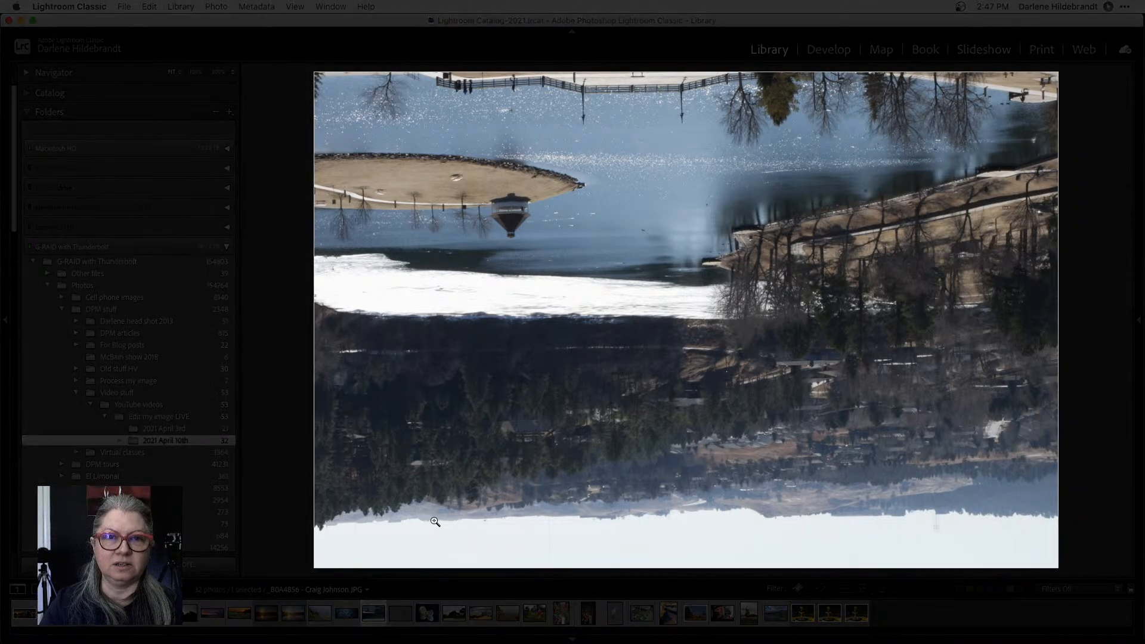
key("l")
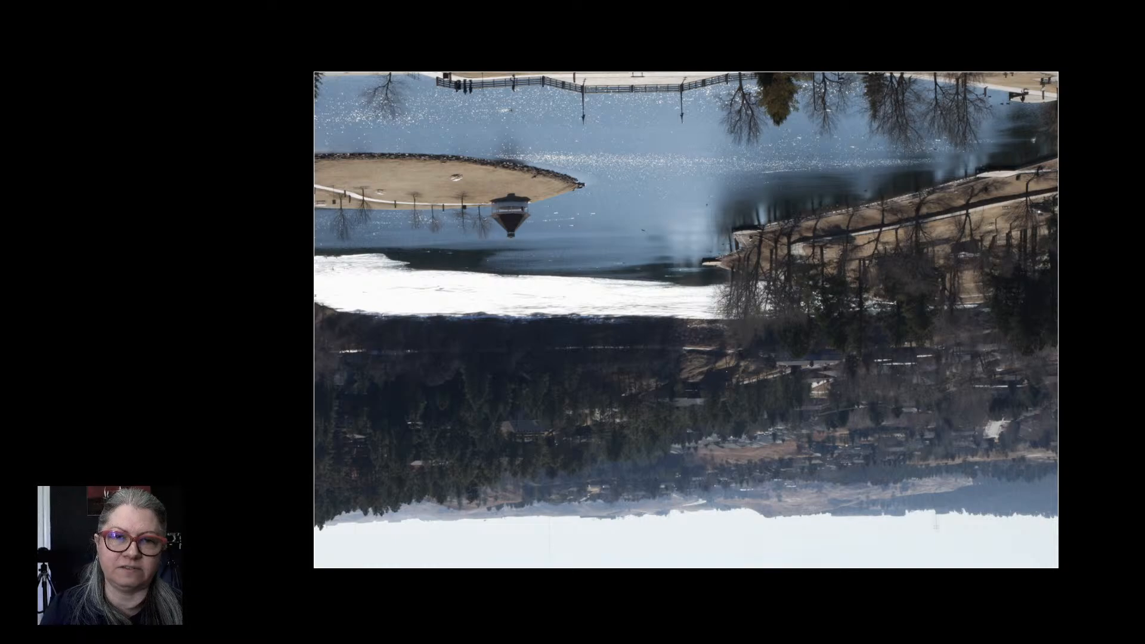
Restore the normal interface lighting and rotate the lake photo 180° back upright
key("l")
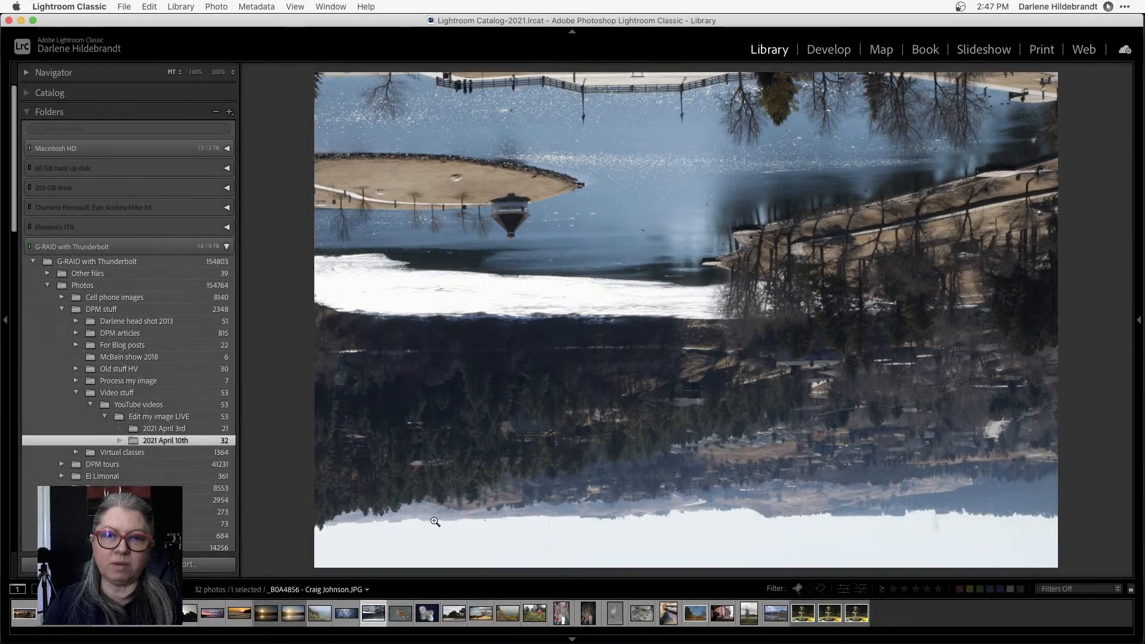
key("super+bracketright")
key("super+bracketright")
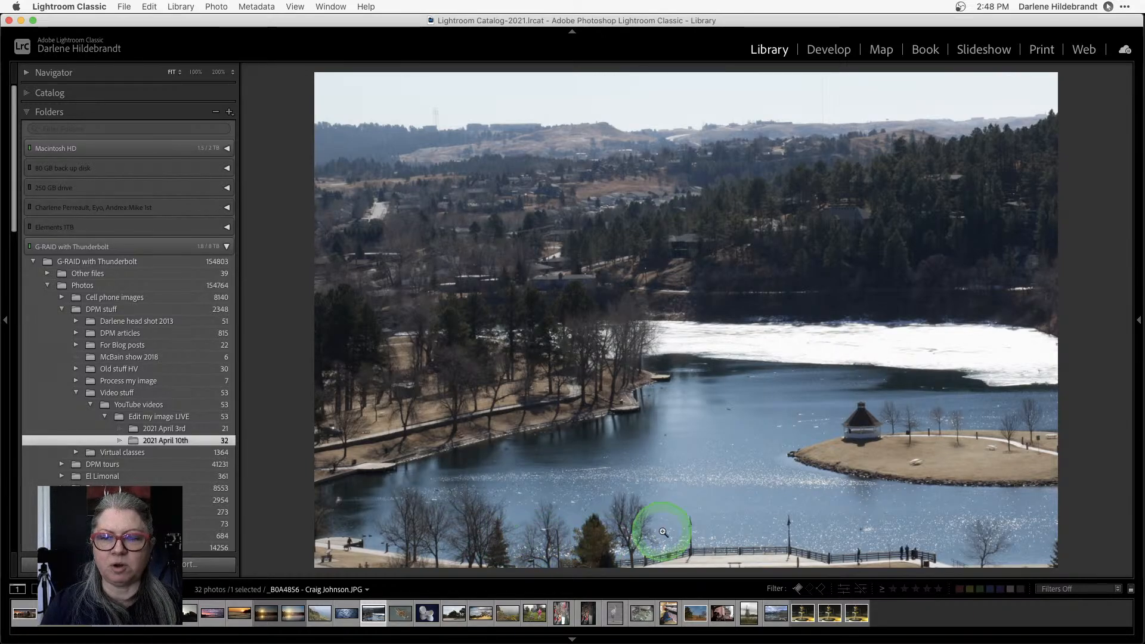
Crop the lake photo from above to a wide format, cutting off the sky, distant hills and upper forest
key("d")
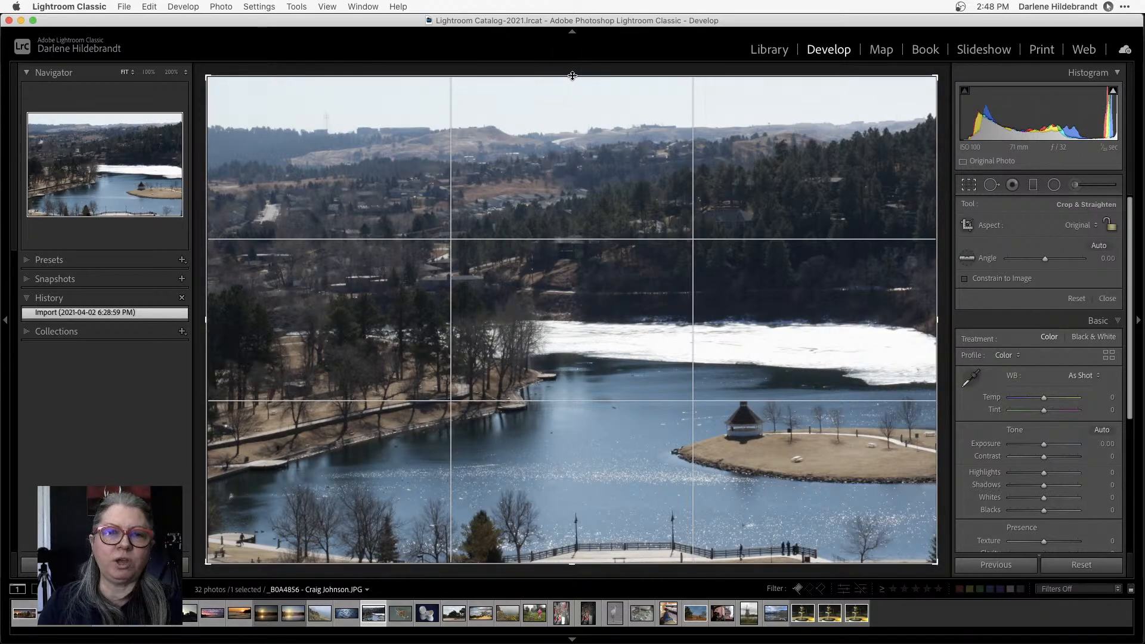
left_click_drag(575, 77, 567, 161)
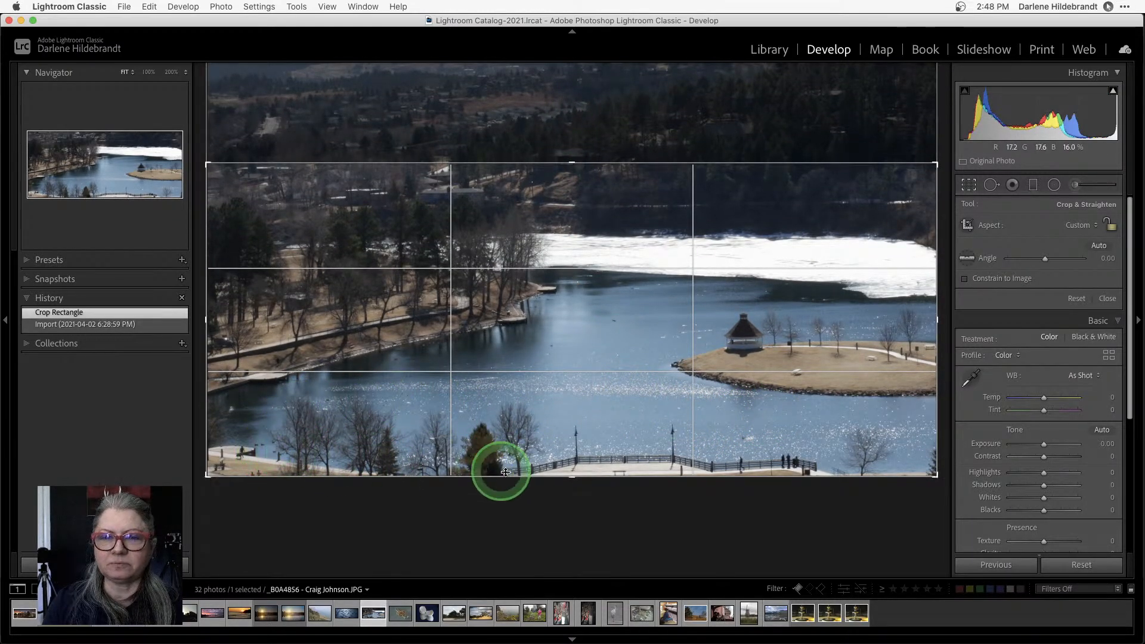
left_click_drag(505, 473, 568, 490)
key("Return")
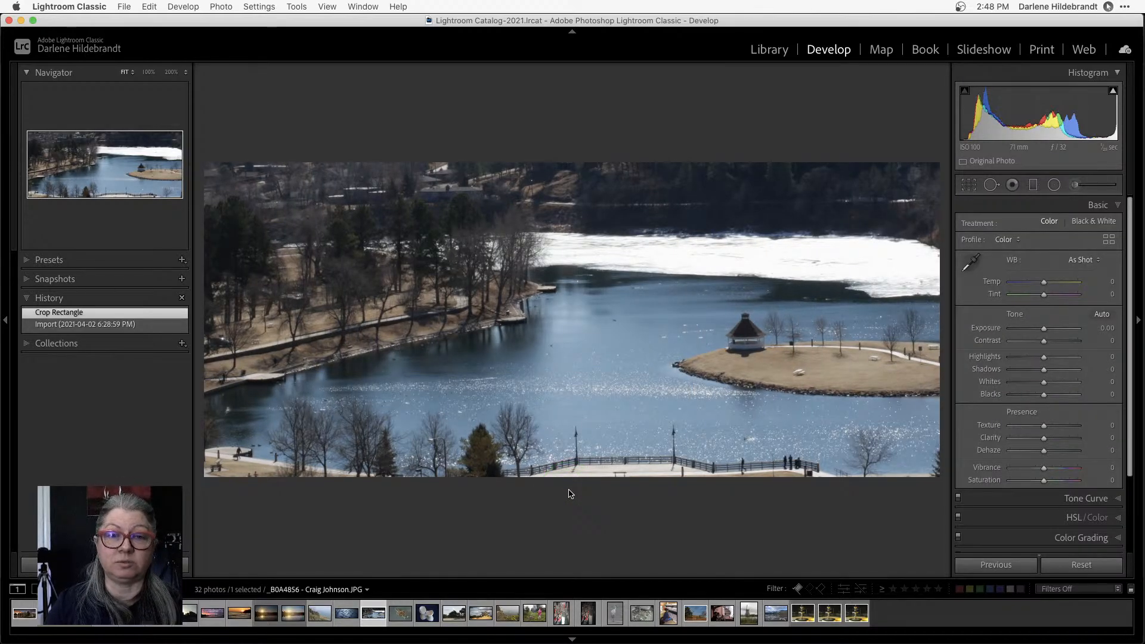
Open the pearl necklace and earrings photo from the grid and switch it to develop mode
key("g")
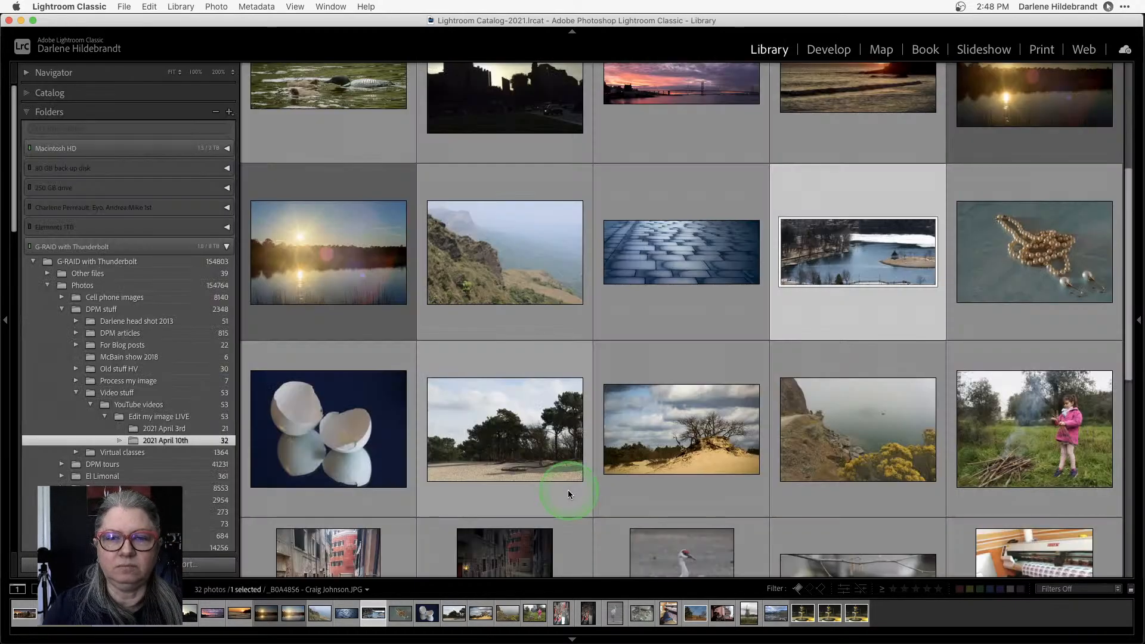
double_click(984, 279)
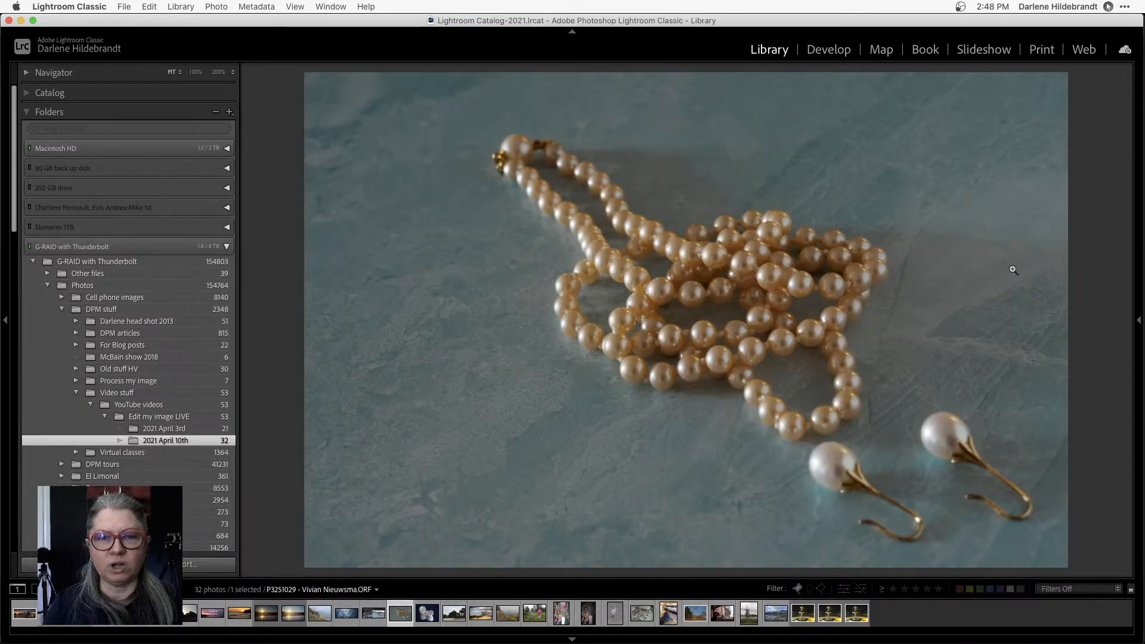
key("d")
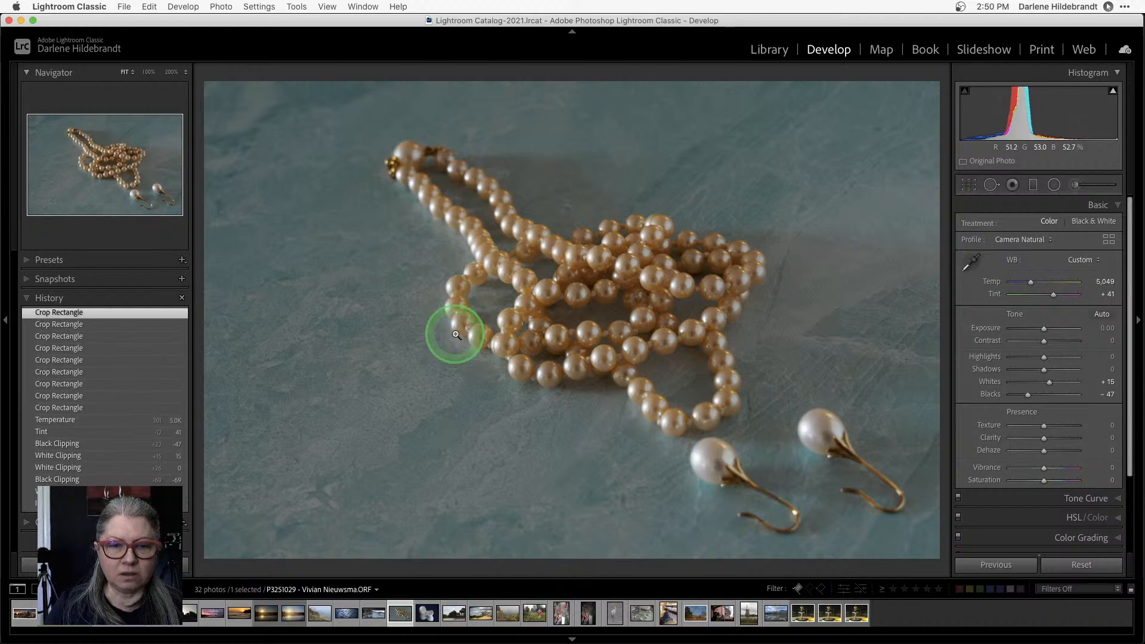
Go to the broken eggshells photo and examine the right shell's interior and chipped rim at 100% magnification
key("Right")
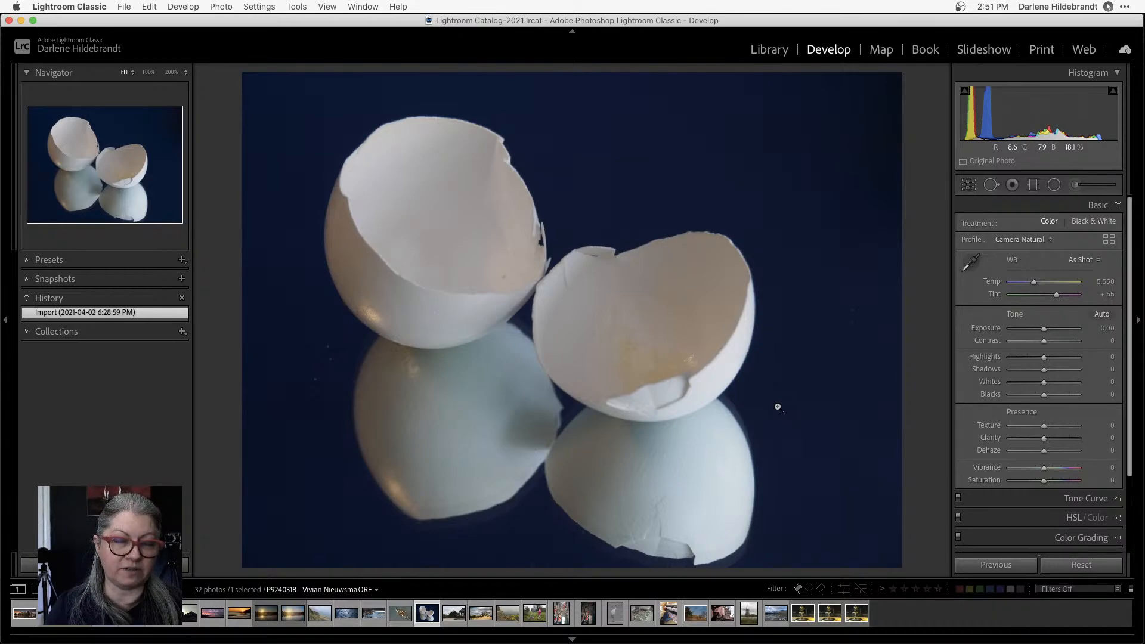
left_click(647, 383)
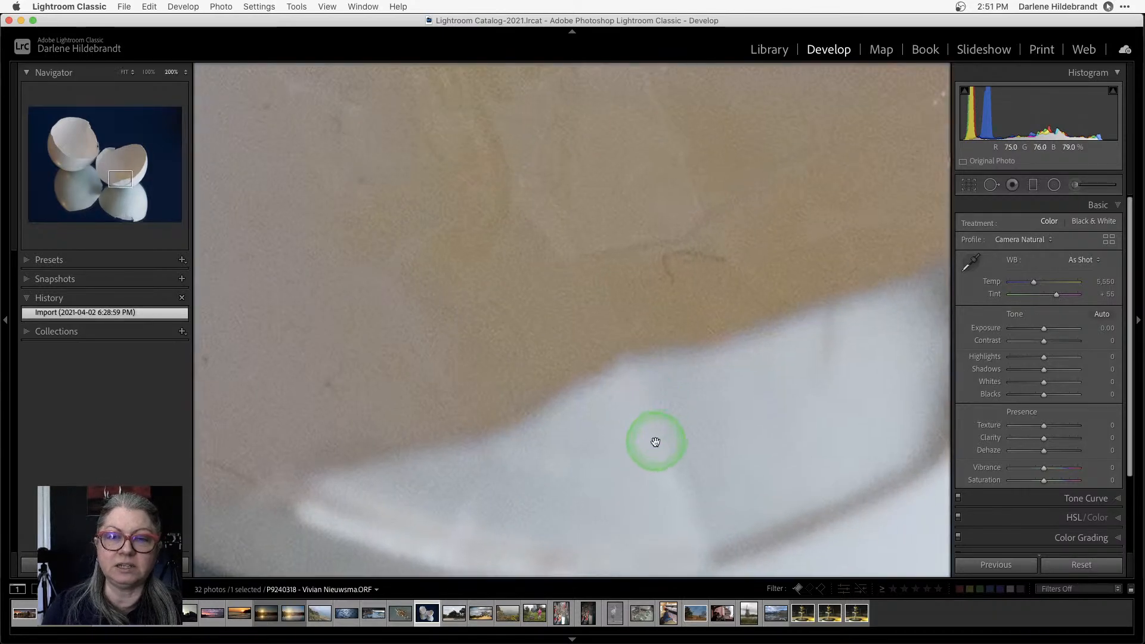
left_click(148, 72)
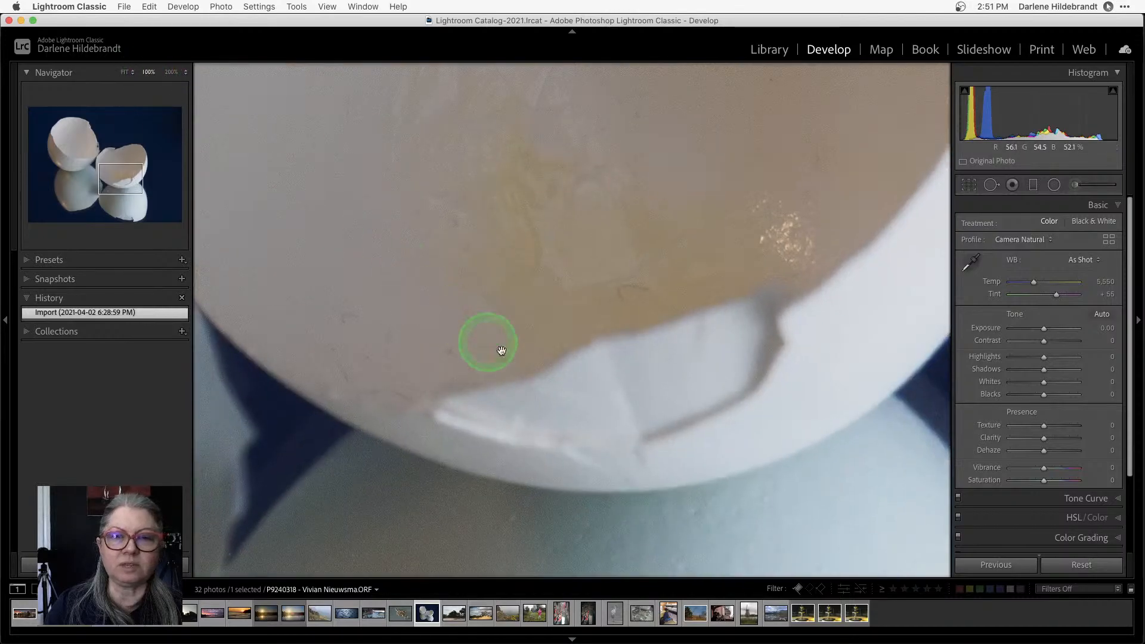
left_click_drag(486, 325, 591, 468)
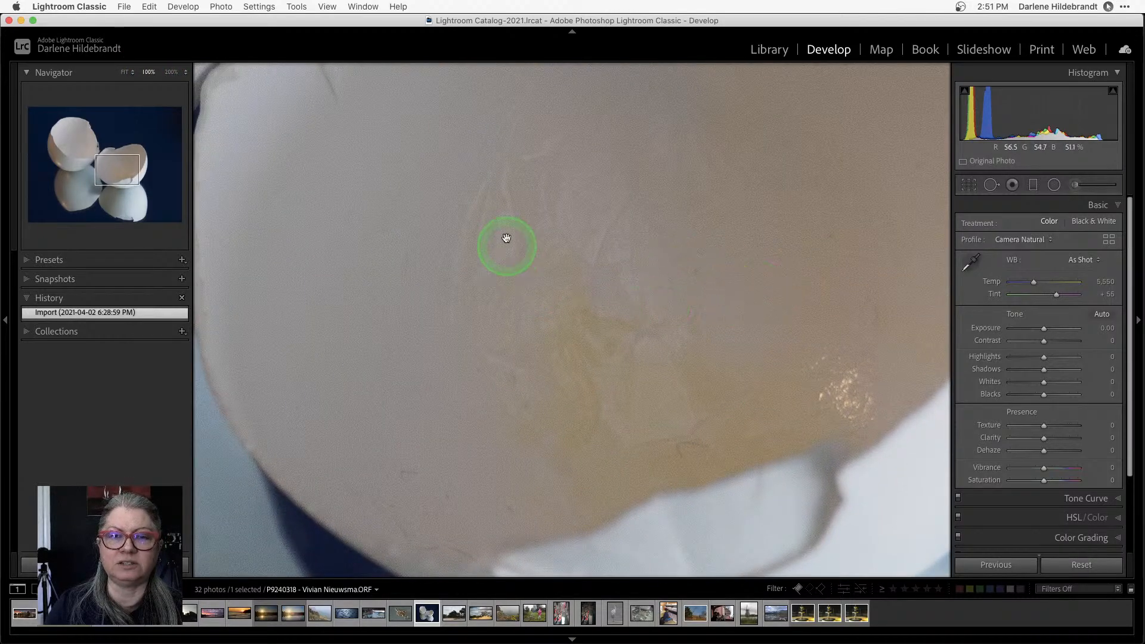
left_click_drag(400, 181, 448, 319)
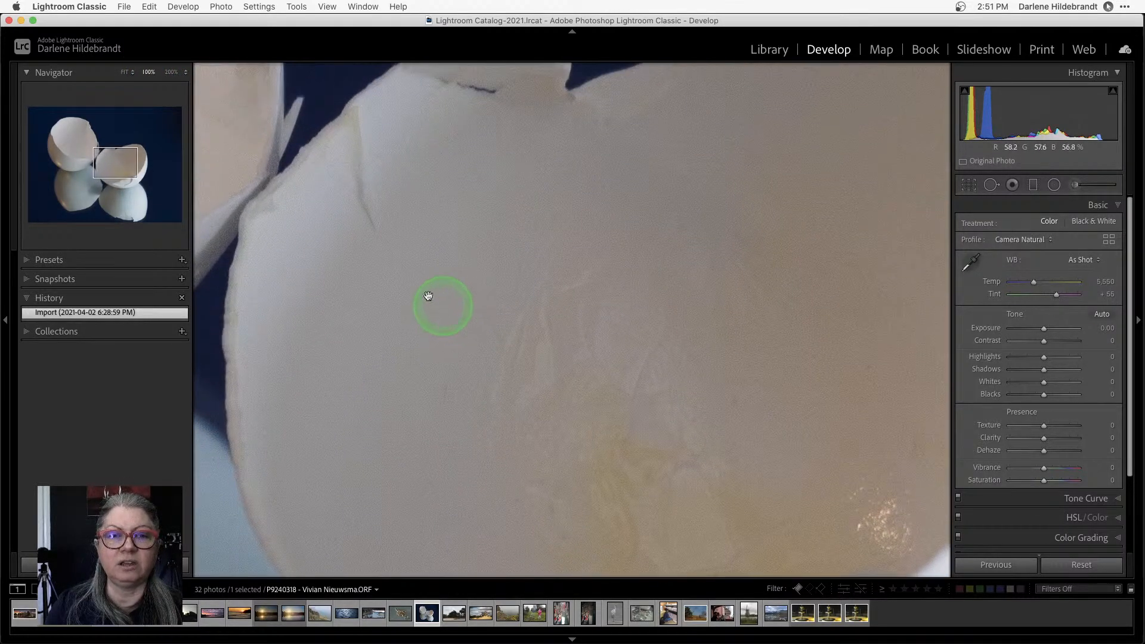
left_click_drag(614, 489, 422, 193)
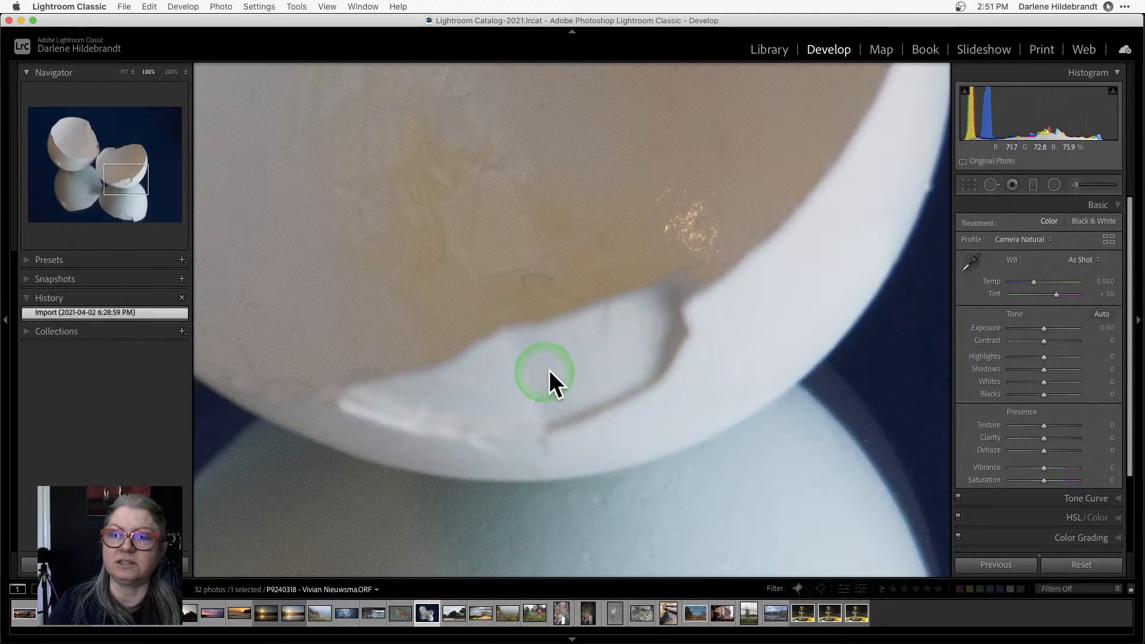
left_click(473, 340)
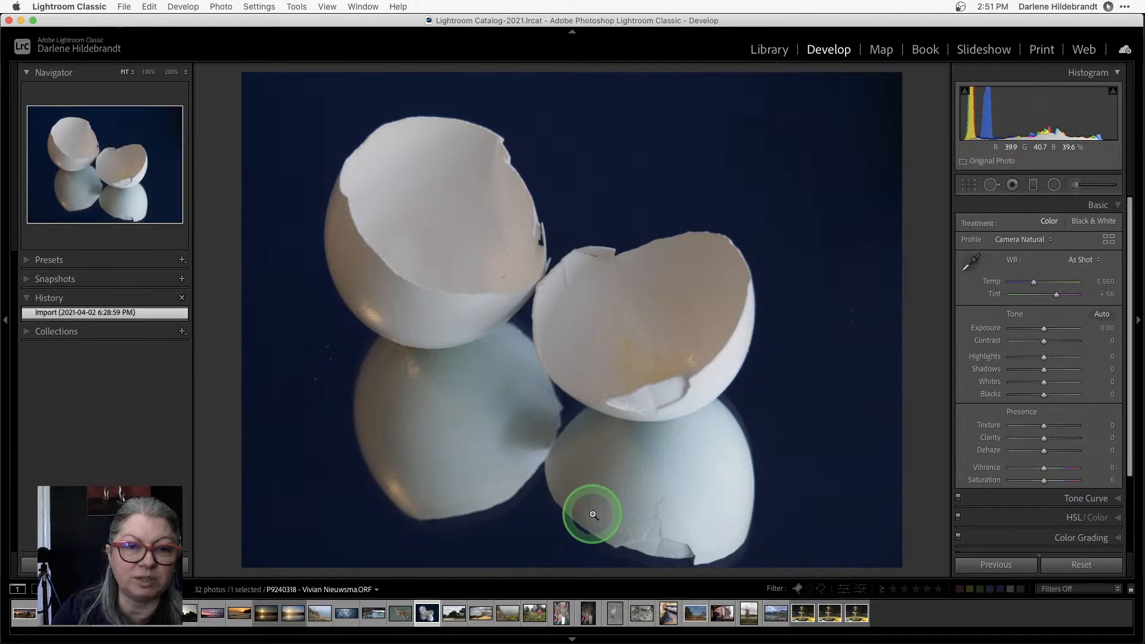
Heal the four white dust spots in the dark blue background beside the left eggshell with 75-size Spot Removal
left_click(304, 397)
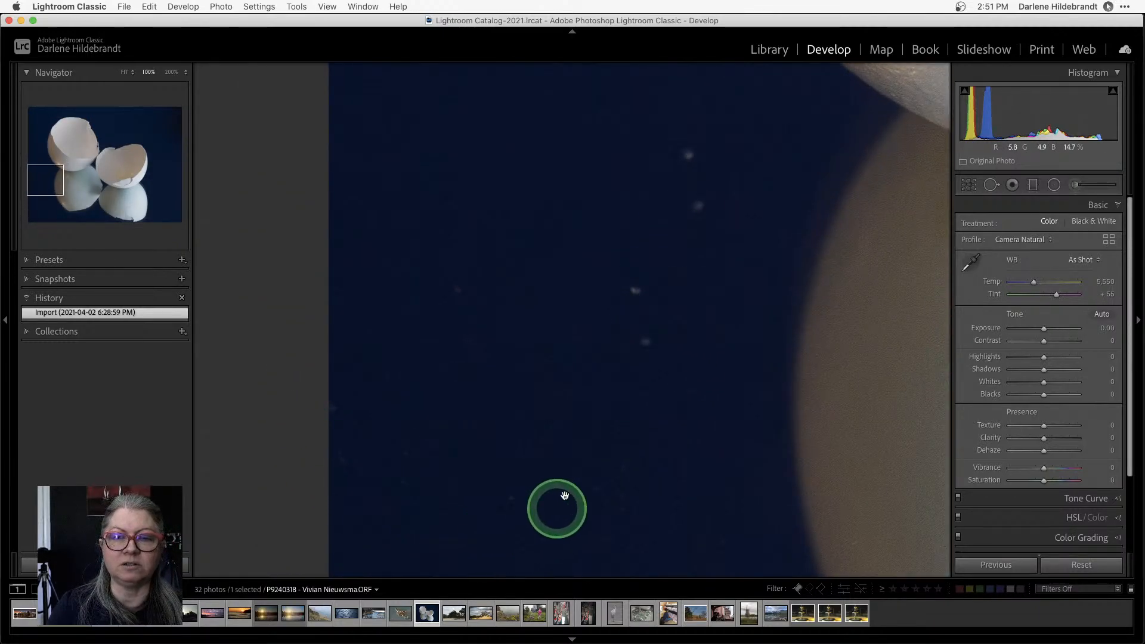
key("q")
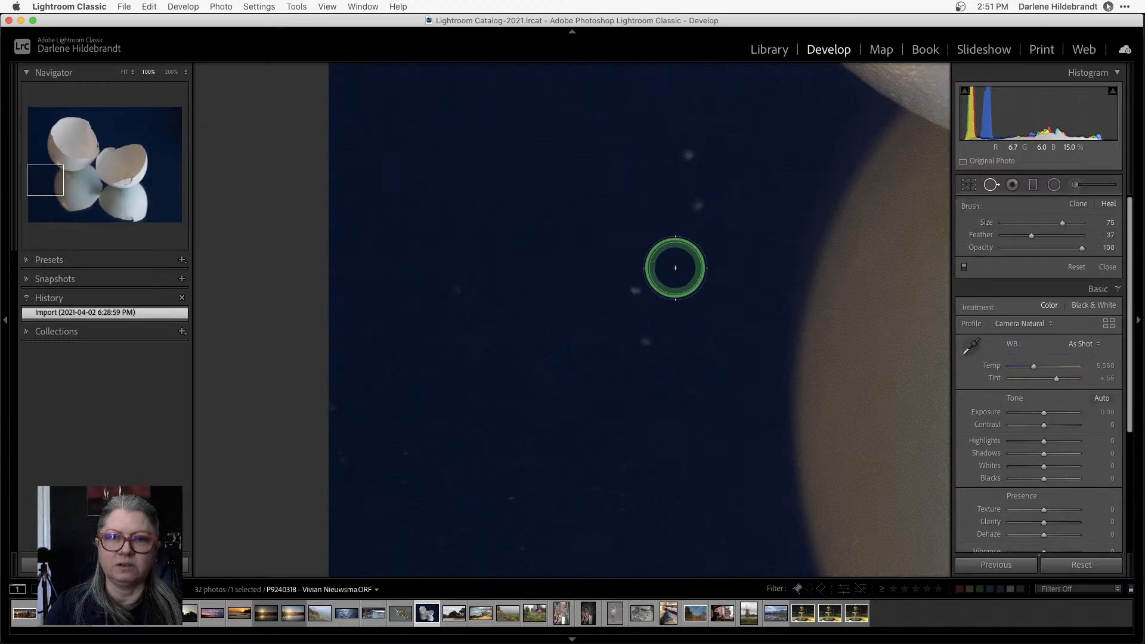
left_click(696, 205)
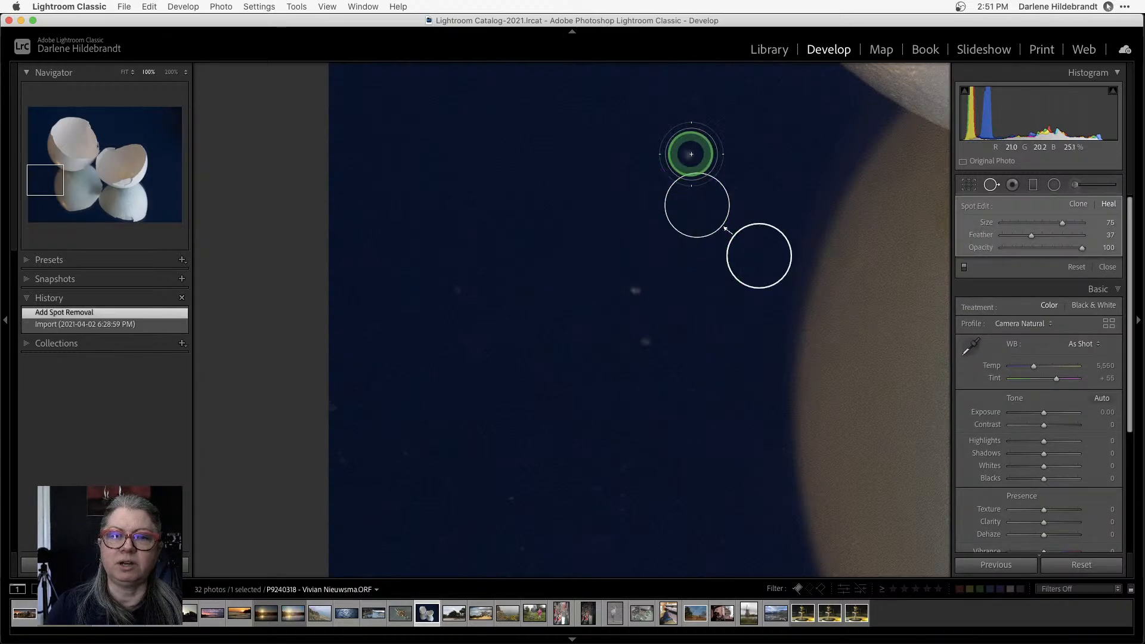
left_click(691, 154)
left_click(625, 288)
left_click(636, 334)
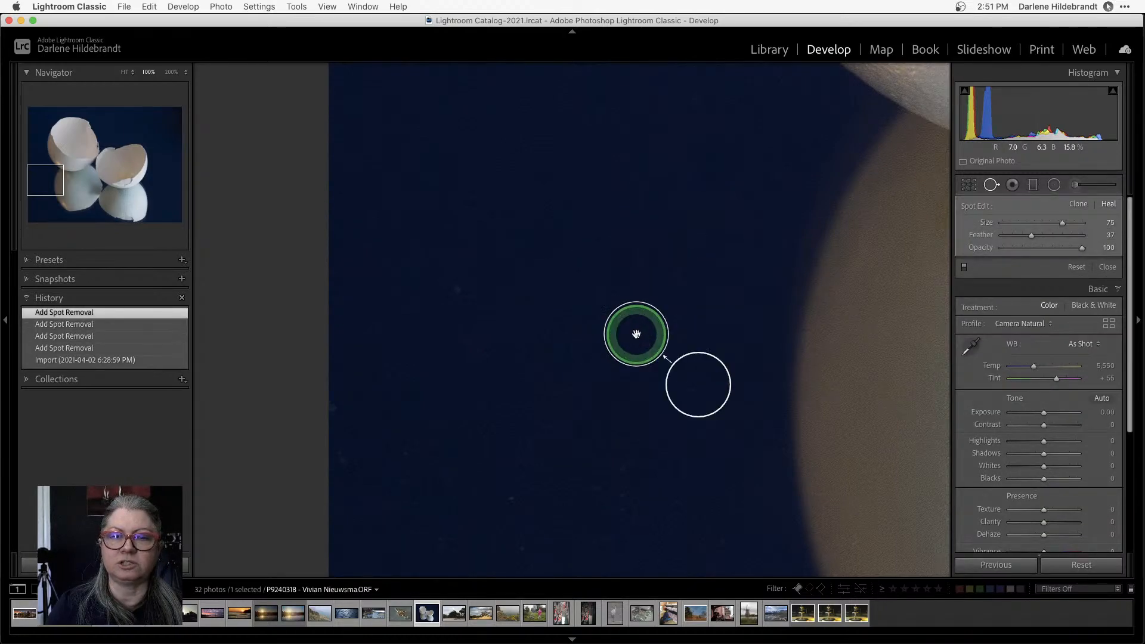
key("q")
left_click(621, 406)
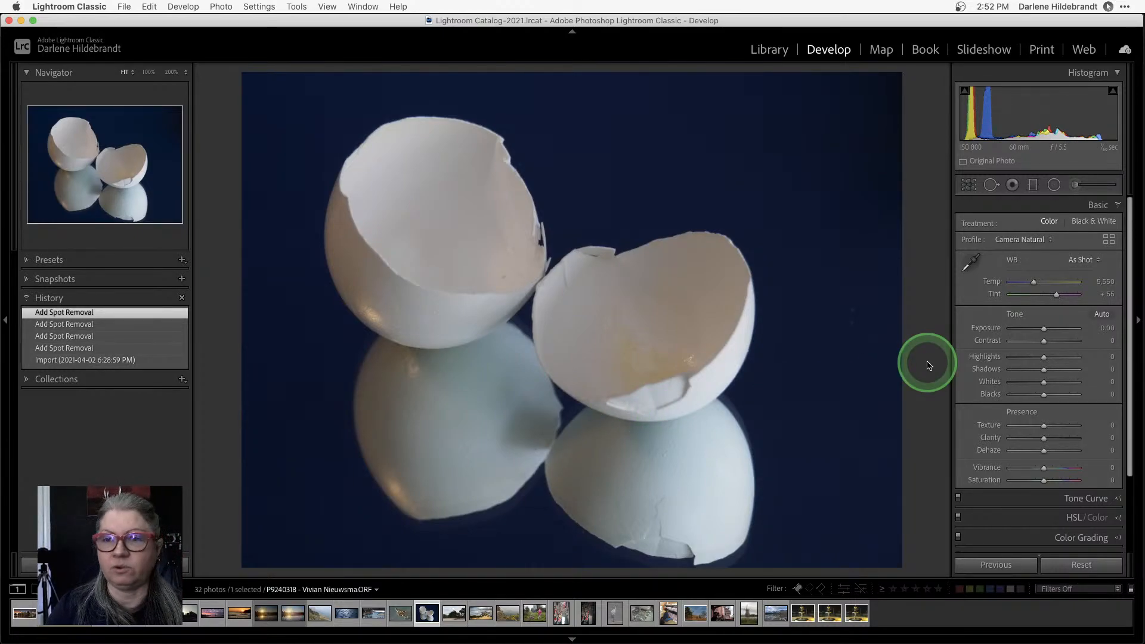
Auto-set the eggshells photo's Whites to +64 and Blacks, and lighten Blacks to -24
double_click(985, 382, "shift")
double_click(988, 394, "shift")
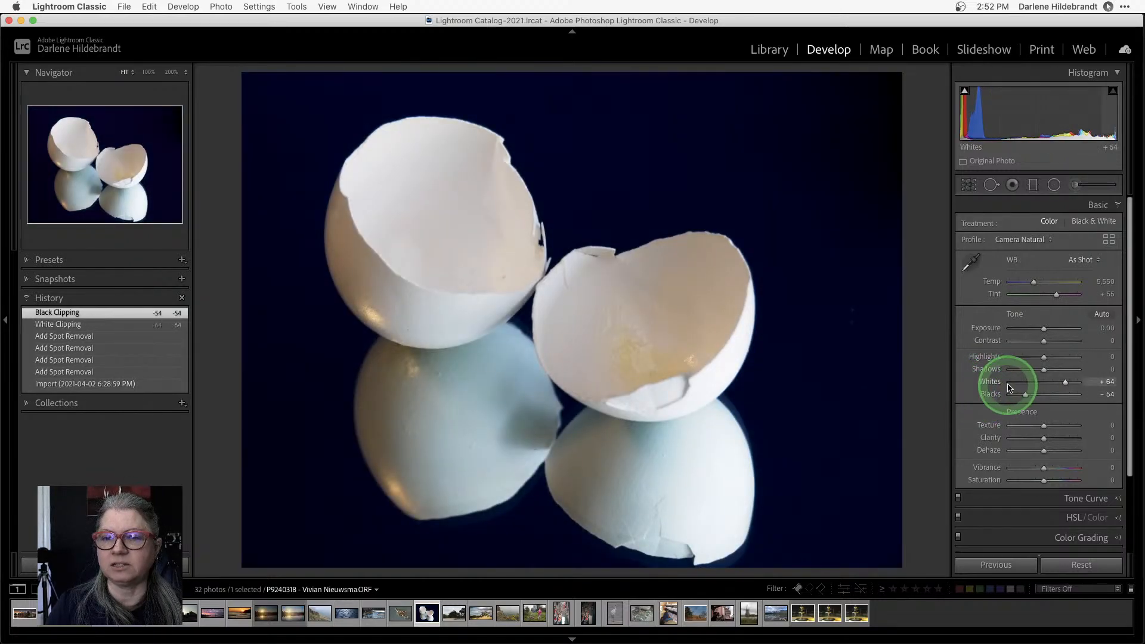
left_click_drag(1024, 394, 1034, 392)
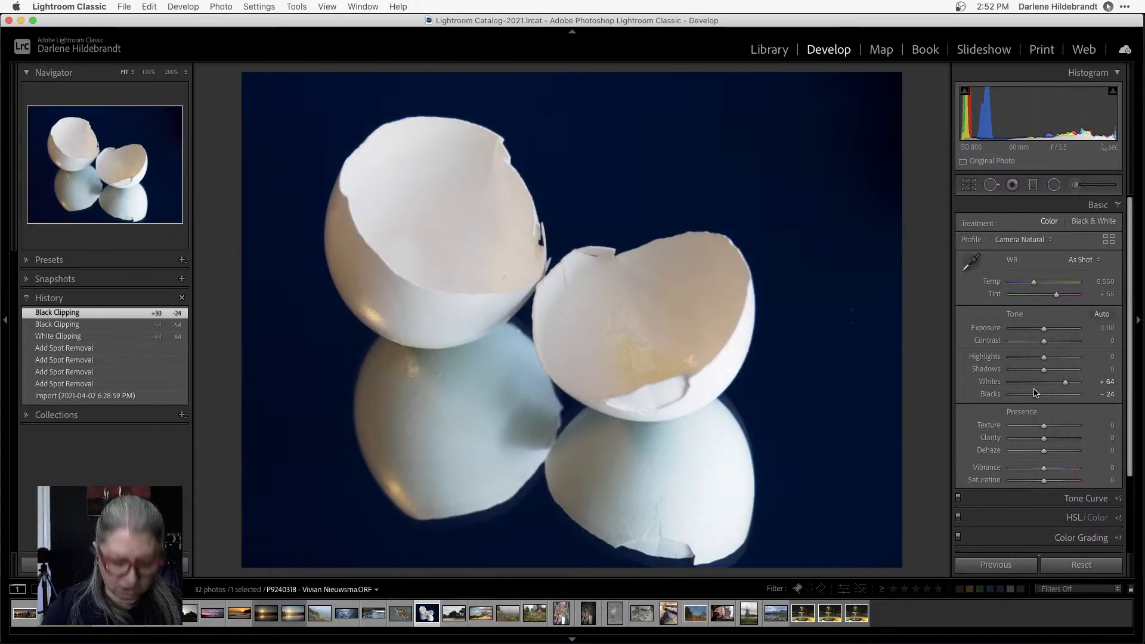
Go to the pine trees photo and set Highlights to -100, Clarity to +18, Contrast to +10 and Shadows to +28
key("Right")
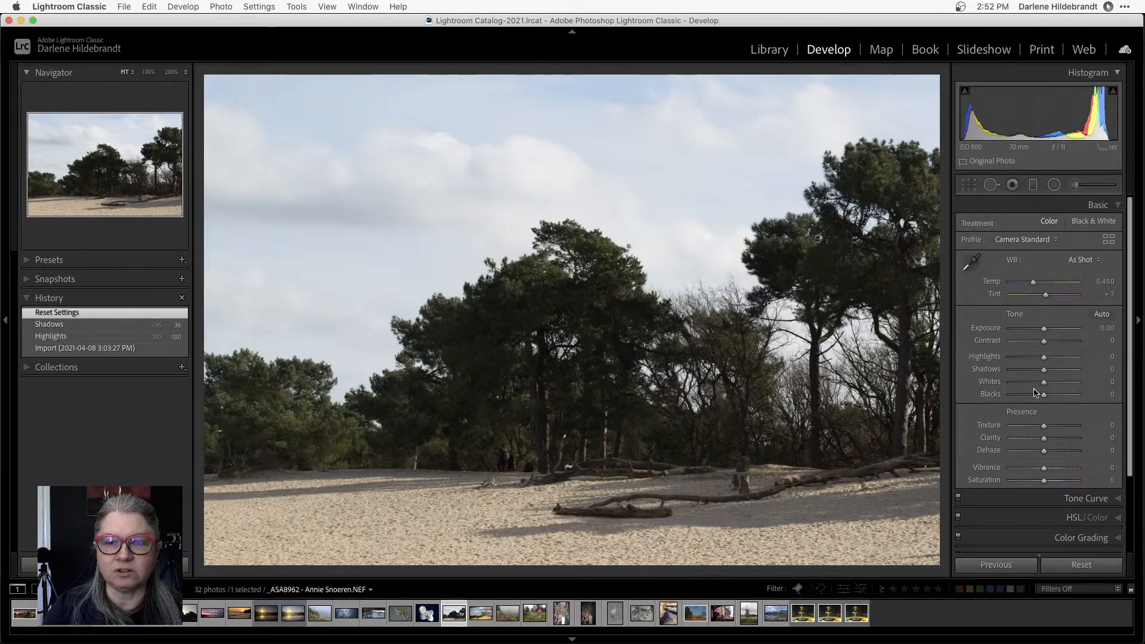
left_click(1016, 356)
left_click_drag(1016, 356, 1003, 356)
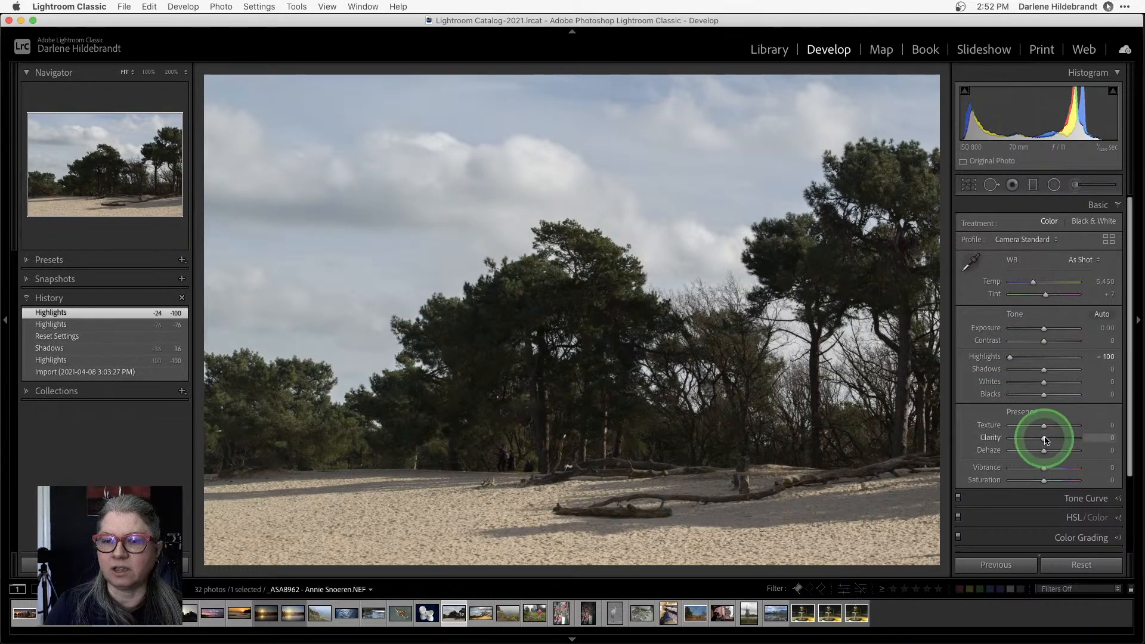
left_click_drag(1044, 438, 1050, 437)
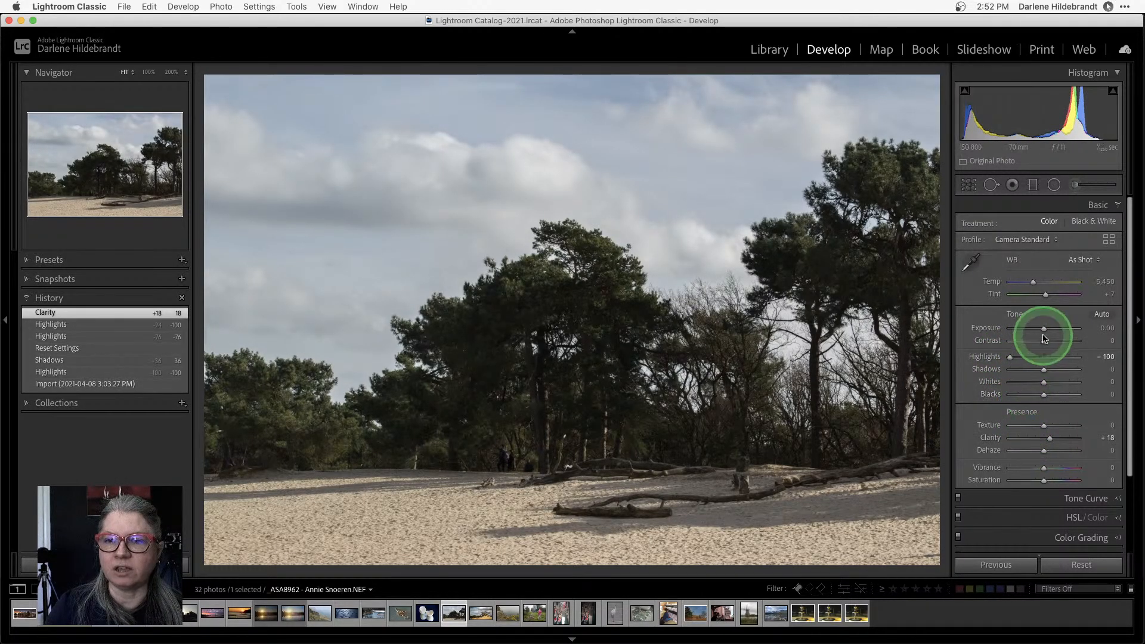
left_click_drag(1043, 340, 1055, 370)
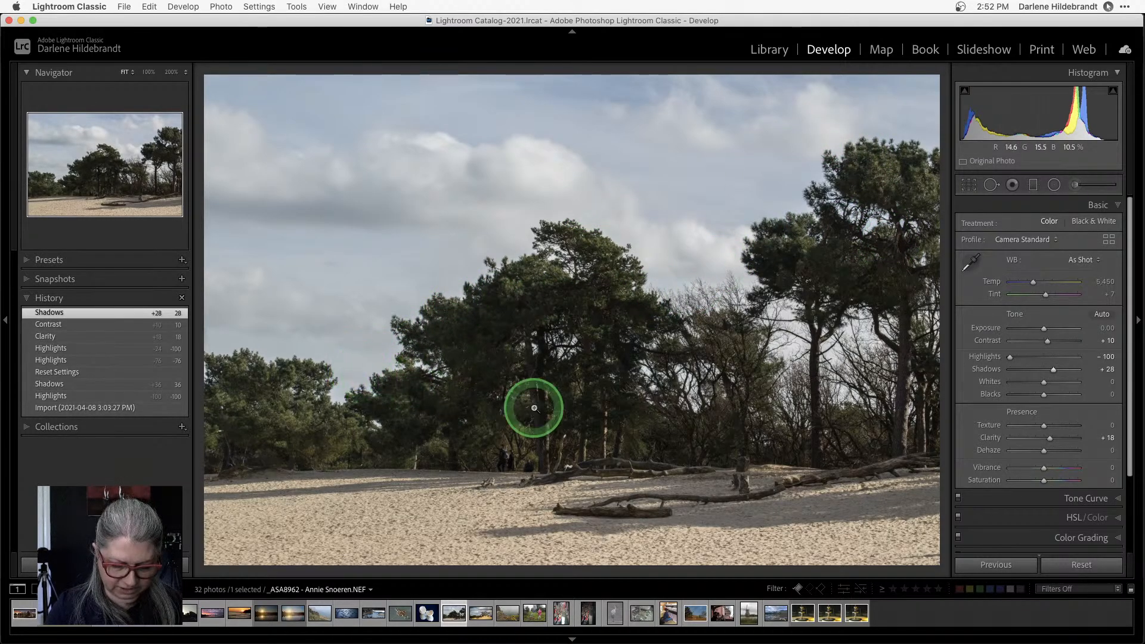
Crop the sand and fallen branches off the bottom of the pine trees photo, and increase Clarity to +29
key("r")
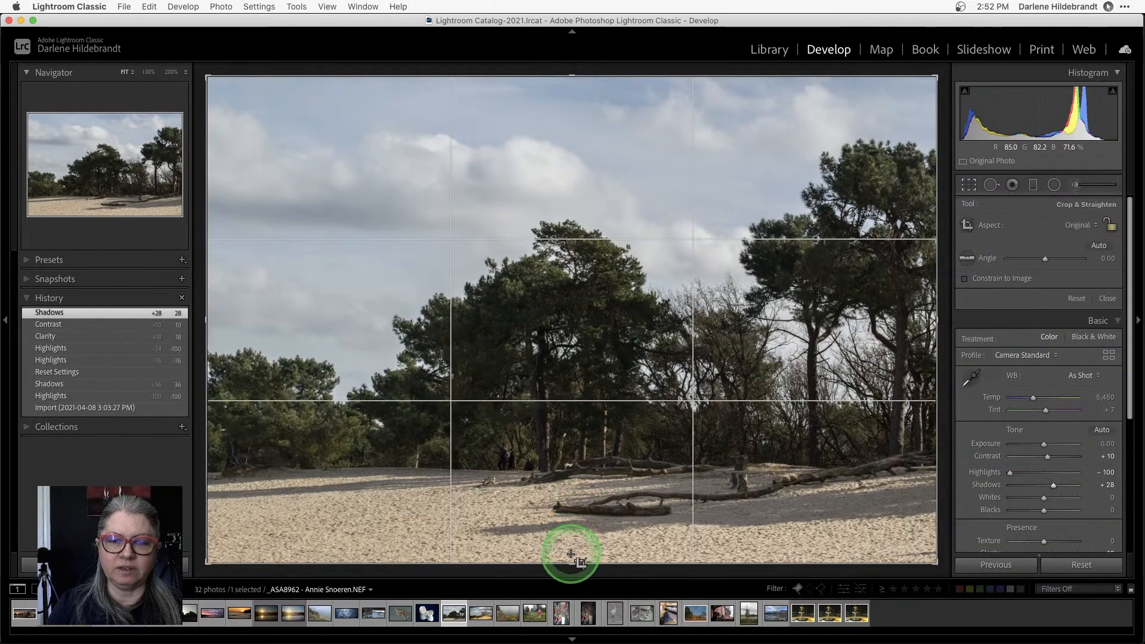
left_click_drag(571, 555, 569, 502)
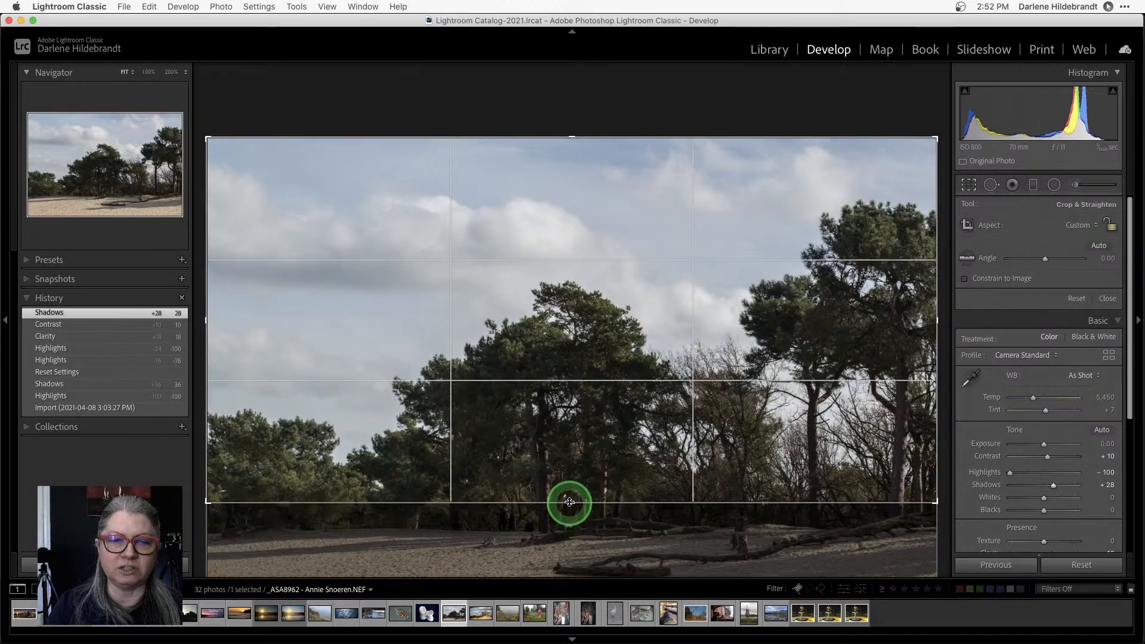
key("r")
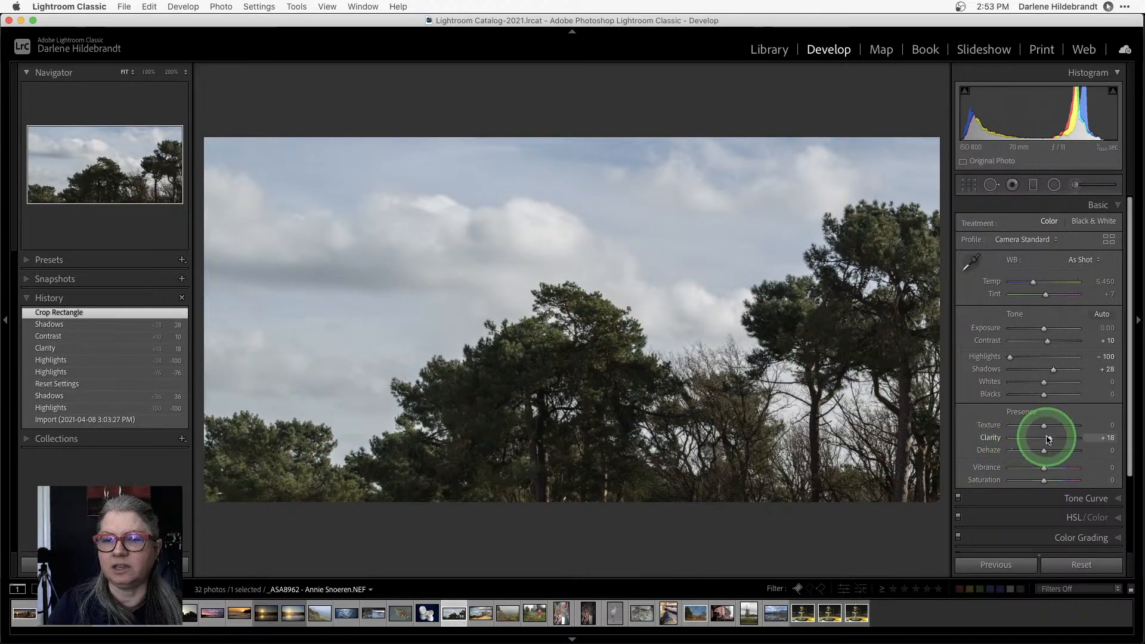
left_click_drag(1047, 438, 1053, 438)
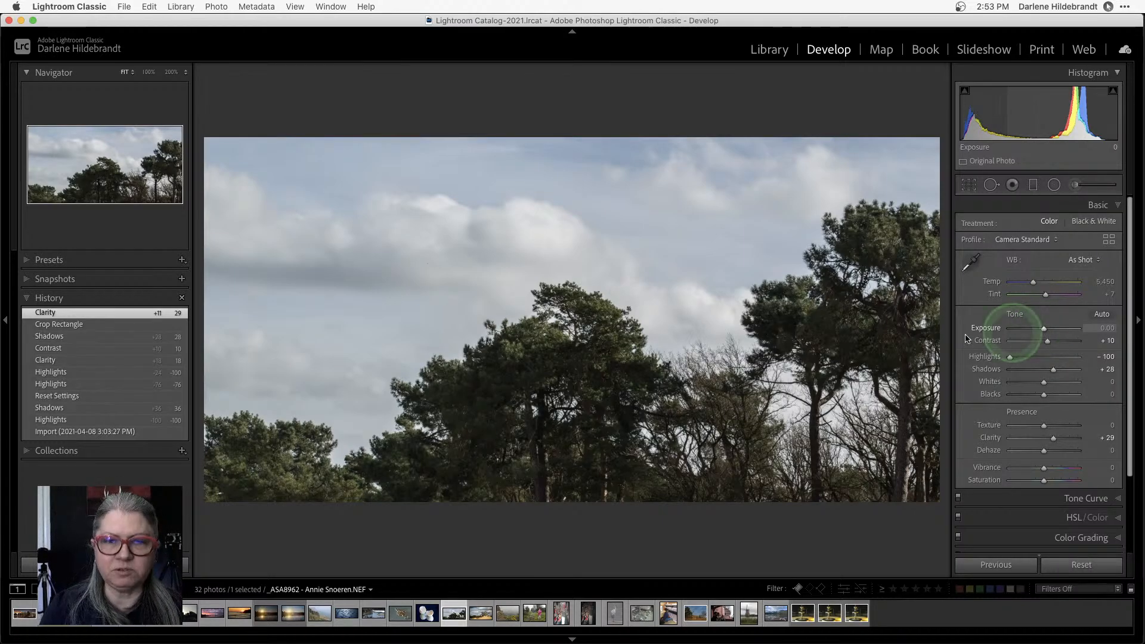
Open the photo of the bare trees on the sand dune from the grid in develop mode
key("g")
scroll(691, 400, "down", 3)
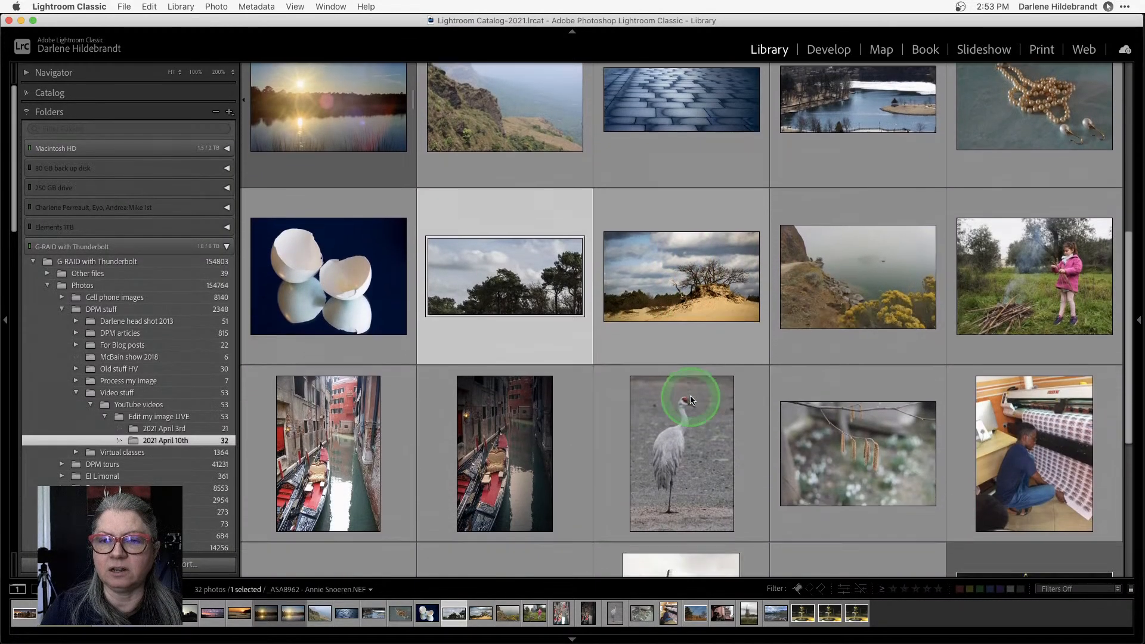
left_click(716, 256)
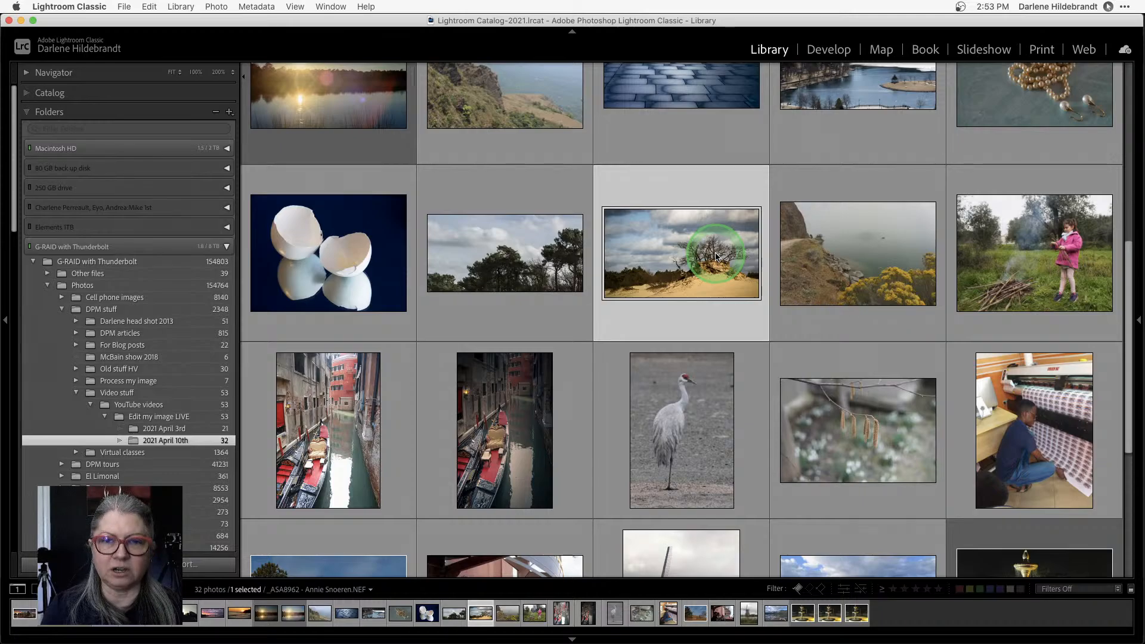
key("d")
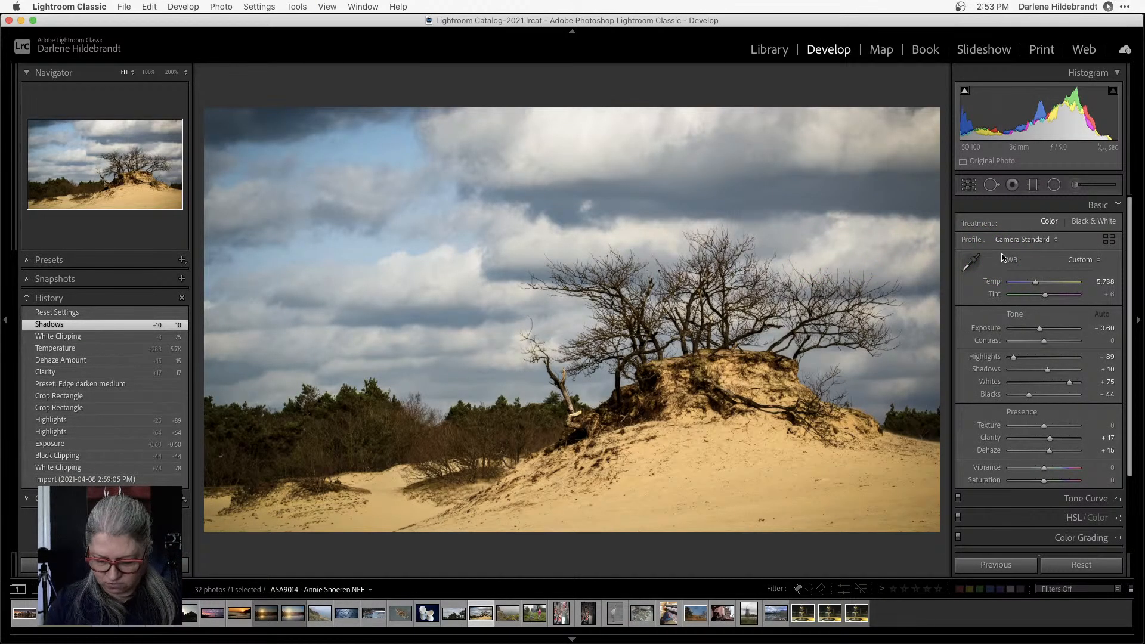
Compare the dune photo with its unedited import state, restore the edited Shadows state and set Blacks to -28
key("backslash")
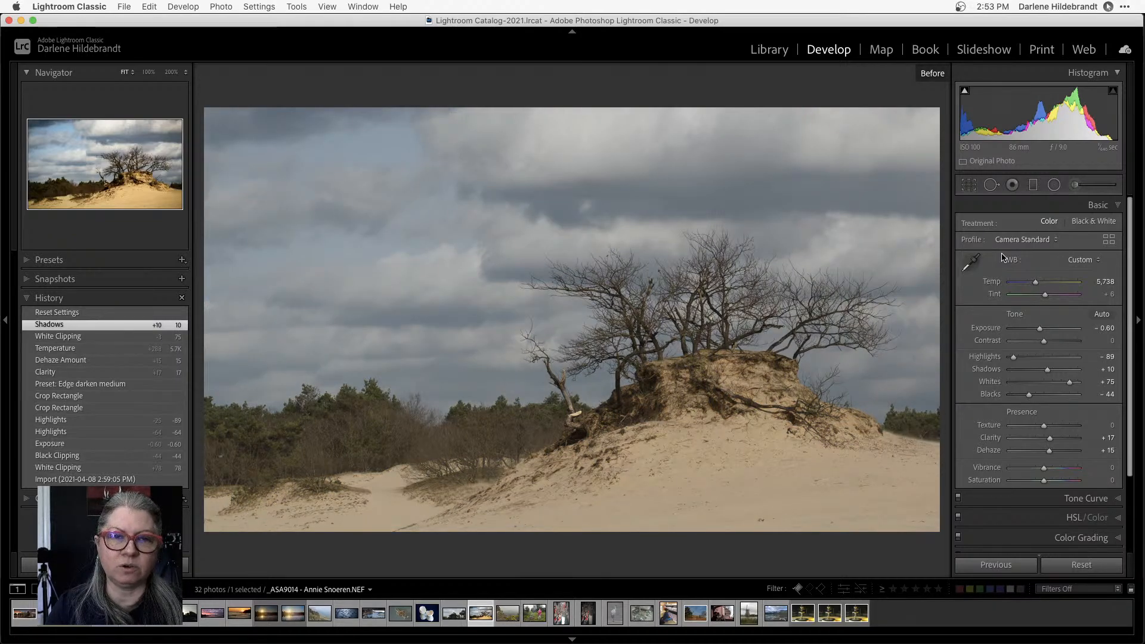
key("backslash")
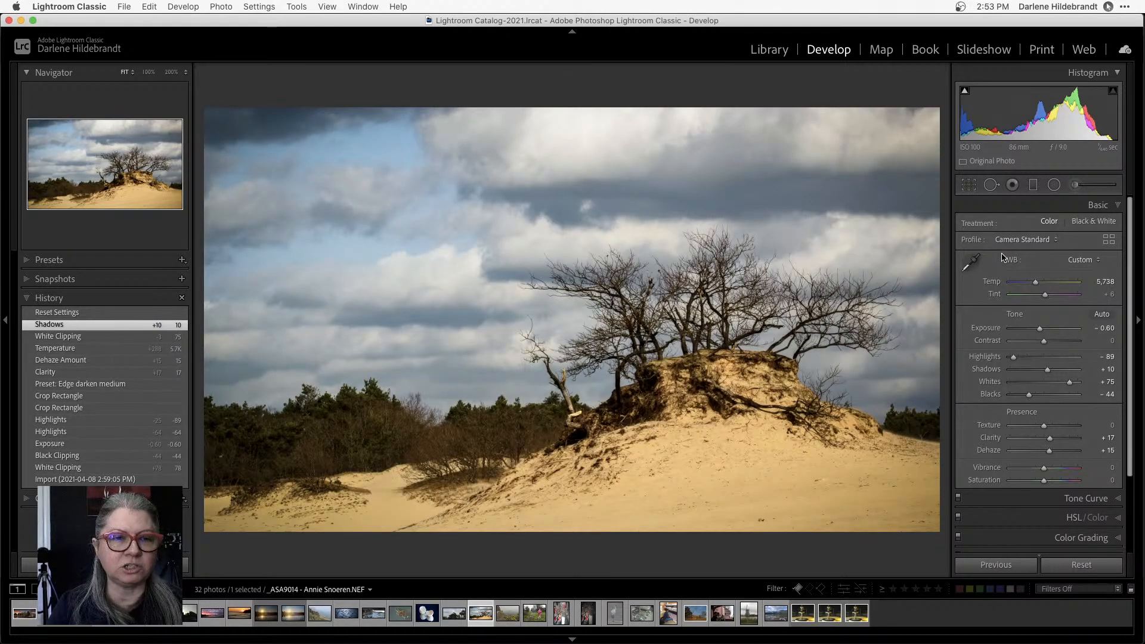
left_click(46, 480)
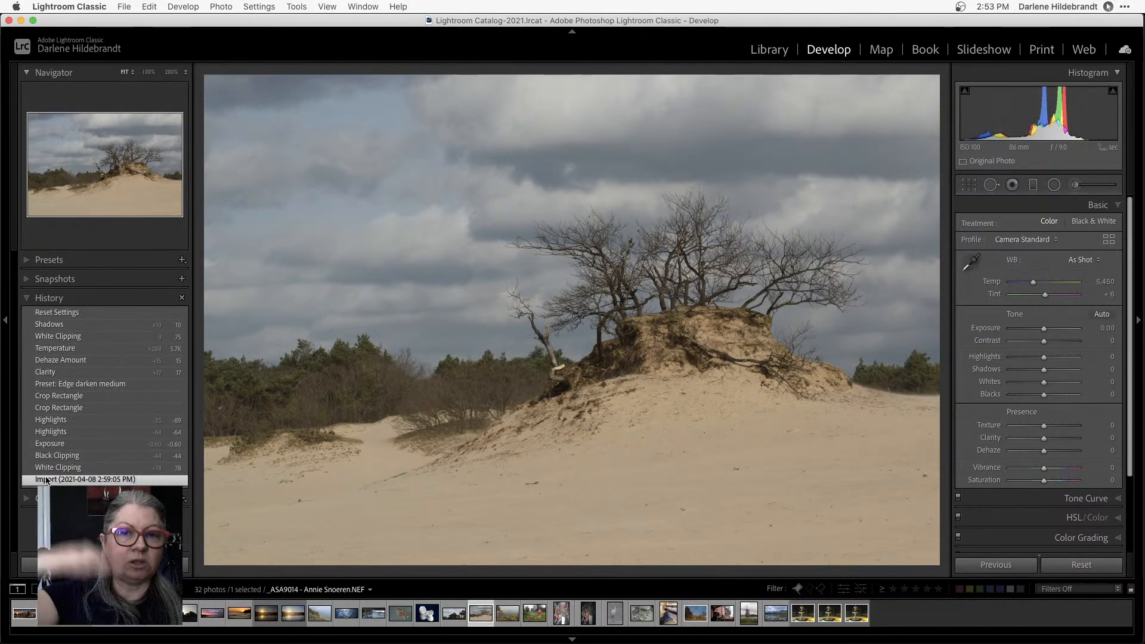
left_click(53, 314)
left_click(51, 324)
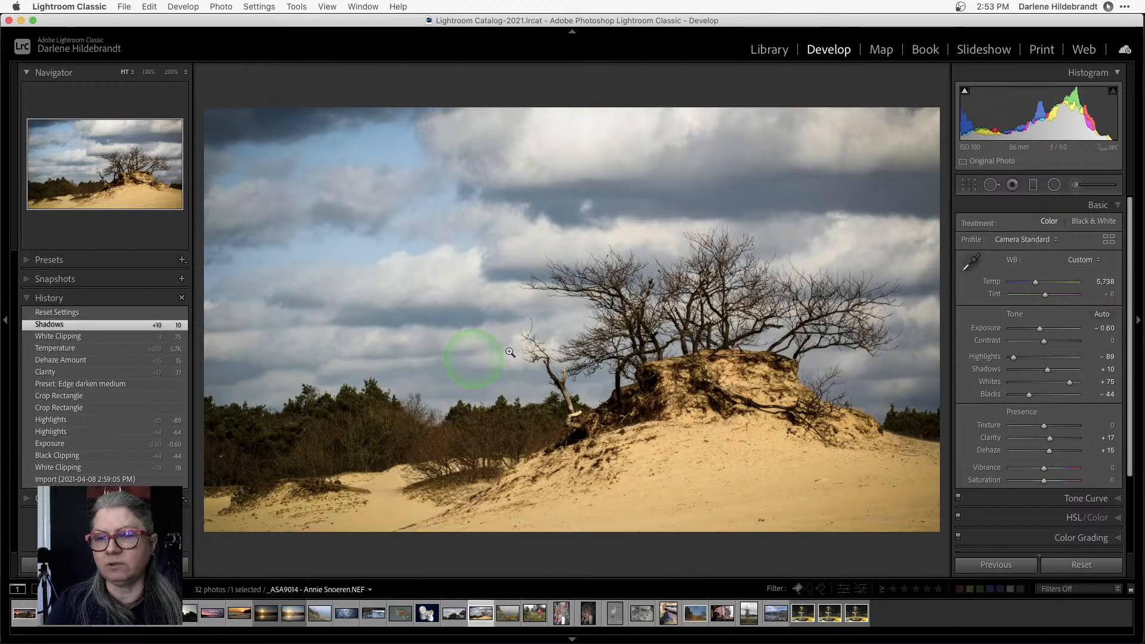
left_click_drag(1027, 395, 1033, 395)
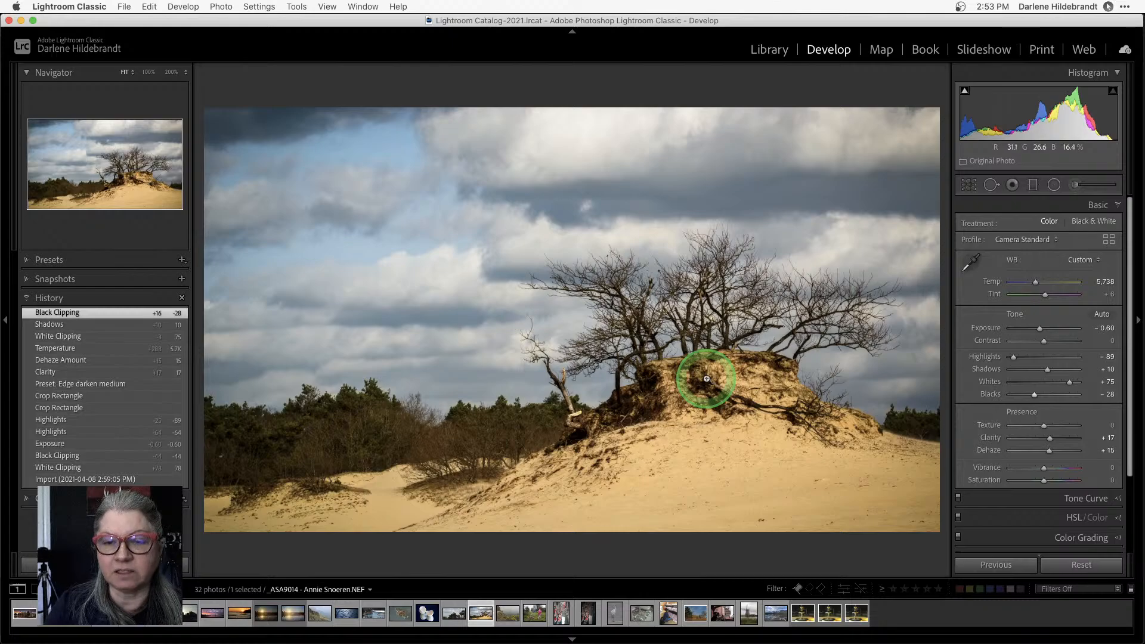
Show the dune photo's EXIF metadata in the library and review its exposure, lens and camera details
key("e")
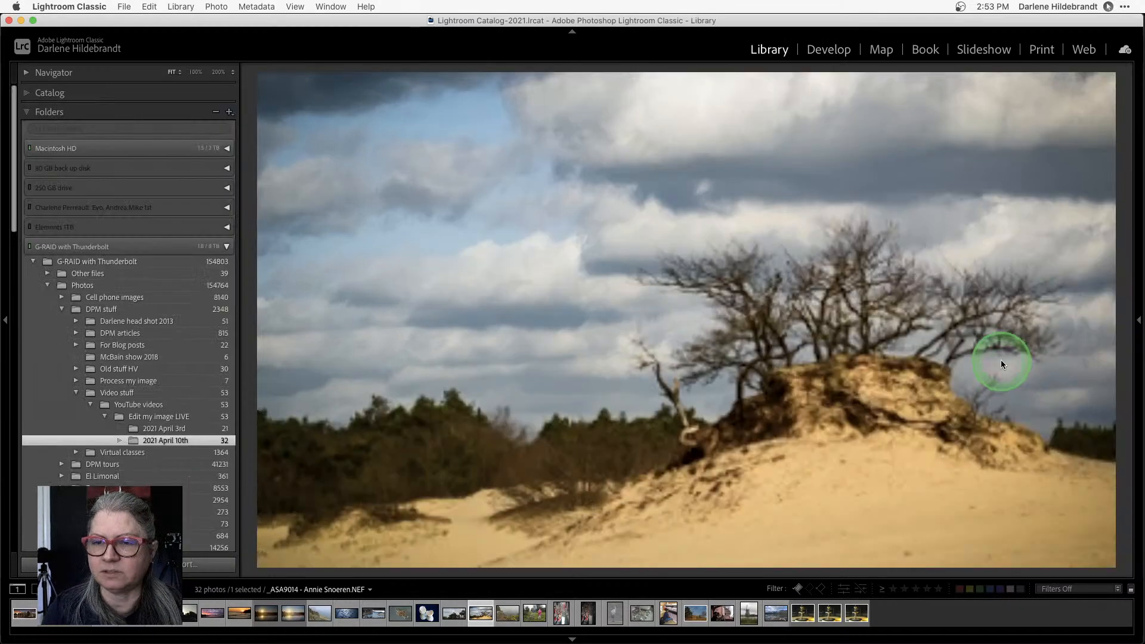
left_click(1139, 323)
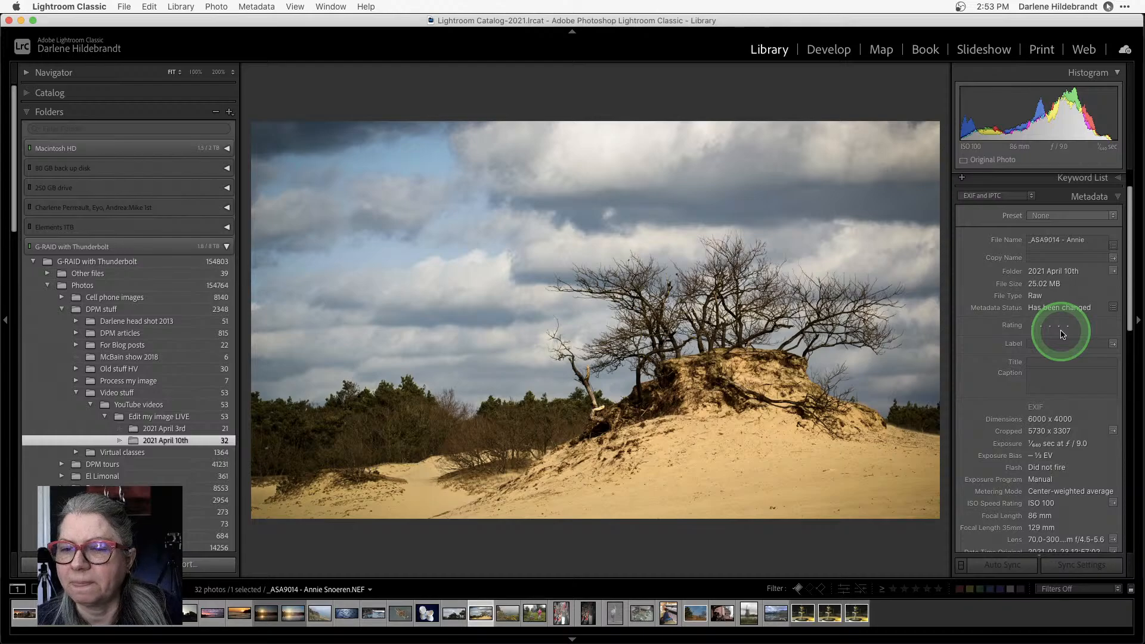
scroll(1063, 334, "down", 2)
scroll(1063, 334, "down", 3)
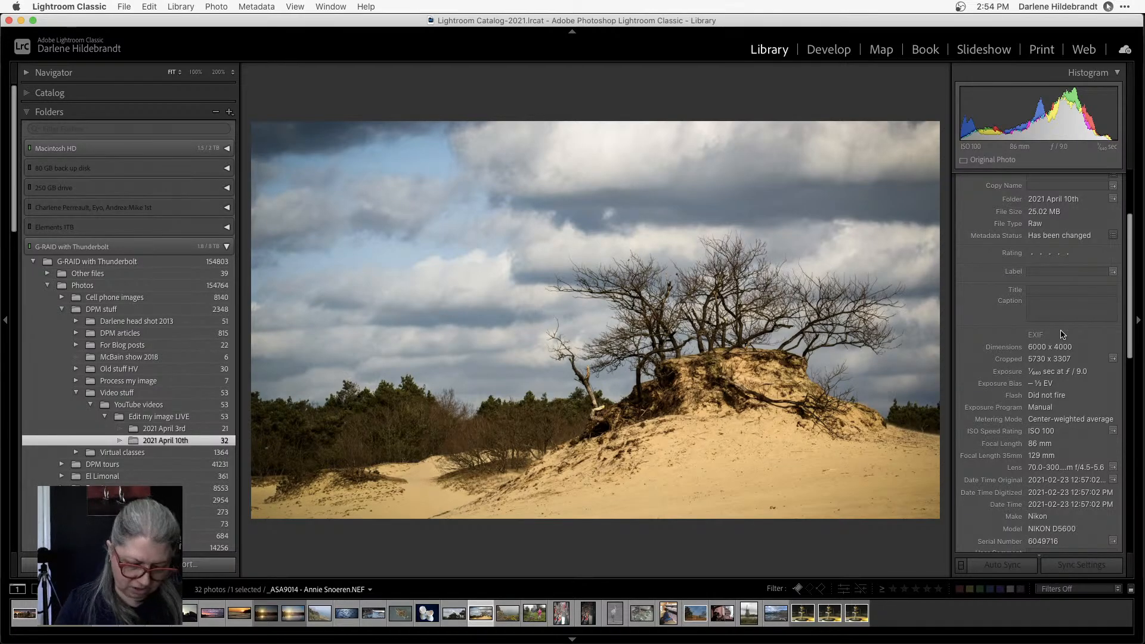
Return the dune photo to develop mode and examine the roots, branches and sand at 100% magnification
key("d")
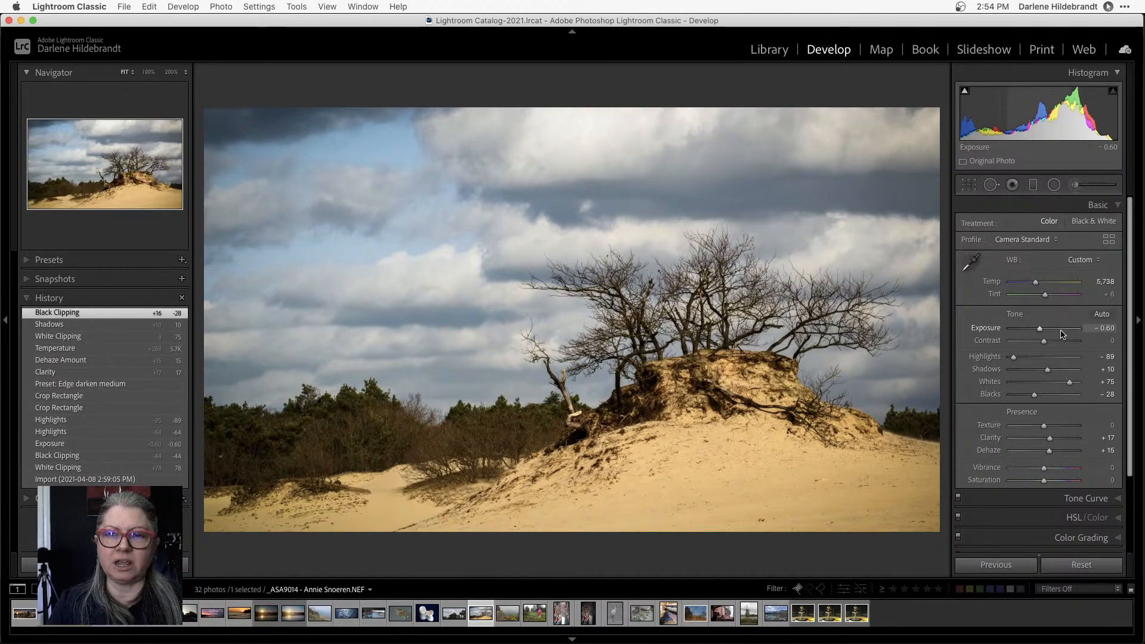
left_click(738, 413)
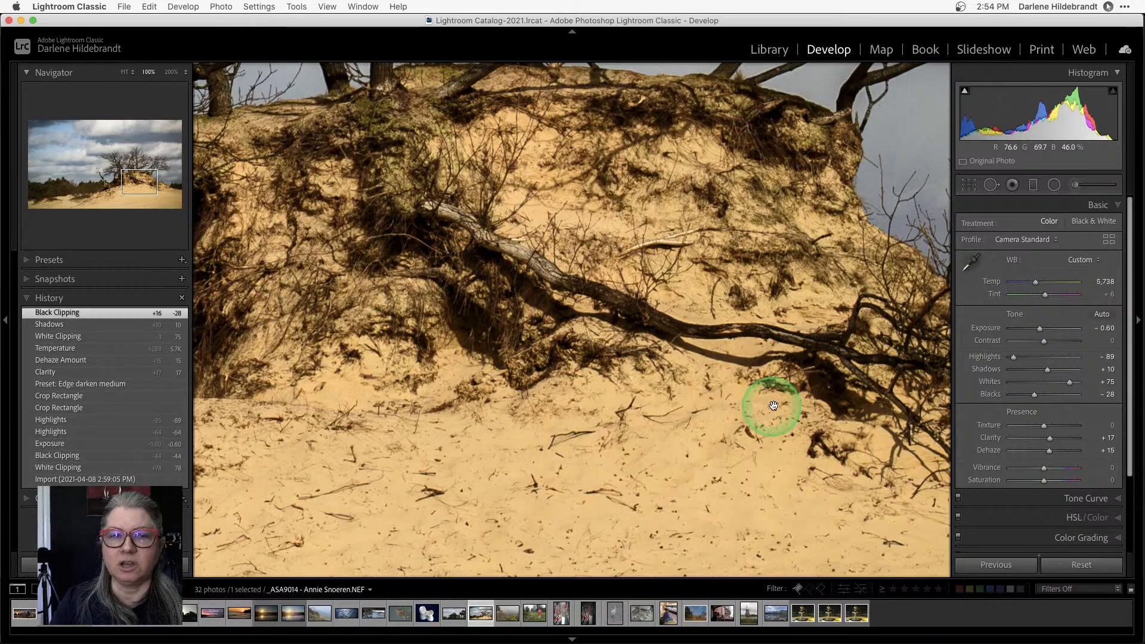
left_click_drag(773, 406, 593, 416)
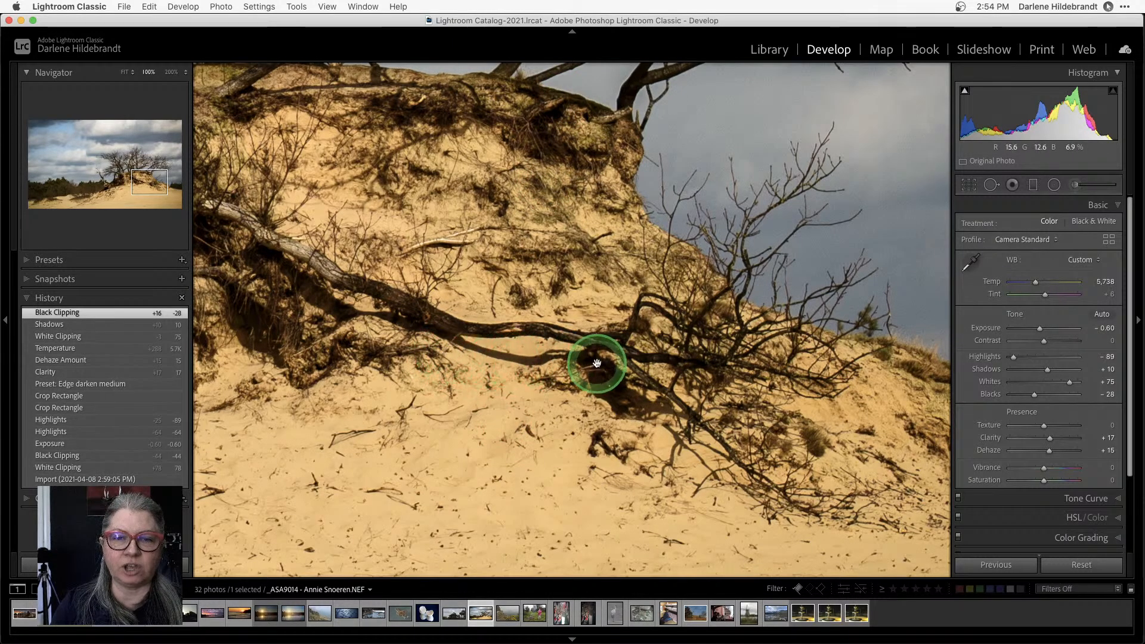
left_click(564, 462)
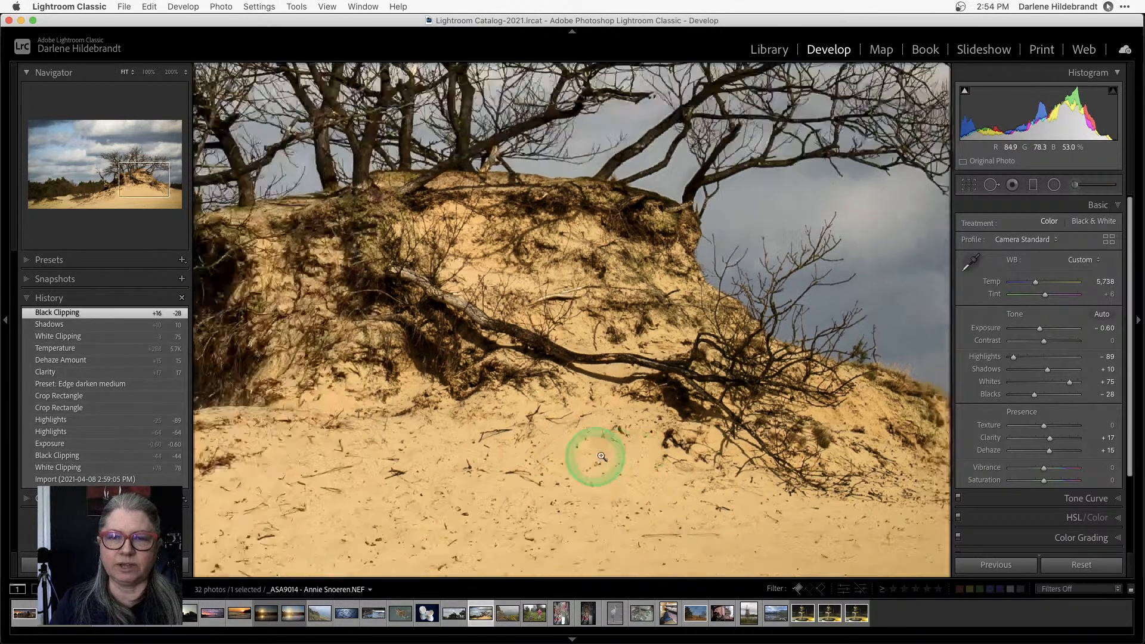
Open the dark snowy mountain and river photo from the grid and switch it to develop mode
key("g")
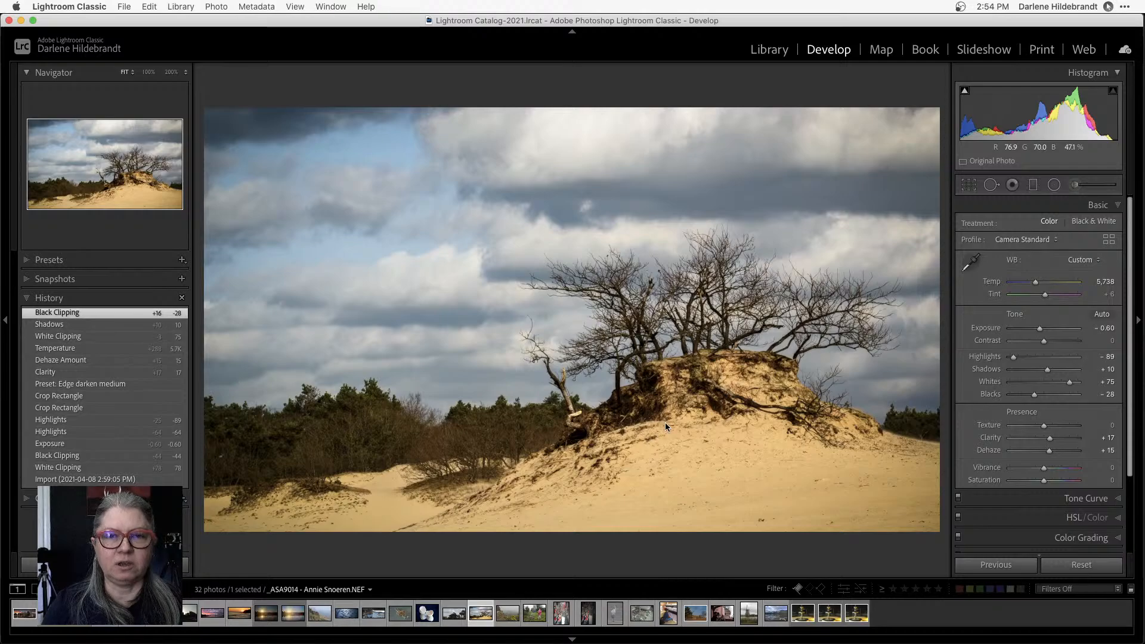
scroll(674, 413, "up", 5)
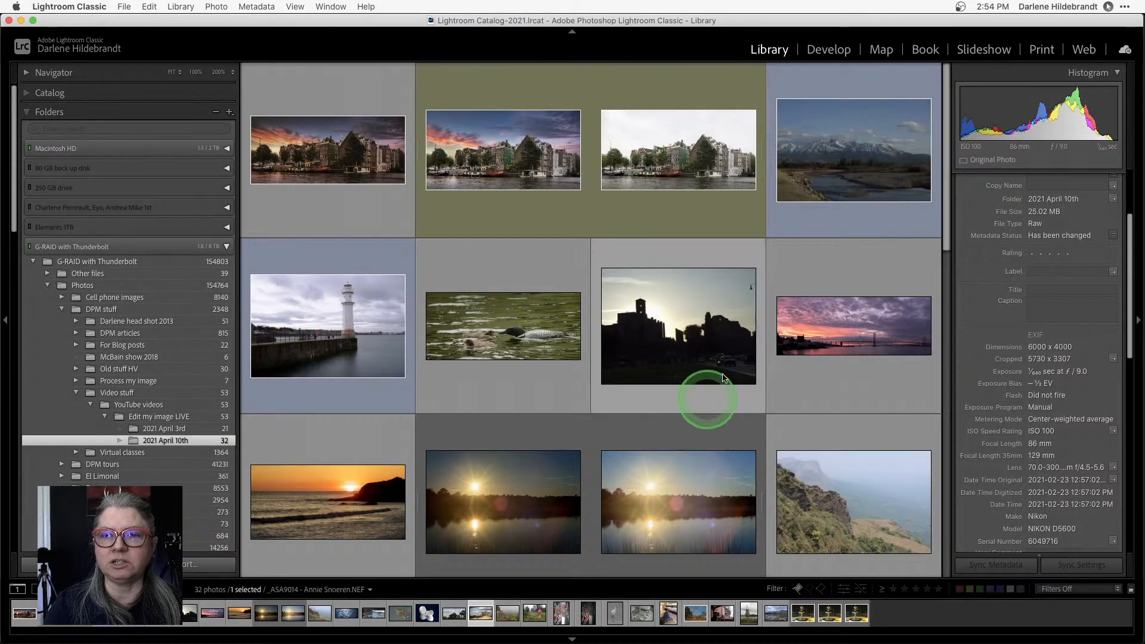
left_click(813, 145)
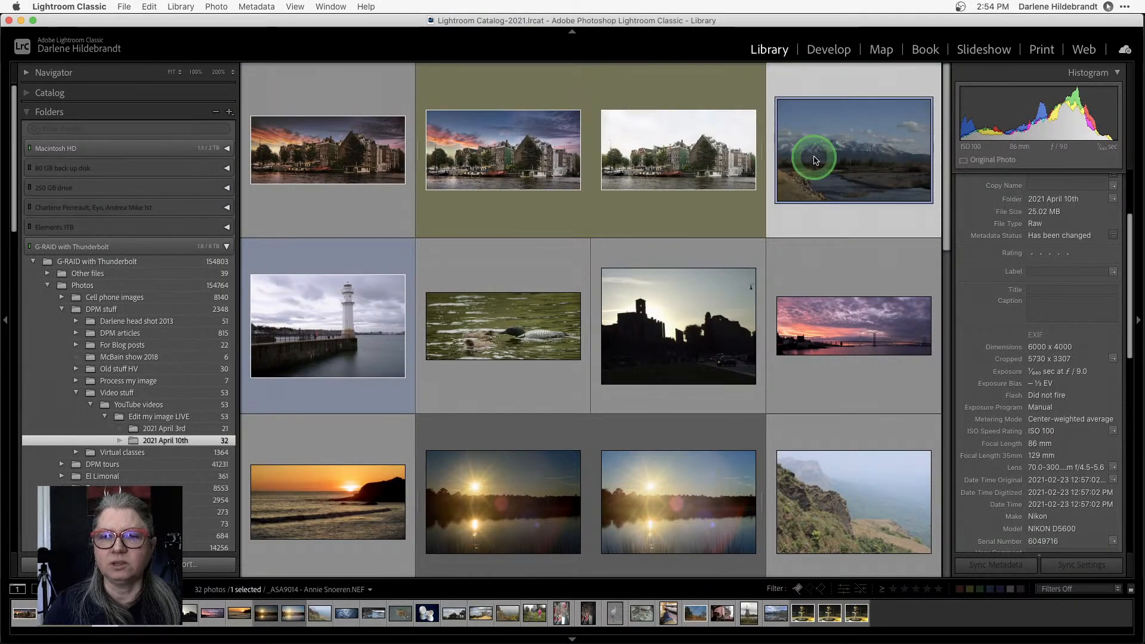
double_click(813, 146)
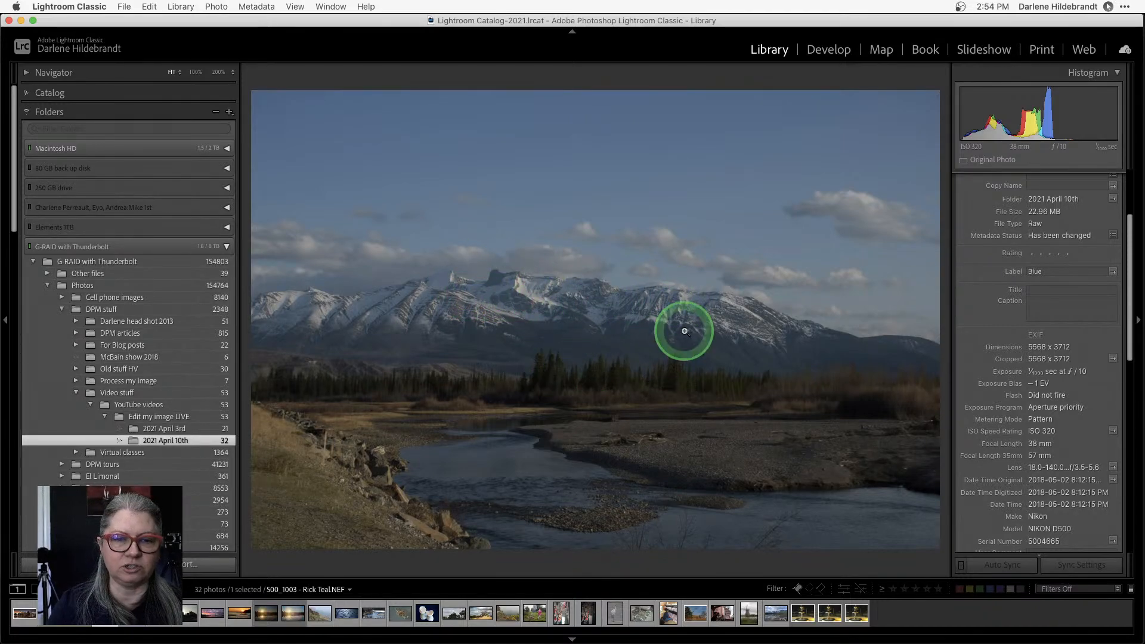
key("d")
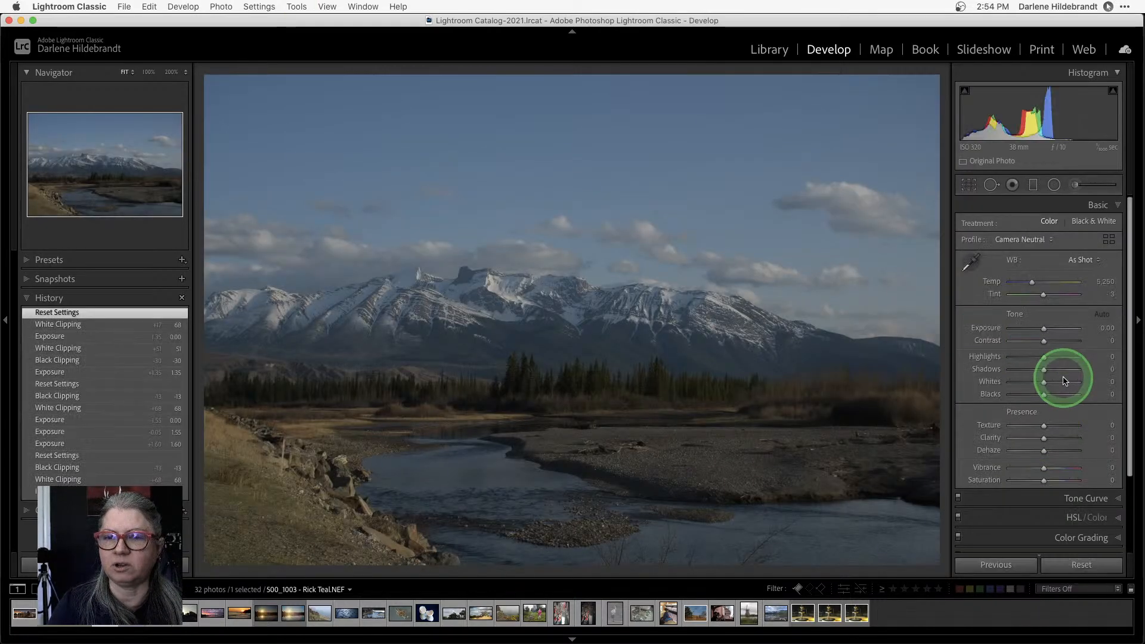
Try Whites at +73 on the mountain river photo and reset the Whites adjustment
left_click(1070, 383)
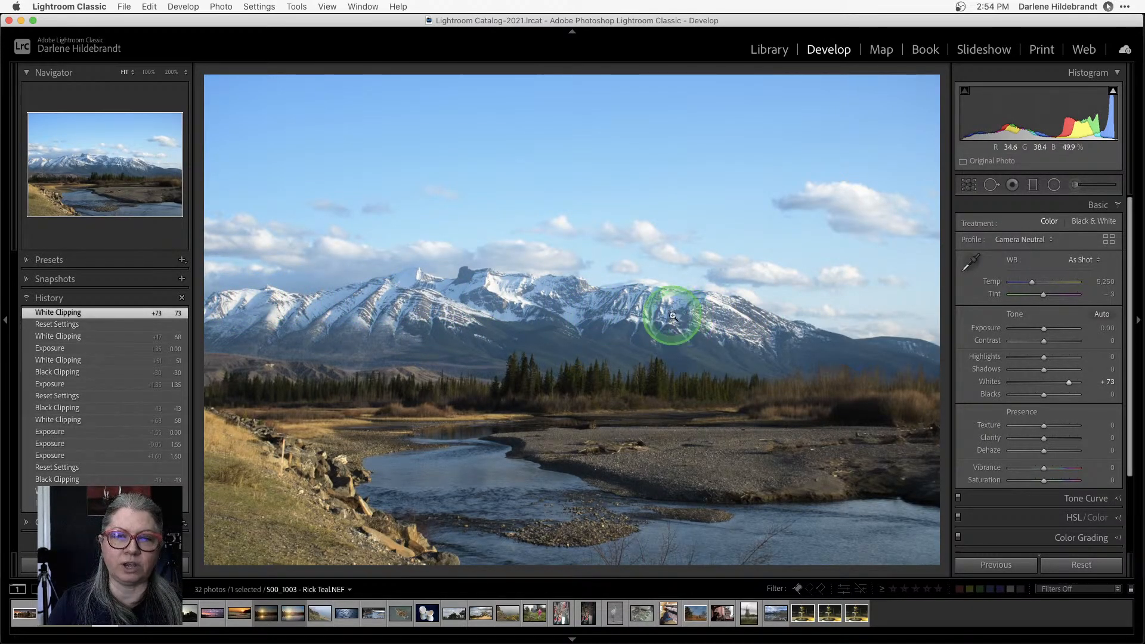
double_click(1068, 383)
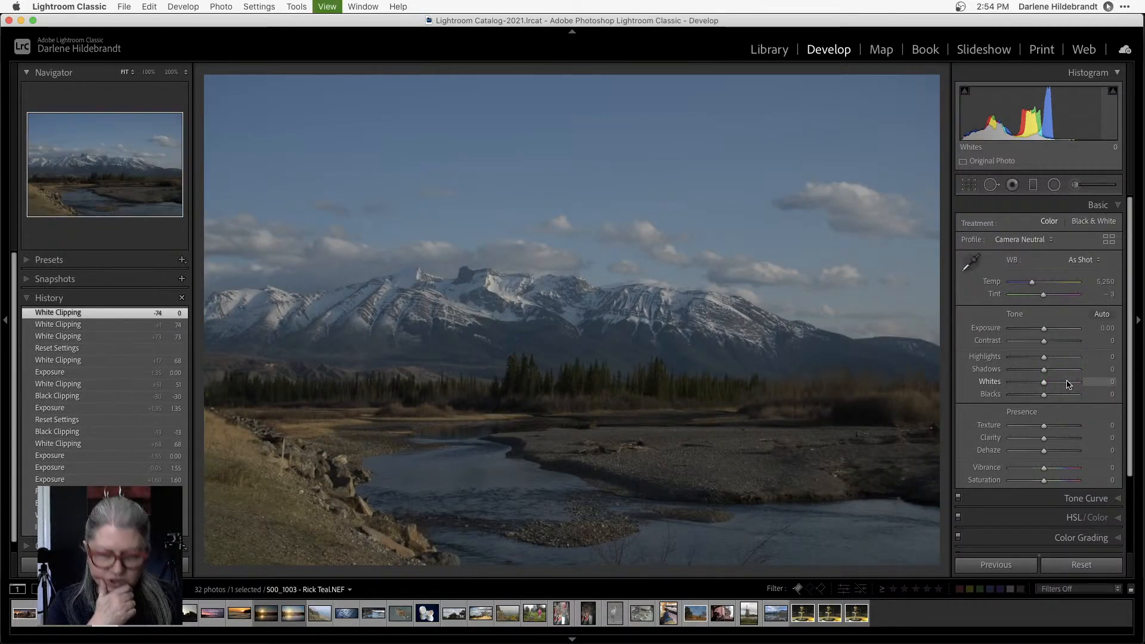
Go back to the library grid and open the sand dune photo with the bare trees in full view
key("g")
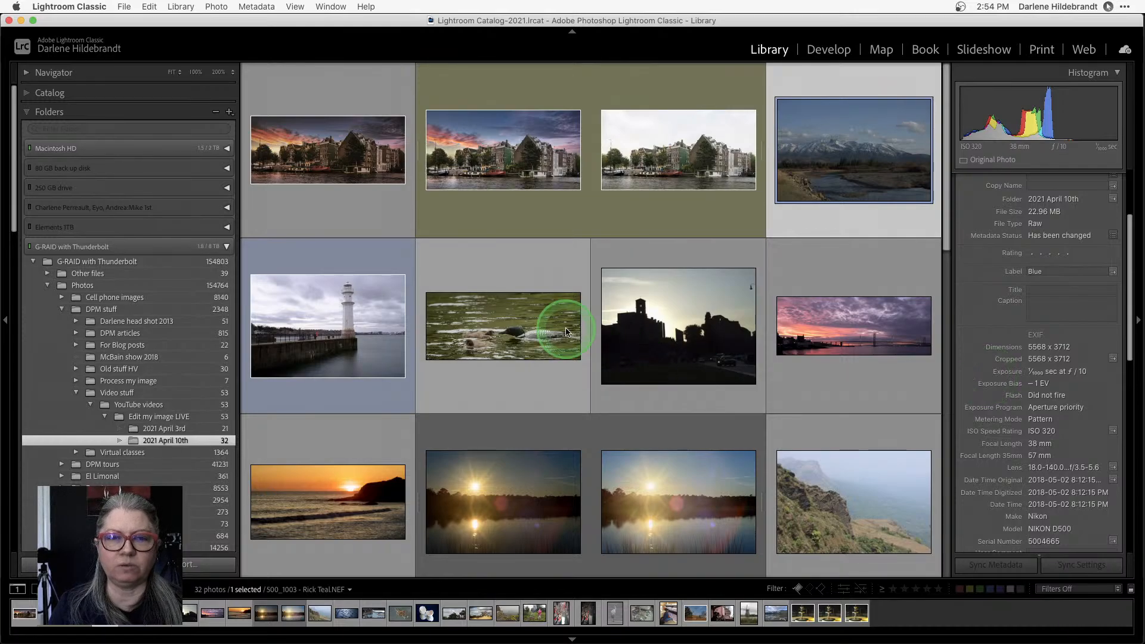
scroll(566, 332, "down", 5)
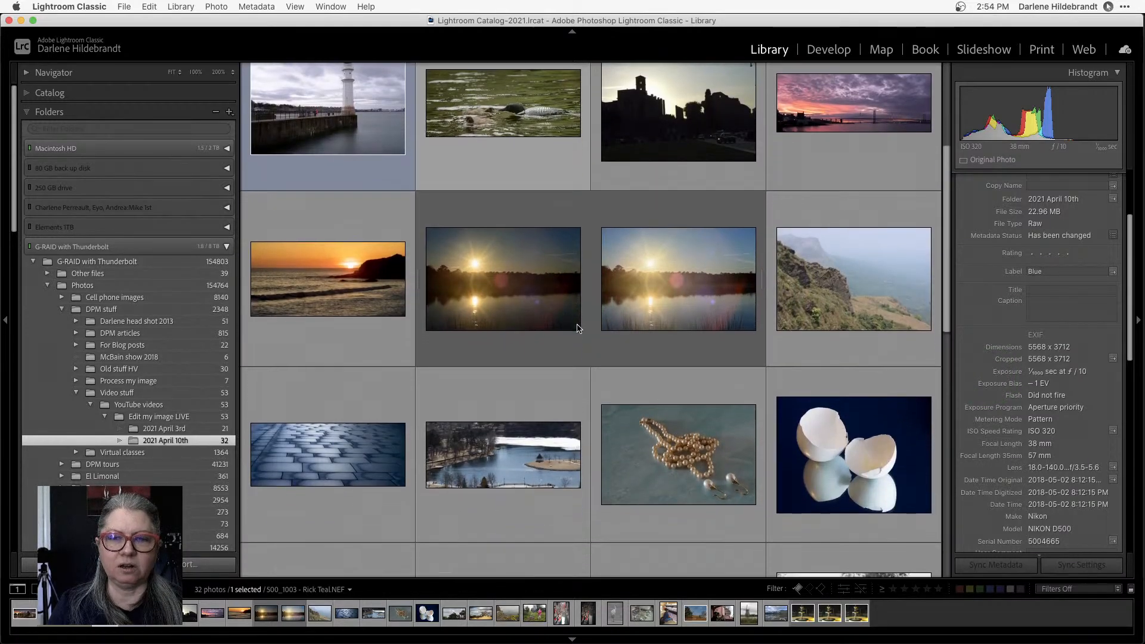
scroll(577, 327, "down", 8)
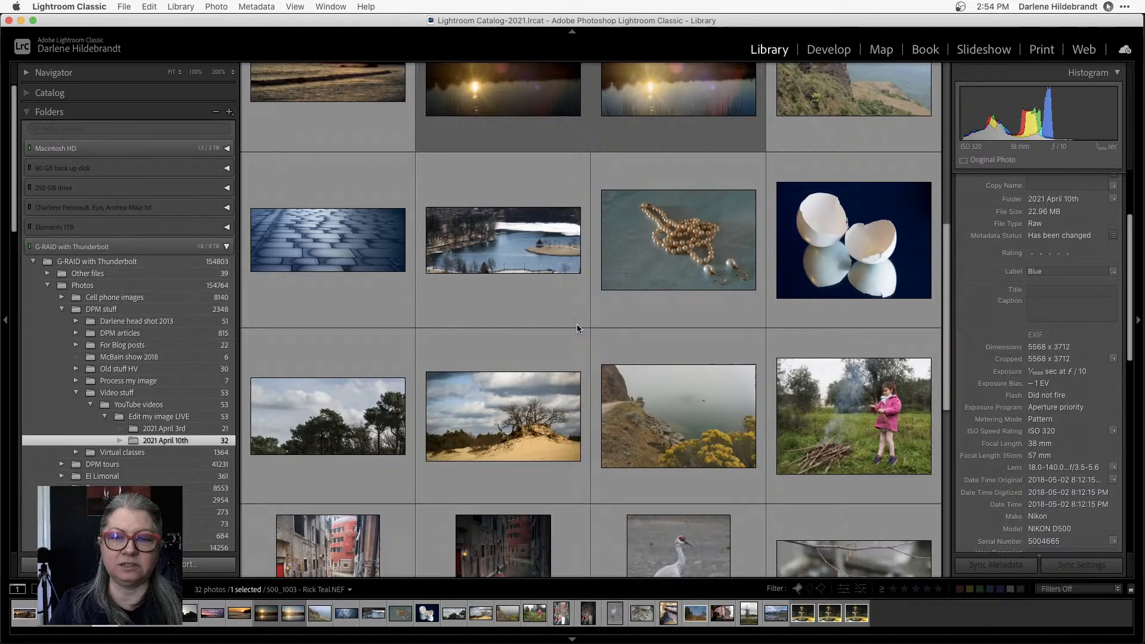
left_click(511, 332)
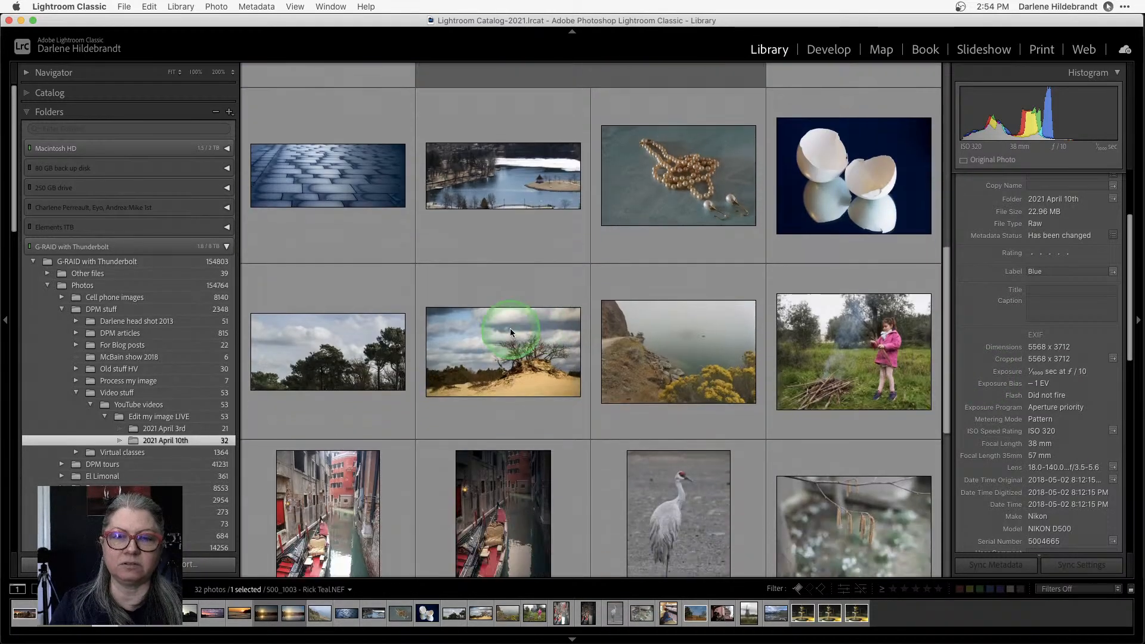
double_click(512, 332)
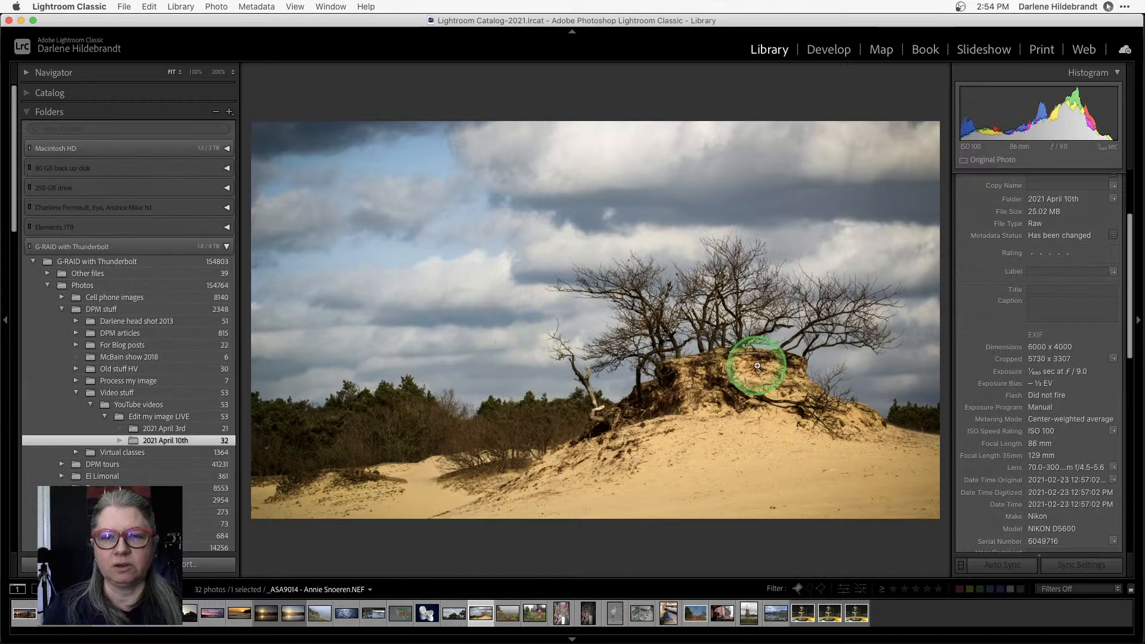
Examine the dune's branches, sand and distant trees at 100% magnification and return to the fitted view
left_click(765, 405)
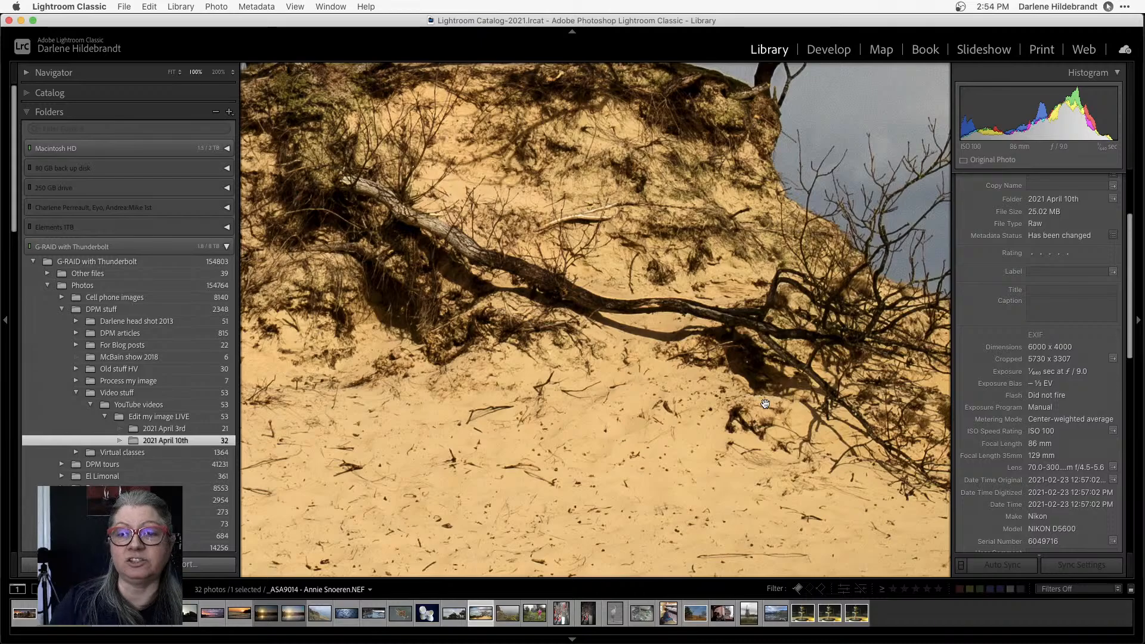
left_click(765, 405)
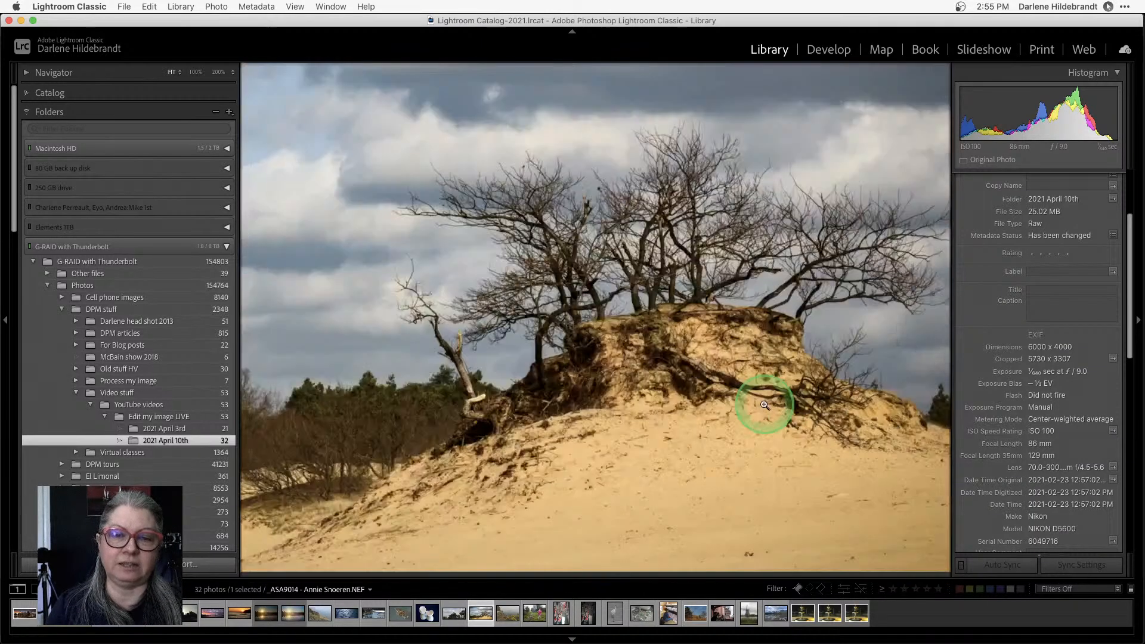
left_click(698, 502)
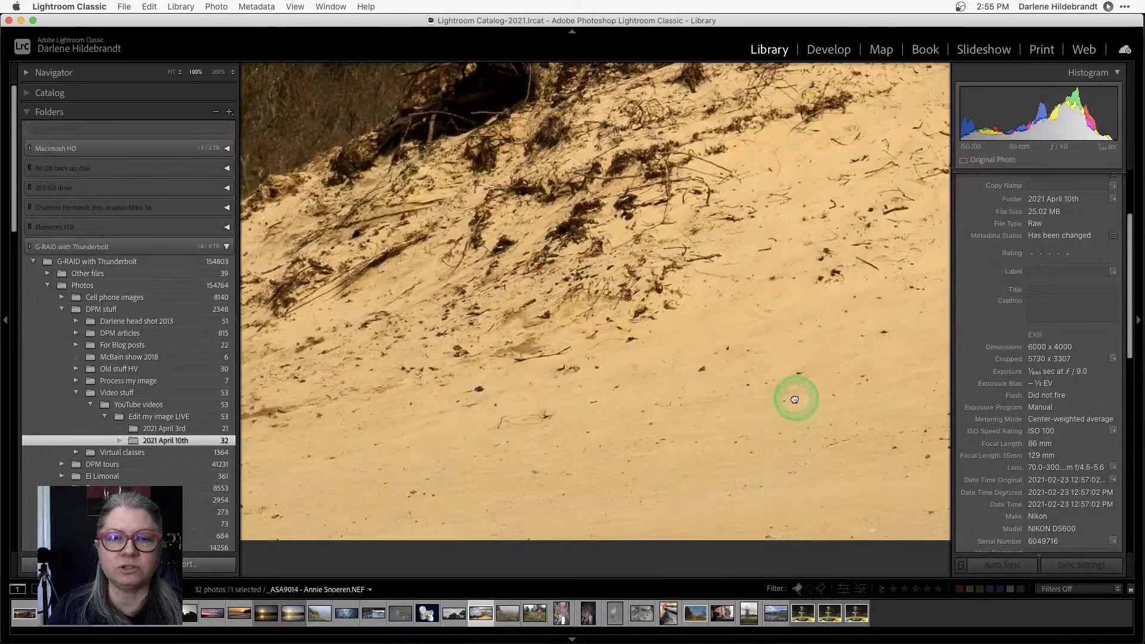
left_click_drag(795, 398, 517, 418)
left_click_drag(679, 347, 438, 378)
left_click_drag(709, 359, 461, 395)
left_click_drag(705, 380, 534, 388)
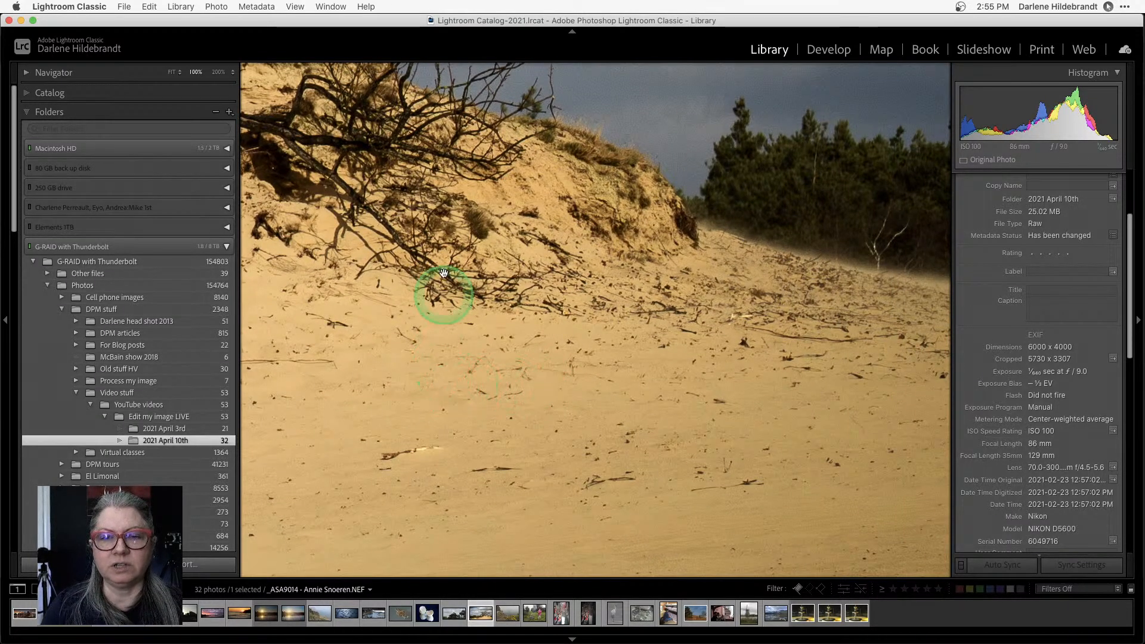
left_click(478, 334)
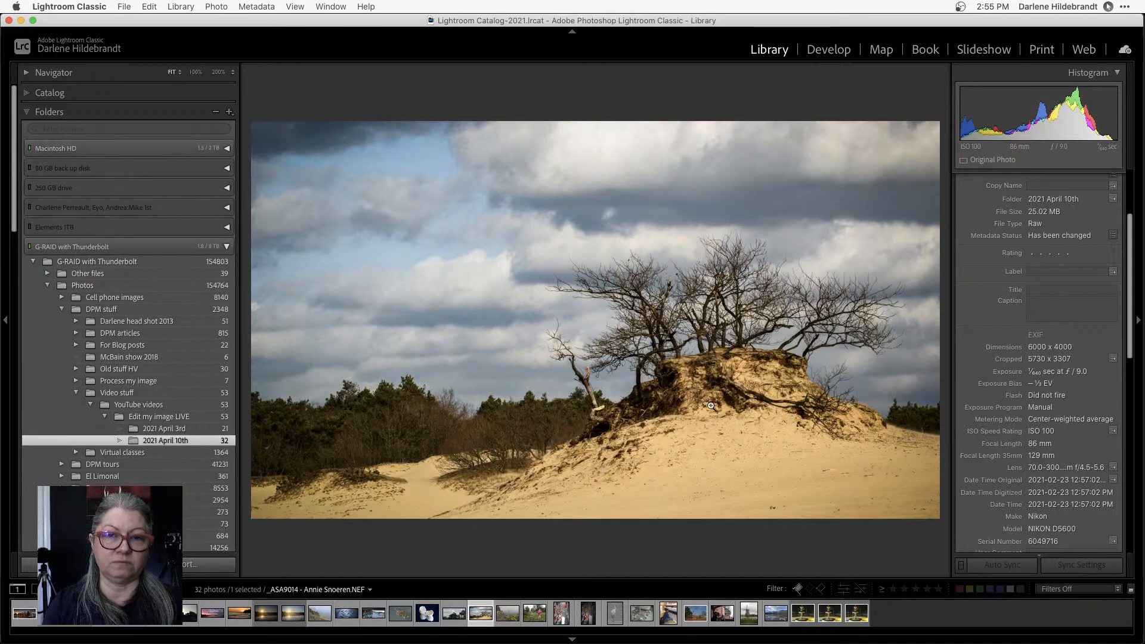
Return to the grid, look through the remaining photos and open the foggy lake photo with yellow flowers
key("g")
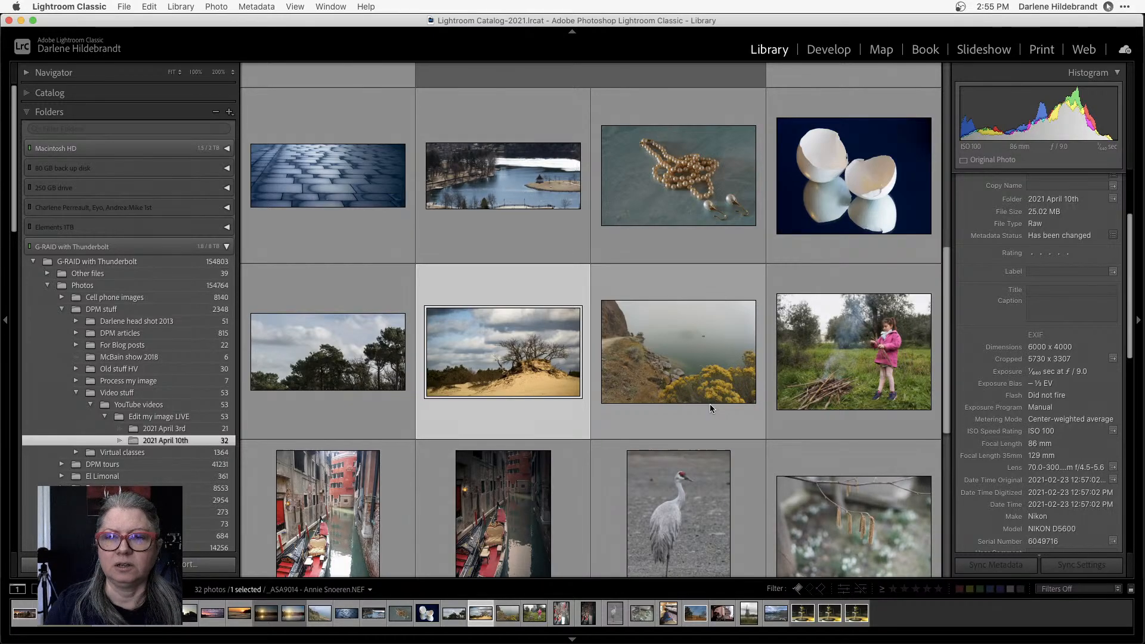
left_click(729, 324)
scroll(729, 323, "down", 2)
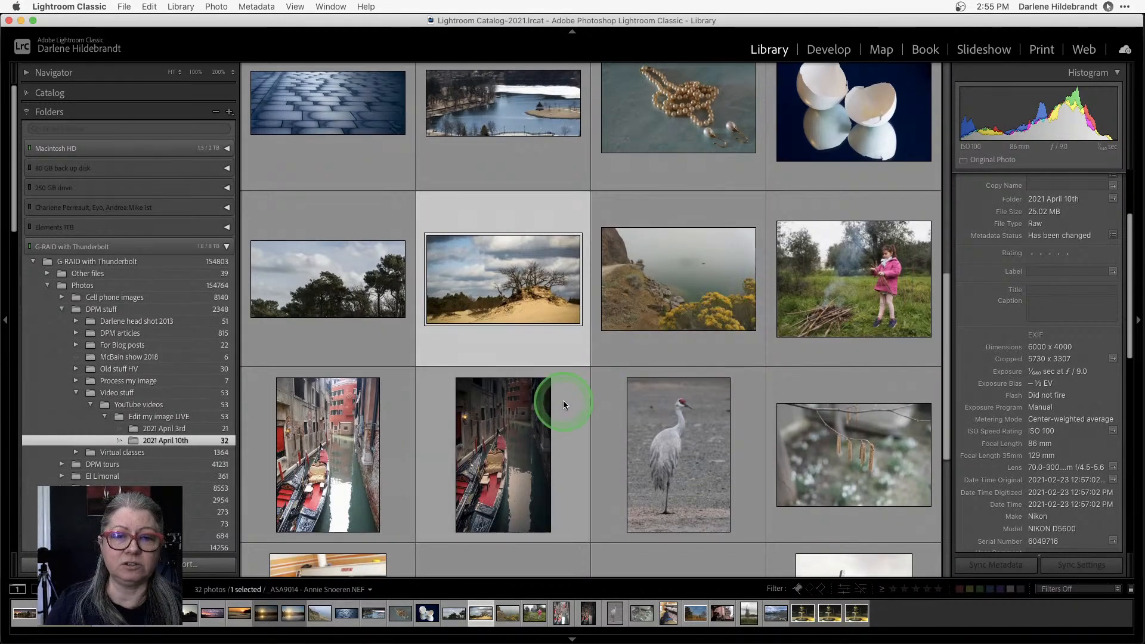
scroll(647, 366, "down", 4)
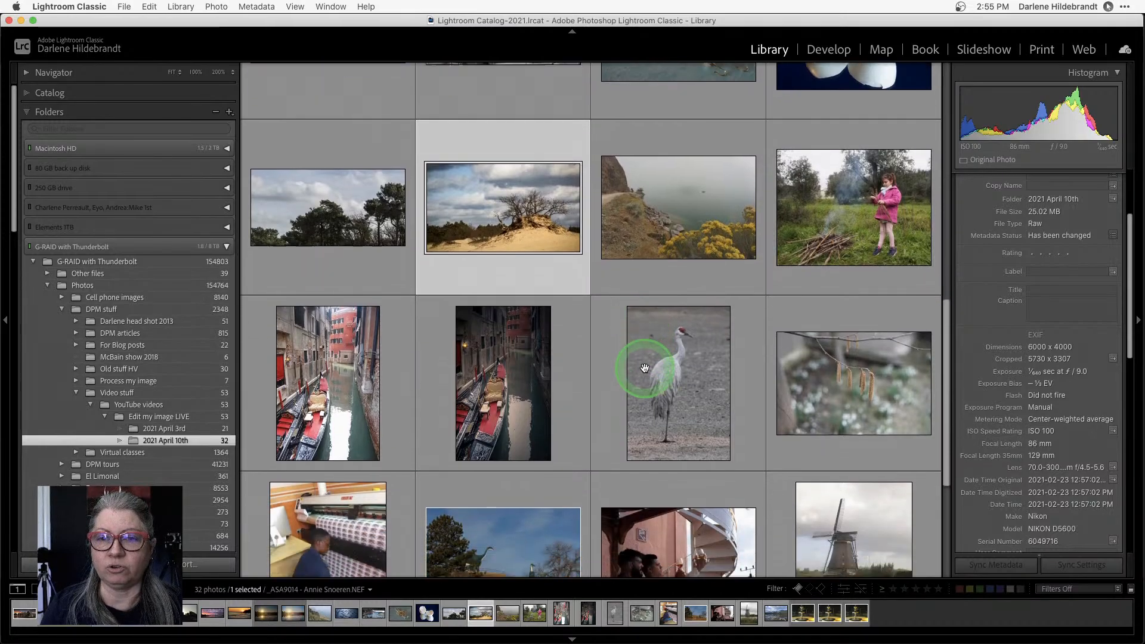
scroll(645, 368, "up", 3)
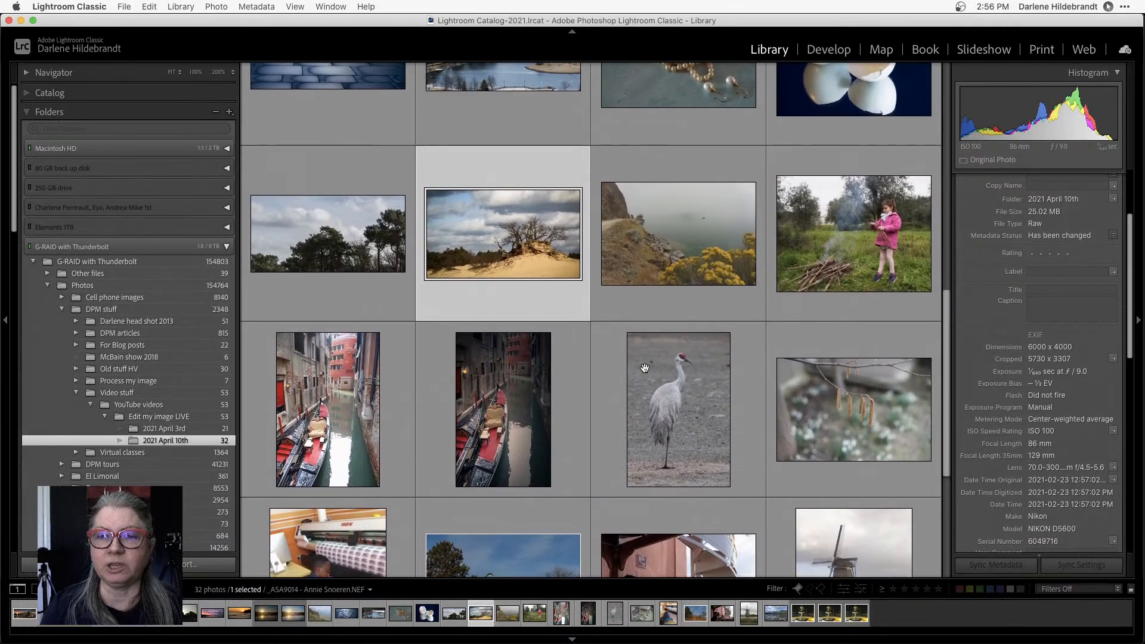
double_click(645, 281)
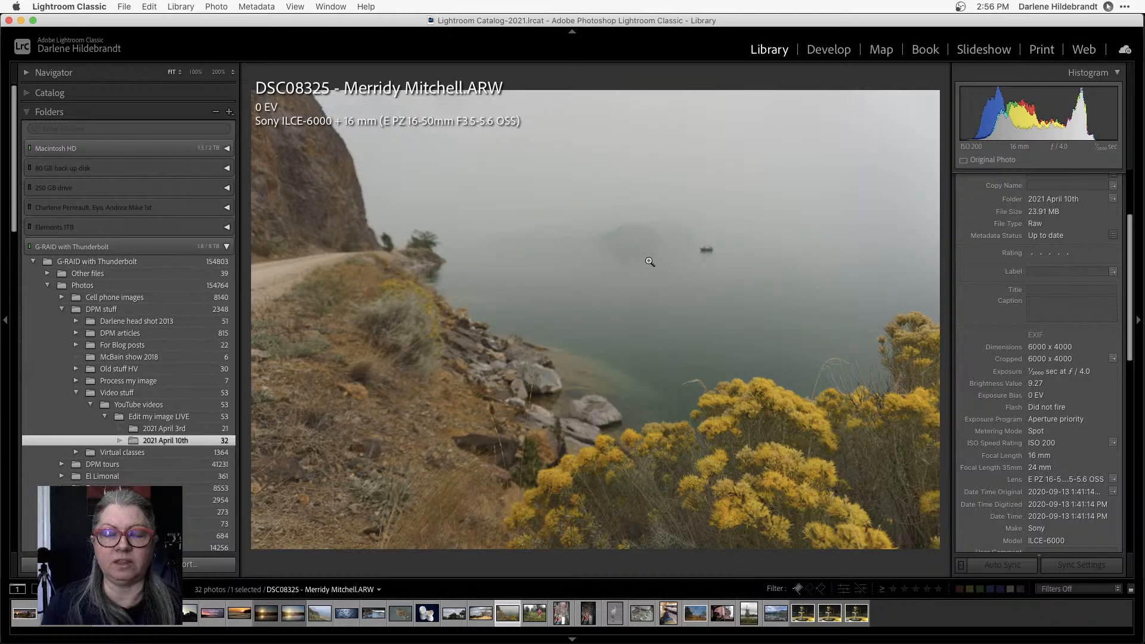
Browse past the girl by the campfire and view the original and the darker edited Venice canal photos
key("Right")
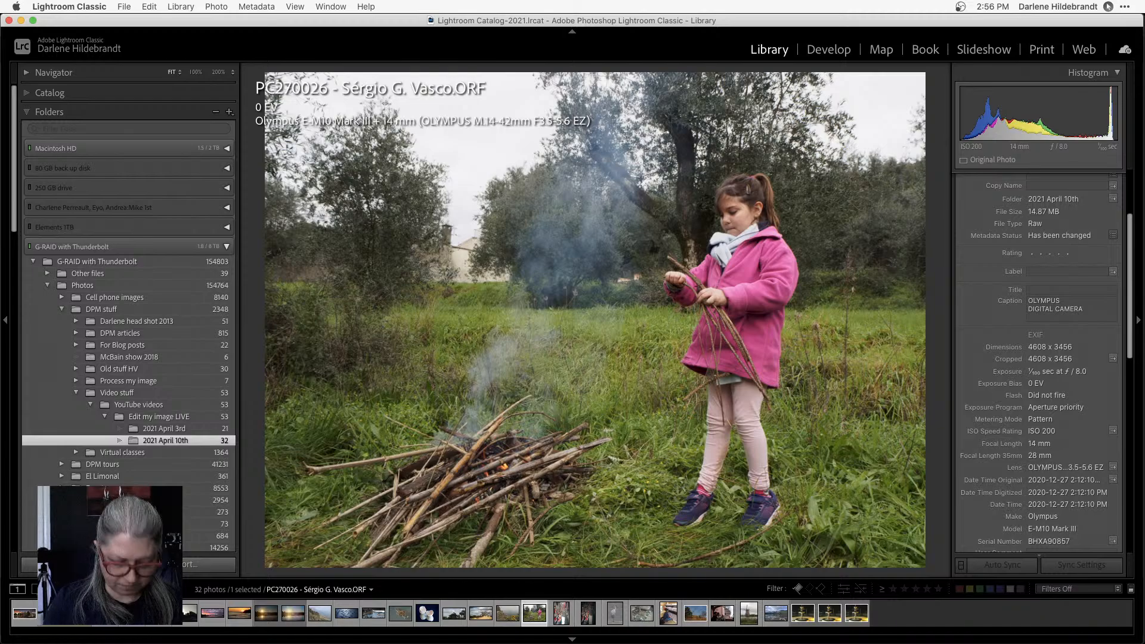
key("g")
key("Right")
key("e")
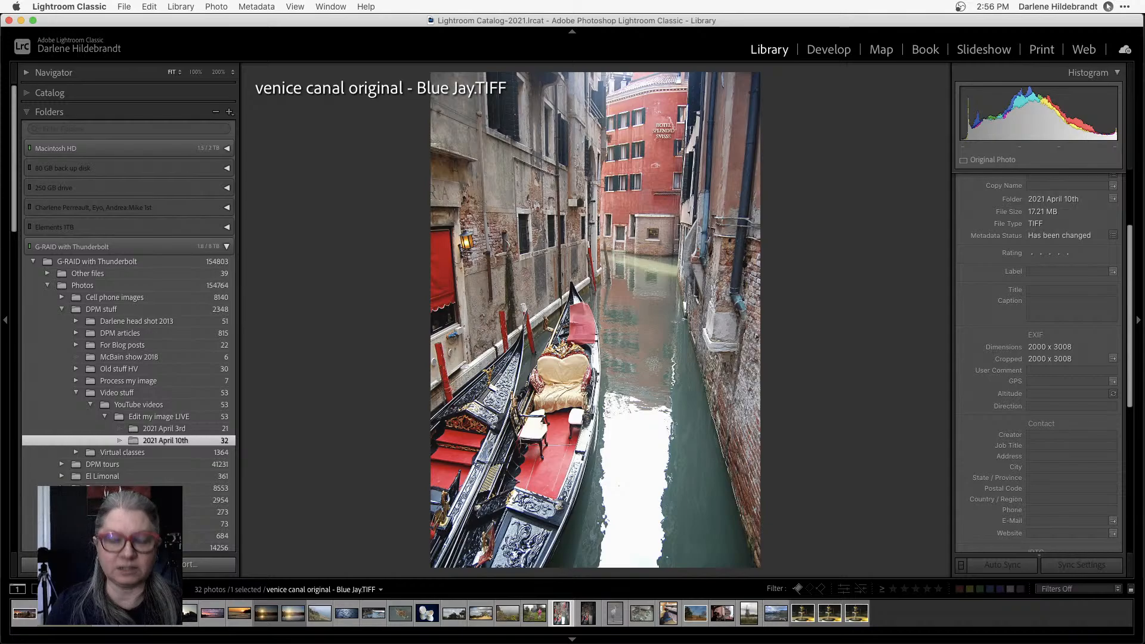
key("Right")
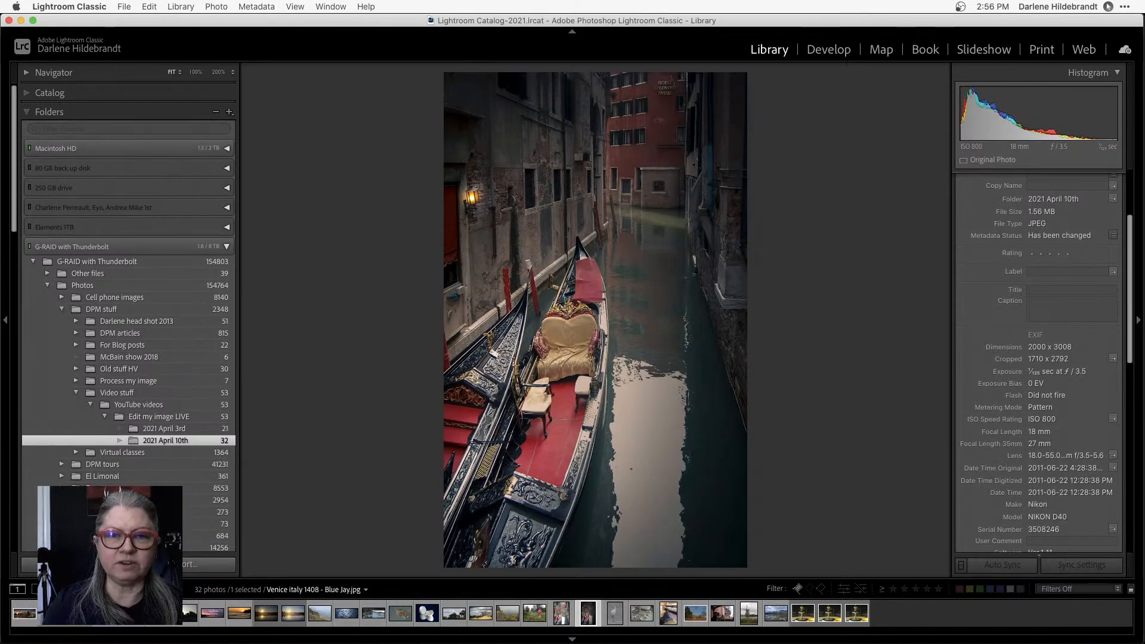
Show the edited Venice gondola photo in develop mode and compare it with its before version
key("r")
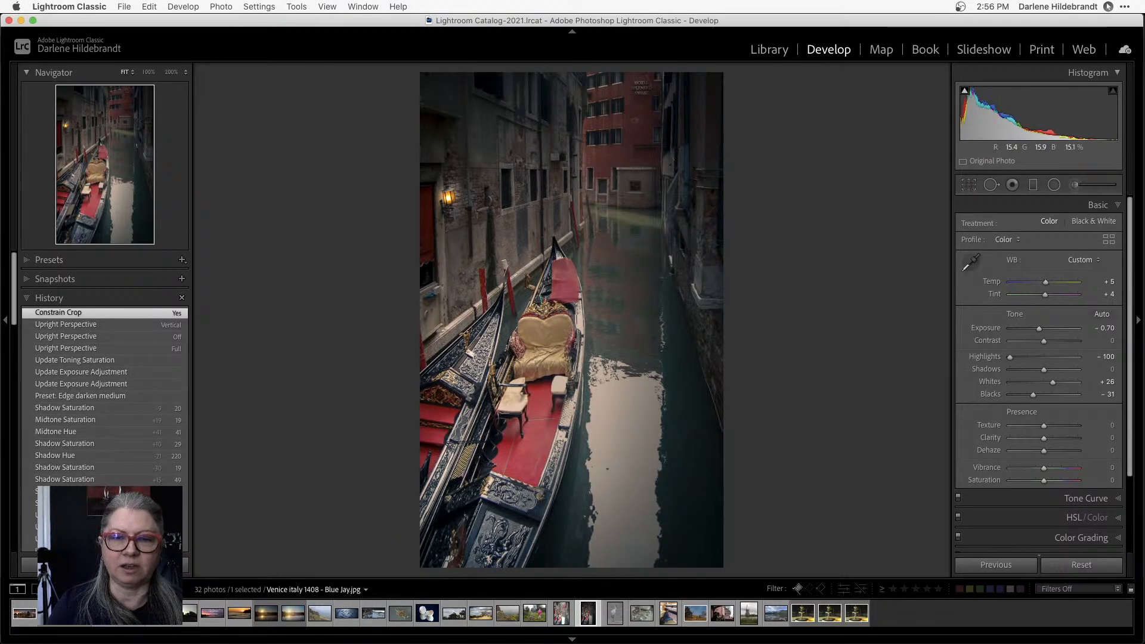
key("backslash")
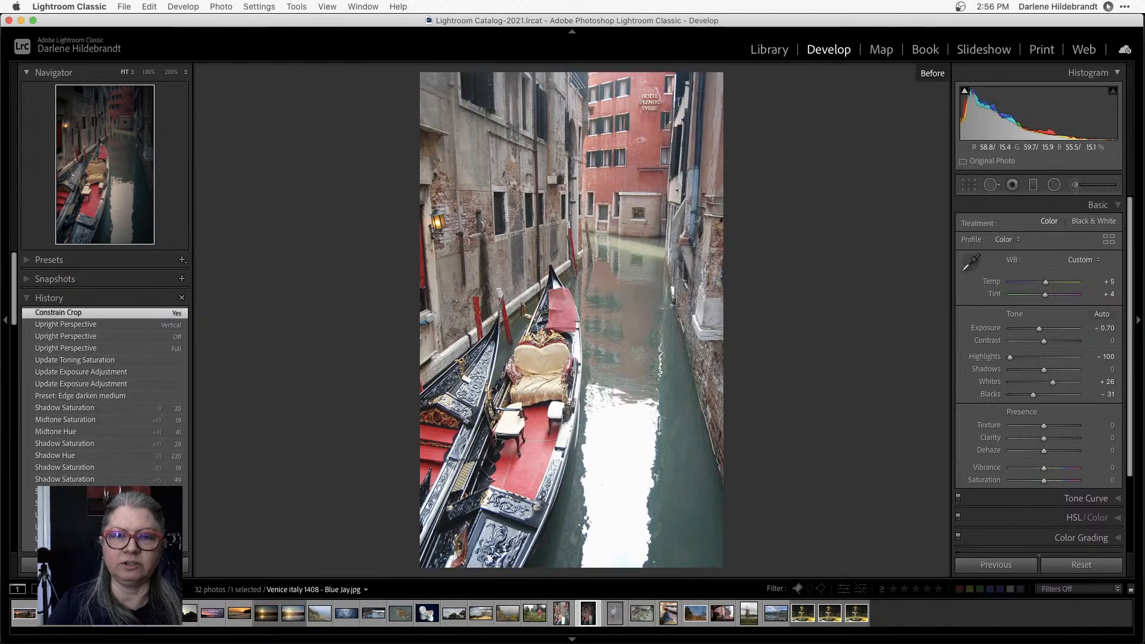
key("backslash")
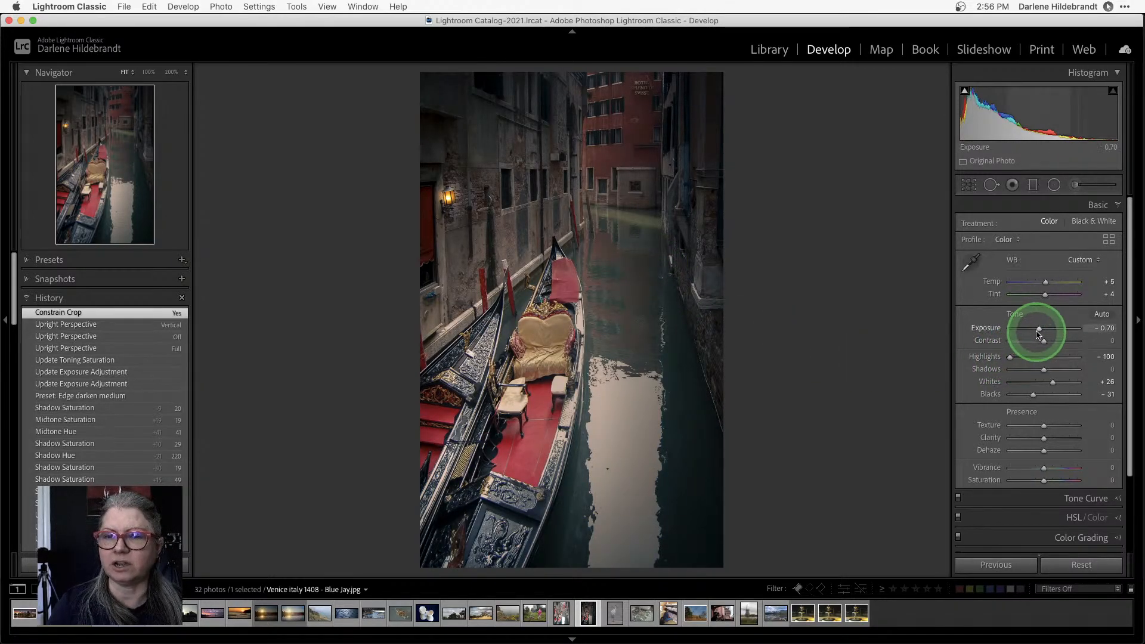
Set the gondola photo's Exposure to -0.50, Whites to +51 and Blacks to -46
left_click_drag(1039, 328, 1041, 330)
mouse_move(1051, 382)
left_mouse_down()
mouse_move(1038, 385)
mouse_move(1062, 383)
left_mouse_up()
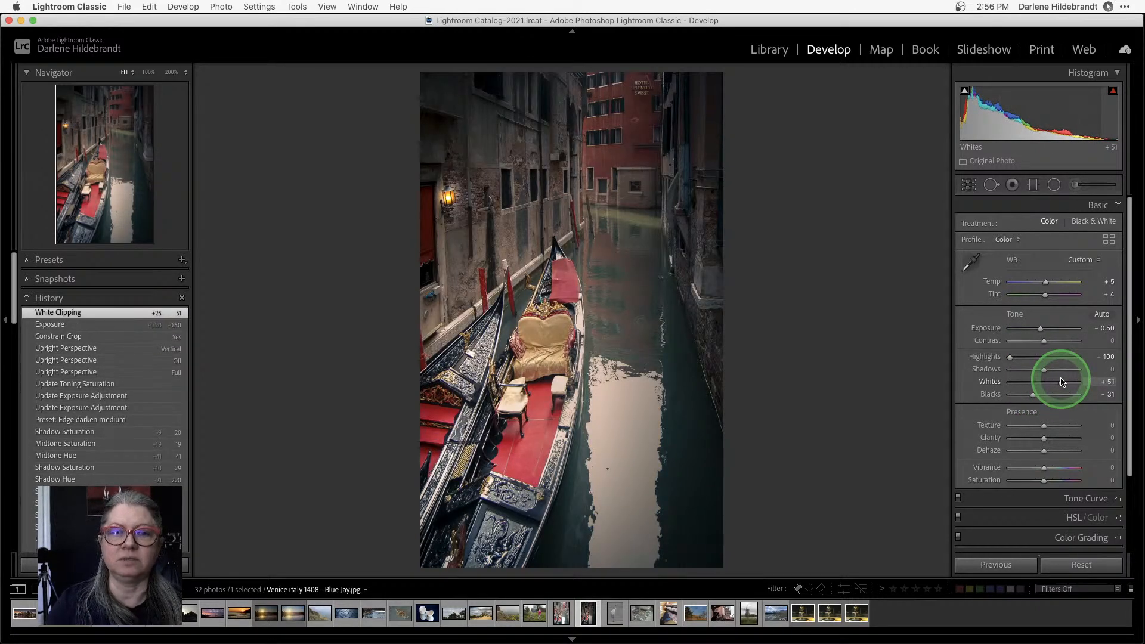
key("alt")
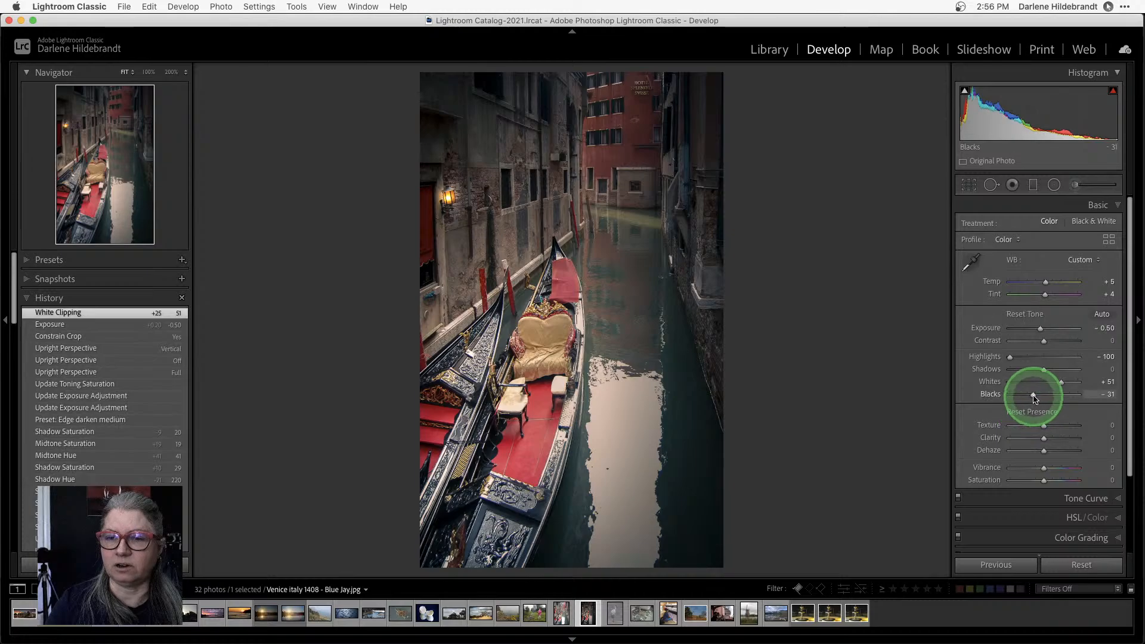
left_click_drag(1034, 397, 1029, 397)
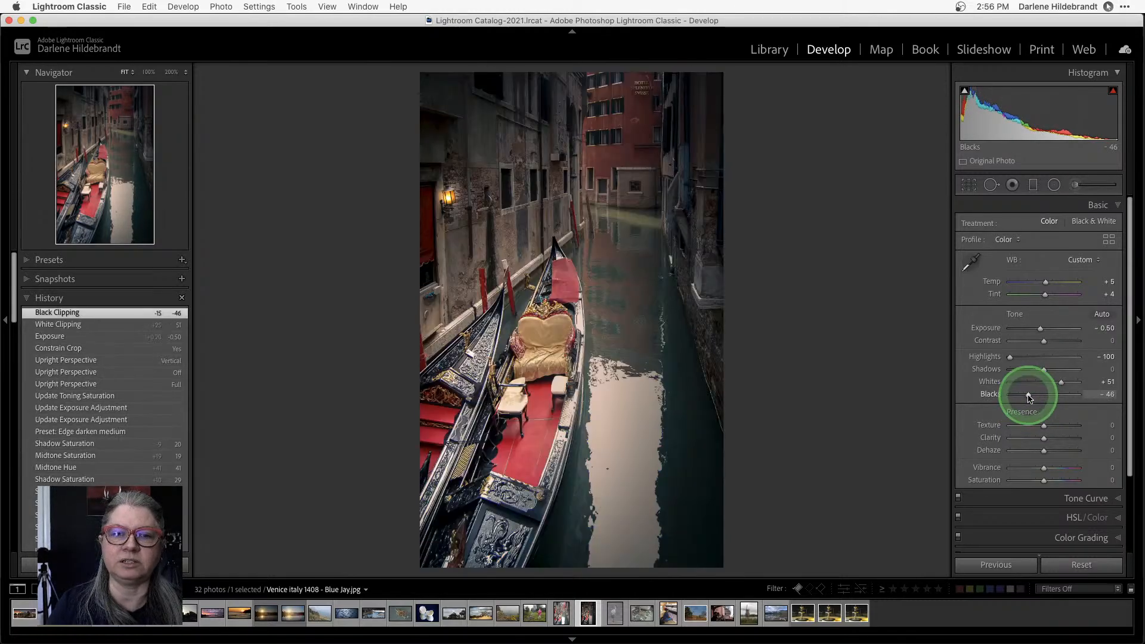
Inspect the radial filters over the gondola and the bright water reflection, checking their masks and settings
key("shift+m")
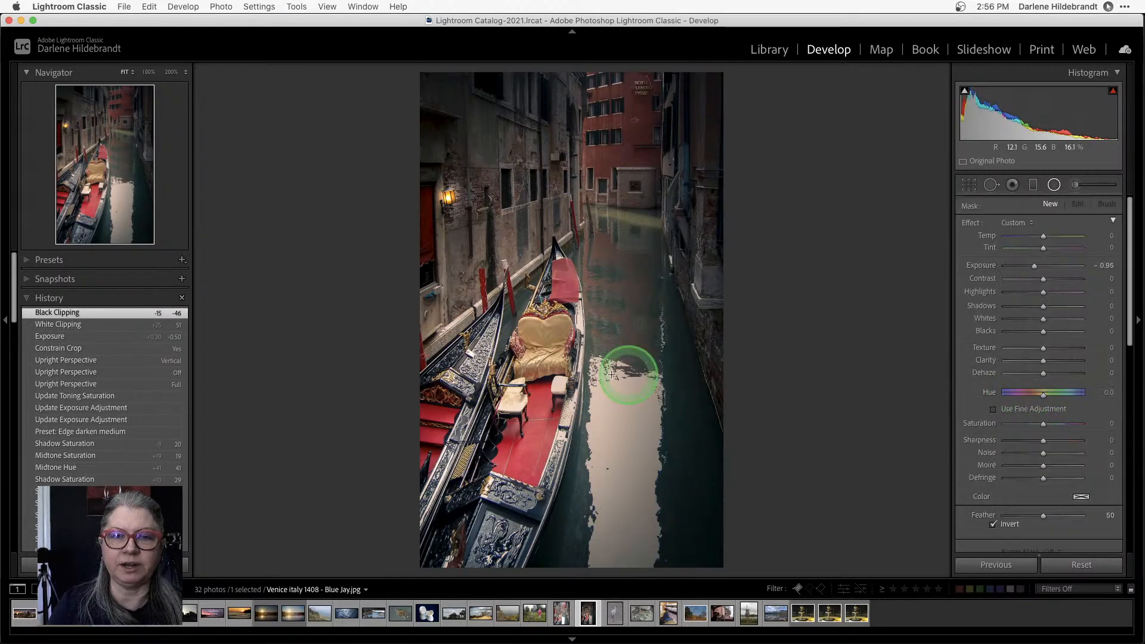
left_click(505, 399)
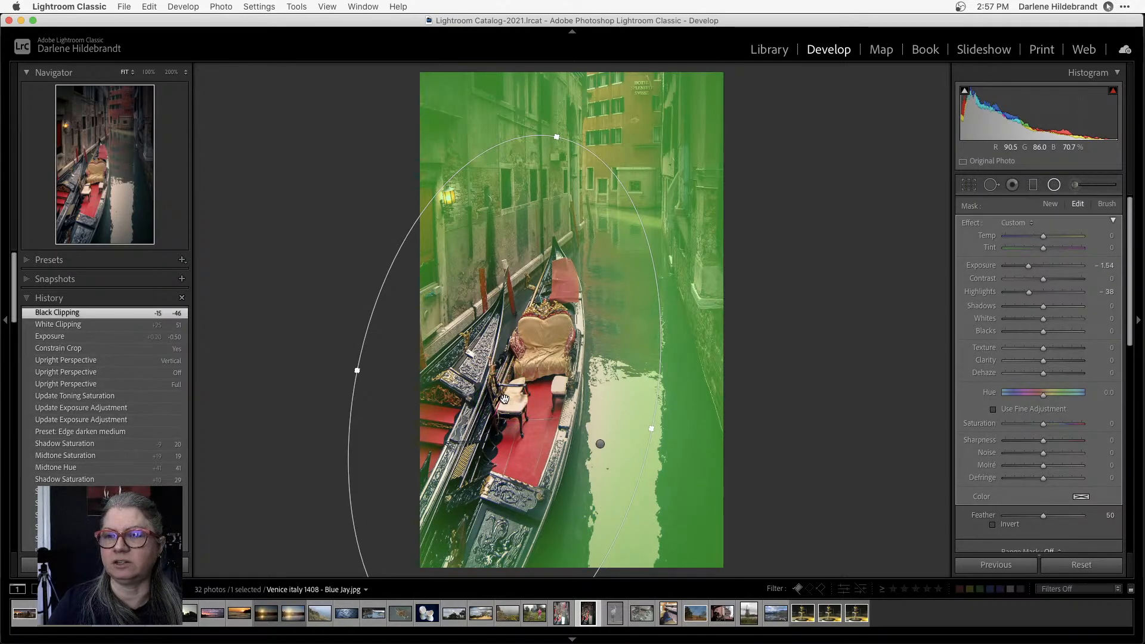
left_click(600, 444)
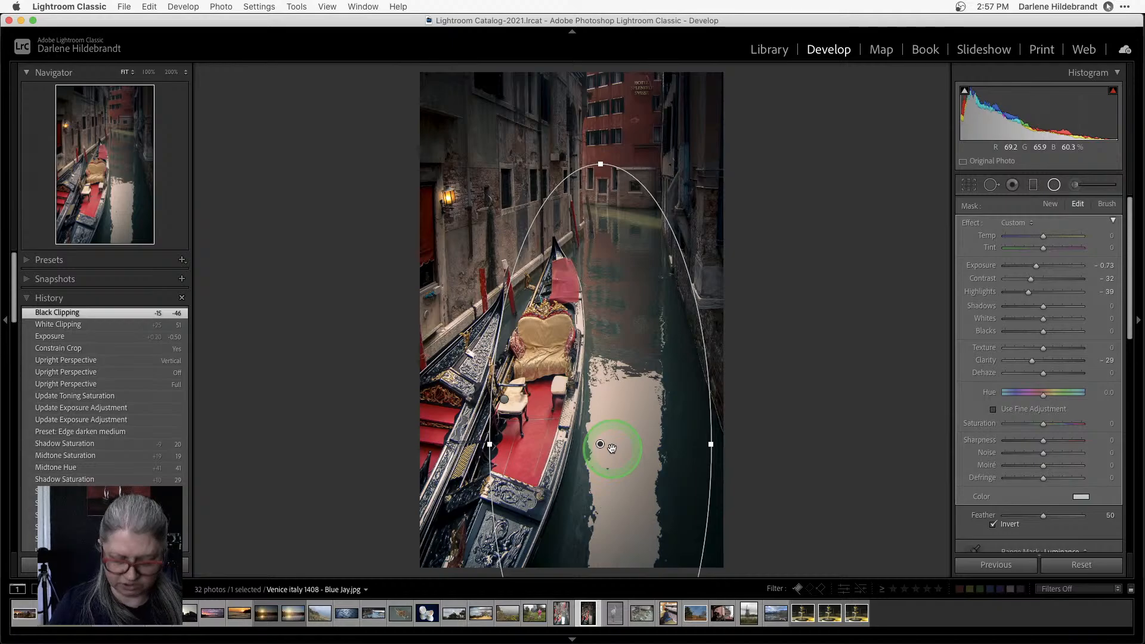
key("shift+m")
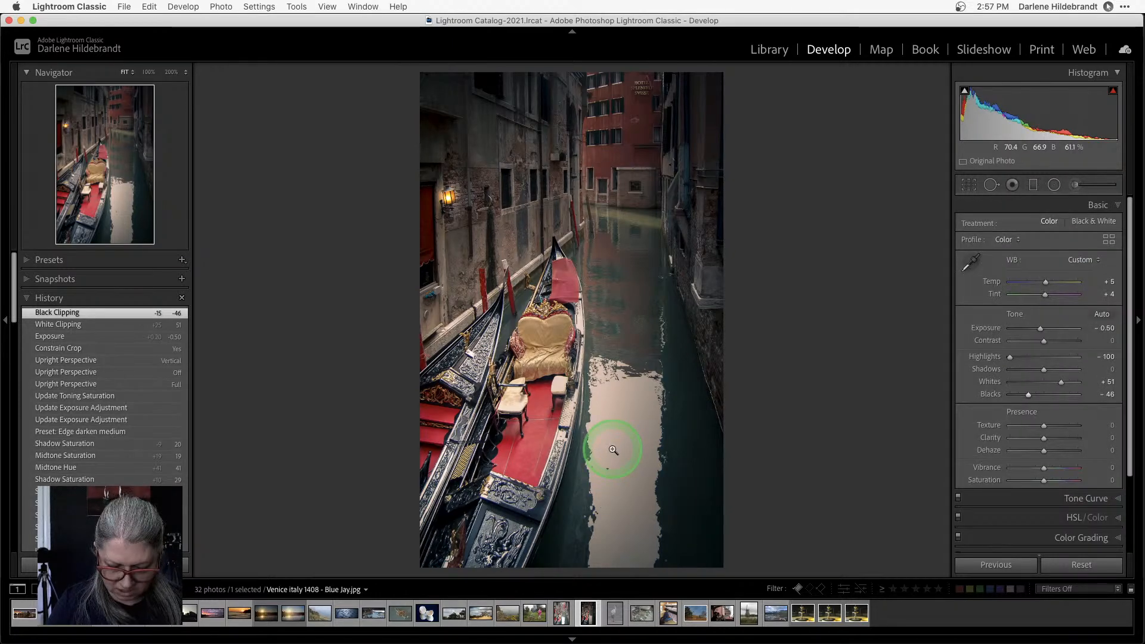
Inspect the wall lantern's brush adjustment at 100%, comparing the photo with brush adjustments disabled and enabled
key("k")
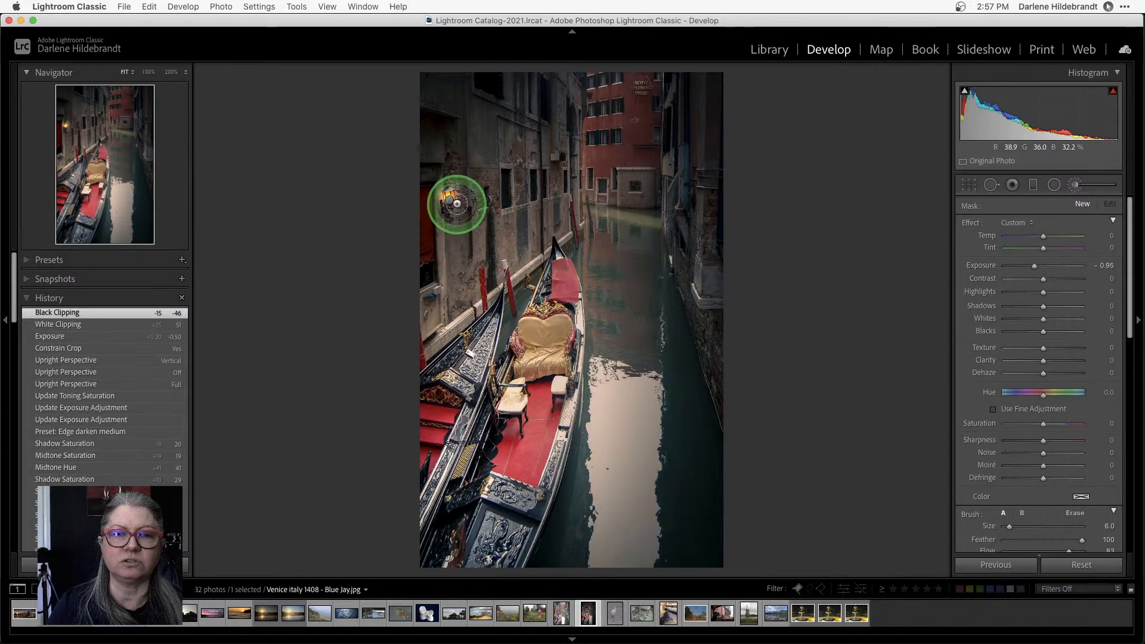
key("z")
left_click(475, 233)
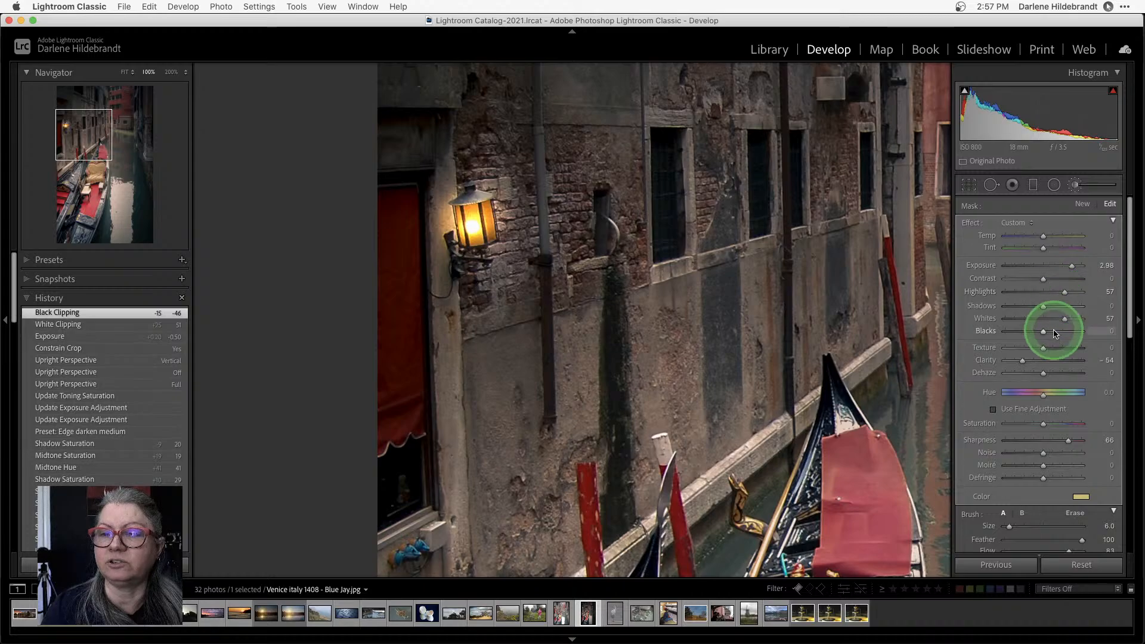
scroll(988, 453, "down", 5)
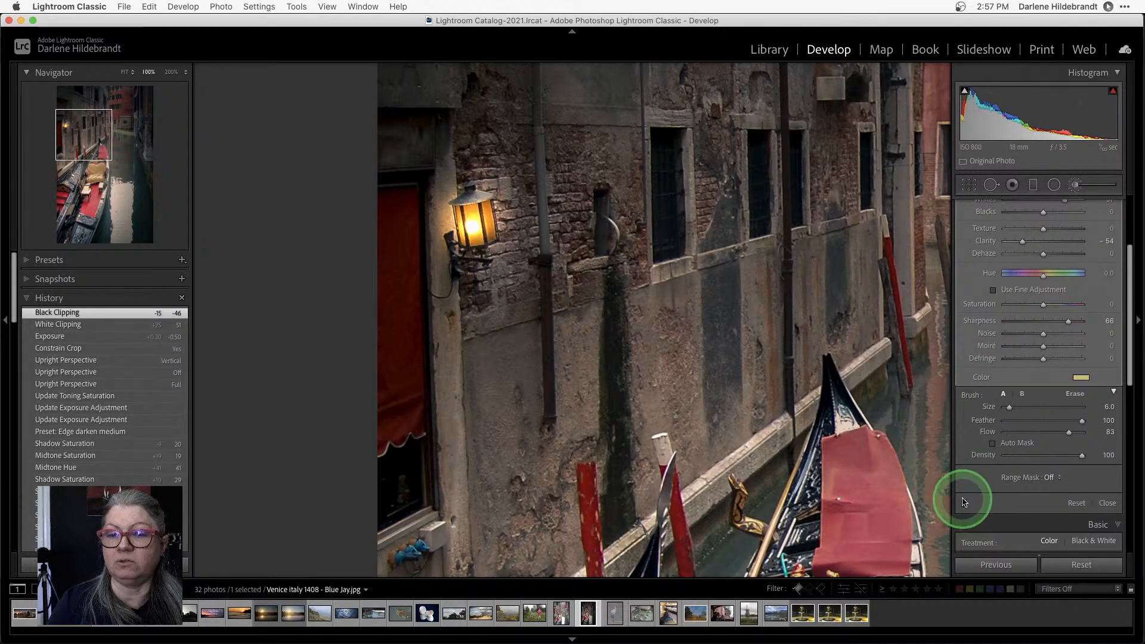
left_click(965, 505)
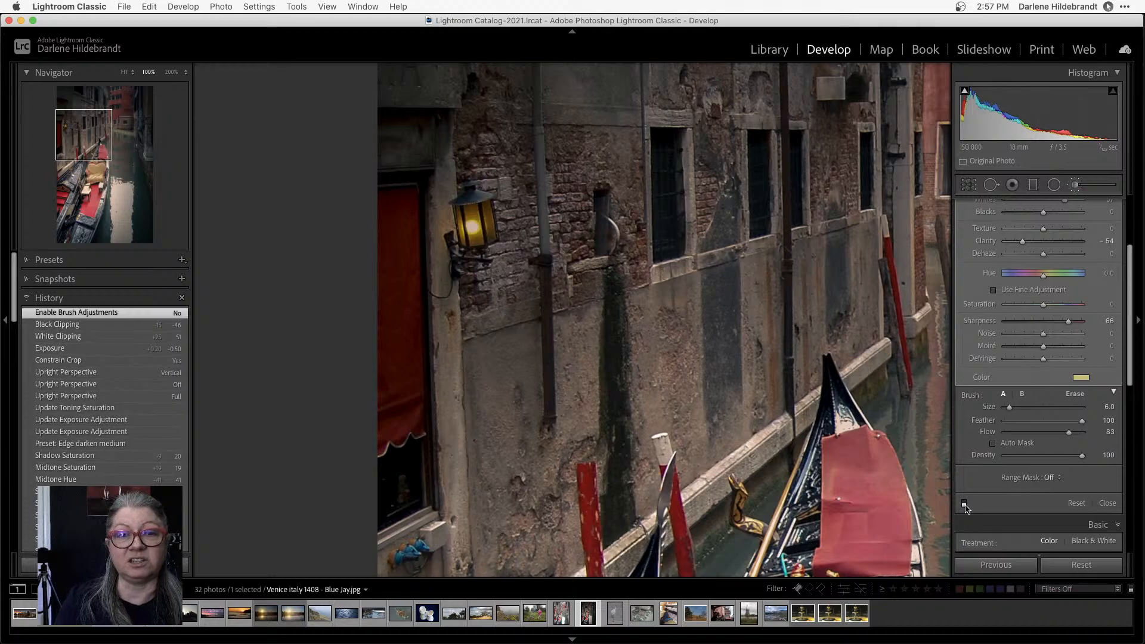
left_click(964, 504)
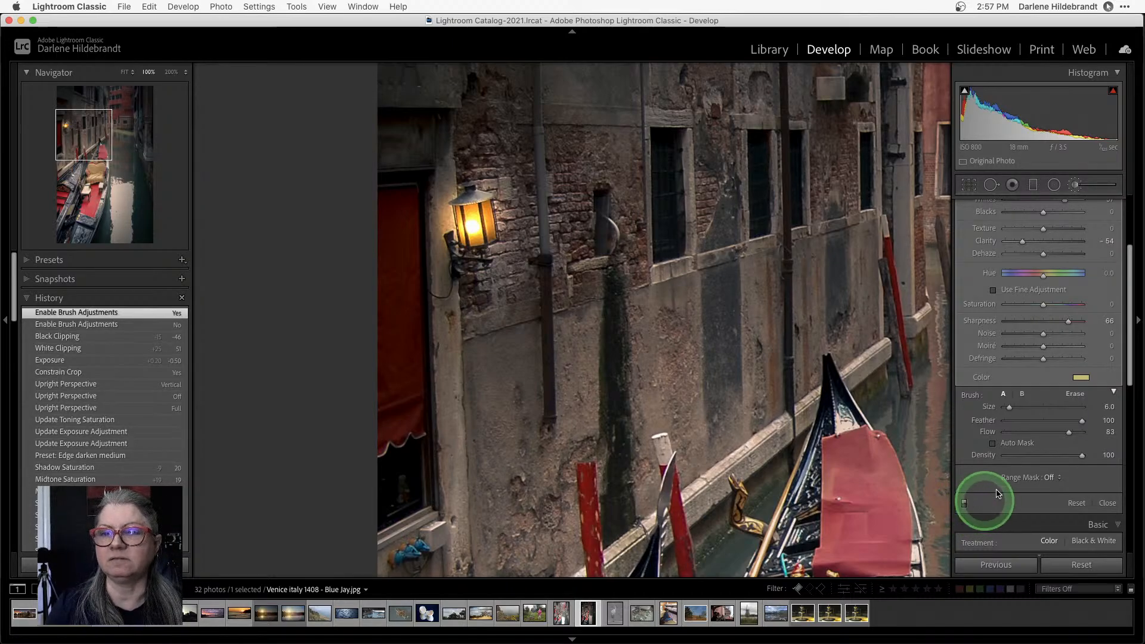
Set the wall lantern brush's Sharpness to -24
scroll(1067, 318, "up", 2)
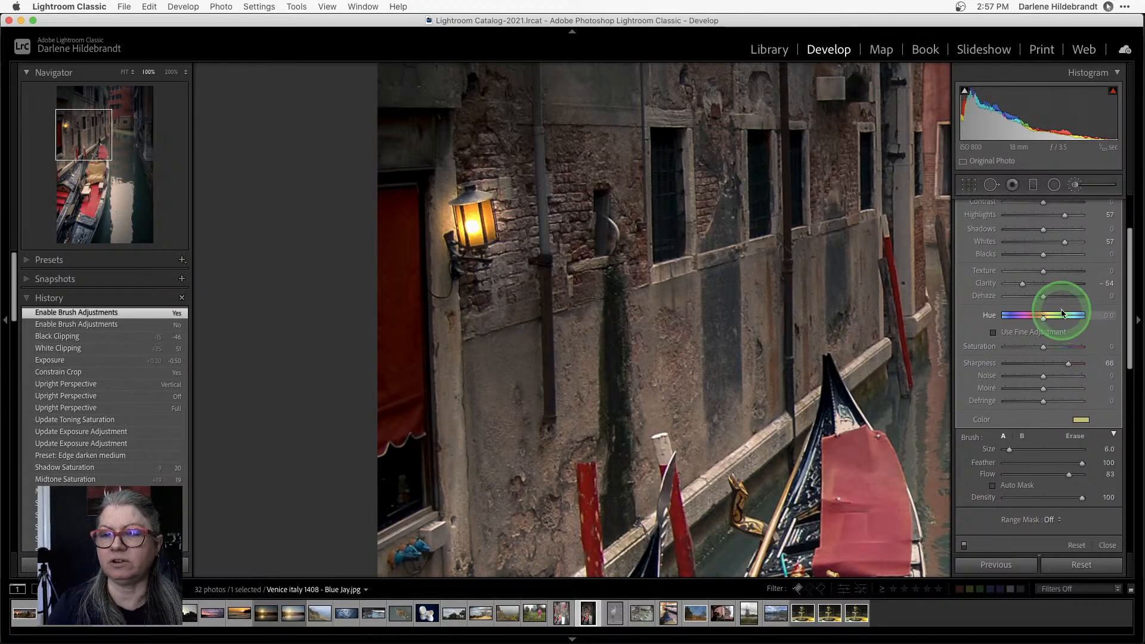
scroll(1020, 334, "up", 2)
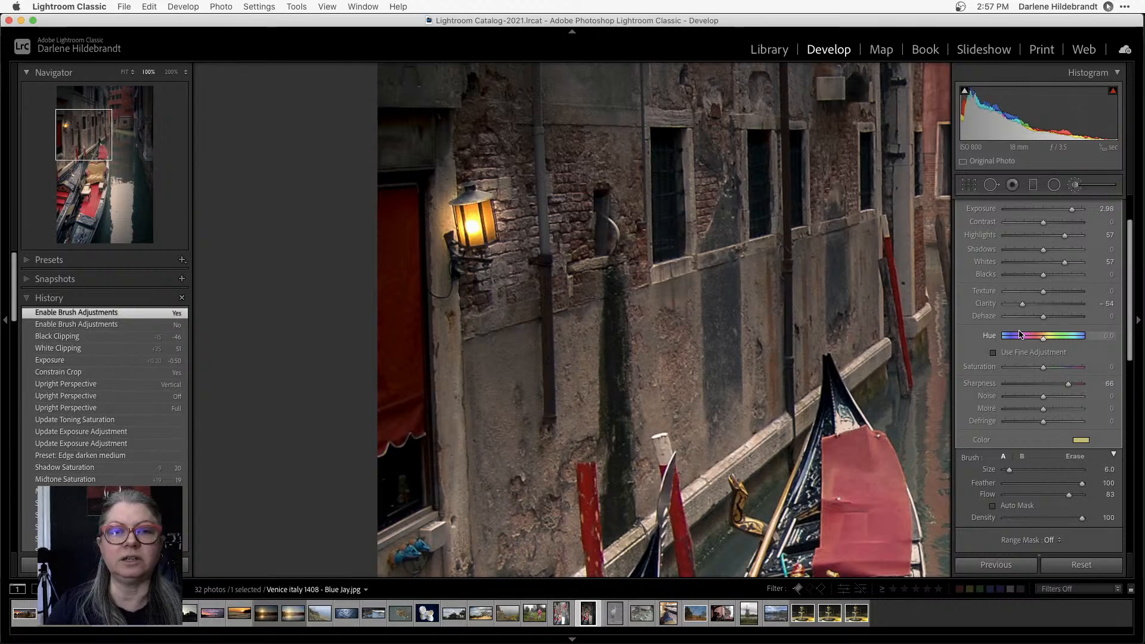
left_click(1048, 381)
left_click_drag(1066, 384, 1033, 386)
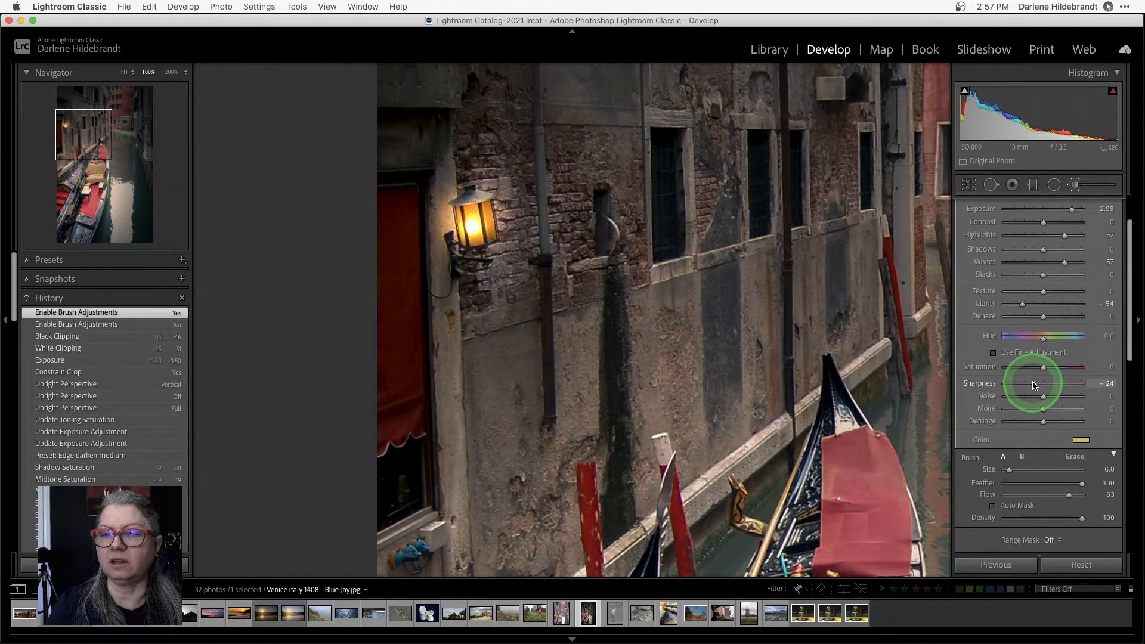
Sample colours from the photo for the lantern brush's tint, ending with a yellow of hue 59 and saturation 70%
left_click(1080, 439)
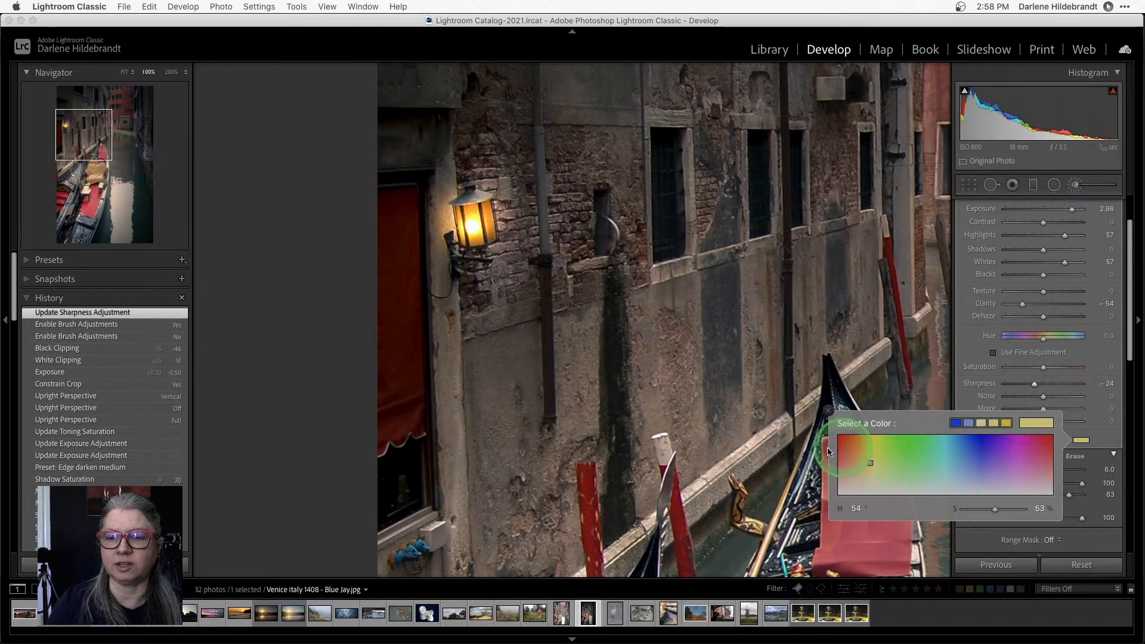
scroll(1044, 361, "up", 3)
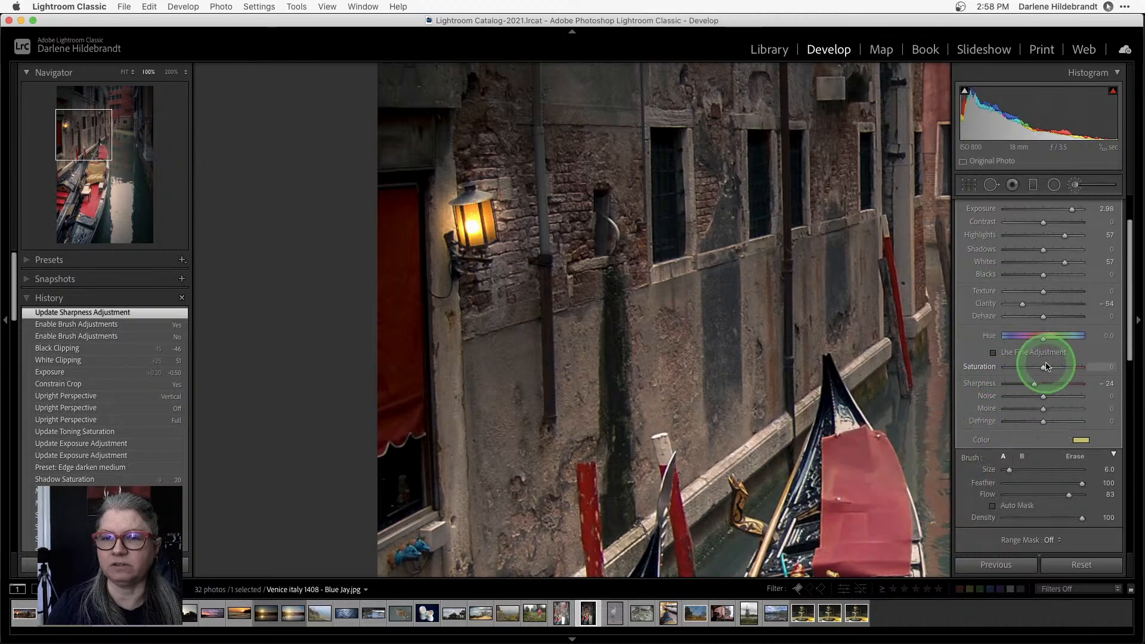
scroll(1048, 365, "down", 4)
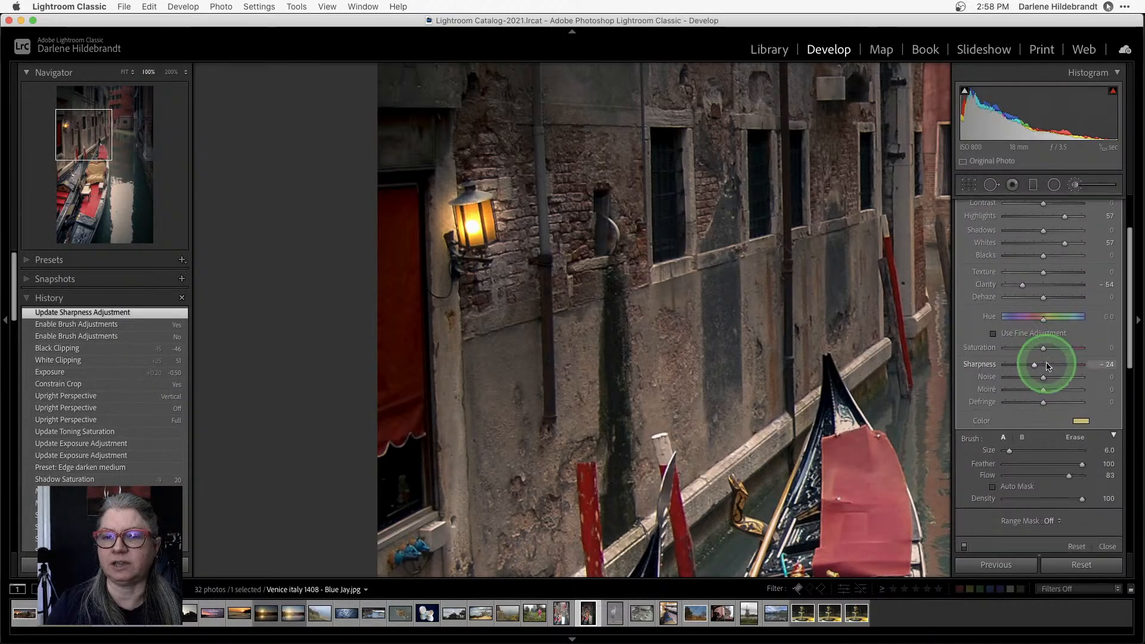
left_click(1080, 422)
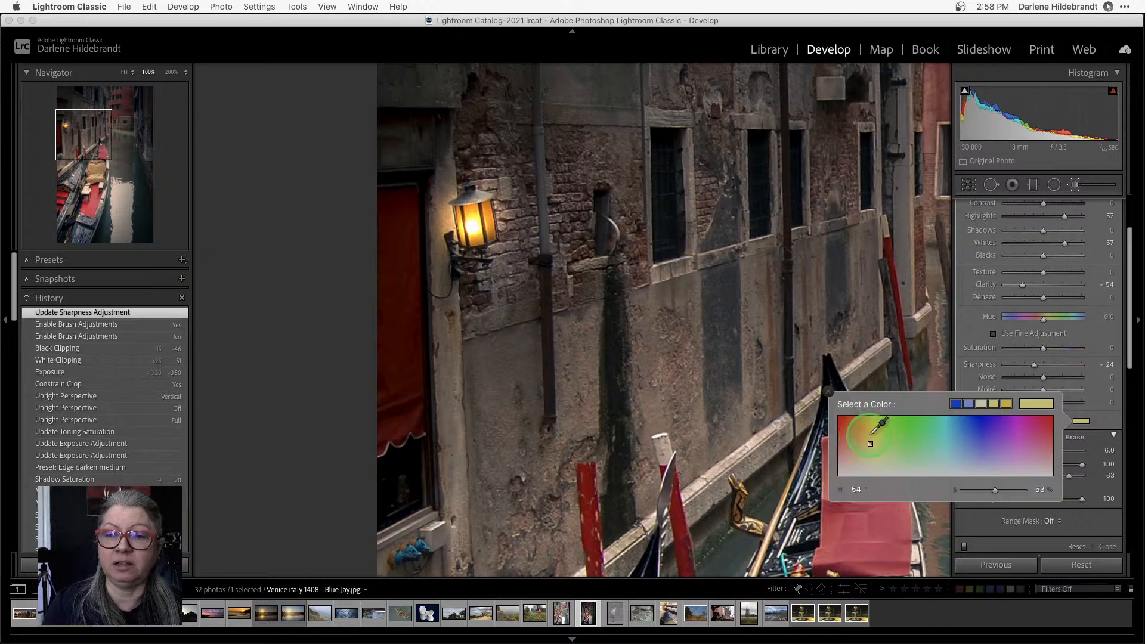
left_click_drag(871, 444, 476, 213)
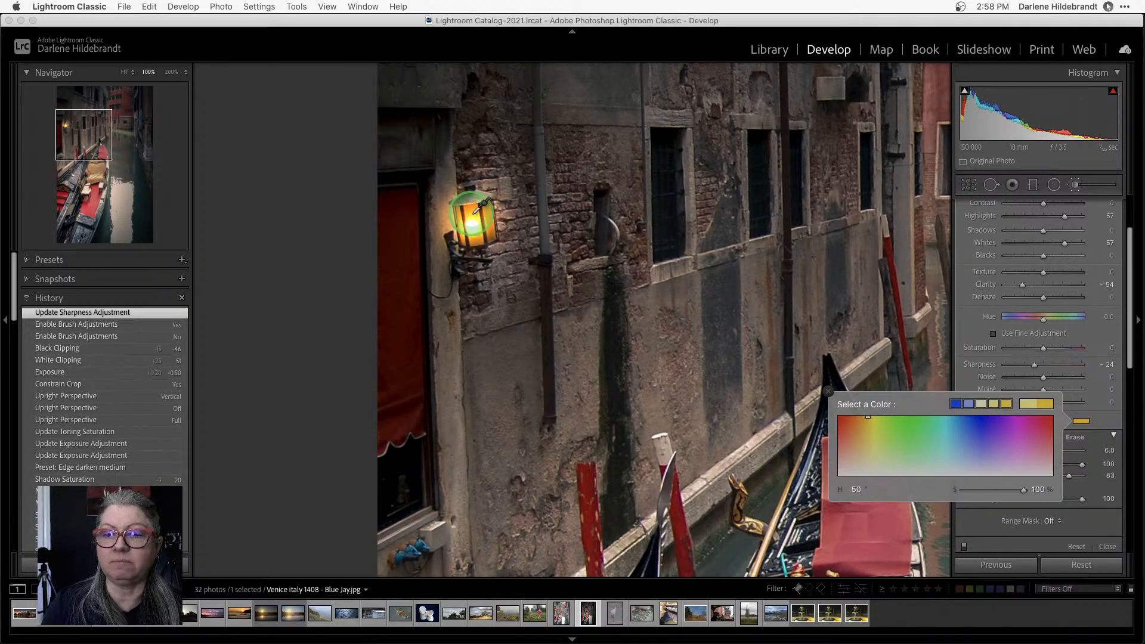
left_click_drag(477, 222, 416, 245)
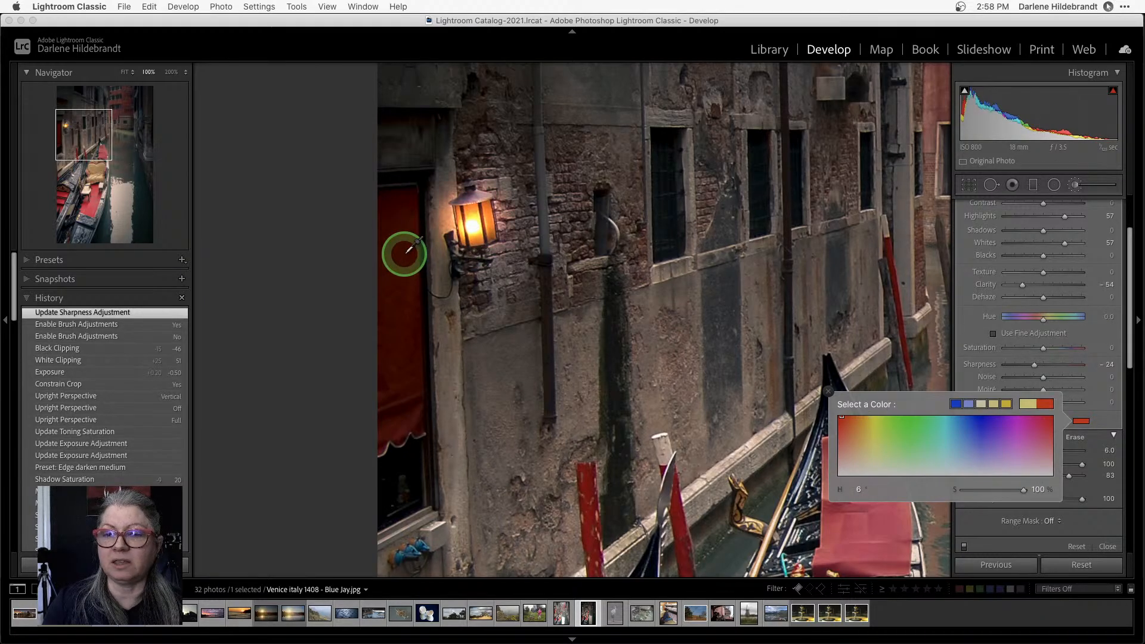
left_click_drag(415, 246, 485, 211)
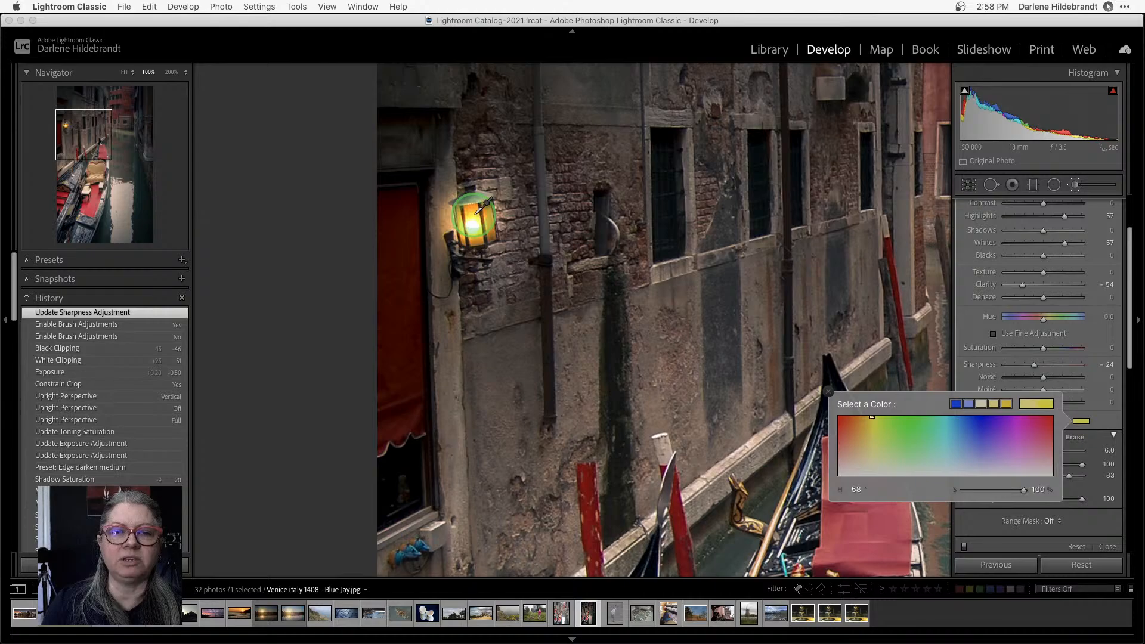
left_click_drag(477, 213, 918, 547)
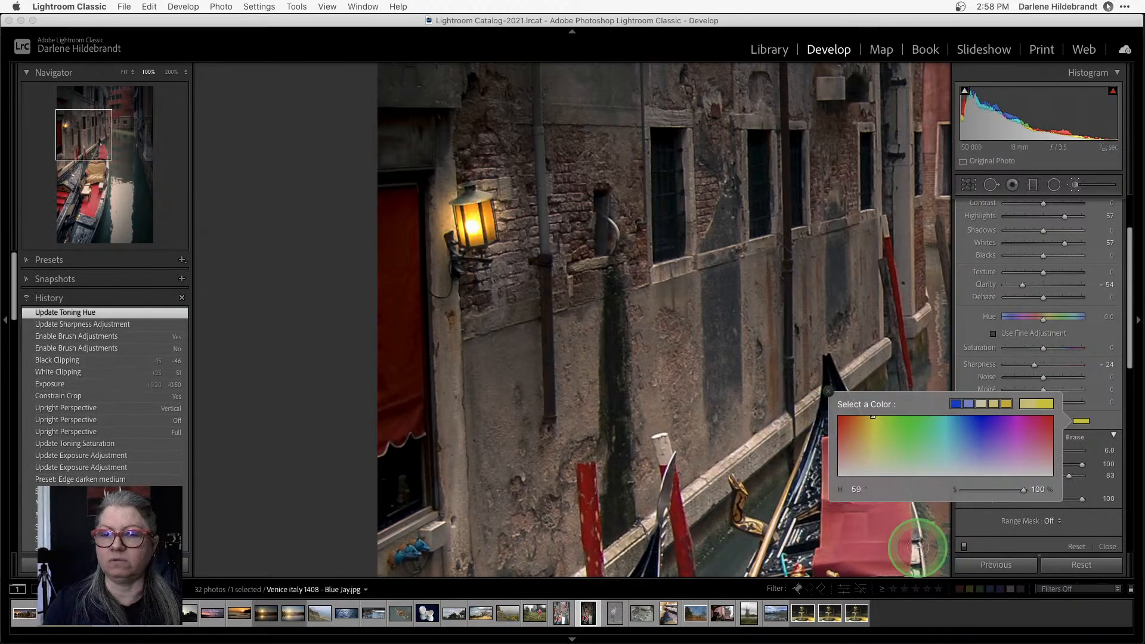
left_click_drag(1023, 490, 1006, 491)
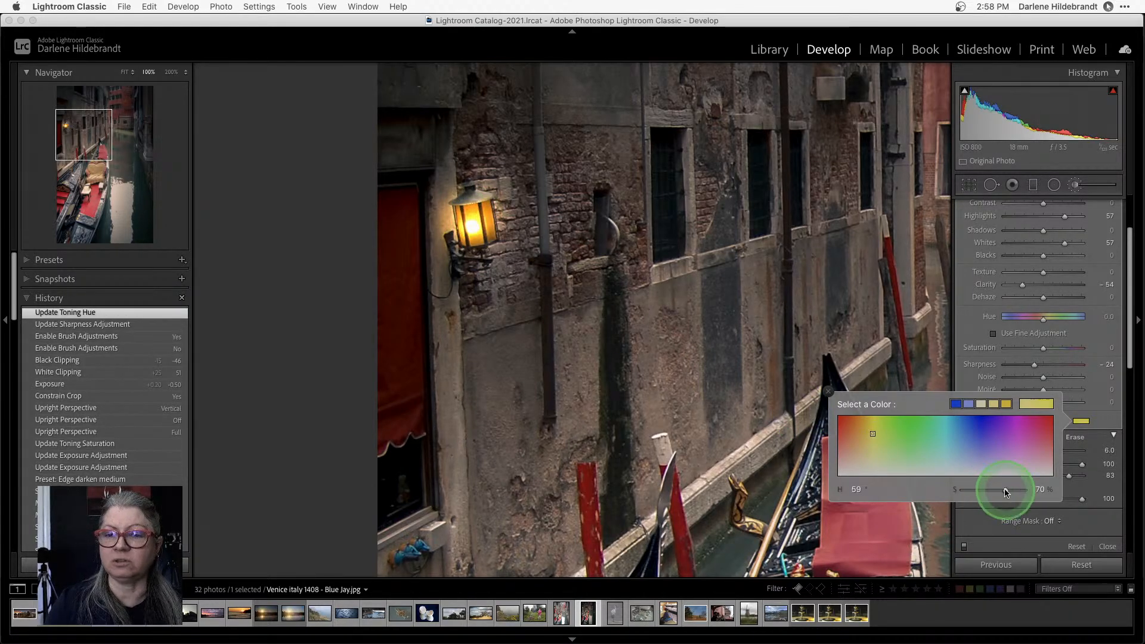
left_click(968, 319)
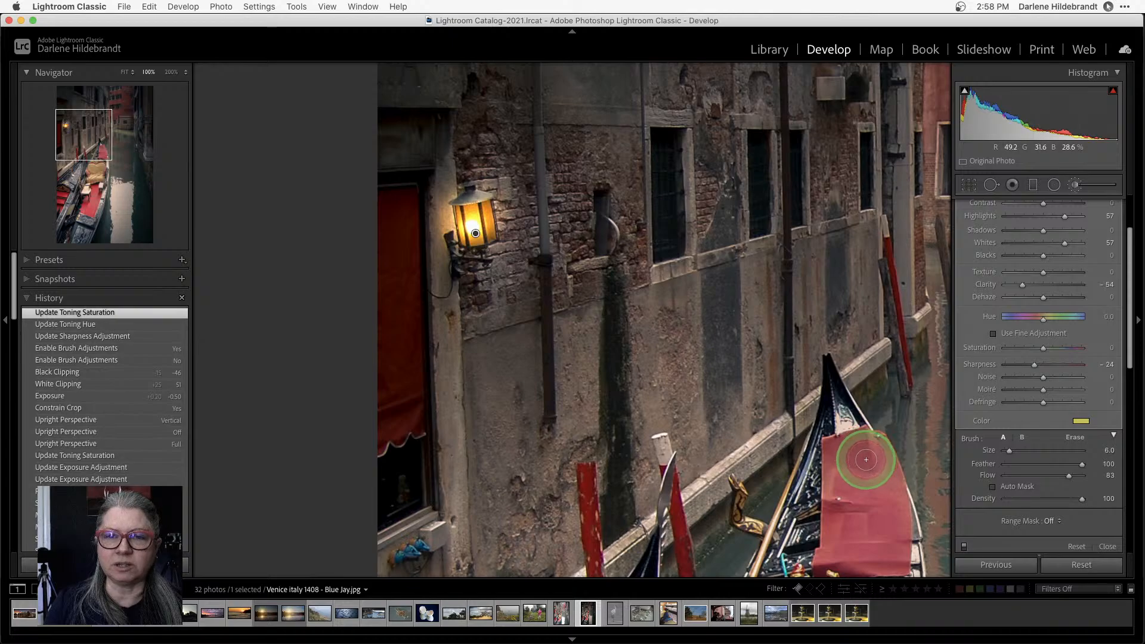
Start a new brush adjustment with Exposure -0.95, undo a small test stroke, and paint the water reflection at brush size 16
left_click_drag(865, 458, 601, 152)
left_click_drag(745, 440, 654, 253)
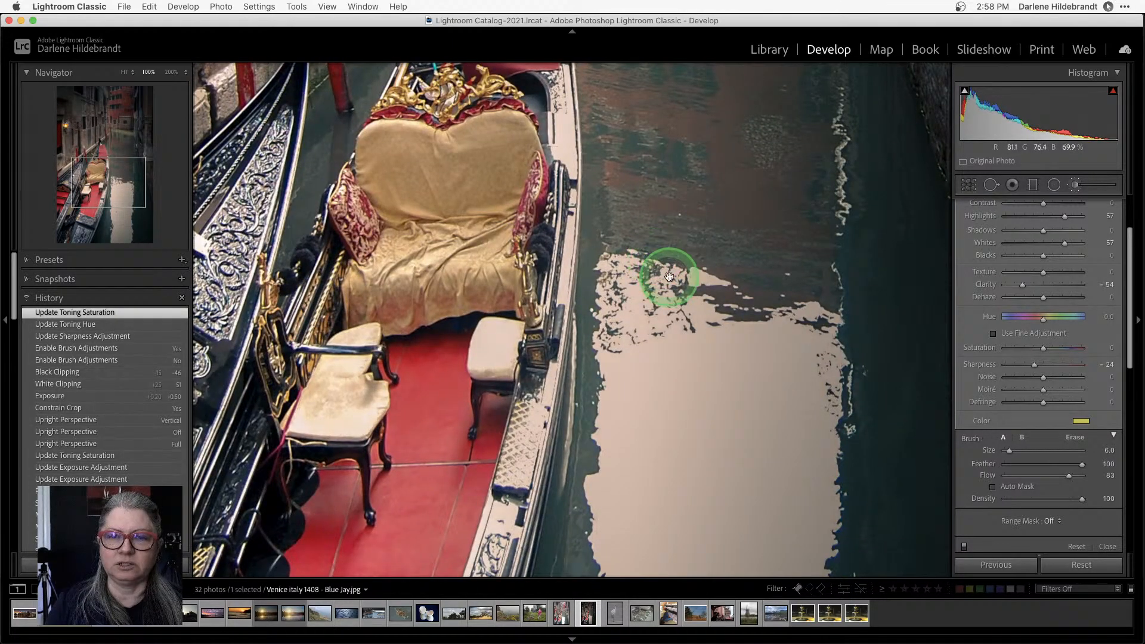
key("z")
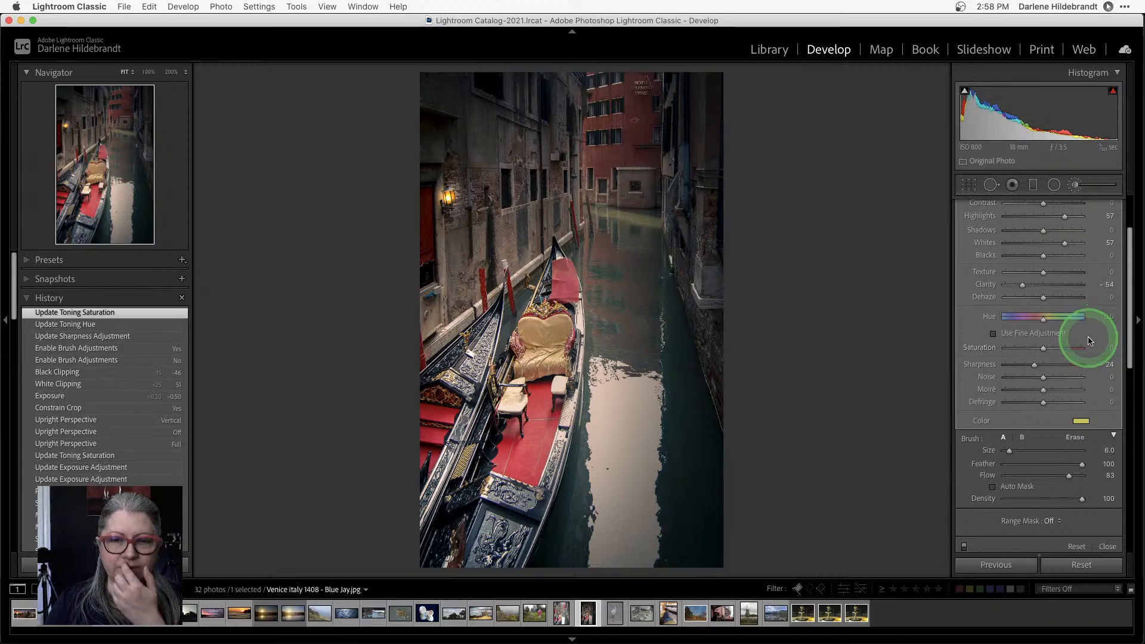
scroll(1080, 337, "up", 3)
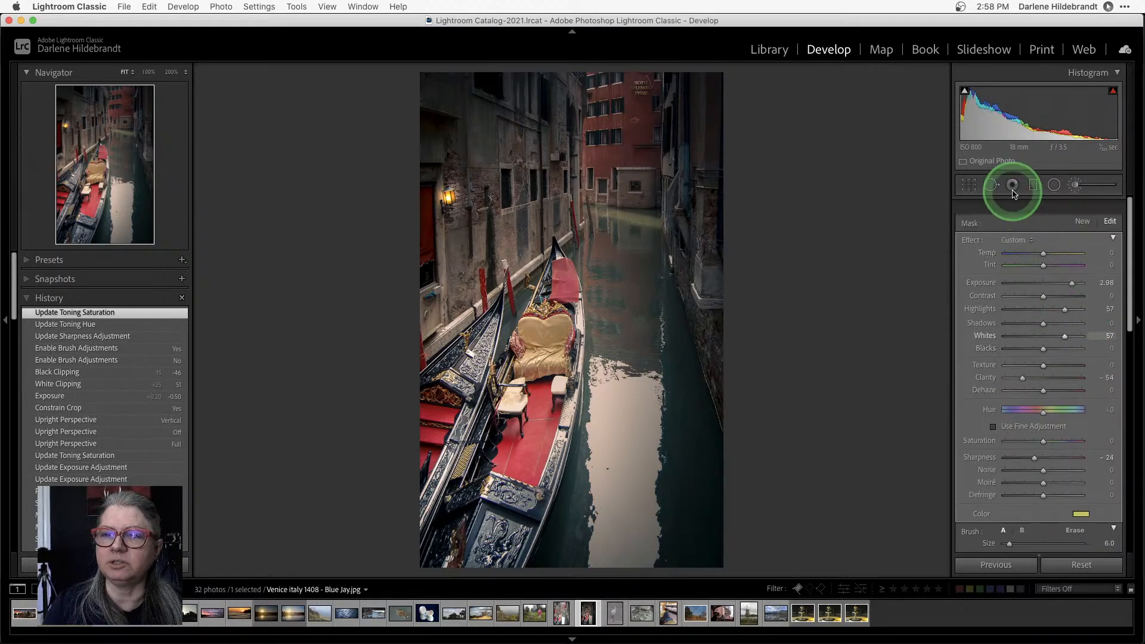
left_click(1081, 204)
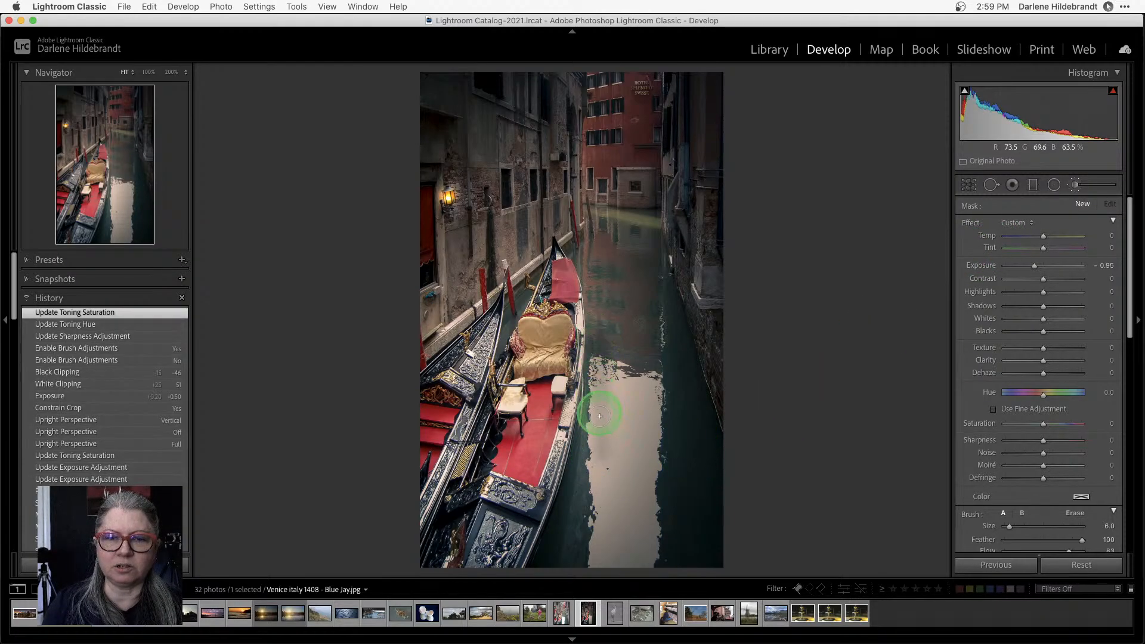
left_click_drag(600, 425, 600, 428)
key("super+z")
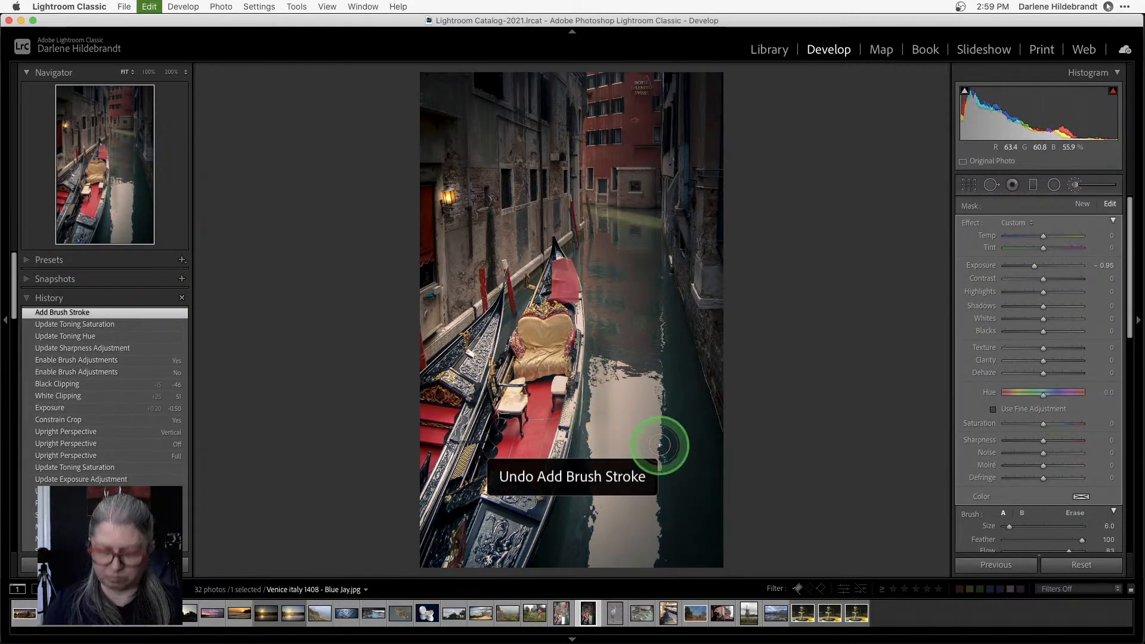
key("bracketright")
key("bracketright")
key("bracketright")
key("bracketright")
key("bracketright")
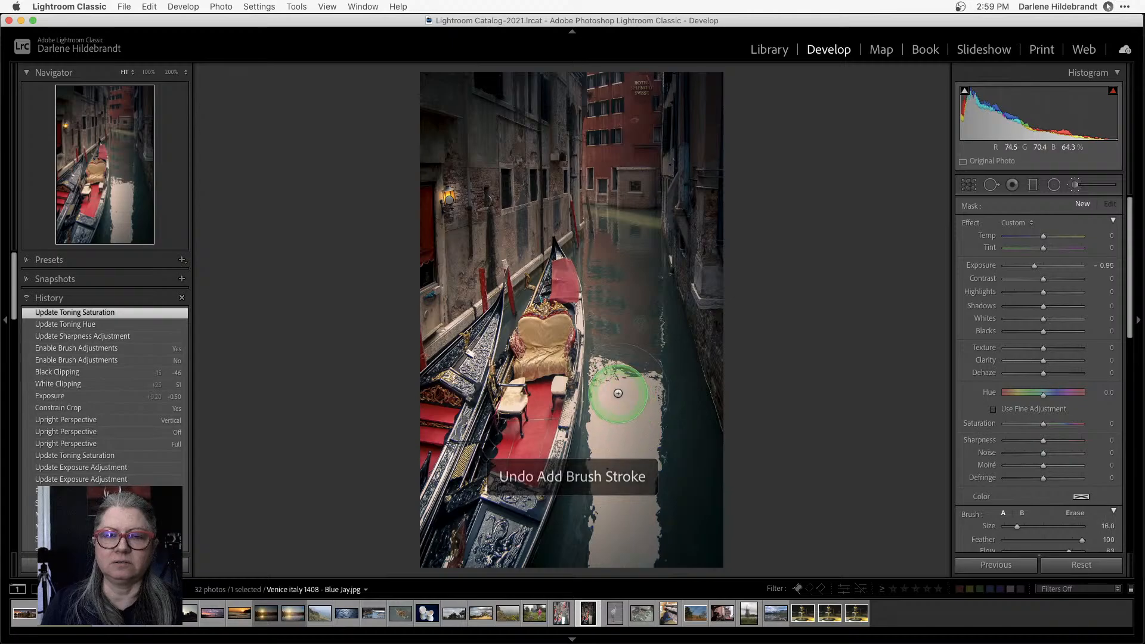
key("bracketright")
key("bracketright")
key("bracketright")
key("bracketright")
key("bracketright")
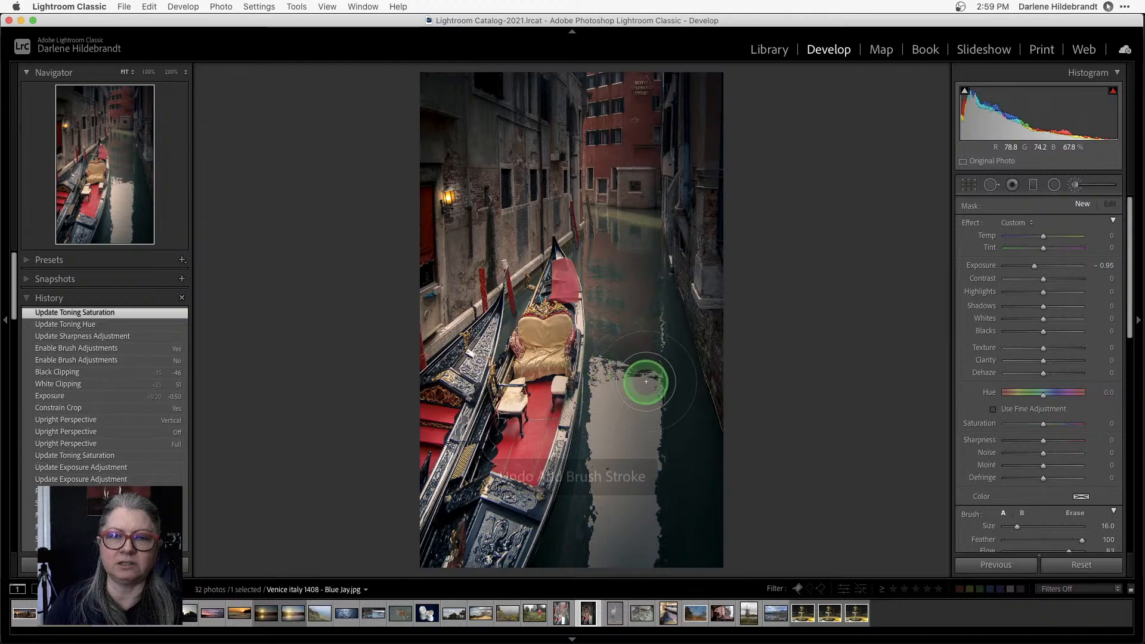
left_click(650, 434)
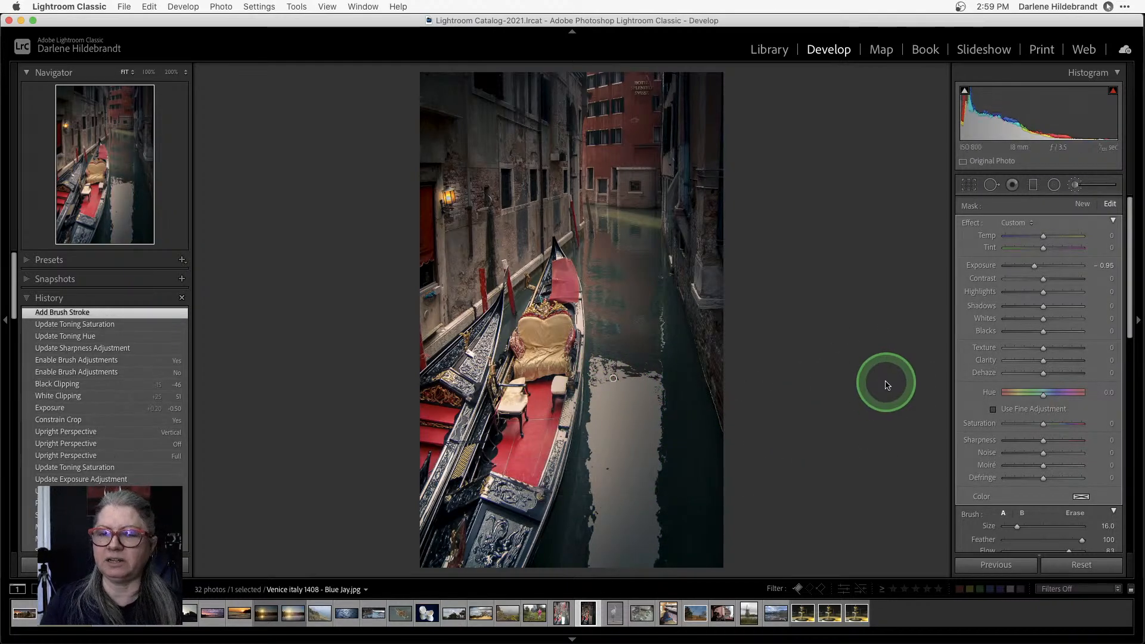
Tint the water reflection's brush adjustment blue, with hue 234 and saturation 34%
left_click(1081, 497)
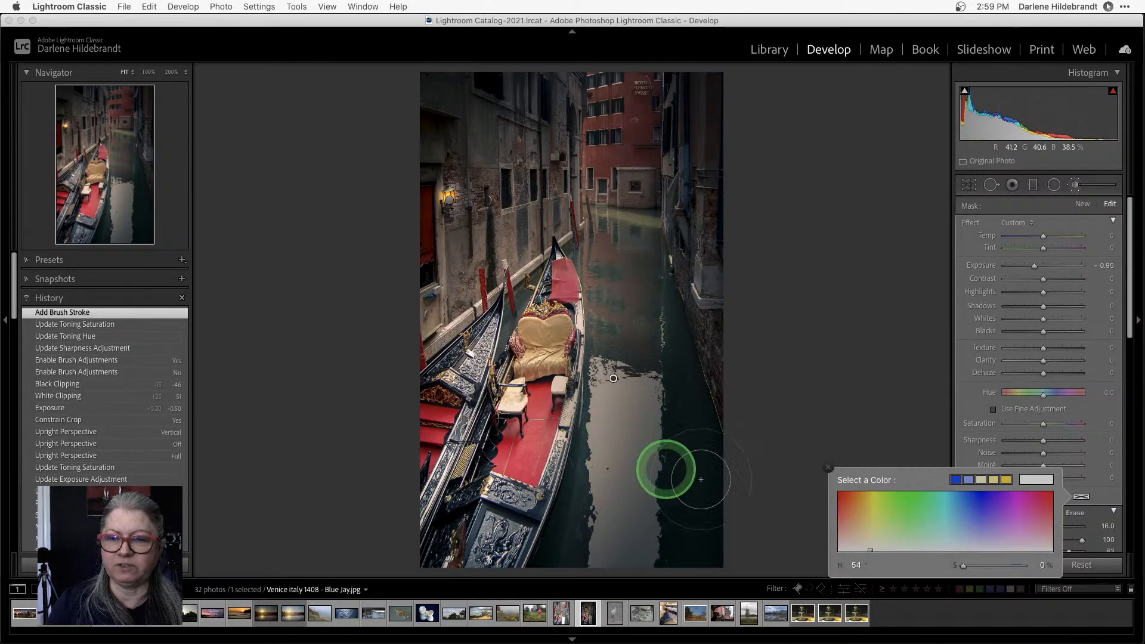
left_click_drag(880, 515, 969, 514)
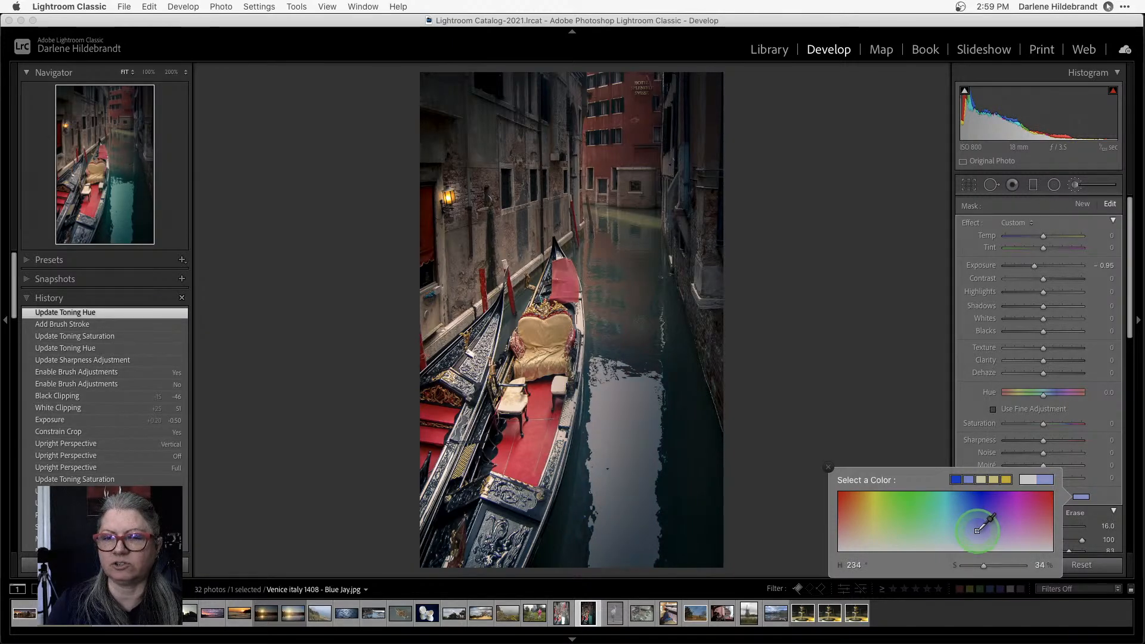
left_click_drag(977, 531, 977, 531)
Set the reflection brush's Highlights to -74 and Exposure to -1.49, and extend its painted area over the lower part of the reflection
left_click(1019, 288)
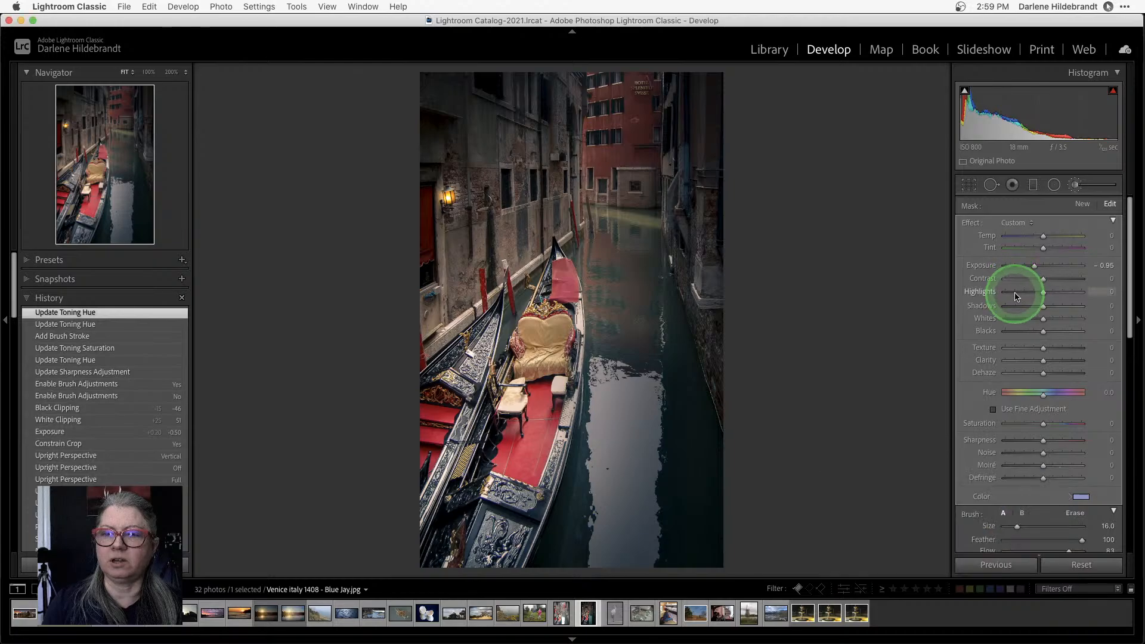
left_click_drag(1015, 295, 1029, 266)
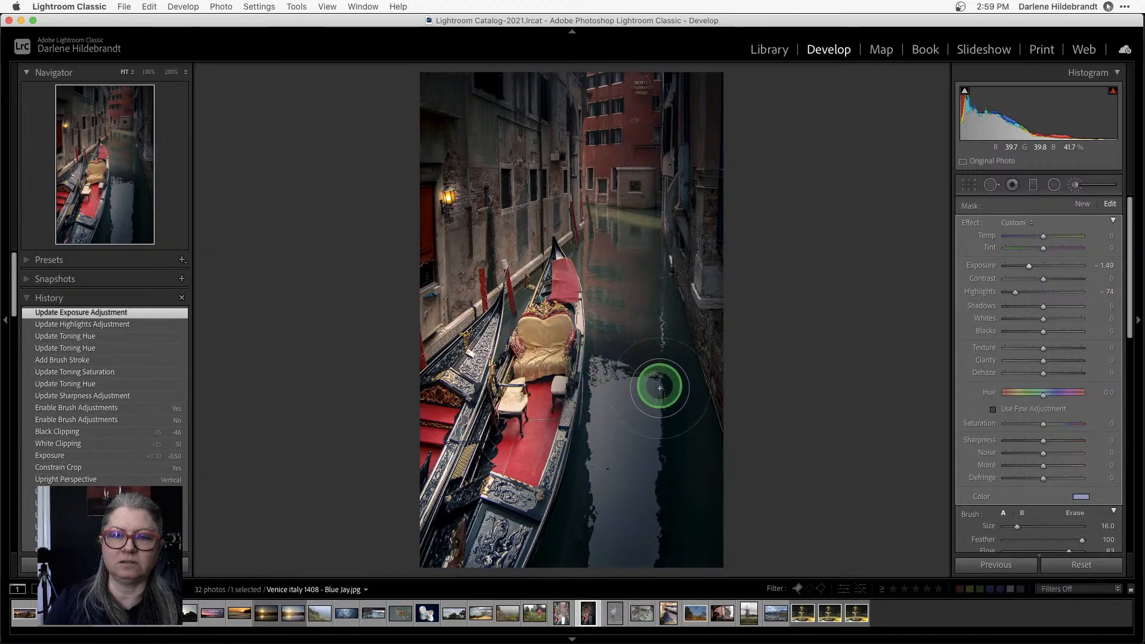
mouse_move(659, 564)
left_mouse_down()
mouse_move(643, 366)
mouse_move(598, 371)
mouse_move(574, 495)
mouse_move(588, 549)
left_mouse_up()
Show the mask overlay of the reflection brush and cycle its overlay colours to check the painted area
key("o")
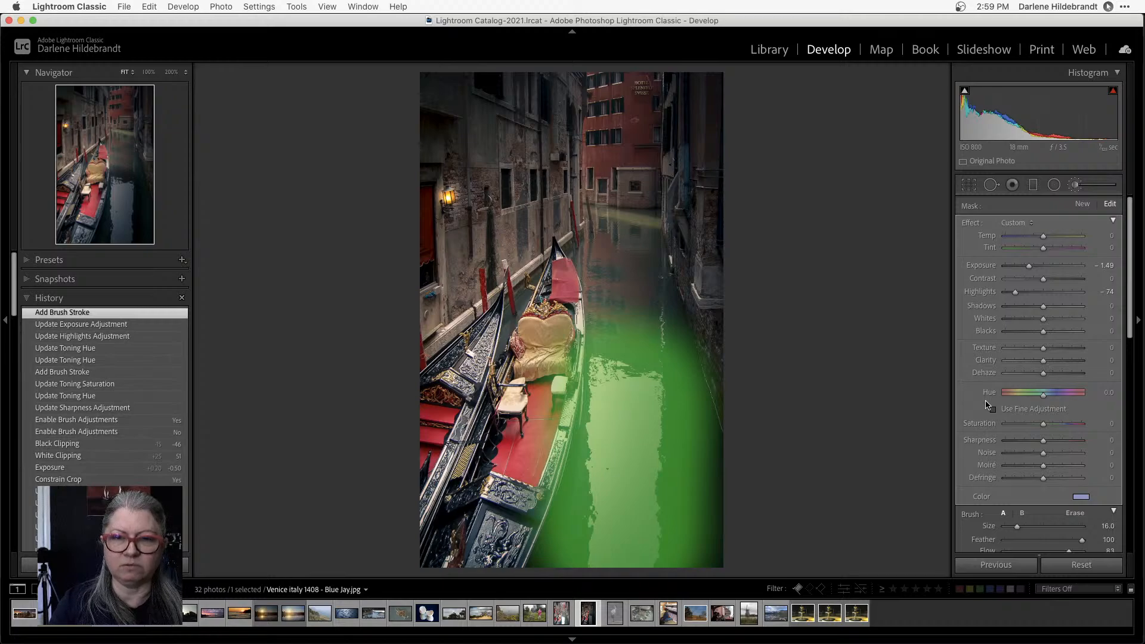
key("shift+o")
key("shift+o")
key("shift+o")
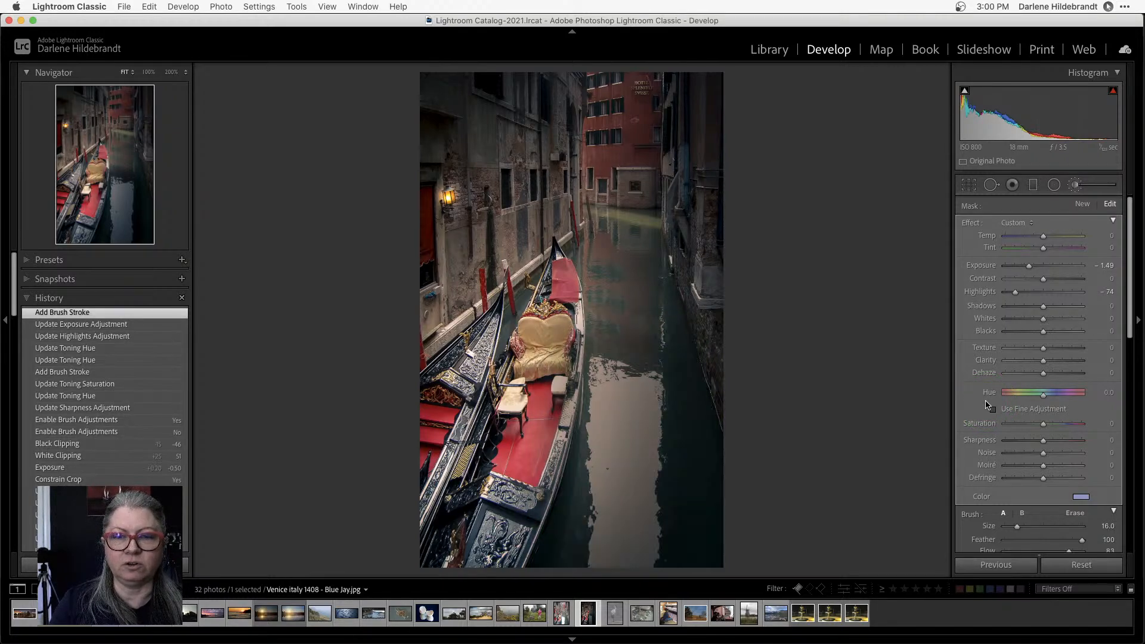
key("shift+o")
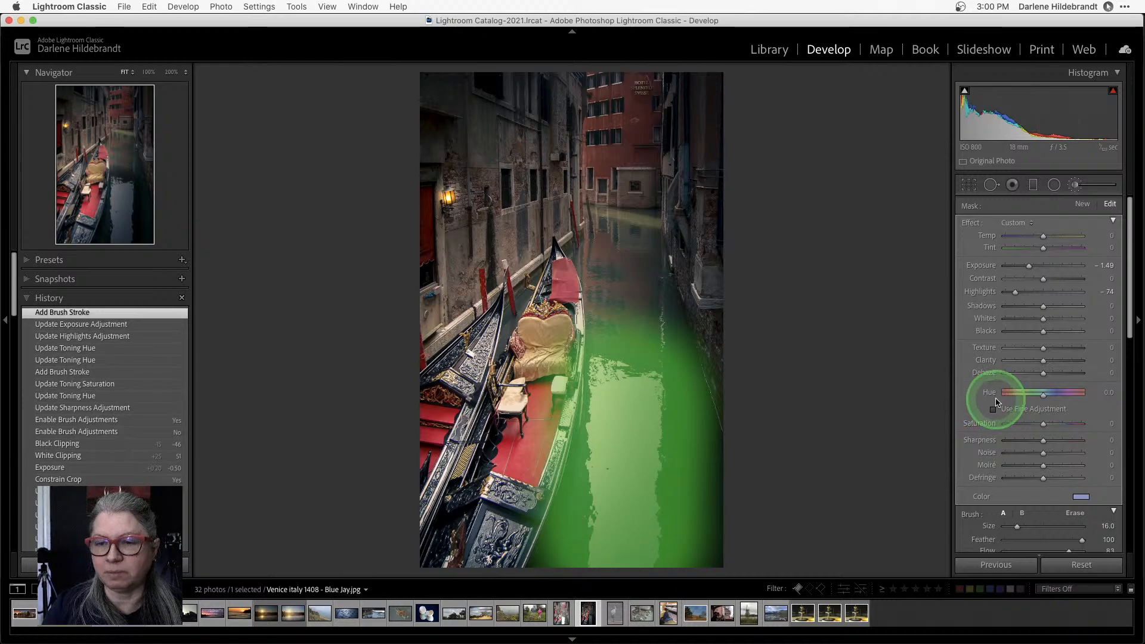
Add a Luminance range mask to the reflection brush, show the luminance mask, and set its Range to 80/100
scroll(993, 412, "down", 4)
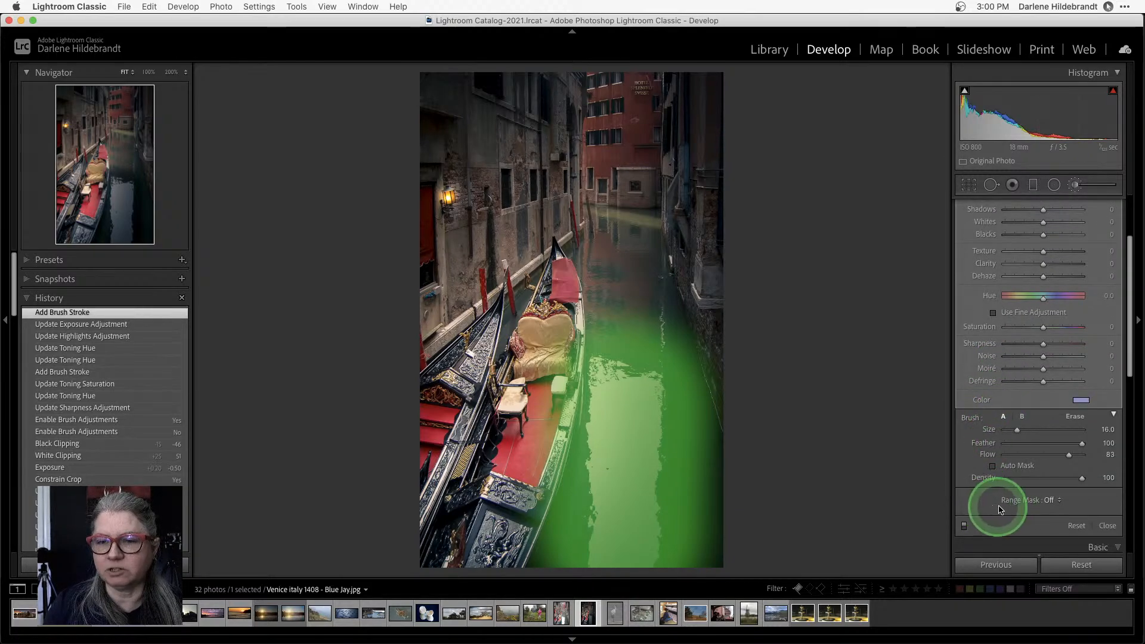
left_click(1049, 501)
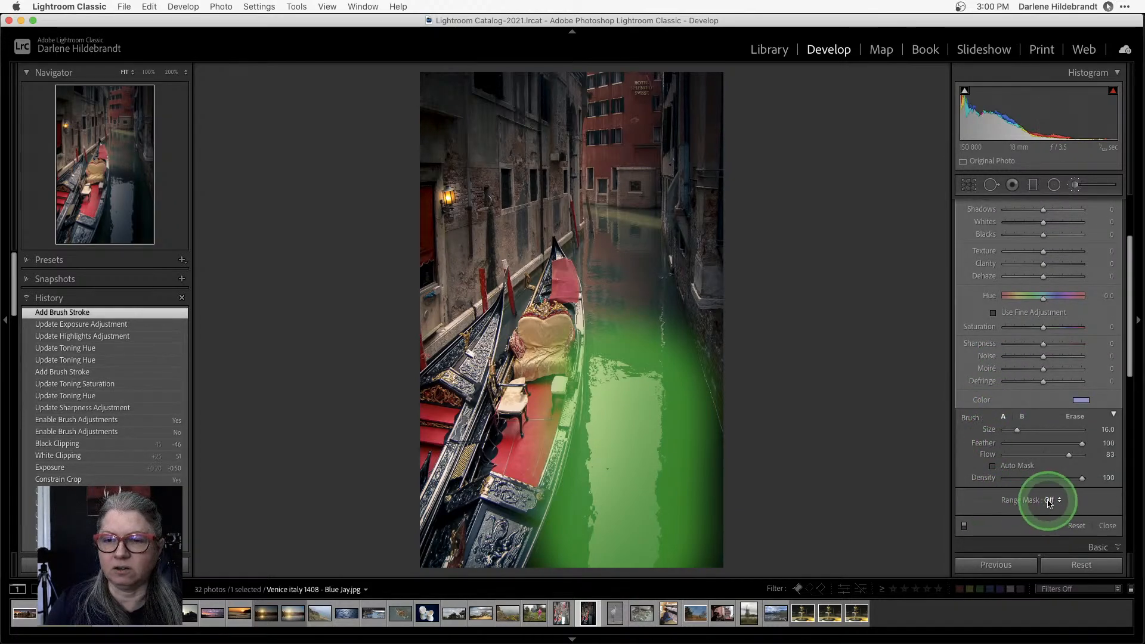
left_click(1068, 523)
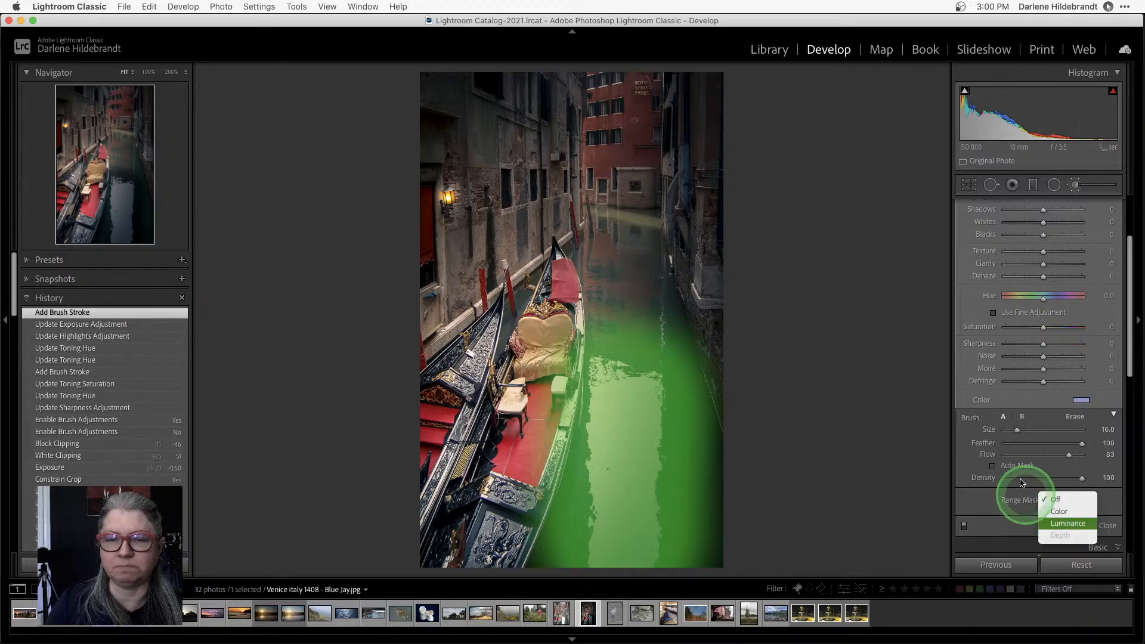
scroll(1020, 408, "down", 2)
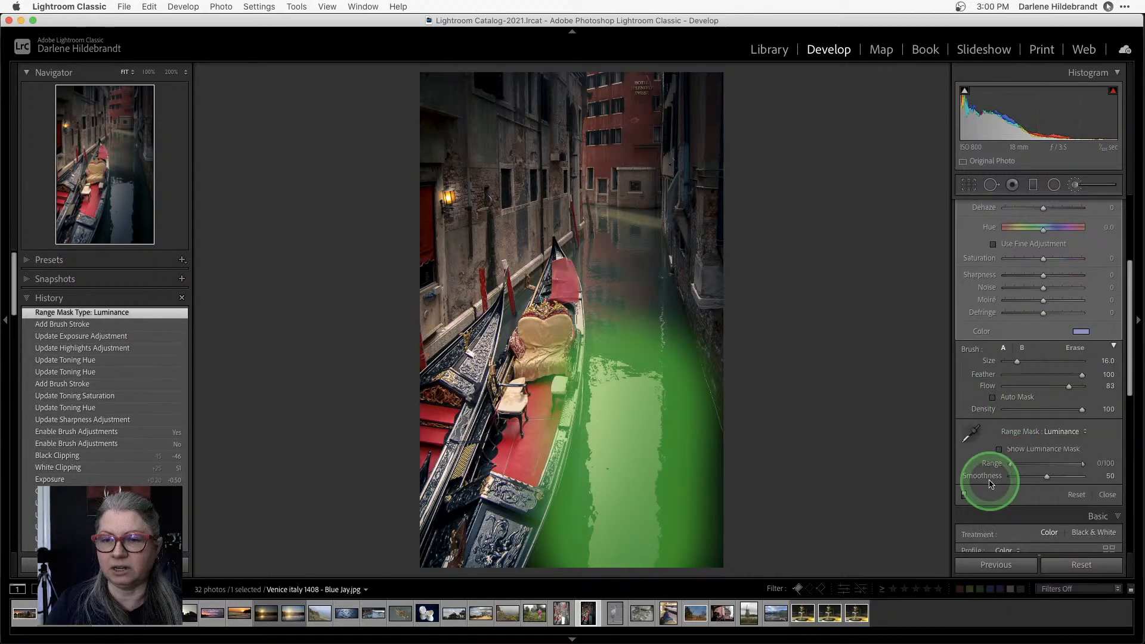
left_click(999, 450)
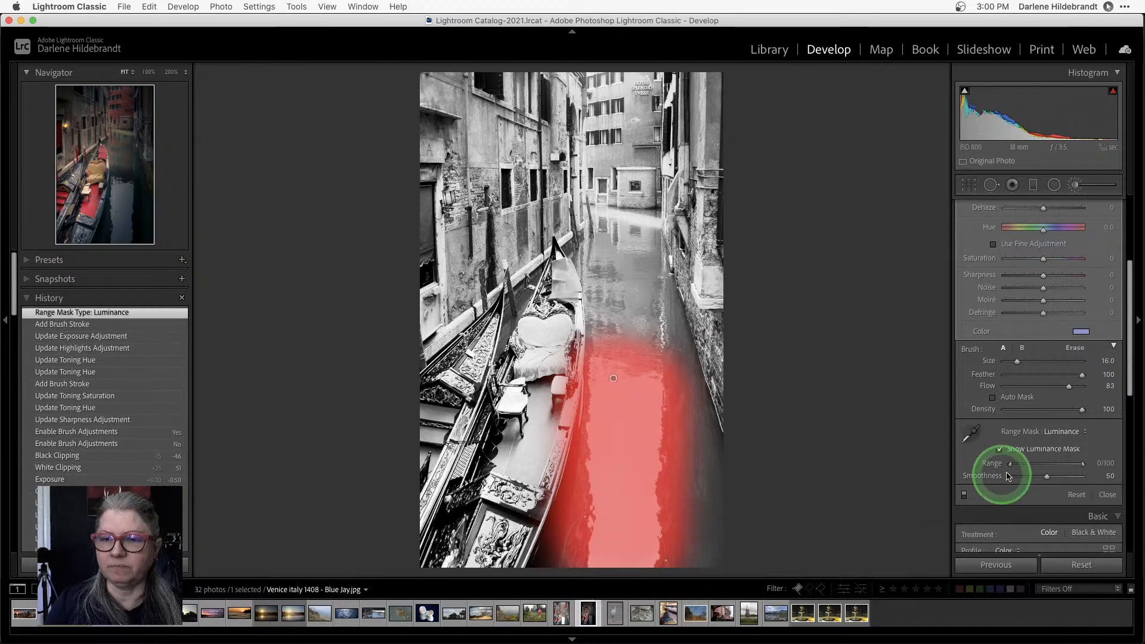
left_click(970, 430)
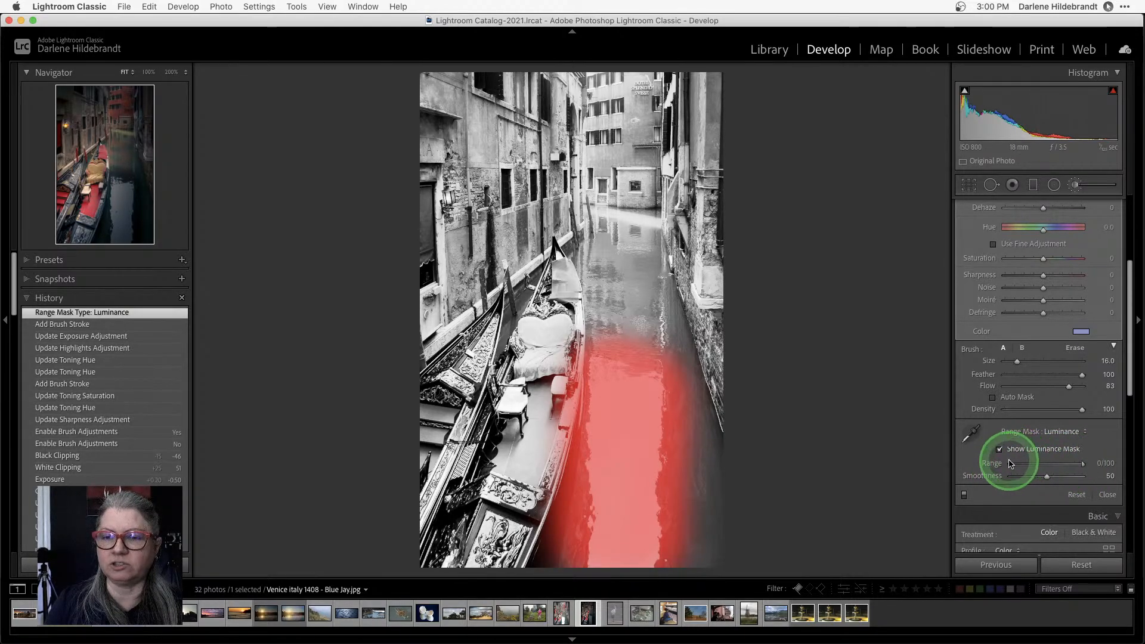
left_click_drag(1012, 467, 1071, 464)
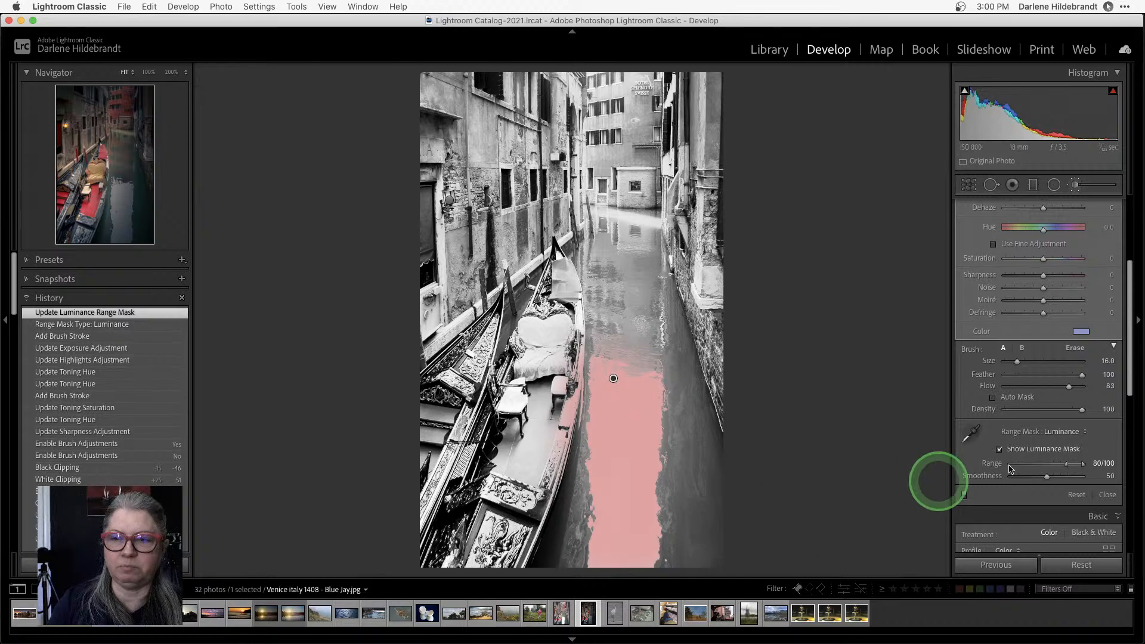
Set the reflection brush's luminance Range to 84/100 and switch from the luminance mask view to the coloured mask overlay
left_click_drag(1068, 466, 1073, 466)
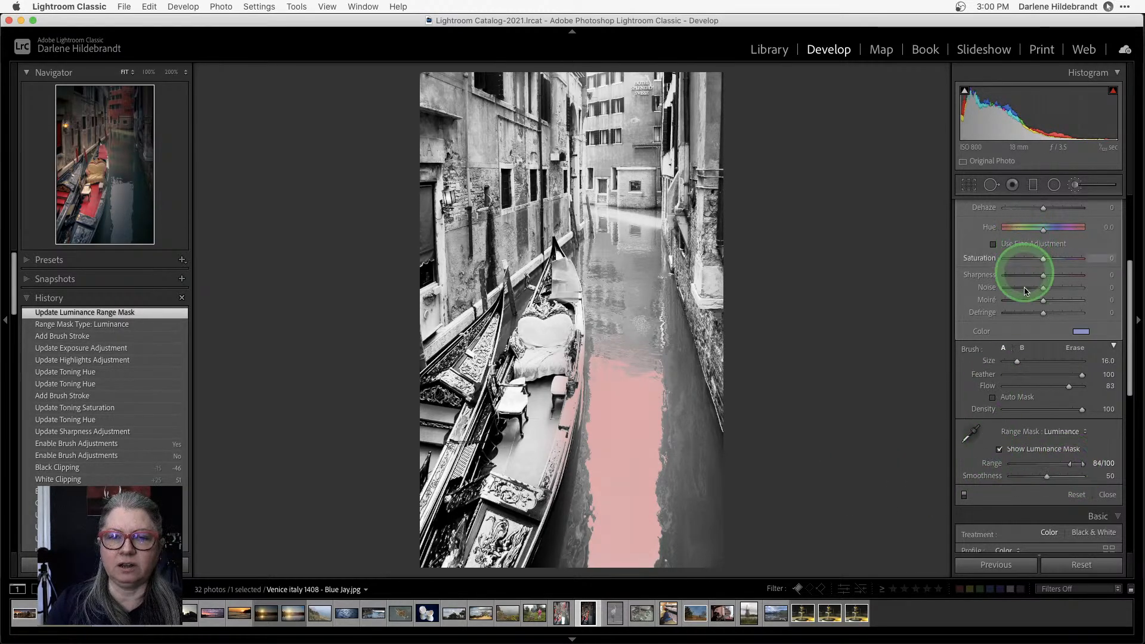
left_click(1000, 451)
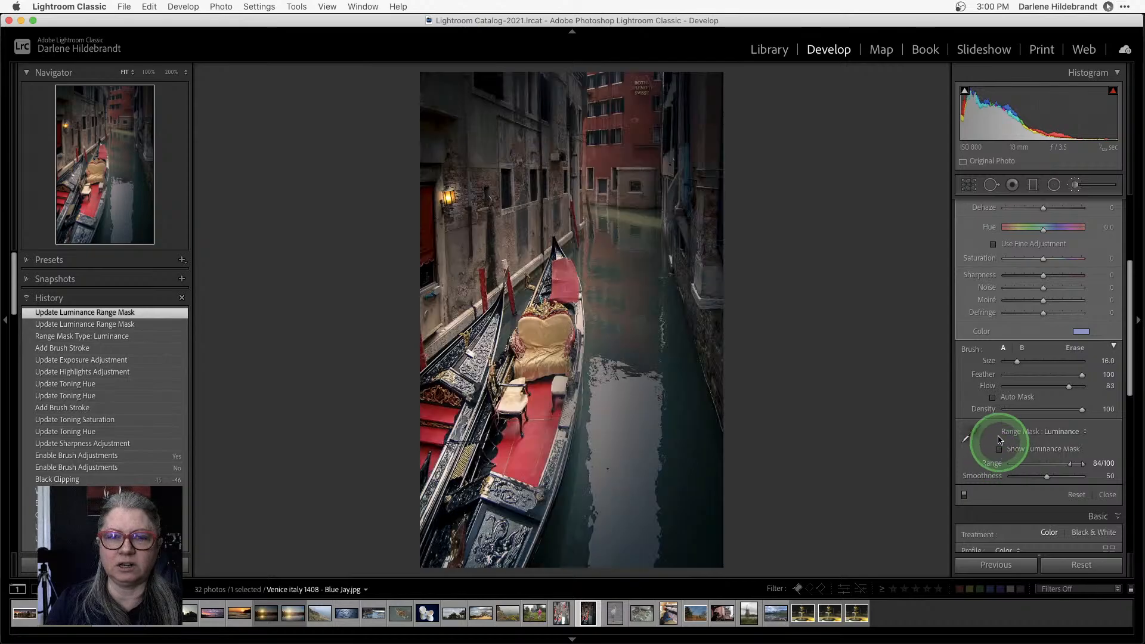
left_click(1014, 373)
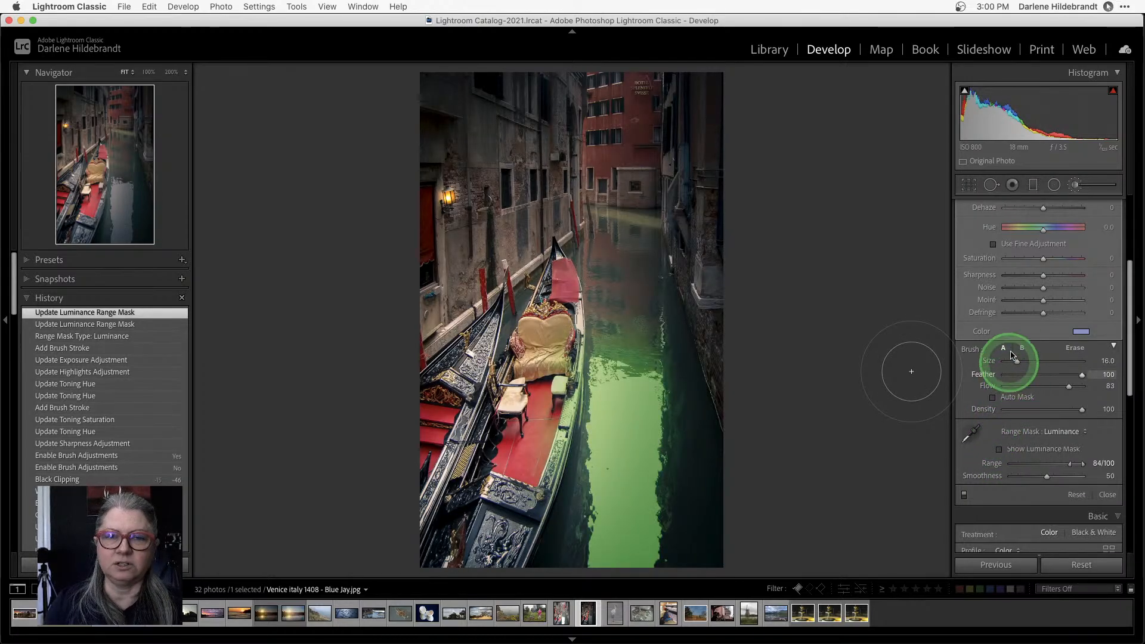
Erase the reflection brush's spill from the gondola's seats and side using a small eraser with Feather 35, and hide the mask overlay
scroll(1057, 279, "up", 5)
scroll(1053, 278, "down", 2)
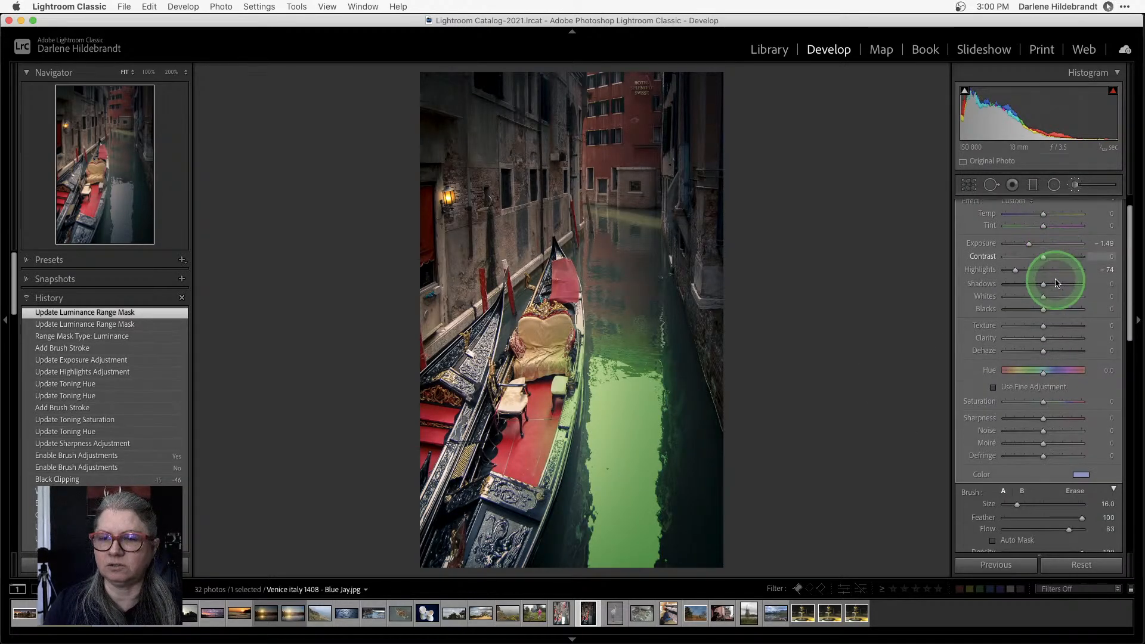
left_click(1057, 464)
left_click(545, 403)
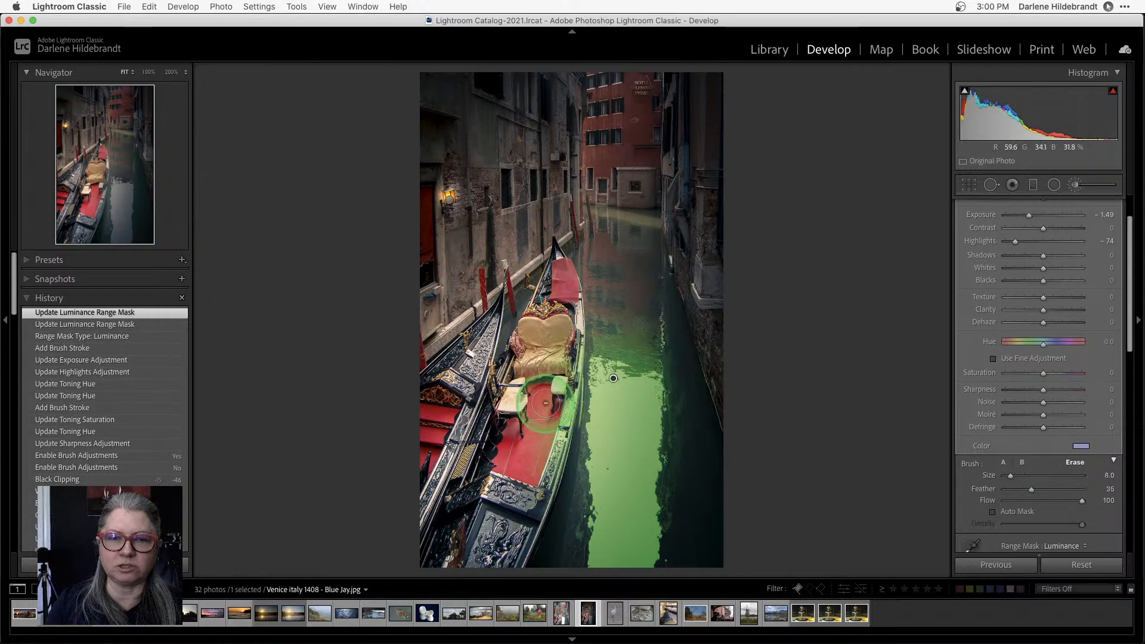
key("bracketleft")
key("bracketleft")
key("bracketleft")
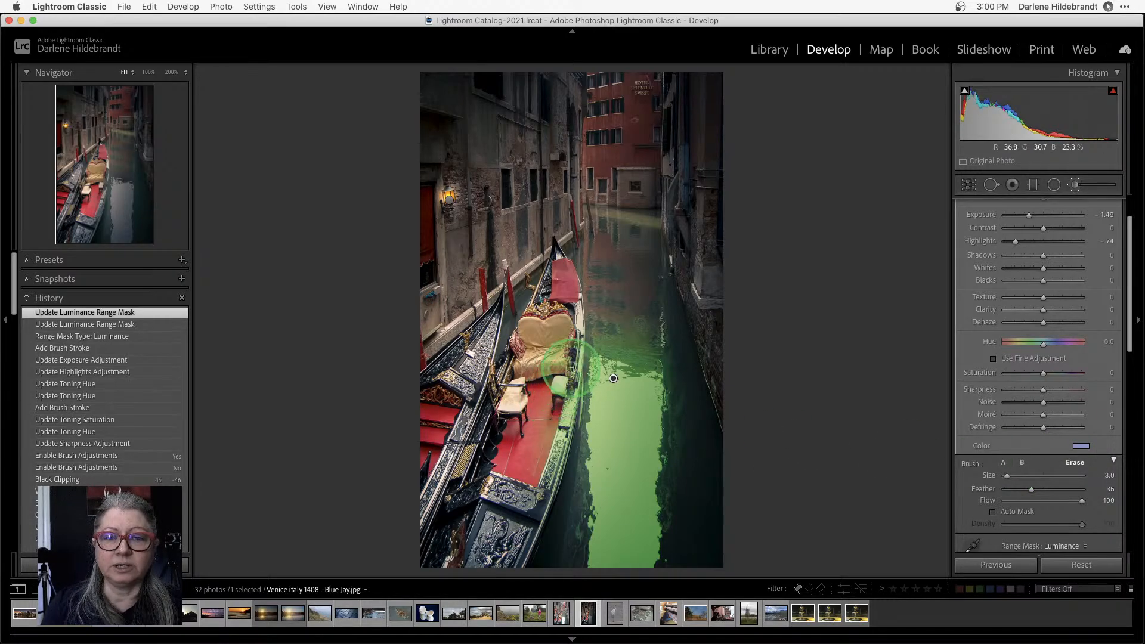
mouse_move(573, 422)
left_mouse_down()
mouse_move(551, 487)
mouse_move(546, 480)
left_mouse_up()
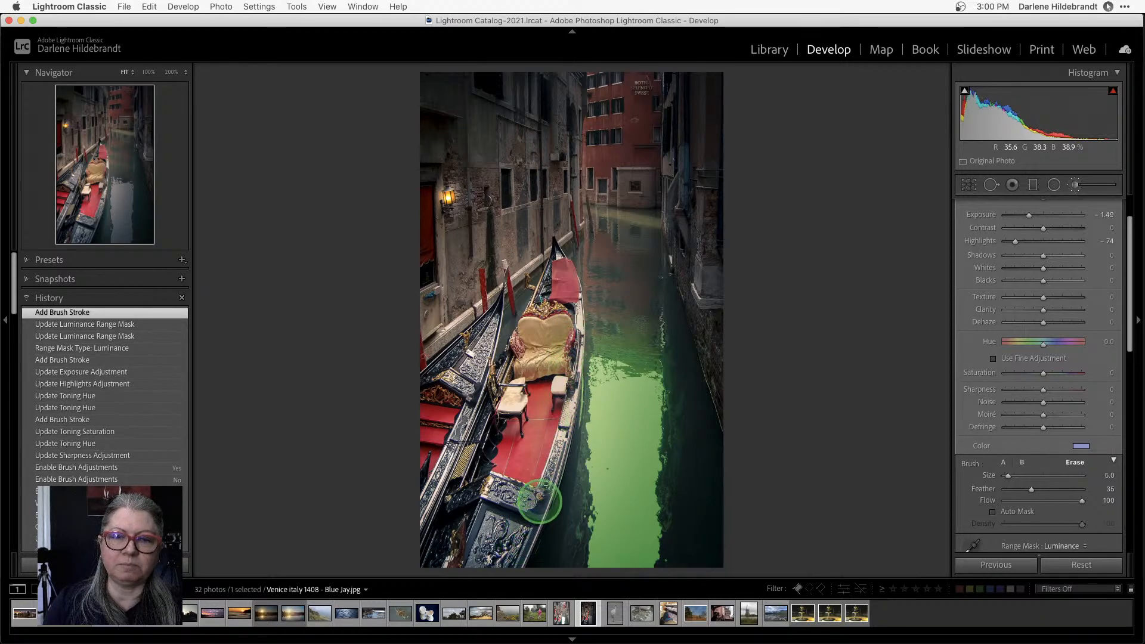
left_click(578, 336)
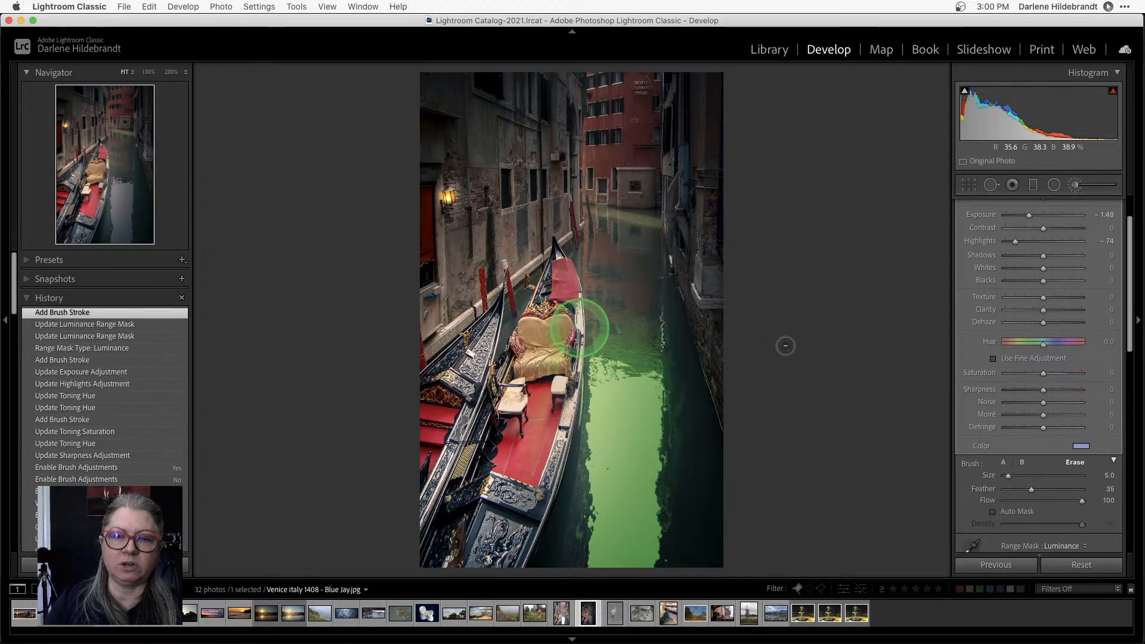
key("o")
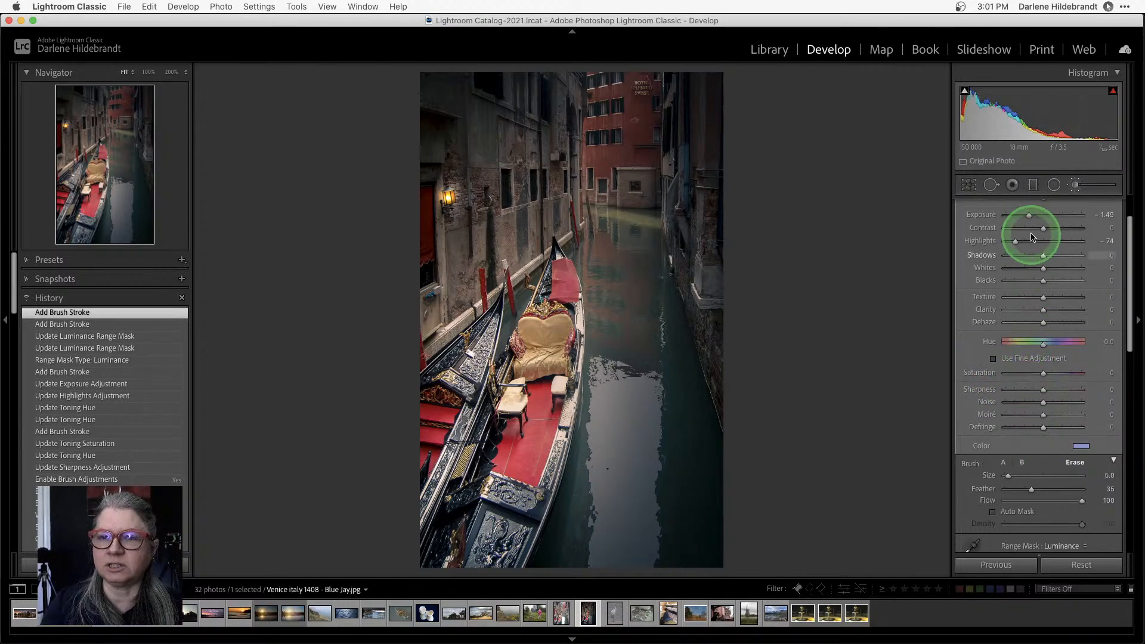
Raise the reflection brush's Exposure slightly, and close the brush to compare the photo with its before version
left_click_drag(1035, 216, 1028, 322)
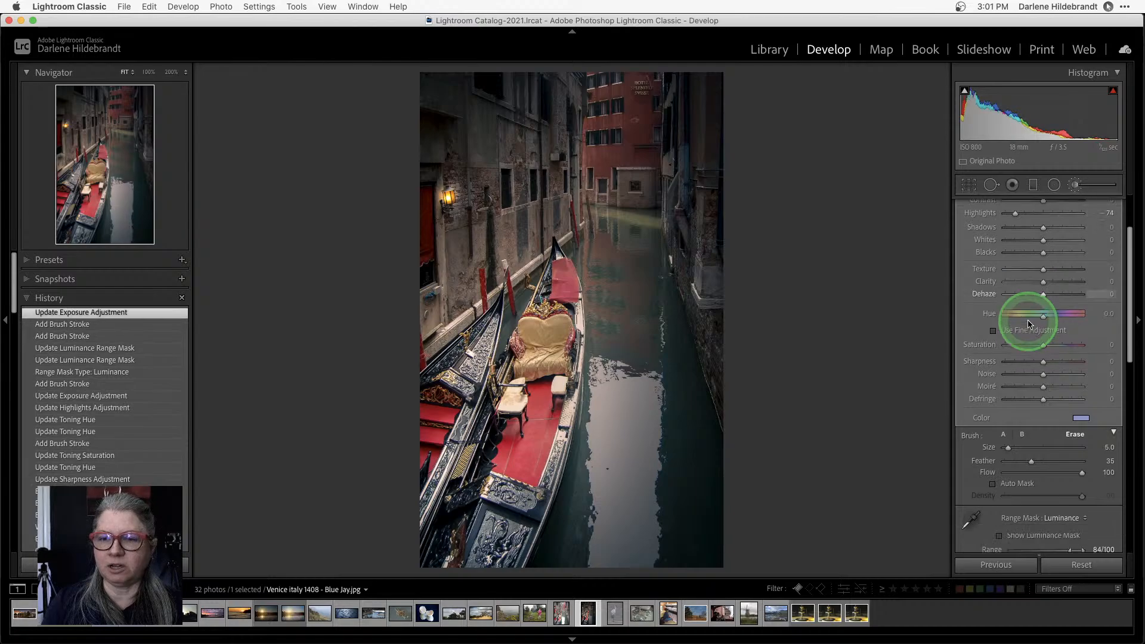
scroll(1028, 324, "down", 2)
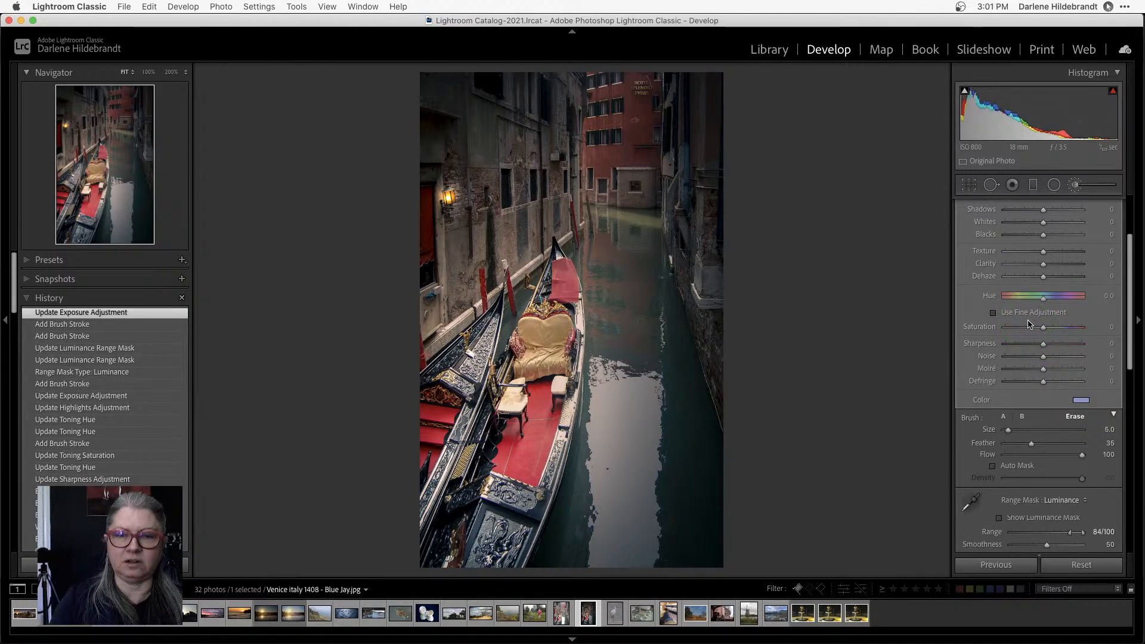
key("k")
key("backslash")
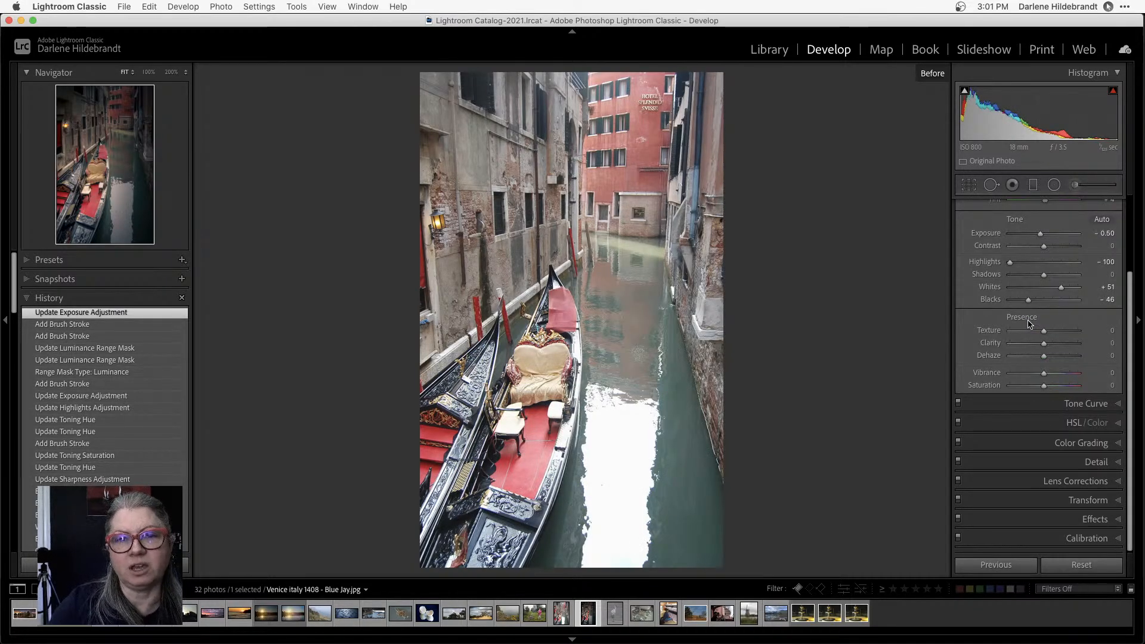
key("backslash")
Turn off the Upright correction to examine the hotel building's perspective up close, and set Upright to Auto instead
scroll(1029, 324, "down", 2)
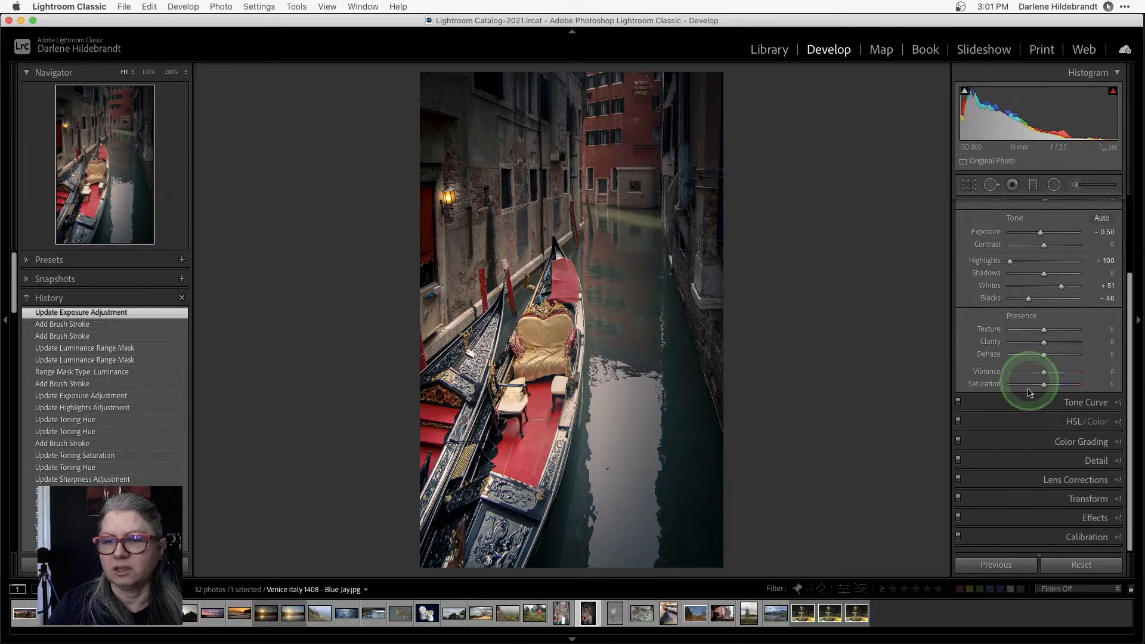
left_click(1071, 500)
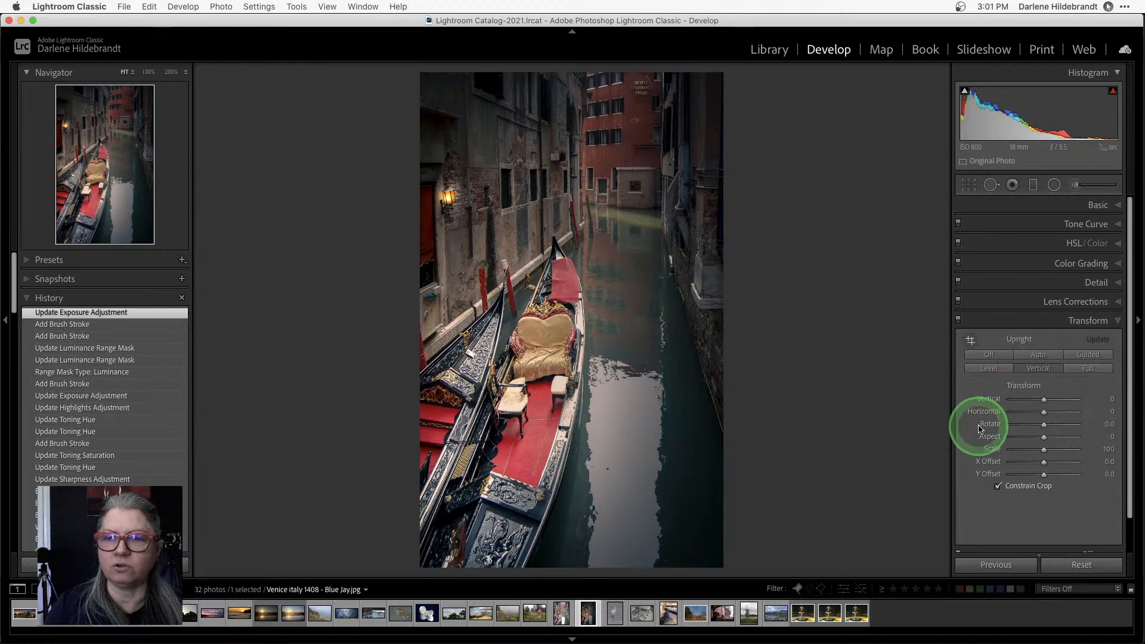
left_click(989, 355)
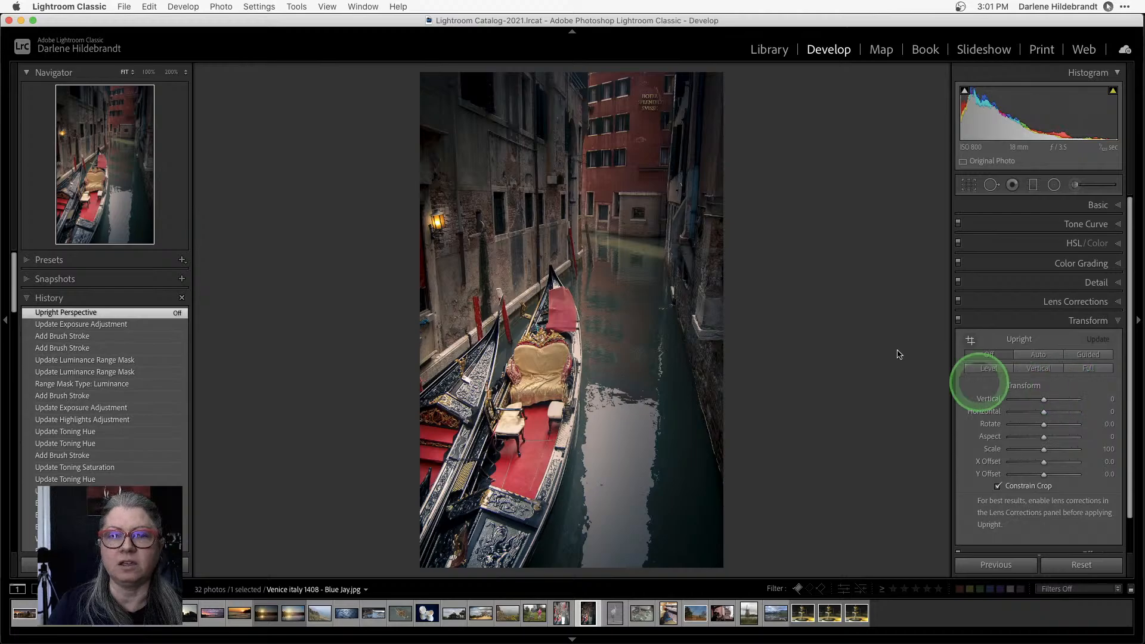
left_click(622, 129)
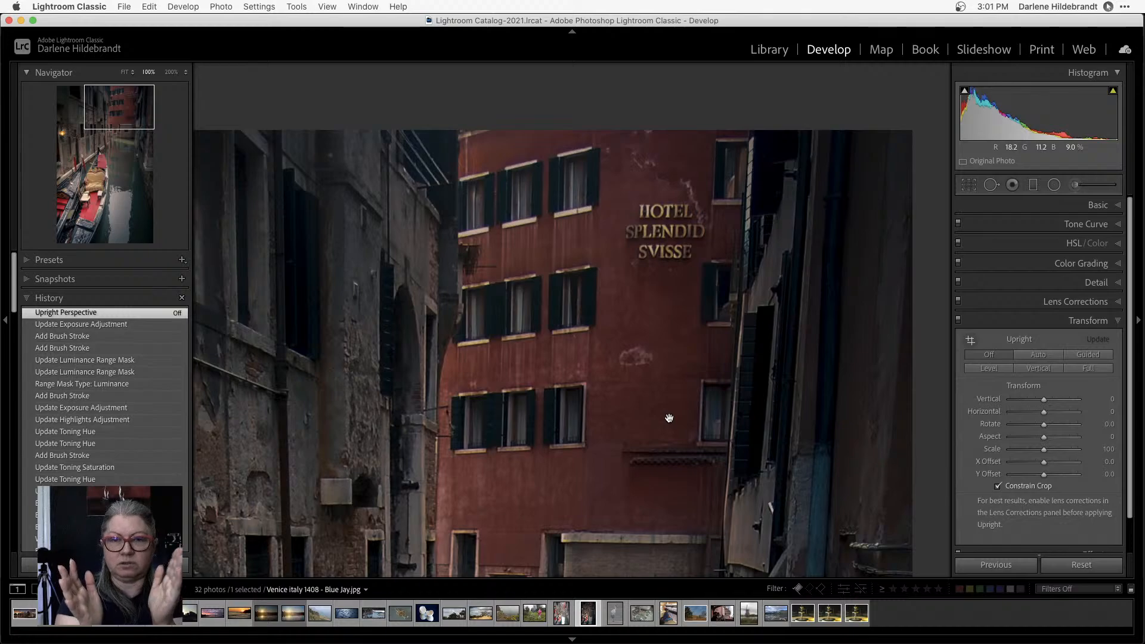
left_click(669, 418)
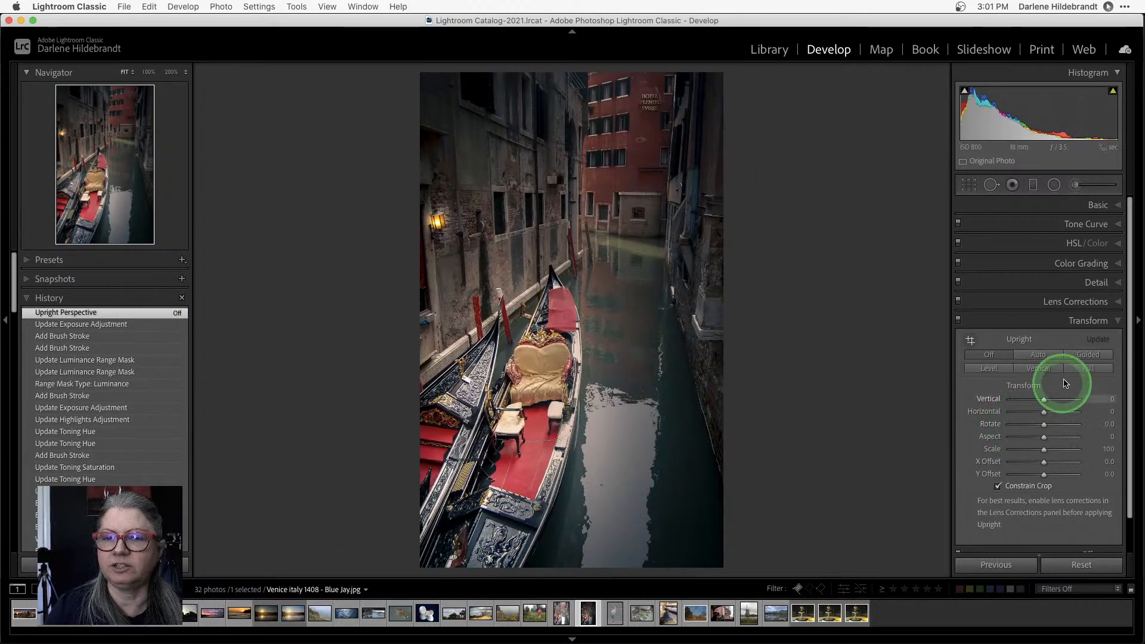
left_click(1041, 358)
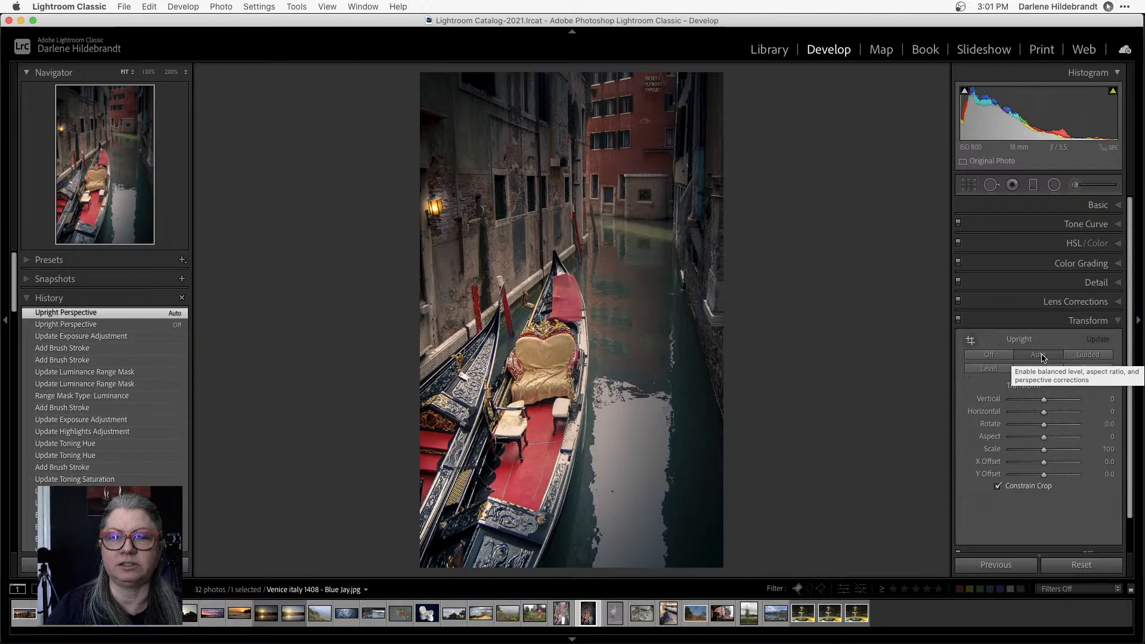
Reposition the photo within its crop to include more of the wall and gondola on the picture's left side
key("r")
left_click_drag(608, 378, 633, 376)
key("Return")
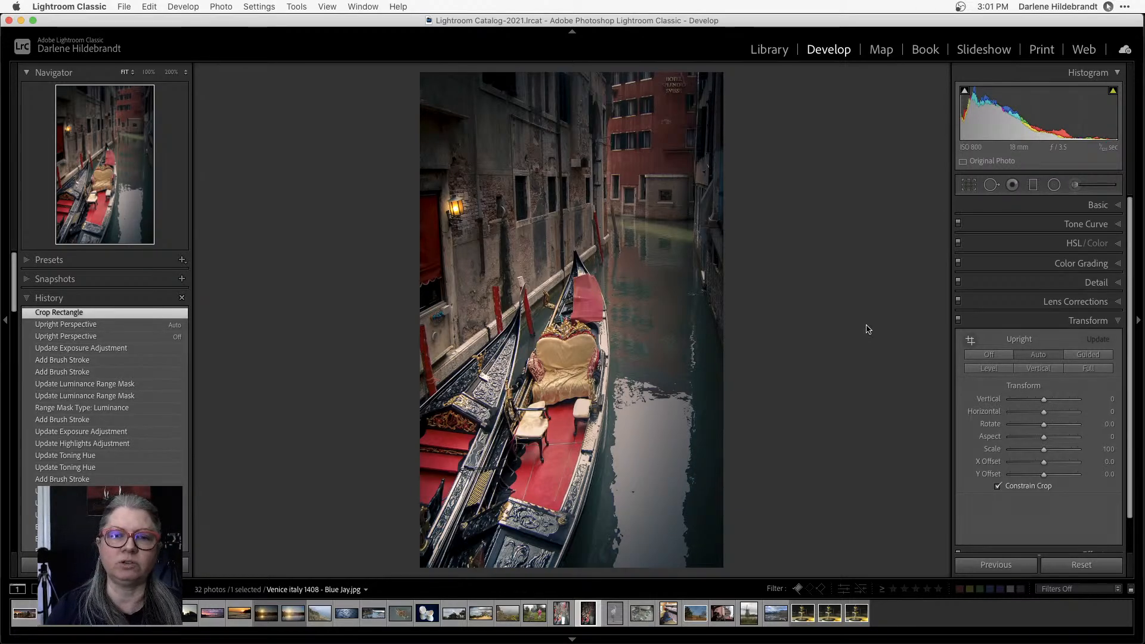
Select the backlit Rome silhouette photo and the edited Venice gondola photo in the Library grid and view them together in Survey view
key("g")
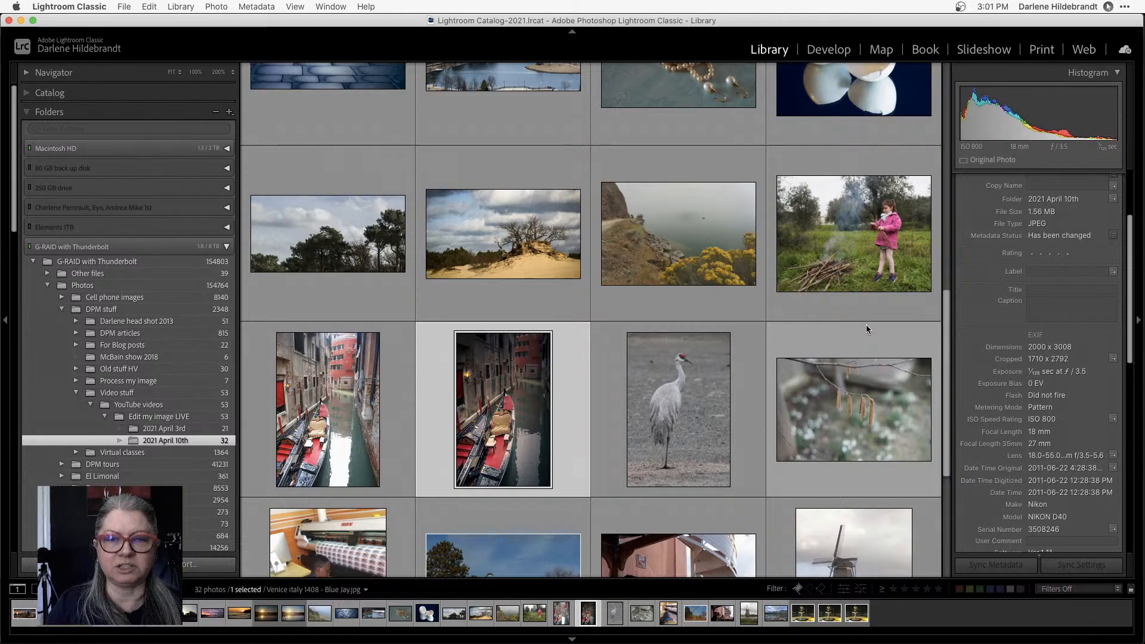
key("Left")
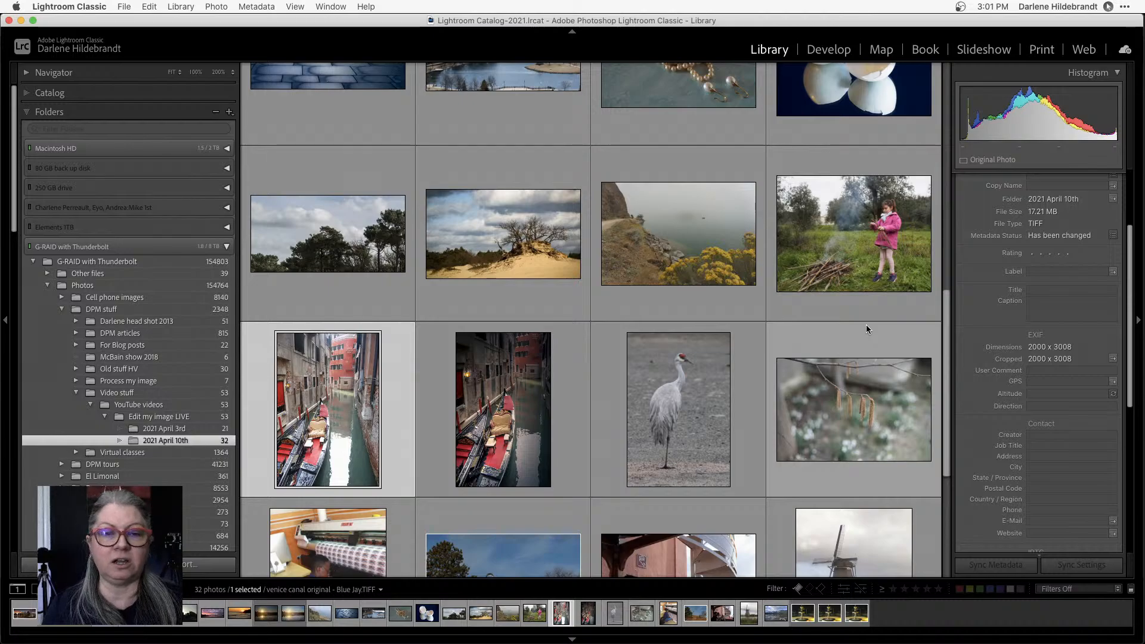
scroll(866, 324, "up", 8)
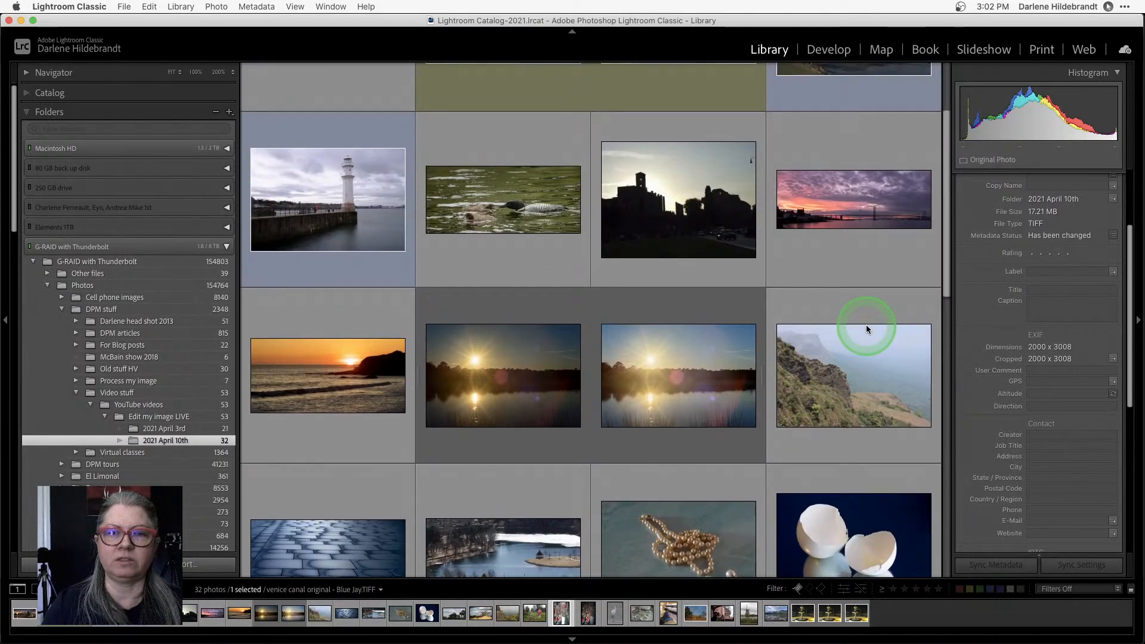
left_click(708, 206)
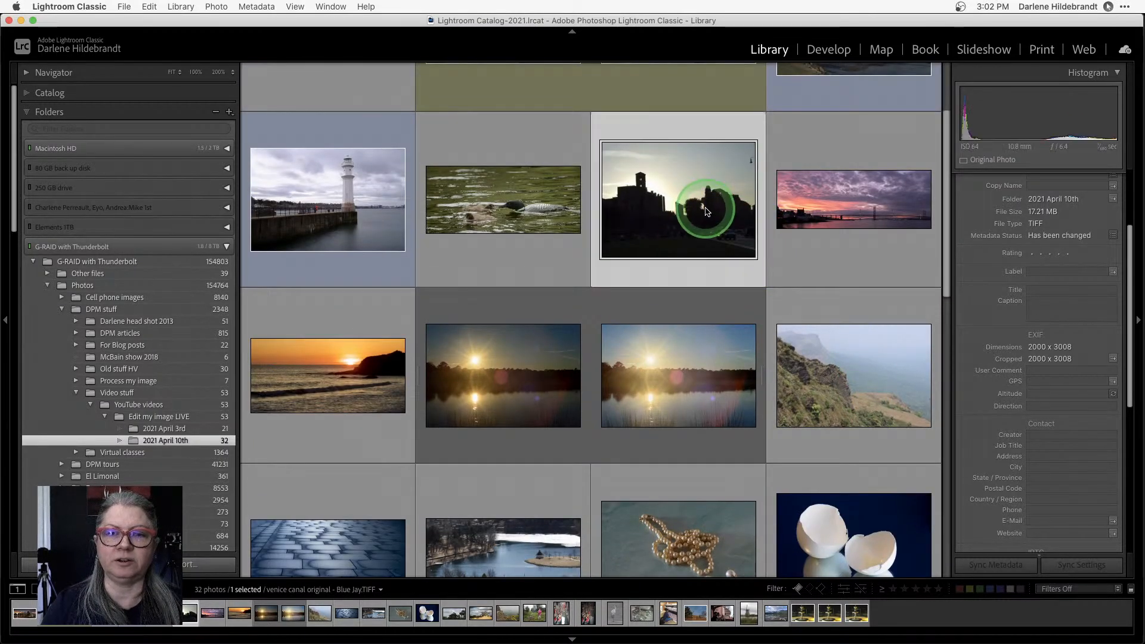
scroll(616, 246, "down", 8)
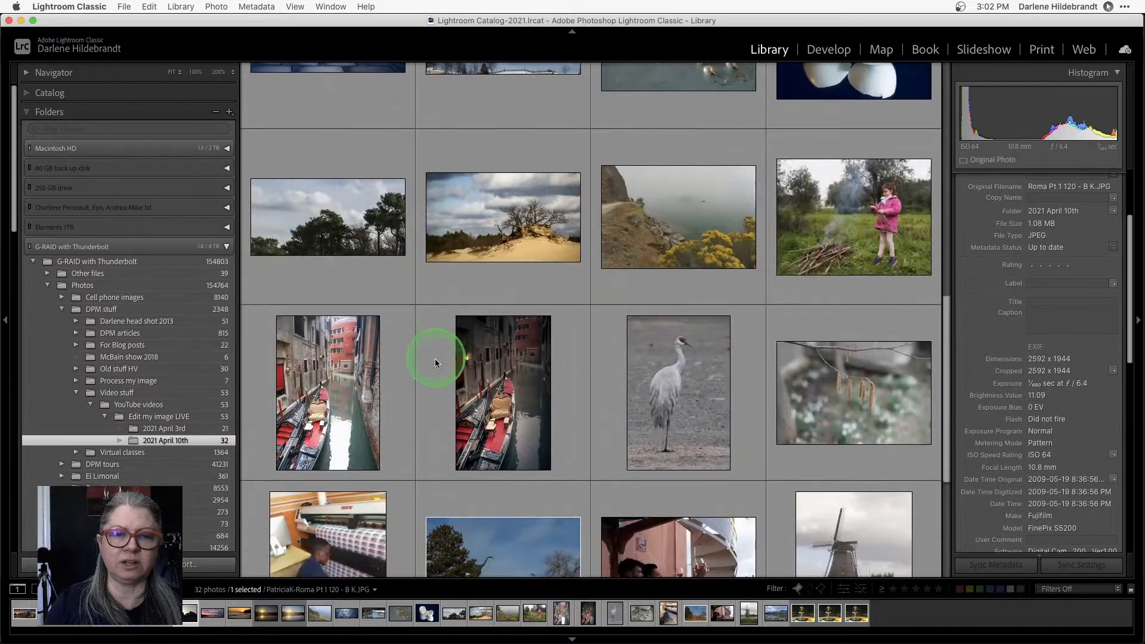
left_click(489, 362, "super")
key("n")
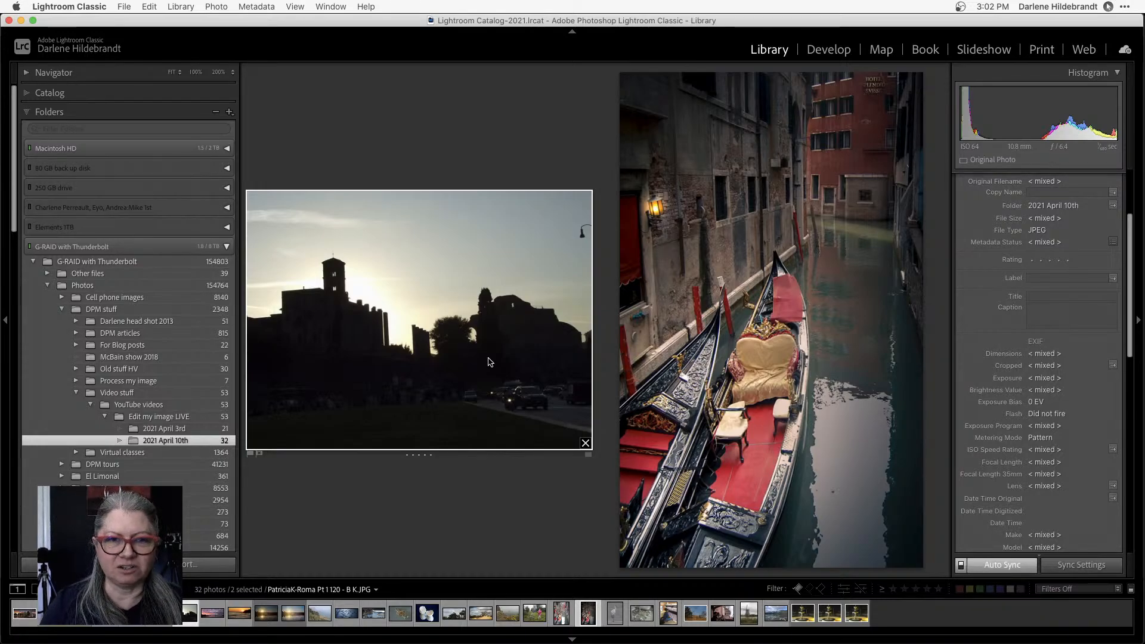
left_click(489, 362)
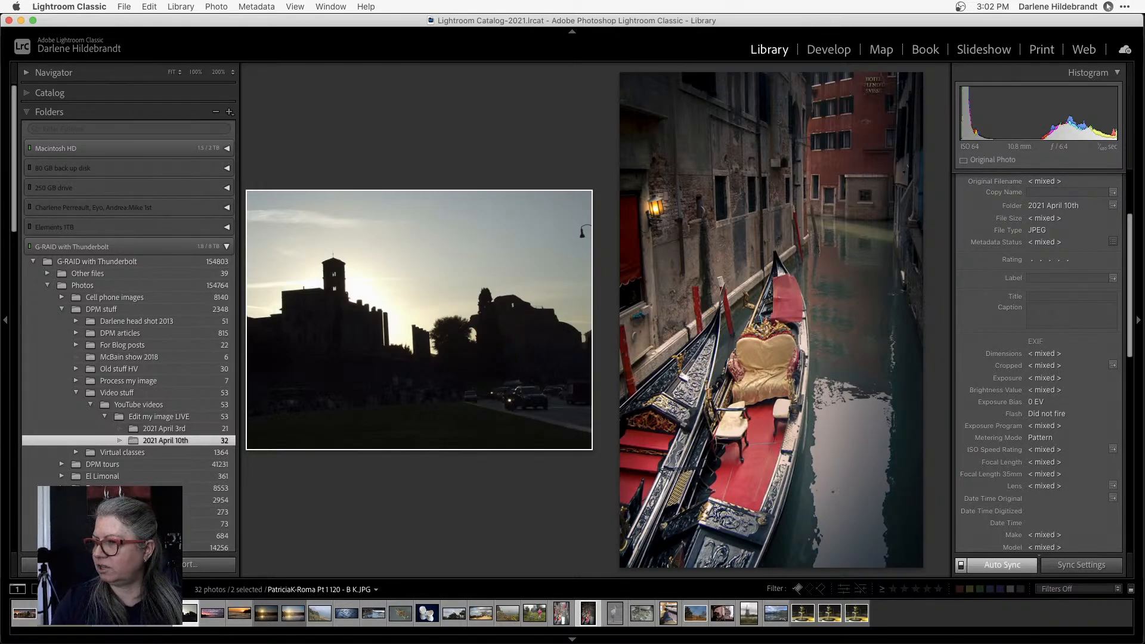